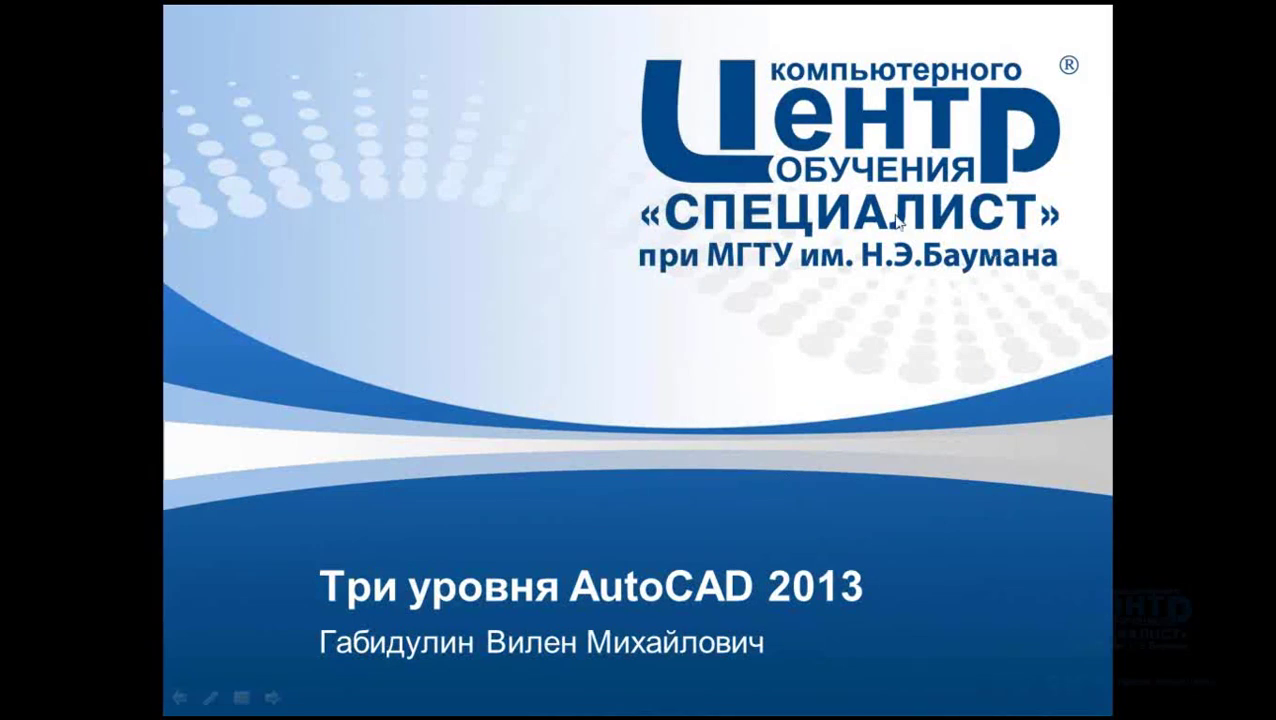
Advance the slide show to slide 2, «Информация обо мне», listing the AutoCAD certifications
left_click(1060, 445)
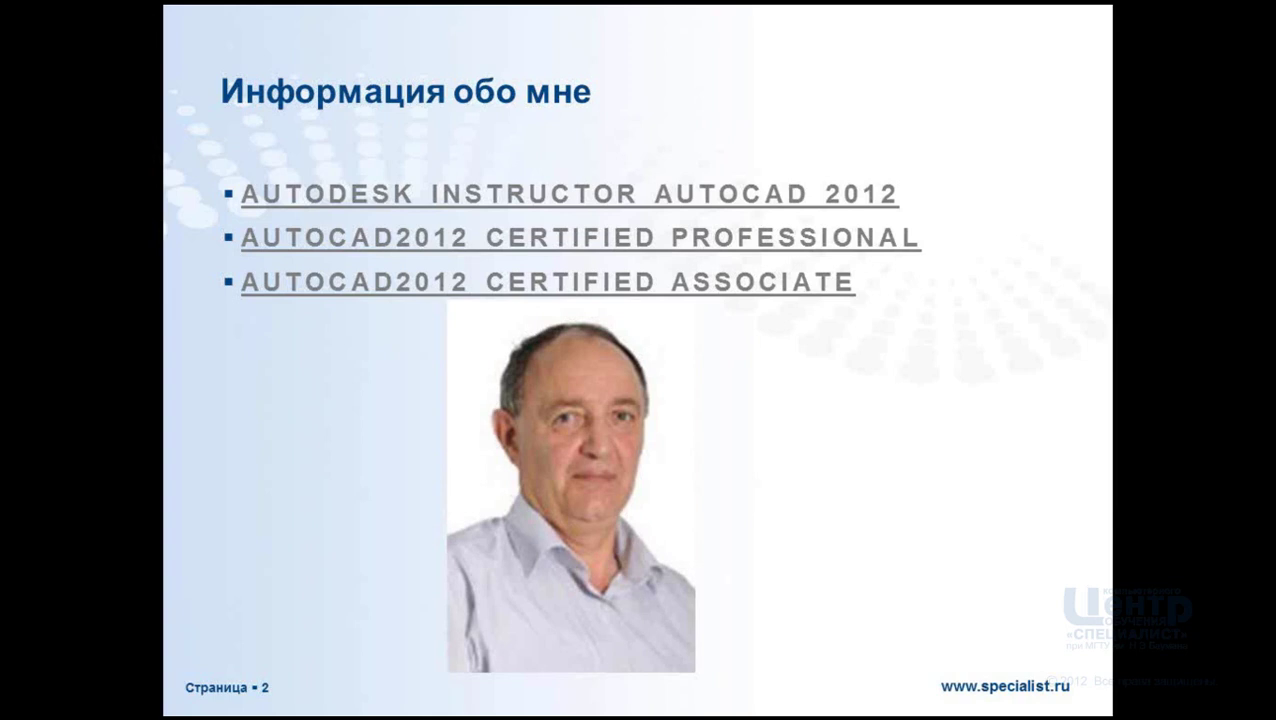
Advance to slide 3, «Зачем нужен AutoCAD ?», with its popularity, modernity and standard bullets
key("Right")
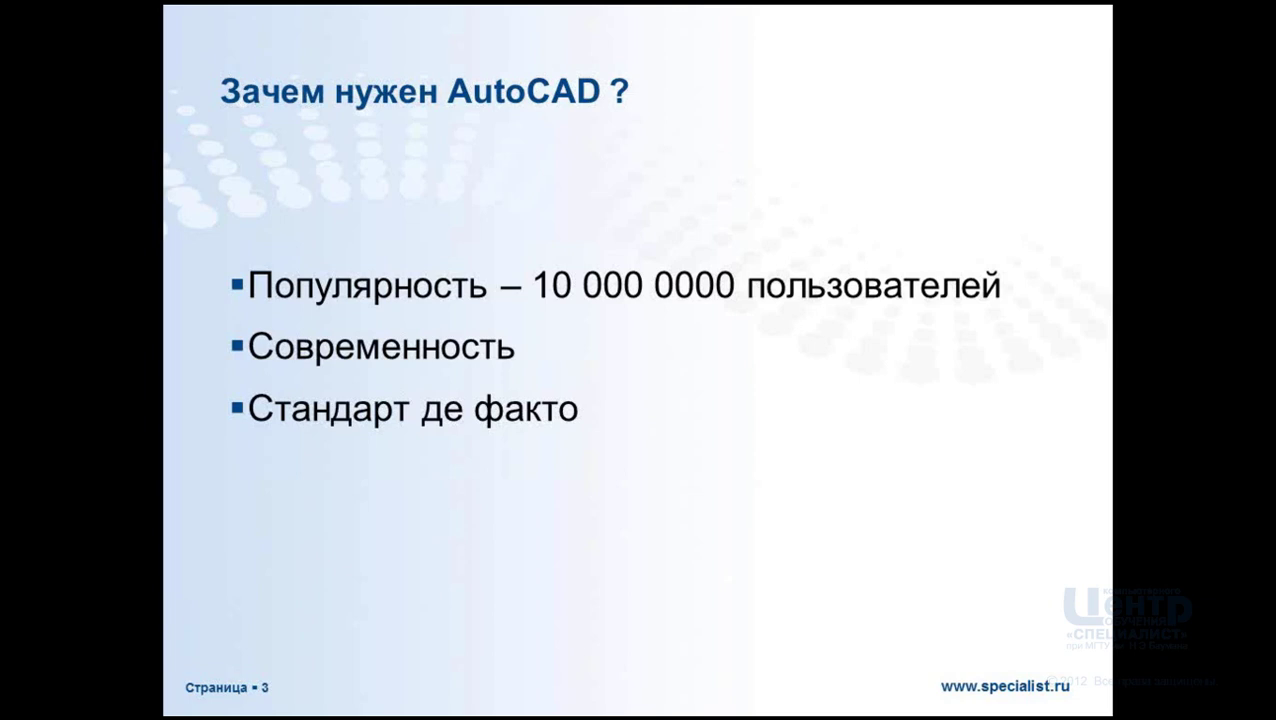
Restart the slide show from the beginning and step through to slide 4, «Что нужно для освоения ?»
key("Escape")
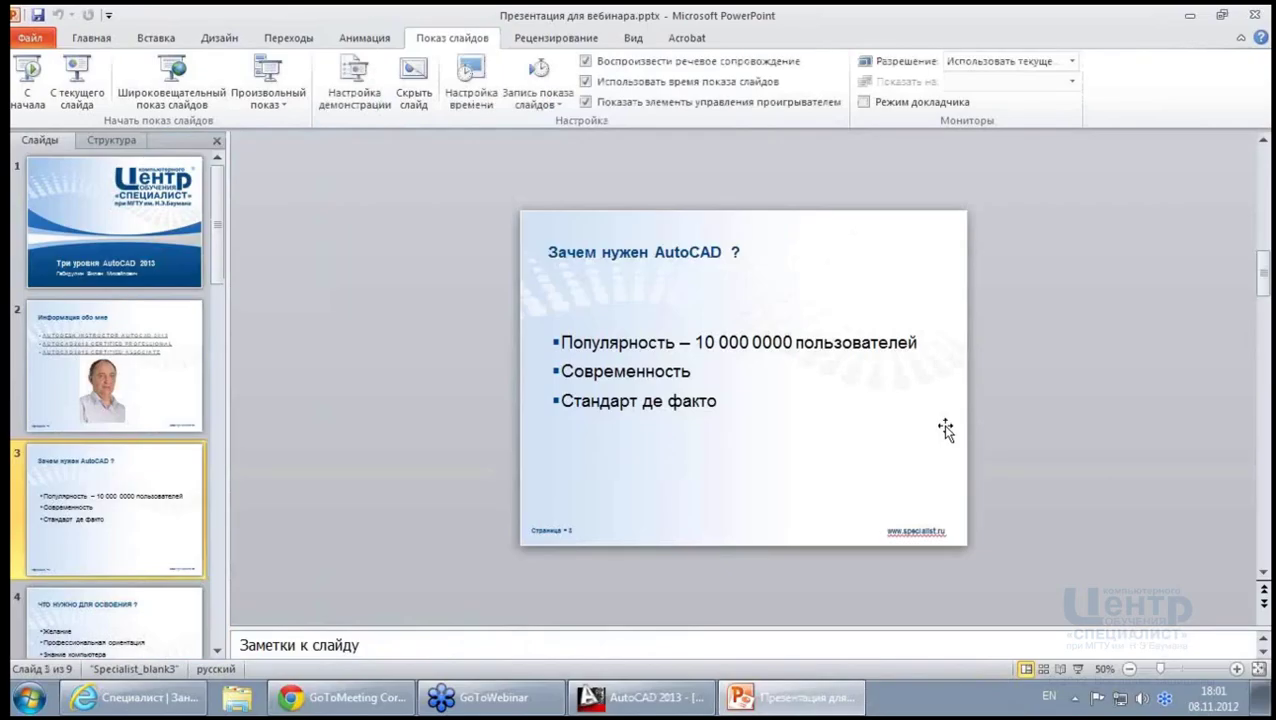
left_click(28, 68)
left_click(378, 220)
left_click(377, 217)
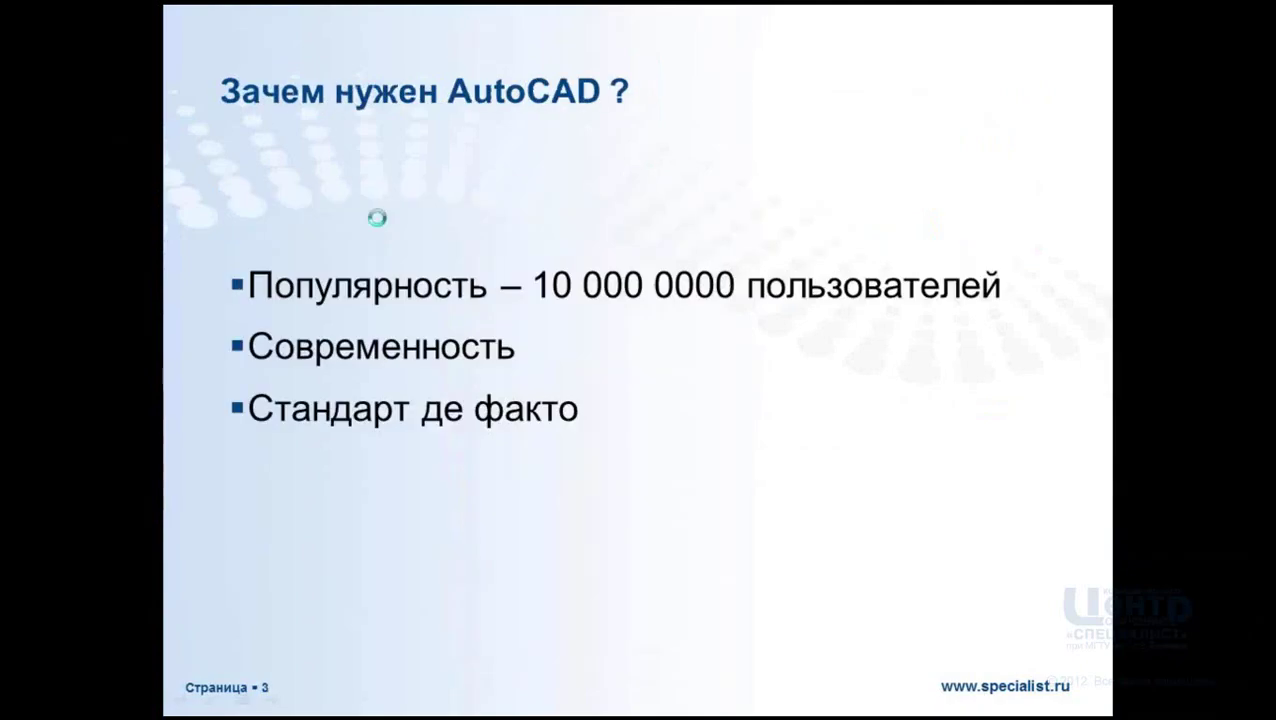
left_click(378, 220)
key("Left")
key("Right")
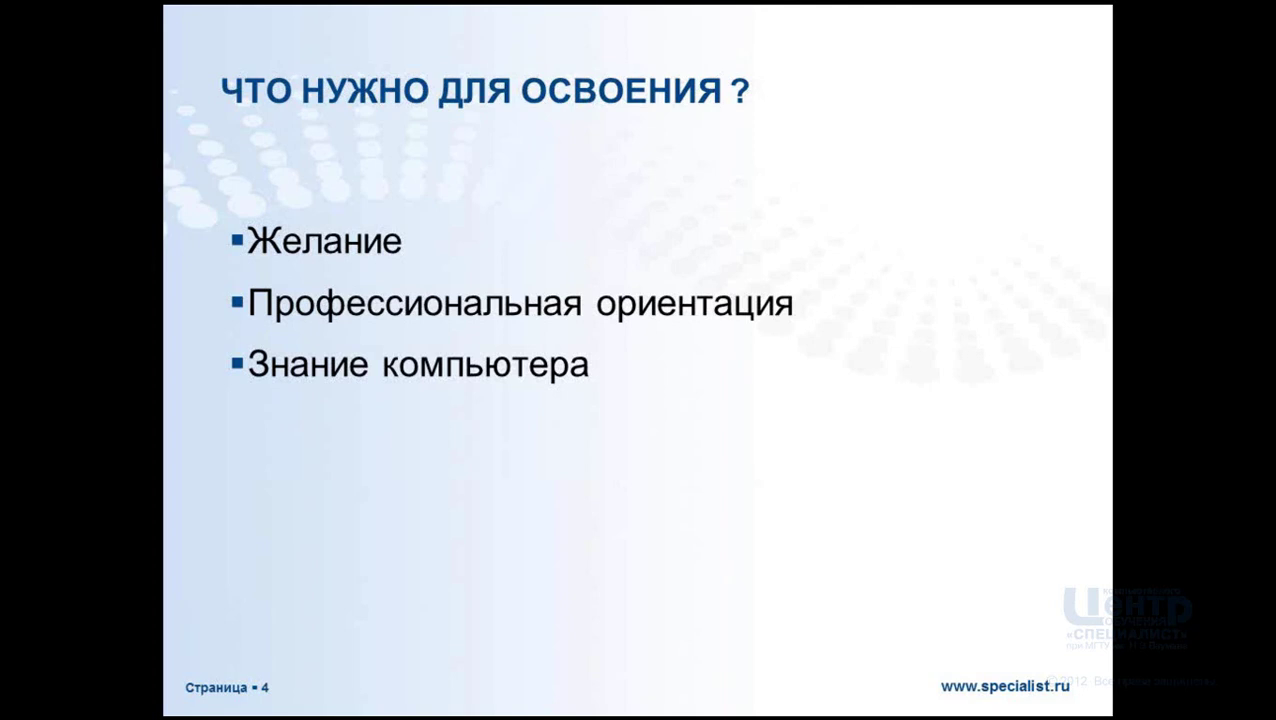
key("Right")
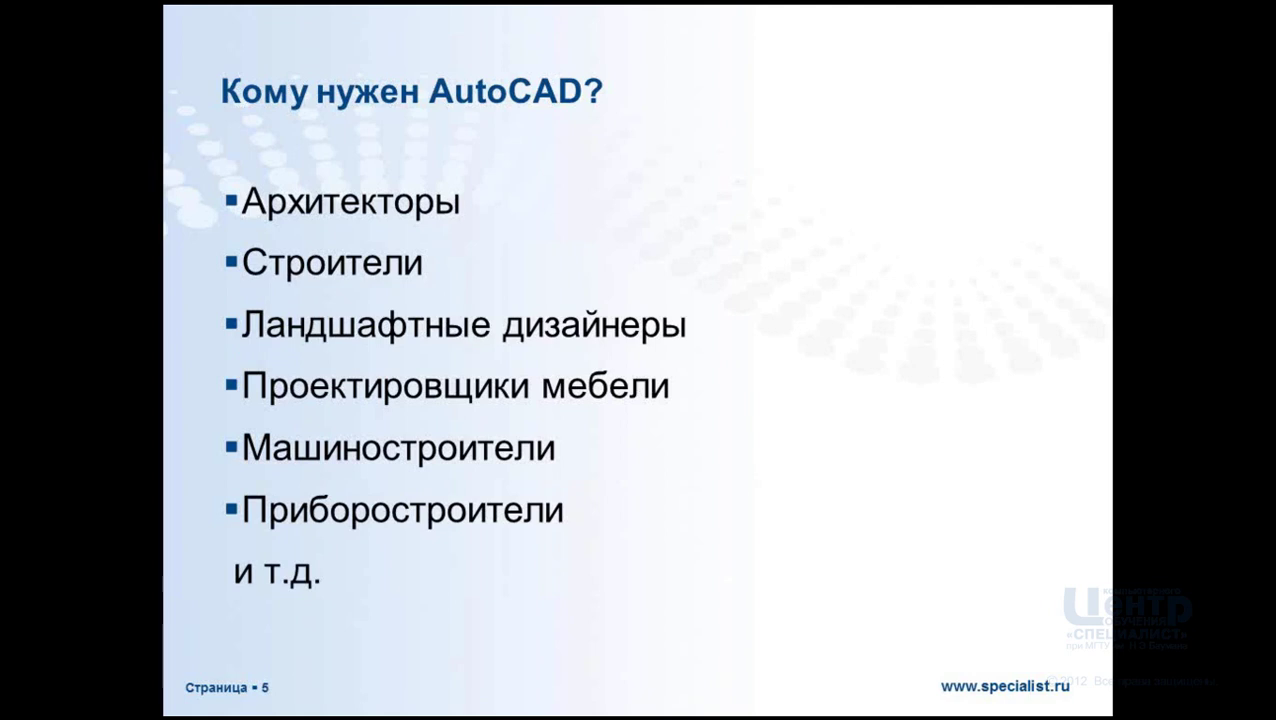
key("Left")
key("Left")
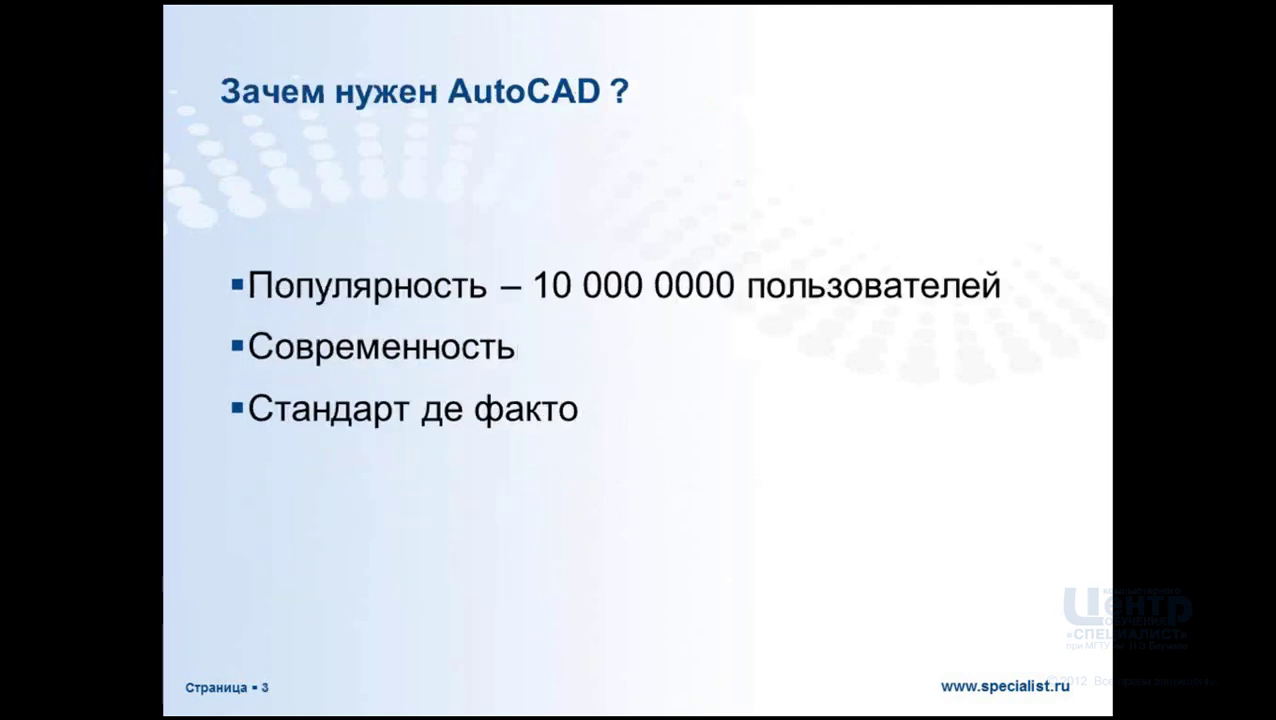
key("Right")
key("Right")
key("Right")
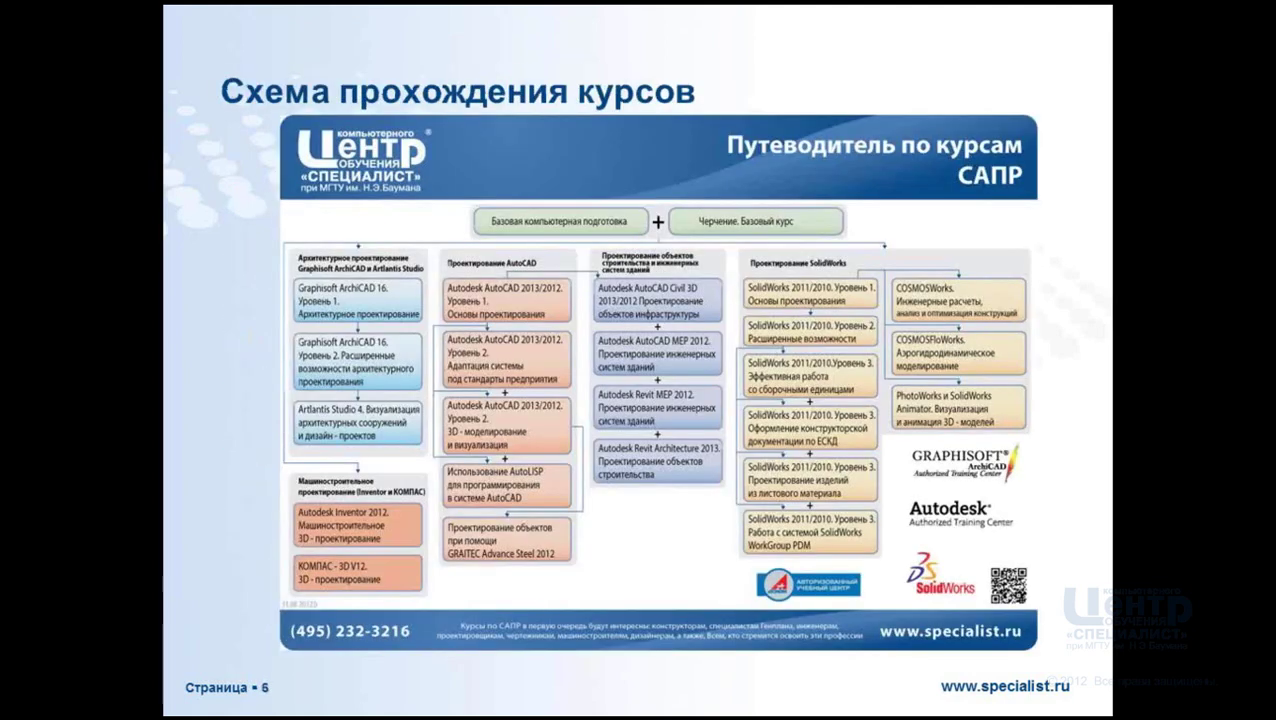
key("Left")
key("Right")
key("Left")
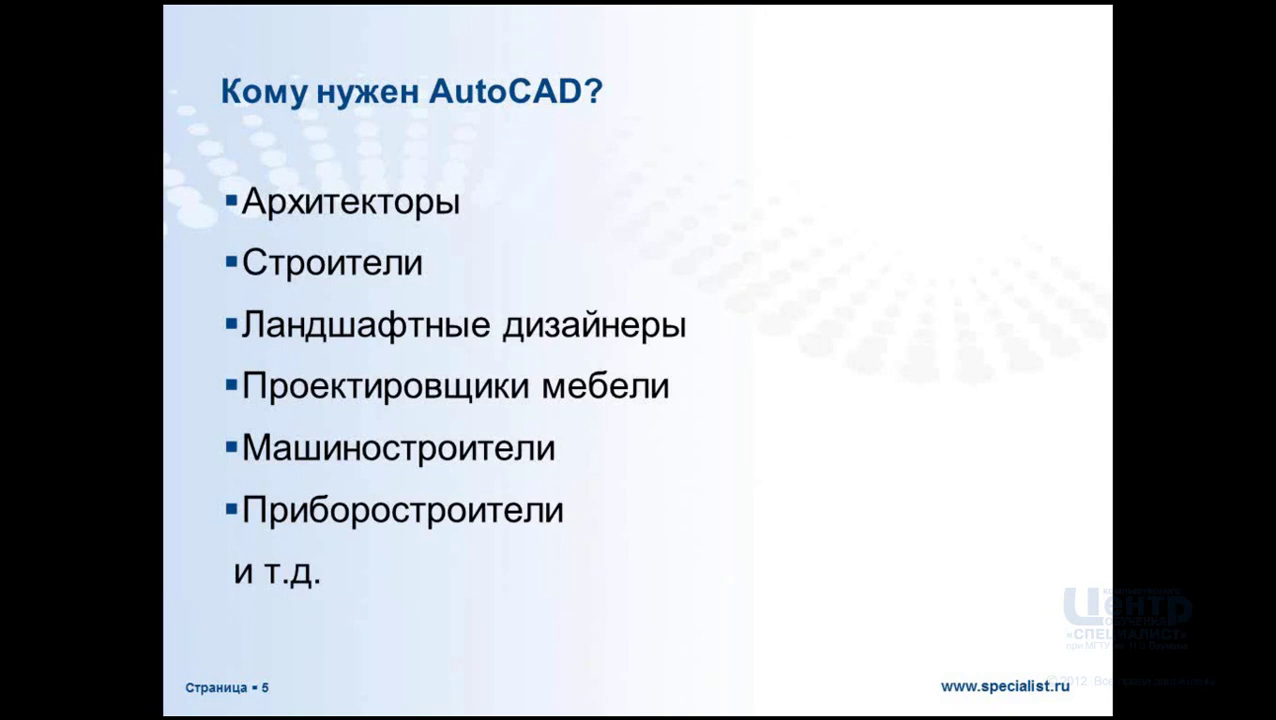
Advance to slide 6, «Схема прохождения курсов», showing the CAD course guide chart
key("Right")
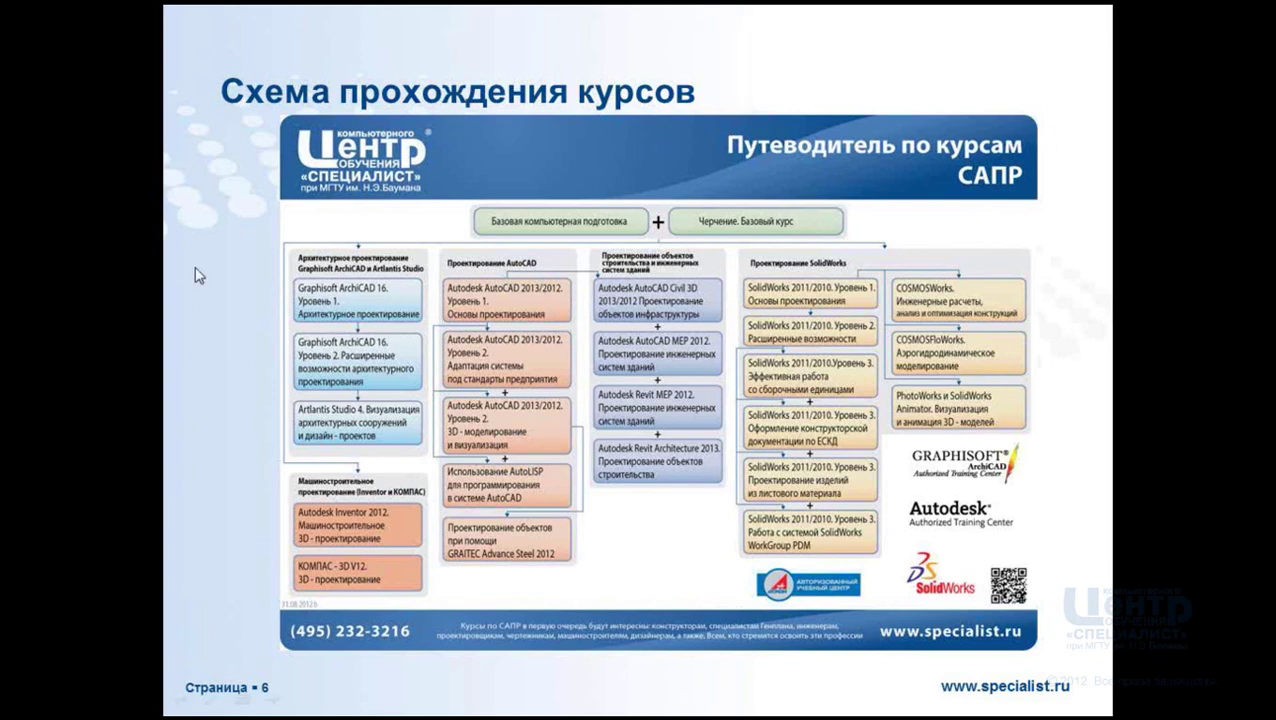
End the PowerPoint slide show and minimise the presentation
left_click(1172, 420)
key("Escape")
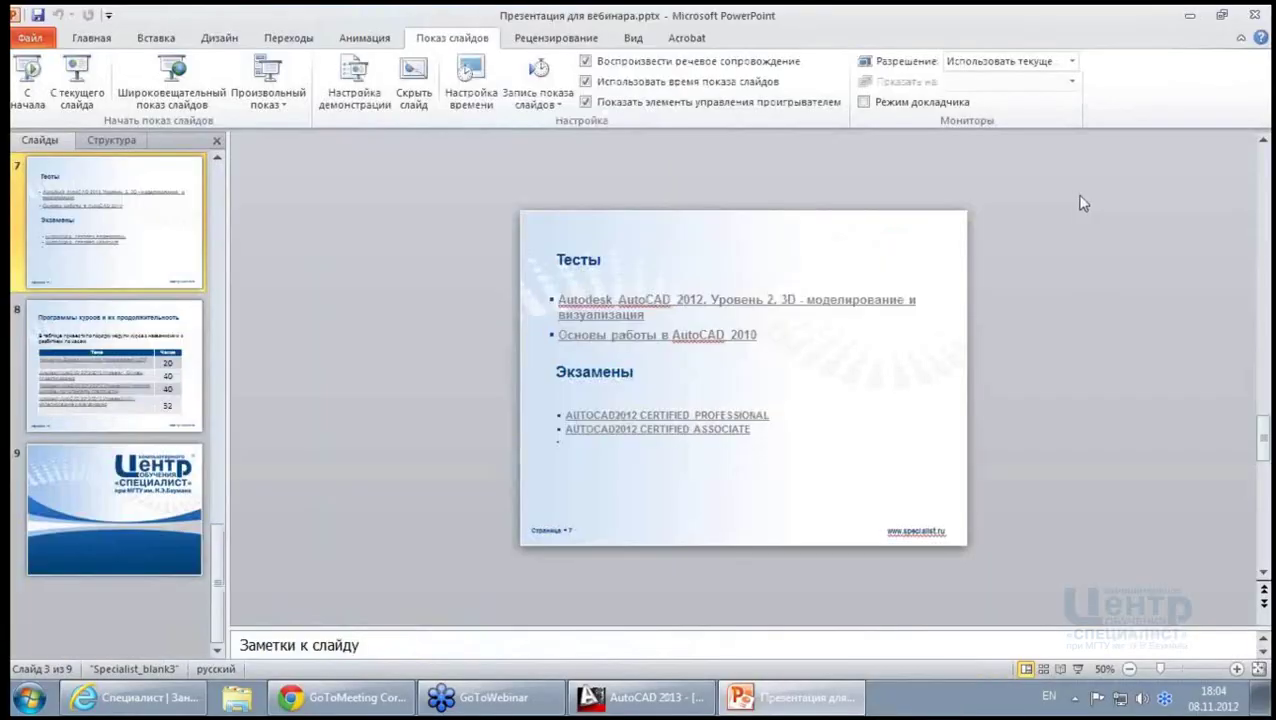
left_click(1190, 17)
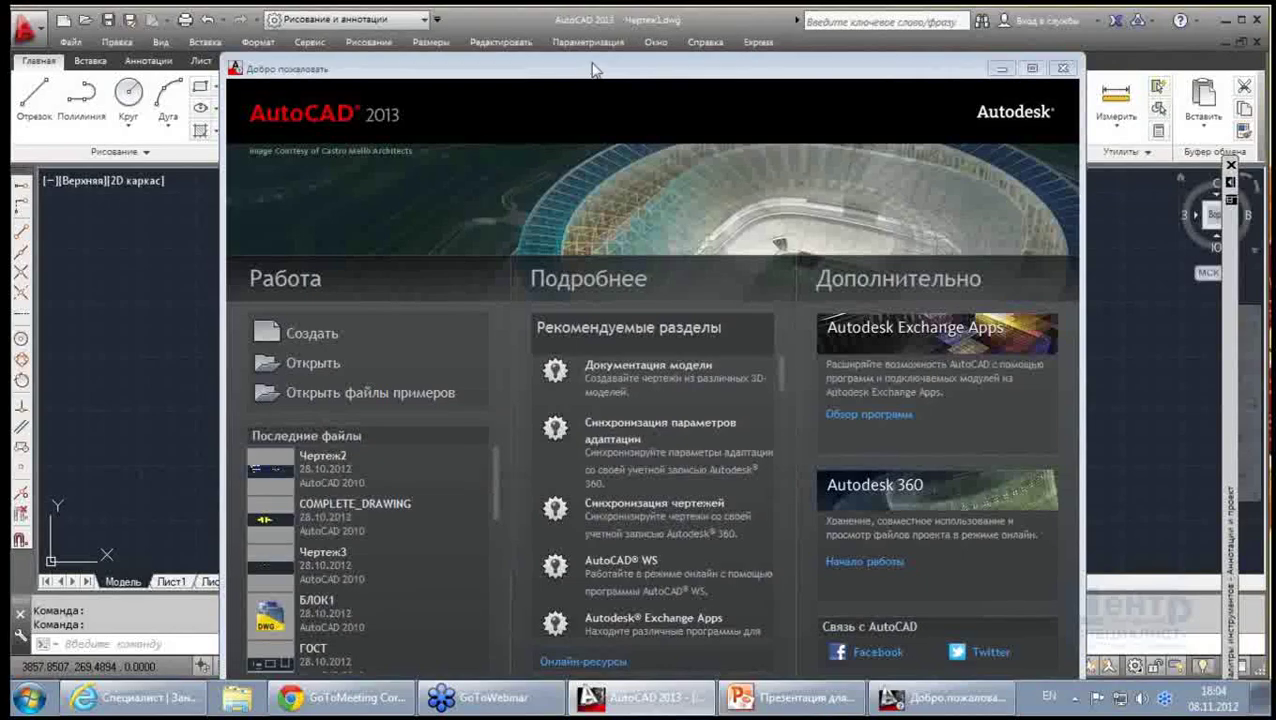
Bring AutoCAD 2013 to the front and reposition its «Добро пожаловать» welcome dialog
mouse_move(593, 70)
left_mouse_down()
mouse_move(597, 82)
mouse_move(597, 48)
mouse_move(596, 61)
left_mouse_up()
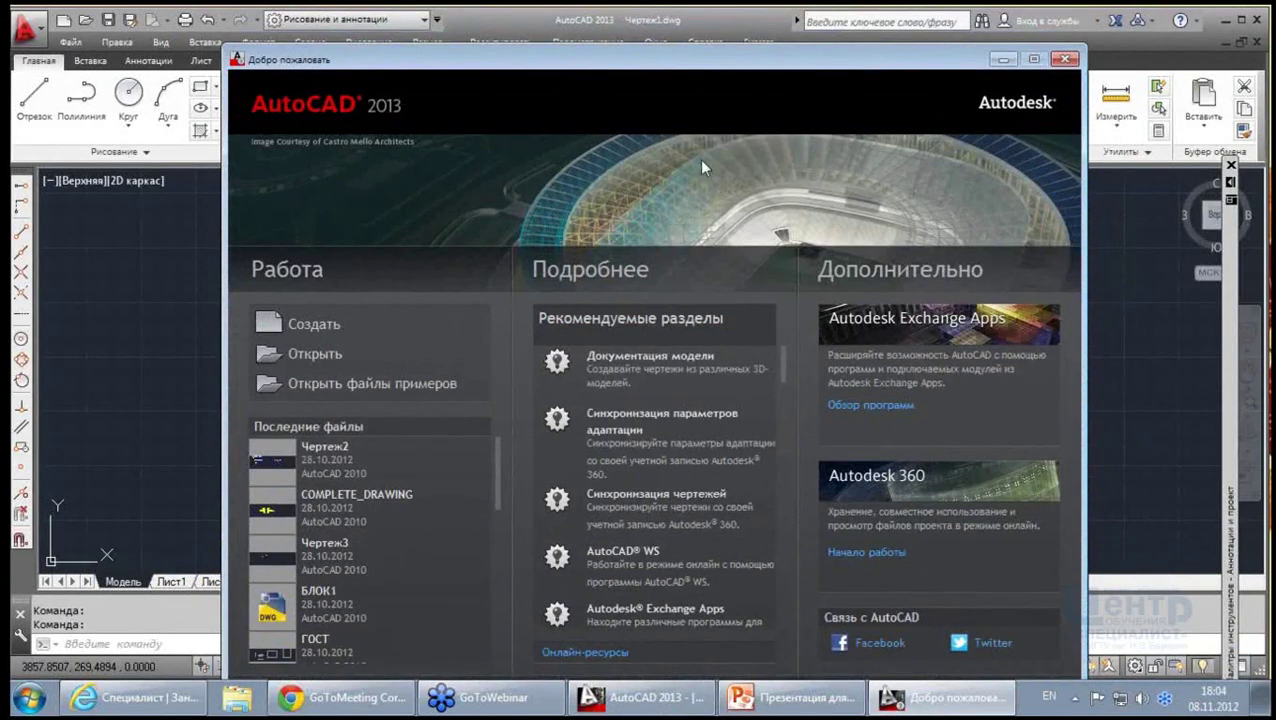
mouse_move(603, 62)
left_mouse_down()
mouse_move(608, 33)
mouse_move(582, 37)
left_mouse_up()
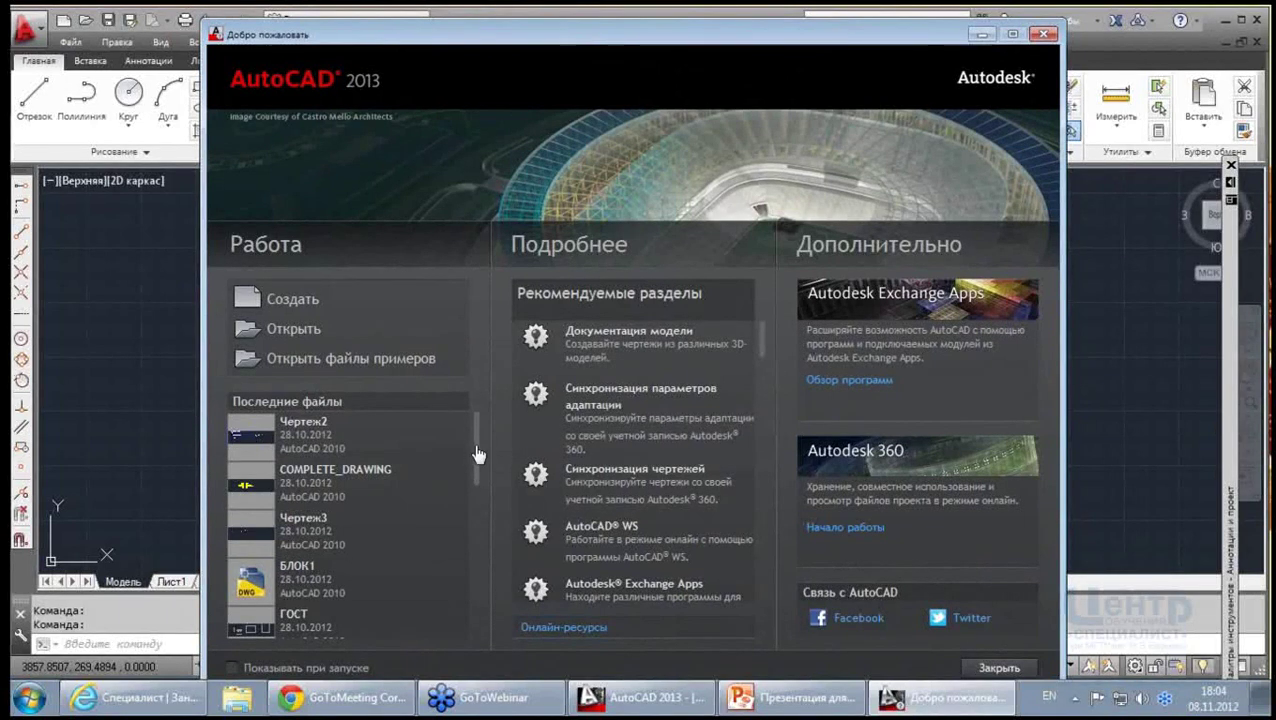
mouse_move(476, 455)
left_mouse_down()
mouse_move(480, 627)
mouse_move(468, 447)
mouse_move(479, 592)
mouse_move(482, 410)
left_mouse_up()
Close the welcome dialog and switch off the grid in Чертеж1.dwg's model space
left_click(1044, 35)
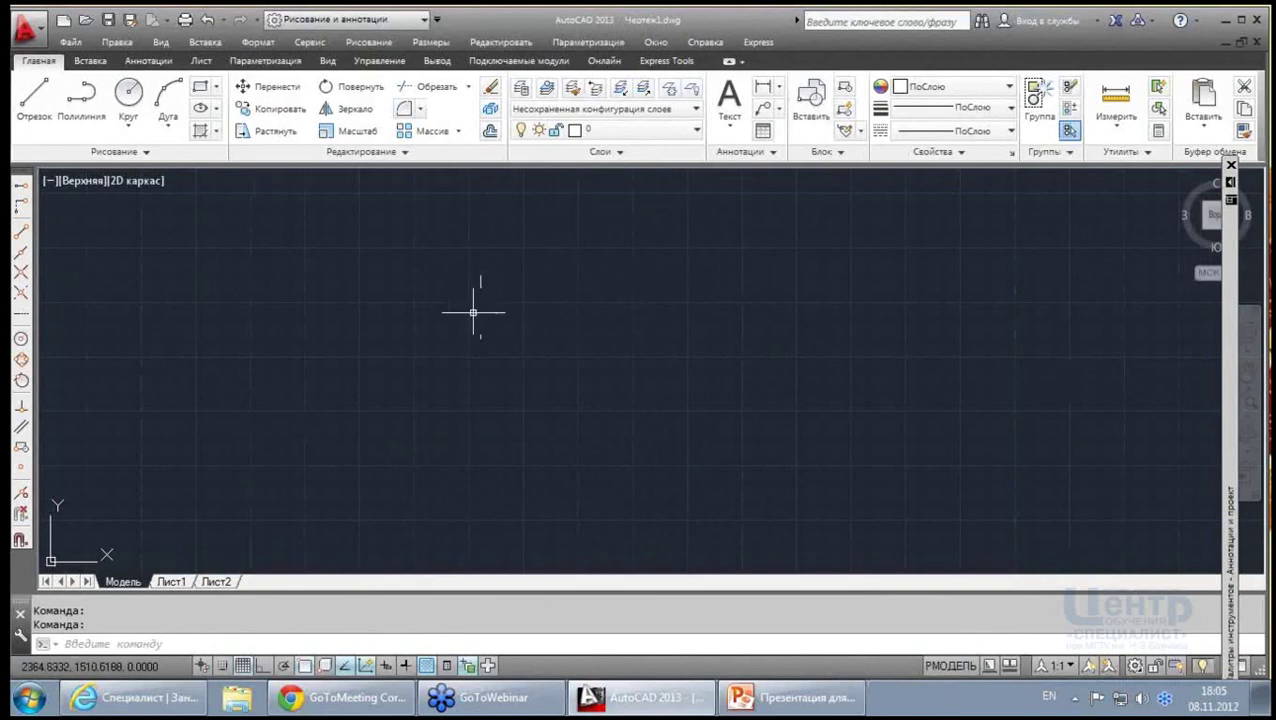
left_click(242, 665)
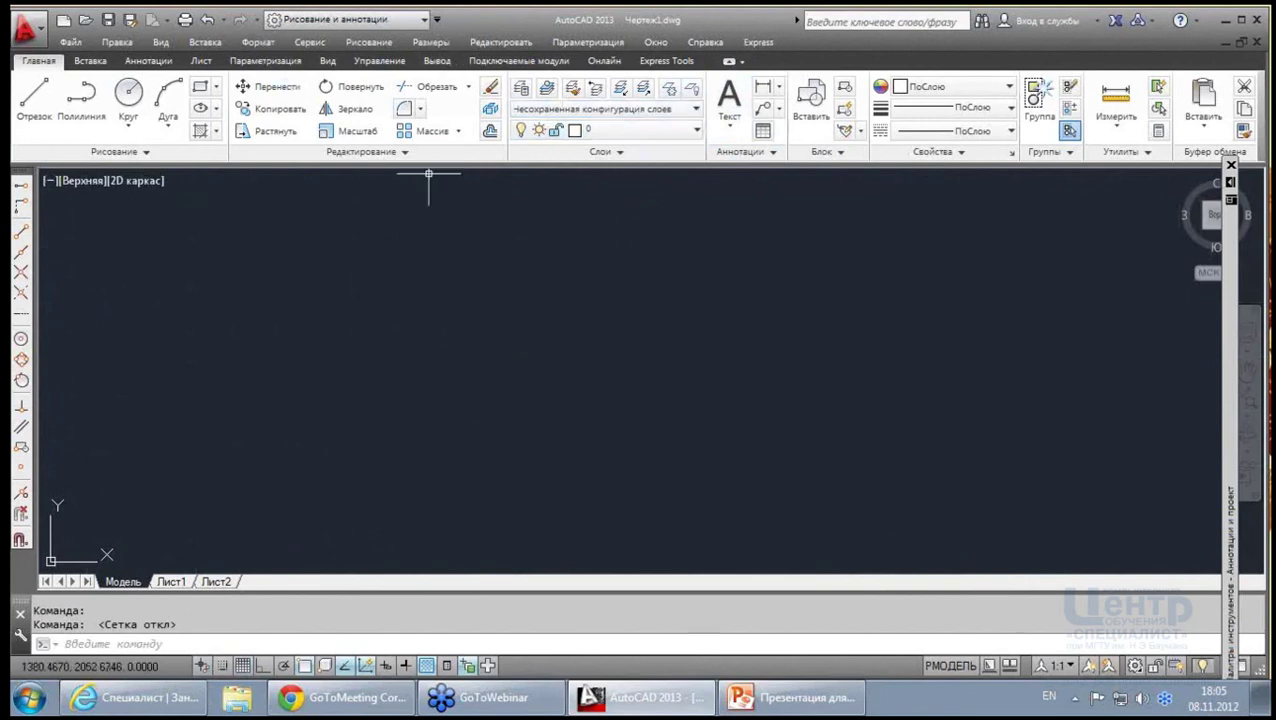
Try the Классический AutoCAD and 3D моделирование workspaces, settling on Рисование и аннотации
left_click(425, 20)
left_click(346, 90)
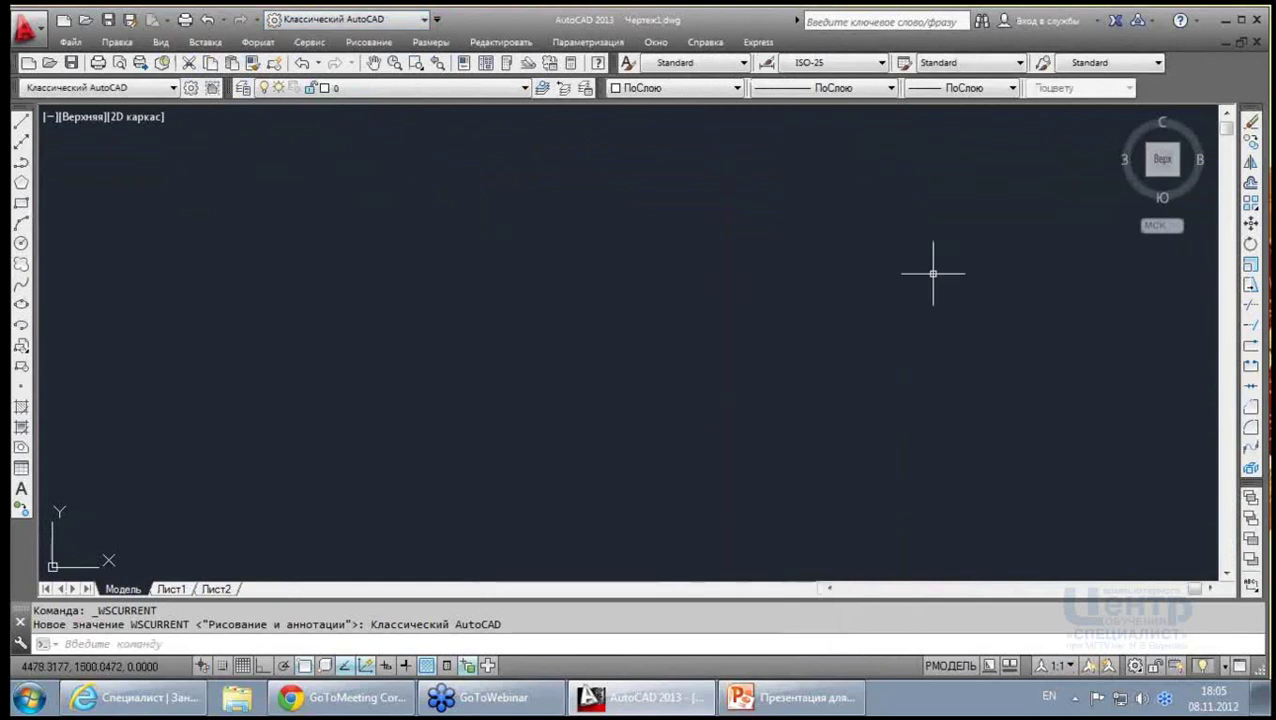
left_click(424, 19)
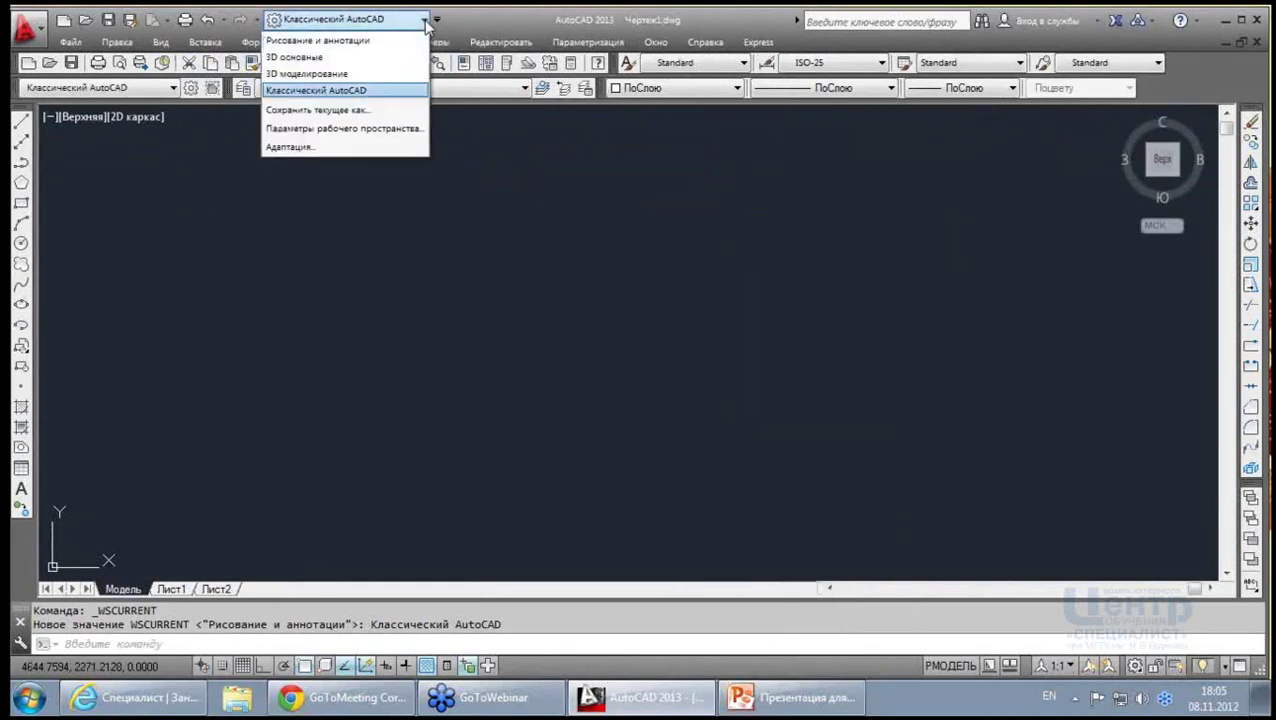
left_click(300, 74)
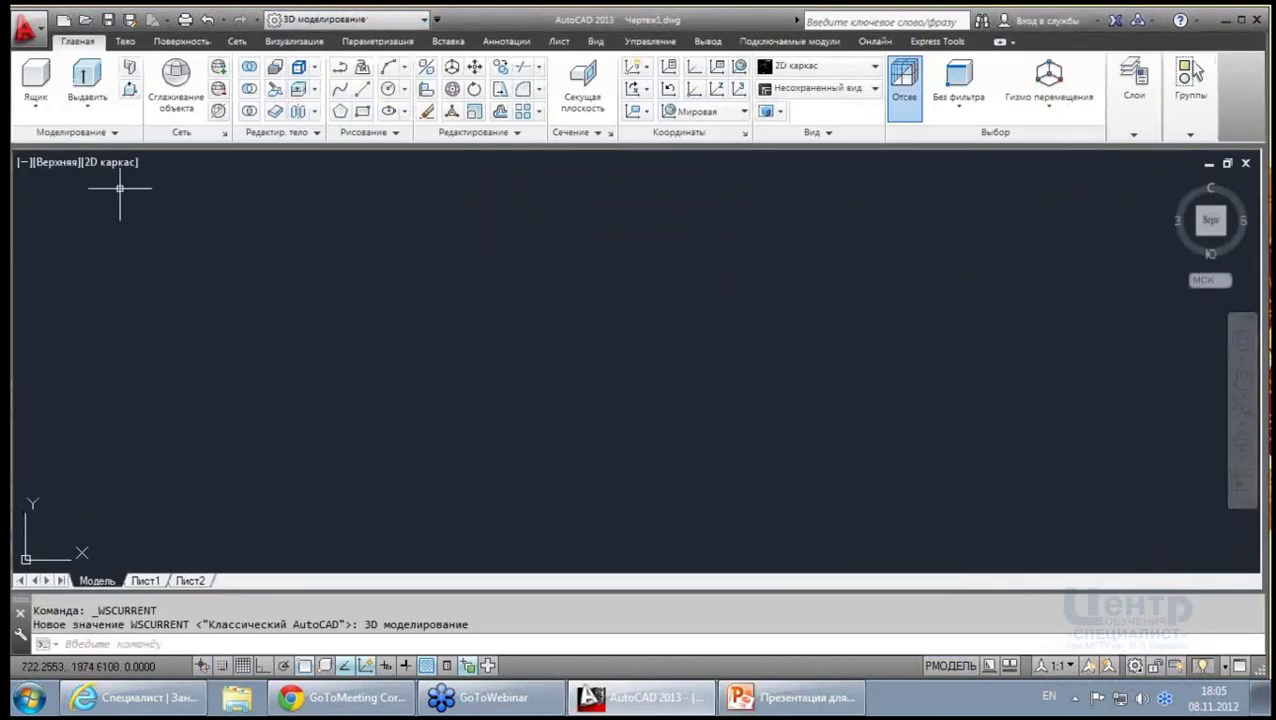
left_click(427, 22)
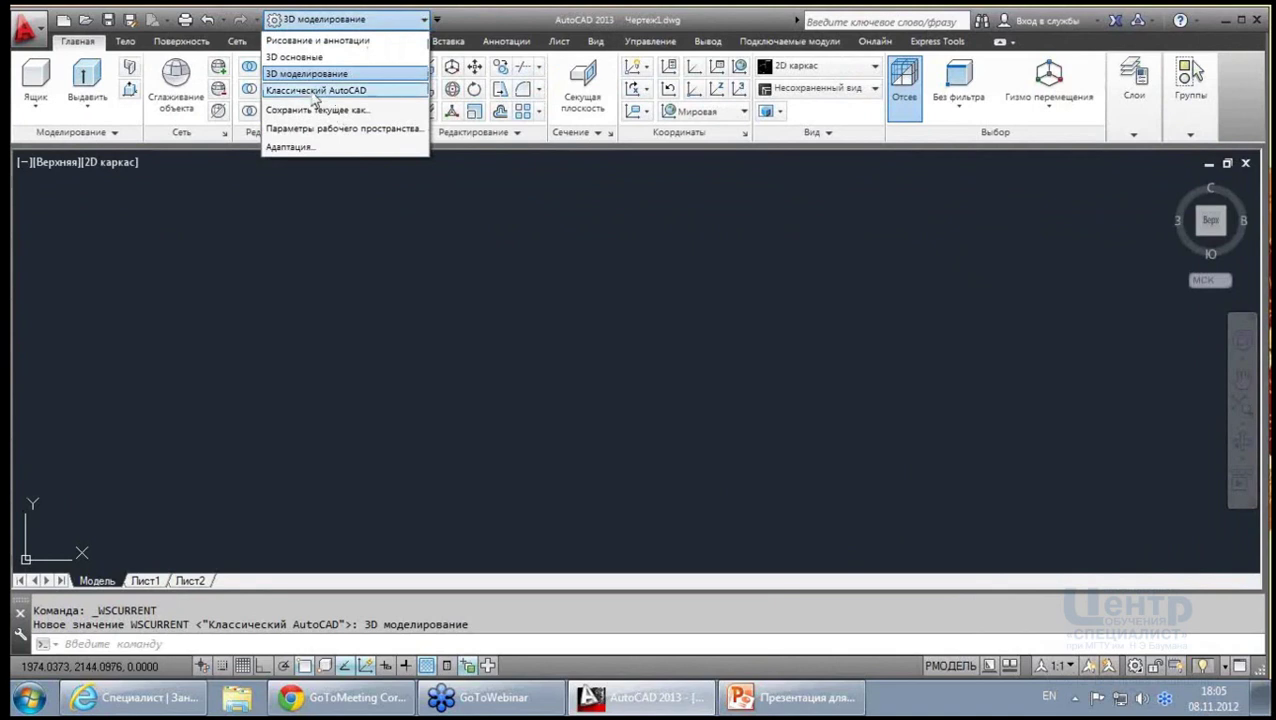
left_click(393, 217)
left_click(408, 28)
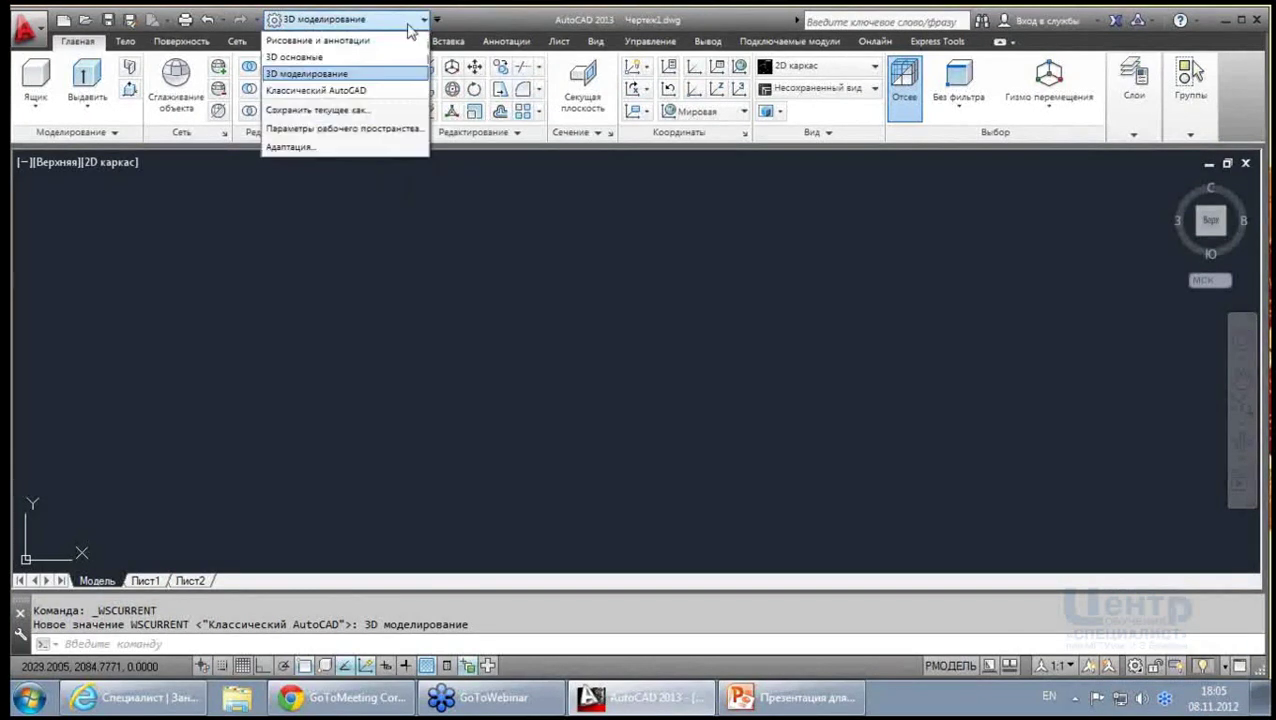
left_click(380, 41)
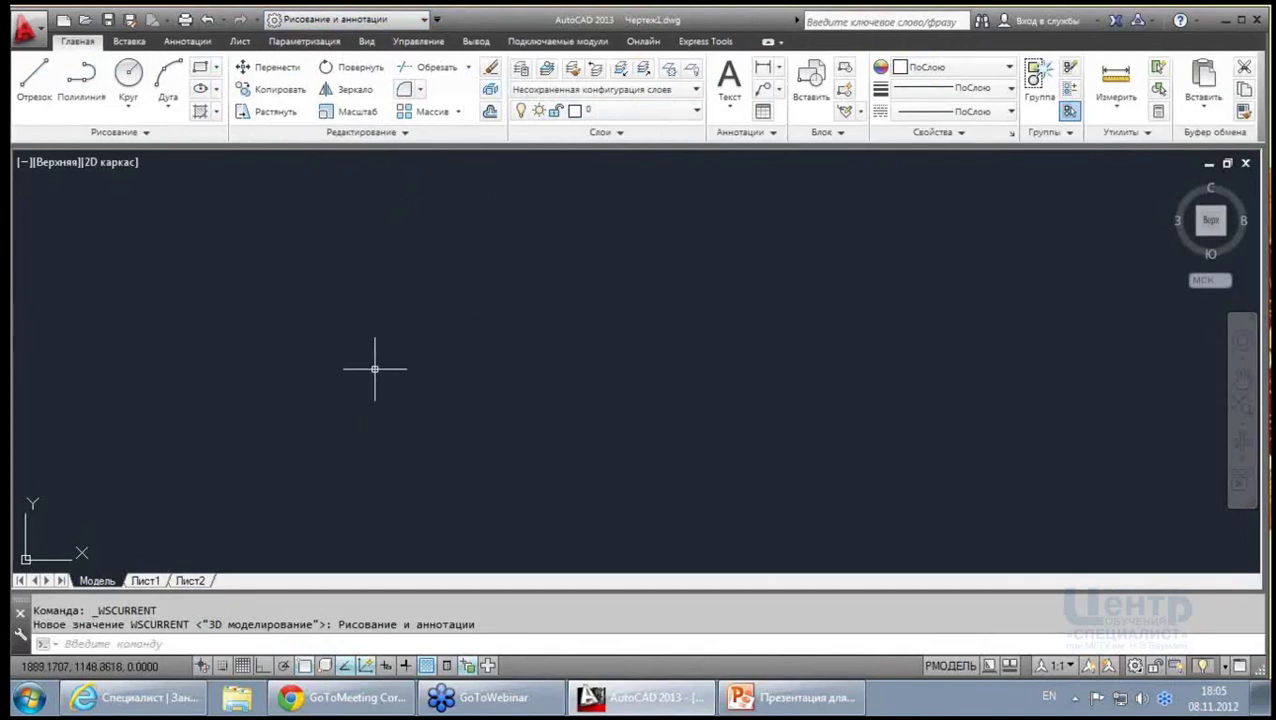
Set the model space background to Белый (white) through Настройки > Экран > Цвета
right_click(375, 368)
left_click(443, 358)
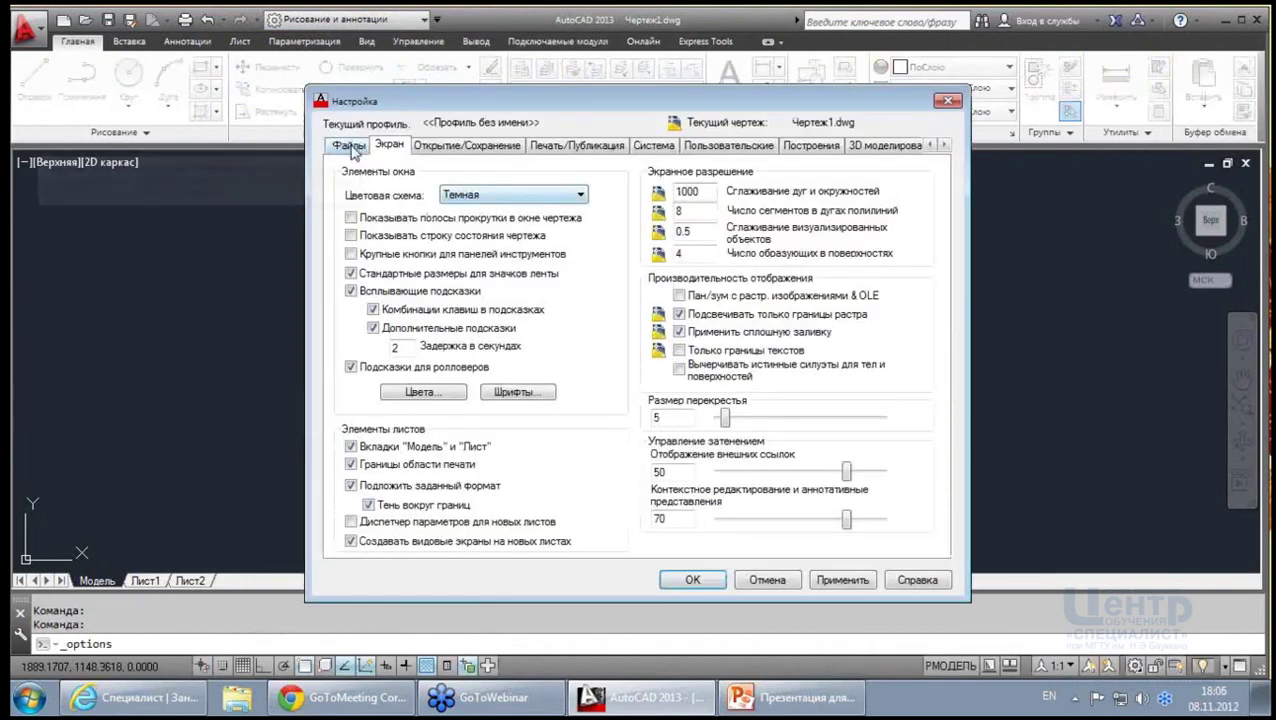
left_click(349, 145)
left_click(391, 147)
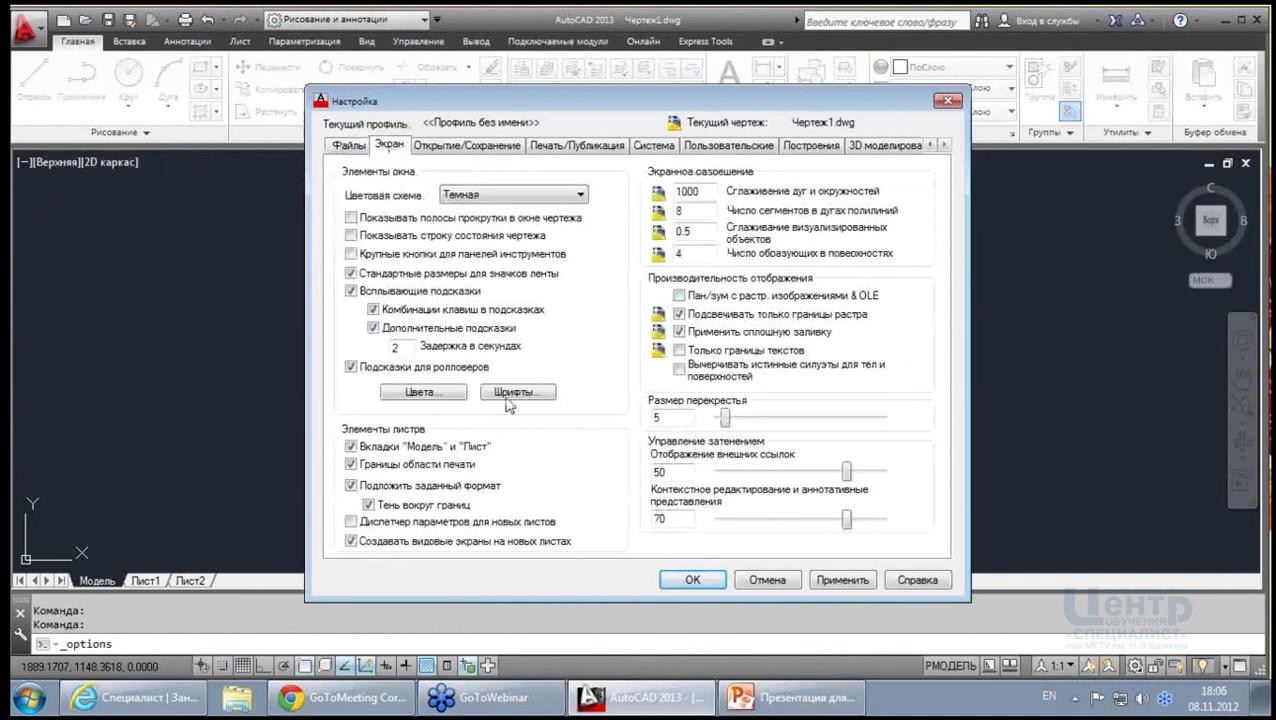
left_click(428, 392)
left_click(905, 147)
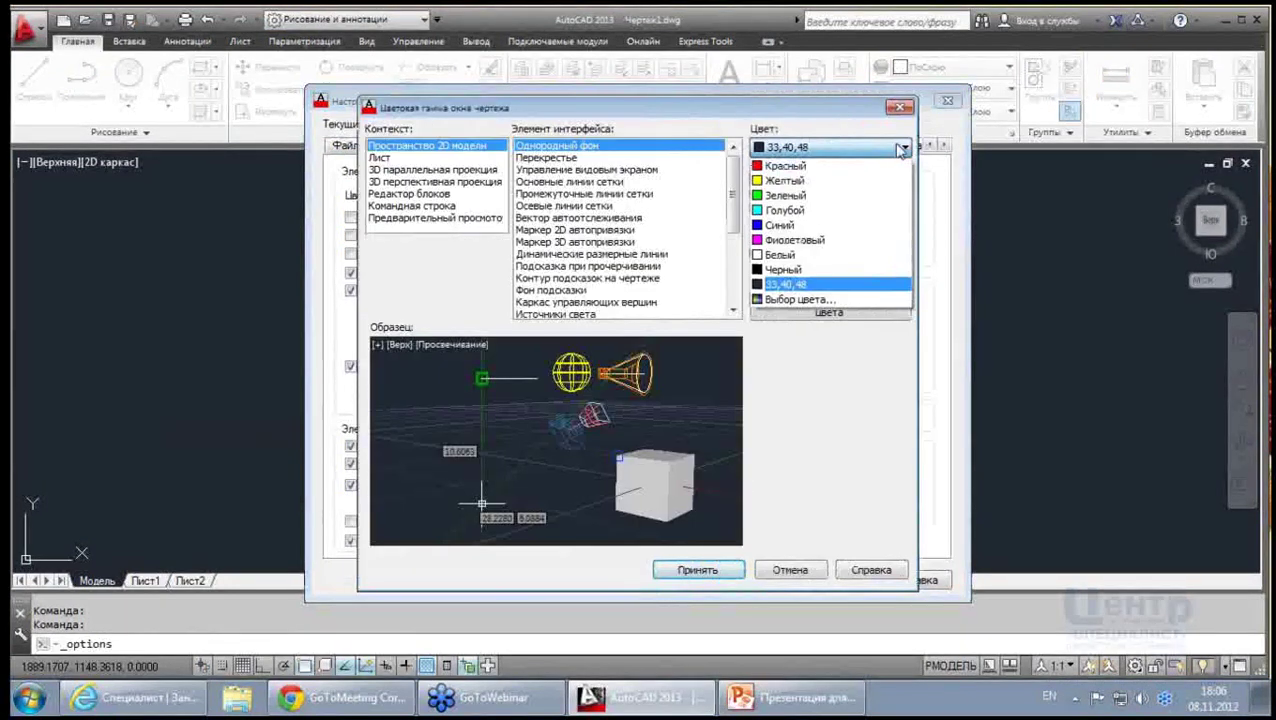
left_click(805, 251)
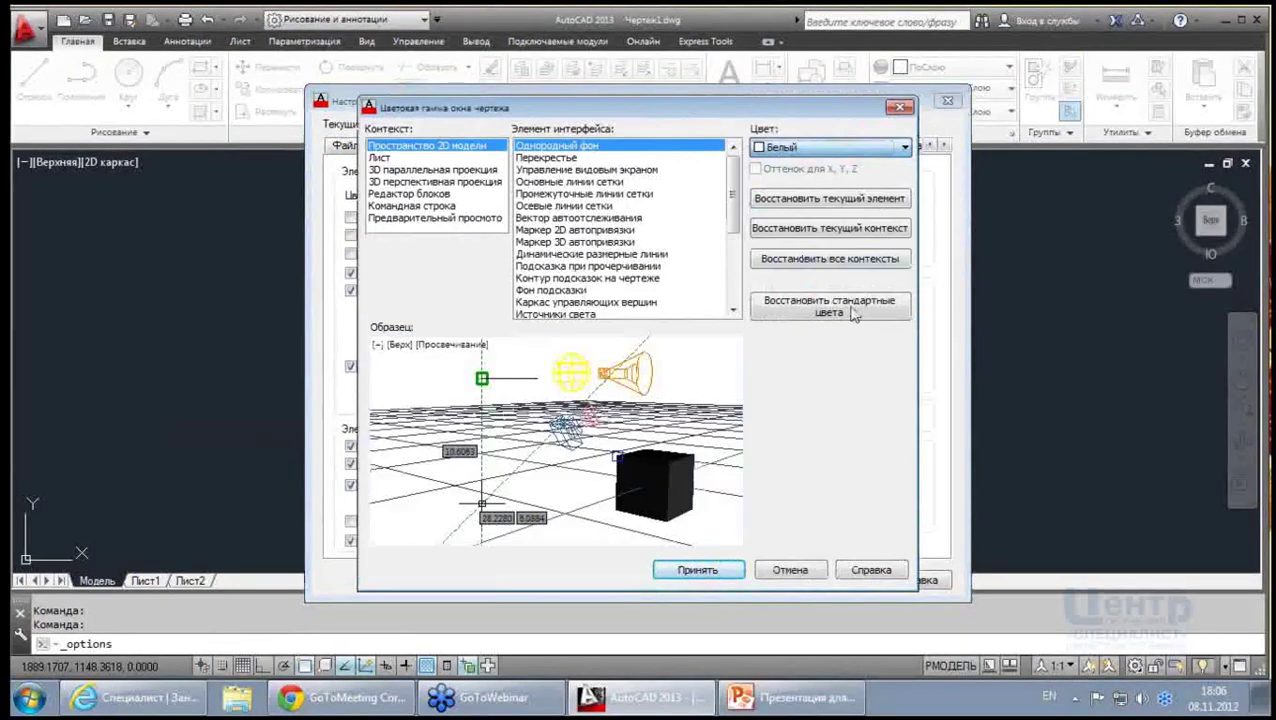
left_click(707, 574)
left_click(843, 582)
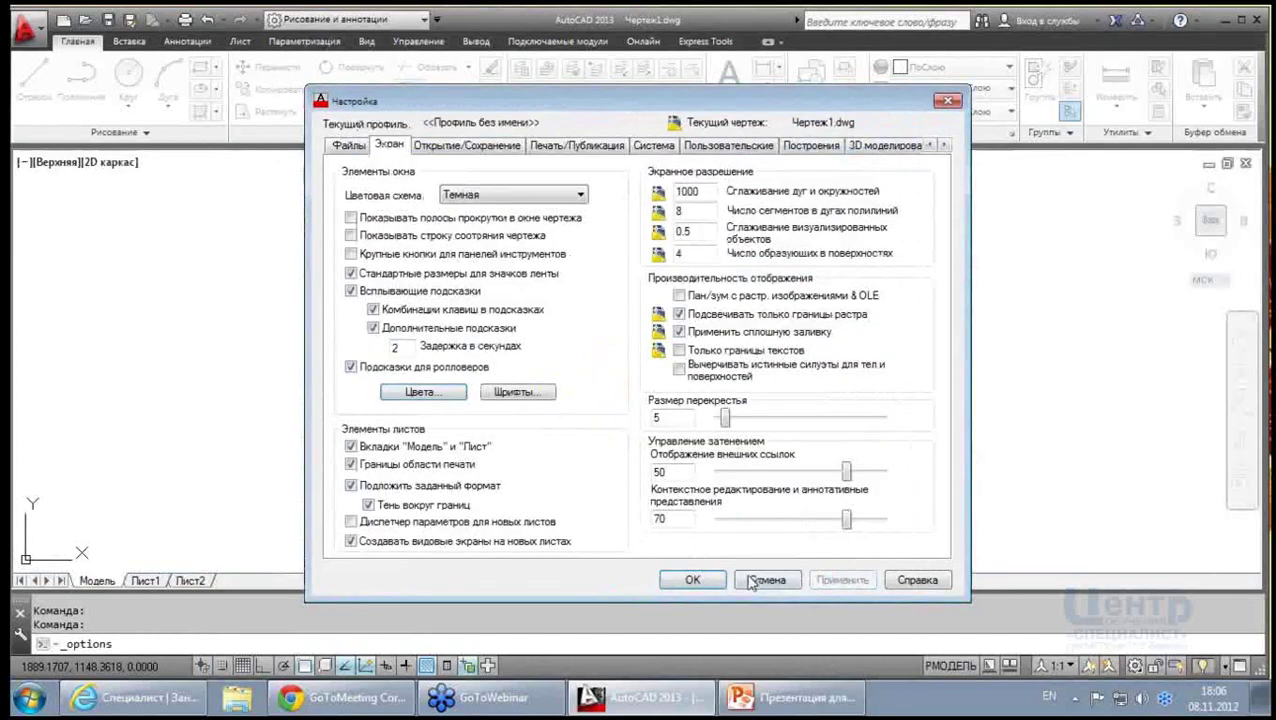
left_click(693, 580)
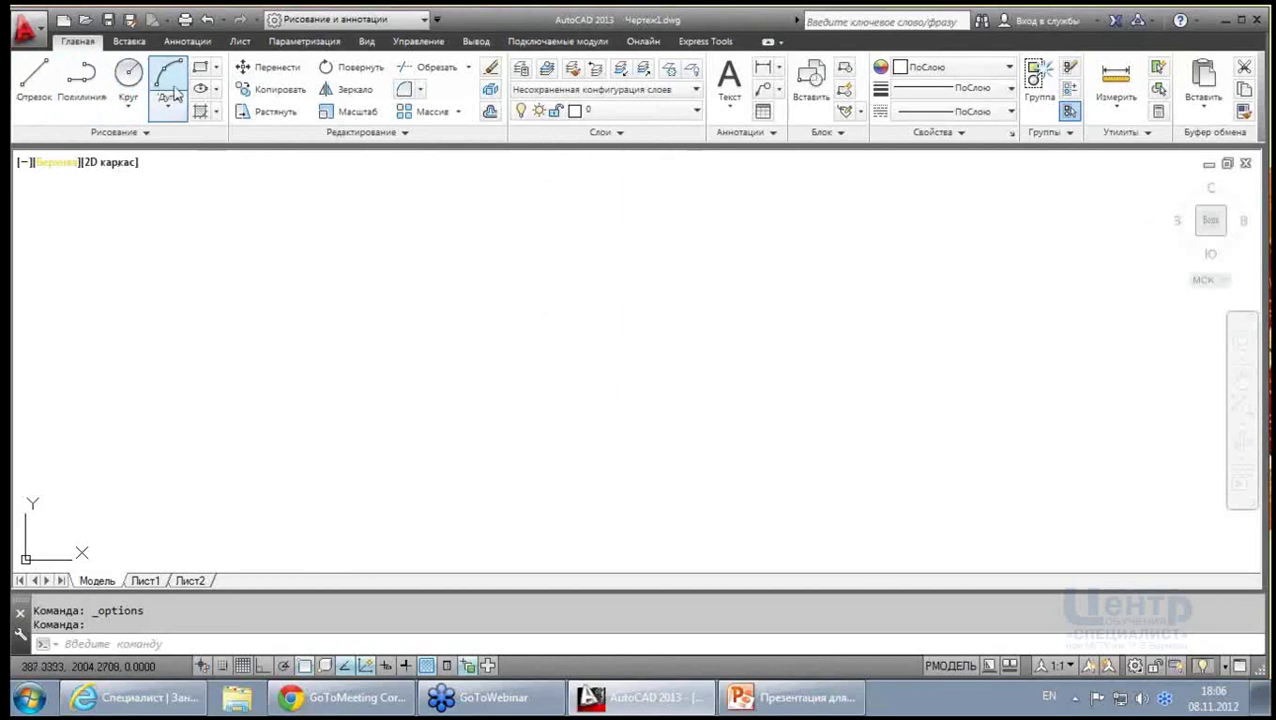
left_click(200, 70)
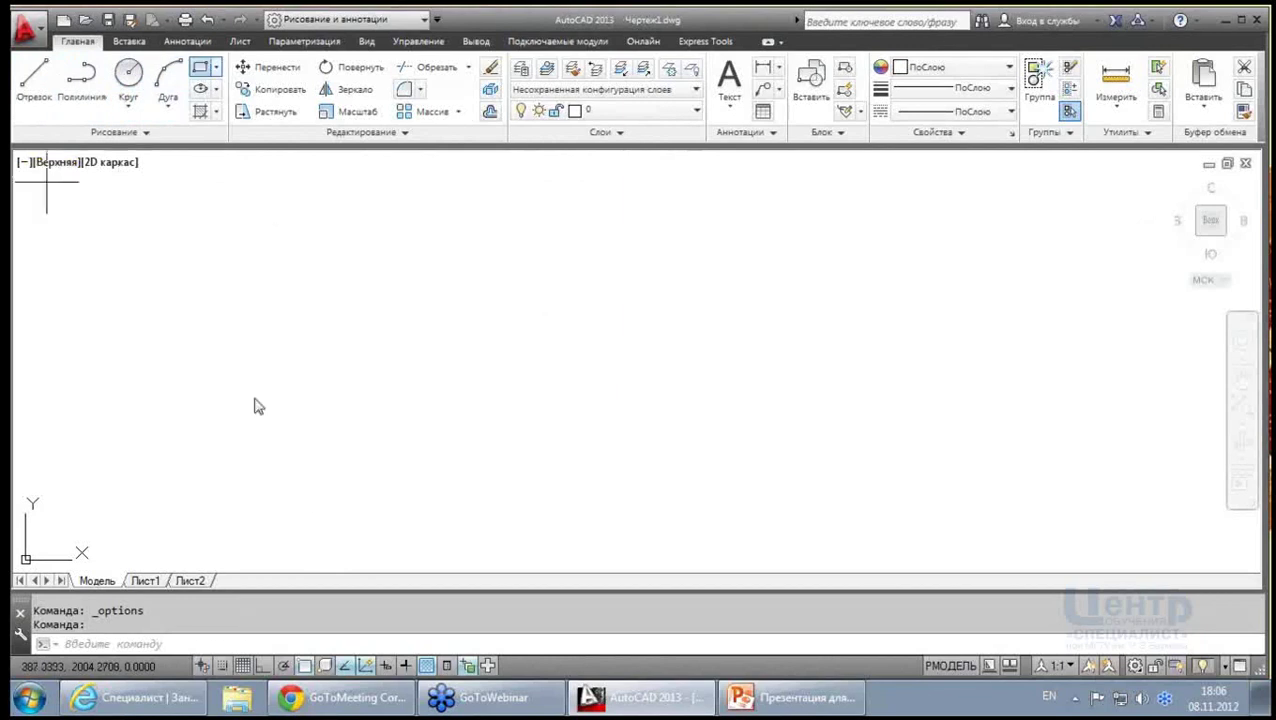
left_click(305, 494)
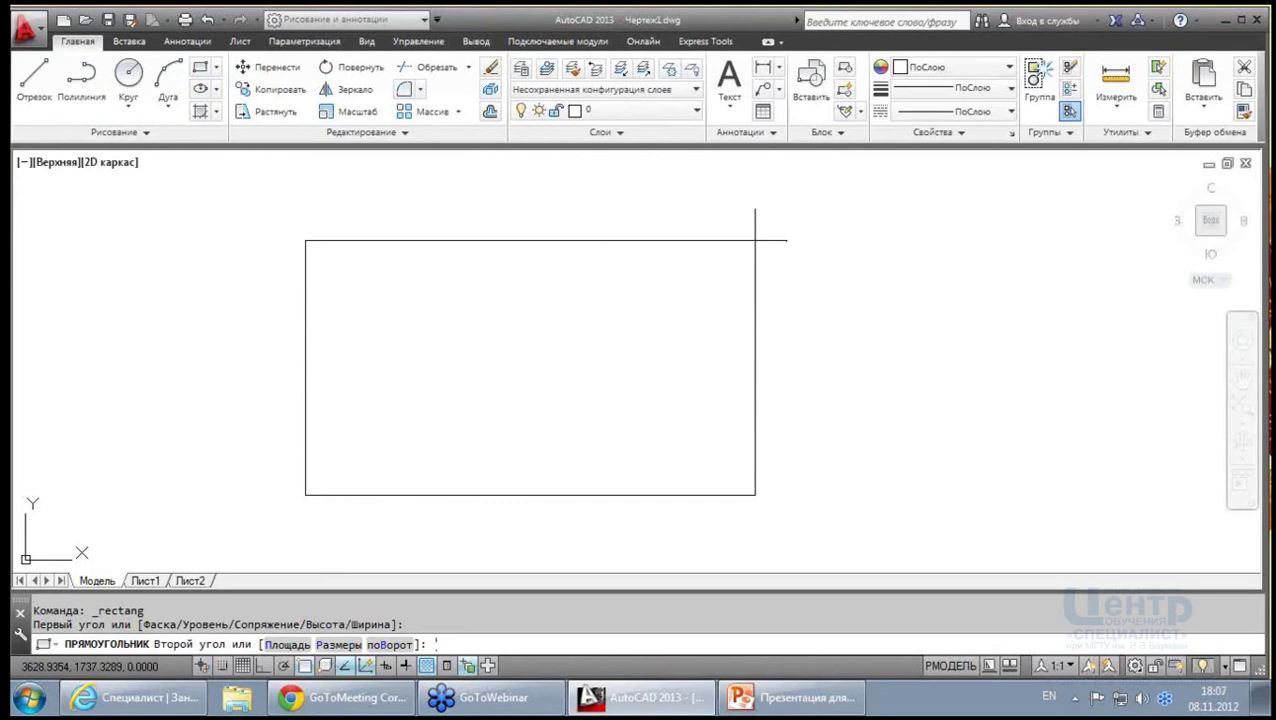
left_click(385, 665)
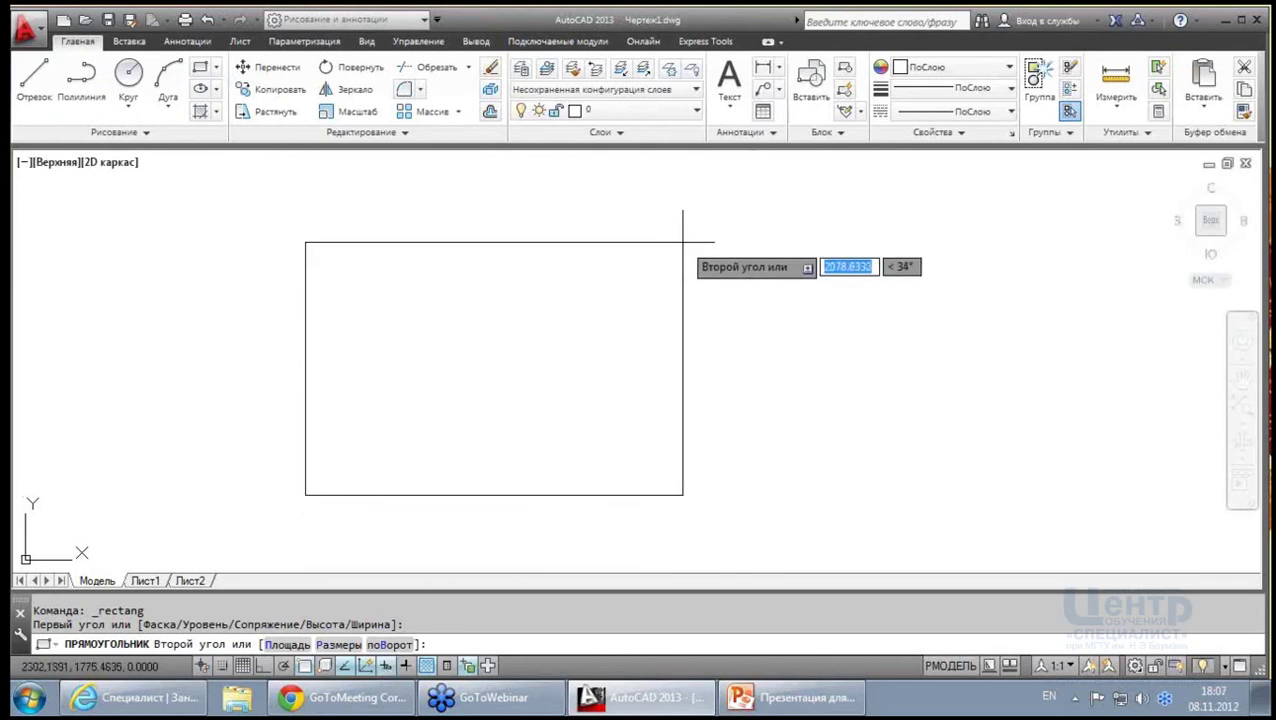
type("9600")
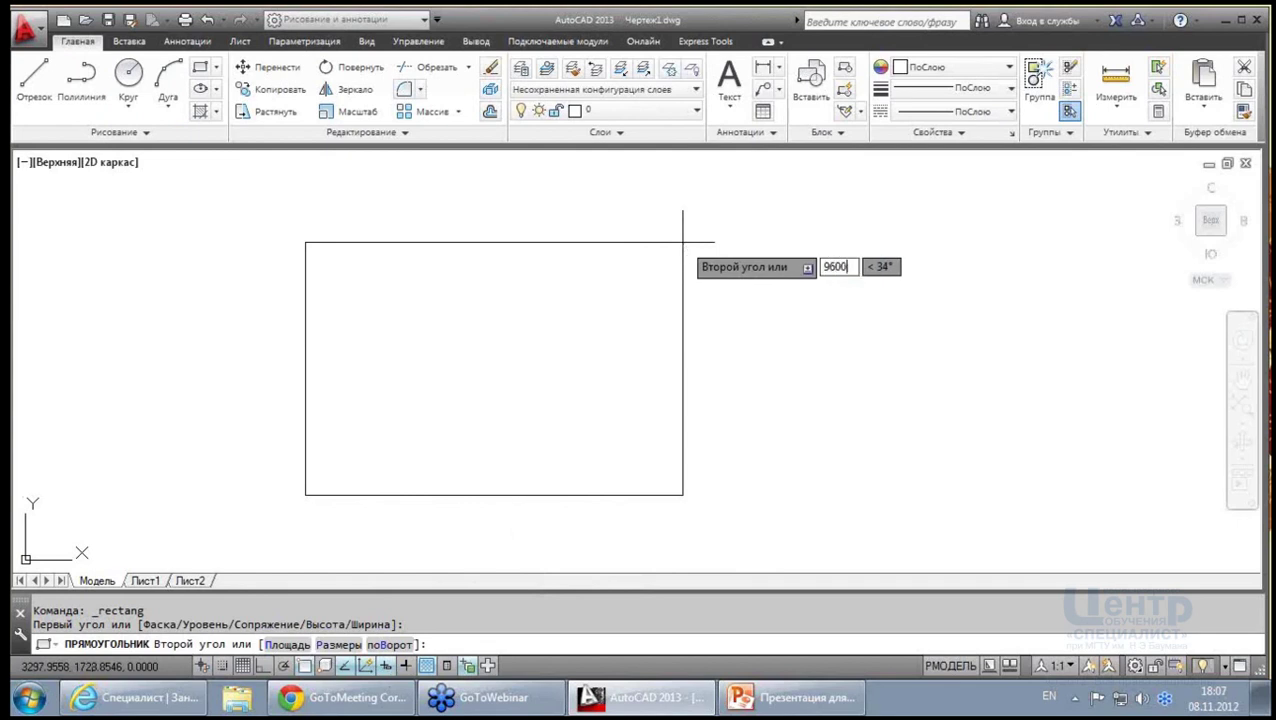
key("Tab")
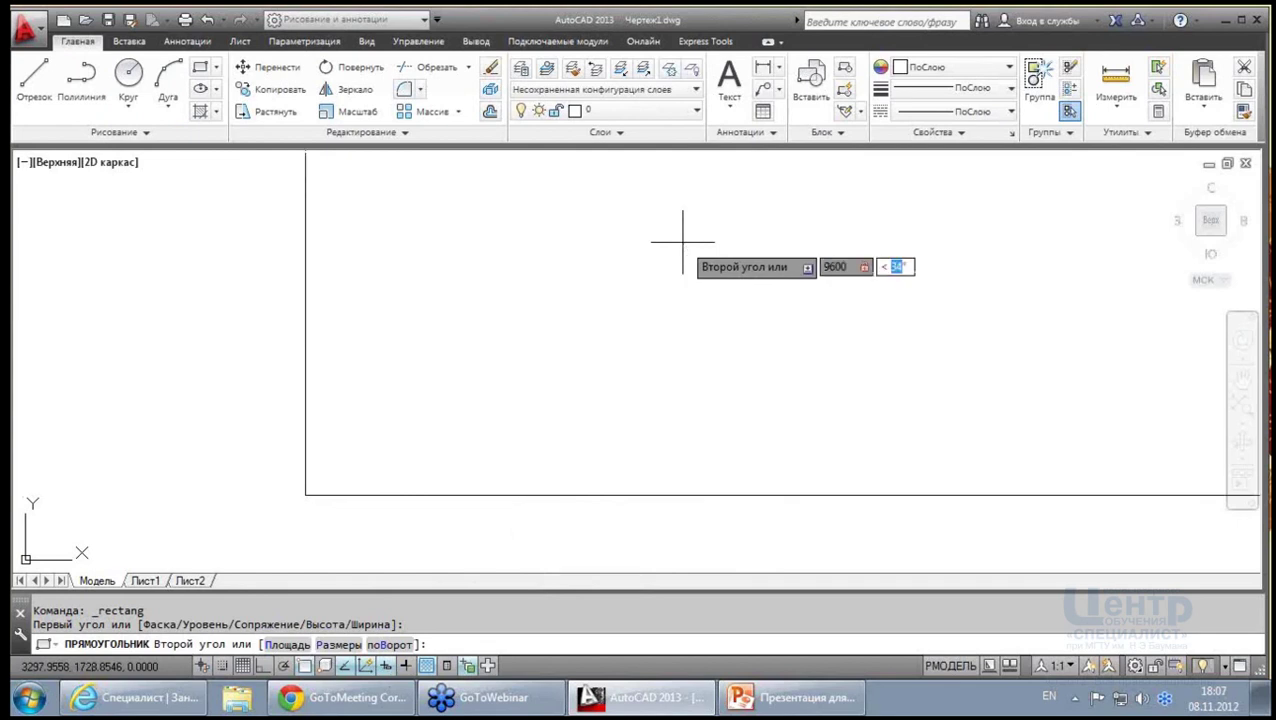
type("7")
key("Return")
middle_click(630, 337)
middle_click(630, 337)
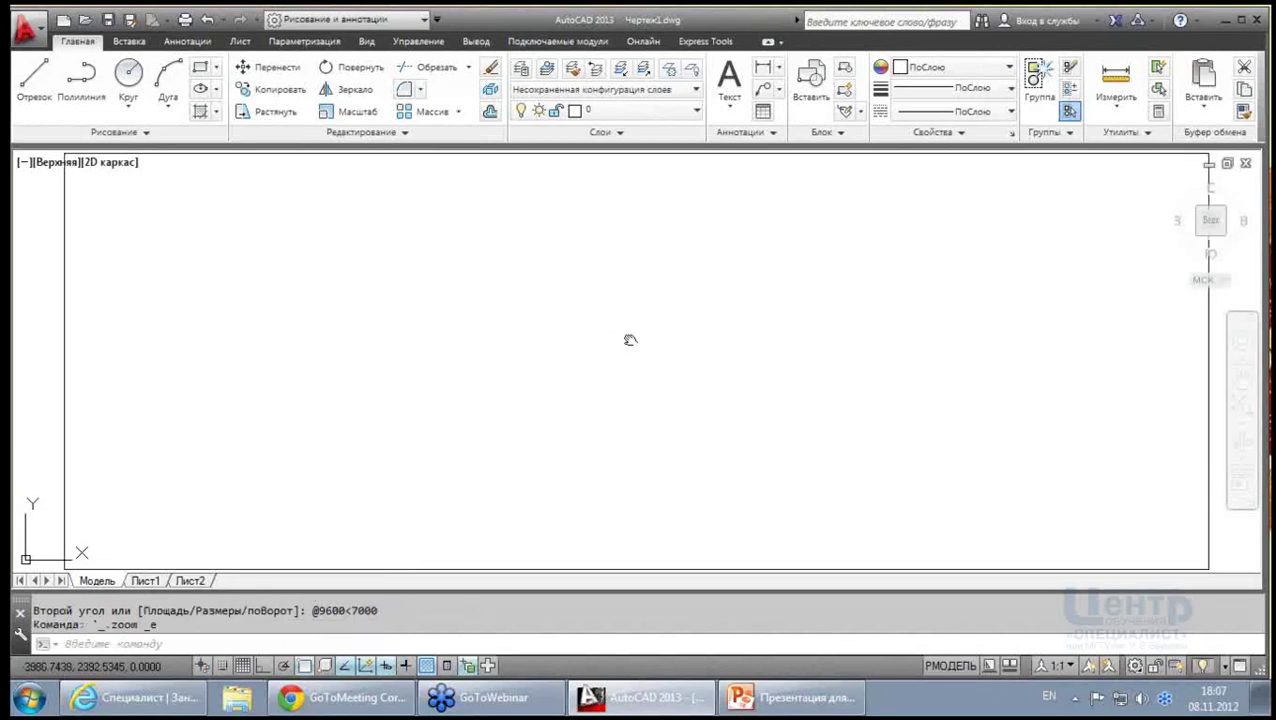
scroll(740, 352, "up", 2)
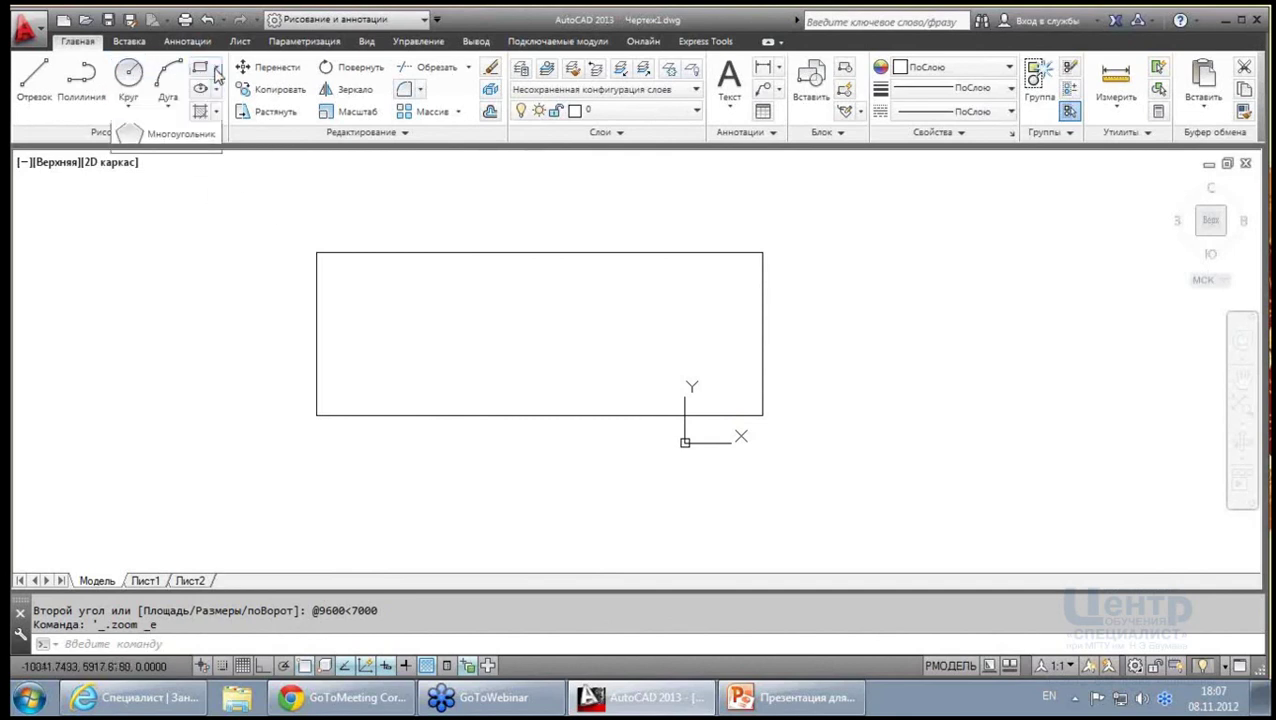
middle_click_drag(481, 372, 514, 356)
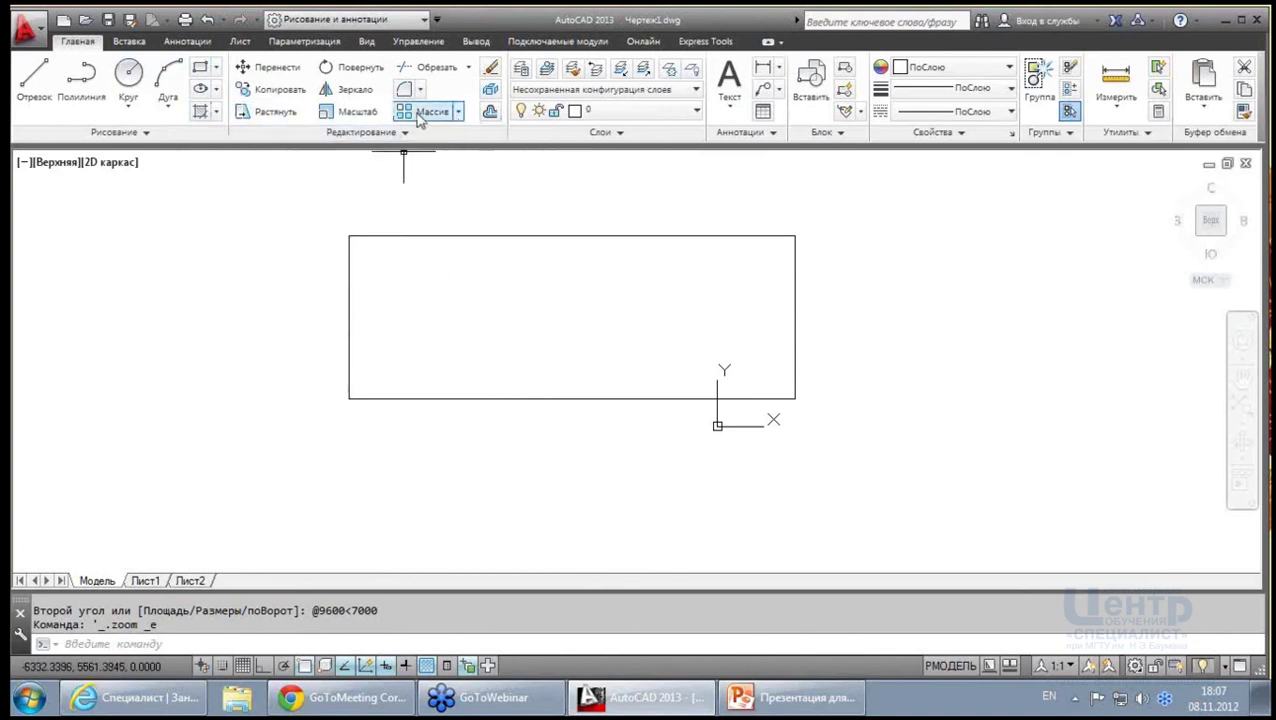
Explode the outline rectangle into four lines and confirm the top edge selects on its own
left_click(490, 91)
left_click(587, 236)
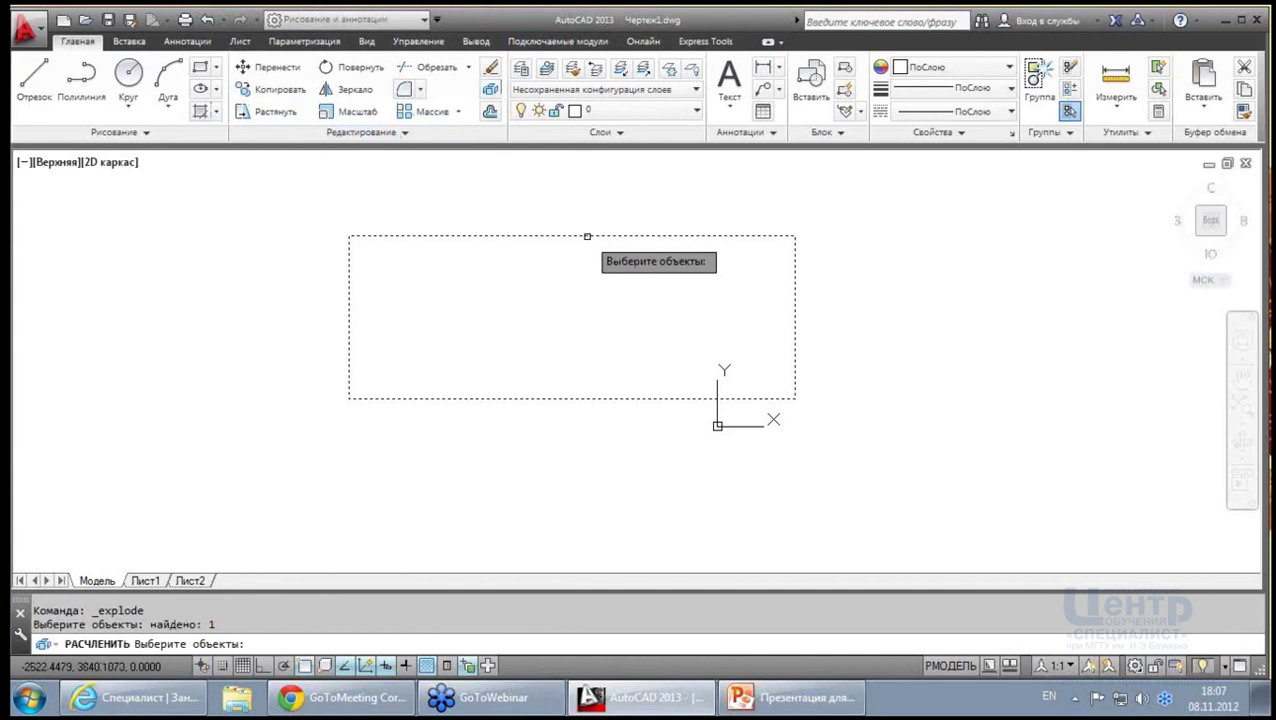
key("Return")
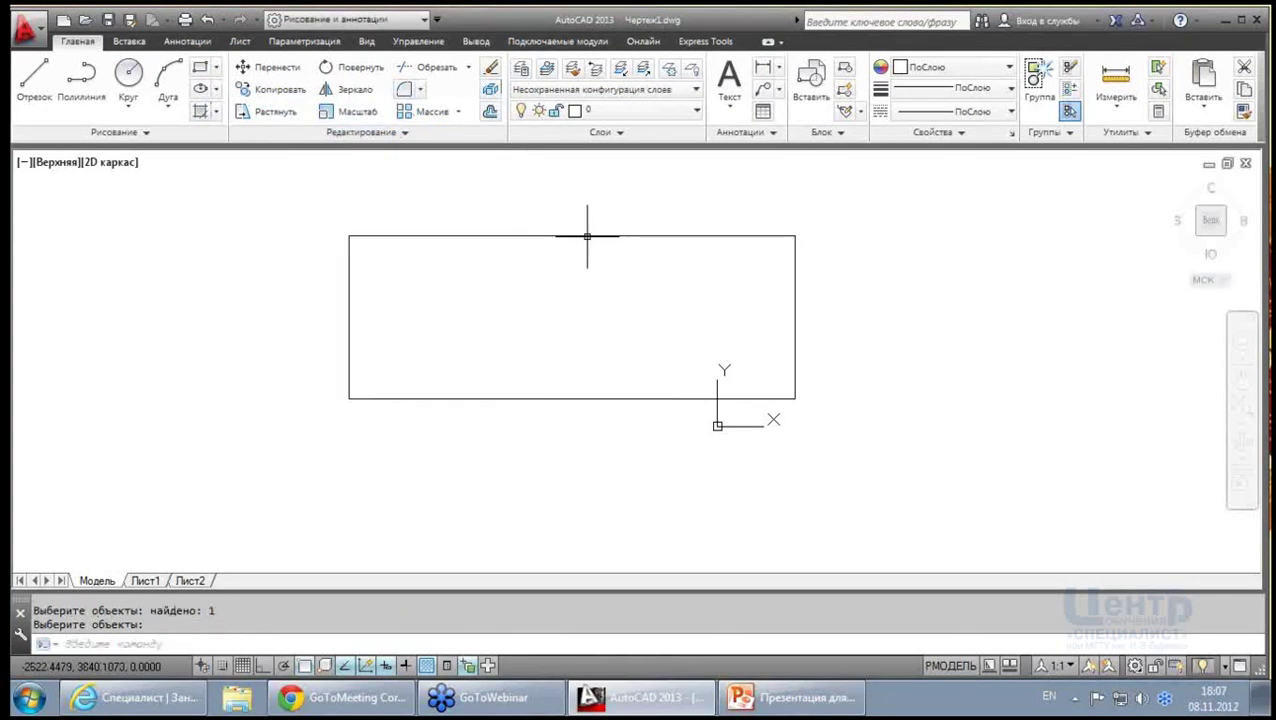
left_click(587, 236)
key("Escape")
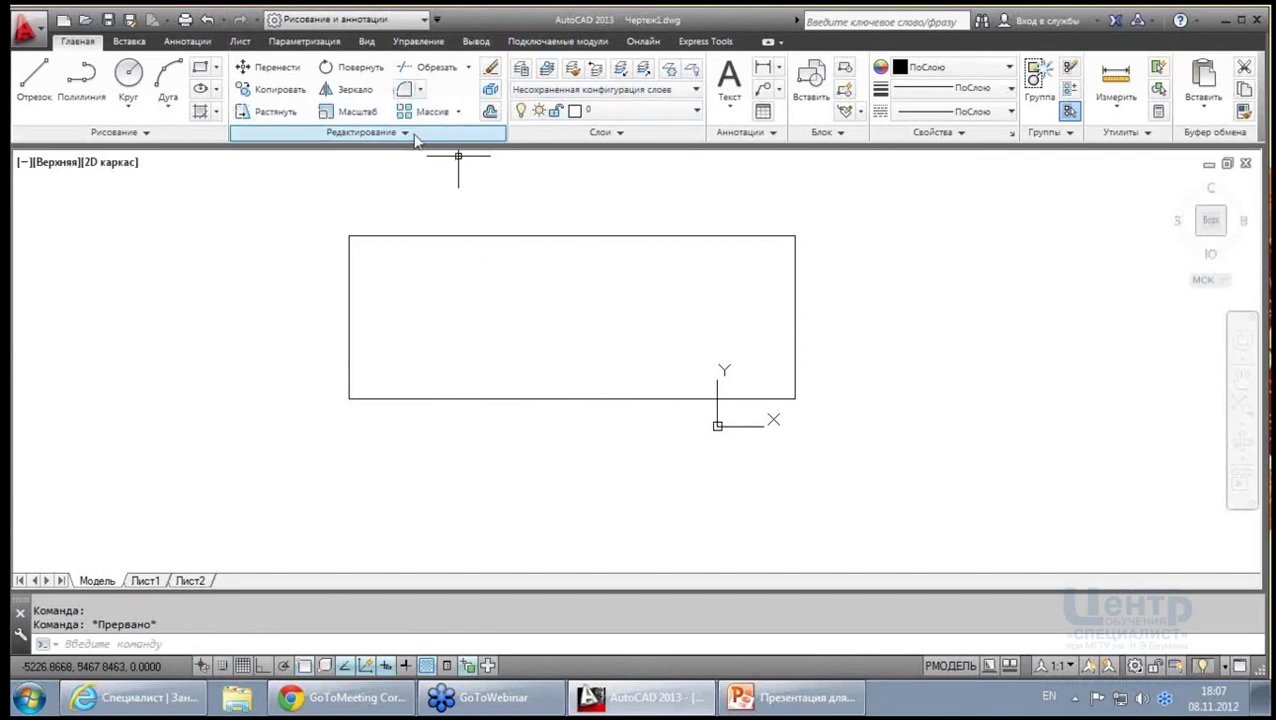
Offset the rectangle's bottom edge 700 units upward, after abandoning a first offset attempt
left_click(490, 111)
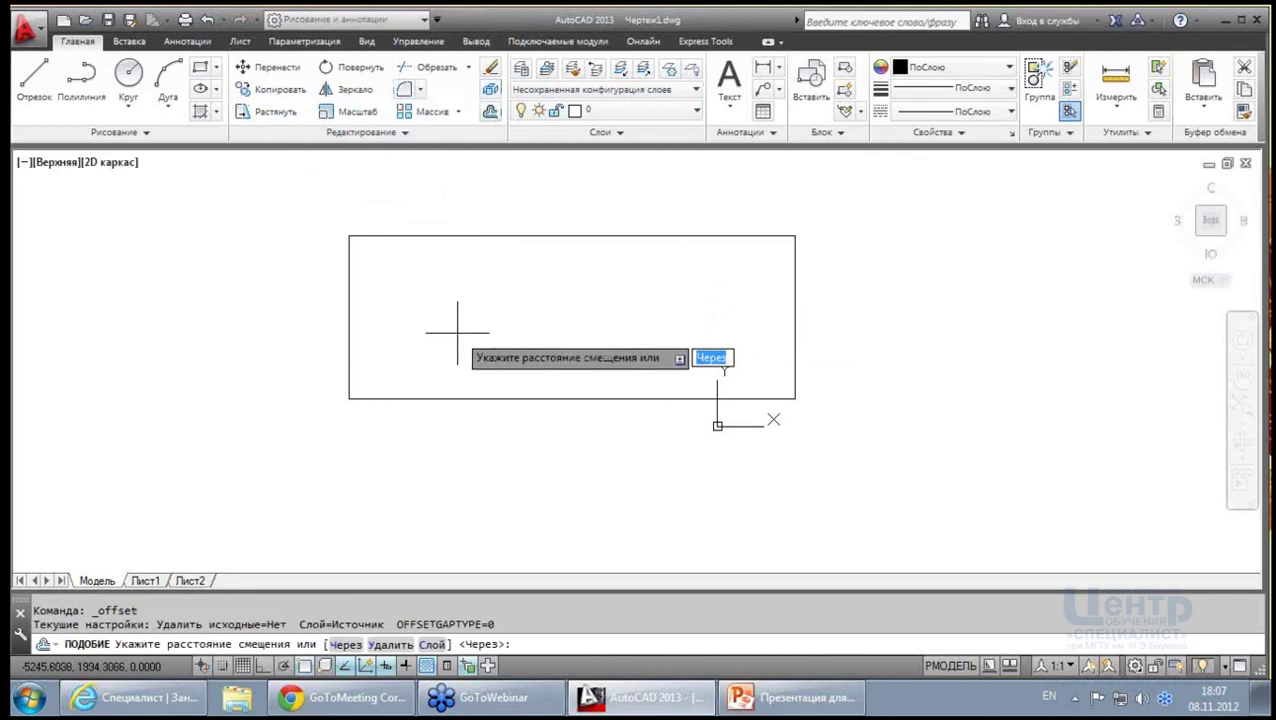
type("1")
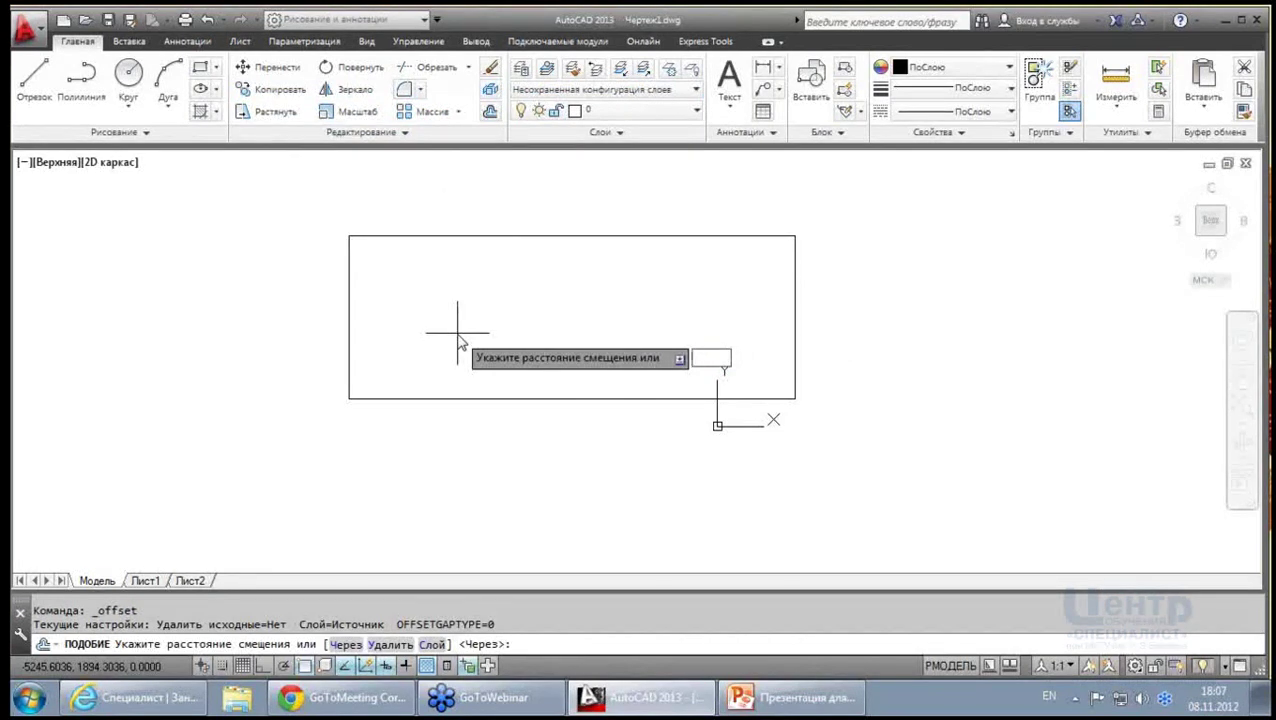
key("Return")
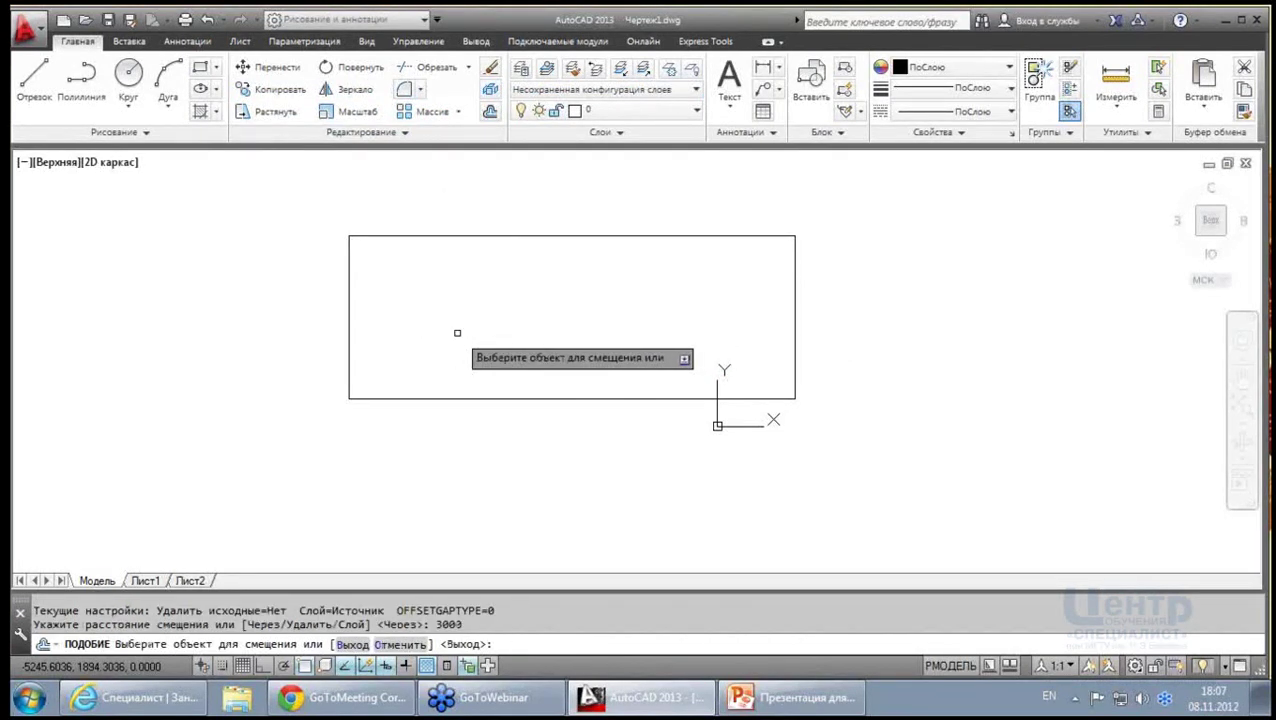
left_click(408, 397)
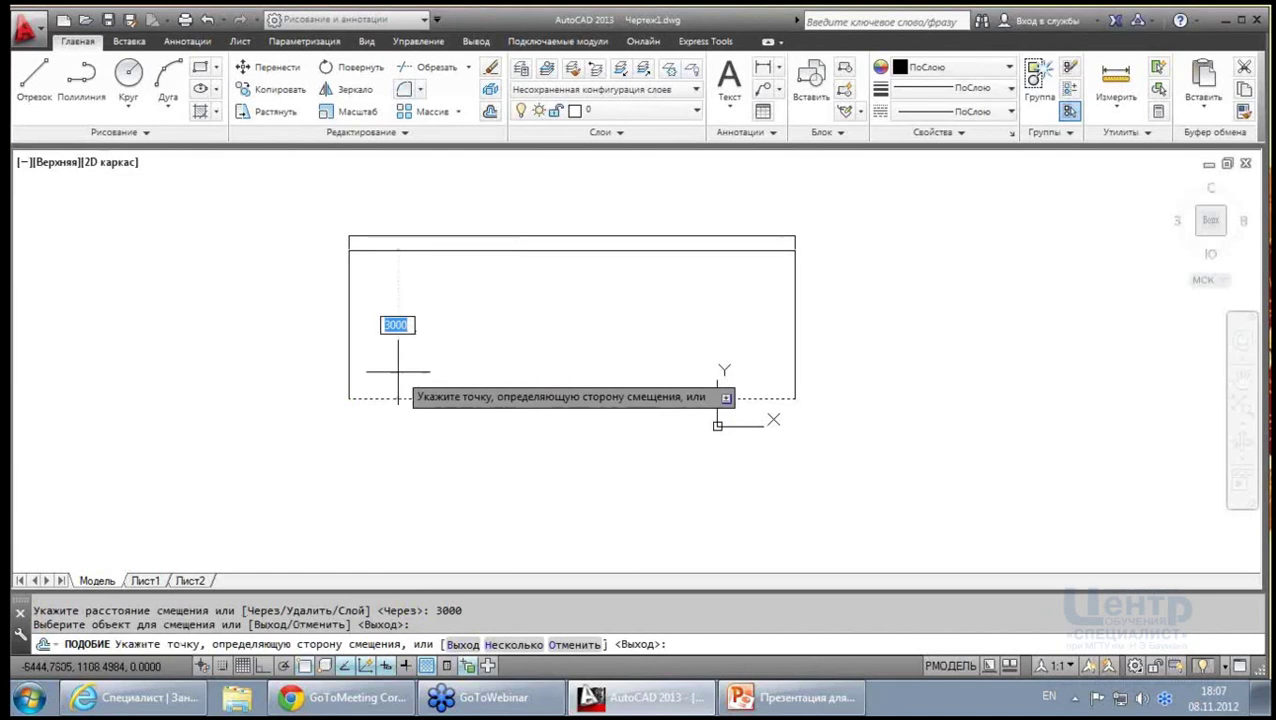
key("Escape")
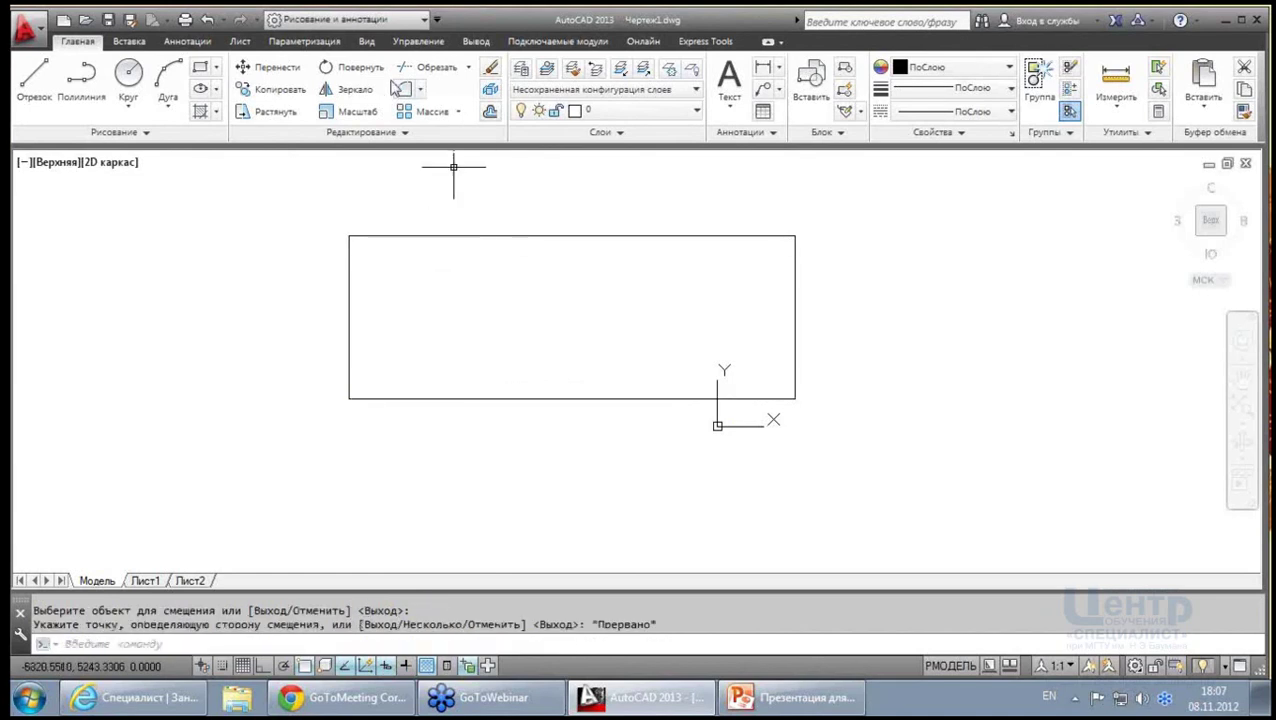
left_click(404, 89)
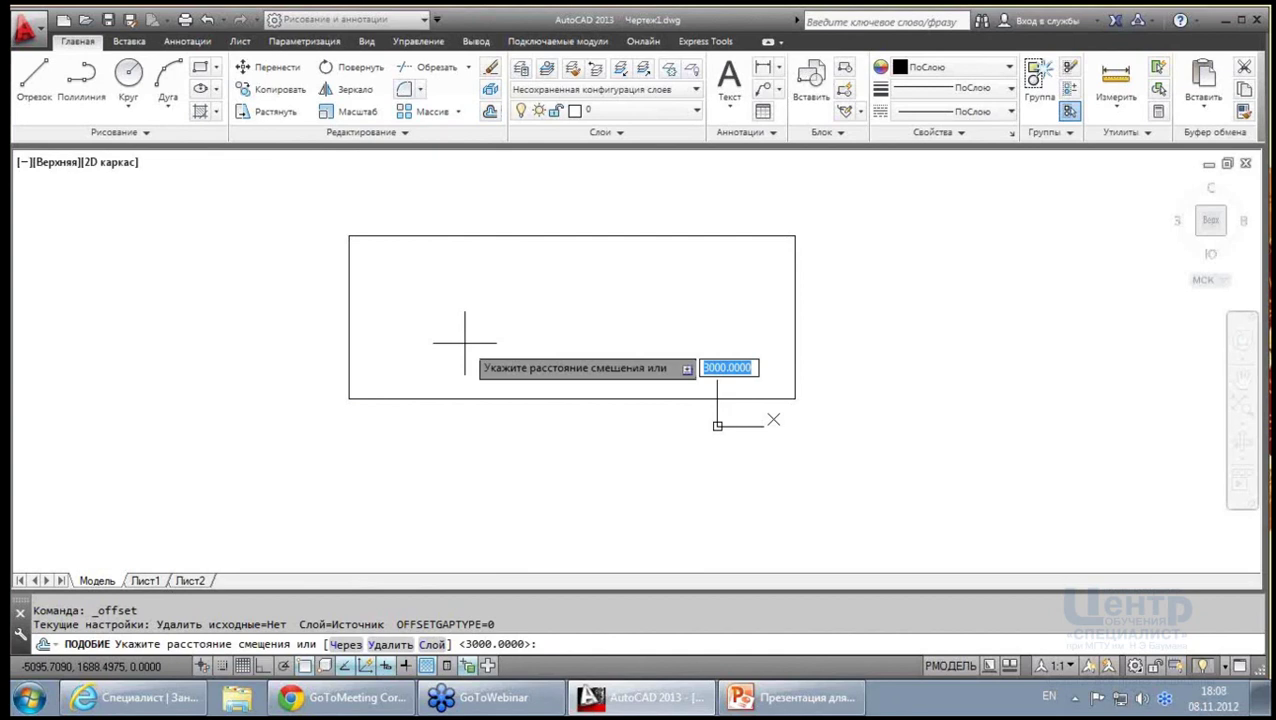
type("700")
key("Return")
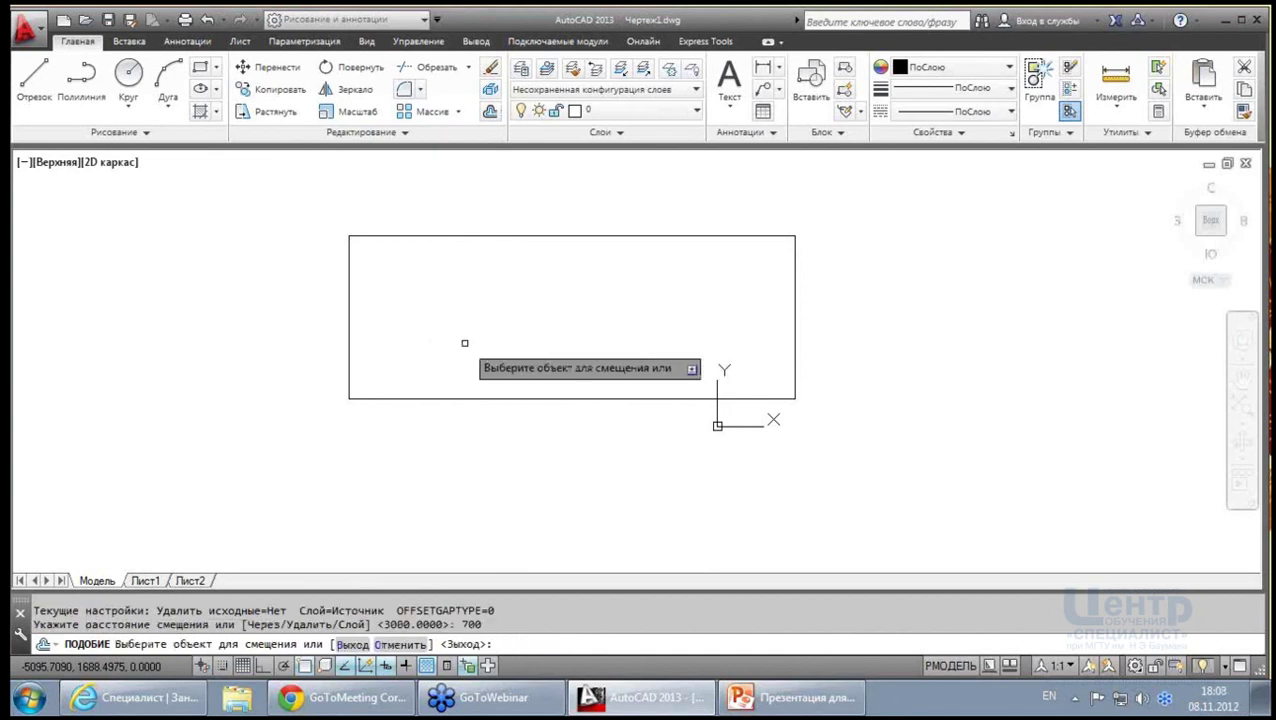
left_click(388, 397)
left_click(388, 368)
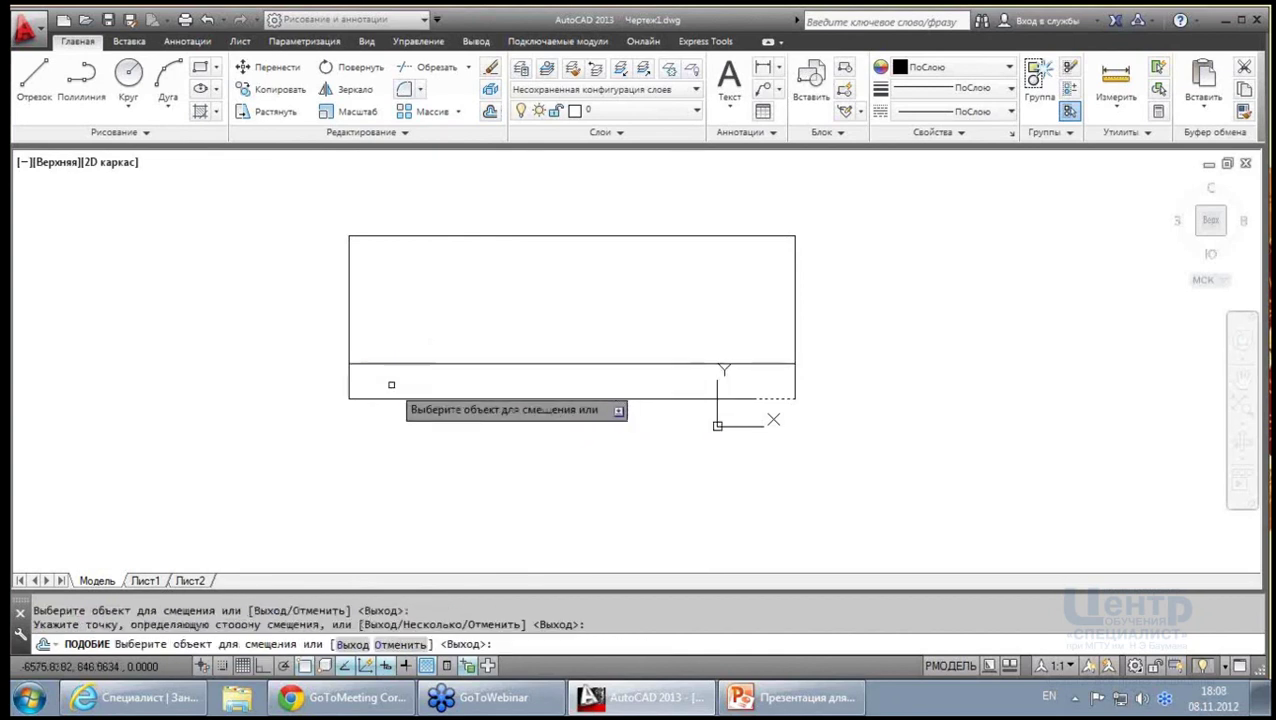
key("Escape")
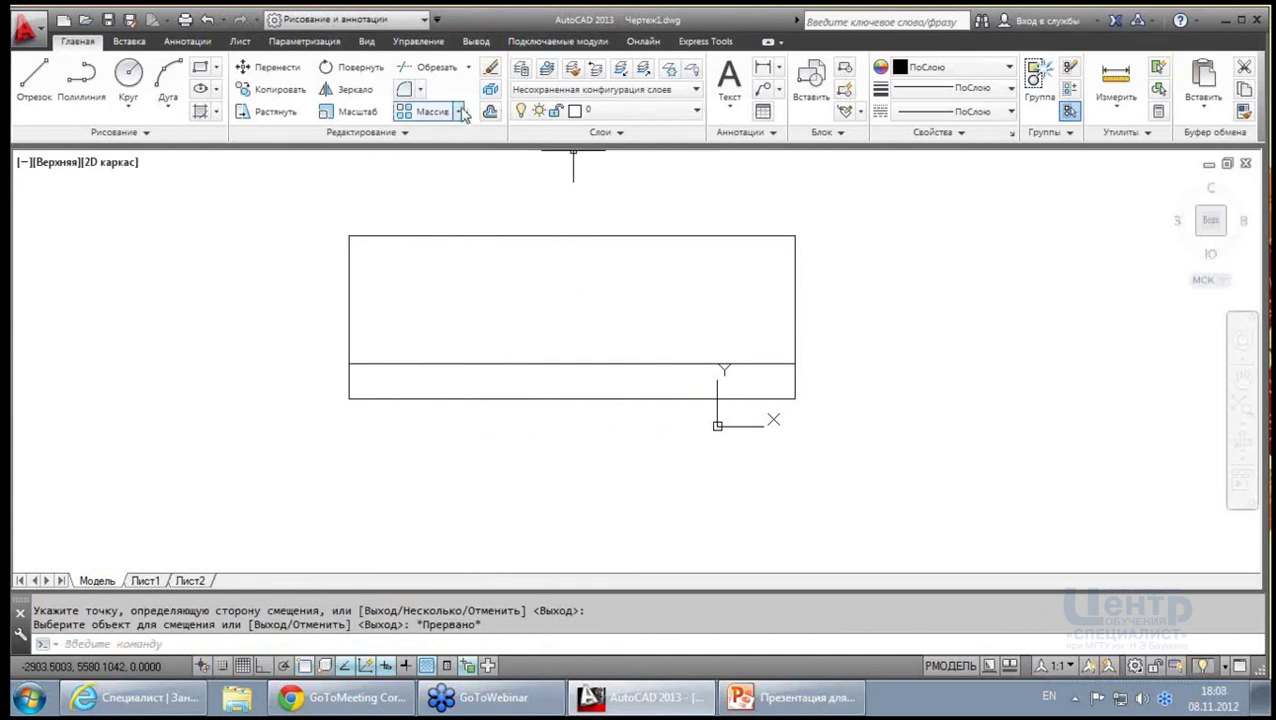
Offset the left edge 3000 units to the right, then delete that unwanted copy
left_click(490, 111)
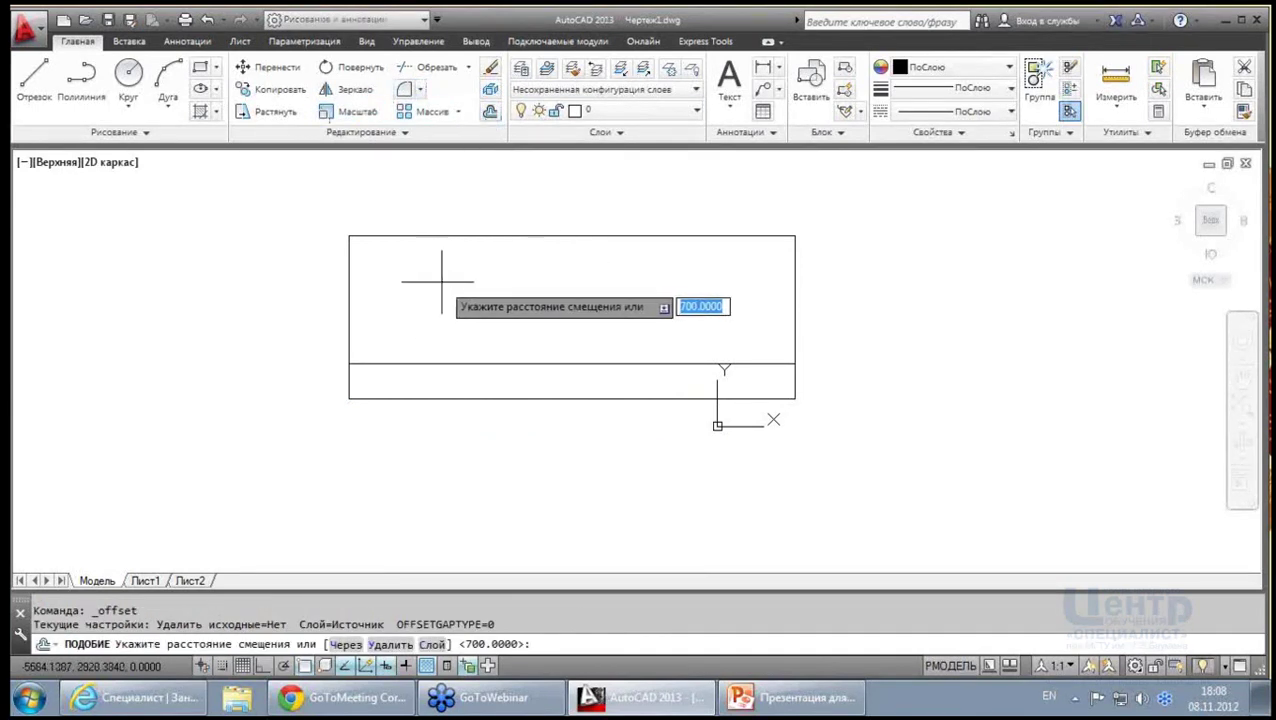
type("3")
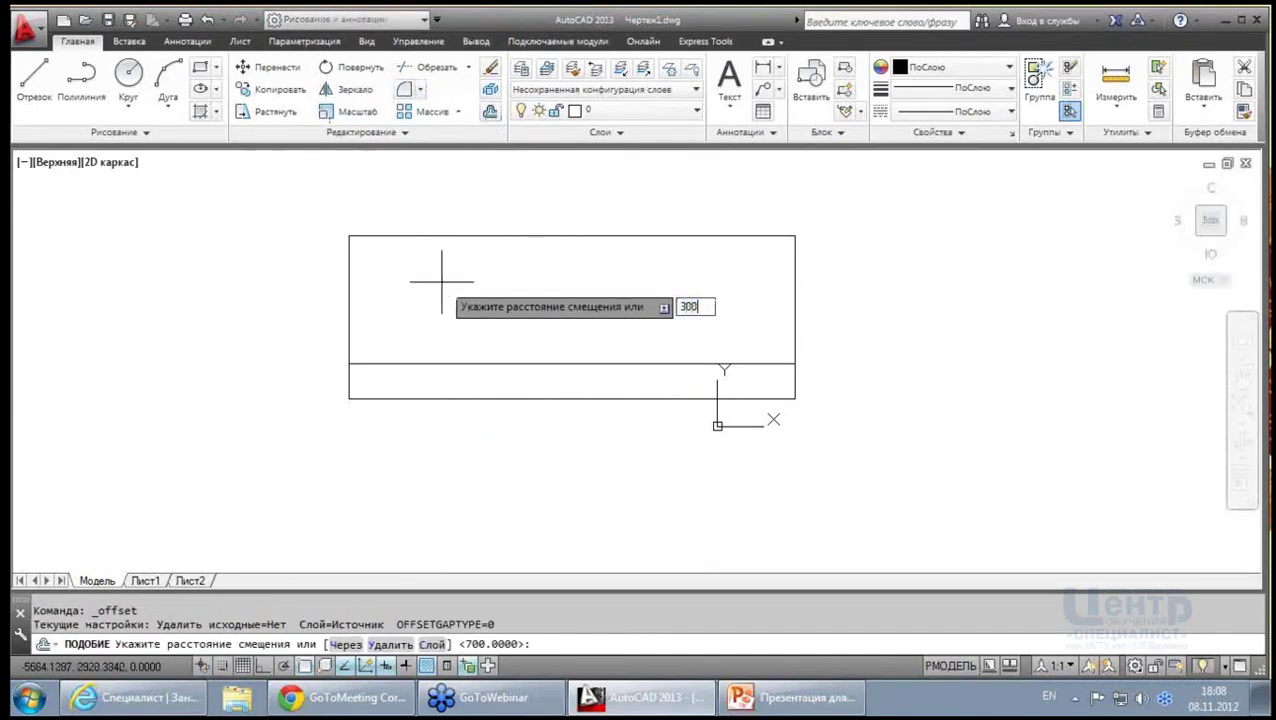
key("Return")
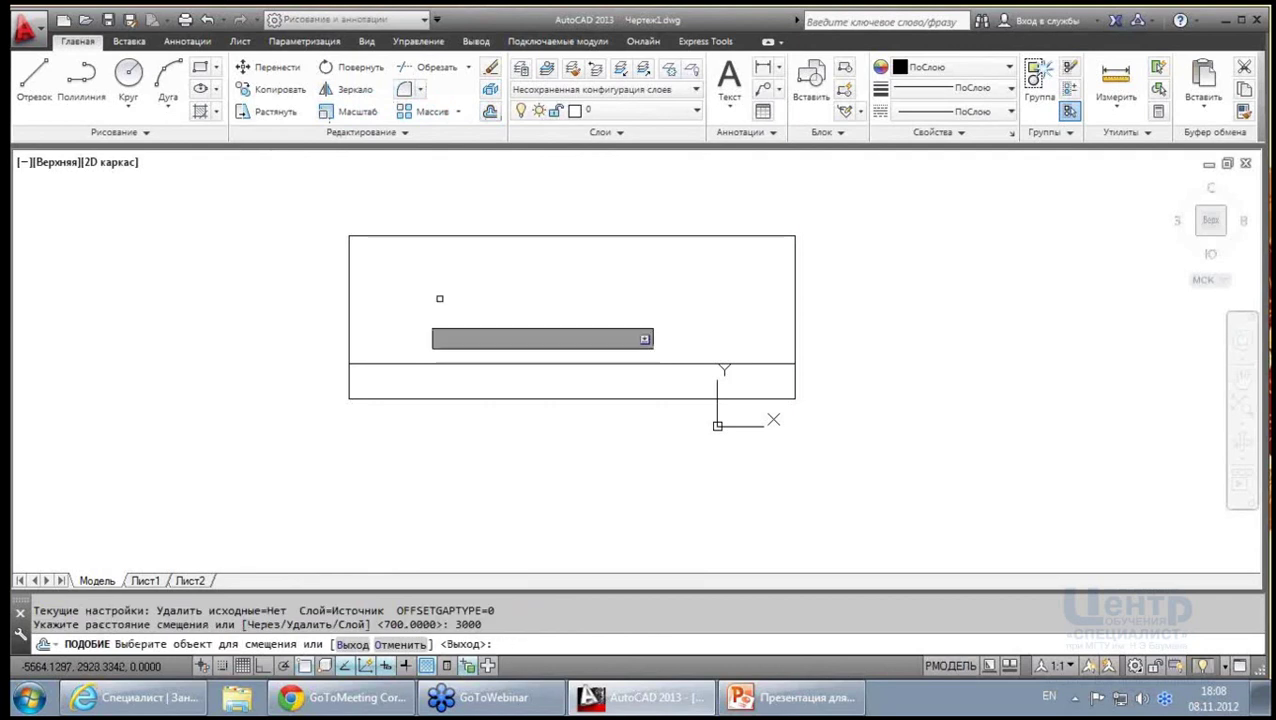
left_click(349, 313)
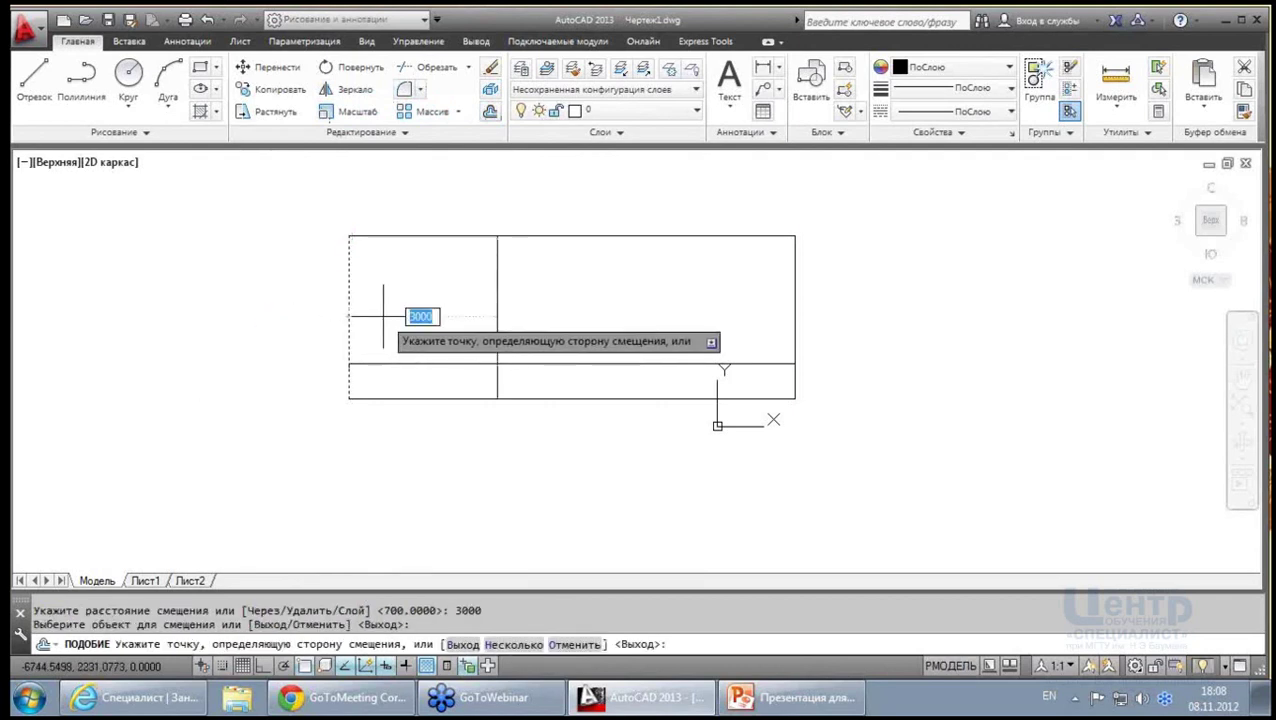
left_click(383, 316)
key("Escape")
left_click(498, 293)
key("Delete")
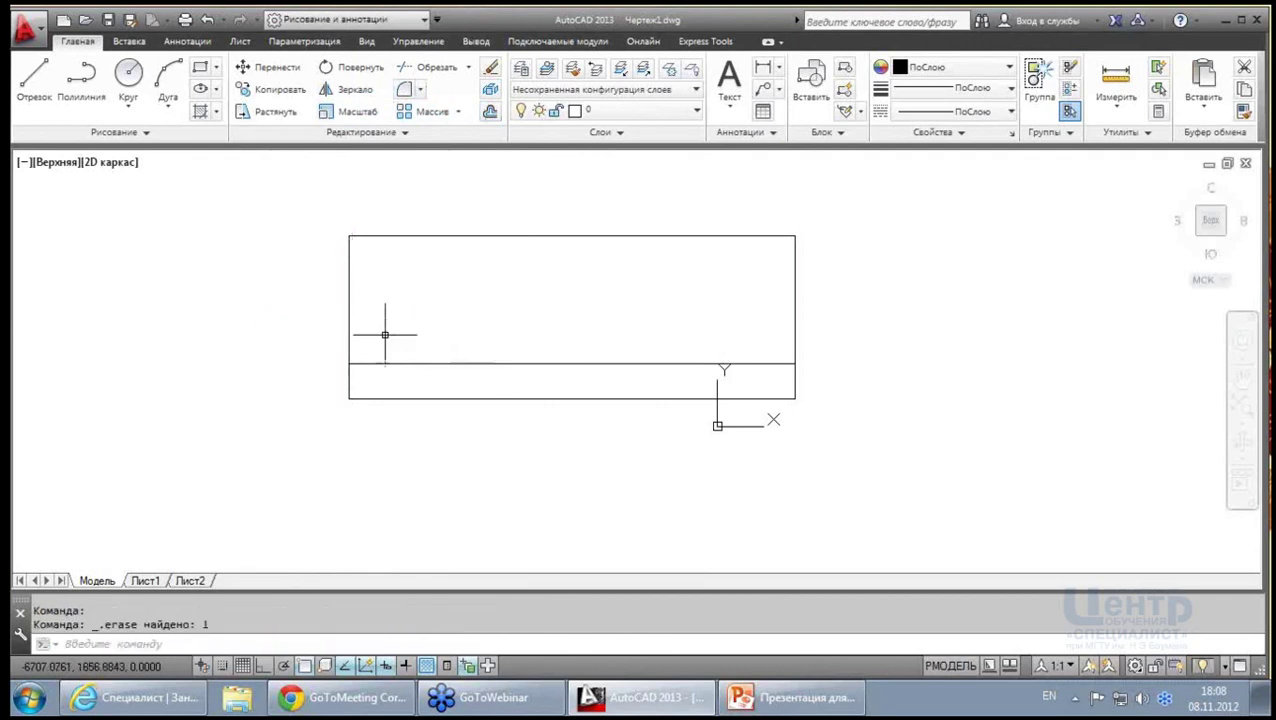
Offset the left edge 1800 units to the right instead
left_click(490, 111)
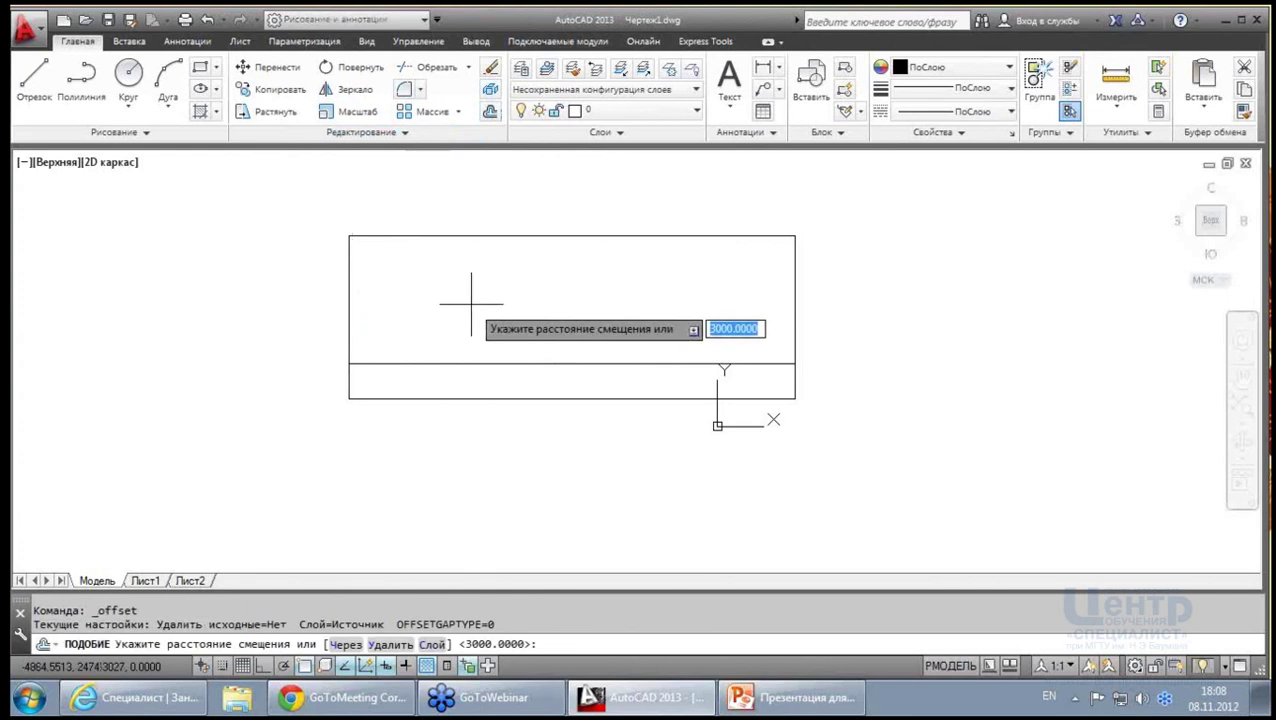
type("1")
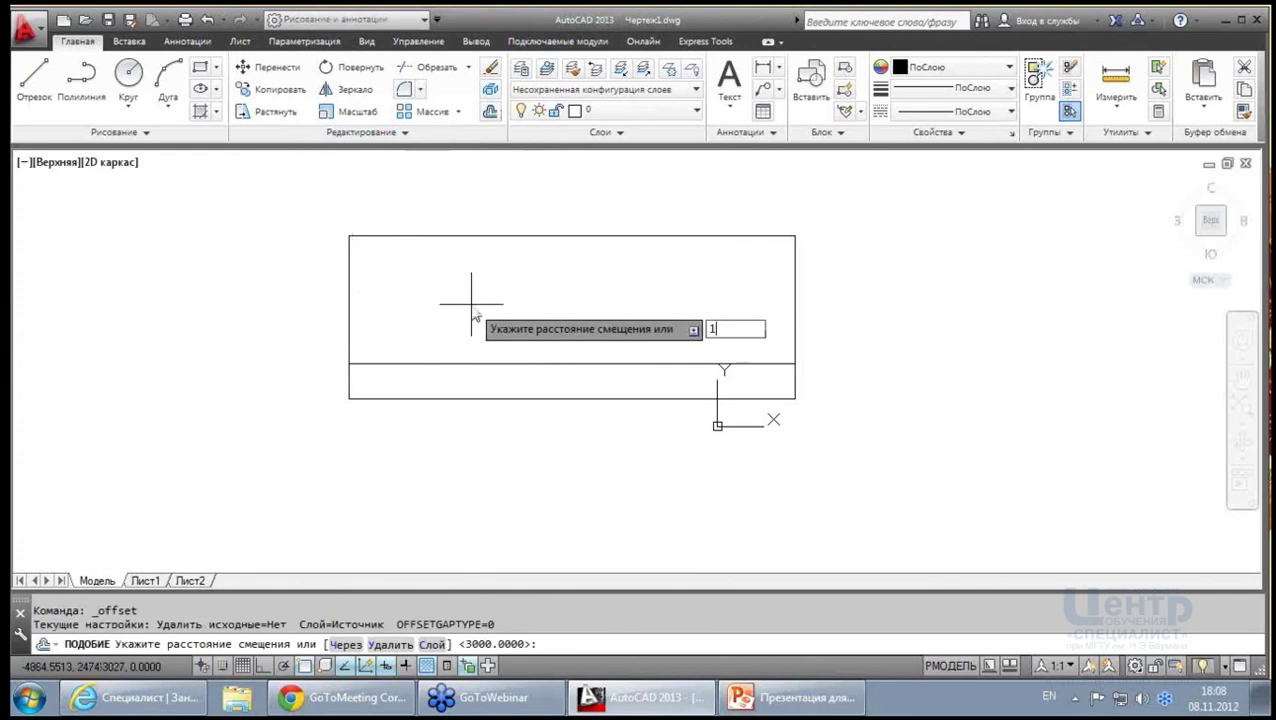
type("80")
key("Return")
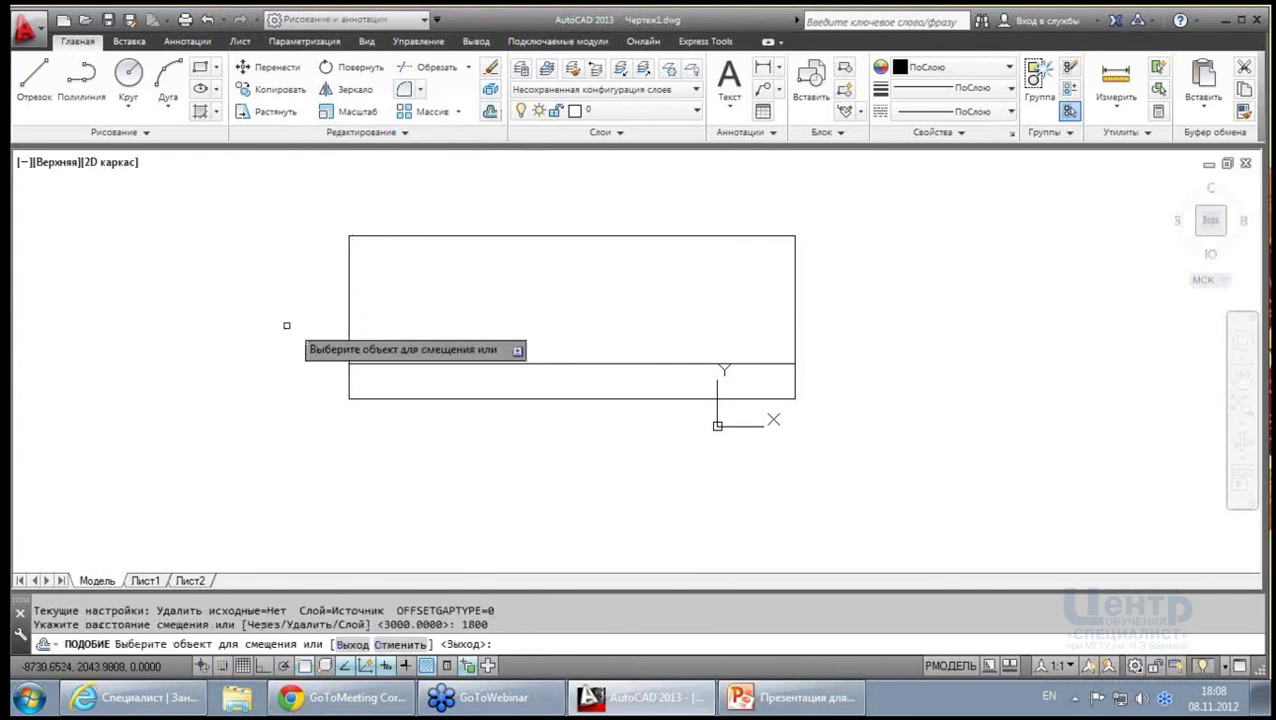
left_click(351, 296)
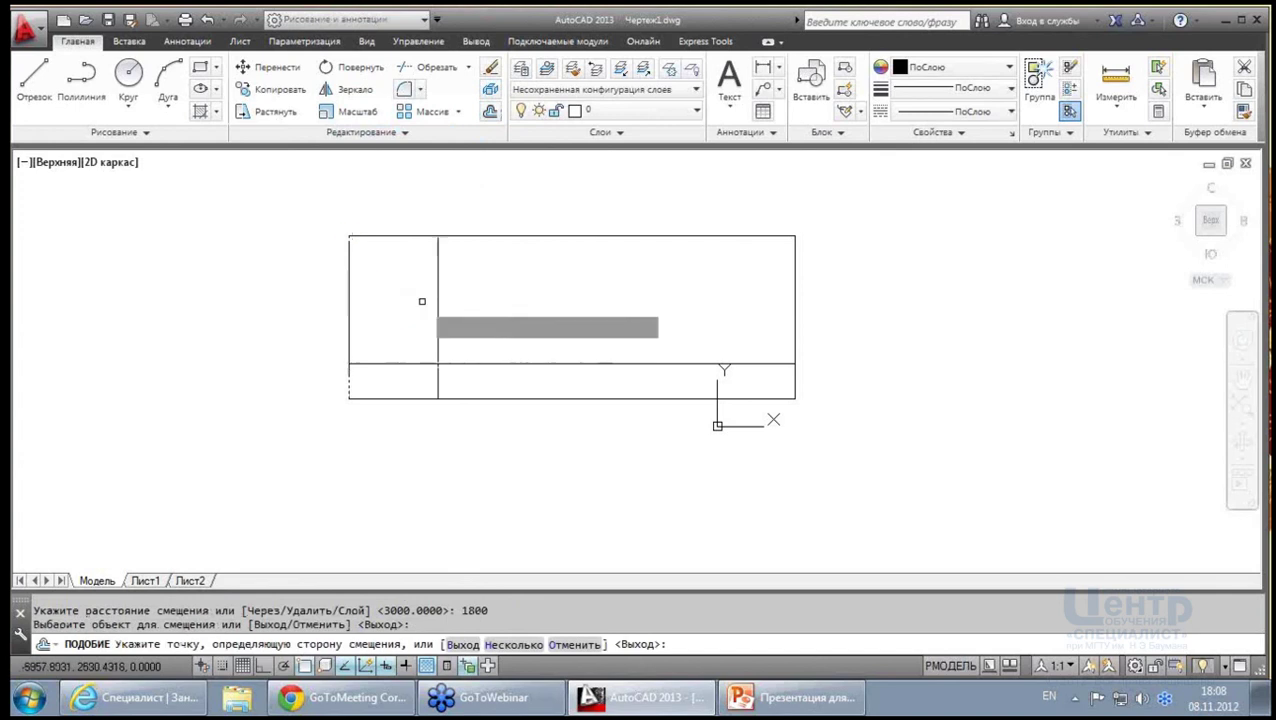
left_click(410, 292)
key("Escape")
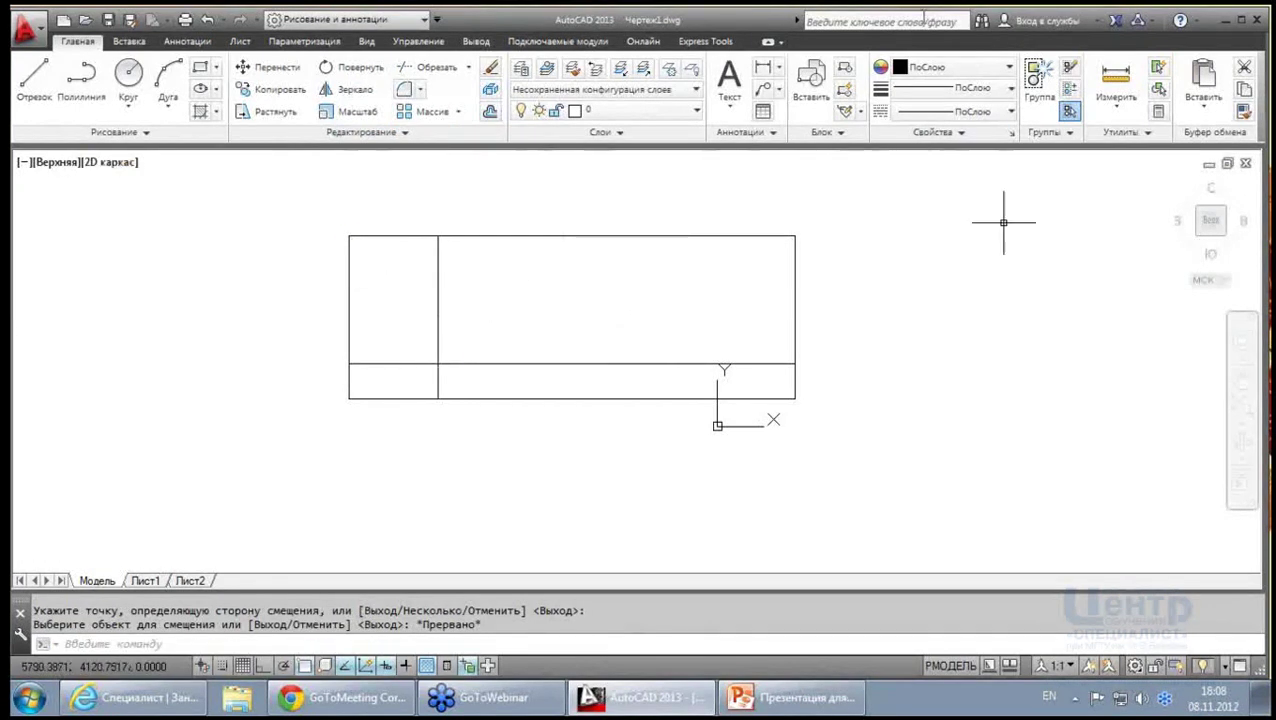
Measure the left room's area (4650108.0767) and perimeter (8766.7868) from its four corners
left_click(1117, 112)
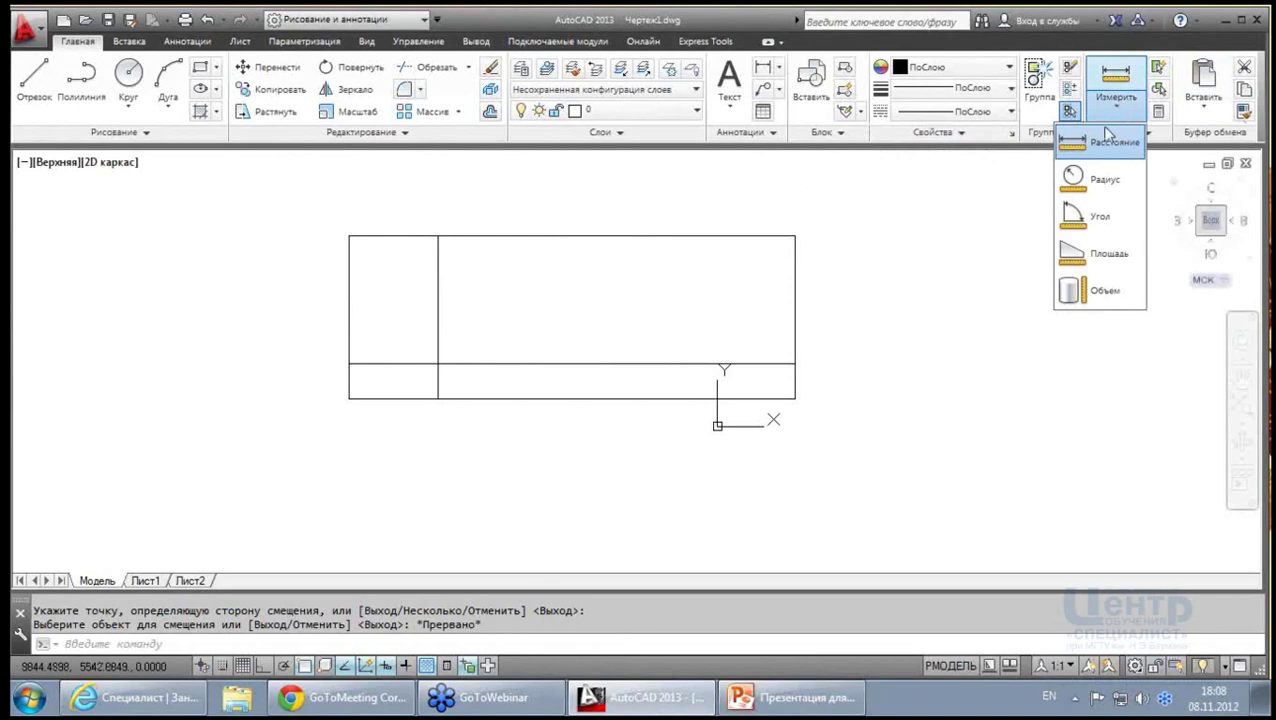
left_click(1088, 254)
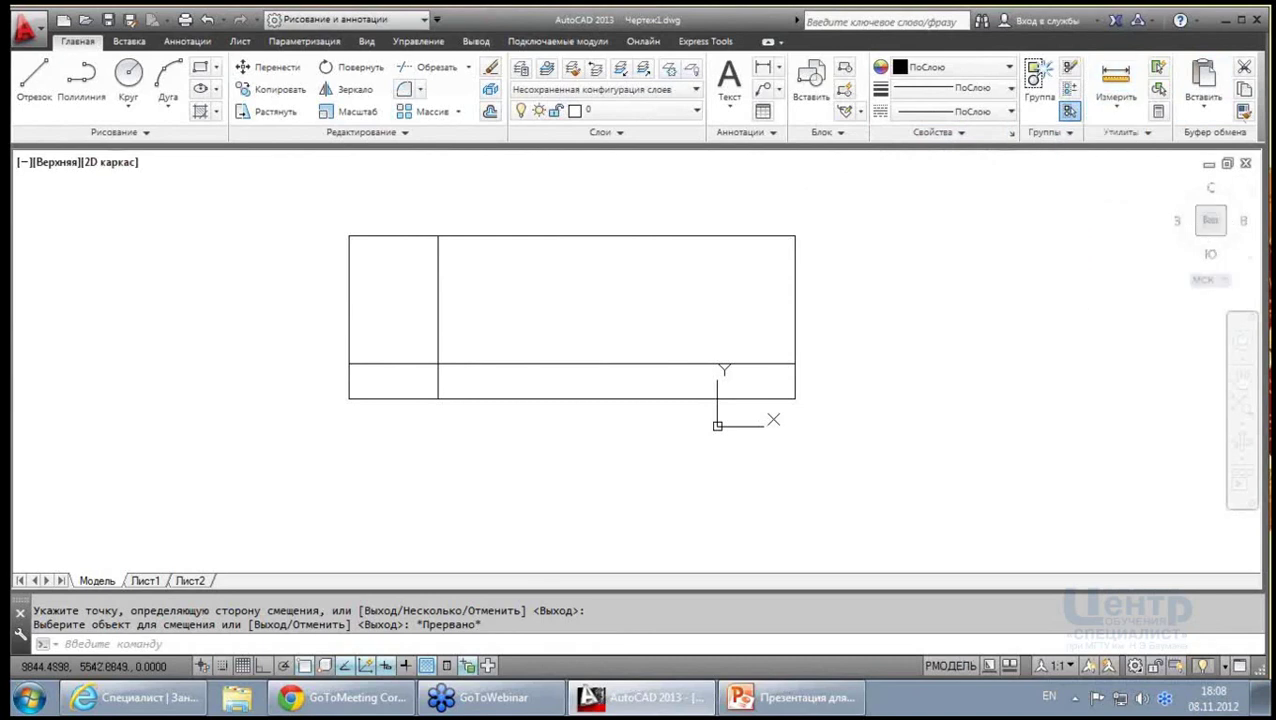
left_click(347, 364)
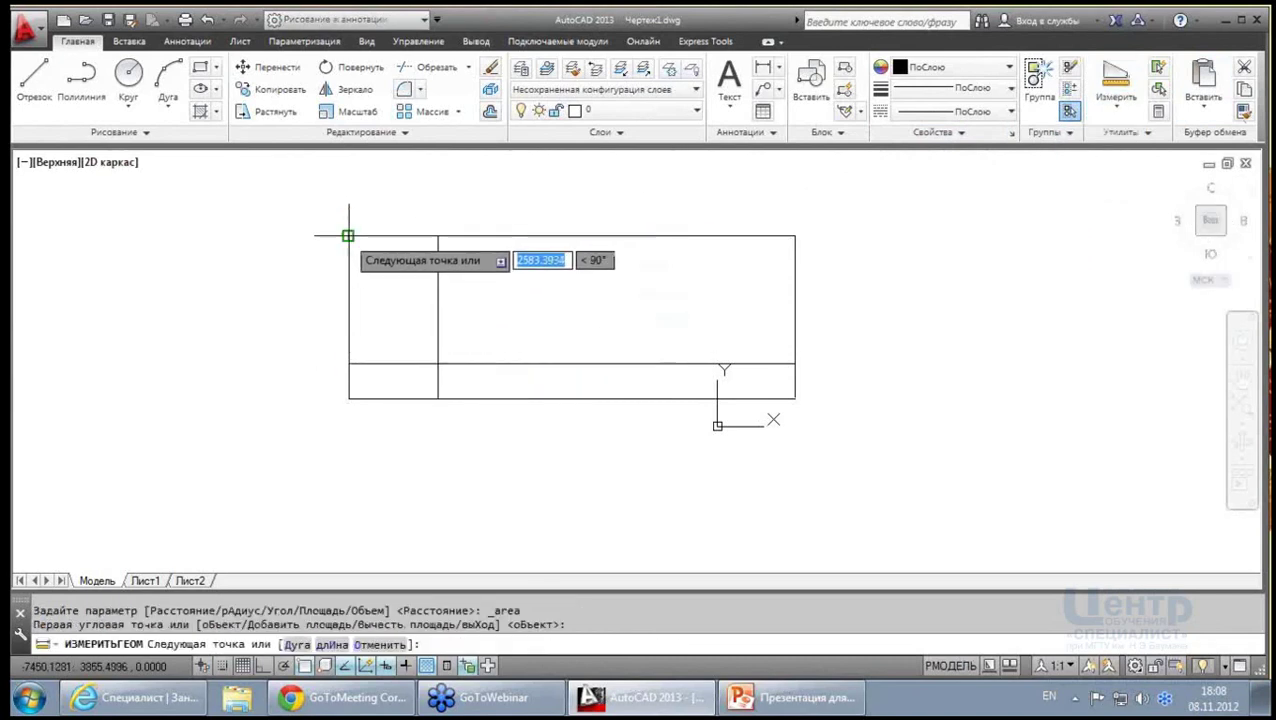
left_click(347, 236)
left_click(438, 236)
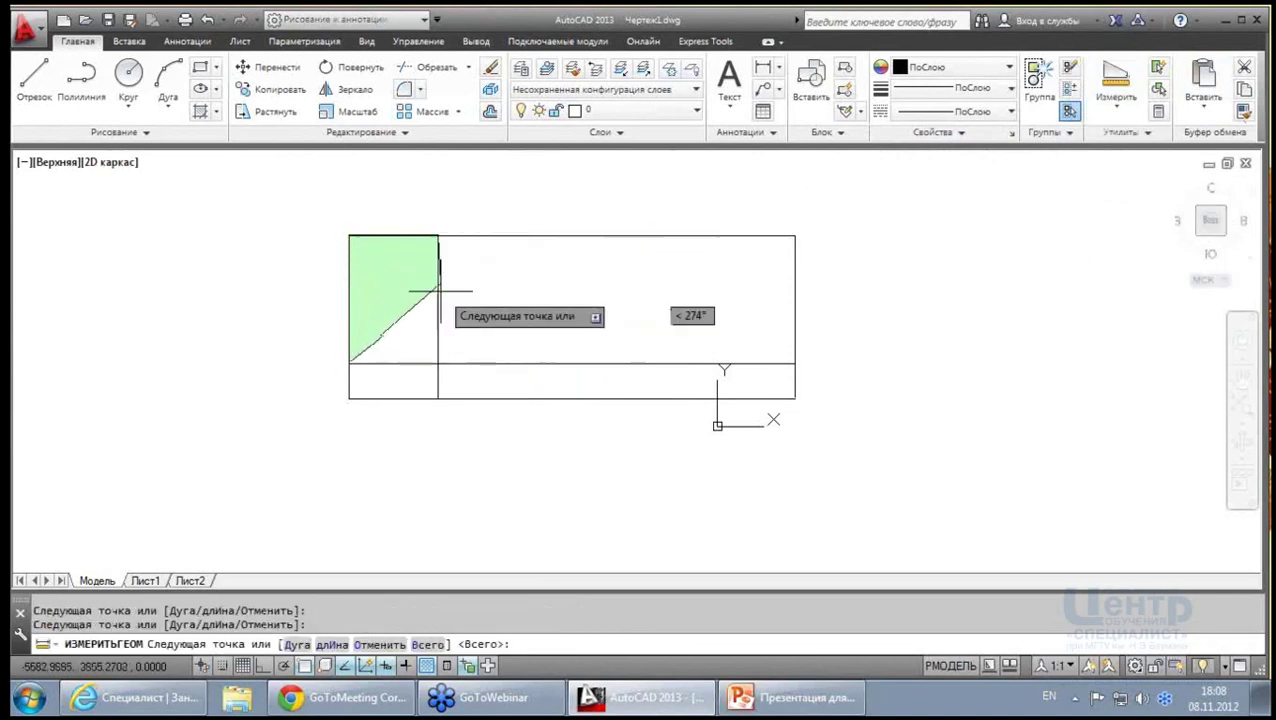
left_click(438, 362)
key("Return")
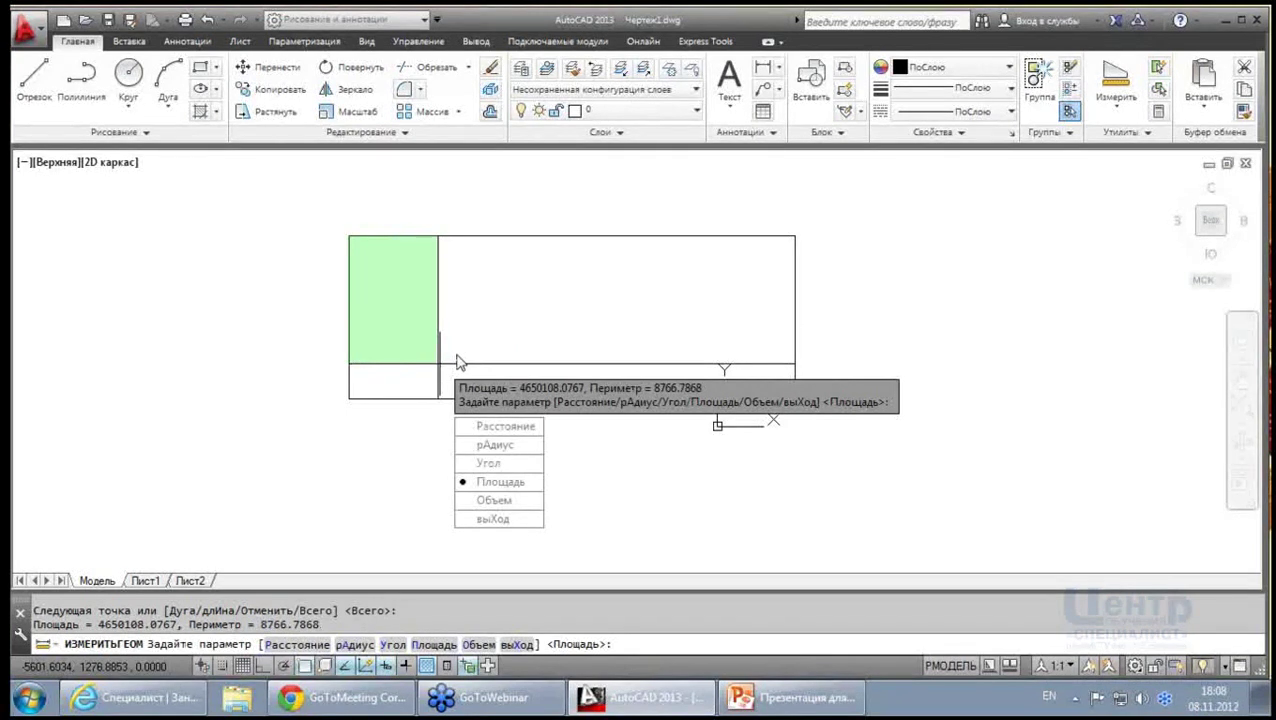
key("Escape")
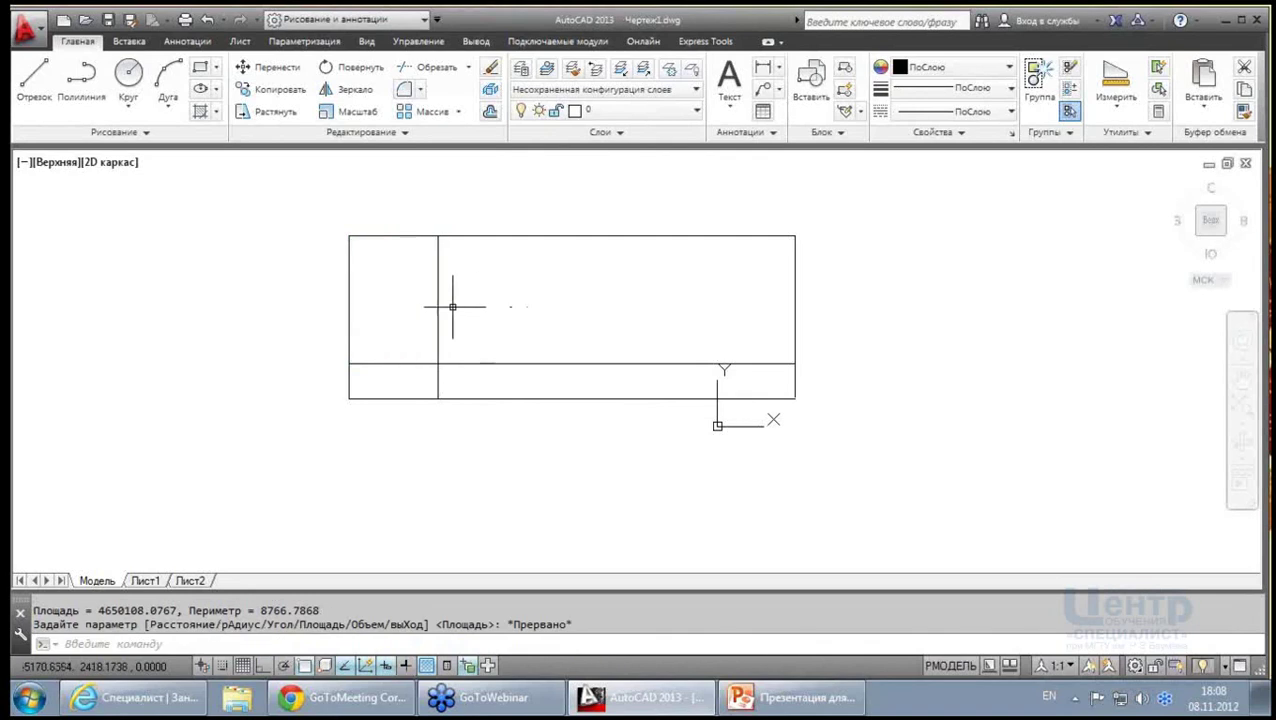
Move the vertical partition line slightly further right using its midpoint grip
left_click(437, 305)
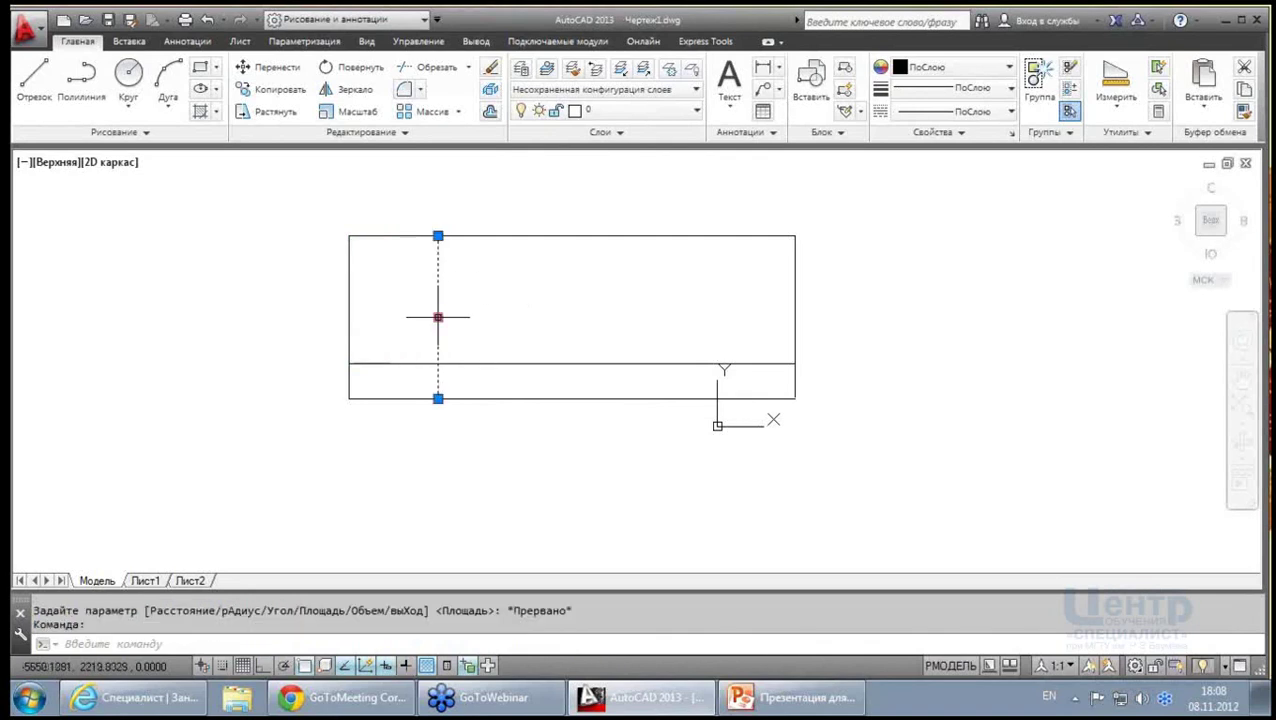
left_click(437, 317)
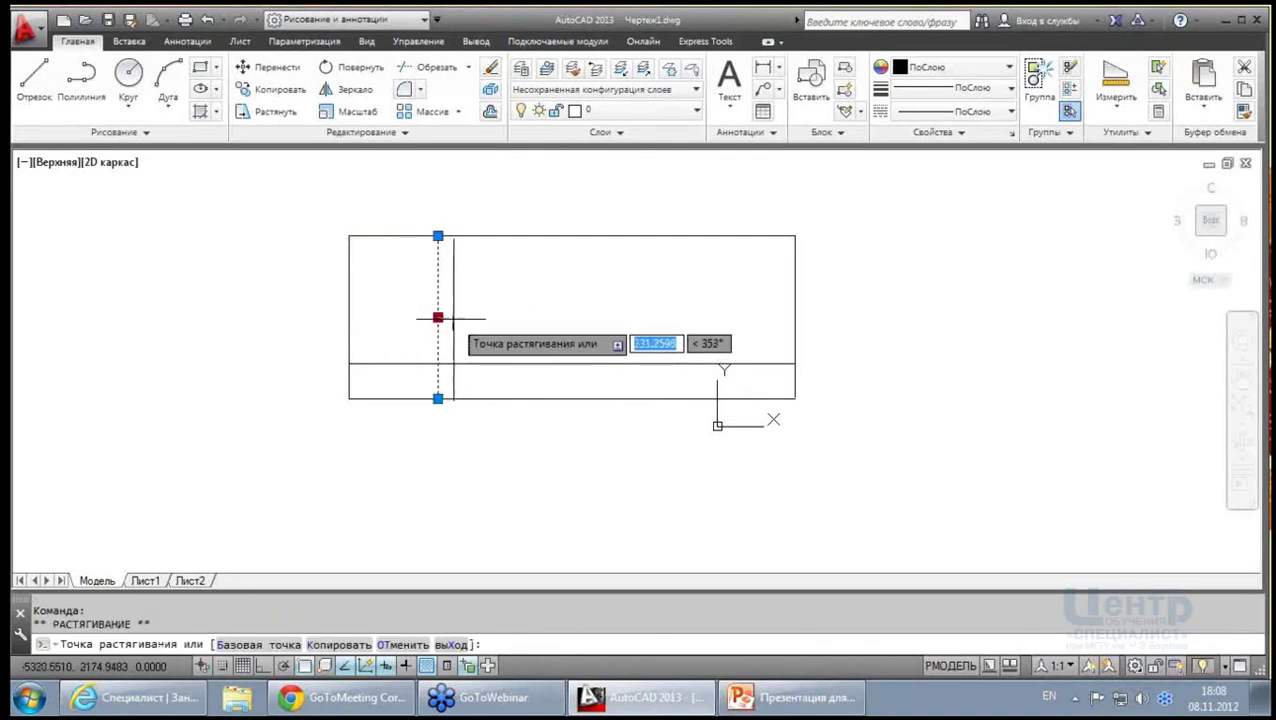
left_click(453, 317)
key("Escape")
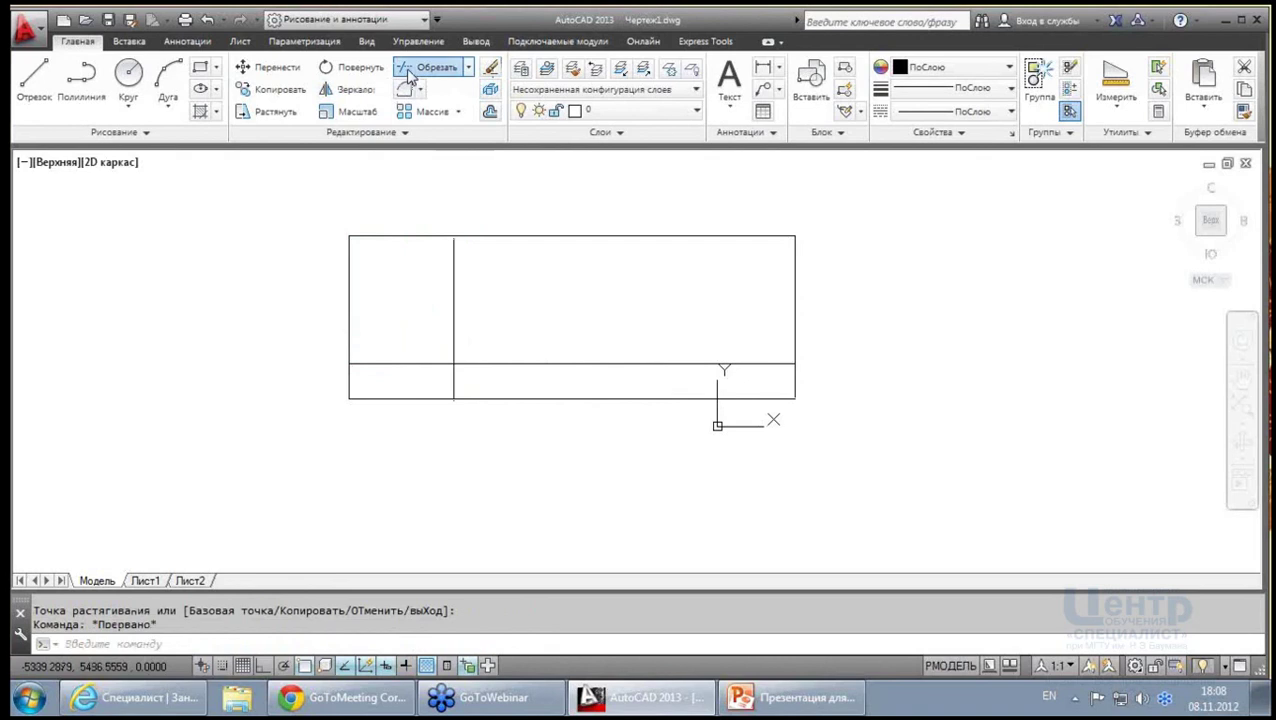
left_click(432, 67)
left_click(544, 484)
Trim away the small bottom-left box below the 700 line using all lines as edges
left_click(265, 294)
key("Return")
left_click(350, 433)
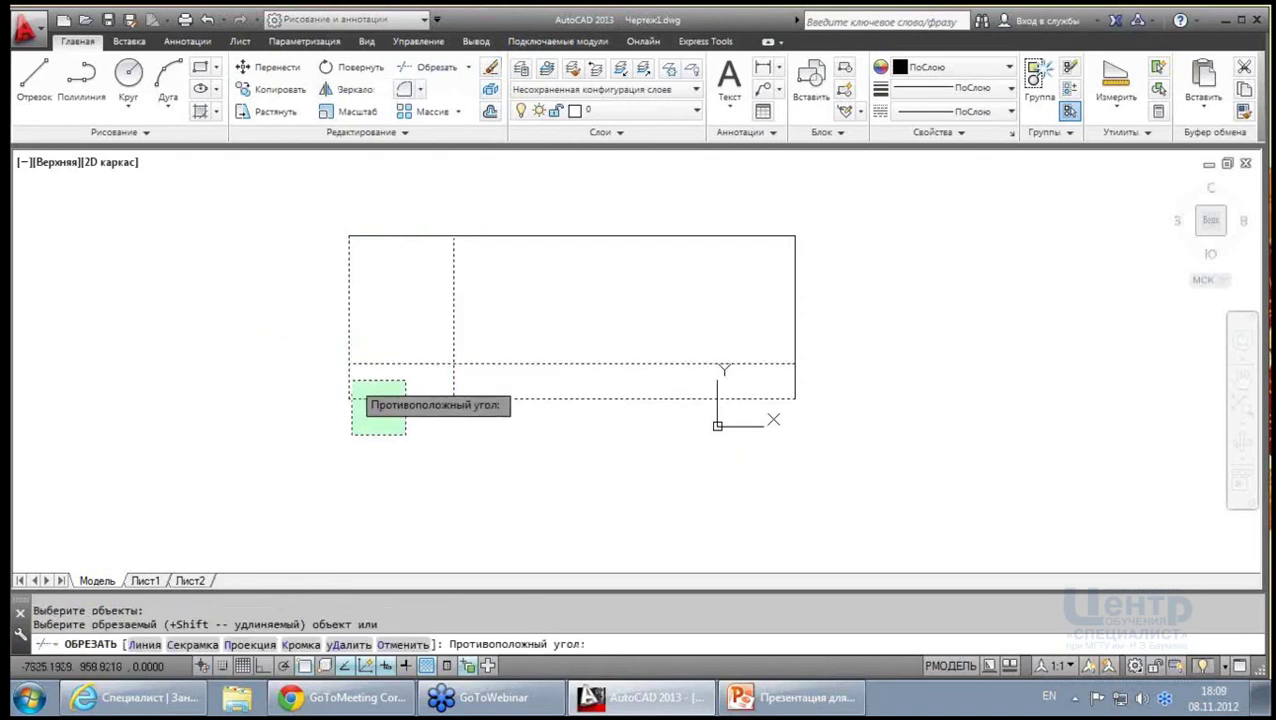
left_click(447, 371)
key("Escape")
scroll(459, 424, "up", 6)
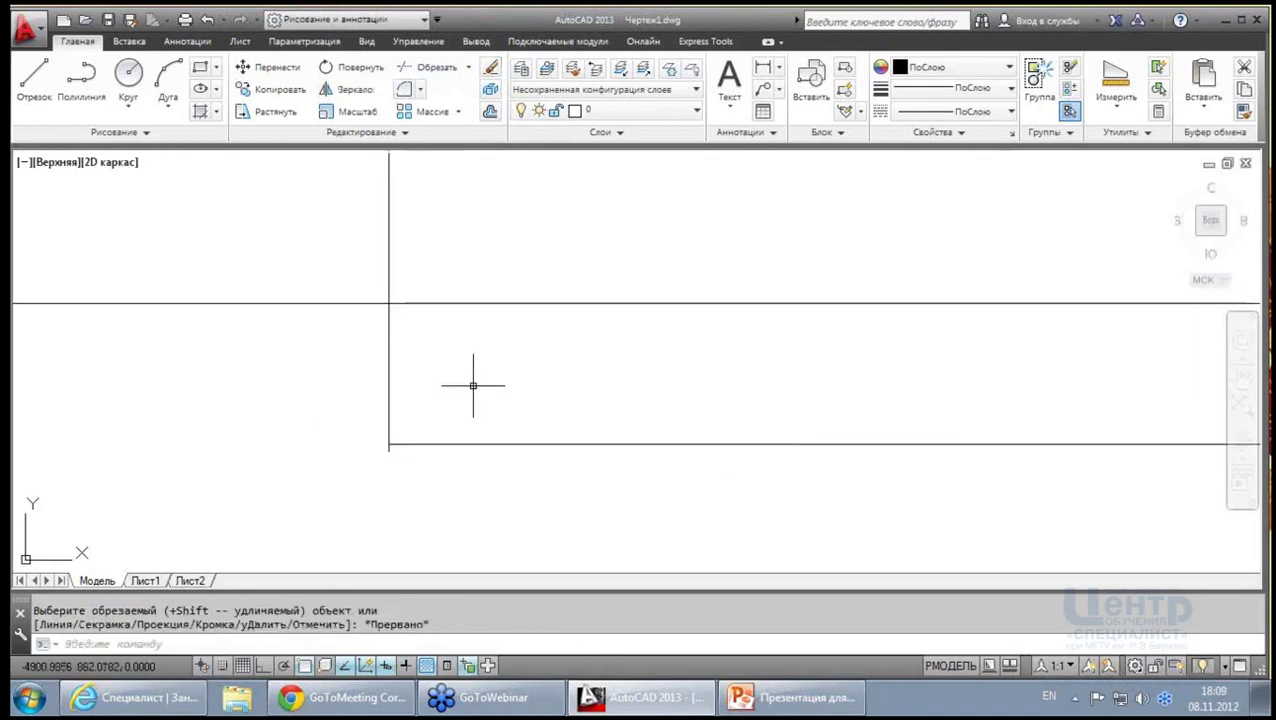
Start a second trim on two nearby lines, cancel it, and pan the plan back into view
left_click(432, 67)
left_click(502, 498)
left_click(342, 398)
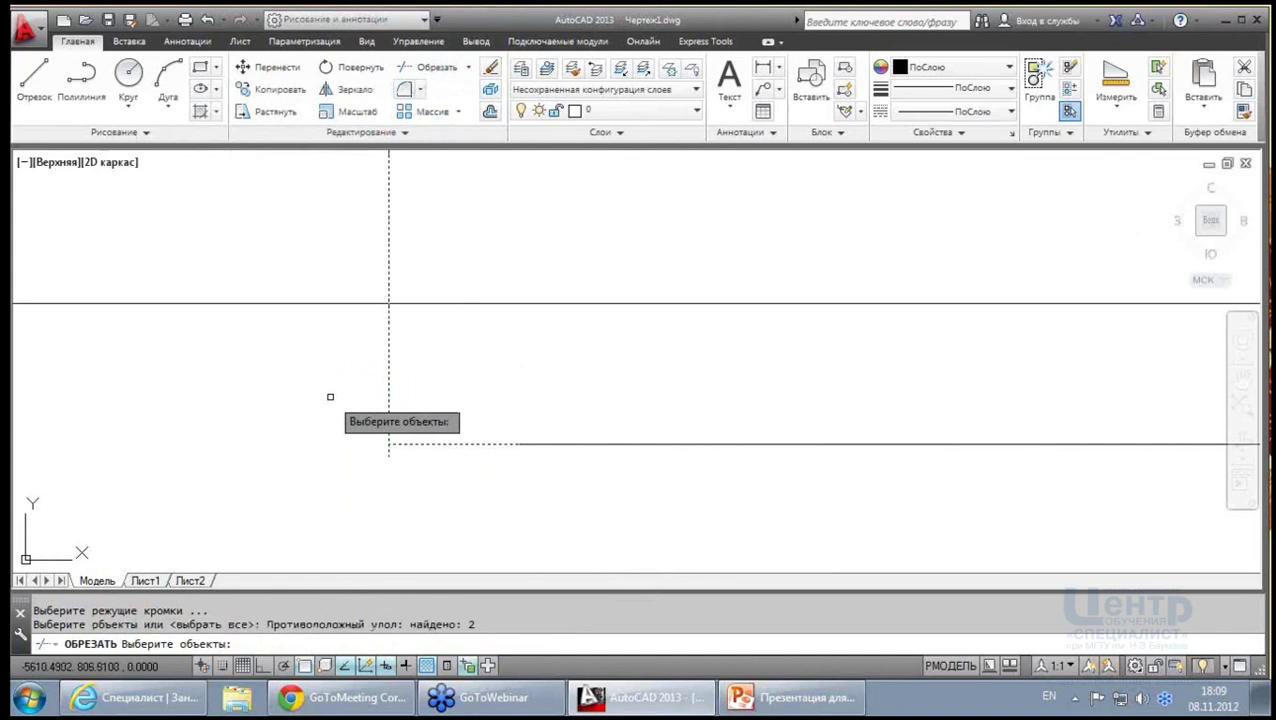
key("Return")
key("Escape")
scroll(442, 486, "down", 6)
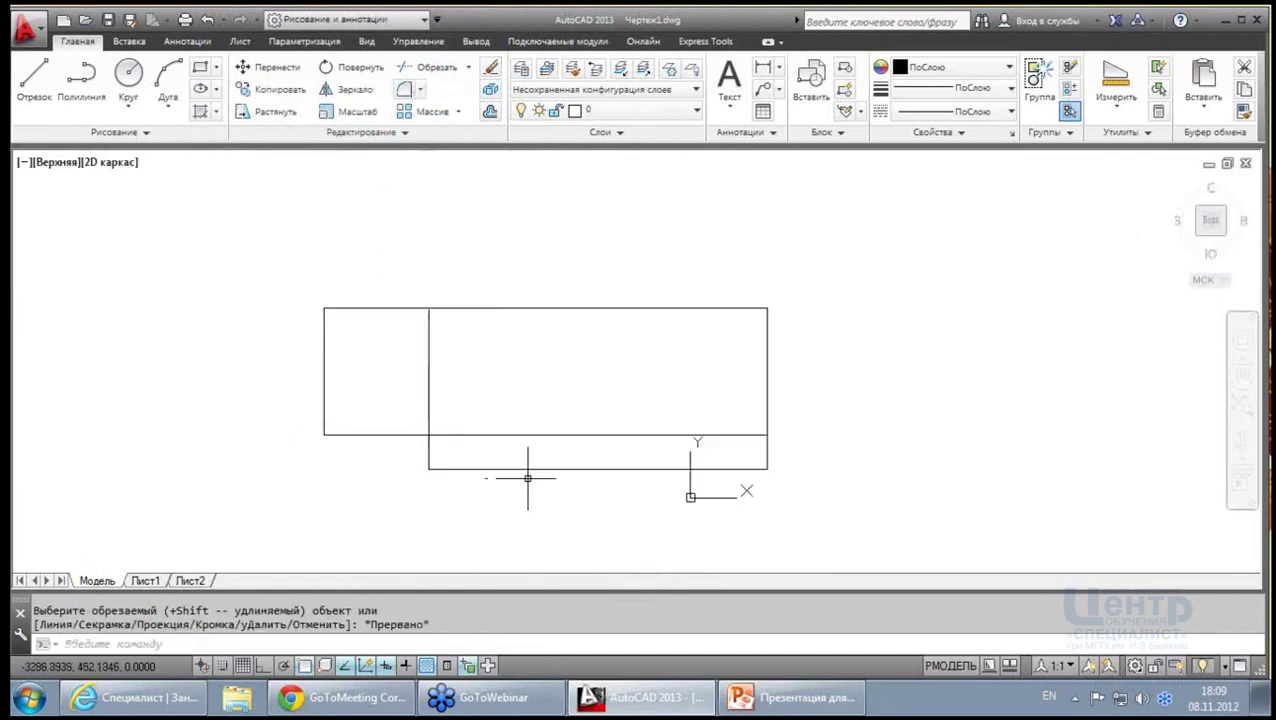
middle_click_drag(527, 476, 496, 422)
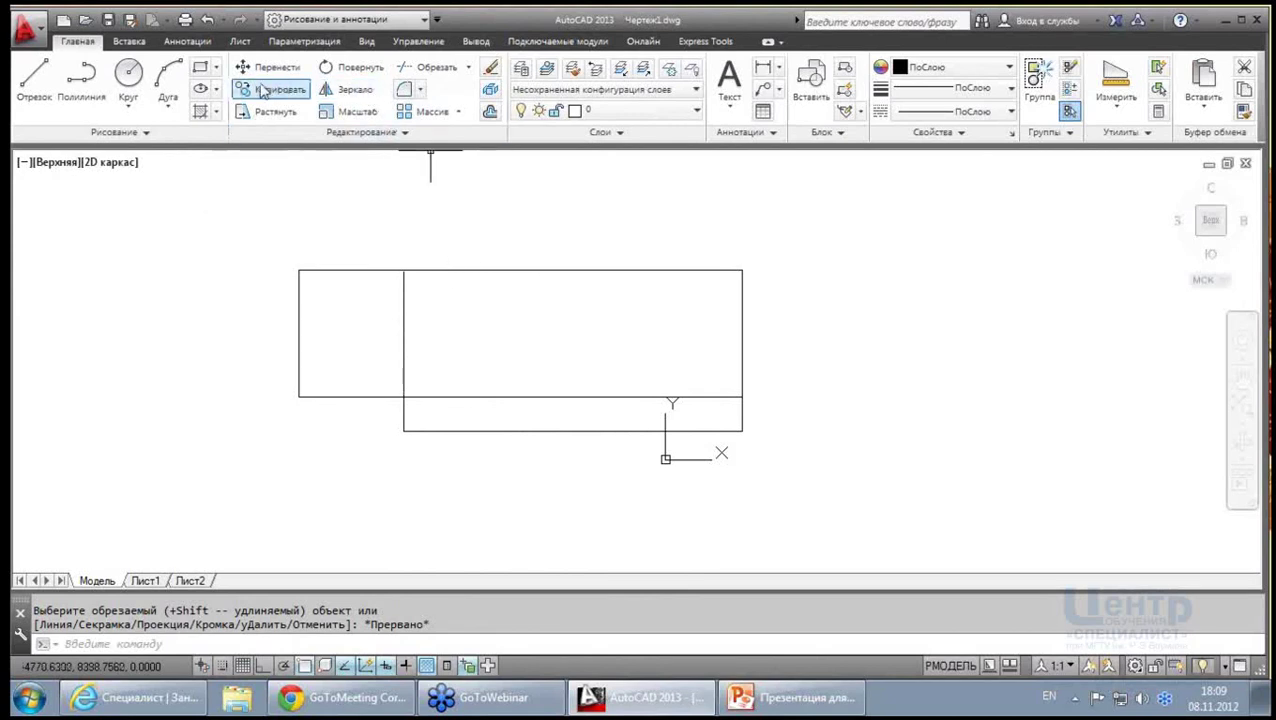
Offset the top, left, middle, right and bottom edges 100 units inward to form double walls
left_click(490, 111)
type("10")
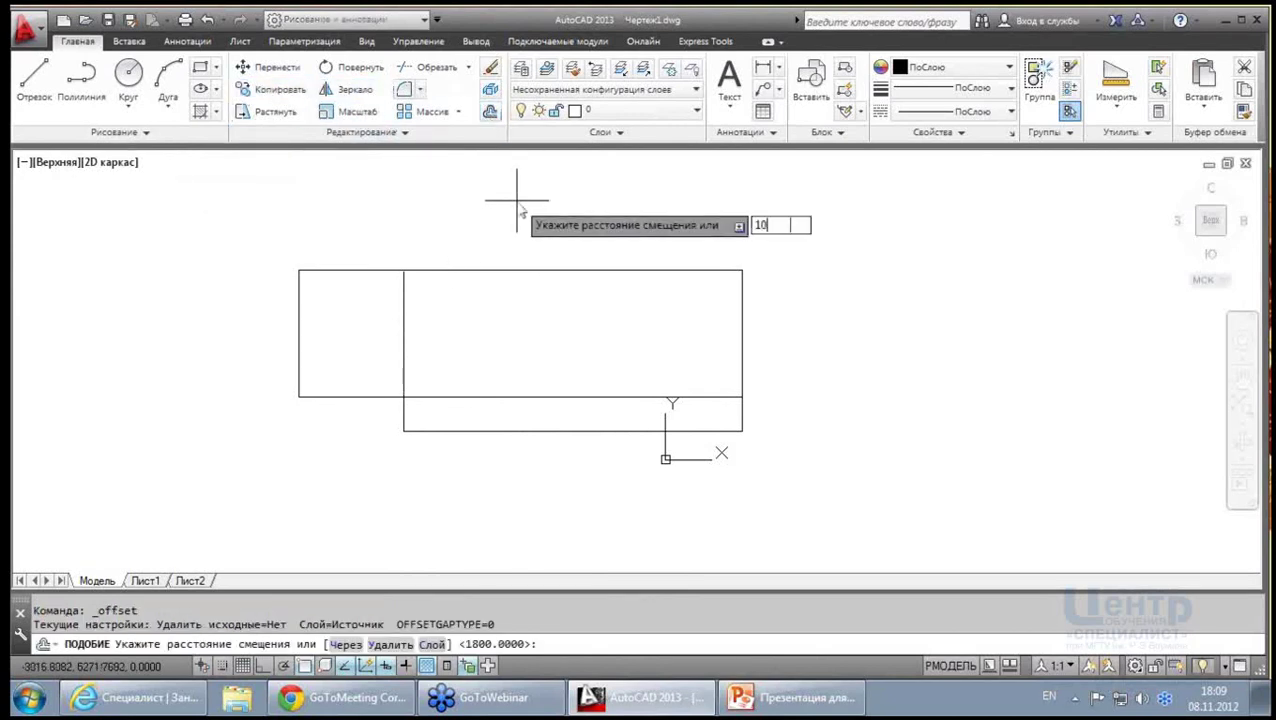
type("0")
key("Return")
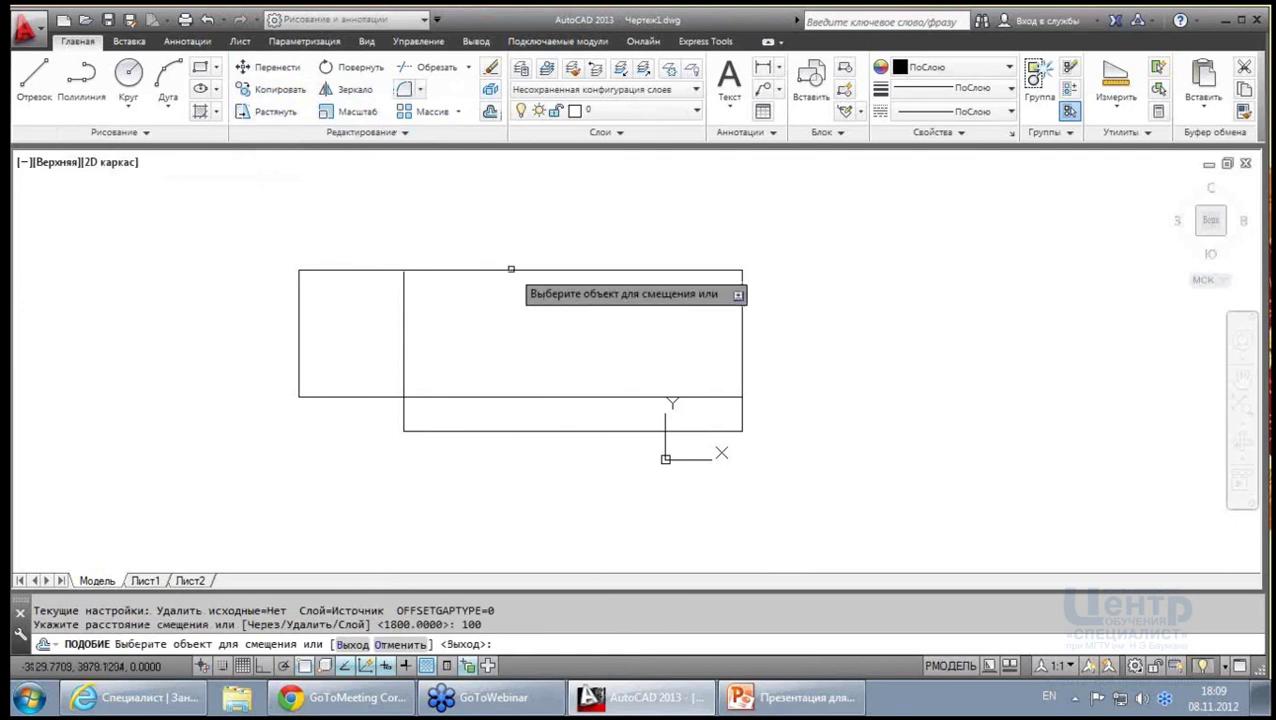
left_click(510, 271)
left_click(472, 306)
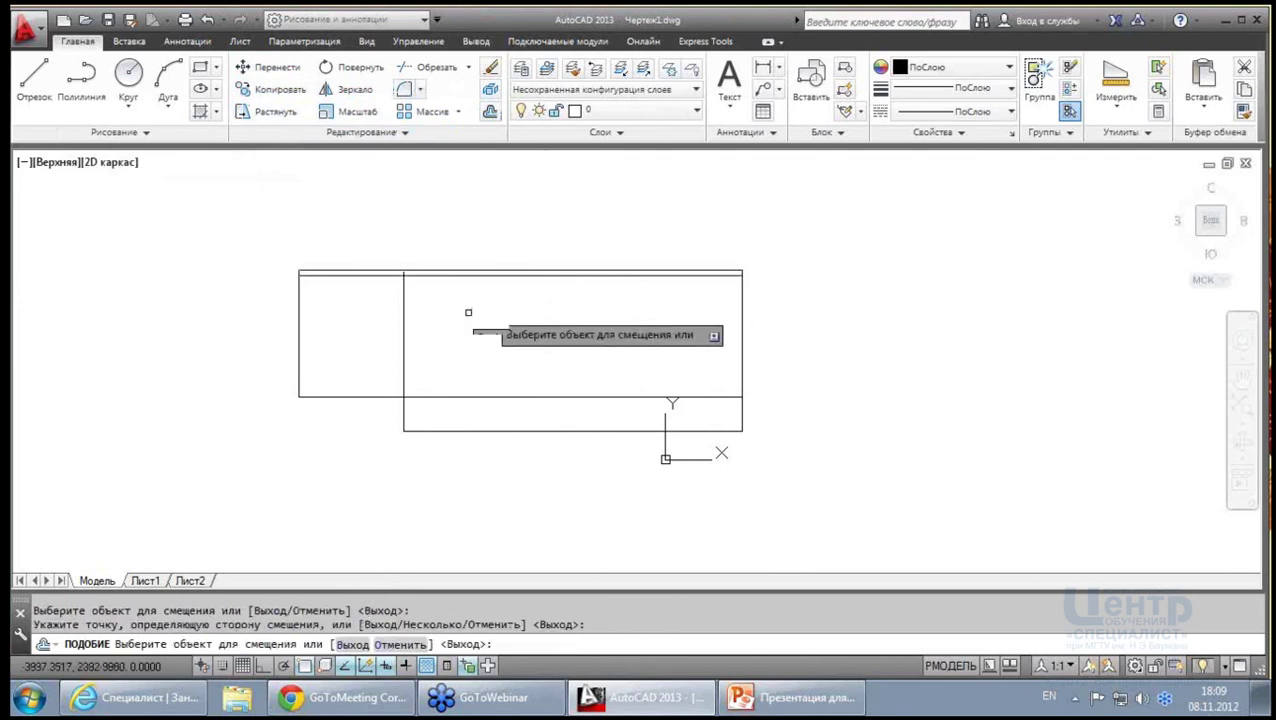
left_click(299, 305)
left_click(379, 376)
left_click(406, 397)
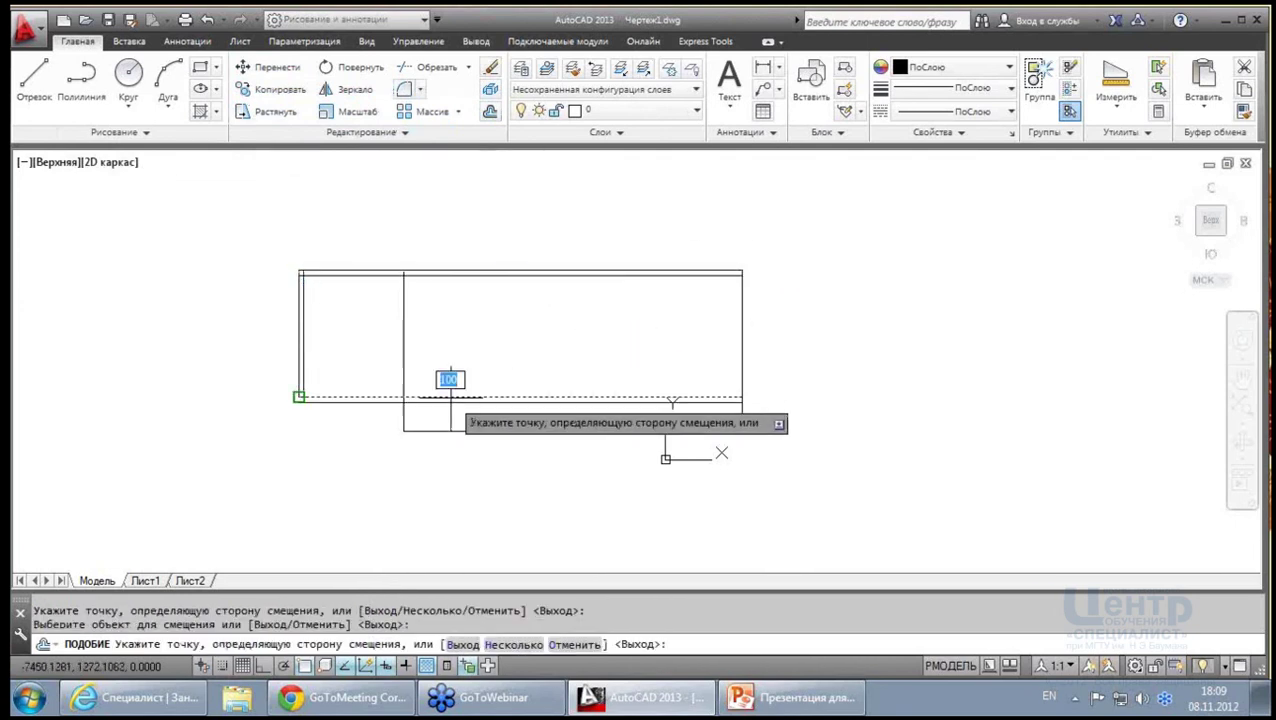
left_click(450, 376)
left_click(744, 331)
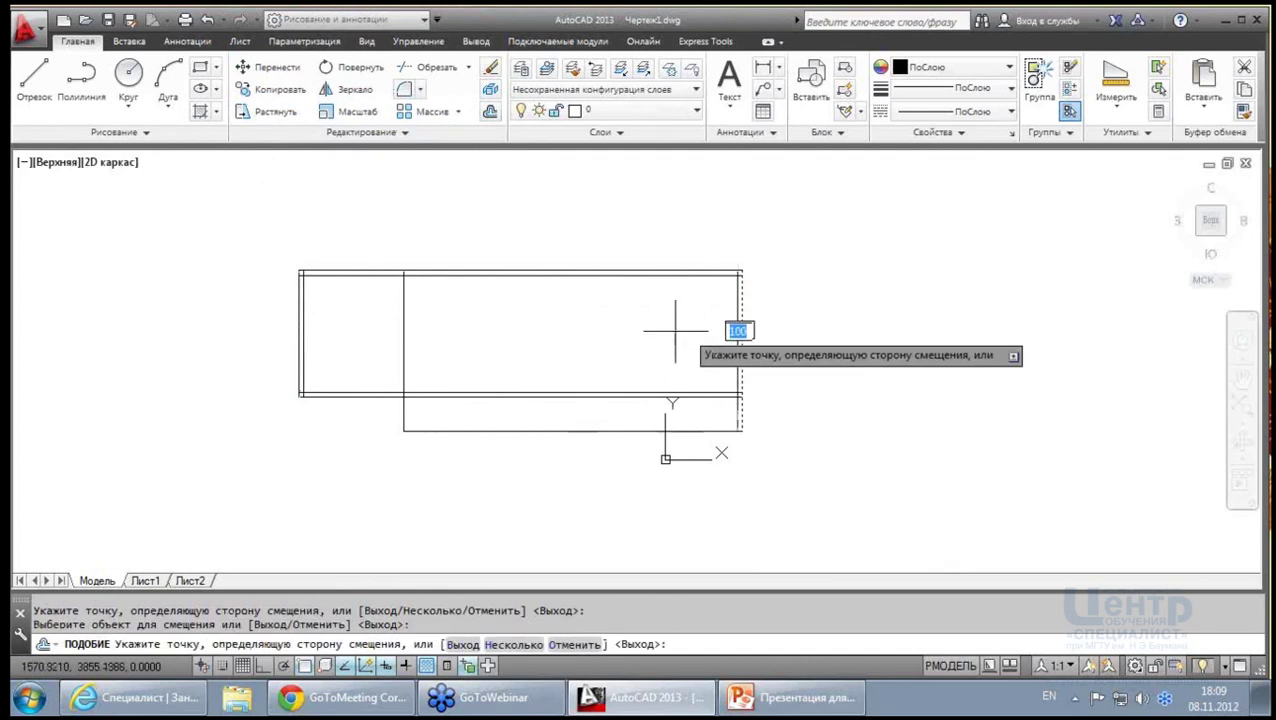
left_click(672, 336)
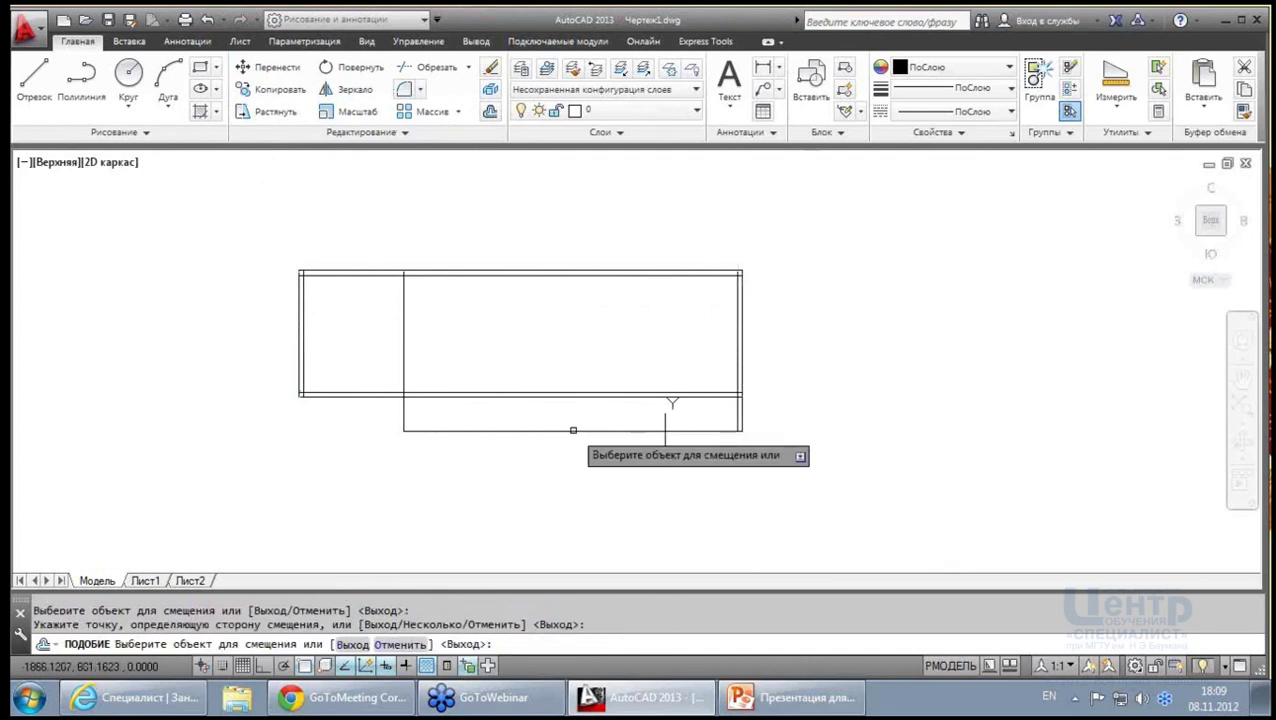
left_click(573, 430)
left_click(575, 395)
key("Escape")
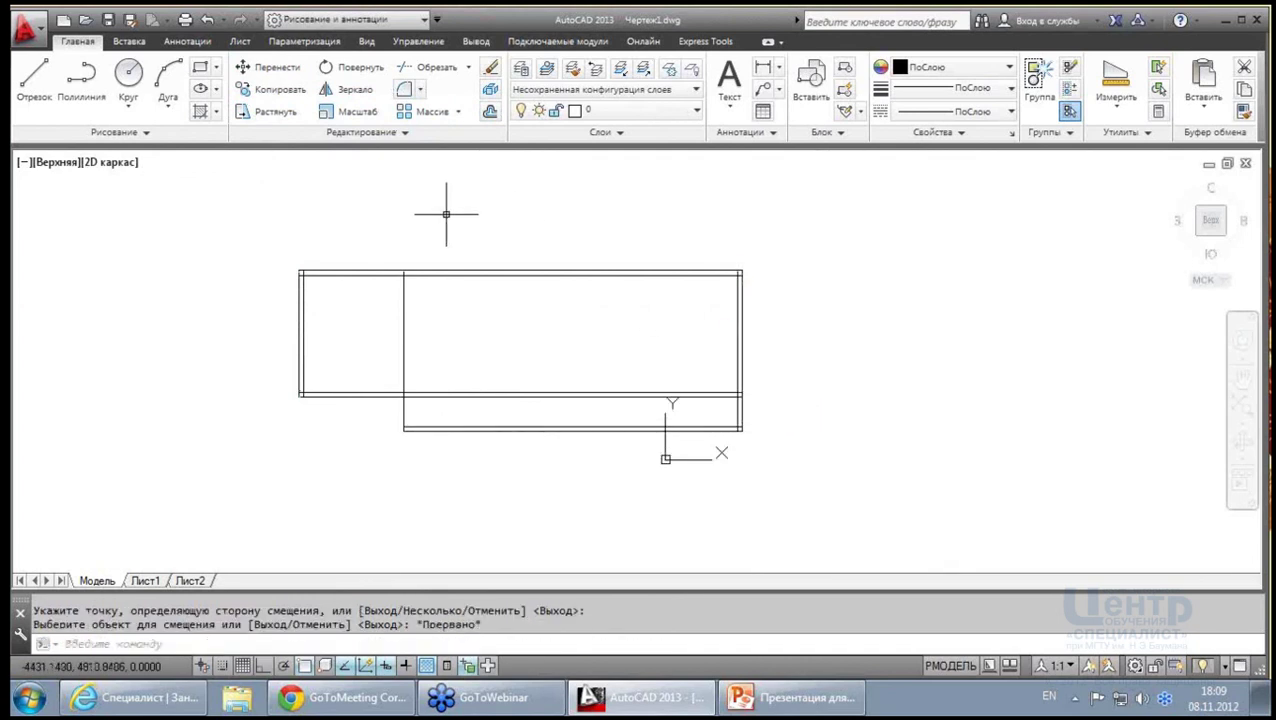
Trim the overlapping line ends at the double-wall corners with a crossing window
left_click(404, 75)
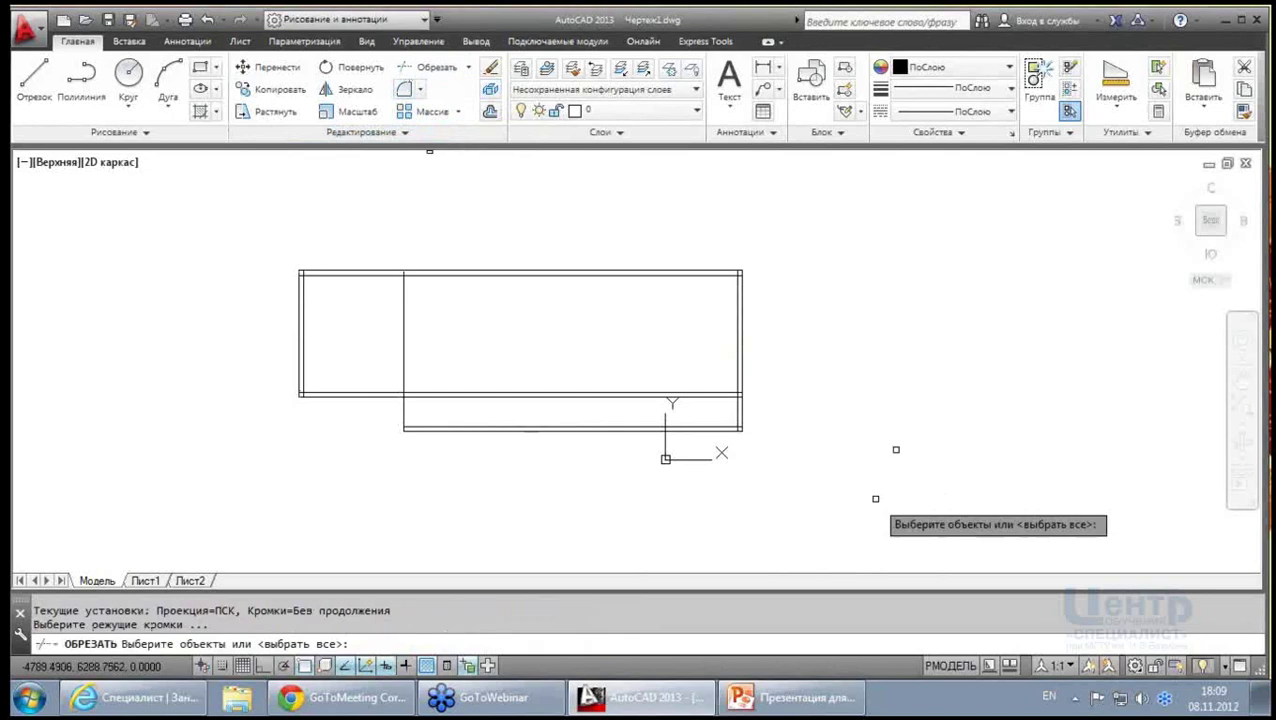
left_click(871, 498)
left_click(266, 168)
key("Return")
scroll(402, 359, "up", 2)
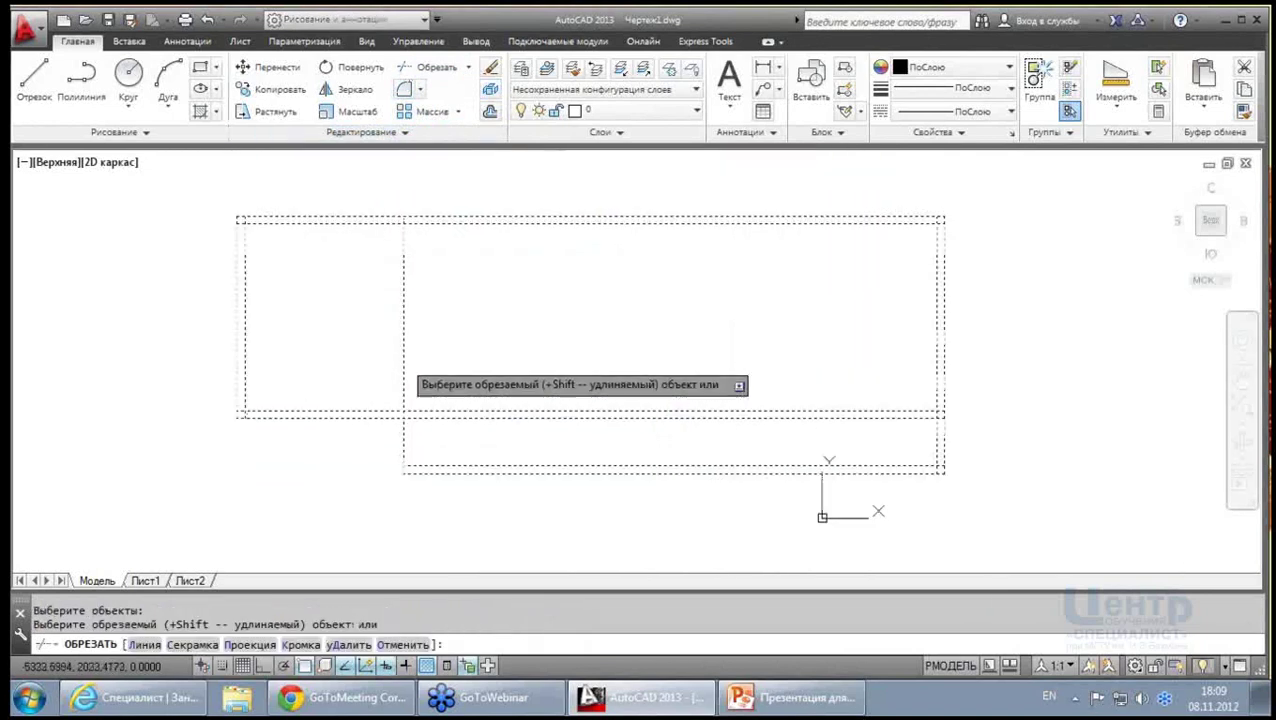
scroll(447, 327, "down", 2)
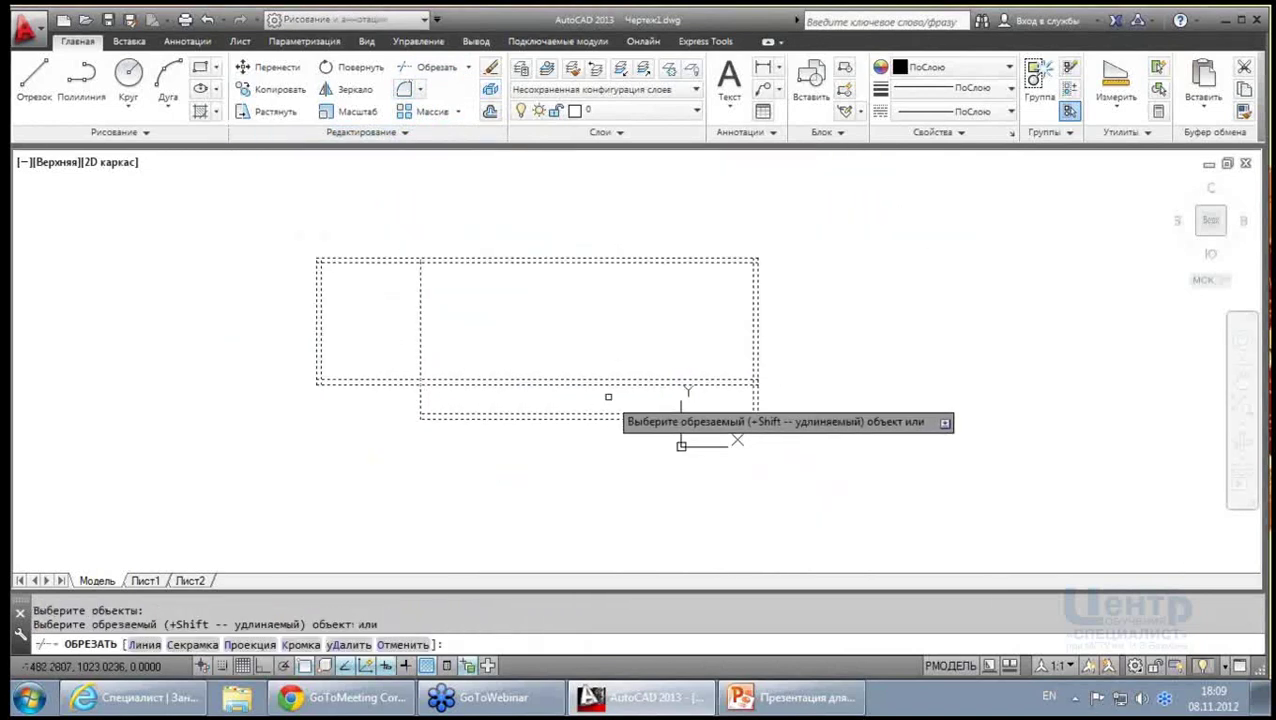
left_click(607, 396)
left_click(456, 325)
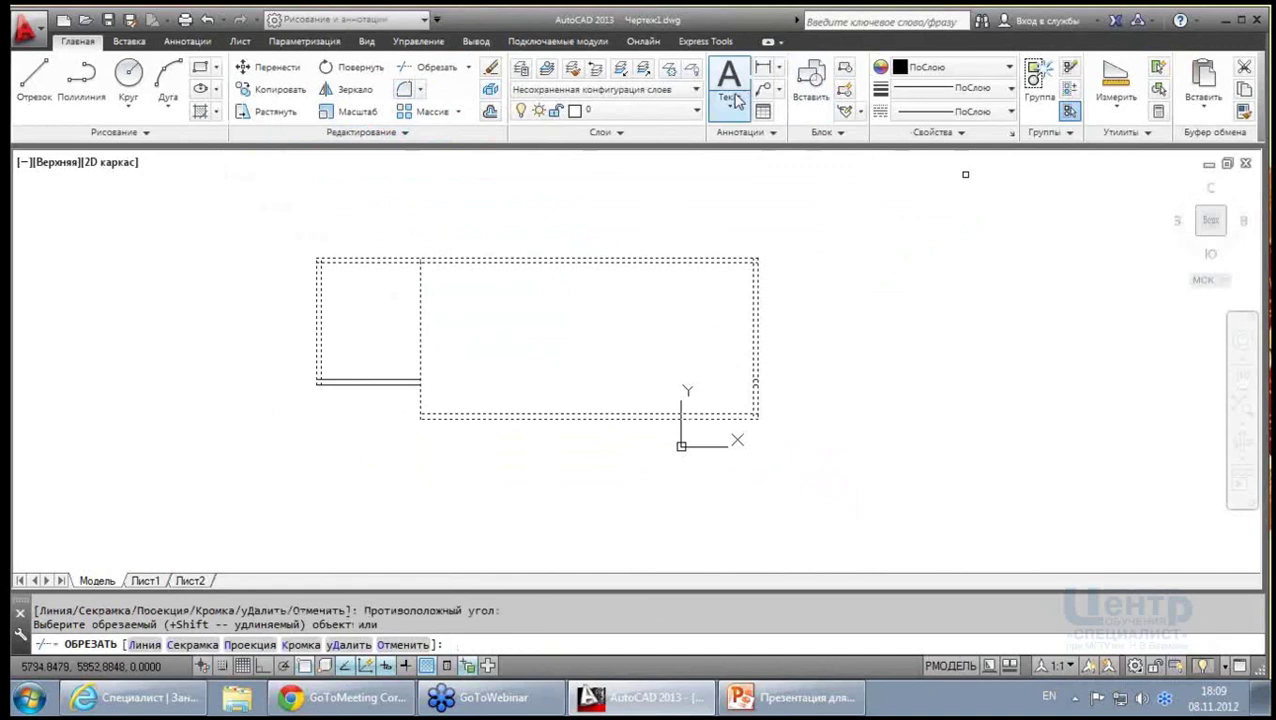
key("Escape")
Offset the interior partition line 100 units to the right
left_click(490, 113)
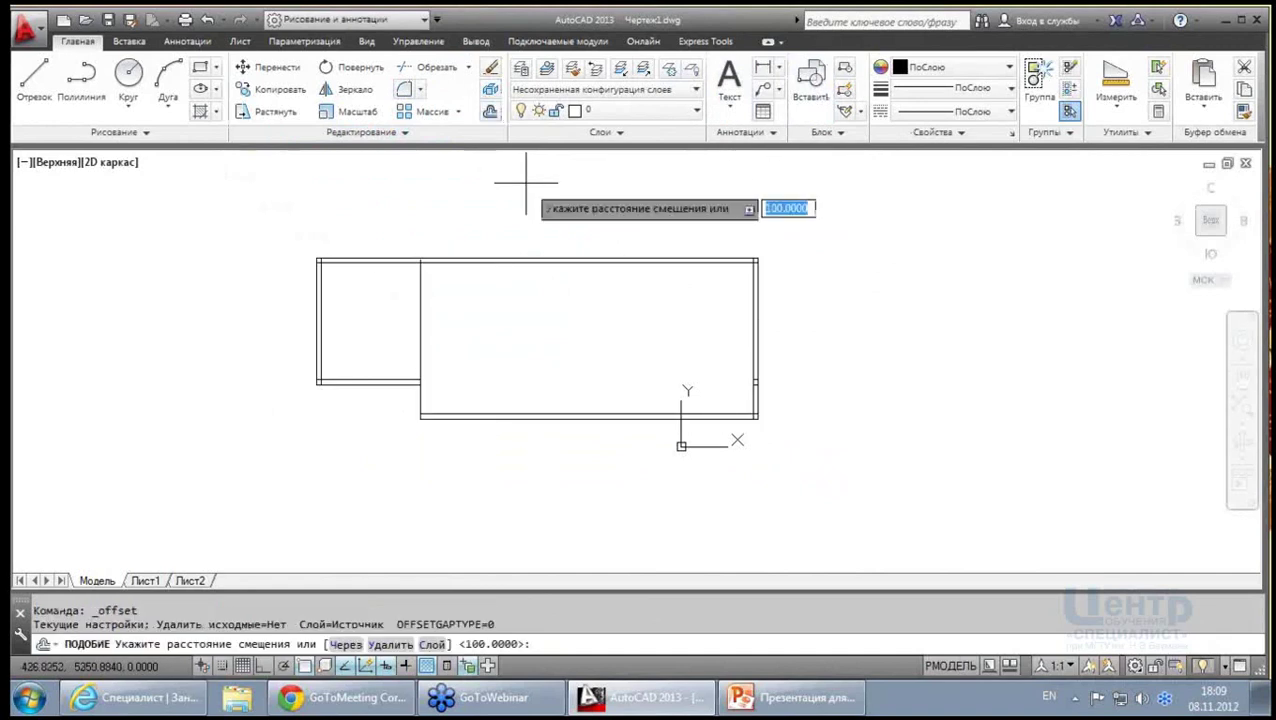
key("Return")
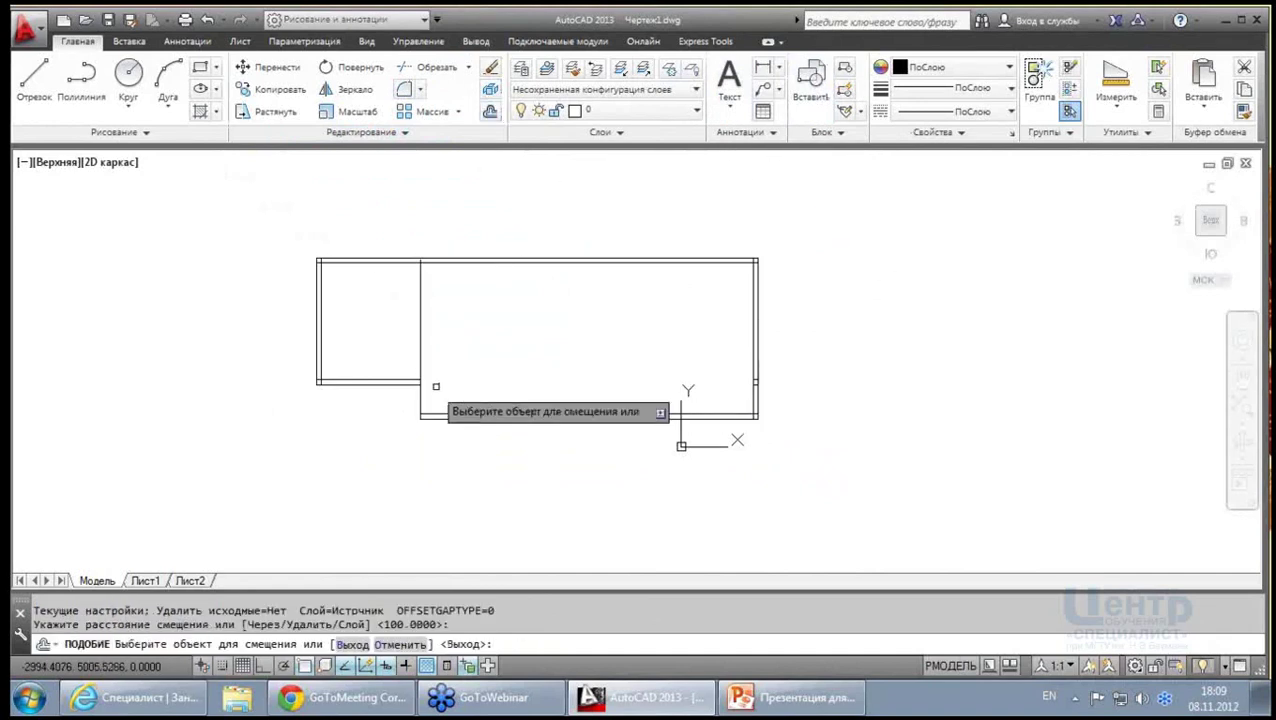
left_click(421, 346)
left_click(464, 341)
key("Escape")
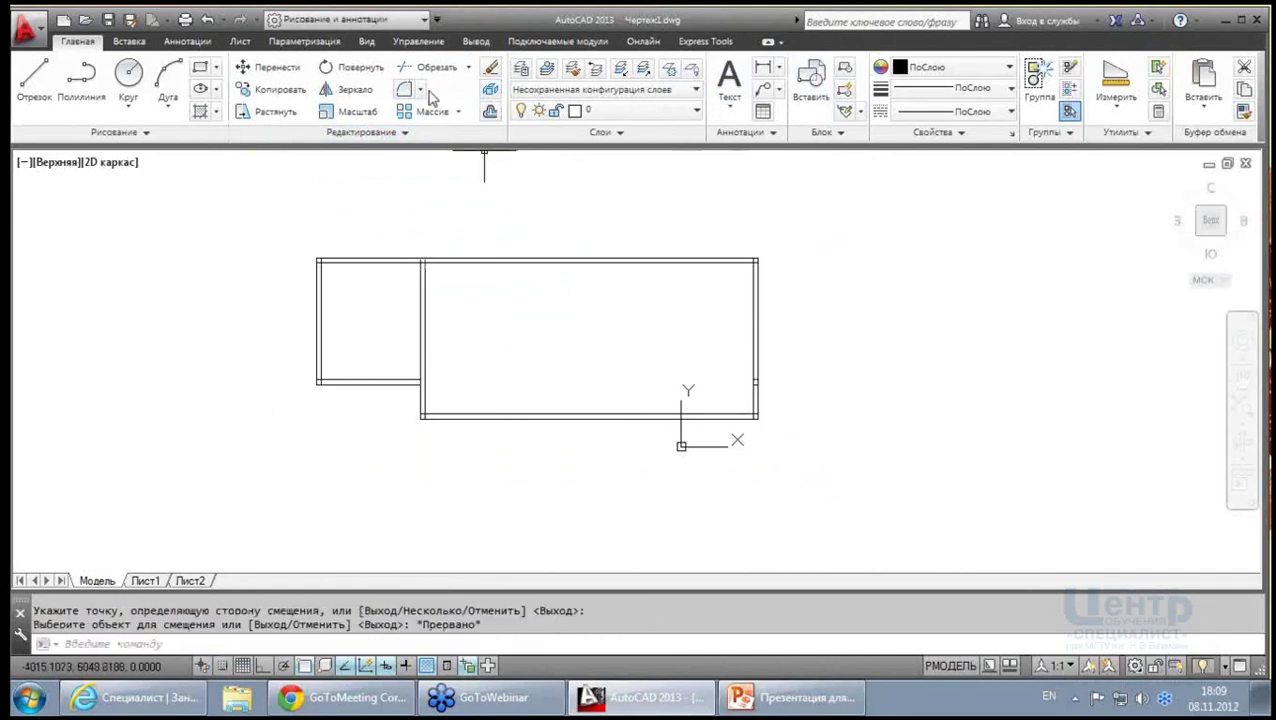
Trim the inner top line's overhang and the leftover stubs at the partition's wall junction
left_click(405, 68)
left_click(816, 482)
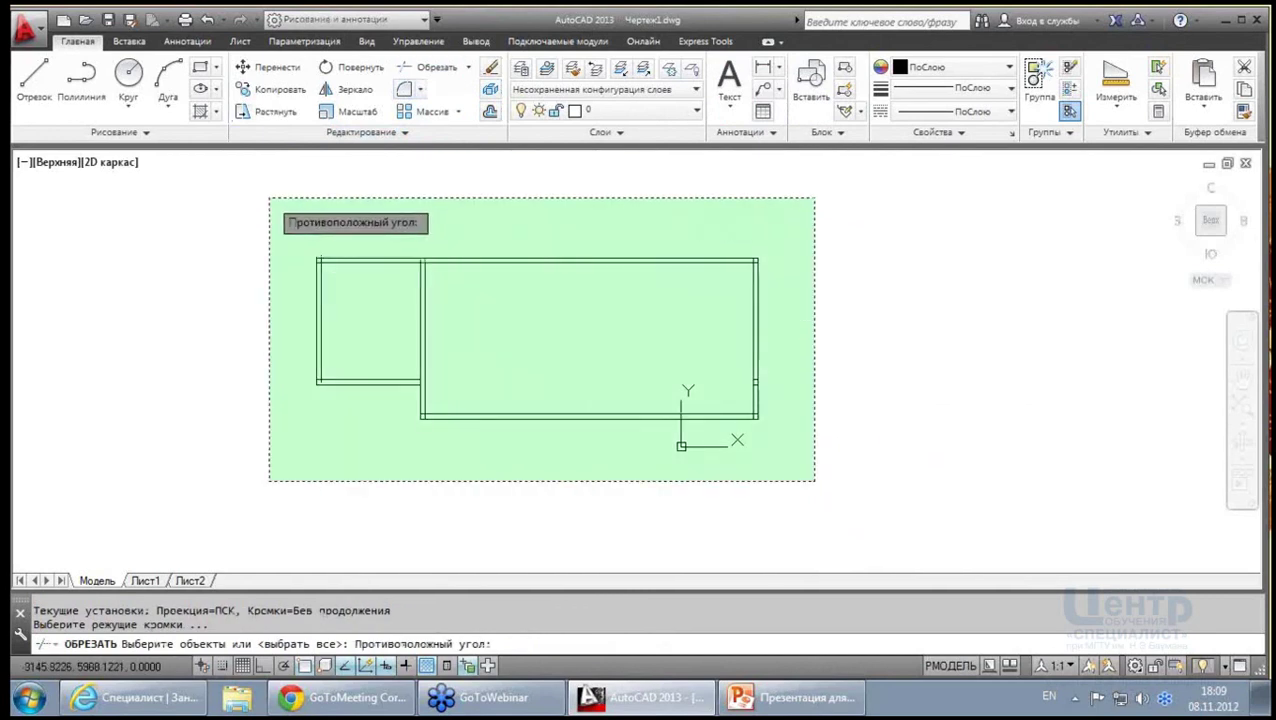
left_click(292, 201)
key("Return")
scroll(311, 250, "up", 5)
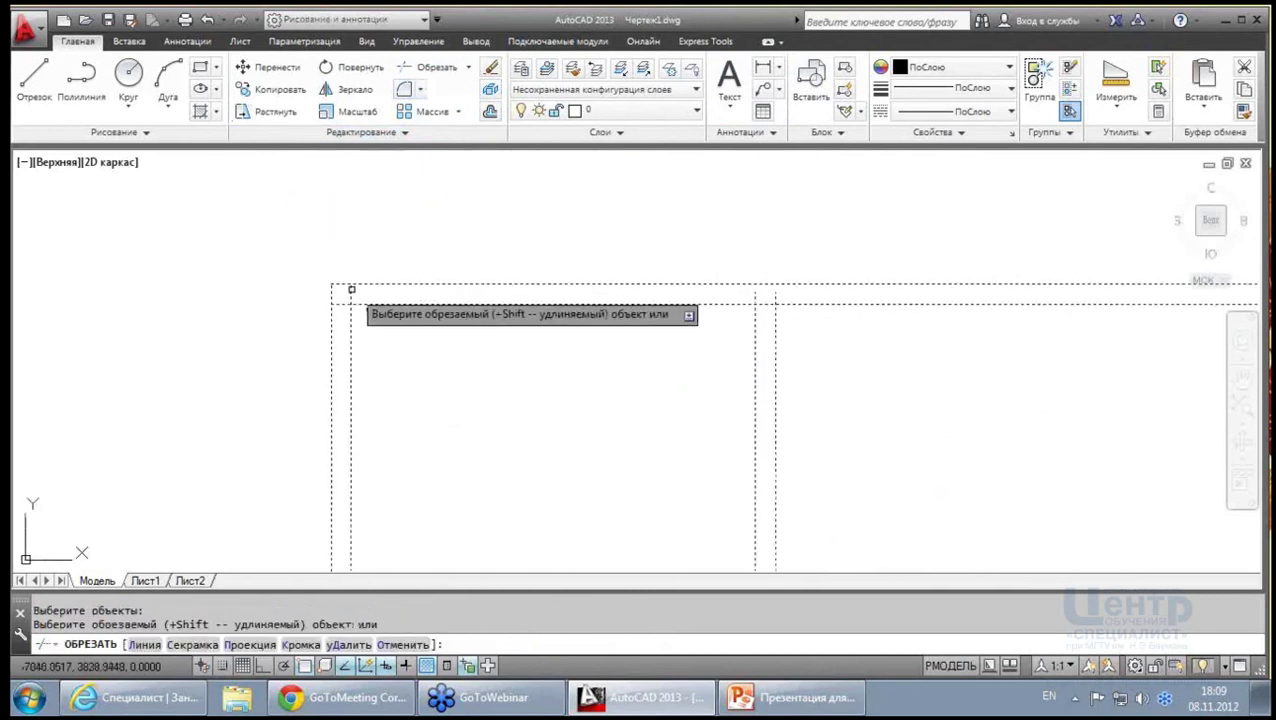
left_click(340, 305)
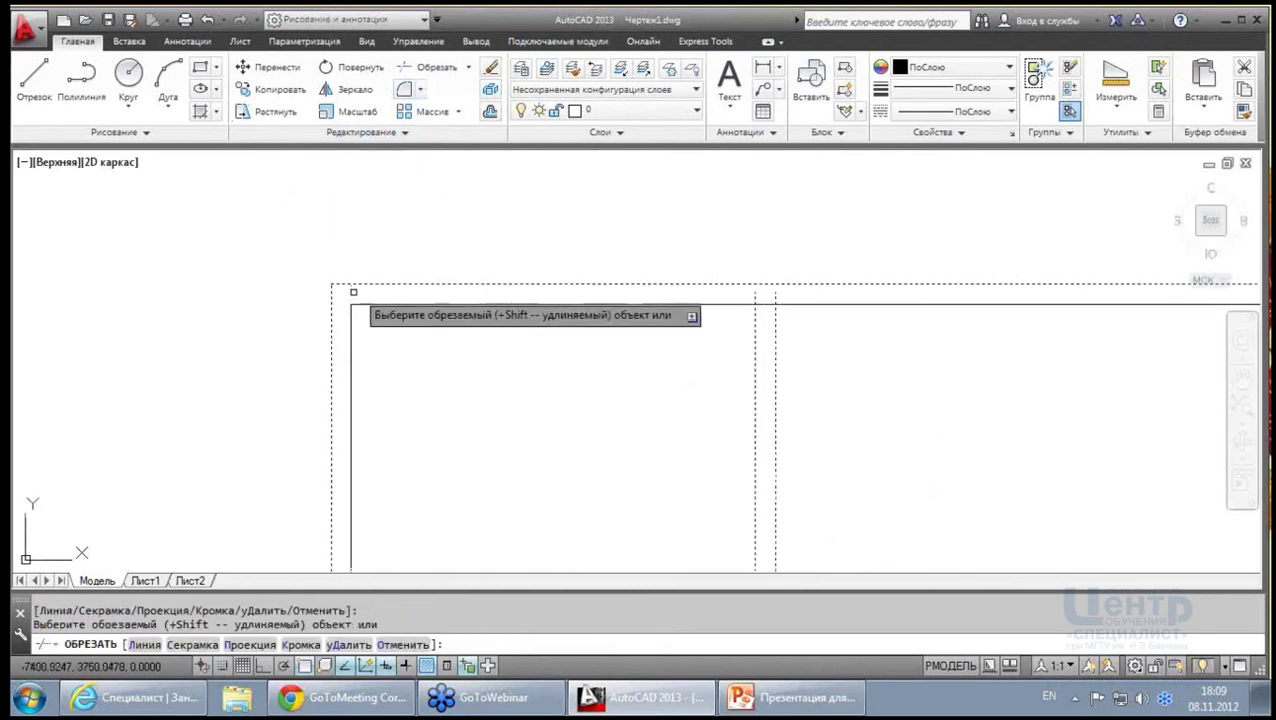
left_click(775, 293)
left_click(756, 298)
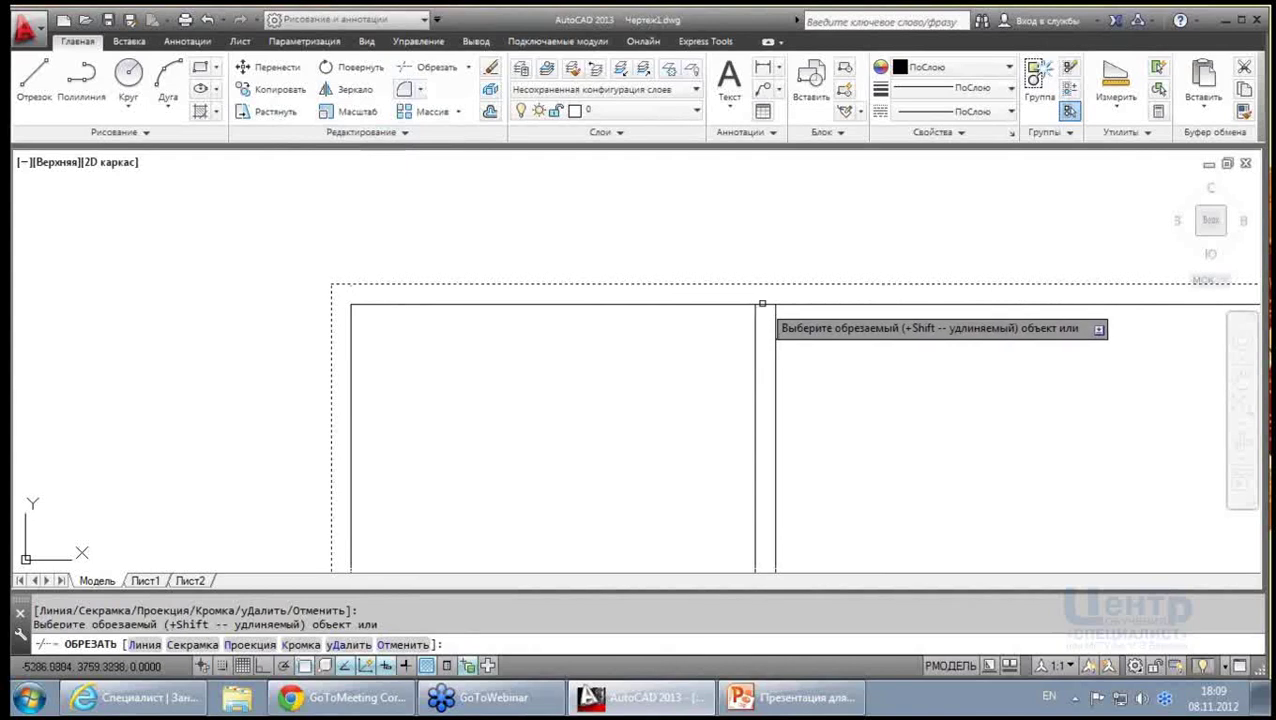
left_click(762, 304)
scroll(741, 274, "down", 5)
scroll(690, 360, "up", 4)
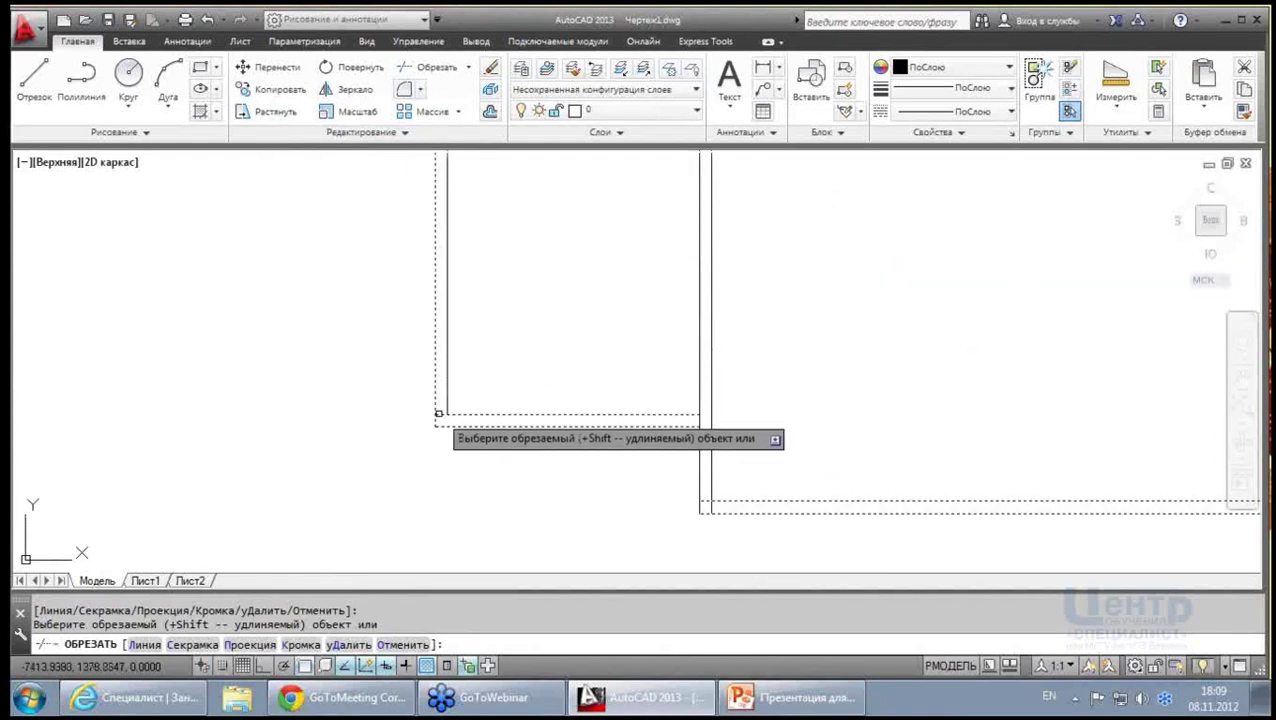
scroll(714, 424, "up", 2)
scroll(714, 424, "up", 2)
scroll(674, 368, "down", 4)
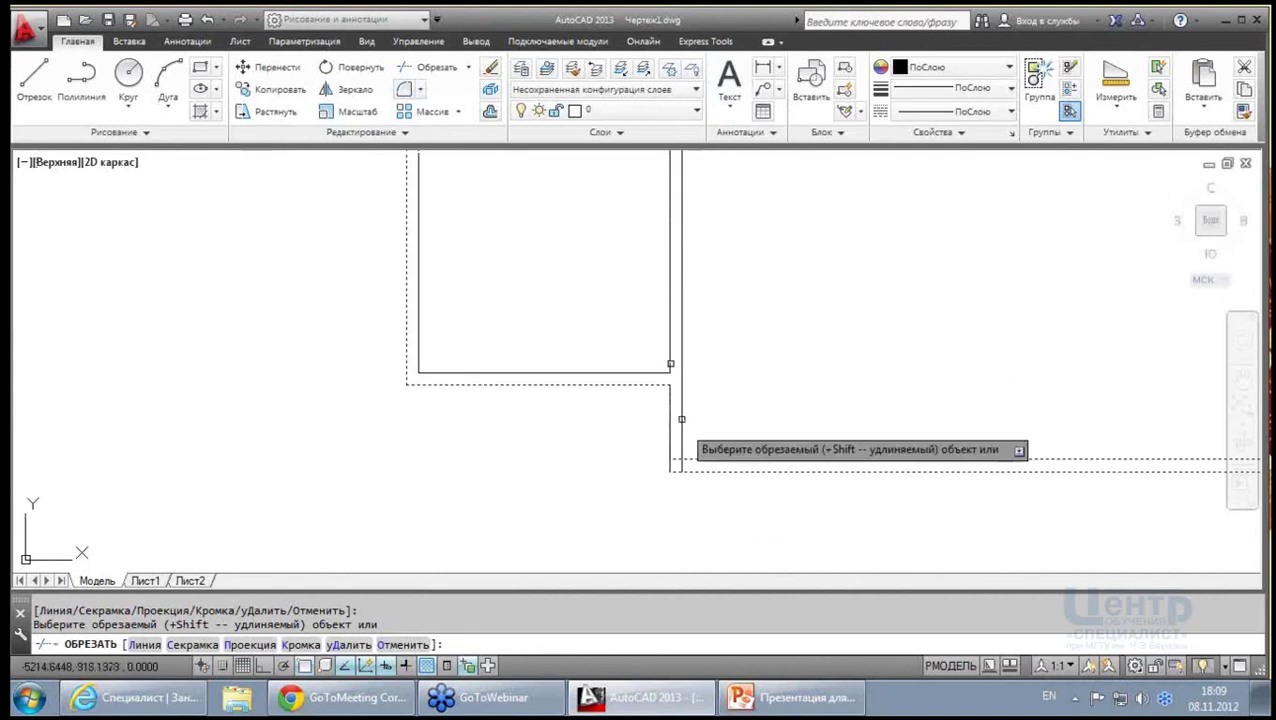
scroll(676, 463, "up", 2)
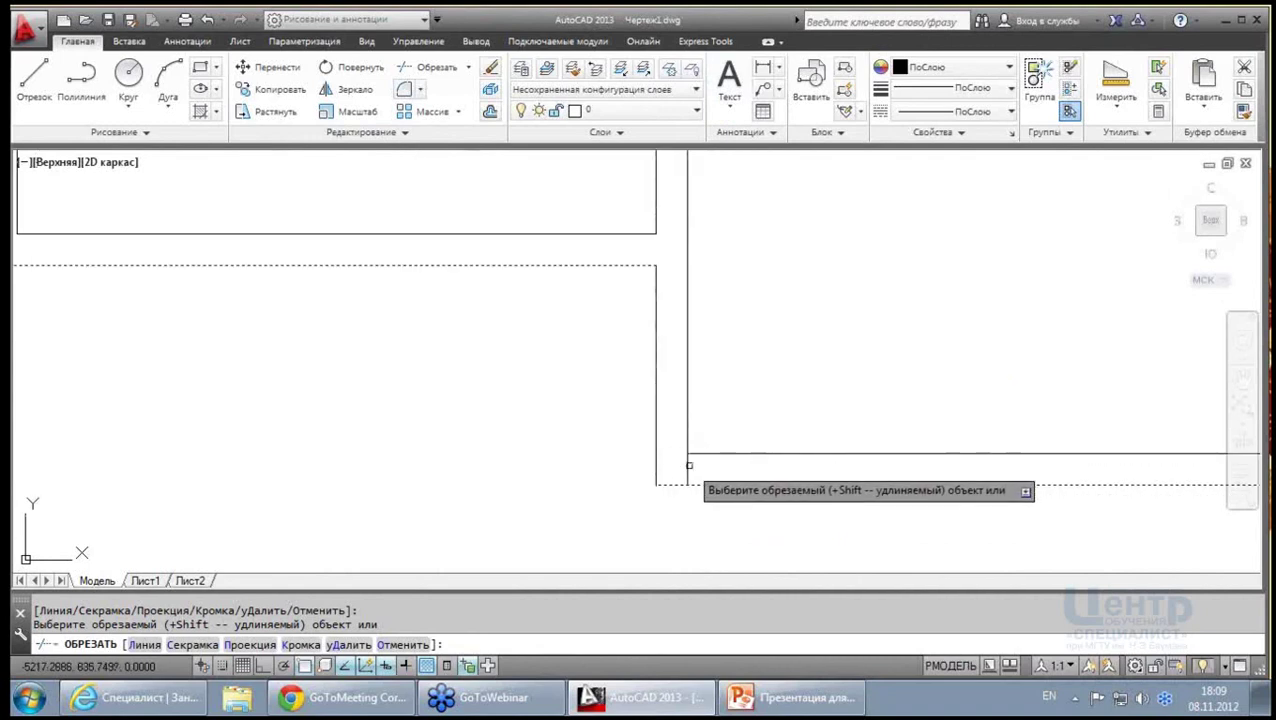
scroll(520, 482, "down", 4)
scroll(578, 464, "up", 1)
scroll(746, 433, "up", 4)
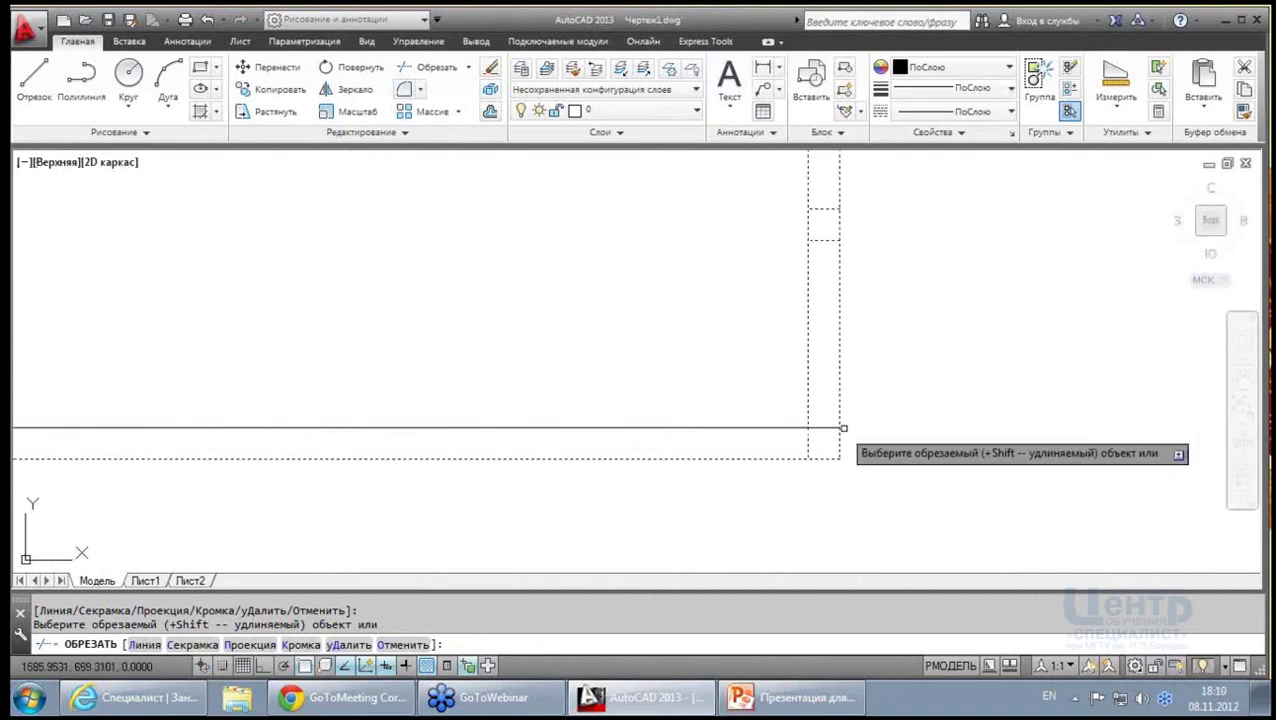
middle_click_drag(817, 301, 832, 447)
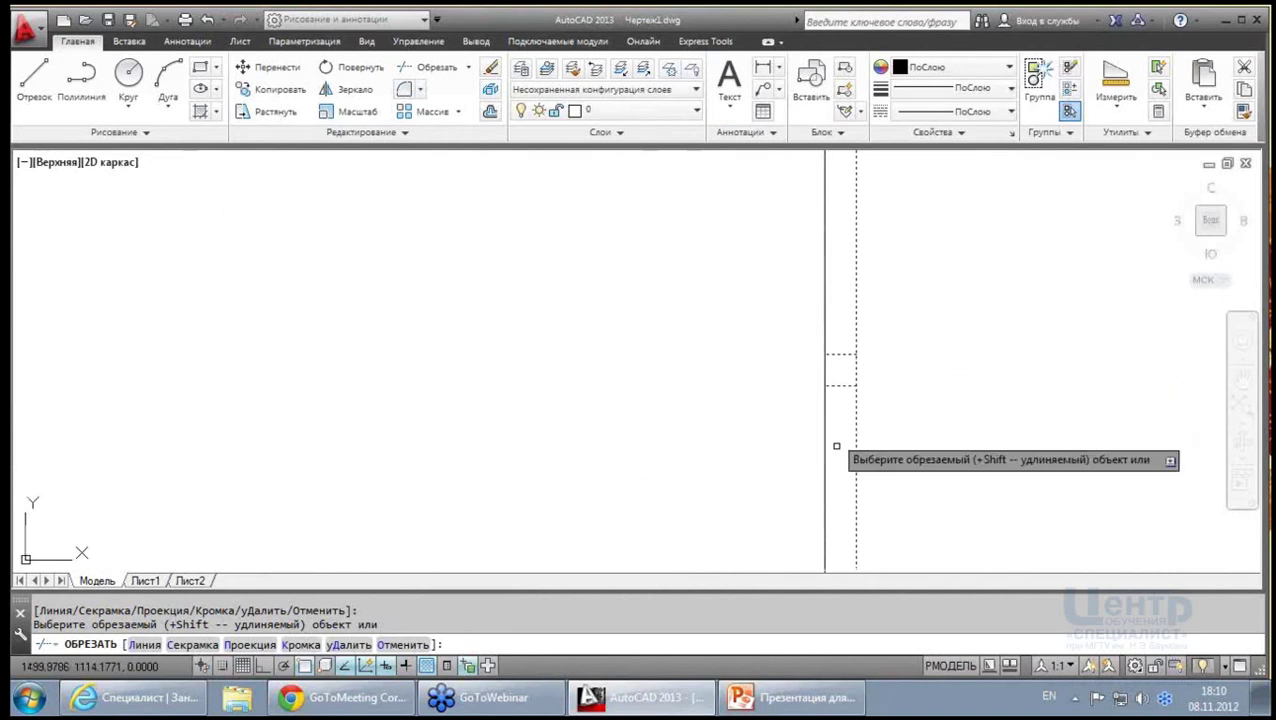
key("Escape")
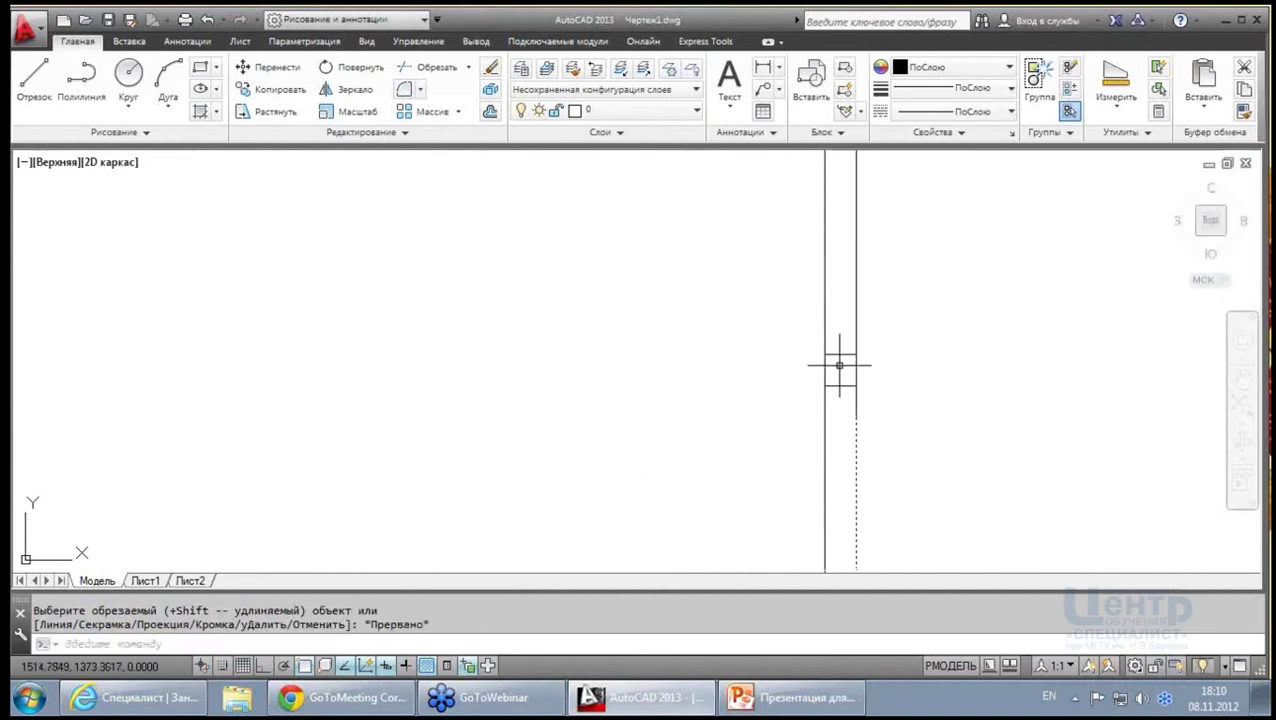
Erase the two stray vertical lines near the wall notch
left_click(840, 362)
left_click(836, 372)
key("Delete")
Trim the large room's corner lines with a crossing window, then undo that wrong trim
scroll(830, 370, "down", 2)
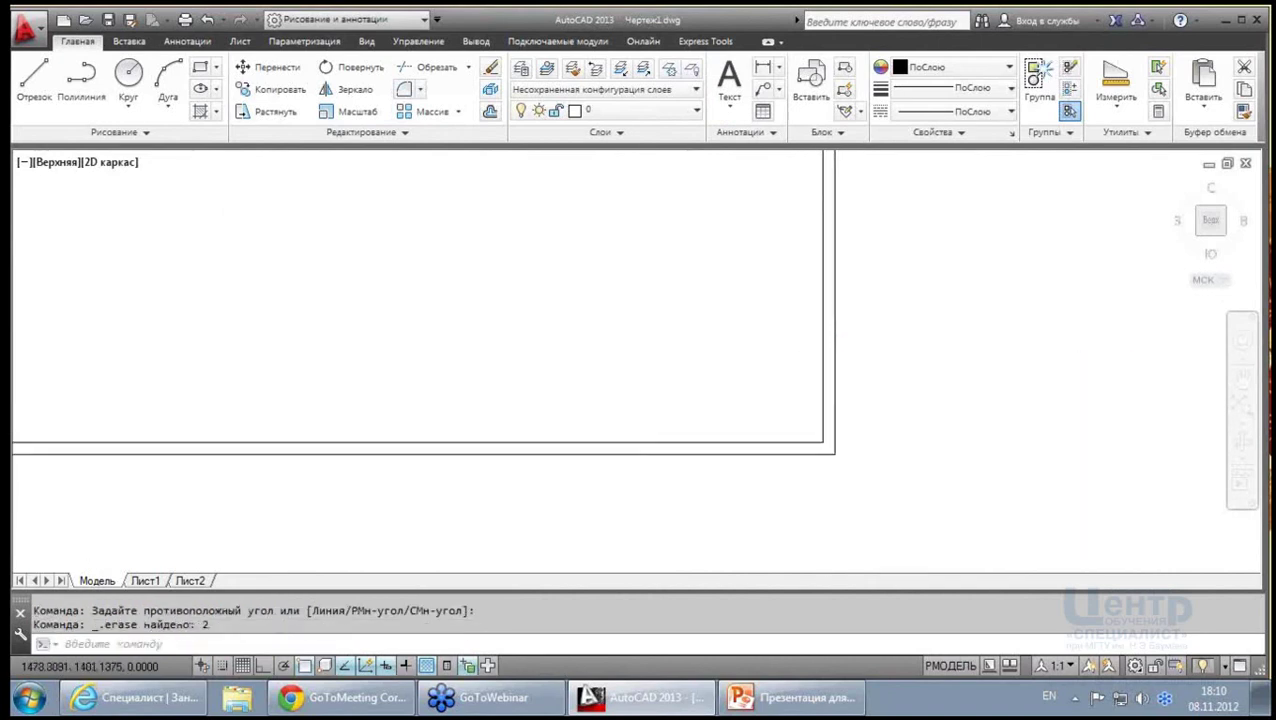
scroll(823, 371, "down", 1)
middle_click_drag(823, 371, 769, 574)
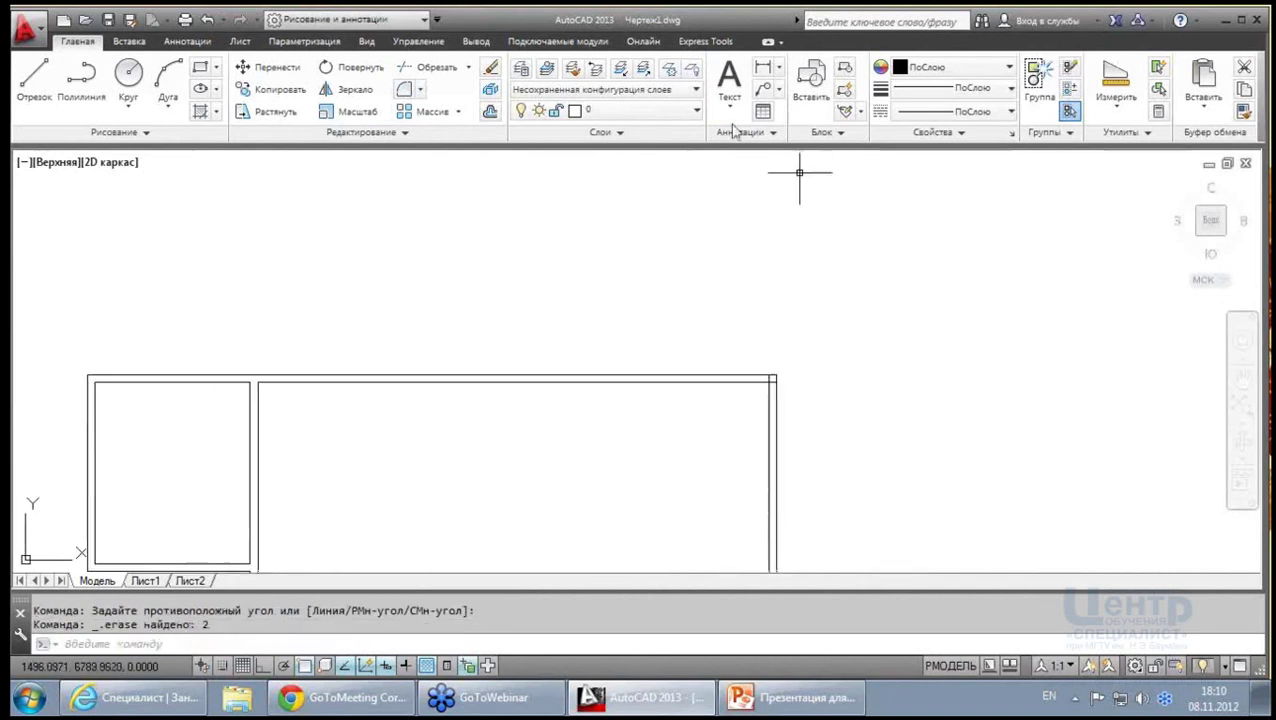
left_click(404, 75)
left_click(884, 478)
left_click(578, 214)
key("Return")
scroll(840, 393, "up", 7)
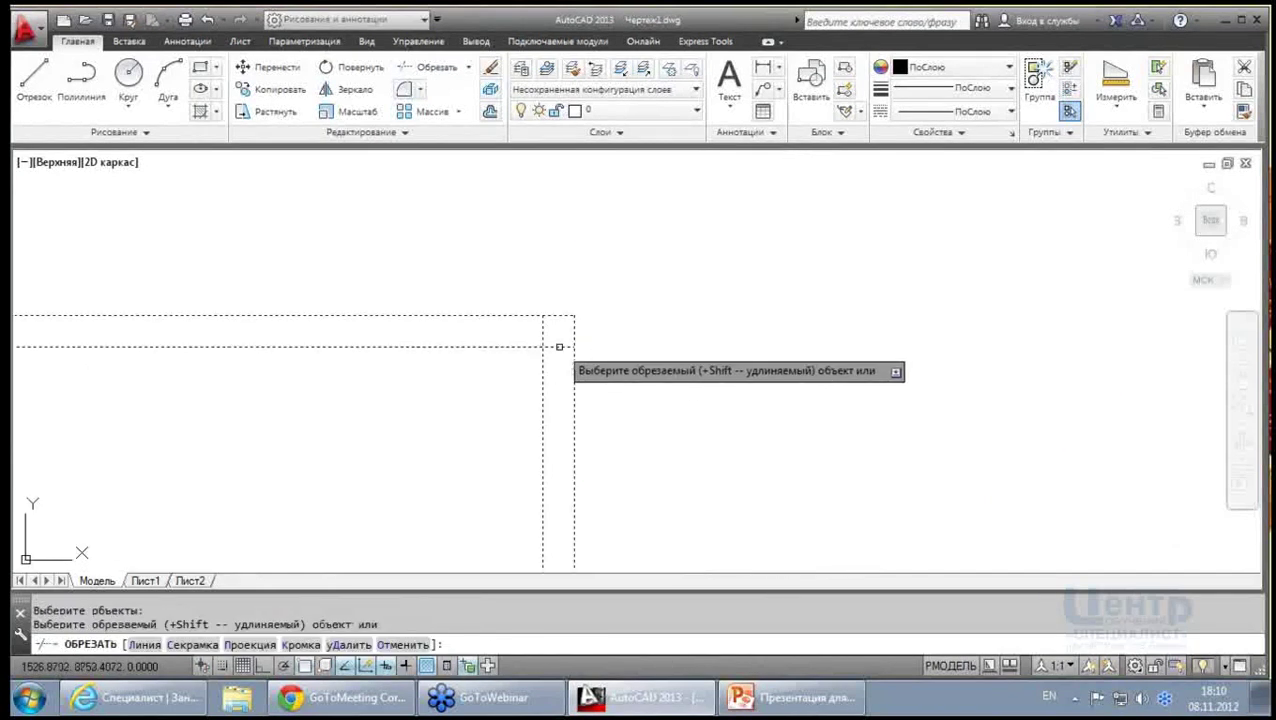
left_click(556, 344)
left_click(536, 328)
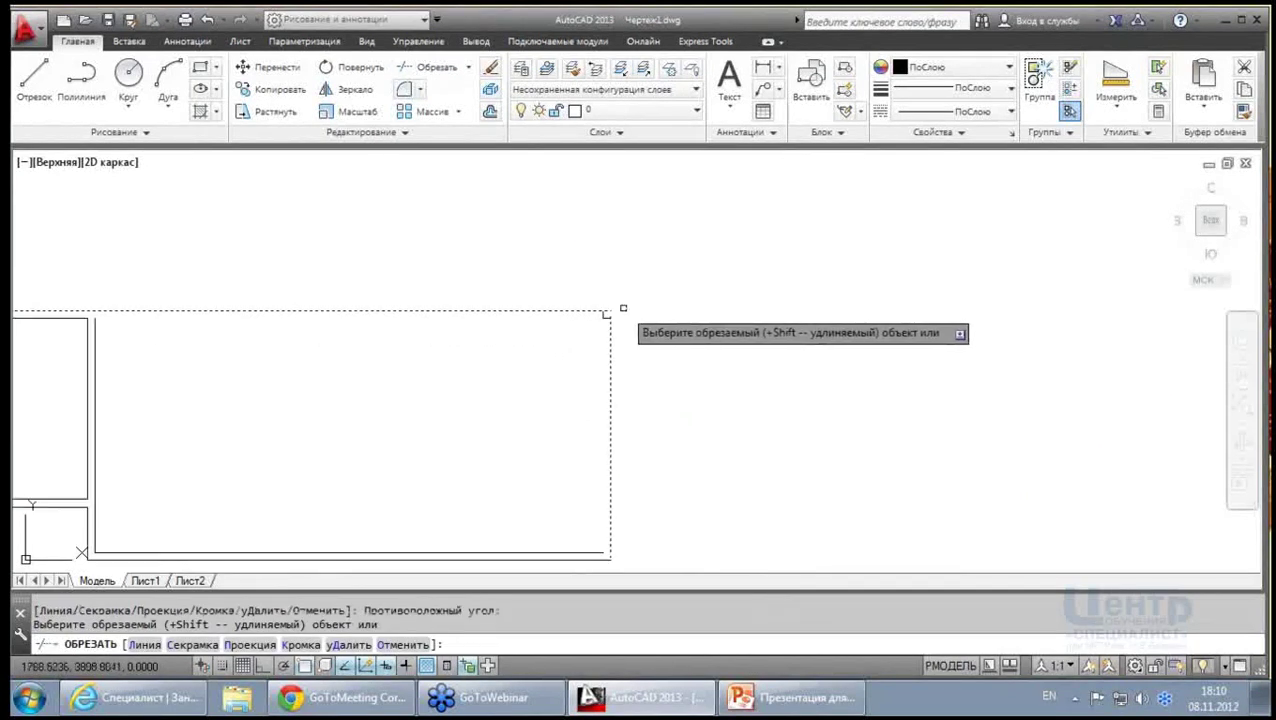
key("Escape")
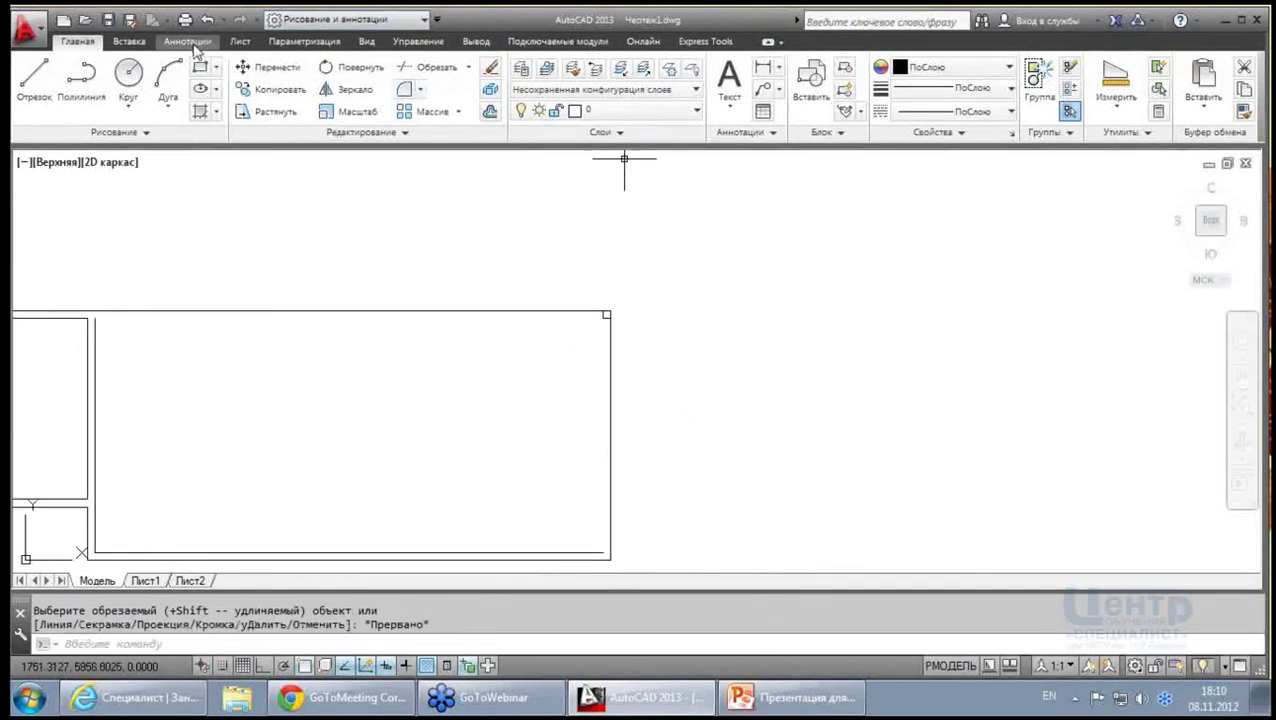
left_click(207, 20)
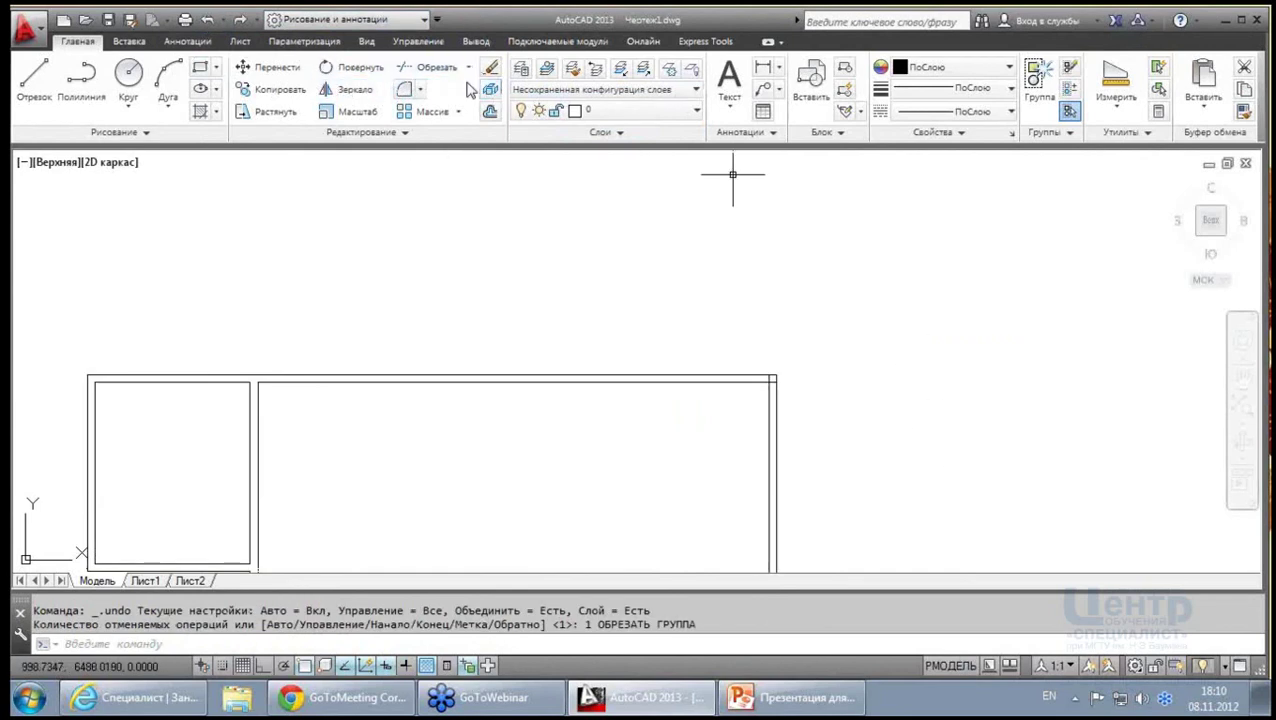
Trim the horizontal and vertical stubs at the outer wall's top-right corner
left_click(409, 76)
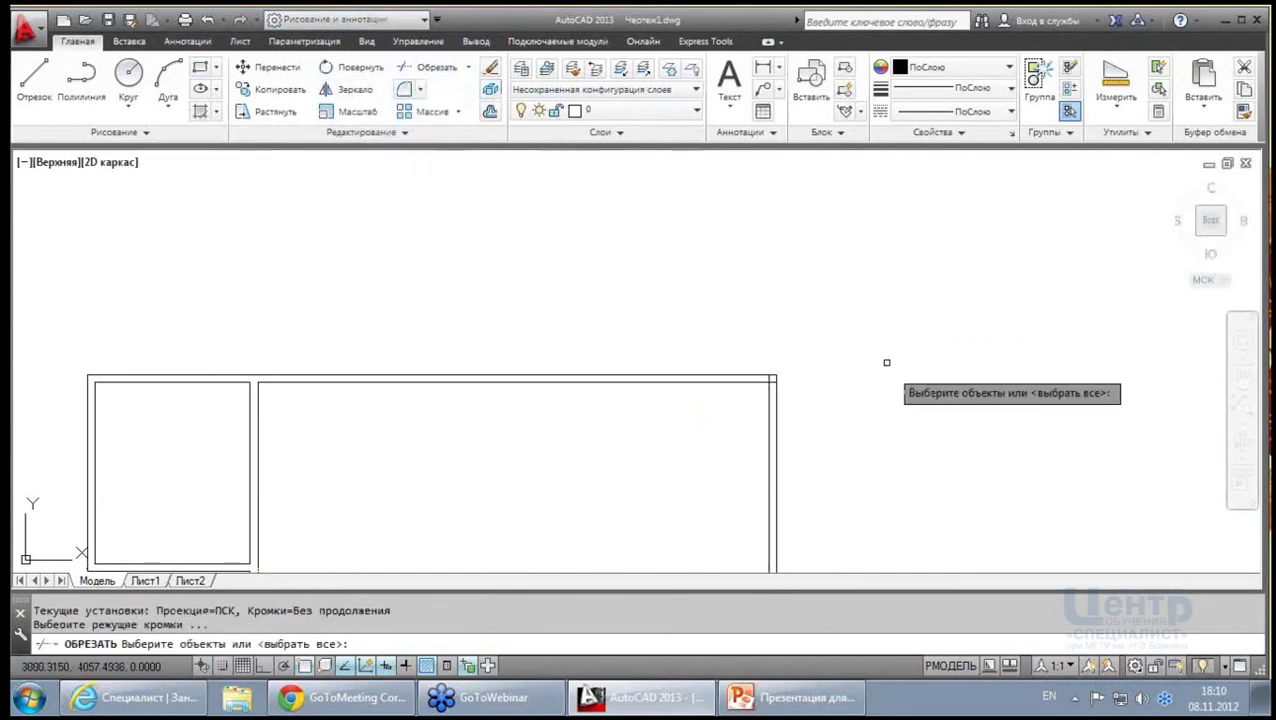
left_click(886, 362)
left_click(704, 476)
key("Return")
scroll(770, 376, "up", 3)
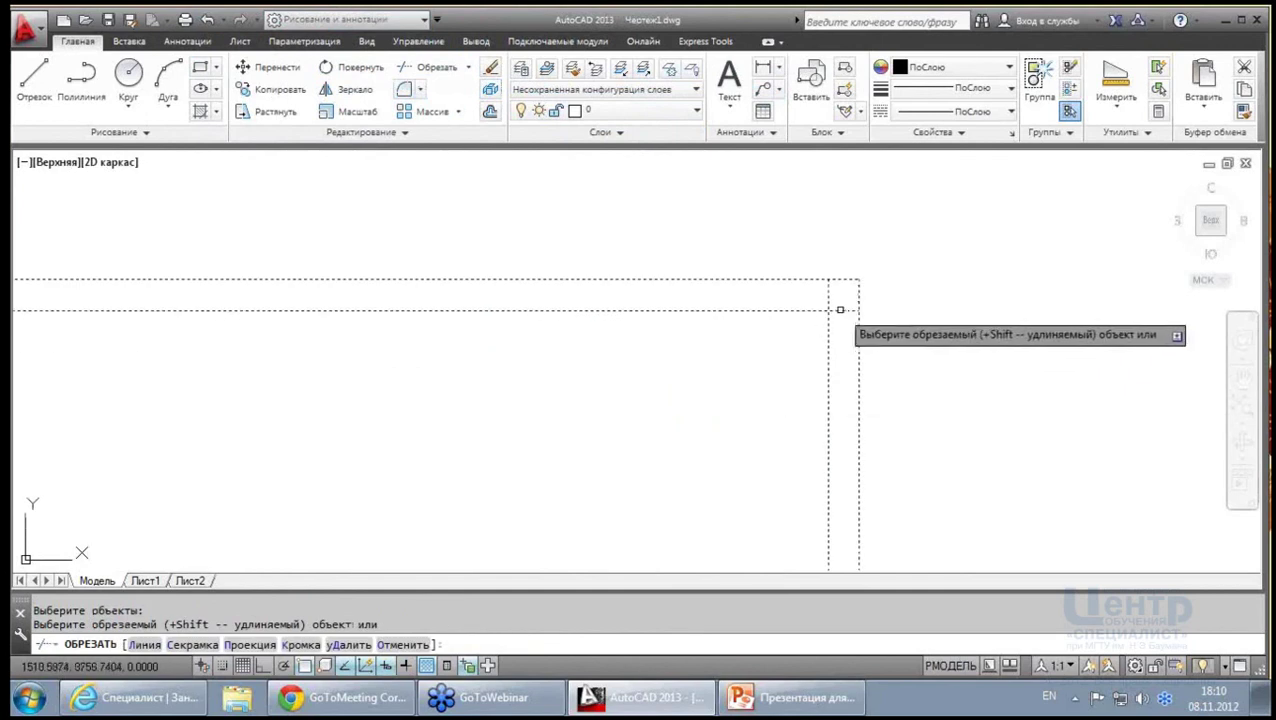
left_click(839, 310)
left_click(829, 295)
key("Escape")
scroll(780, 275, "down", 3)
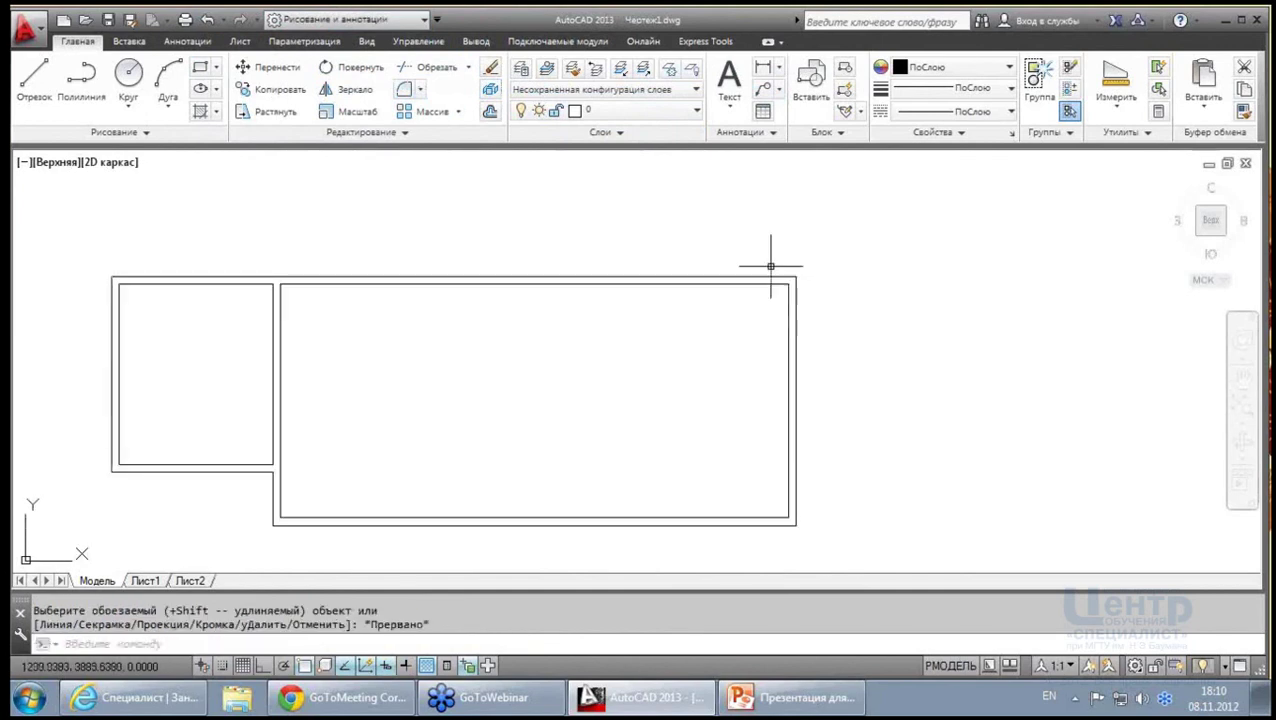
scroll(857, 285, "down", 1)
Pan the plan to the right and start the Line (Отрезок) command
scroll(860, 288, "up", 1)
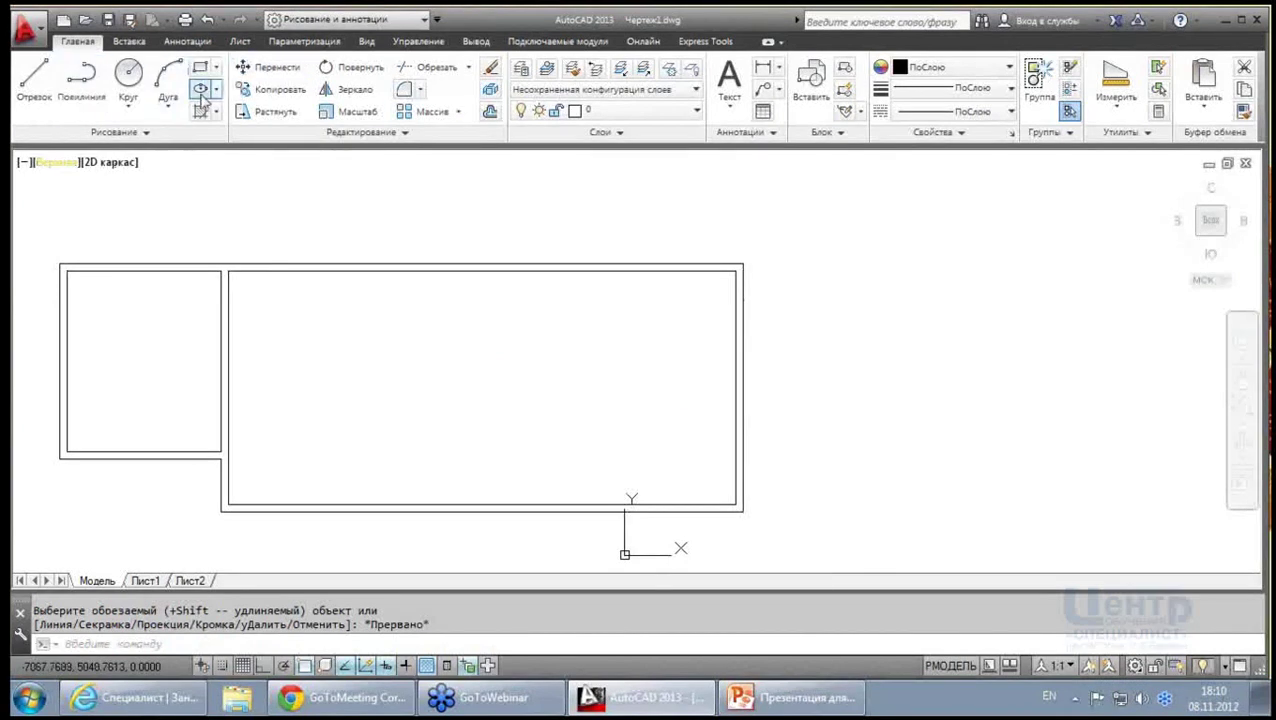
middle_click_drag(309, 179, 479, 179)
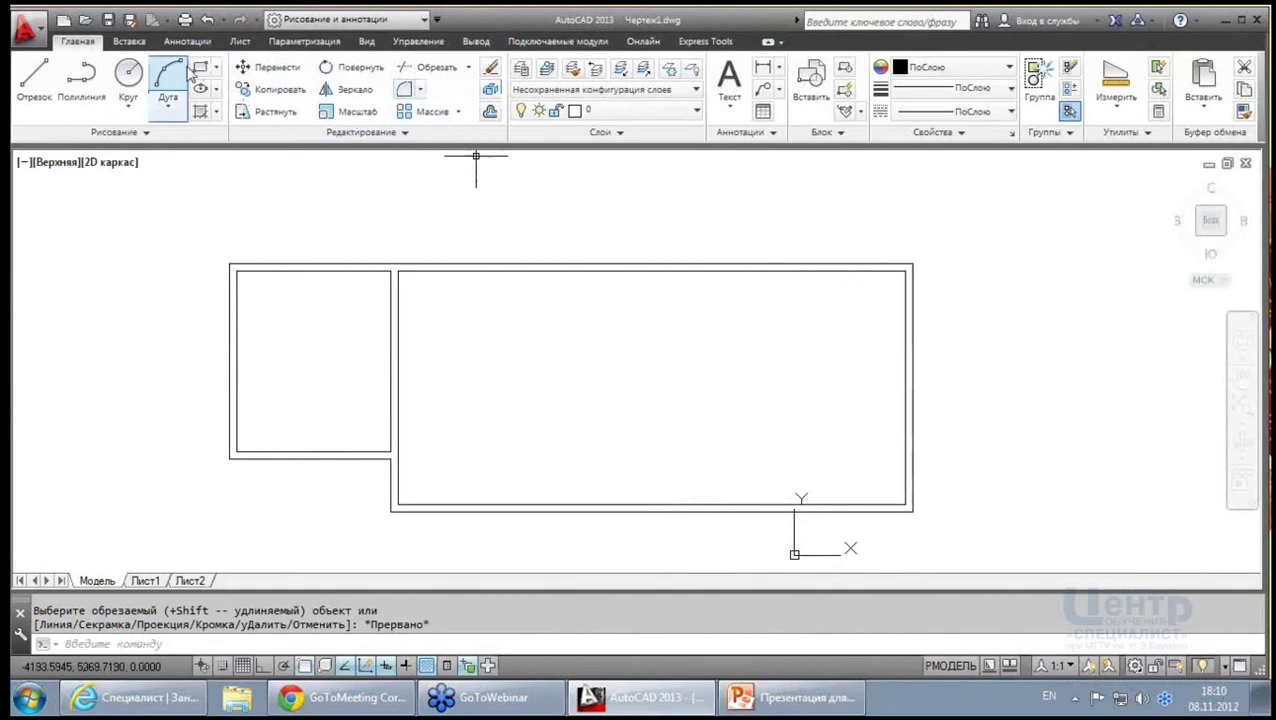
left_click(33, 78)
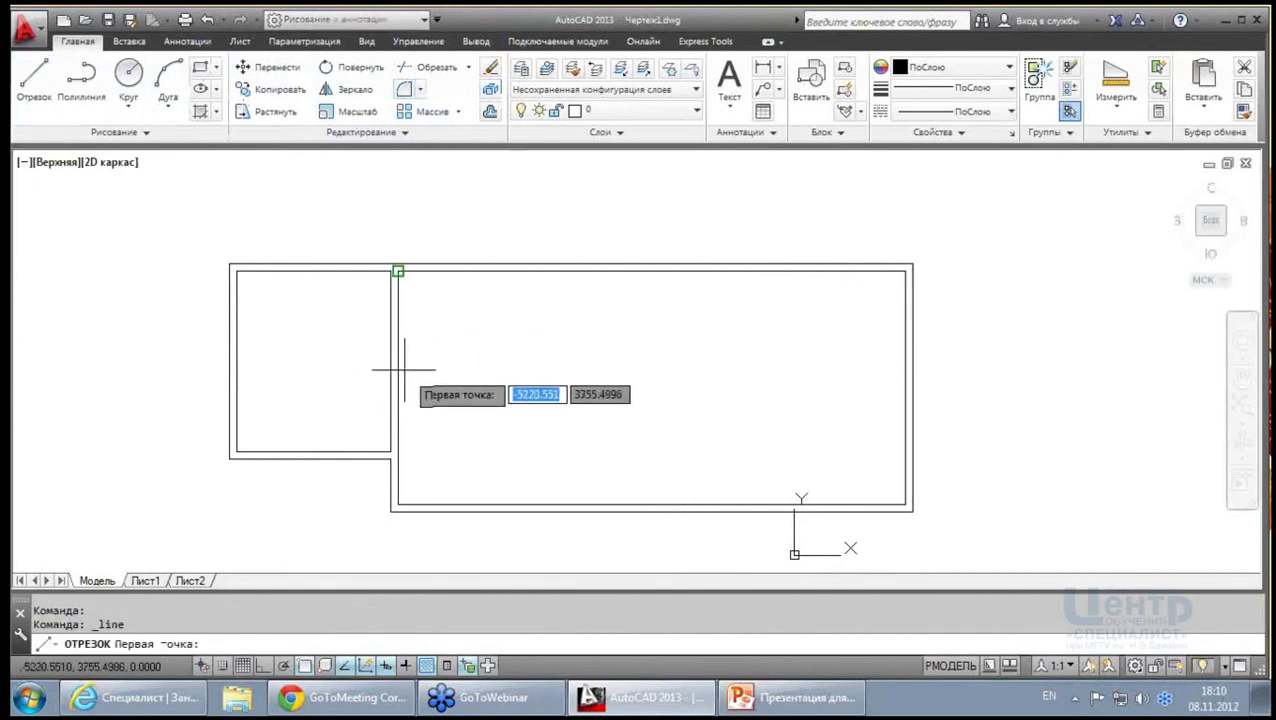
Enable every object snap mode with Select All (Выбрать все) in Drafting Settings, then close it
right_click(304, 666)
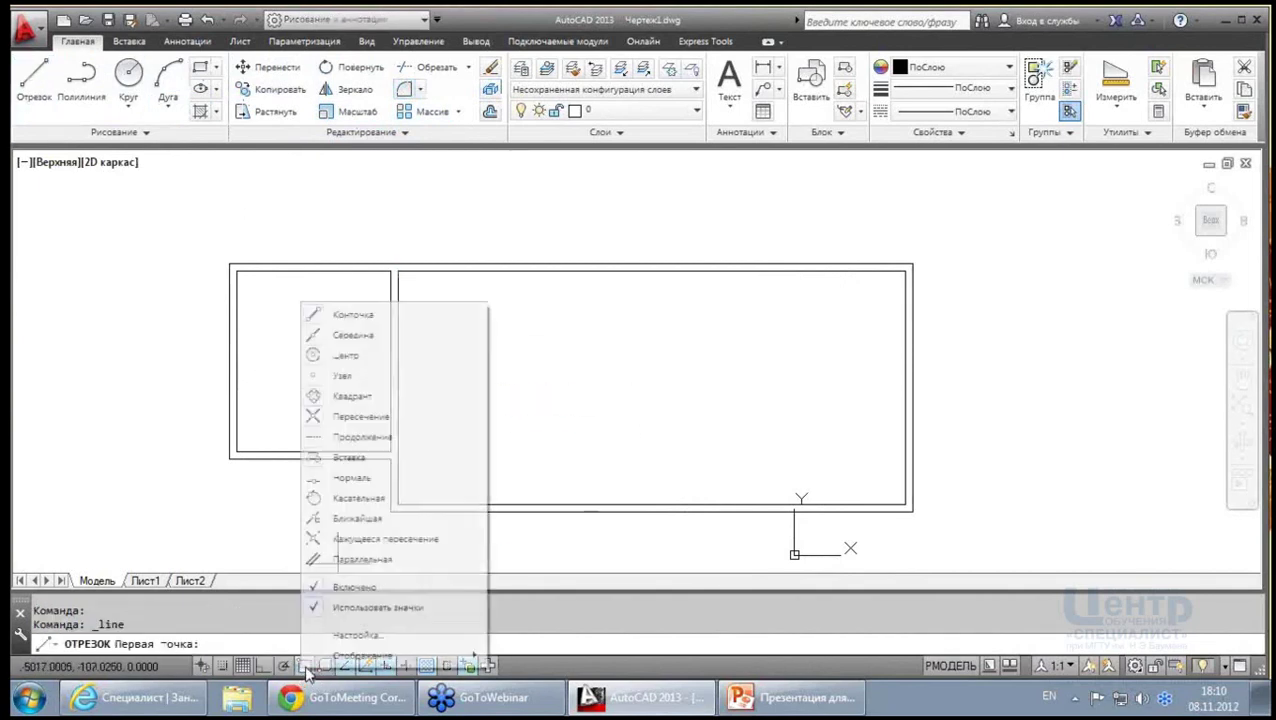
left_click(340, 638)
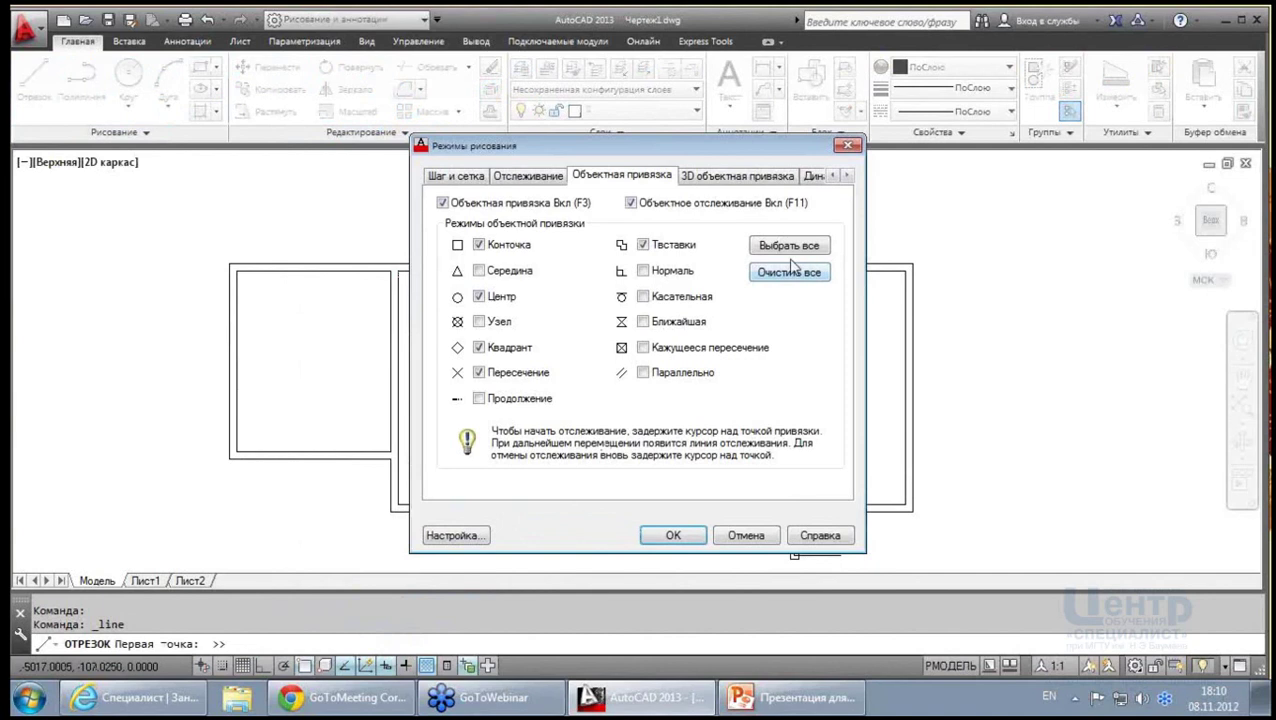
left_click(479, 322)
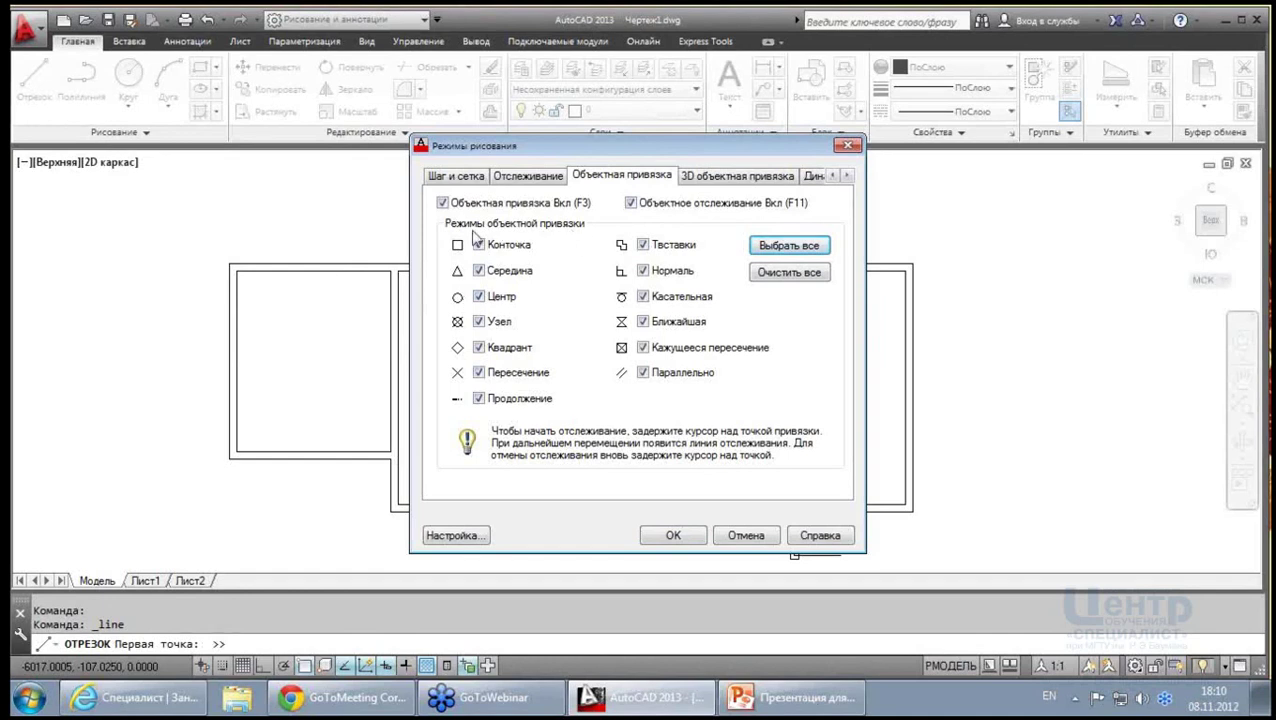
left_click(846, 149)
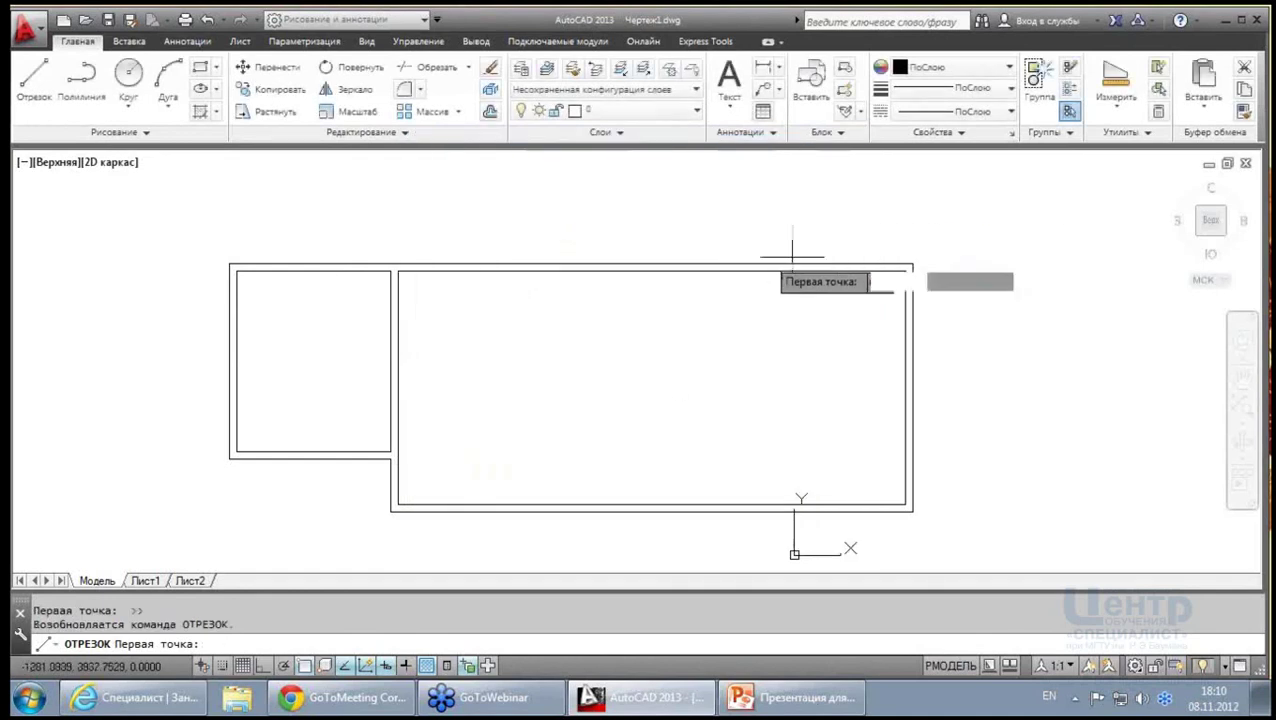
Draw a horizontal line with Ortho on, from inside the small room into the large room
left_click(377, 400)
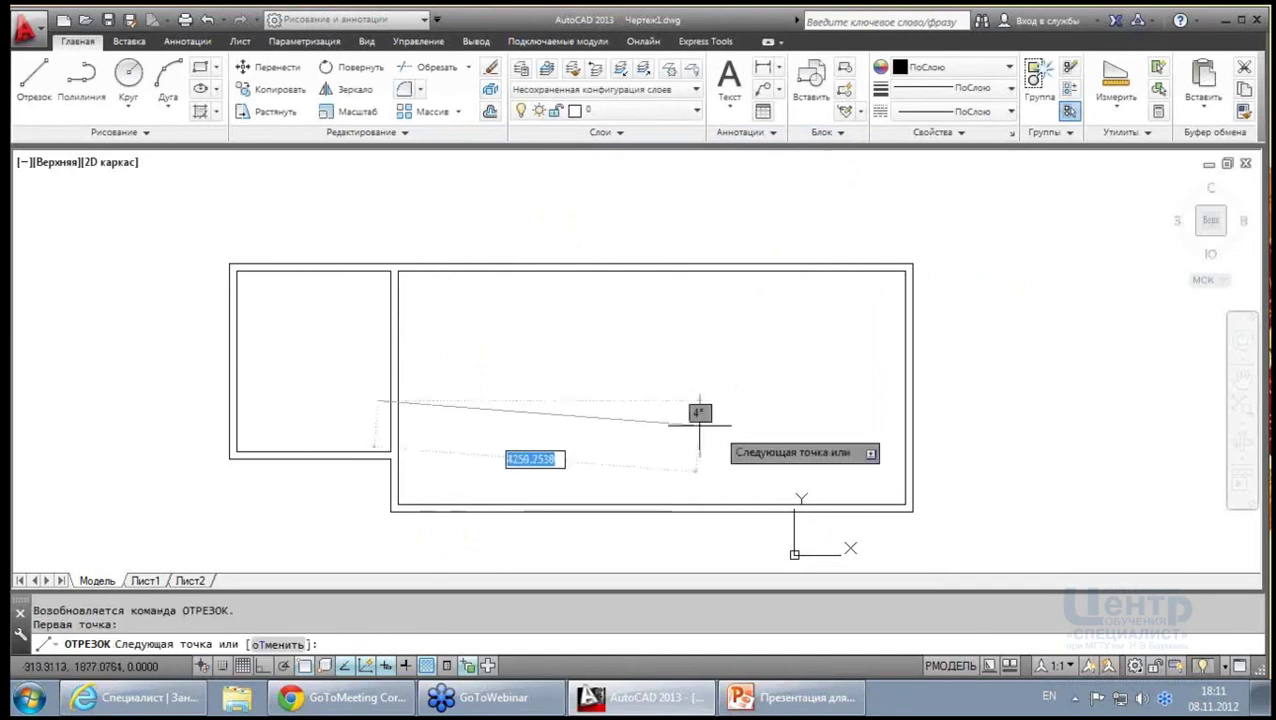
left_click(263, 667)
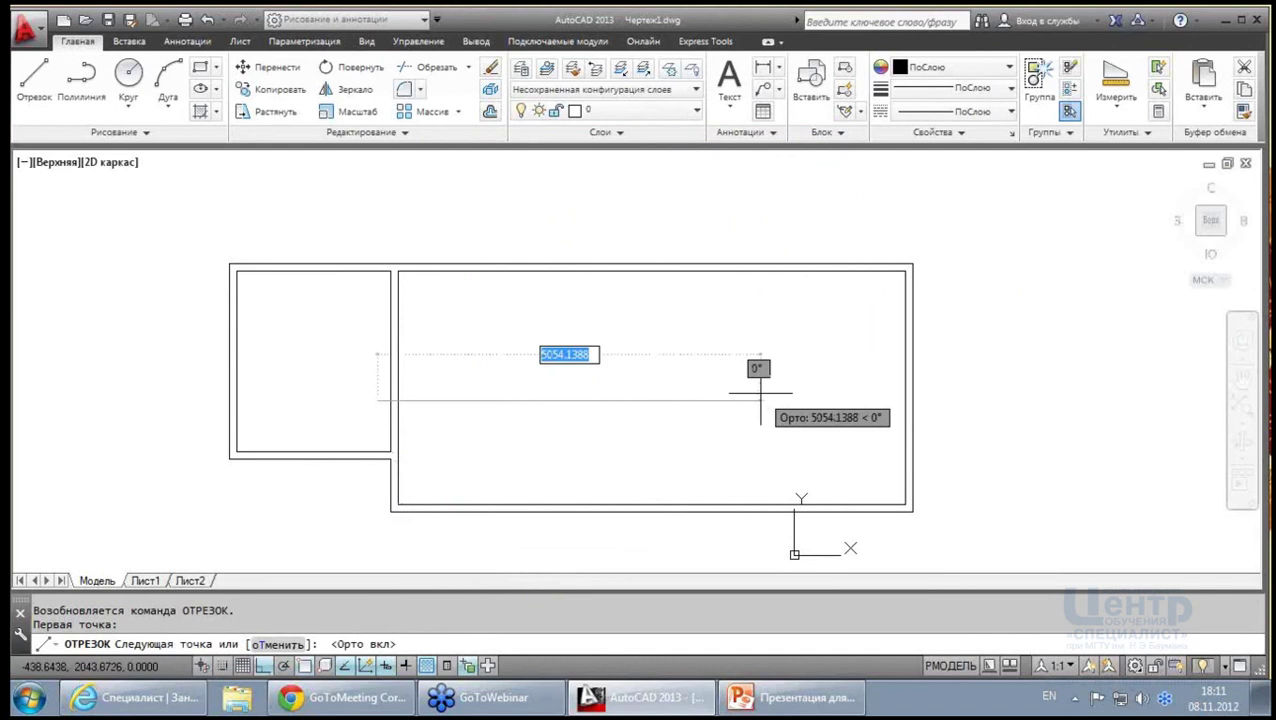
left_click(760, 393)
key("Escape")
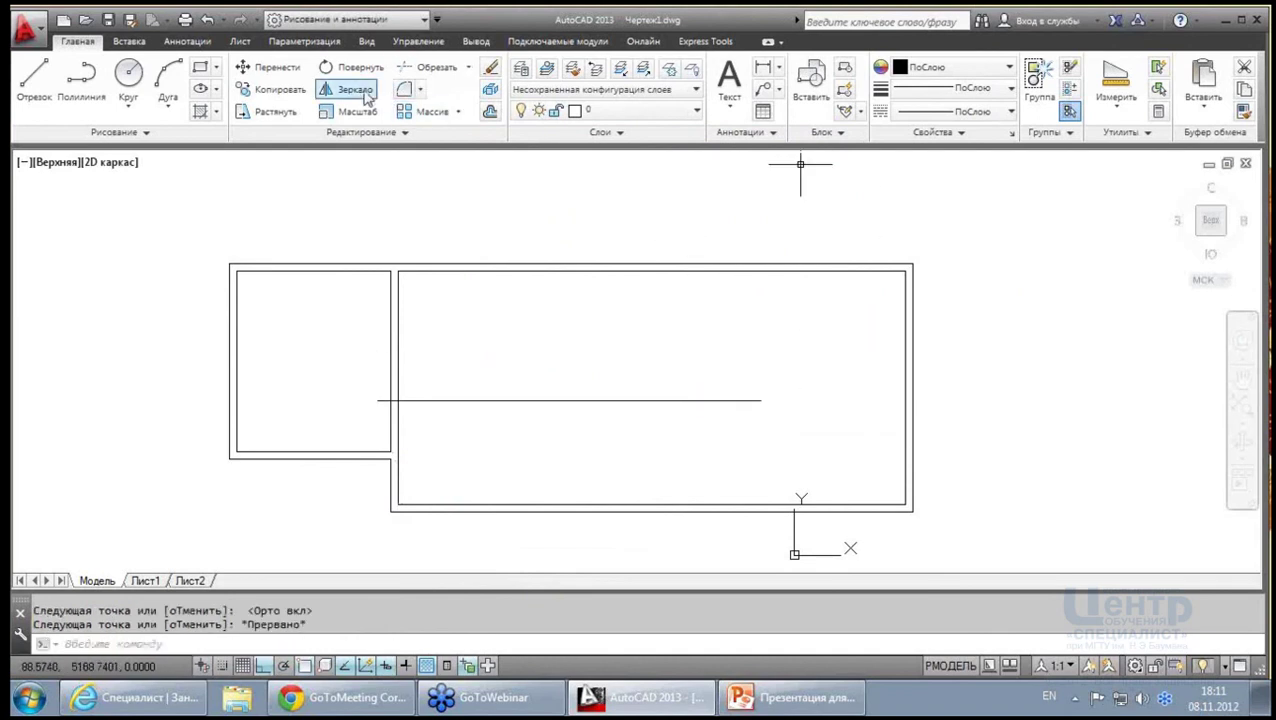
Offset the new horizontal line 100 upward to form the partition's second line
left_click(490, 113)
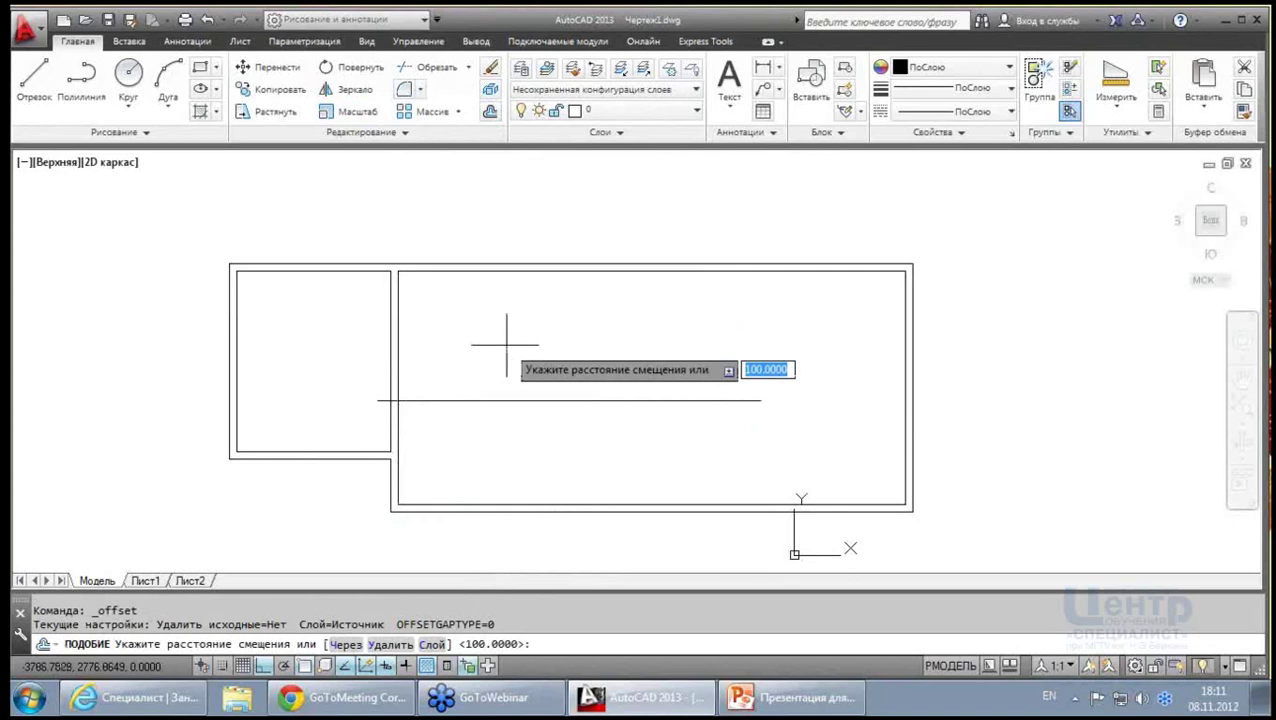
key("Return")
left_click(472, 400)
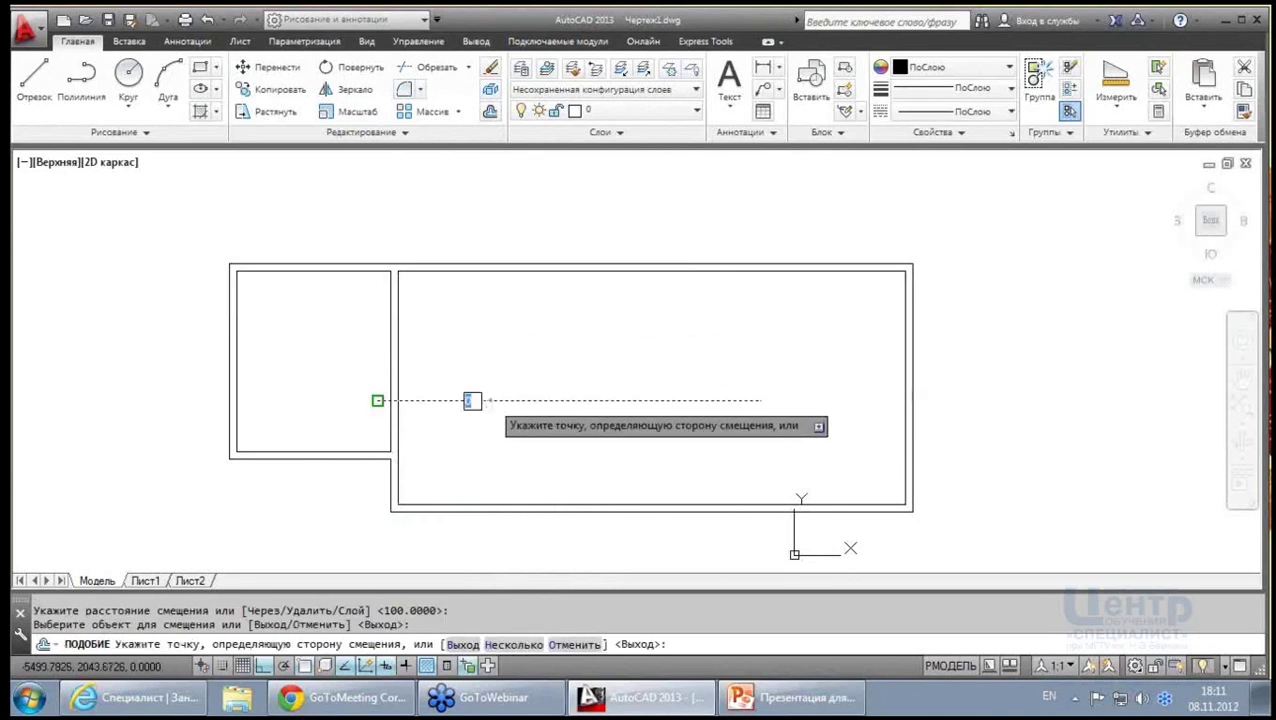
left_click(498, 376)
key("Escape")
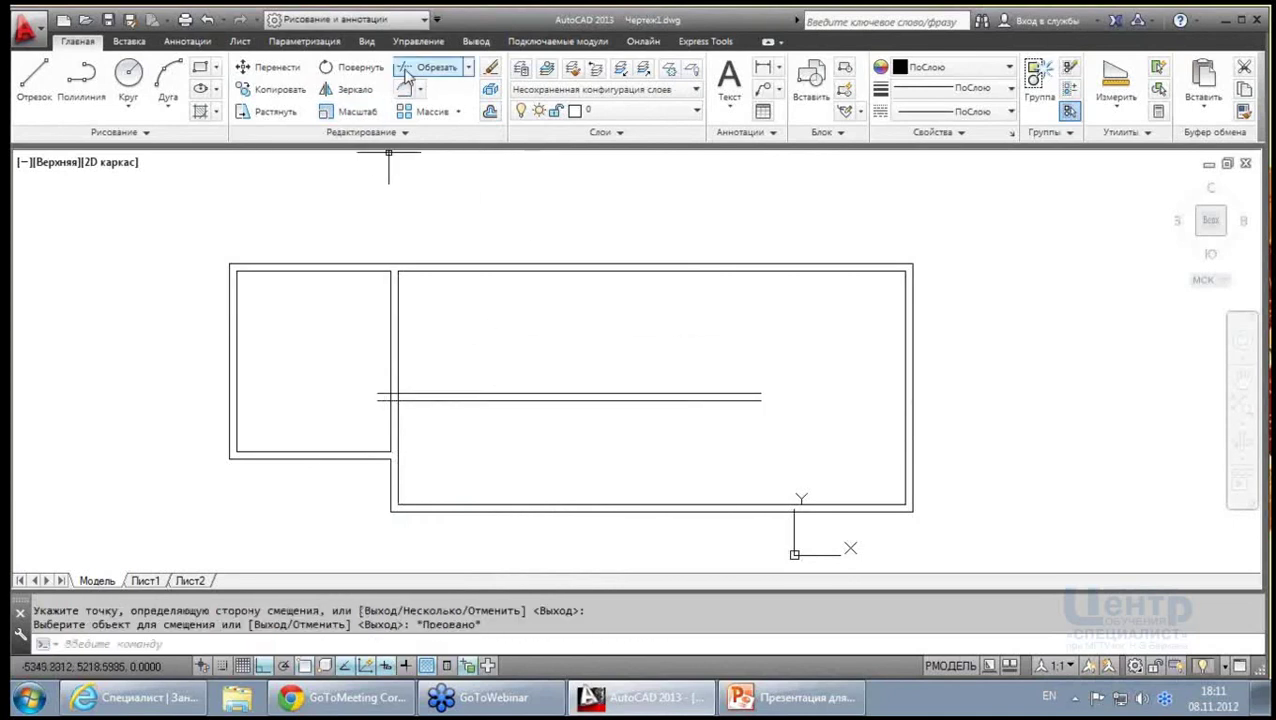
Trim both partition line ends back to the inner wall line
left_click(405, 75)
left_click(586, 455)
left_click(300, 246)
key("Return")
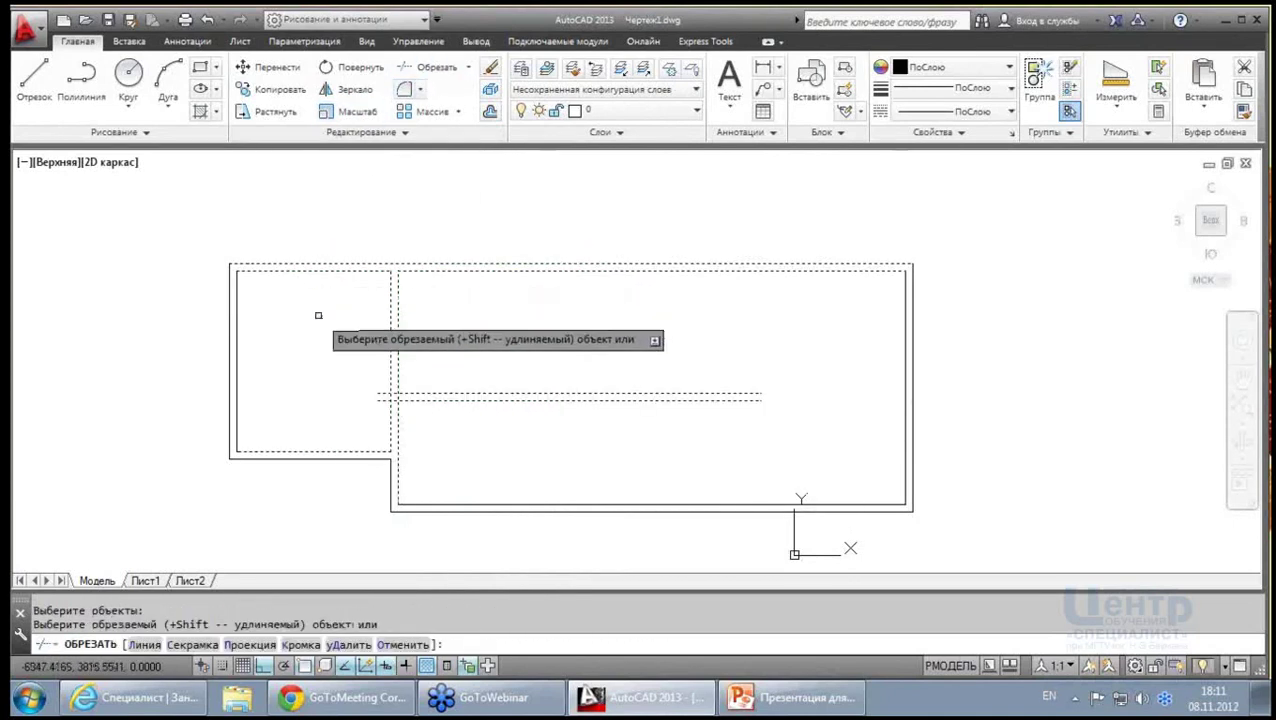
scroll(318, 315, "up", 2)
scroll(328, 336, "up", 2)
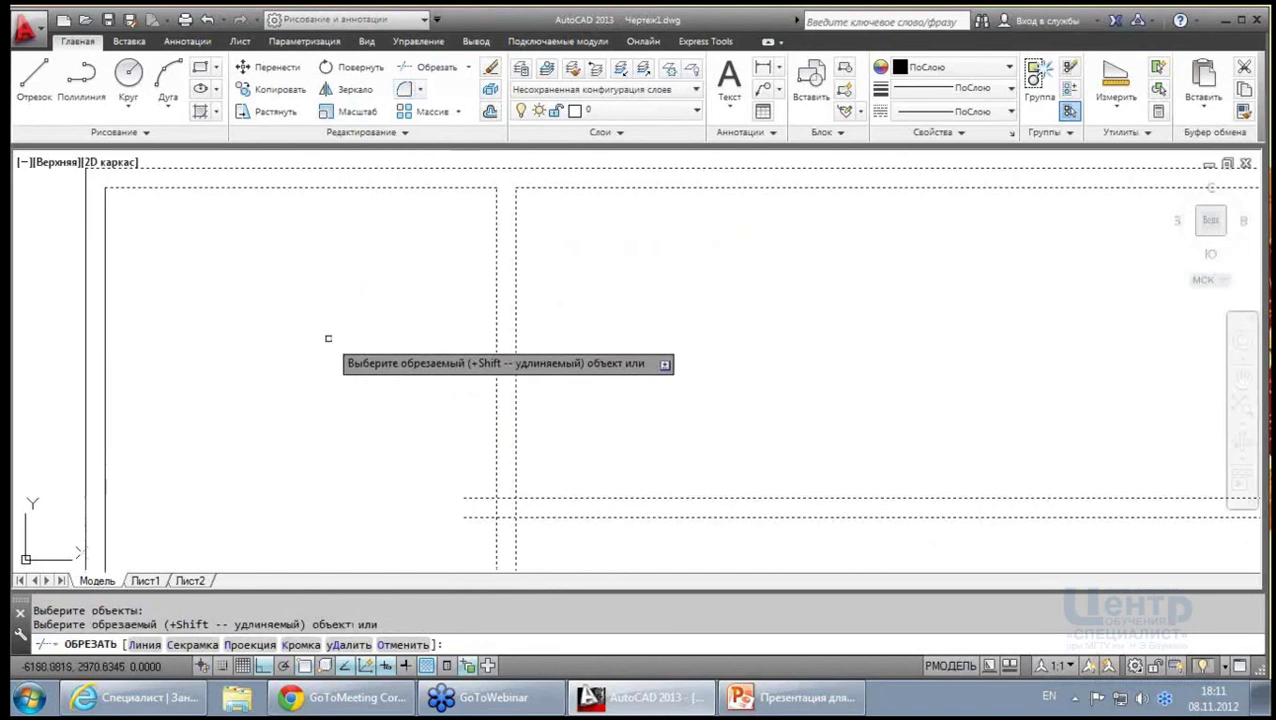
left_click(474, 497)
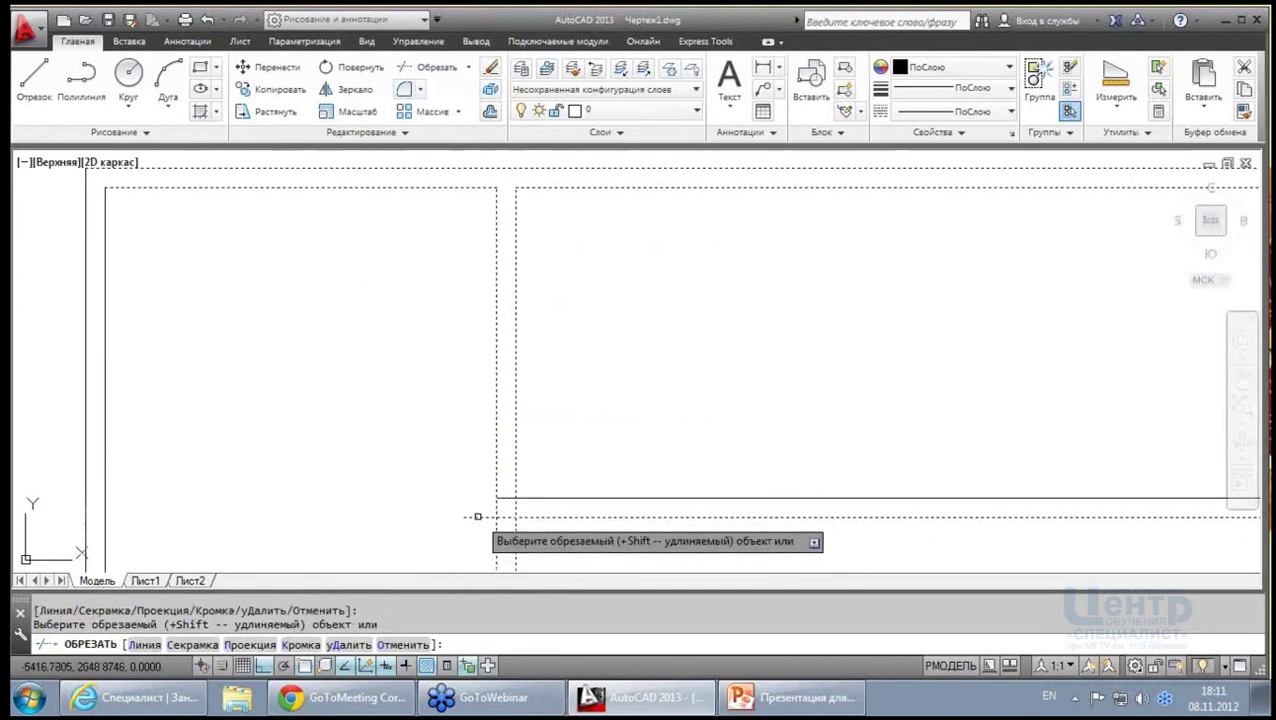
left_click(477, 516)
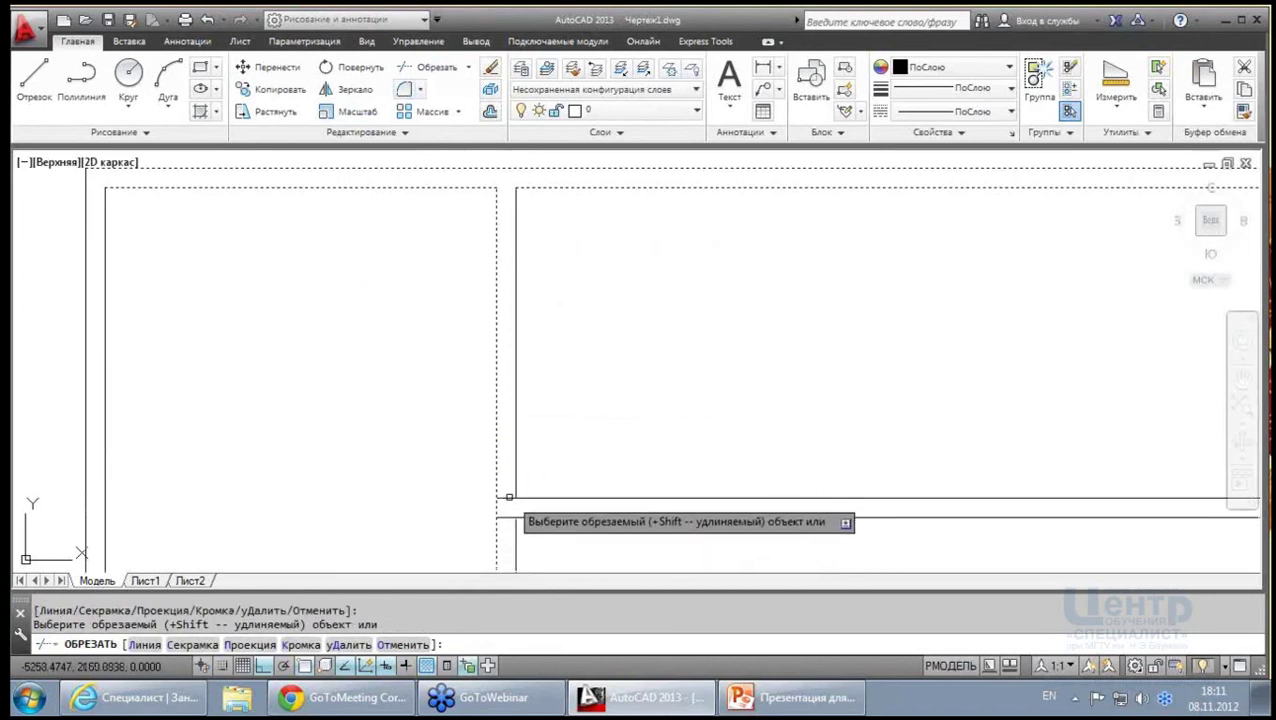
scroll(503, 515, "down", 4)
key("Escape")
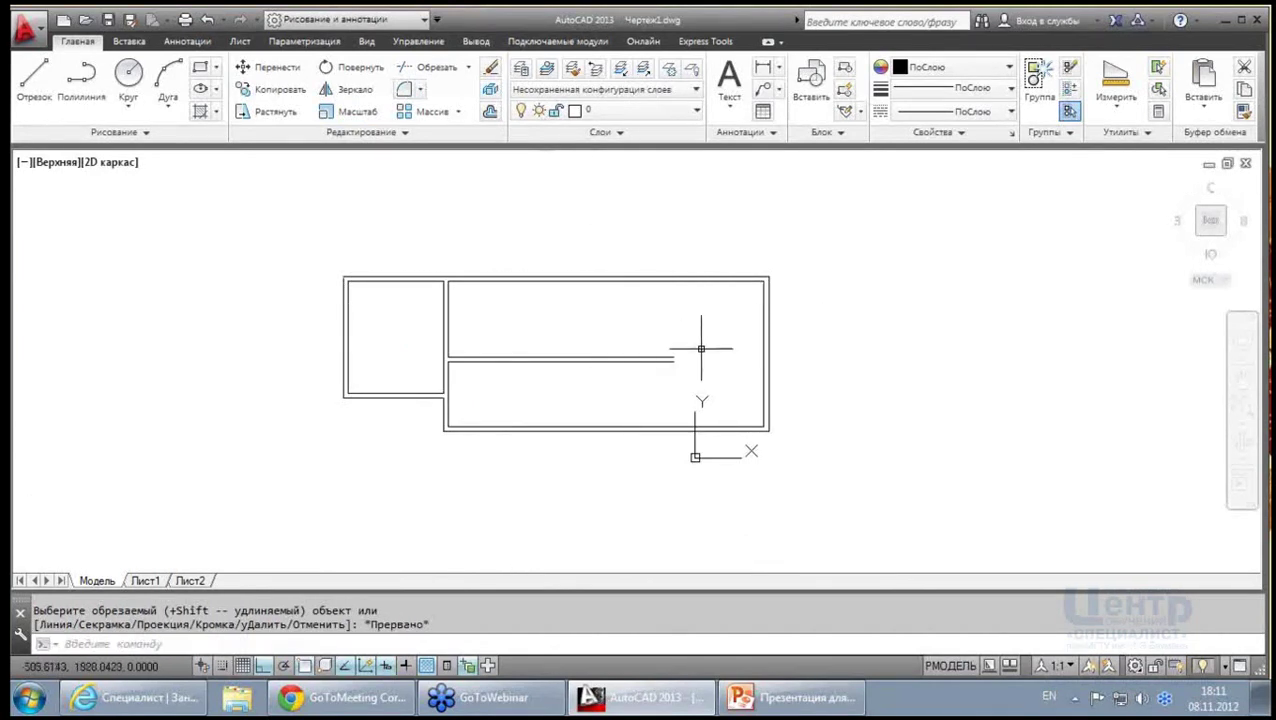
middle_click_drag(701, 349, 639, 379)
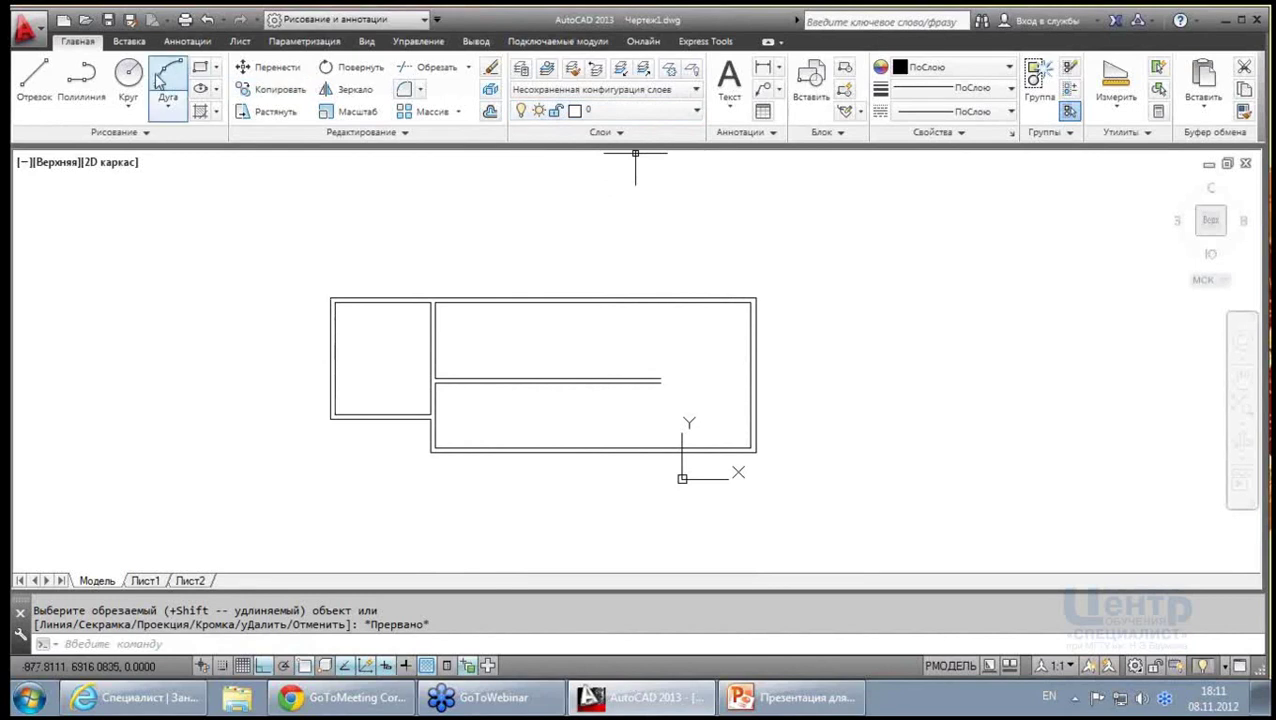
Draw the new vertical partition line down from the top wall
left_click(34, 75)
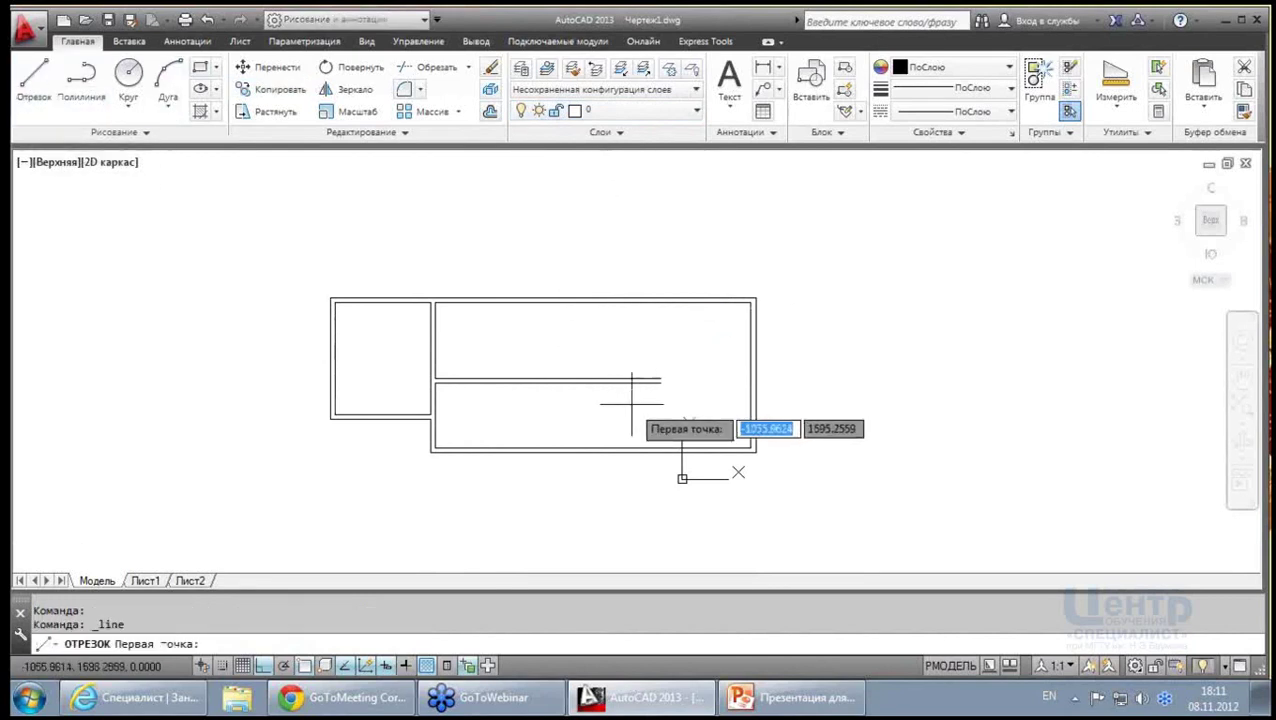
left_click(632, 405)
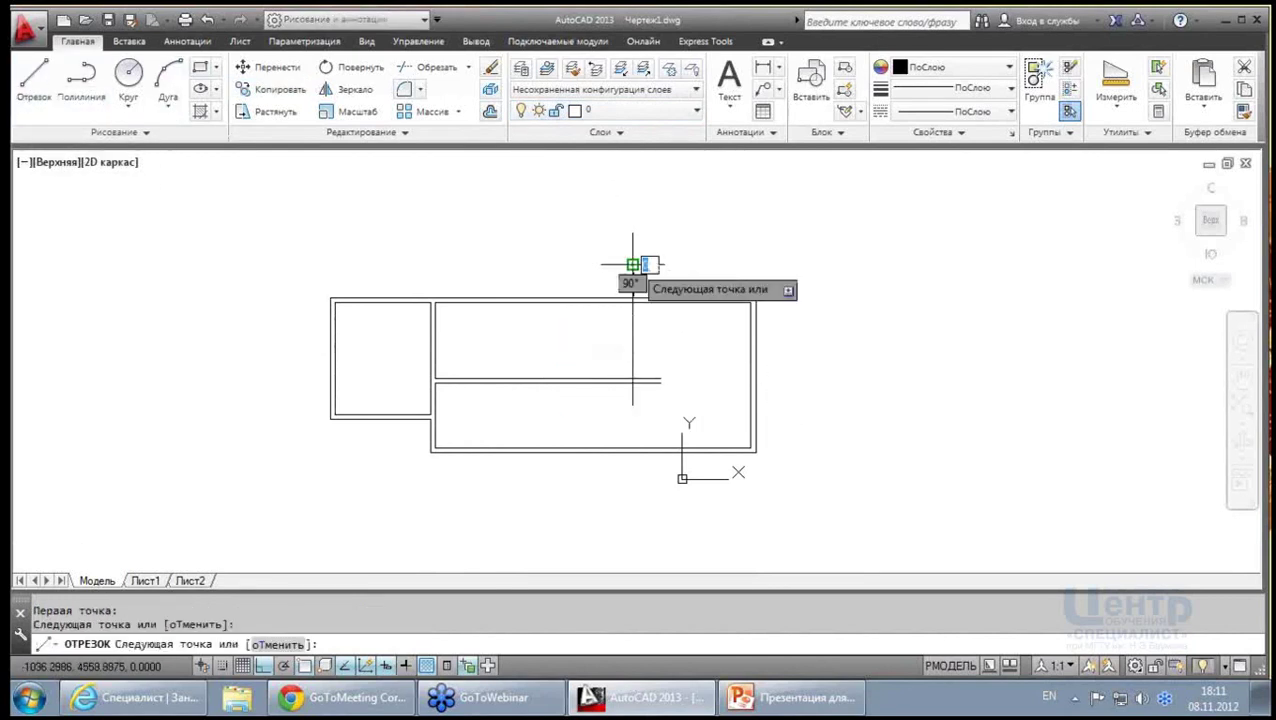
key("Escape")
key("Return")
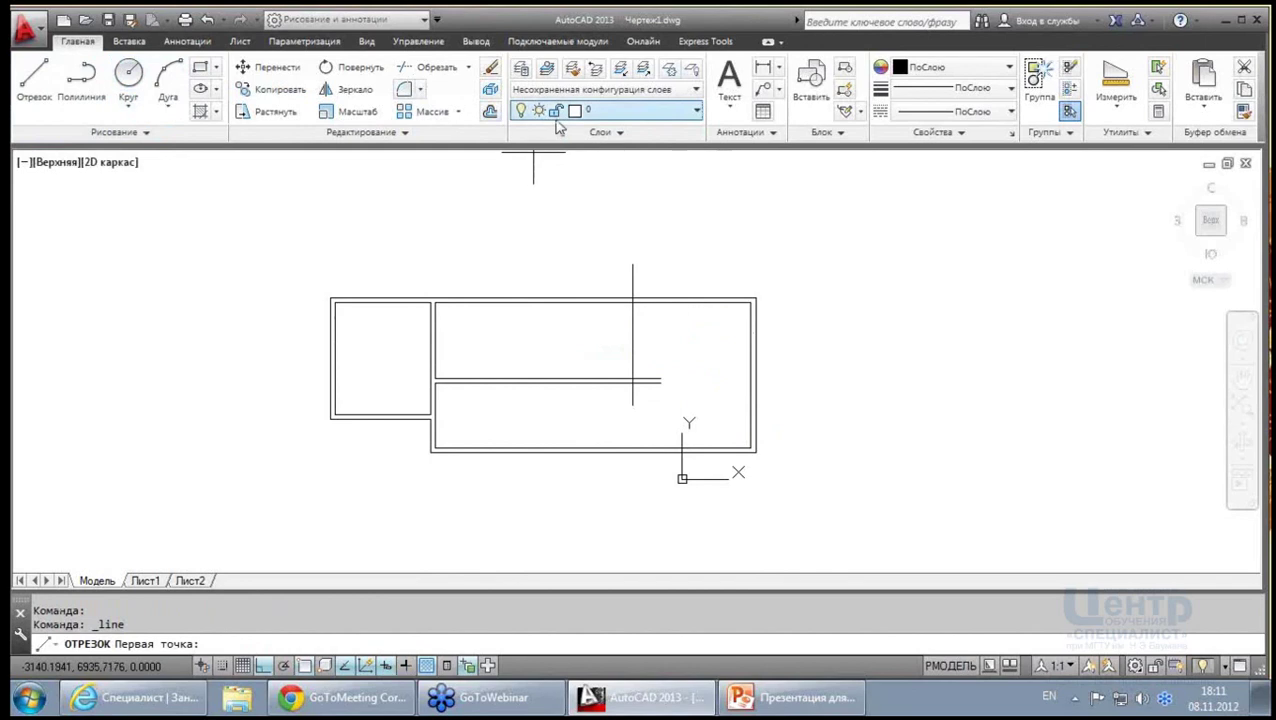
key("Escape")
Offset the vertical partition line 100 to the left
left_click(490, 111)
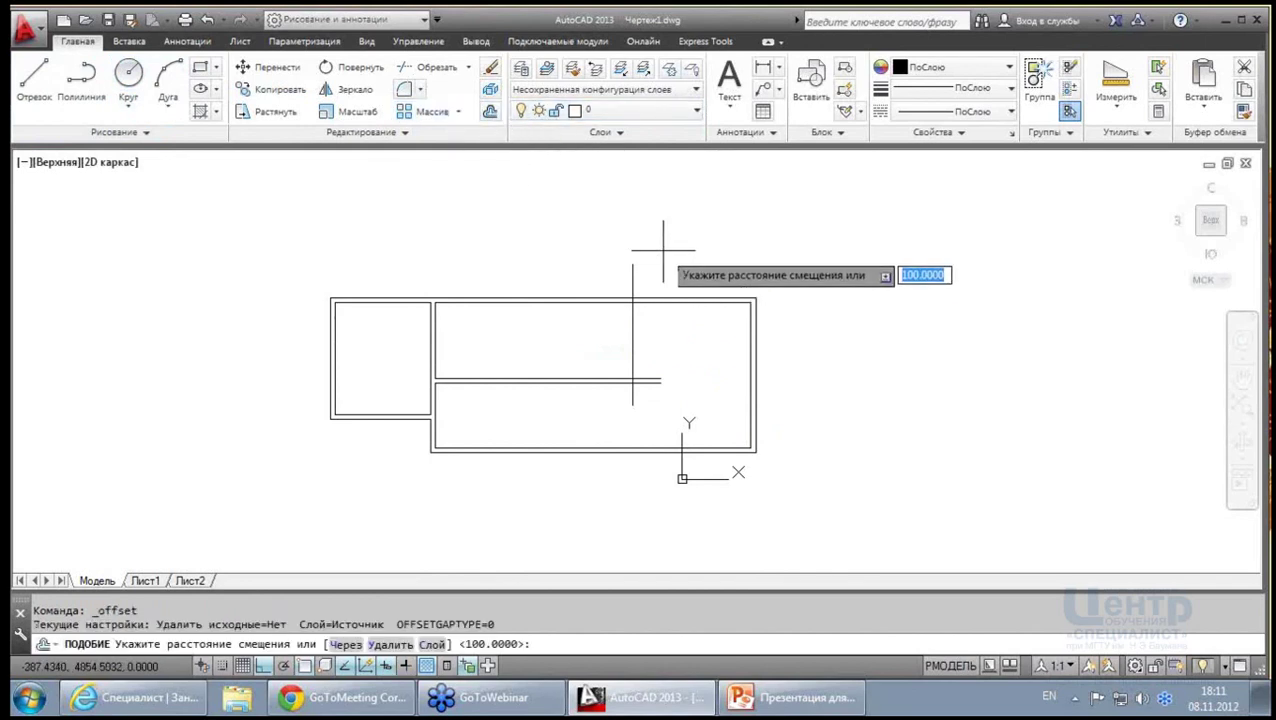
key("Return")
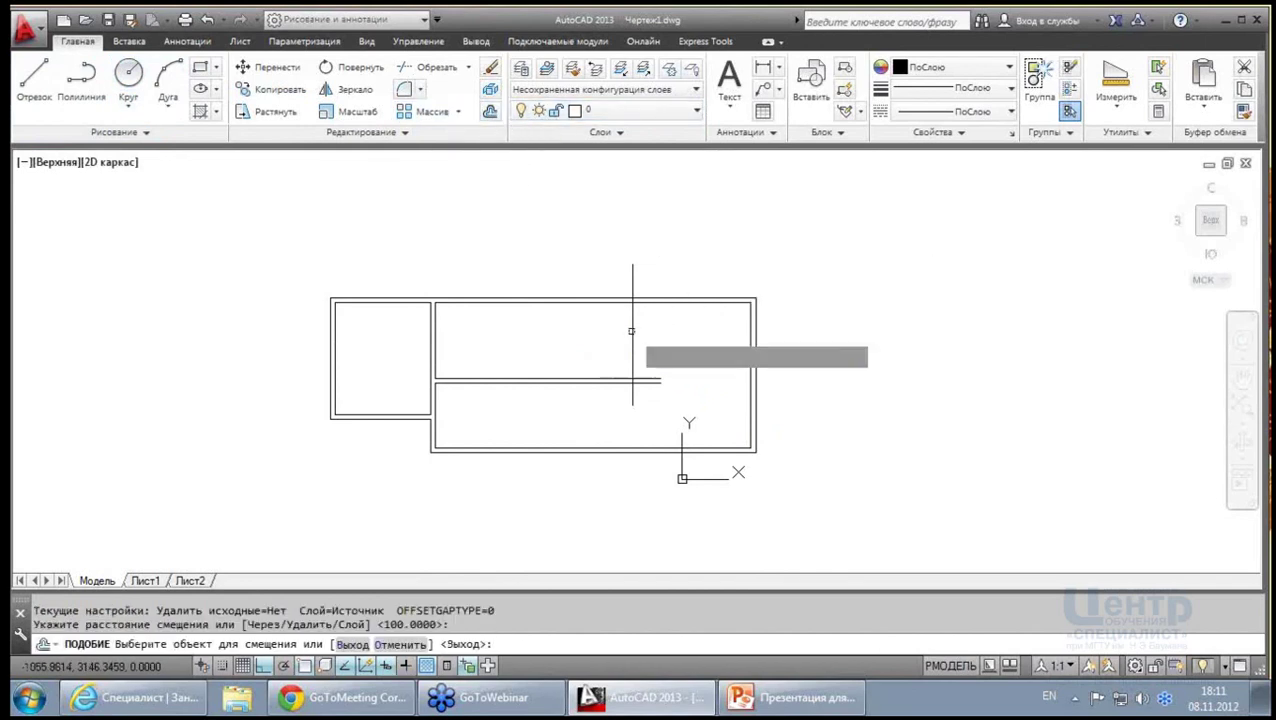
left_click(633, 330)
left_click(612, 330)
key("Escape")
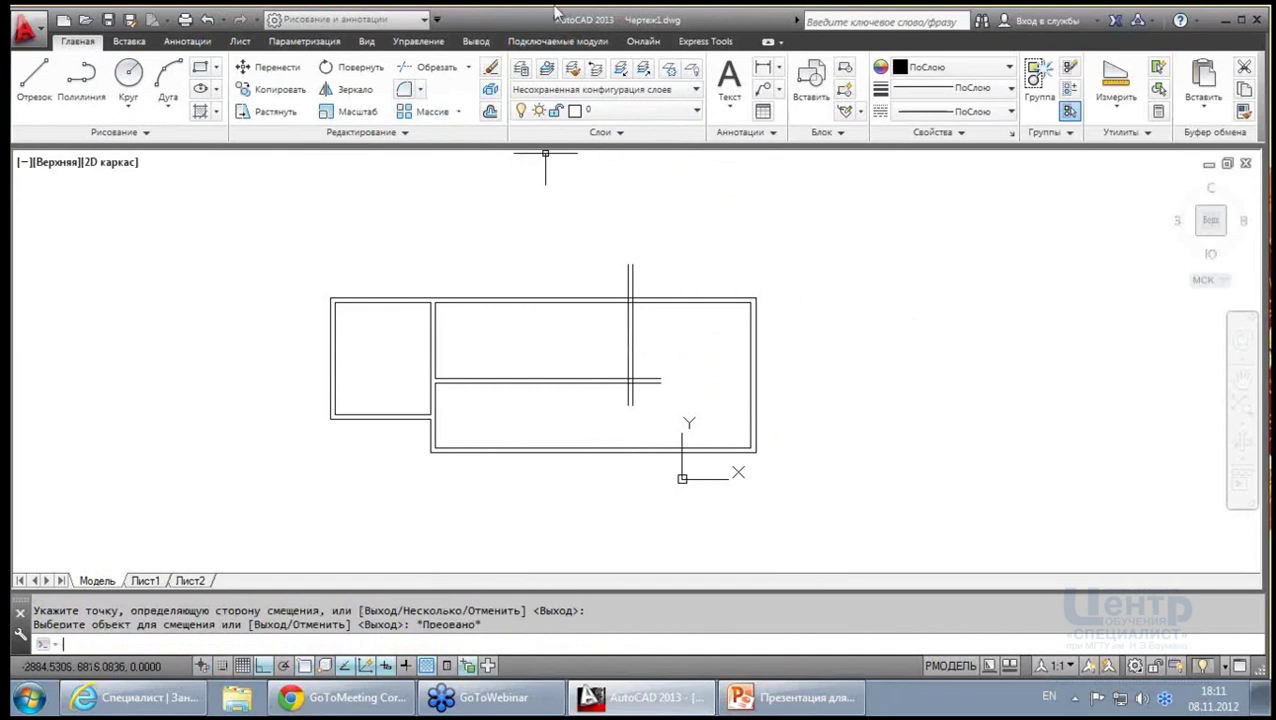
Trim the vertical partition lines where they stick out above the top wall
left_click(415, 76)
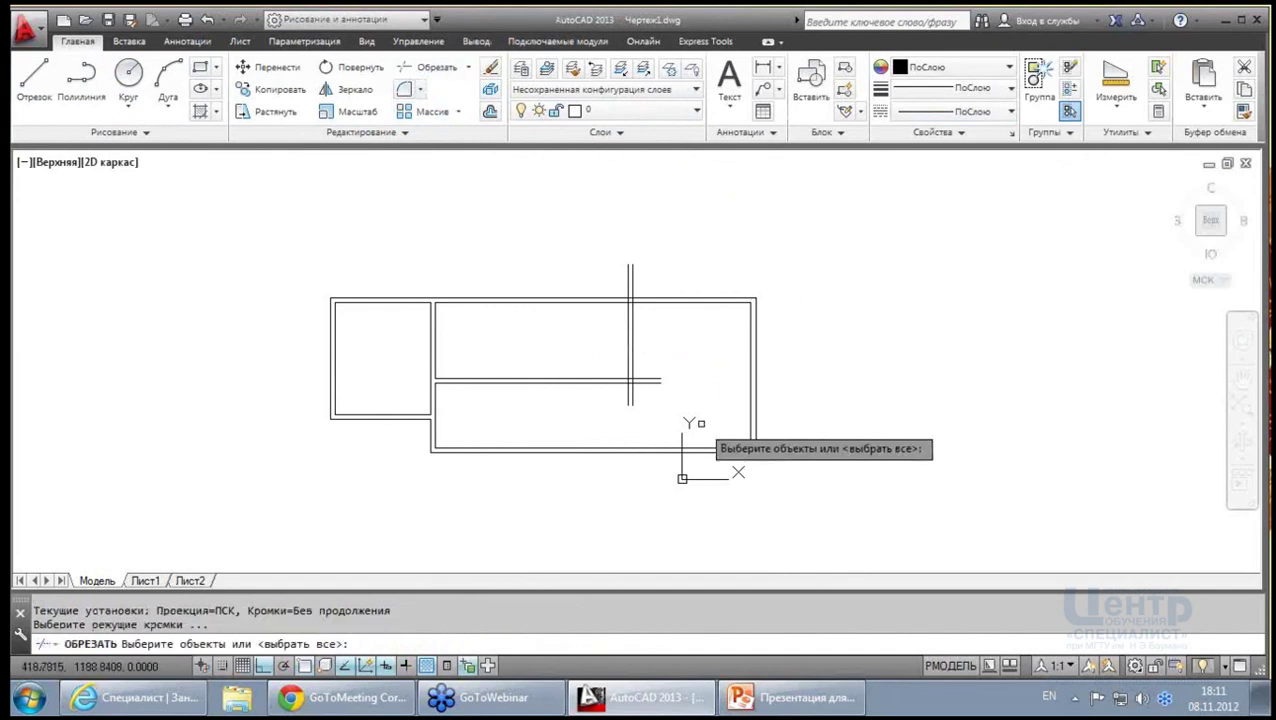
left_click(697, 424)
left_click(548, 251)
key("Return")
scroll(624, 279, "up", 3)
left_click(533, 245)
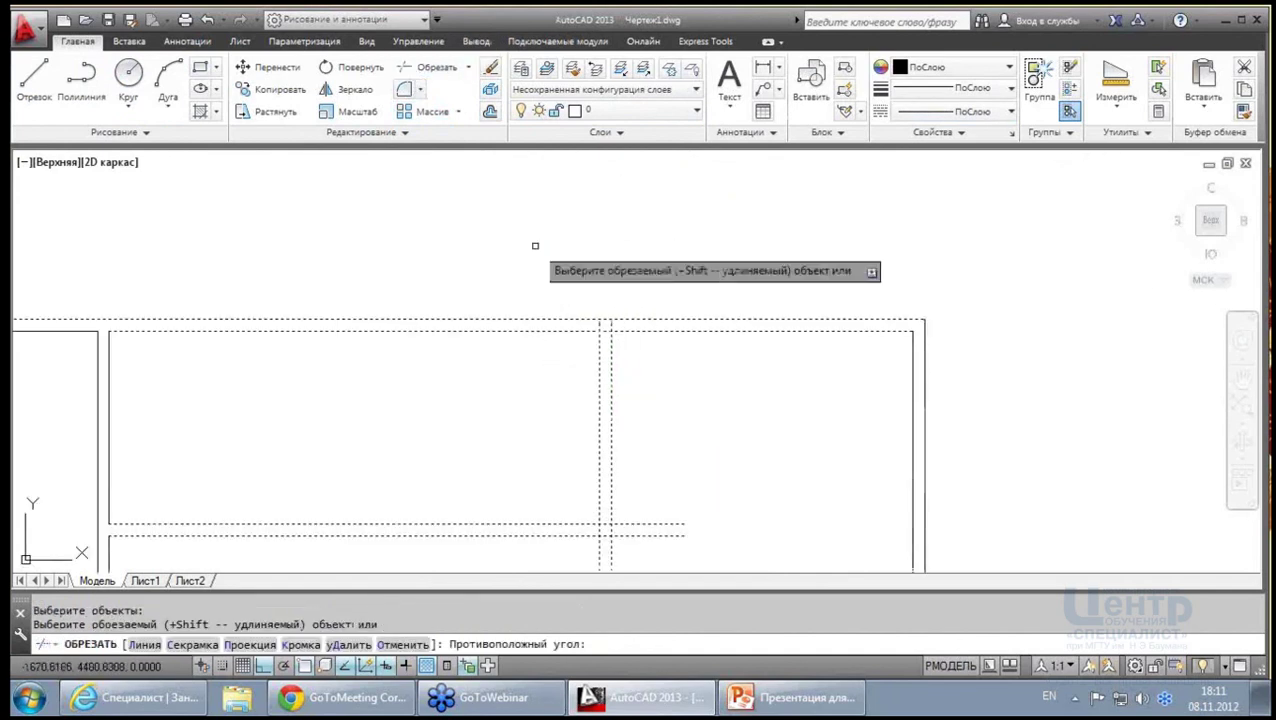
scroll(600, 300, "up", 3)
left_click(620, 318)
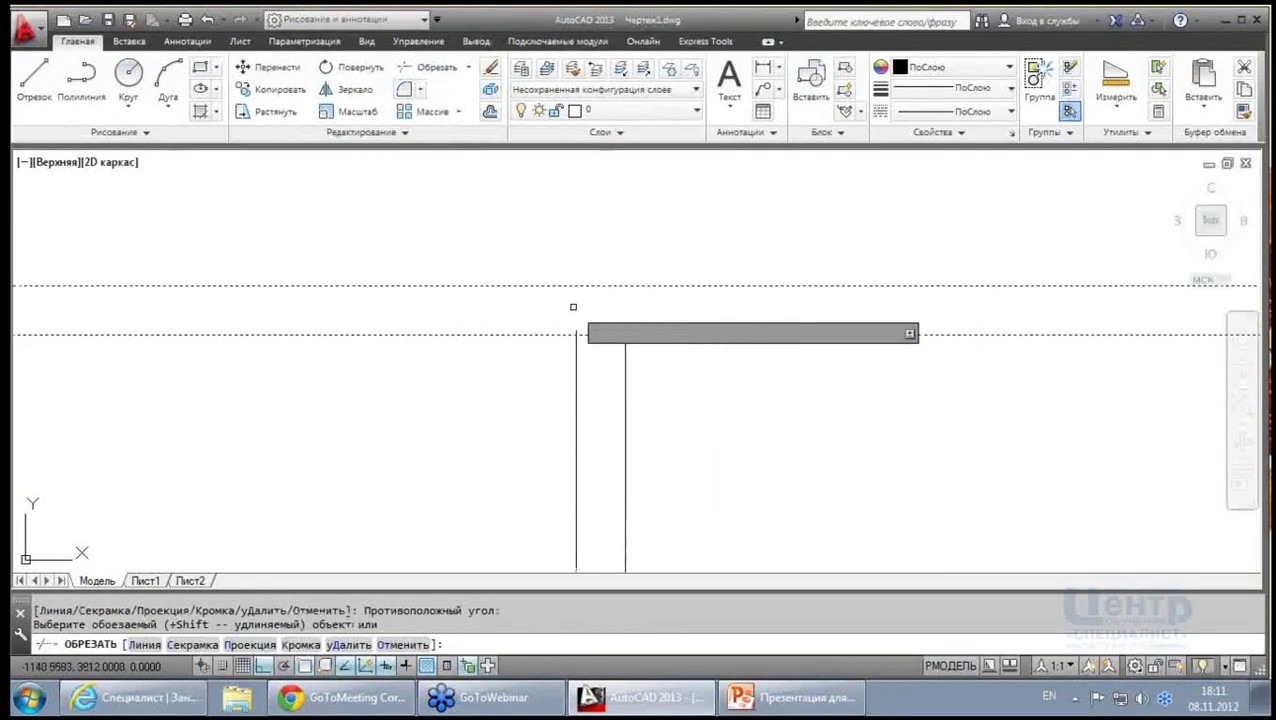
Trim the vertical lines below the horizontal partition and clean up the junction stub
scroll(611, 218, "down", 5)
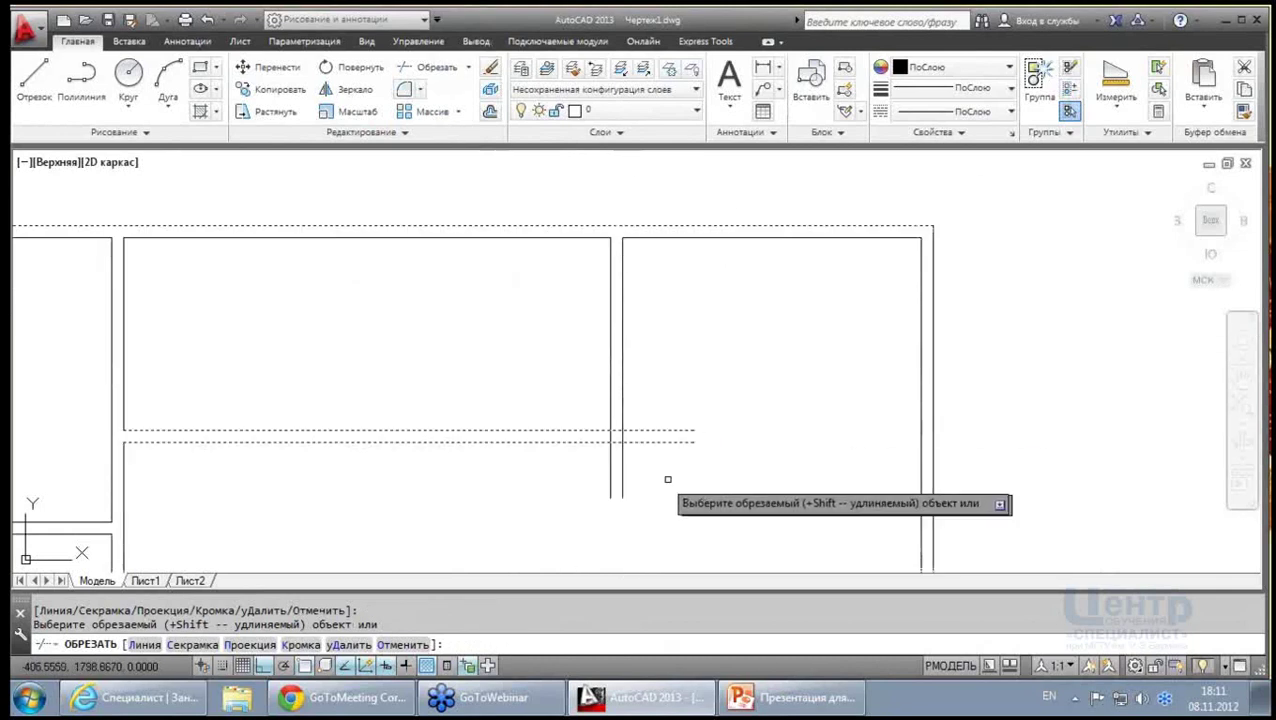
left_click(625, 460)
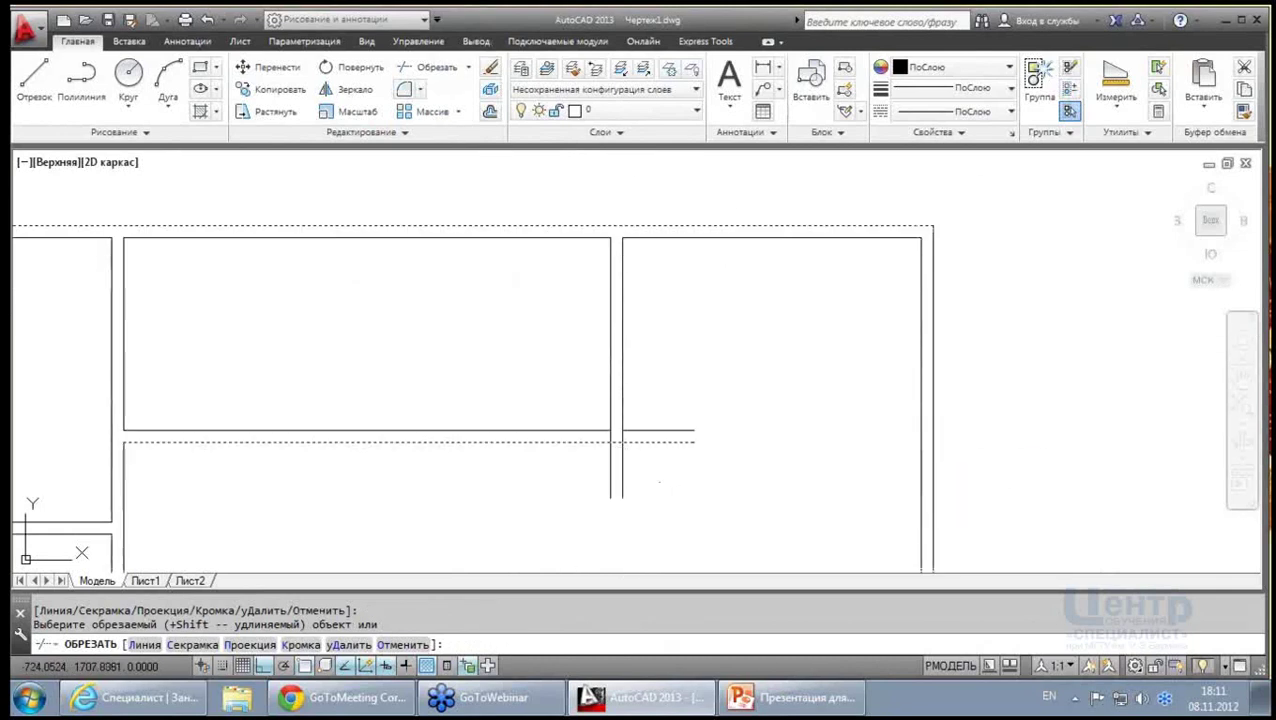
left_click(573, 455)
left_click(622, 436)
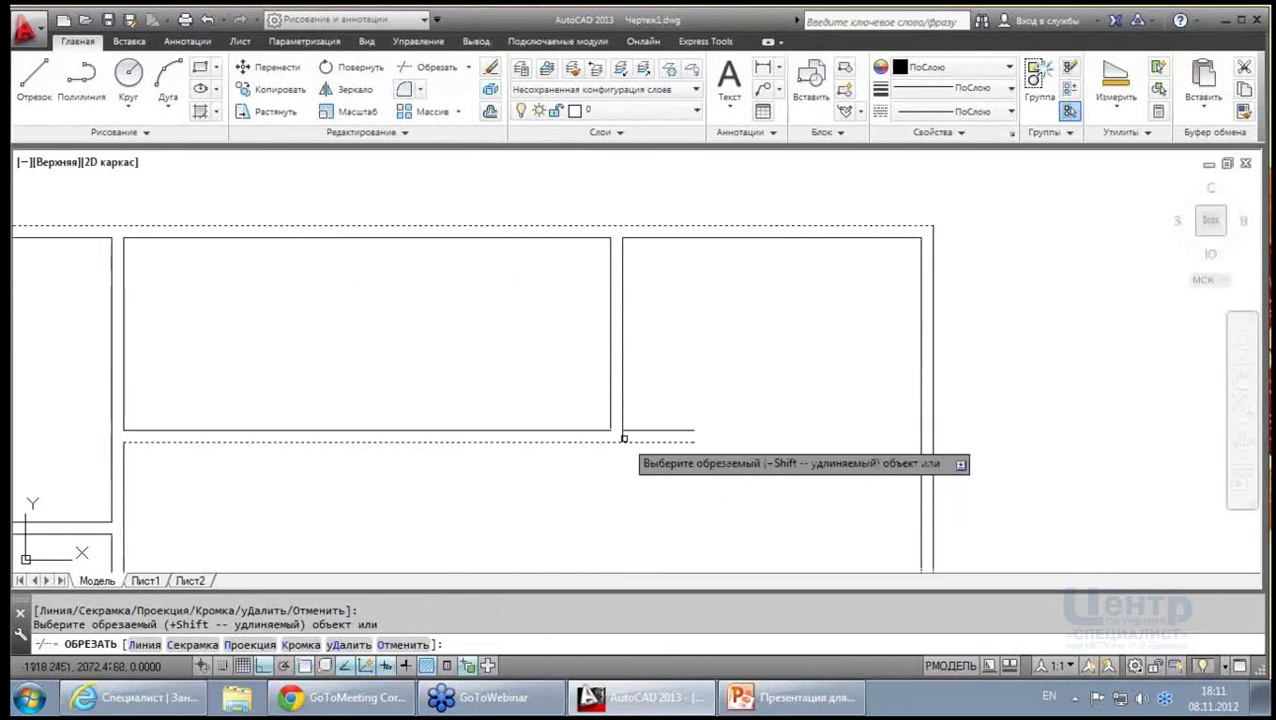
key("Escape")
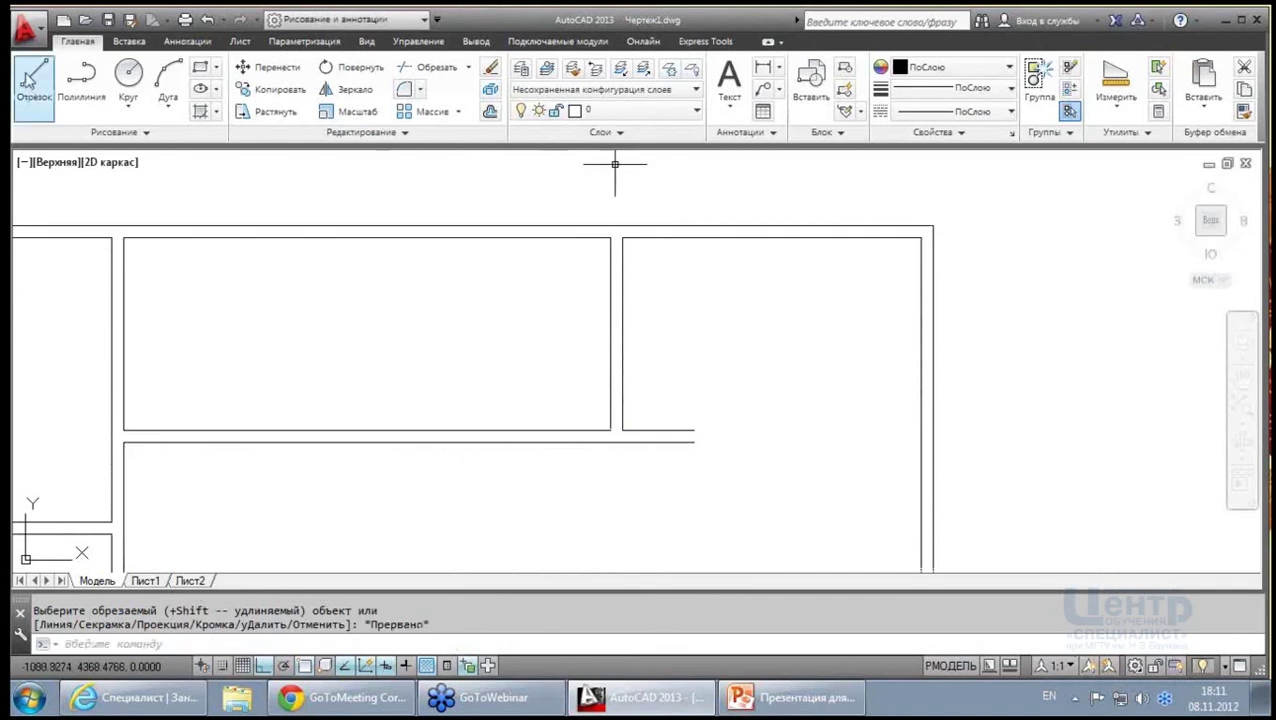
left_click(30, 82)
Cap the horizontal partition's open end with a short line and recenter the plan
left_click(694, 431)
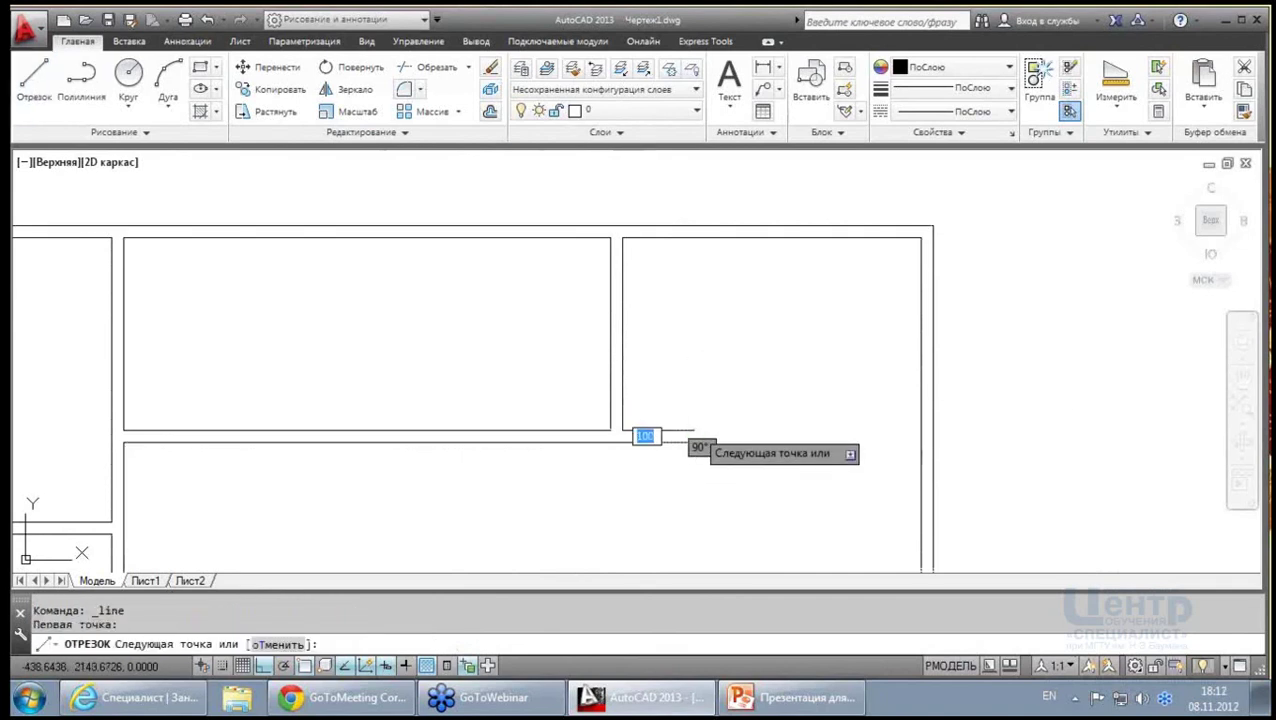
left_click(694, 431)
key("Escape")
scroll(760, 330, "down", 2)
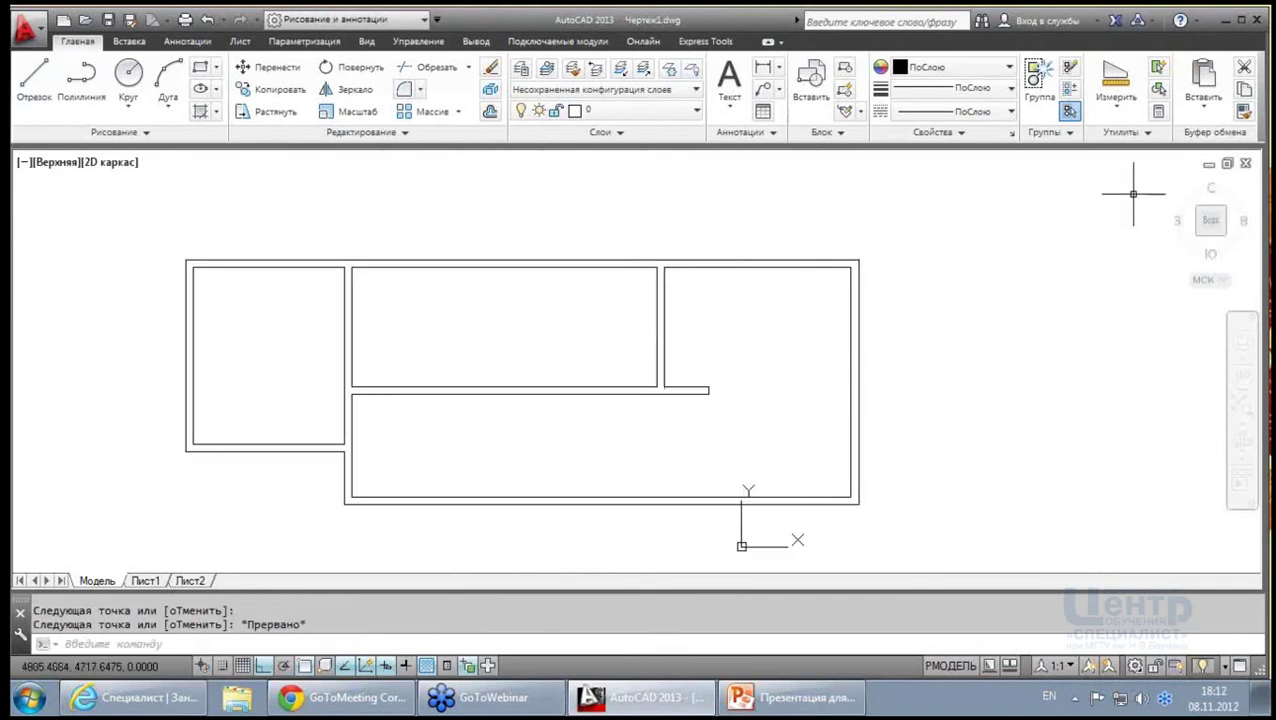
middle_click_drag(1133, 193, 1008, 208)
middle_click_drag(639, 389, 810, 351)
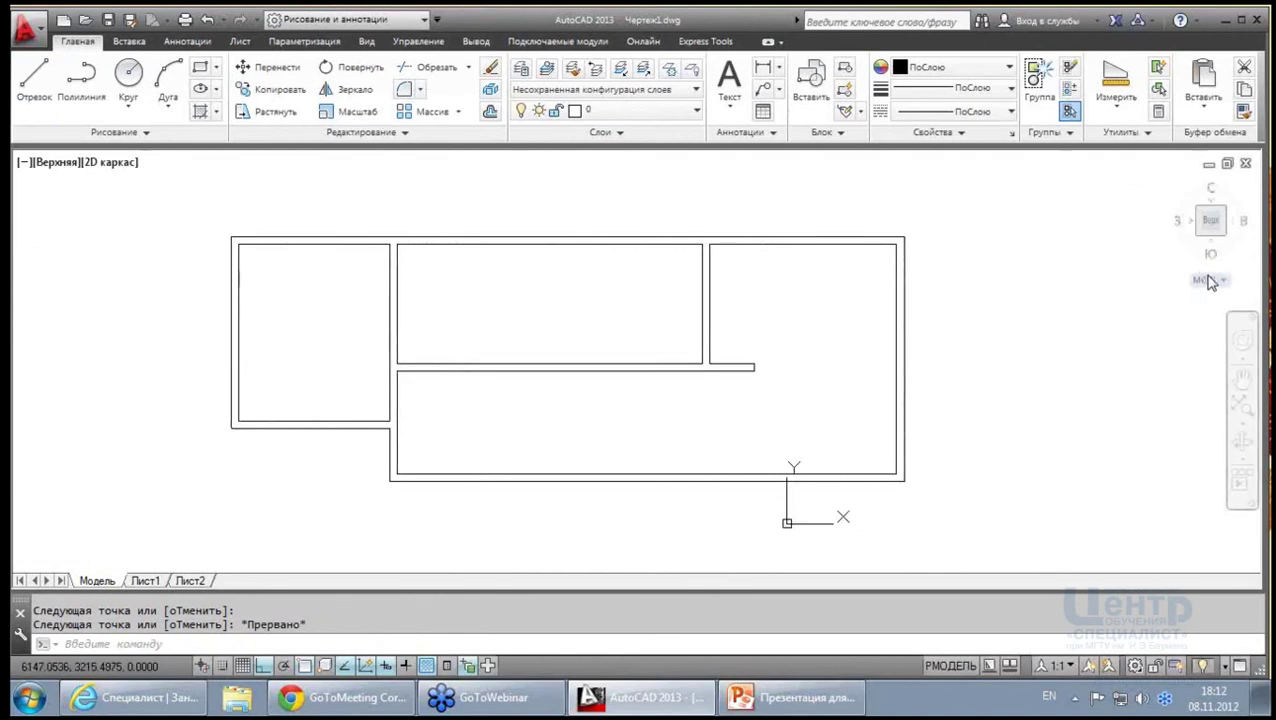
middle_click_drag(870, 247, 790, 283)
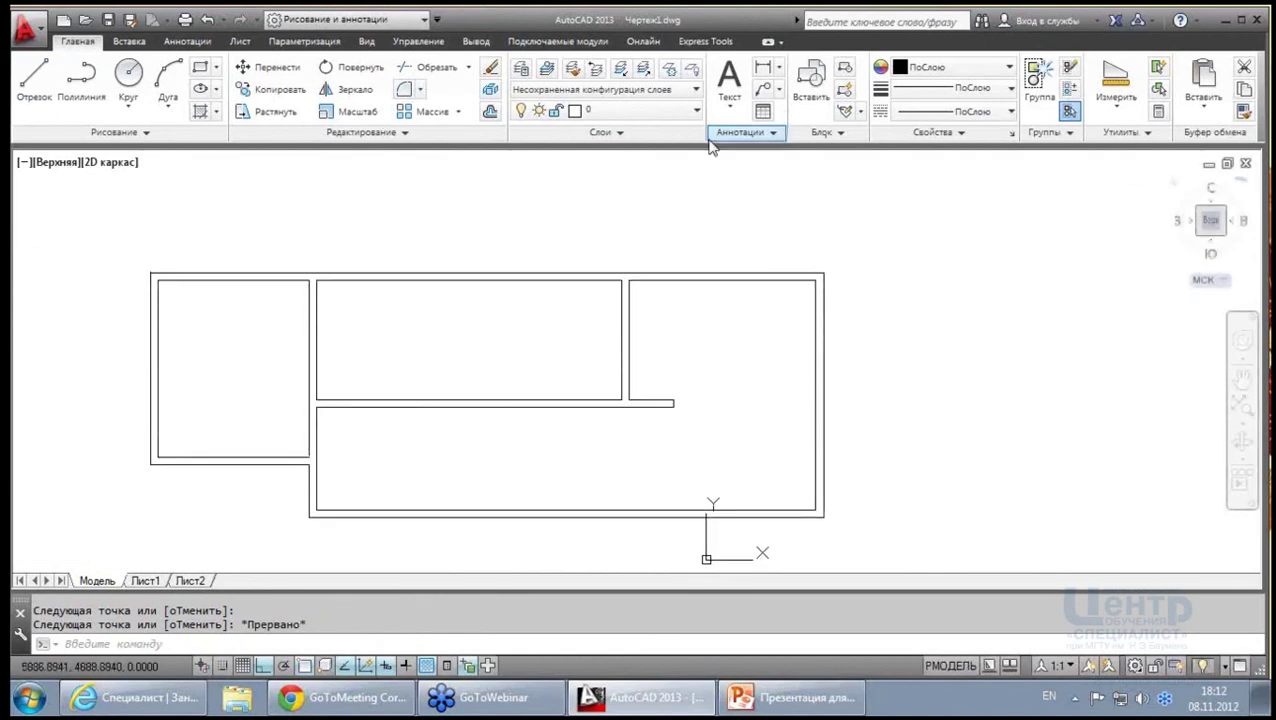
mouse_move(389, 313)
middle_mouse_down()
mouse_move(353, 333)
mouse_move(333, 410)
mouse_move(413, 436)
middle_mouse_up()
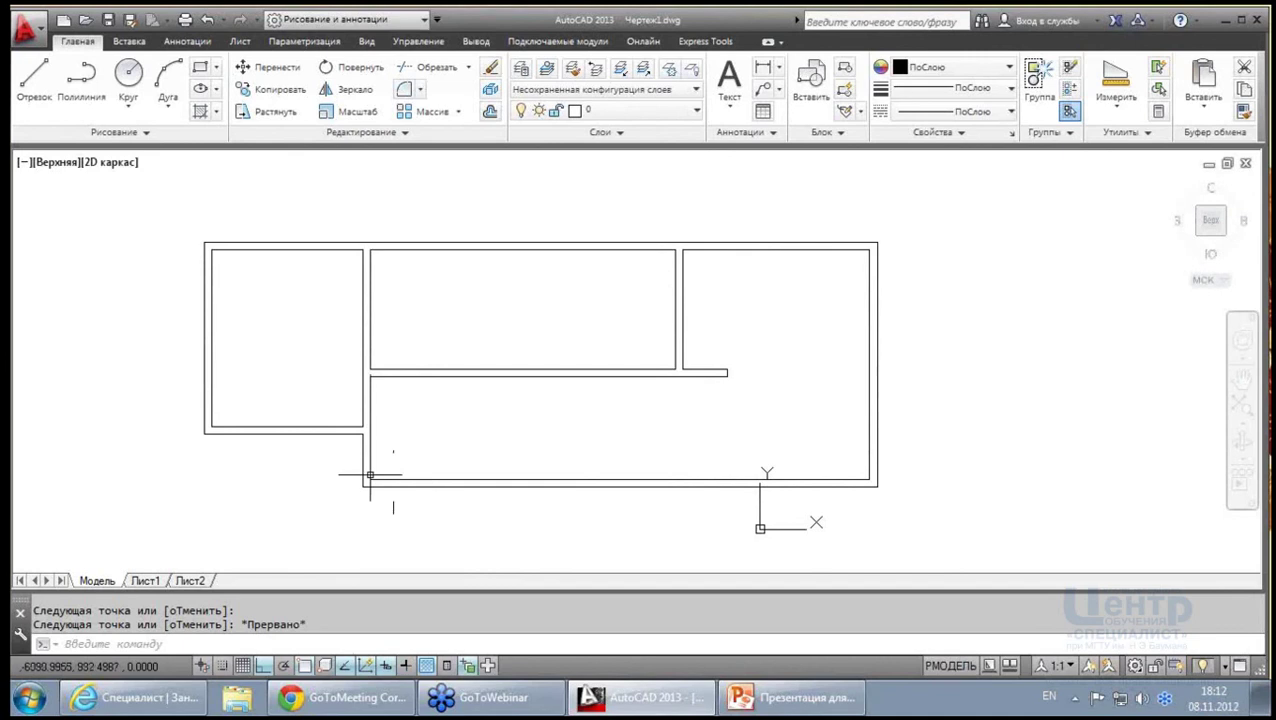
Check Object Snap settings, then draw a vertical line down from the left room's bottom wall
left_click(31, 78)
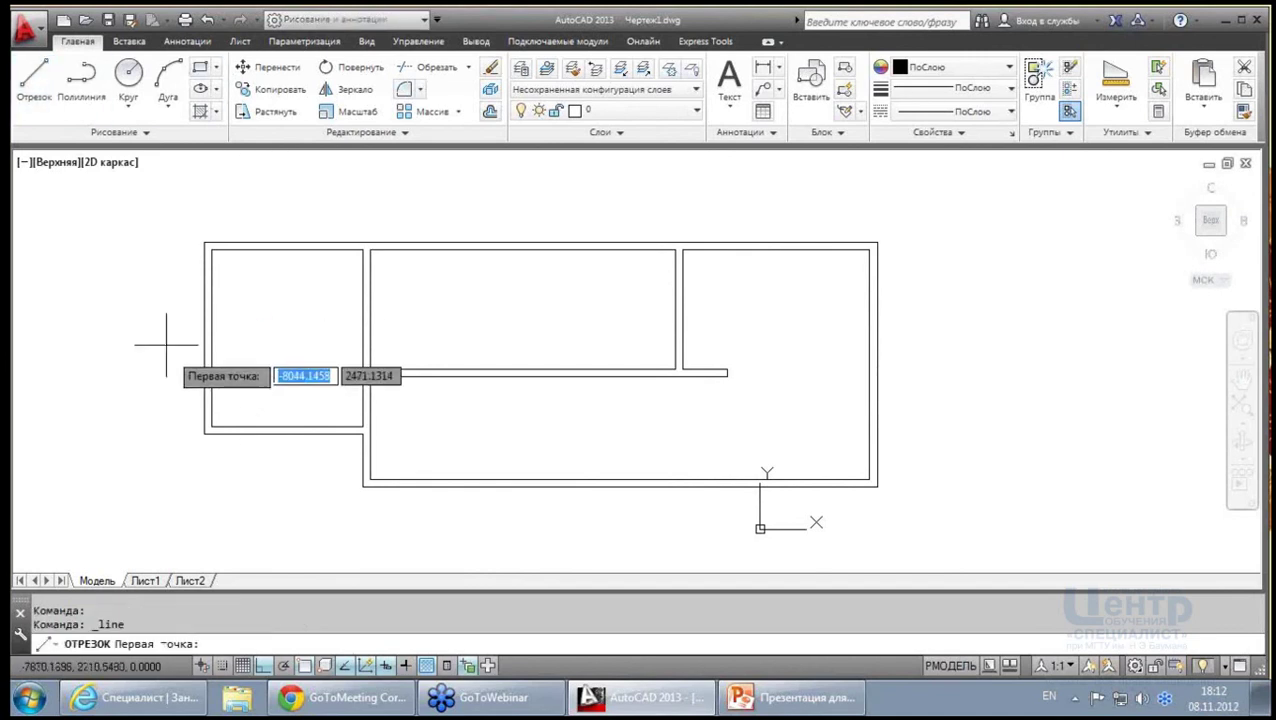
right_click(304, 672)
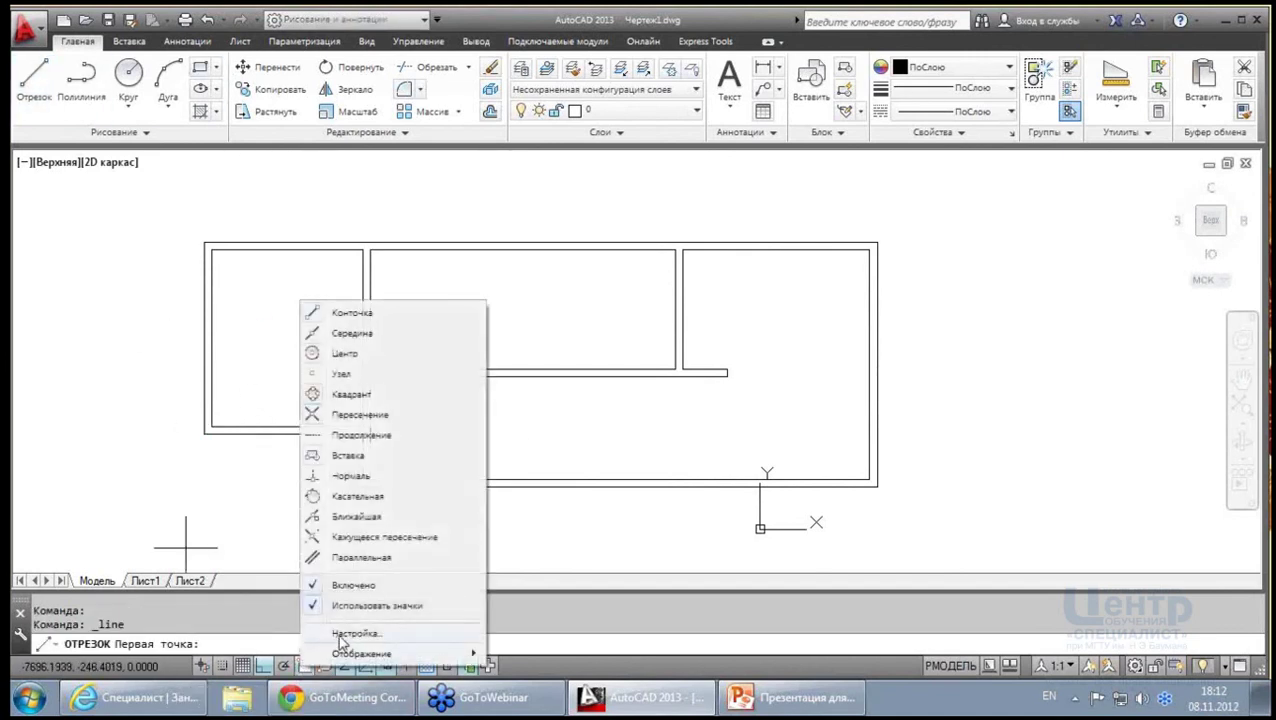
left_click(341, 638)
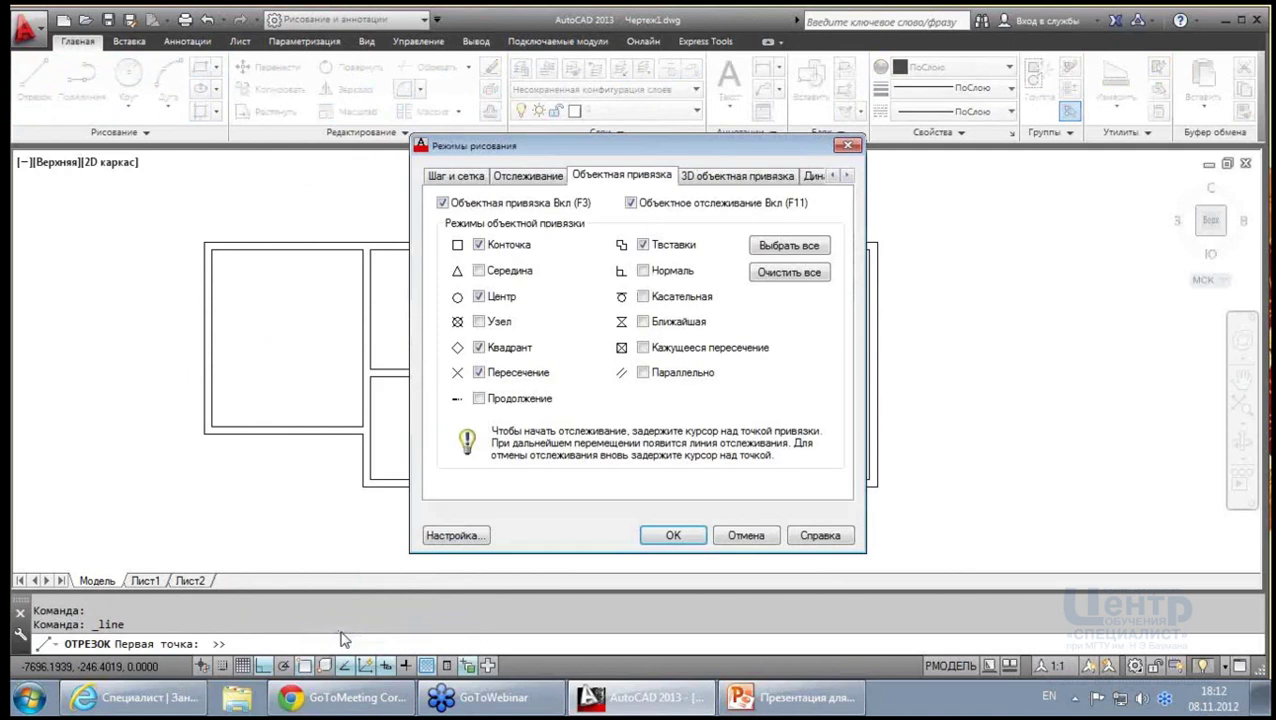
left_click(703, 537)
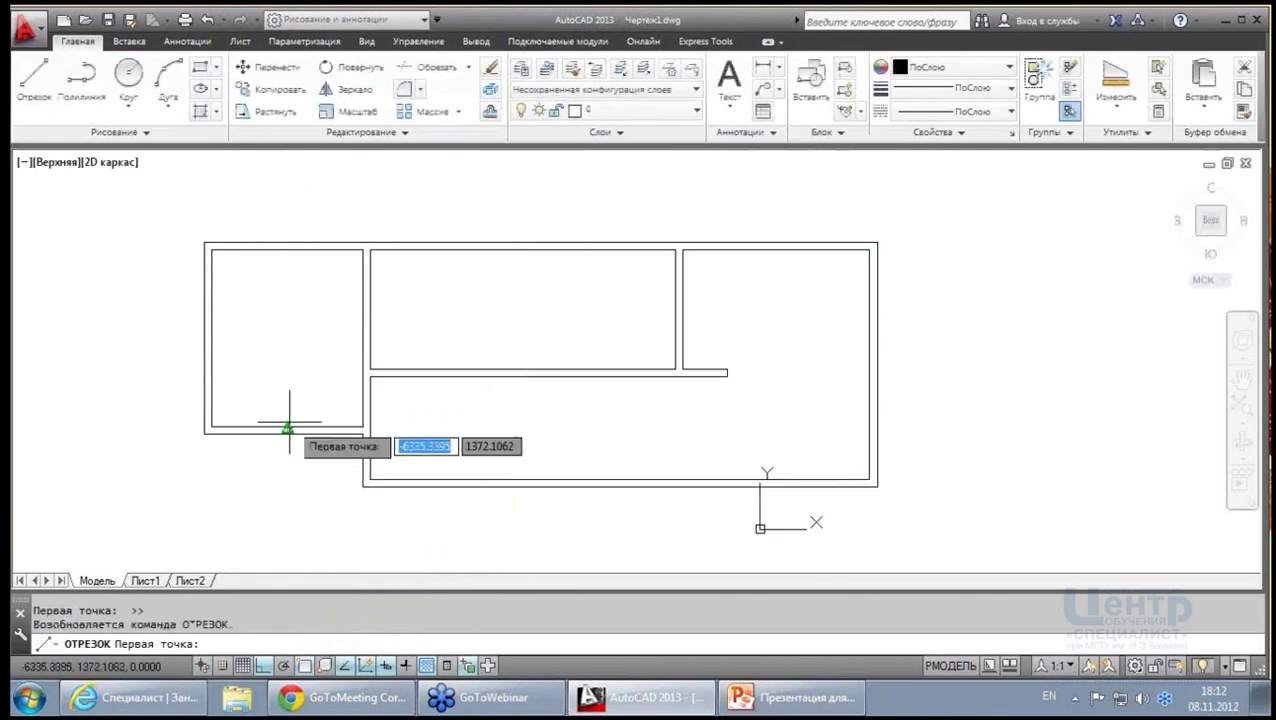
left_click(289, 427)
left_click(288, 514)
Offset the vertical guide line to both sides to mark the door jambs
key("Return")
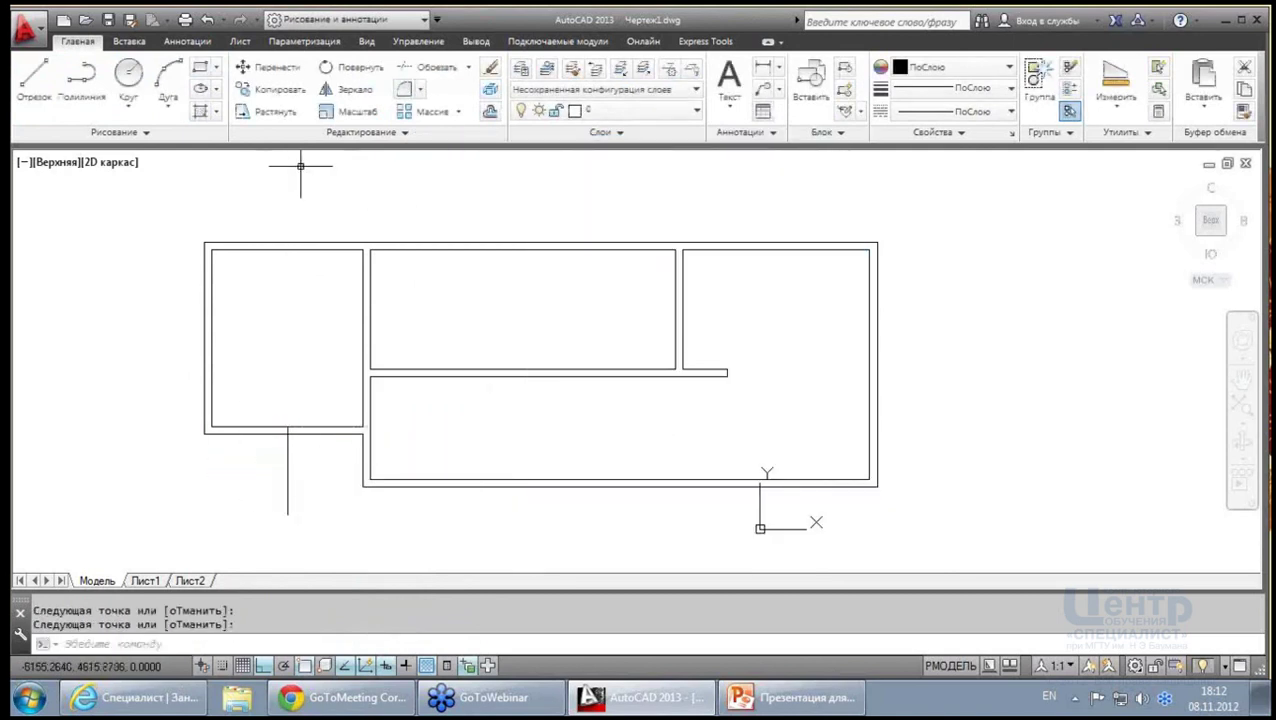
left_click(488, 113)
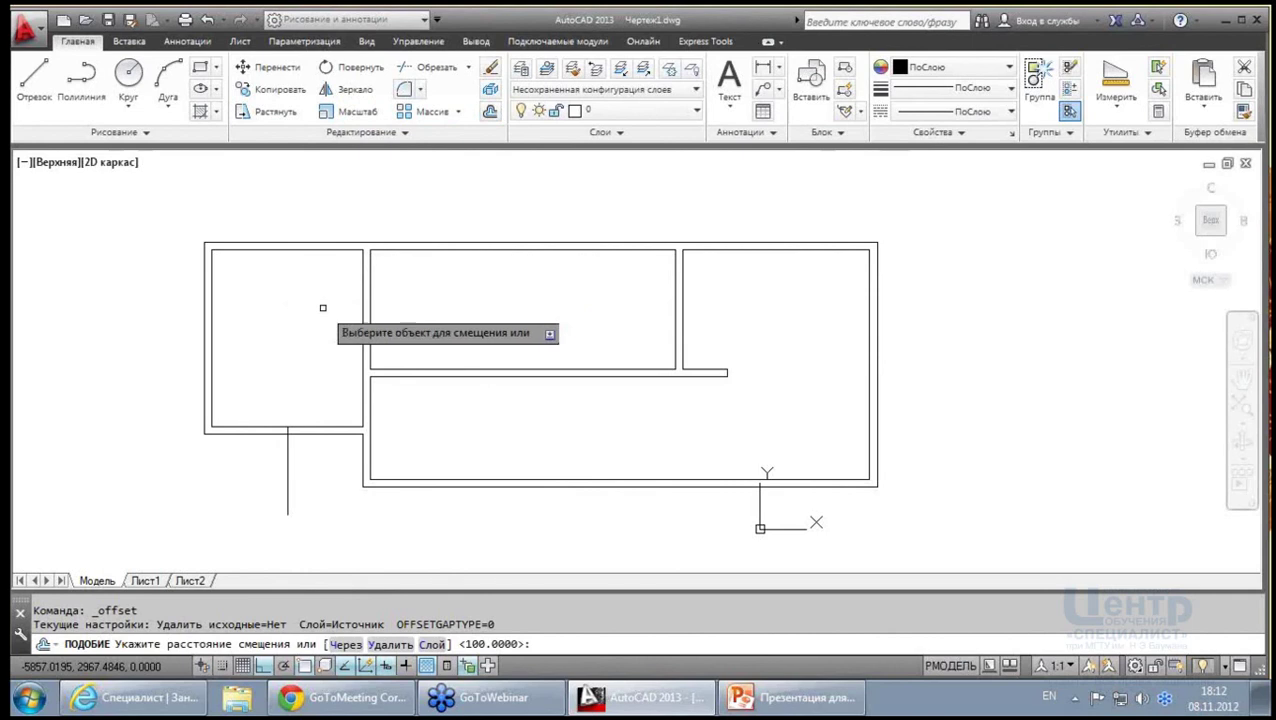
key("Return")
left_click(288, 450)
left_click(318, 465)
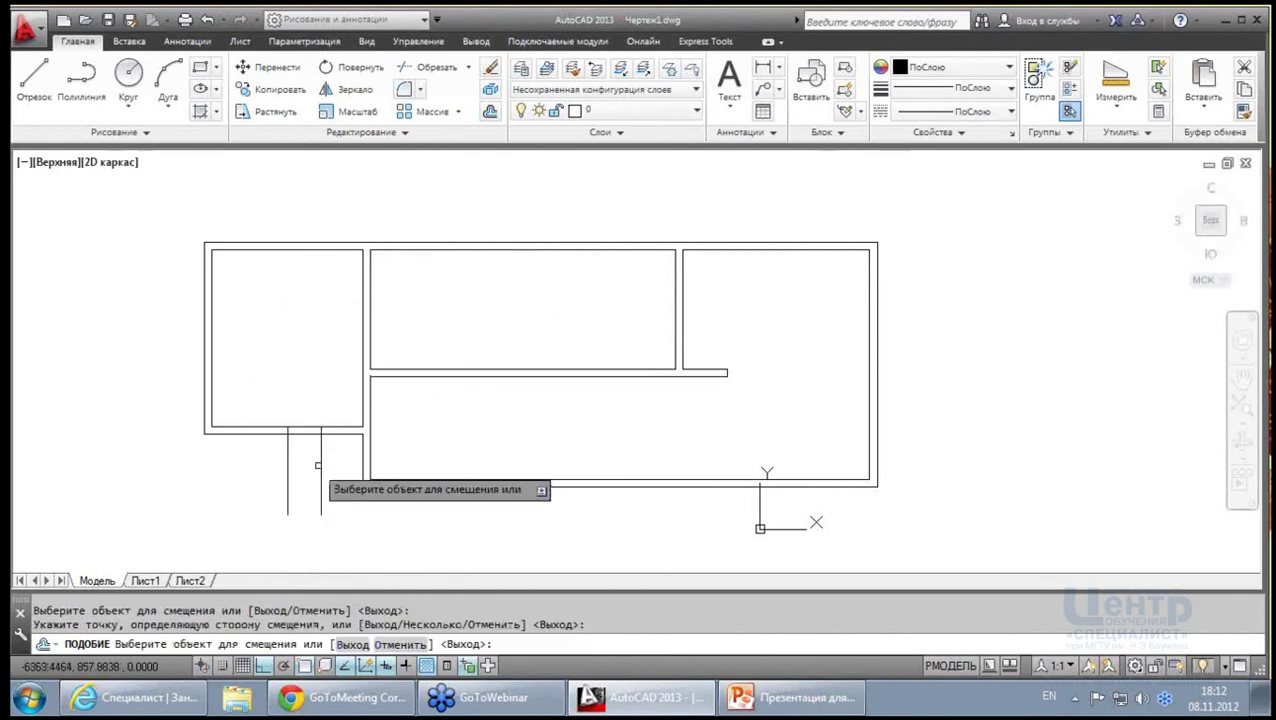
left_click(288, 450)
left_click(235, 450)
key("Escape")
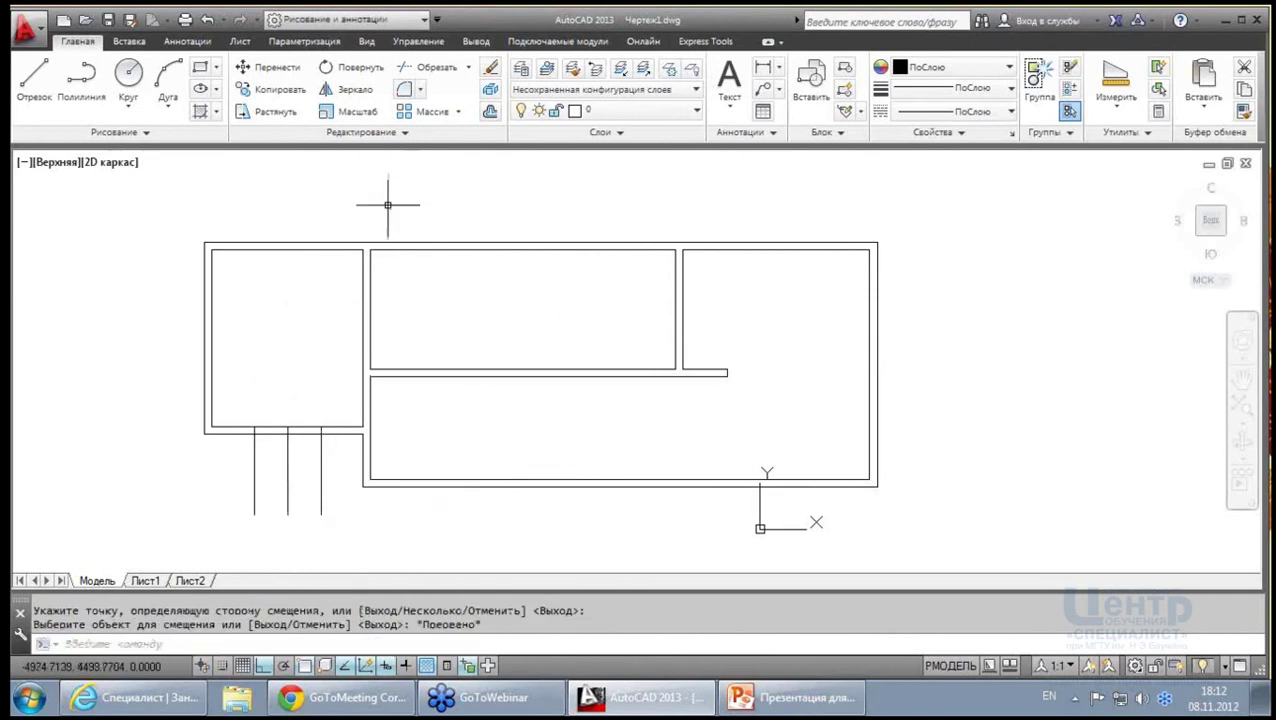
Trim the wall between the jamb lines and erase the leftover piece to open the door
left_click(449, 533)
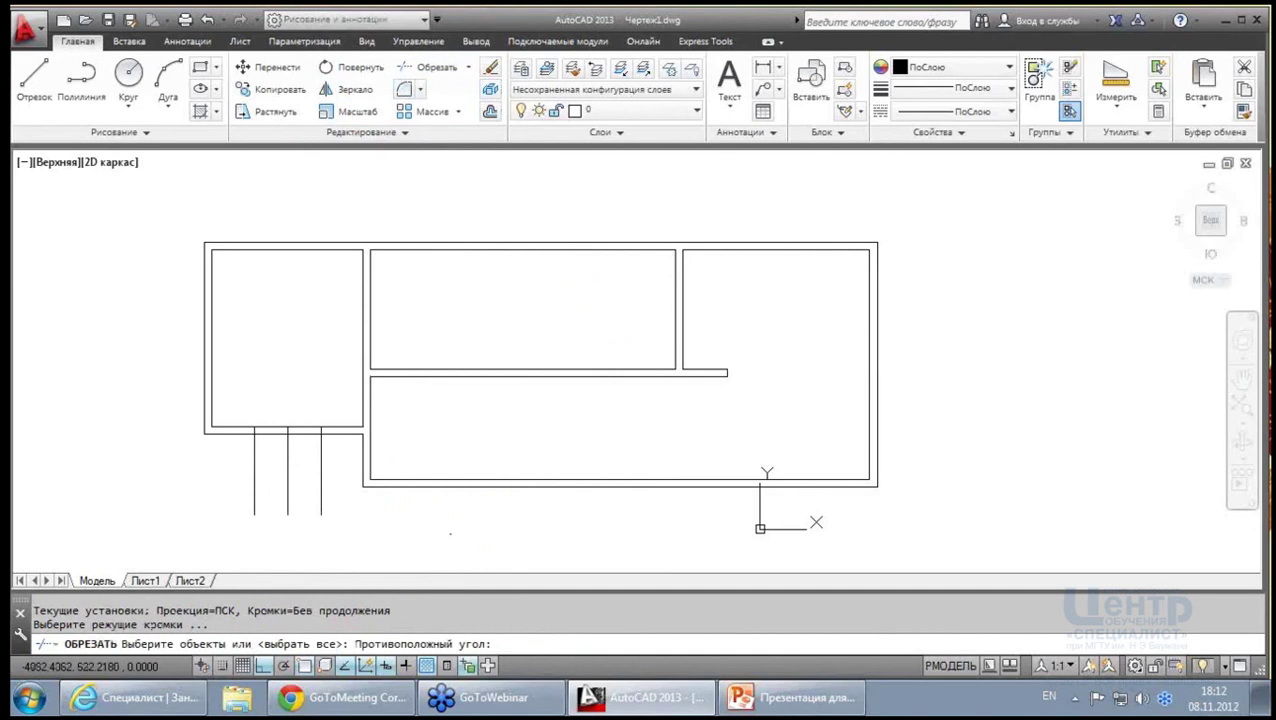
left_click(149, 366)
key("Return")
left_click(331, 491)
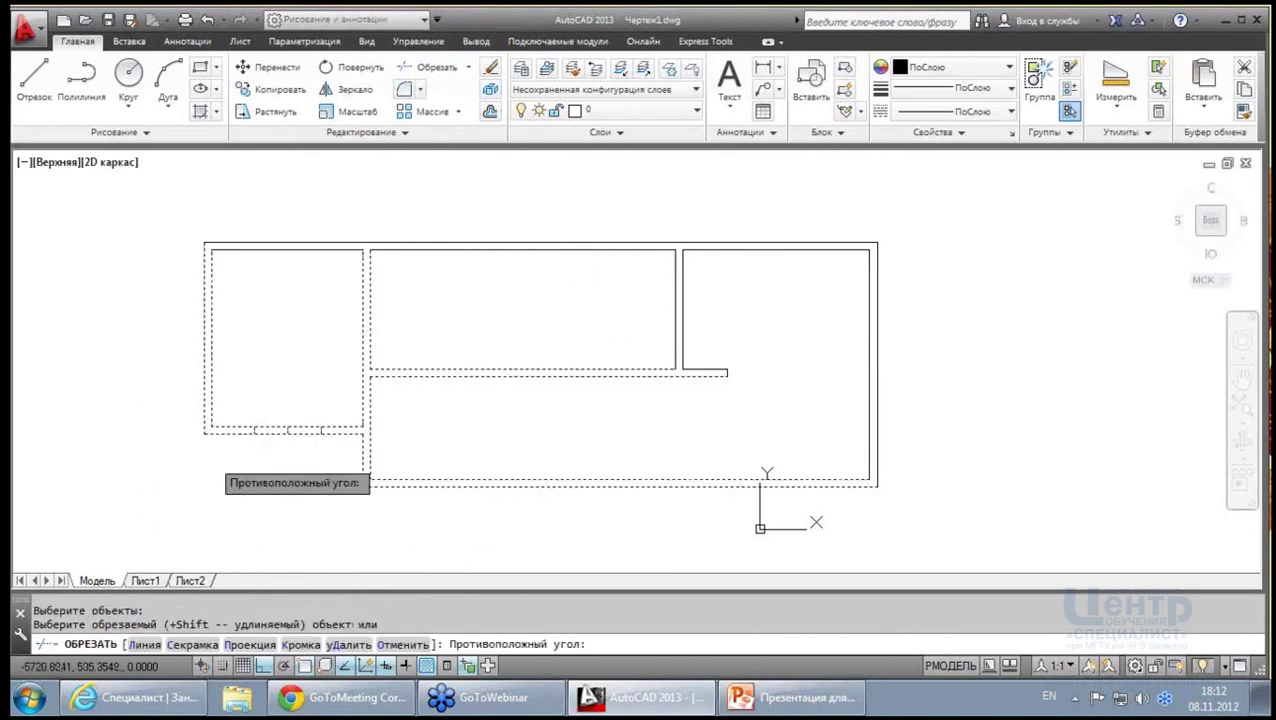
left_click(293, 447)
left_click(290, 432)
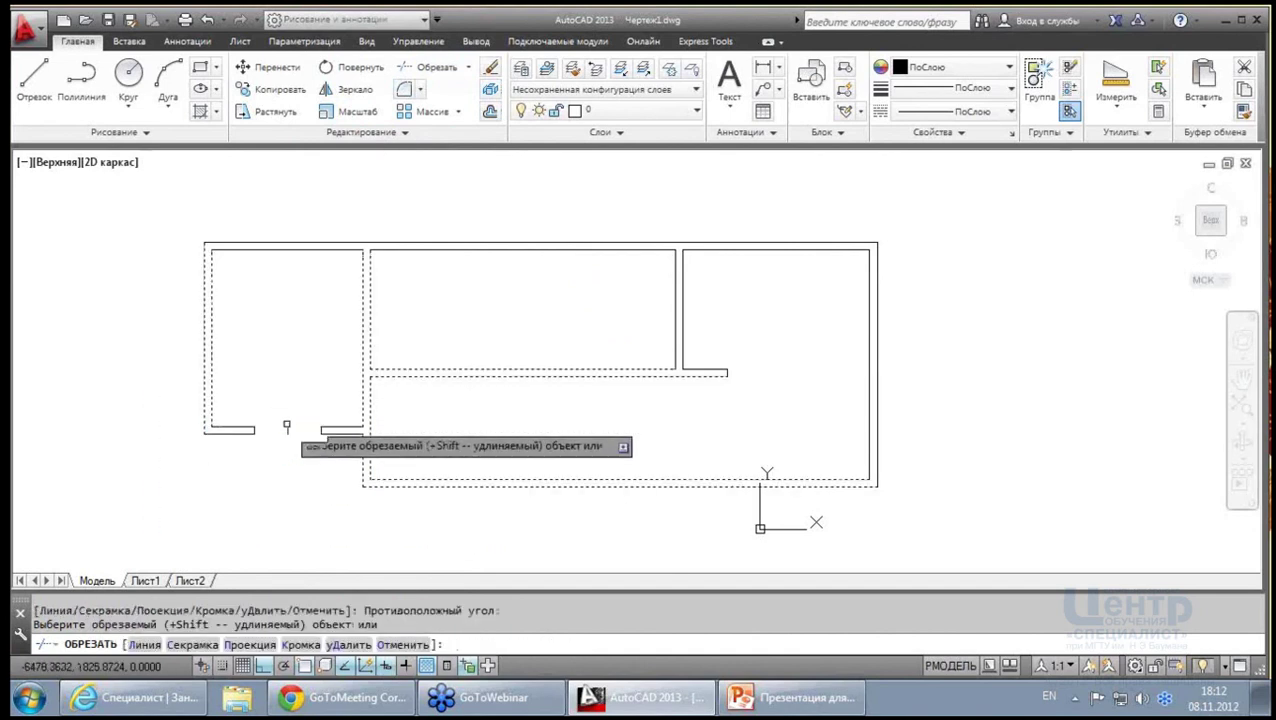
key("Escape")
left_click(287, 432)
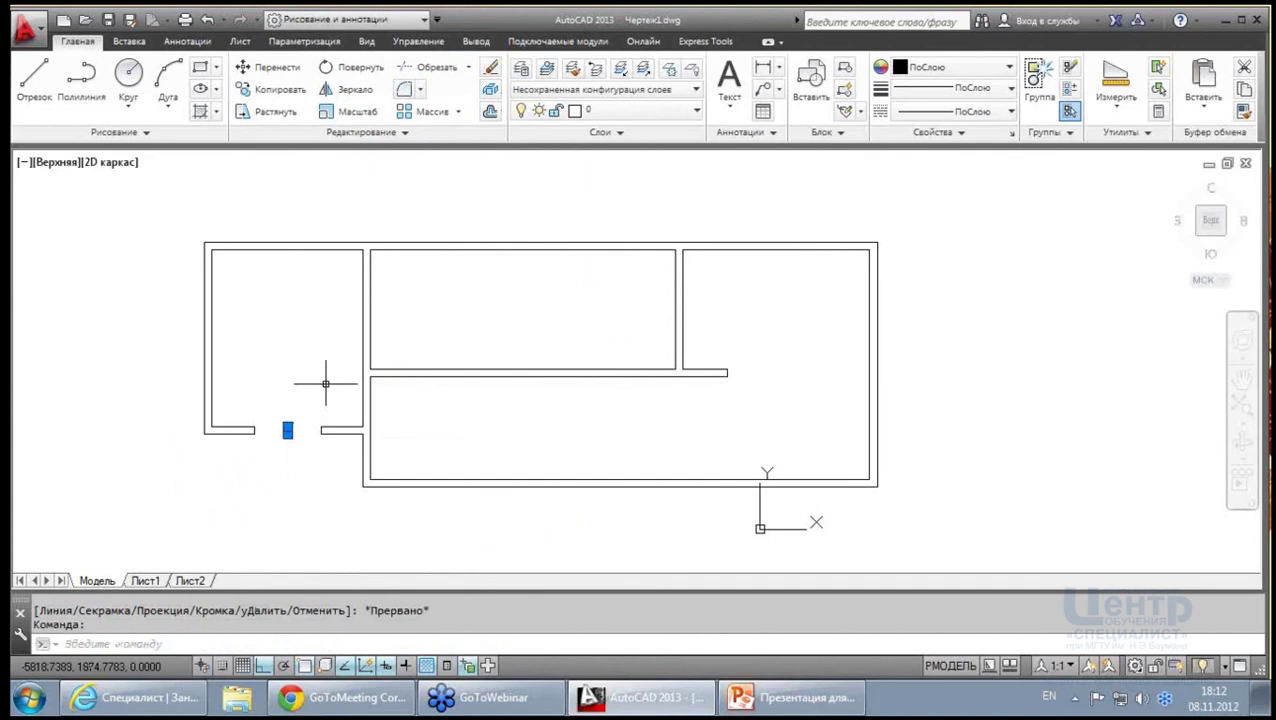
key("Delete")
left_click(1115, 105)
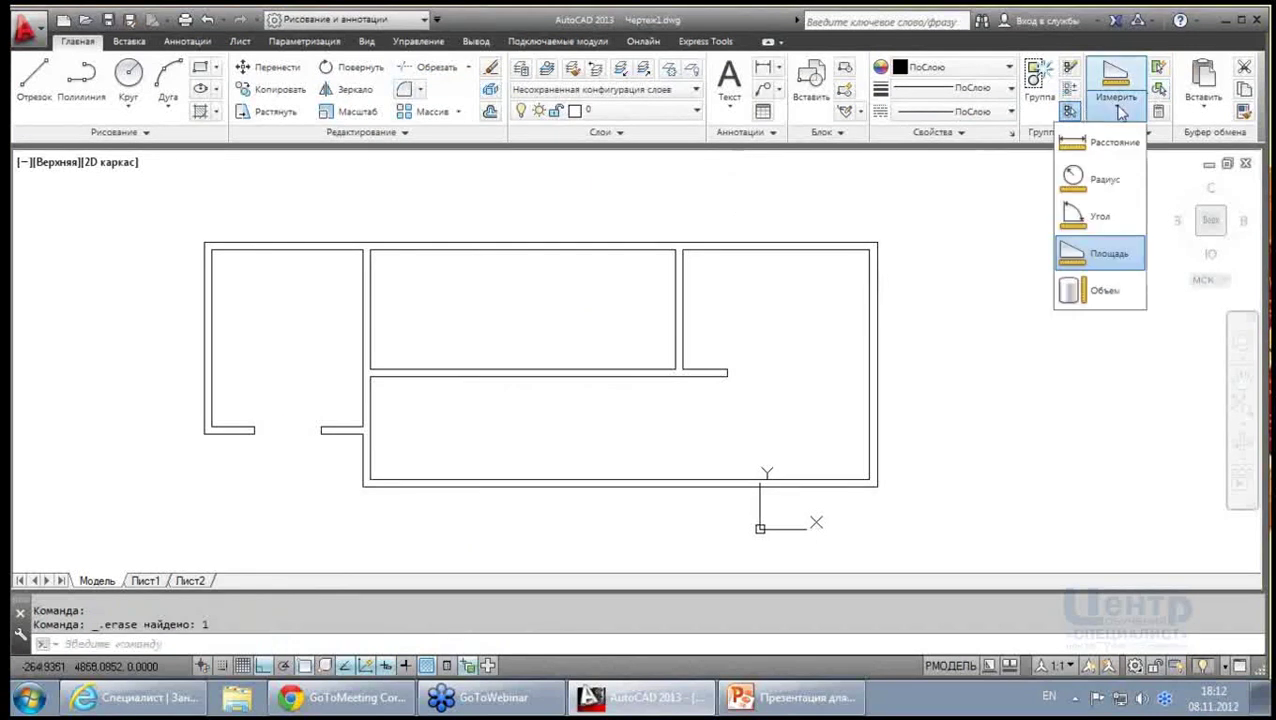
Measure the door opening width as 900
left_click(1068, 150)
left_click(254, 428)
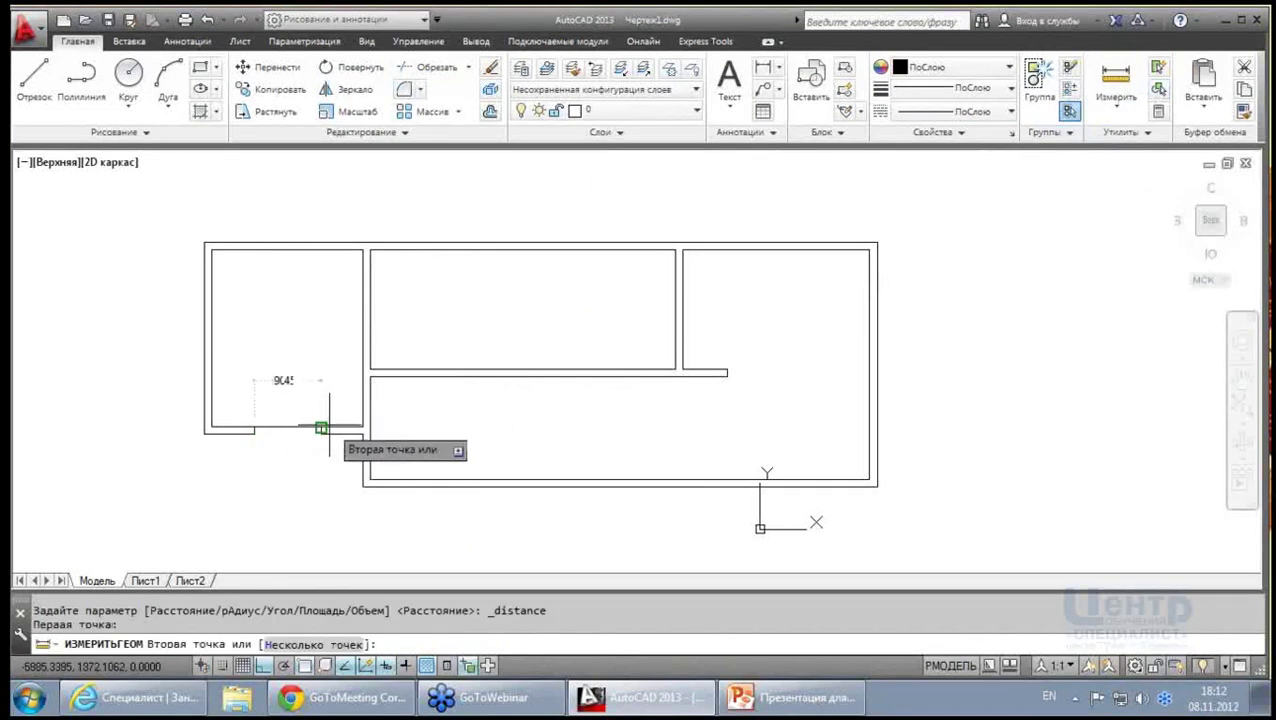
left_click(321, 428)
key("Escape")
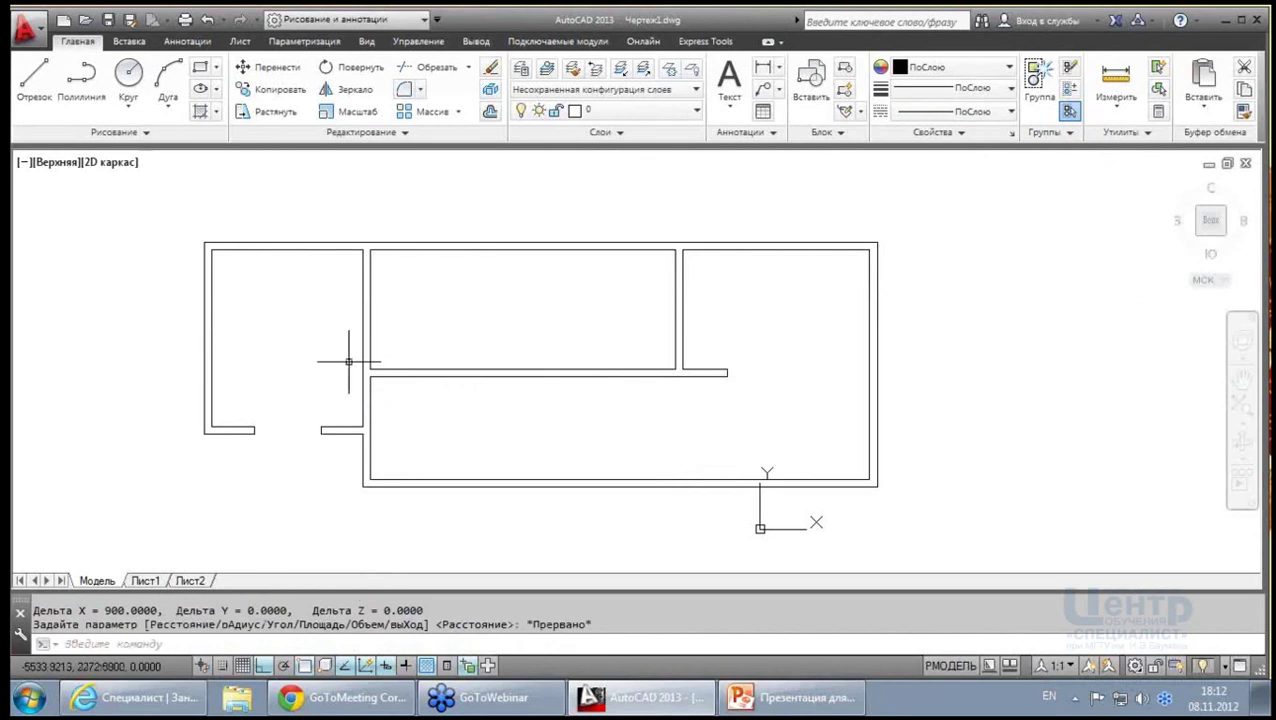
scroll(348, 362, "up", 2)
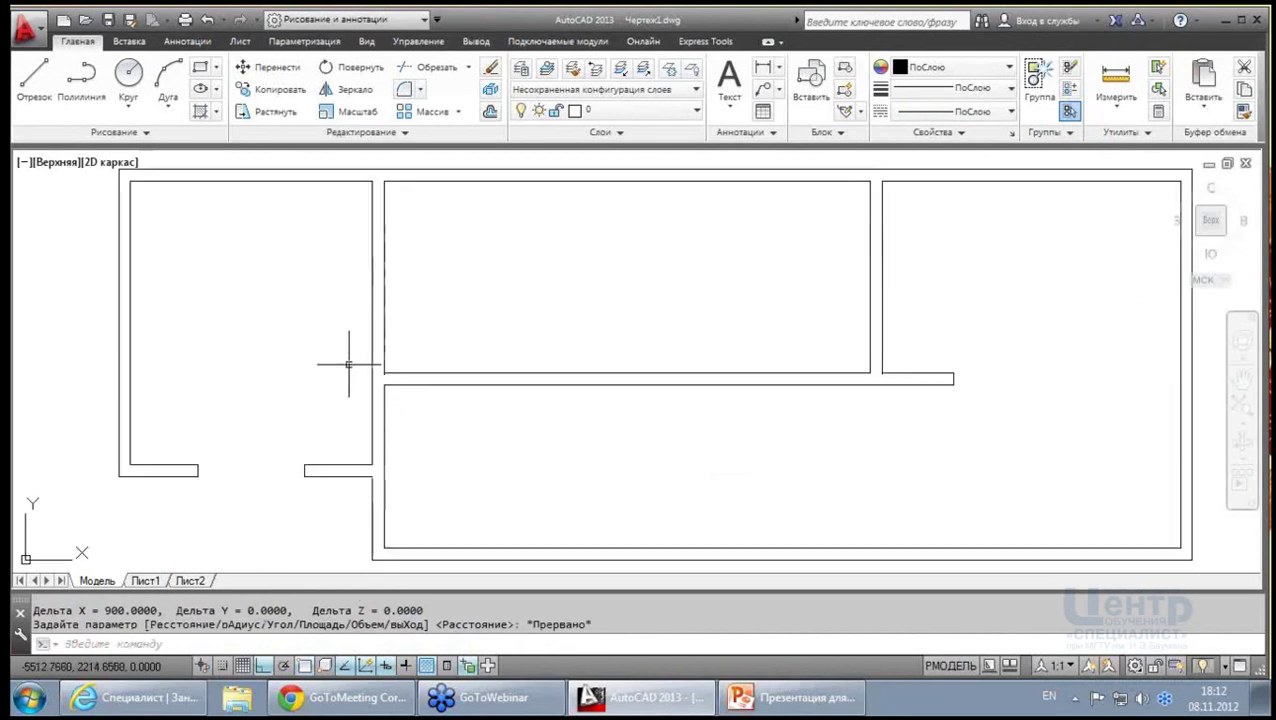
Offset the lower room's top wall line 300 downward, then delete that unwanted copy
left_click(34, 78)
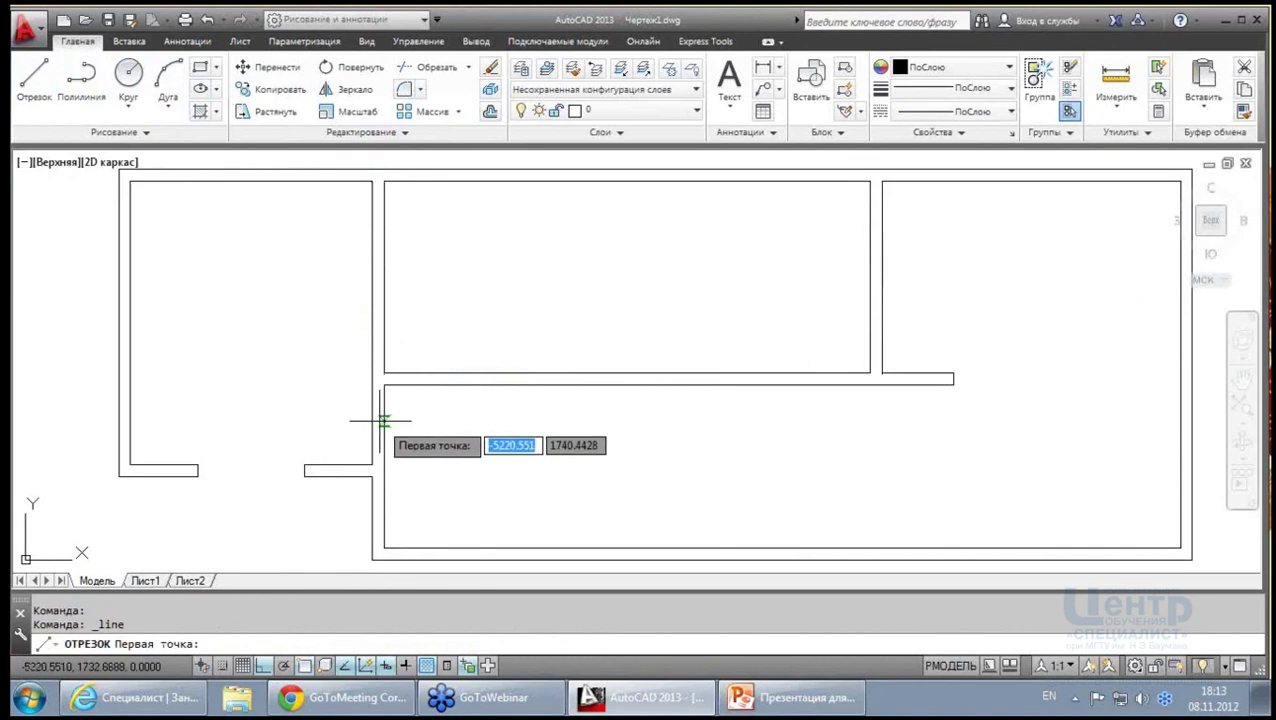
key("Escape")
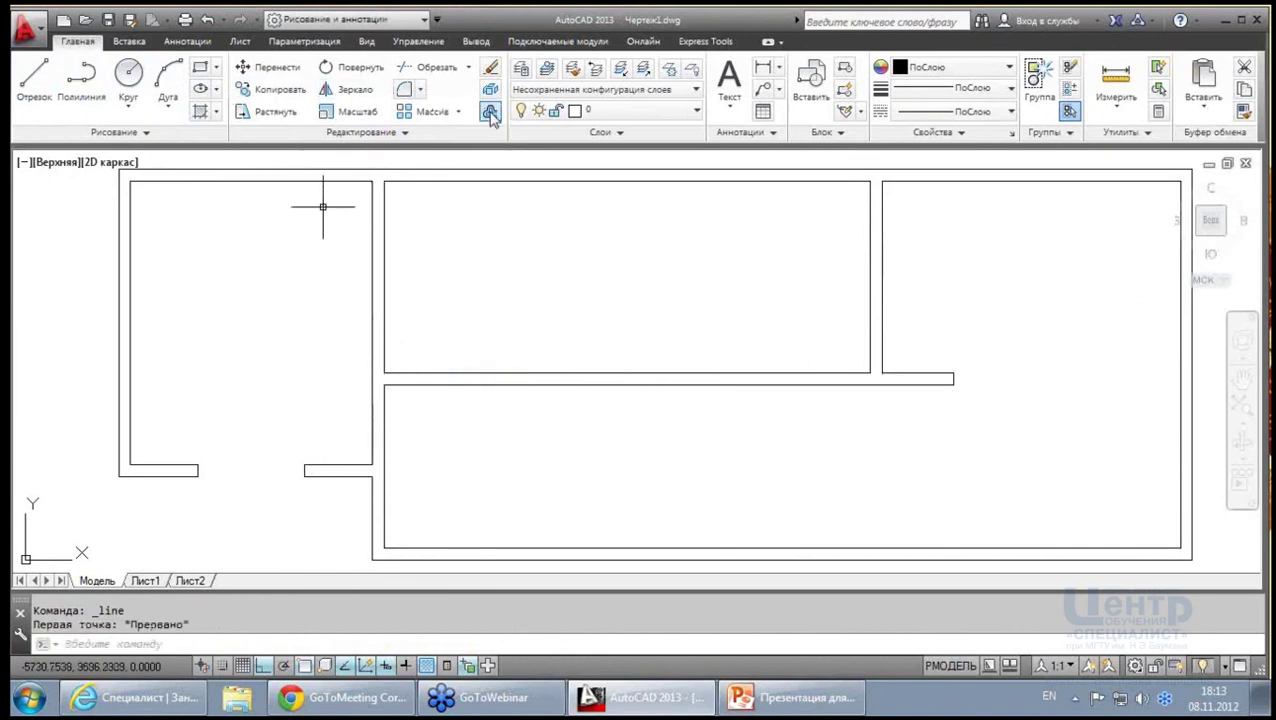
left_click(490, 113)
type("300")
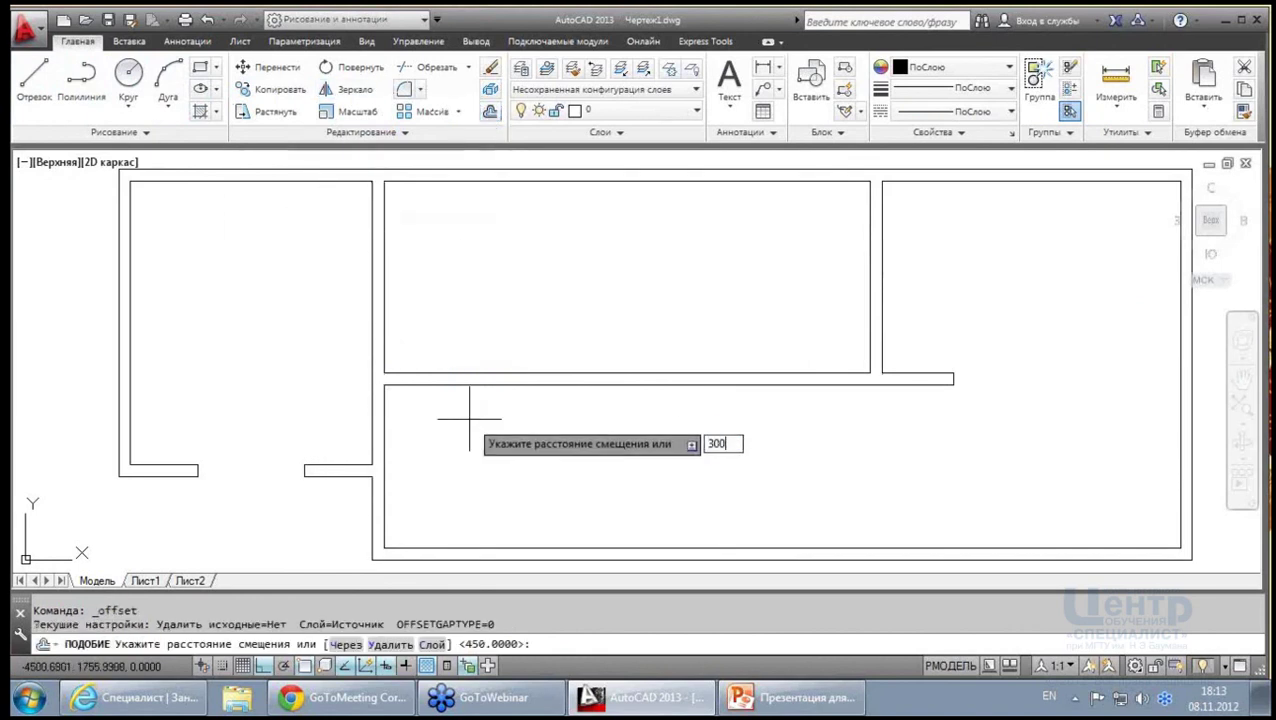
key("Return")
left_click(413, 385)
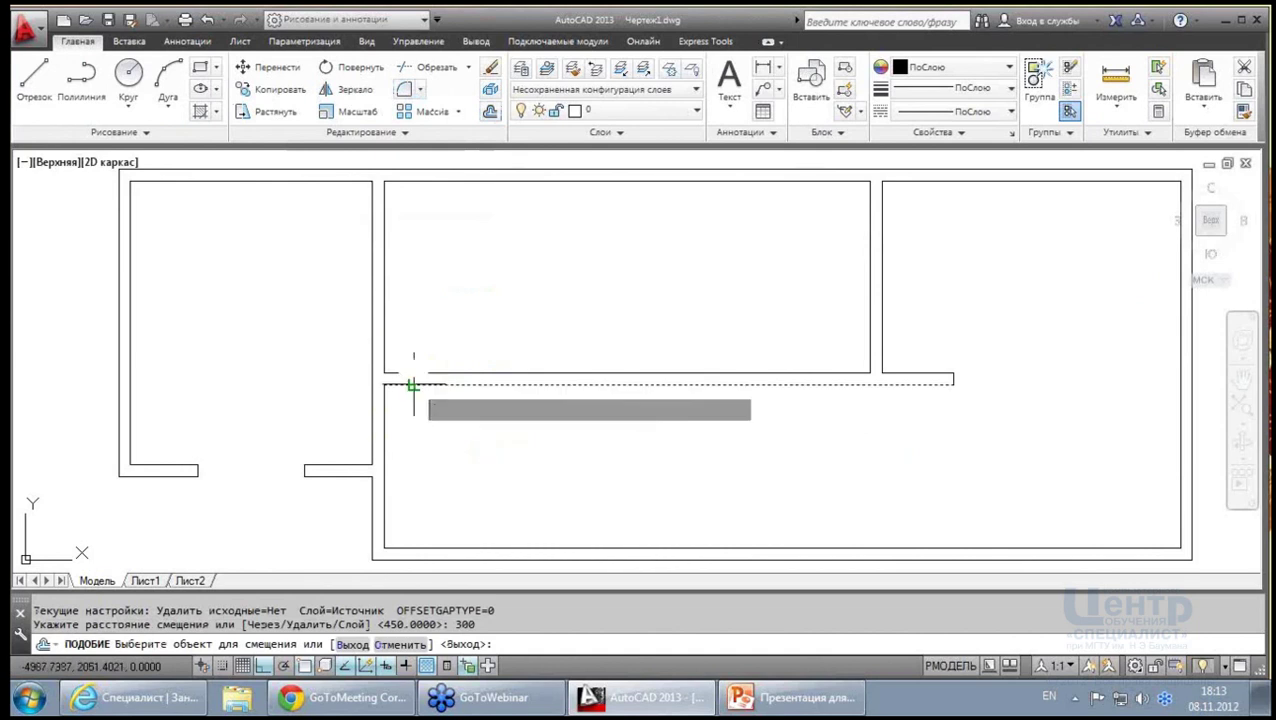
left_click(424, 411)
key("Escape")
left_click(424, 420)
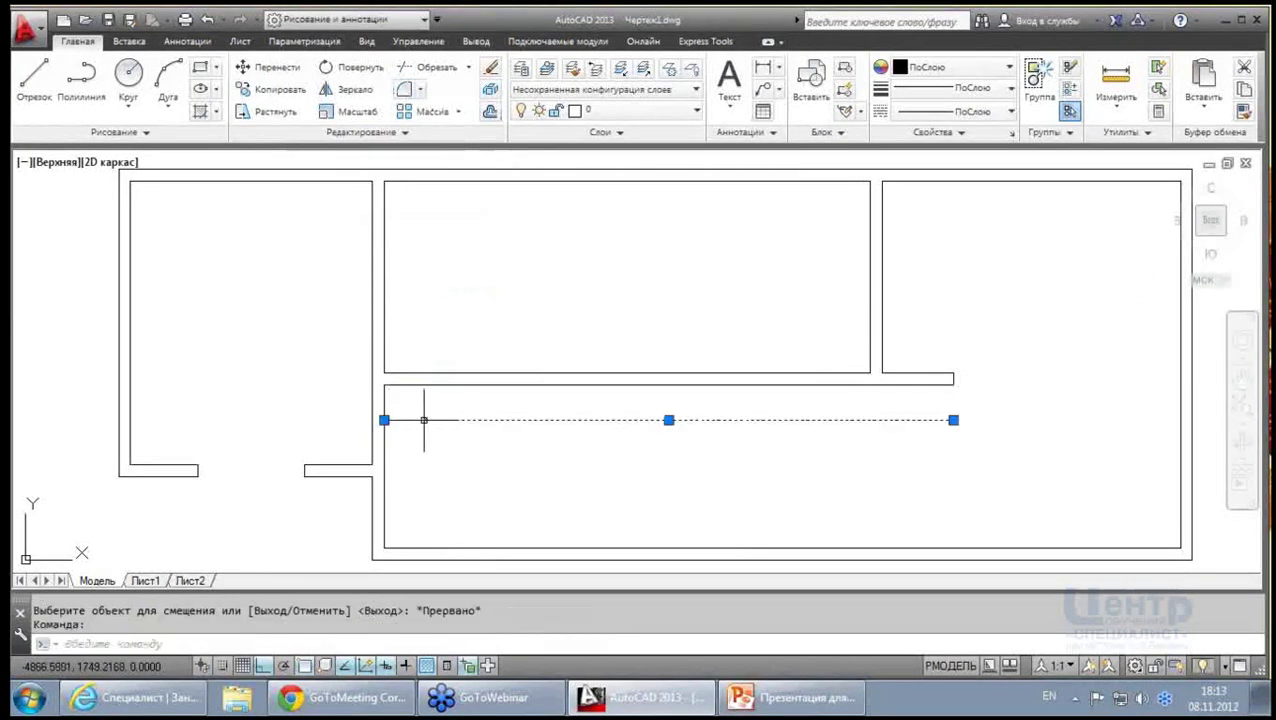
key("Delete")
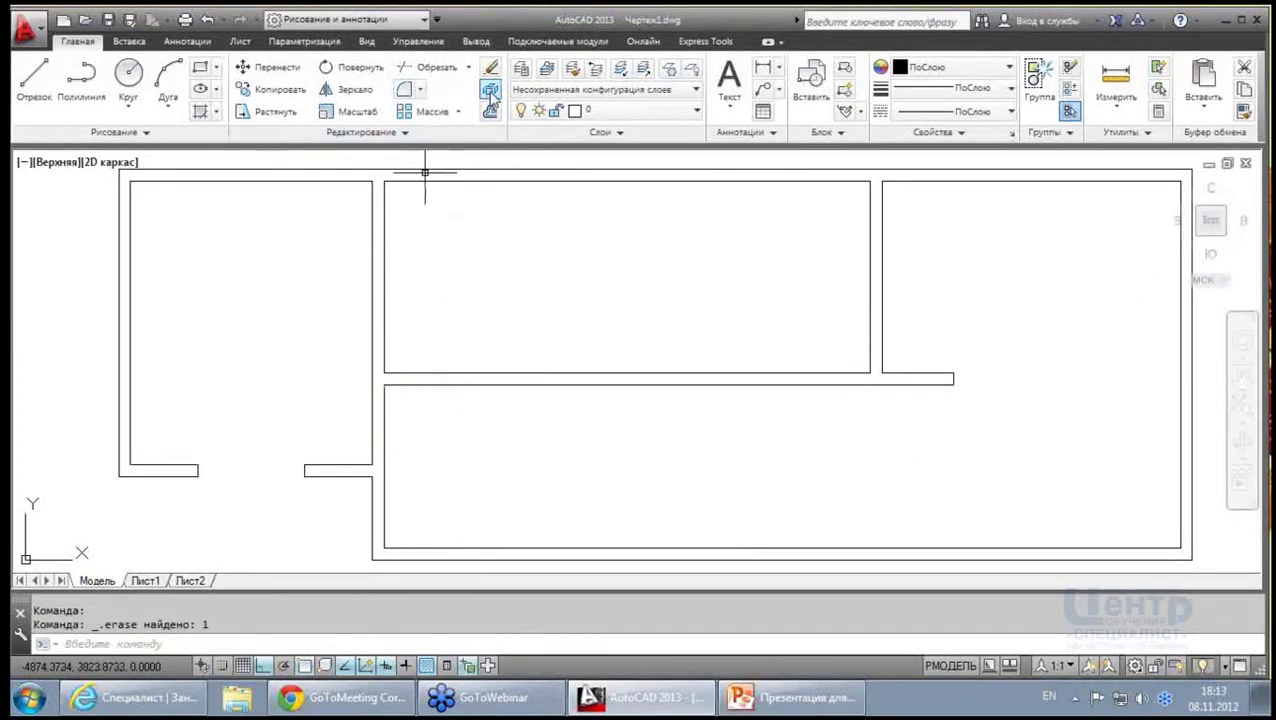
Draw a horizontal partition line from the inner left wall into the lower room
left_click(490, 90)
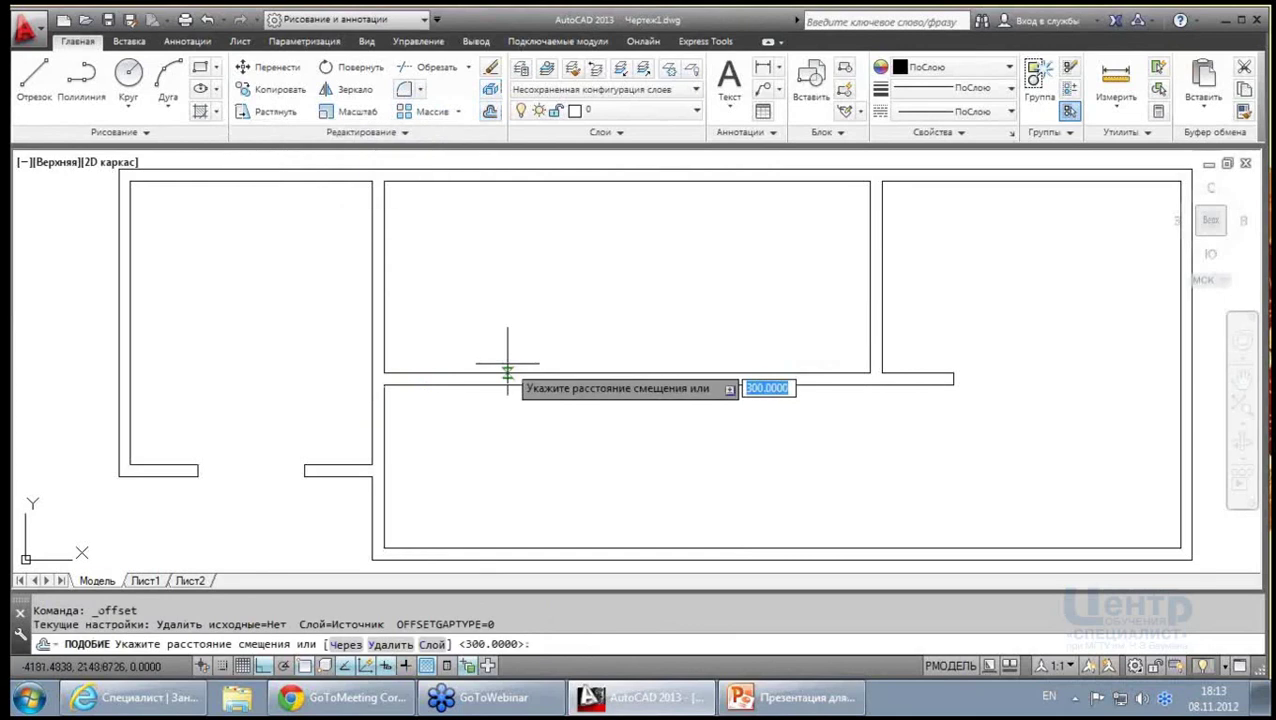
left_click(371, 426)
left_click(570, 421)
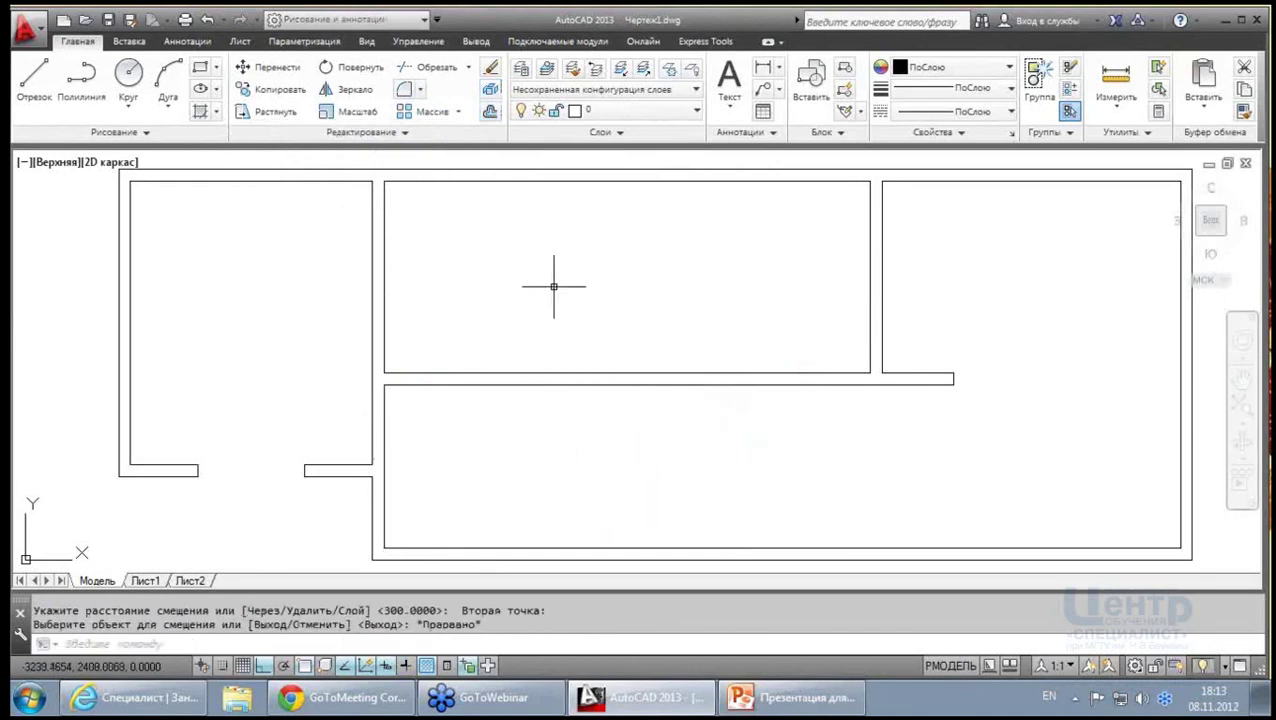
left_click(33, 76)
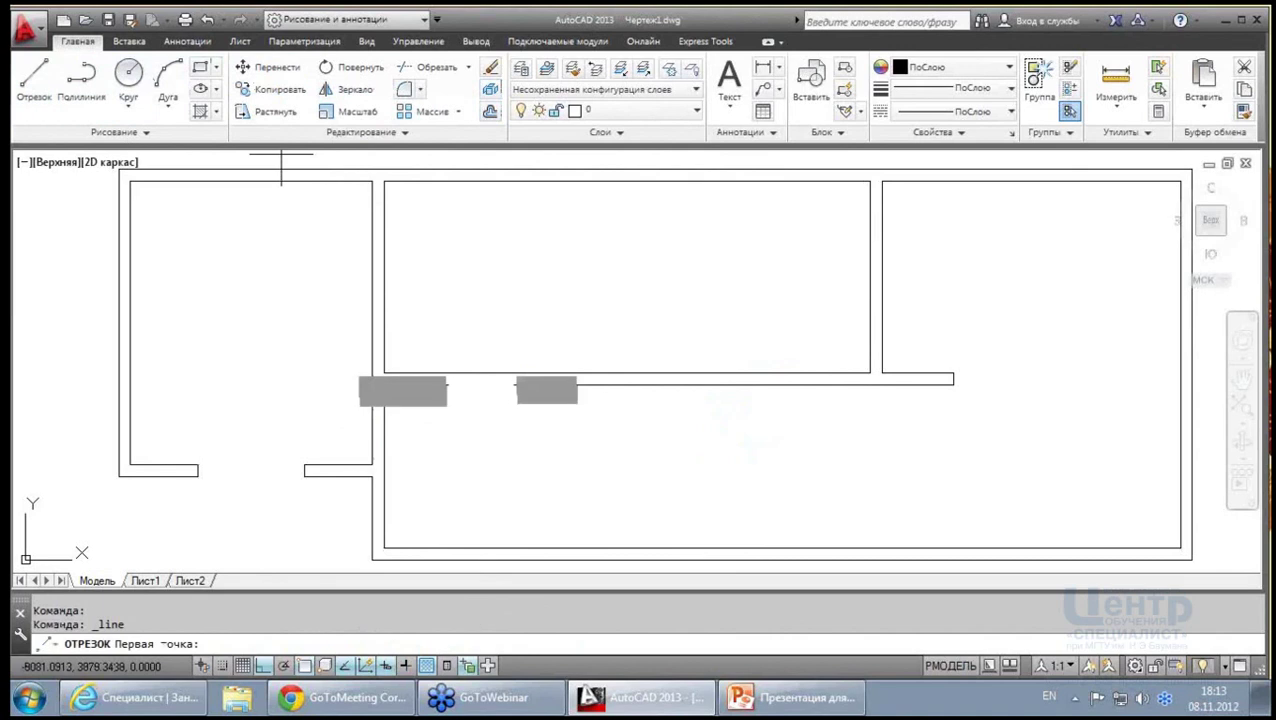
left_click(372, 432)
left_click(521, 432)
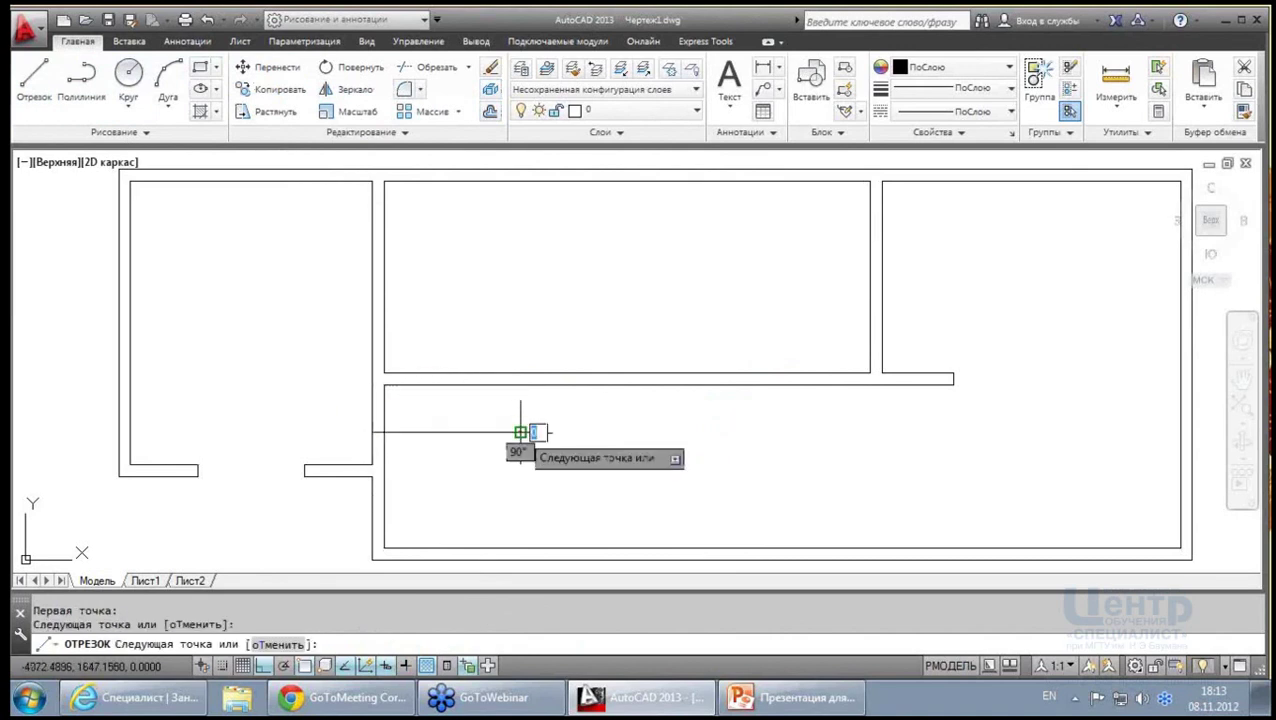
key("Return")
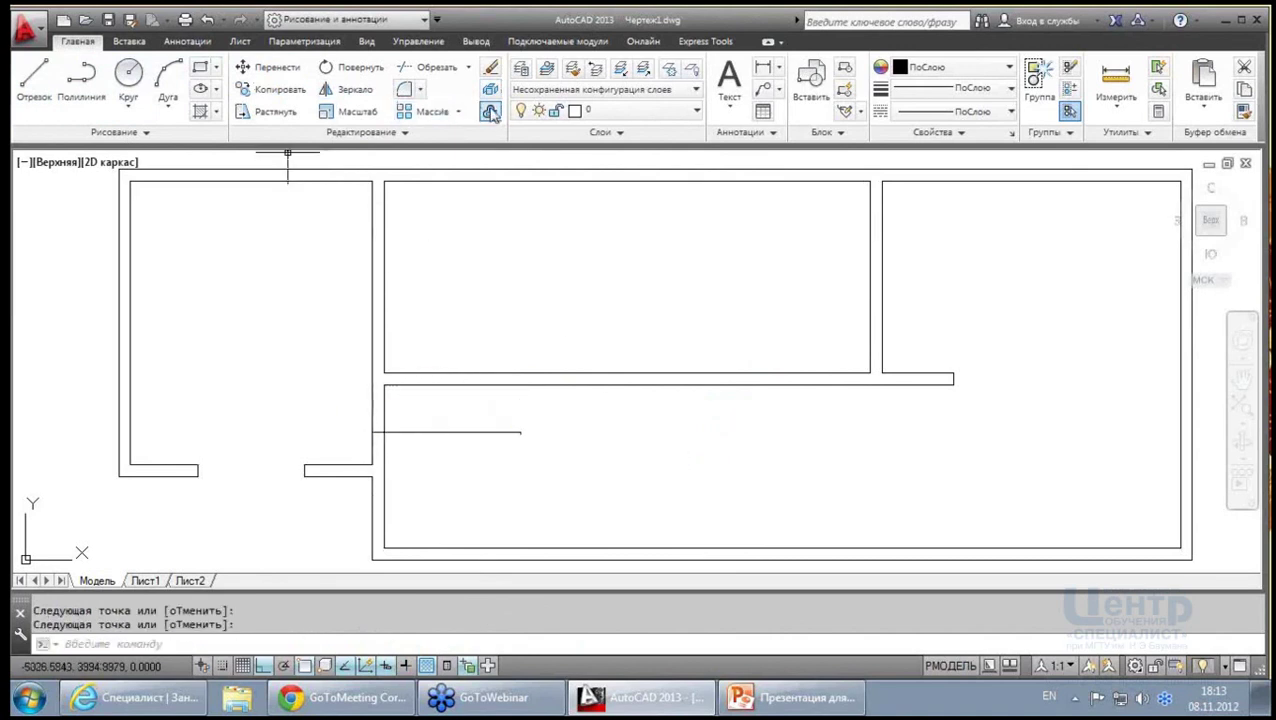
Offset the partition line 300 upward to form the double-line stub
left_click(490, 112)
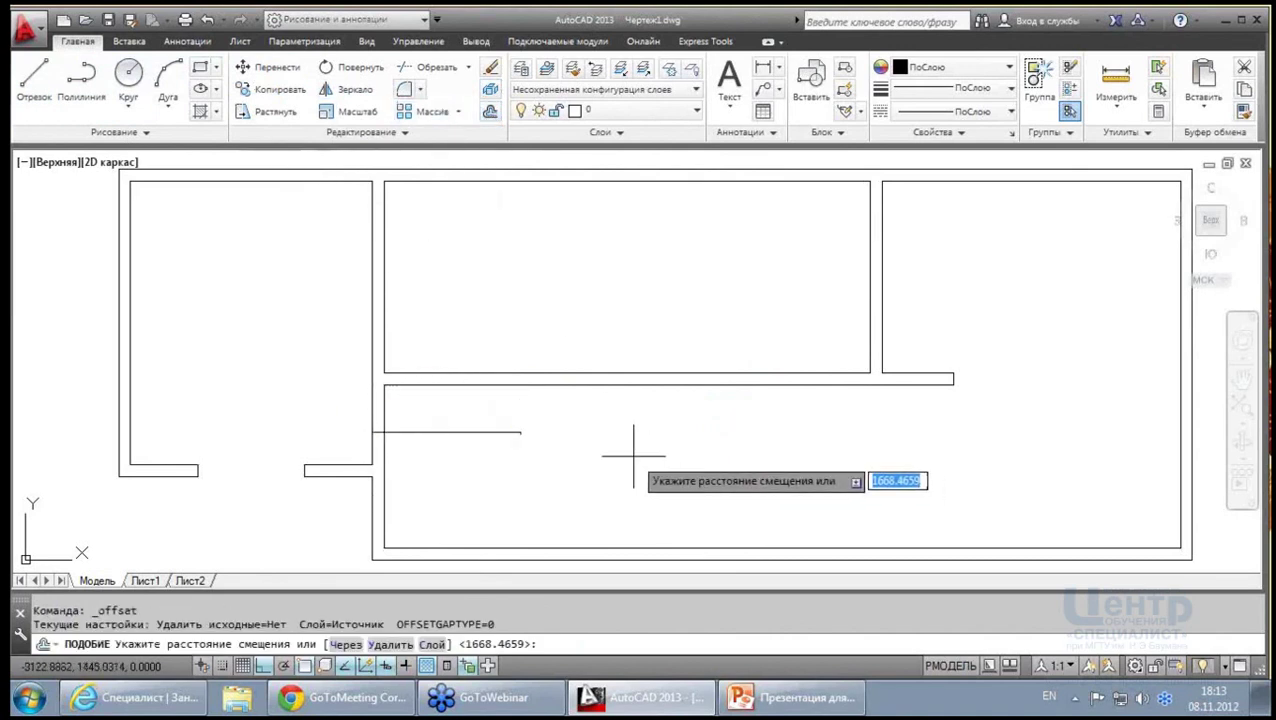
key("Return")
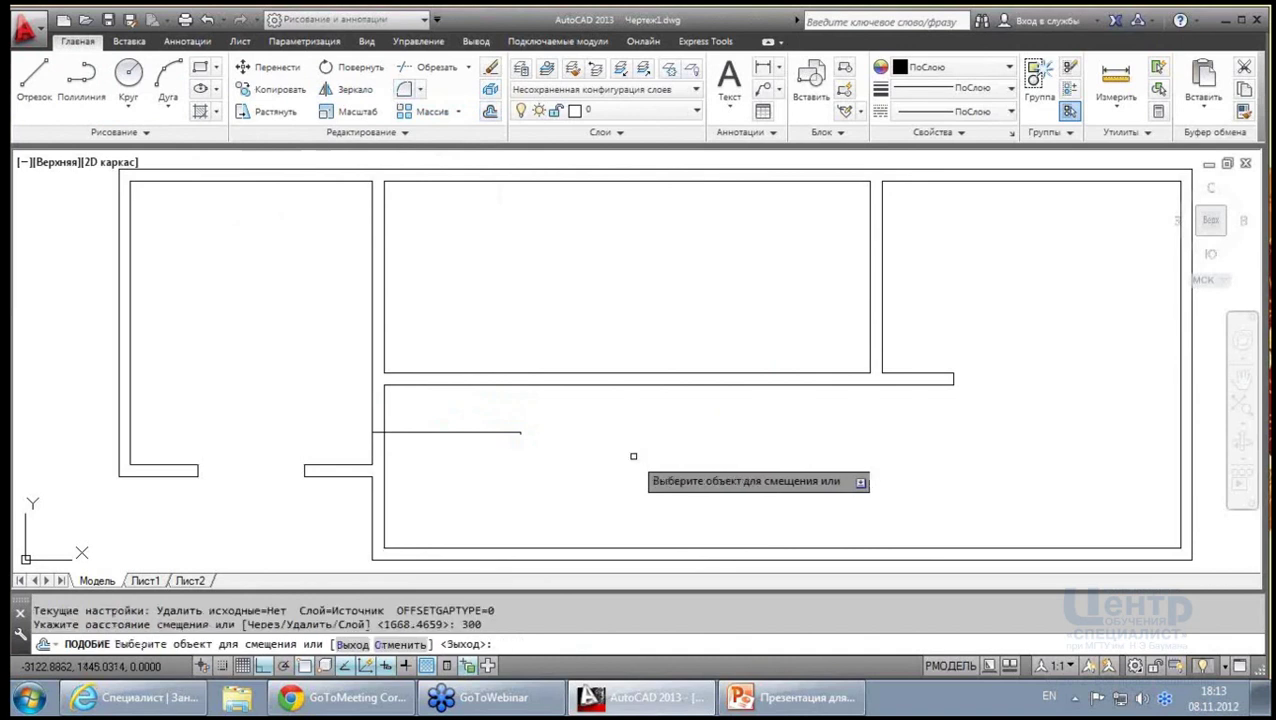
left_click(427, 431)
left_click(423, 400)
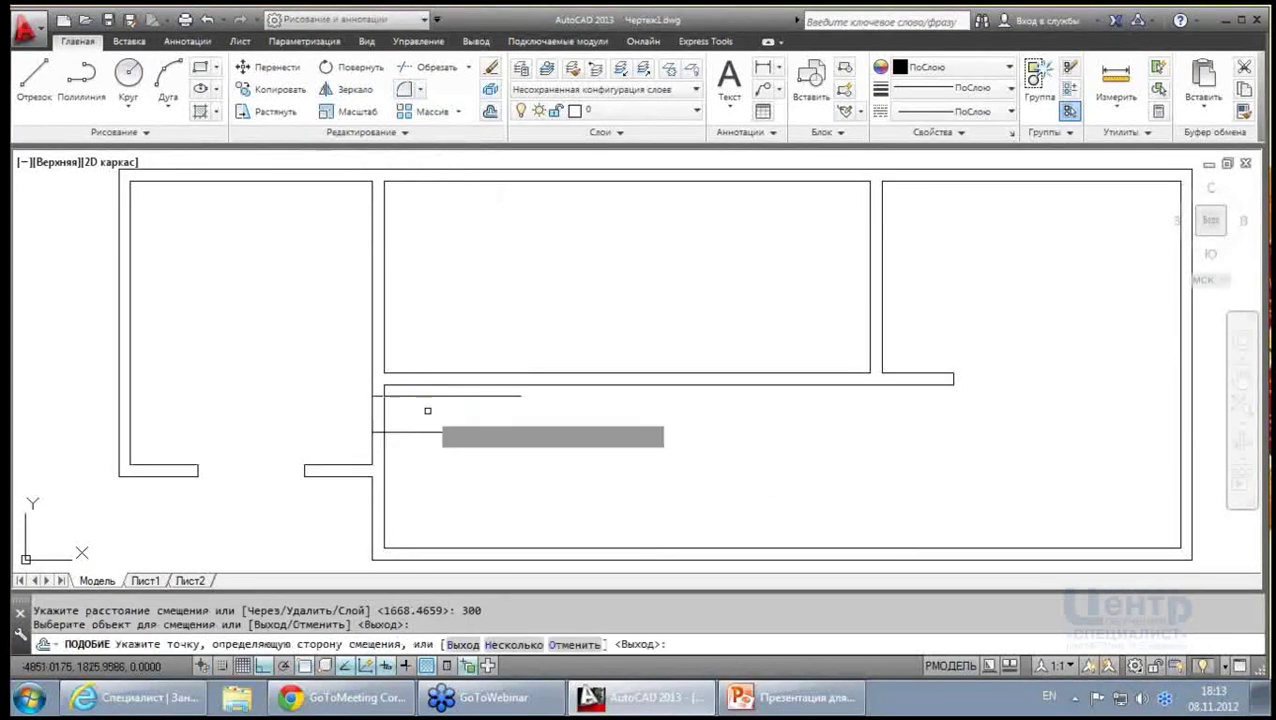
left_click(427, 432)
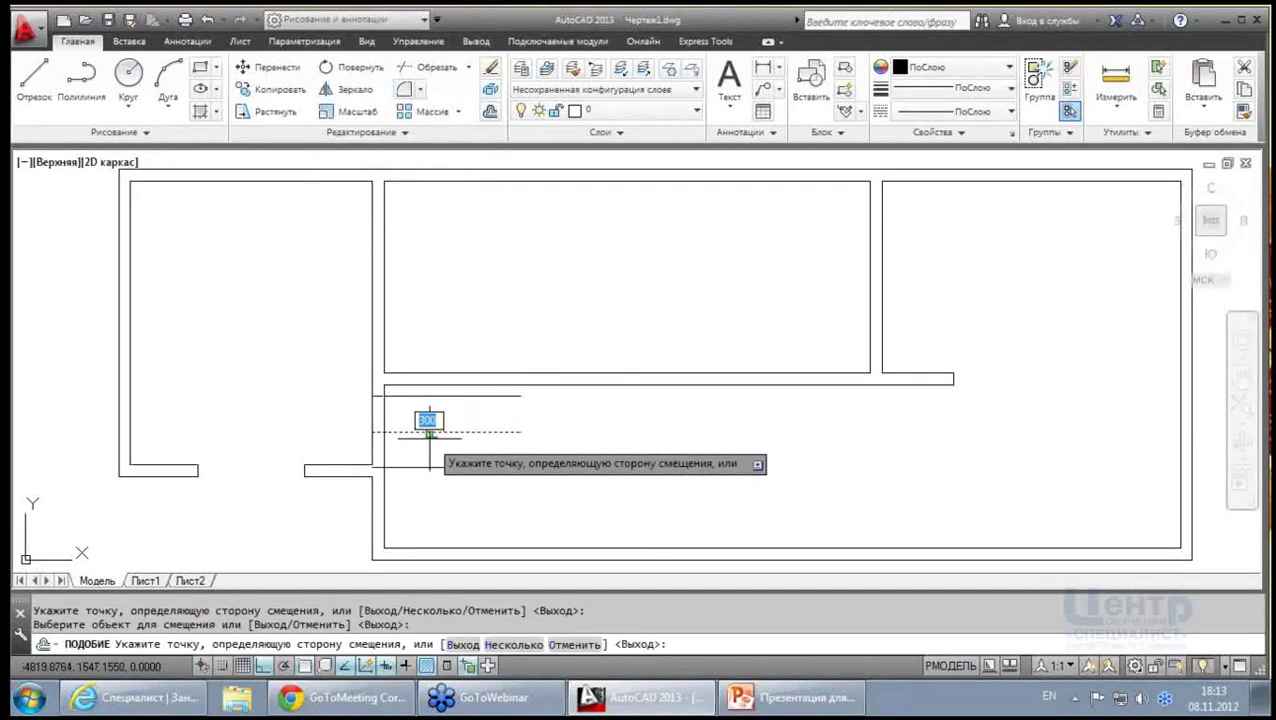
key("Escape")
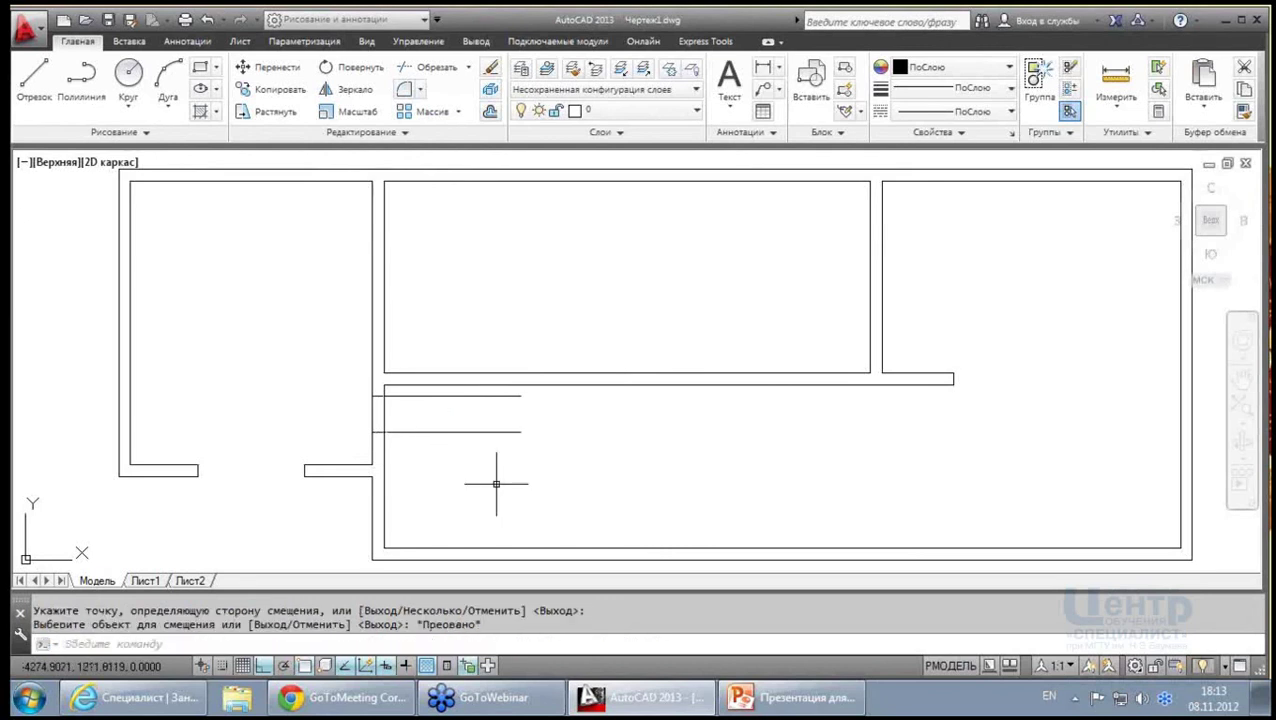
middle_click_drag(497, 480, 495, 446)
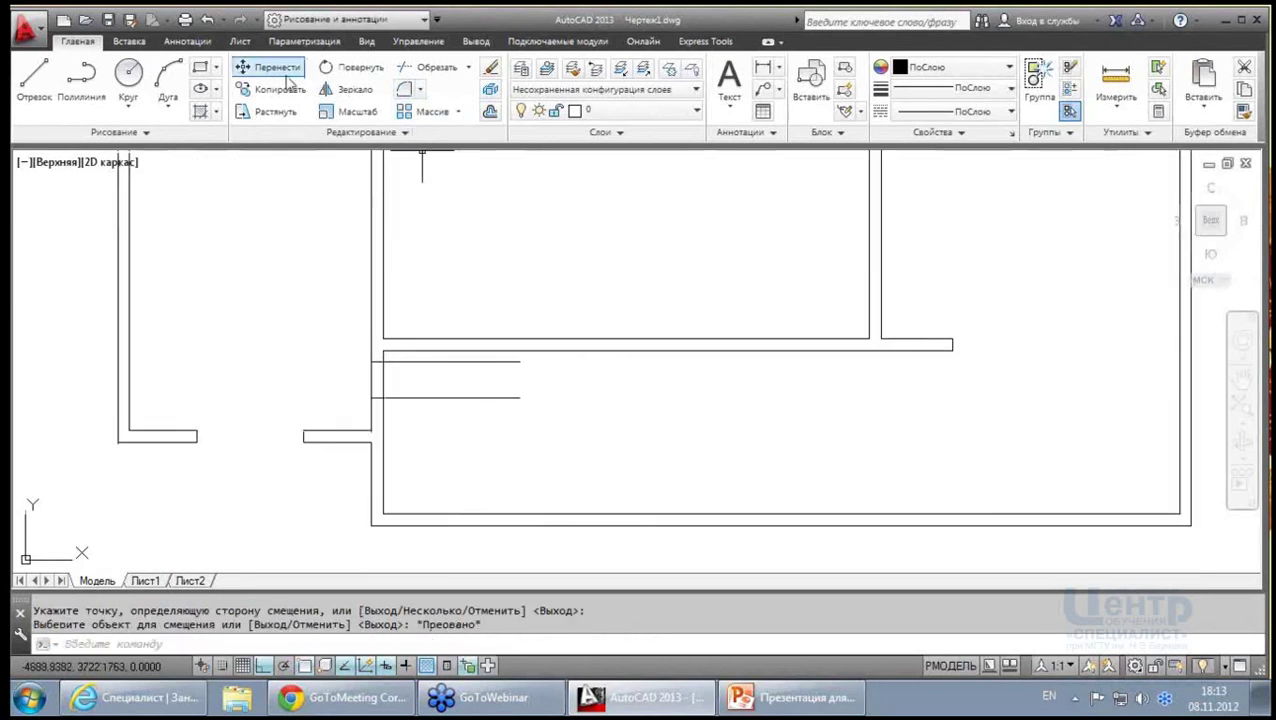
Move both wall ends beside the door slightly lower
left_click(247, 67)
left_click(298, 384)
left_click(470, 478)
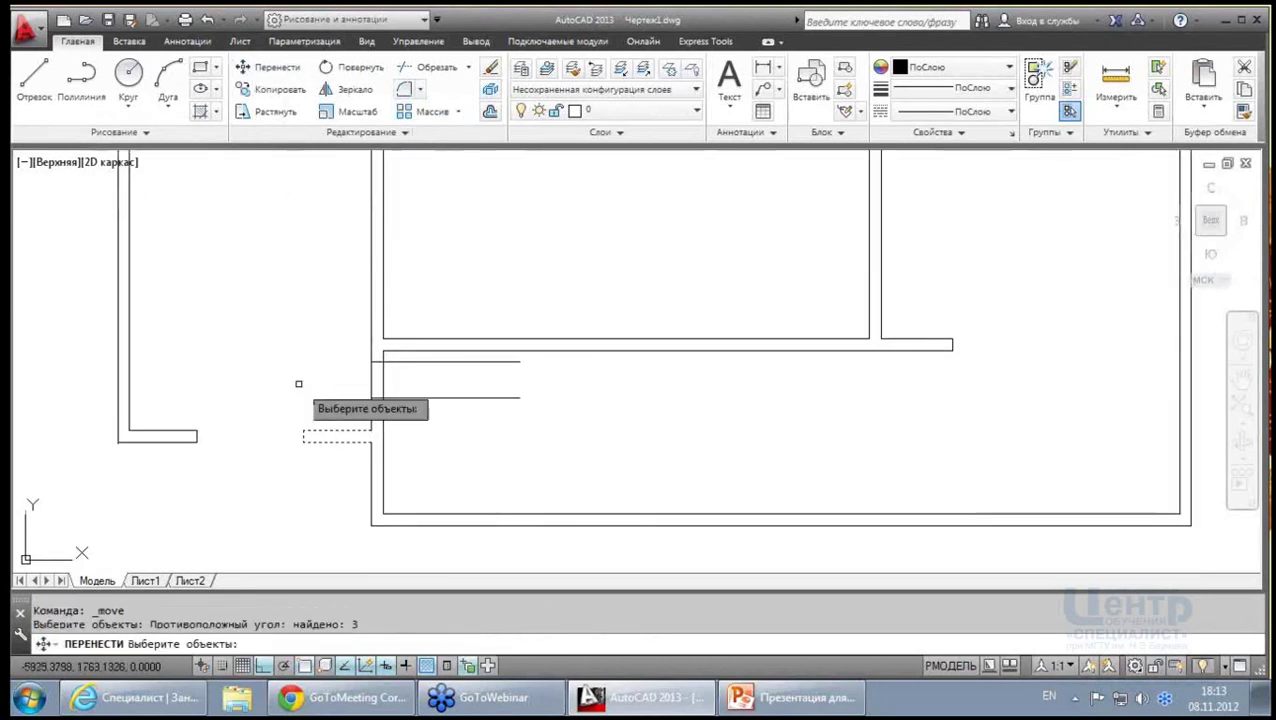
key("Return")
left_click(369, 443)
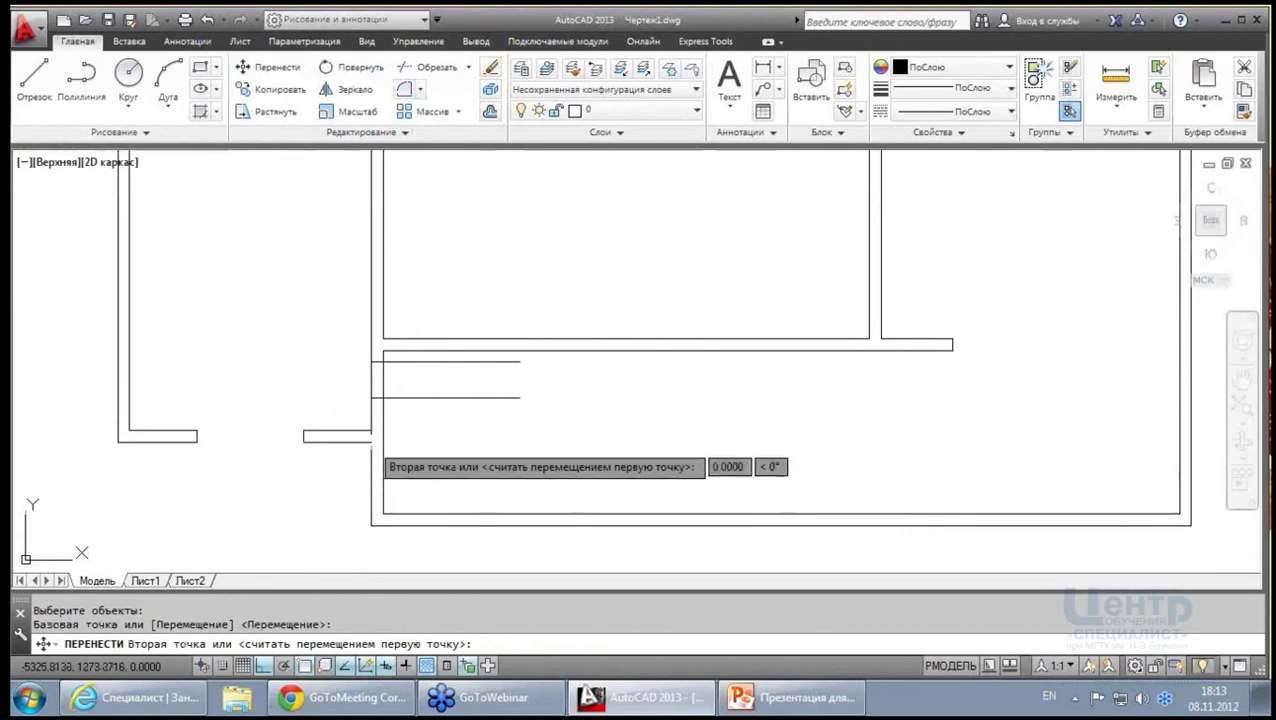
key("Escape")
left_click(262, 67)
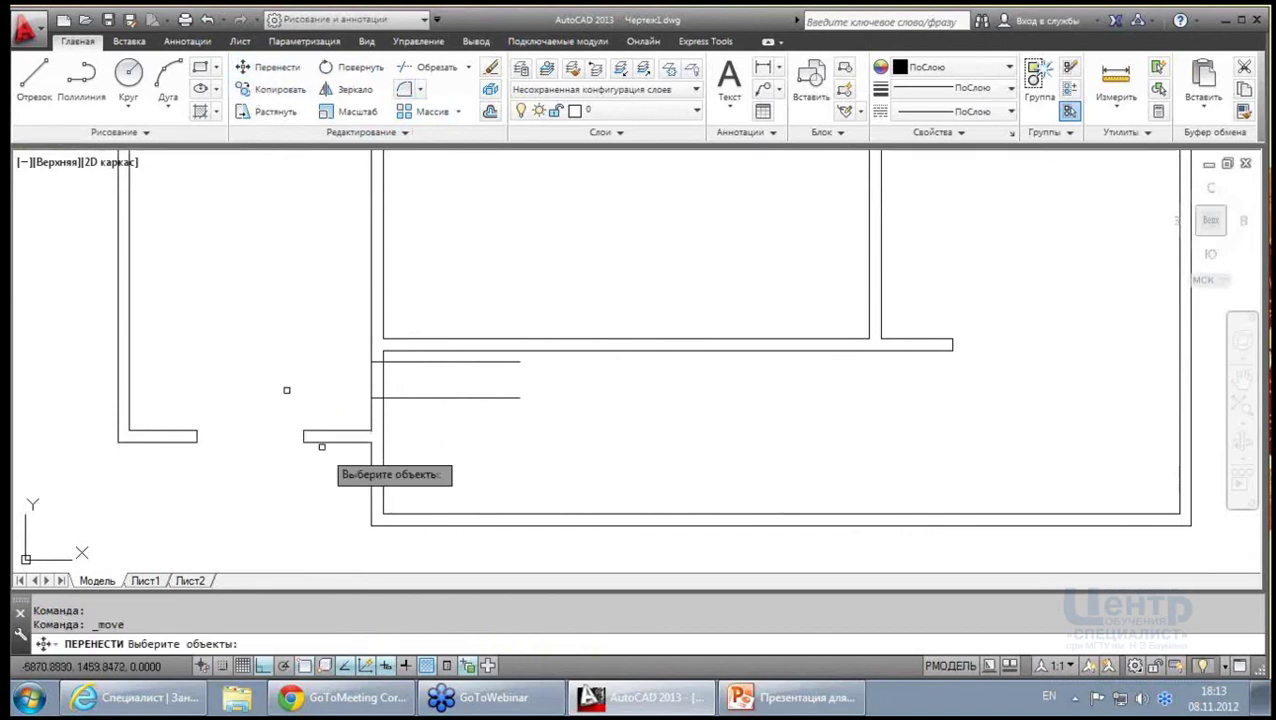
left_click(342, 472)
left_click(155, 378)
key("Return")
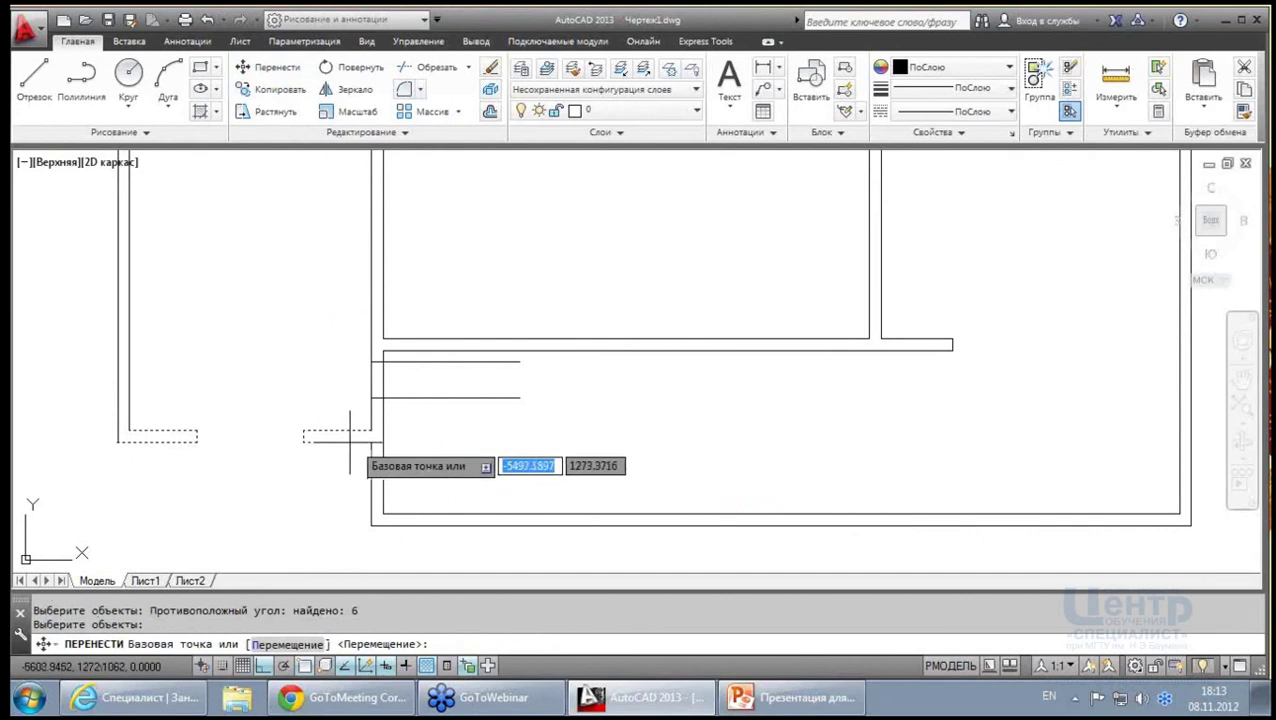
left_click(370, 441)
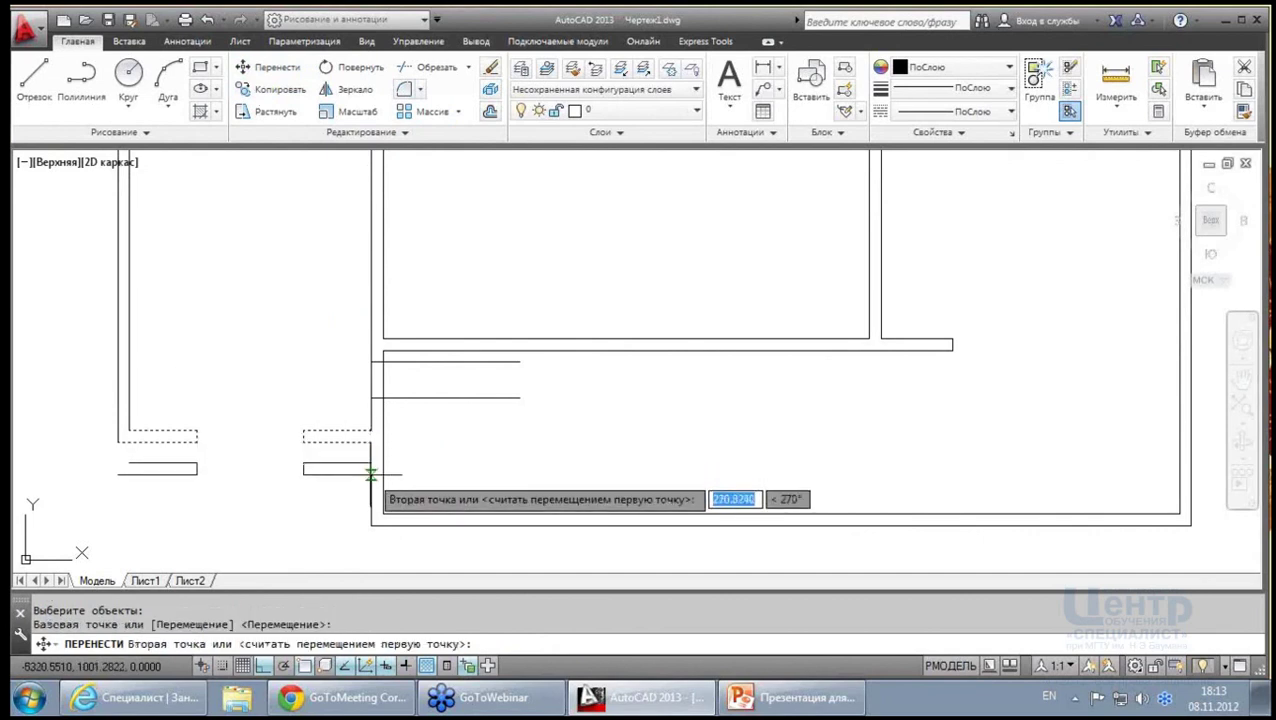
left_click(370, 484)
key("Escape")
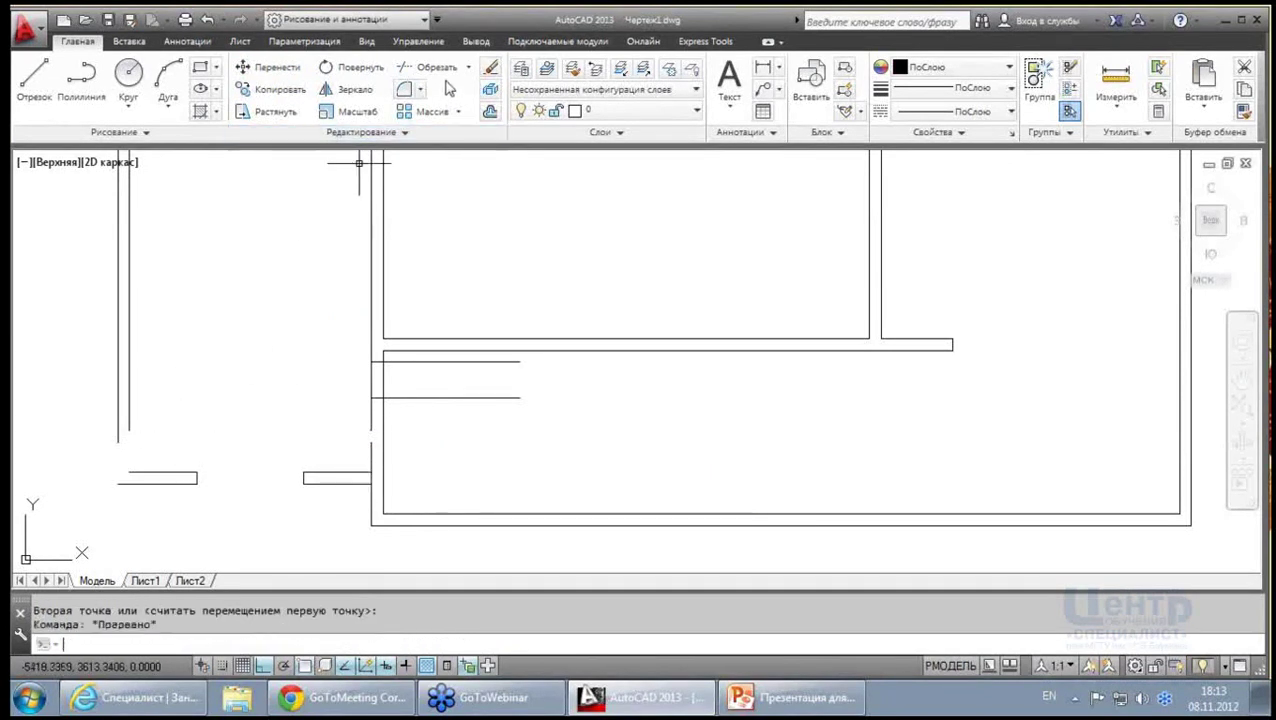
Extend the left vertical wall line down to the short wall line
left_click(467, 72)
left_click(445, 135)
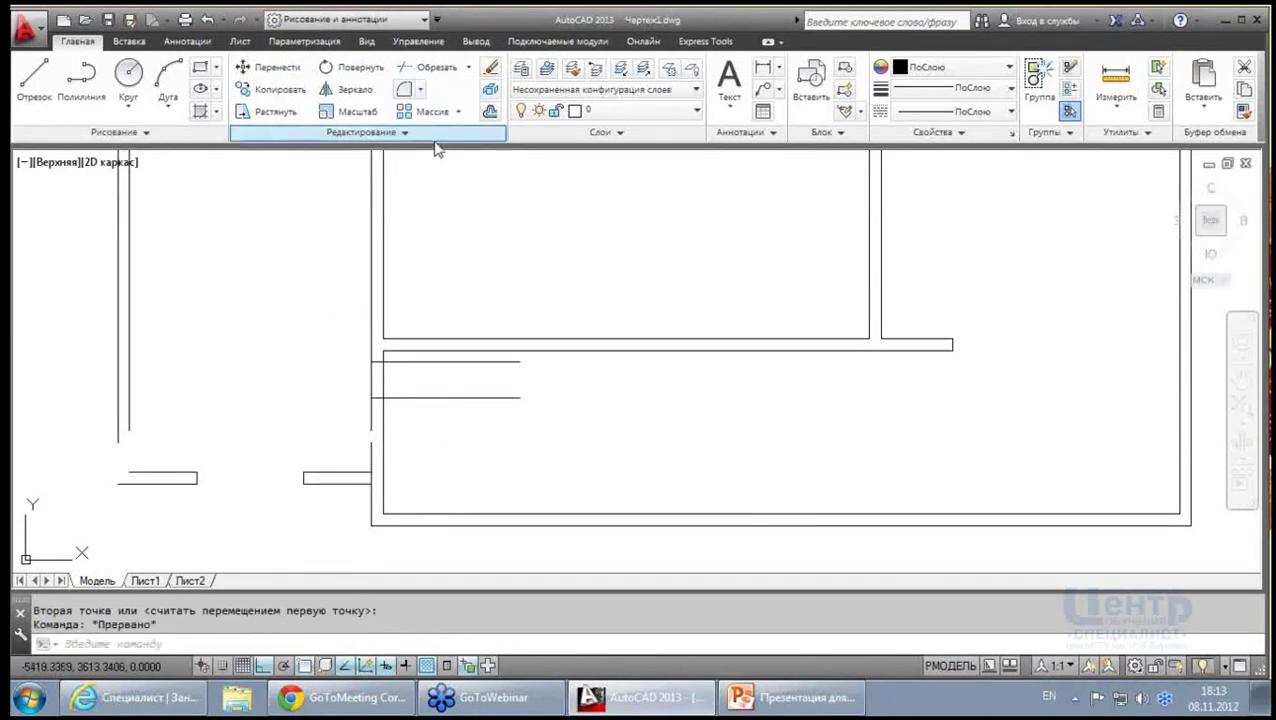
left_click(219, 473)
left_click(100, 508)
key("Return")
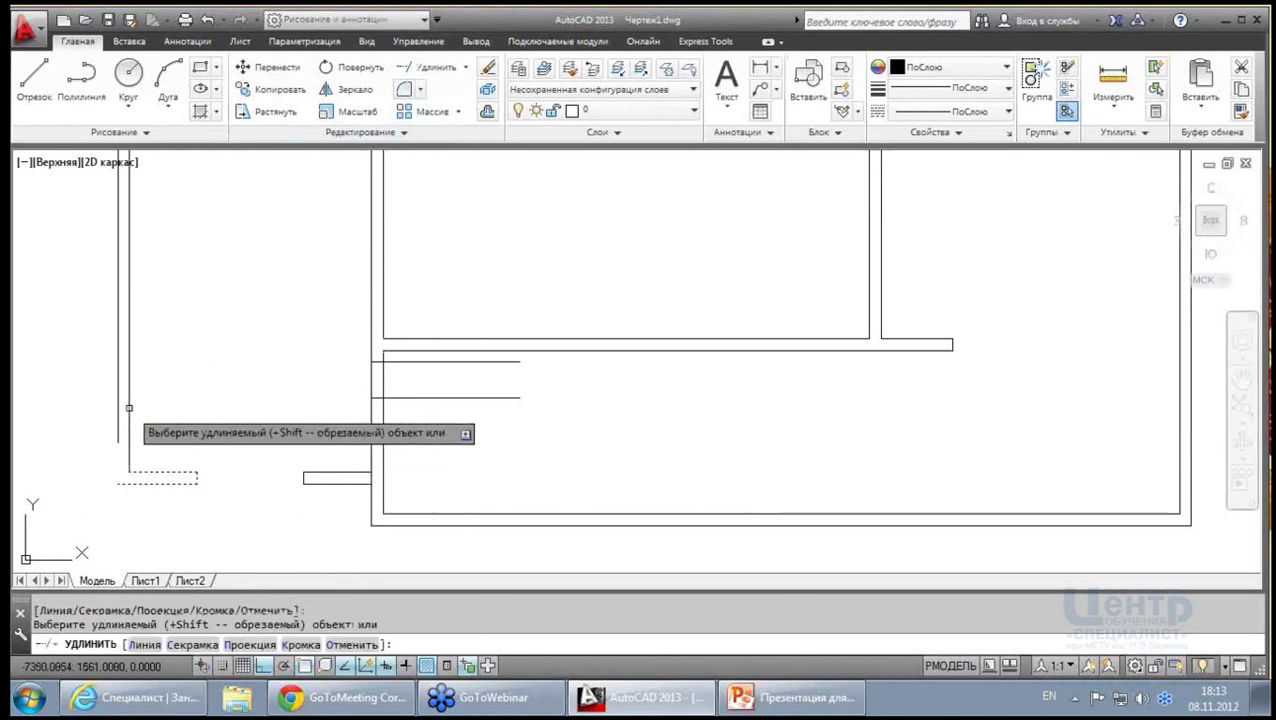
left_click(115, 424)
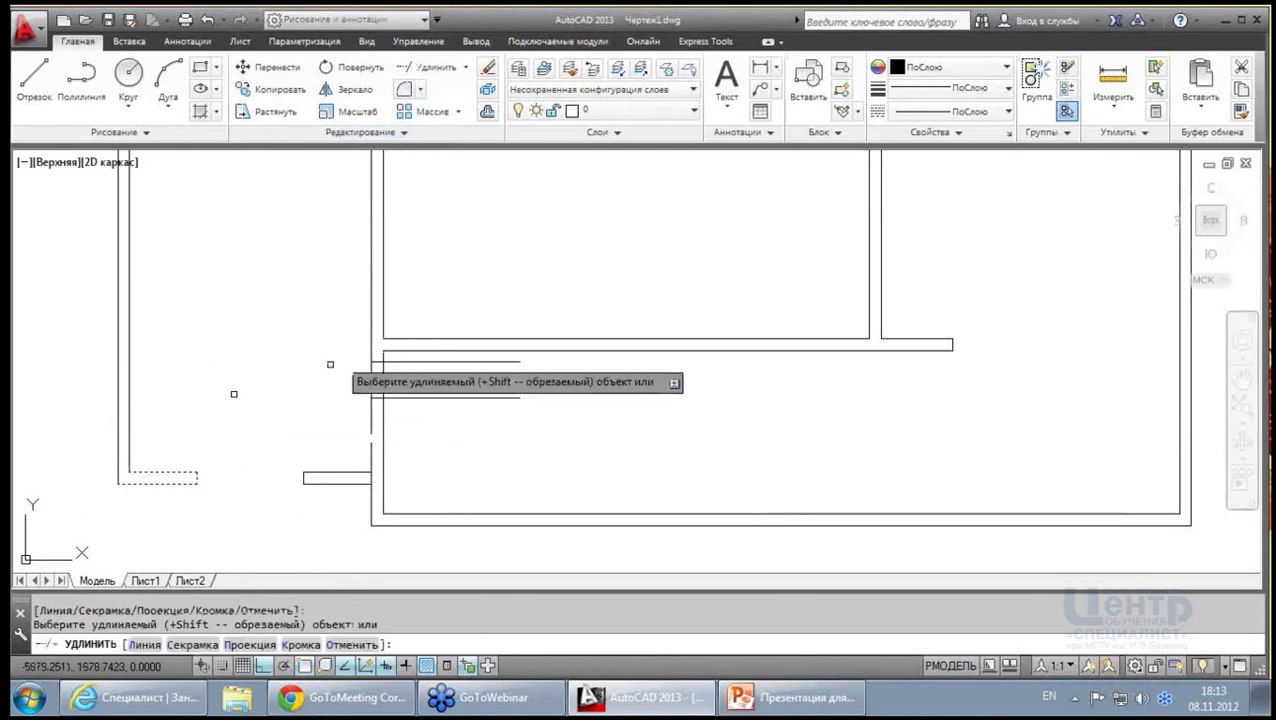
key("Escape")
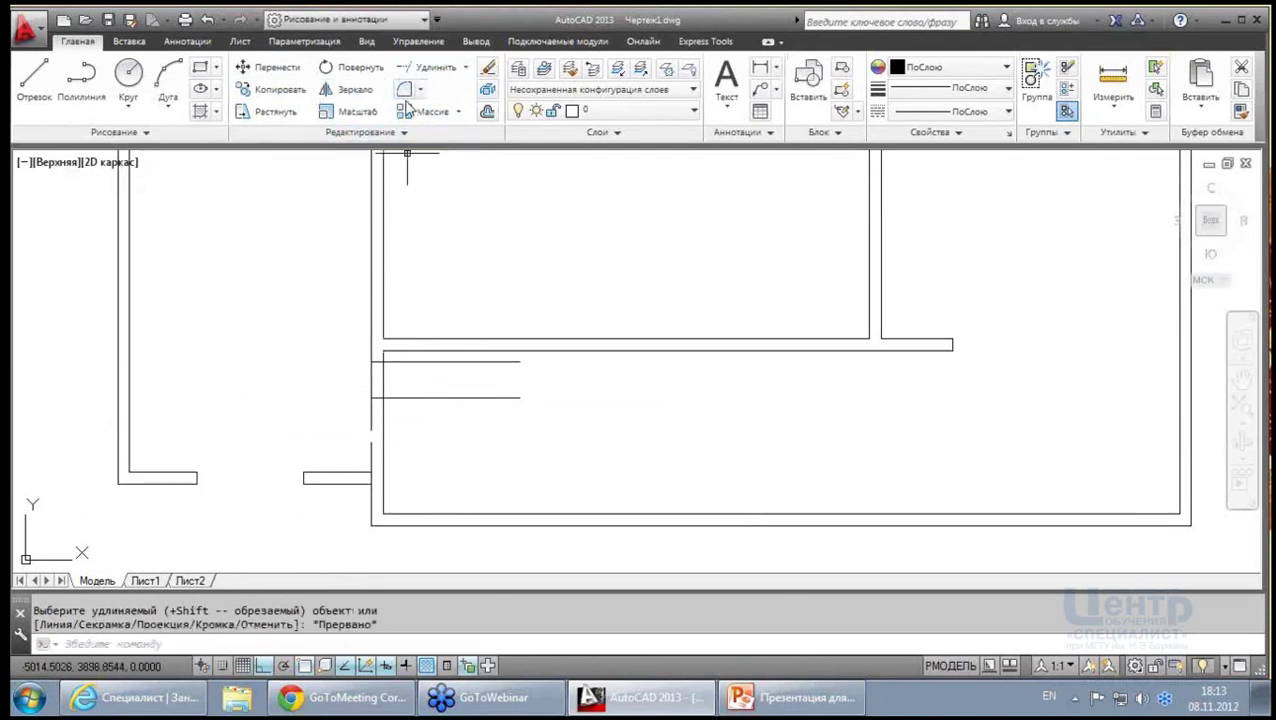
Select the door-area wall lines as trim cutting edges, then cancel the trim
left_click(465, 68)
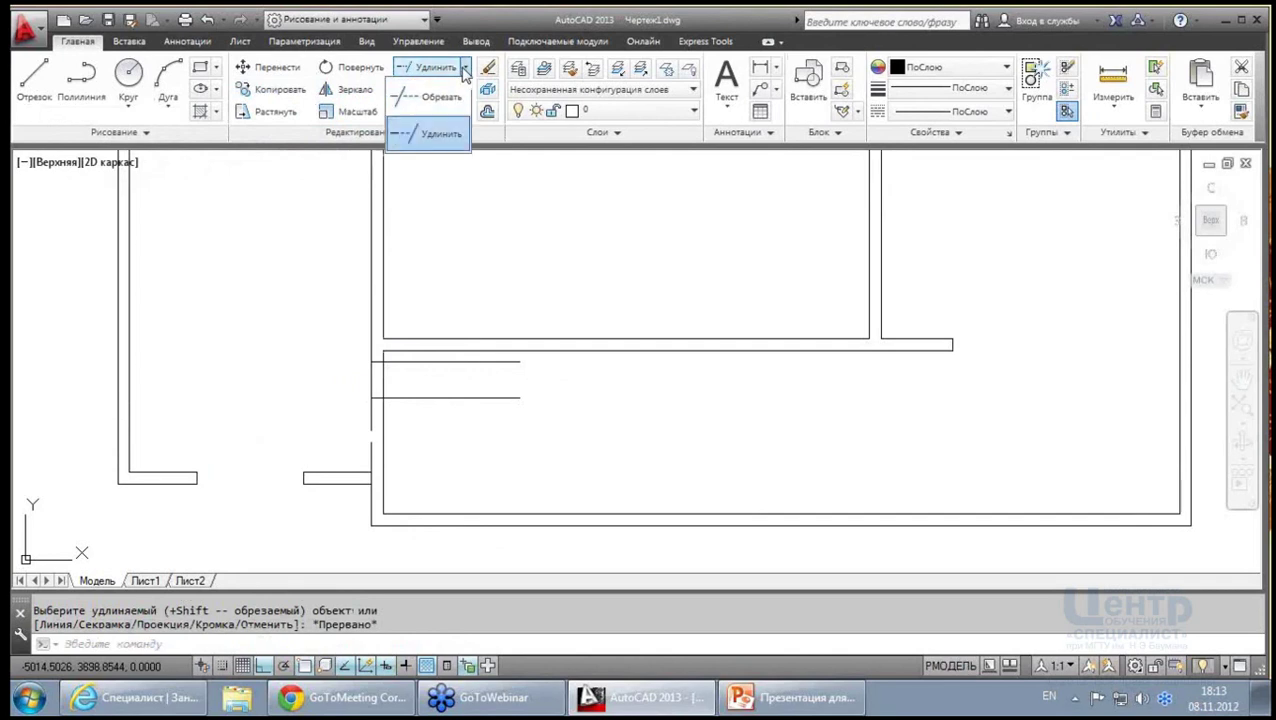
left_click(399, 103)
left_click(416, 501)
left_click(278, 433)
key("Return")
scroll(345, 462, "up", 2)
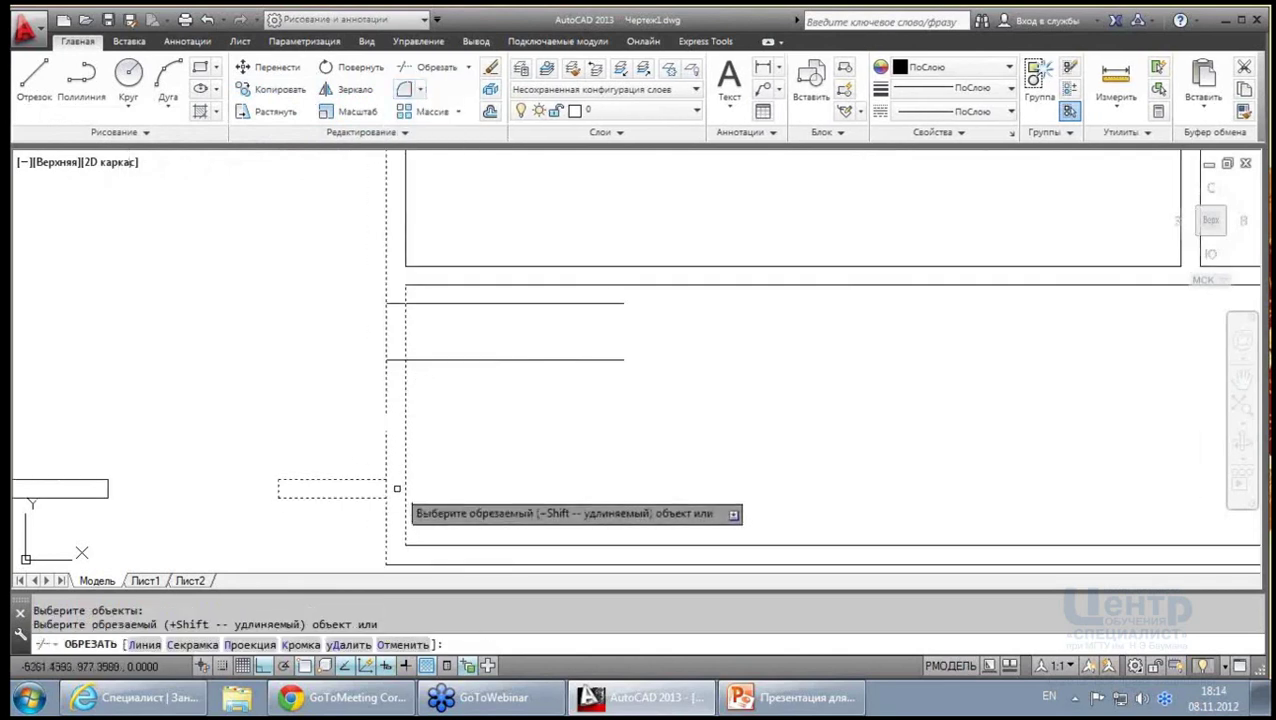
key("Escape")
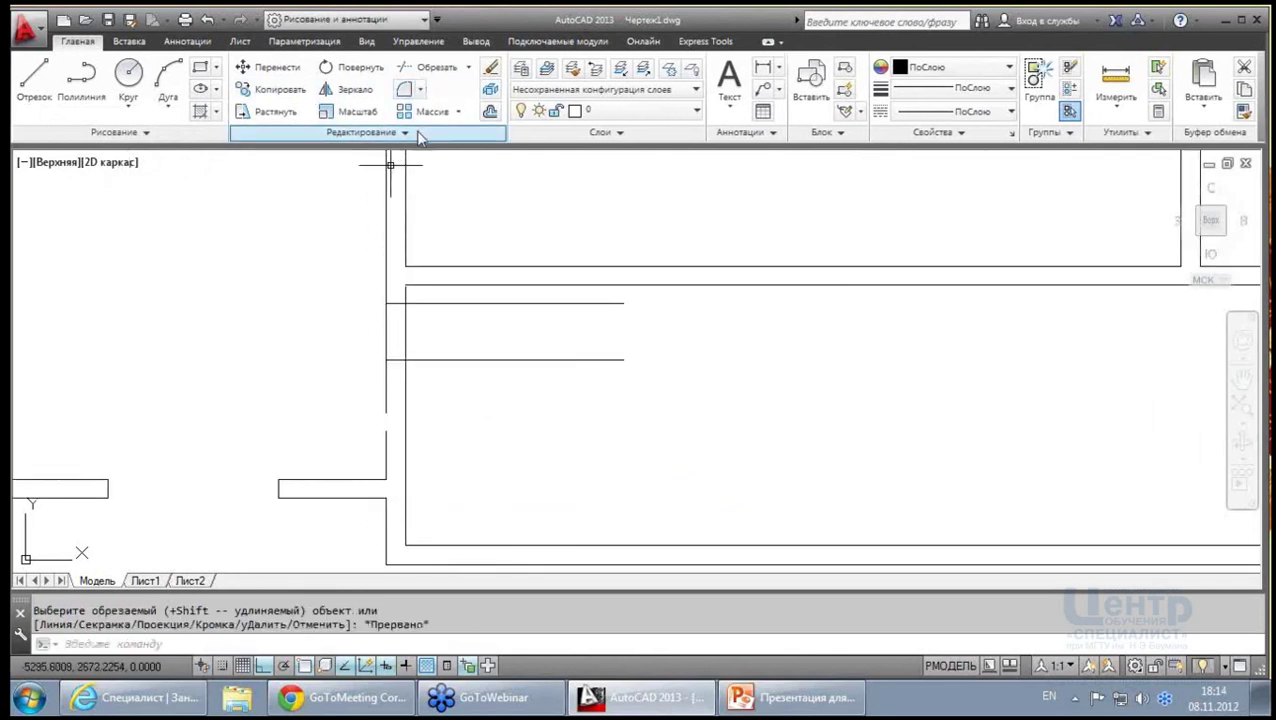
Join the upper and lower vertical wall lines into one line
left_click(418, 134)
left_click(316, 182)
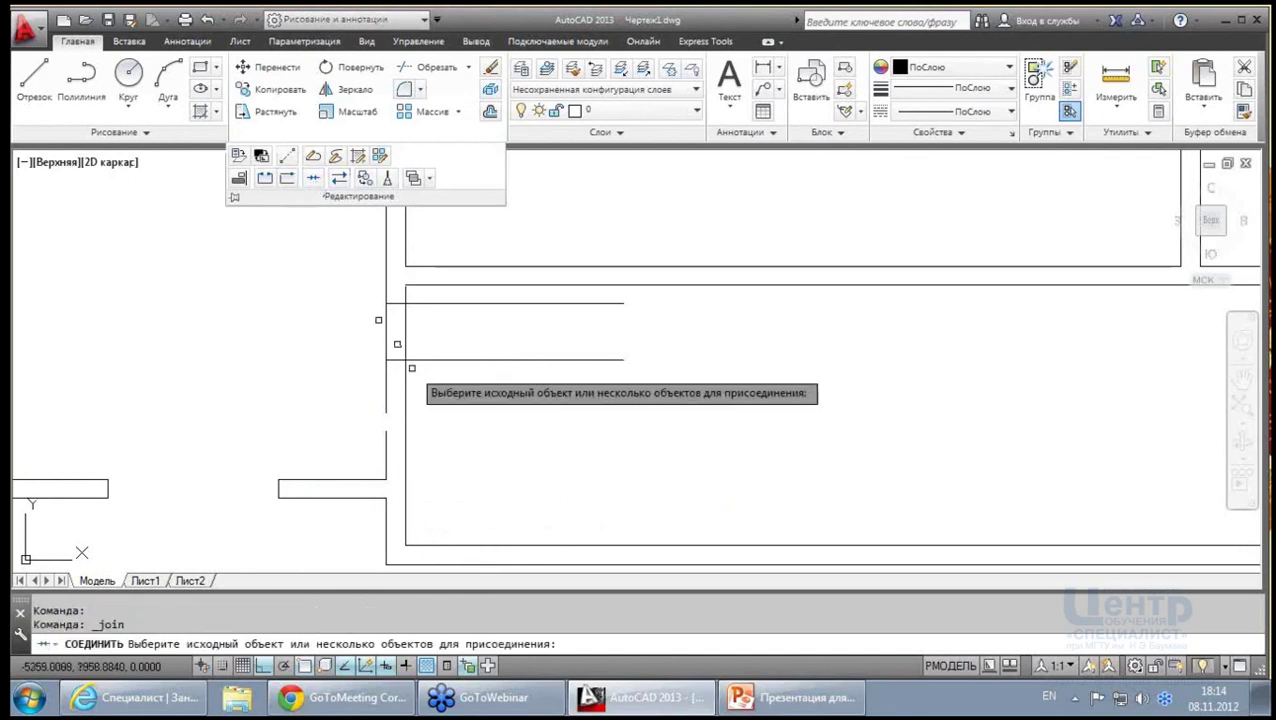
left_click(386, 395)
left_click(387, 435)
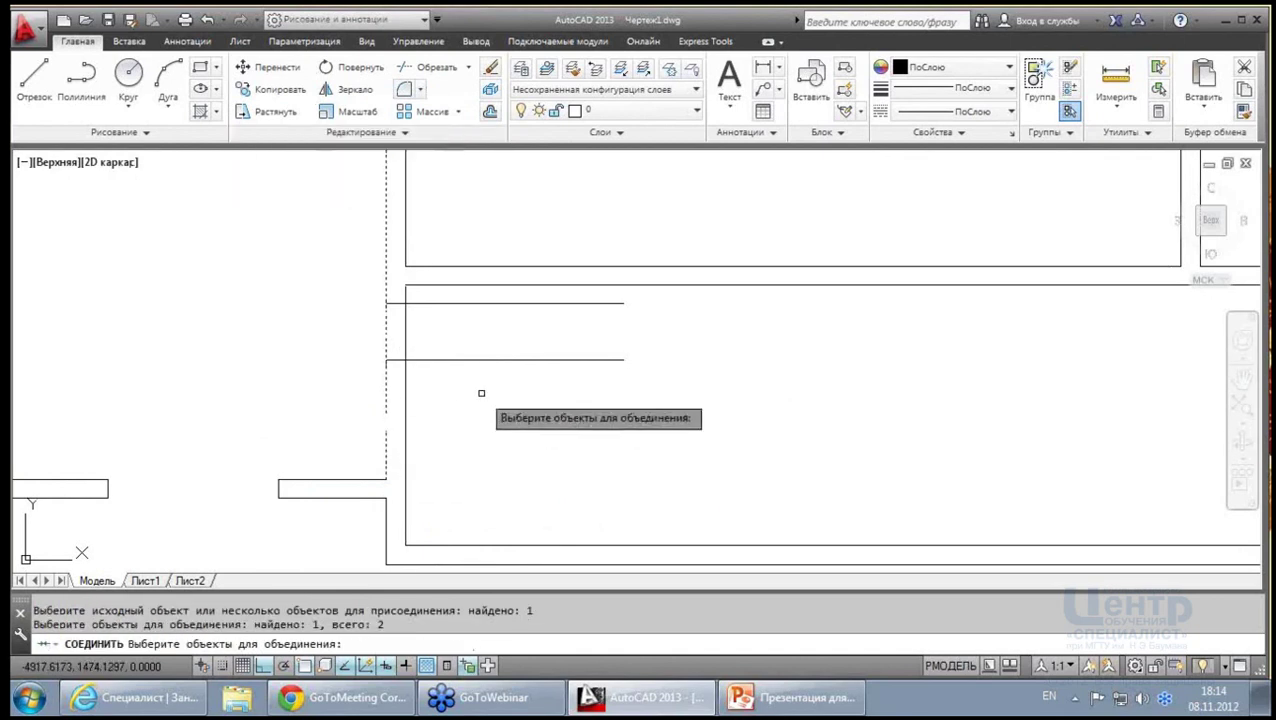
key("Return")
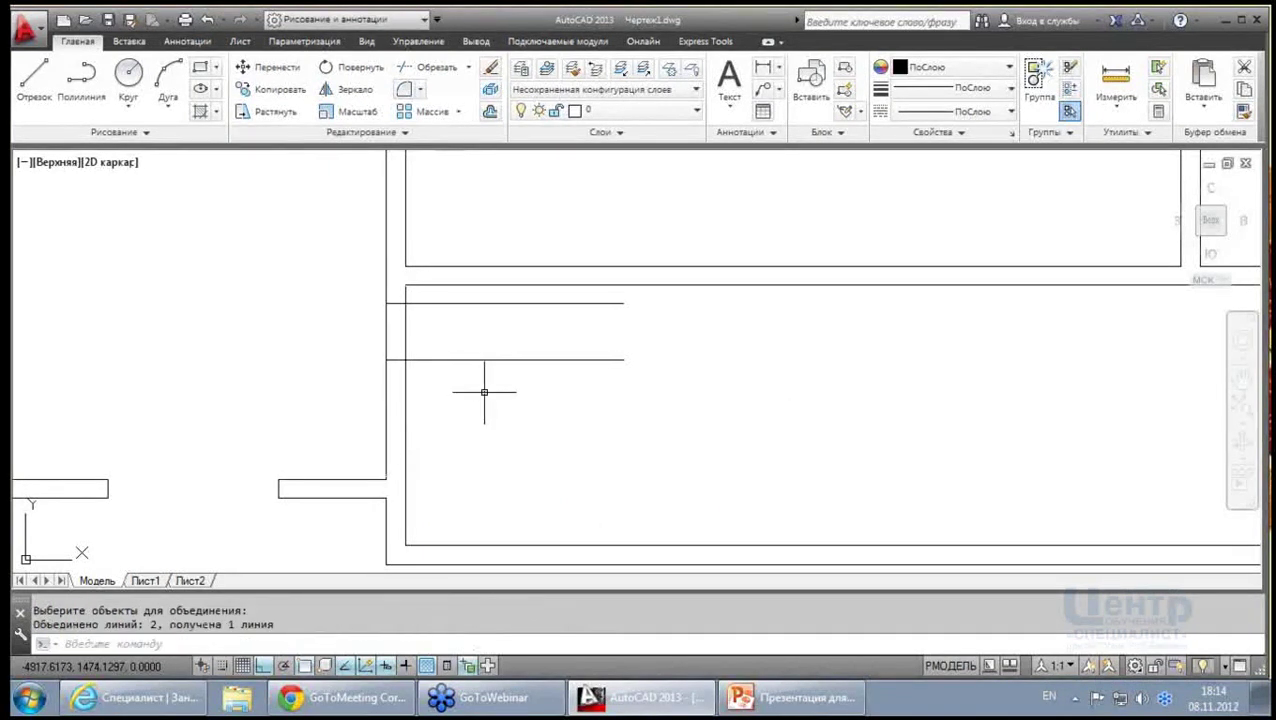
Offset the lower partition line to add a third parallel line below it
left_click(490, 111)
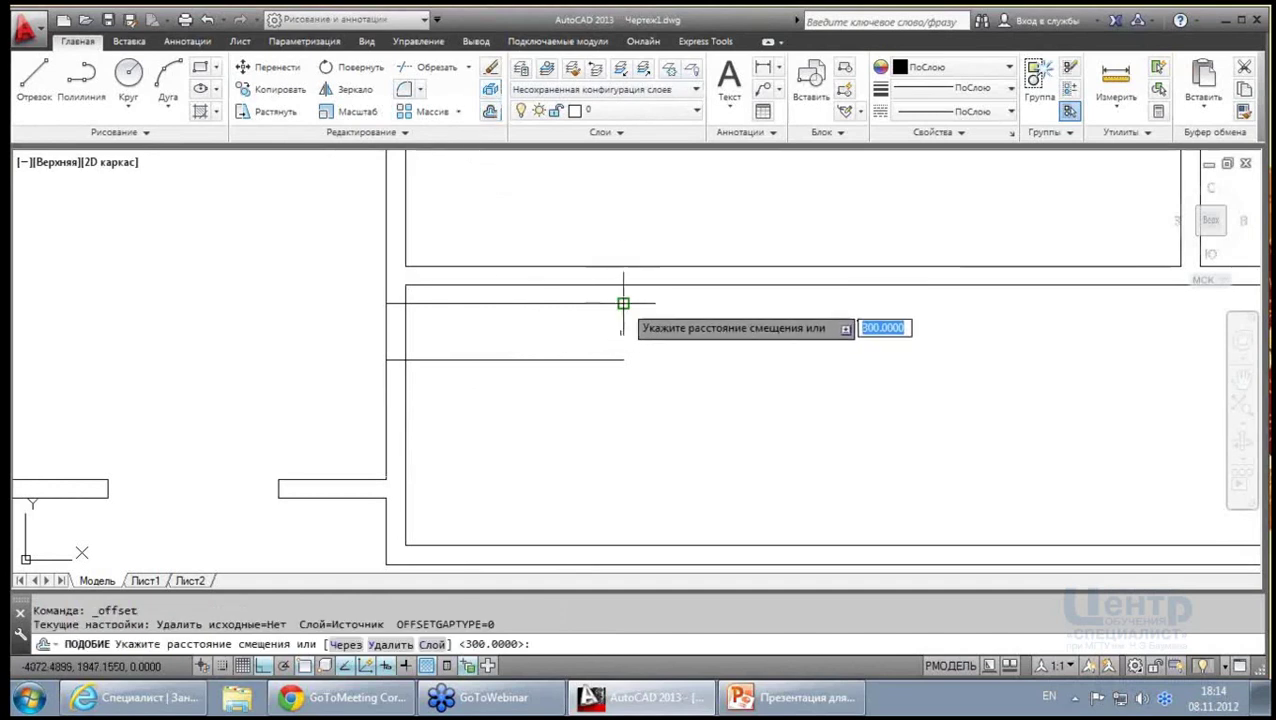
left_click(623, 302)
left_click(621, 359)
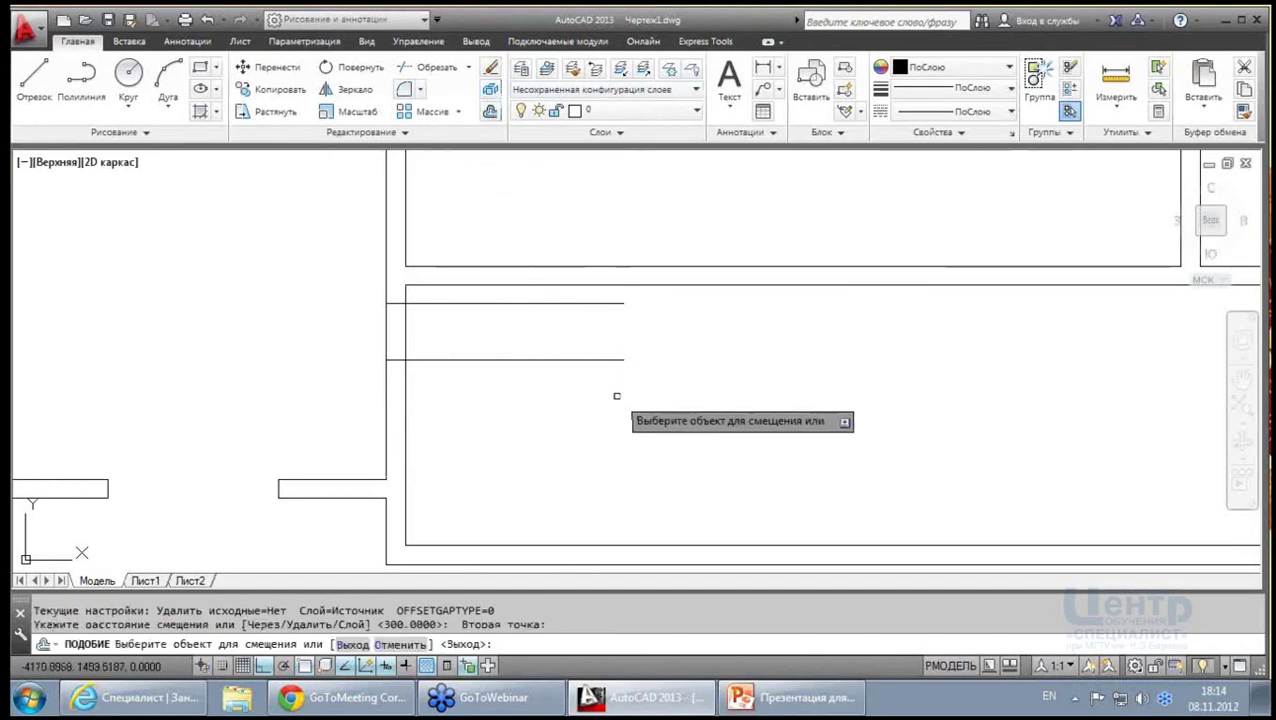
left_click(442, 359)
left_click(441, 384)
key("Escape")
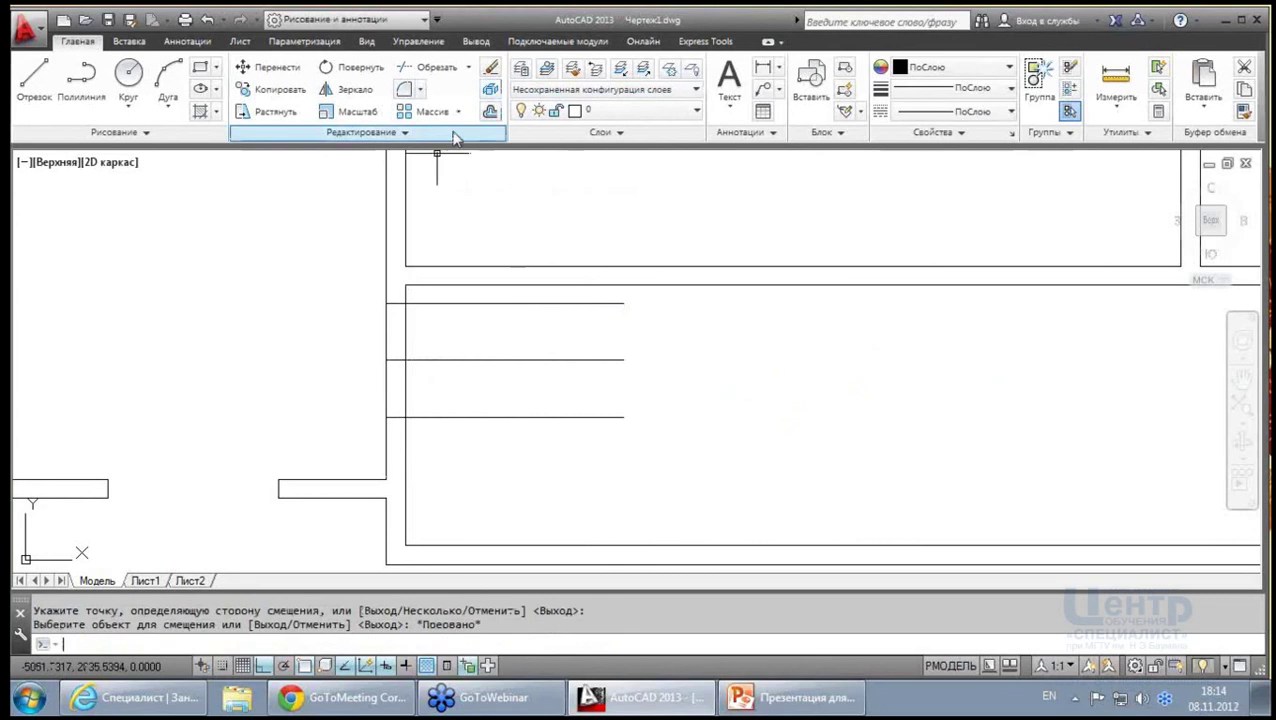
Trim the door opening through the vertical wall and delete the leftover segment
left_click(406, 75)
left_click(698, 433)
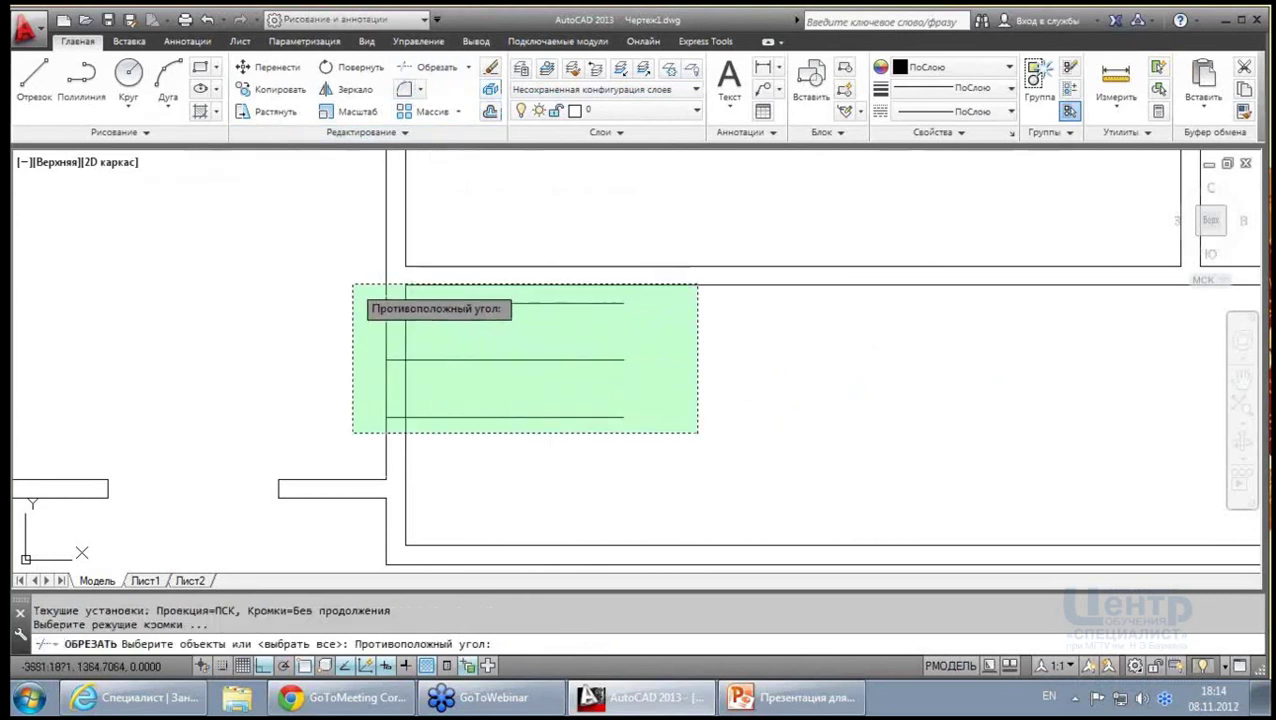
left_click(351, 282)
key("Return")
left_click(552, 485)
left_click(440, 288)
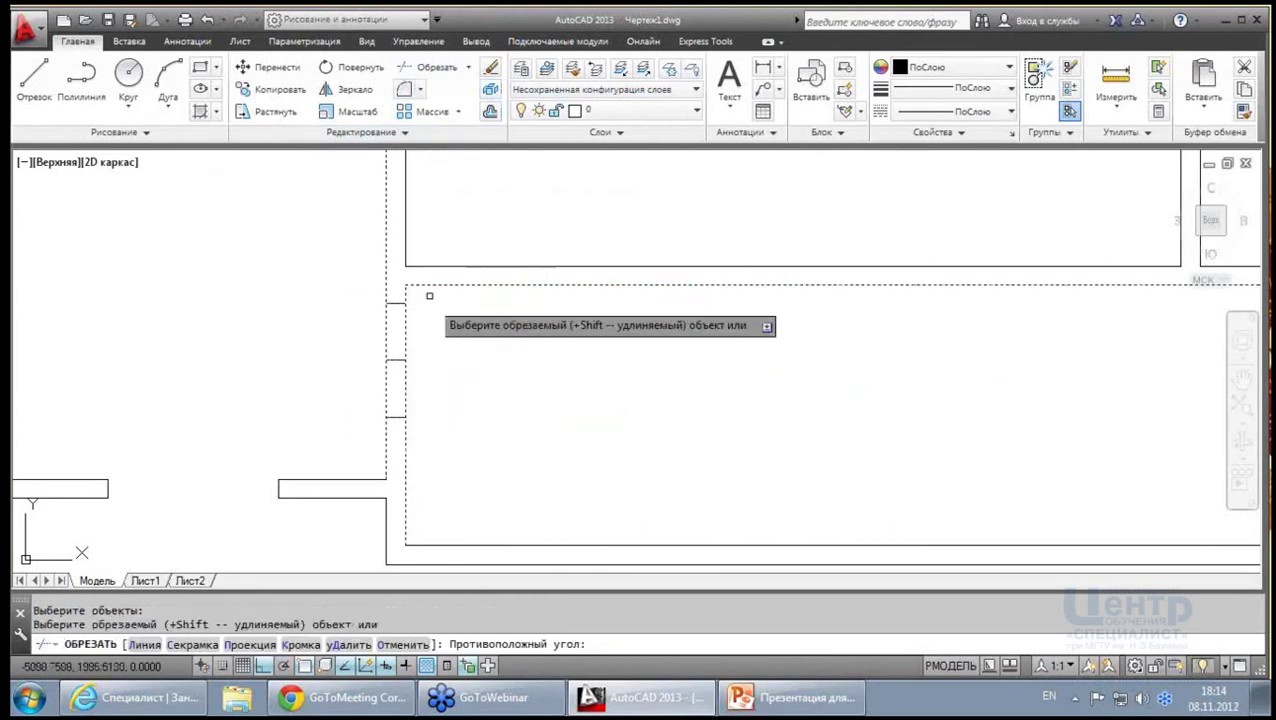
left_click(452, 392)
left_click(382, 345)
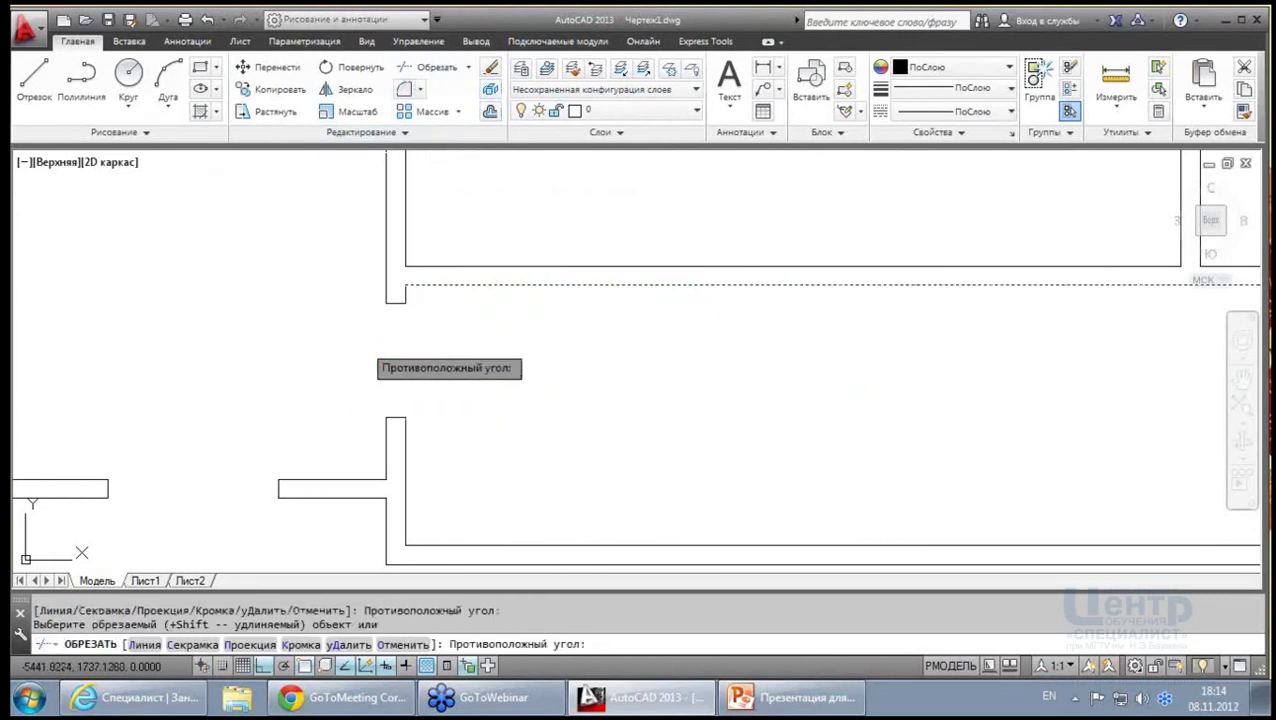
key("Escape")
left_click(398, 358)
key("Delete")
scroll(461, 359, "down", 5)
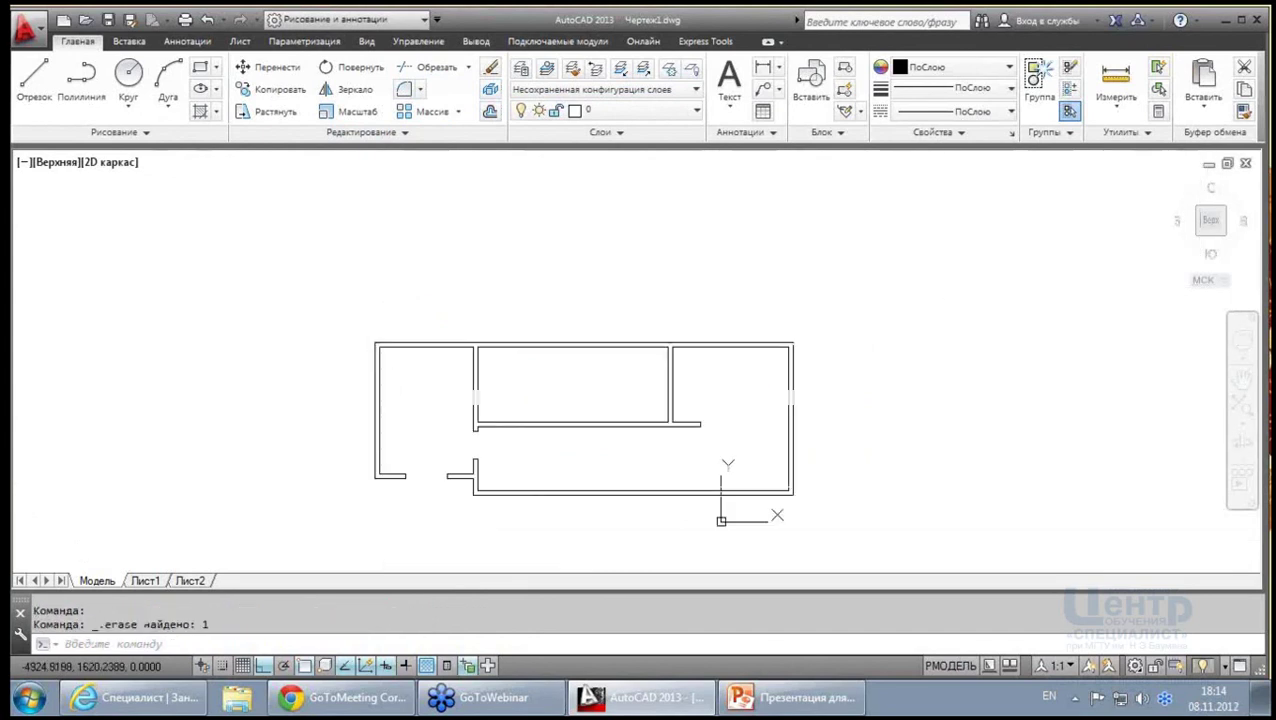
scroll(383, 453, "up", 1)
middle_click_drag(383, 453, 277, 458)
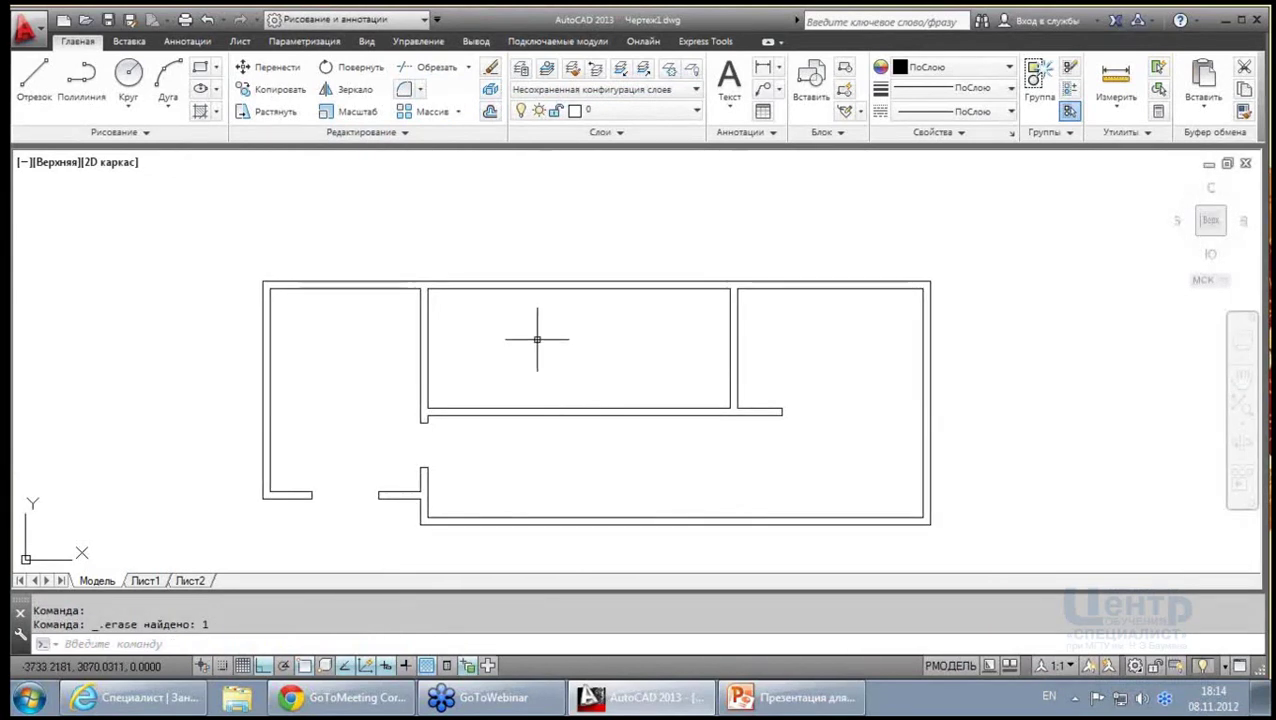
middle_click_drag(614, 459, 590, 433)
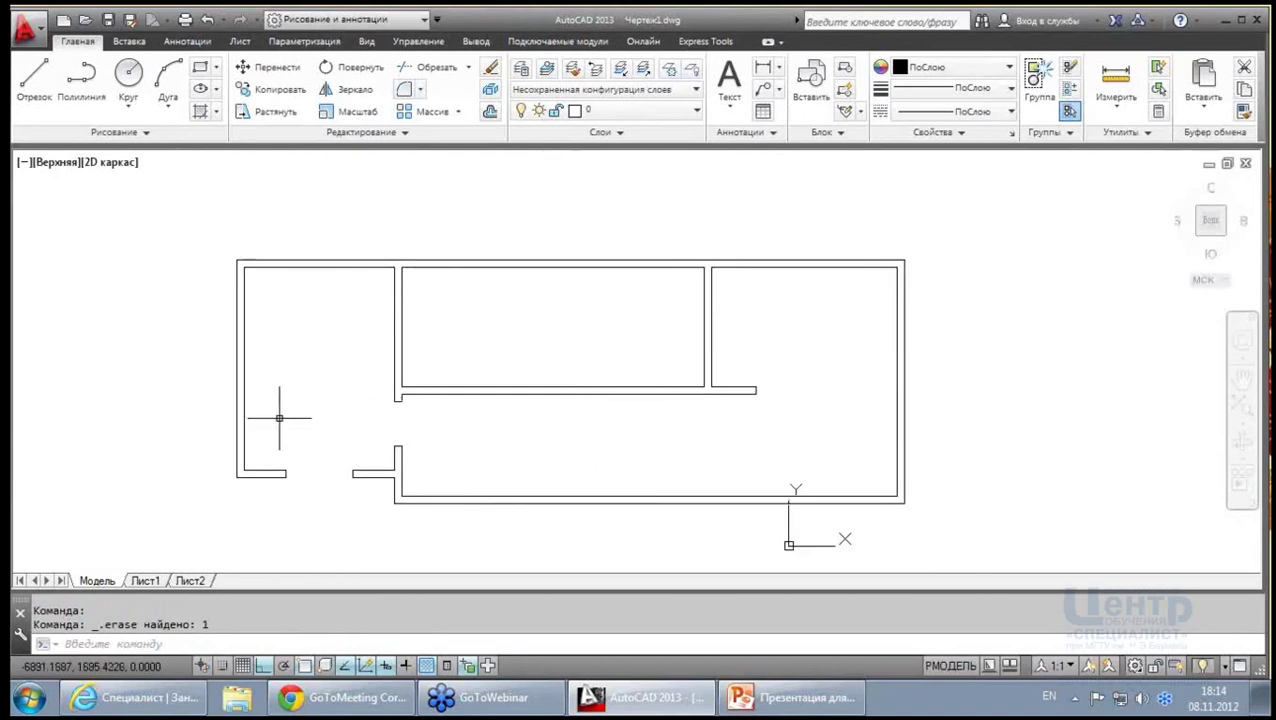
middle_click_drag(535, 386, 527, 376)
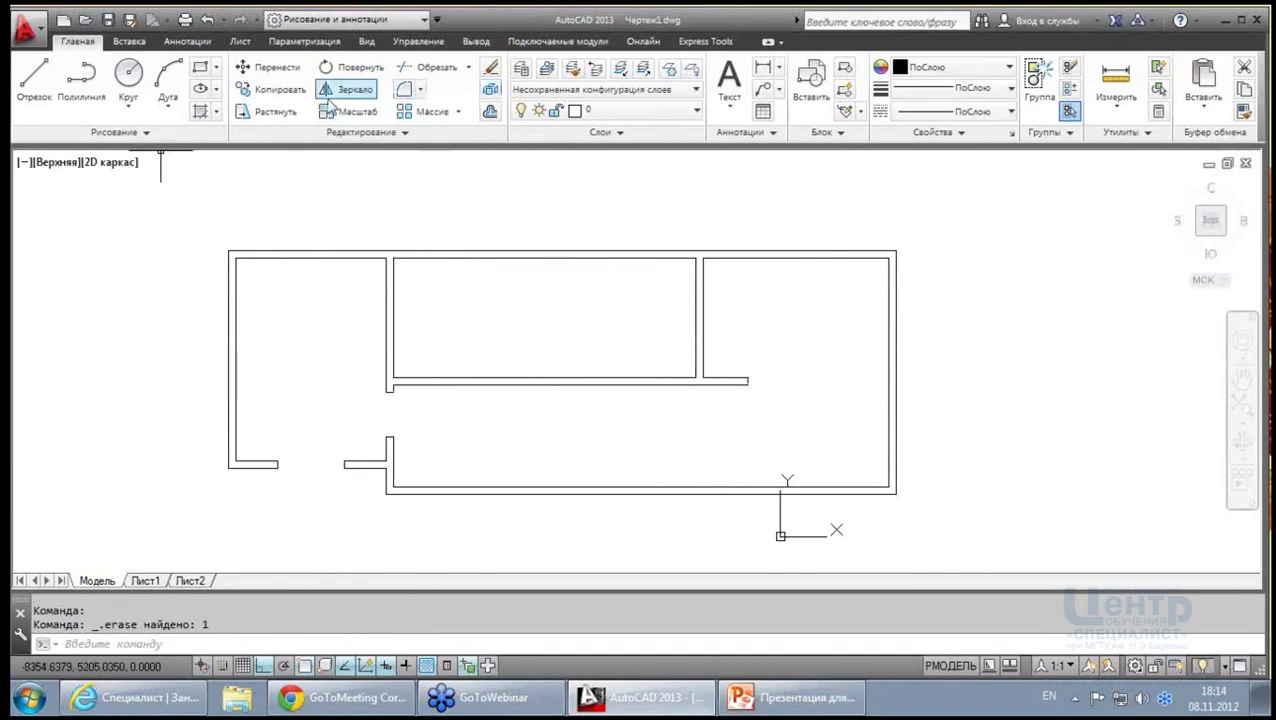
Offset the middle room's lower wall line 700 upward into the room
left_click(490, 112)
type("1000")
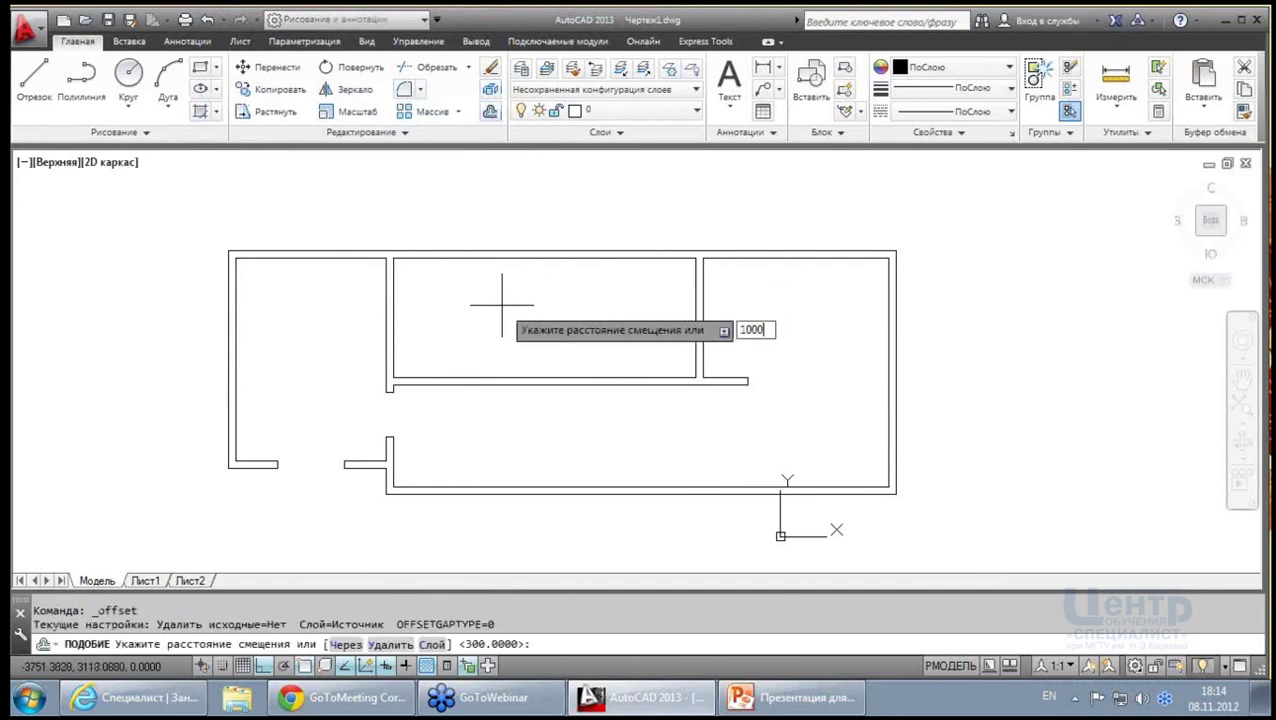
key("Return")
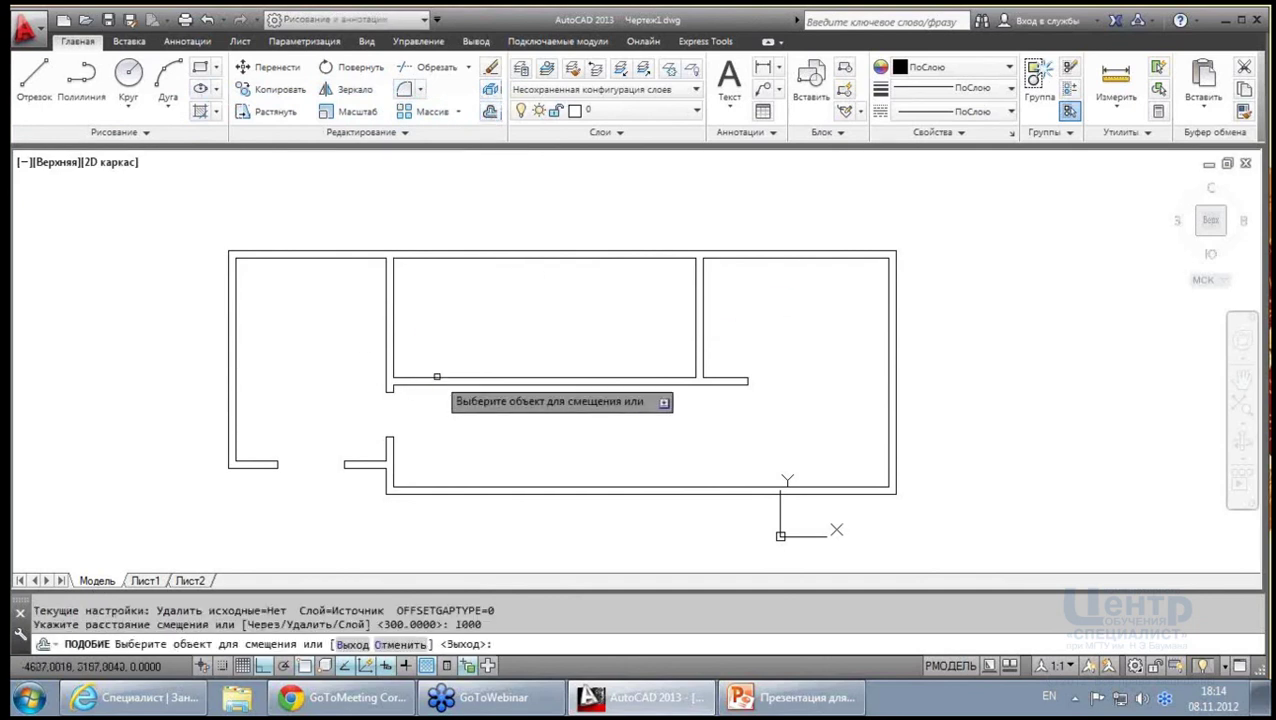
left_click(433, 377)
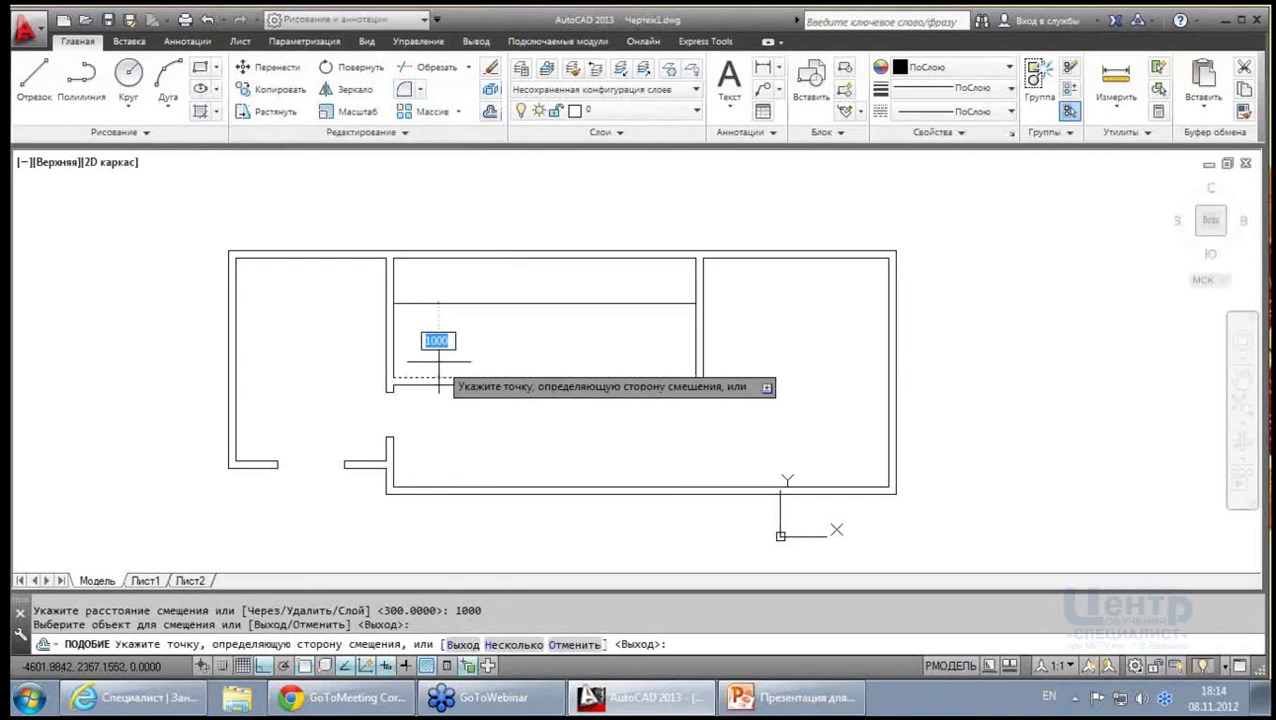
key("Escape")
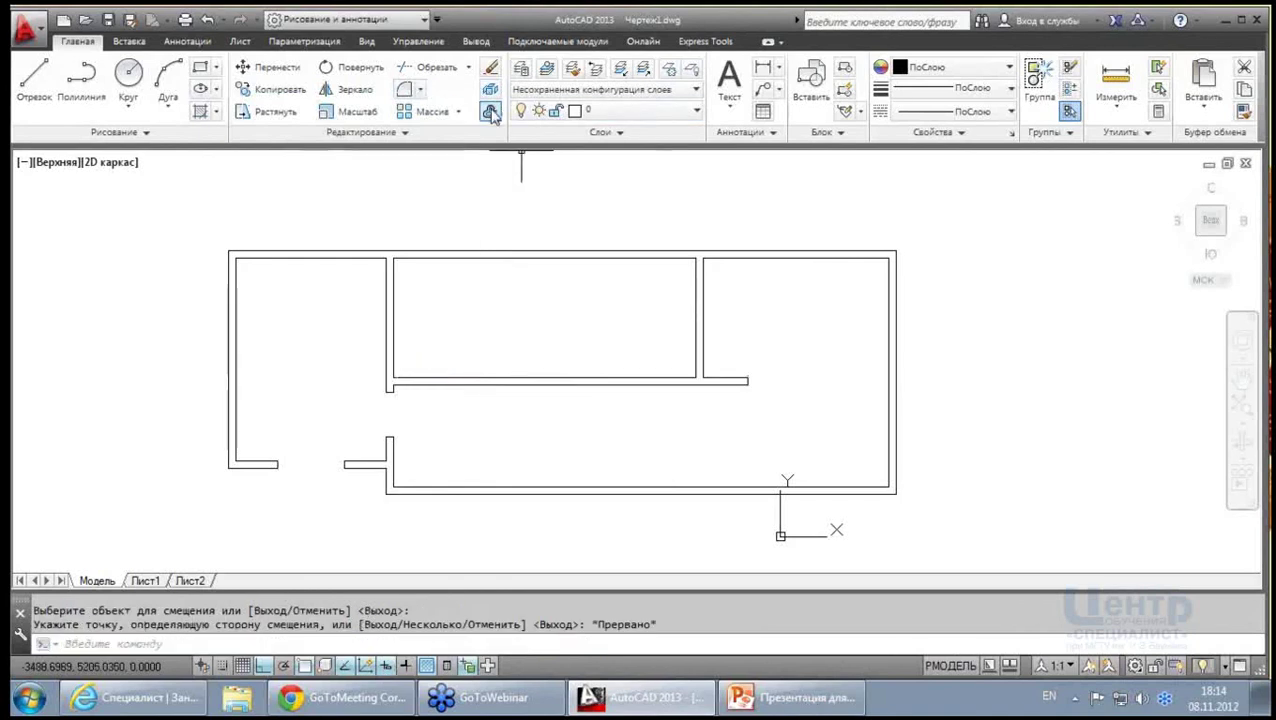
left_click(490, 112)
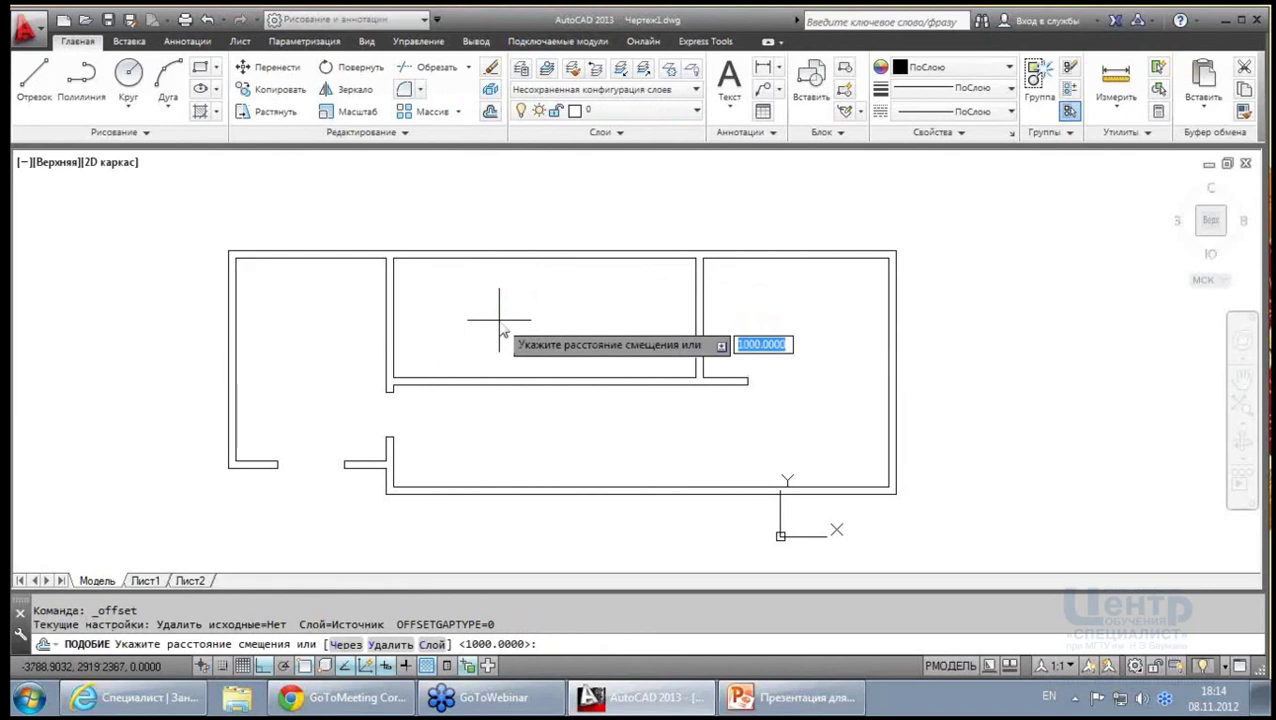
key("Return")
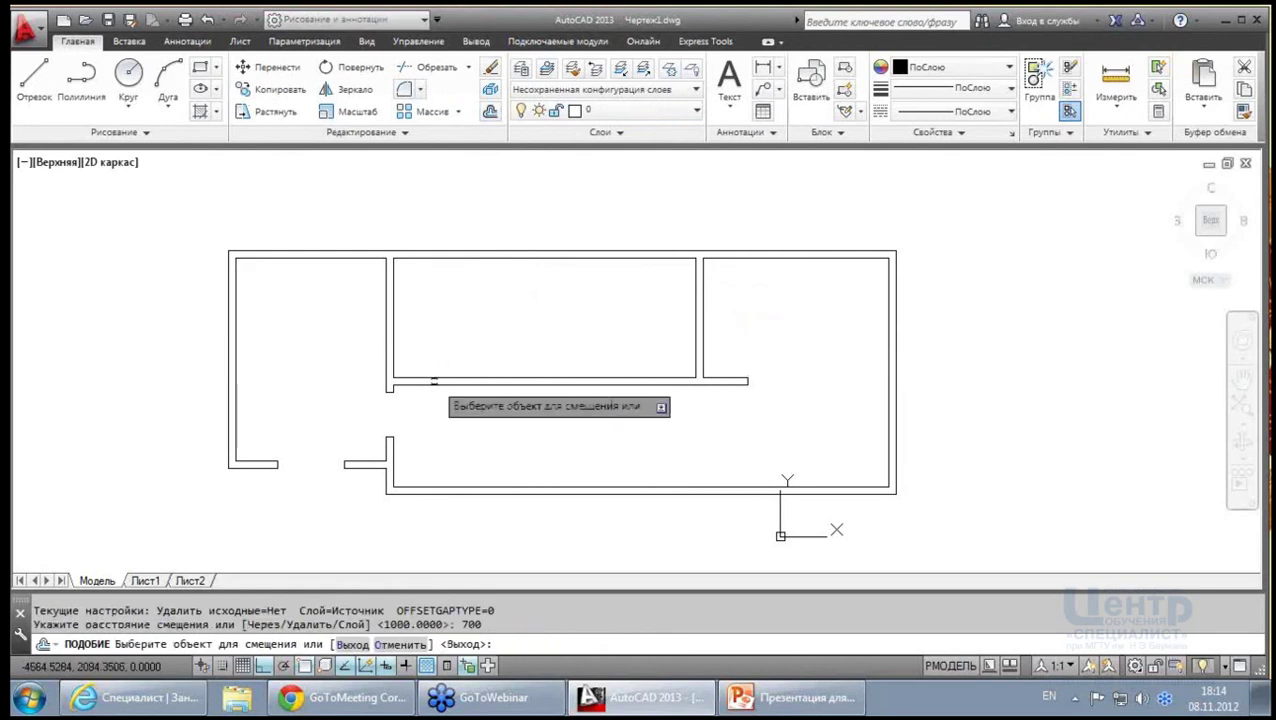
left_click(428, 378)
left_click(425, 350)
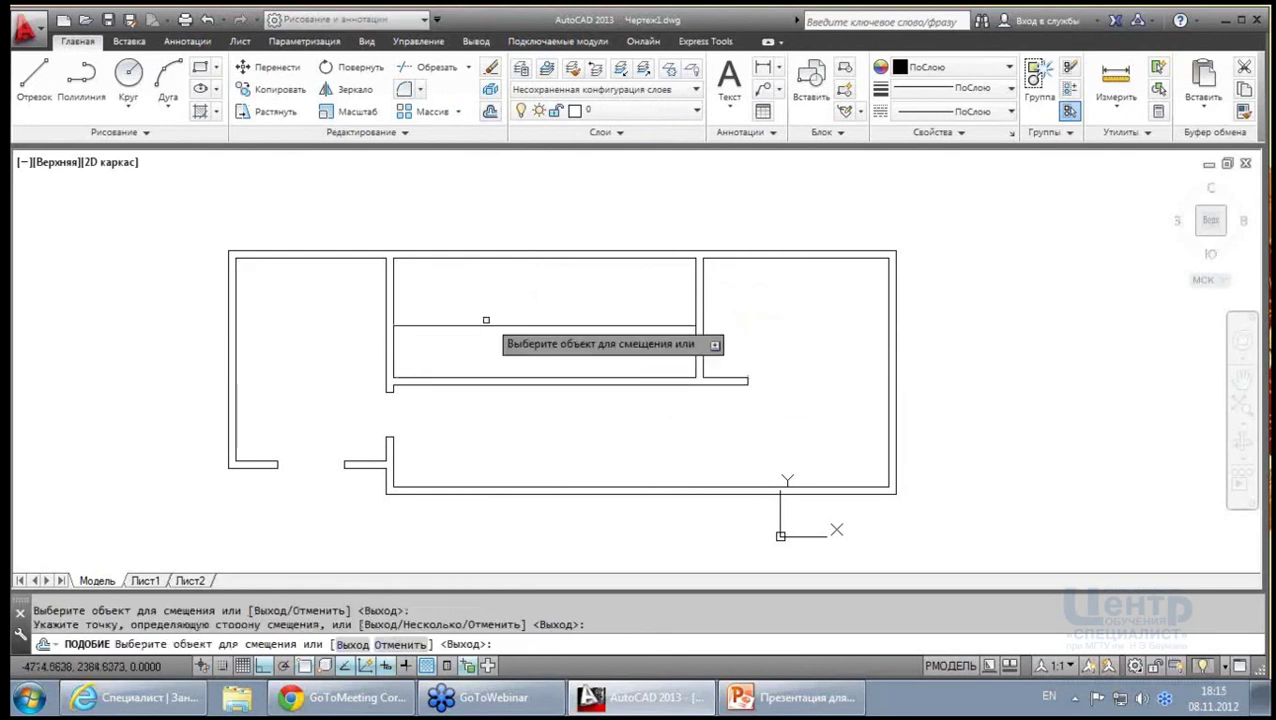
key("Escape")
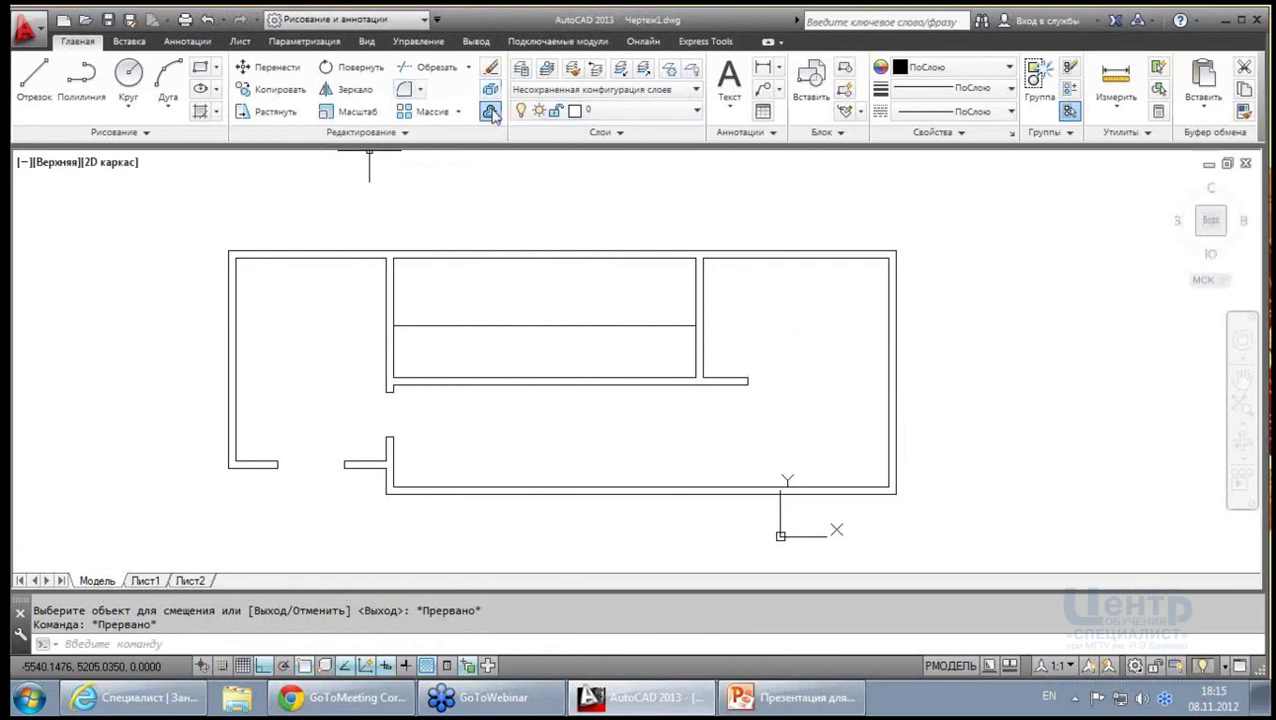
Offset the room's left inner wall line 700 to the right inside the room
left_click(490, 112)
key("Return")
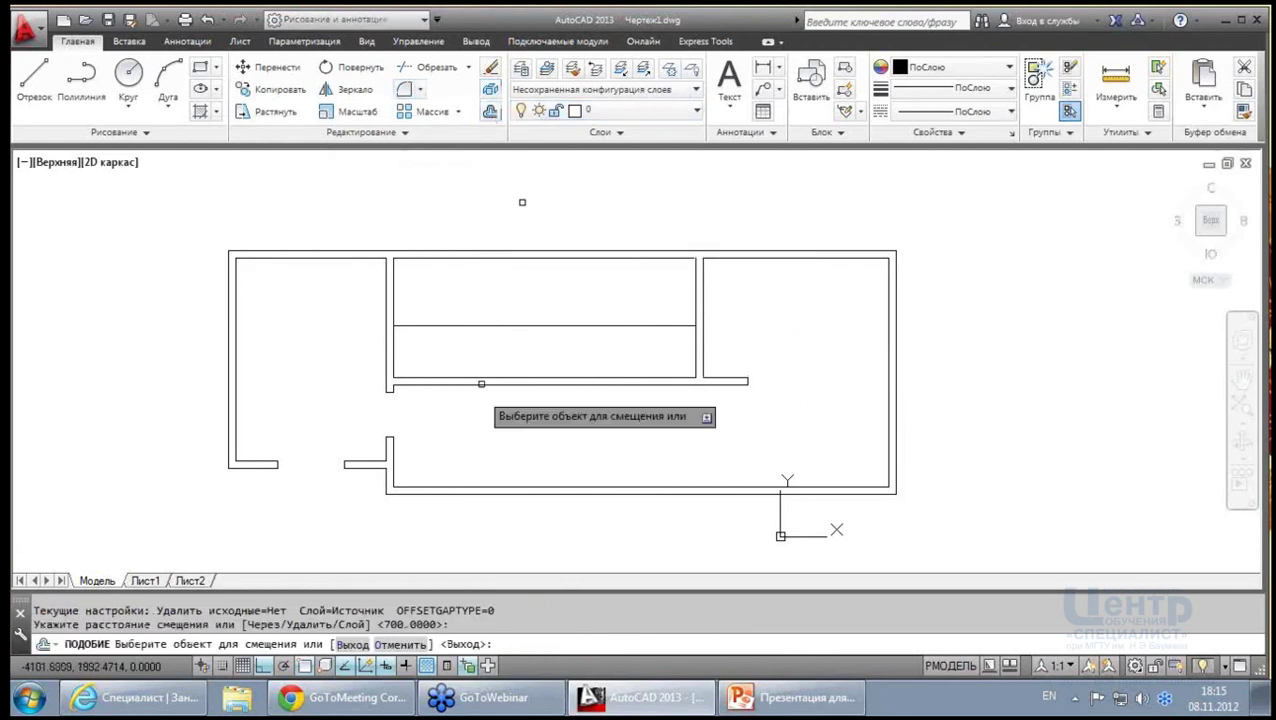
left_click(392, 349)
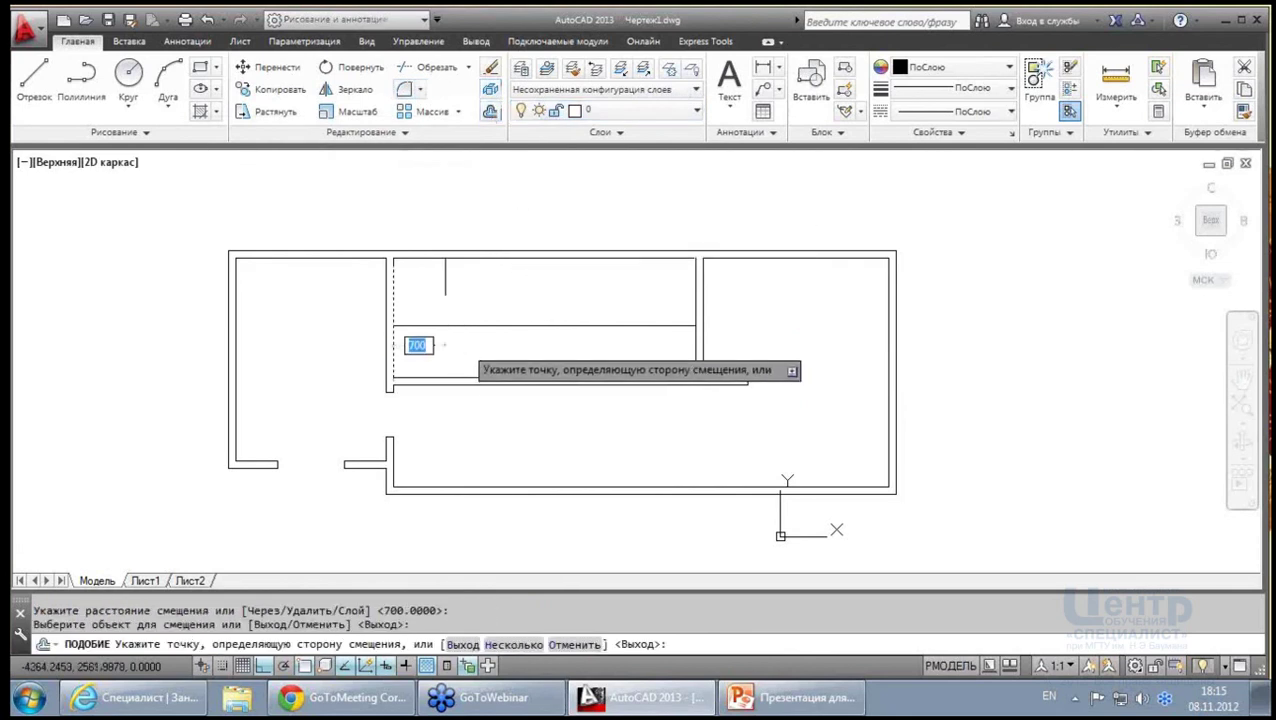
left_click(460, 345)
key("Escape")
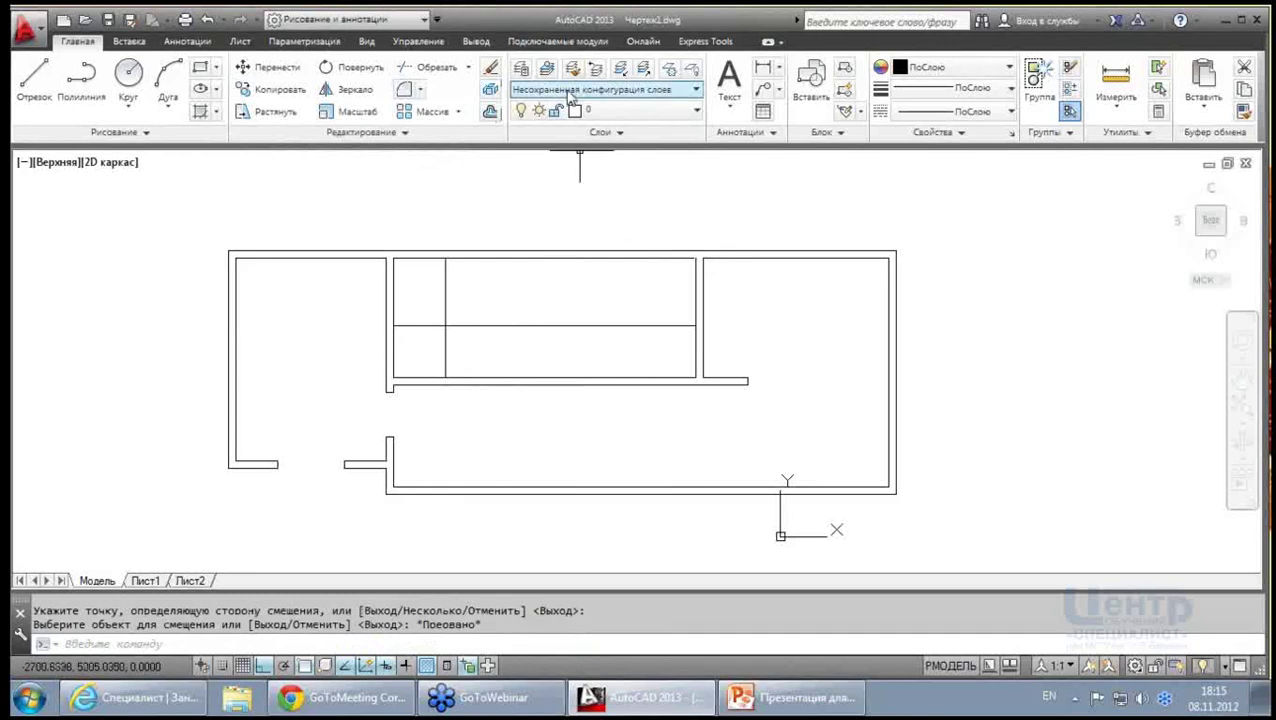
left_click(491, 112)
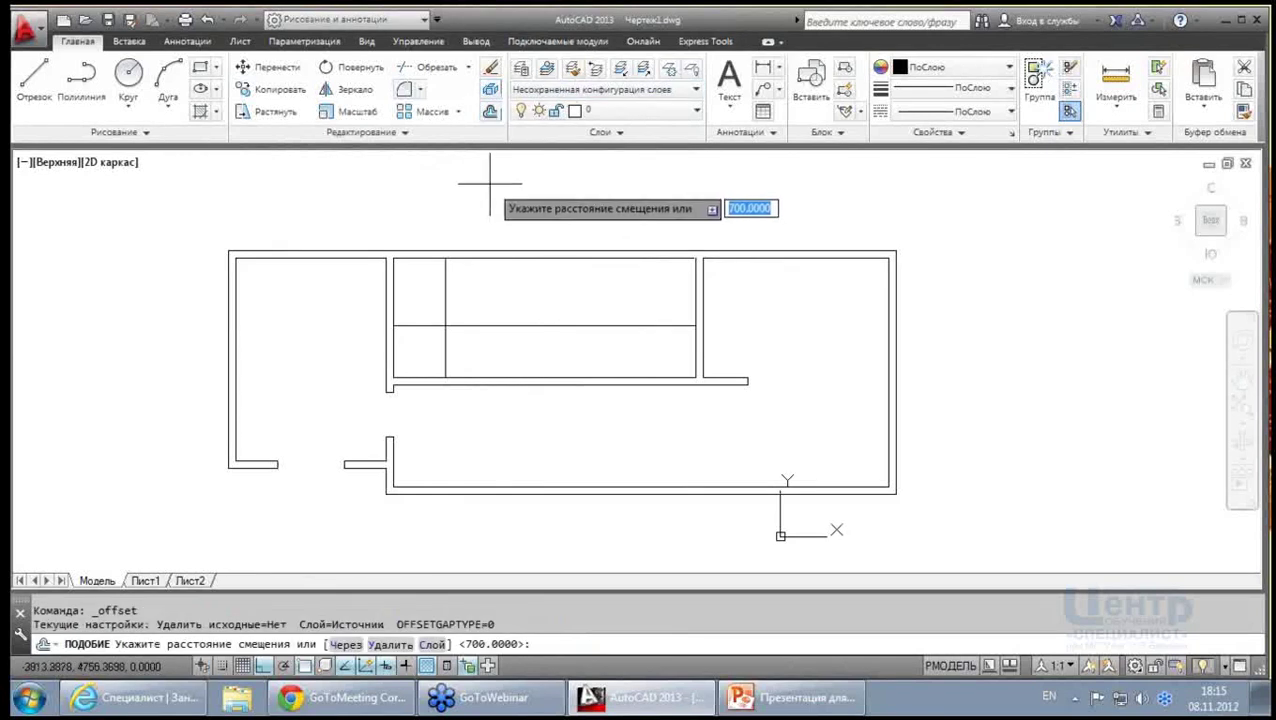
Offset the new vertical partition line 100 to the right
key("Return")
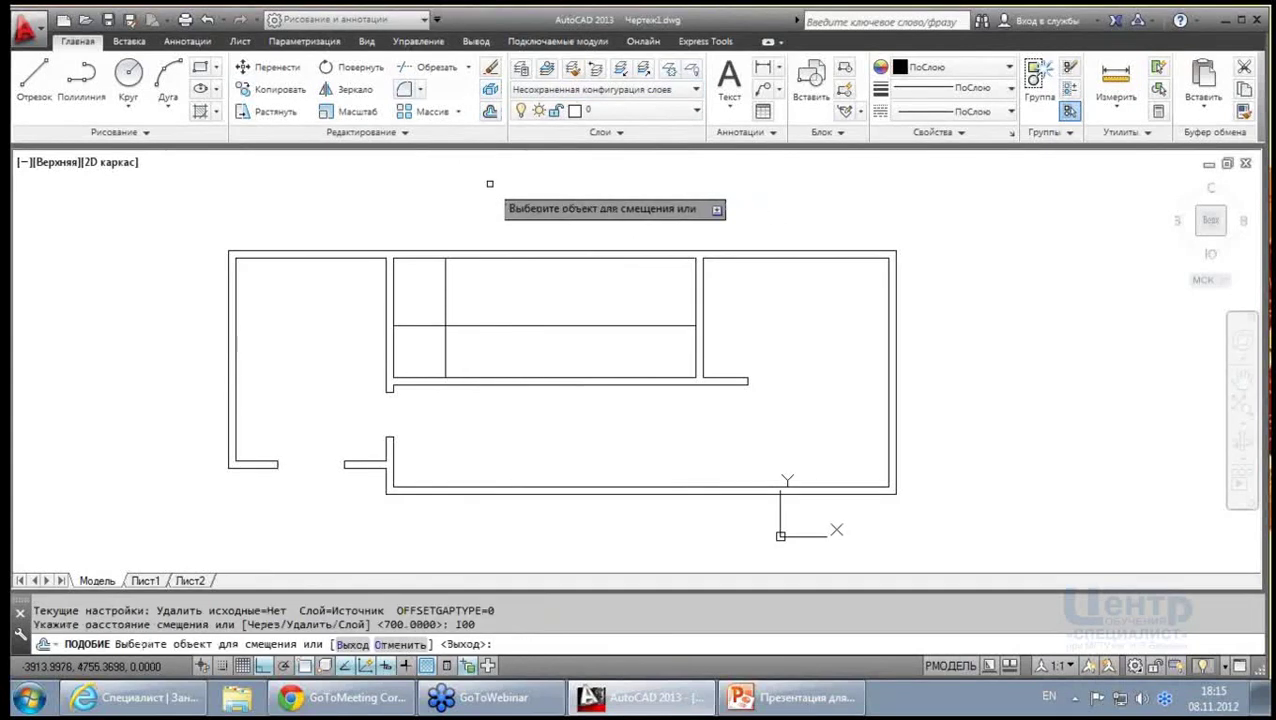
left_click(445, 344)
left_click(465, 344)
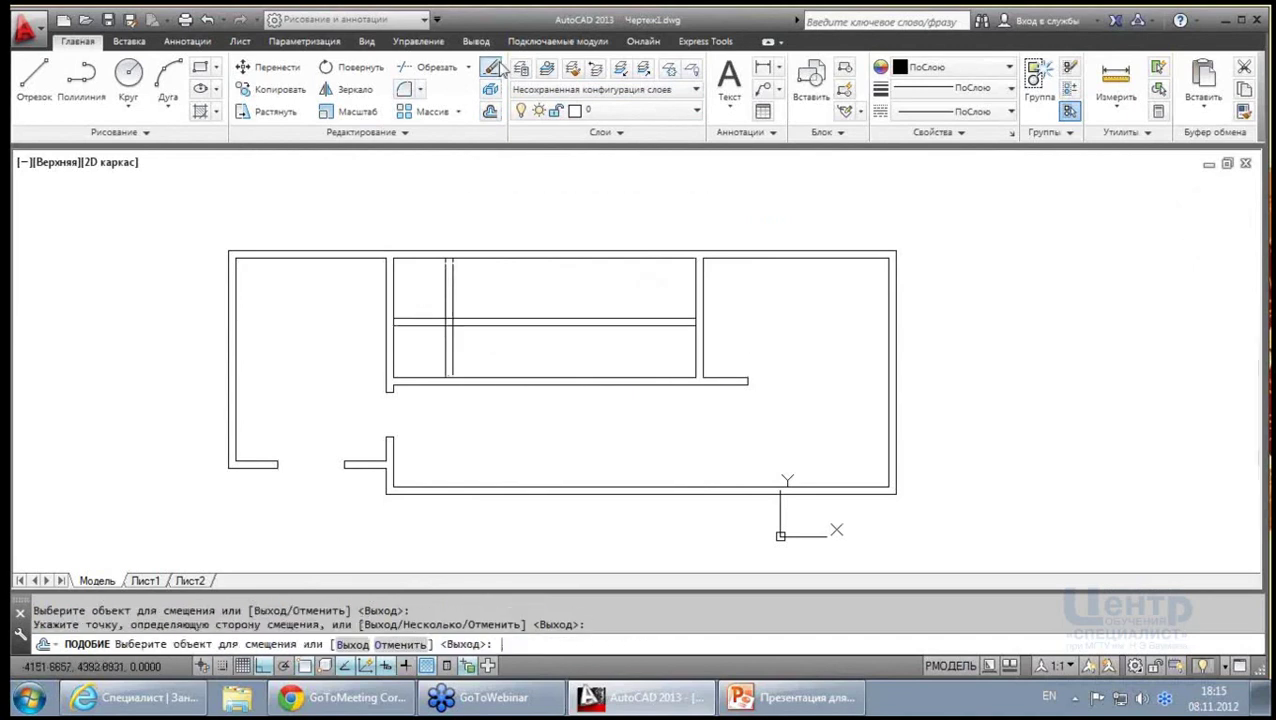
key("Escape")
Trim the overlapping segments where the vertical and horizontal partitions cross
left_click(436, 67)
left_click(621, 416)
left_click(339, 222)
key("Return")
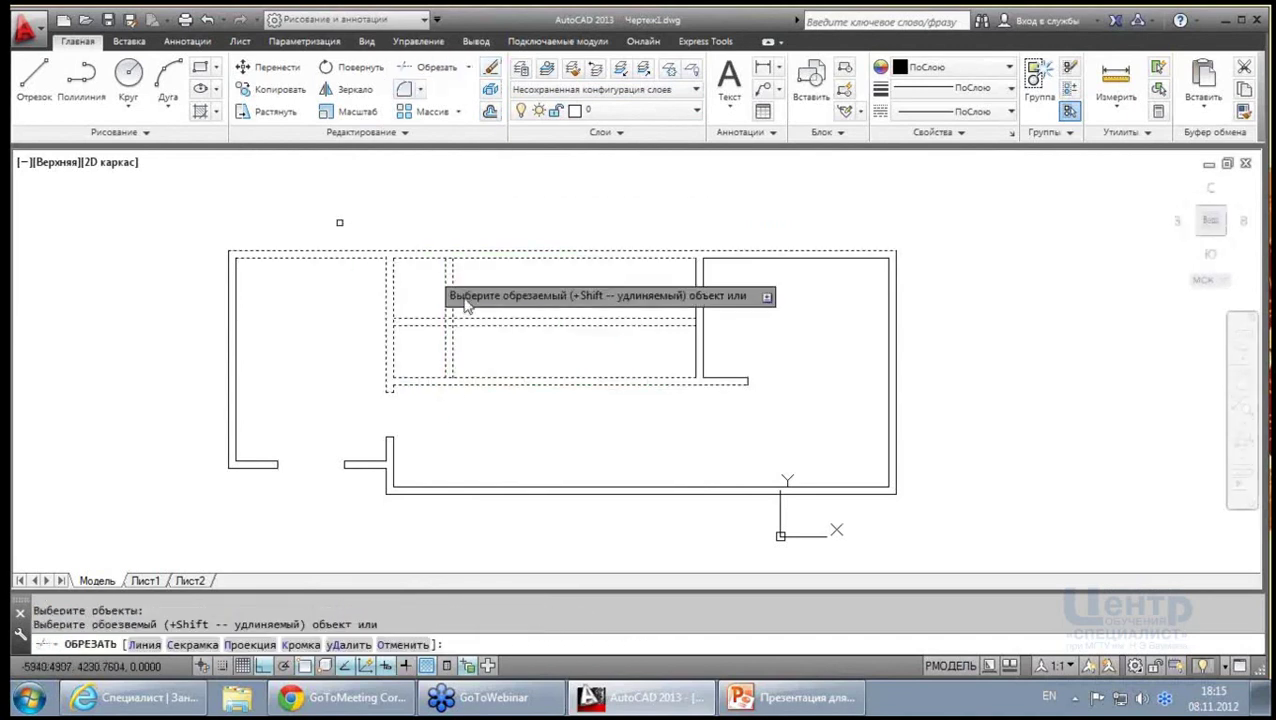
left_click(577, 350)
left_click(496, 292)
left_click(405, 280)
scroll(449, 320, "up", 5)
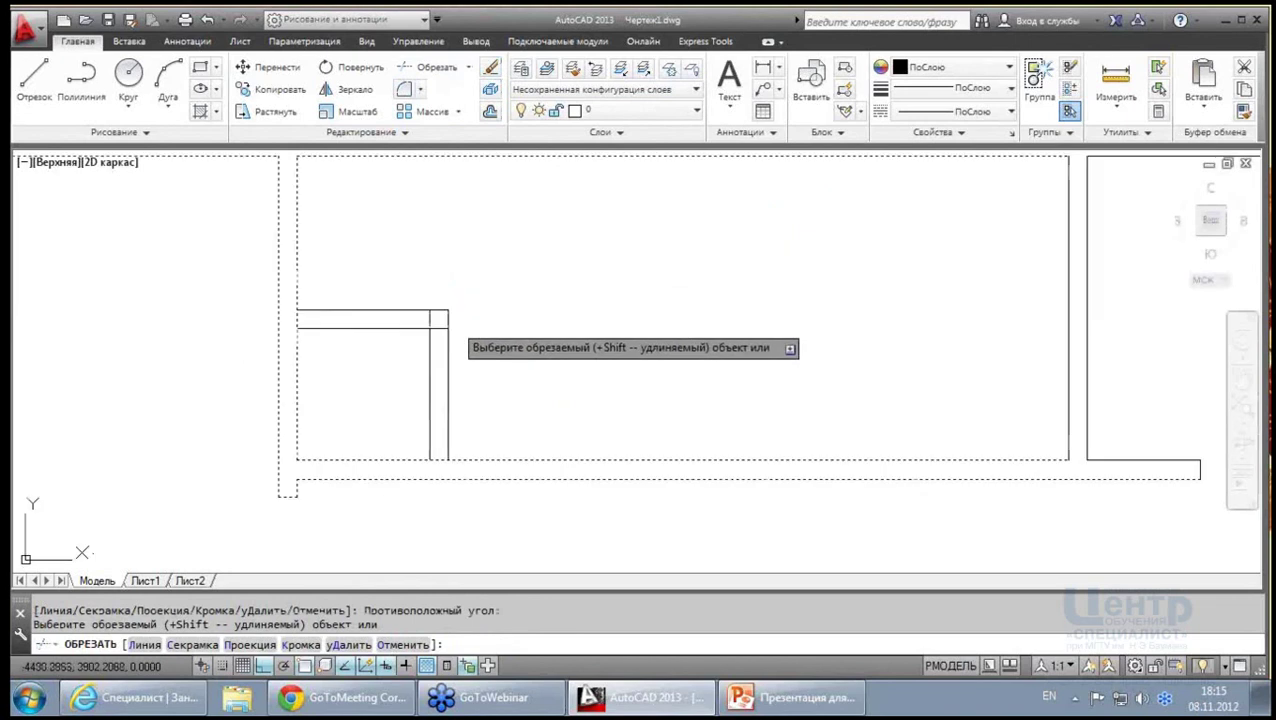
scroll(473, 305, "down", 3)
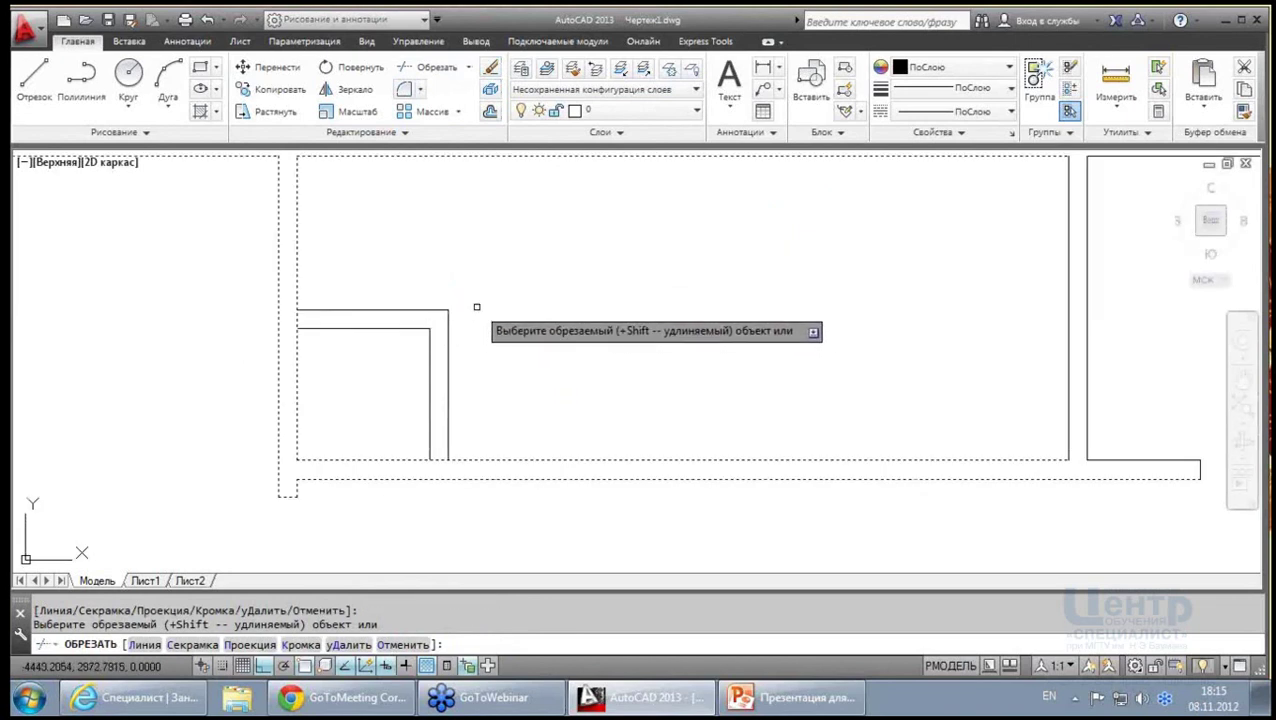
key("Escape")
scroll(430, 415, "up", 2)
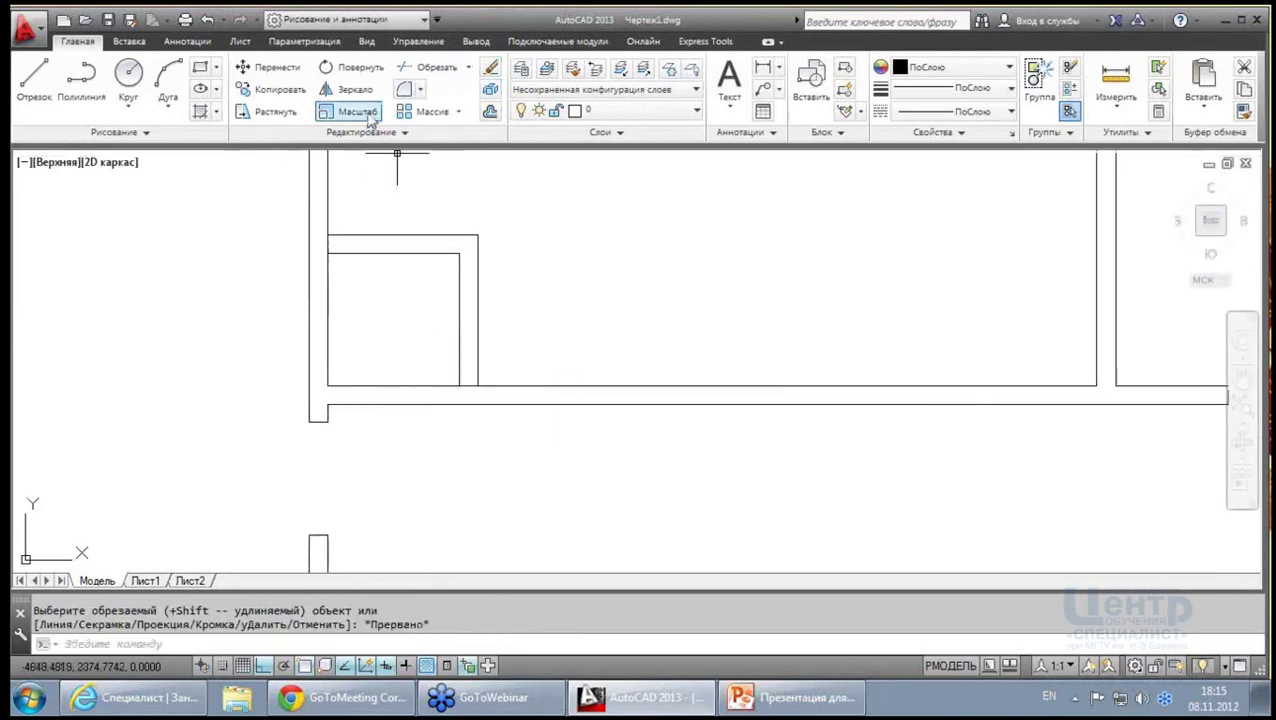
Draw a short vertical line down across the wall below the small room
left_click(34, 78)
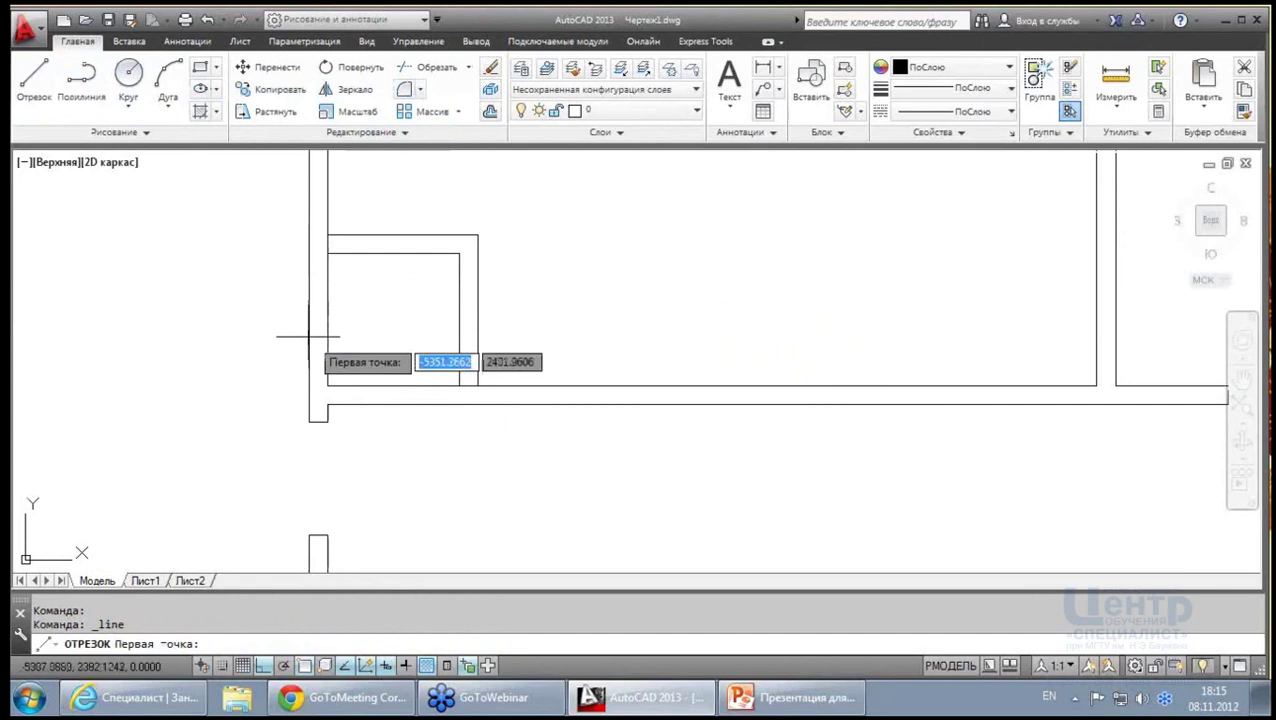
key("Escape")
left_click(407, 76)
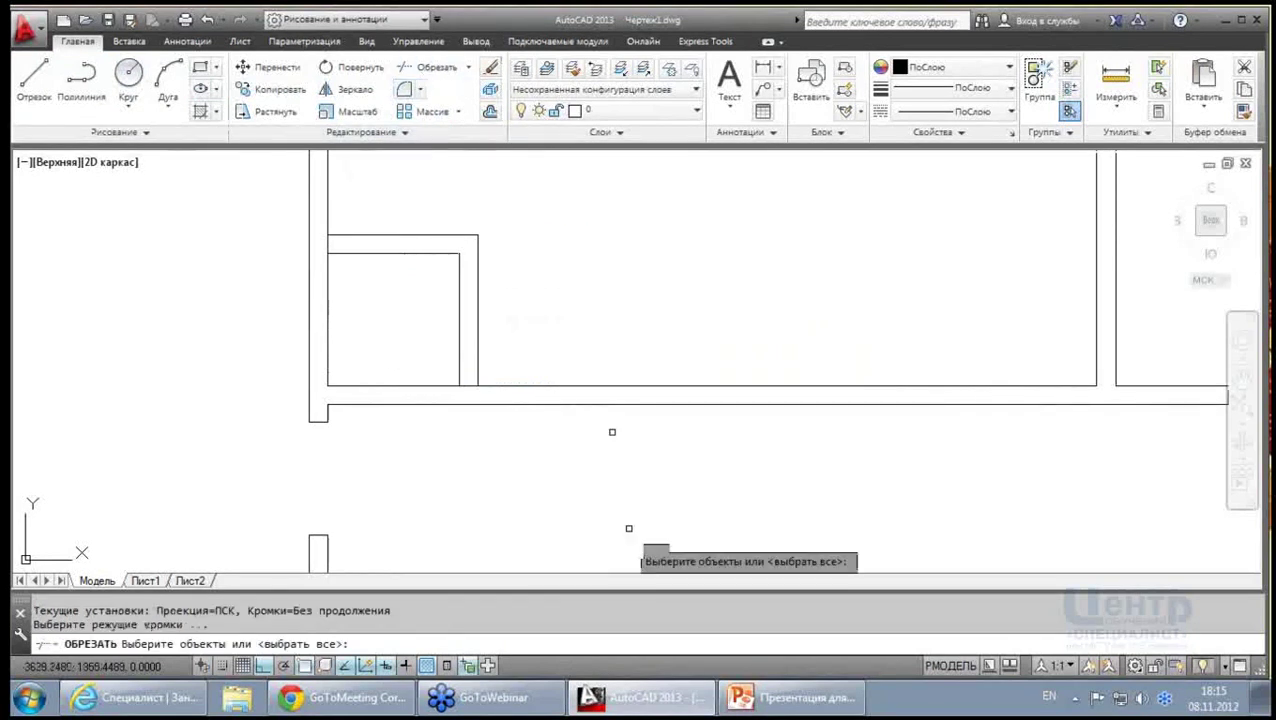
left_click(615, 427)
left_click(430, 330)
key("Return")
key("Escape")
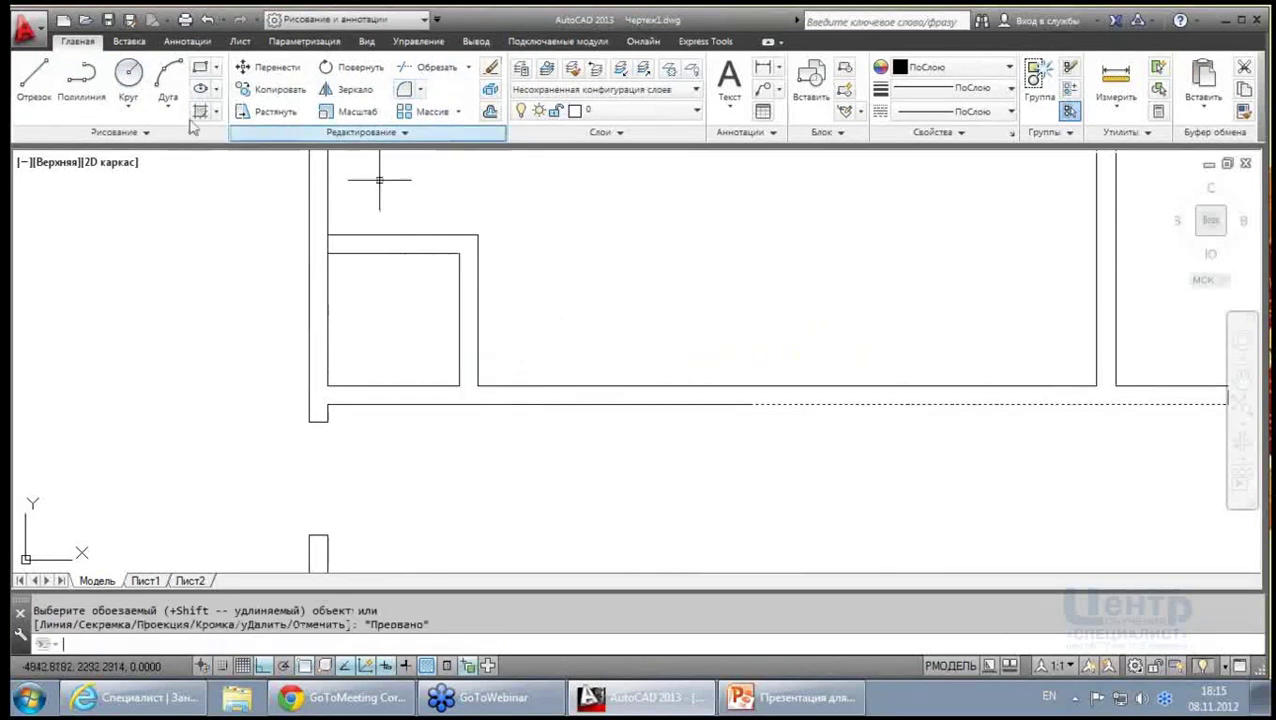
left_click(34, 78)
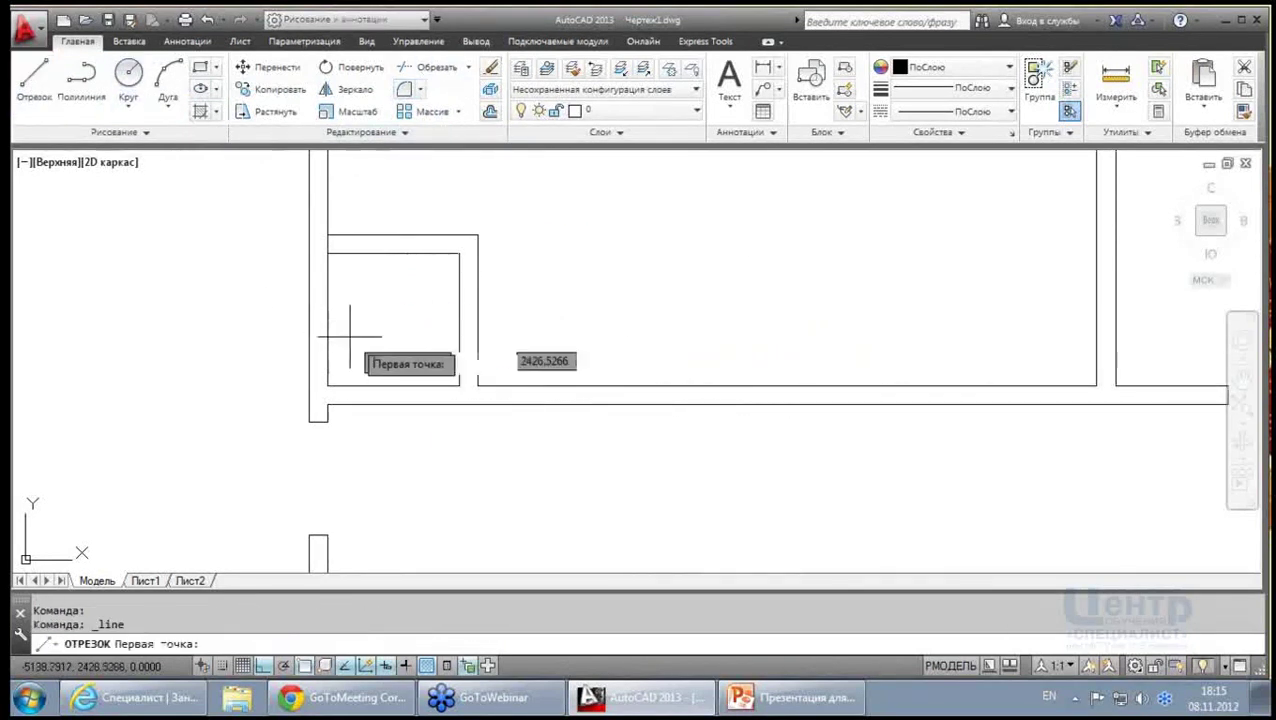
left_click(393, 387)
left_click(400, 448)
key("Escape")
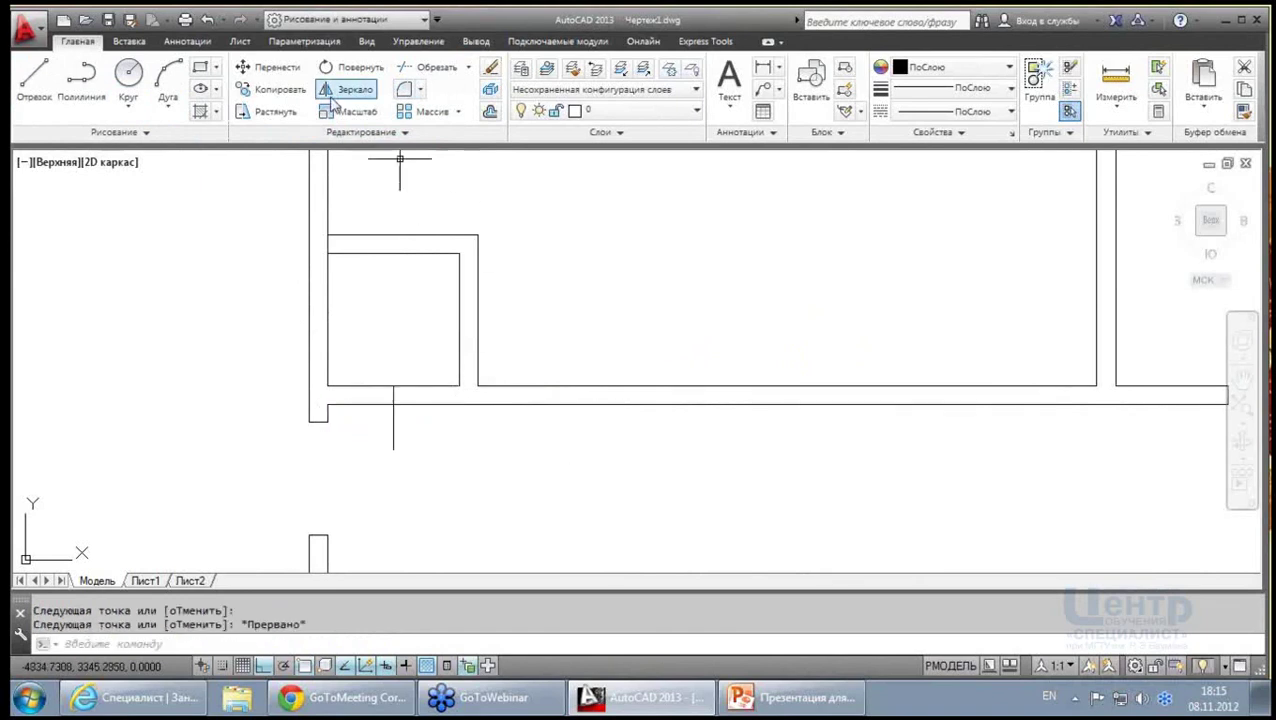
Offset the short vertical line 350 to the right
left_click(490, 110)
type("35")
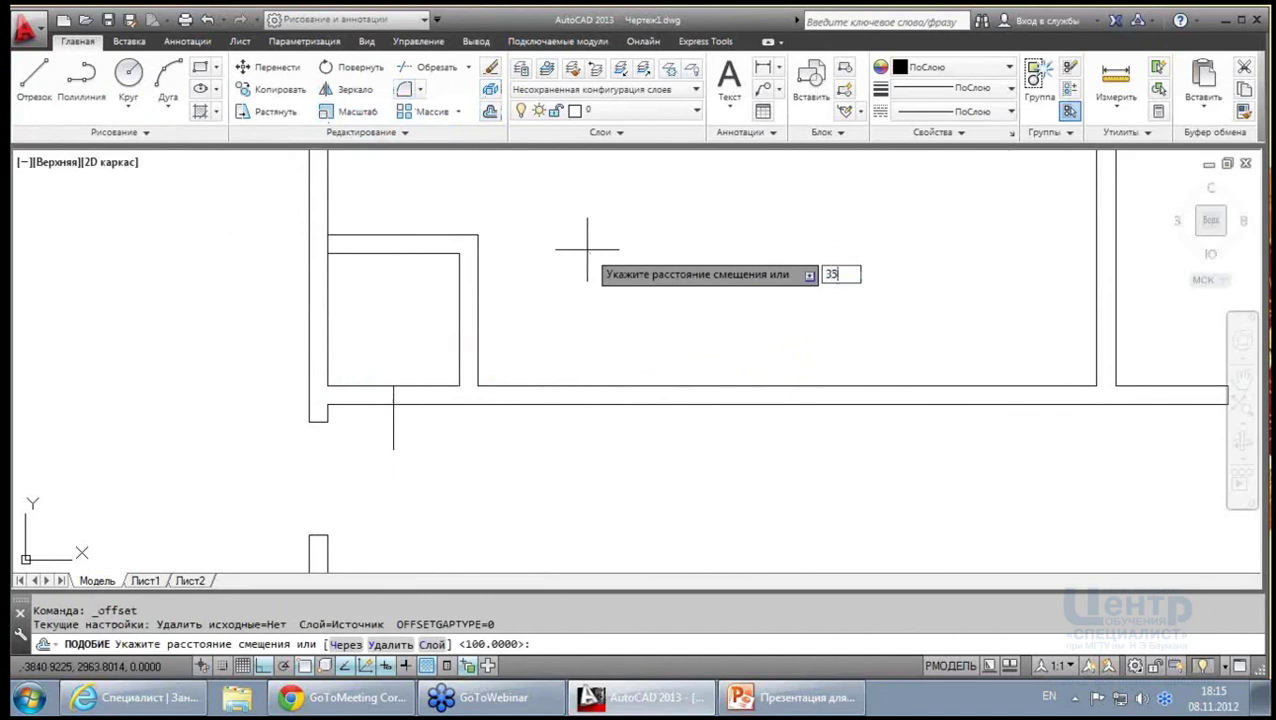
type("0")
key("Return")
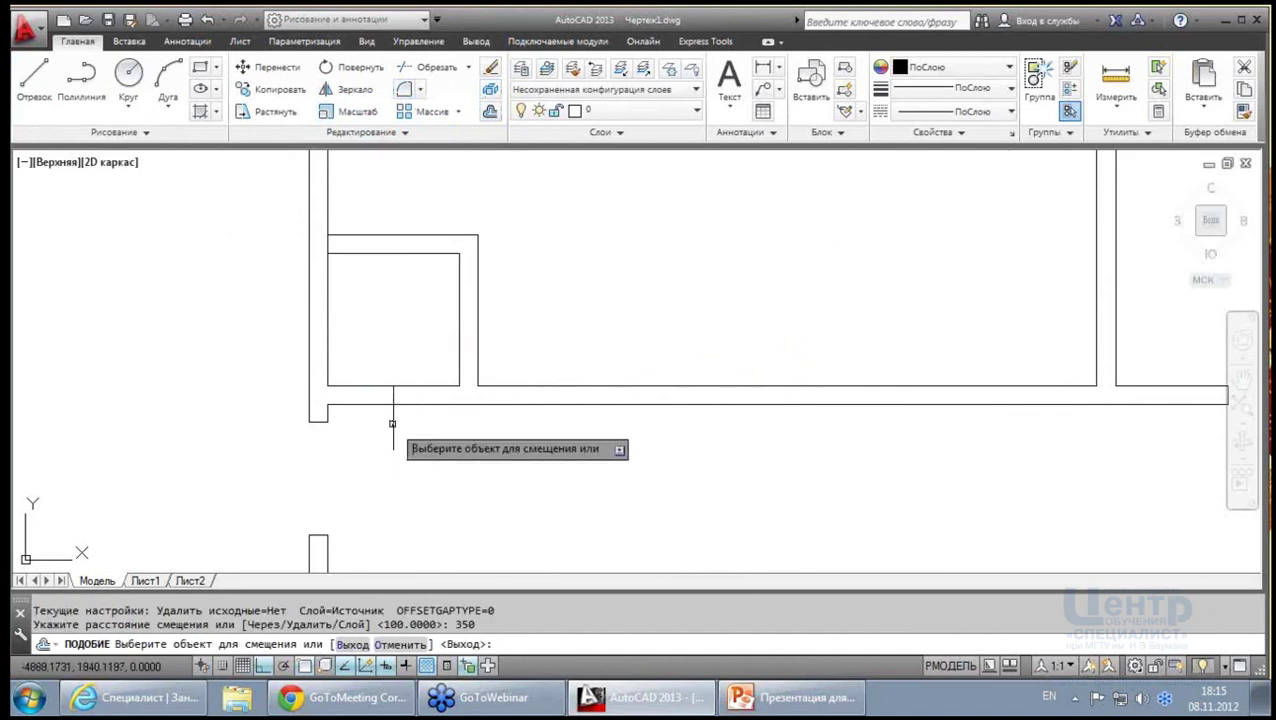
left_click(393, 424)
left_click(413, 426)
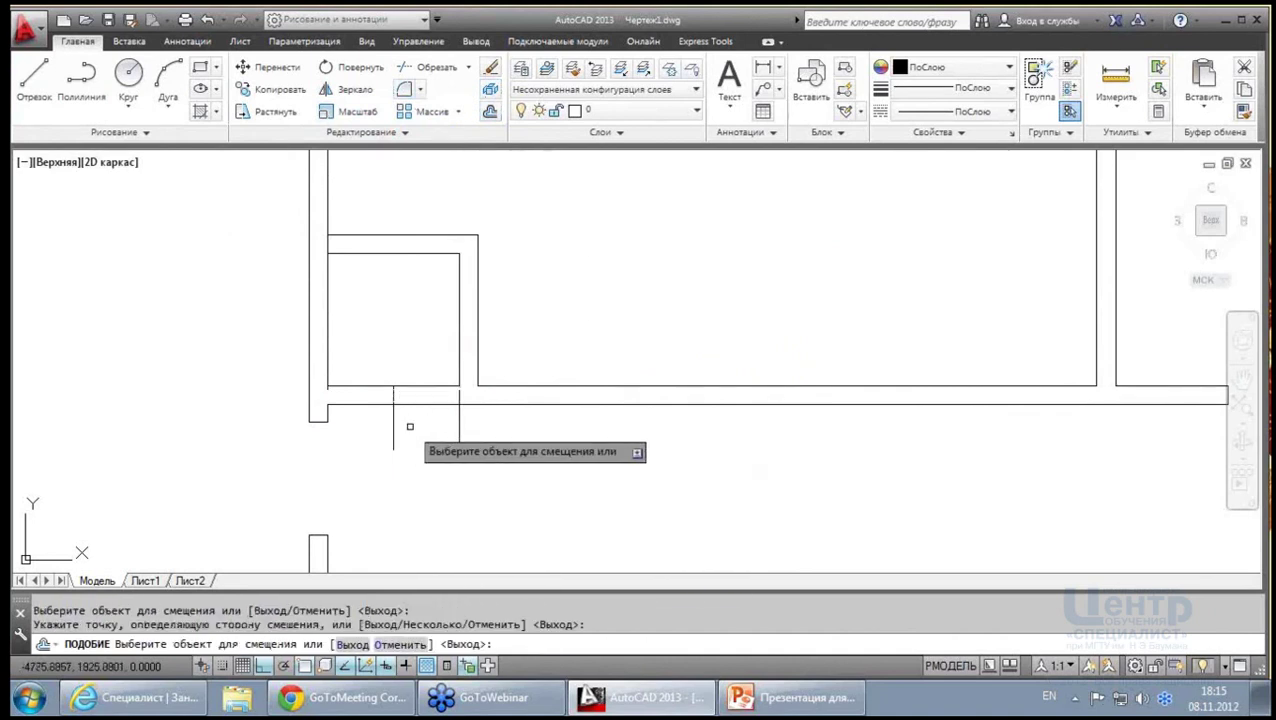
left_click(393, 421)
Add the 350 copy on the left, then shift the four partition corner lines right
left_click(370, 424)
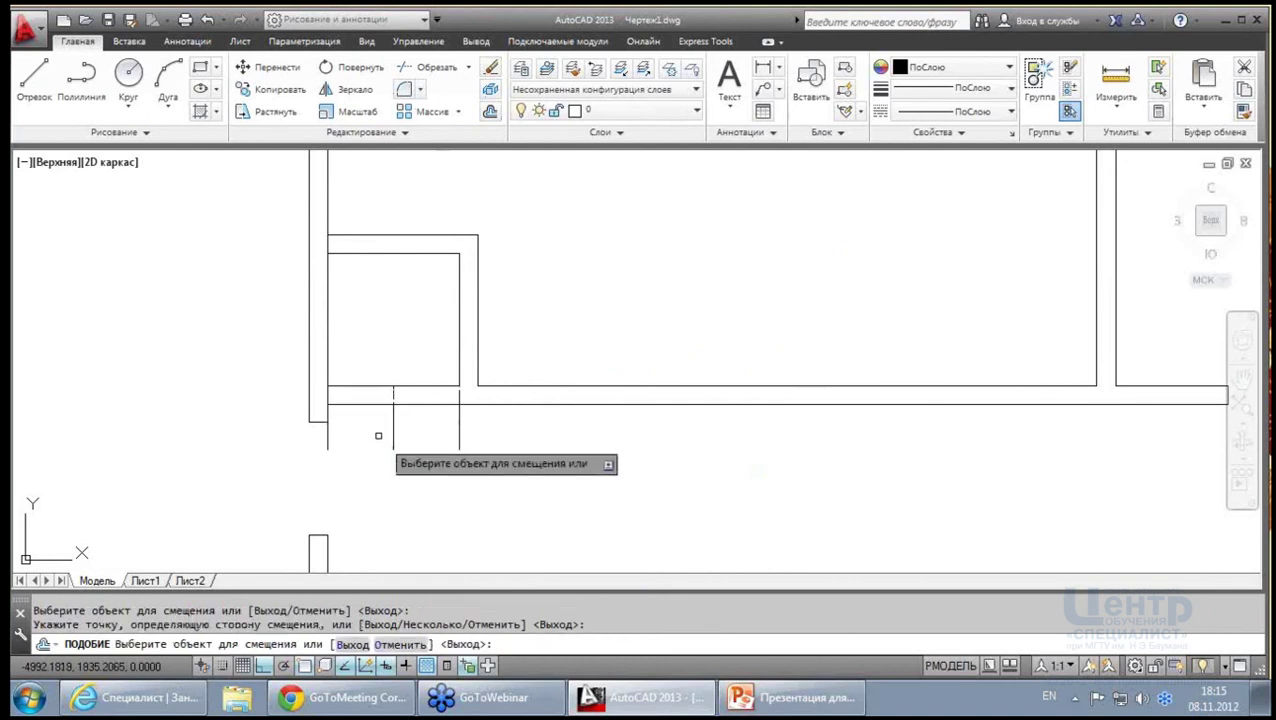
key("Escape")
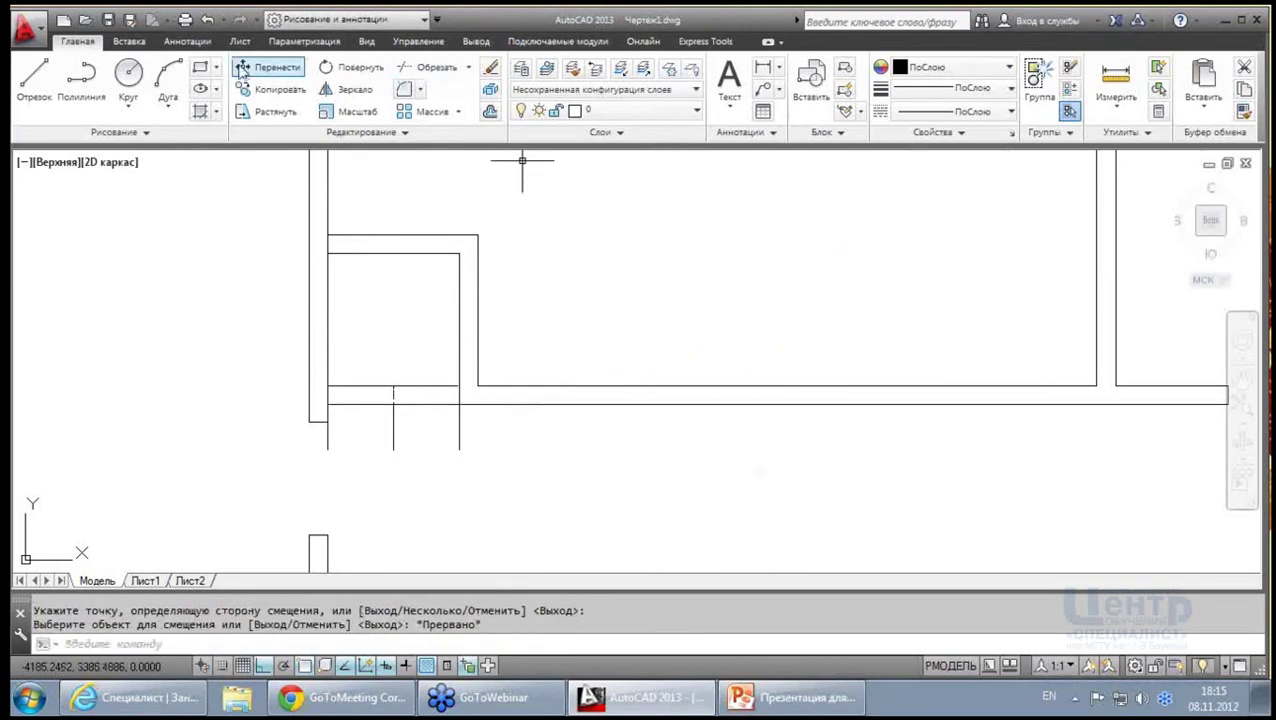
left_click(241, 70)
left_click(594, 322)
left_click(433, 214)
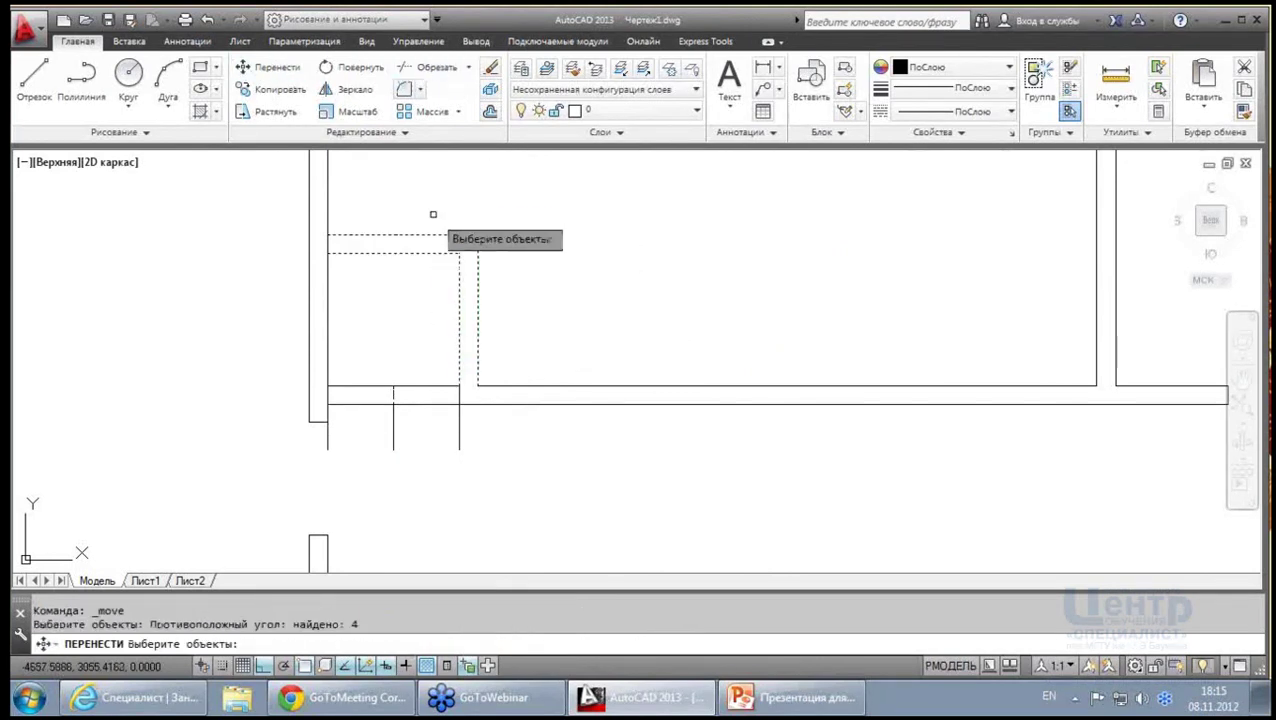
key("Return")
left_click(478, 385)
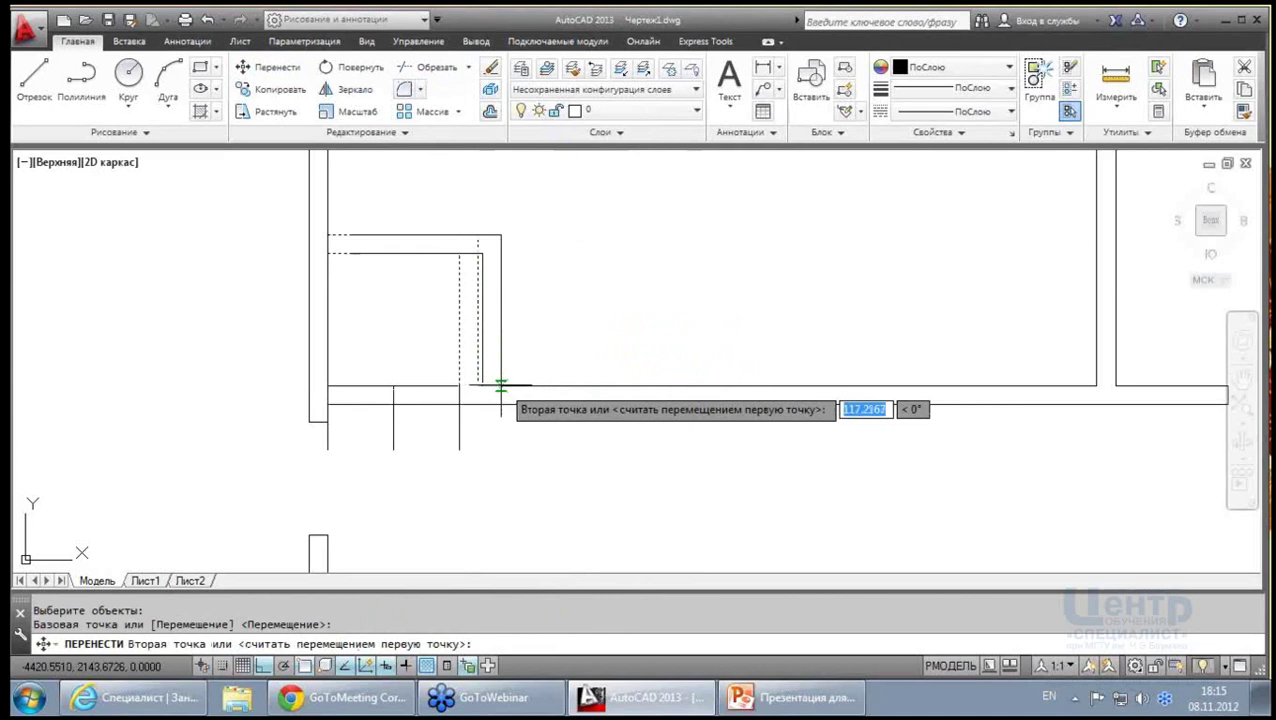
left_click(553, 385)
key("Escape")
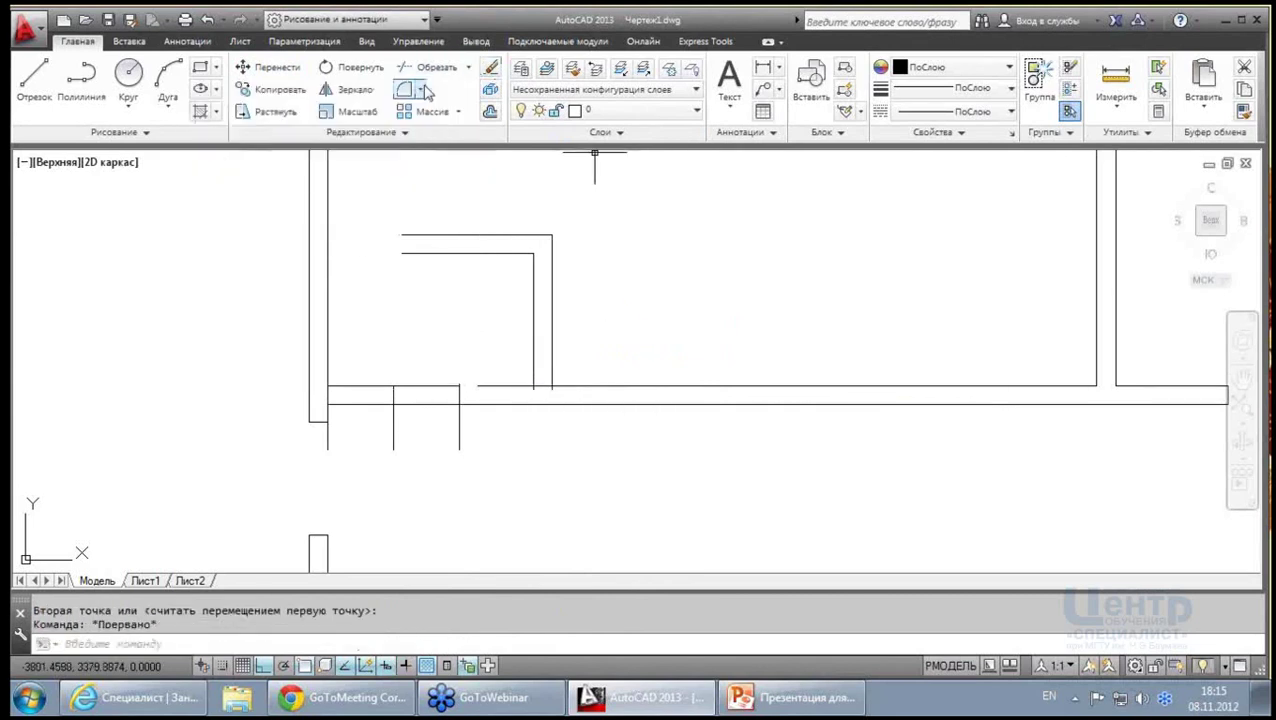
Move the three 350-spaced short vertical lines slightly to the right
left_click(258, 70)
left_click(485, 456)
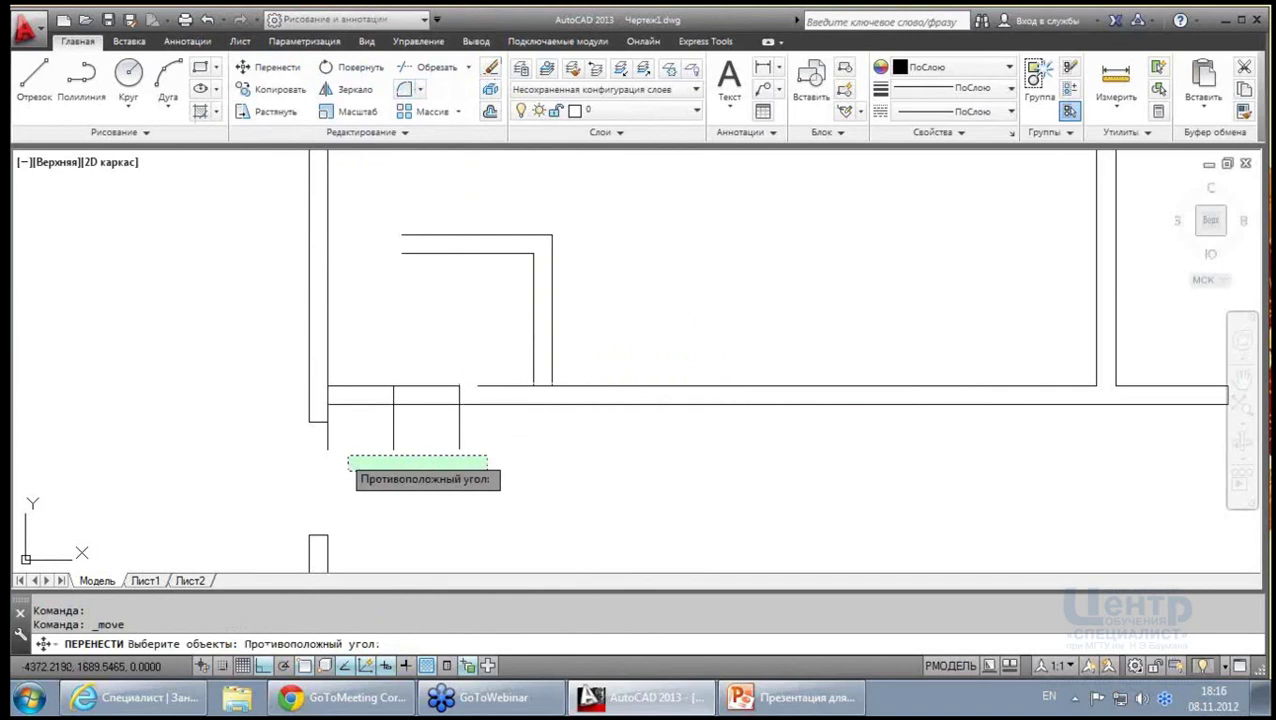
left_click(305, 444)
key("Return")
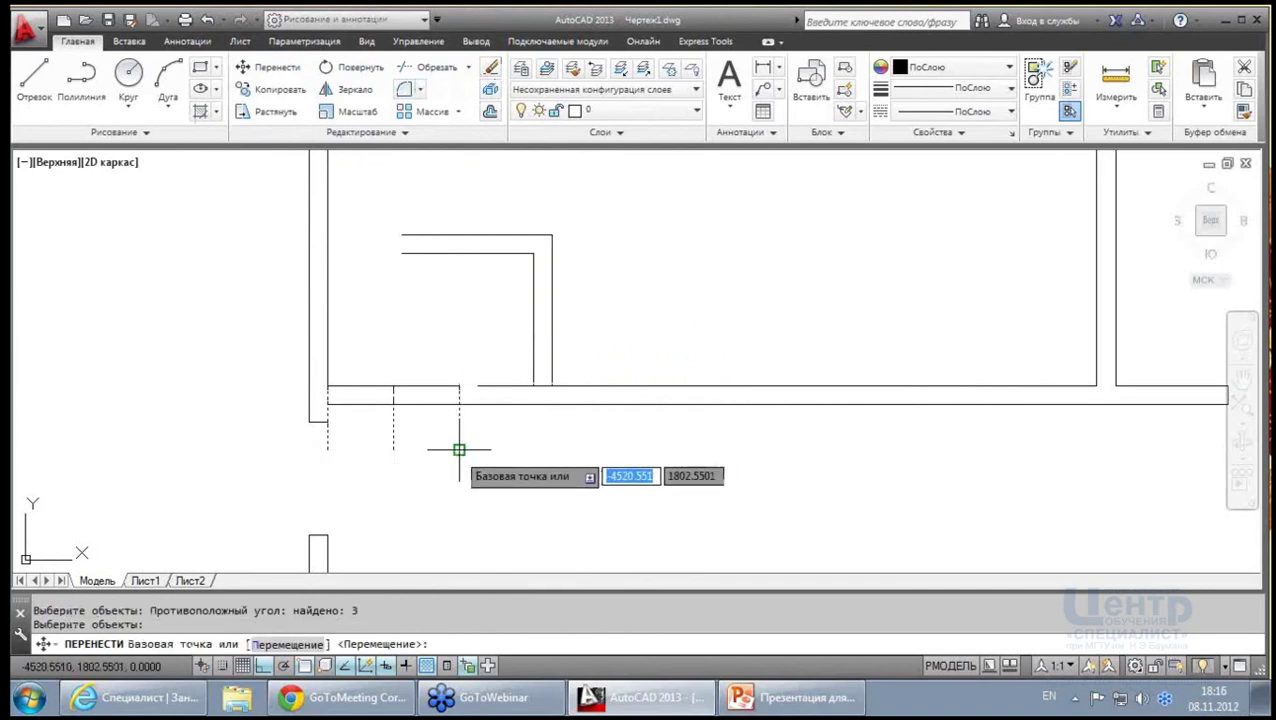
left_click(456, 447)
left_click(482, 447)
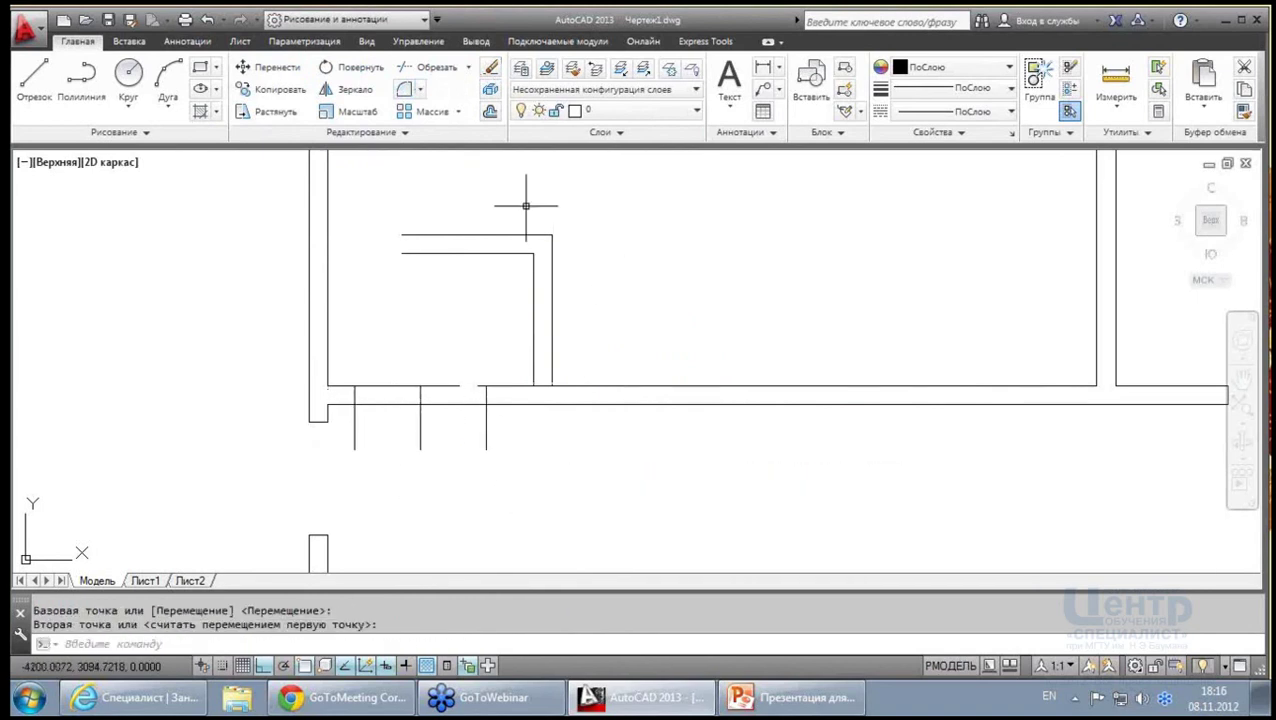
left_click(468, 67)
Extend both partition lines left to the wall and cut the wall between door lines
left_click(455, 142)
left_click(651, 500)
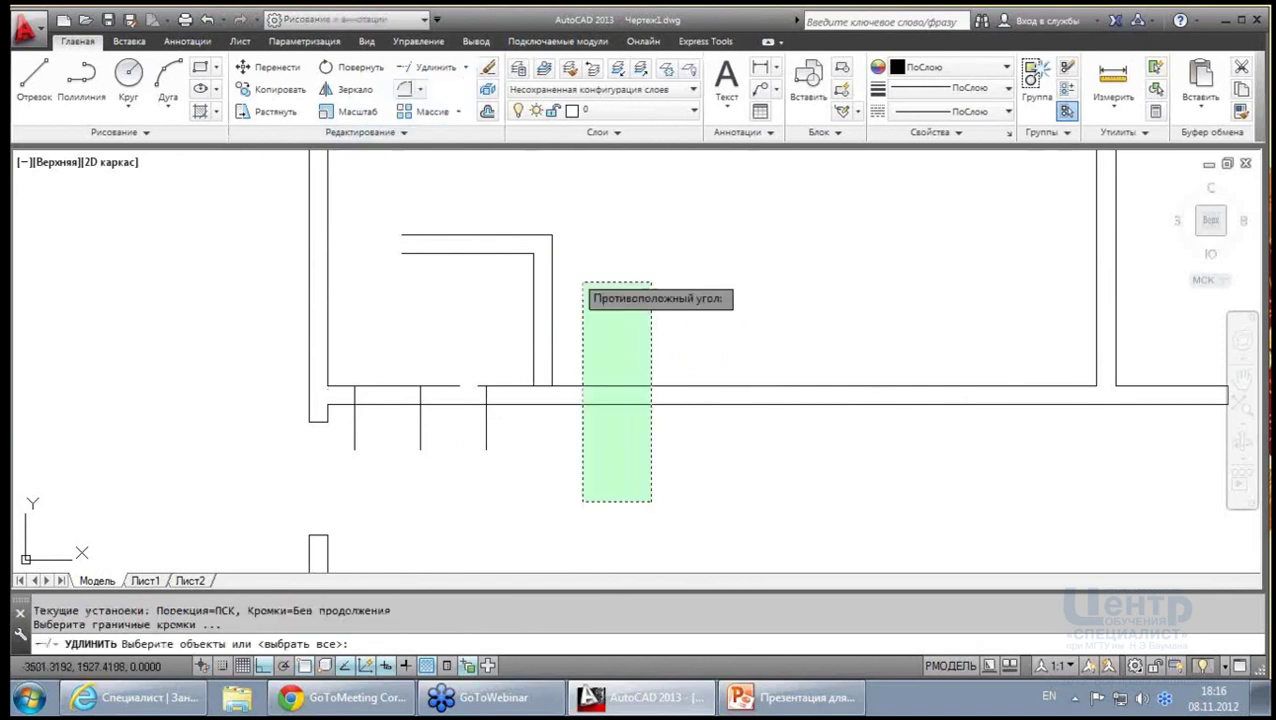
left_click(583, 283)
key("Return")
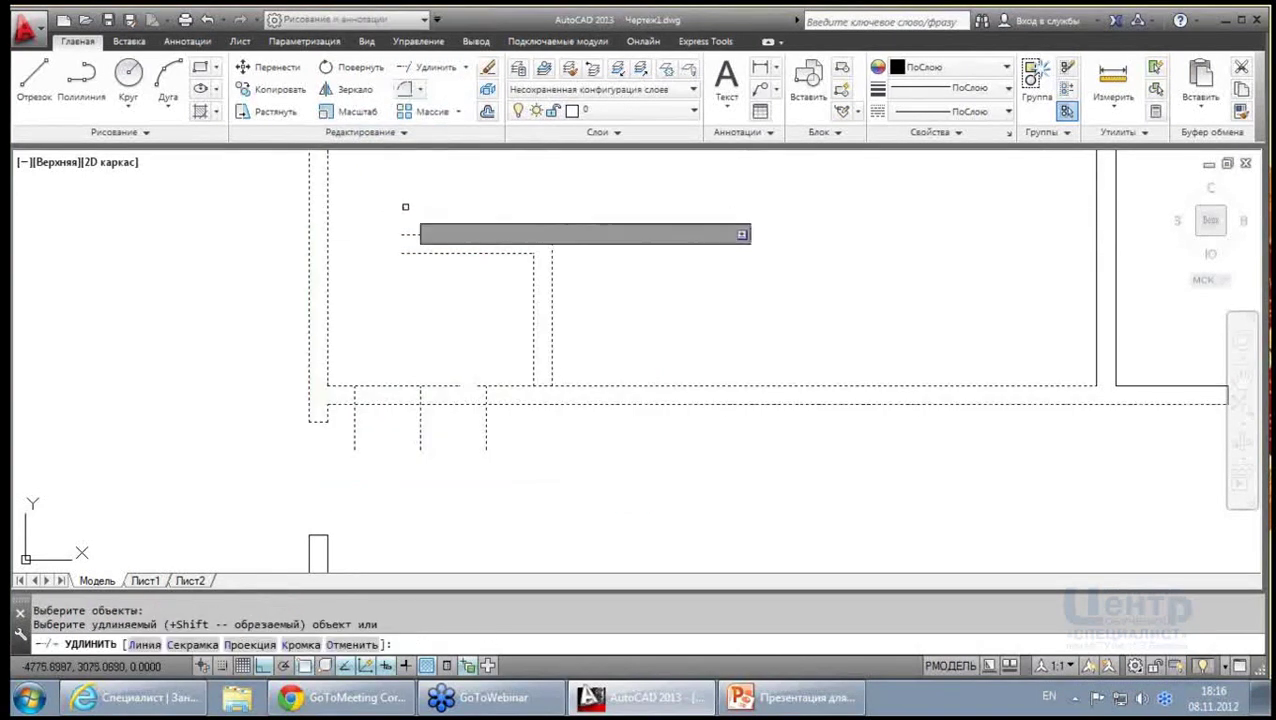
left_click(419, 236)
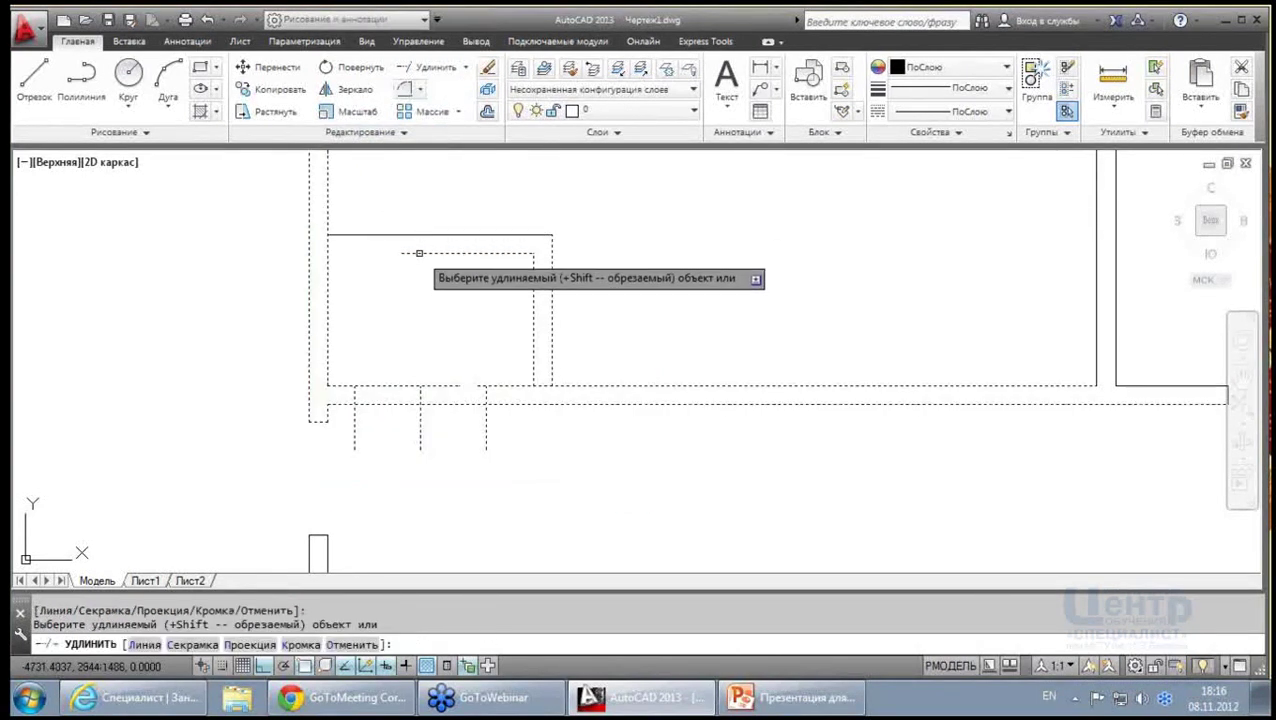
left_click(419, 253)
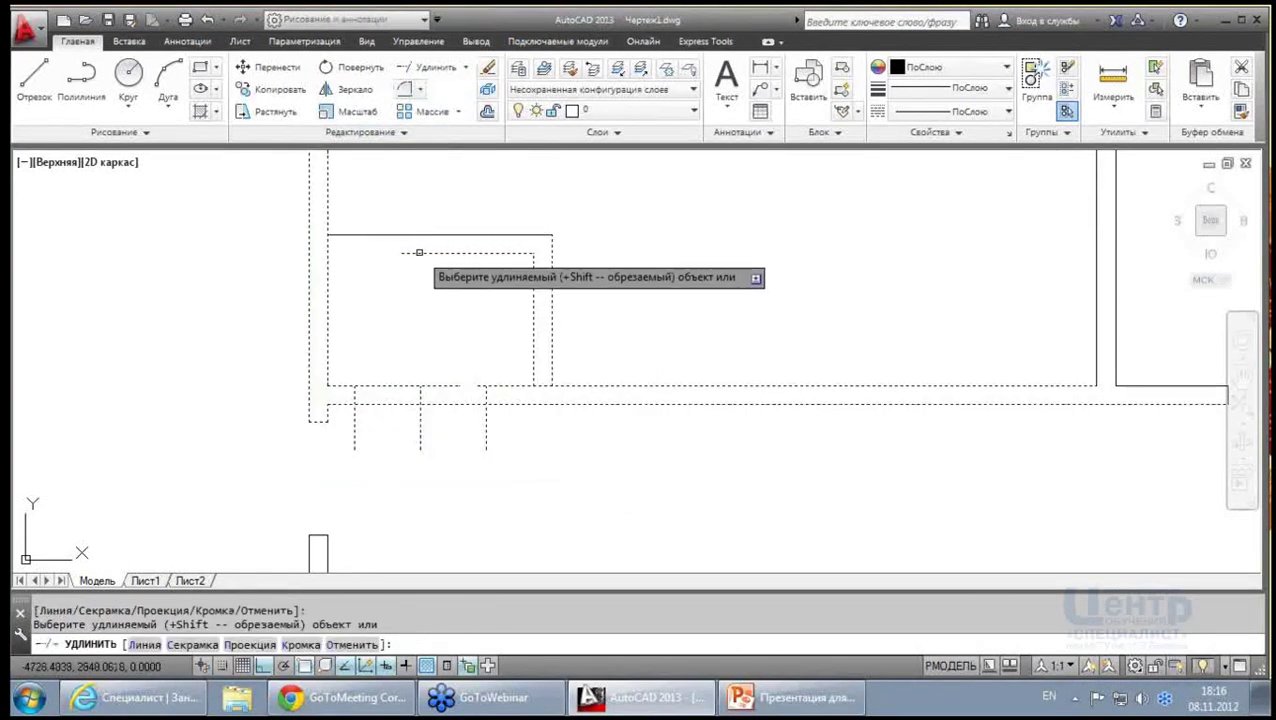
left_click(384, 385, "shift")
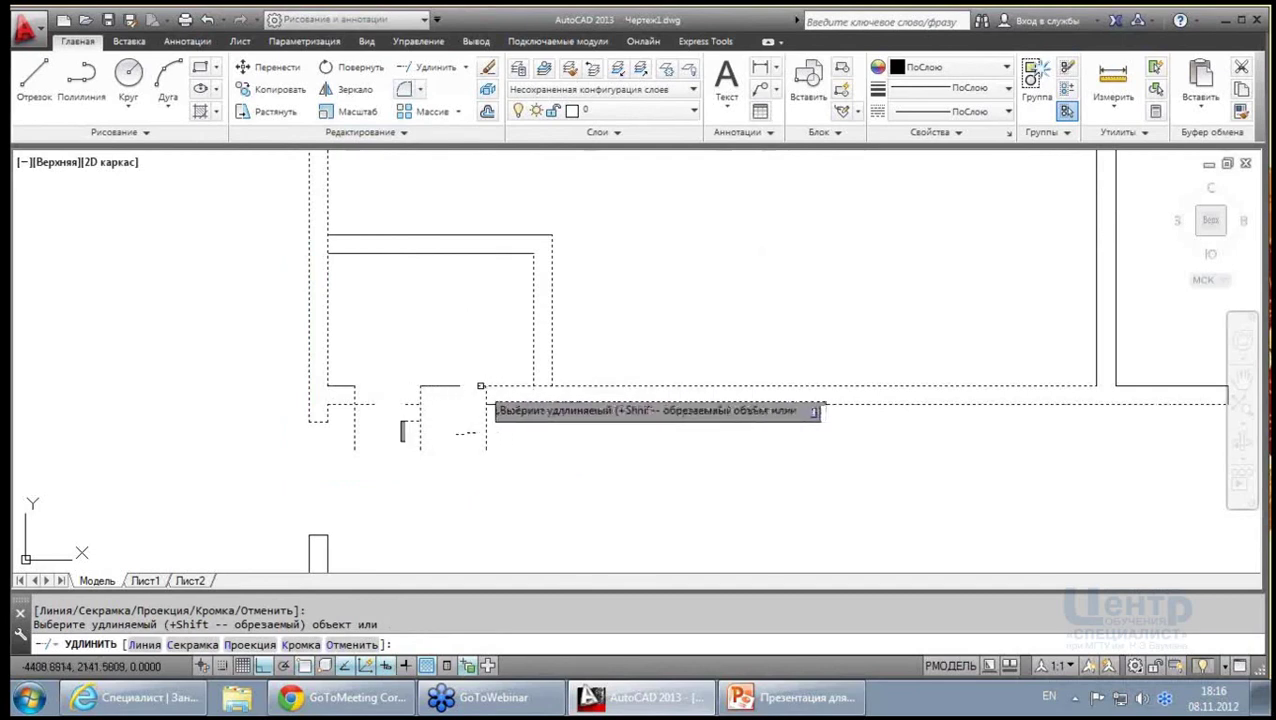
left_click(487, 416, "shift")
Trim the stray stubs below the junction and delete the leftover guide lines
left_click(470, 446, "shift")
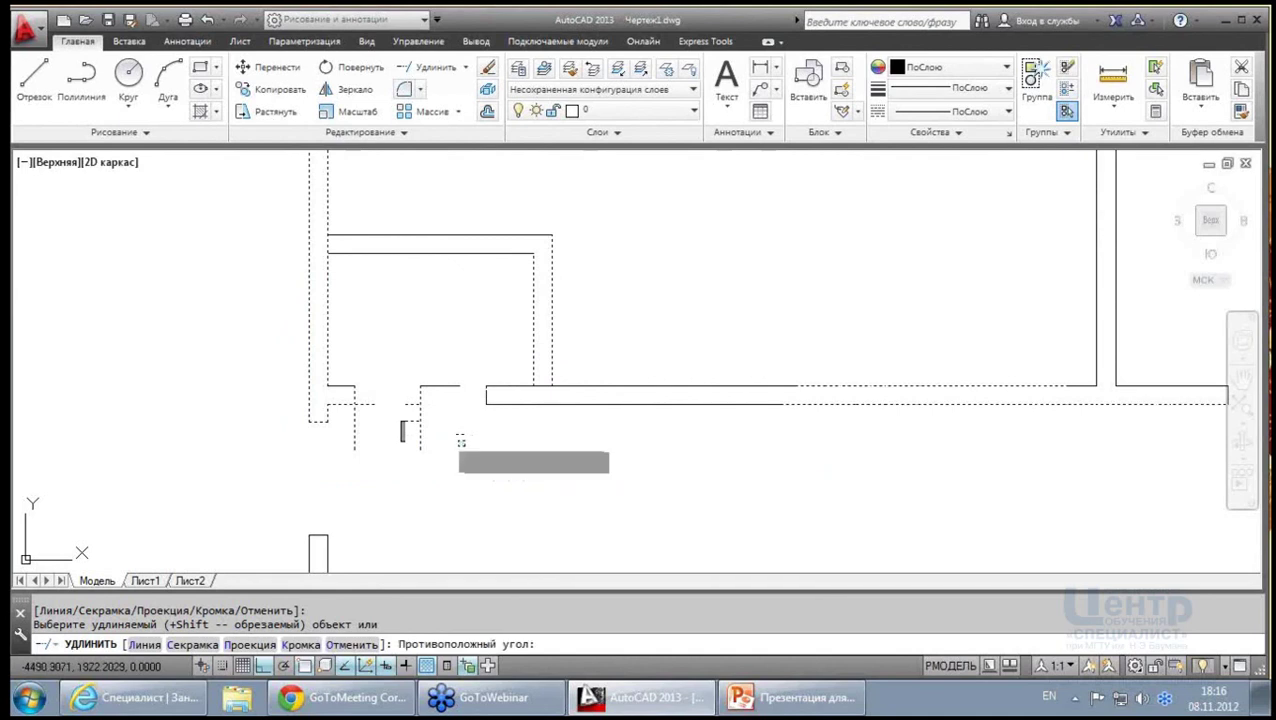
left_click(355, 431, "shift")
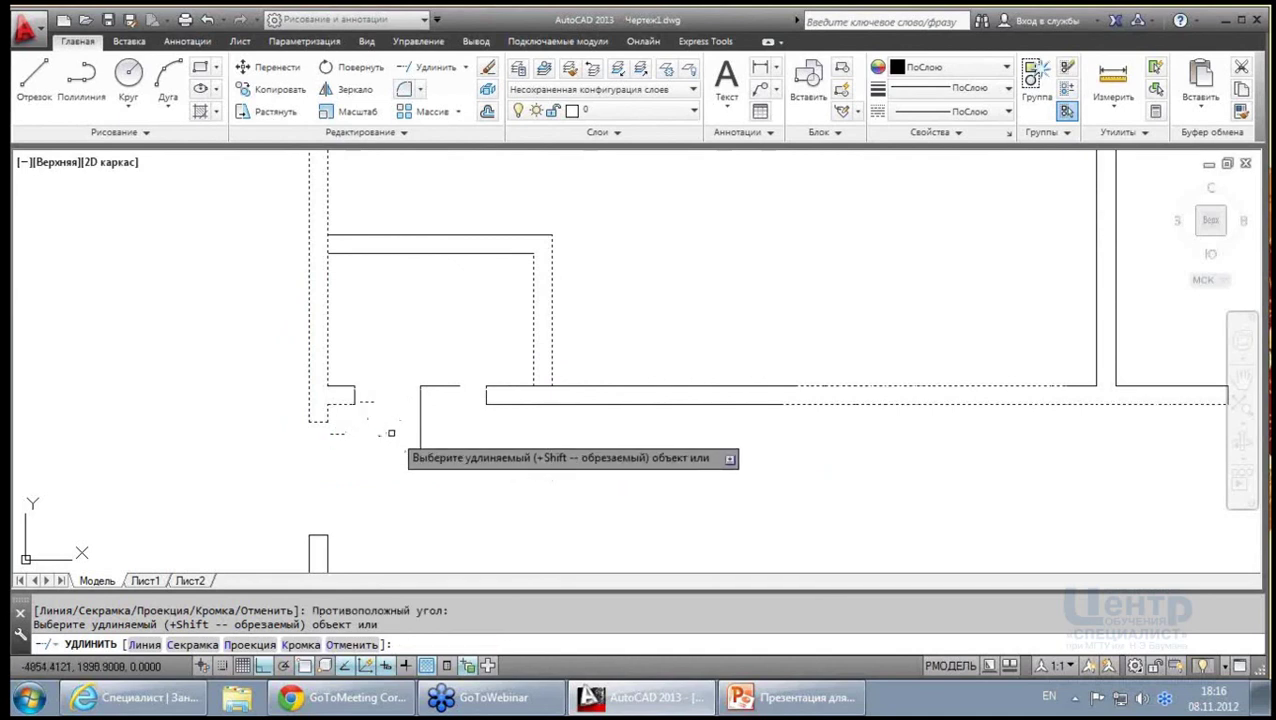
key("Escape")
left_click(396, 456)
left_click(638, 348)
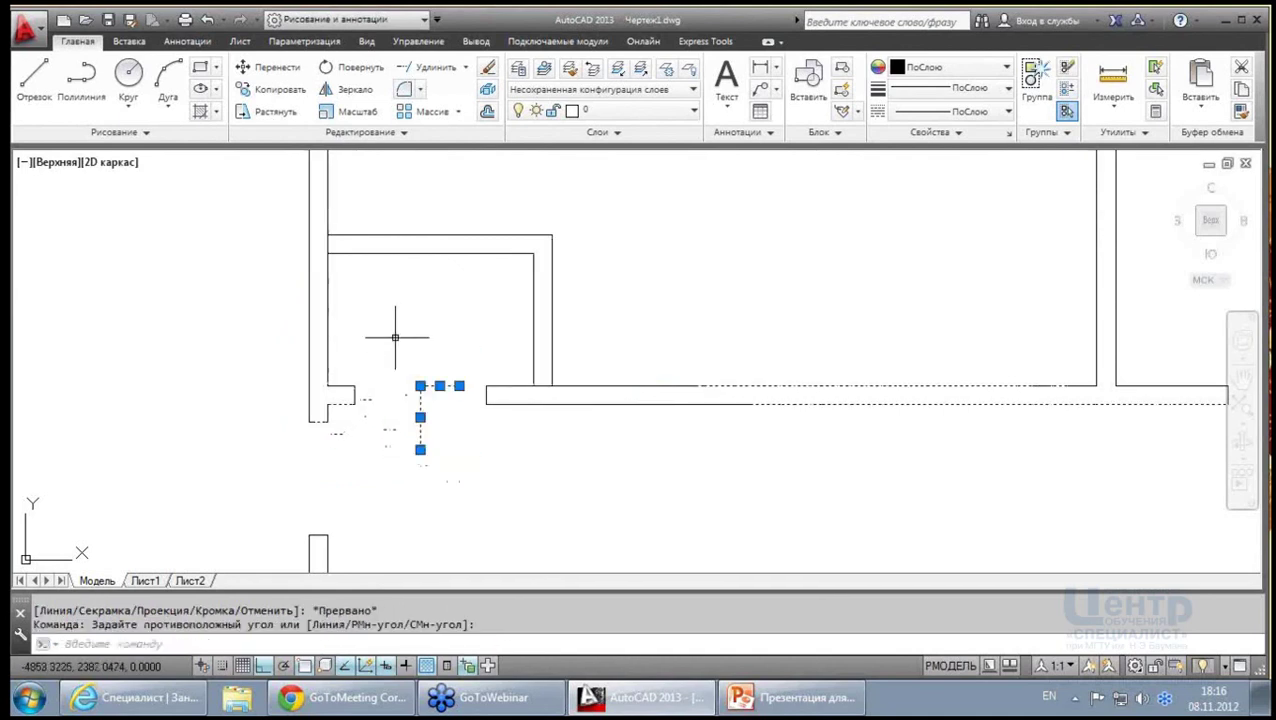
key("Delete")
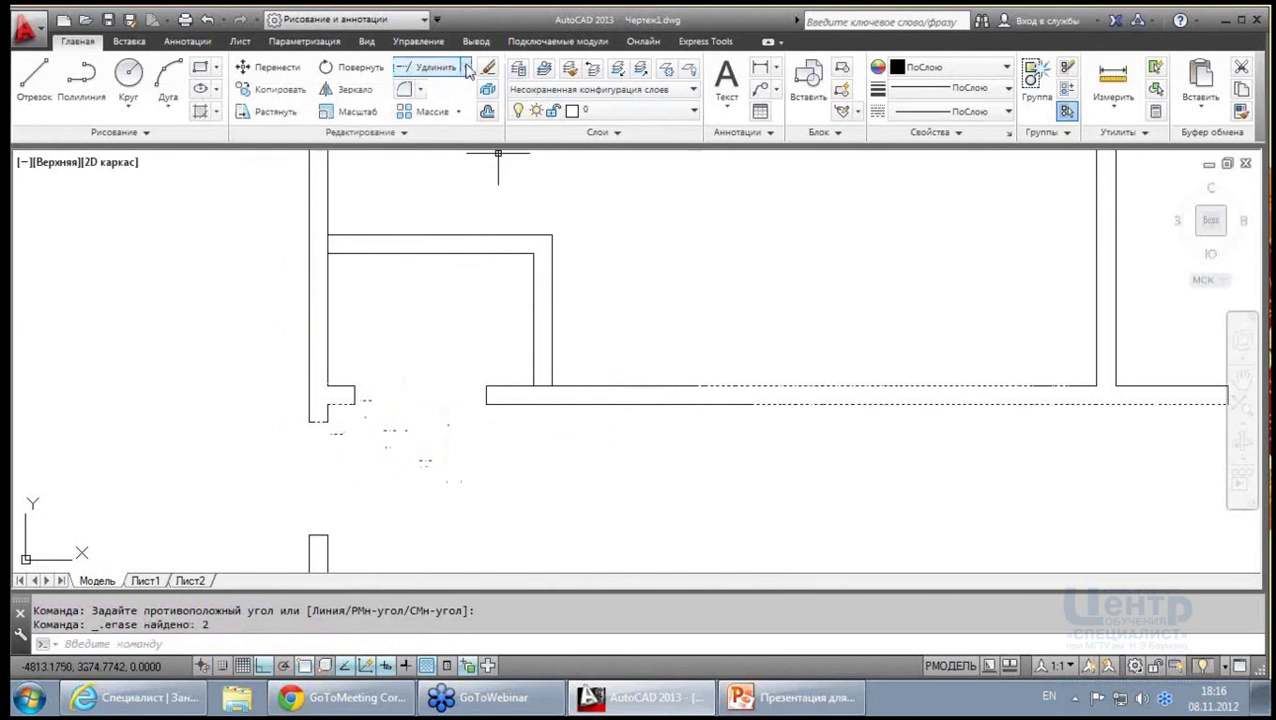
left_click(467, 68)
left_click(435, 90)
left_click(630, 458)
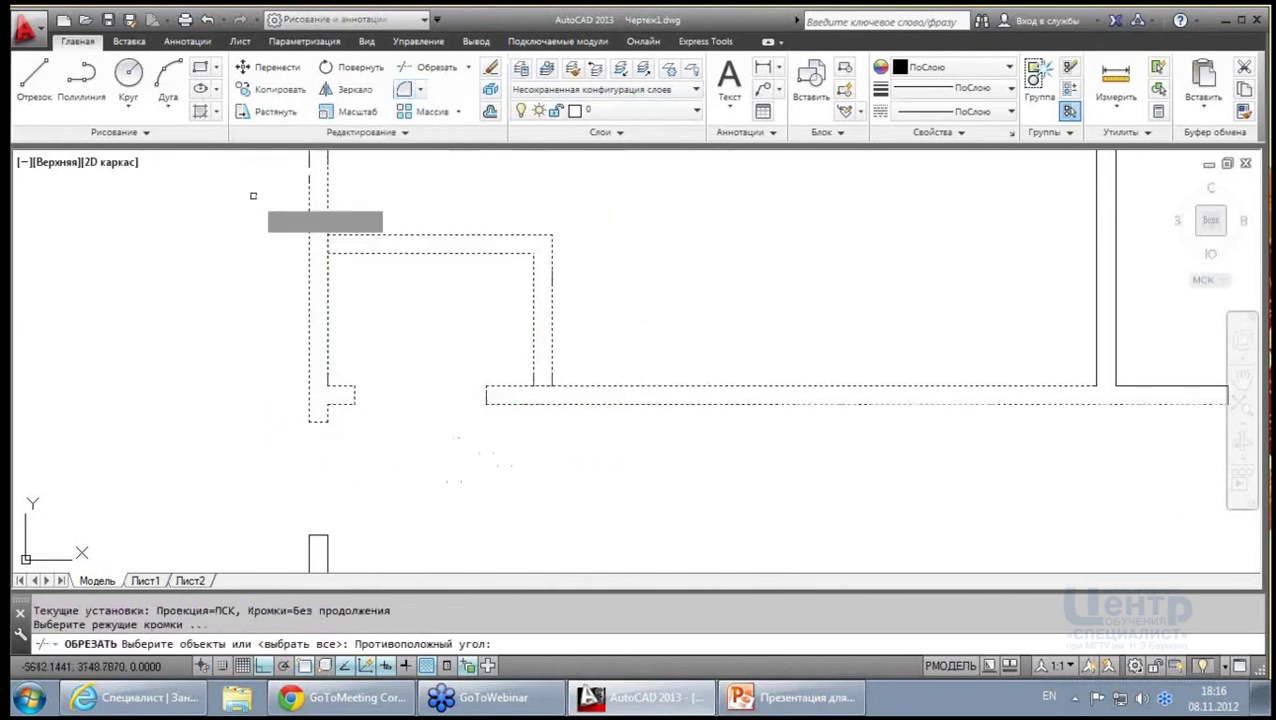
left_click(253, 195)
key("Return")
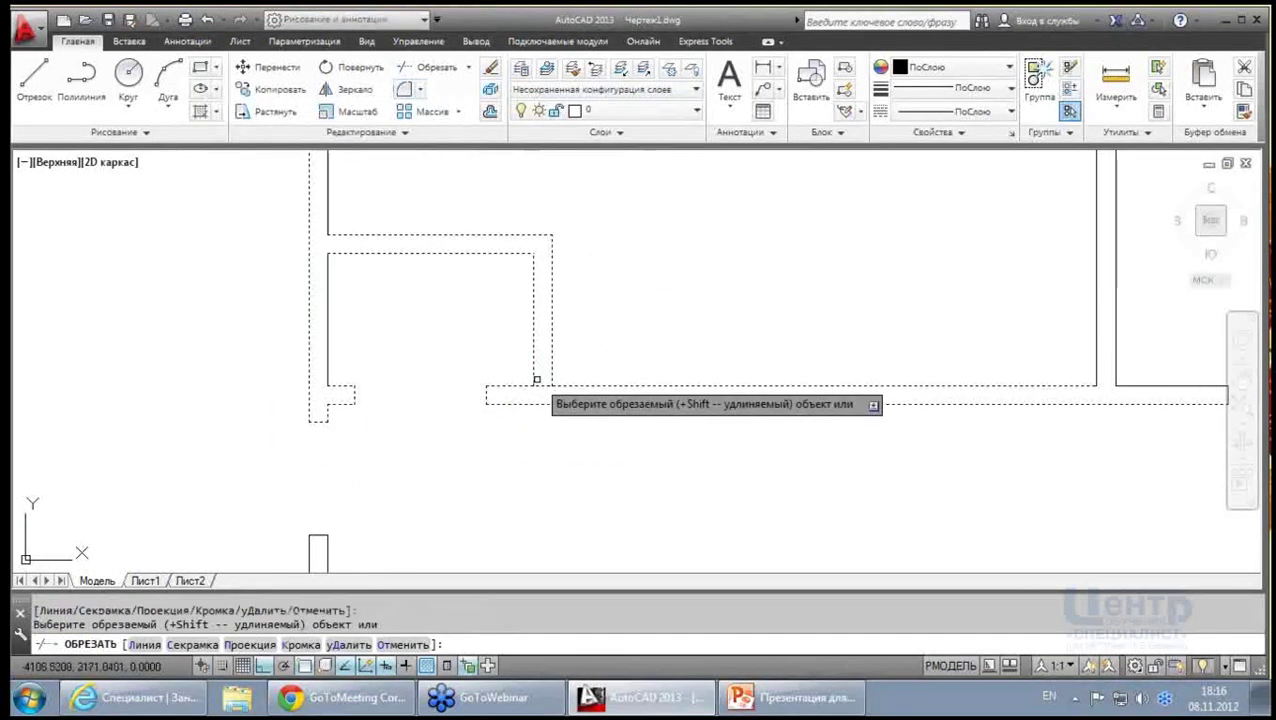
scroll(533, 395, "down", 4)
key("Escape")
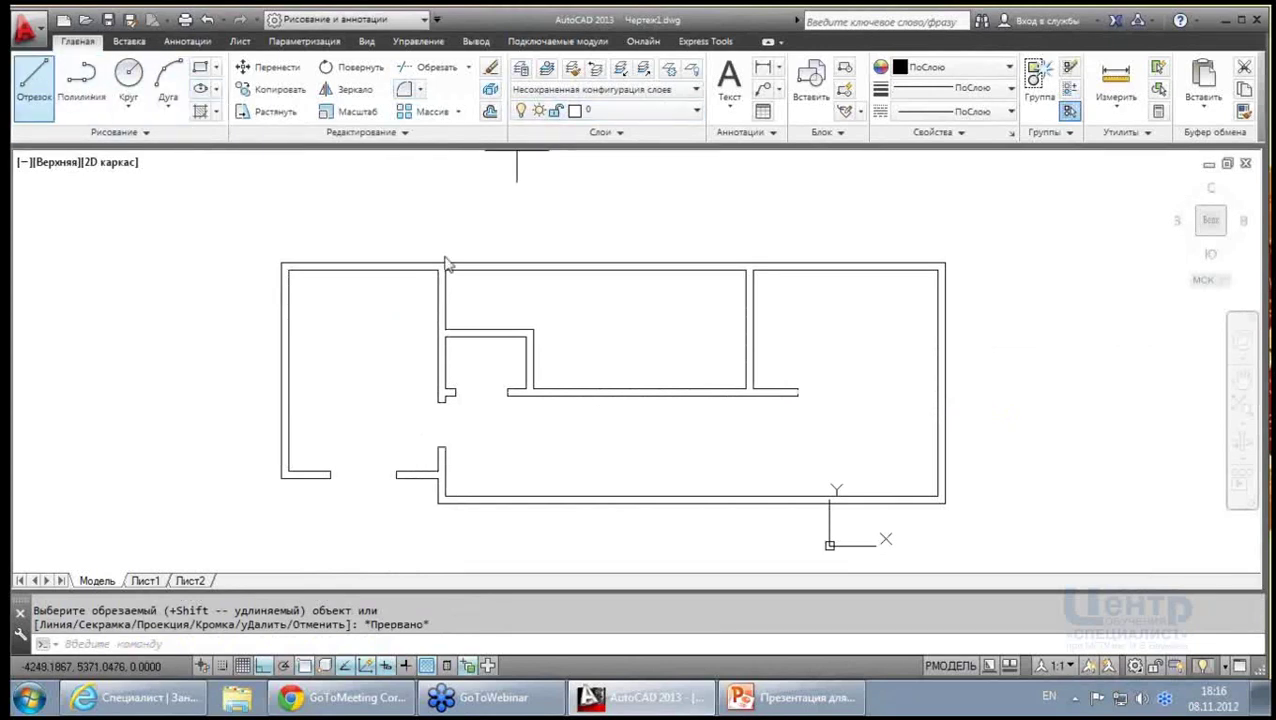
Draw a vertical guide line across the long interior wall and offset it 400 to both sides
left_click(640, 393)
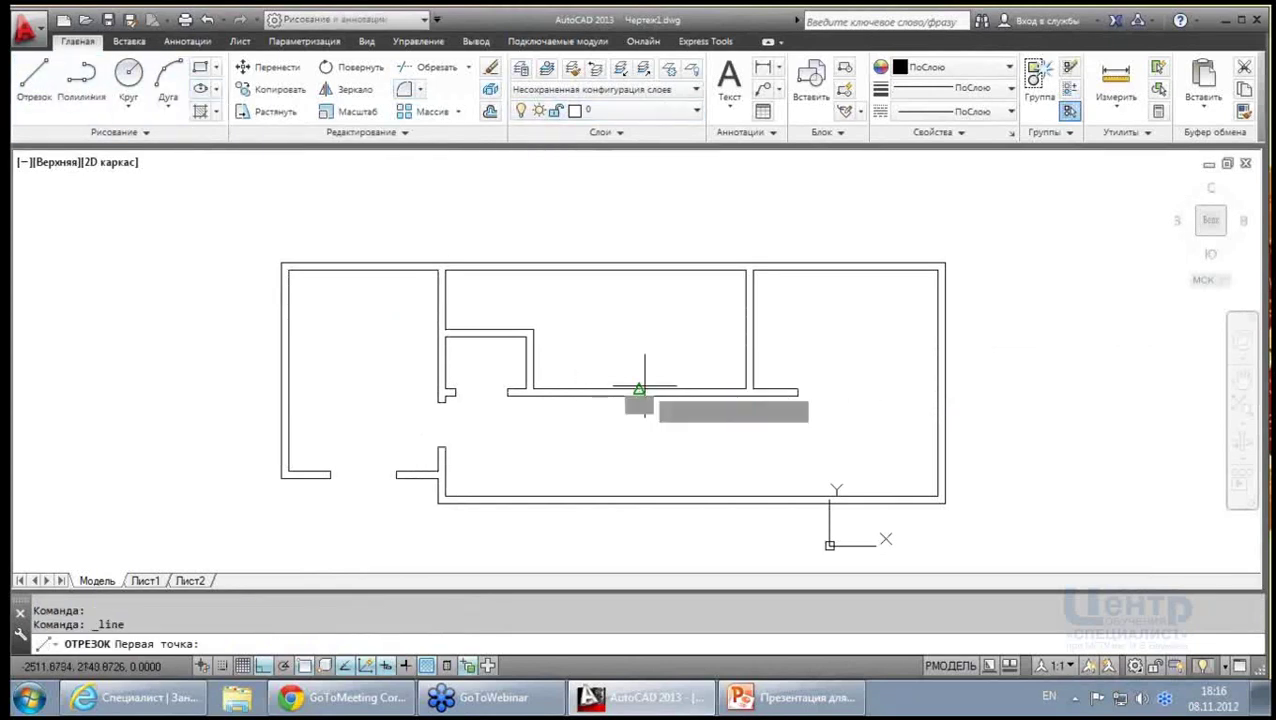
left_click(640, 462)
key("Return")
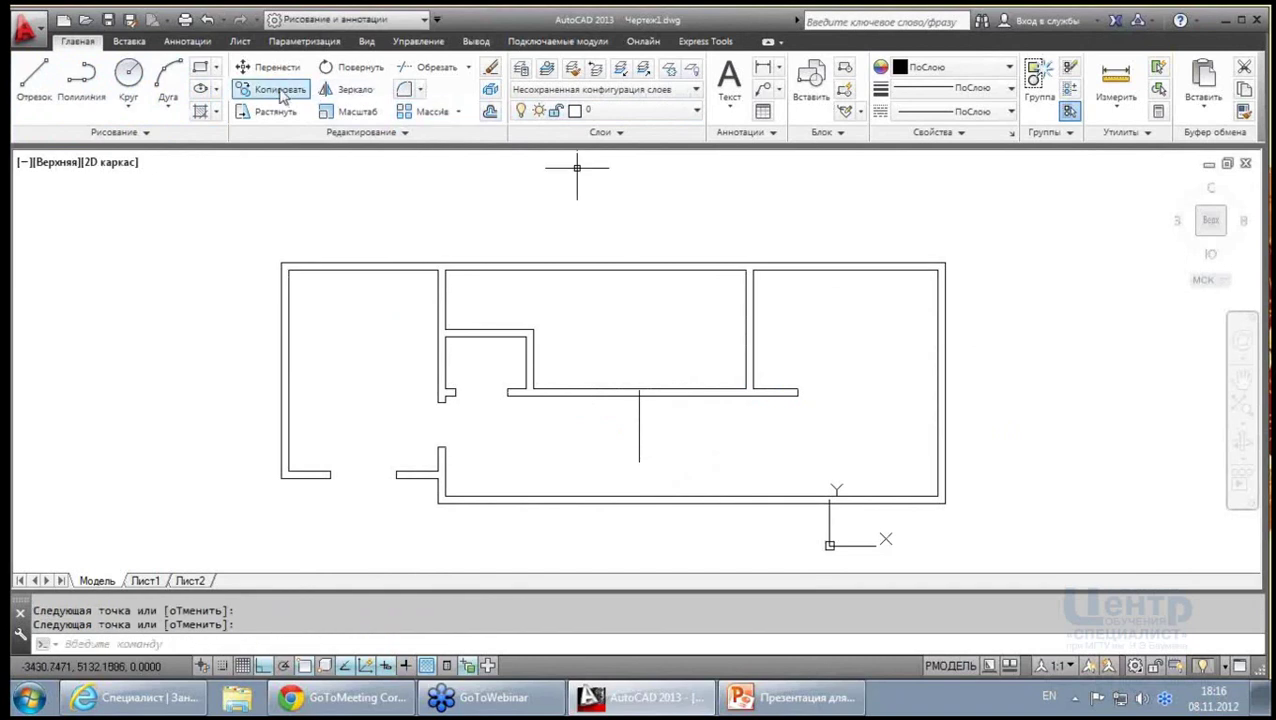
left_click(490, 111)
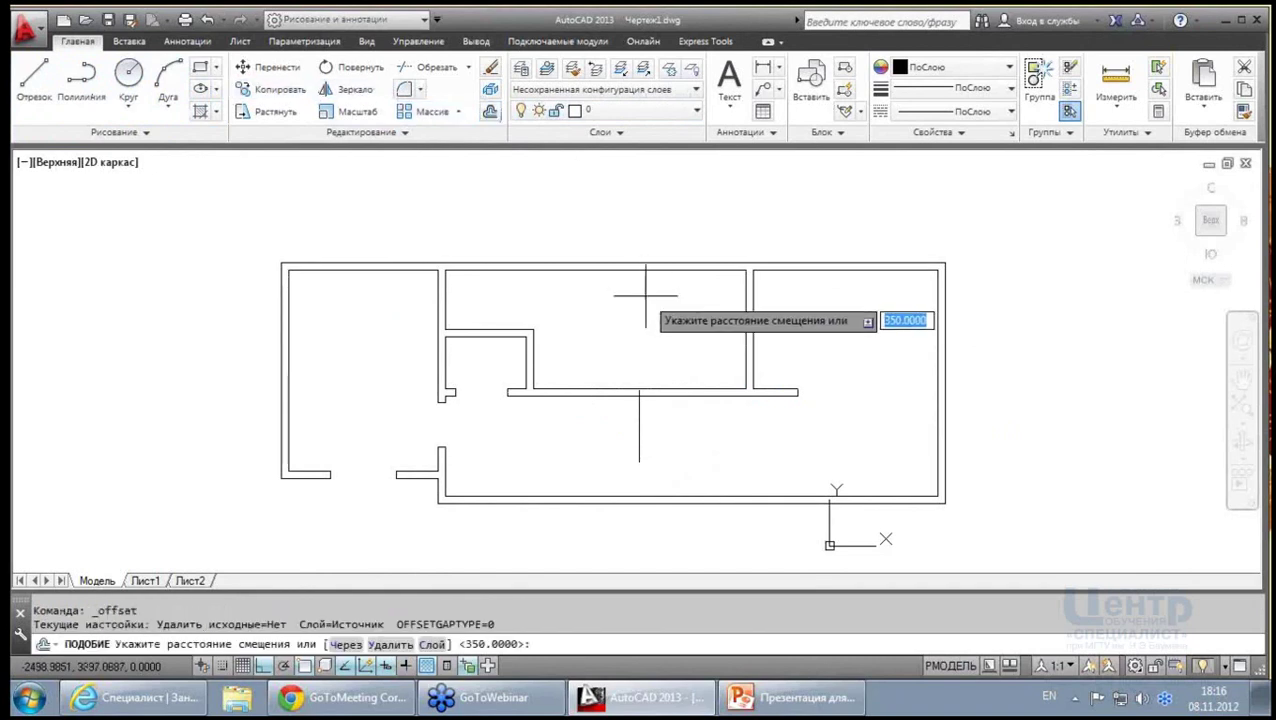
type("0")
key("Return")
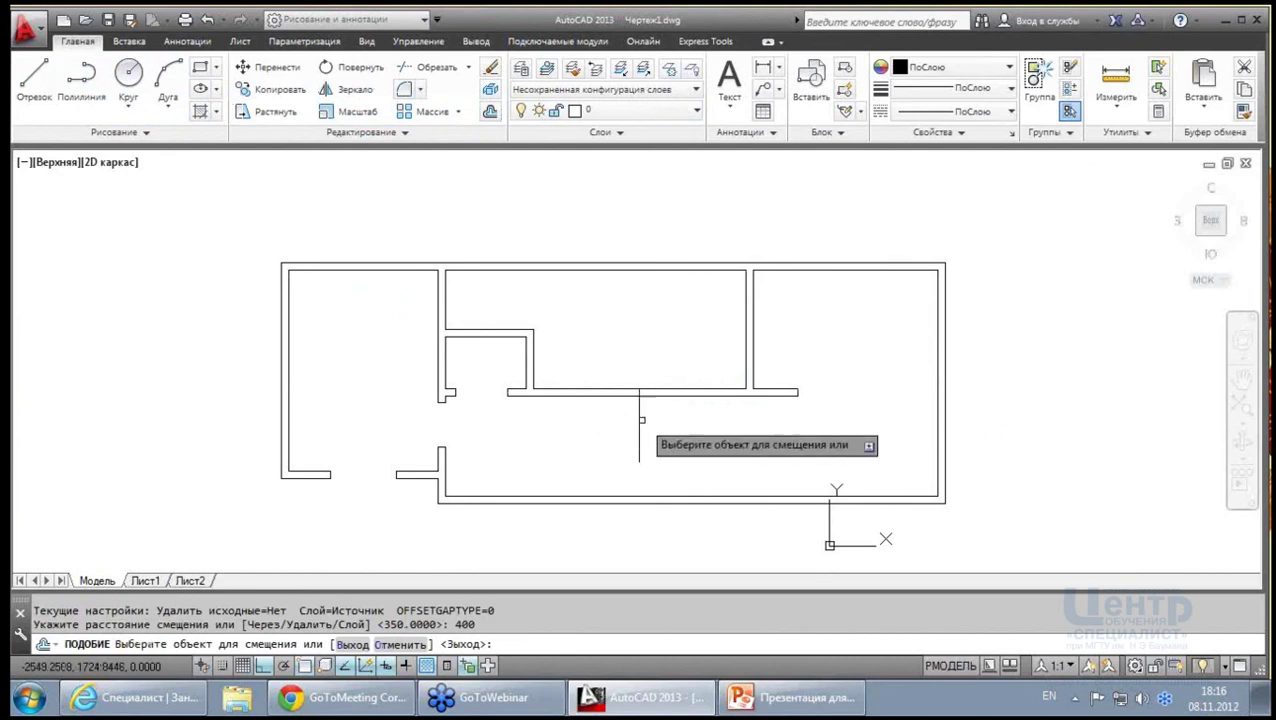
left_click(638, 421)
left_click(660, 424)
left_click(638, 418)
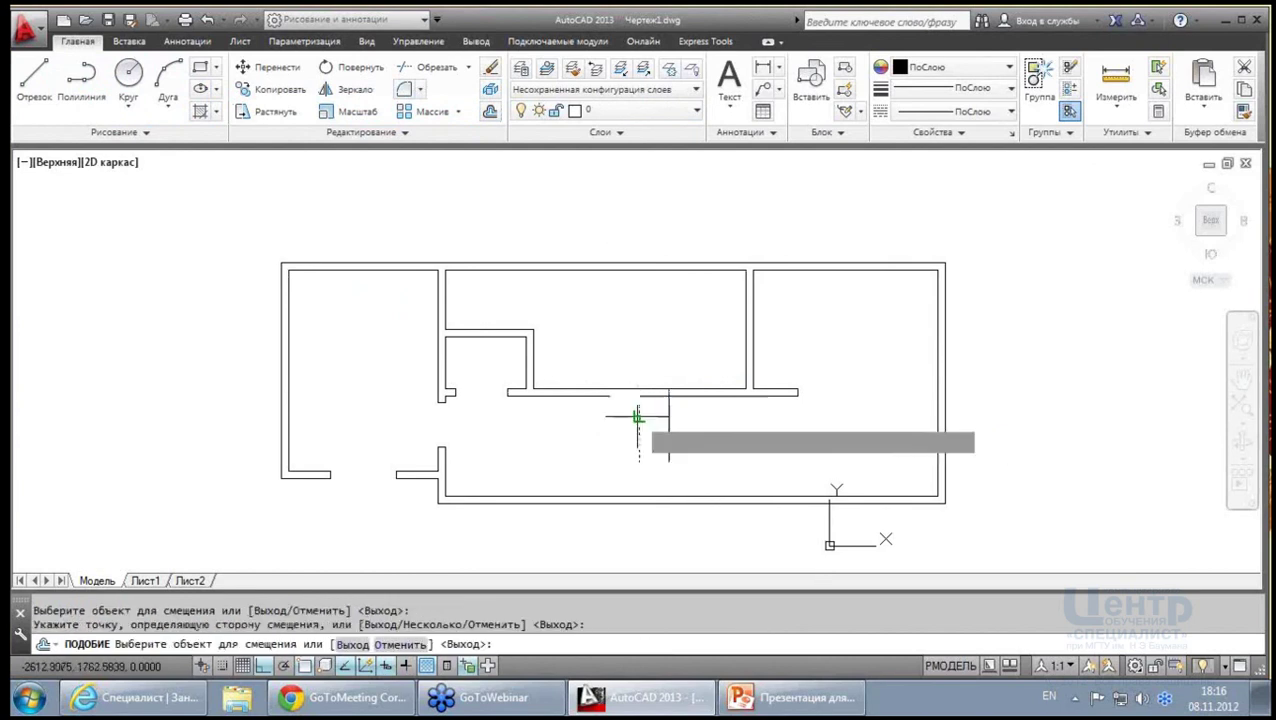
left_click(613, 416)
key("Return")
Trim the wall and guide lines between the two offsets to open the doorway
left_click(410, 67)
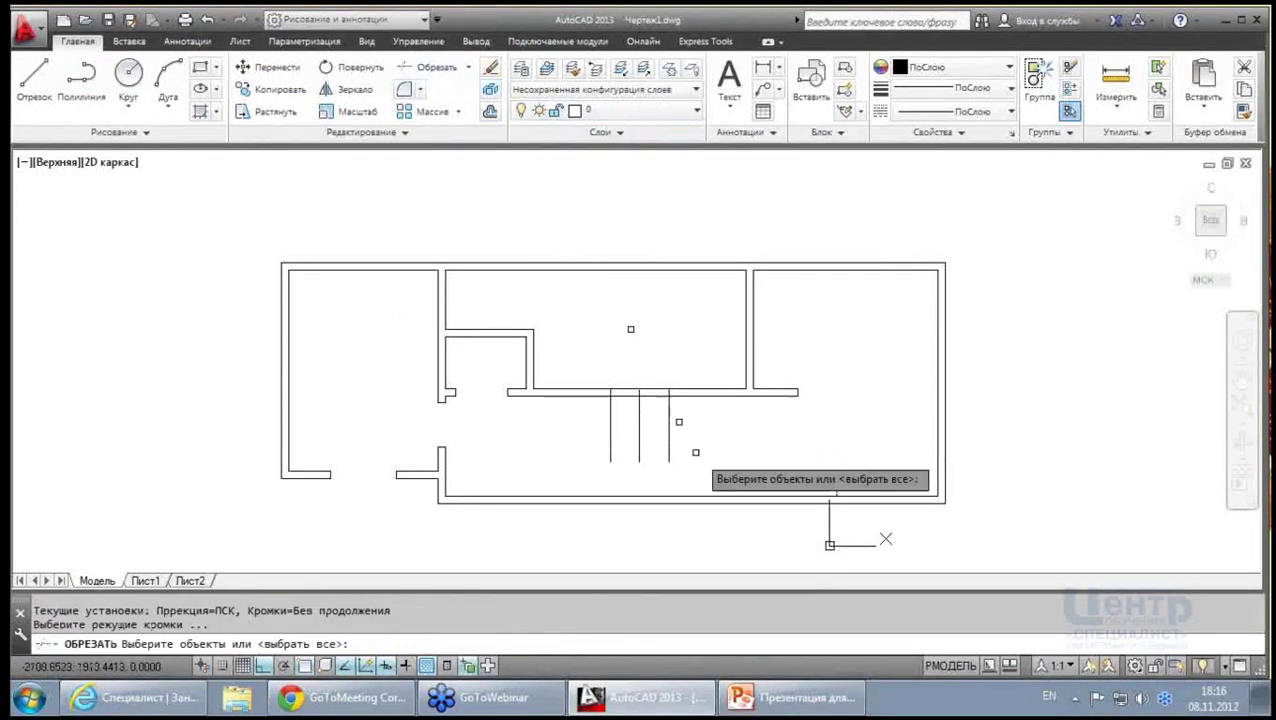
left_click(700, 408)
left_click(667, 477)
key("Return")
left_click(692, 436)
left_click(584, 427)
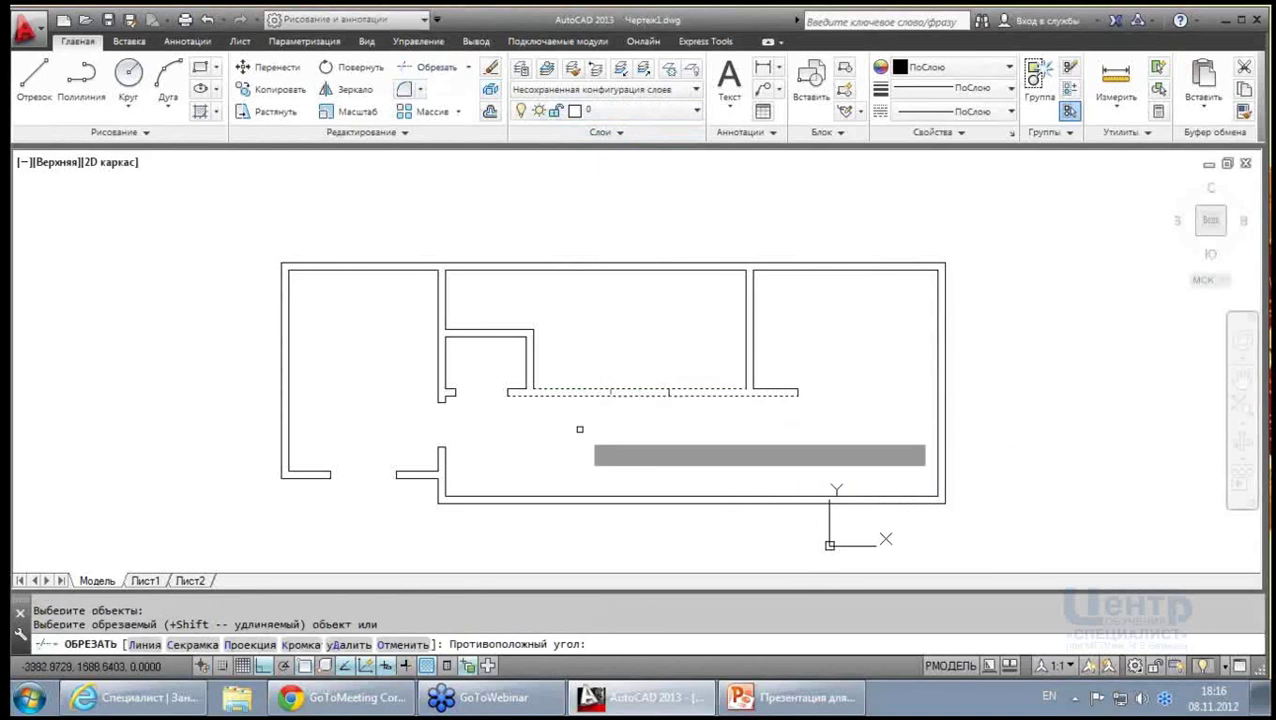
left_click(652, 428)
left_click(622, 358)
key("Escape")
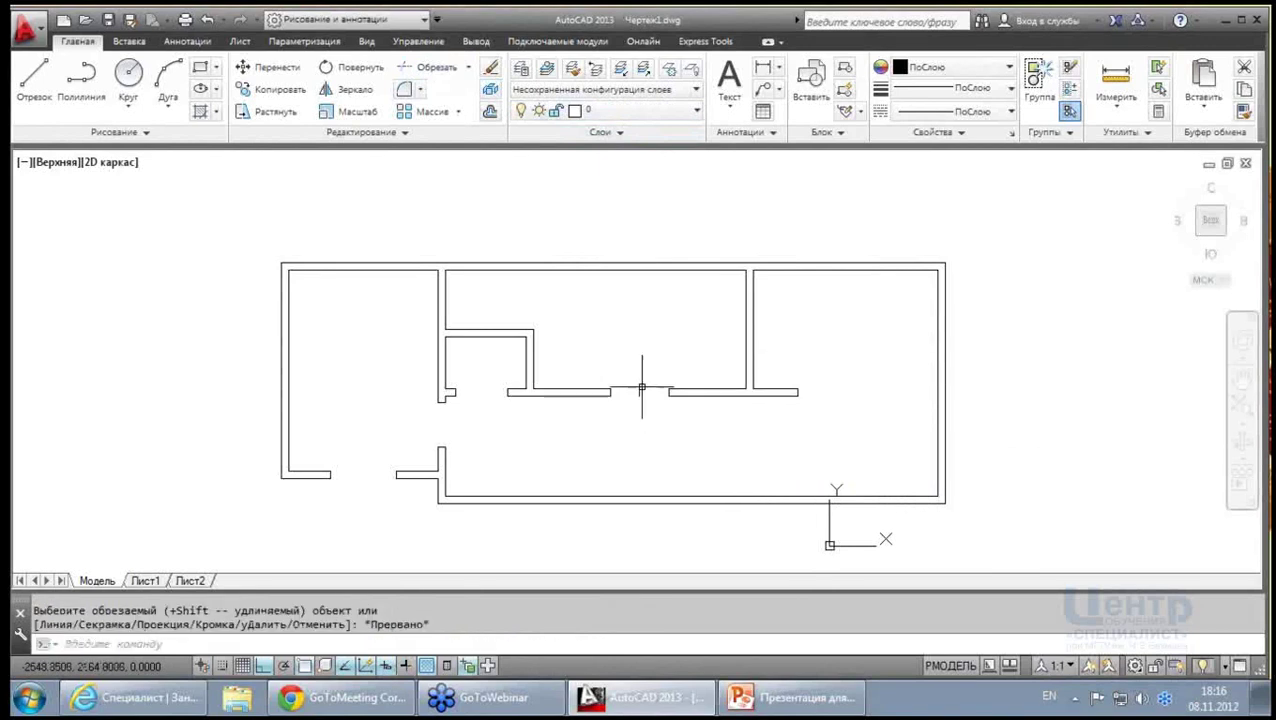
Erase the leftover stub in the new doorway and shift the plan view
left_click(644, 388)
key("Delete")
middle_click_drag(715, 357, 661, 339)
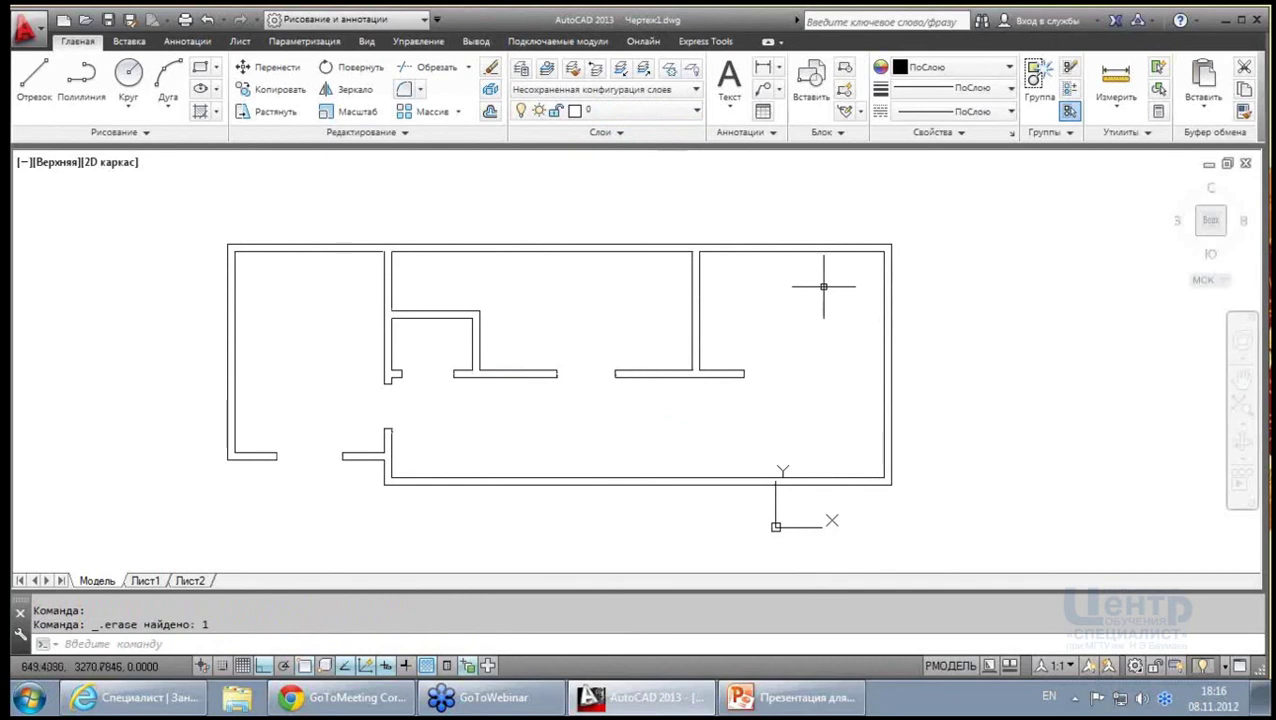
middle_click_drag(763, 256, 749, 254)
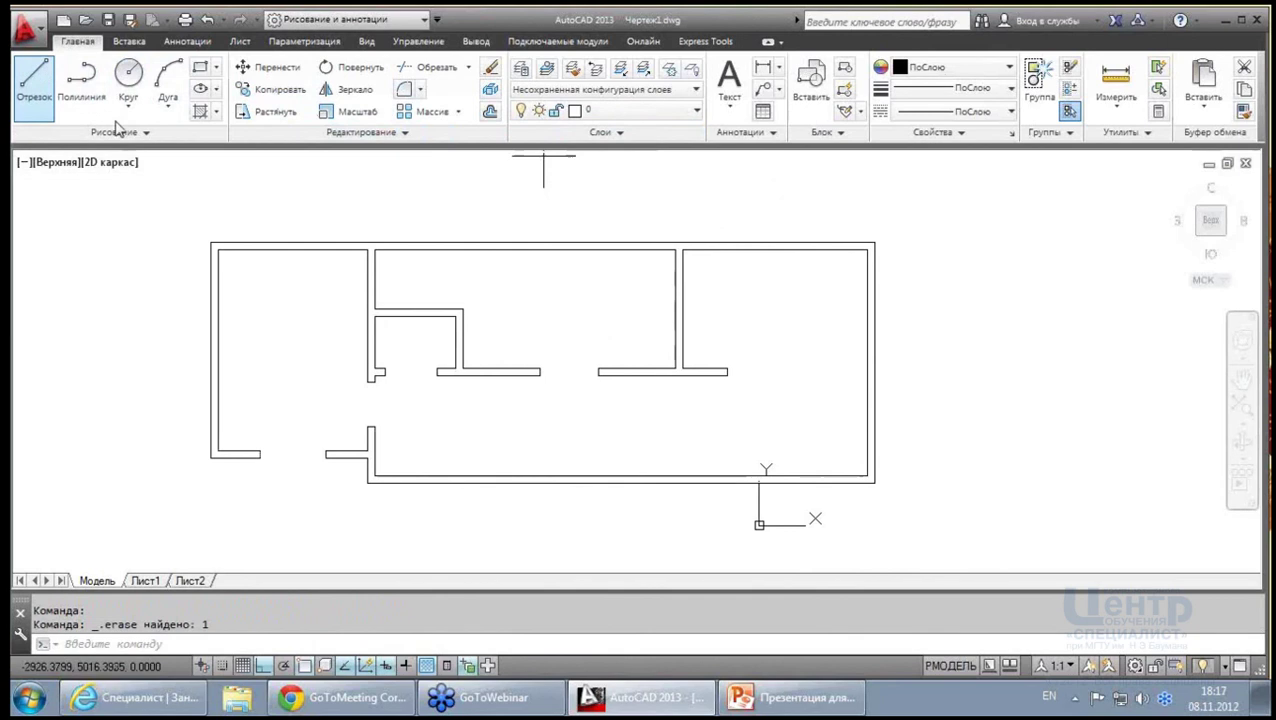
left_click(34, 82)
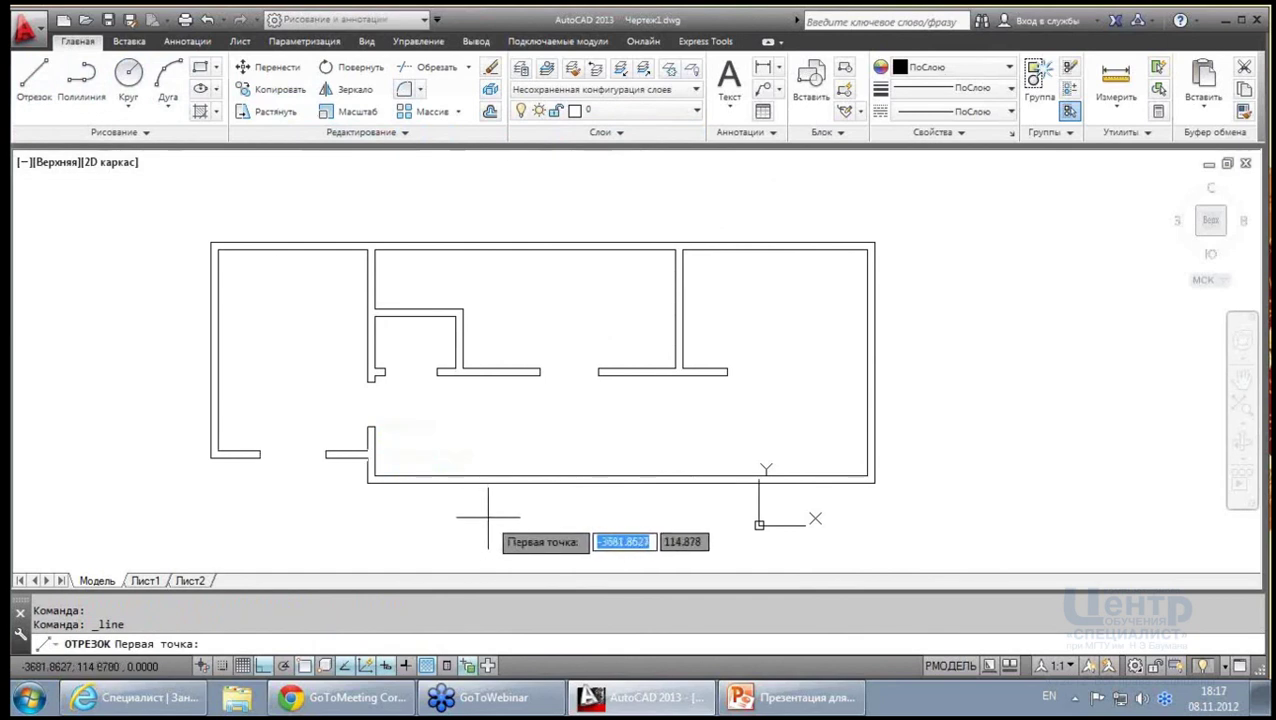
key("Escape")
Reposition the plan and add a new layer, Слой1, in the Layer Properties Manager
middle_click_drag(535, 405, 570, 435)
scroll(575, 342, "down", 2)
middle_click_drag(575, 342, 545, 331)
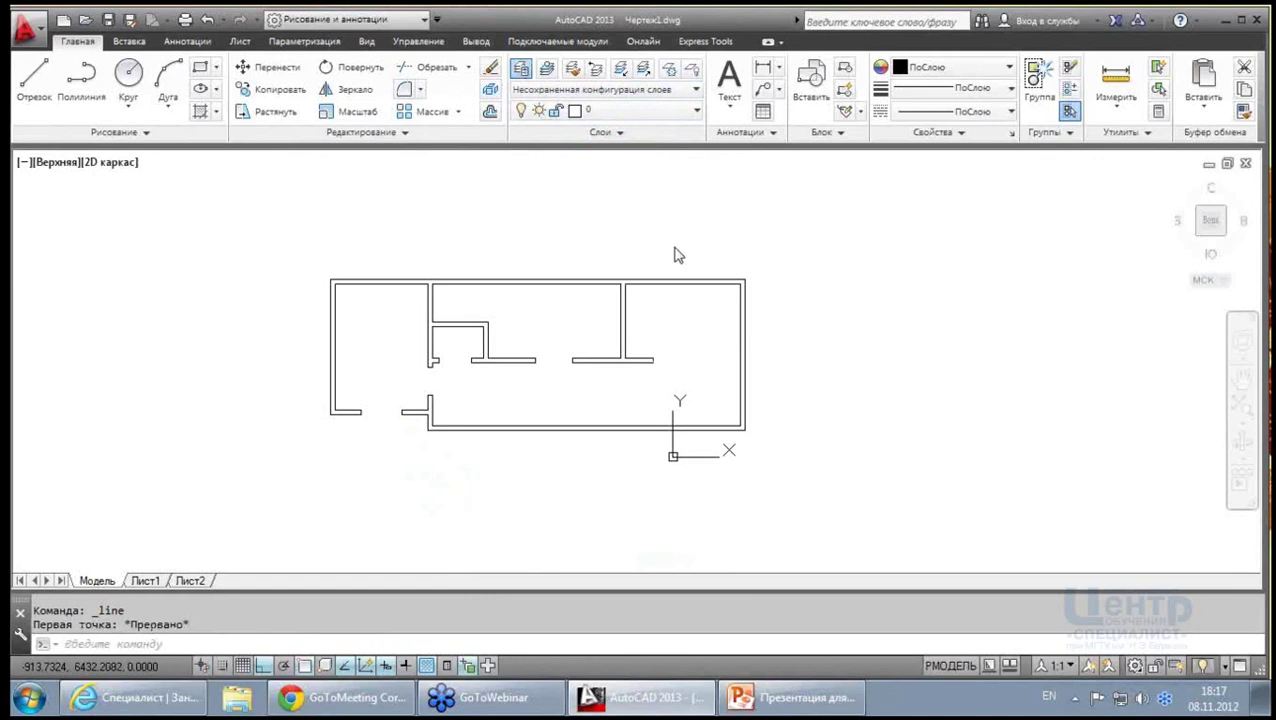
left_click_drag(370, 160, 380, 238)
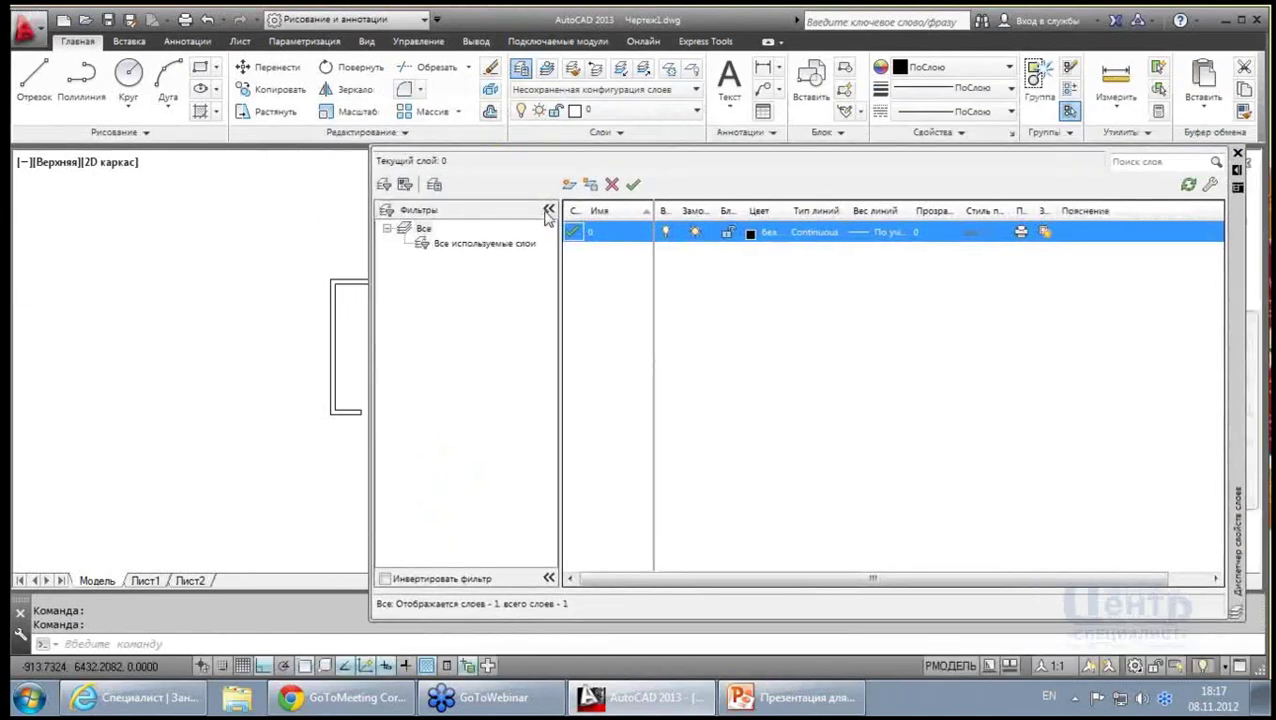
left_click(568, 186)
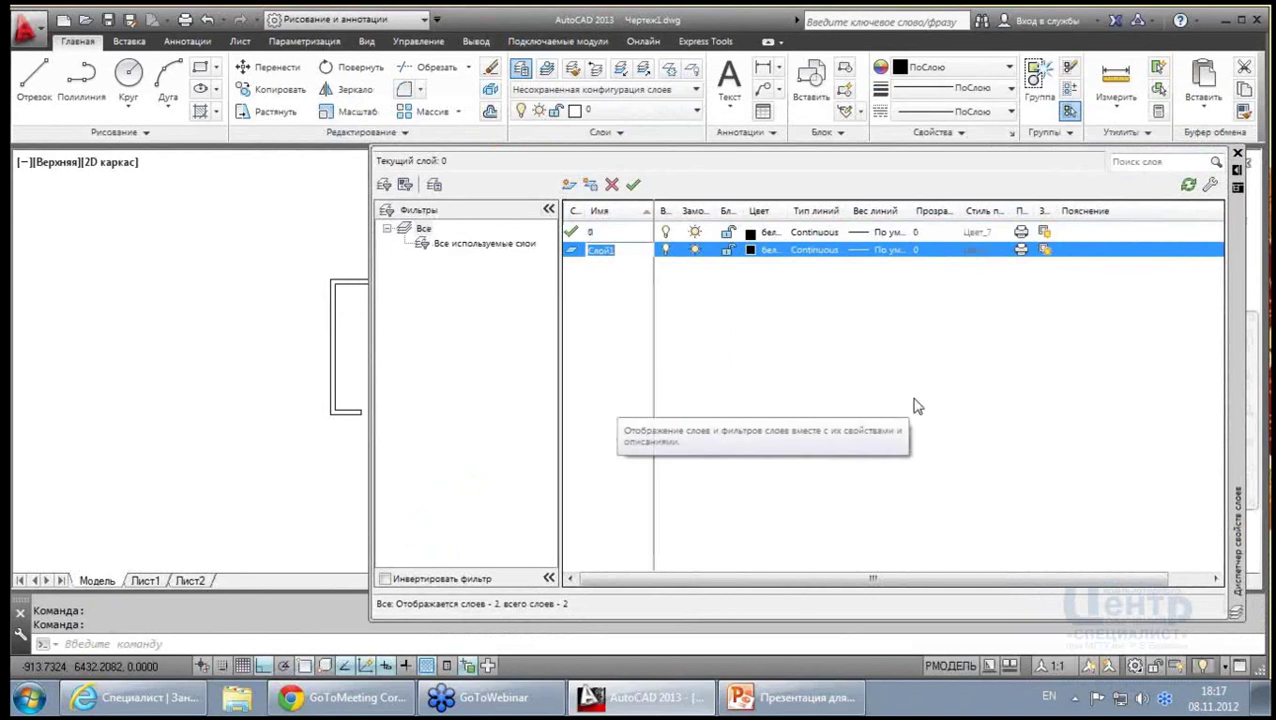
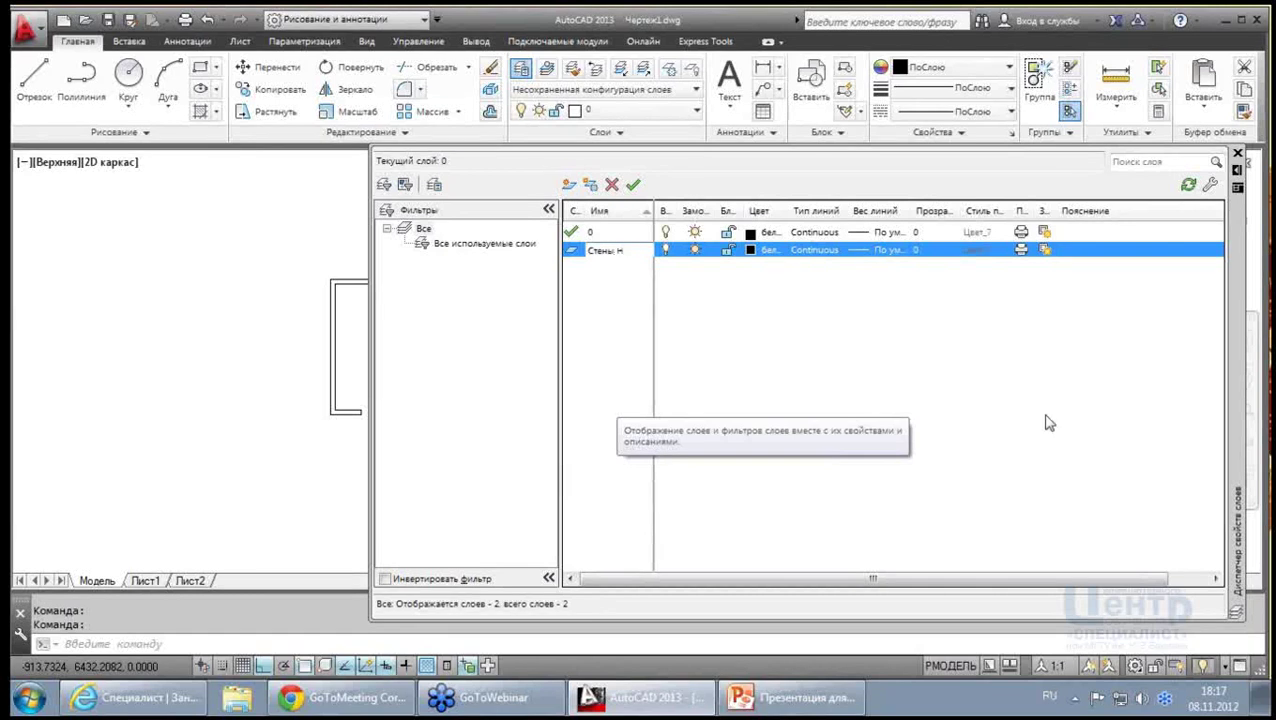
Set the lineweight of layer Стены Н to 0.40 mm
left_click(894, 250)
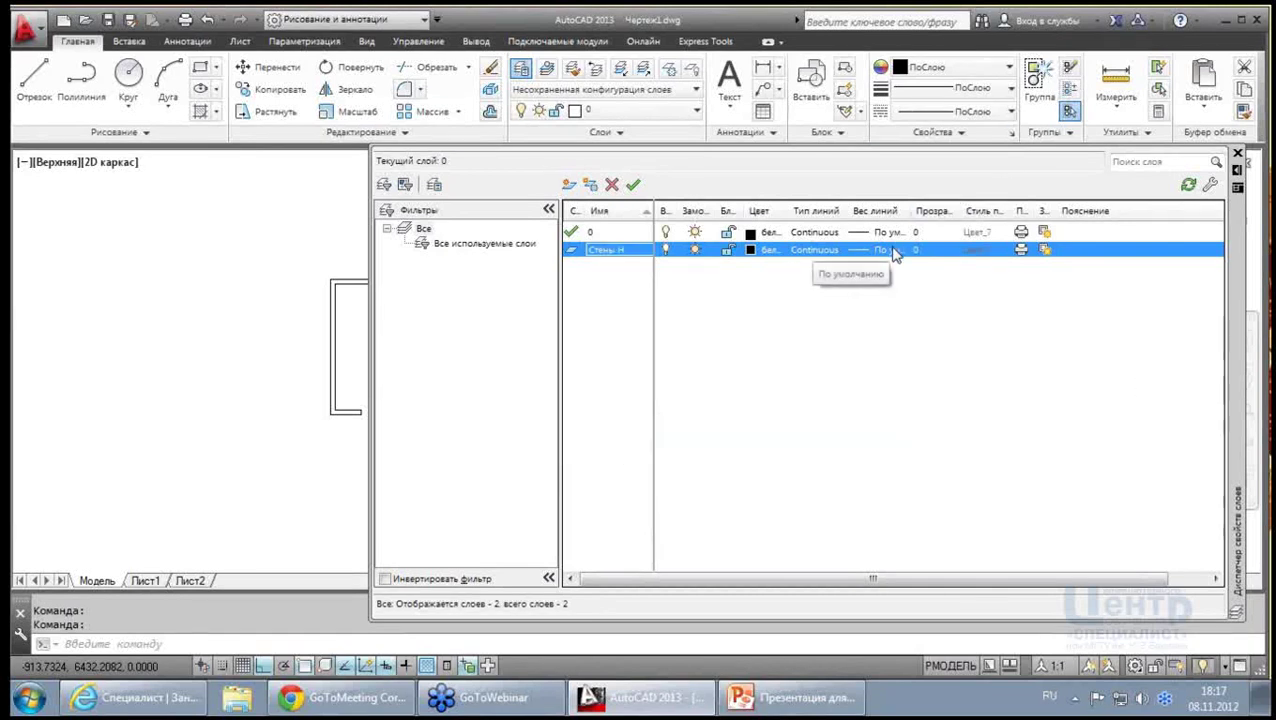
left_click_drag(738, 284, 738, 318)
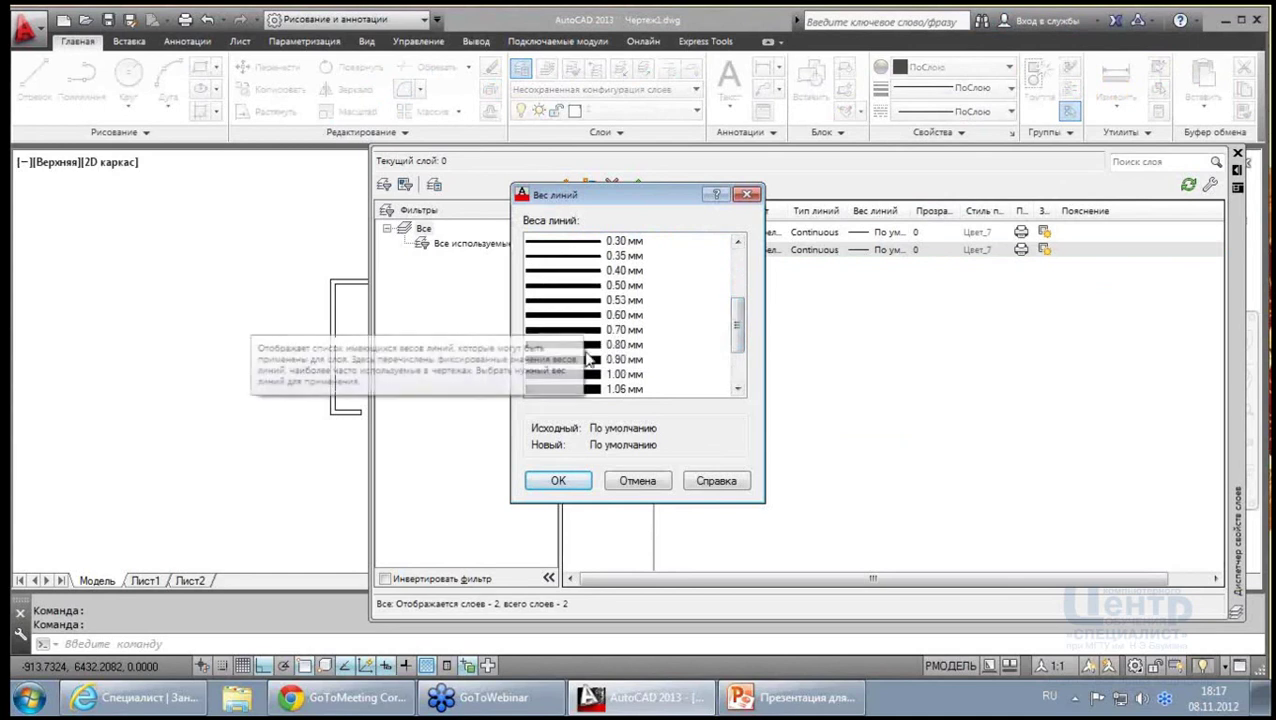
left_click(598, 272)
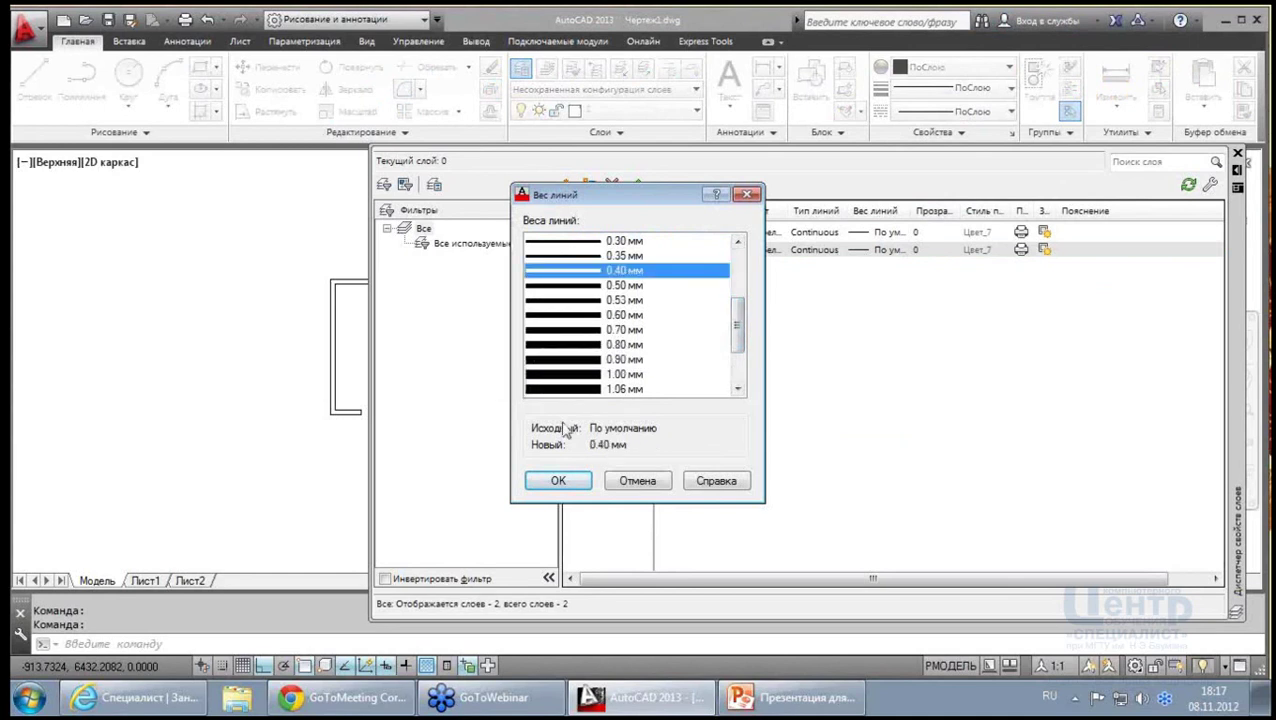
left_click(558, 481)
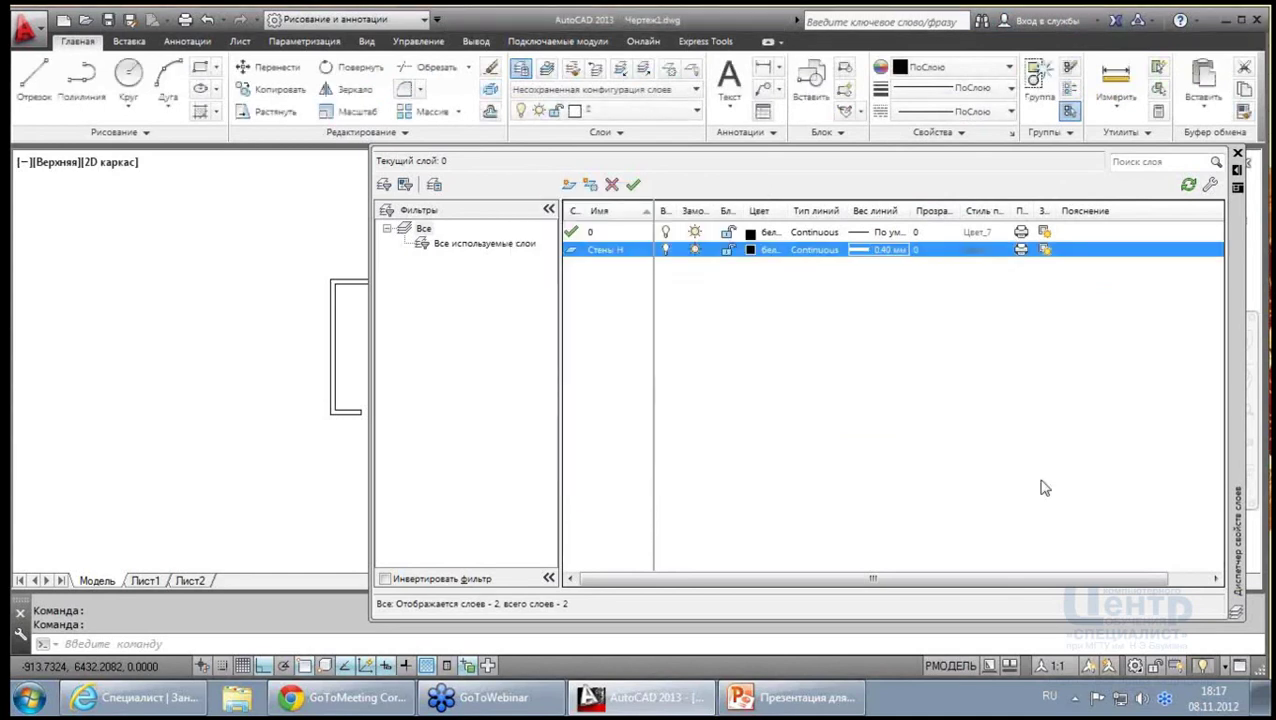
Create layer Стены П with a 0.20 mm lineweight and close the layer manager
left_click(575, 187)
type("Стены П")
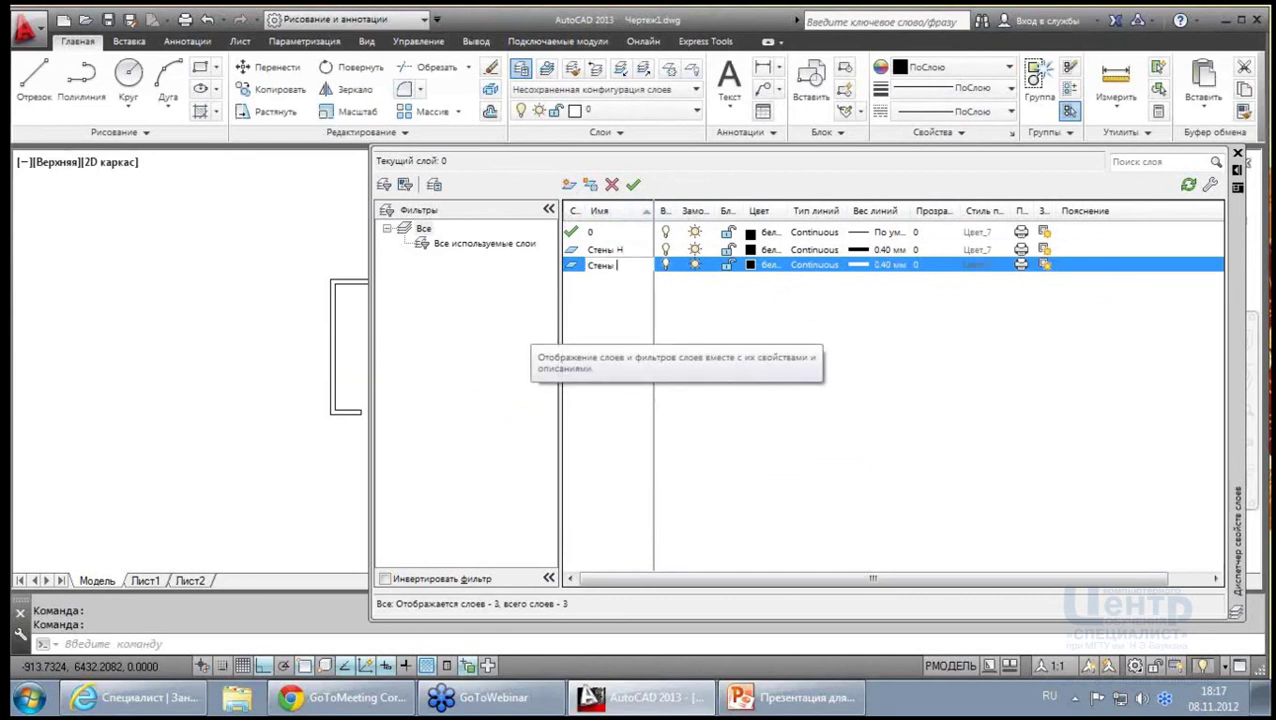
left_click(888, 265)
left_click(588, 329)
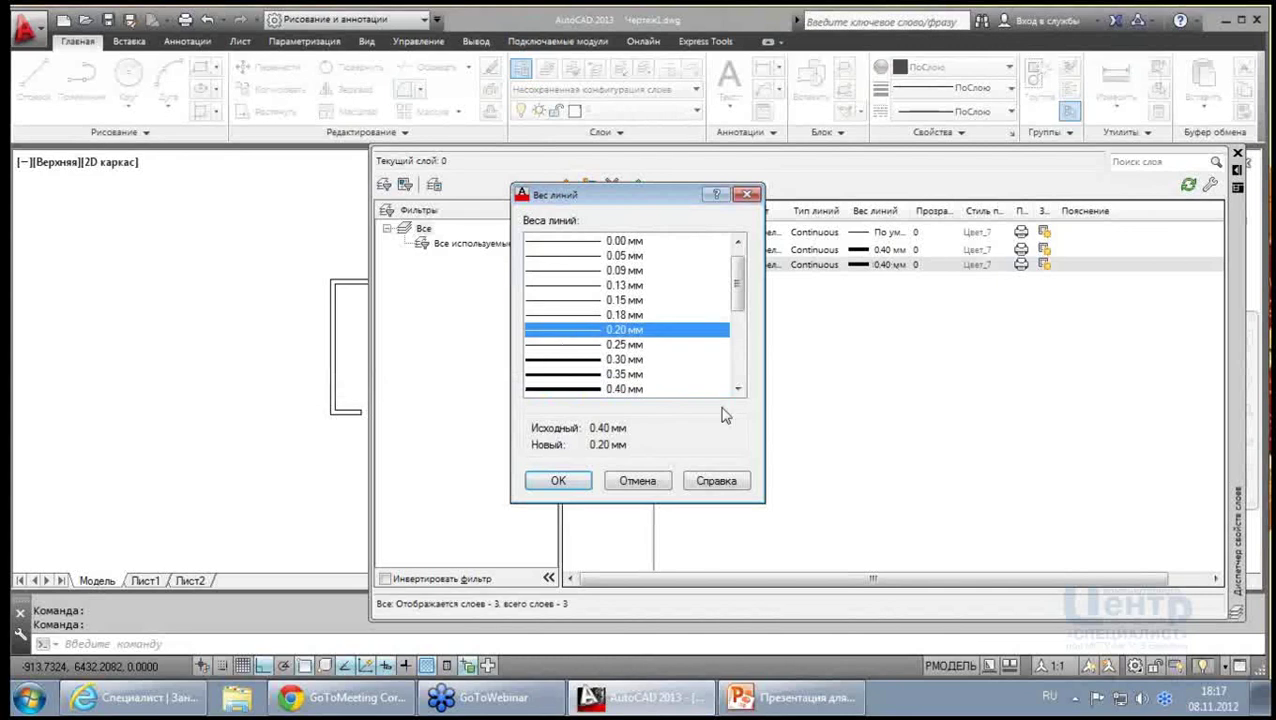
left_click(558, 481)
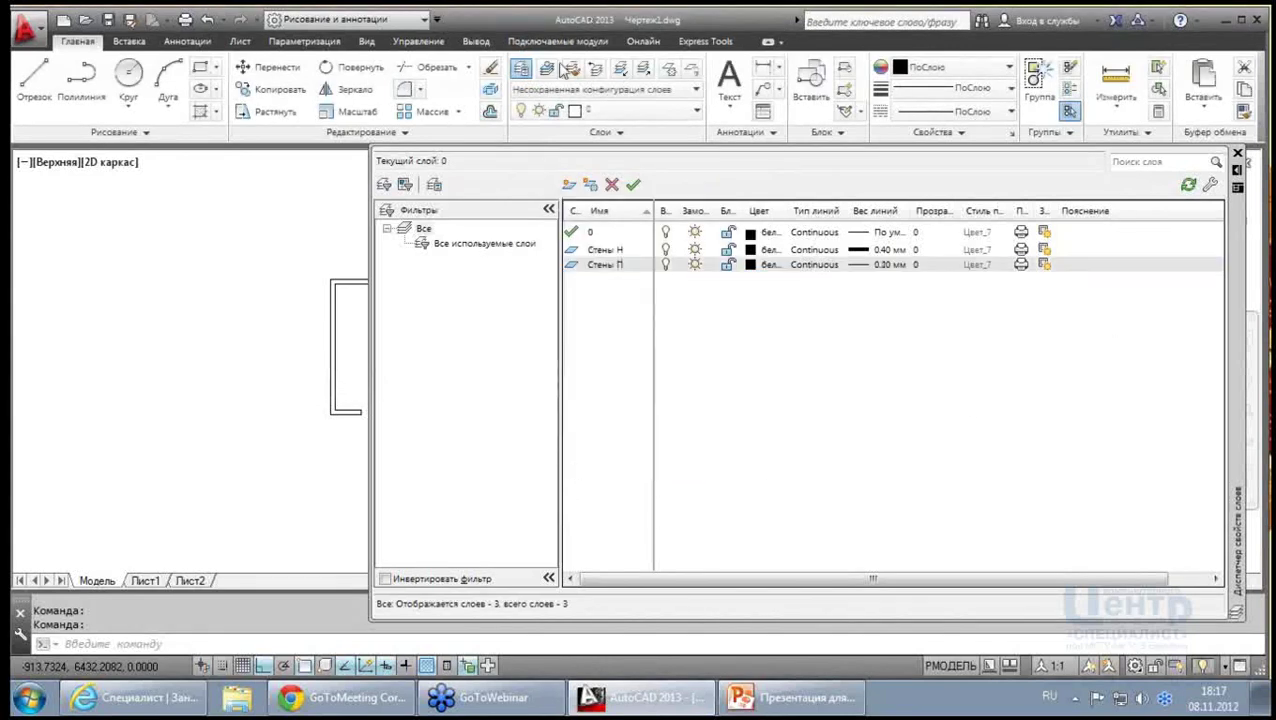
left_click(1238, 153)
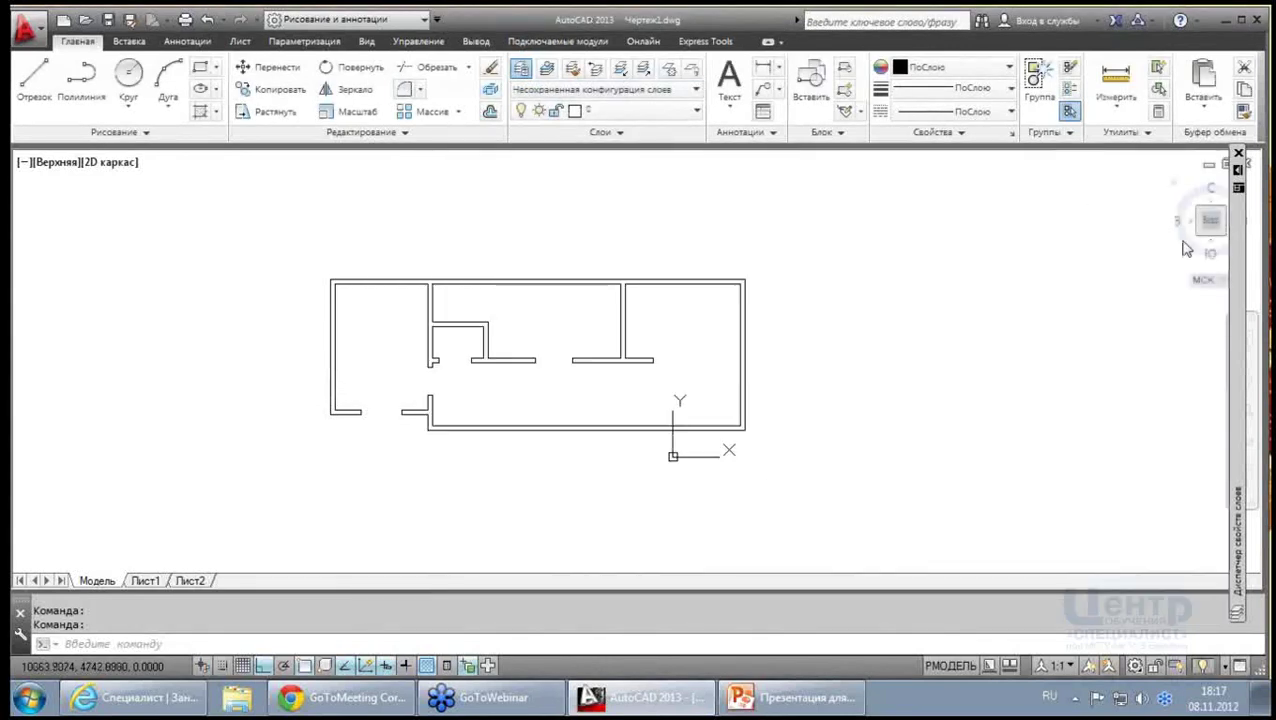
Move the inner walls onto layer Стены П, then hide that layer with Layer Off to check
left_click(1238, 153)
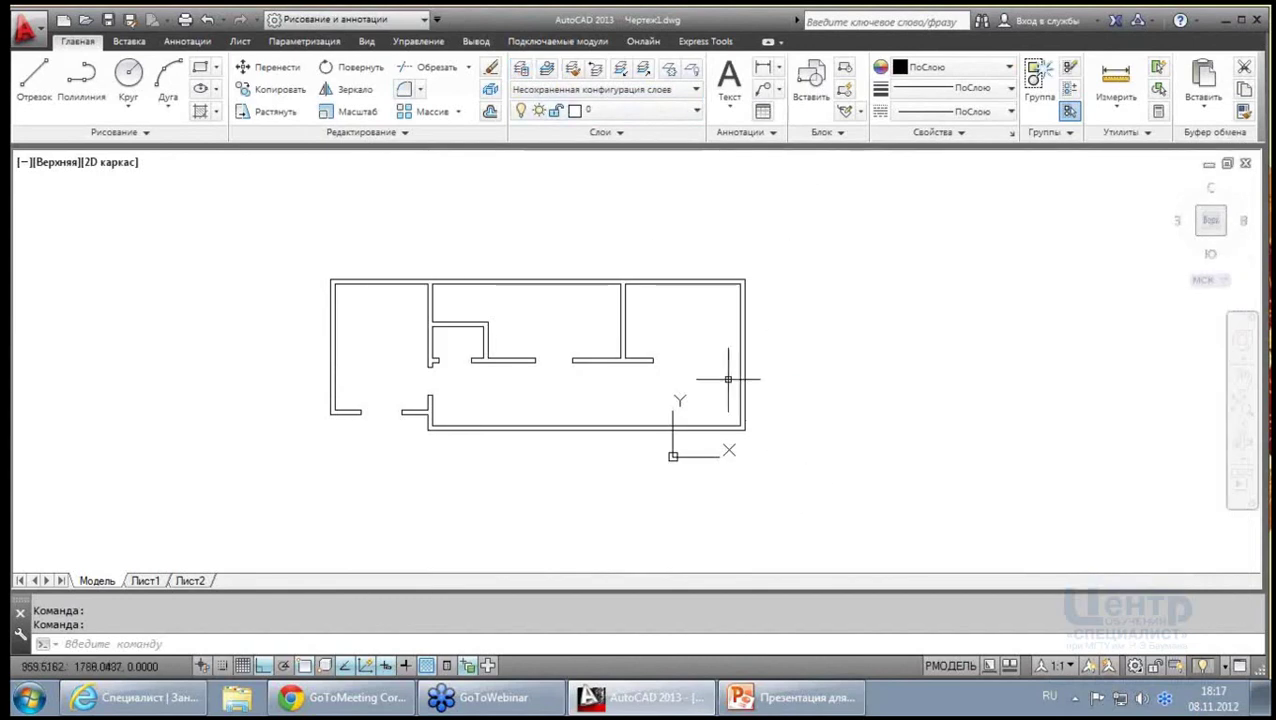
left_click(689, 396)
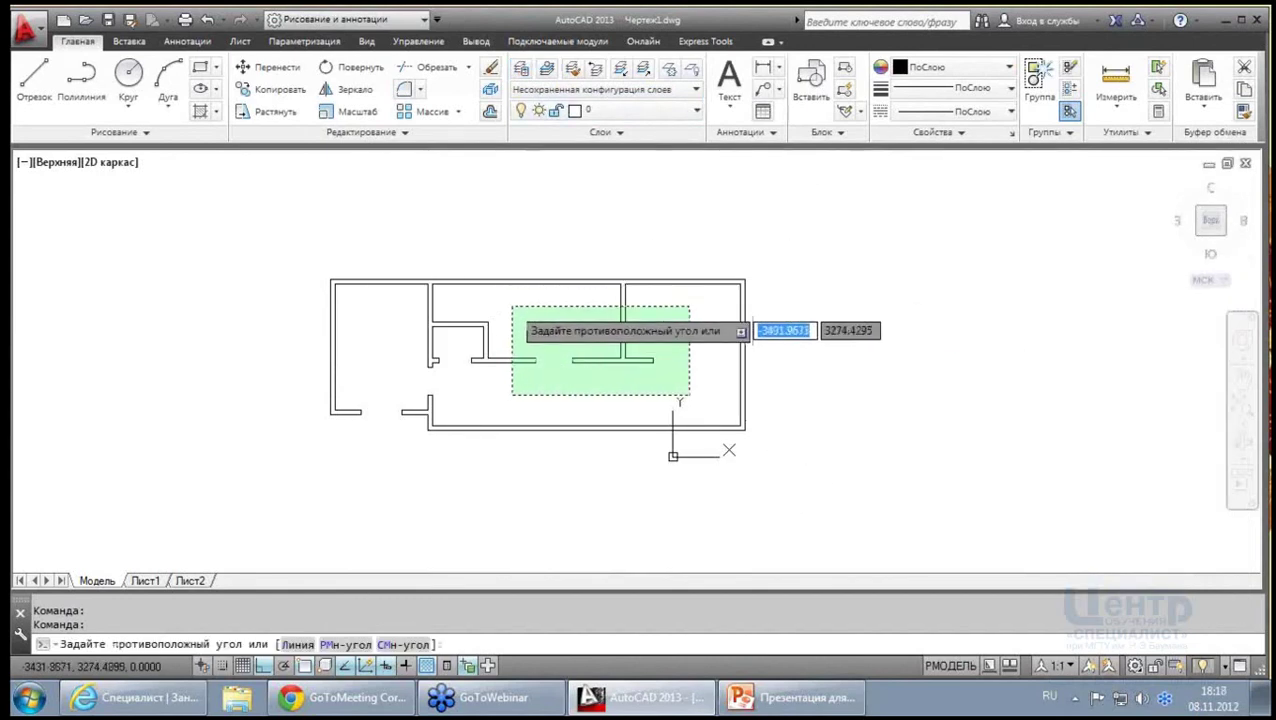
left_click(441, 306)
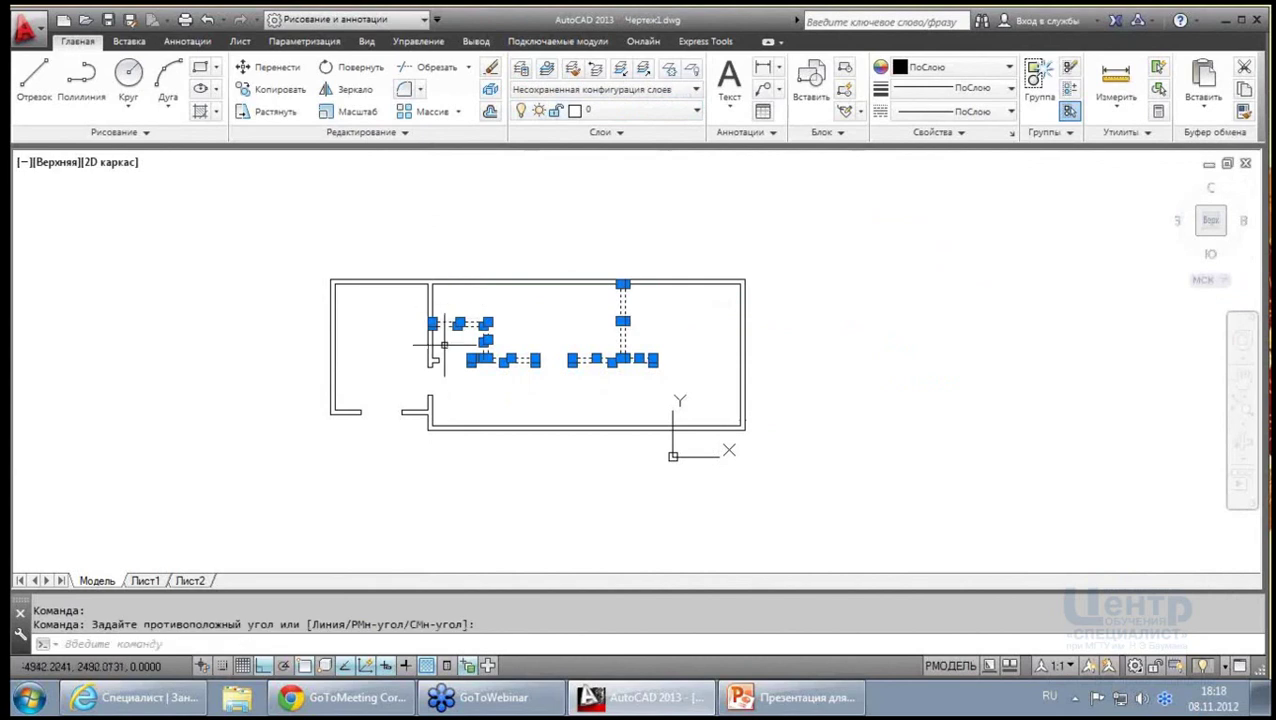
left_click(455, 378)
left_click(415, 285)
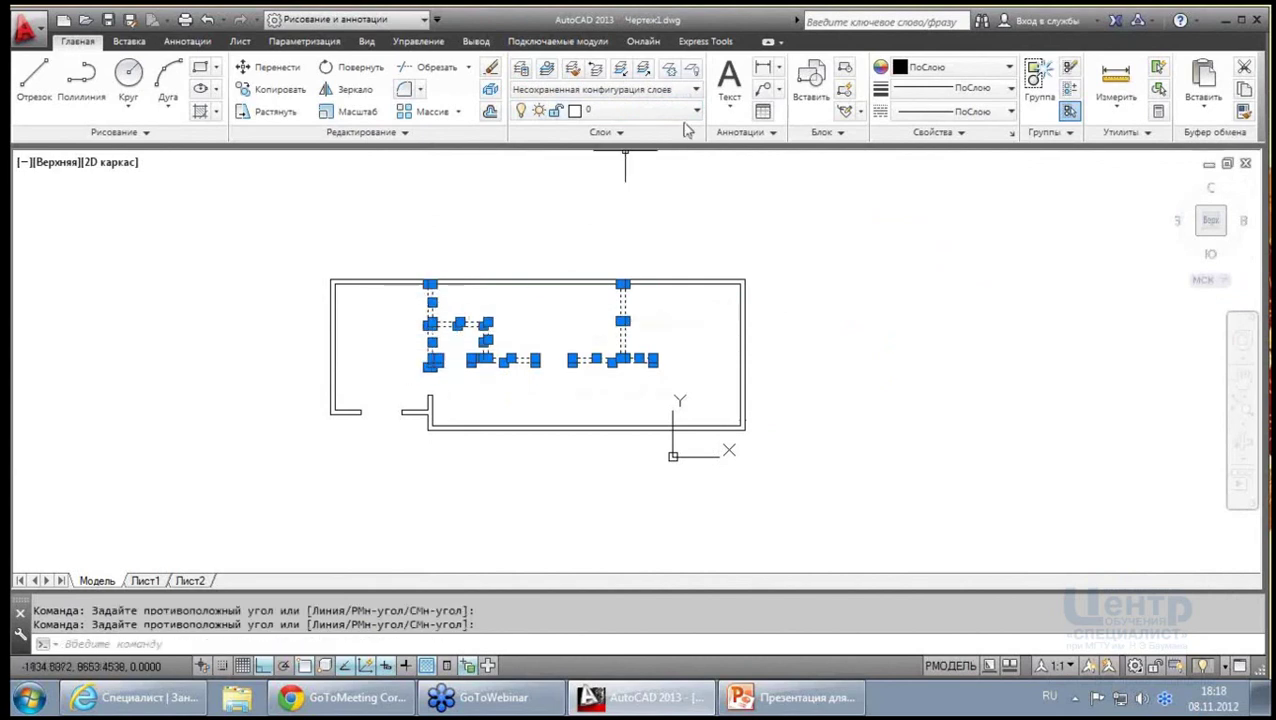
left_click(698, 114)
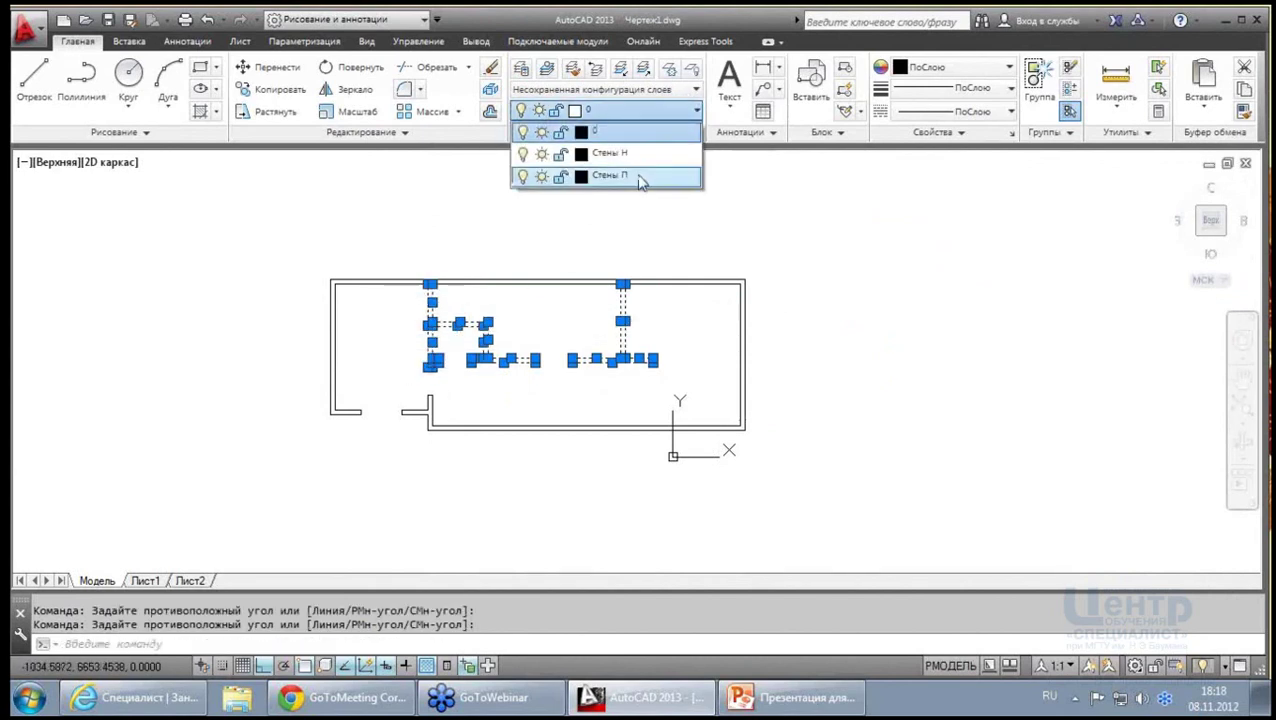
left_click(641, 176)
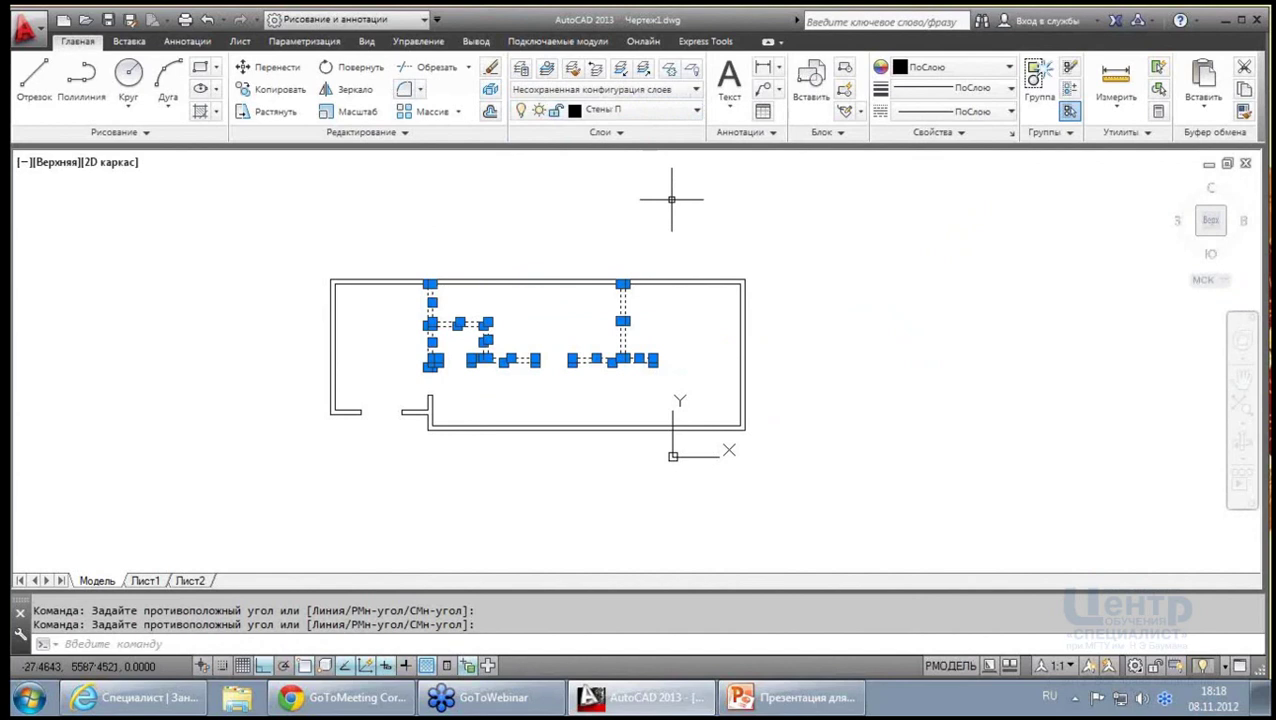
key("Escape")
left_click(694, 76)
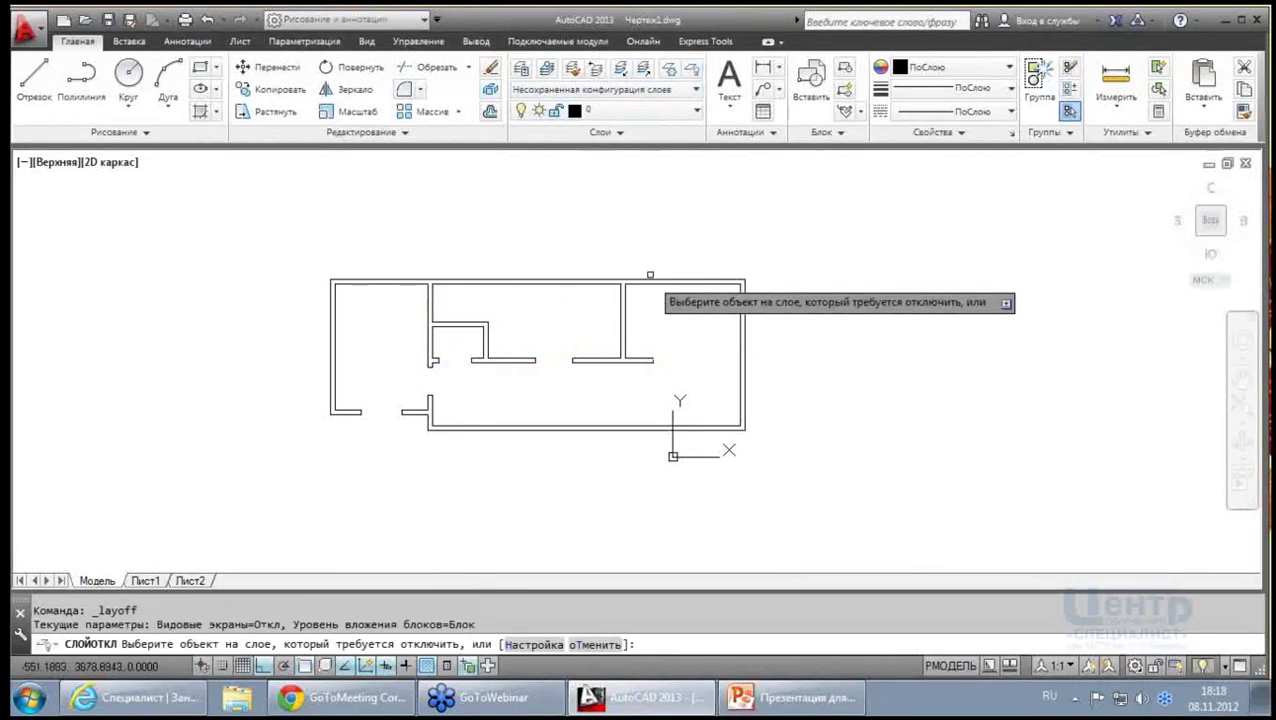
left_click(622, 302)
key("Escape")
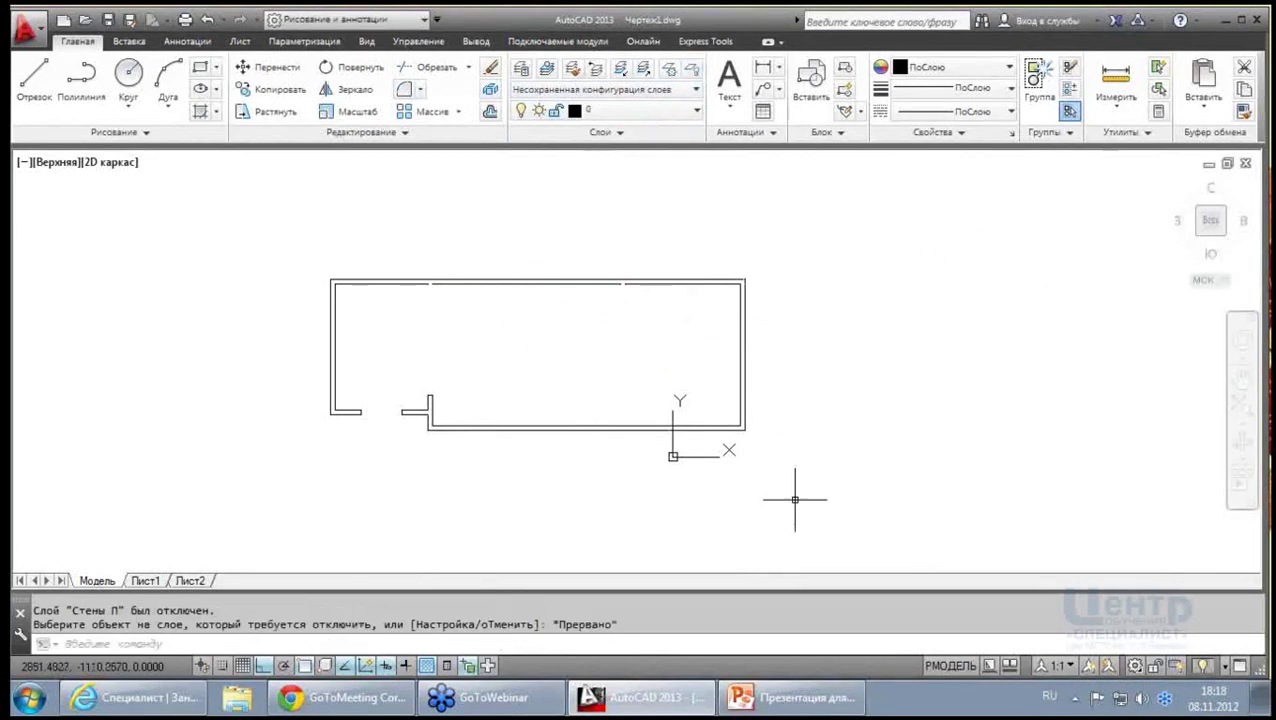
Move the outer walls onto layer Стены Н
left_click(795, 500)
left_click(208, 206)
left_click(697, 112)
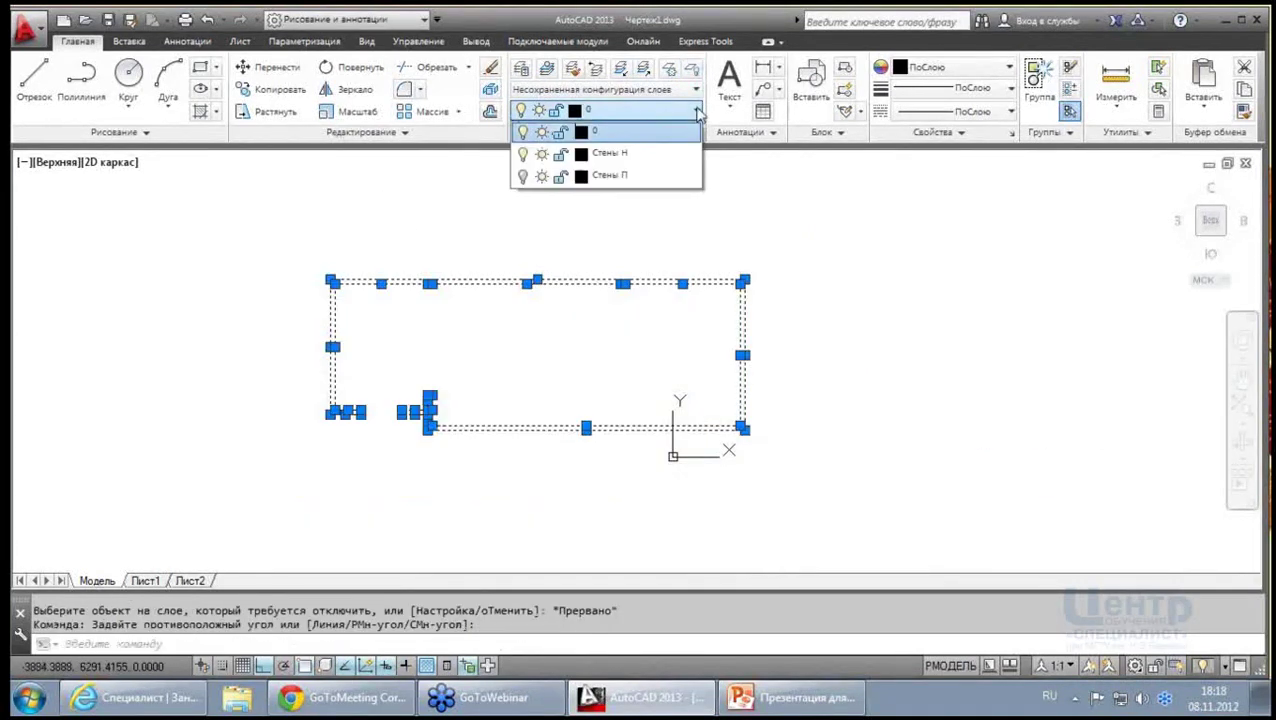
left_click(661, 170)
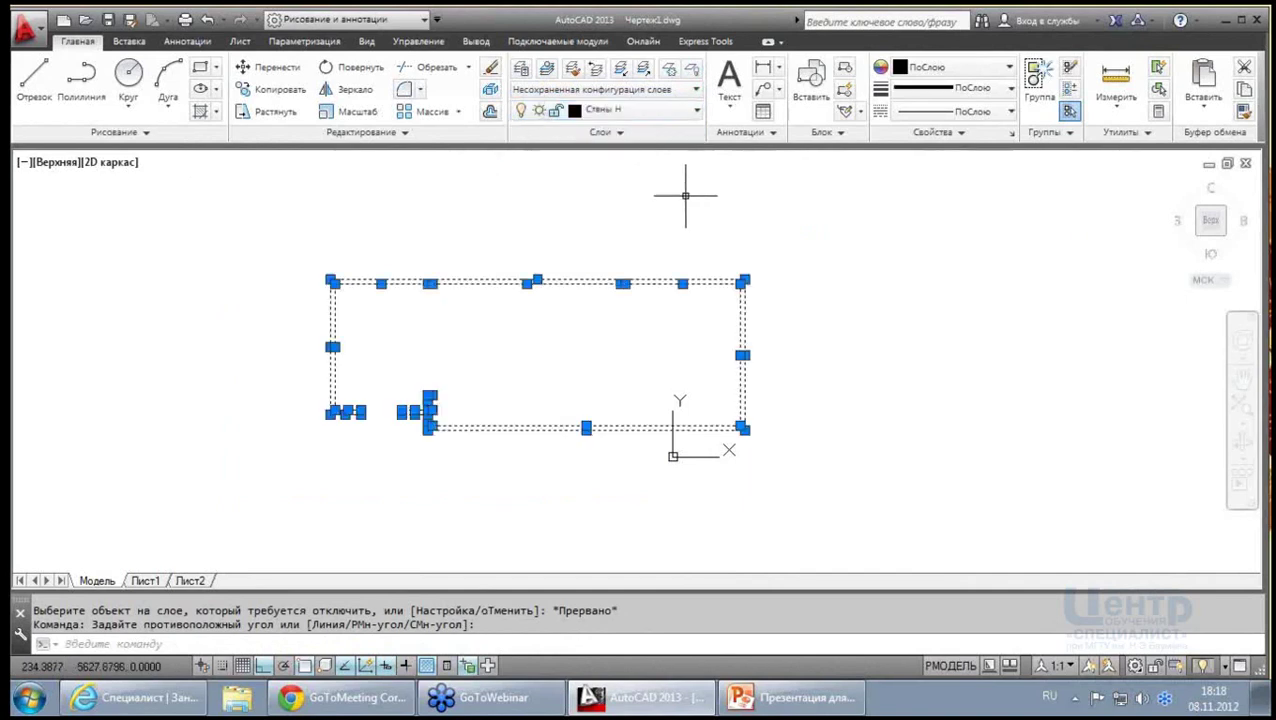
key("Escape")
Toggle Стены Н off, then switch both Стены П and Стены Н back on
left_click(698, 112)
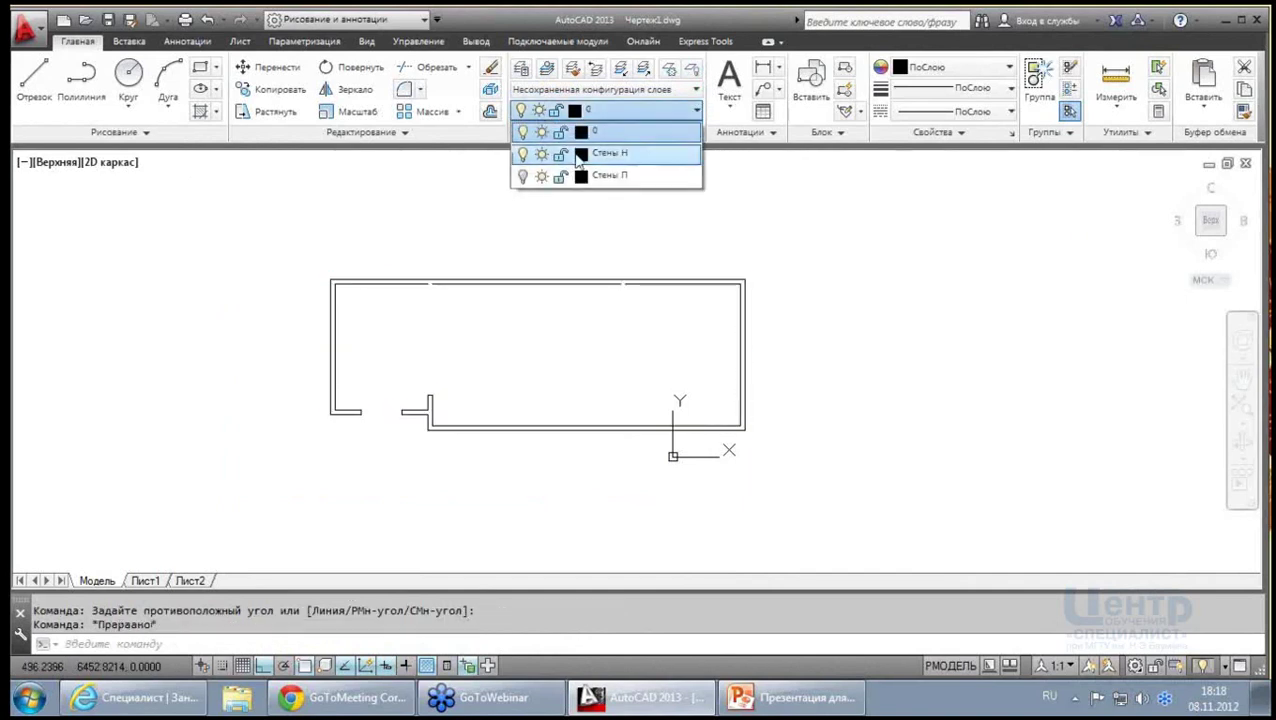
left_click(522, 155)
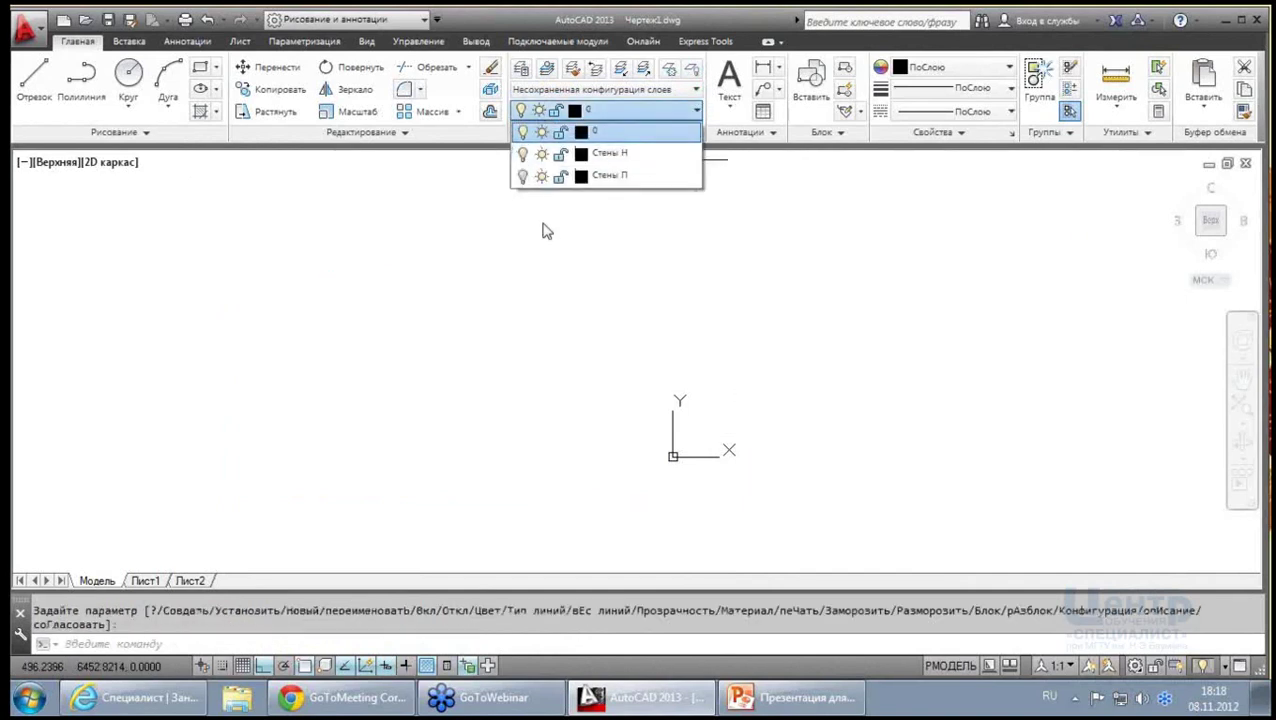
left_click(698, 112)
left_click(522, 155)
left_click(522, 175)
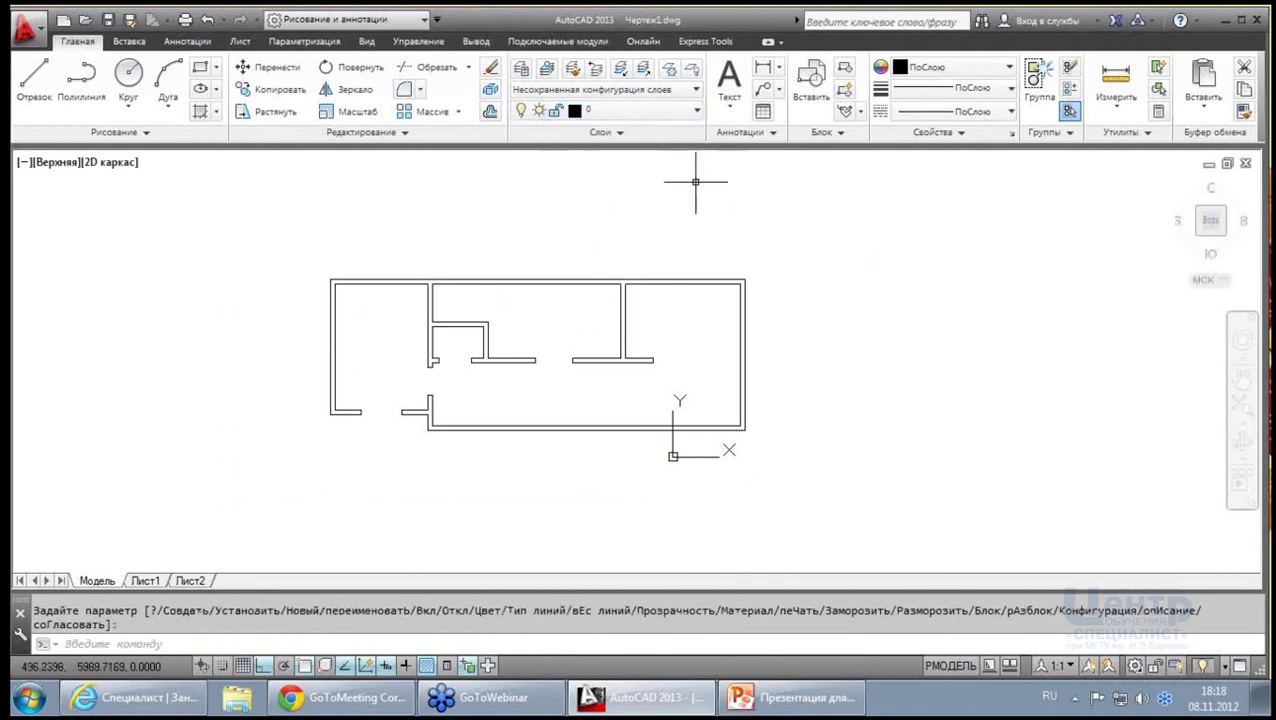
left_click(620, 133)
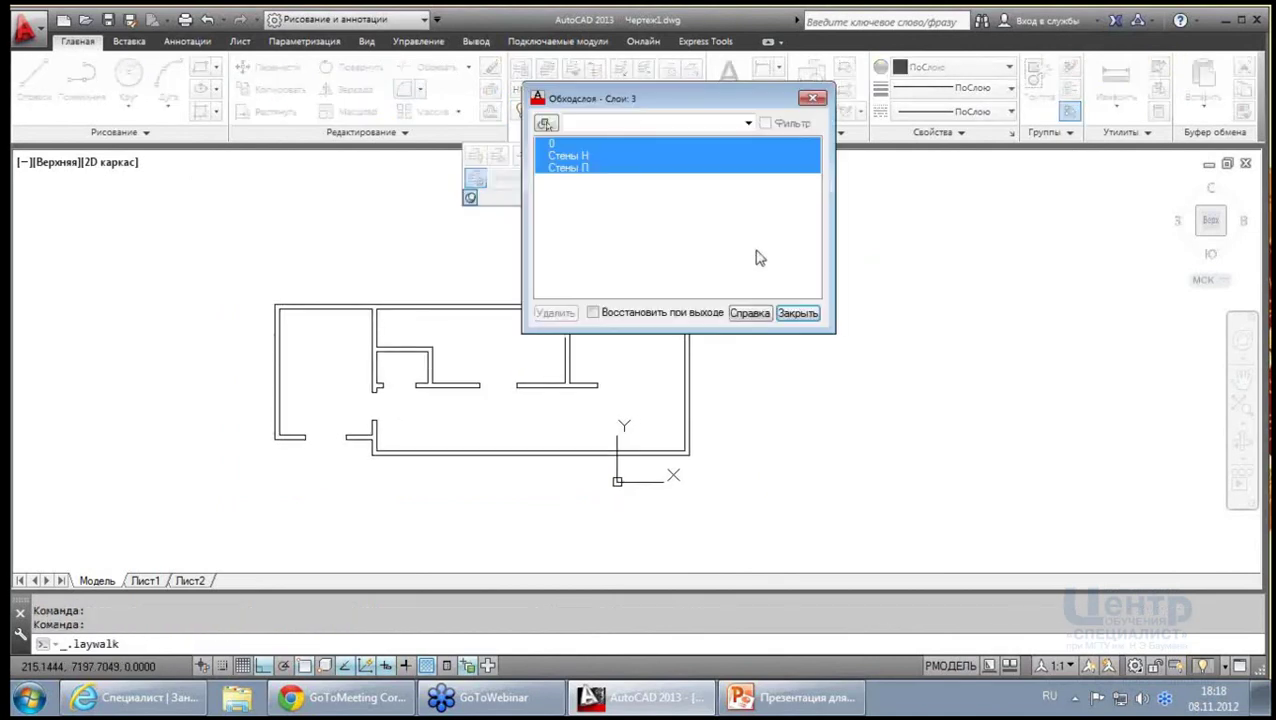
Step through layers 0, Стены Н and Стены П in Layer Walk, then close it
left_click_drag(653, 108, 884, 215)
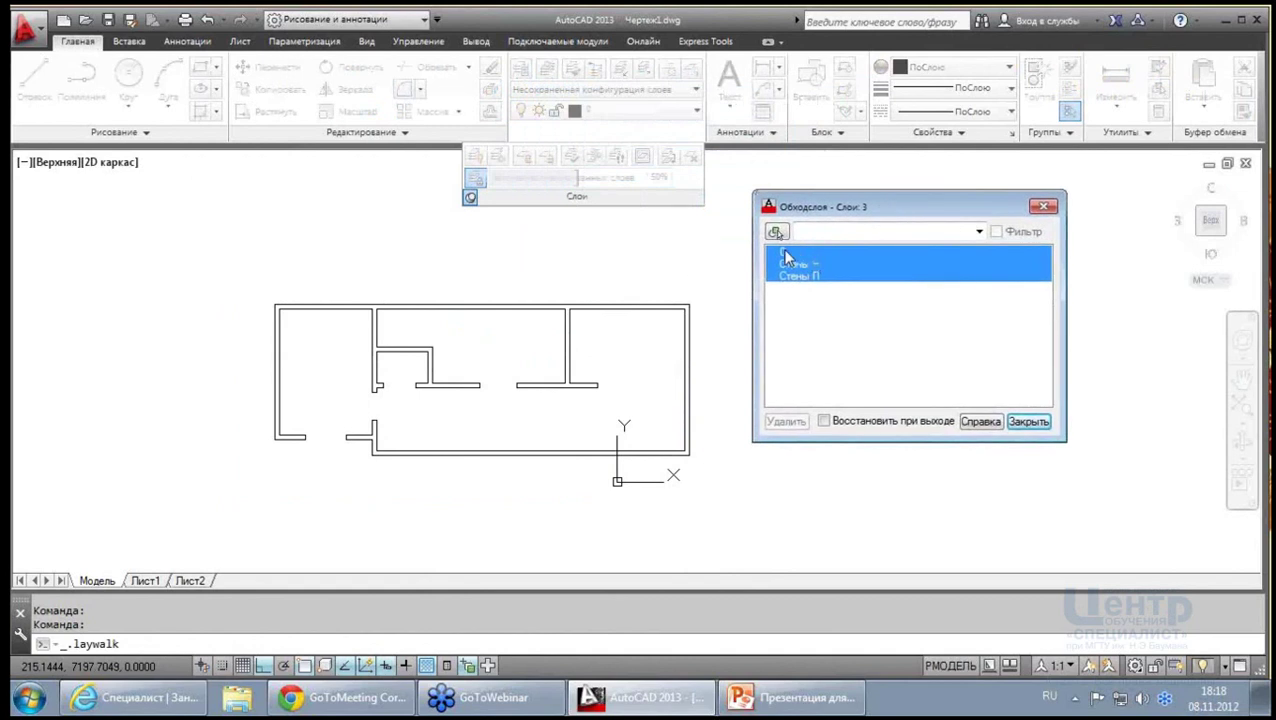
left_click(784, 252)
left_click(800, 264)
left_click(811, 279)
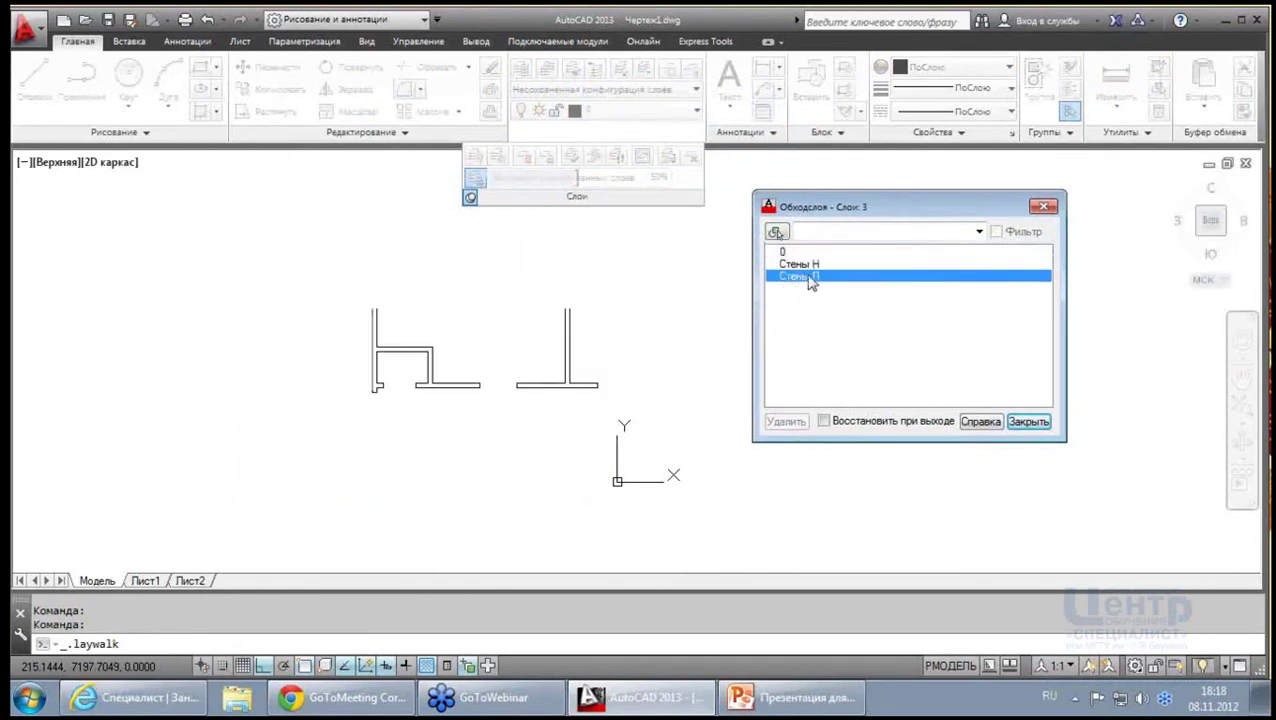
left_click(1043, 207)
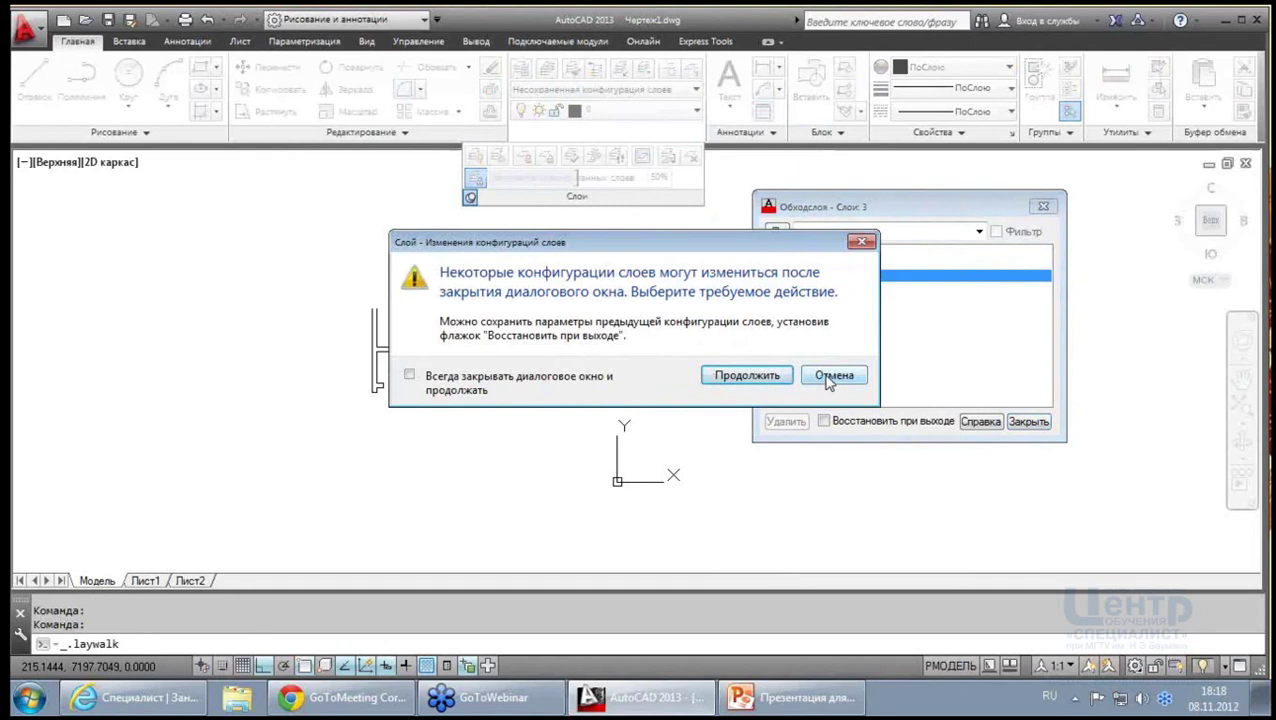
left_click(754, 376)
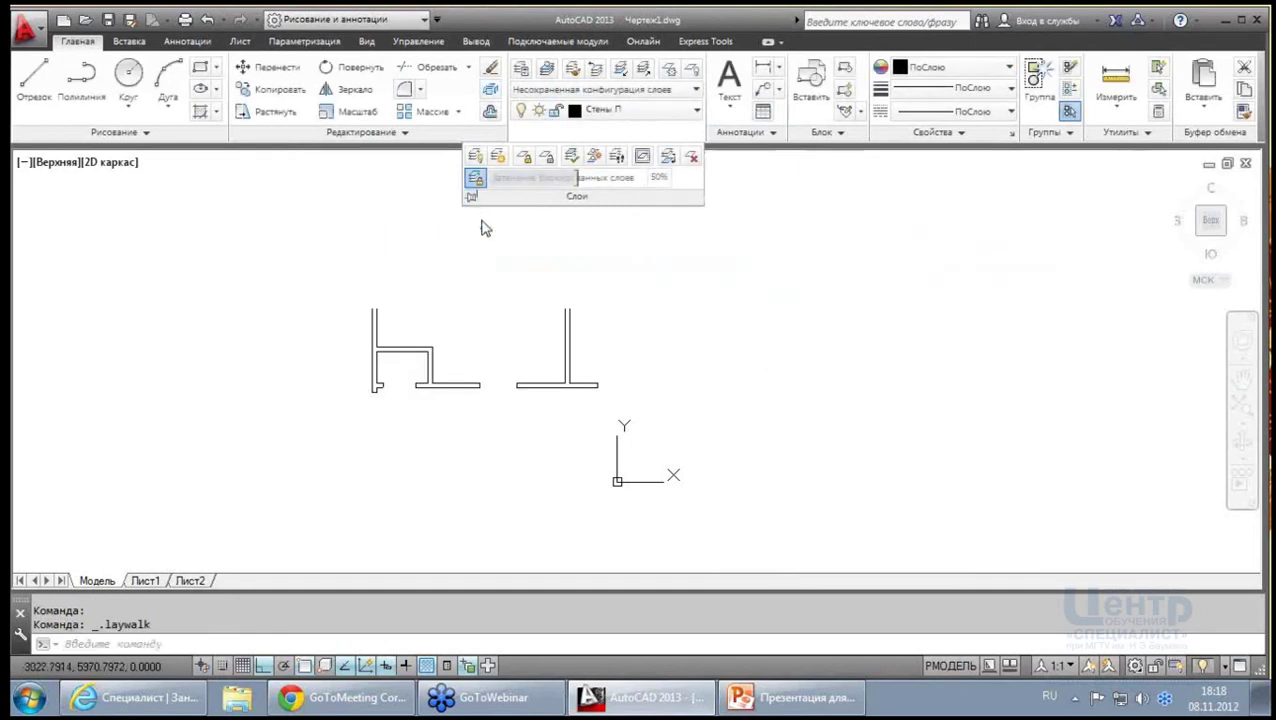
Switch Стены Н back on and recentre the floor plan in the view
left_click(697, 110)
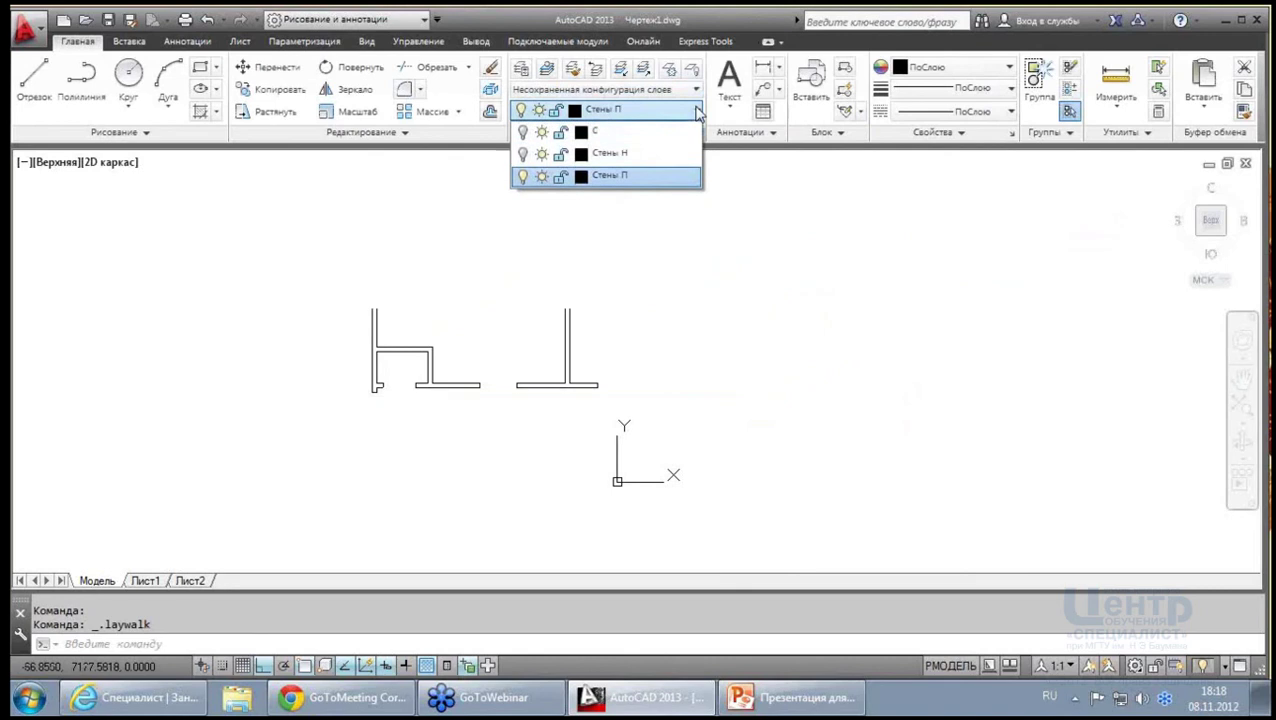
left_click(521, 153)
left_click(600, 243)
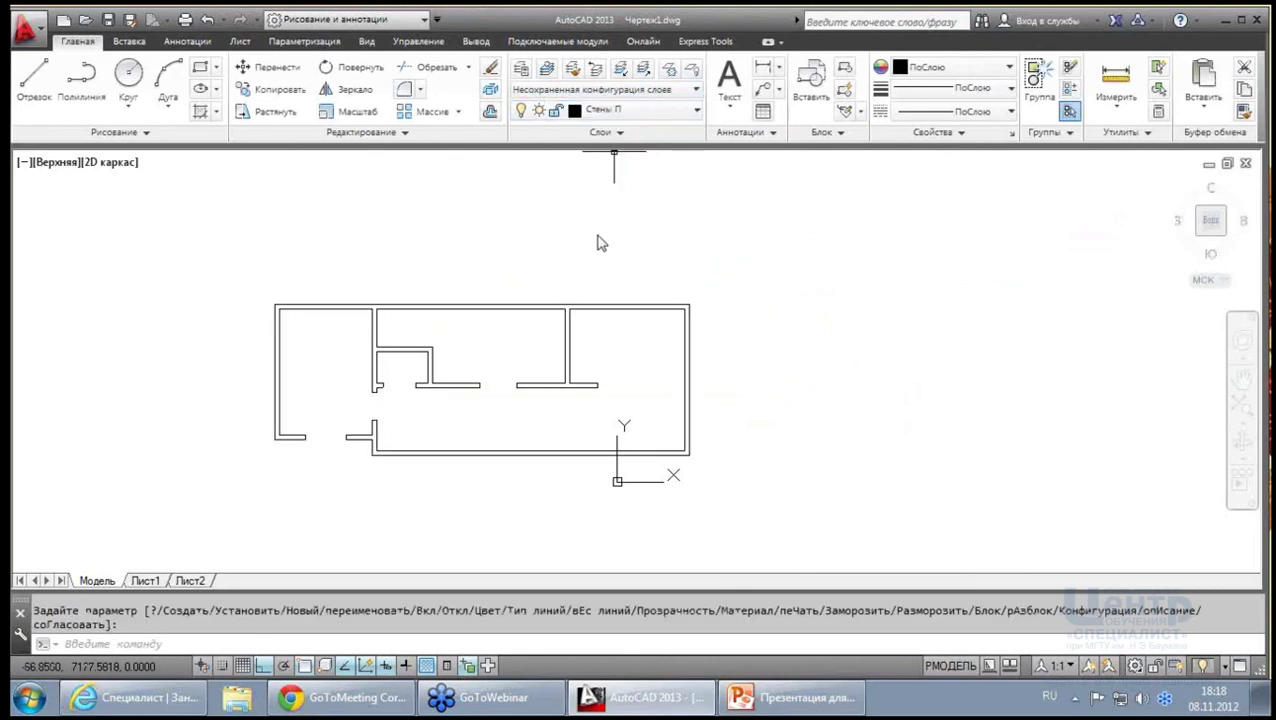
scroll(600, 275, "up", 2)
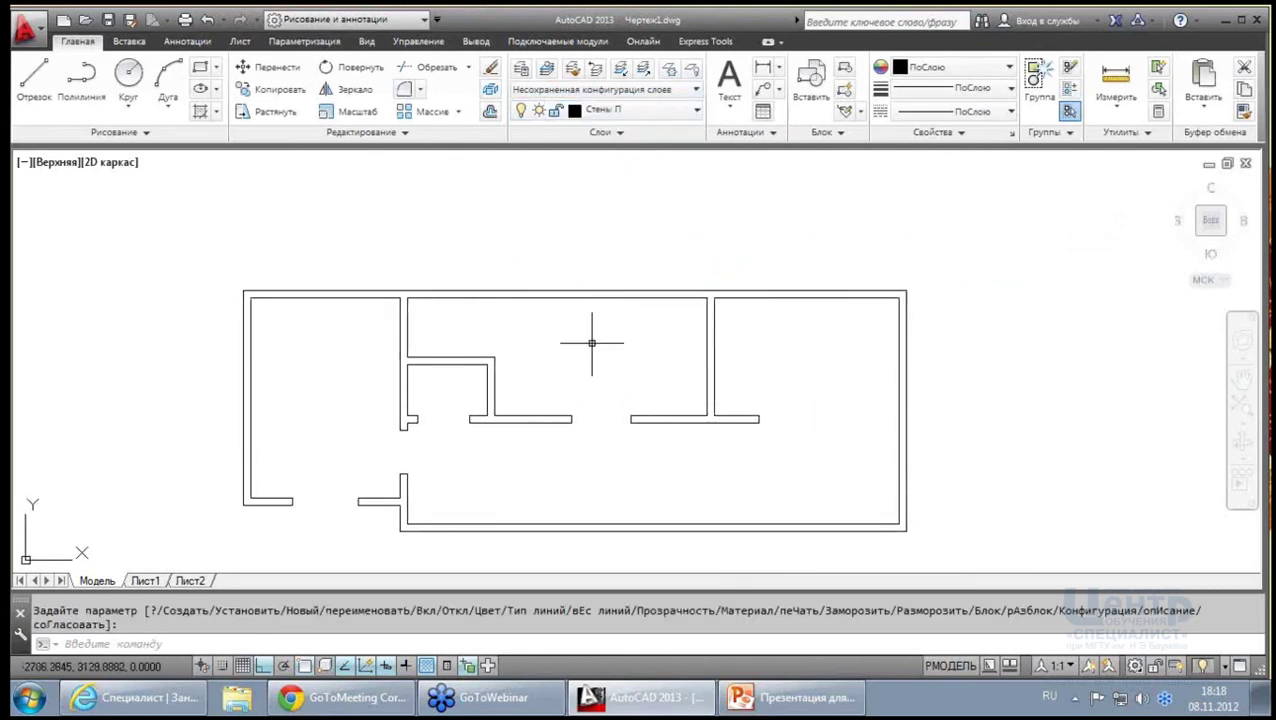
middle_click_drag(563, 380, 603, 311)
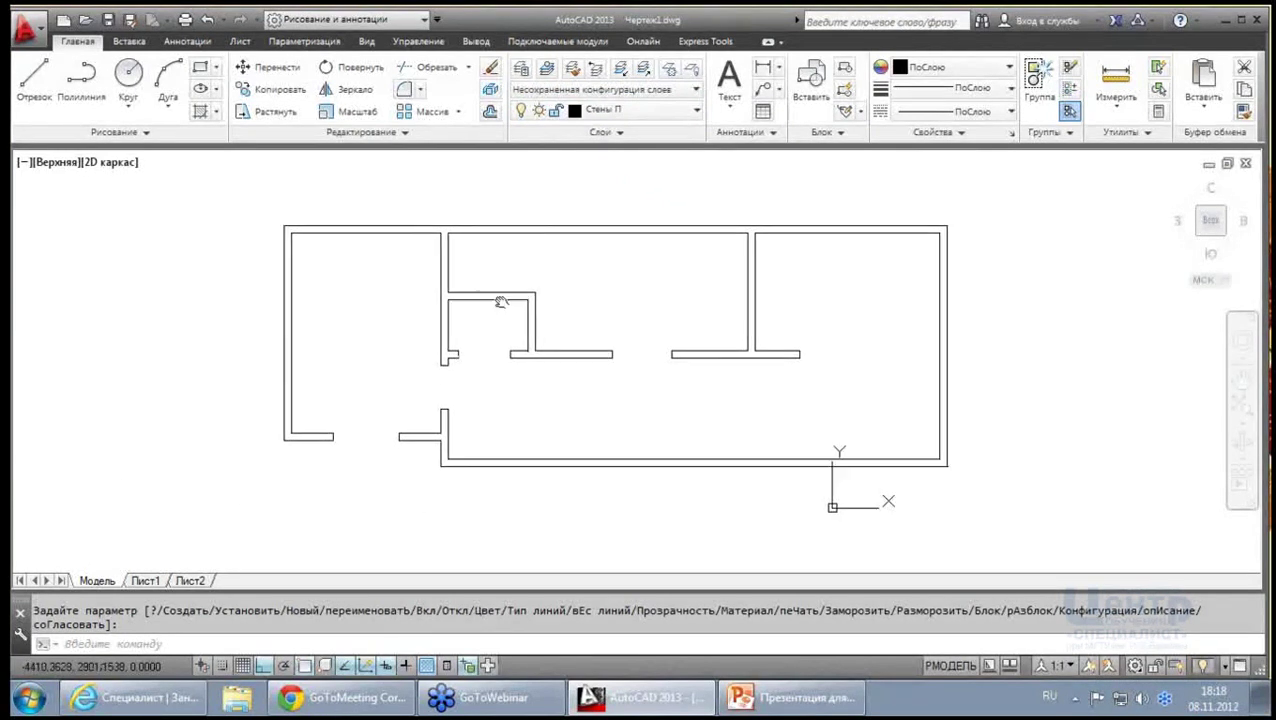
middle_click_drag(554, 243, 466, 278)
middle_click_drag(478, 427, 479, 416)
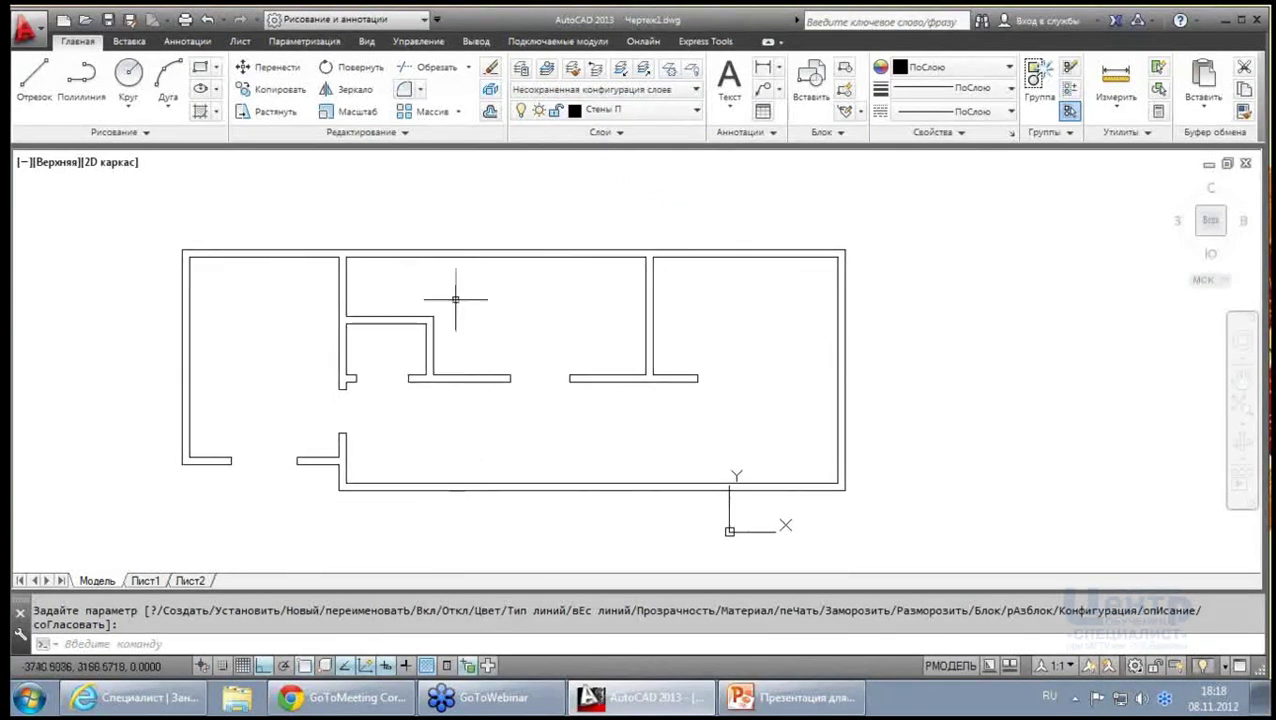
Add a new layer named Окна in the Layer Properties Manager, then close it
left_click(521, 70)
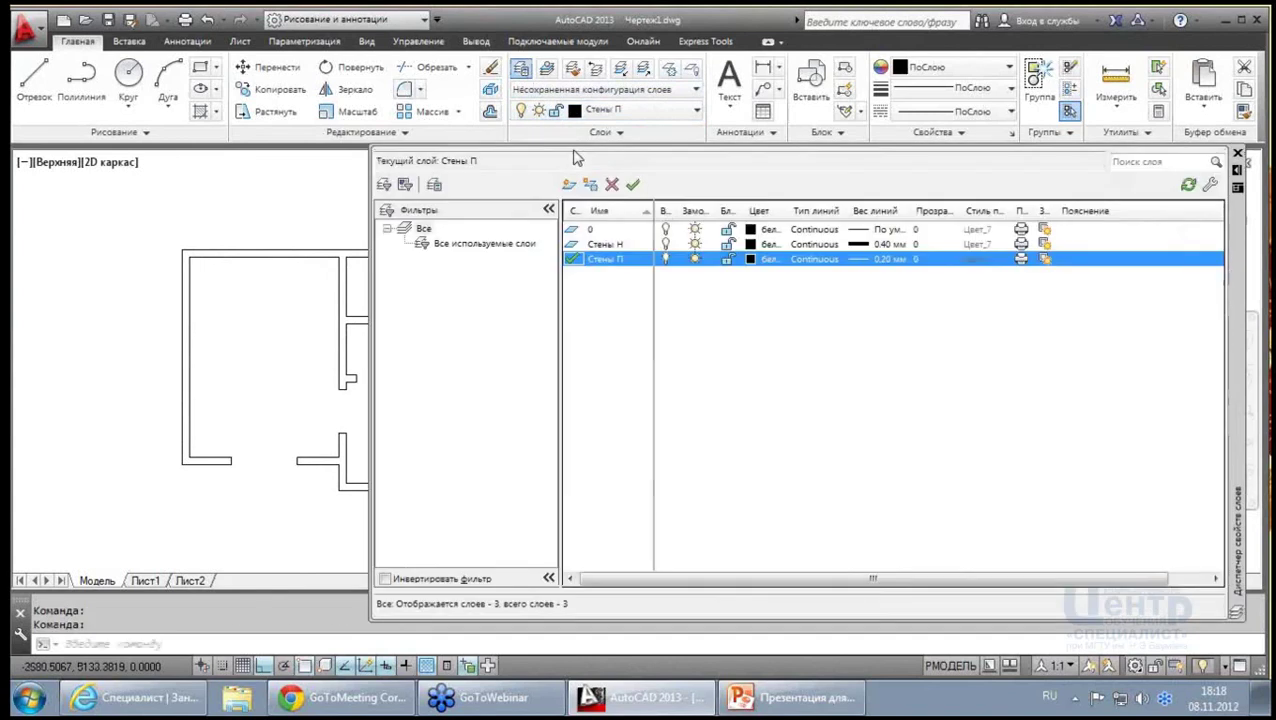
left_click(567, 186)
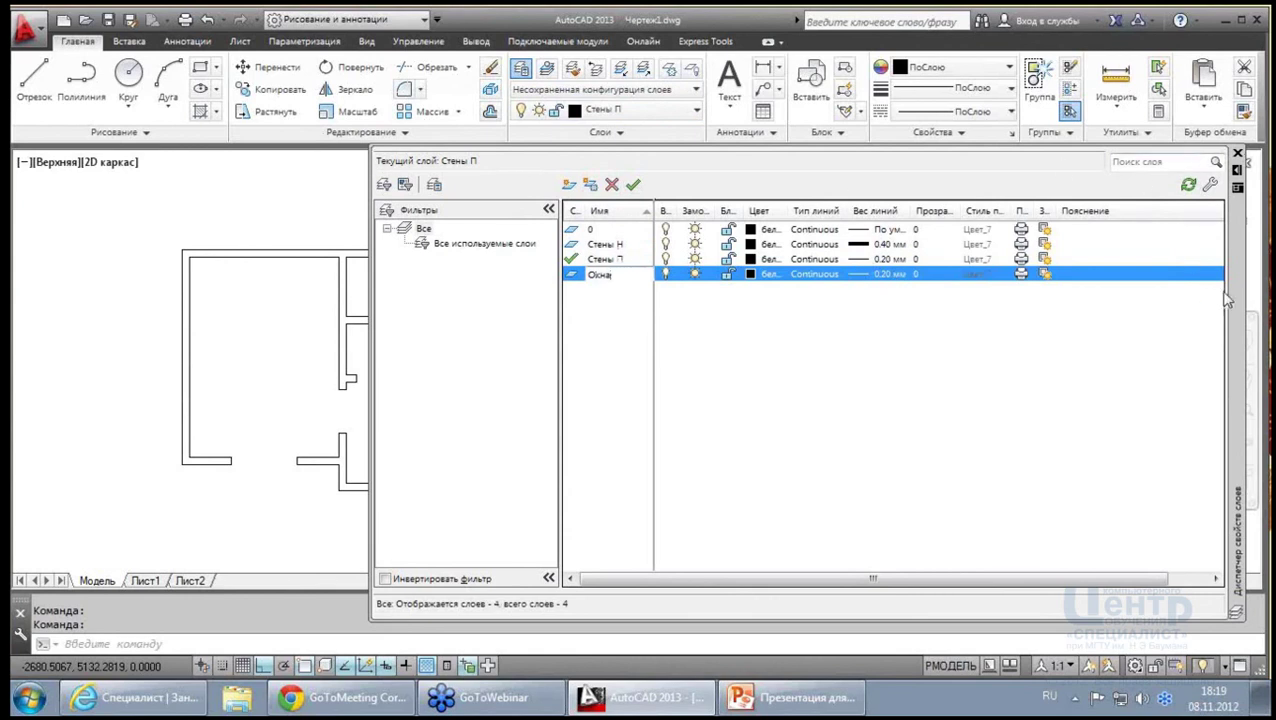
left_click_drag(1232, 300, 1099, 300)
left_click(1105, 155)
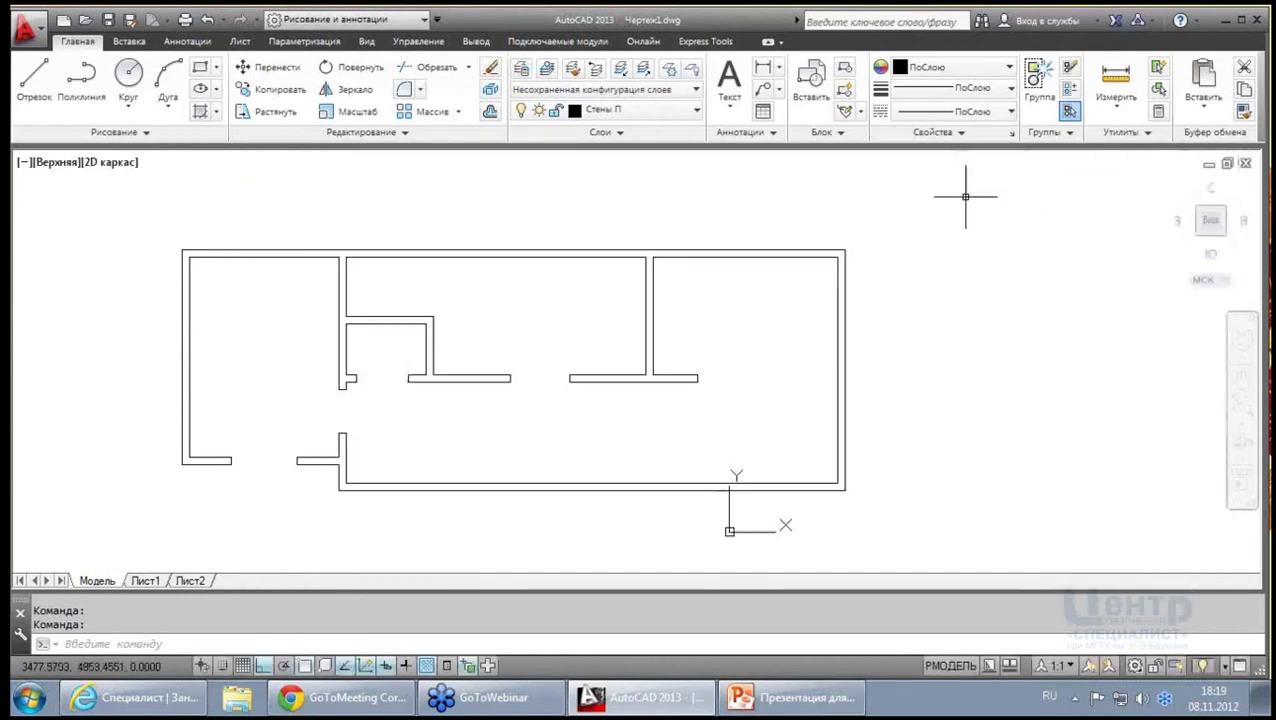
Draw a horizontal guide line across the left outer wall
middle_click_drag(507, 484, 558, 494)
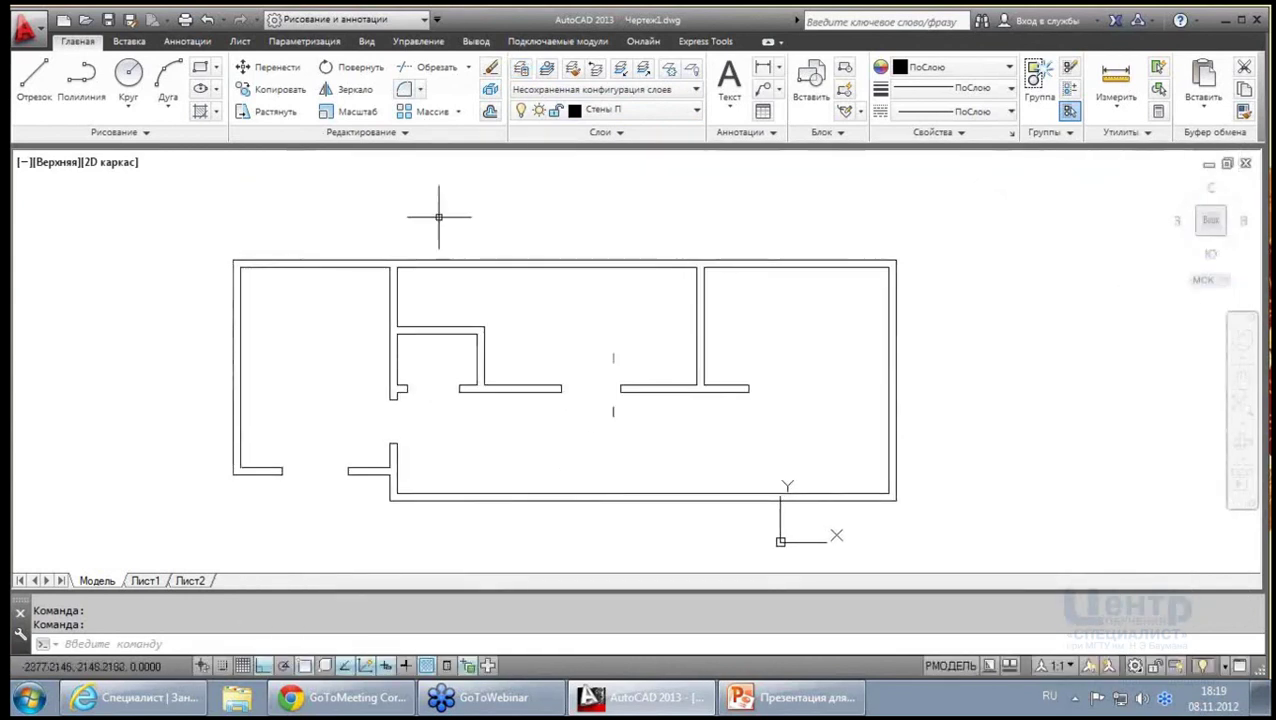
left_click(42, 66)
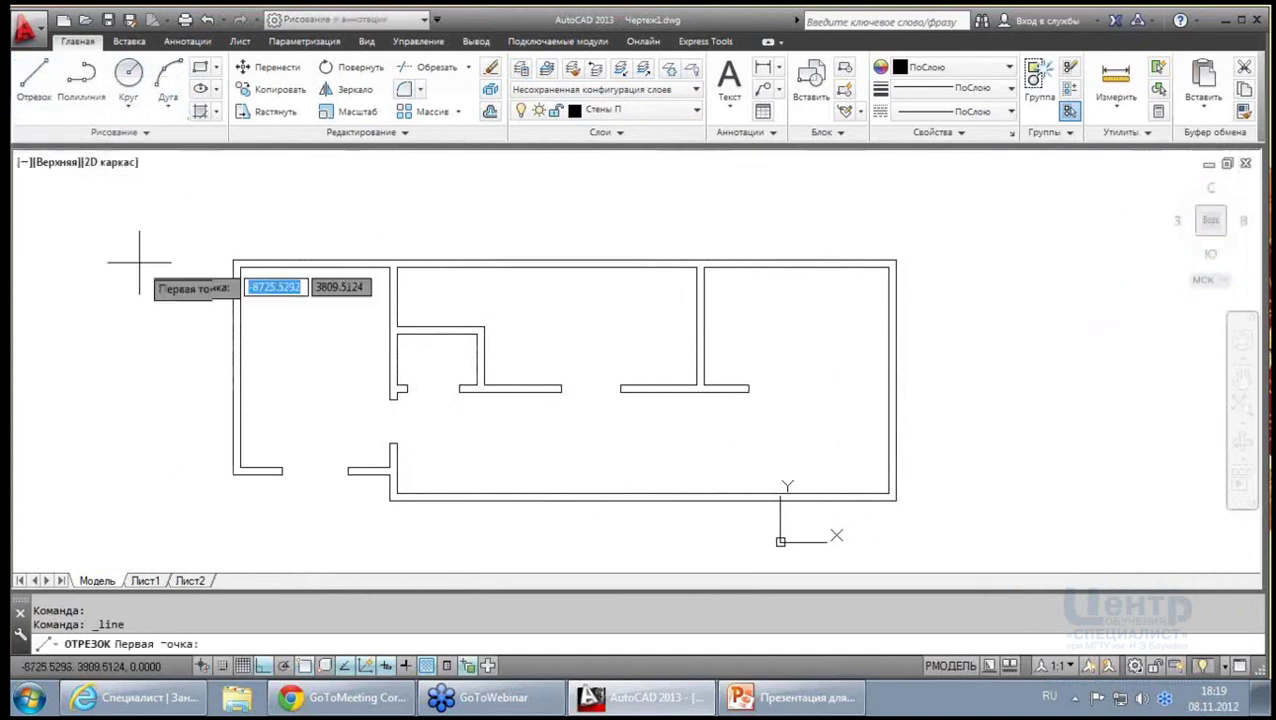
left_click(195, 302)
left_click(290, 302)
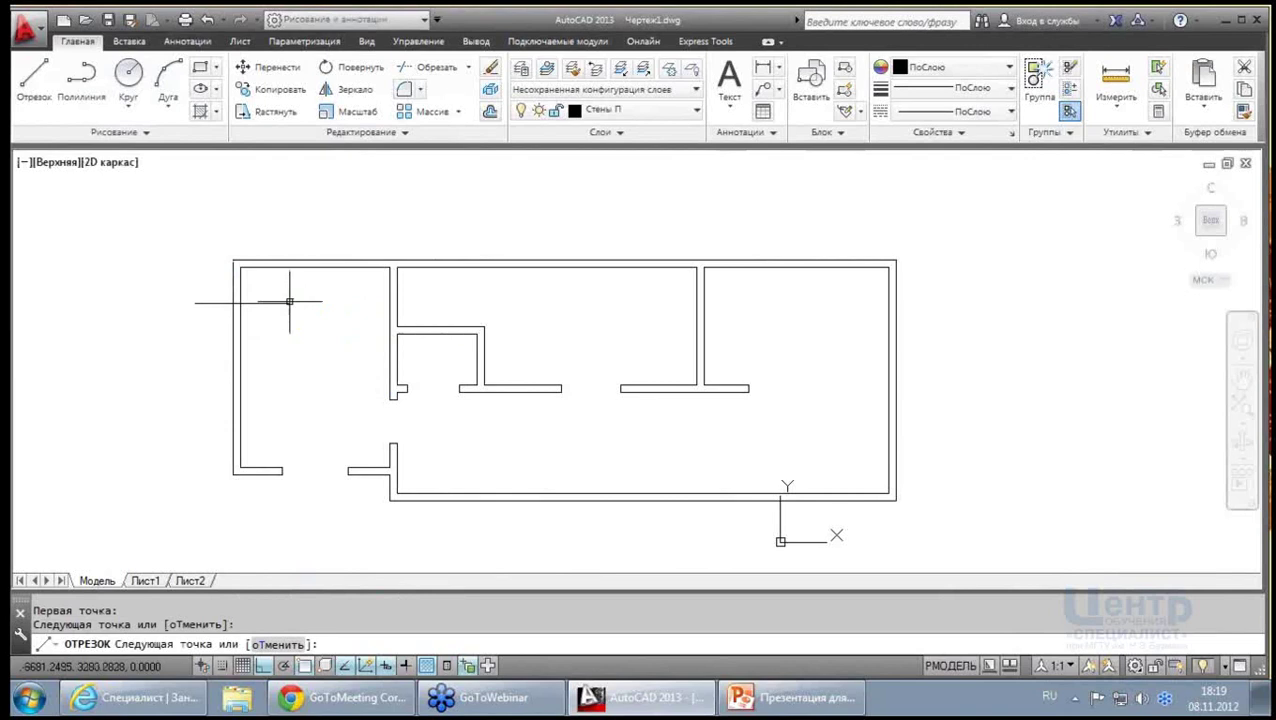
key("Return")
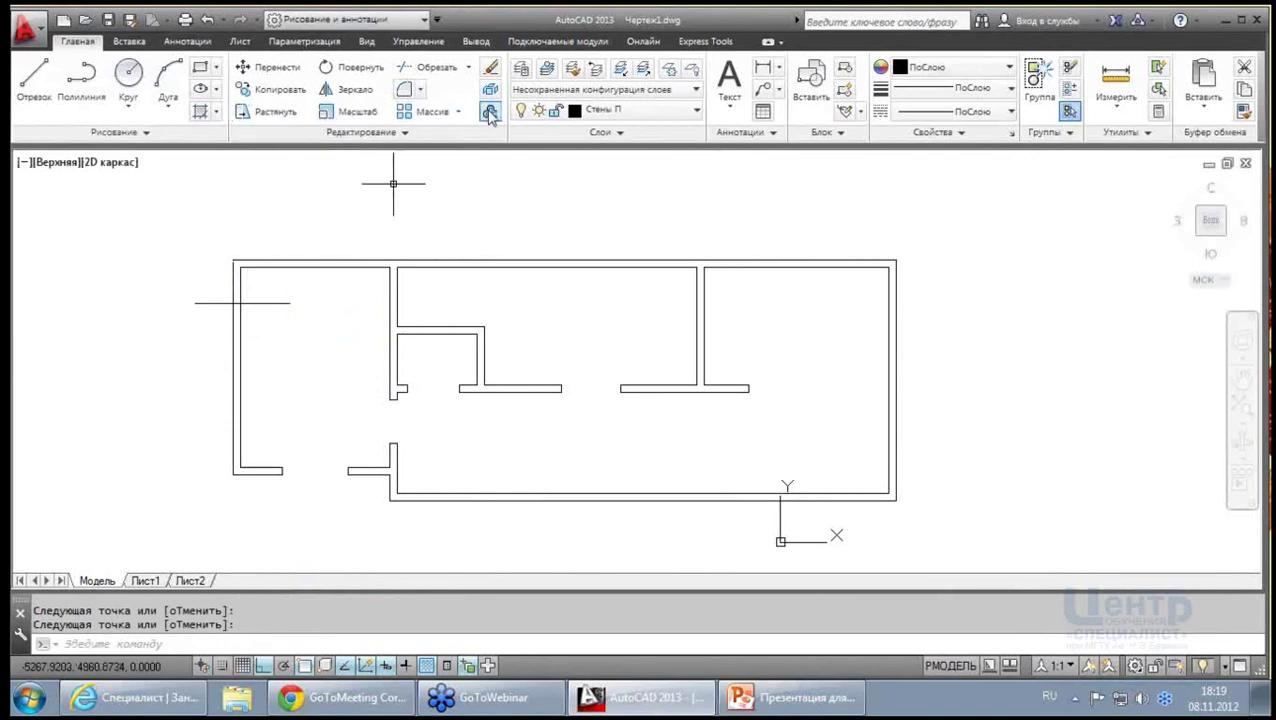
Offset the guide line by 1200 to mark the opening's second edge
left_click(490, 111)
type("2000")
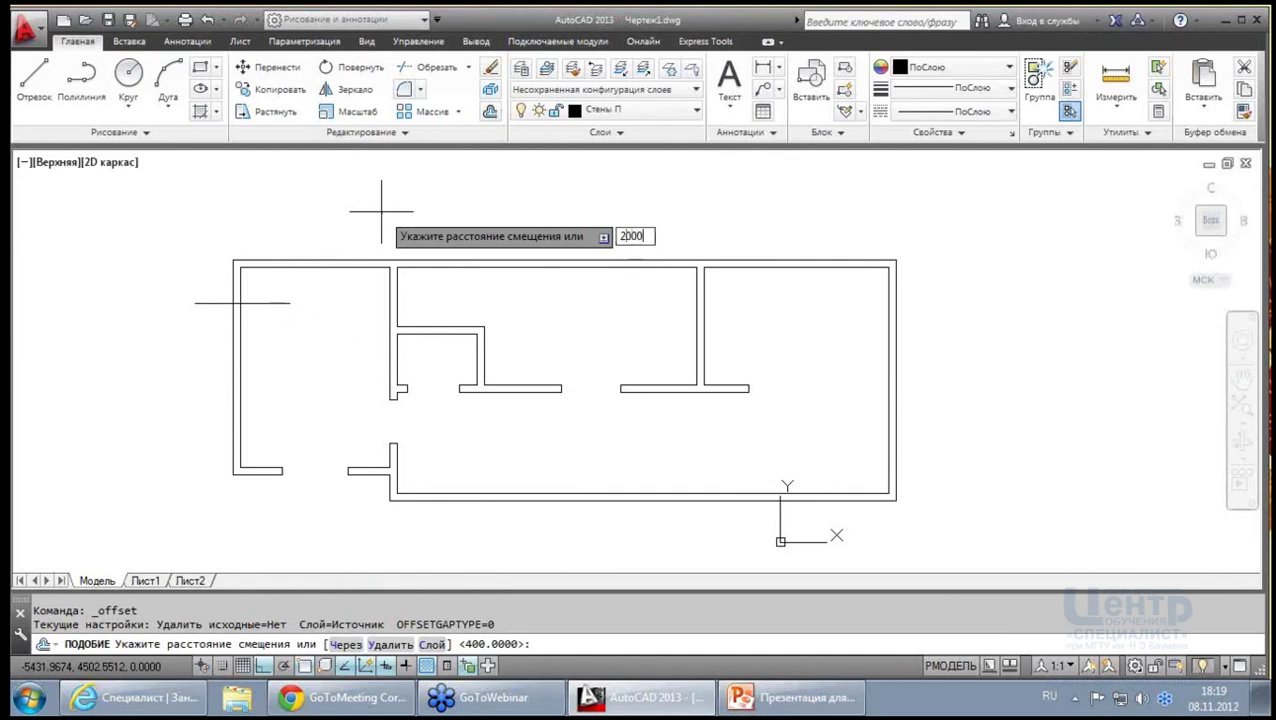
key("Return")
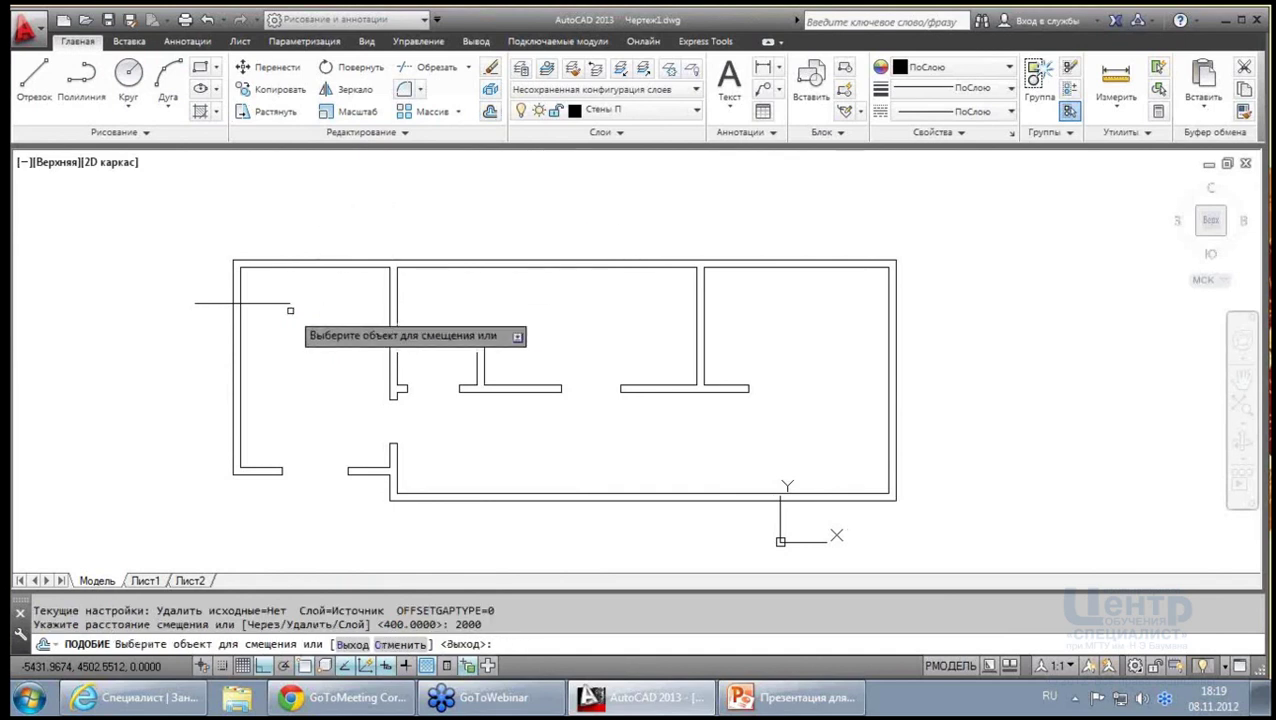
left_click(265, 302)
key("Escape")
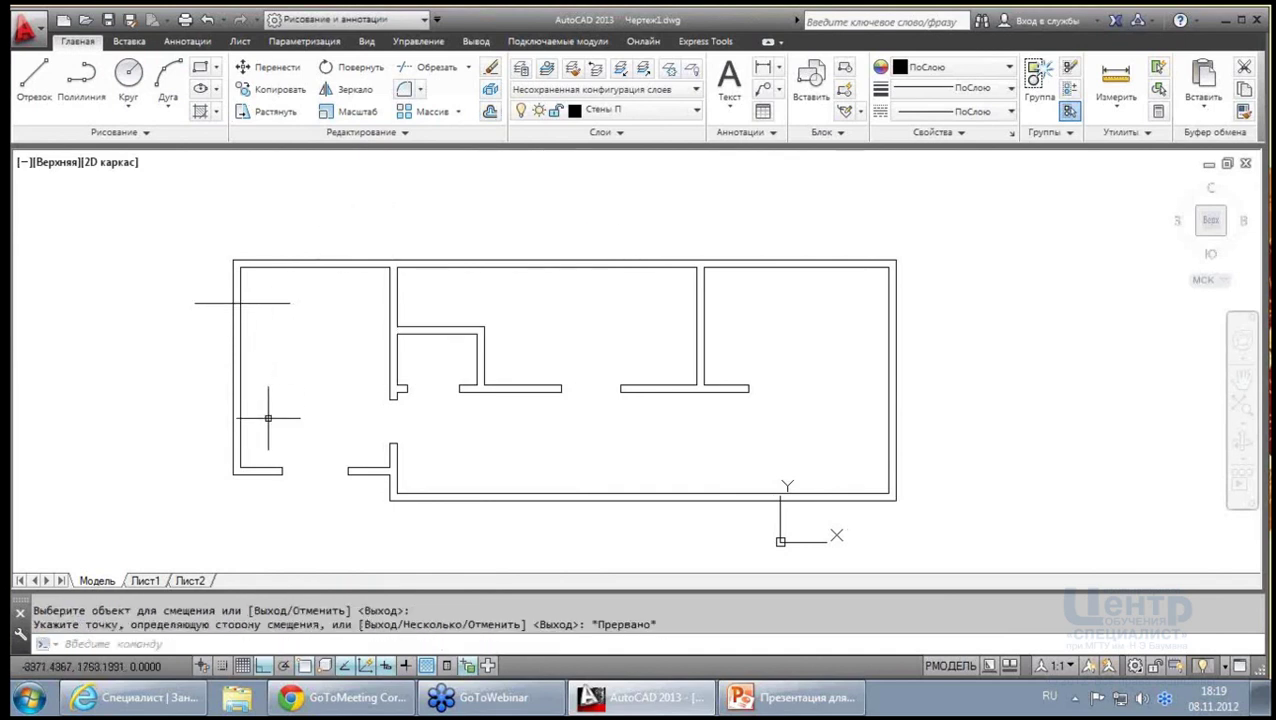
left_click(491, 113)
type("1200")
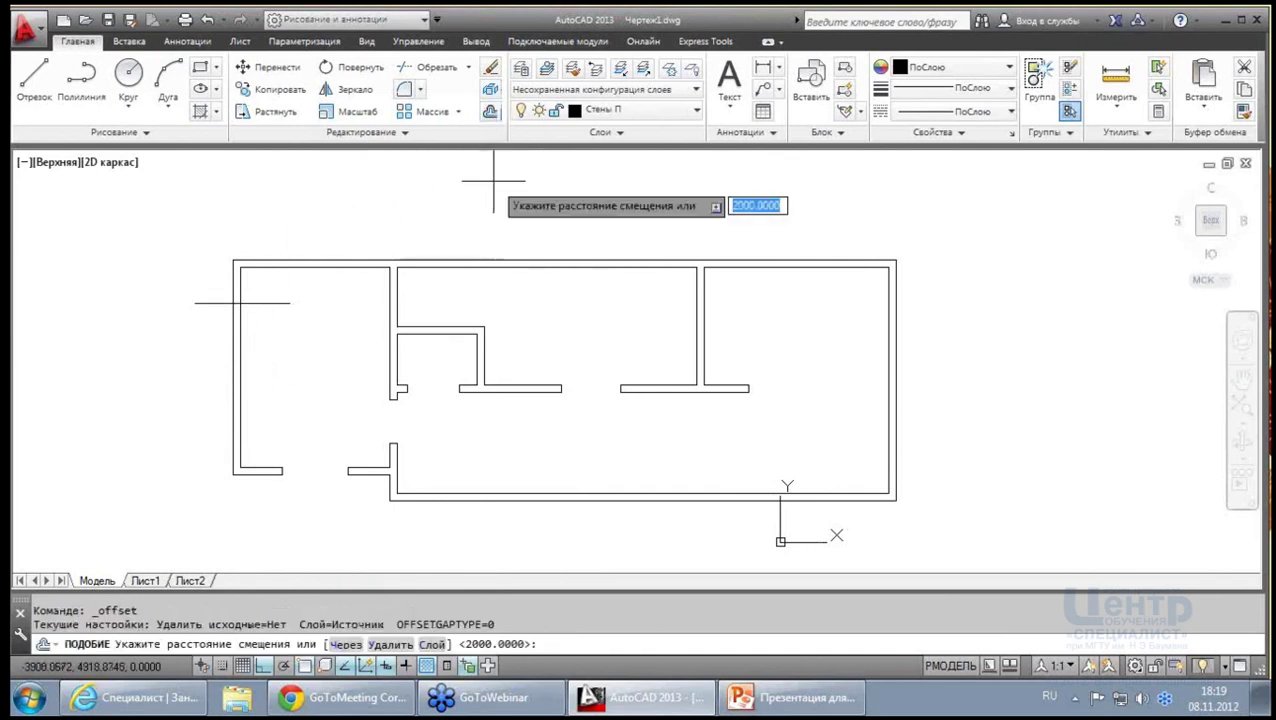
key("Return")
left_click(264, 302)
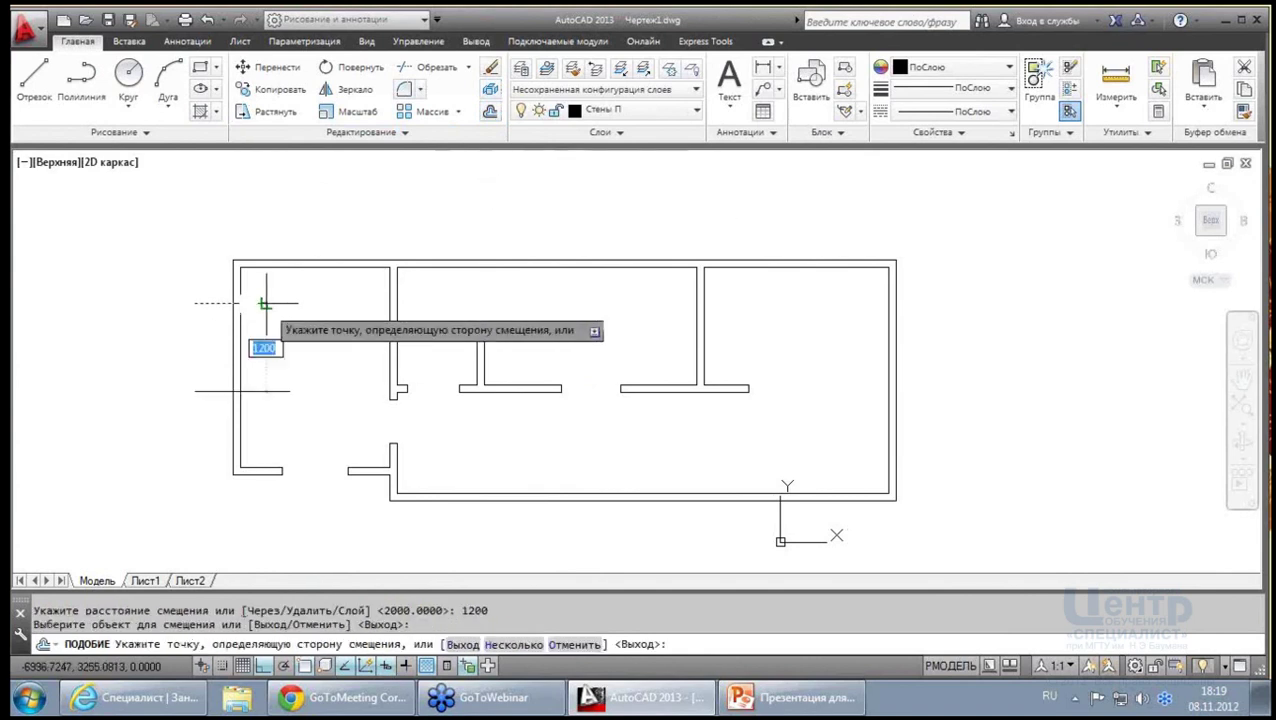
key("Escape")
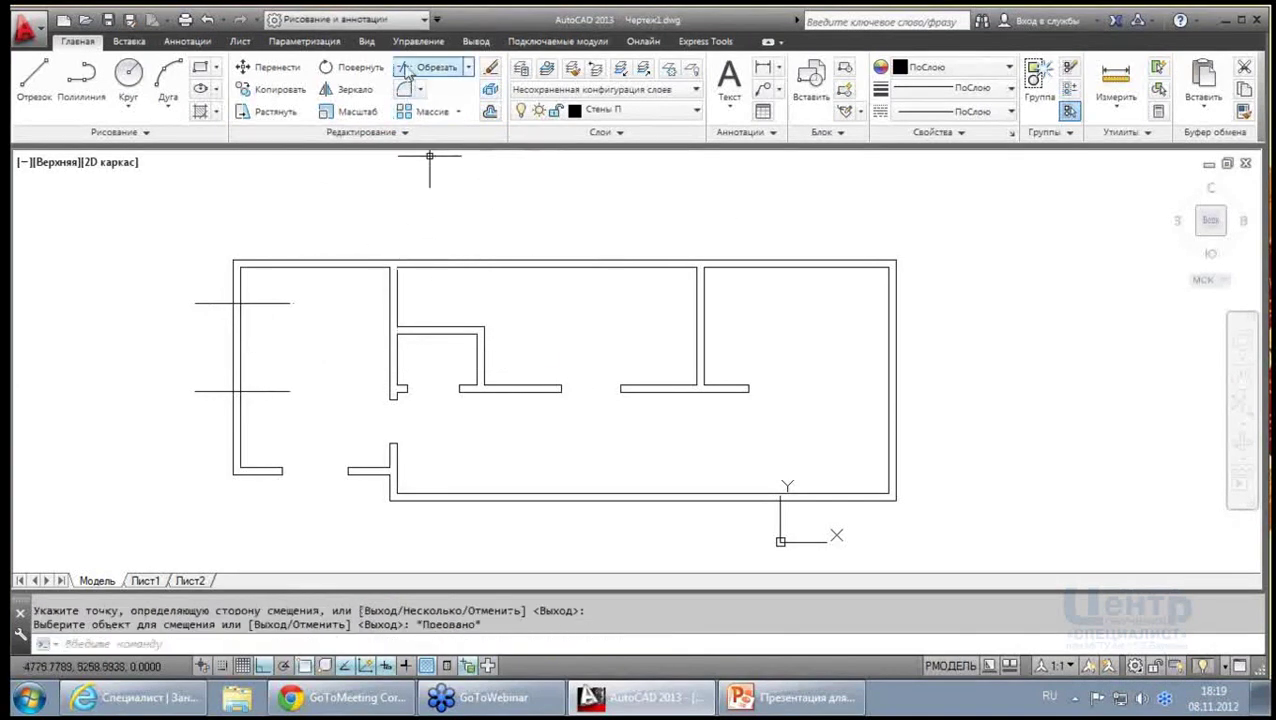
Trim the left wall between the two guide lines and cut away the guide stubs
left_click(406, 73)
left_click(342, 413)
left_click(177, 285)
key("Return")
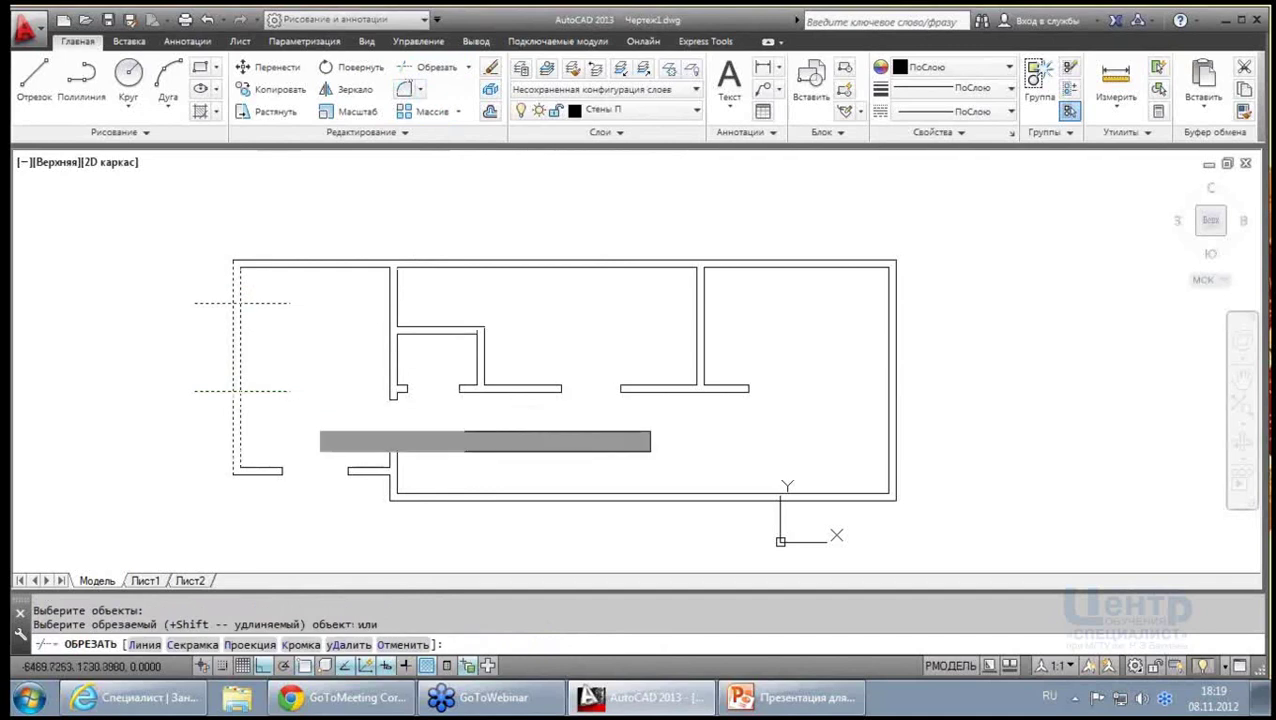
left_click(307, 415)
left_click(256, 288)
left_click(222, 413)
left_click(194, 285)
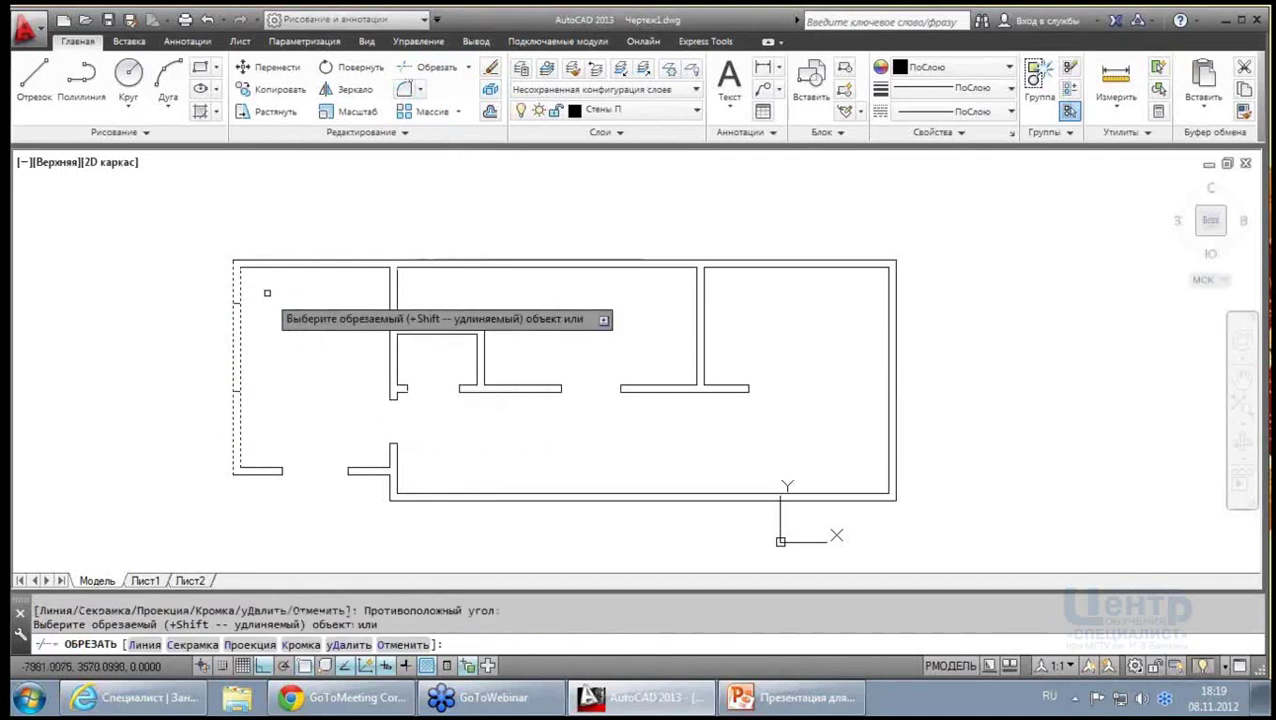
key("Escape")
left_click(33, 80)
Draw a window line across the left-wall opening
scroll(222, 337, "up", 4)
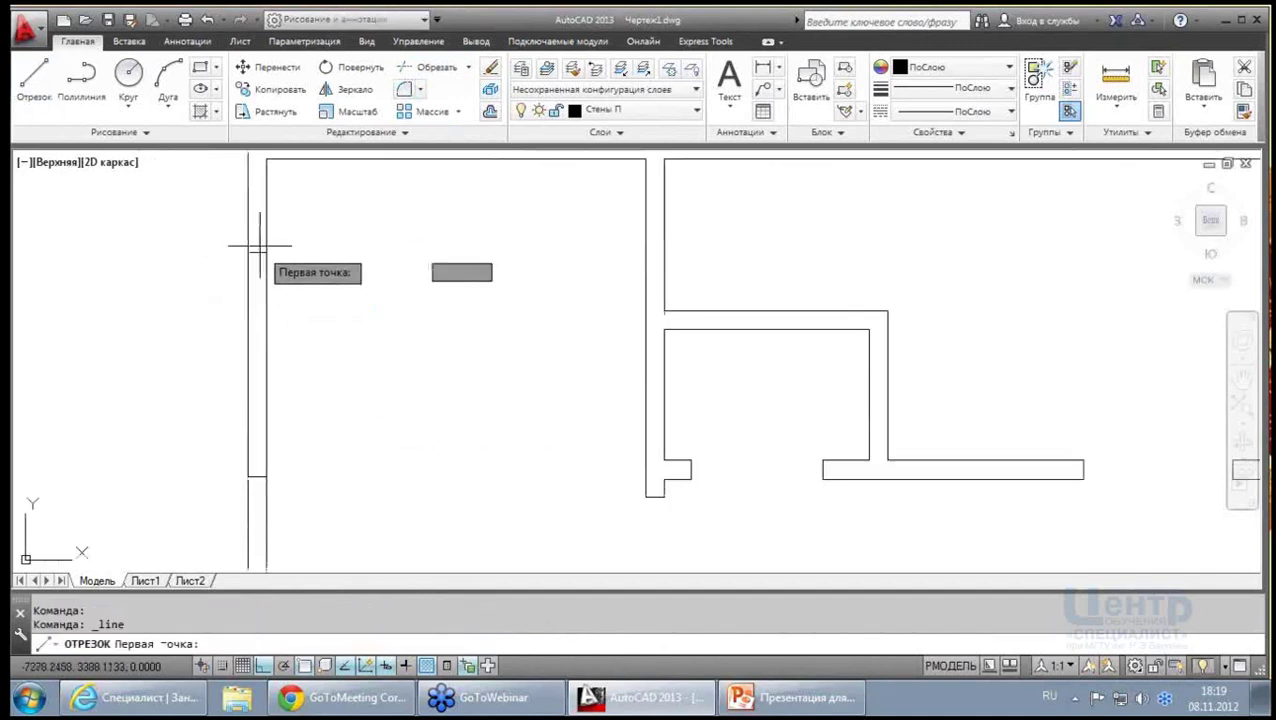
left_click(257, 252)
left_click(260, 468)
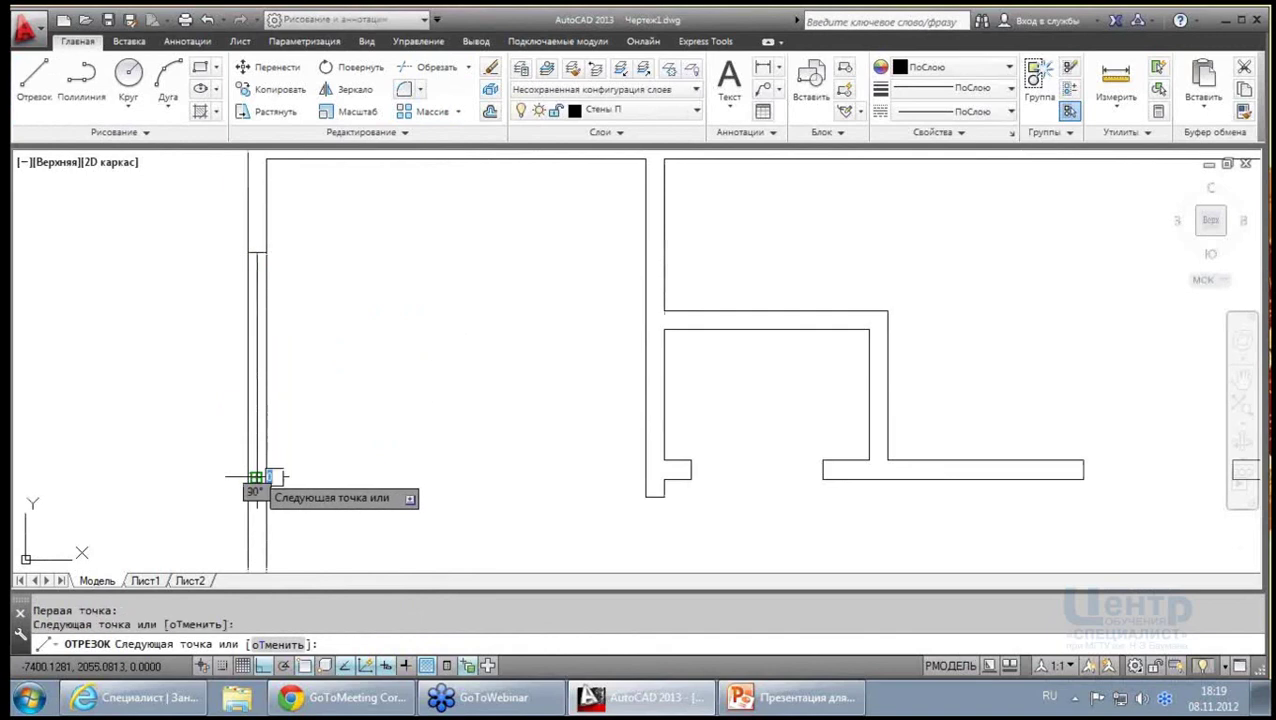
key("Return")
scroll(356, 400, "down", 3)
middle_click_drag(445, 427, 380, 389)
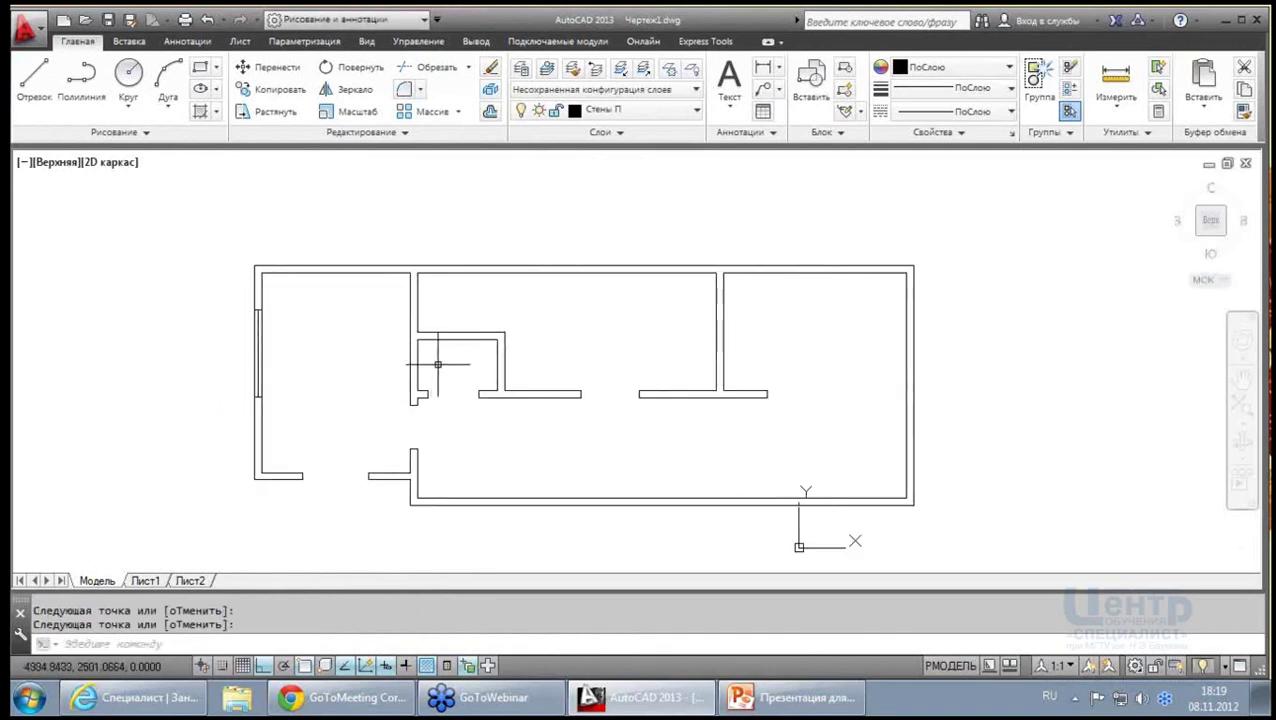
scroll(398, 401, "up", 2)
scroll(398, 401, "down", 2)
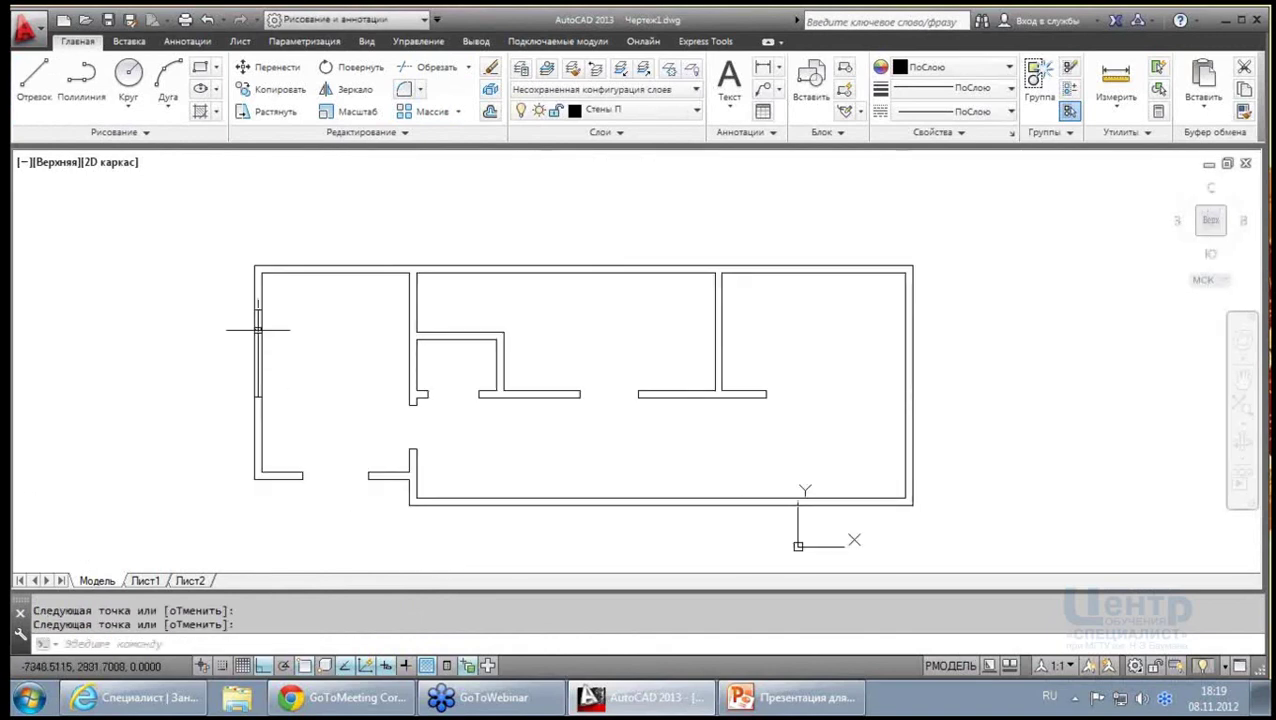
scroll(258, 328, "up", 6)
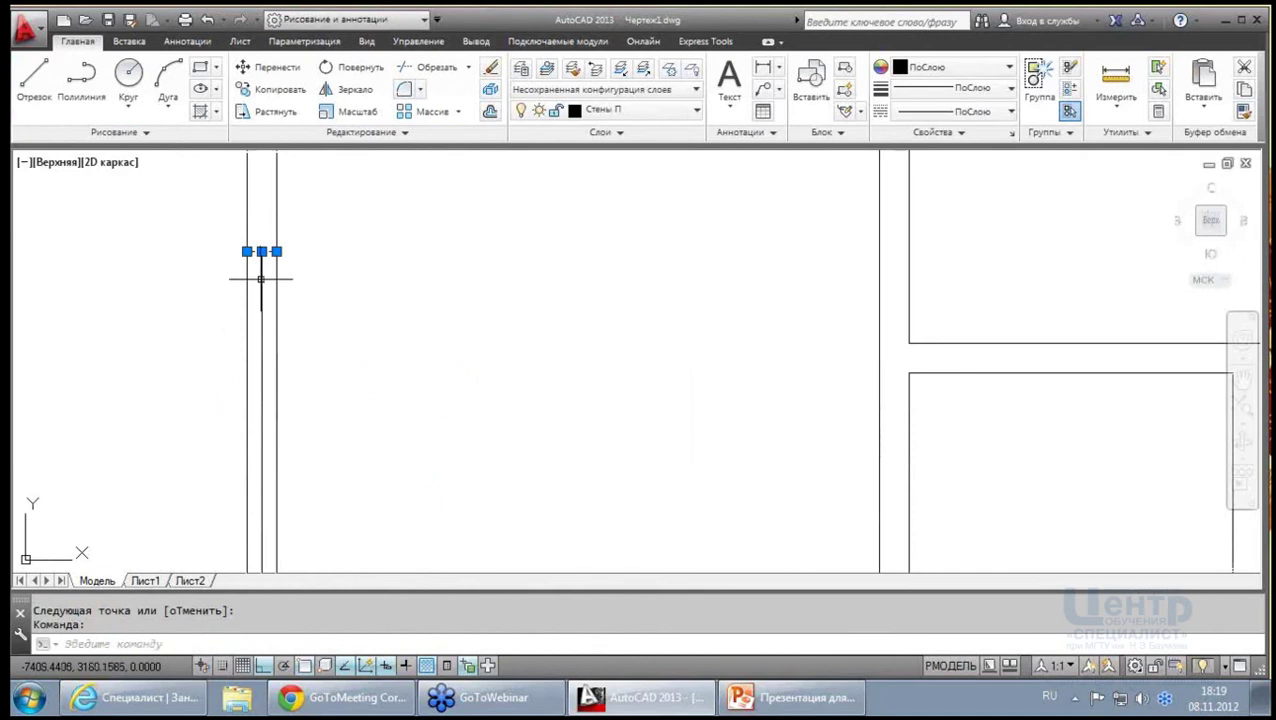
scroll(276, 246, "down", 4)
scroll(255, 388, "up", 4)
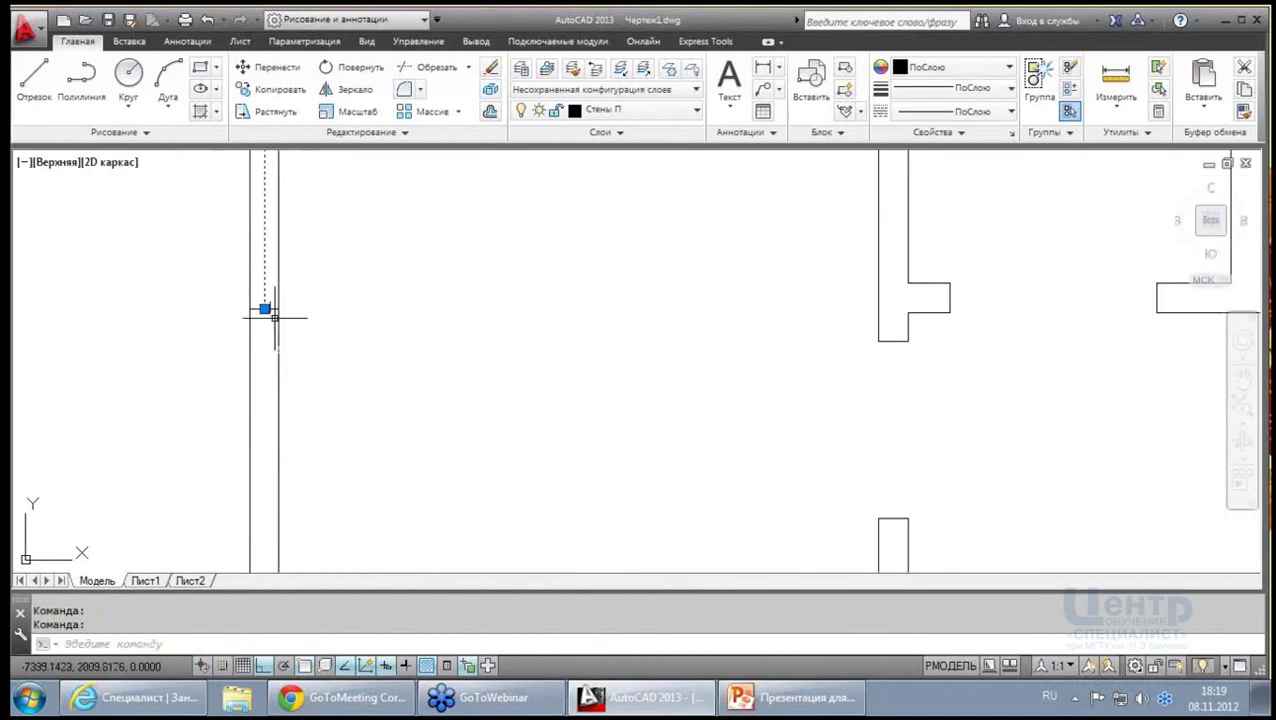
scroll(275, 316, "up", 6)
scroll(273, 279, "down", 5)
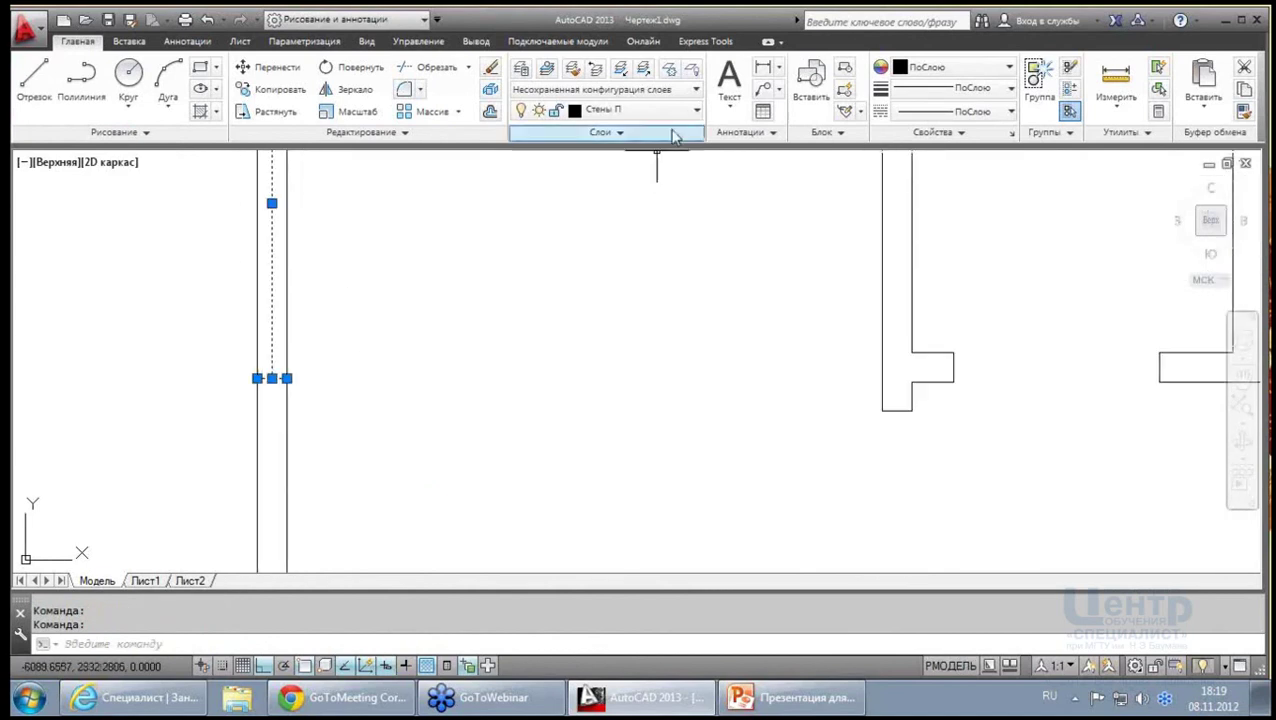
scroll(559, 335, "down", 2)
Put the window lines on layer Окна and make Окна the current layer
left_click(699, 112)
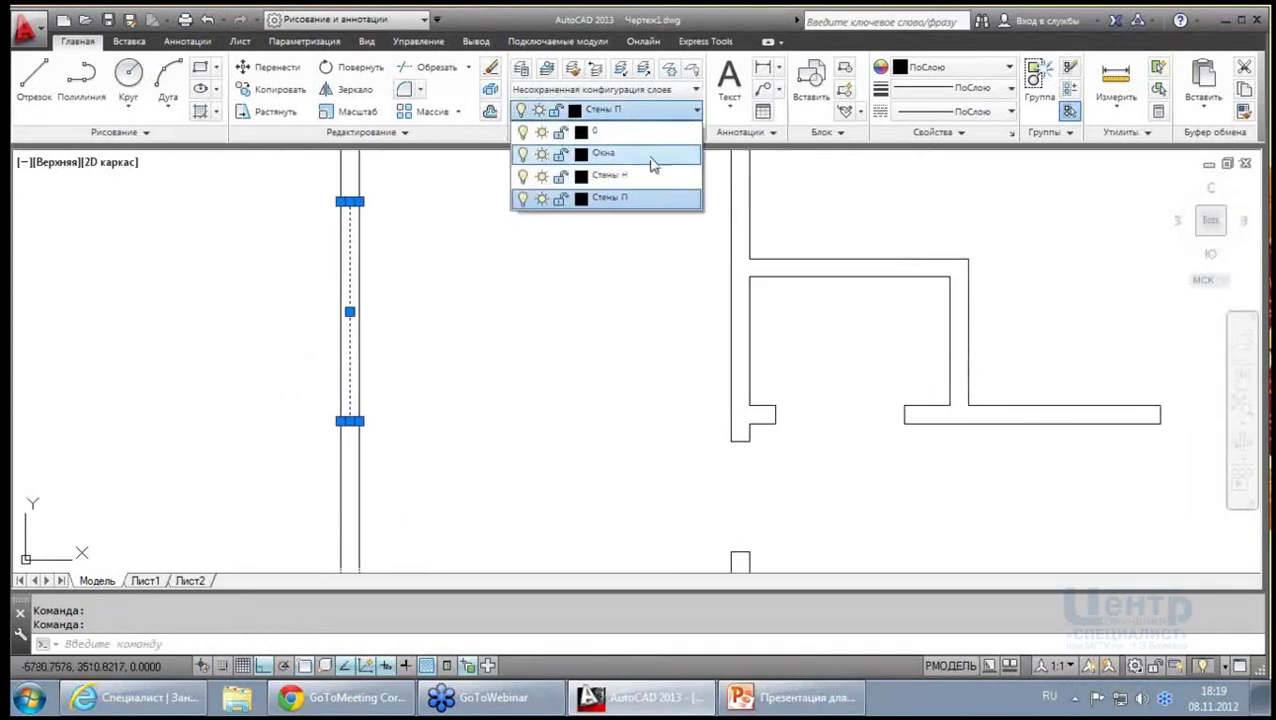
left_click(627, 162)
middle_click_drag(507, 314, 420, 342)
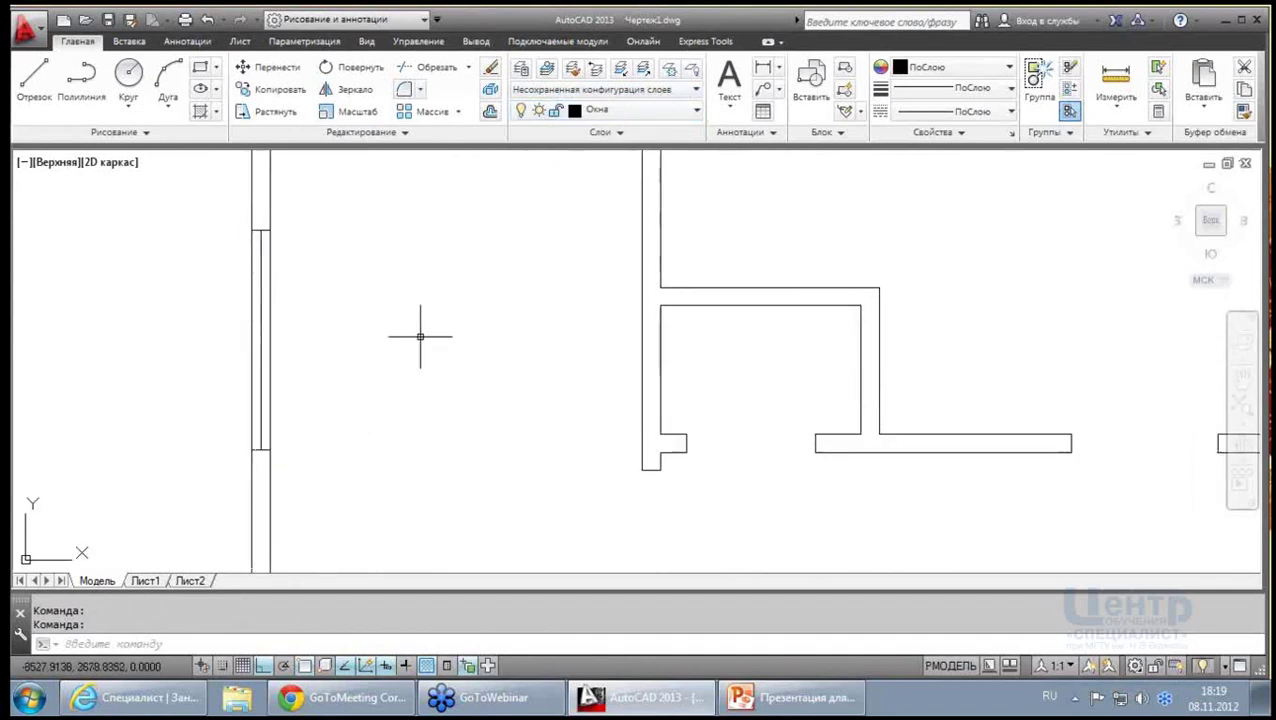
key("Escape")
left_click(699, 112)
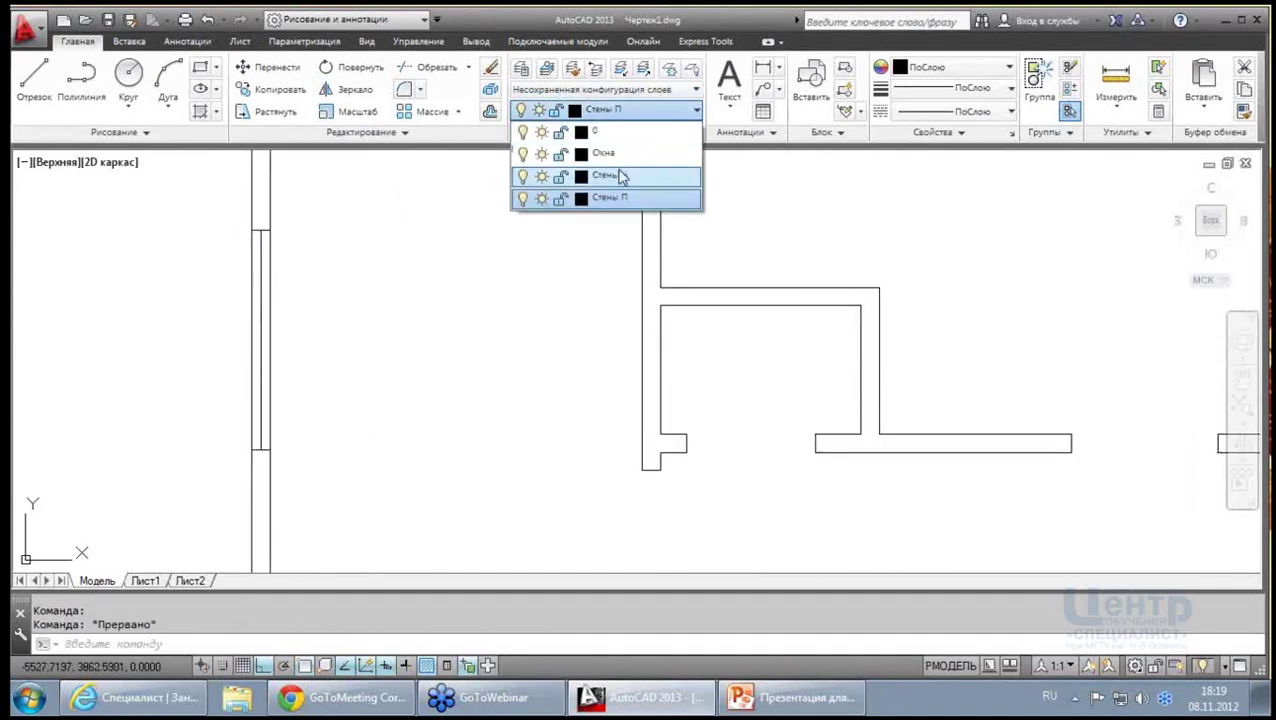
left_click(612, 155)
scroll(437, 266, "down", 3)
scroll(427, 270, "up", 1)
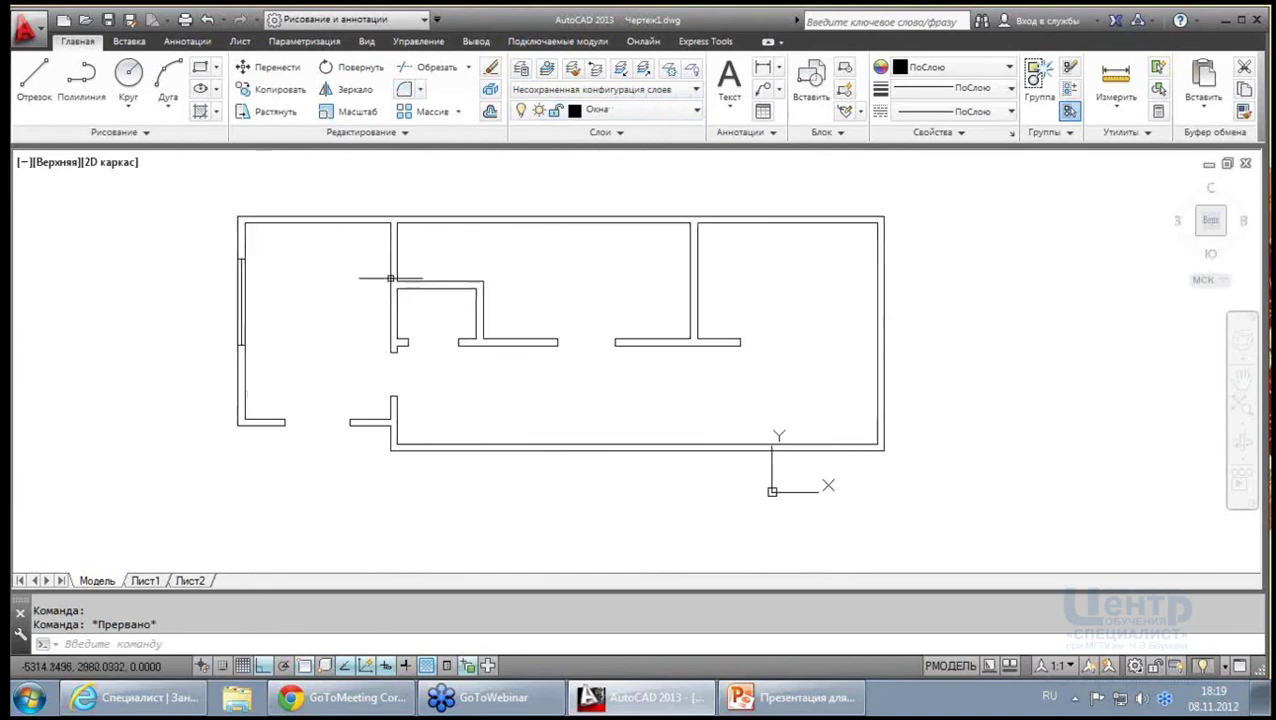
scroll(275, 300, "up", 4)
Draw a vertical line through the bottom wall and offset it 2000 to the right
scroll(231, 296, "down", 2)
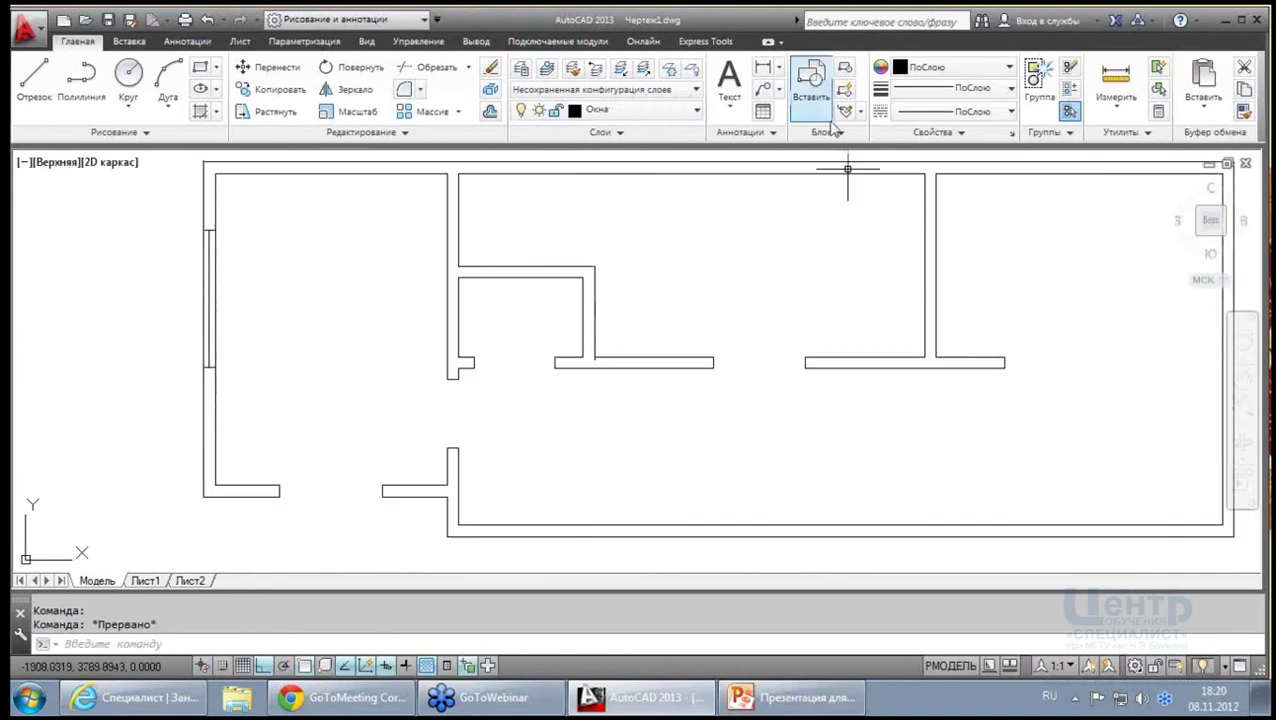
left_click(30, 82)
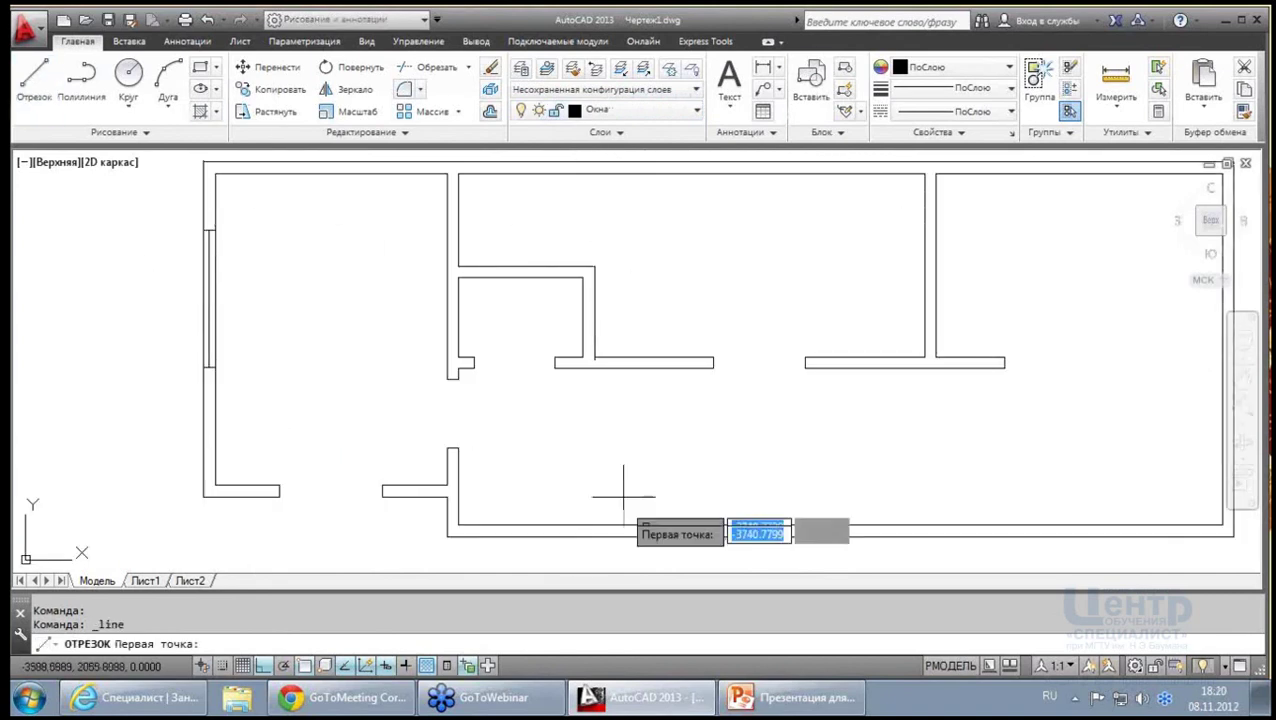
left_click(542, 550)
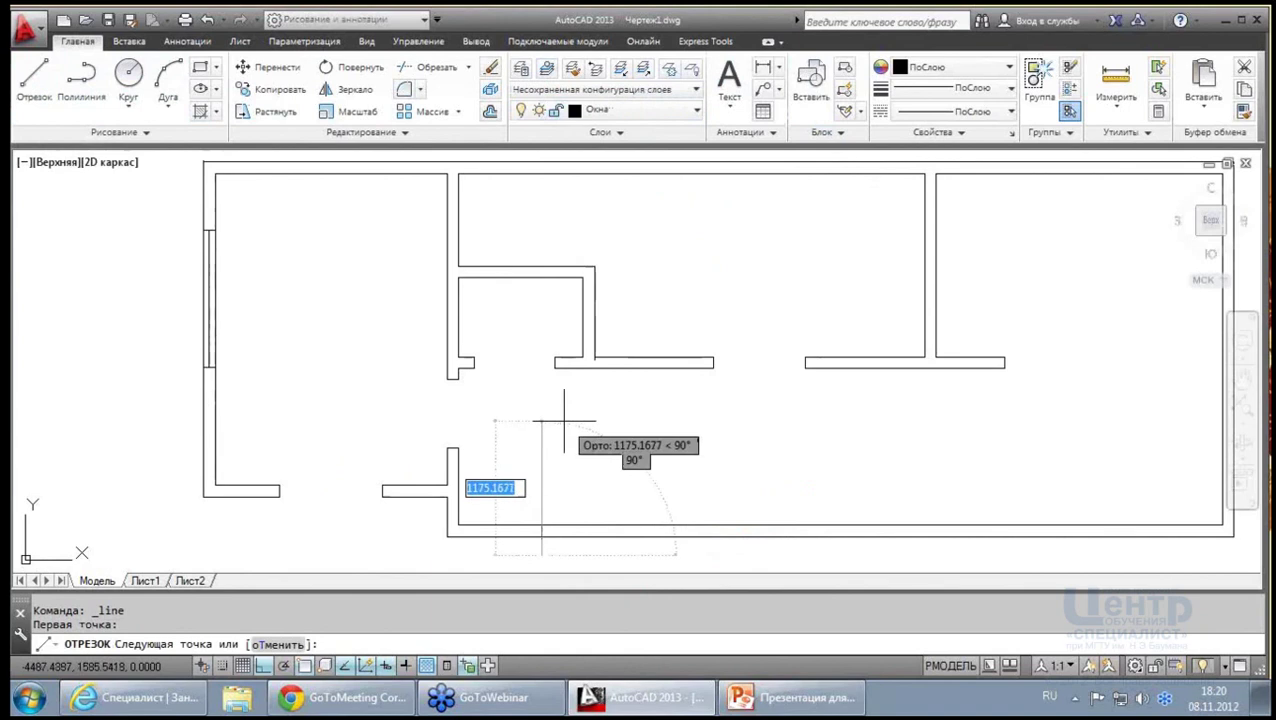
left_click(542, 421)
key("Return")
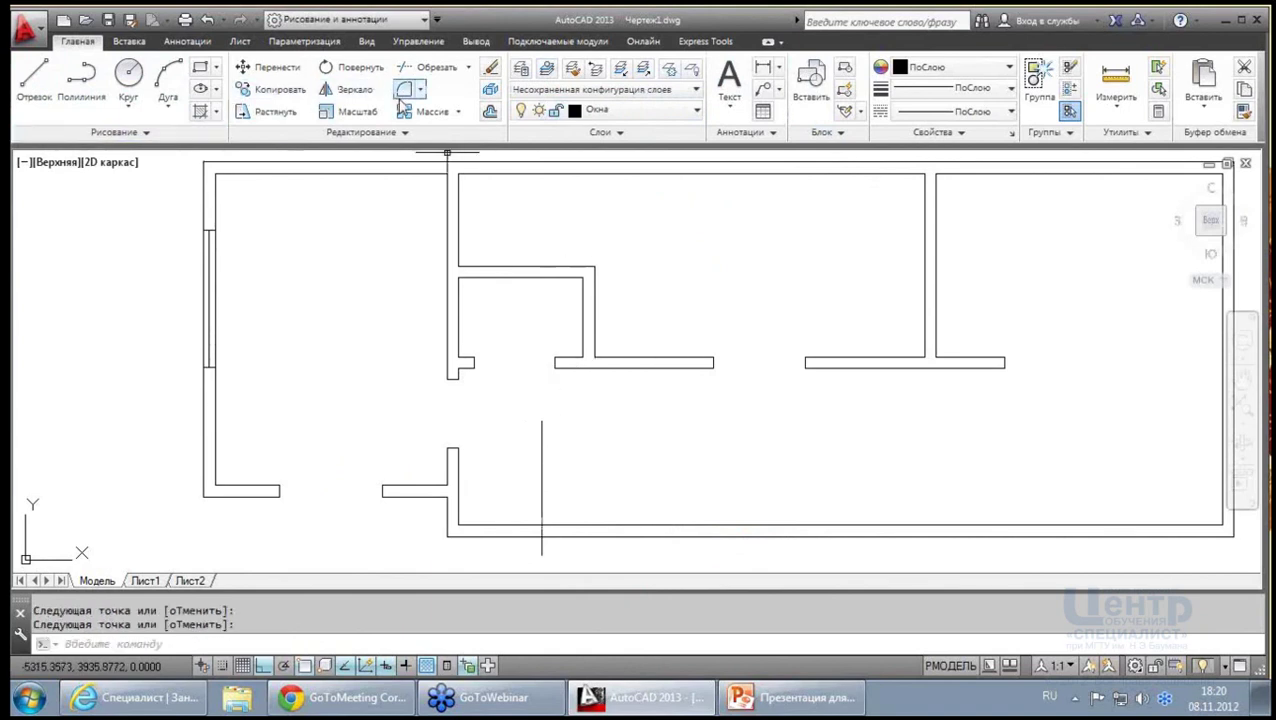
left_click(490, 111)
scroll(650, 400, "down", 2)
type("2000")
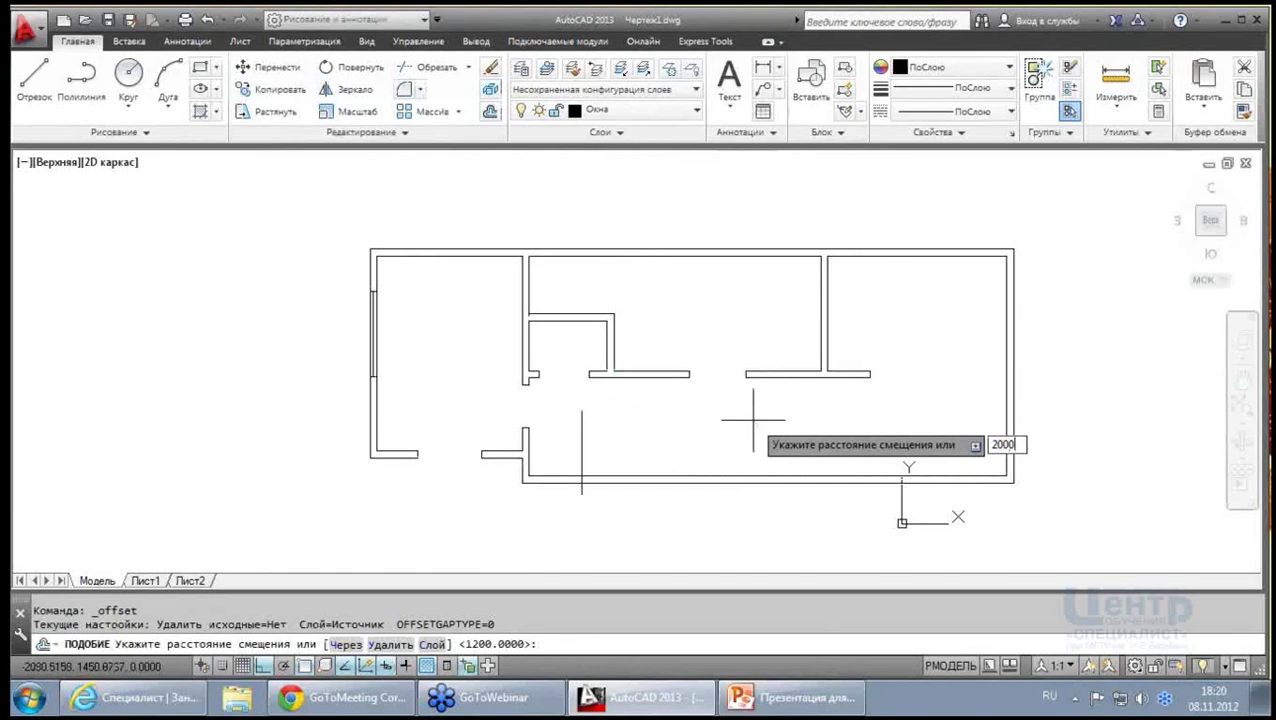
key("Return")
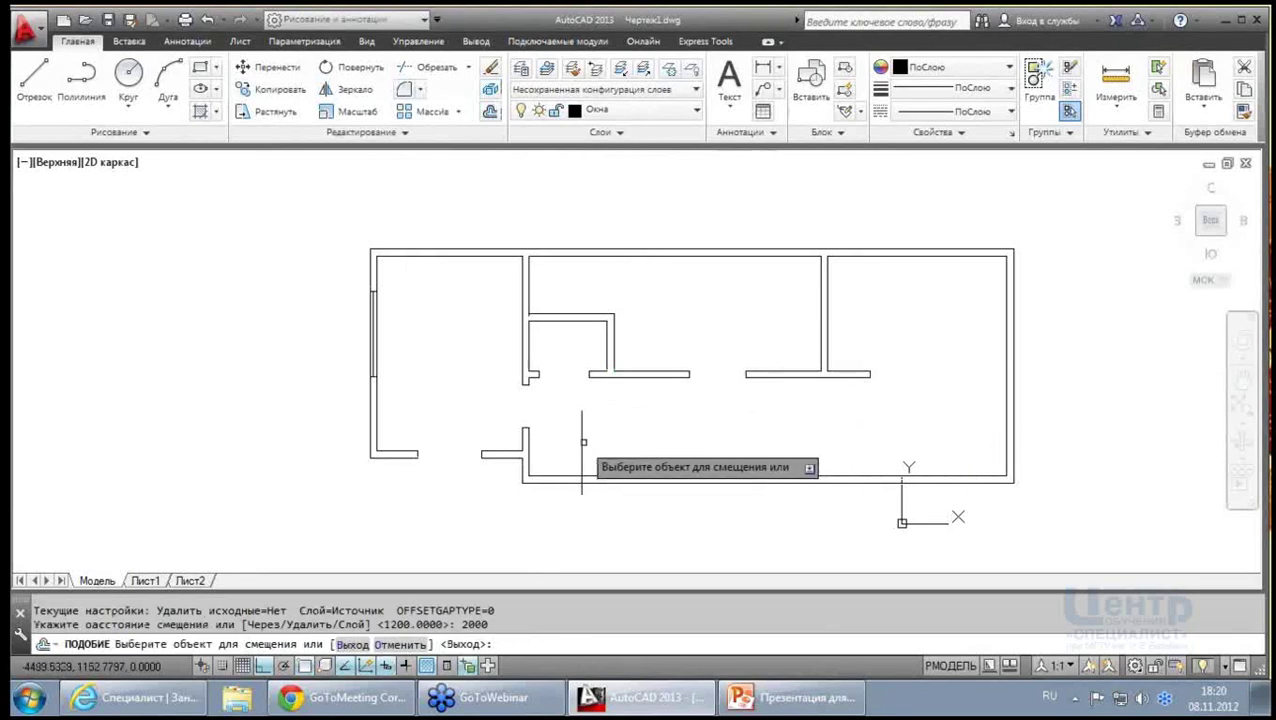
left_click(582, 445)
left_click(629, 440)
key("Escape")
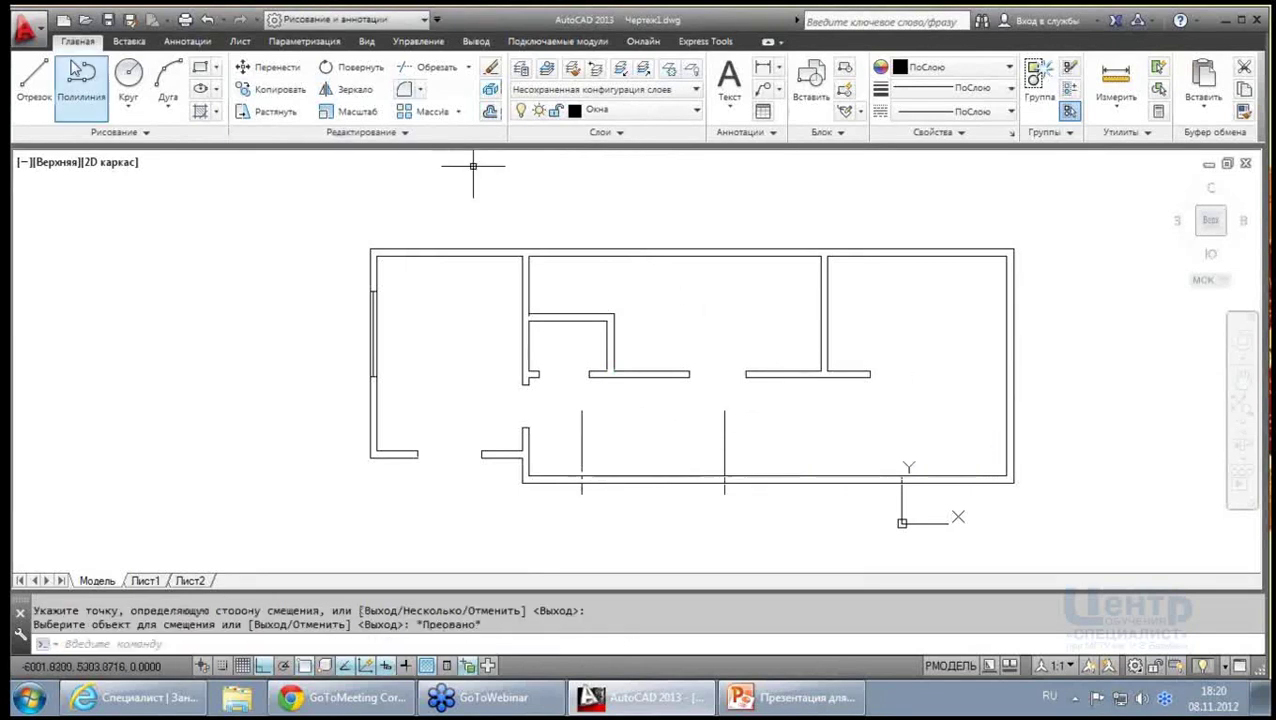
Draw a second vertical line further right and offset it by 2000
left_click(30, 80)
left_click(796, 504)
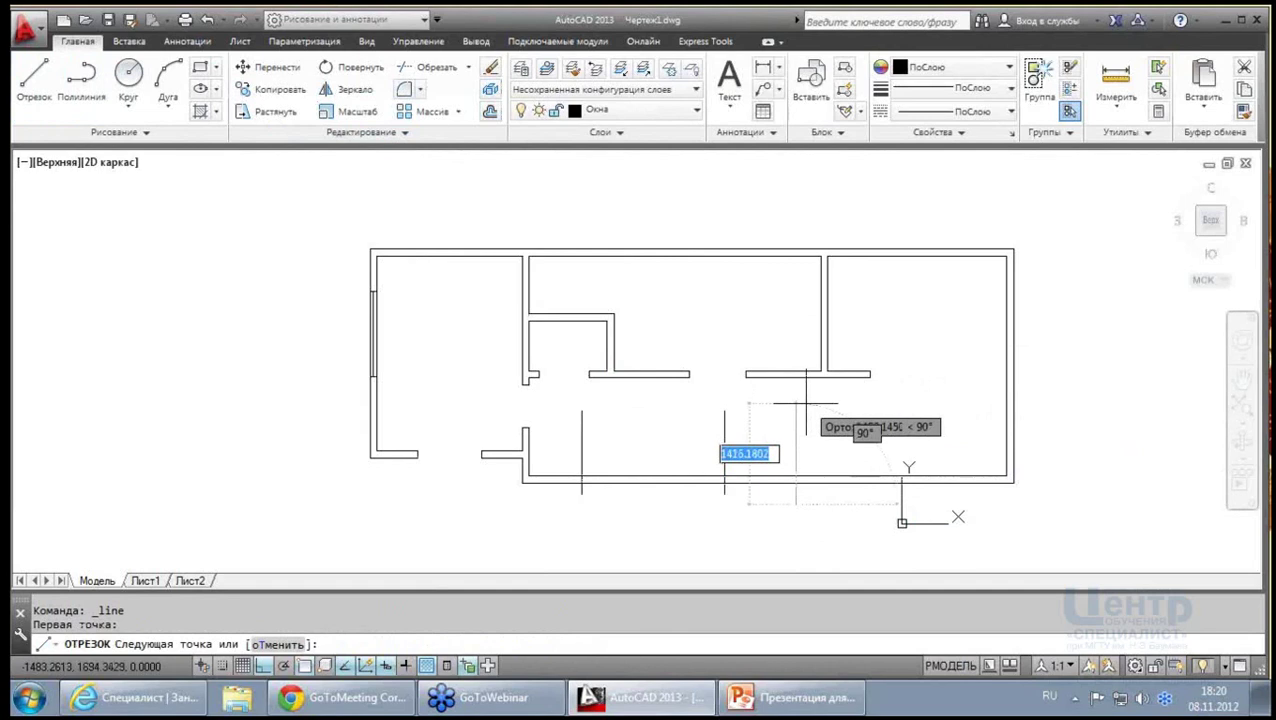
key("Escape")
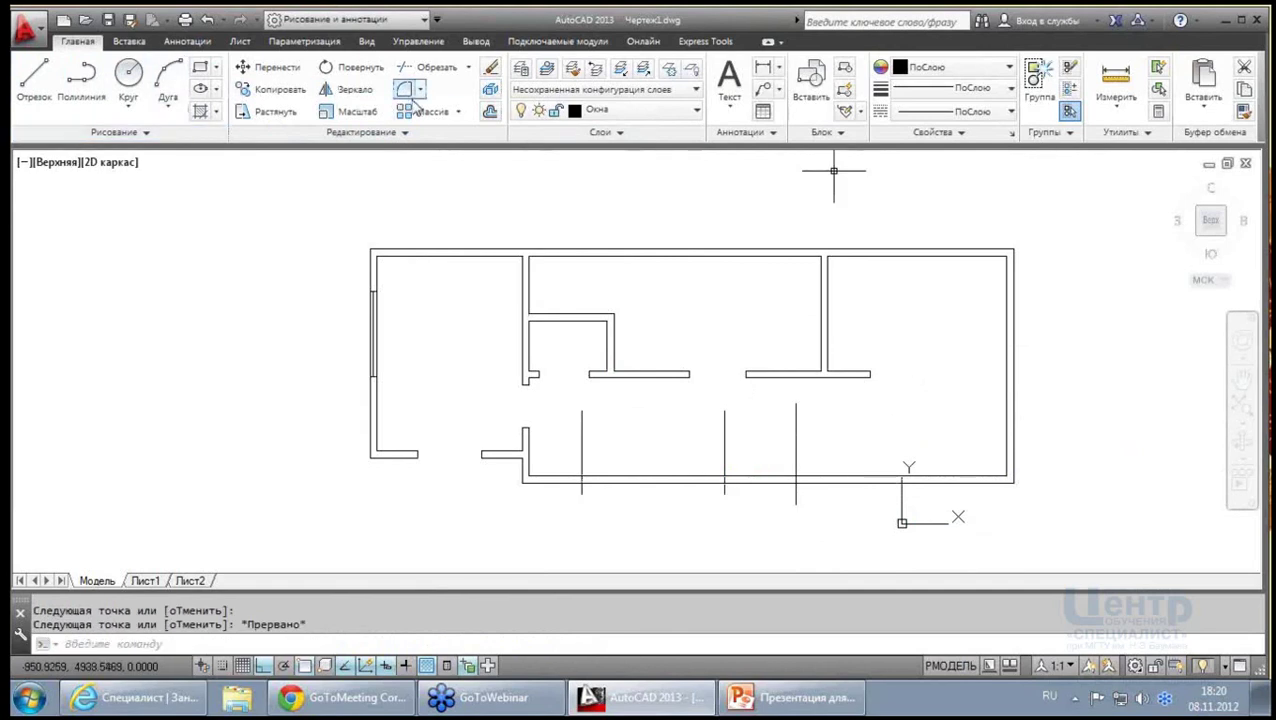
left_click(490, 111)
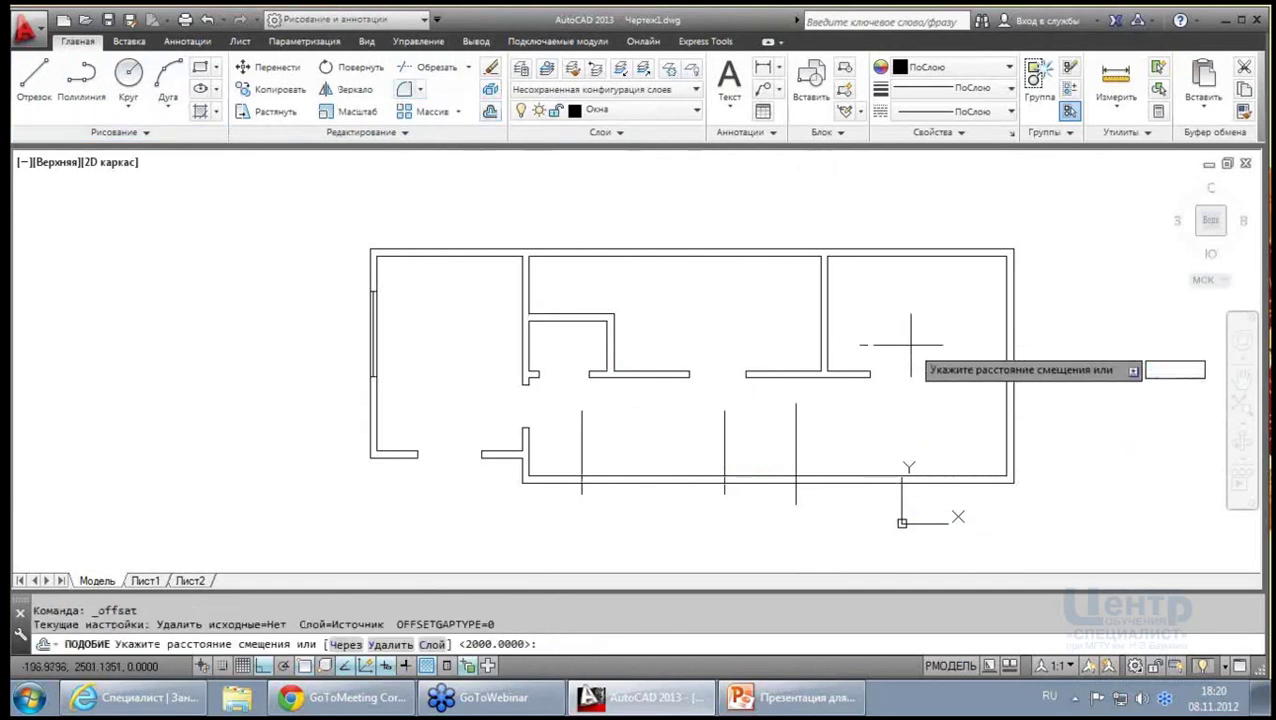
key("Return")
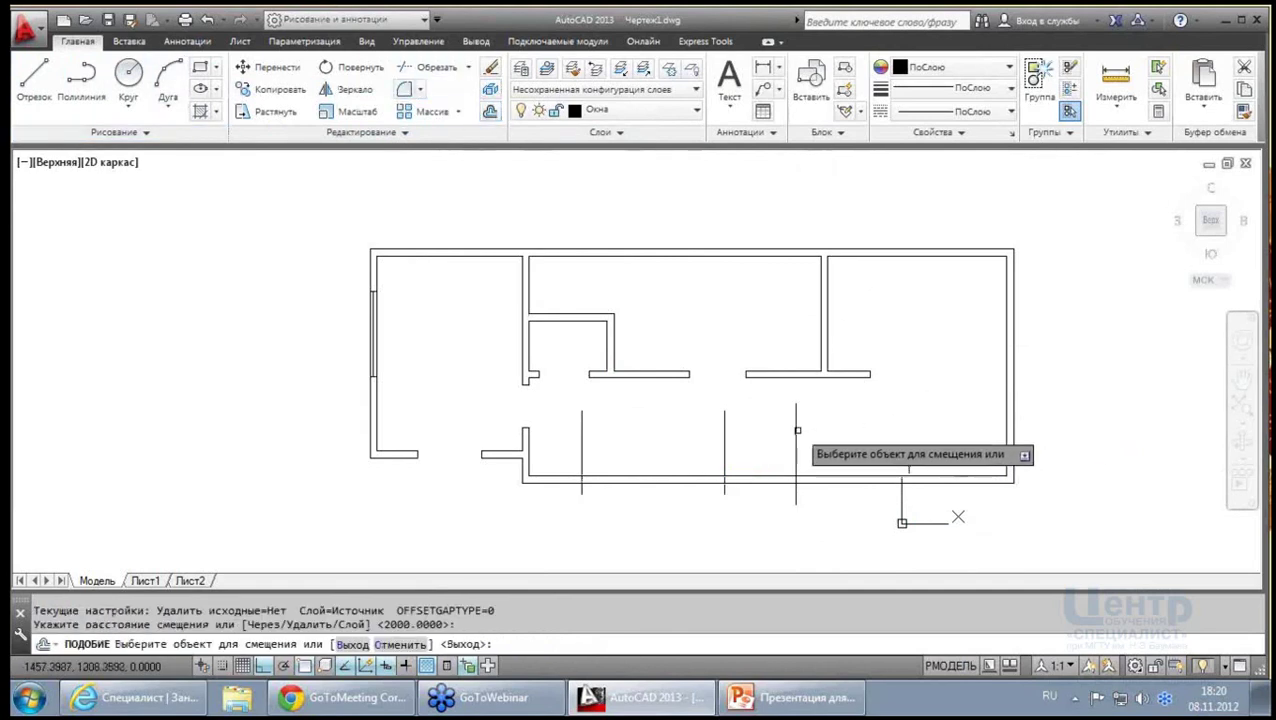
left_click(796, 442)
key("Escape")
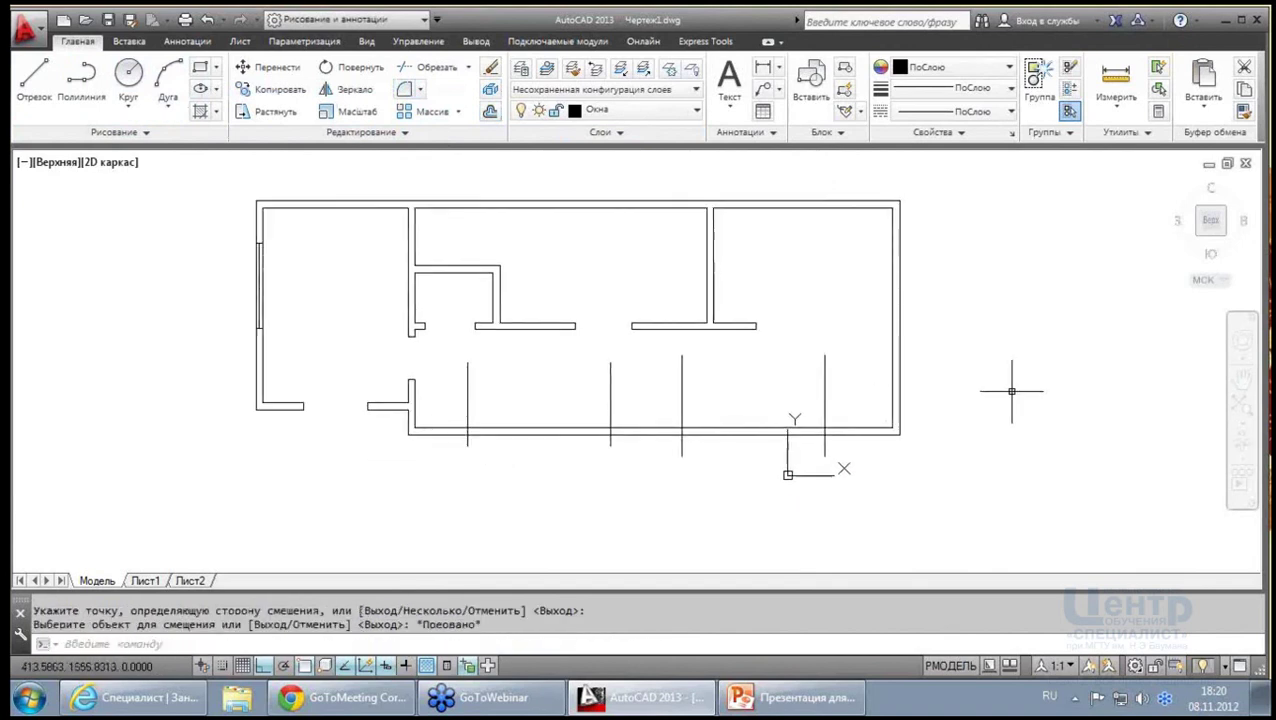
Trim the vertical lines back to the bottom wall's edges
left_click(410, 75)
left_click(860, 516)
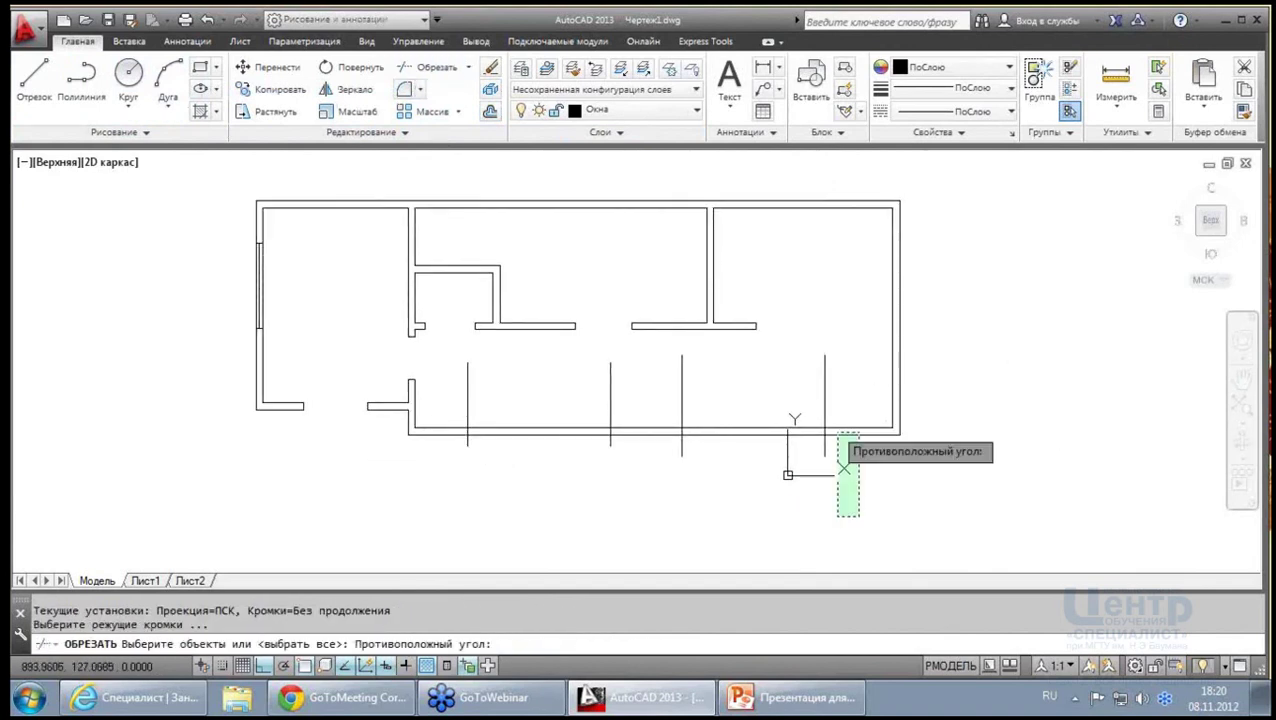
left_click(444, 348)
key("Return")
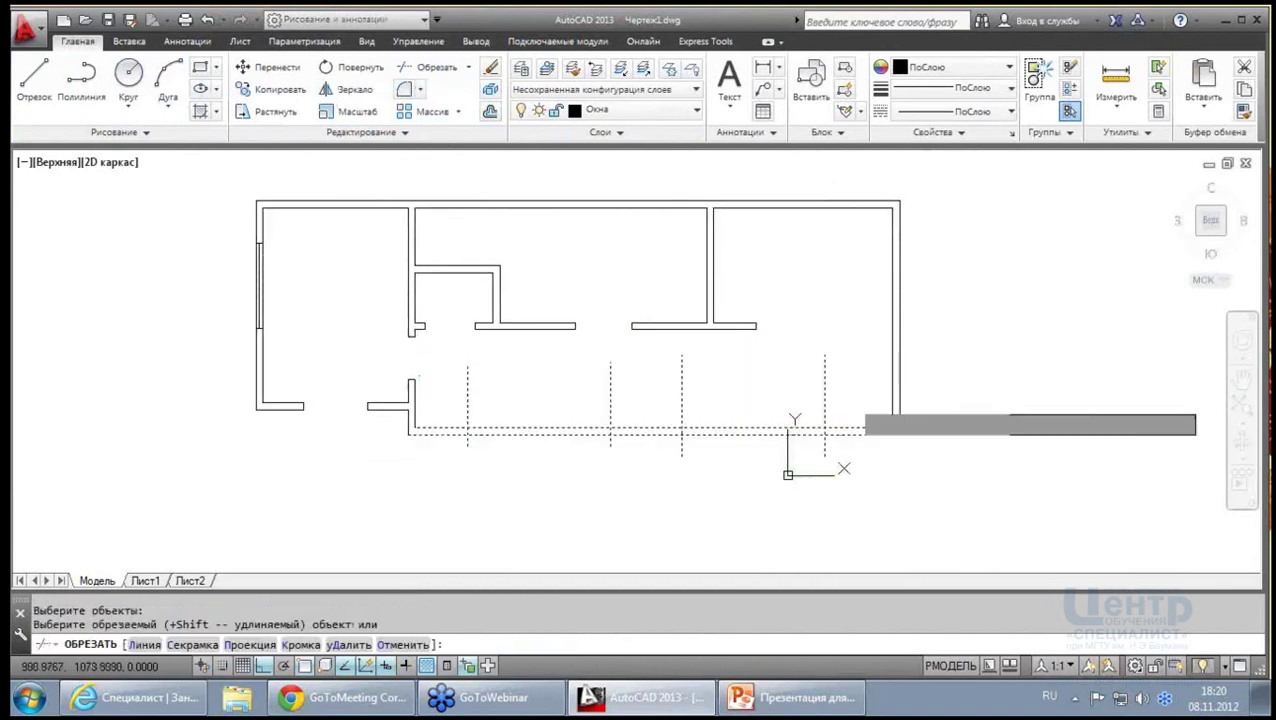
left_click(878, 400)
left_click(448, 362)
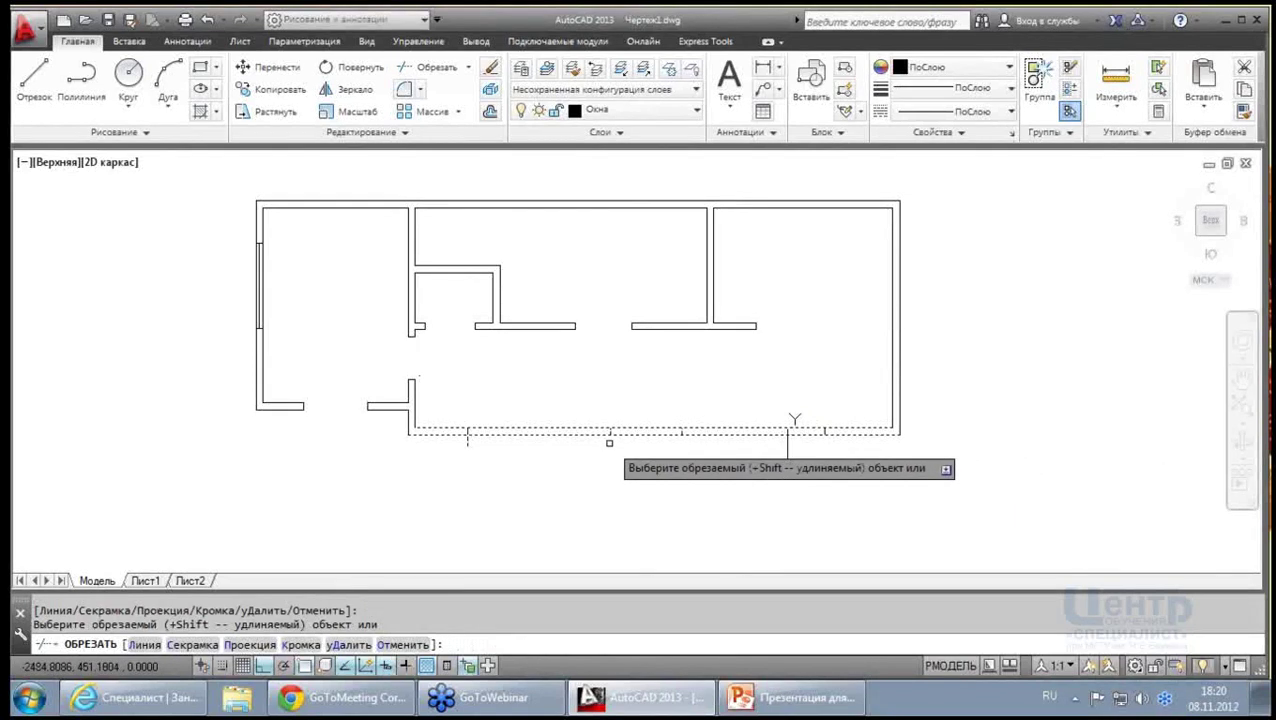
key("Escape")
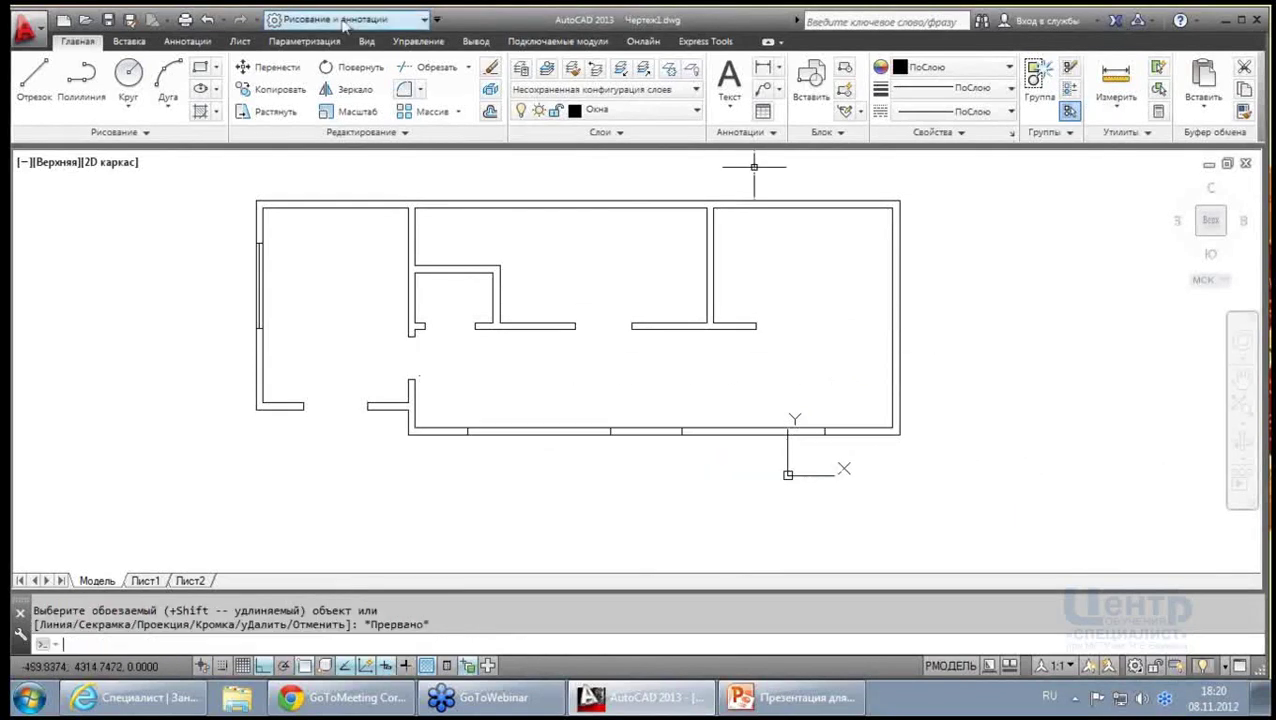
Draw a window line across the first bottom-wall opening
left_click(33, 78)
scroll(416, 422, "up", 5)
left_click(540, 450)
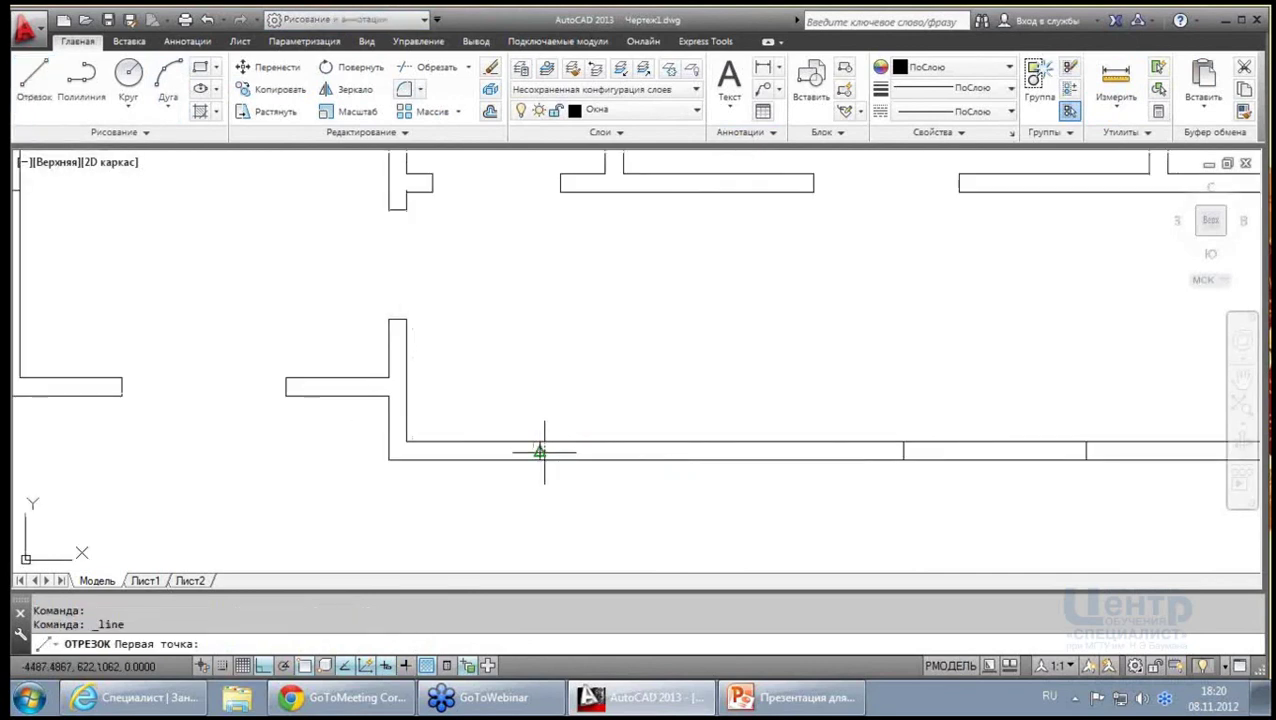
left_click(905, 450)
key("Escape")
scroll(575, 393, "down", 3)
scroll(873, 524, "down", 2)
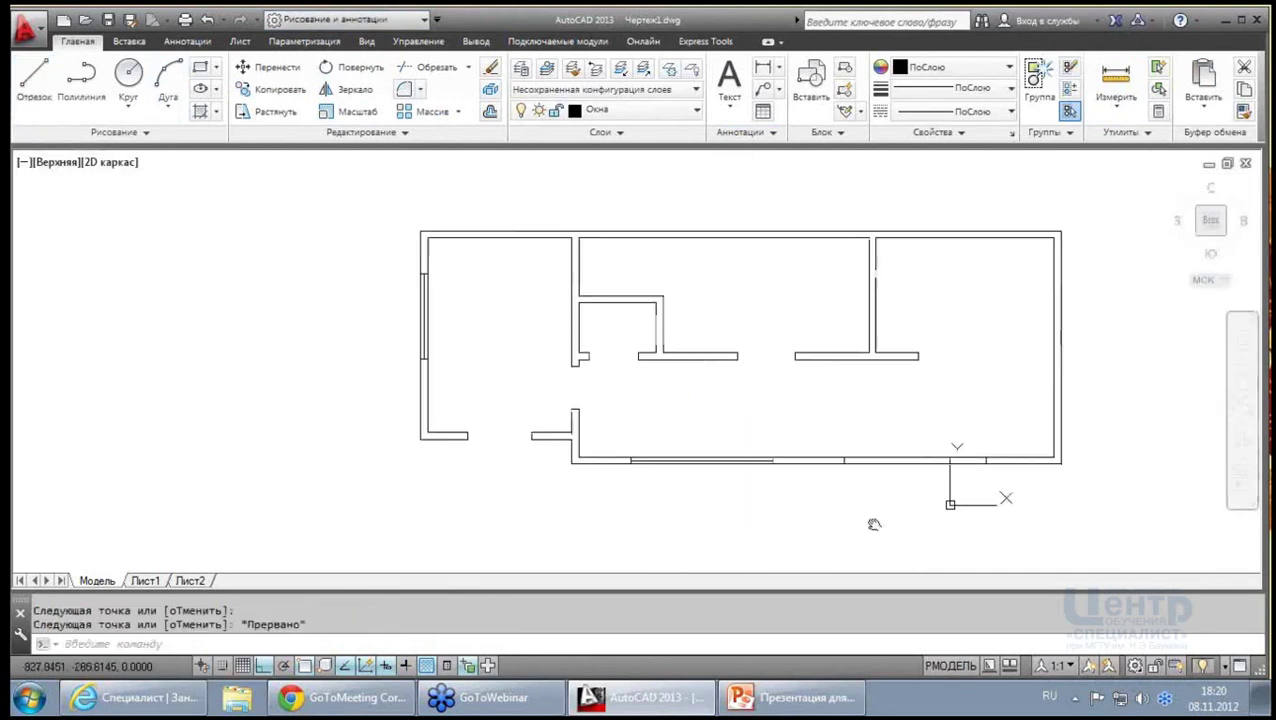
middle_click_drag(873, 524, 708, 497)
Draw a window line across the second bottom-wall opening
left_click(47, 86)
scroll(755, 447, "up", 3)
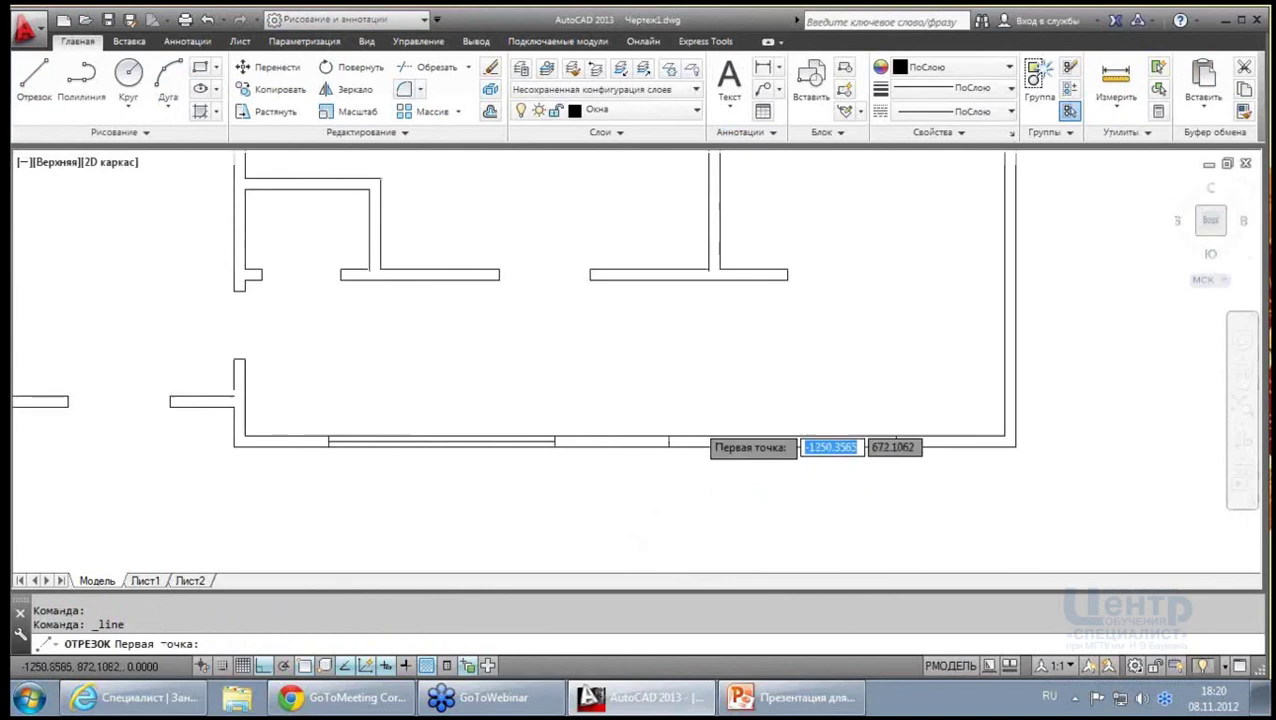
scroll(655, 461, "up", 3)
left_click(626, 474)
scroll(660, 460, "down", 3)
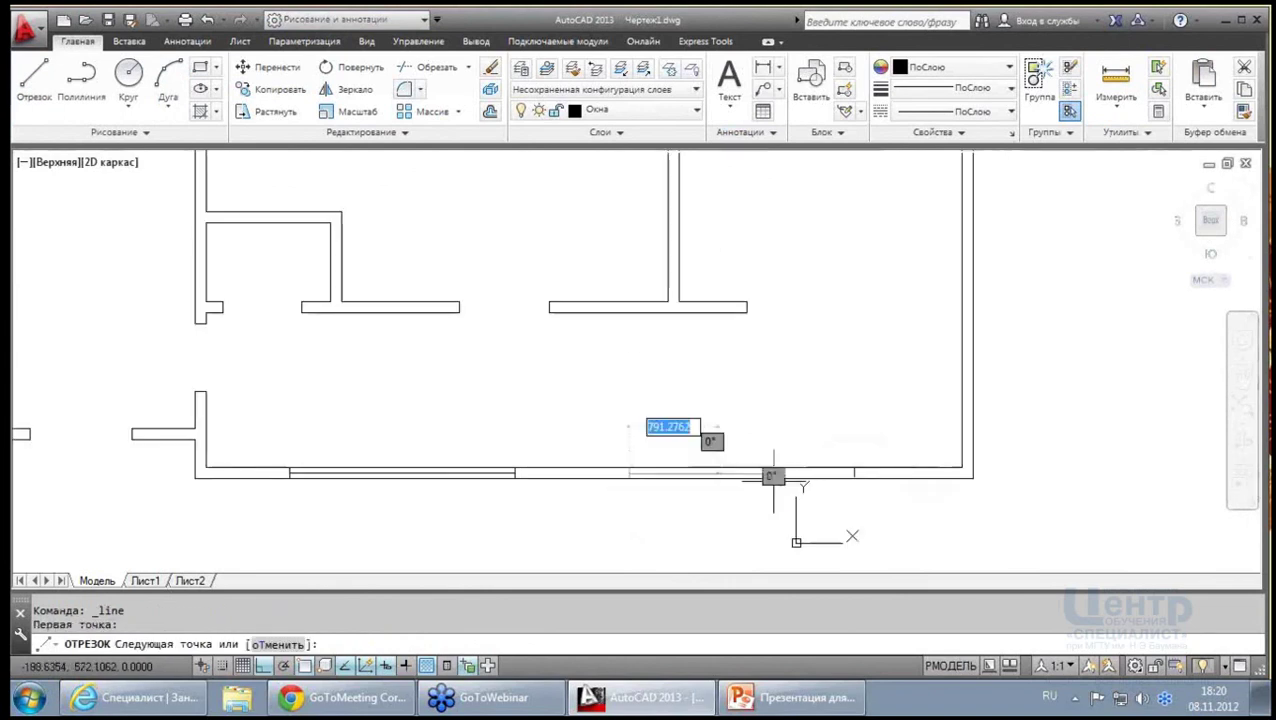
scroll(860, 456, "up", 3)
key("Escape")
scroll(820, 440, "down", 3)
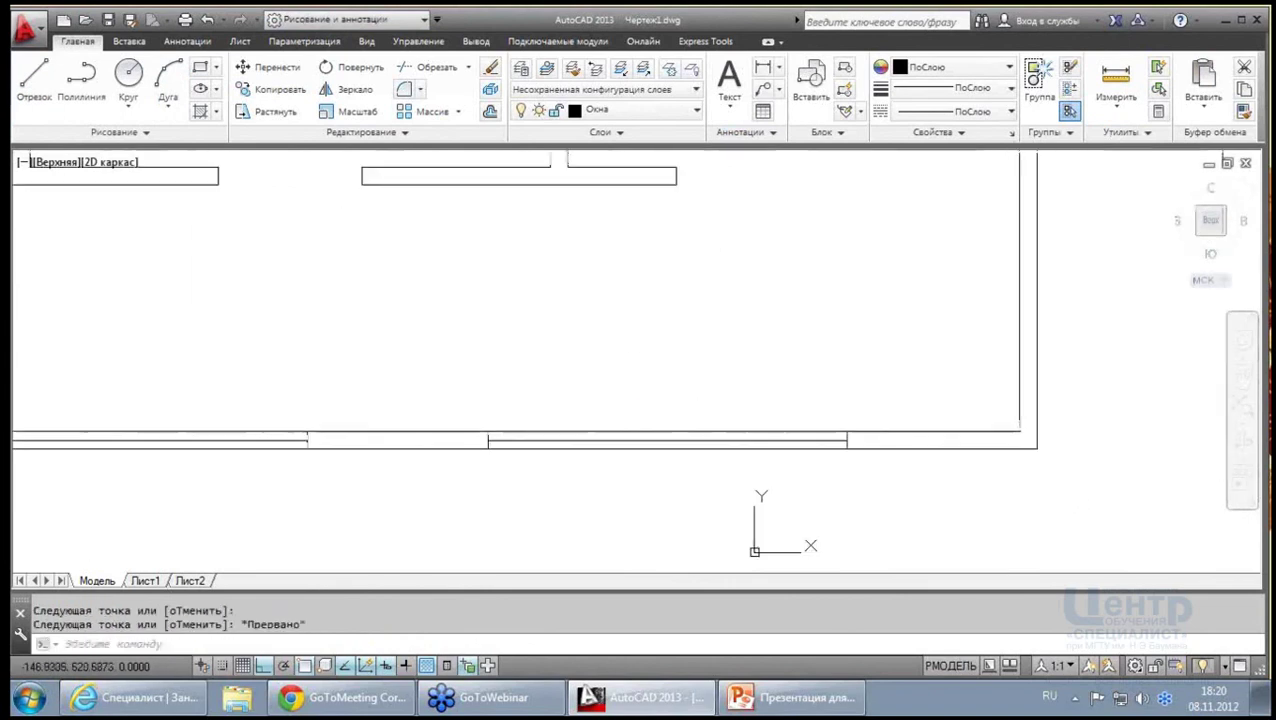
scroll(732, 407, "down", 3)
scroll(735, 370, "down", 2)
scroll(745, 330, "up", 1)
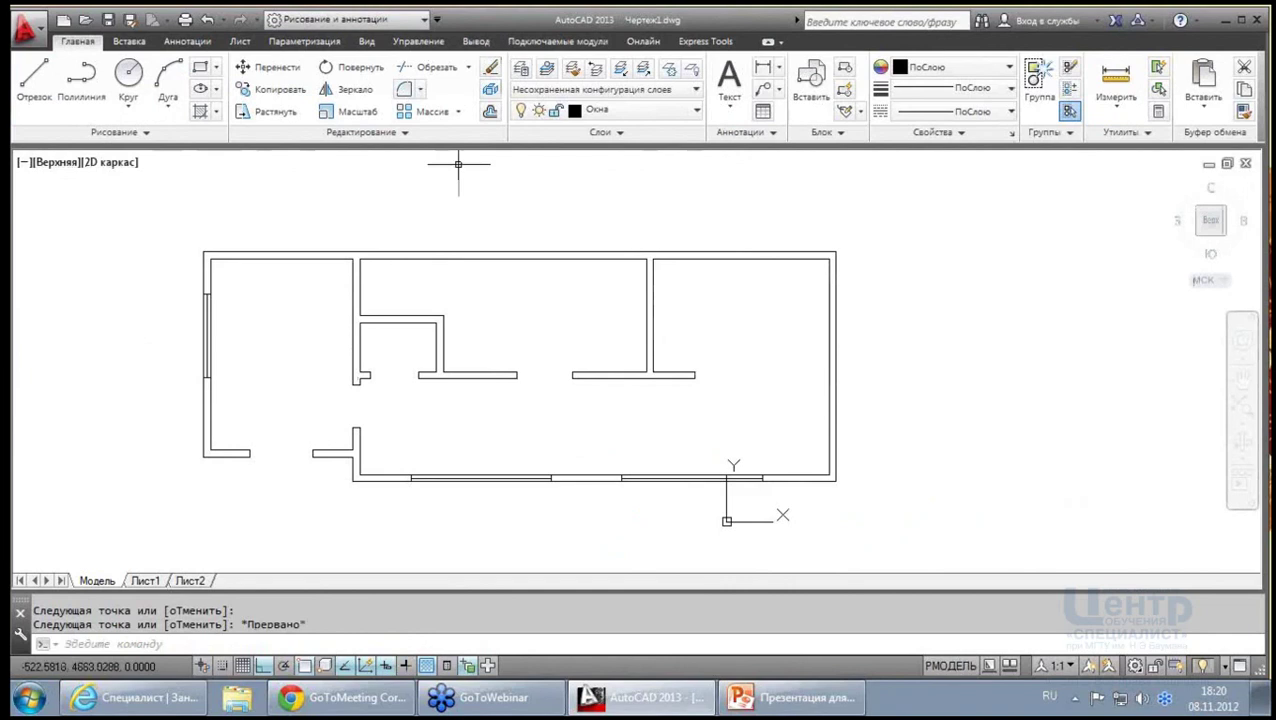
Draw a vertical line across the right-hand room's top wall
left_click(34, 78)
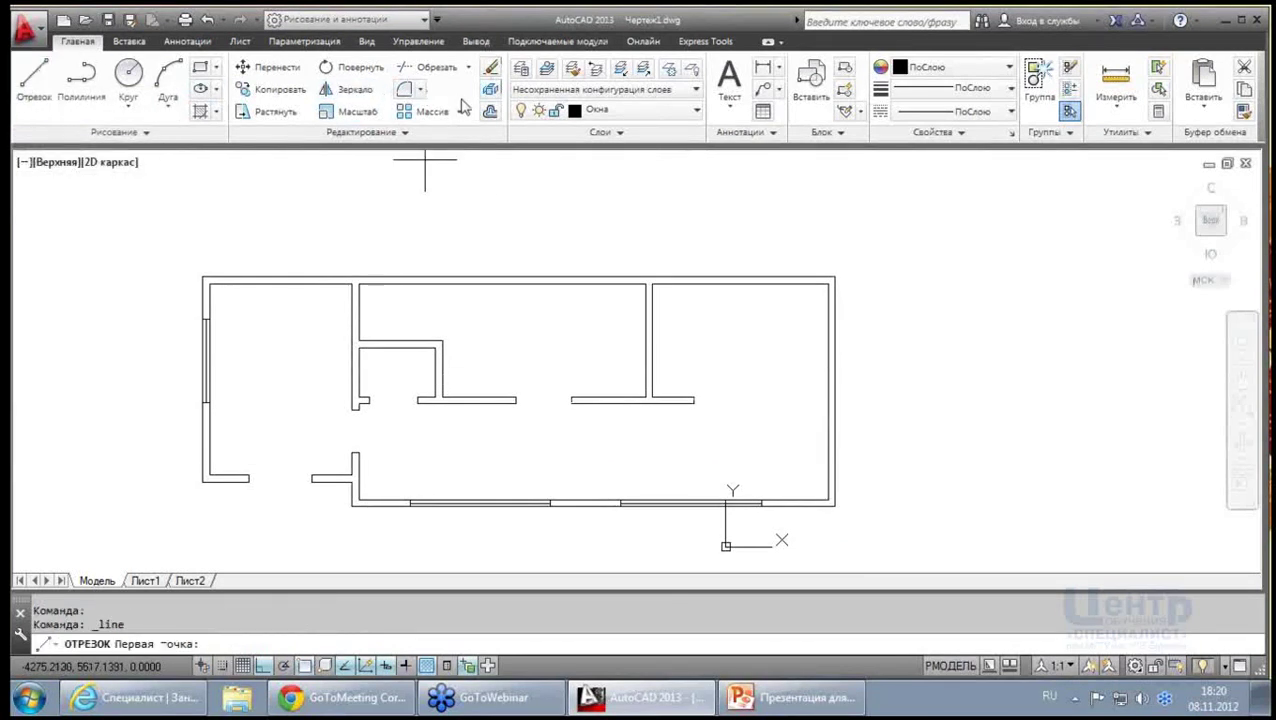
left_click(699, 341)
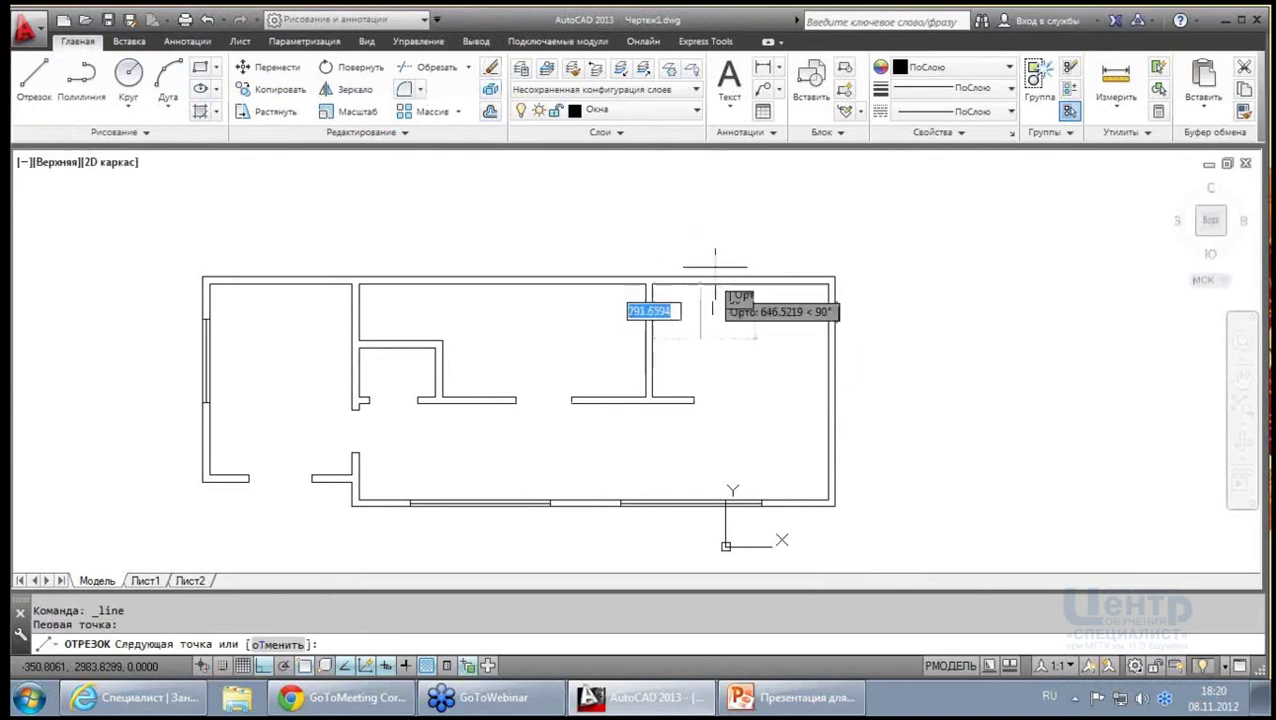
left_click(723, 214)
key("Escape")
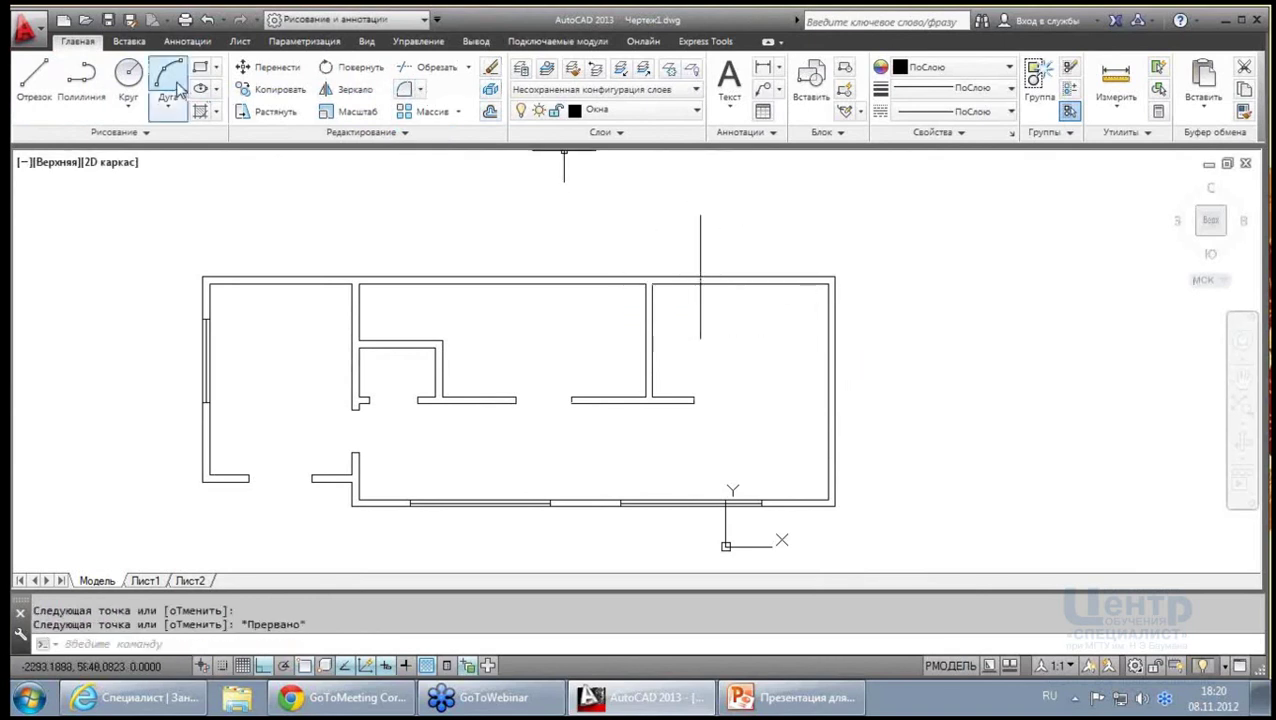
Offset a copy of that line 2000 to the right
left_click(490, 112)
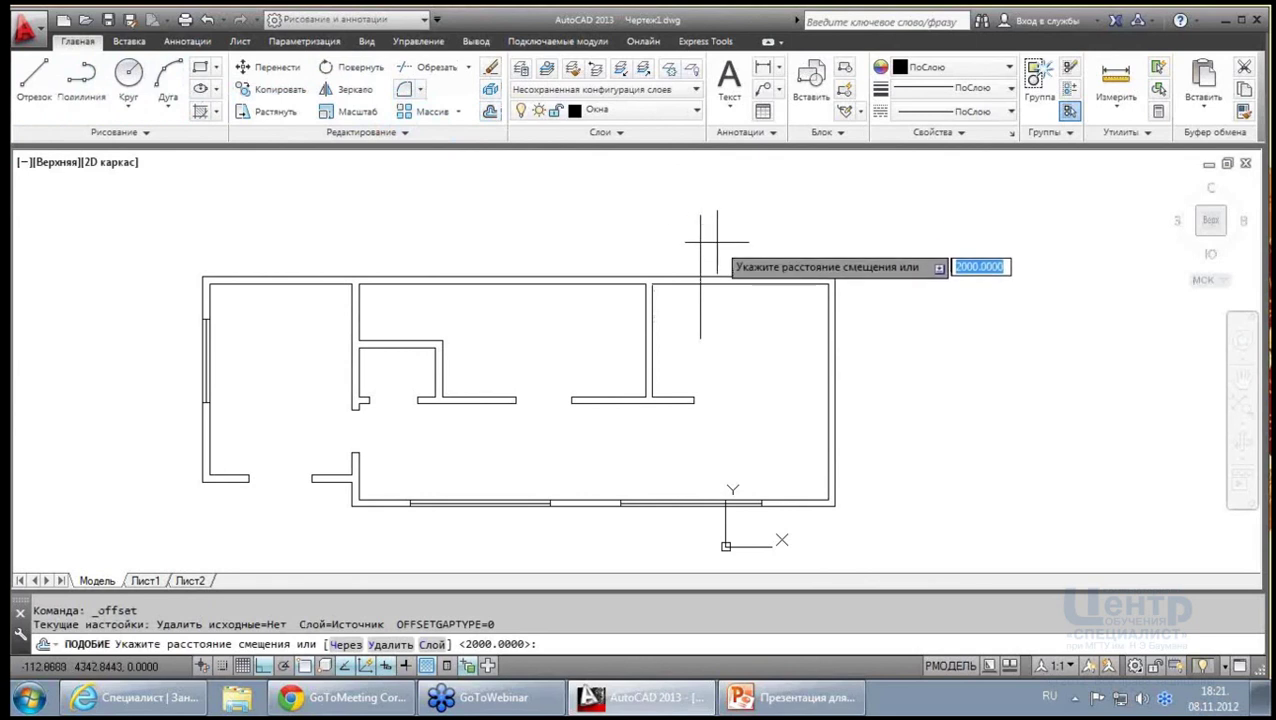
left_click(716, 241)
left_click(795, 244)
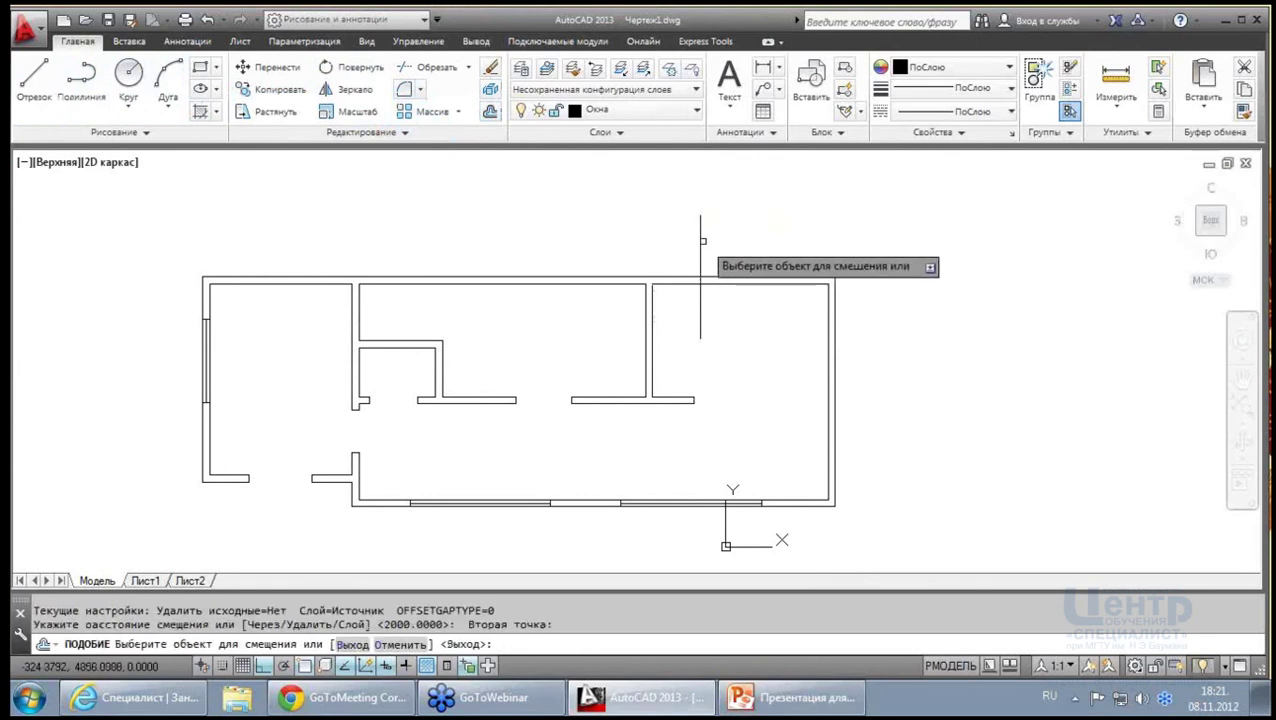
left_click(700, 242)
left_click(760, 215)
key("Escape")
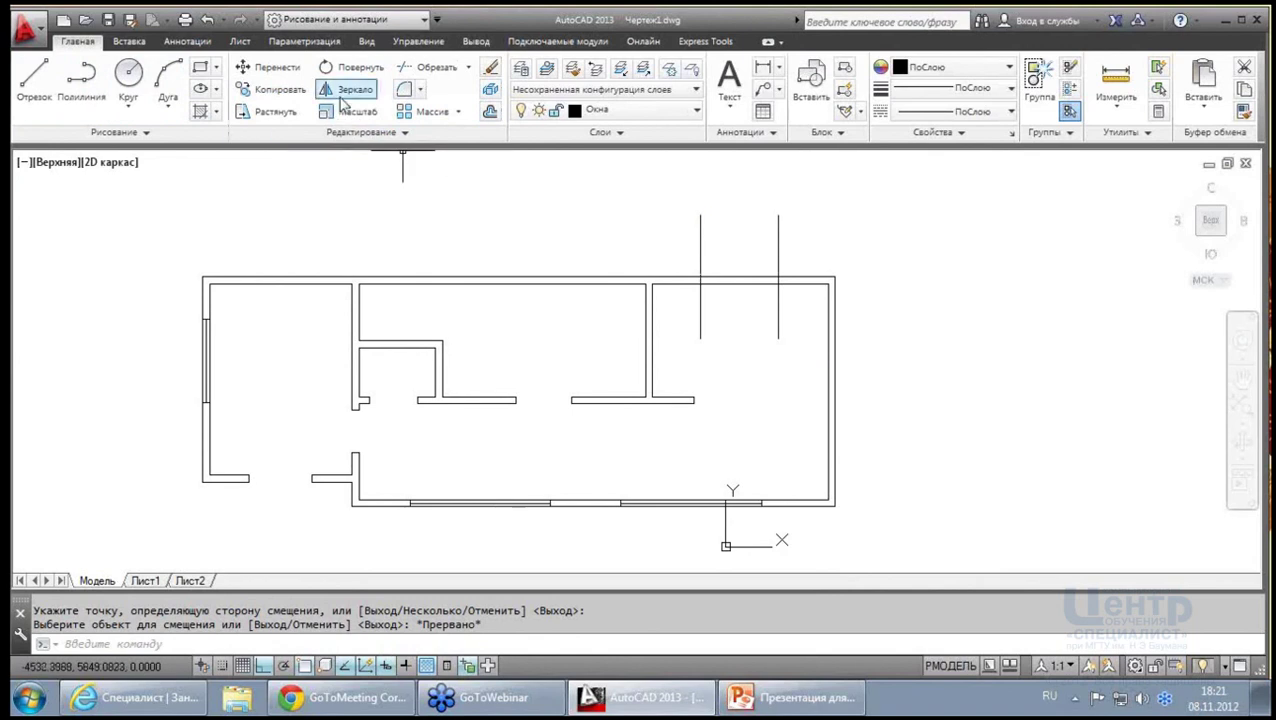
Trim both cross lines back to the top wall's edges
left_click(405, 68)
left_click(986, 434)
left_click(621, 188)
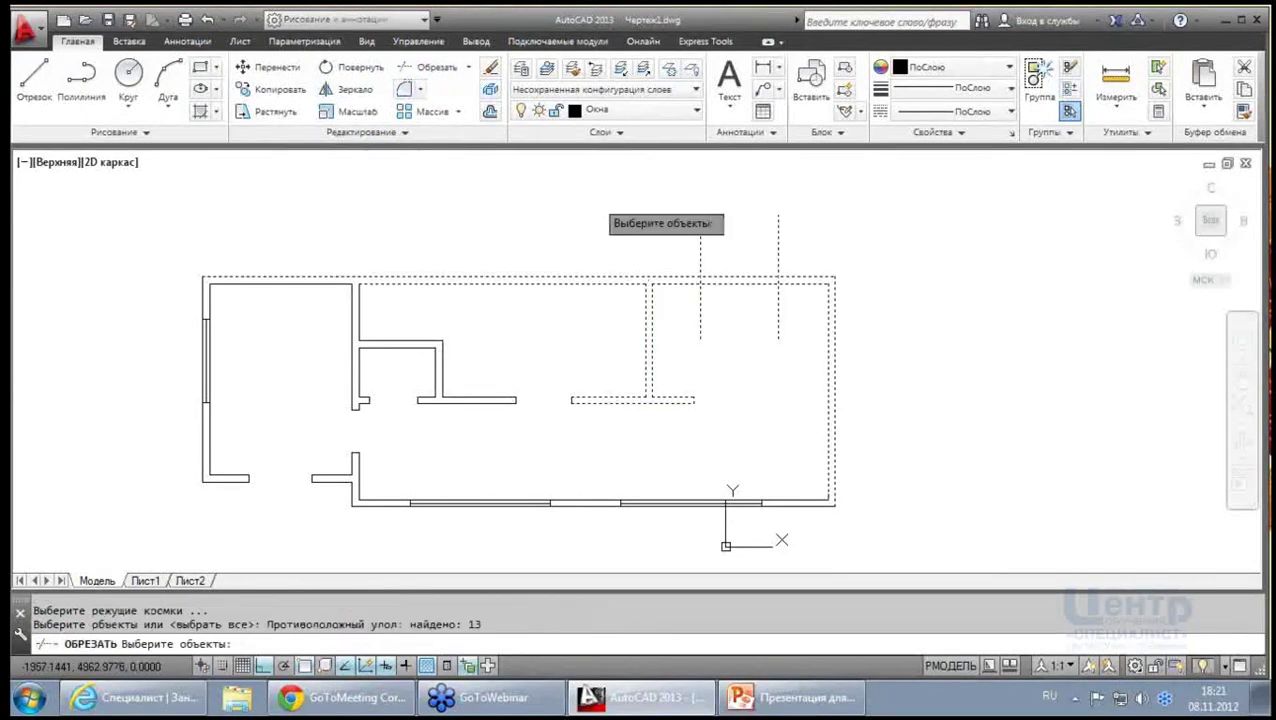
key("Return")
left_click(805, 313)
left_click(684, 316)
left_click(783, 234)
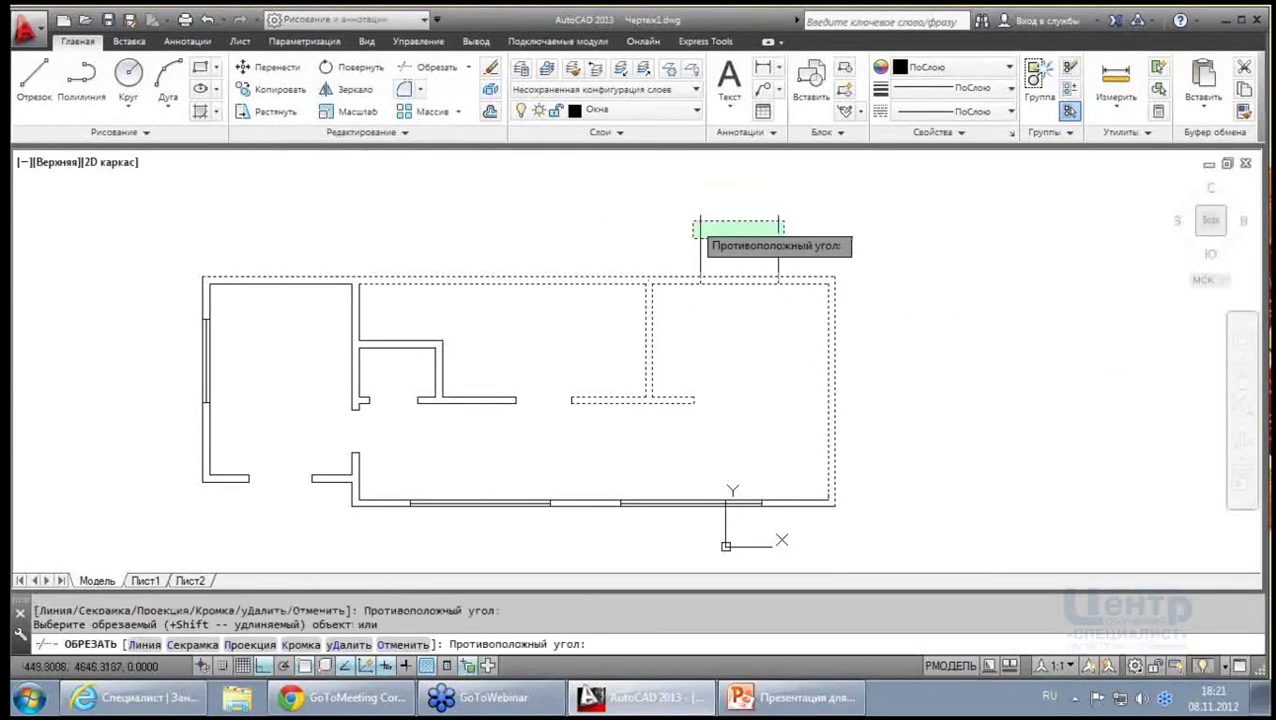
left_click(673, 219)
key("Escape")
scroll(752, 258, "up", 2)
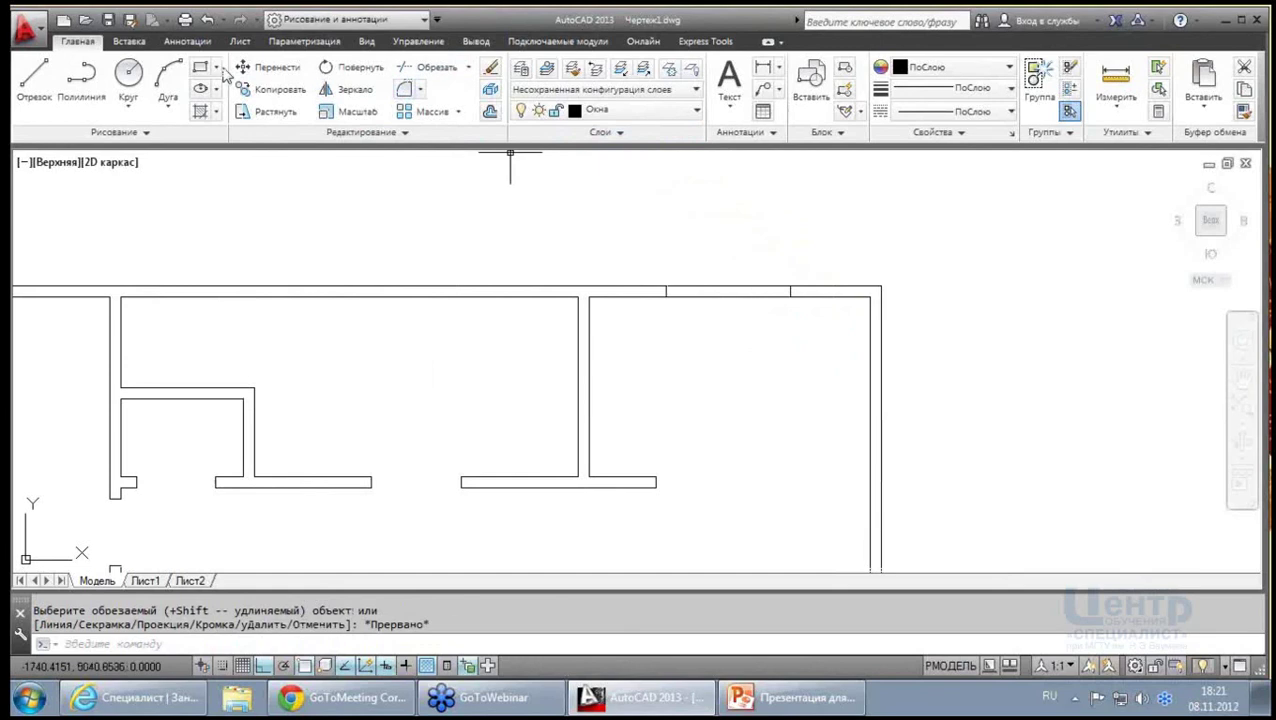
Draw the window line spanning the opening in the right room's top wall
left_click(34, 78)
scroll(640, 290, "up", 4)
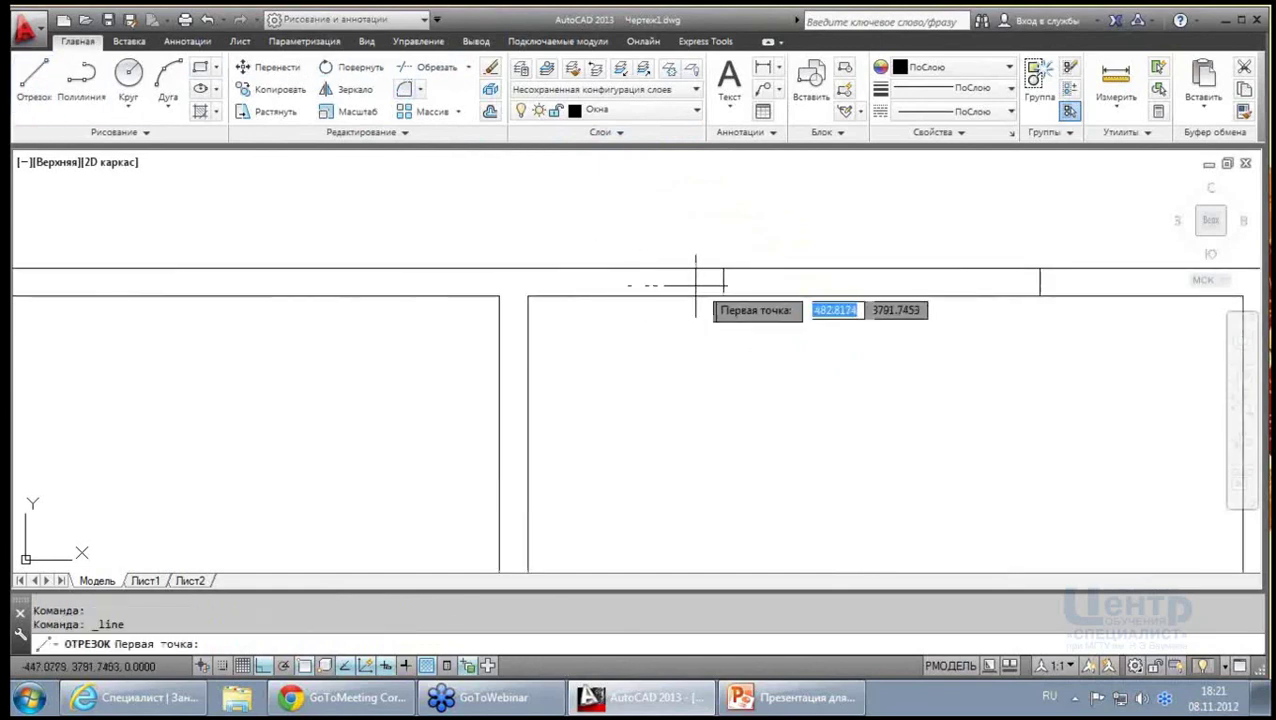
left_click(723, 282)
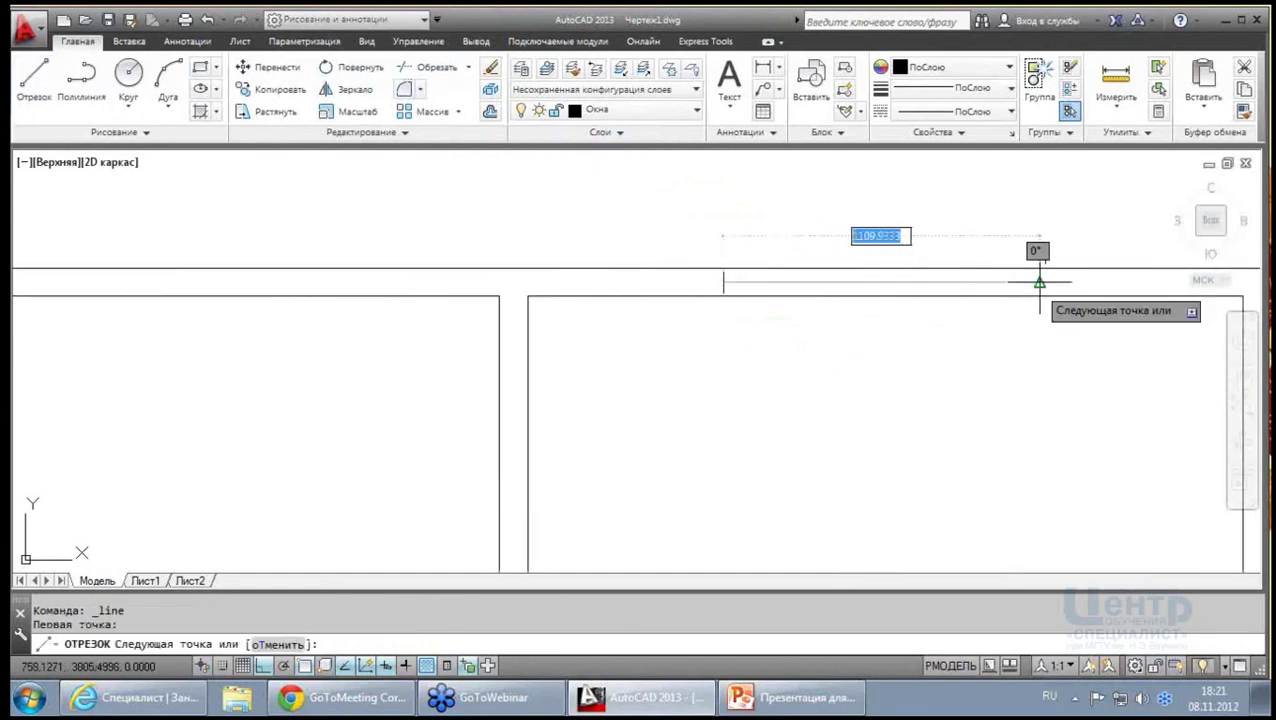
left_click(1040, 282)
key("Return")
scroll(849, 327, "down", 3)
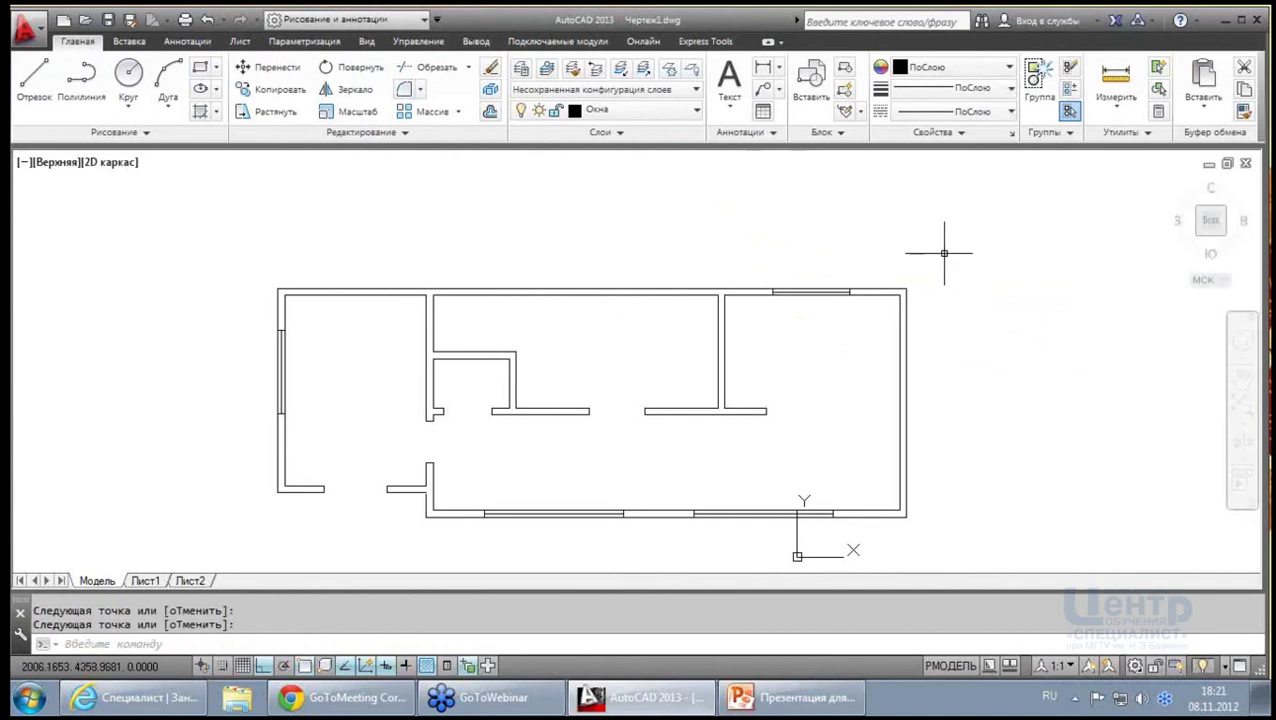
middle_click_drag(943, 253, 844, 192)
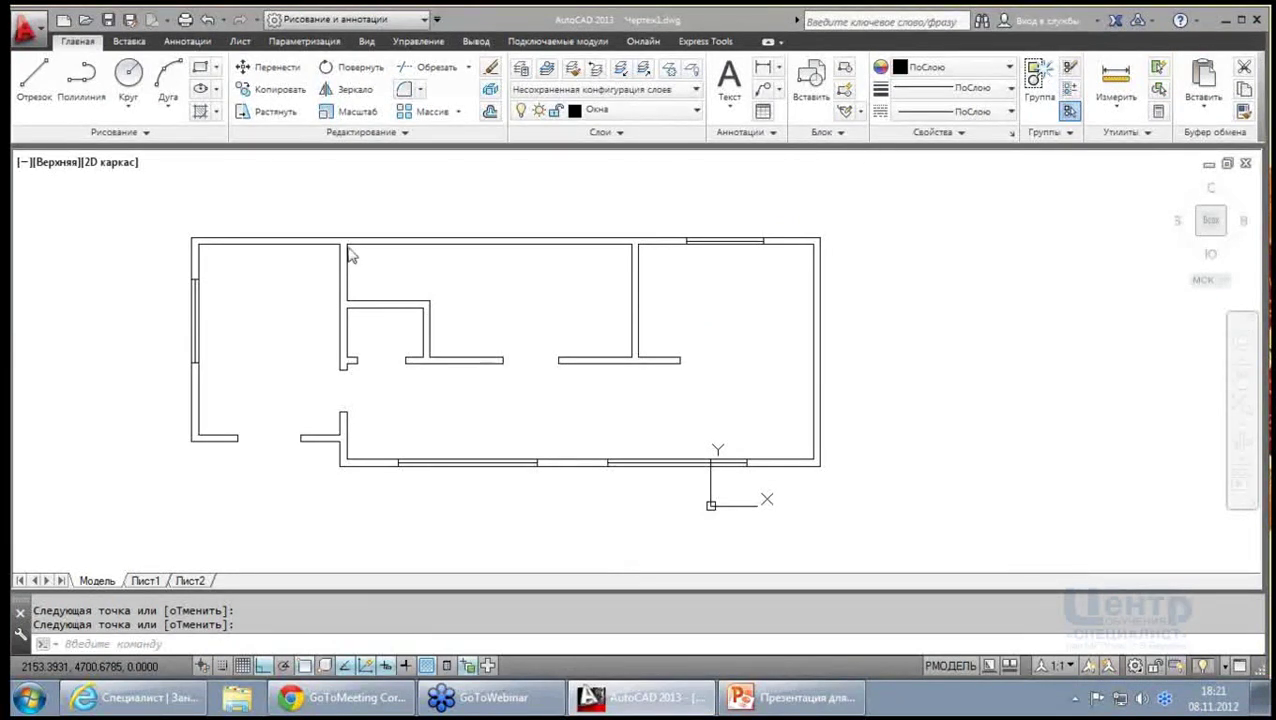
middle_click_drag(545, 298, 623, 288)
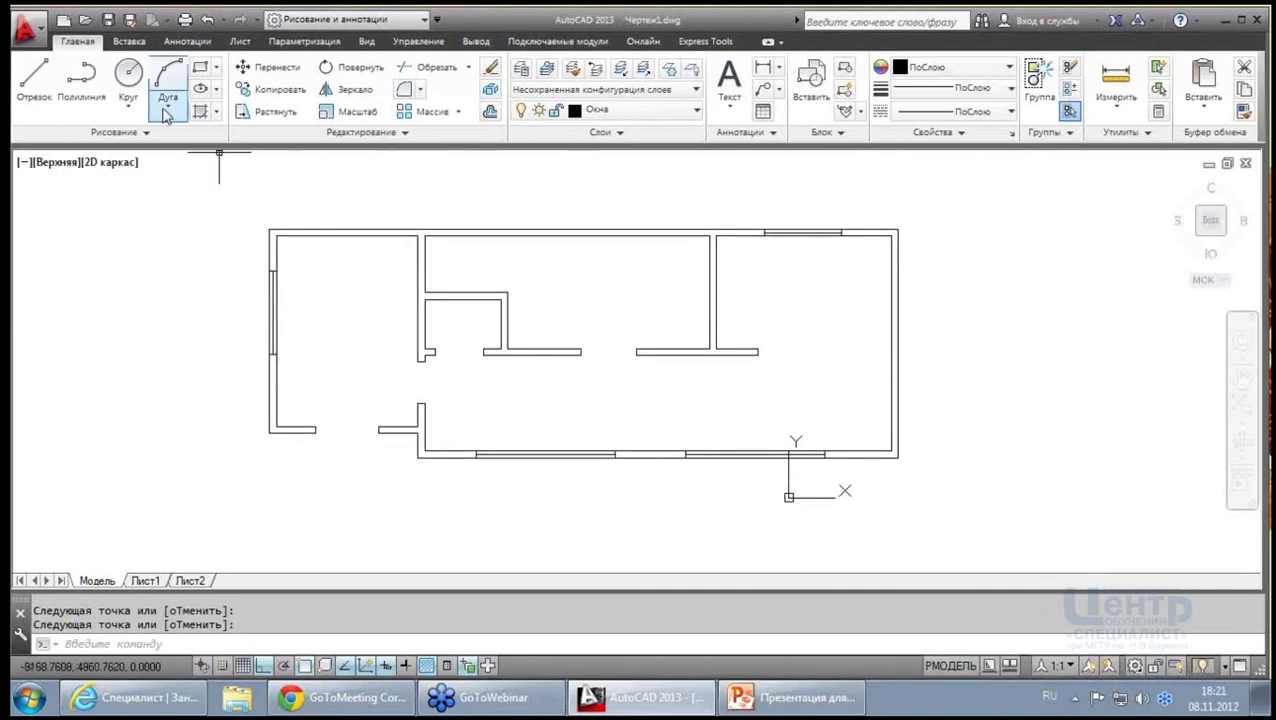
Add a new layer named Двери in the Layer Properties Manager
left_click(521, 68)
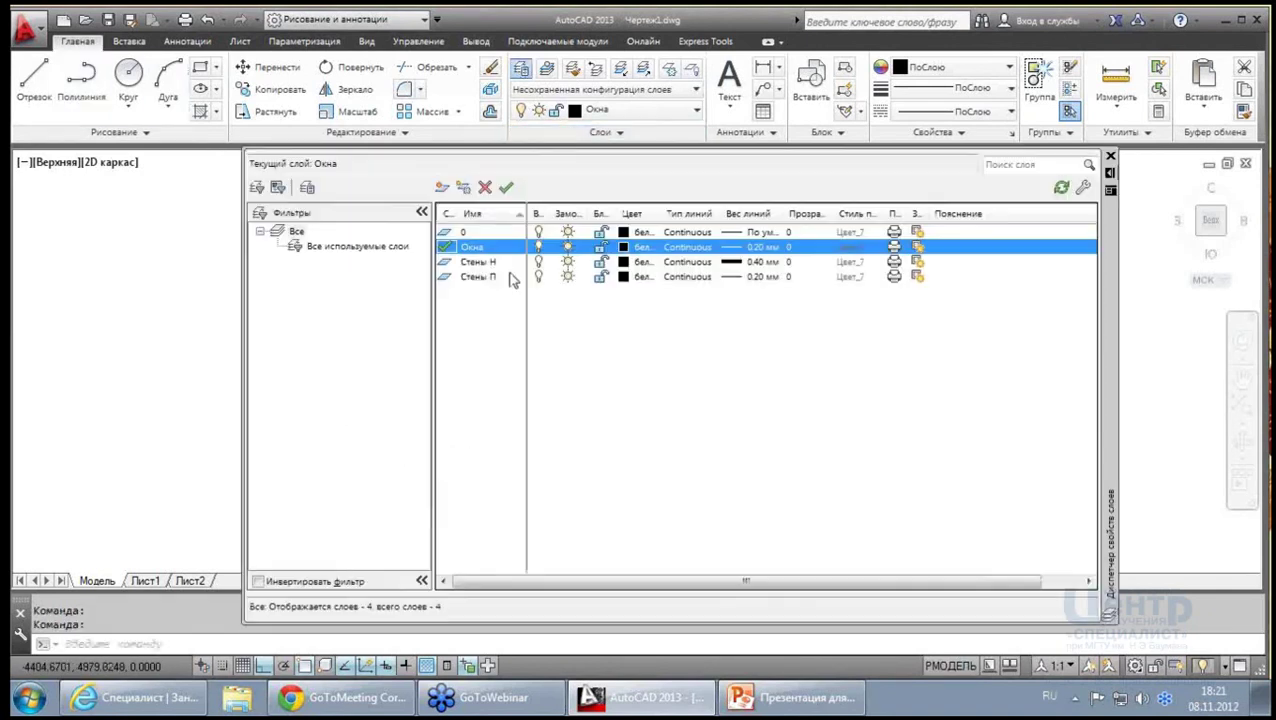
left_click(473, 192)
type("Двери")
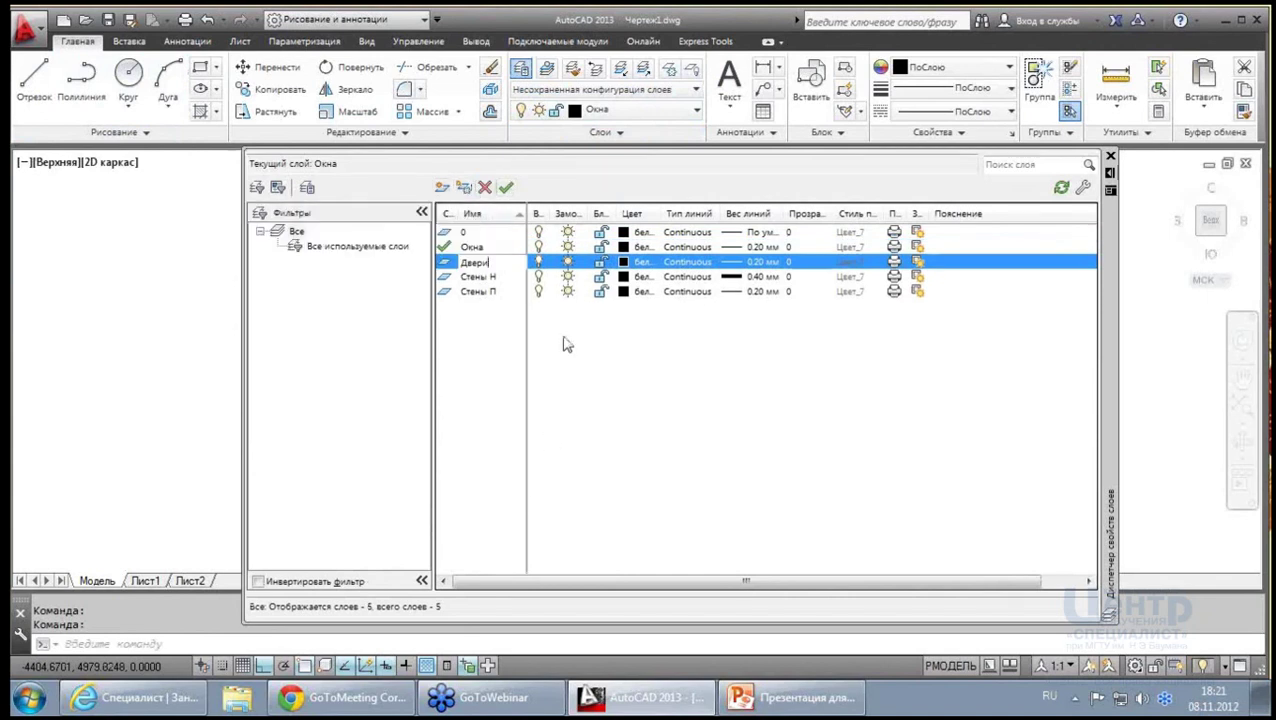
left_click(1110, 157)
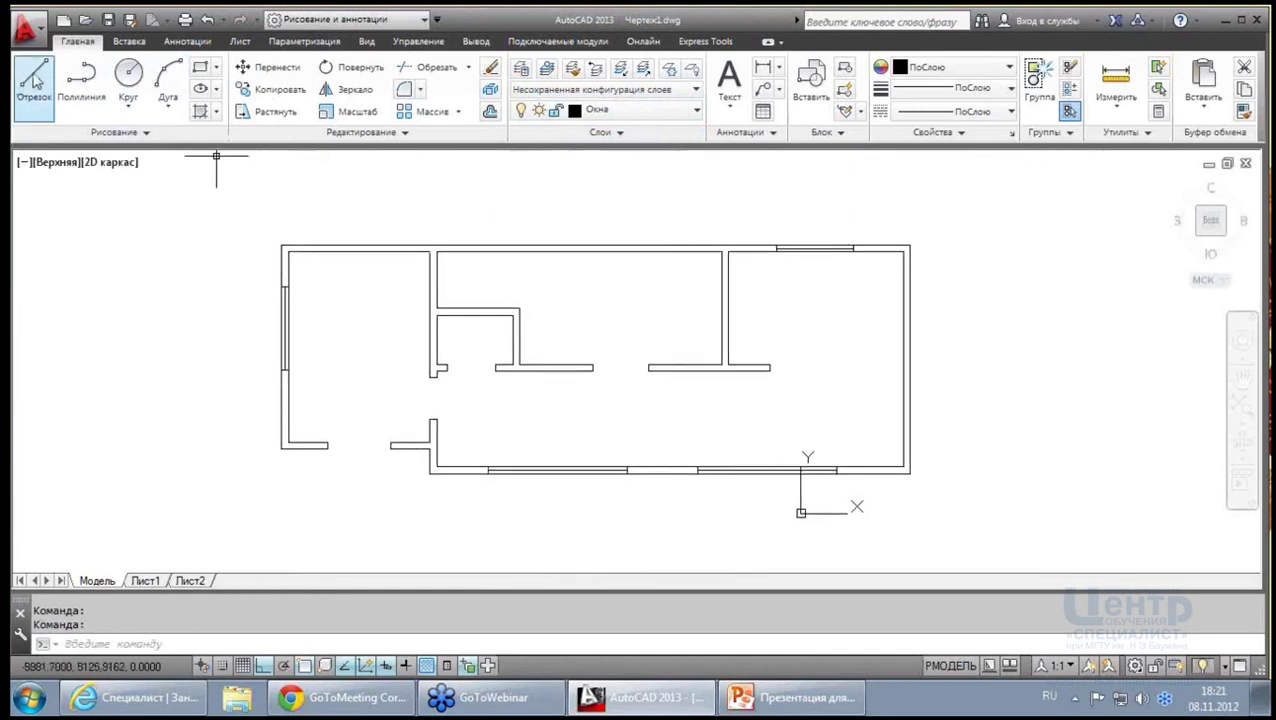
Set a finer polar tracking angle for drawing the door
right_click(285, 667)
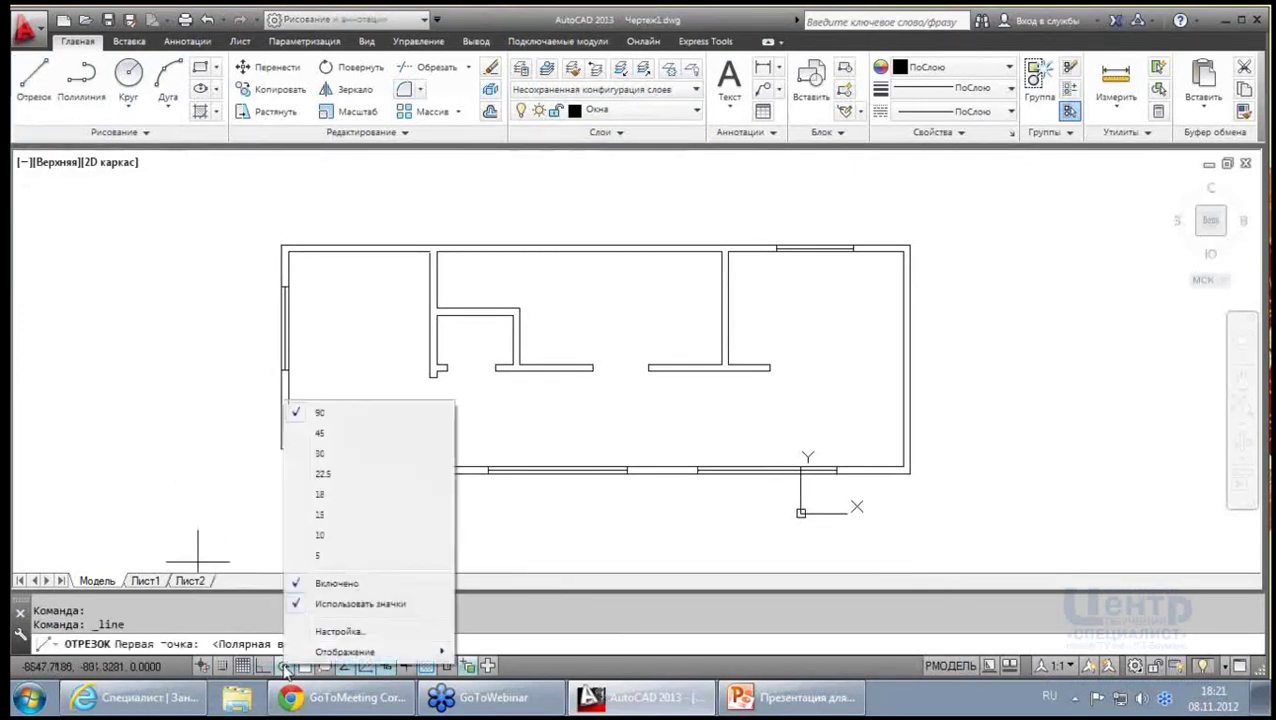
left_click(328, 437)
scroll(380, 452, "up", 2)
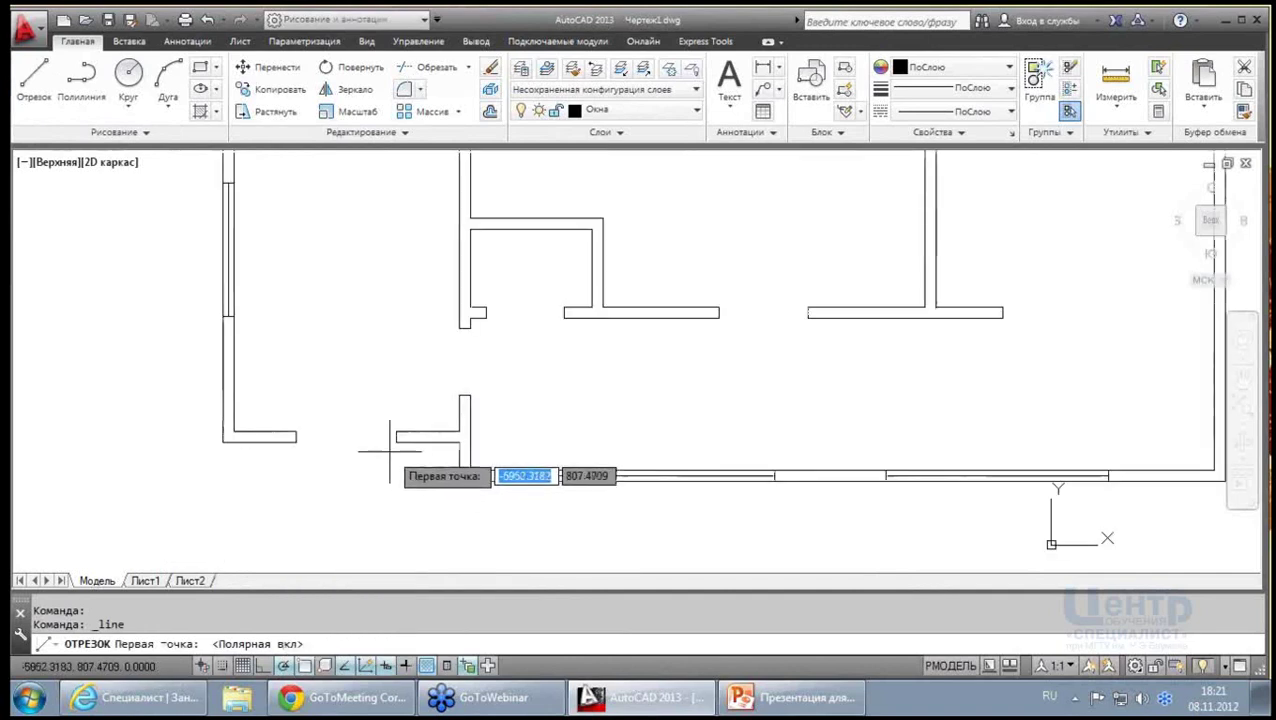
left_click(396, 438)
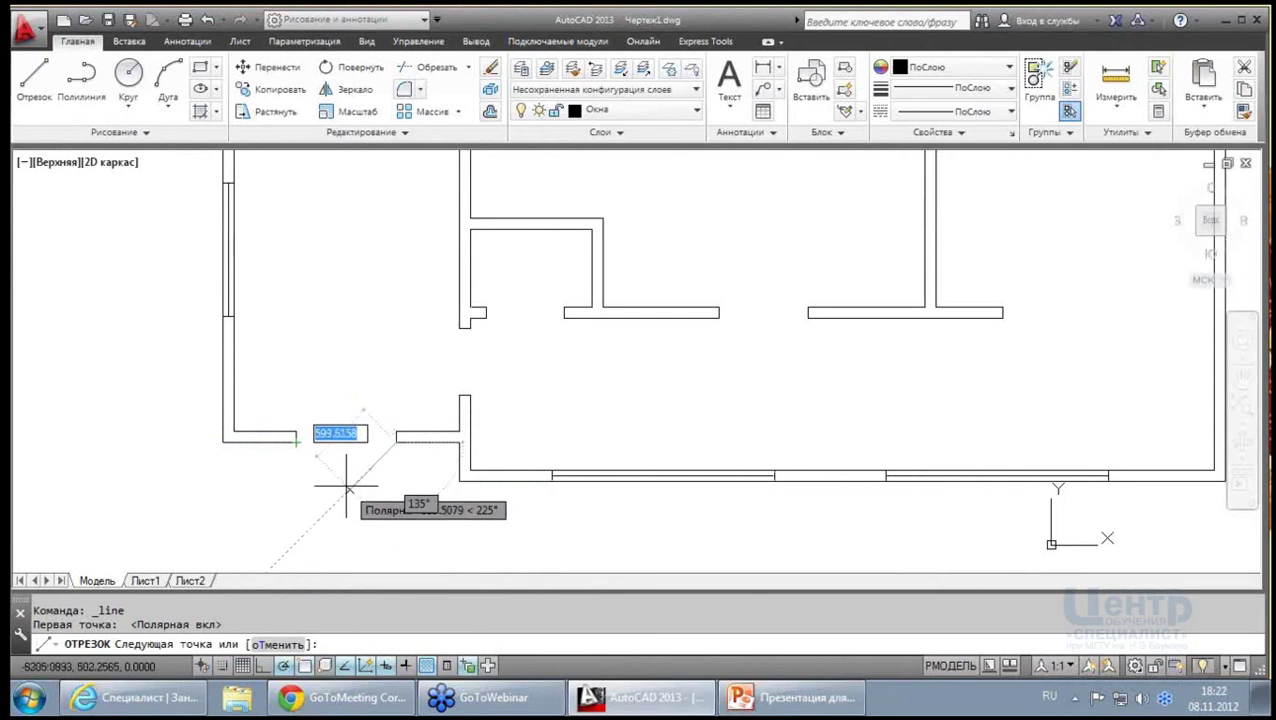
key("Escape")
scroll(344, 459, "down", 4)
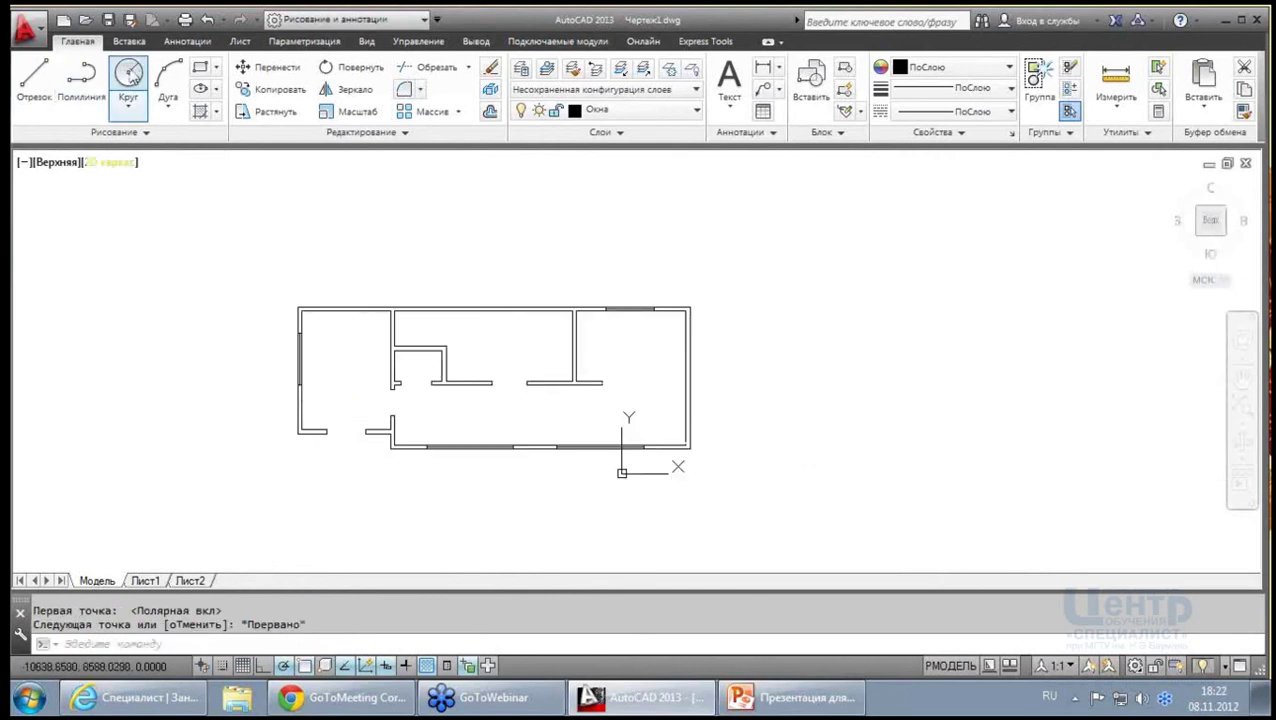
Draw a swing circle at the entrance jamb and a 225° door leaf from its centre
left_click(128, 74)
scroll(350, 465, "up", 2)
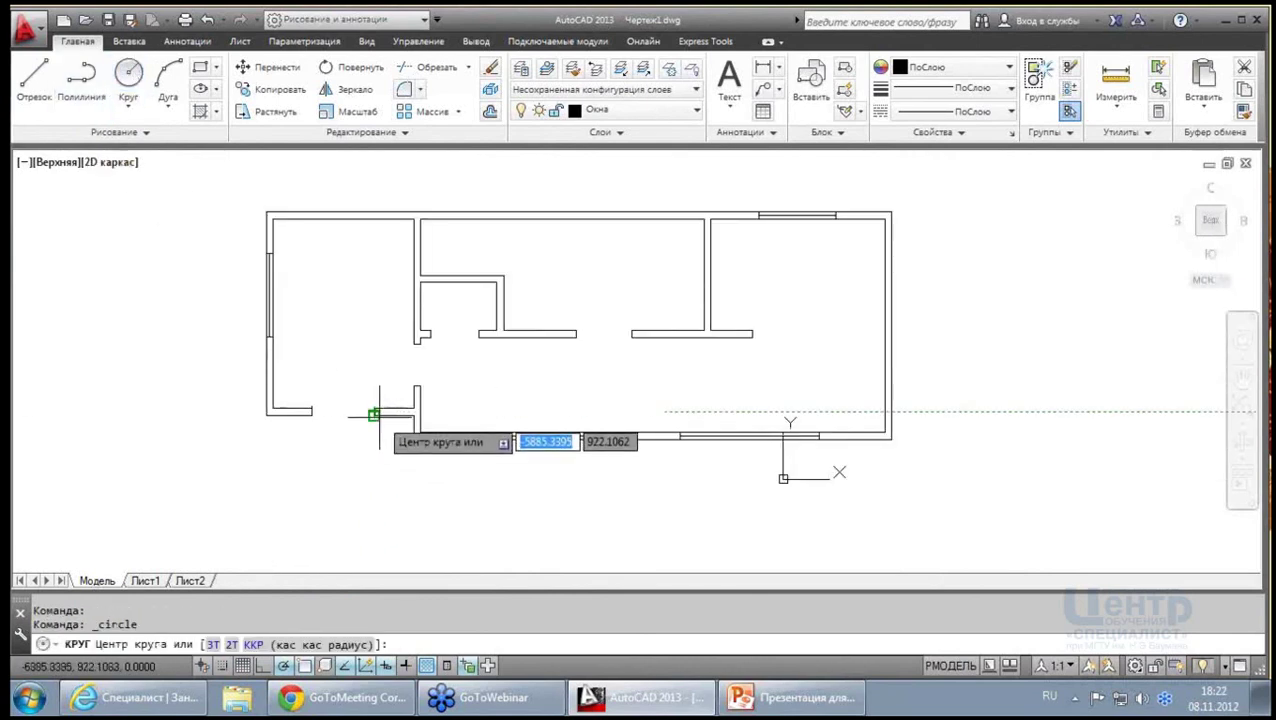
left_click(376, 415)
left_click(311, 414)
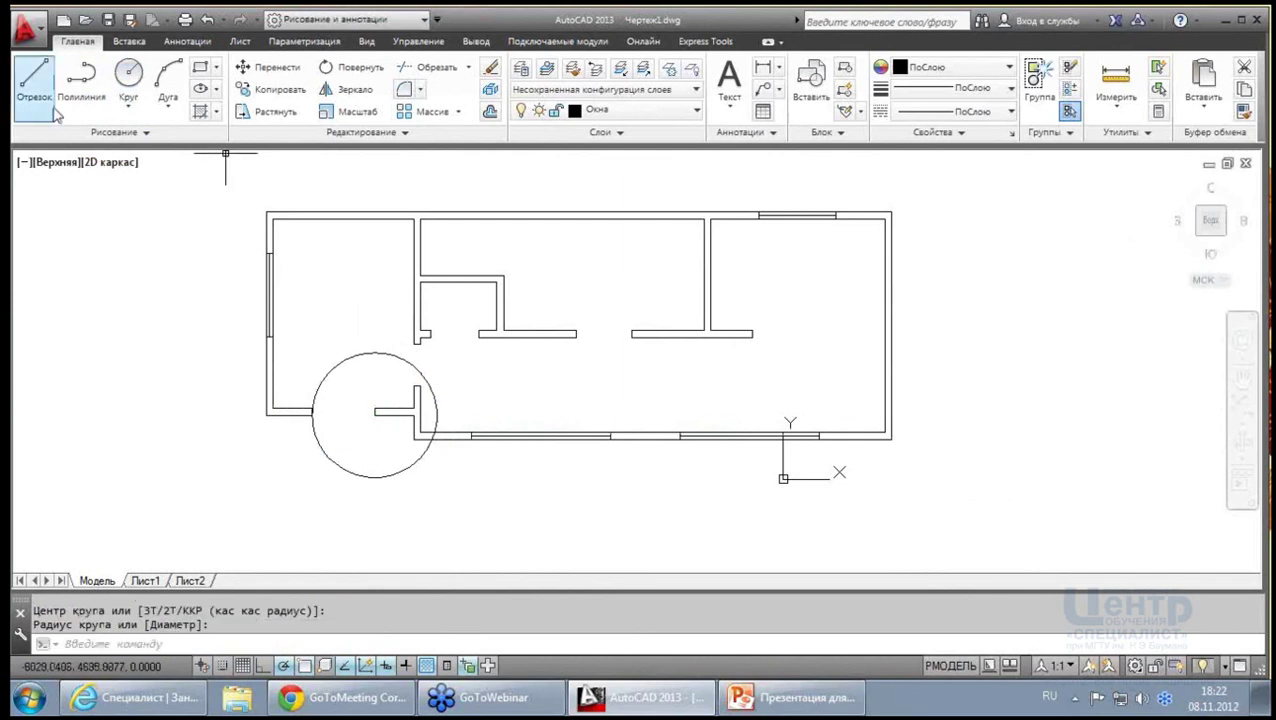
left_click(36, 80)
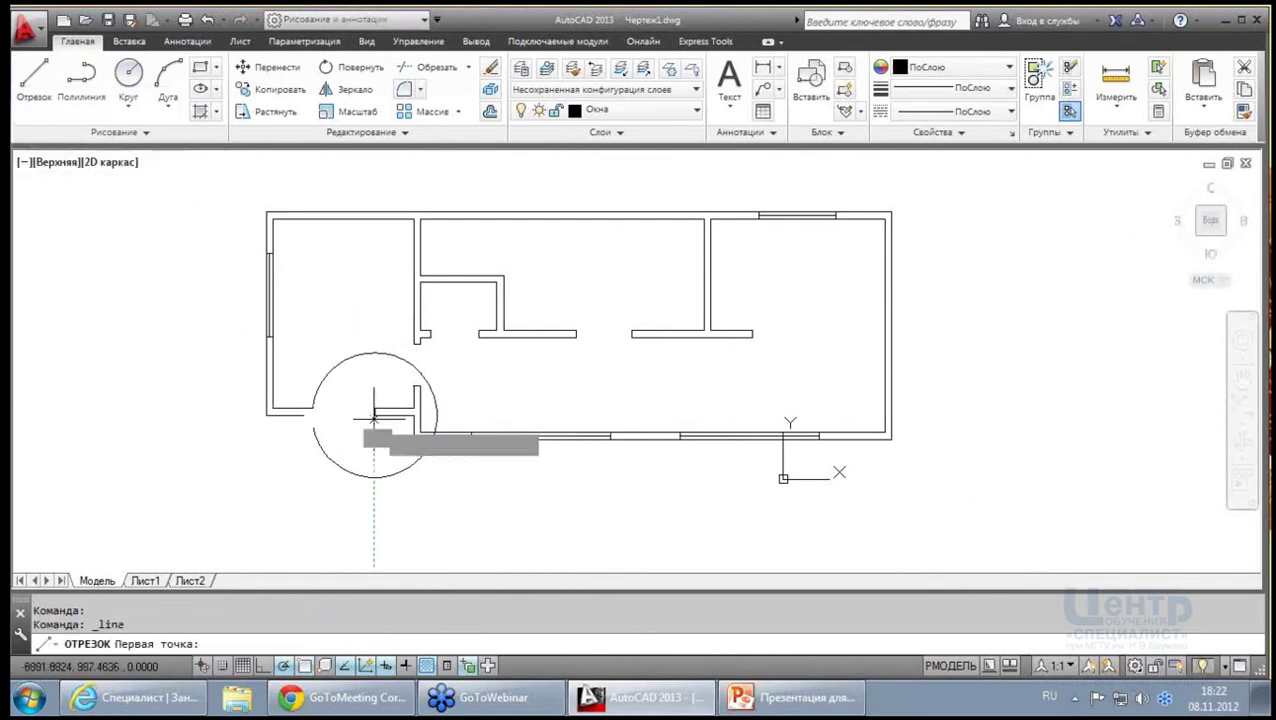
left_click(373, 467)
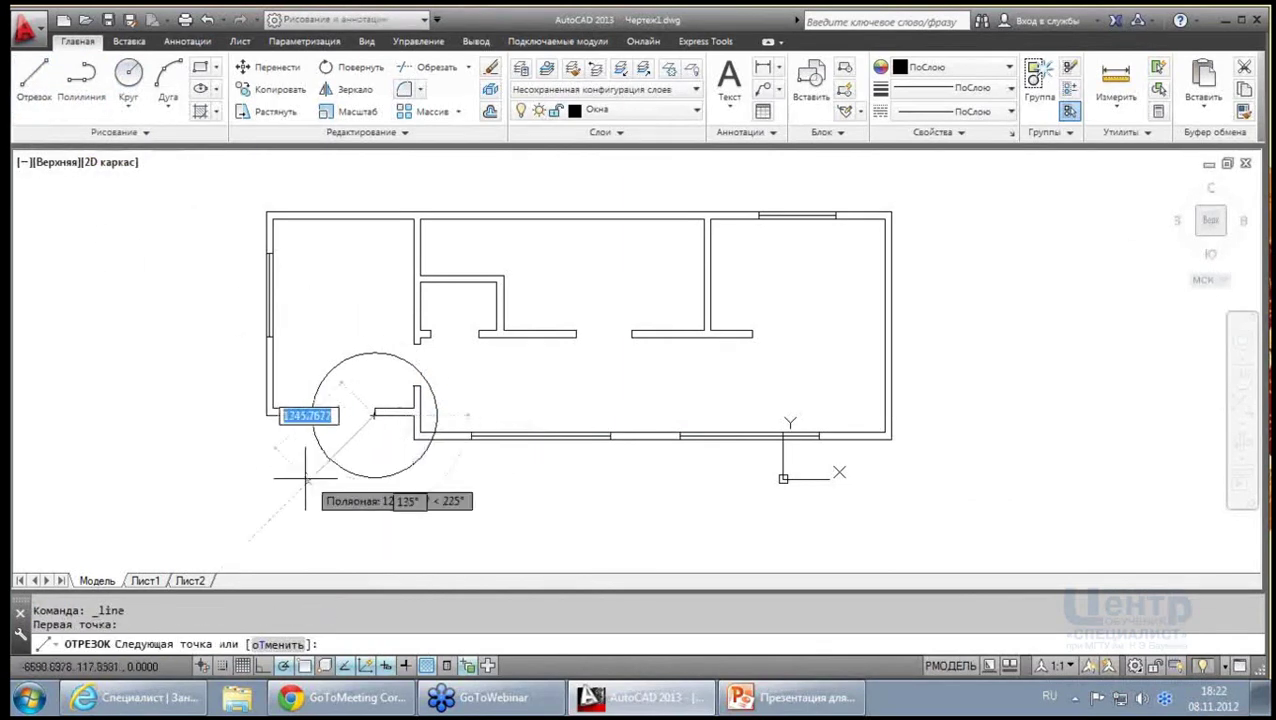
left_click(279, 505)
key("Escape")
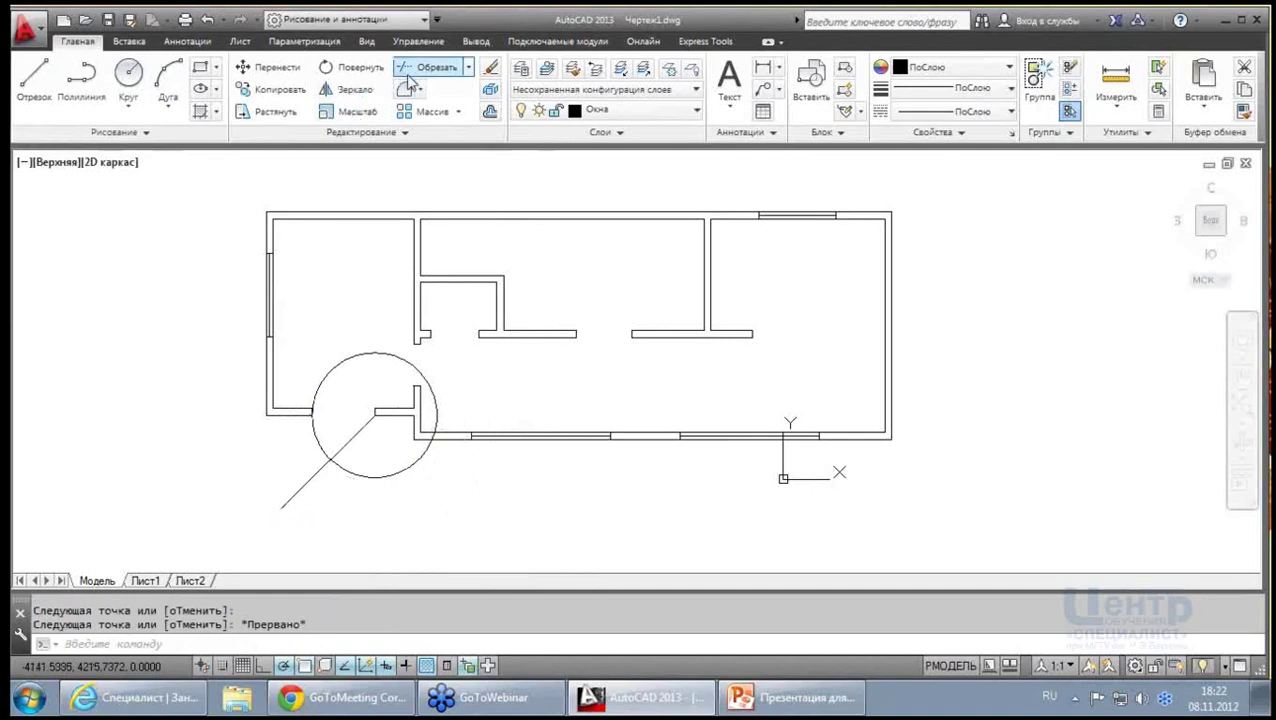
Trim the circle to a swing arc, trim the leaf's tail, and delete the leftover segment
left_click(408, 78)
left_click(420, 470)
left_click(300, 370)
key("Return")
scroll(306, 402, "up", 2)
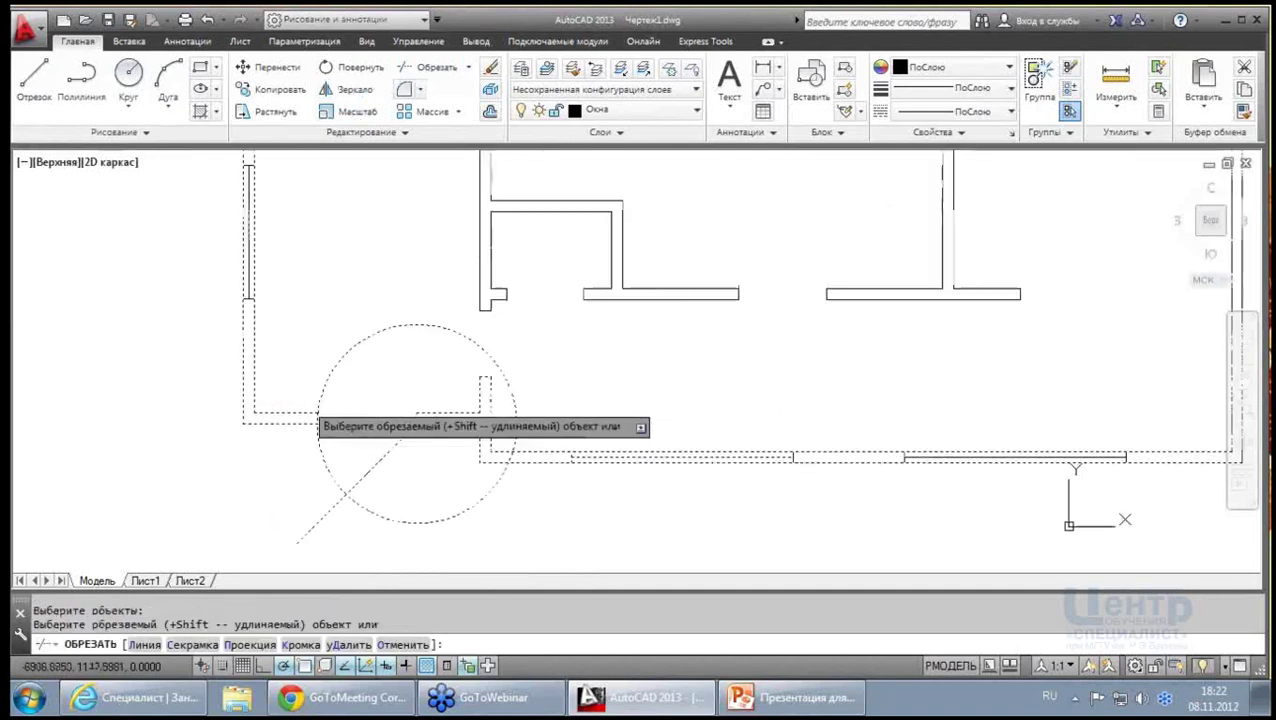
scroll(320, 414, "up", 3)
left_click(338, 410)
scroll(400, 412, "down", 1)
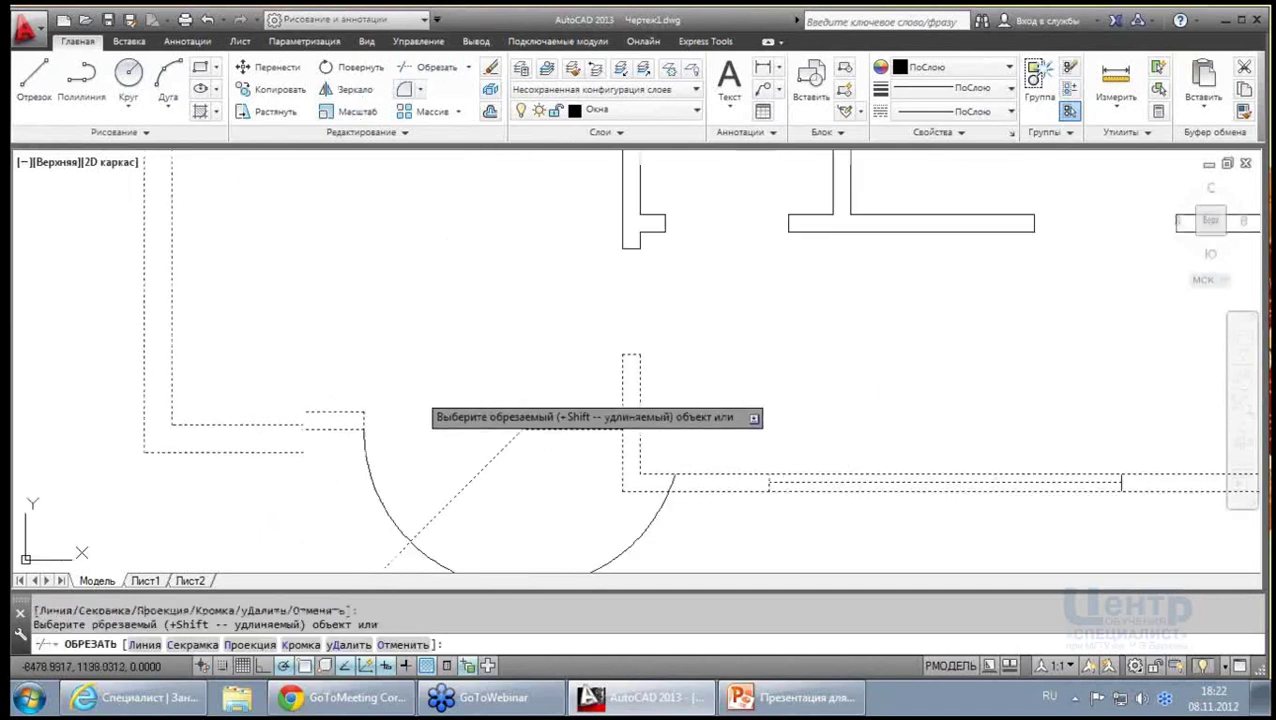
left_click(420, 545)
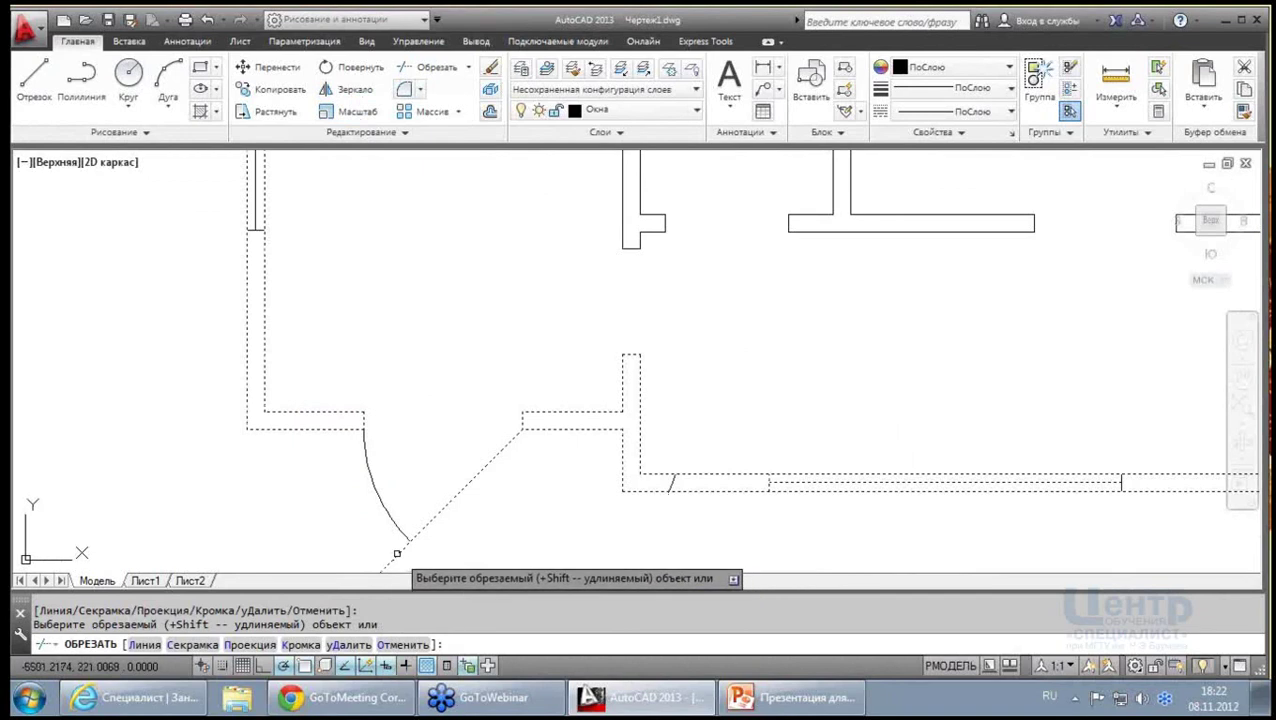
left_click(397, 553)
key("Escape")
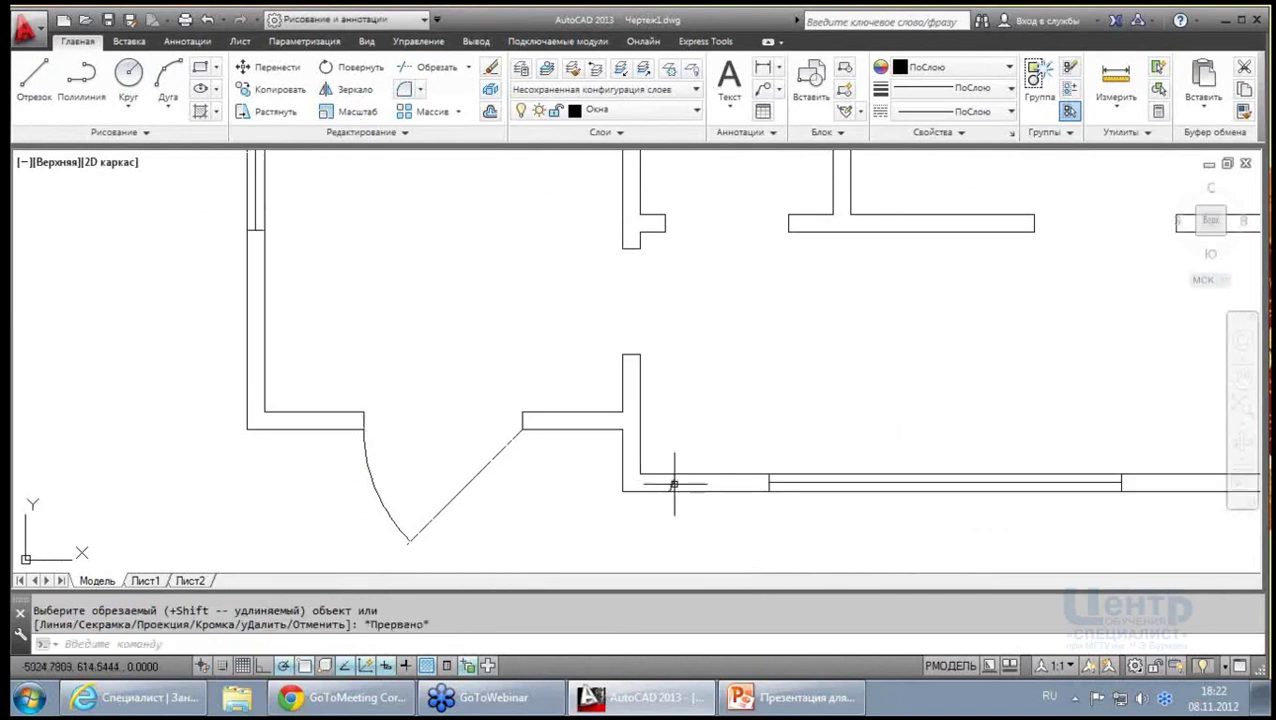
key("Delete")
scroll(610, 488, "down", 4)
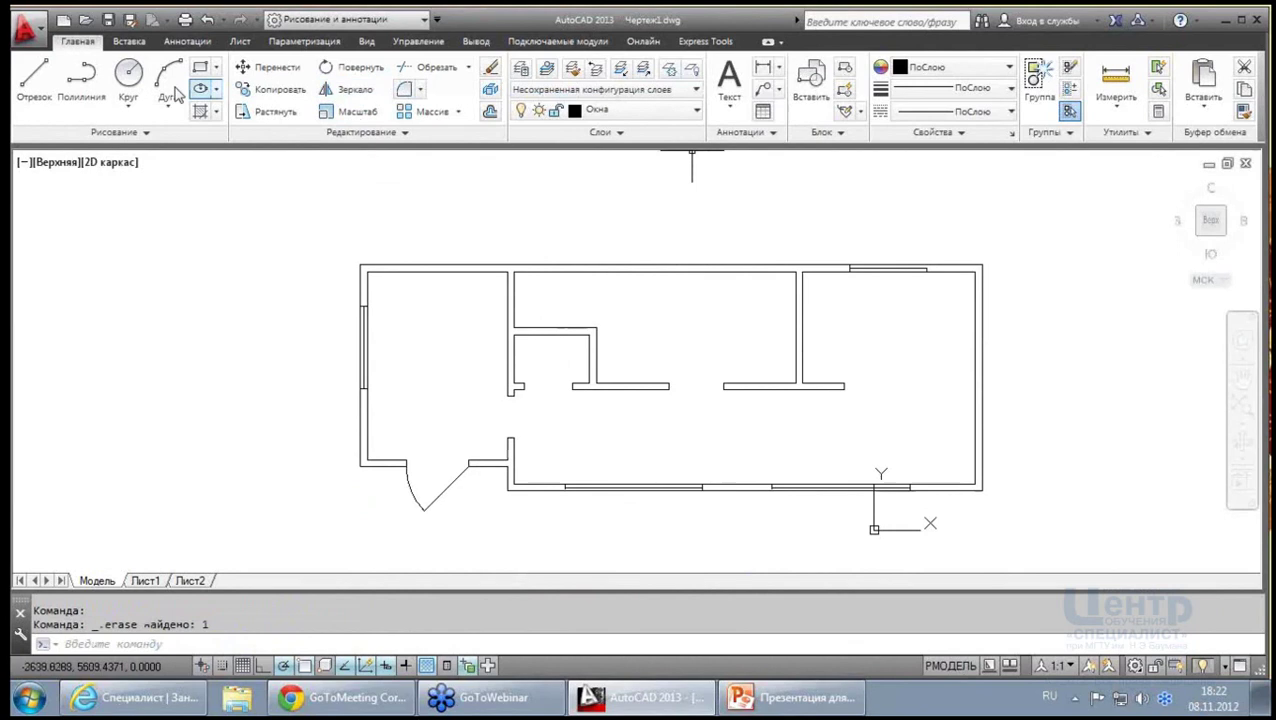
Draw a door circle at the small room's doorway with a diagonal leaf from its centre
left_click(34, 75)
left_click(572, 386)
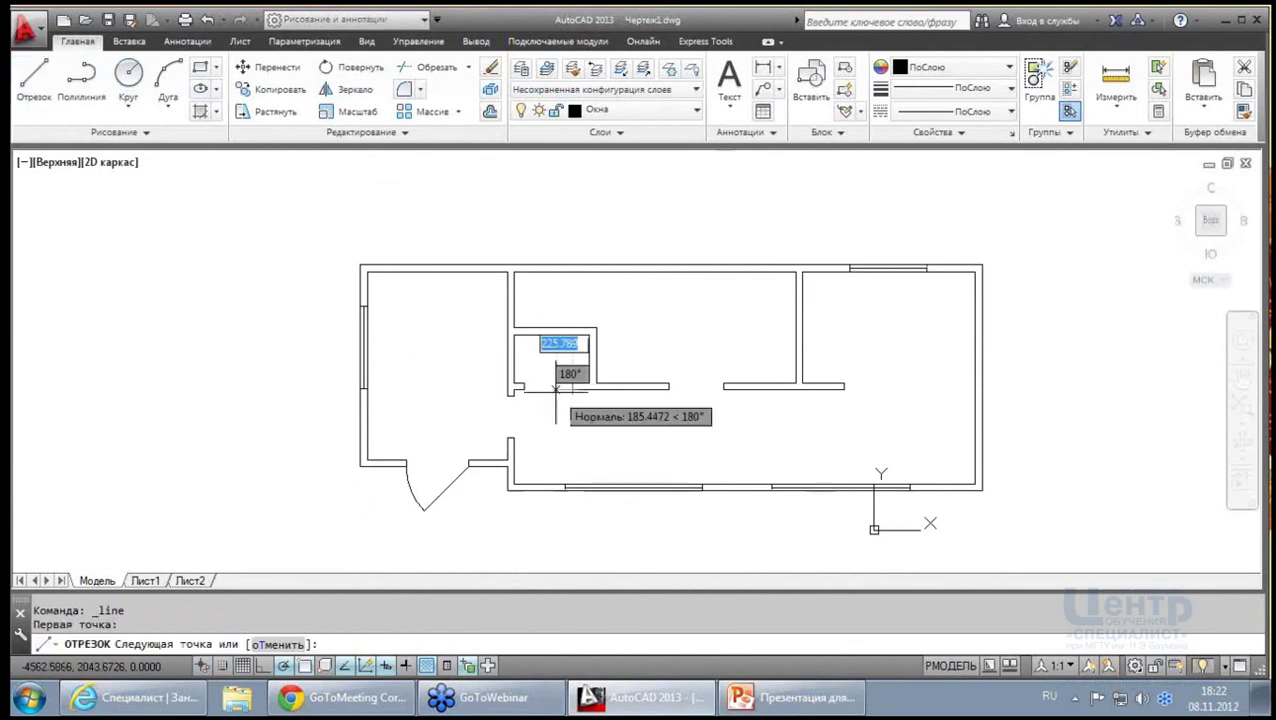
left_click(517, 386)
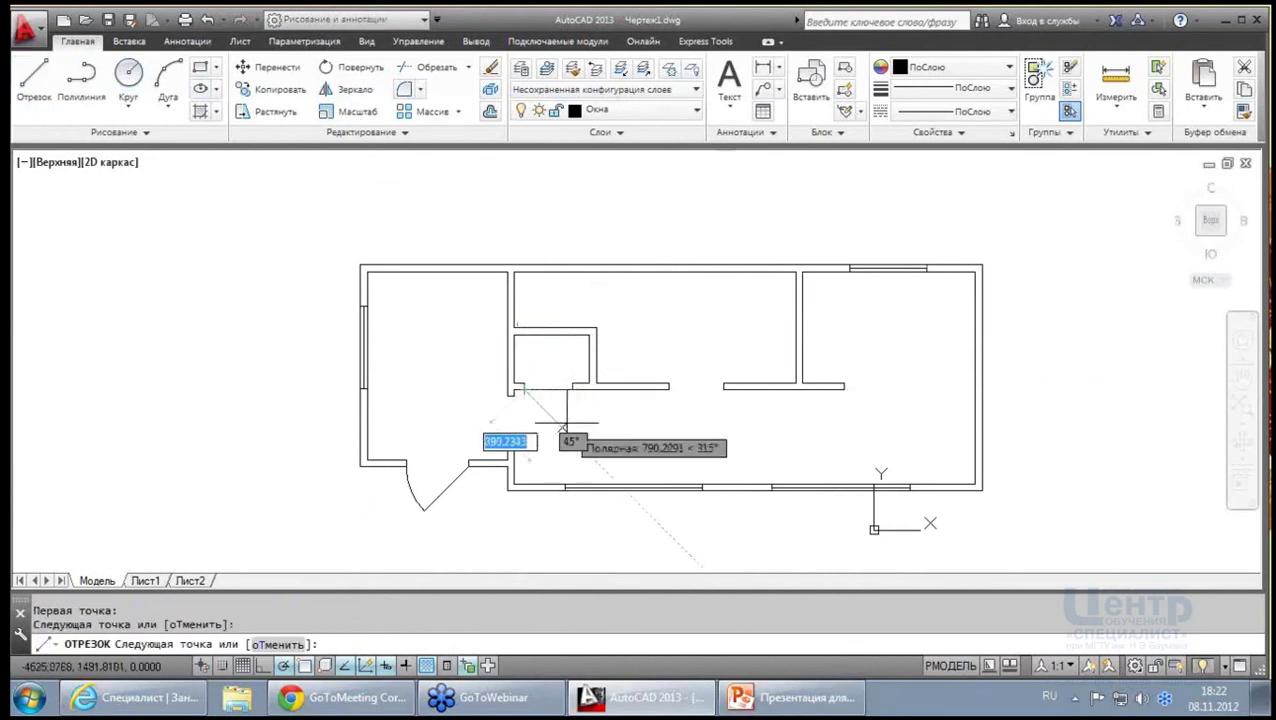
key("Escape")
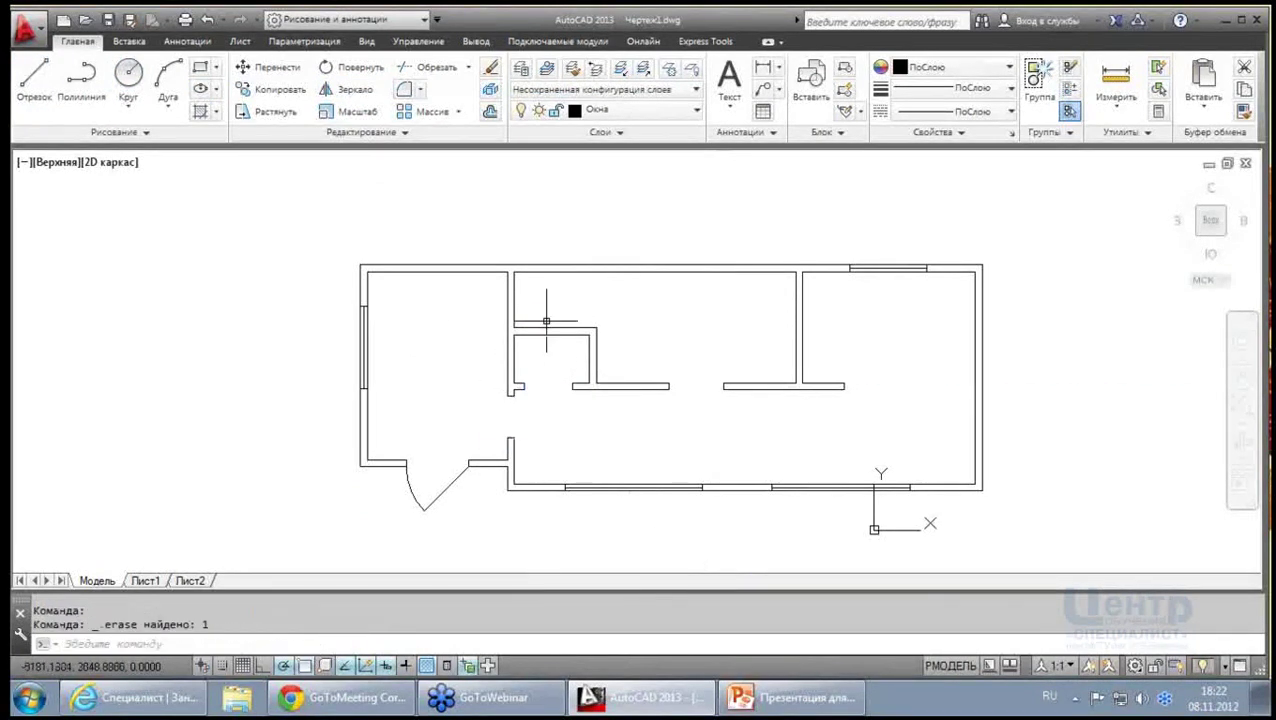
left_click(129, 77)
scroll(655, 430, "up", 4)
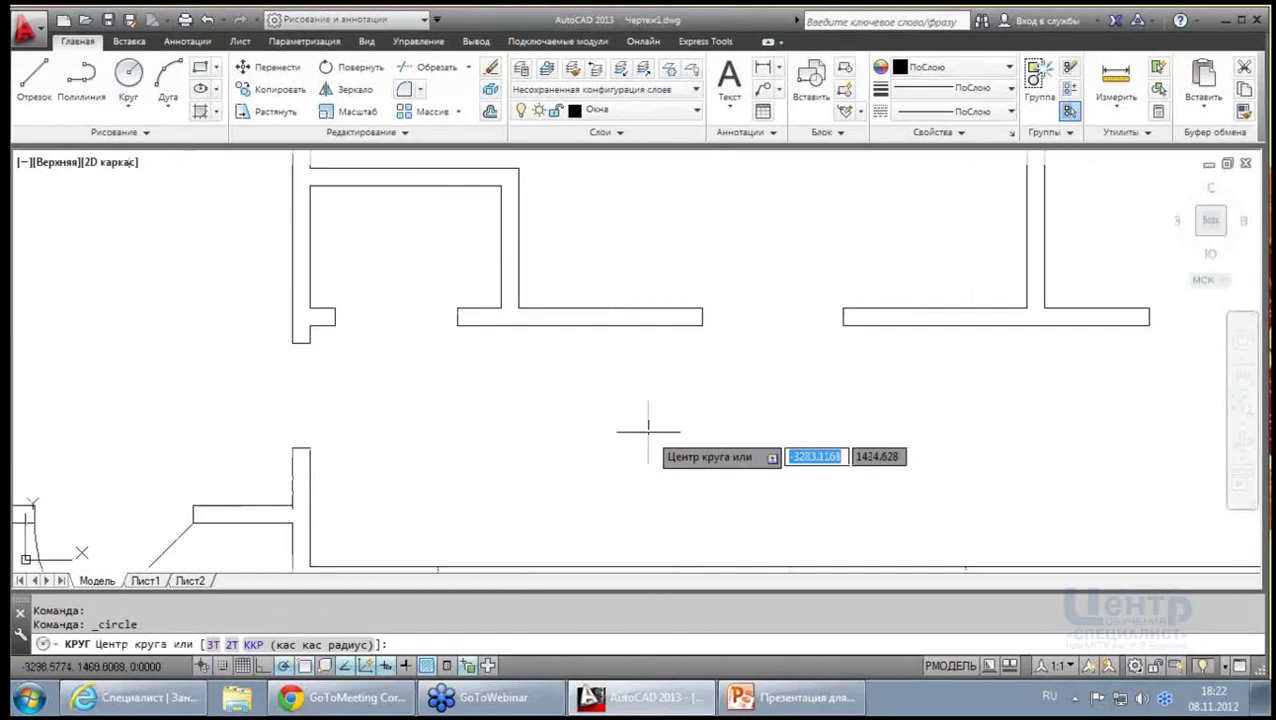
left_click(450, 322)
left_click(335, 326)
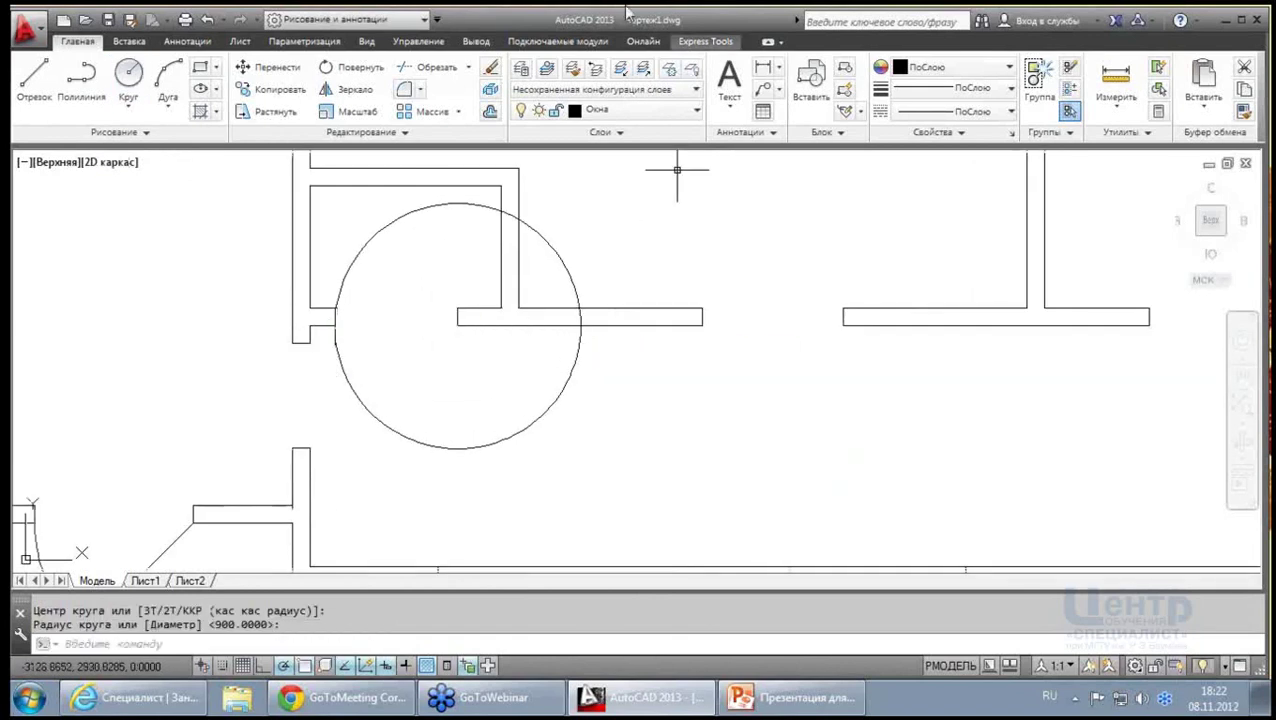
left_click(40, 78)
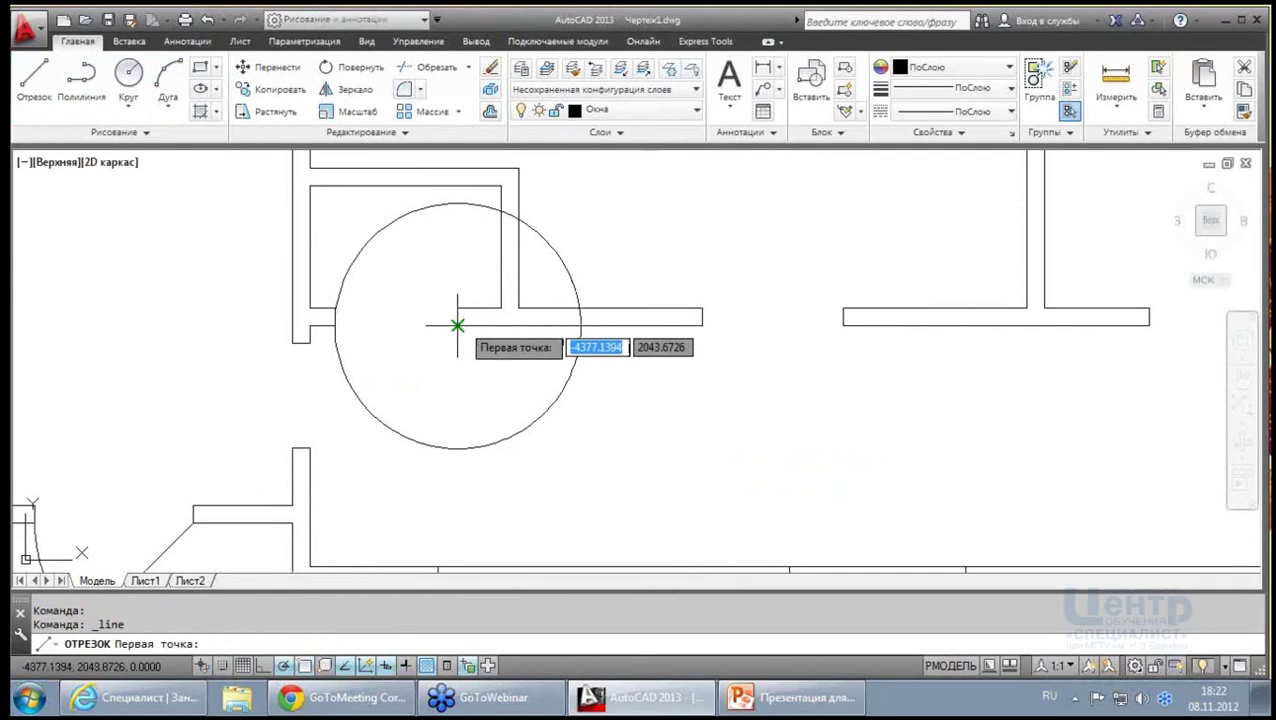
left_click(459, 324)
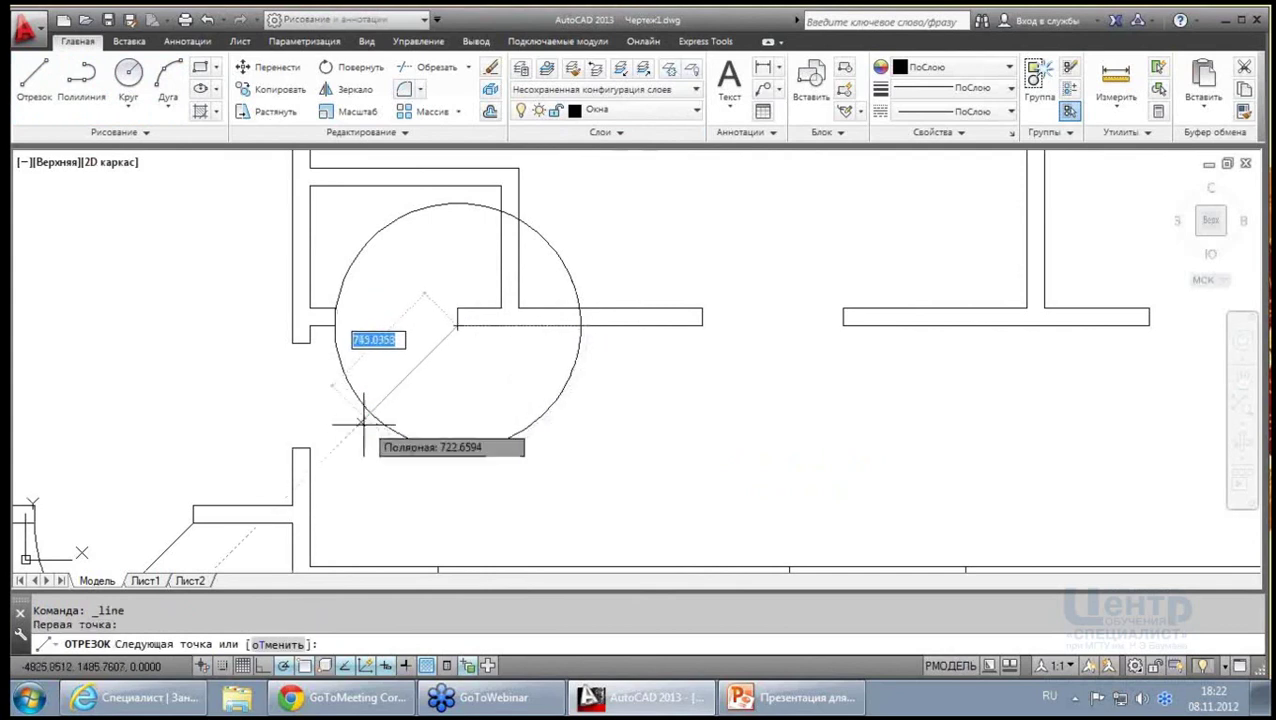
left_click(350, 433)
key("Escape")
Trim that circle into a swing arc, trim the leaf end, and delete the leftover arc
left_click(432, 67)
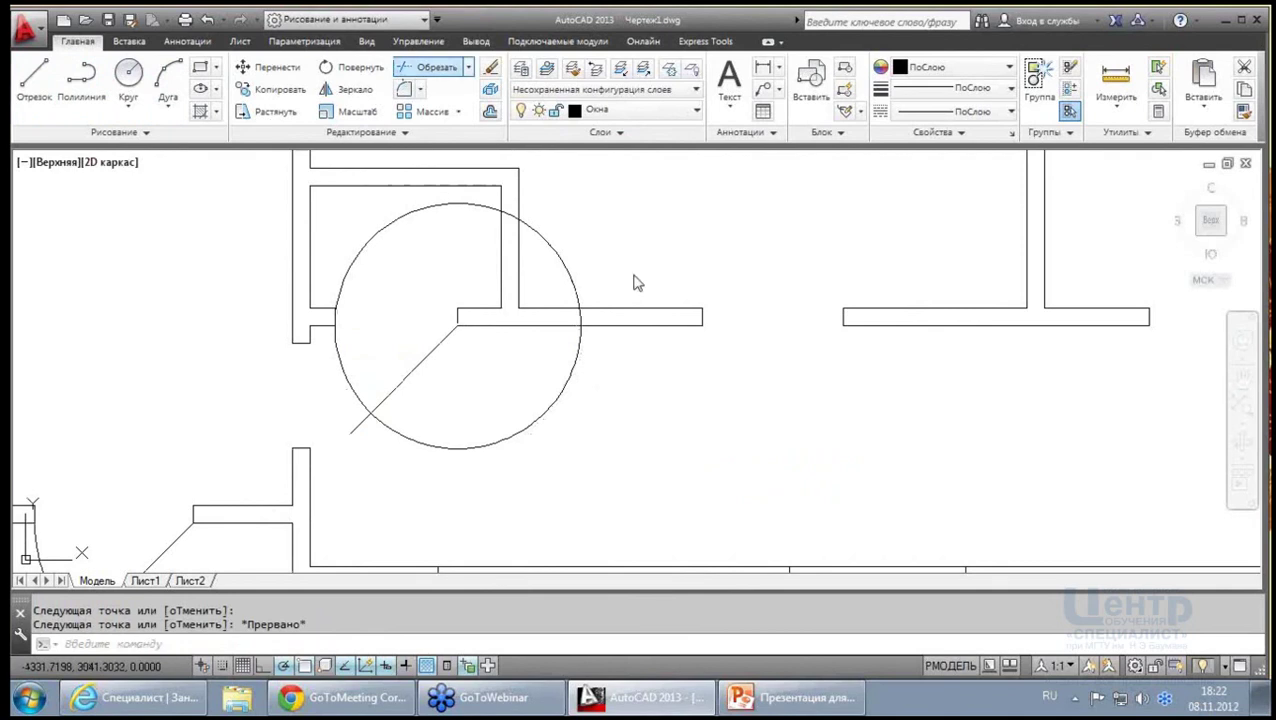
left_click(763, 525)
left_click(564, 291)
key("Return")
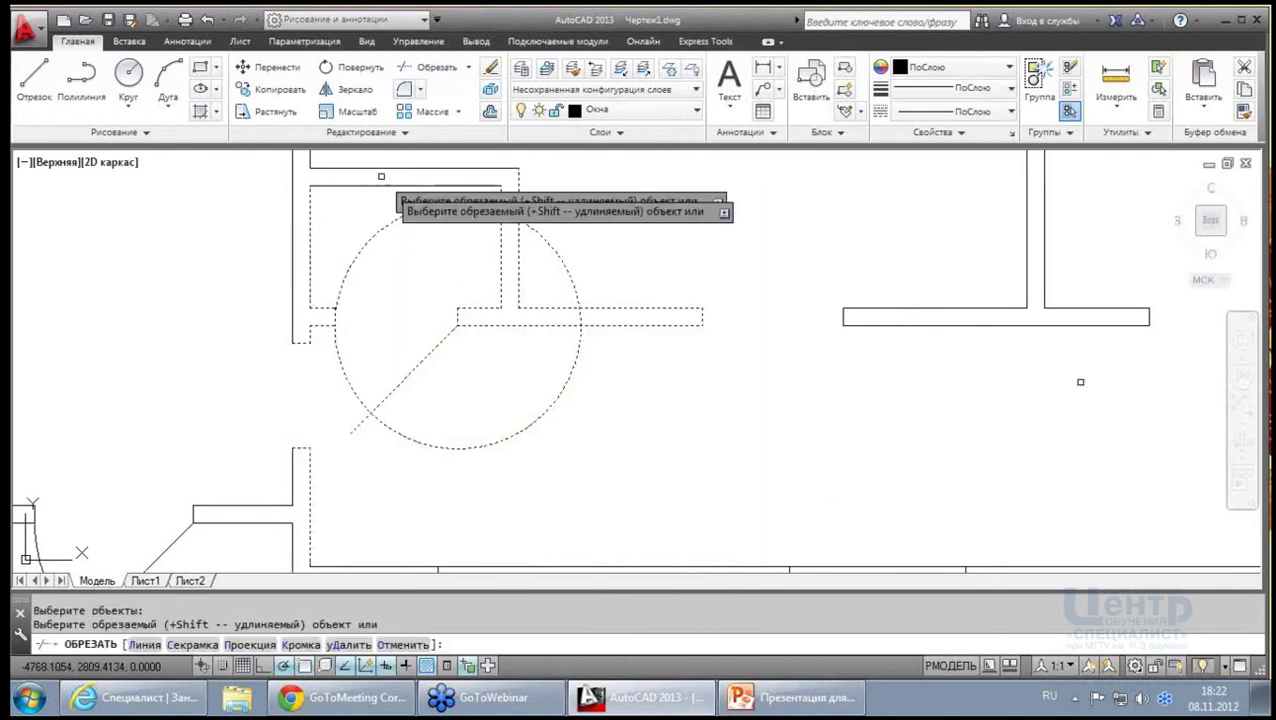
left_click(388, 430)
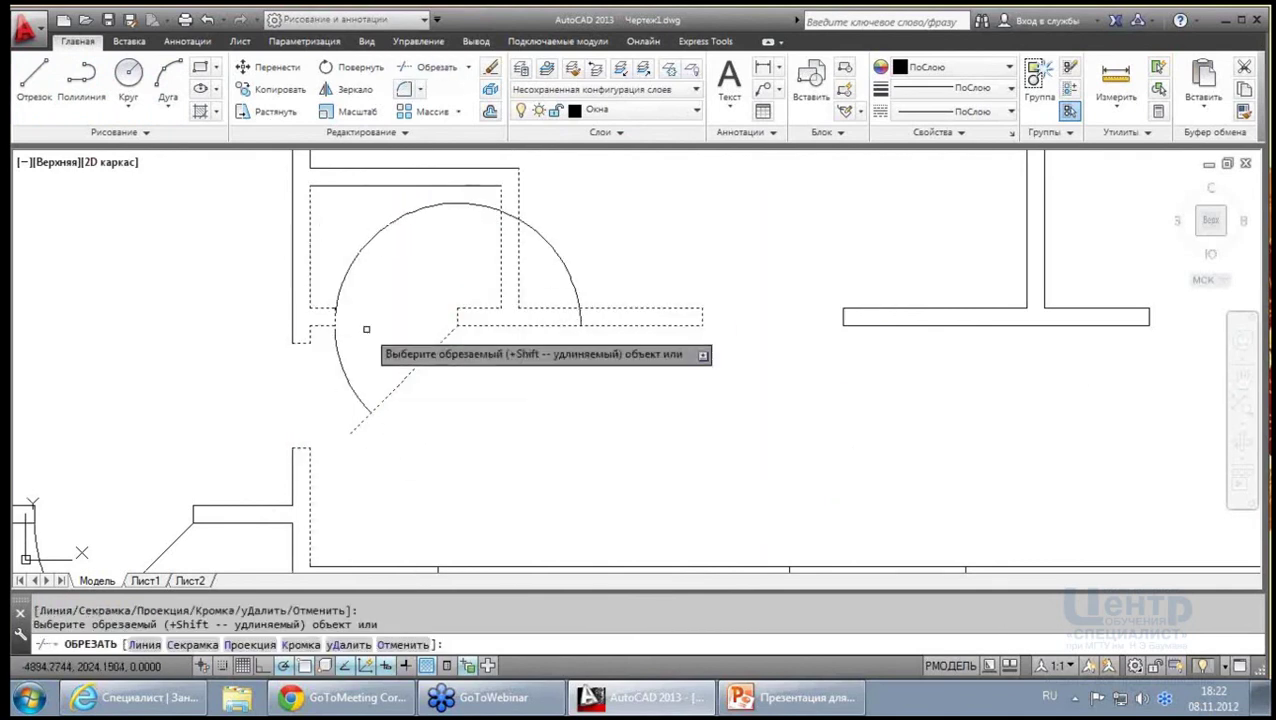
left_click(339, 290)
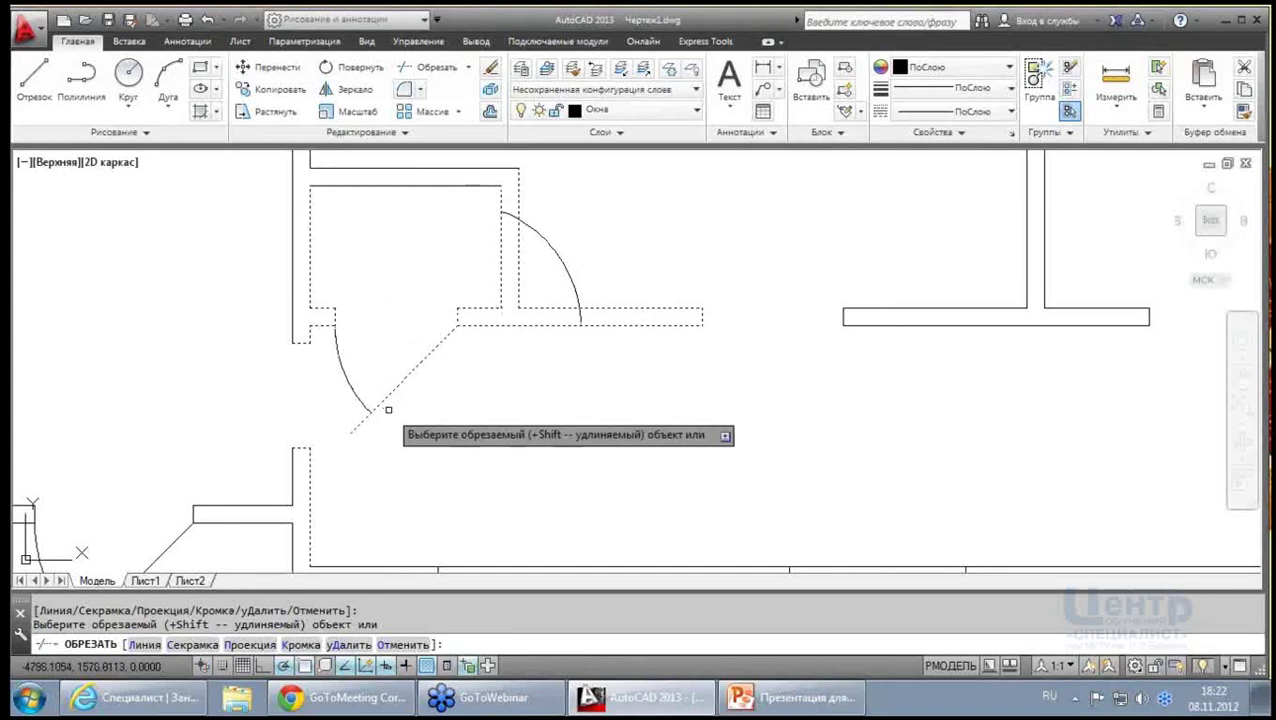
left_click(359, 421)
key("Escape")
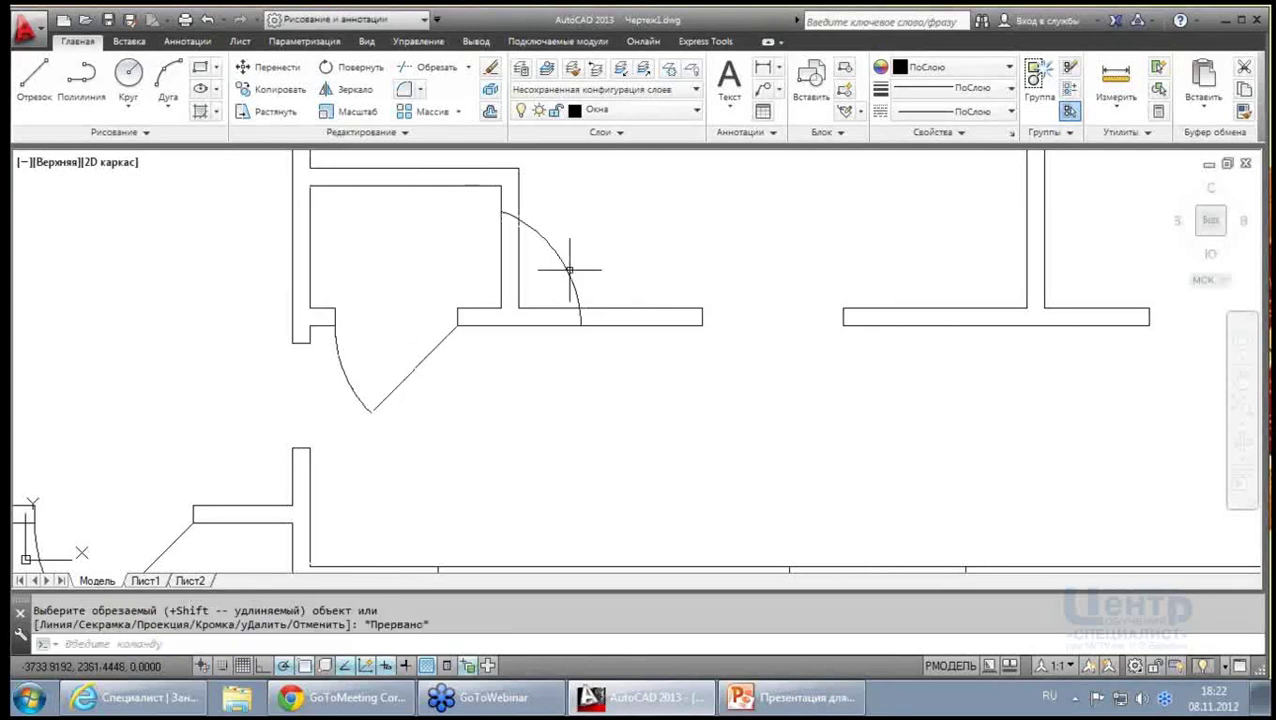
left_click(567, 270)
key("Delete")
scroll(433, 276, "down", 5)
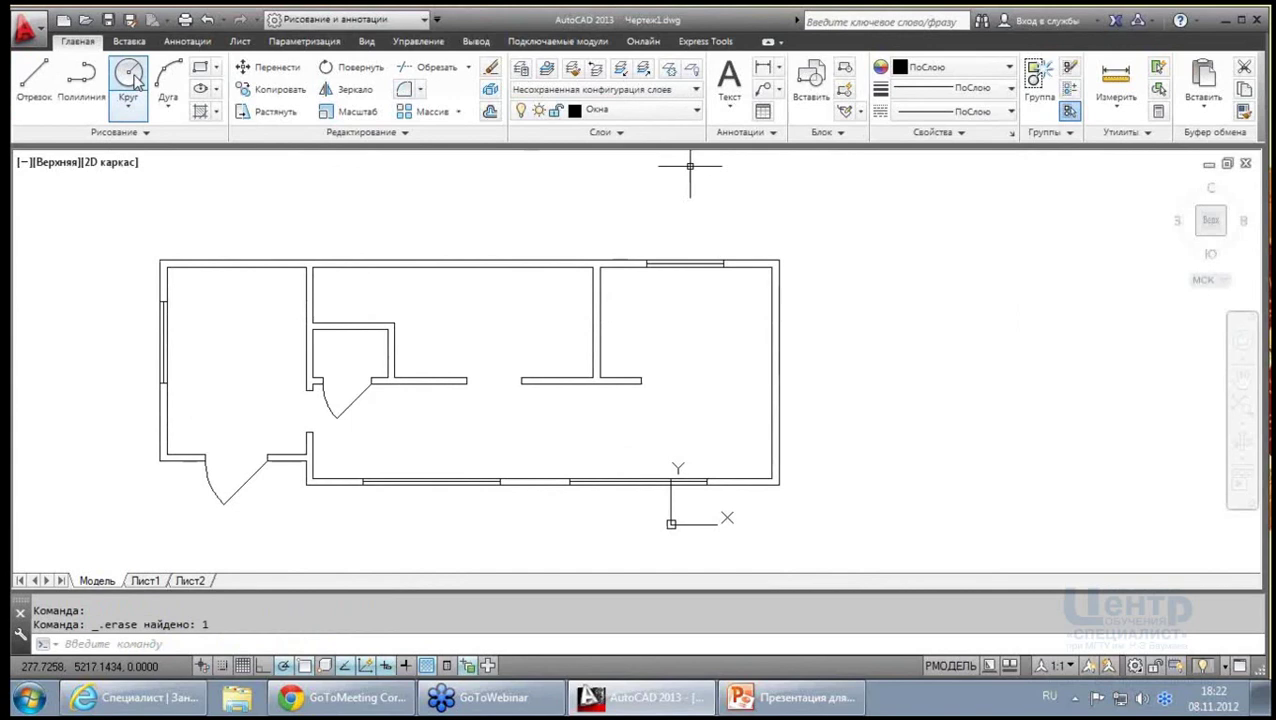
Draw a 900-radius circle in the central wall doorway with a diagonal leaf from its centre
left_click(133, 80)
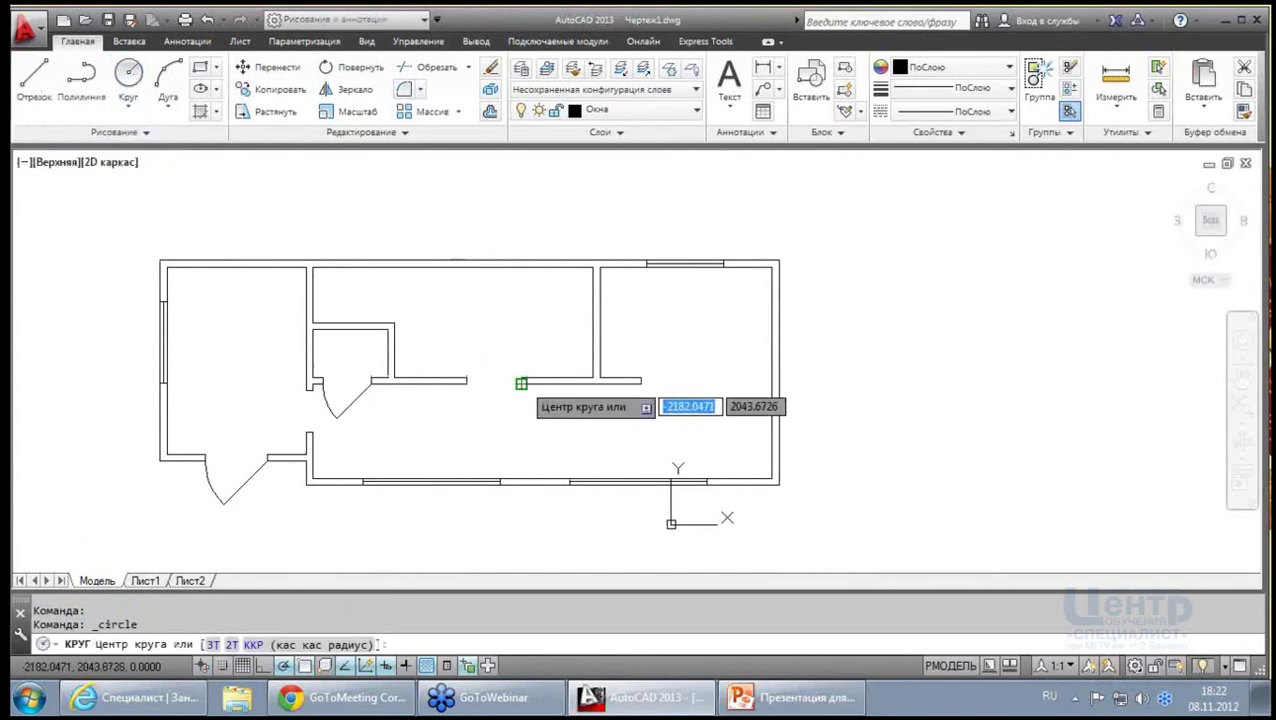
left_click(521, 383)
type("900")
key("Return")
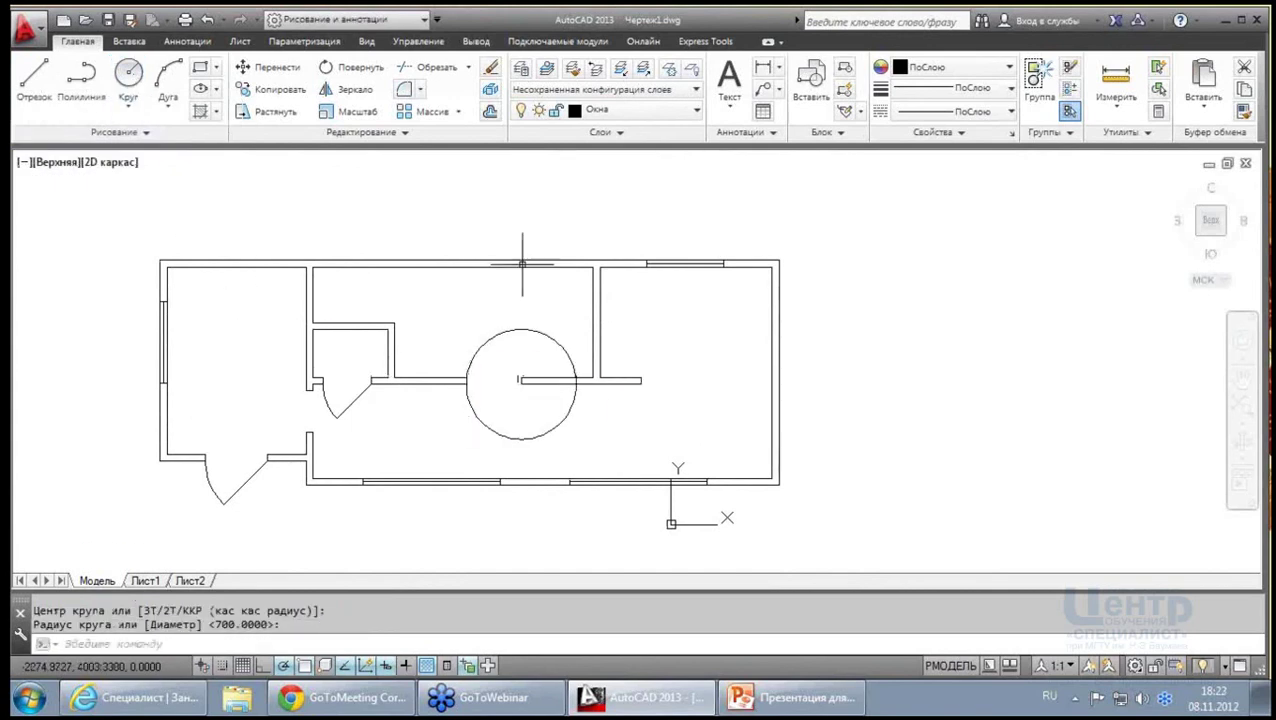
key("Escape")
left_click(33, 78)
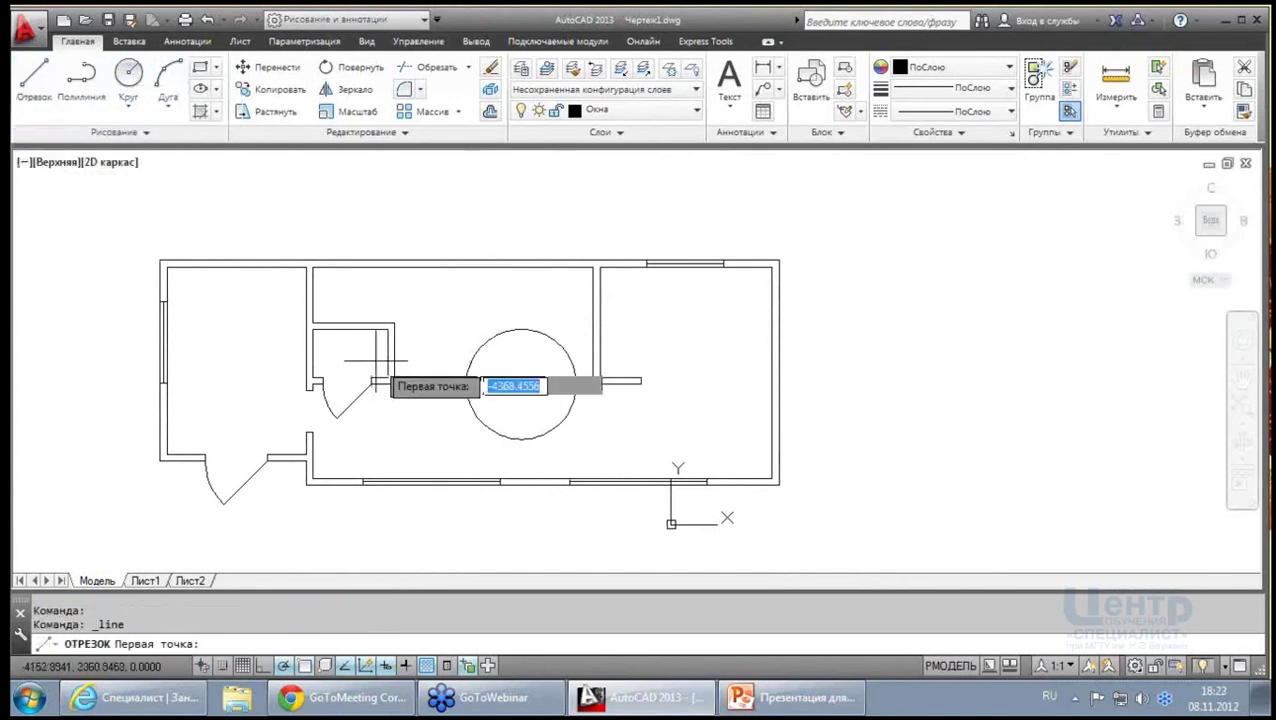
left_click(521, 383)
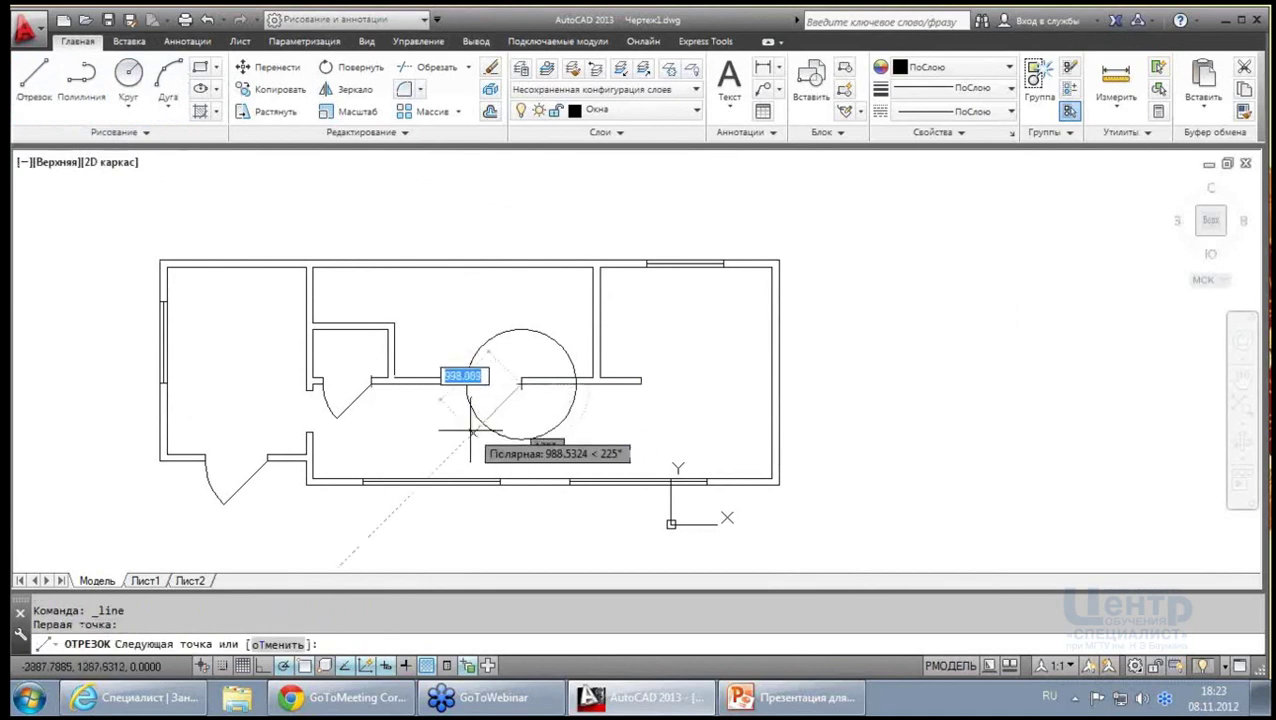
left_click(472, 431)
key("Escape")
Trim the 900 circle down to the door's swing arc
left_click(437, 66)
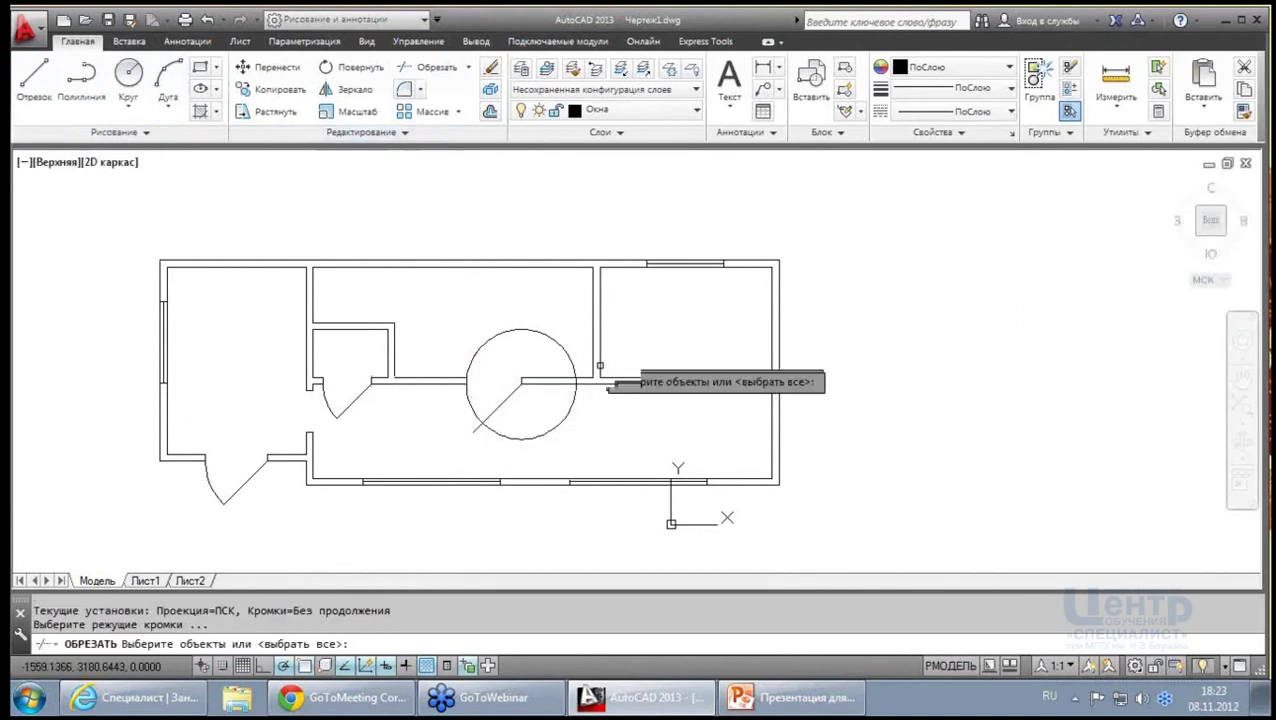
left_click(592, 447)
left_click(456, 333)
key("Return")
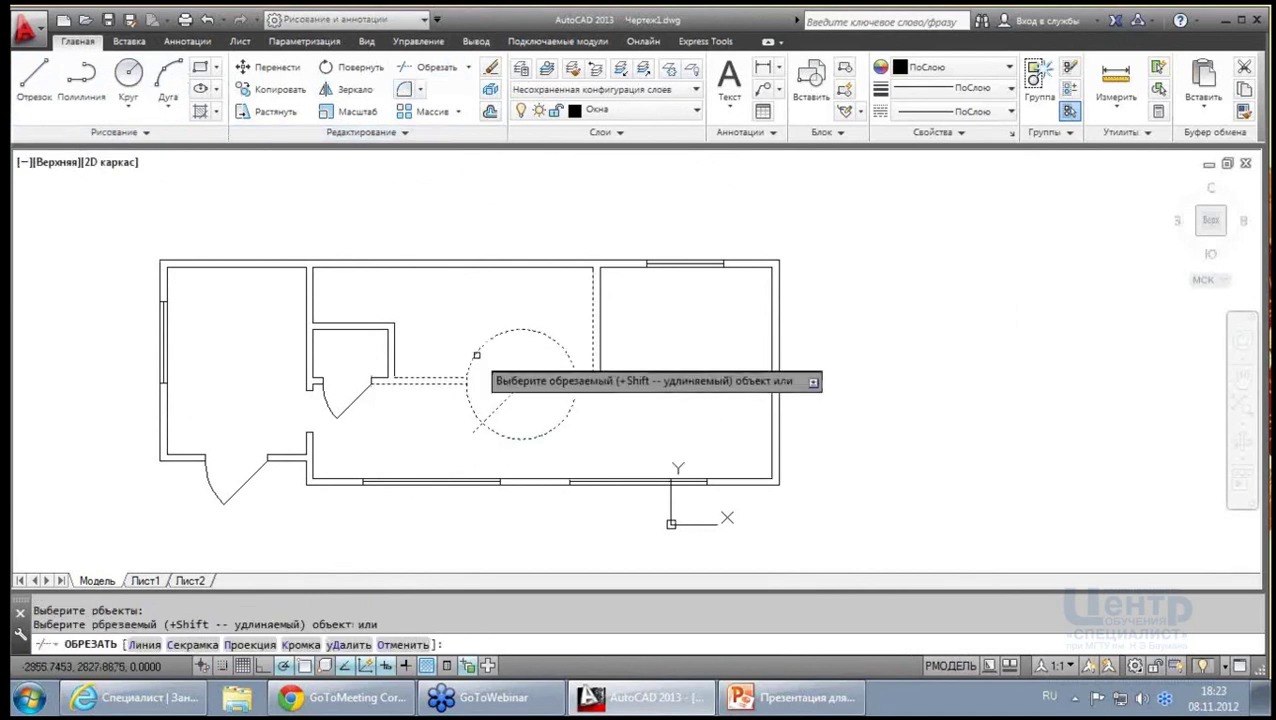
left_click(476, 354)
left_click(485, 429)
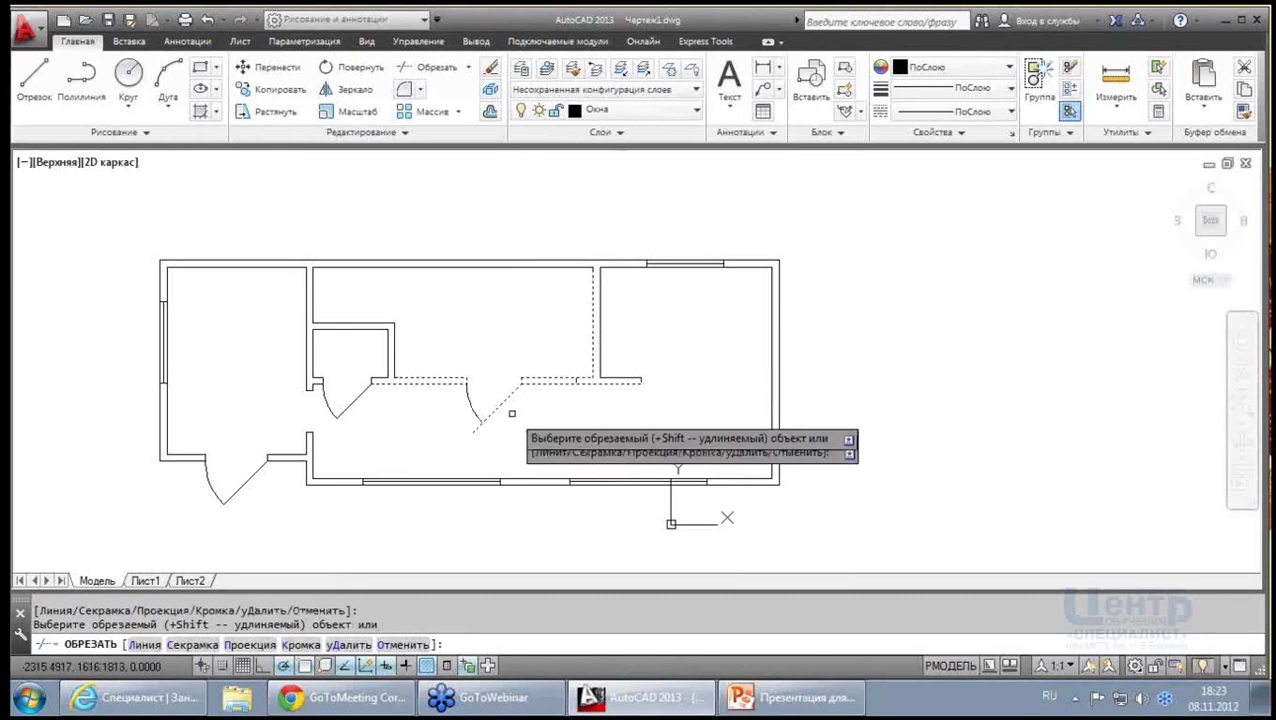
scroll(497, 427, "up", 4)
key("Escape")
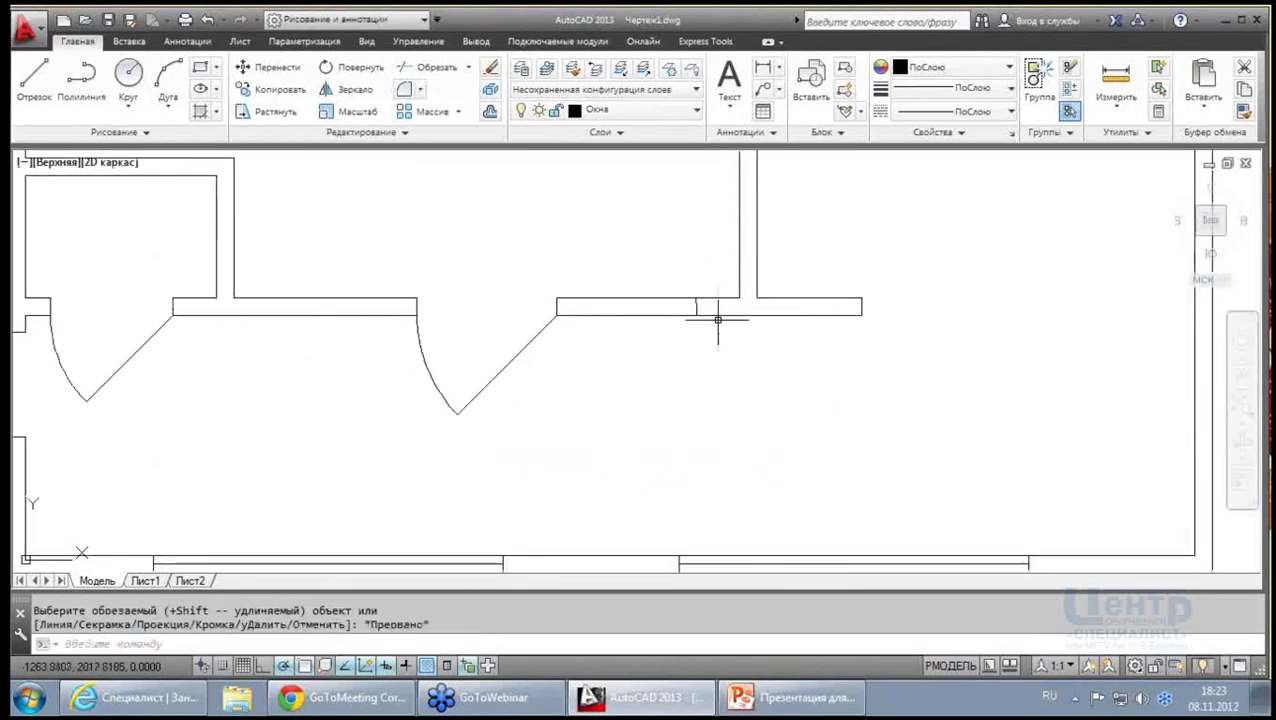
Erase the wall line crossing the doorway
left_click(697, 309)
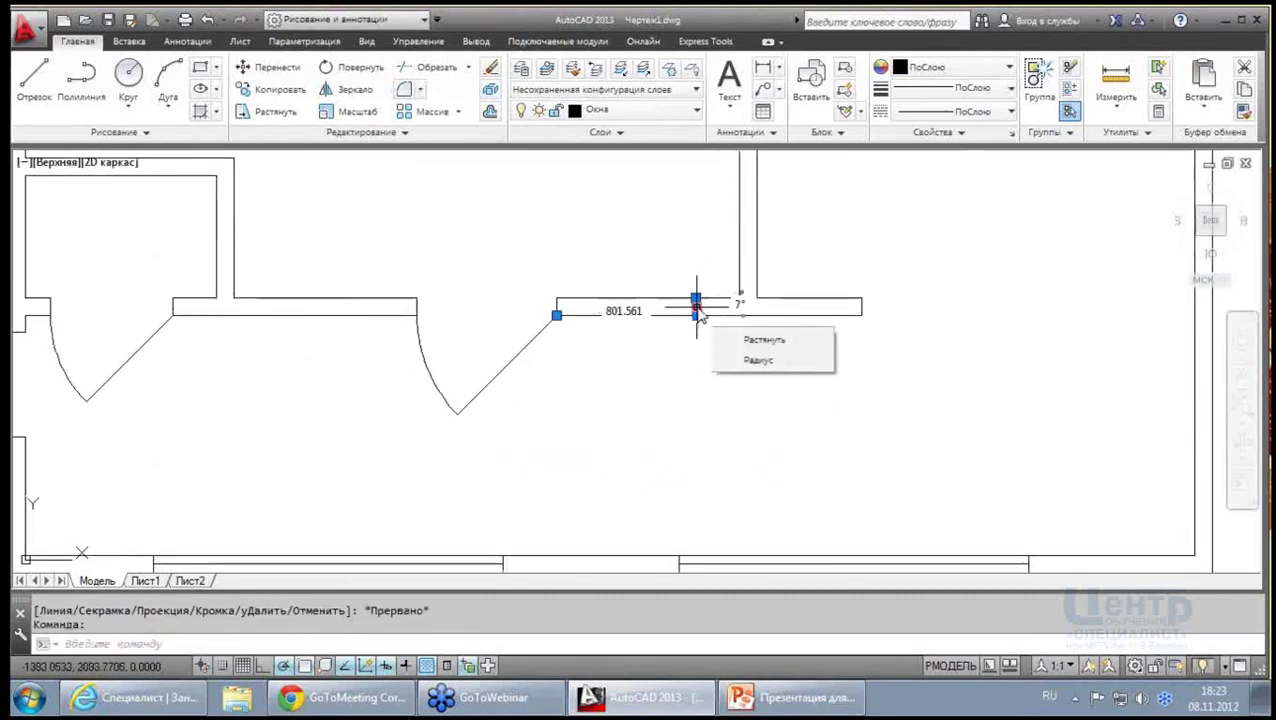
scroll(557, 357, "down", 3)
scroll(550, 356, "up", 3)
key("Delete")
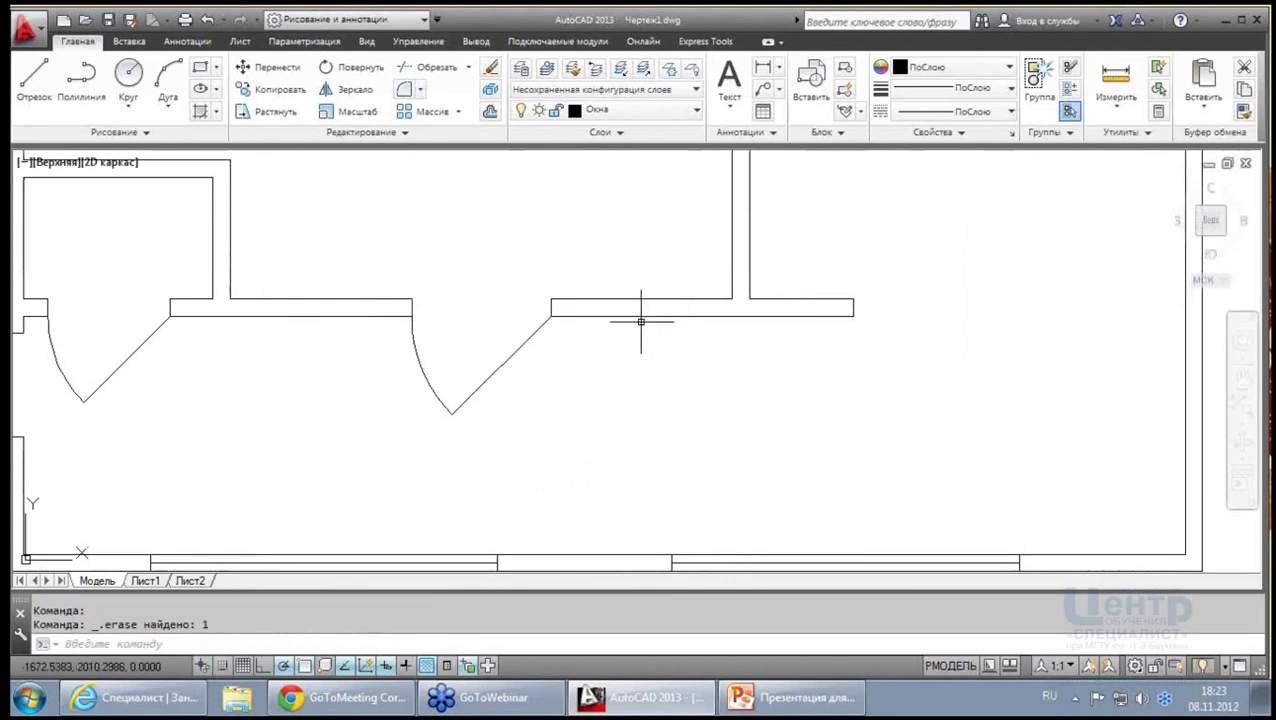
scroll(640, 314, "down", 2)
middle_click_drag(755, 294, 733, 324)
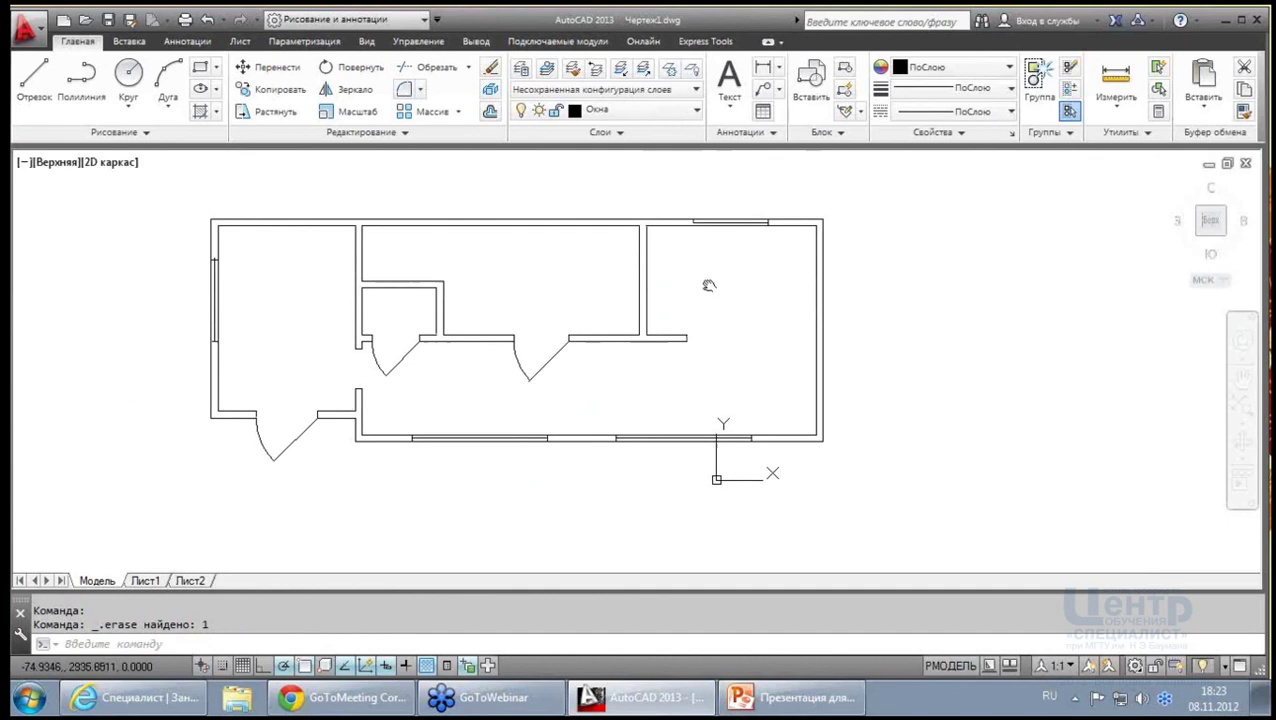
middle_click_drag(706, 285, 681, 293)
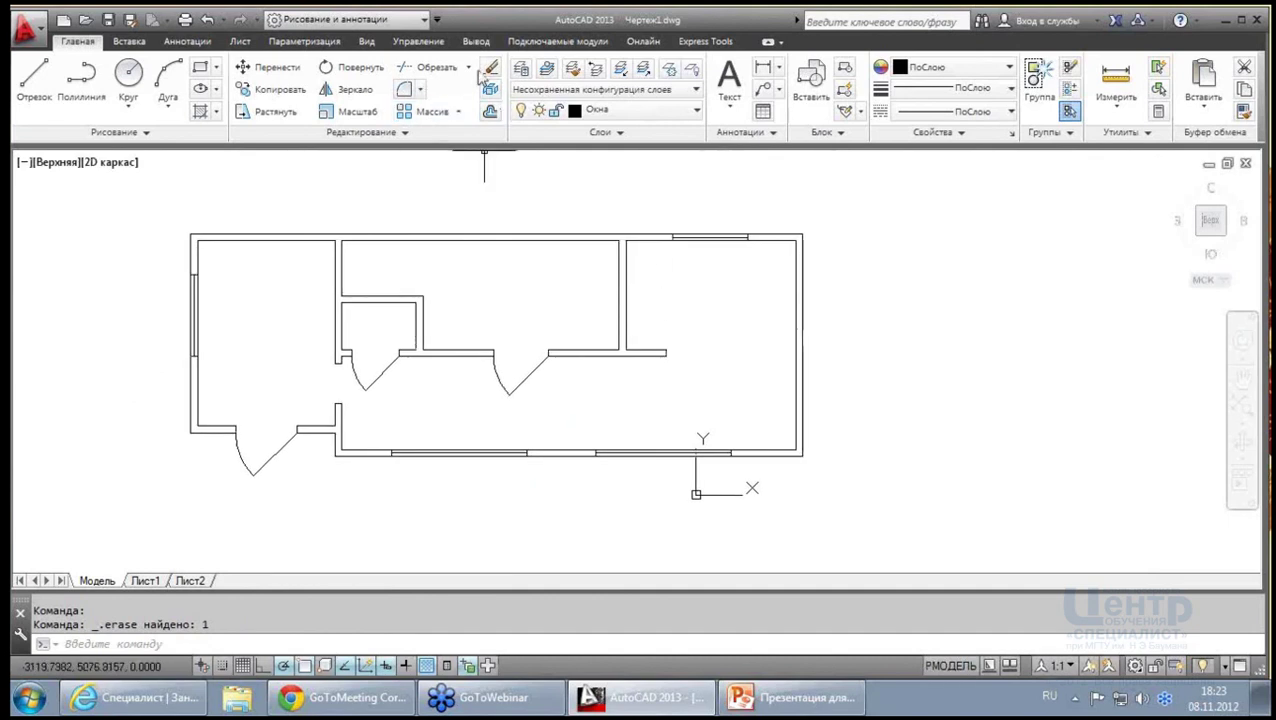
Create a red layer named Мебель in the Layer Properties Manager
left_click(521, 70)
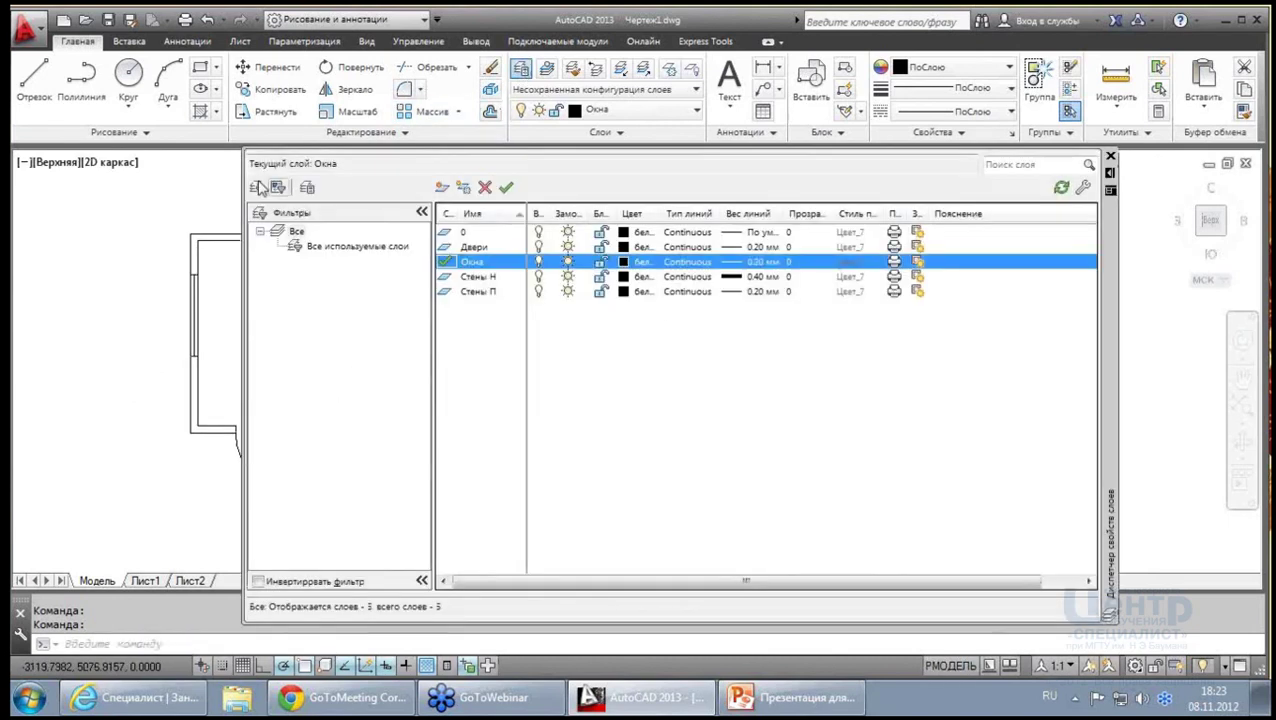
left_click(257, 187)
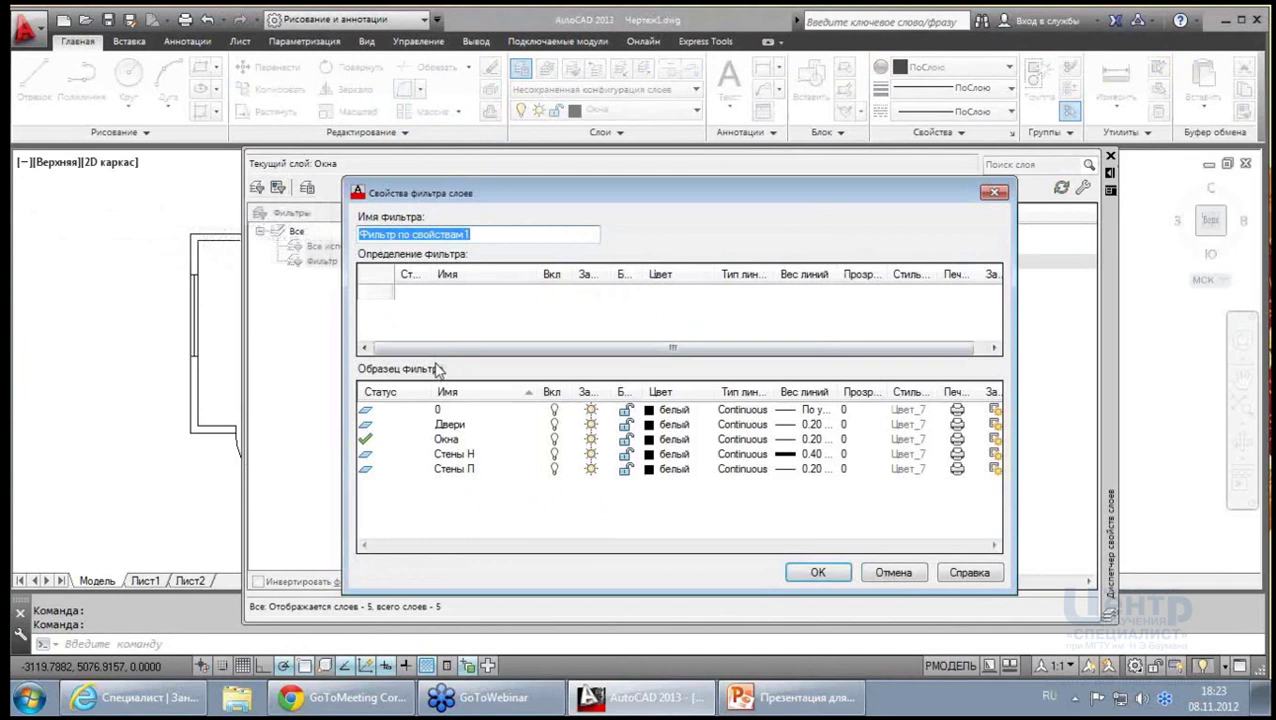
left_click(993, 193)
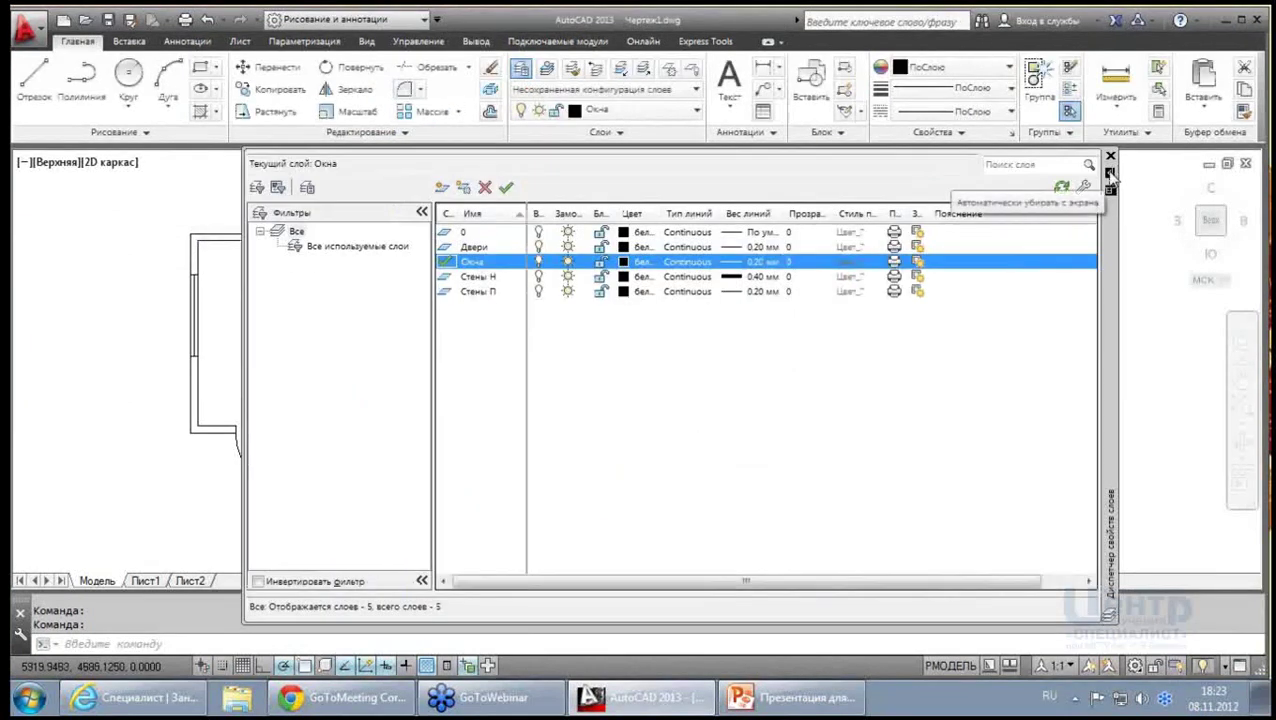
left_click(441, 188)
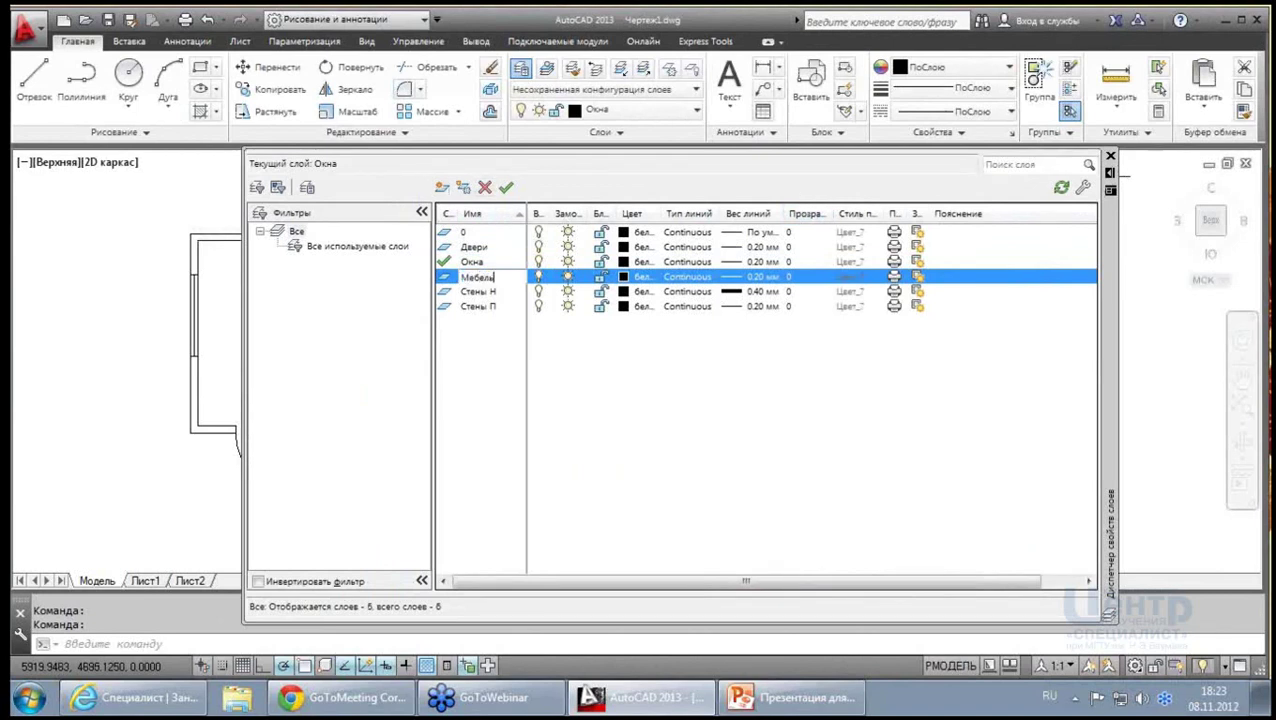
left_click(650, 285)
left_click(472, 393)
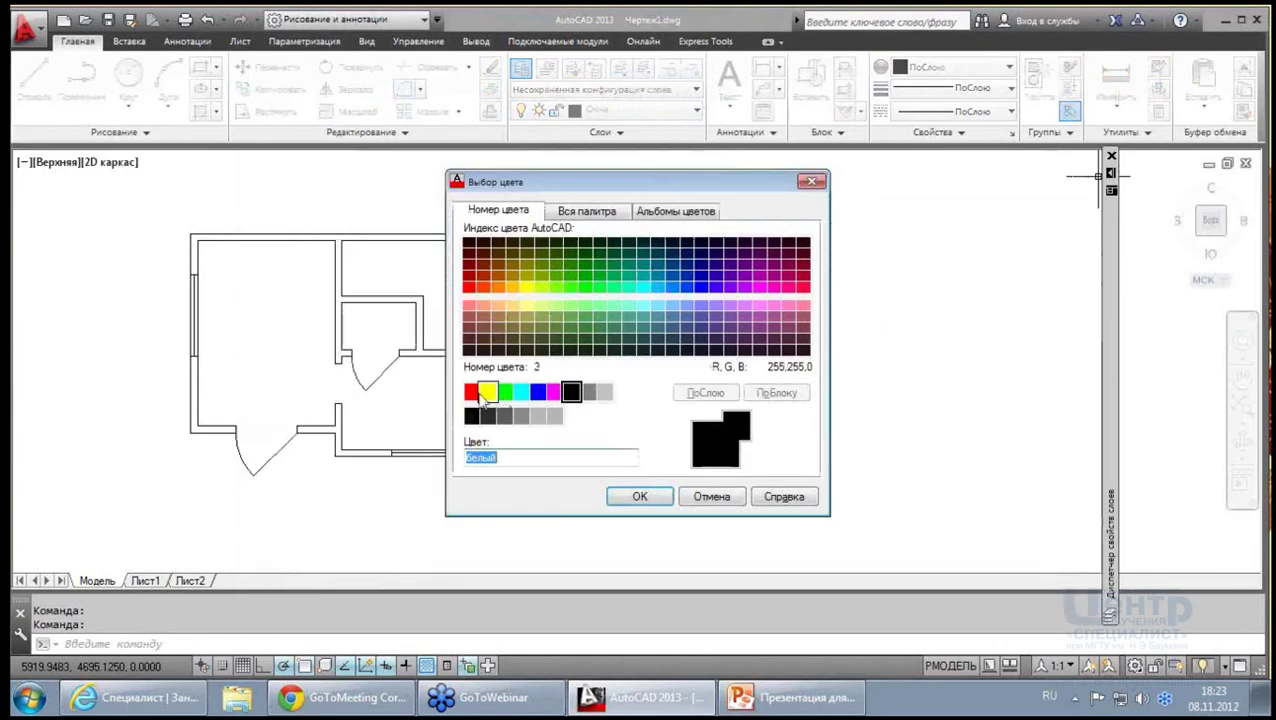
left_click(640, 496)
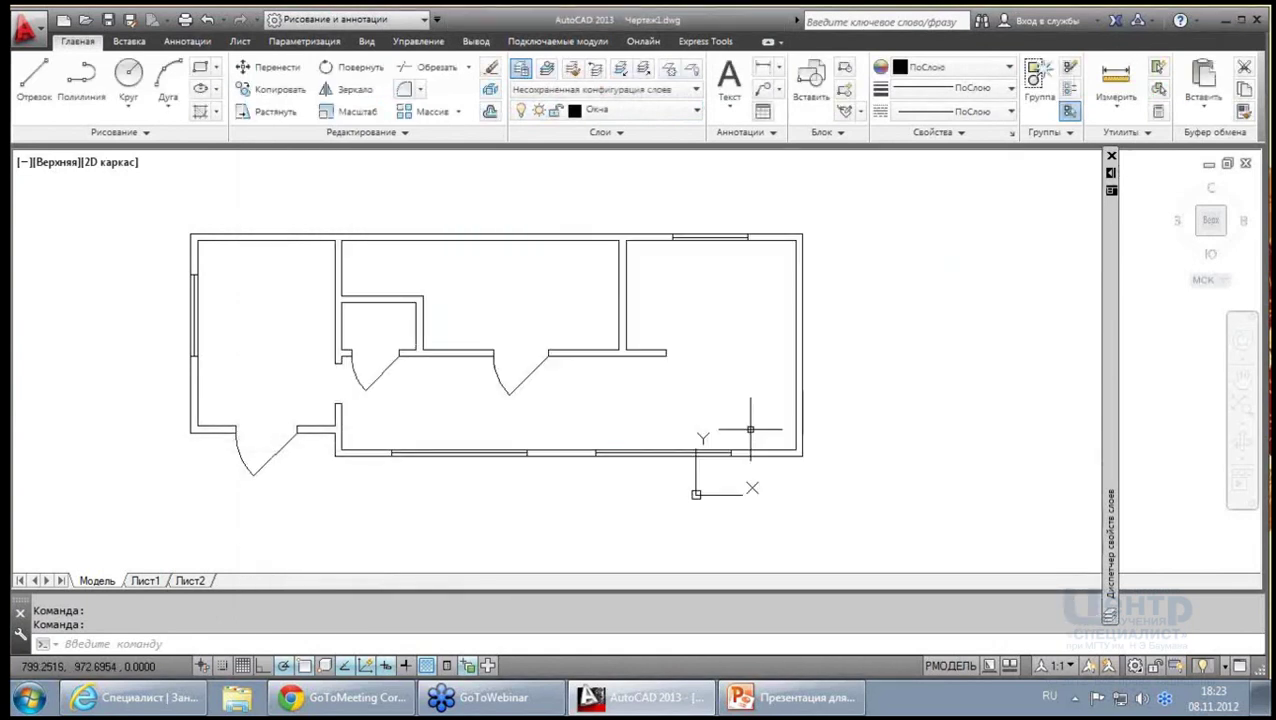
left_click(1110, 156)
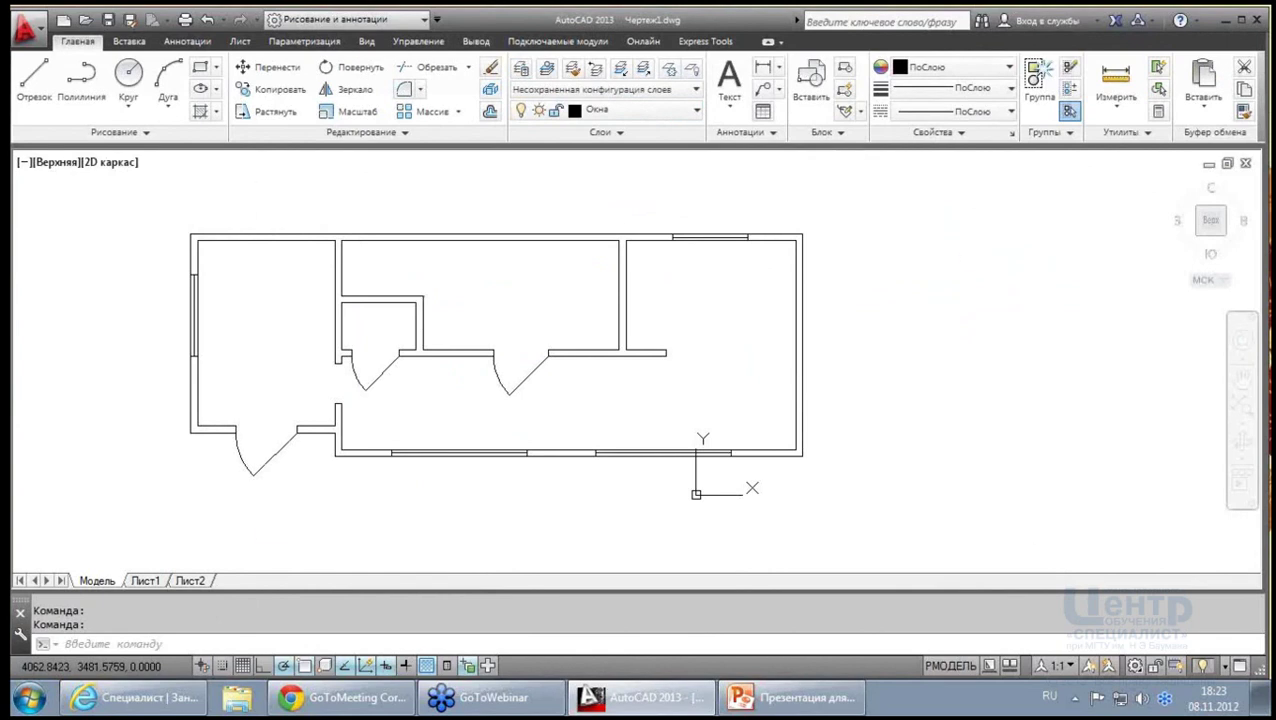
Open DesignCenter and list the blocks in ru-RU > DesignCenter > Home - Space Planner.dwg
key("ctrl+2")
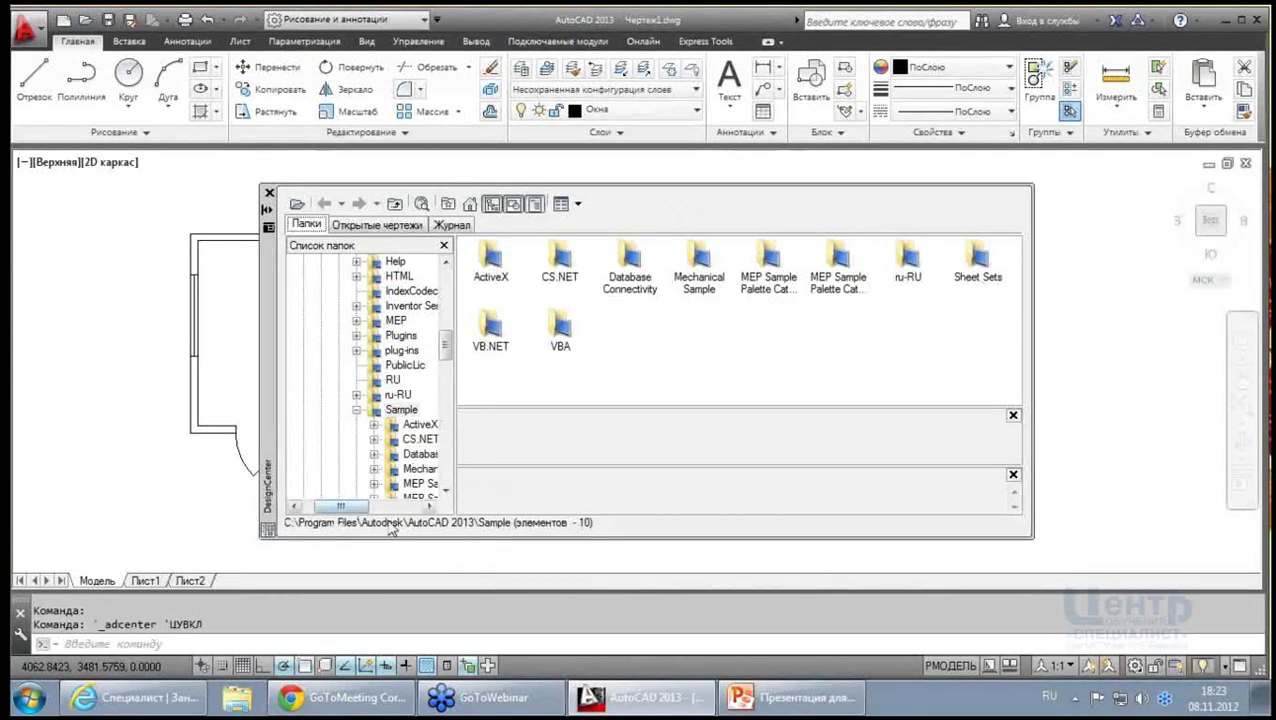
left_click_drag(481, 538, 480, 604)
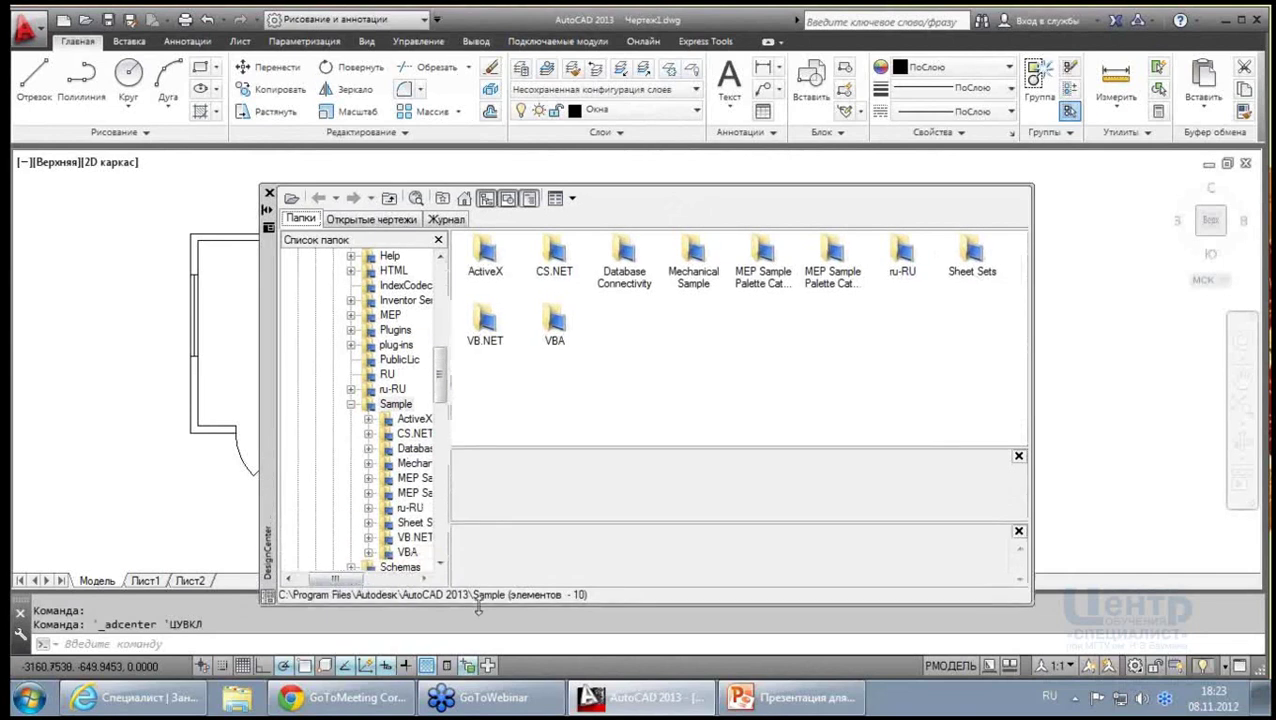
left_click(368, 508)
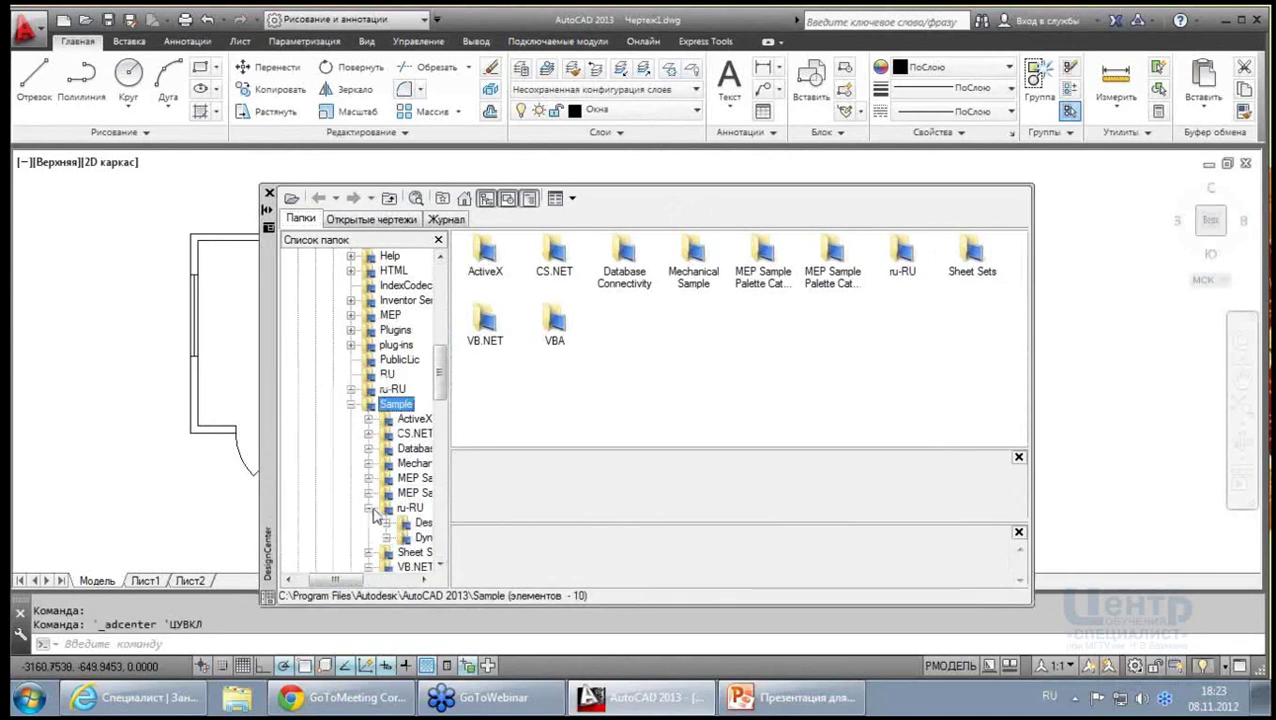
double_click(419, 522)
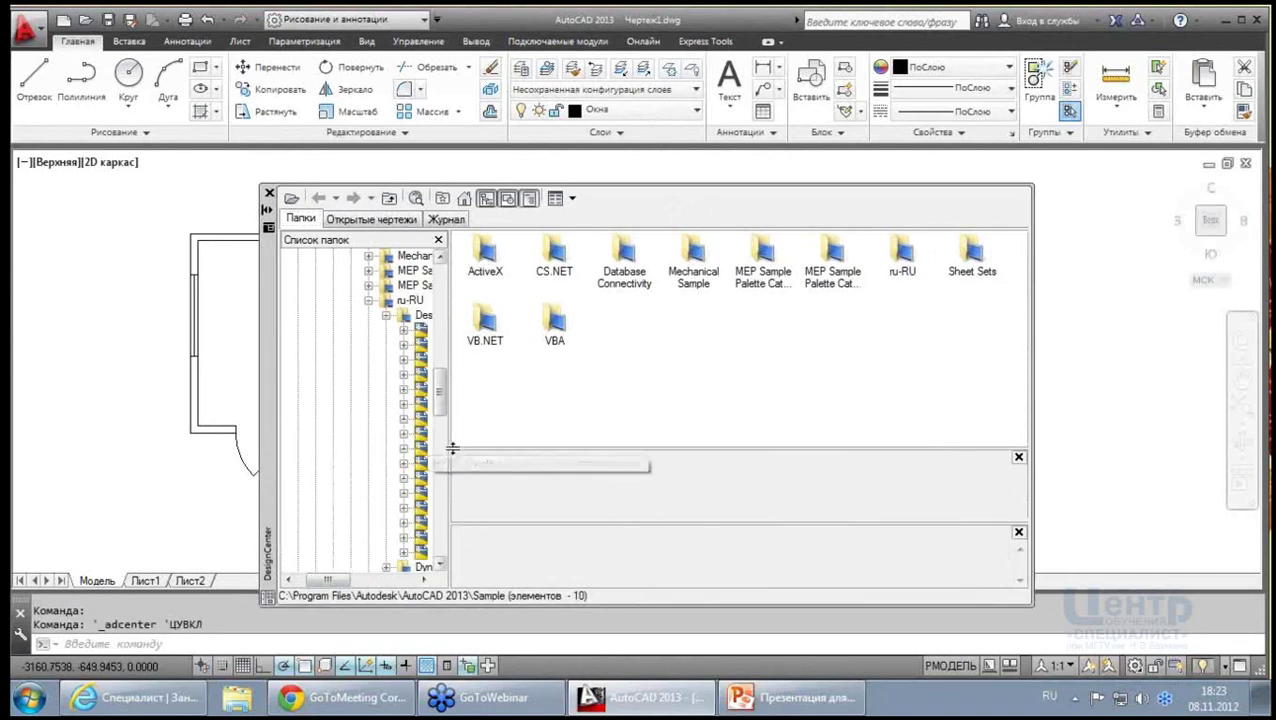
left_click_drag(451, 440, 760, 470)
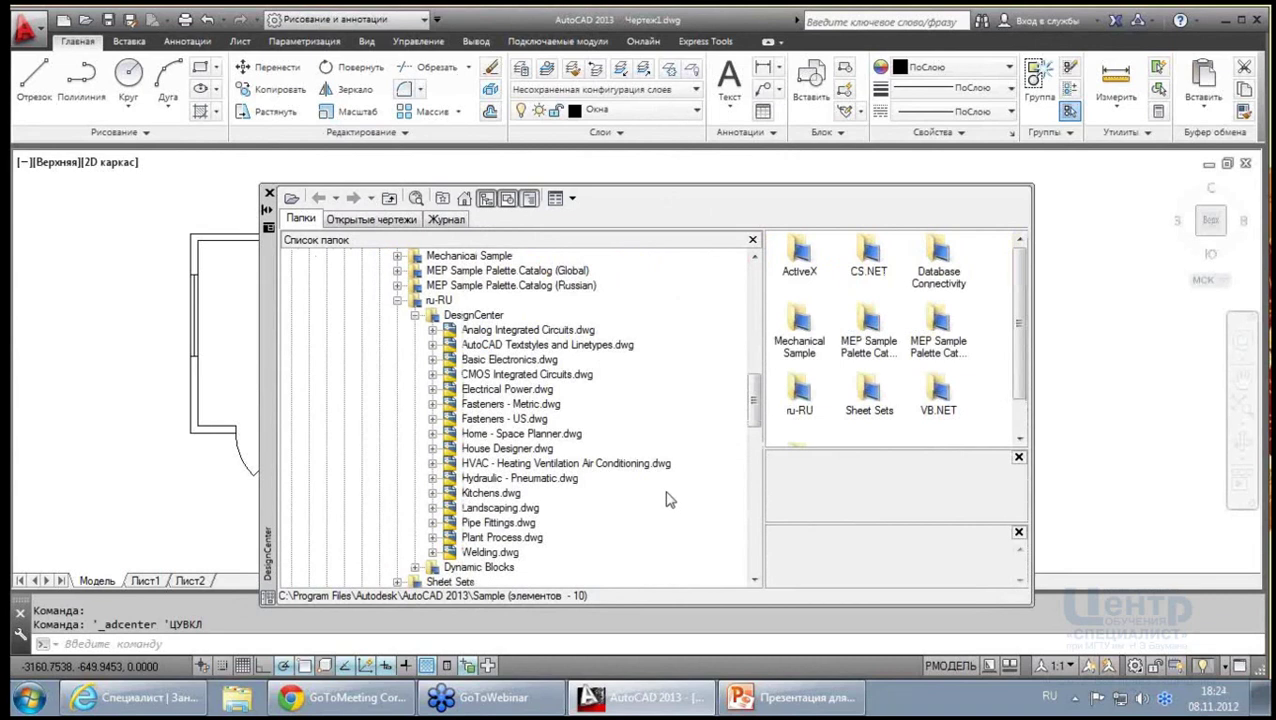
left_click(432, 434)
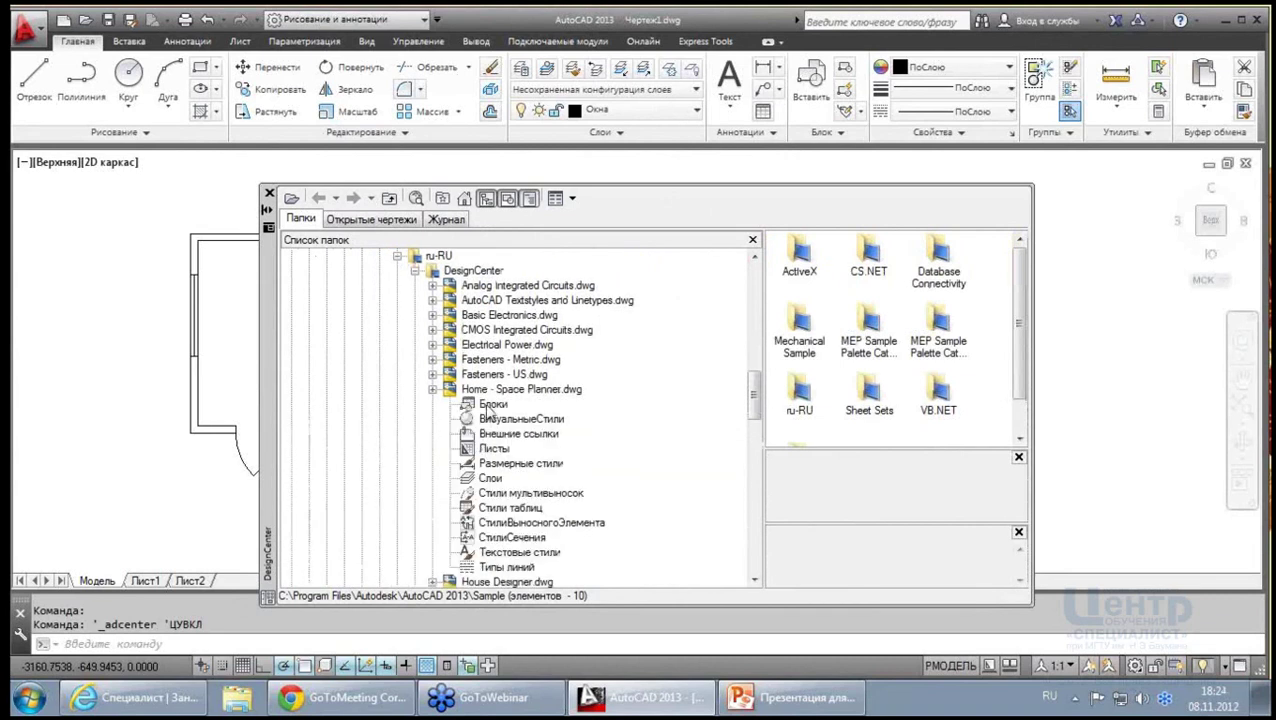
left_click(490, 403)
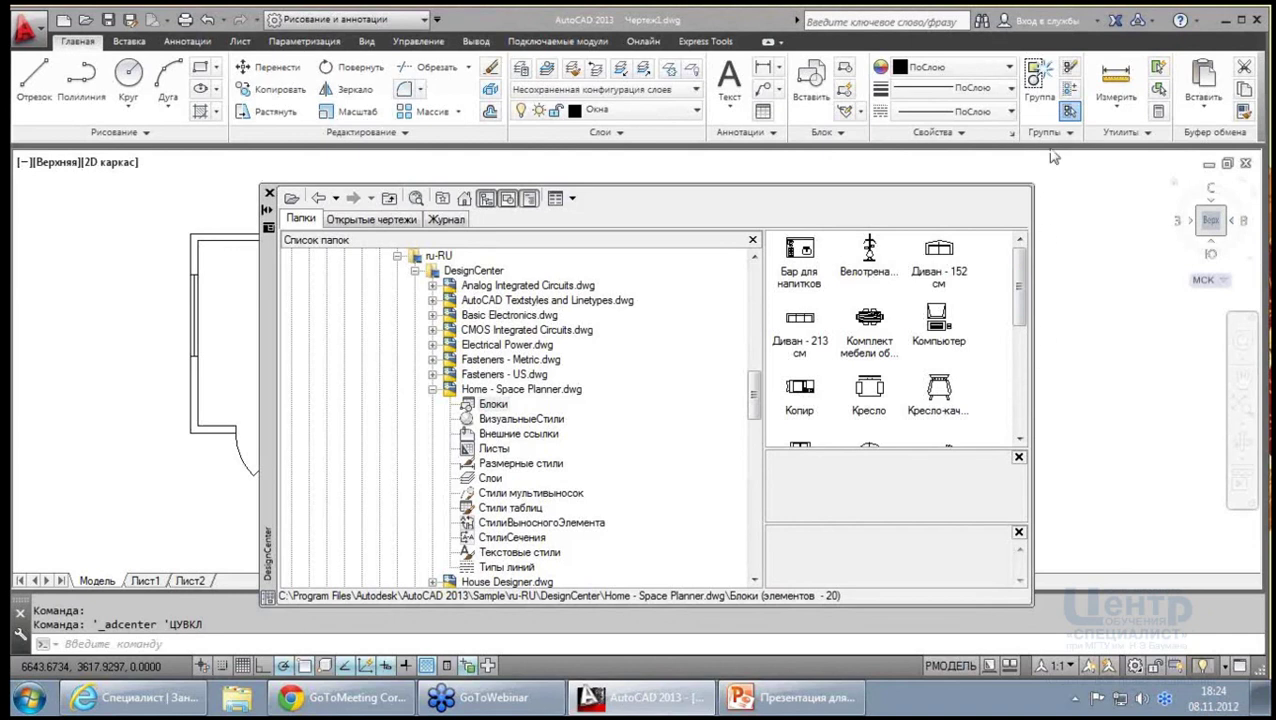
Make Мебель current and insert the 152 cm and 213 cm sofas and a table-and-chairs set
left_click(952, 256)
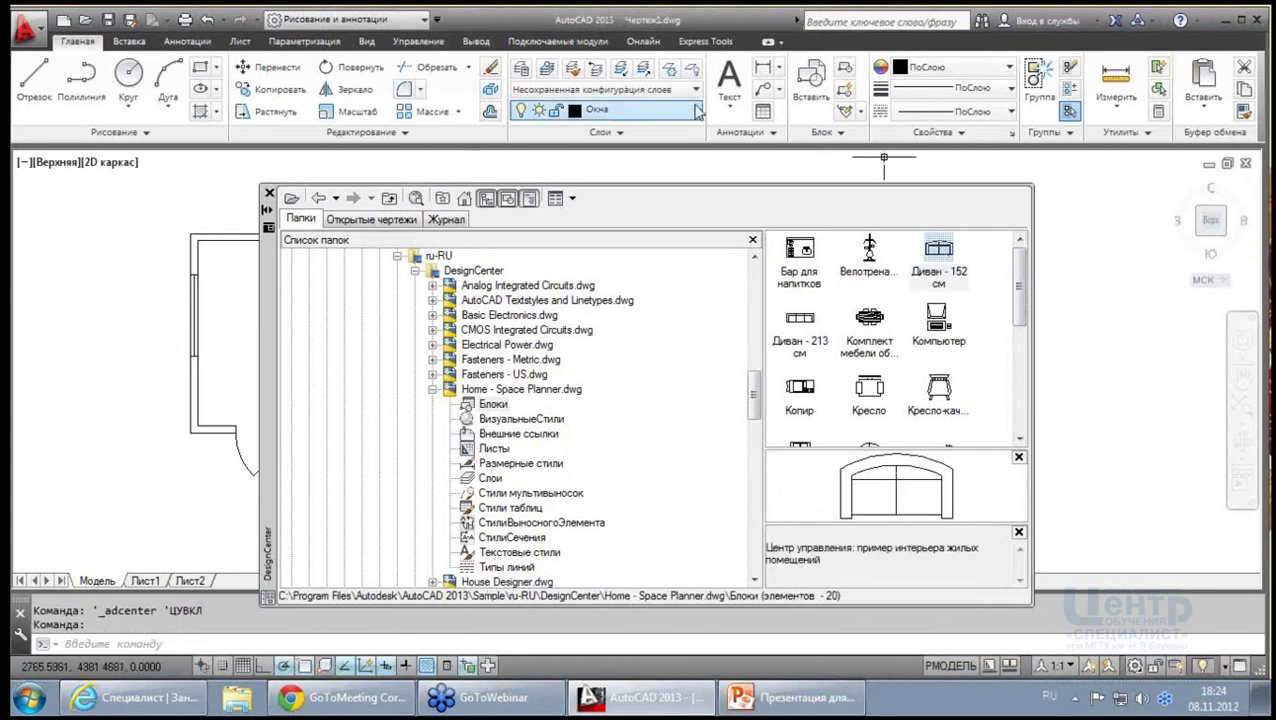
left_click(697, 110)
left_click(620, 199)
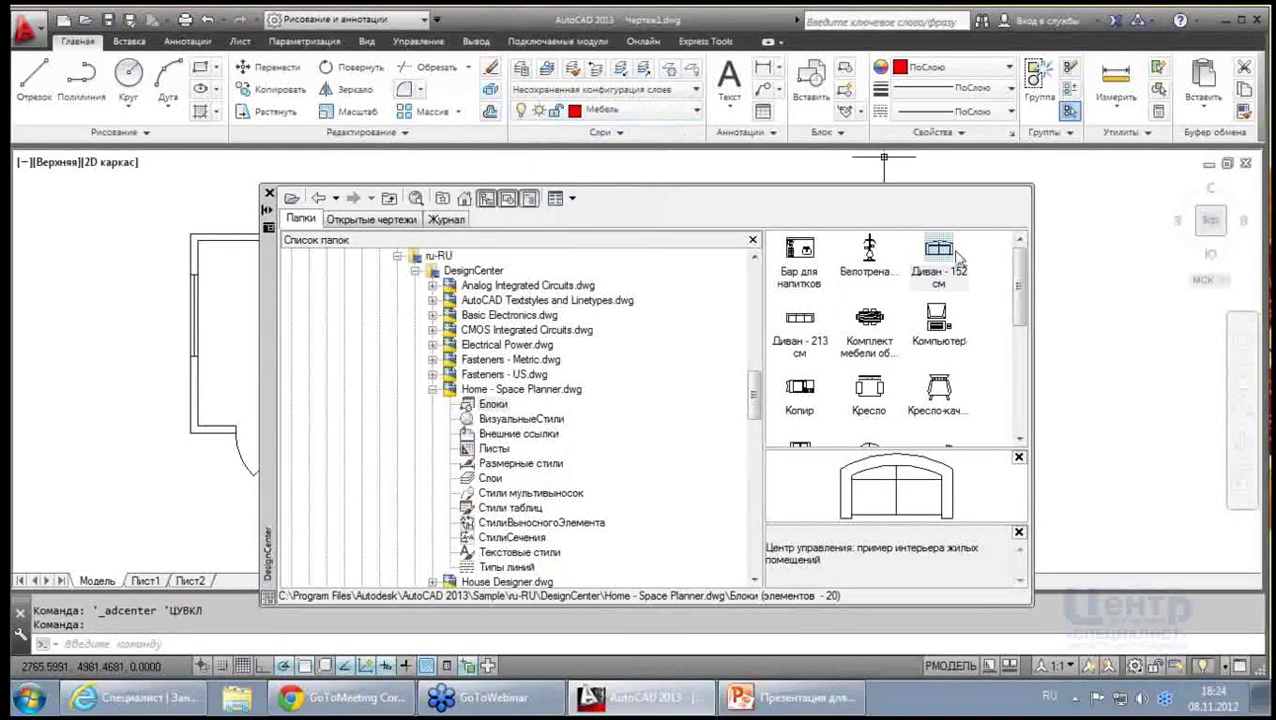
left_click_drag(950, 258, 118, 280)
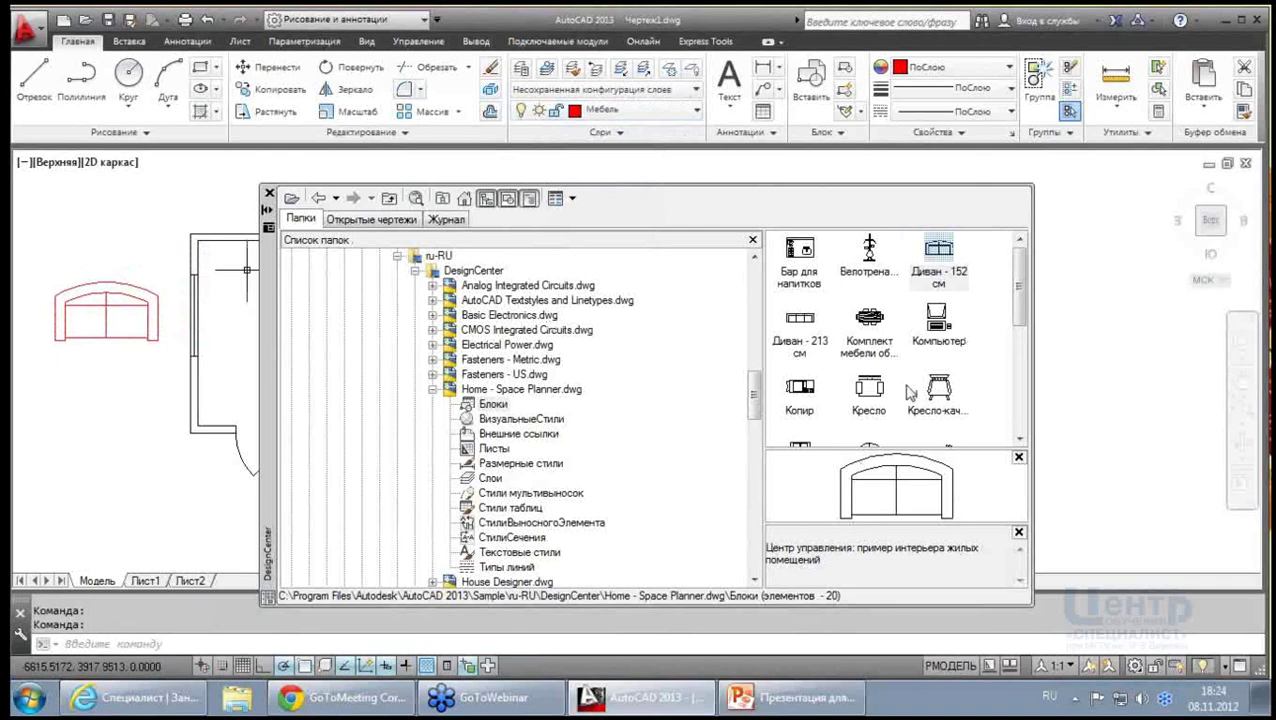
left_click_drag(808, 322, 100, 410)
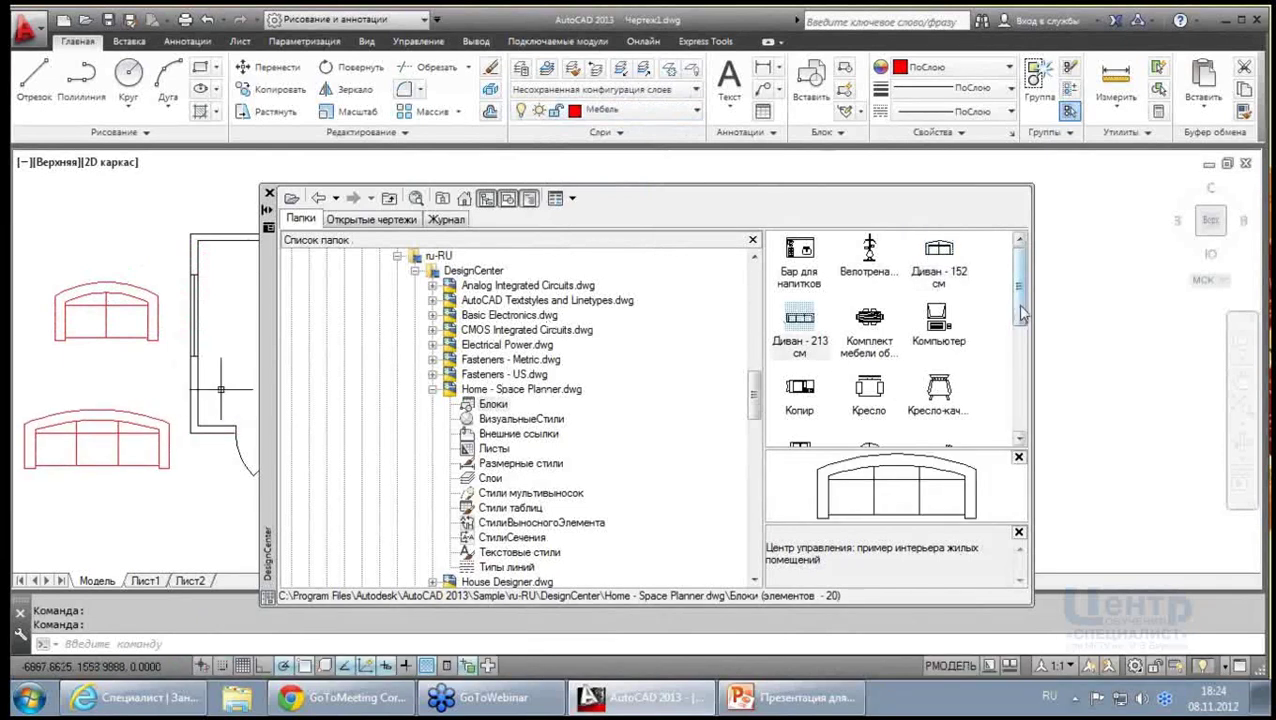
left_click_drag(860, 322, 1113, 370)
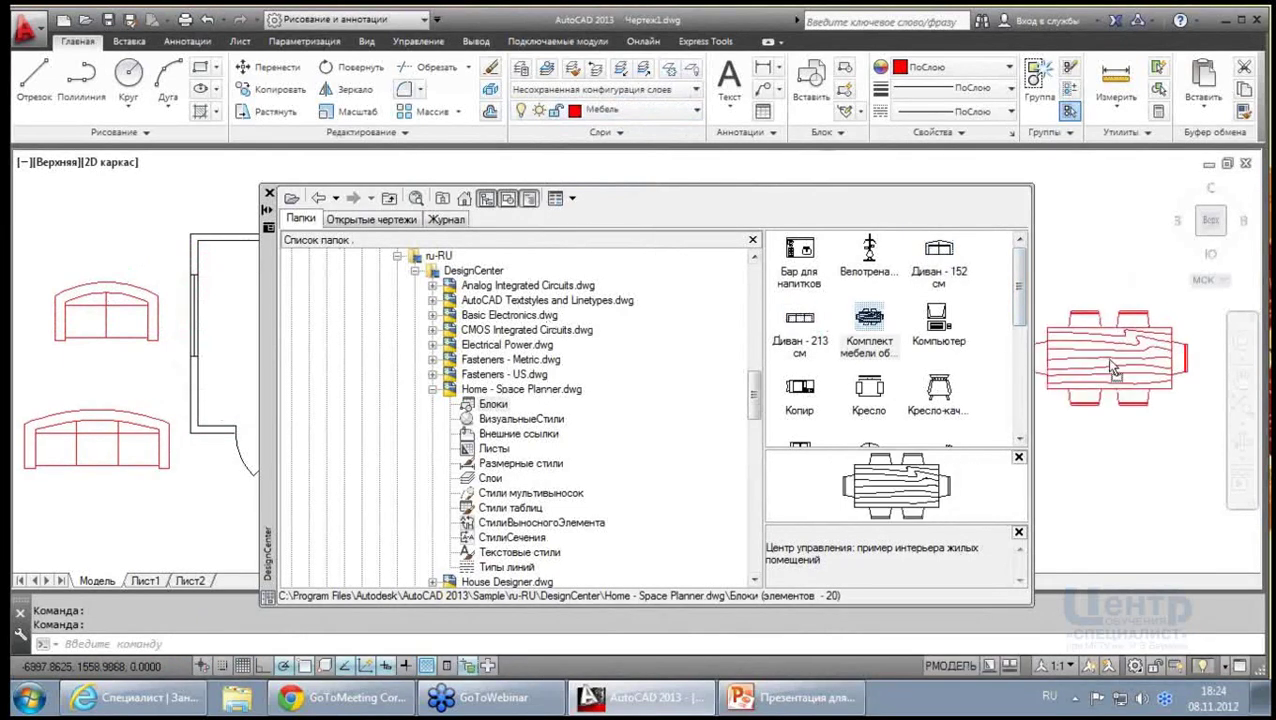
Insert the toilet and bathtub blocks from House Designer.dwg into the drawing
left_click(433, 390)
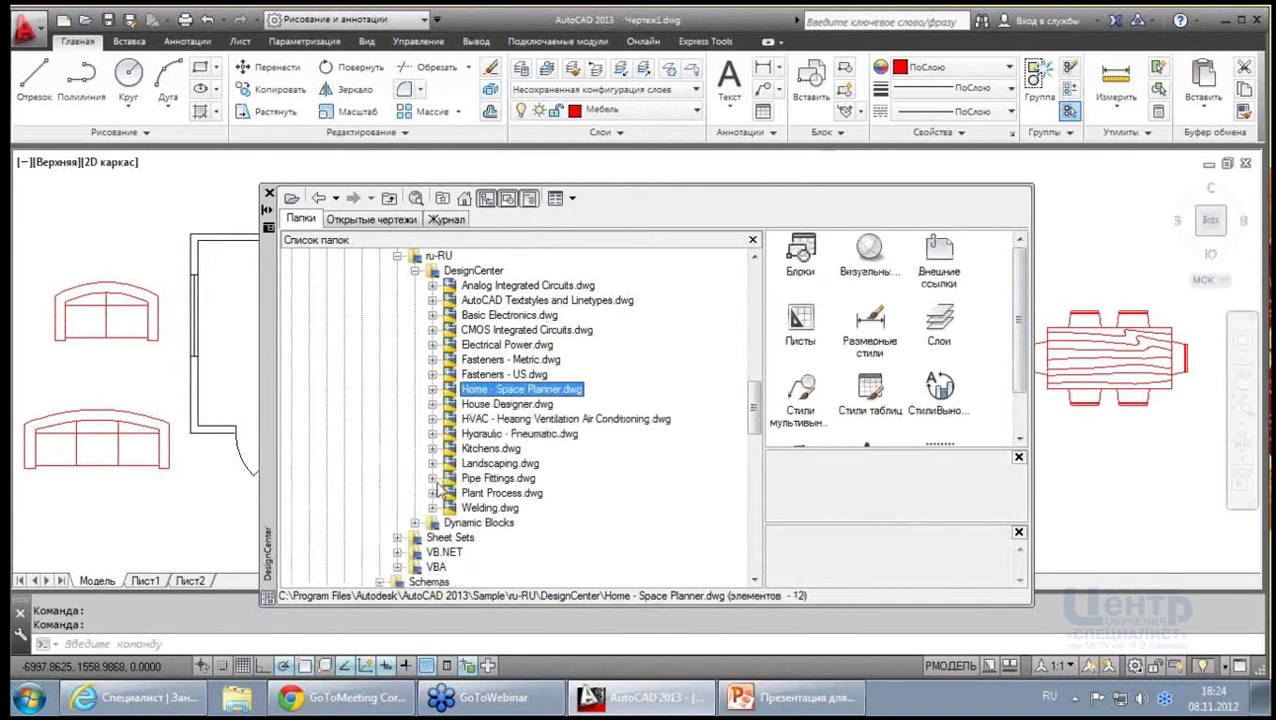
left_click(432, 404)
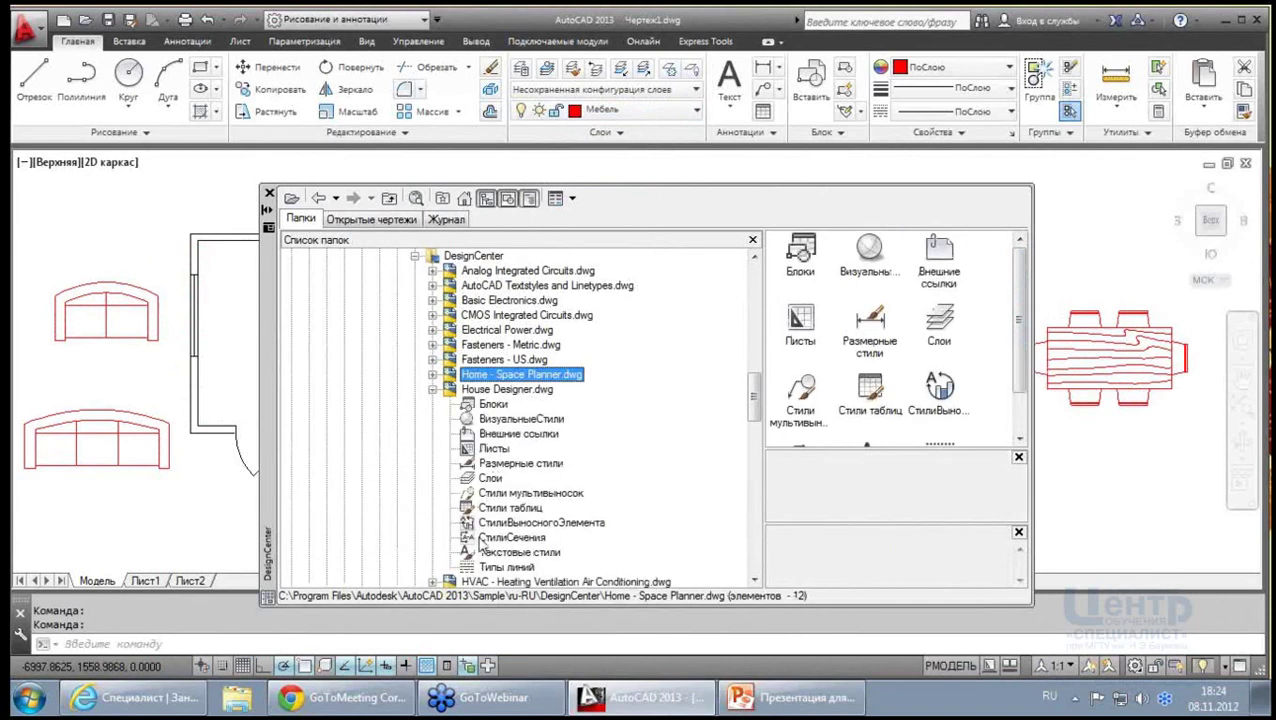
left_click(467, 404)
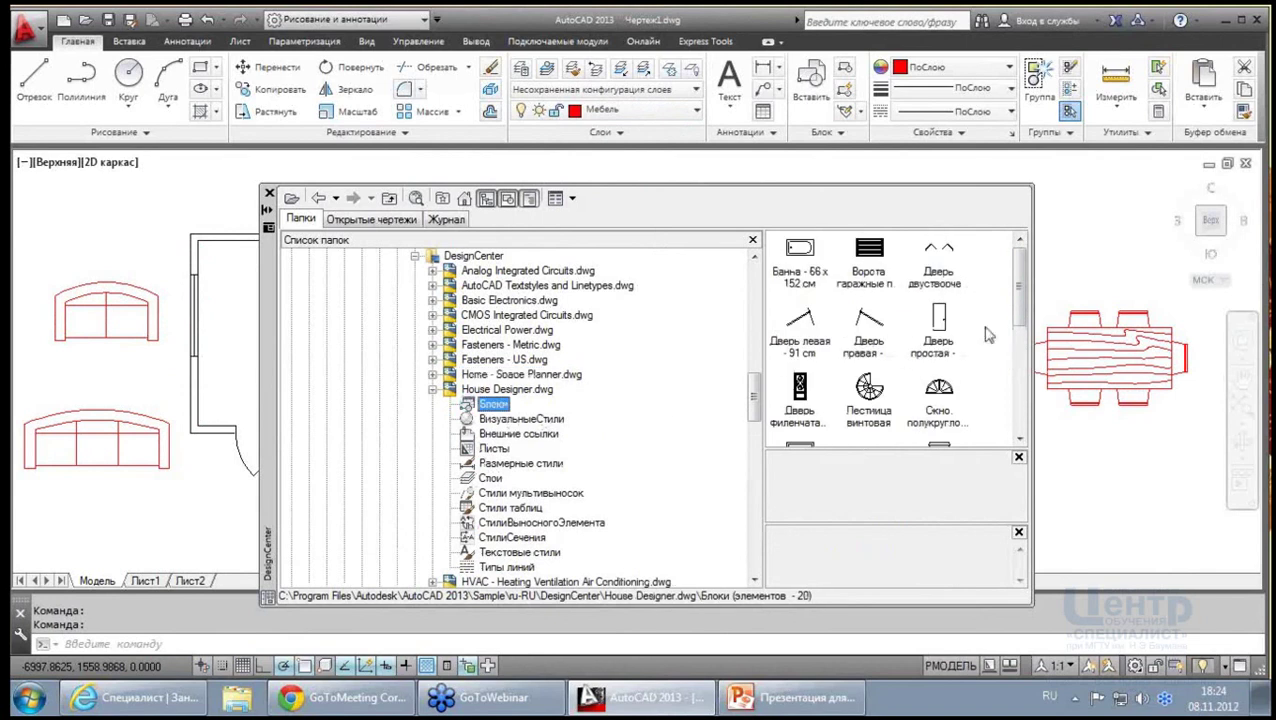
scroll(1026, 312, "down", 1)
scroll(1026, 312, "down", 2)
scroll(1026, 312, "down", 2)
scroll(1028, 312, "up", 1)
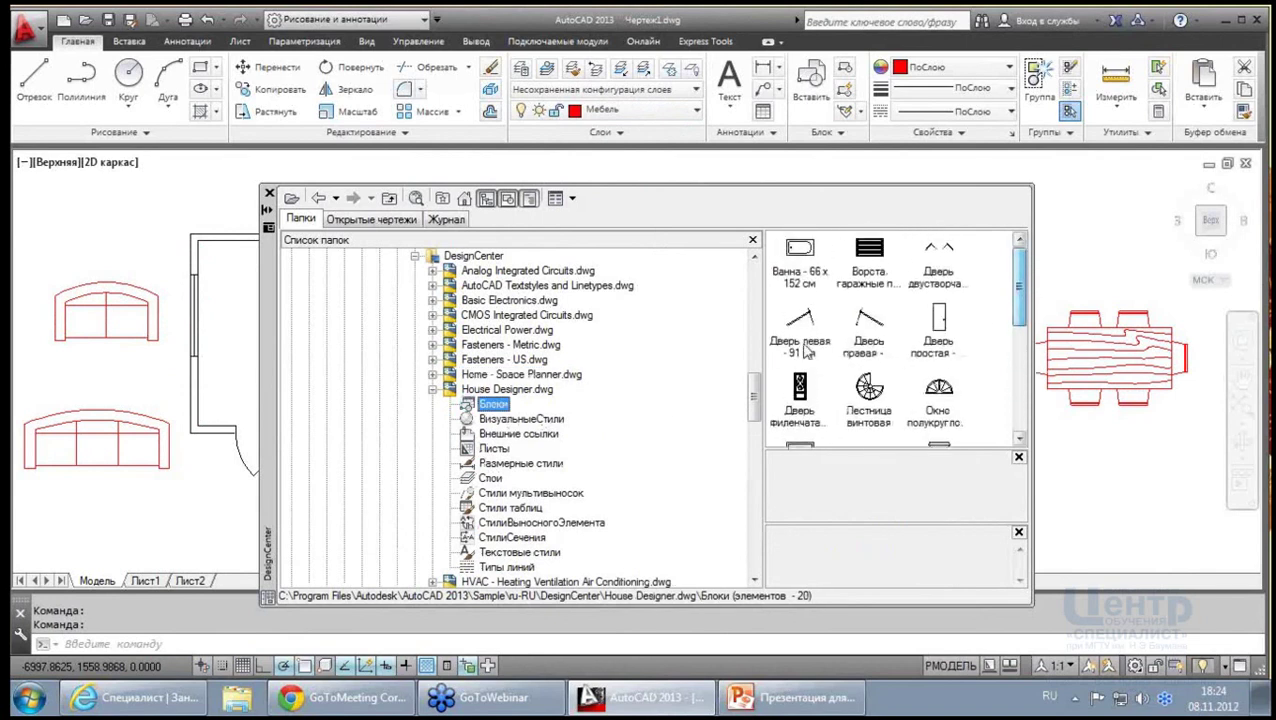
scroll(1024, 312, "down", 2)
scroll(1024, 312, "down", 2)
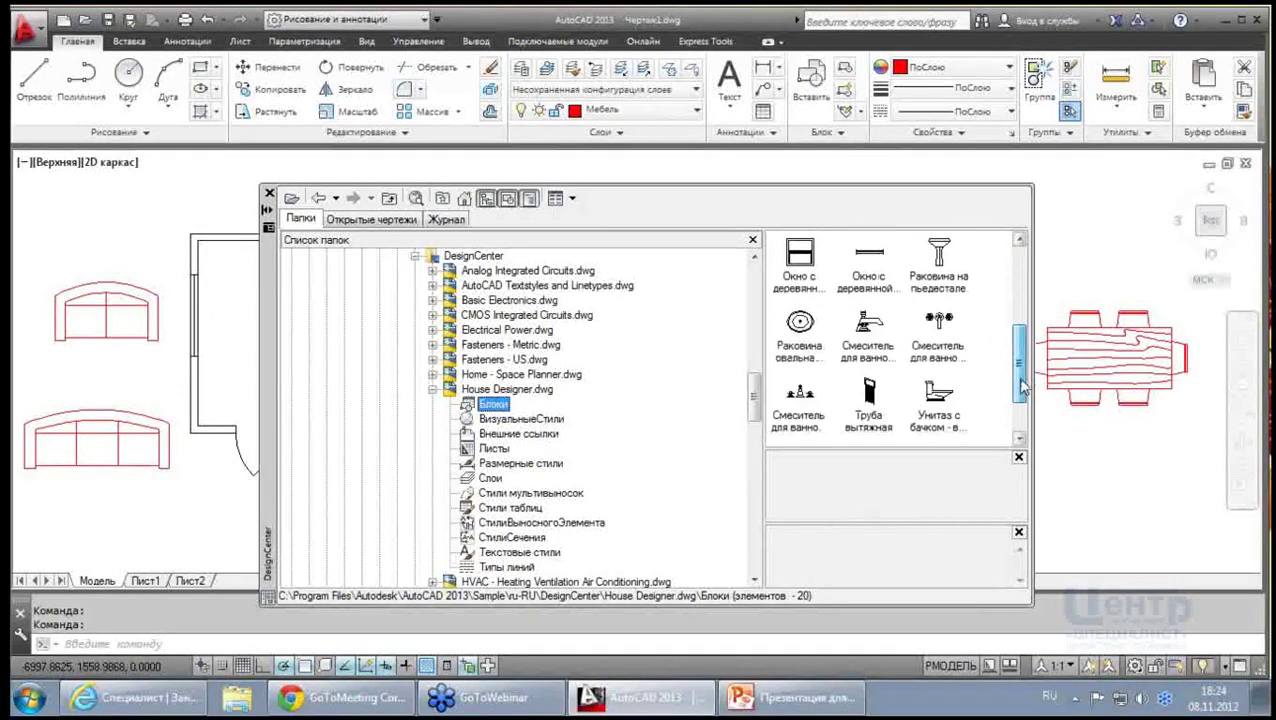
scroll(1024, 312, "down", 1)
scroll(852, 428, "up", 1)
left_click(803, 425)
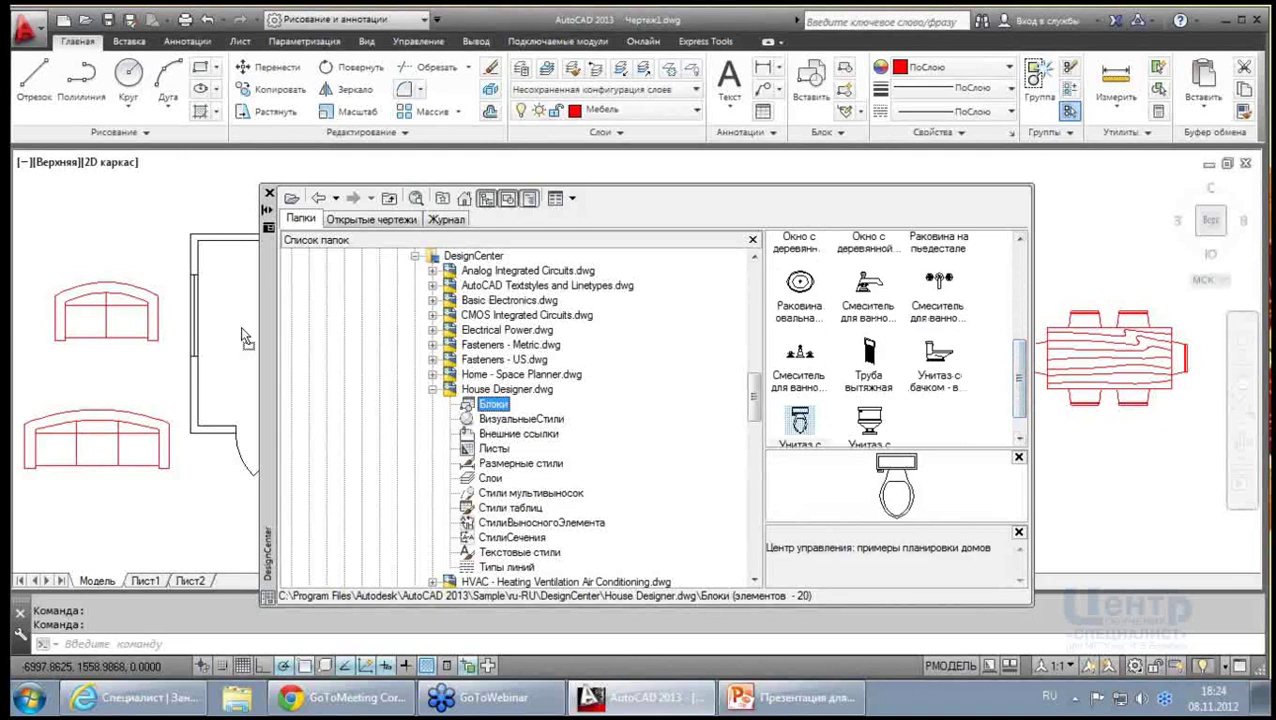
mouse_move(1023, 388)
left_mouse_down()
mouse_move(1036, 316)
mouse_move(1026, 298)
mouse_move(1024, 393)
mouse_move(1022, 288)
left_mouse_up()
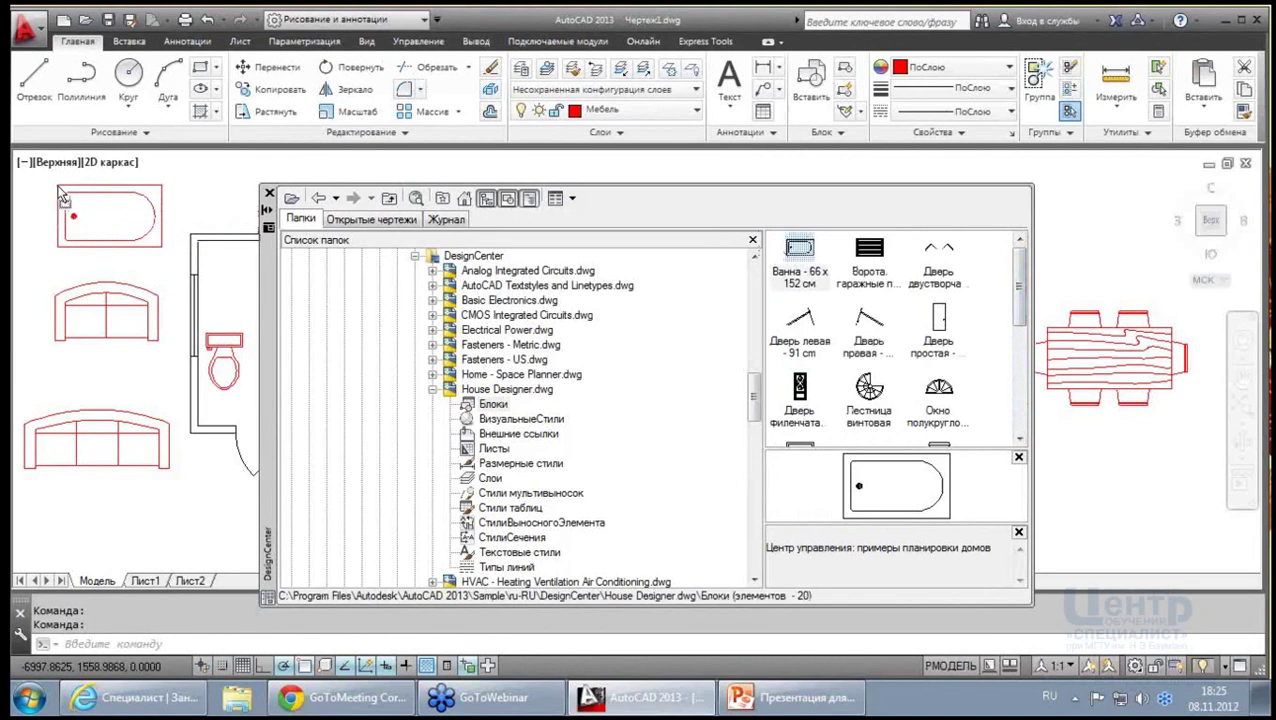
left_click_drag(800, 250, 110, 215)
Close the DesignCenter block library and cancel a stray selection window
left_click(268, 192)
left_click(256, 182)
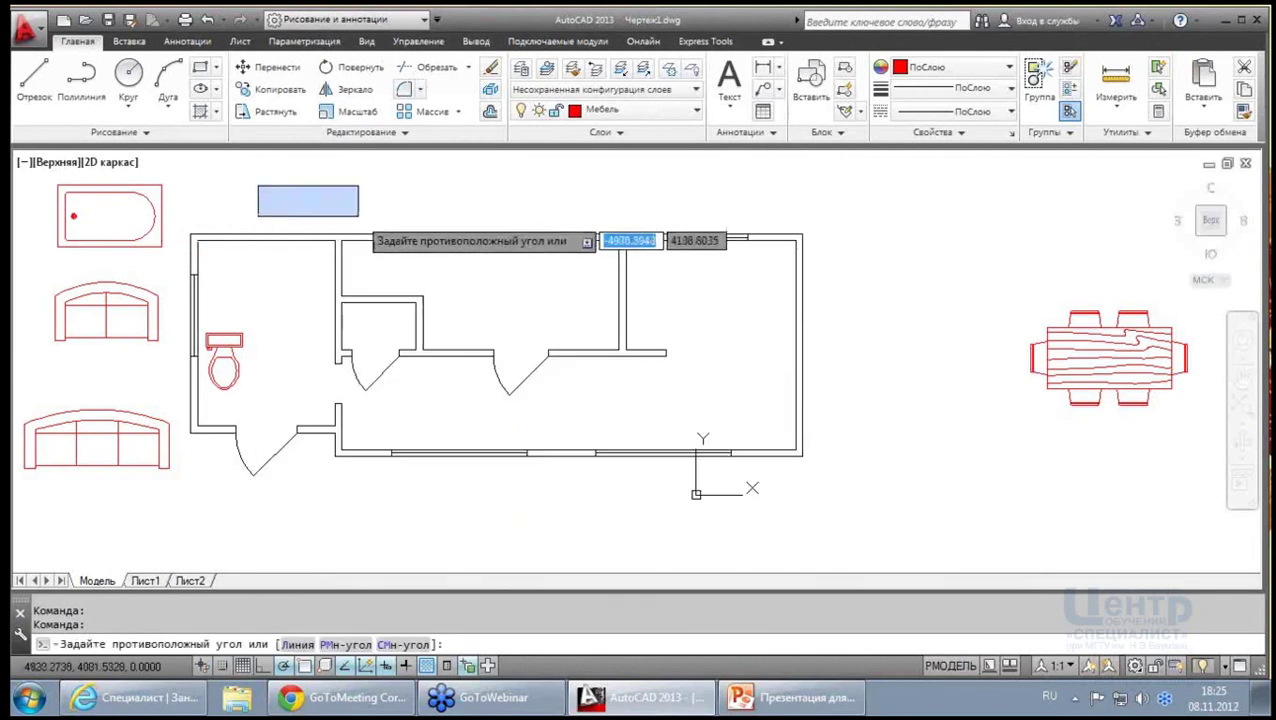
middle_click_drag(359, 216, 412, 261)
key("Escape")
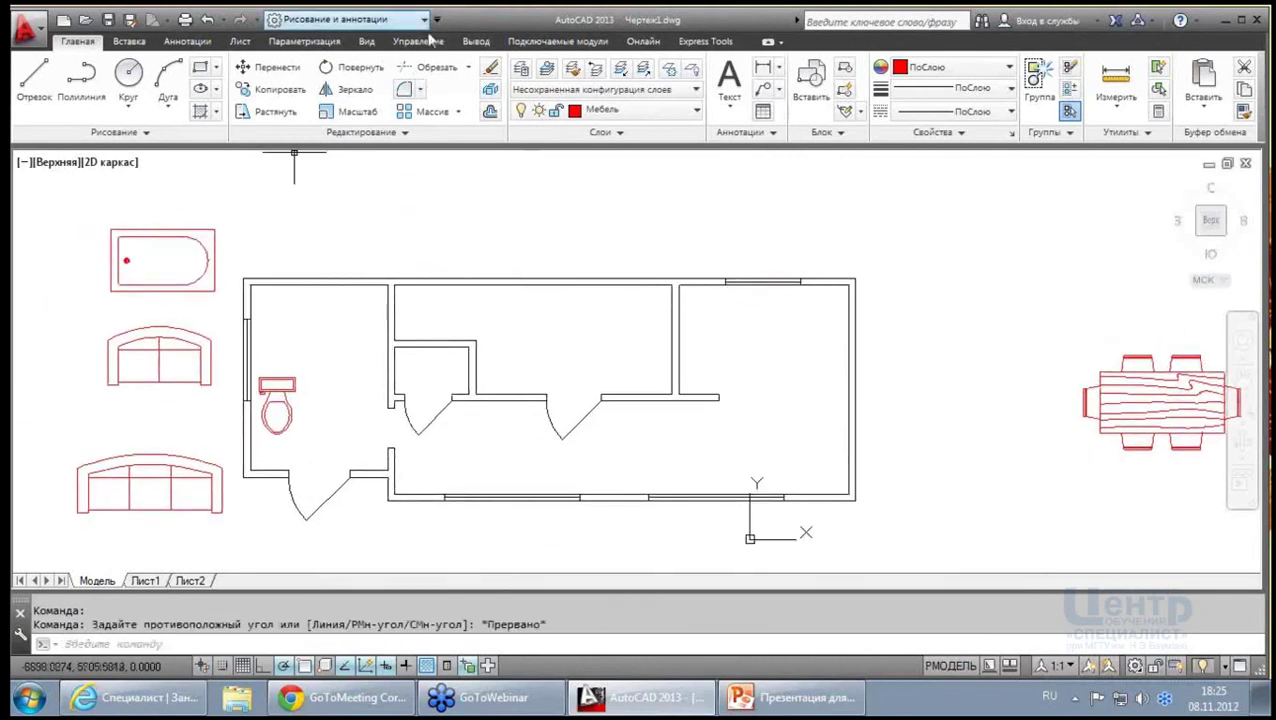
Move the bathtub from outside the plan into the upper room
left_click(266, 67)
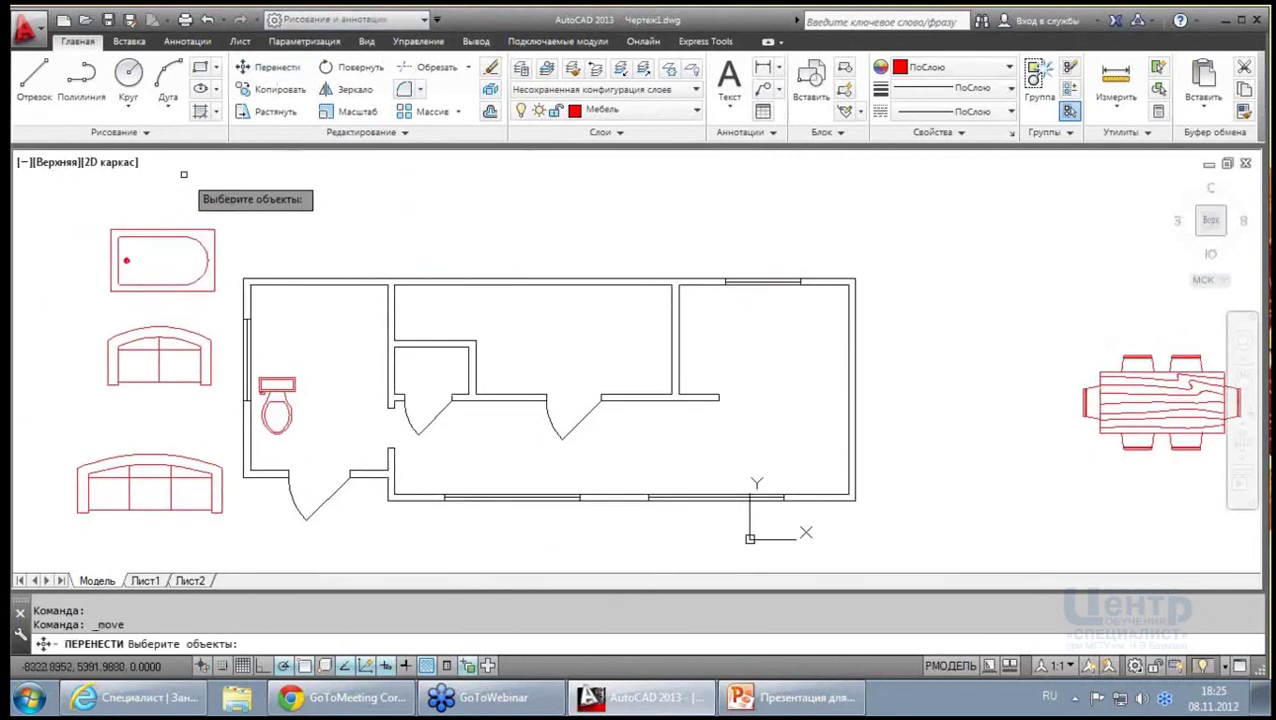
left_click(172, 229)
key("Return")
left_click(174, 237)
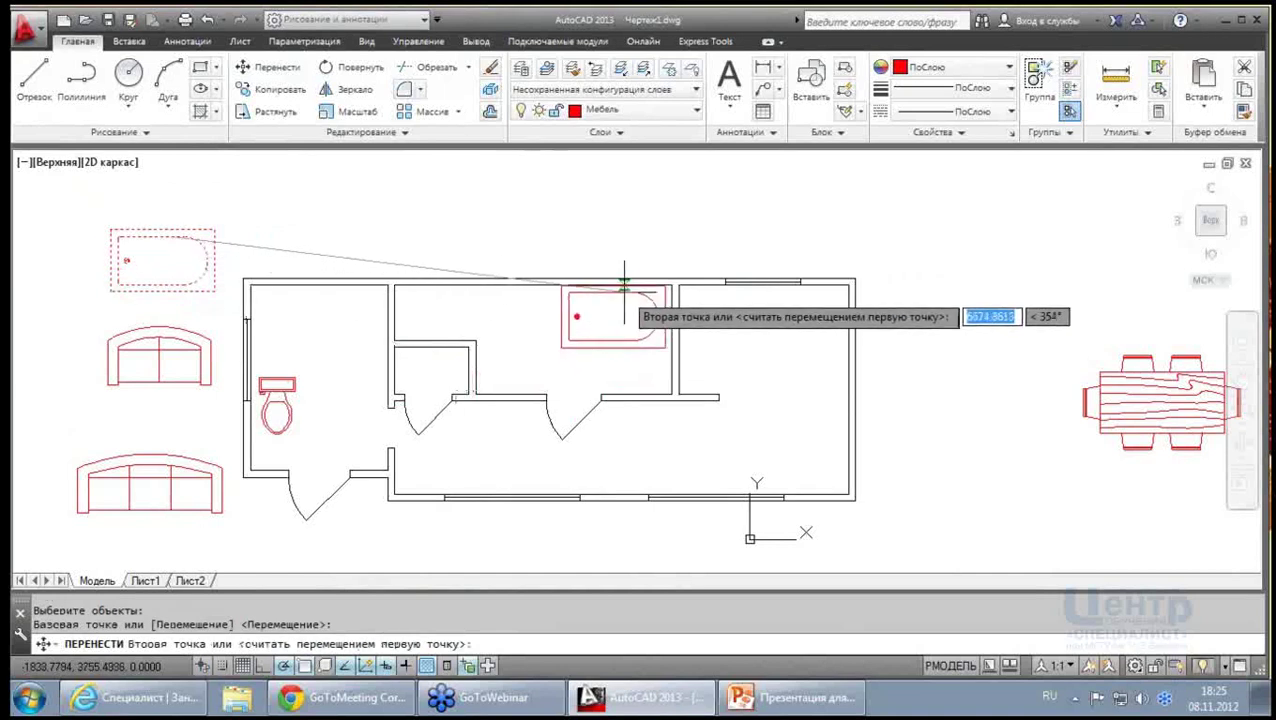
scroll(612, 288, "up", 3)
scroll(602, 328, "up", 2)
left_click(602, 328)
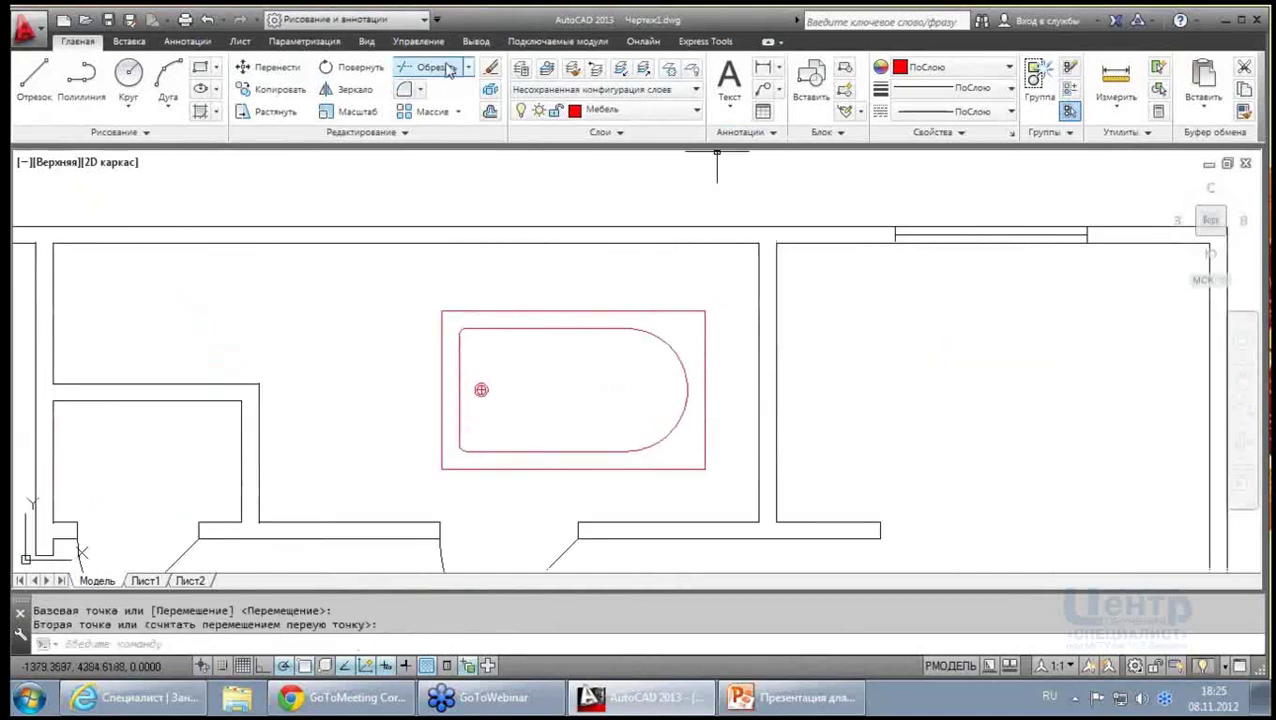
Move the bathtub by its top-right corner flush against the room's top wall
left_click(264, 67)
left_click(664, 312)
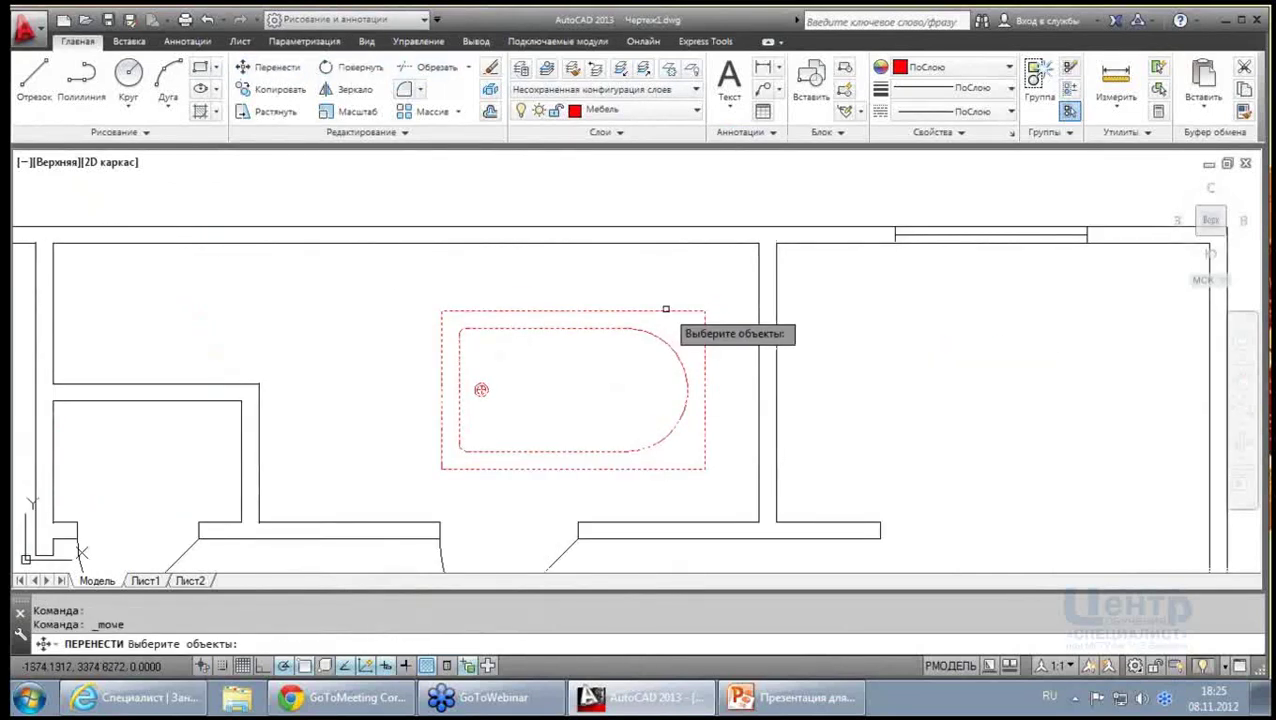
key("Return")
left_click(705, 311)
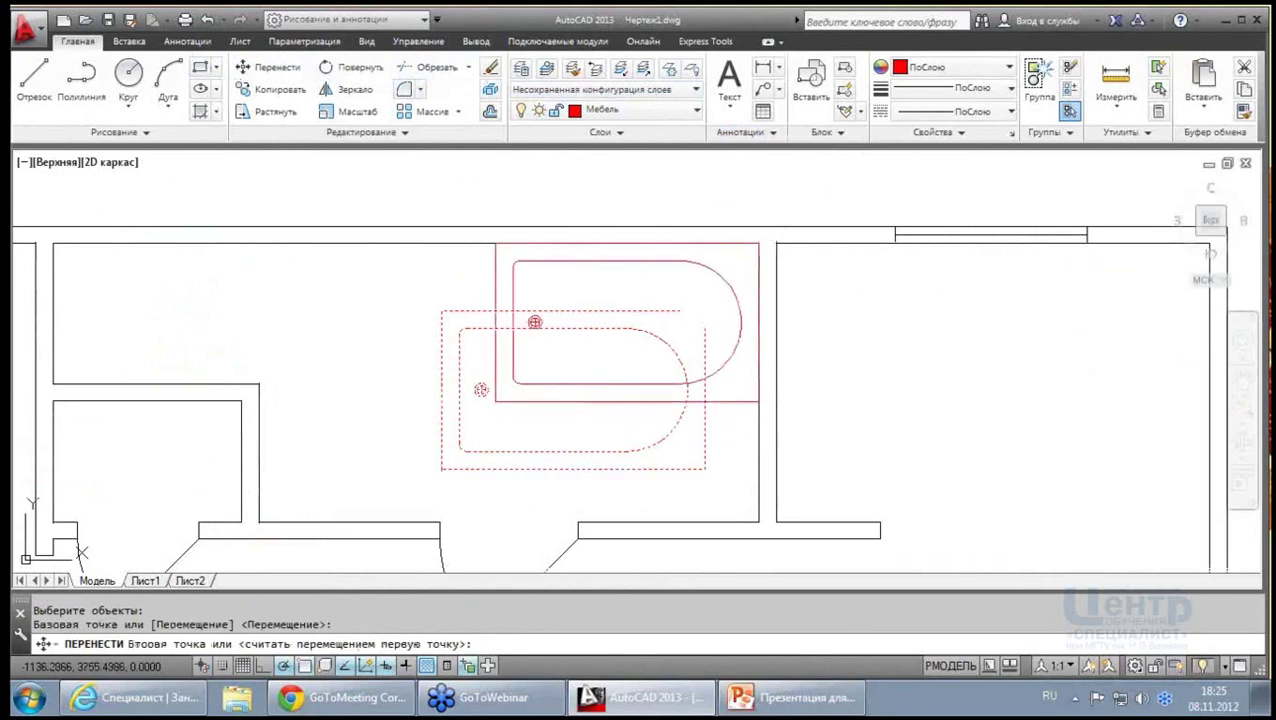
left_click(757, 244)
scroll(670, 300, "down", 4)
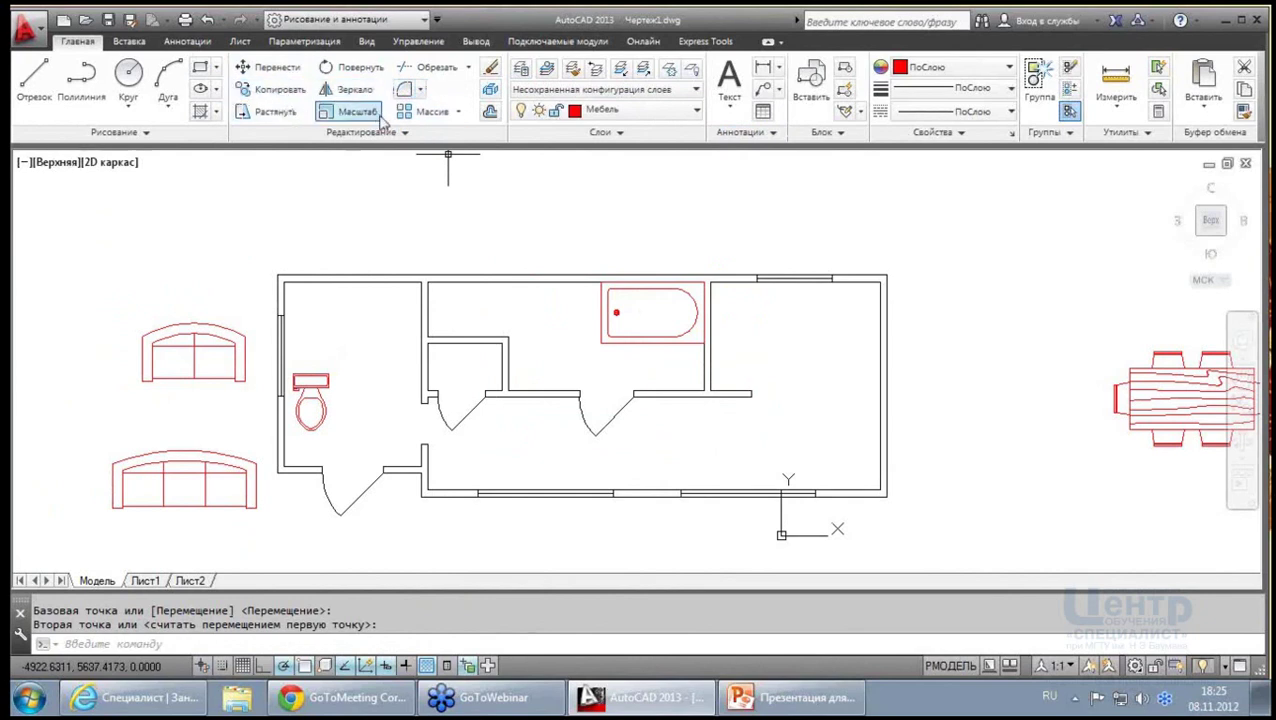
Rotate the toilet by 90 degrees
left_click(352, 68)
left_click(347, 452)
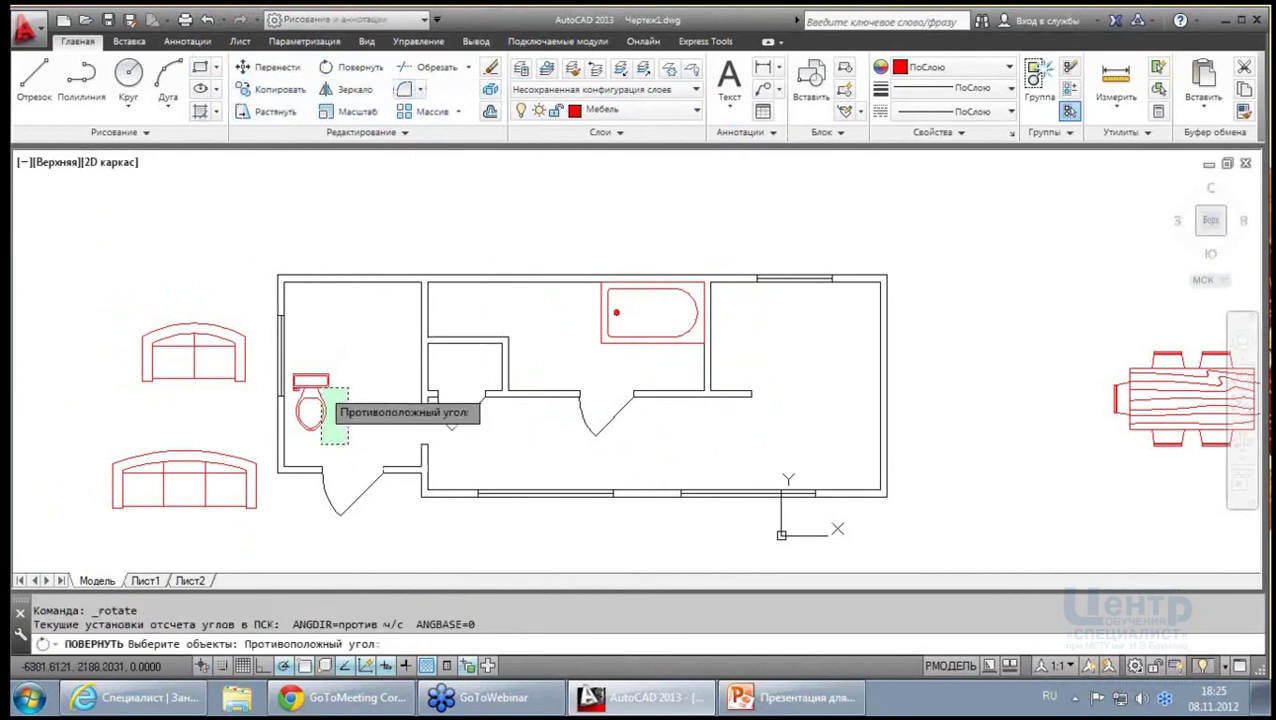
left_click(302, 366)
key("Return")
scroll(312, 366, "up", 2)
scroll(305, 390, "up", 2)
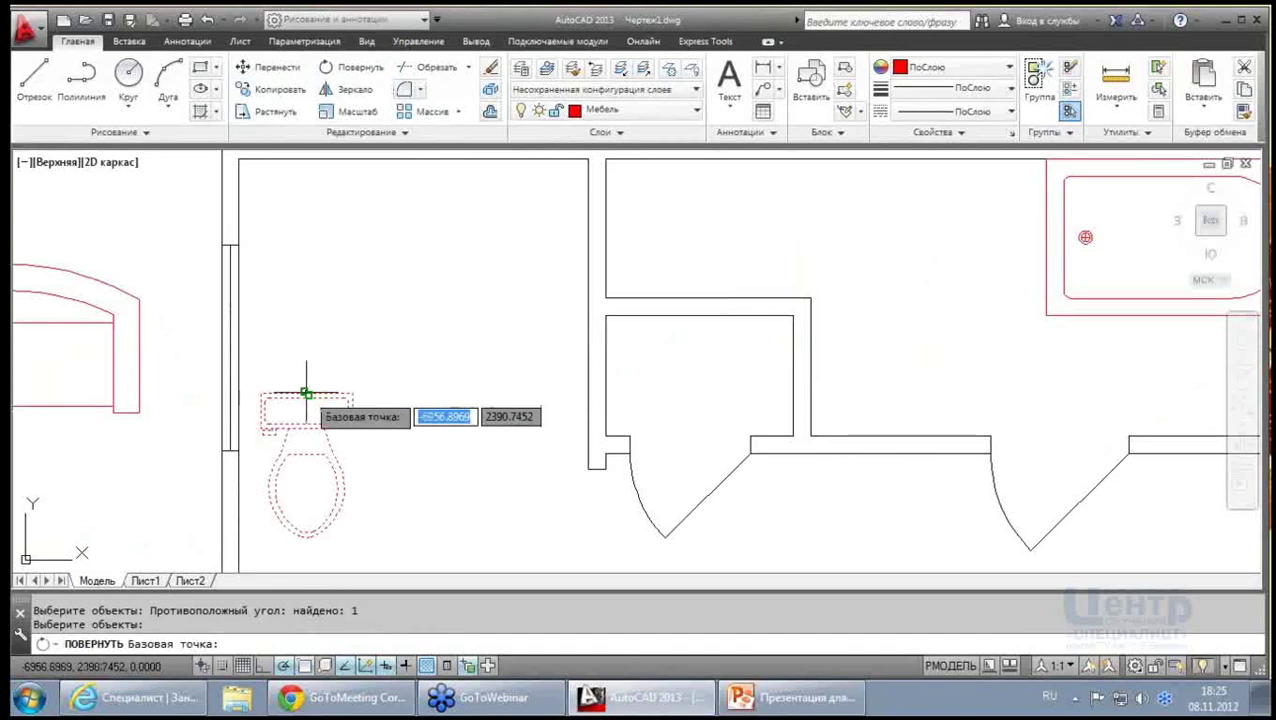
left_click(303, 392)
left_click(300, 333)
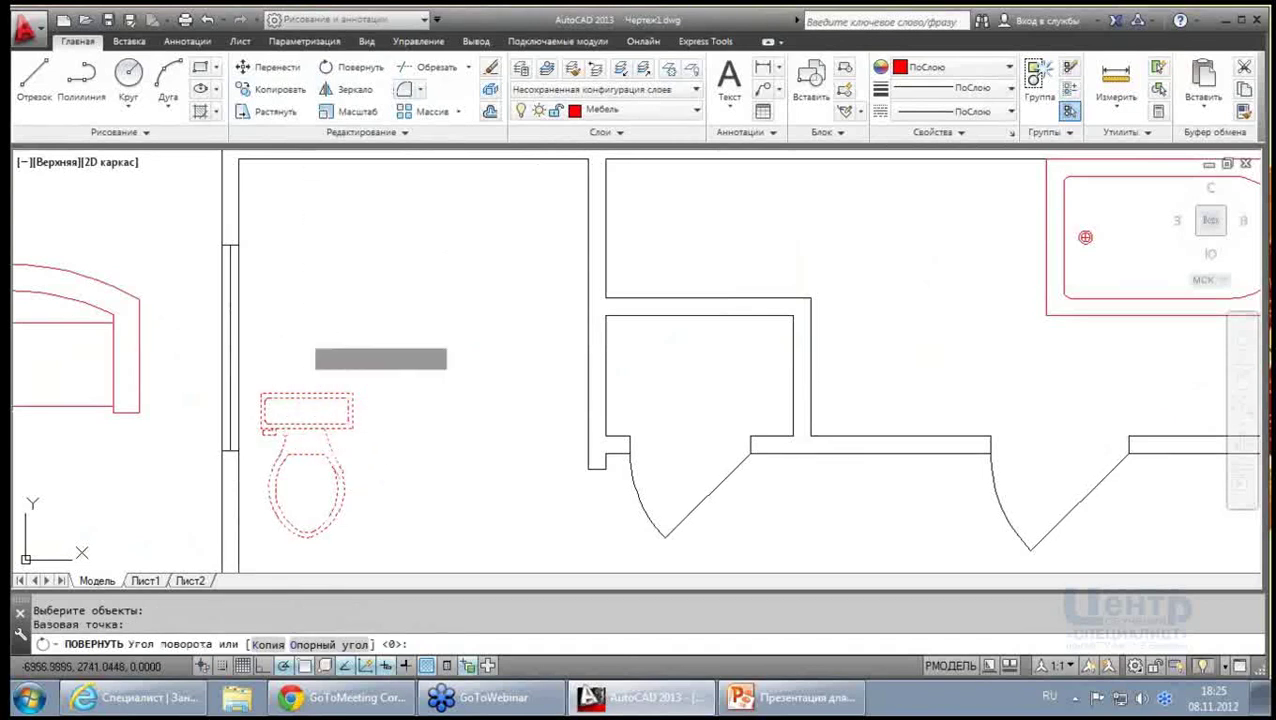
Move the toilet into the small room beside the bathtub room
left_click(262, 68)
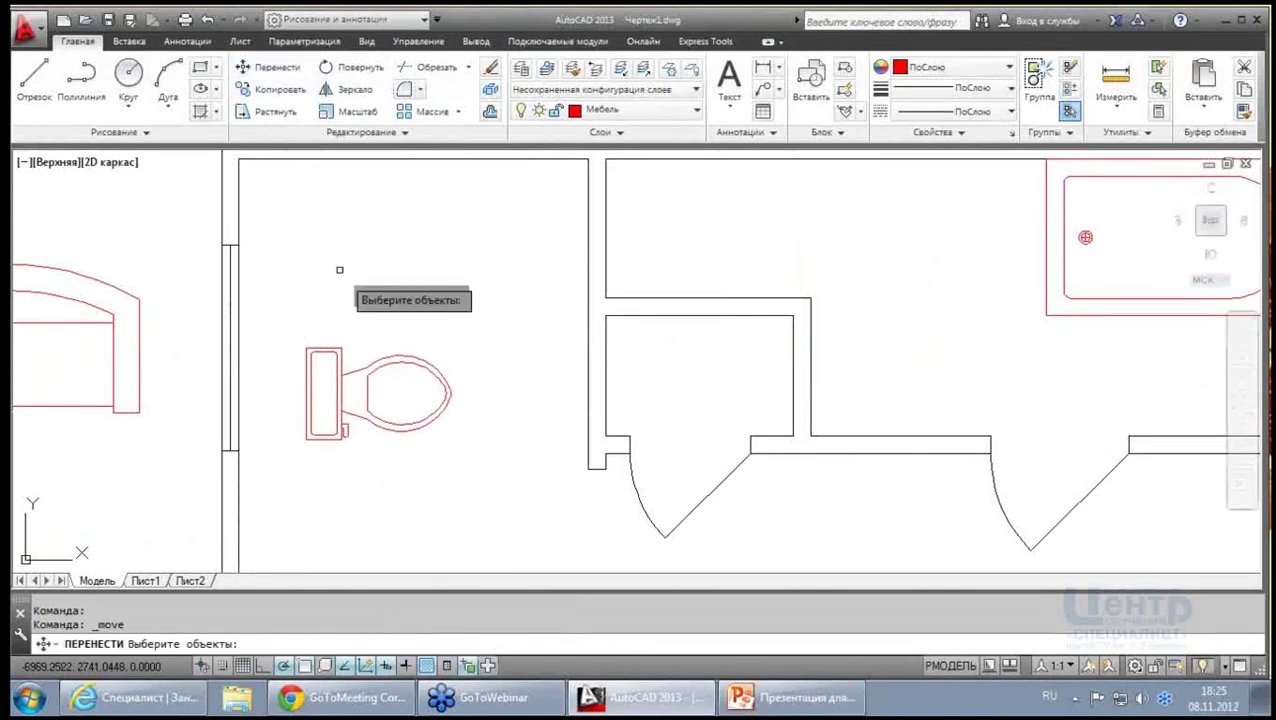
left_click(398, 356)
key("Return")
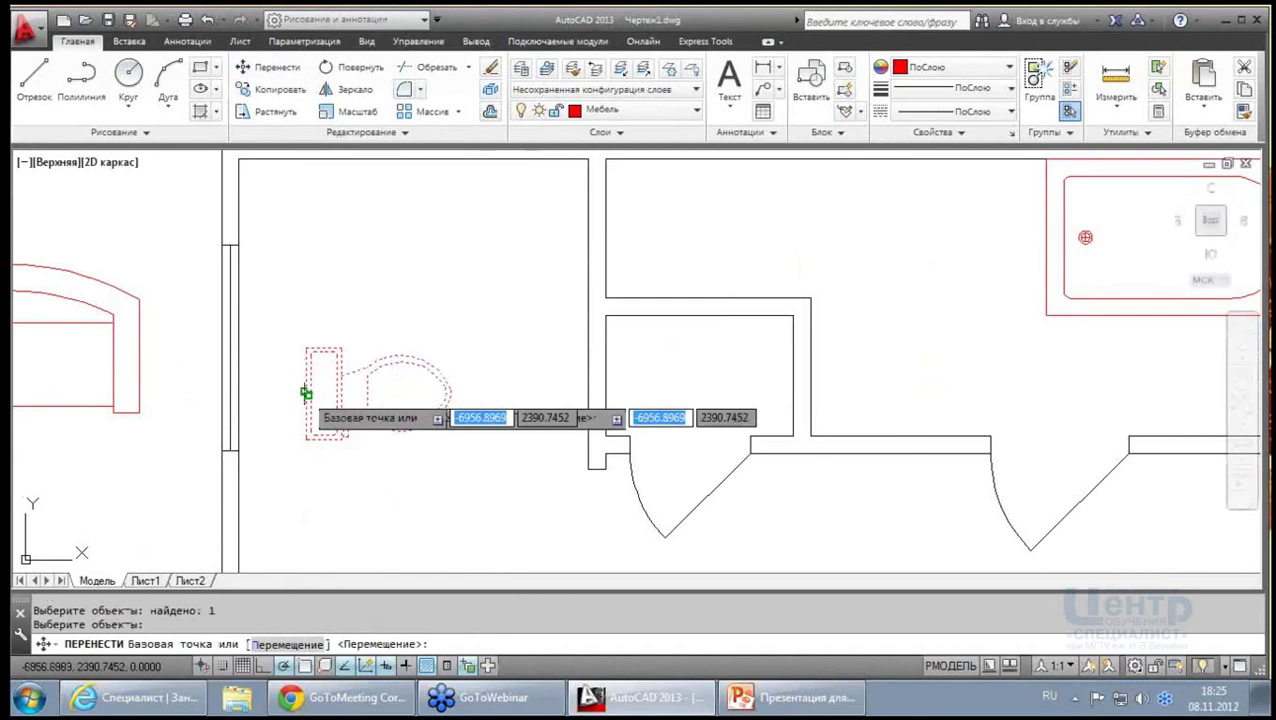
left_click(307, 392)
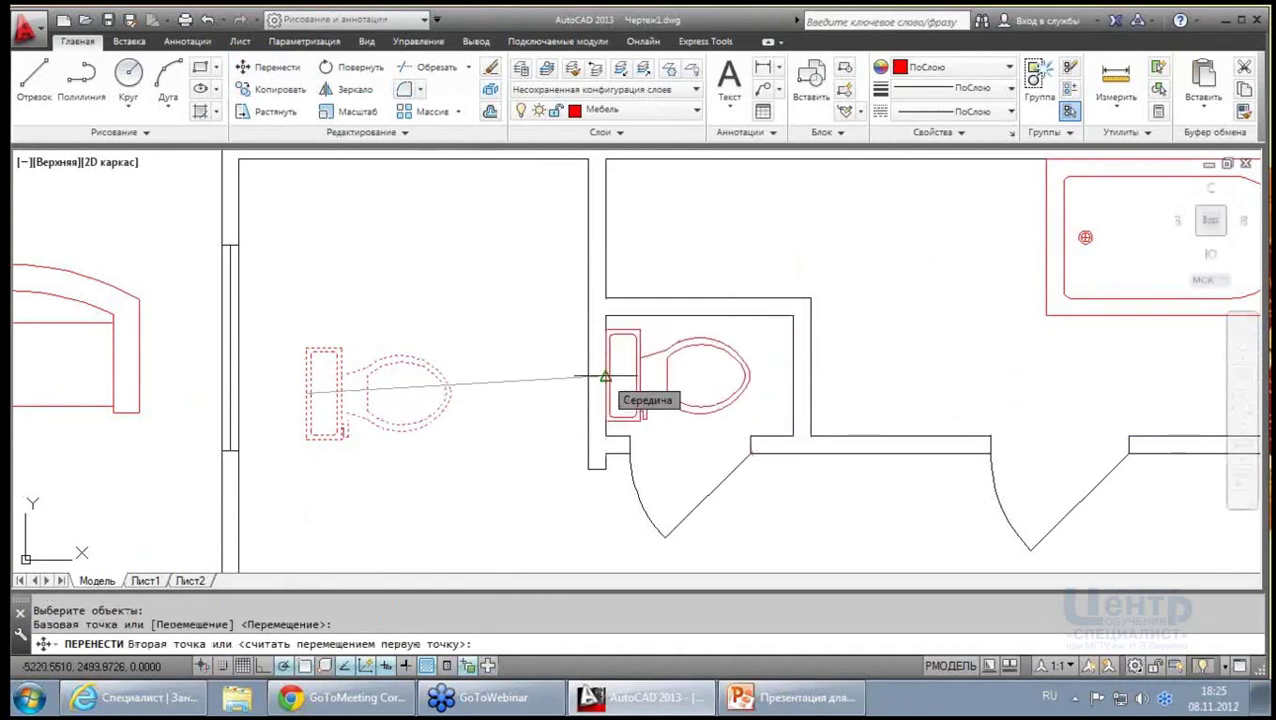
left_click(604, 376)
scroll(684, 276, "down", 4)
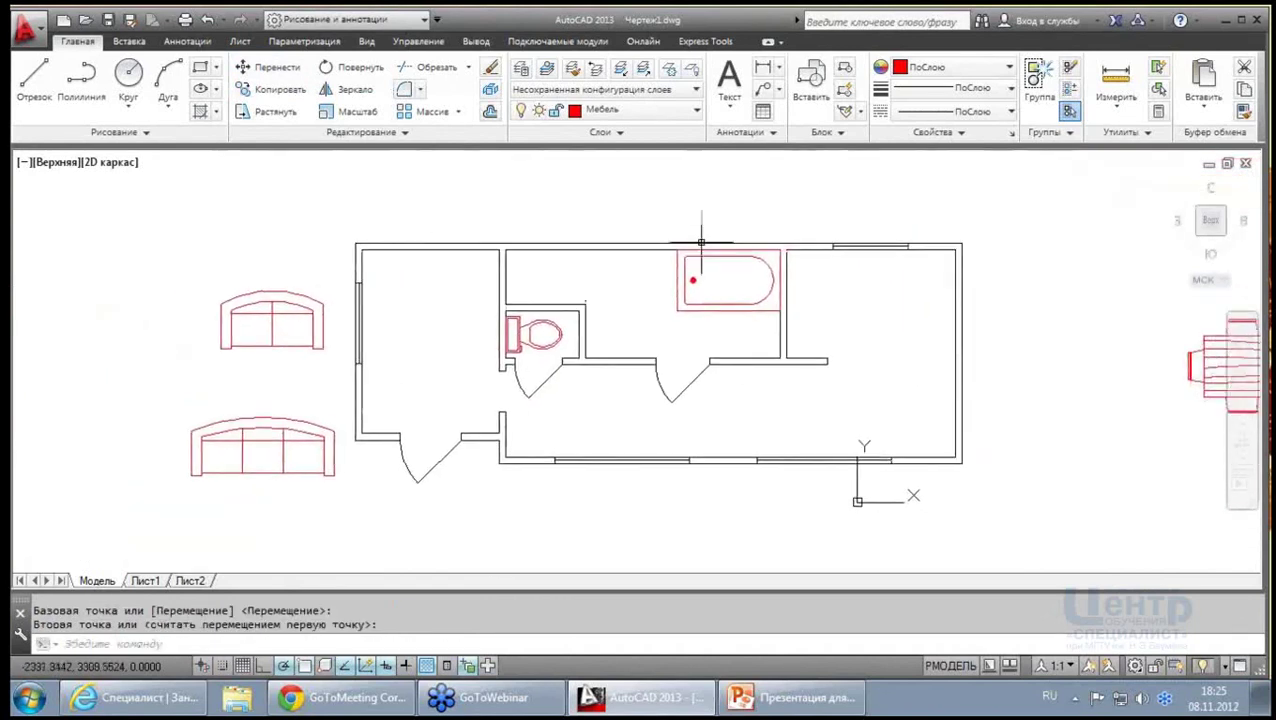
scroll(625, 267, "up", 2)
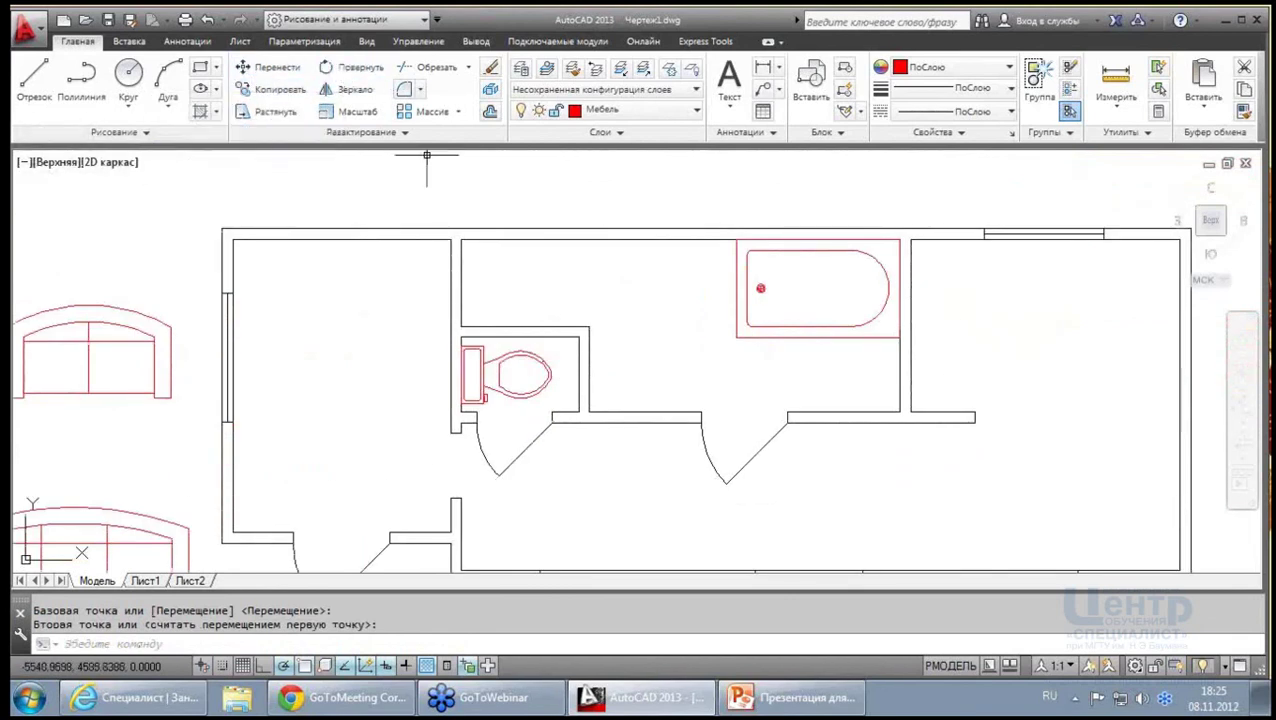
Rotate the toilet again so its tank is on top
left_click(340, 70)
left_click(533, 356)
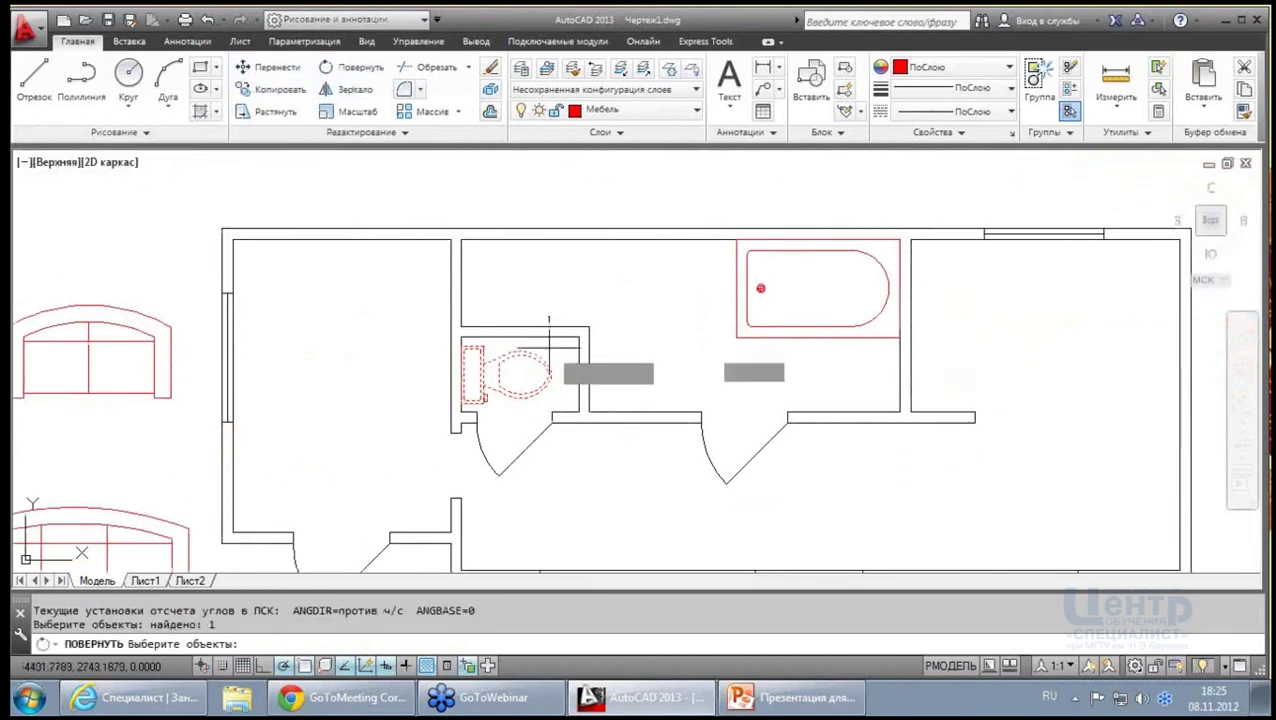
key("Return")
left_click(466, 362)
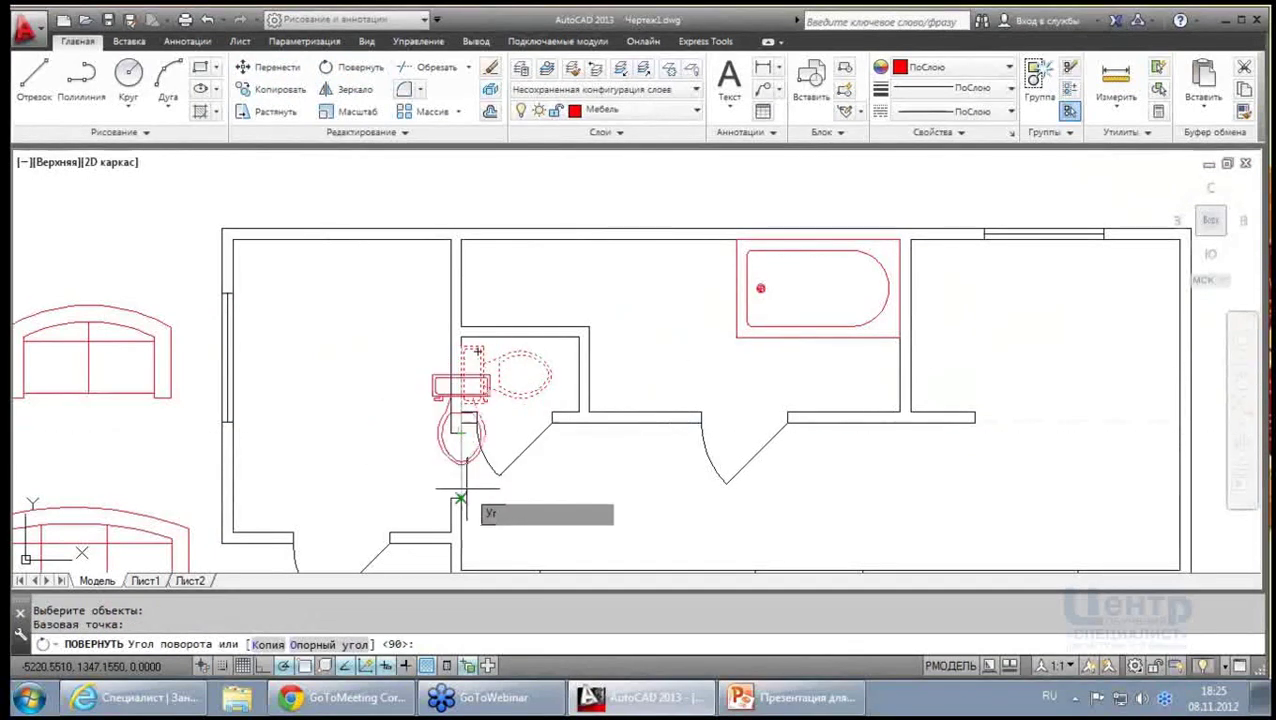
left_click(461, 451)
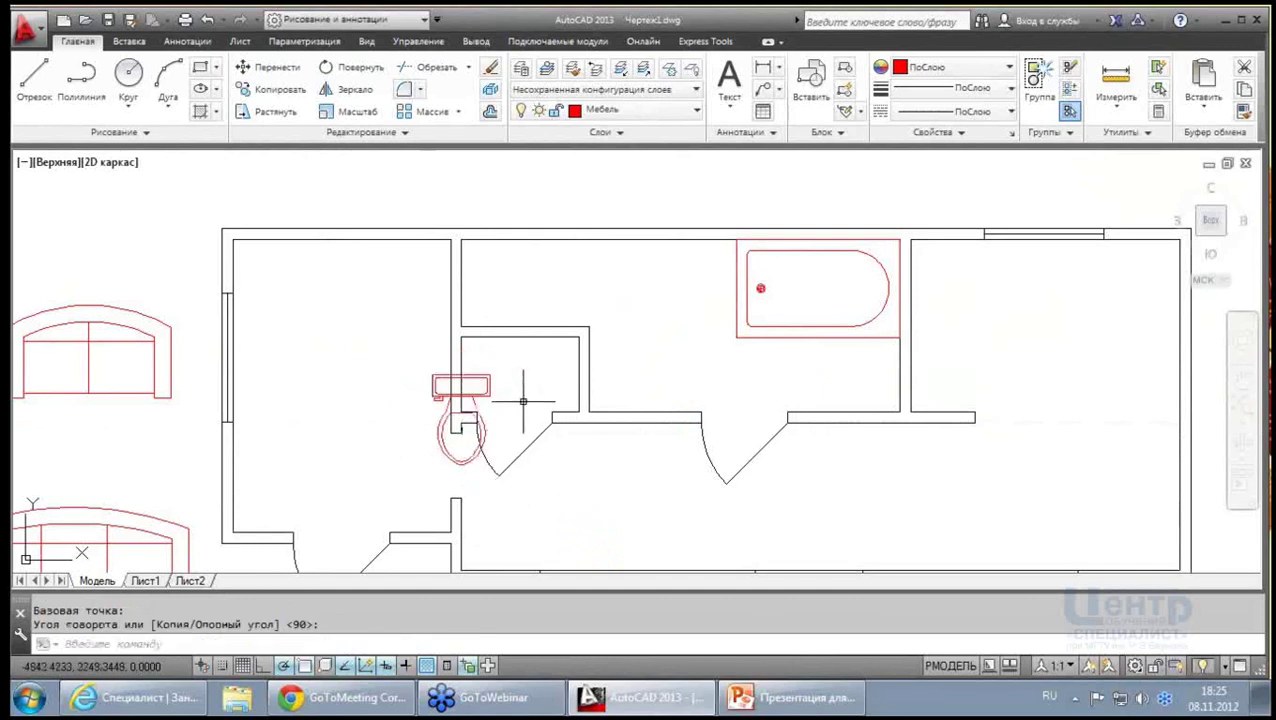
Move the toilet by its tank corner against the small room's top wall
left_click(268, 67)
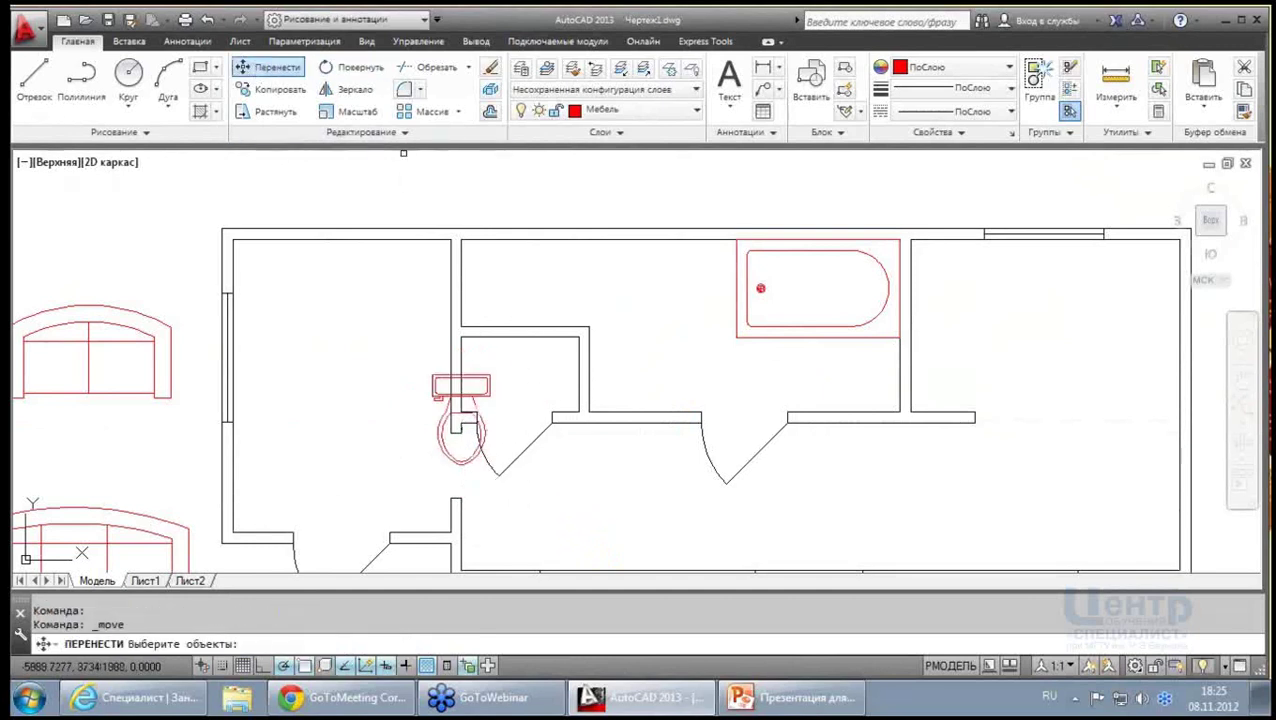
left_click(456, 399)
key("Return")
scroll(491, 352, "up", 5)
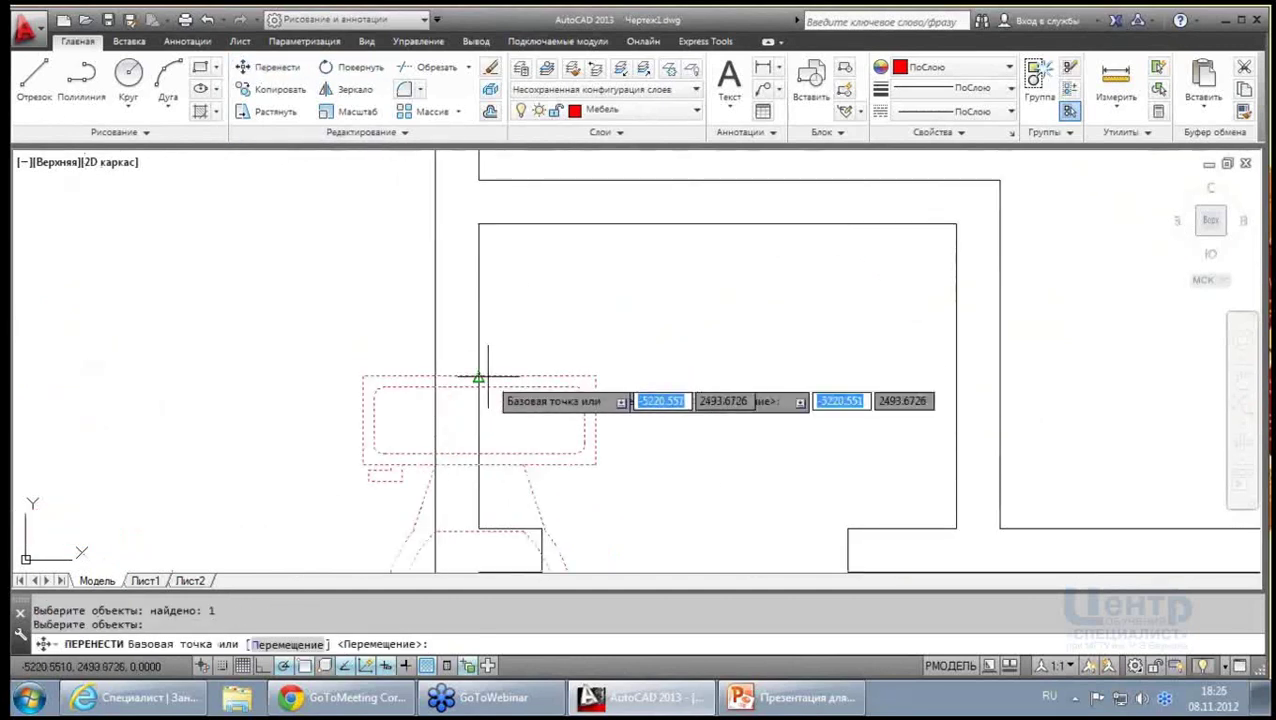
left_click(480, 376)
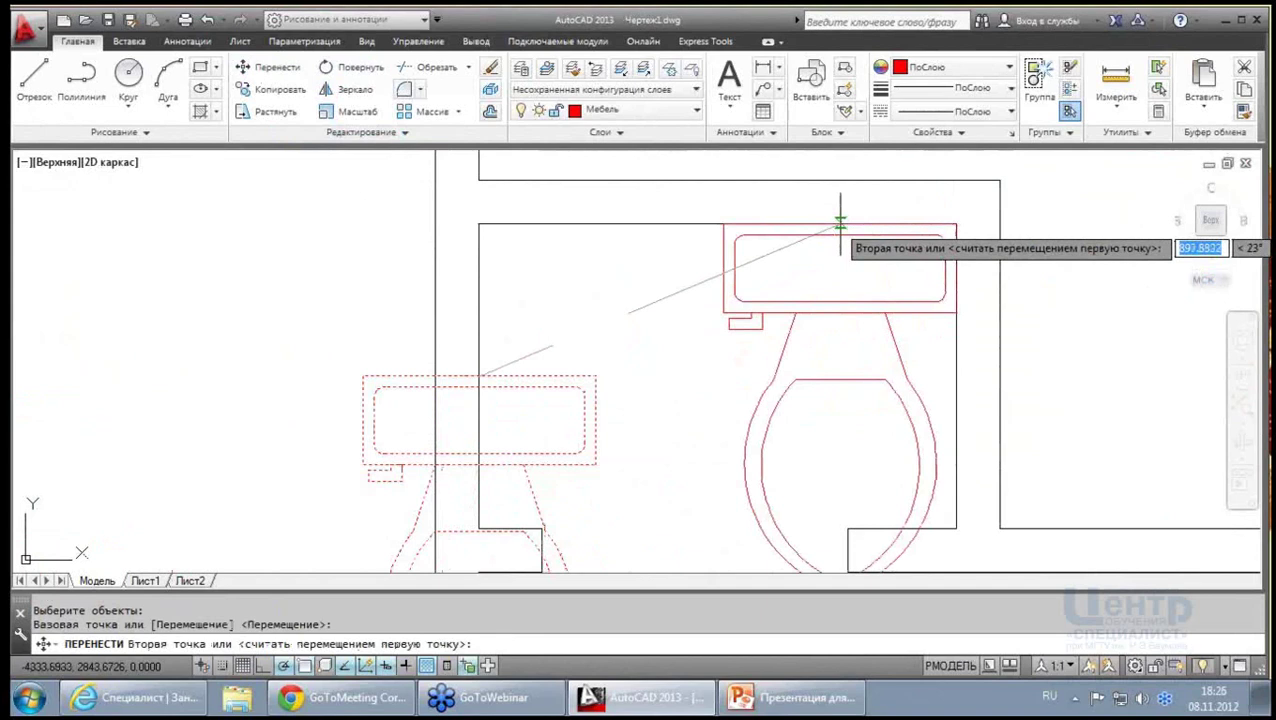
left_click(840, 222)
scroll(600, 240, "down", 4)
middle_click_drag(600, 240, 430, 300)
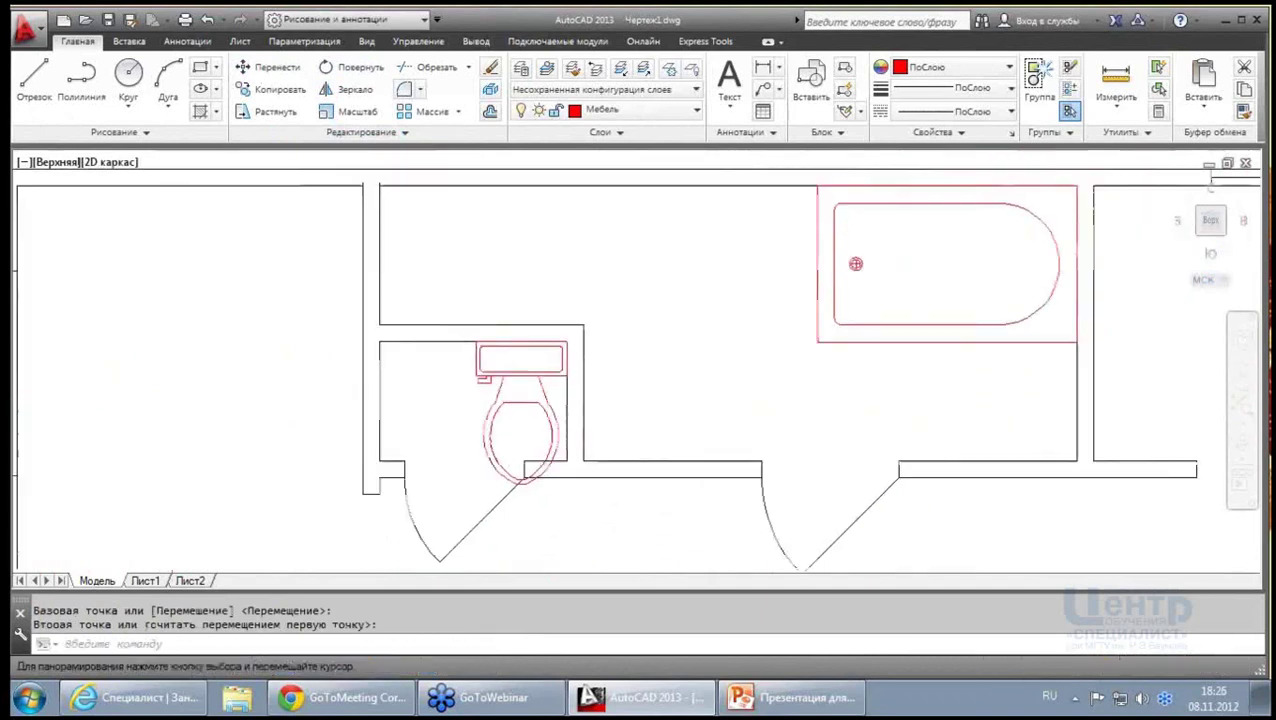
Move the toilet with its cubicle walls up from the wall corner to meet the upper wall
left_click(263, 68)
left_click(613, 425)
left_click(583, 390)
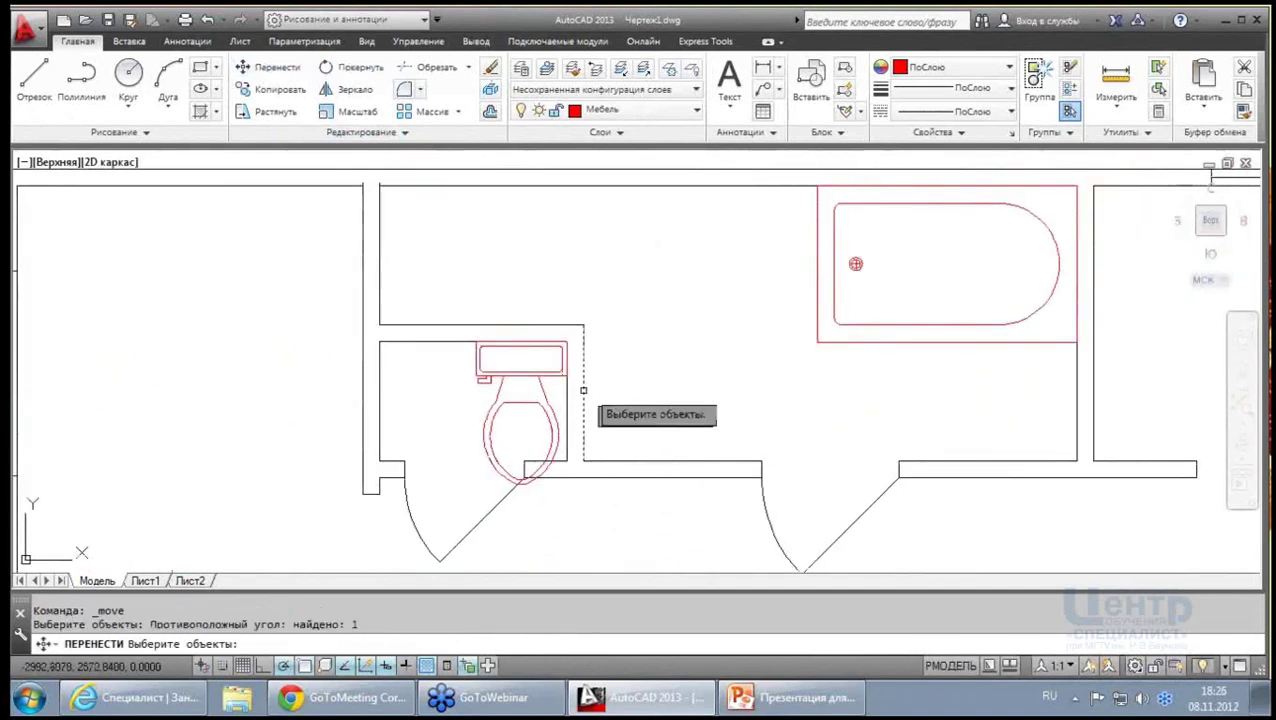
left_click(621, 395)
left_click(440, 290)
key("Return")
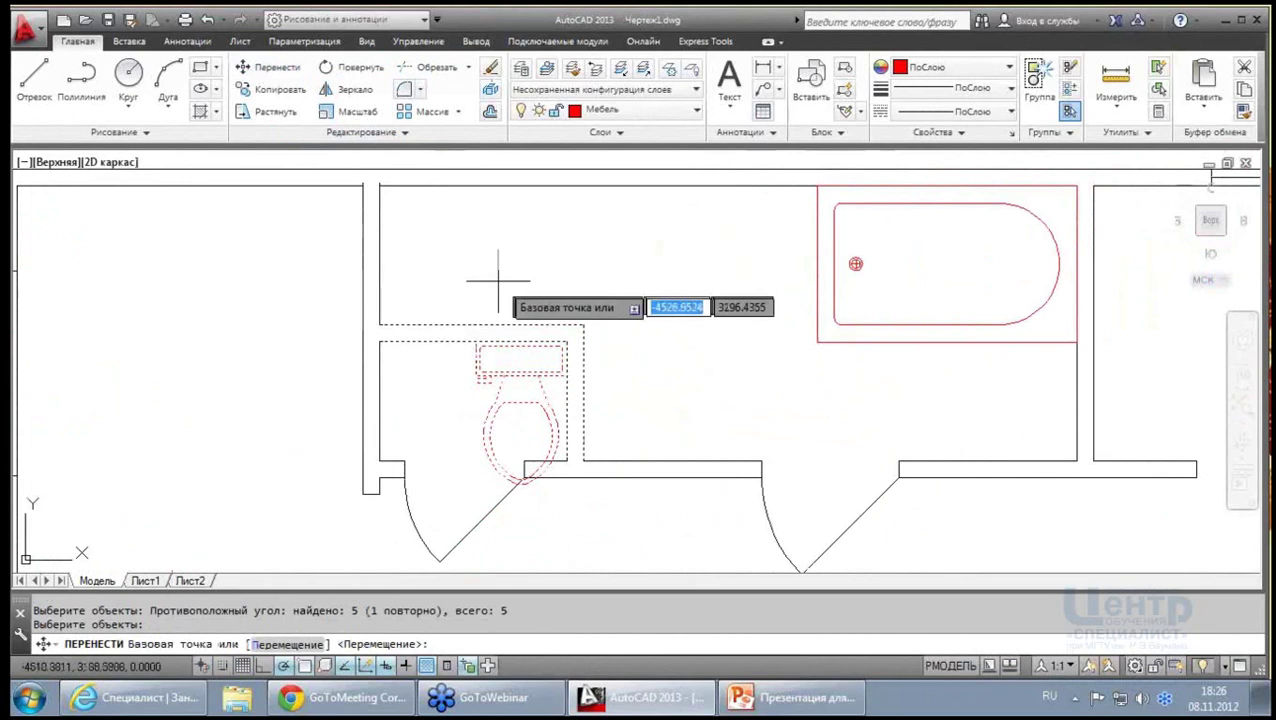
left_click(379, 323)
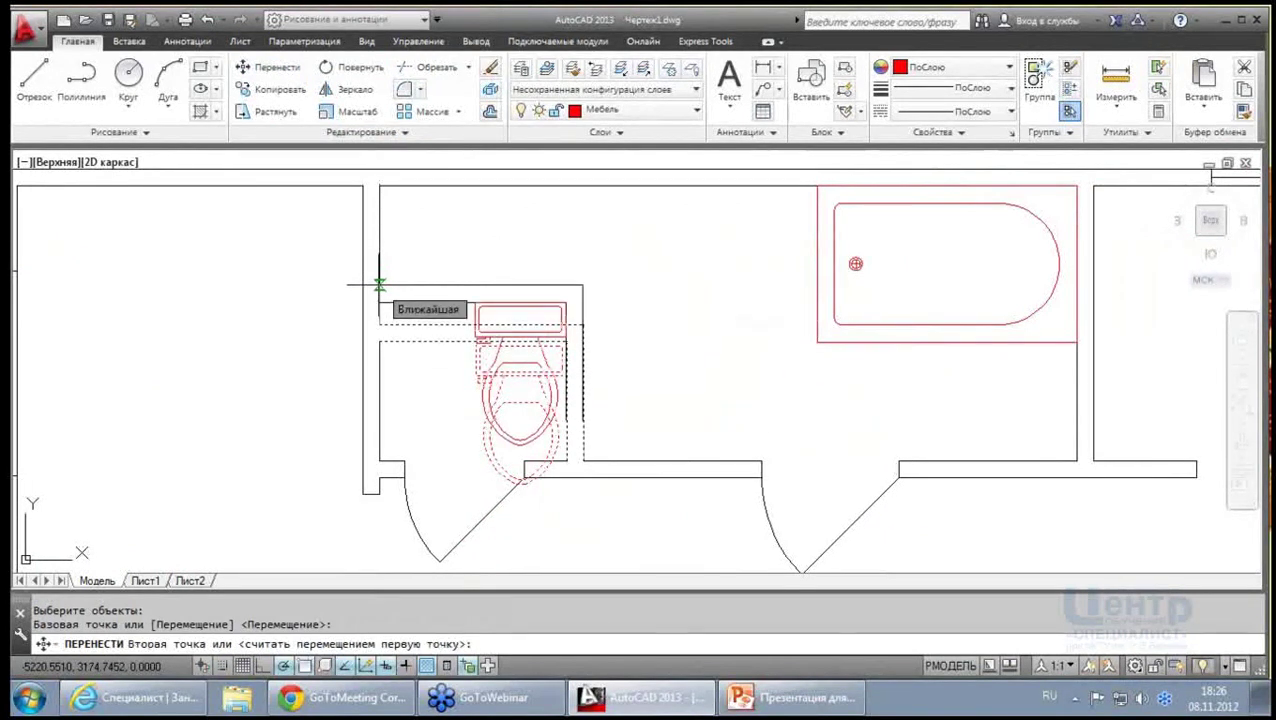
left_click(379, 278)
middle_click_drag(864, 205, 924, 225)
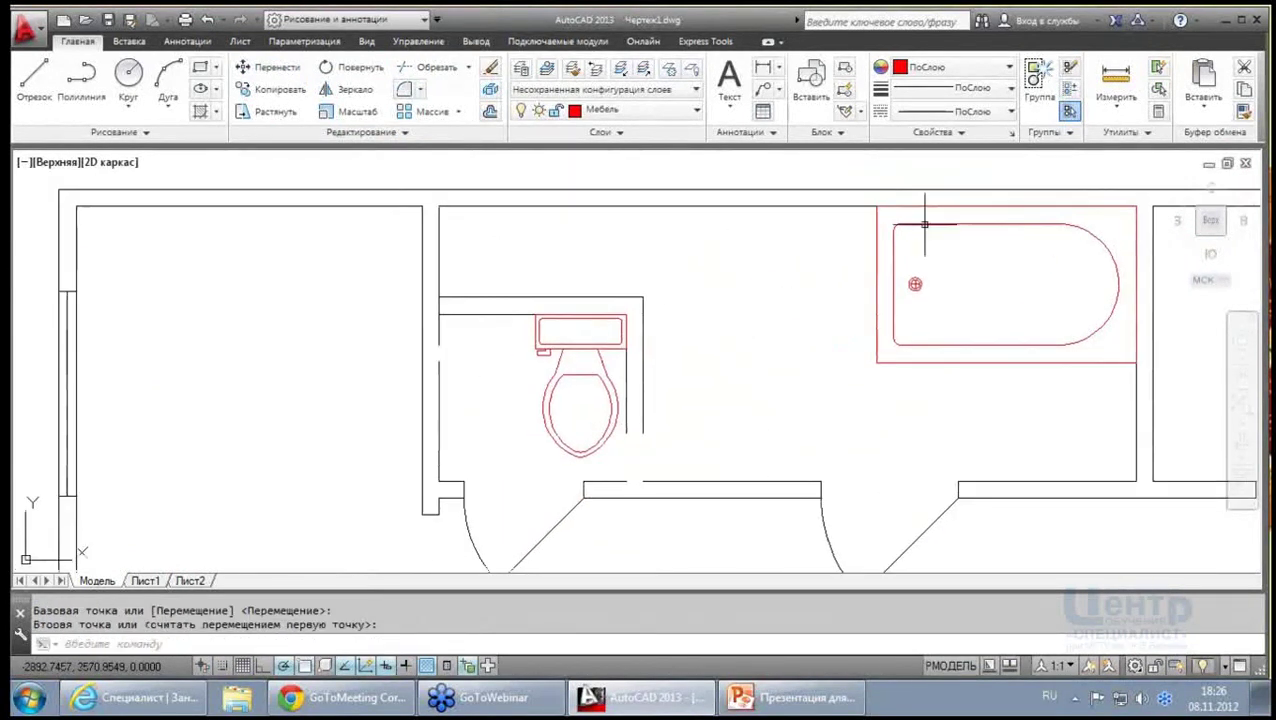
left_click(451, 67)
Extend the cubicle's right wall line down to the lower wall
left_click(450, 131)
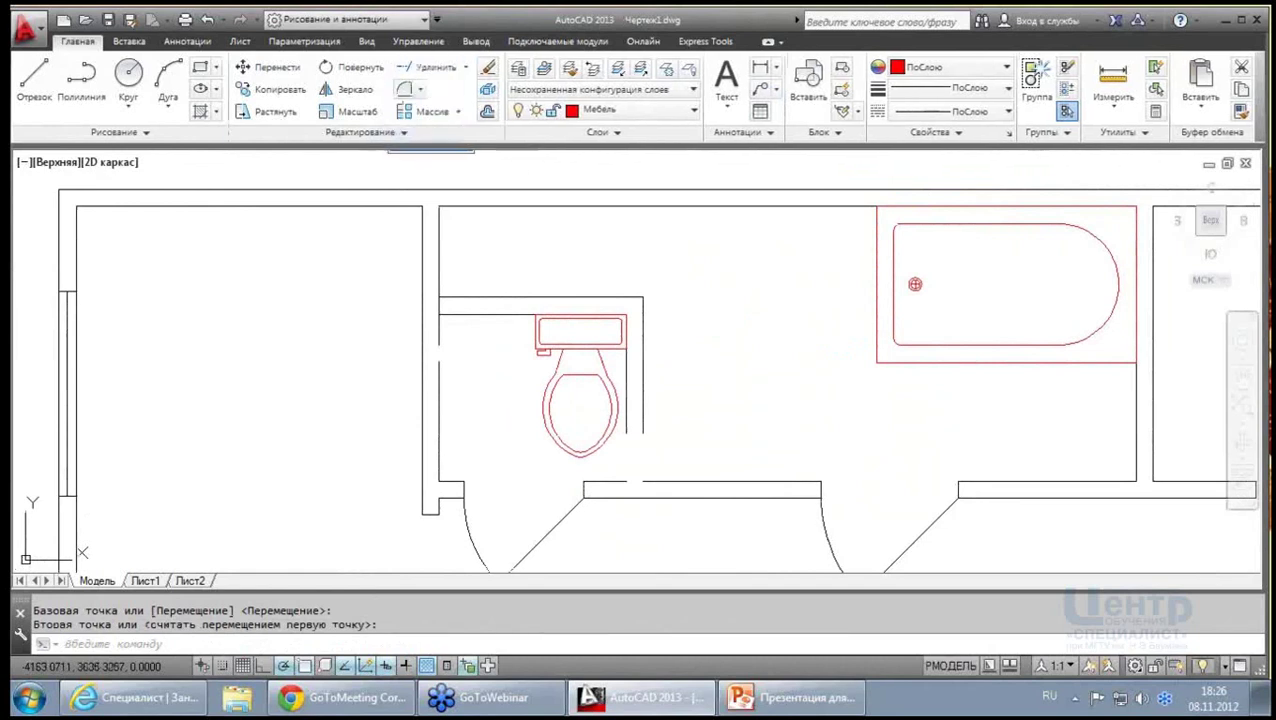
left_click(745, 545)
left_click(354, 267)
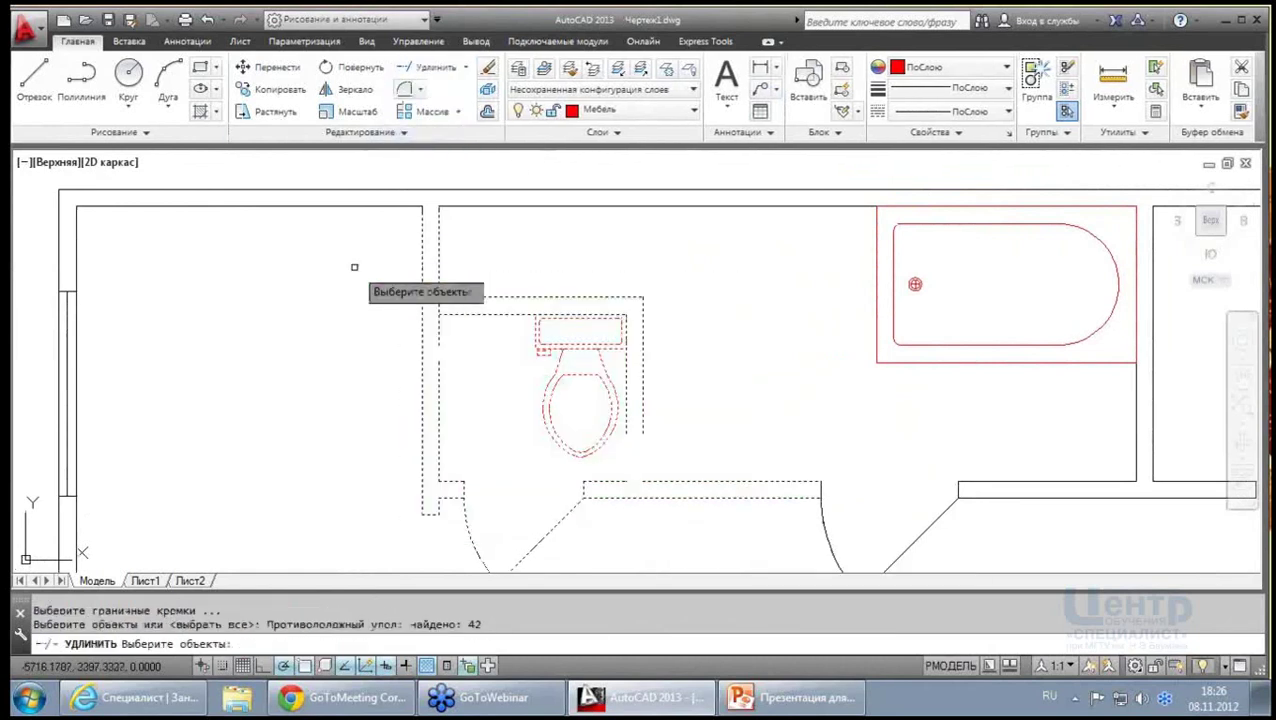
key("Return")
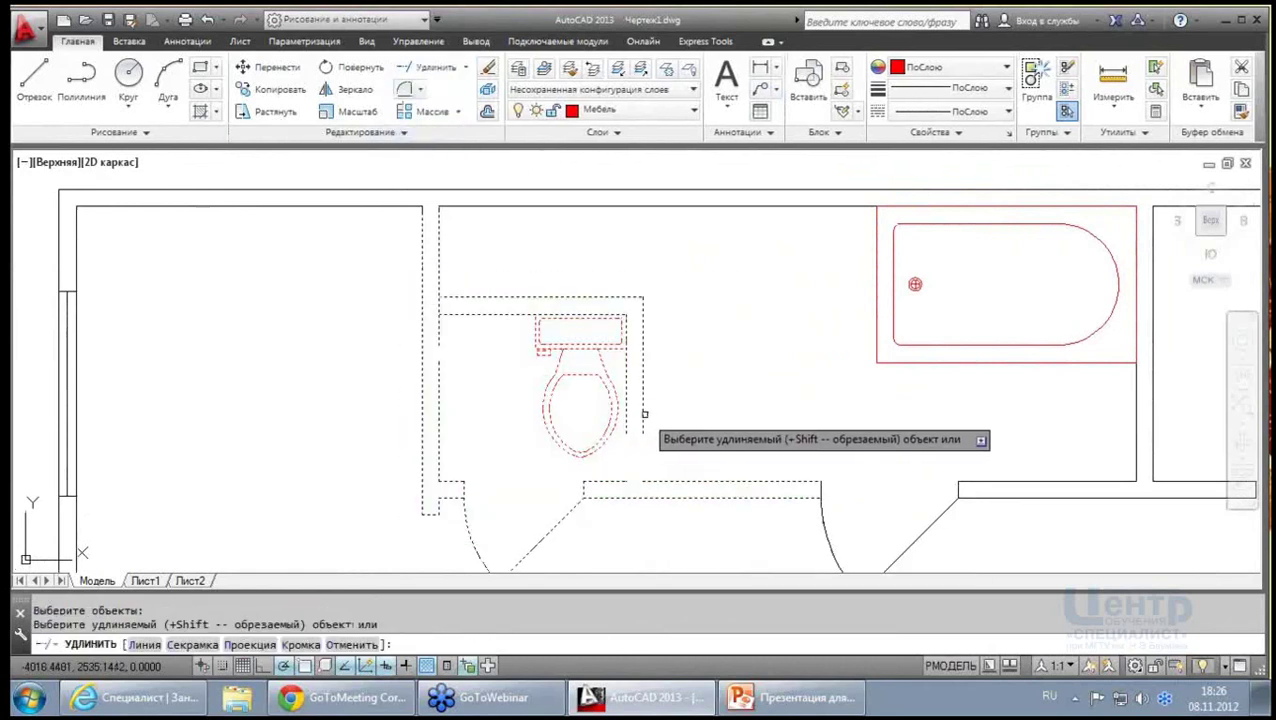
left_click(643, 418)
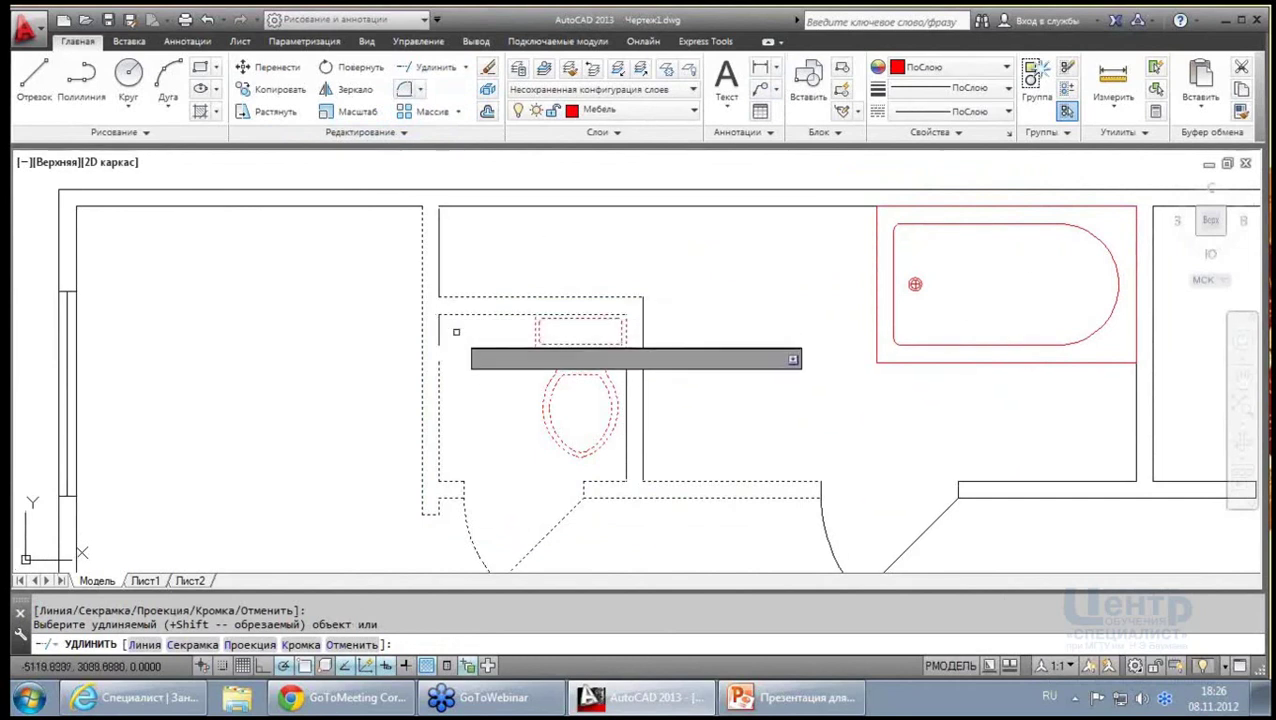
key("Escape")
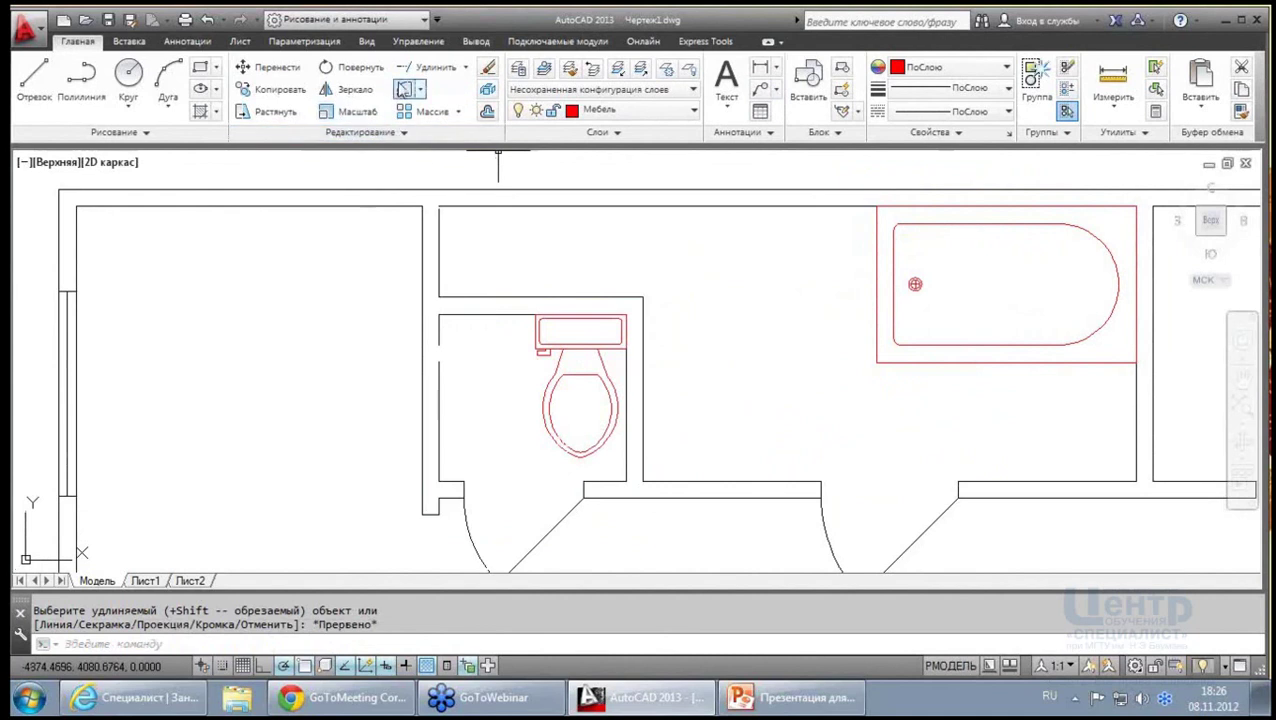
Join the two split left-wall segments into one line
left_click(404, 133)
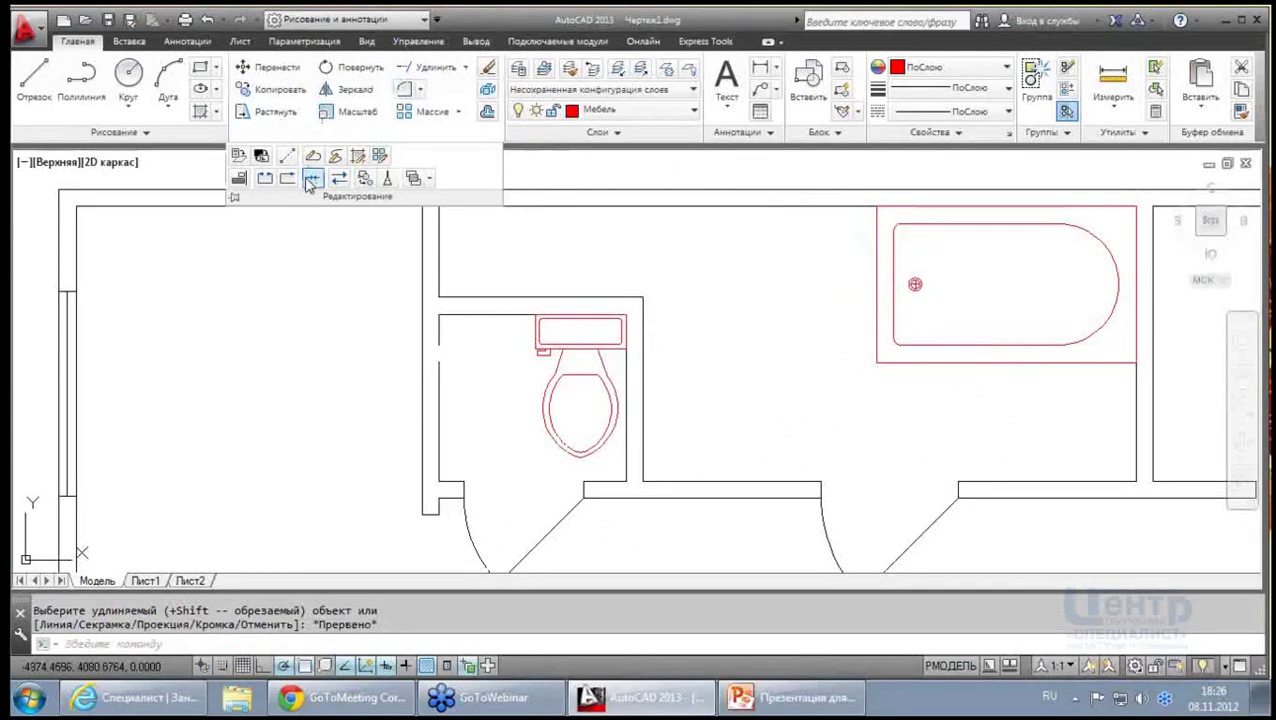
left_click(440, 365)
left_click(441, 366)
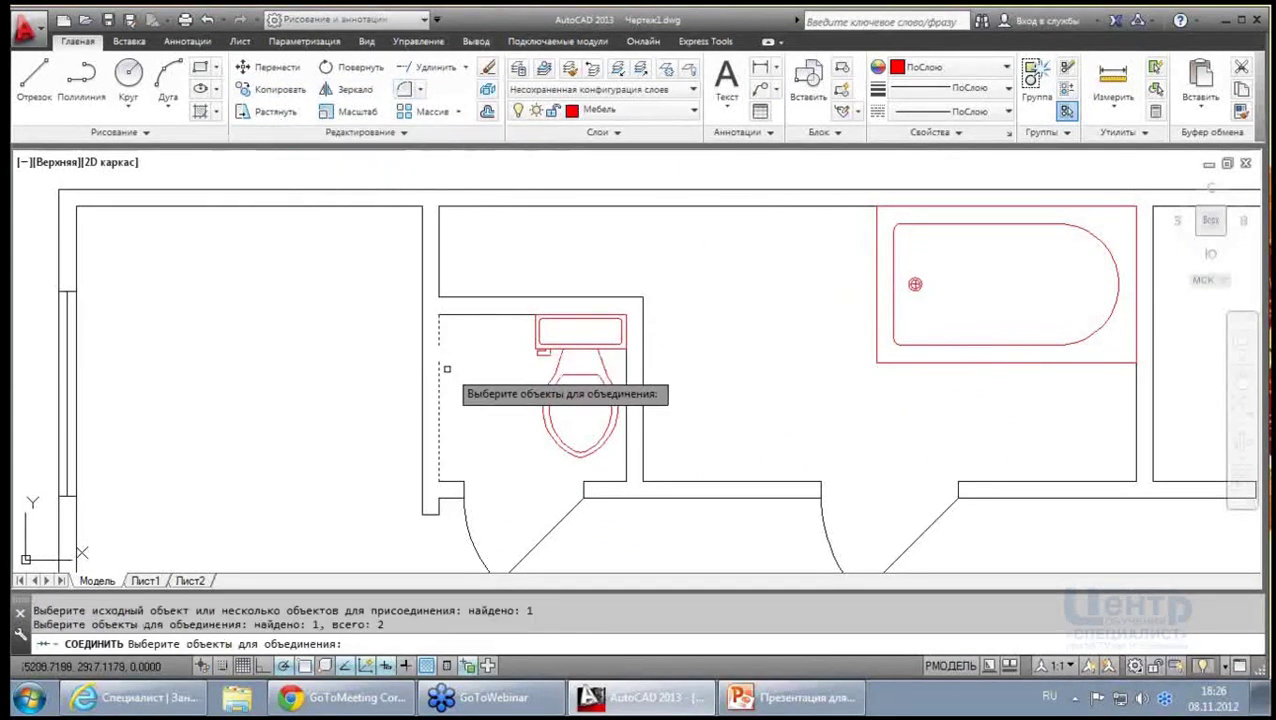
key("Return")
scroll(500, 350, "down", 4)
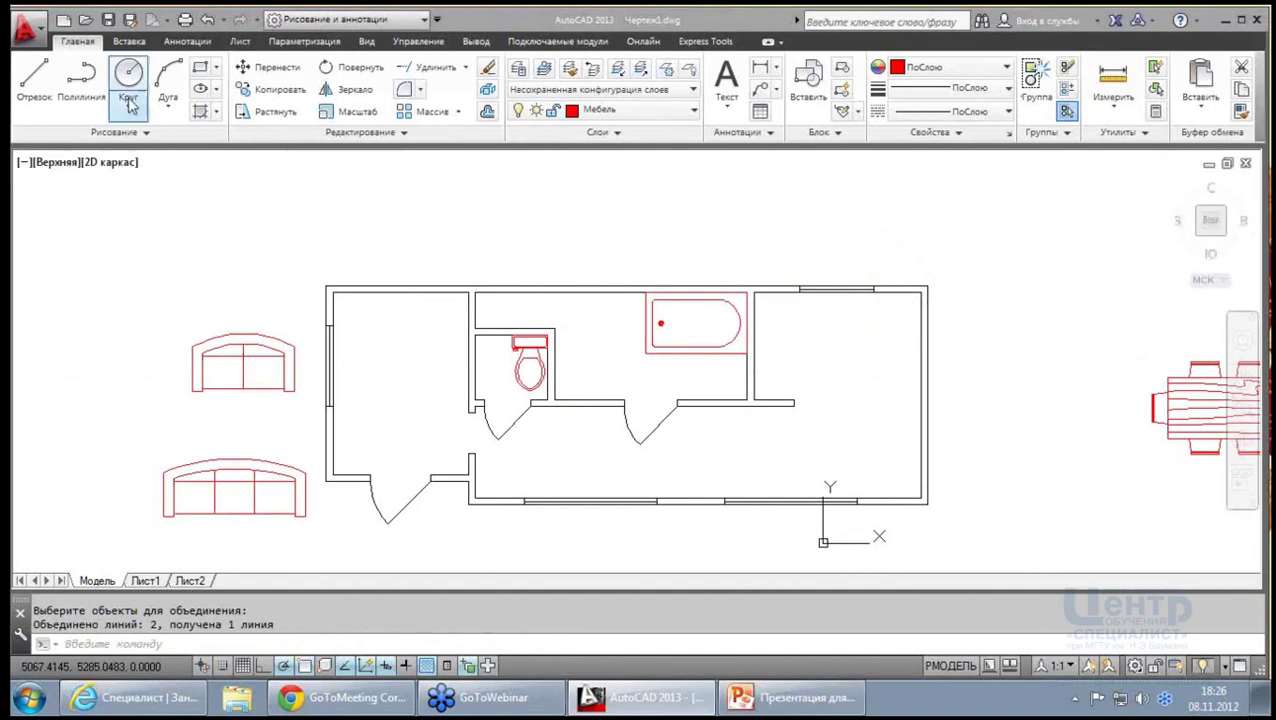
Move the lower sofa into the upper-right room
left_click(252, 70)
left_click(238, 462)
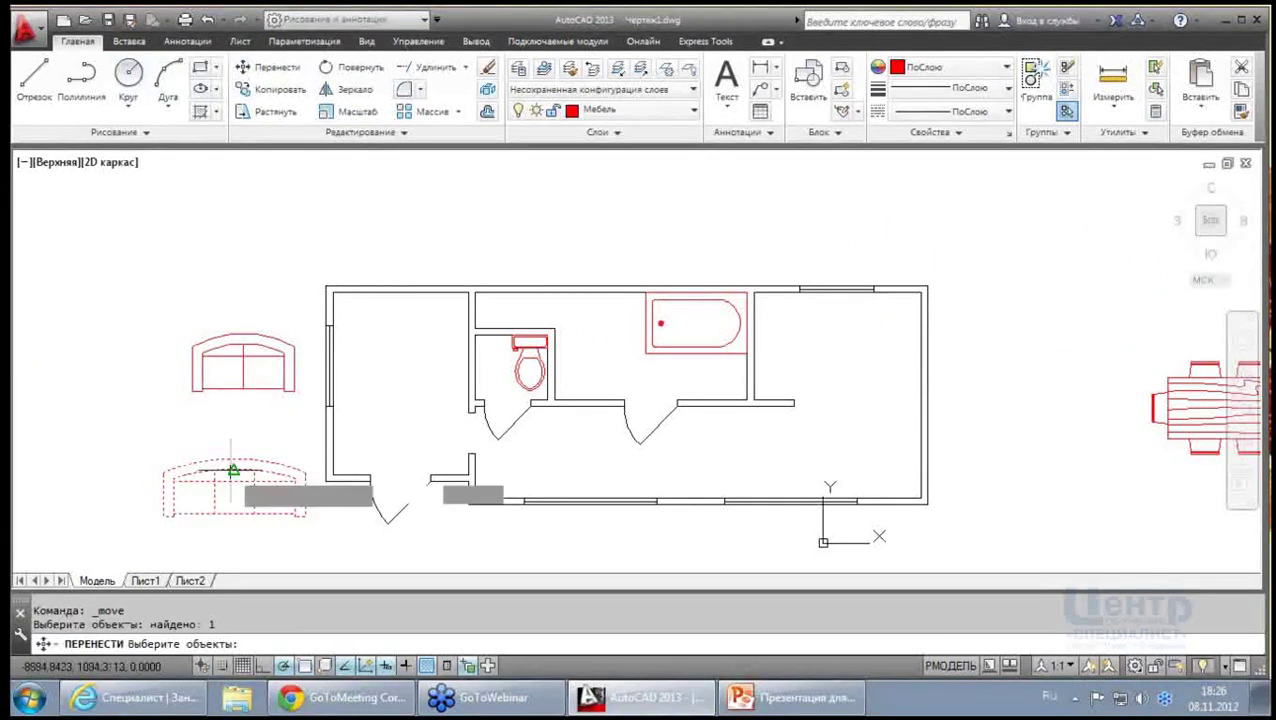
key("Return")
left_click(234, 475)
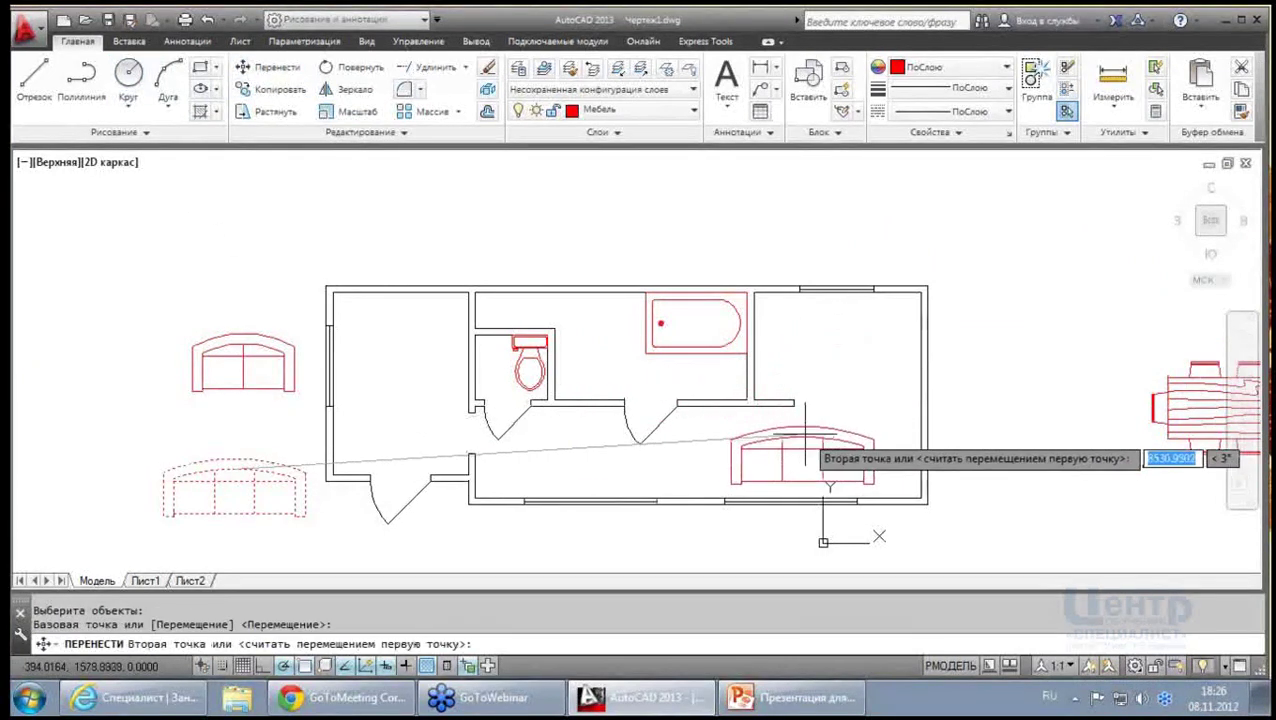
left_click(840, 340)
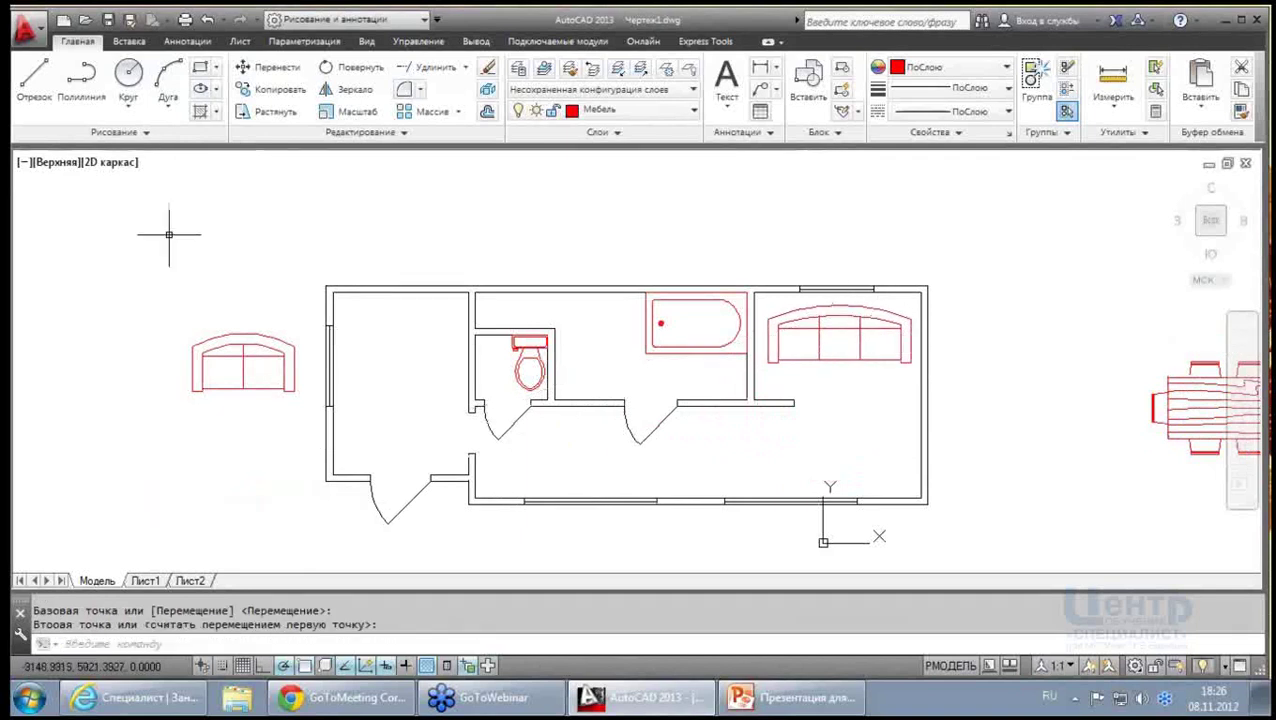
Delete the remaining left sofa
left_click(288, 405)
left_click(168, 302)
key("Delete")
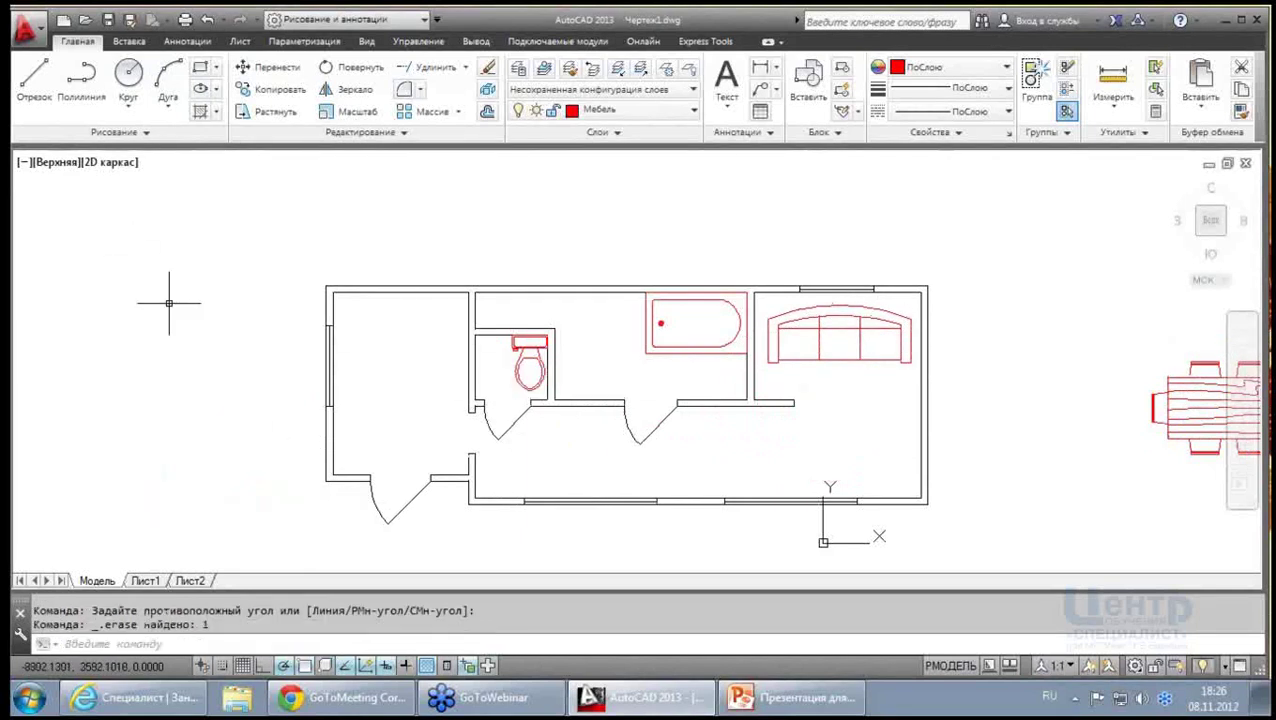
scroll(175, 296, "up", 2)
scroll(192, 295, "down", 4)
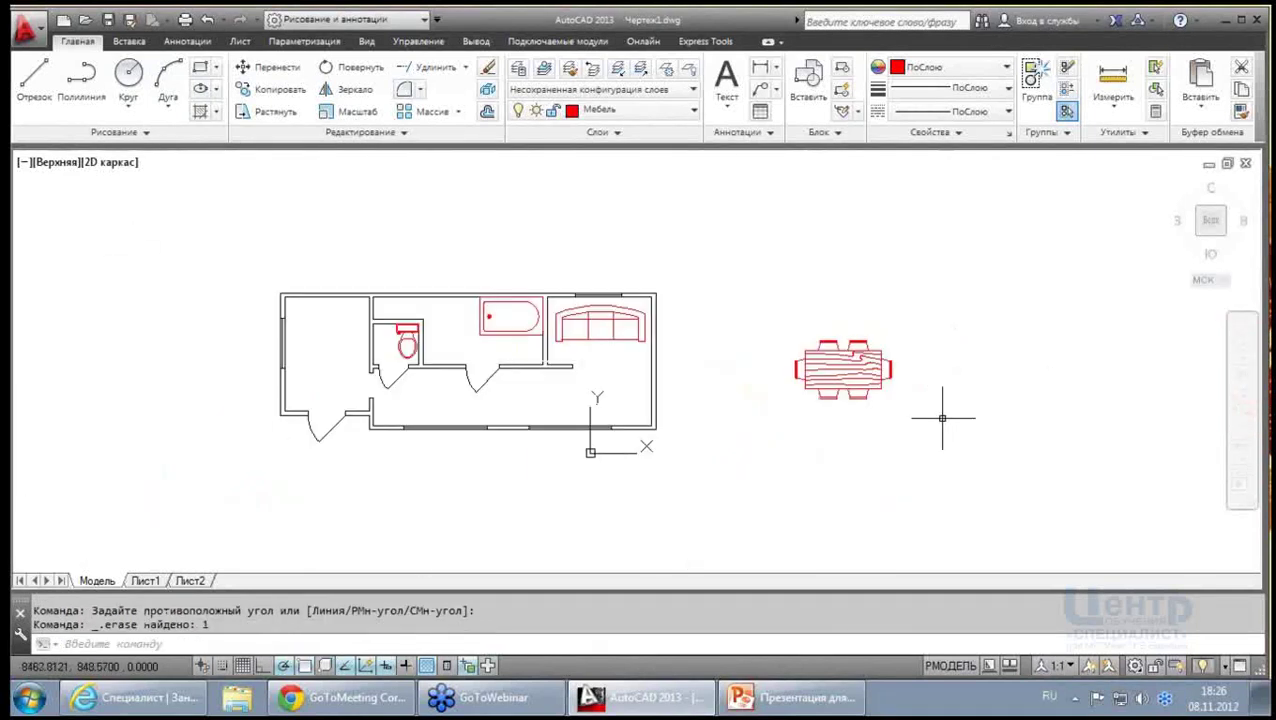
scroll(920, 420, "up", 2)
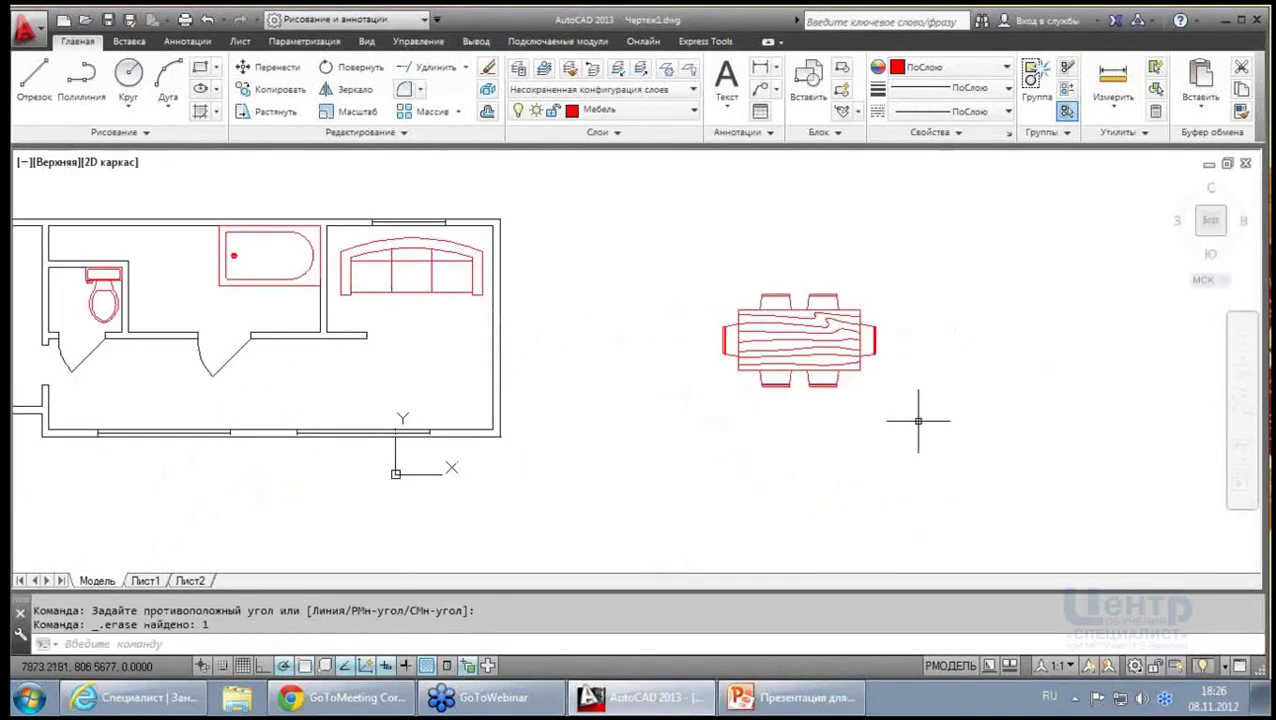
Move the dining table into the room below the sofa
left_click(264, 68)
left_click(780, 308)
key("Return")
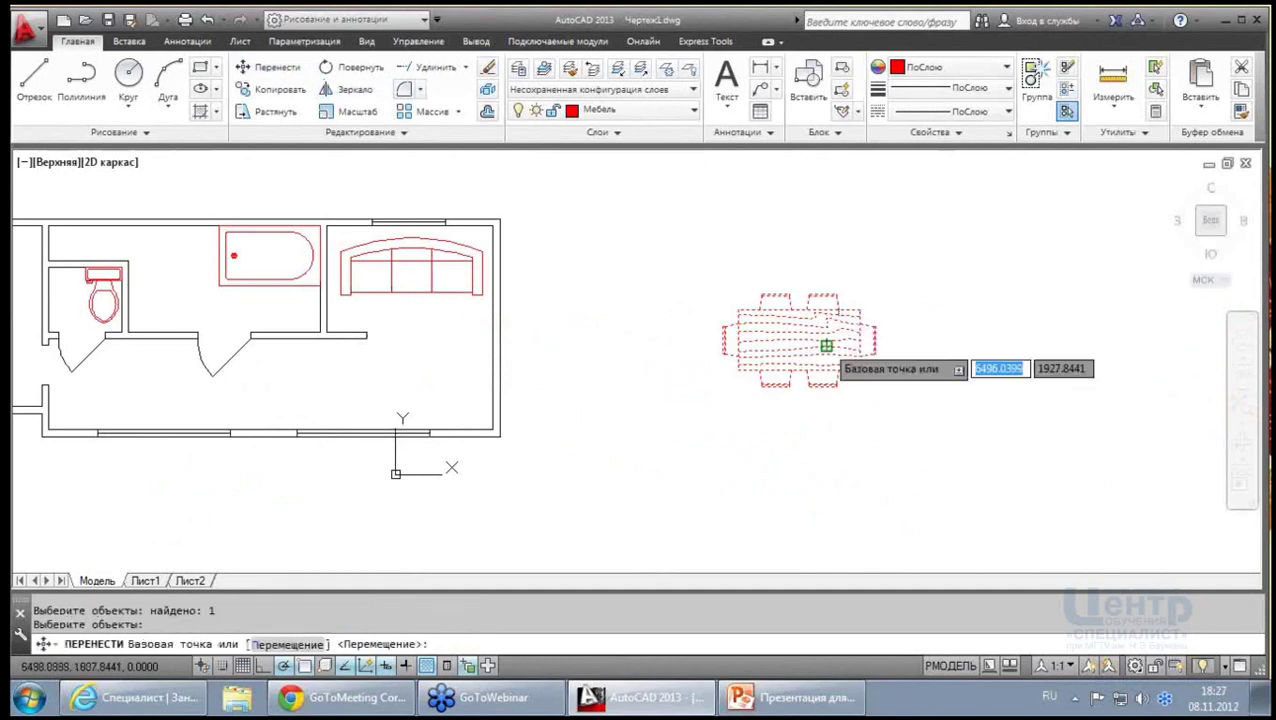
left_click(825, 347)
scroll(372, 360, "up", 2)
scroll(450, 370, "up", 2)
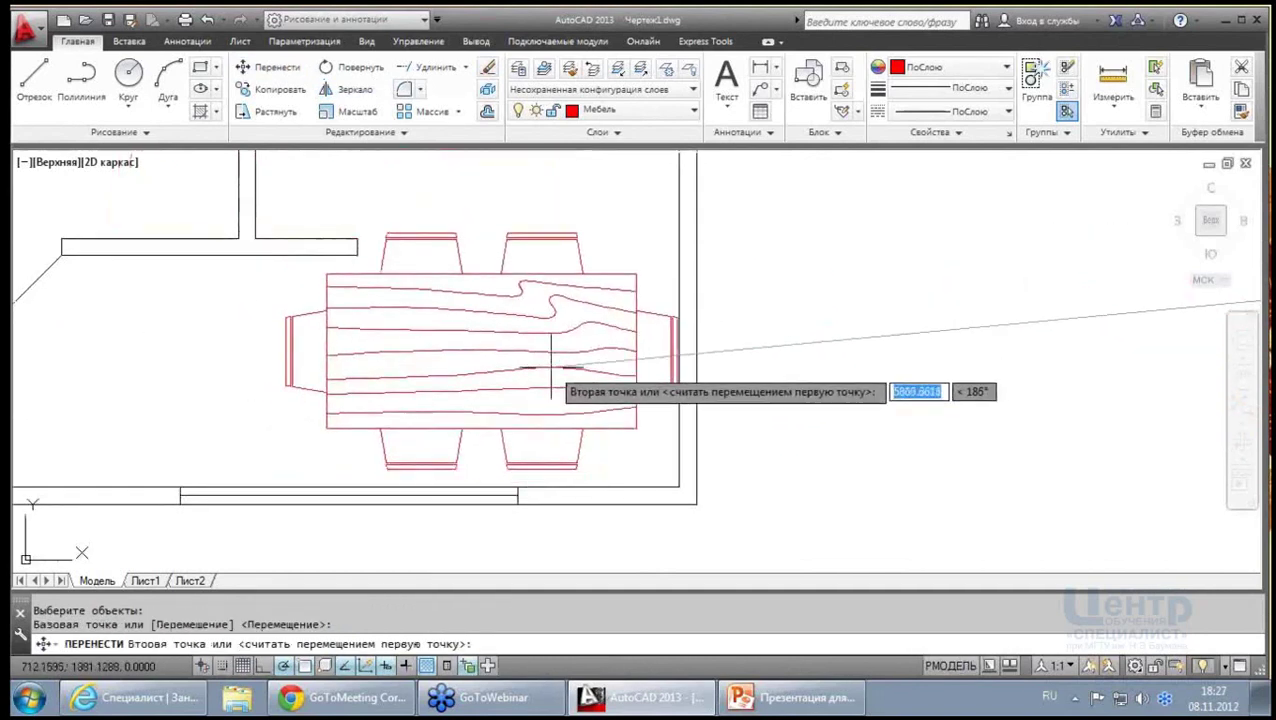
left_click(644, 336)
scroll(680, 315, "down", 4)
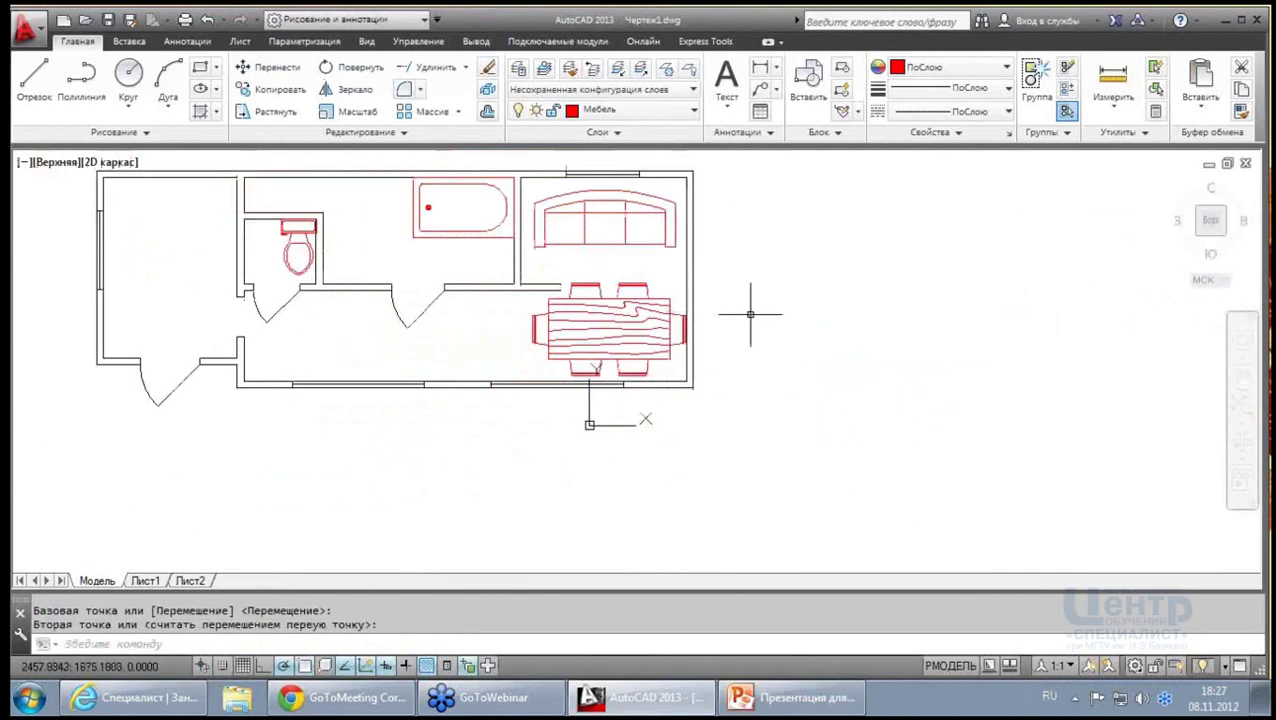
Center the floor plan in view and look over the text and layer panels
middle_click_drag(749, 305, 849, 399)
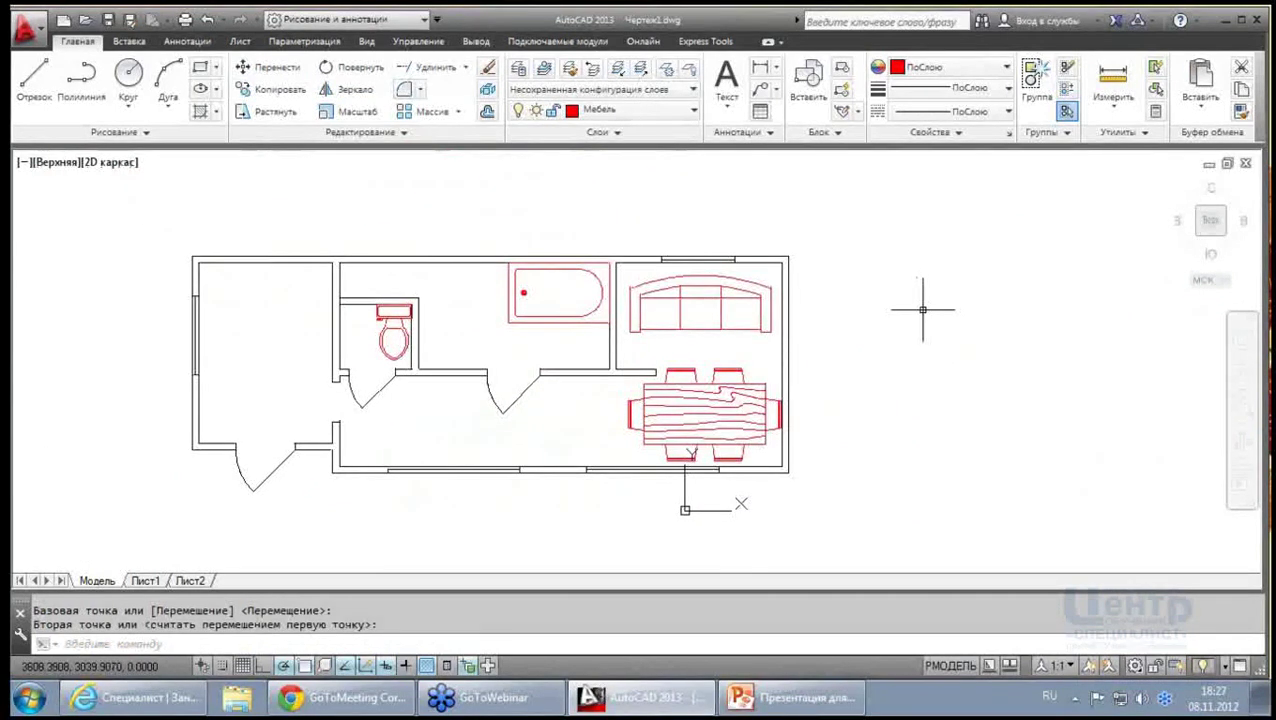
scroll(828, 274, "down", 2)
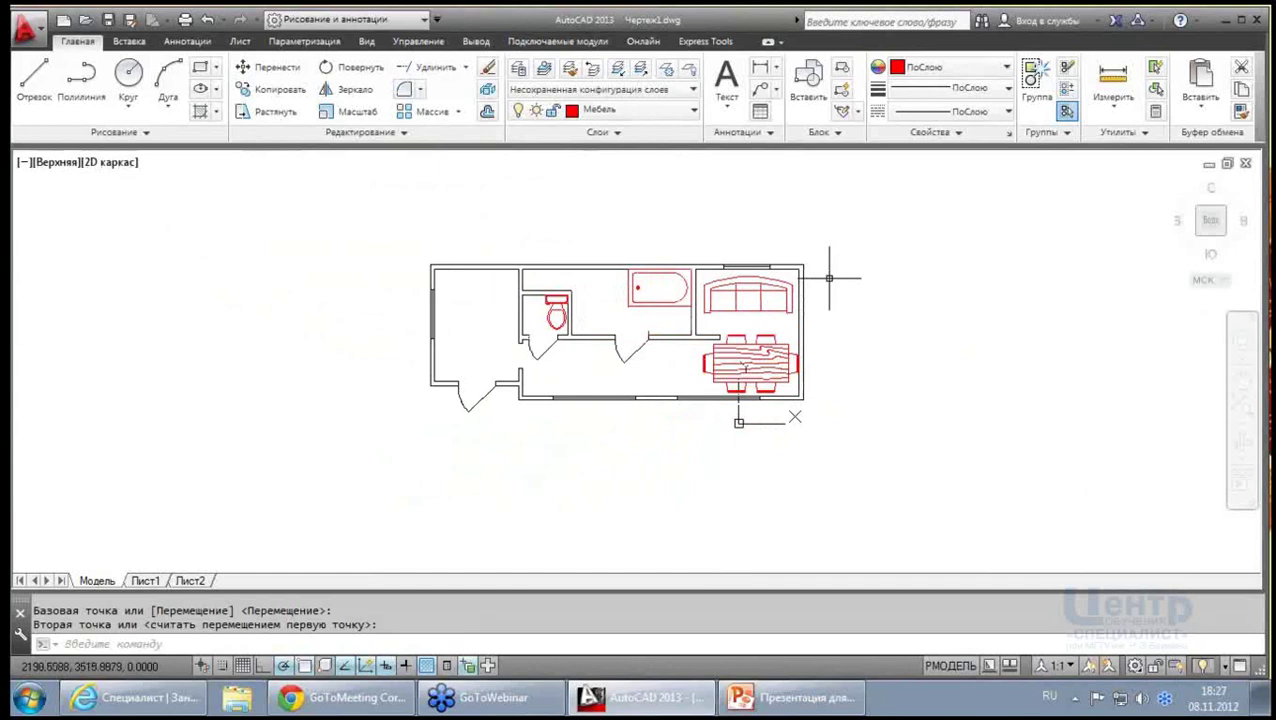
scroll(826, 285, "up", 2)
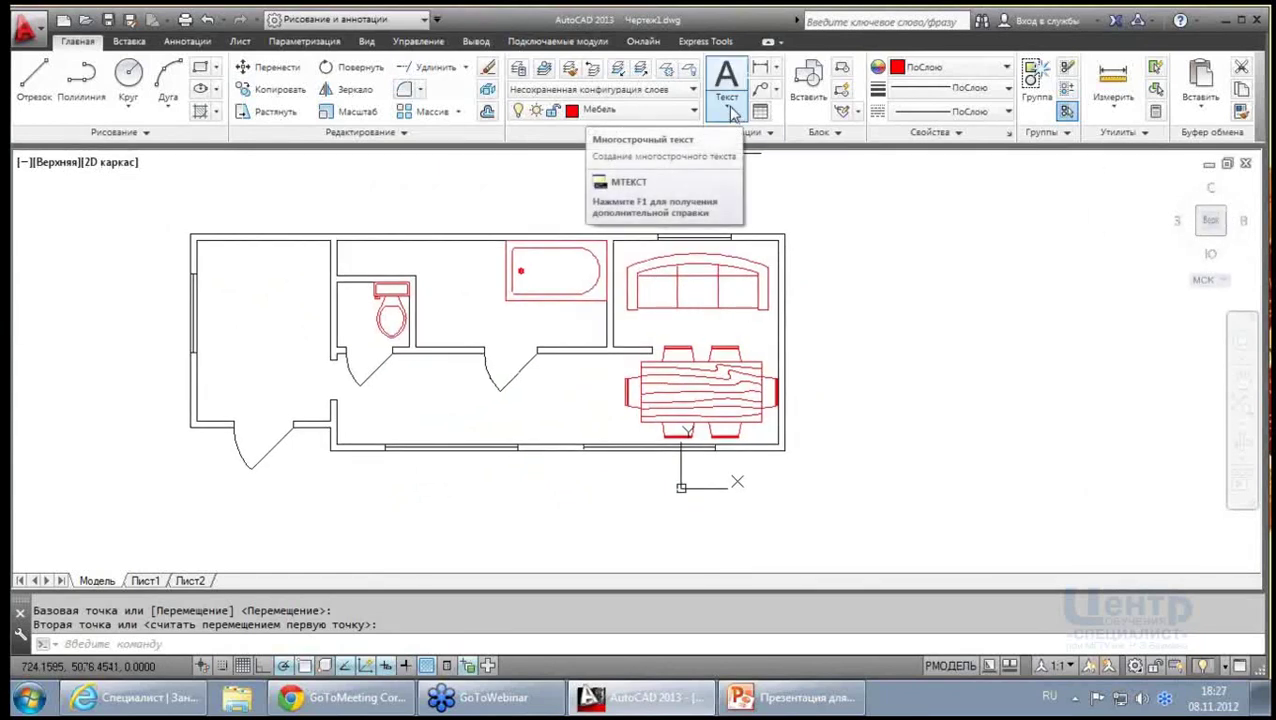
left_click(728, 113)
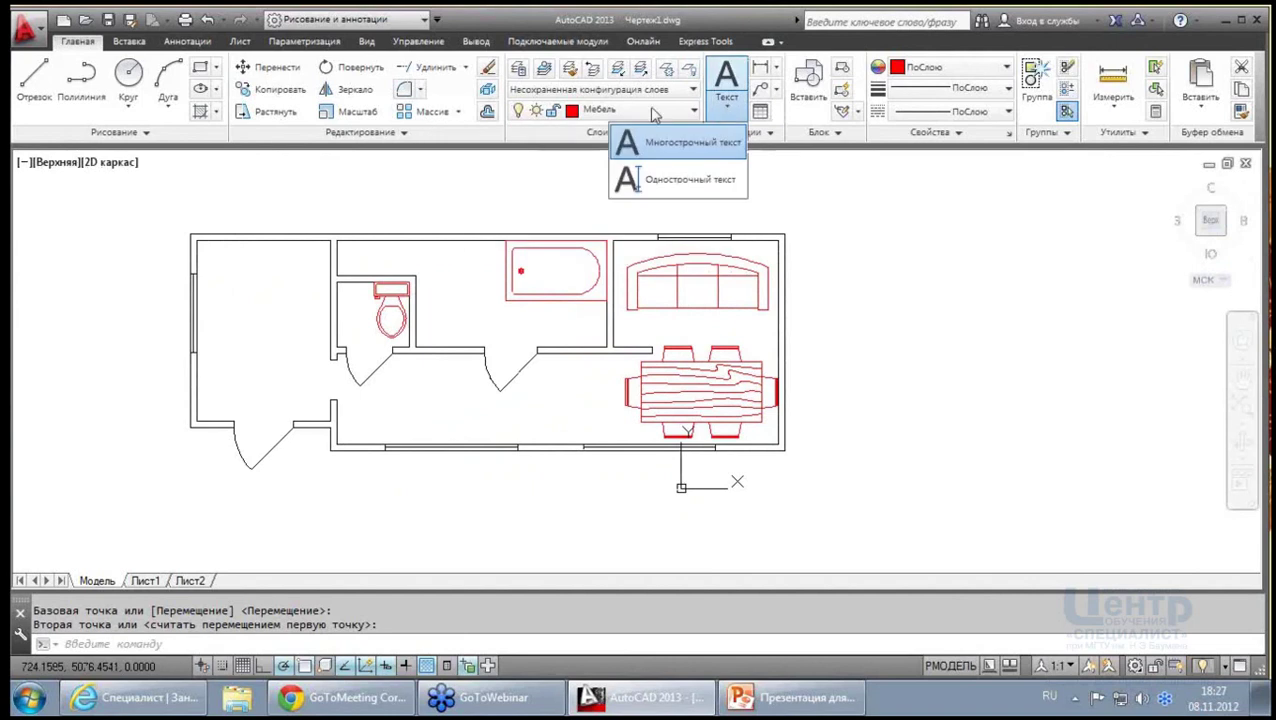
left_click(693, 110)
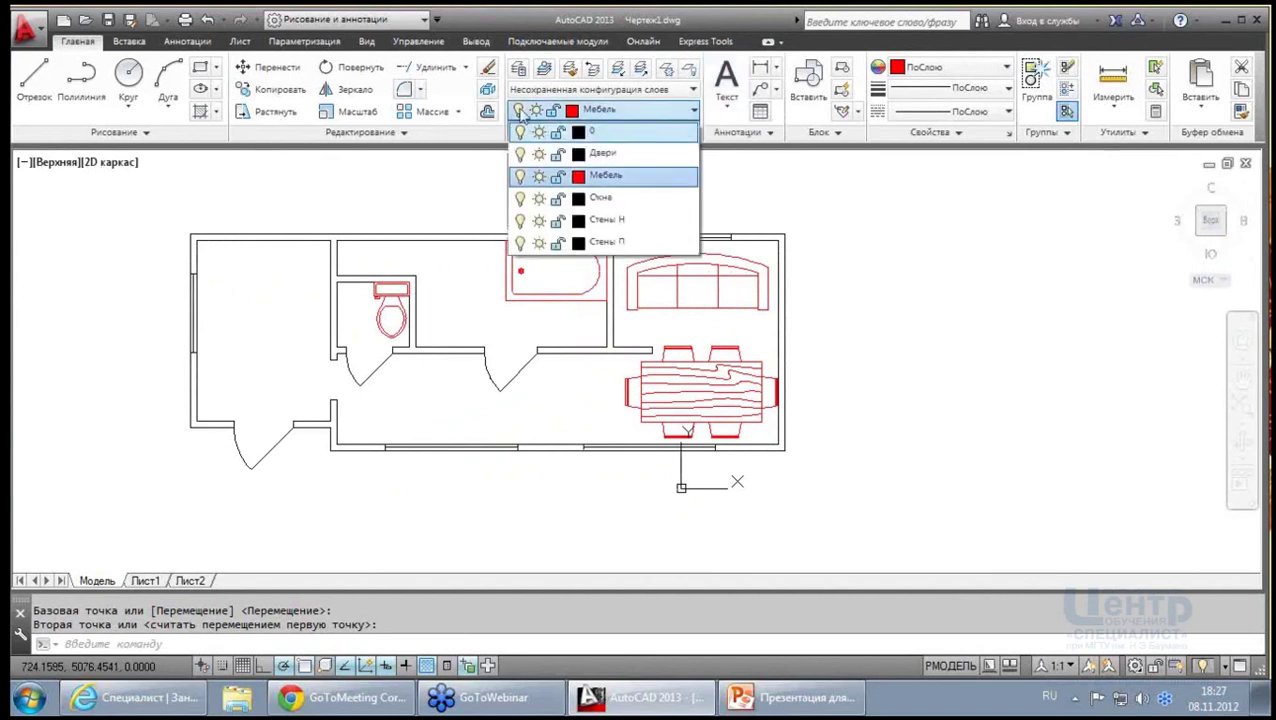
Add a new layer 'Текст' with colour 7 (black/white)
left_click(520, 70)
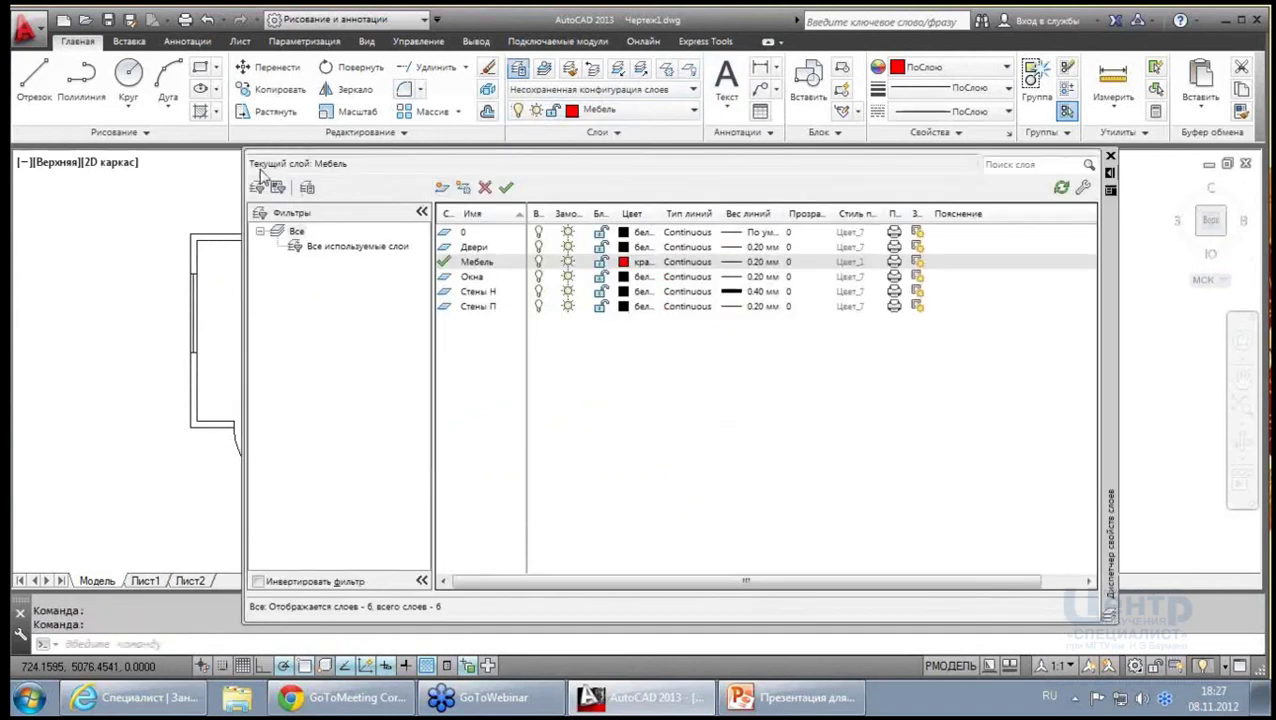
left_click(447, 191)
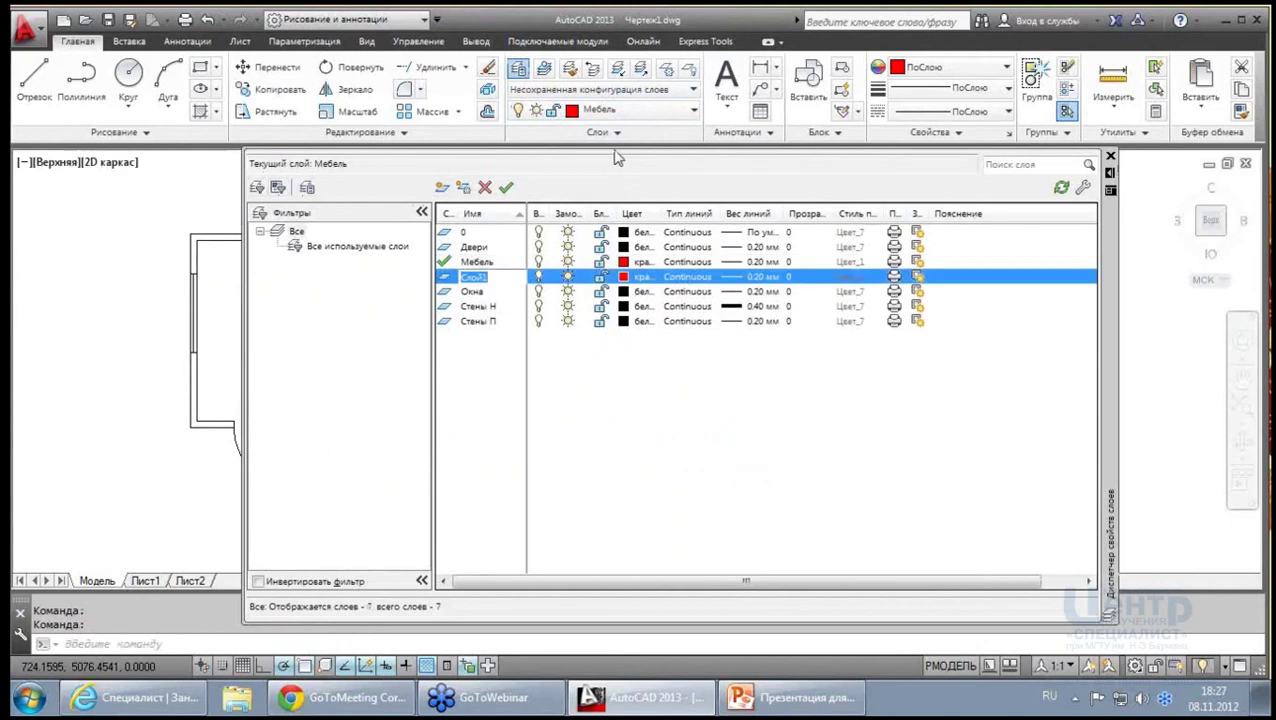
type("т")
left_click(640, 277)
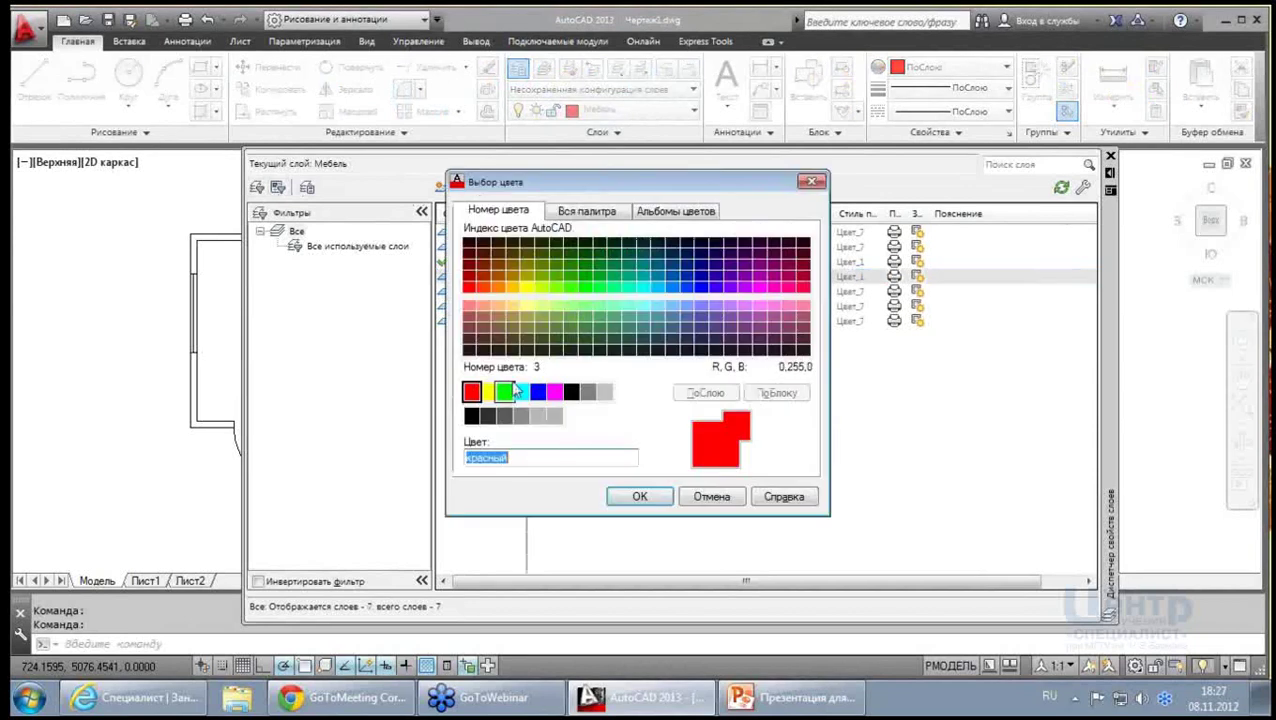
left_click(571, 391)
left_click(639, 497)
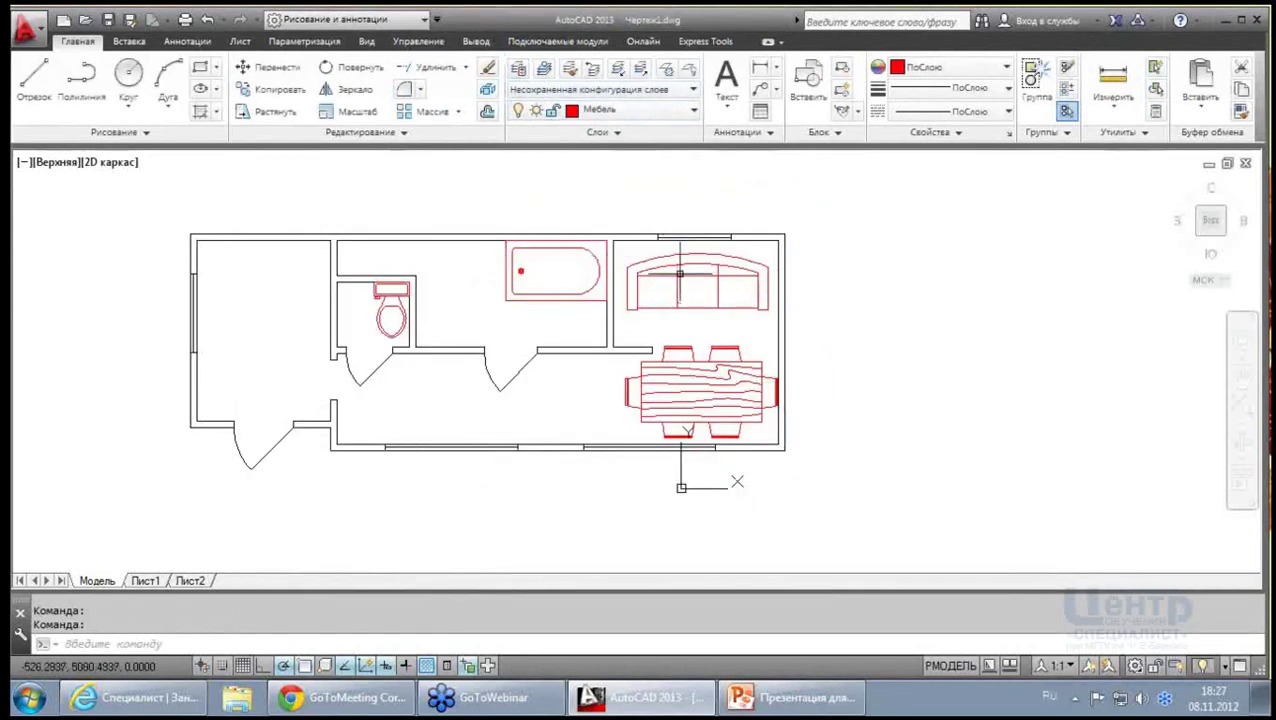
Add a new layer 'Размер' and give it a 0.15 mm lineweight
left_click(518, 68)
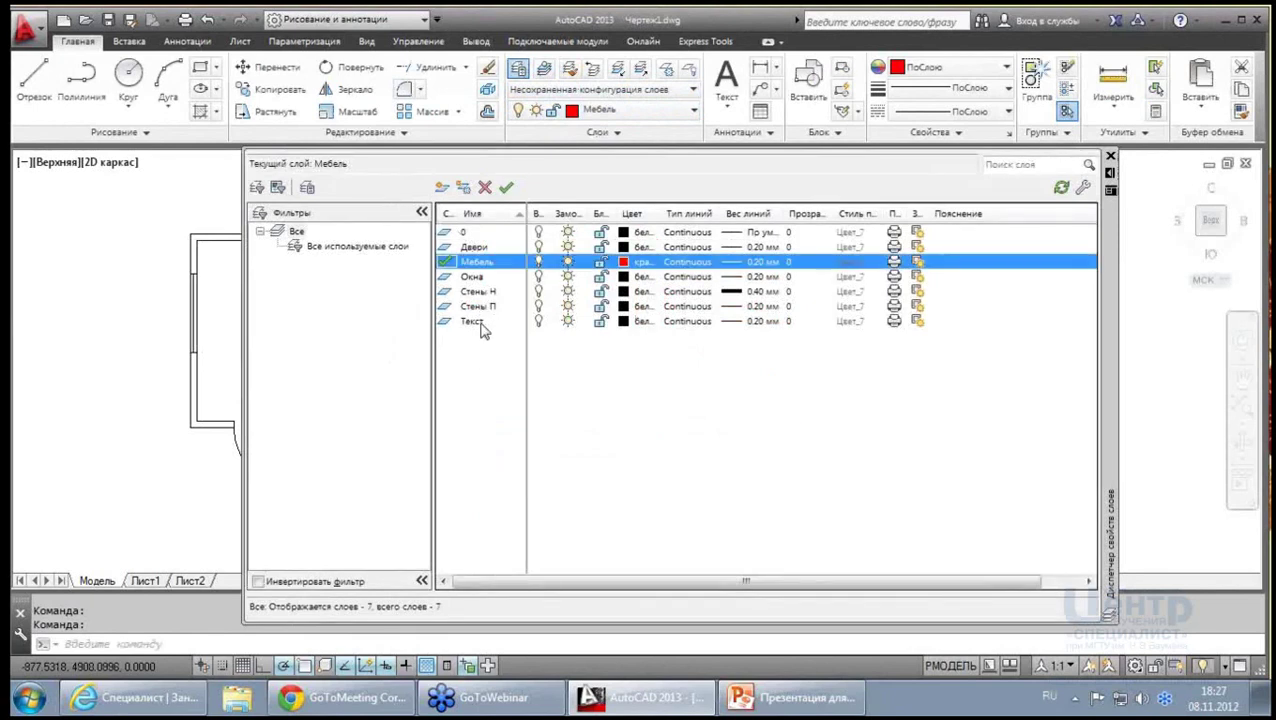
left_click(476, 325)
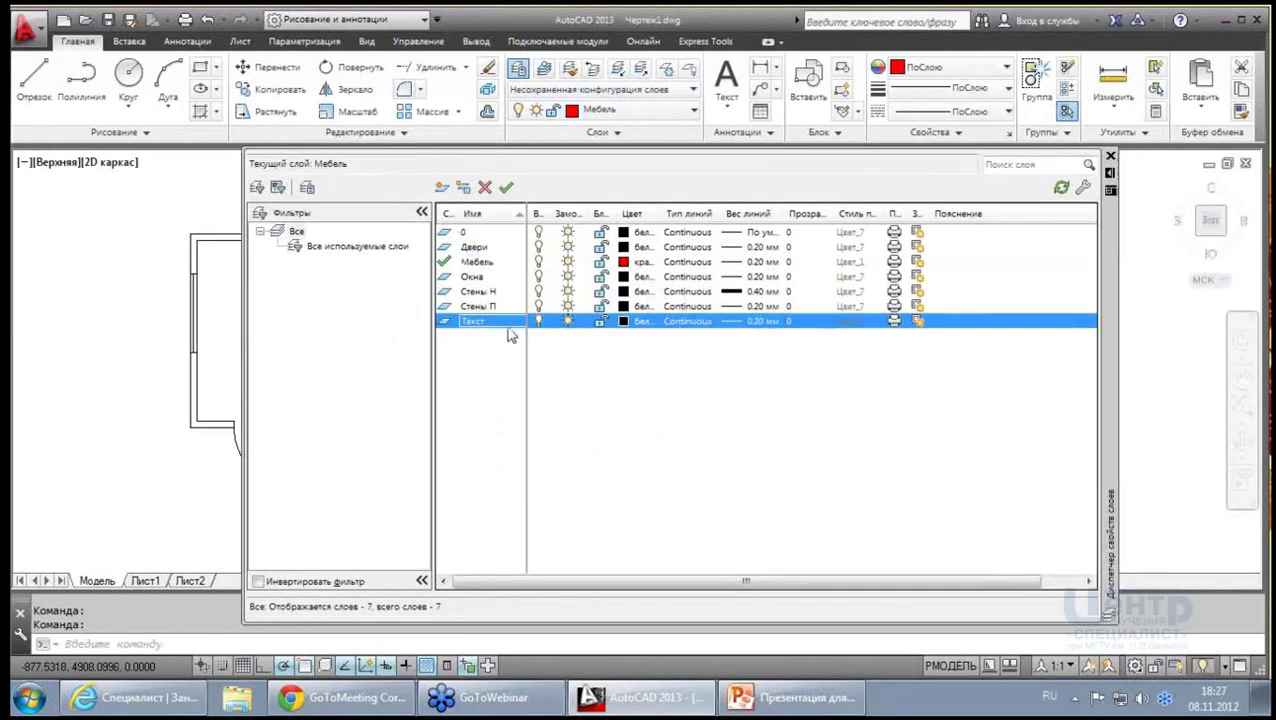
left_click(442, 187)
type("Размер")
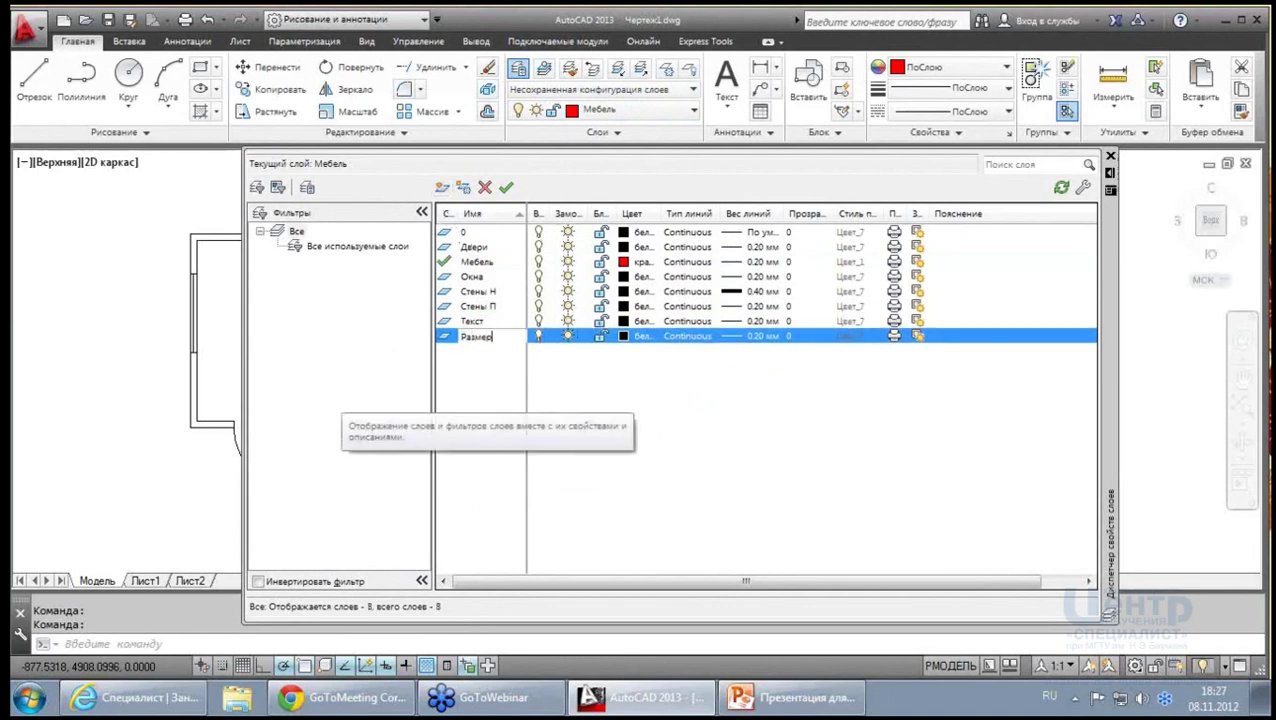
left_click(770, 337)
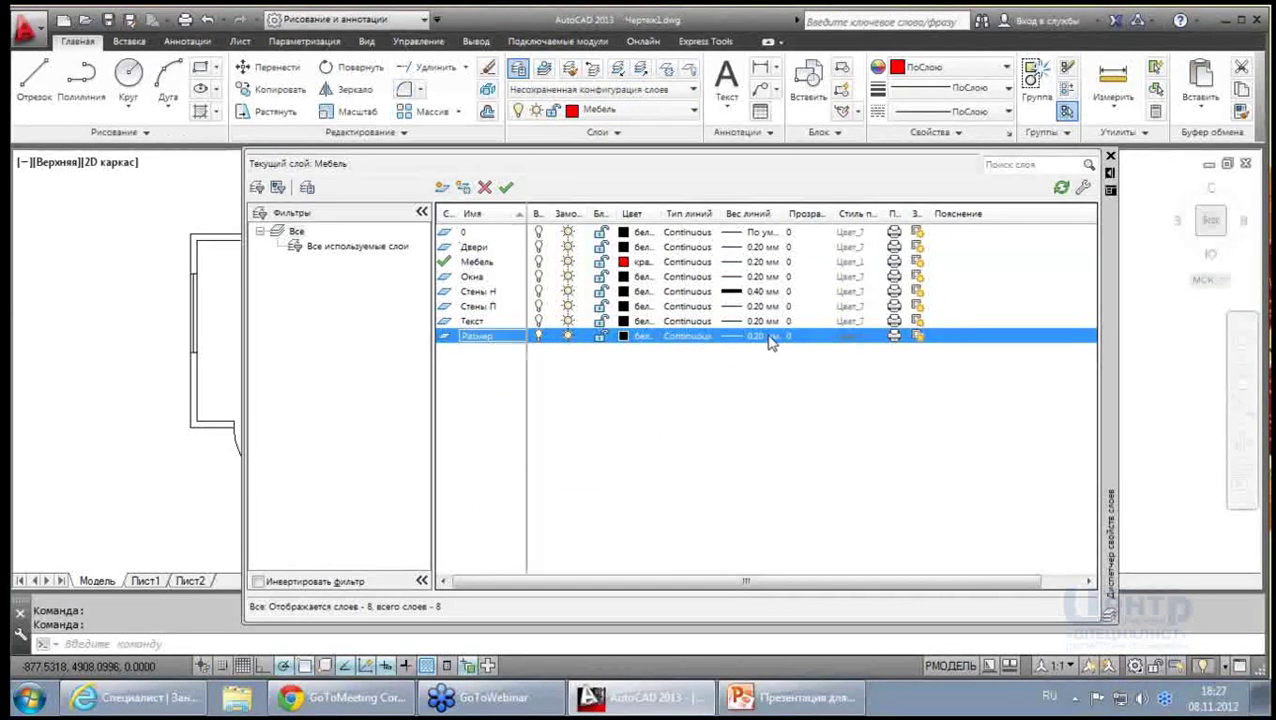
left_click(610, 316)
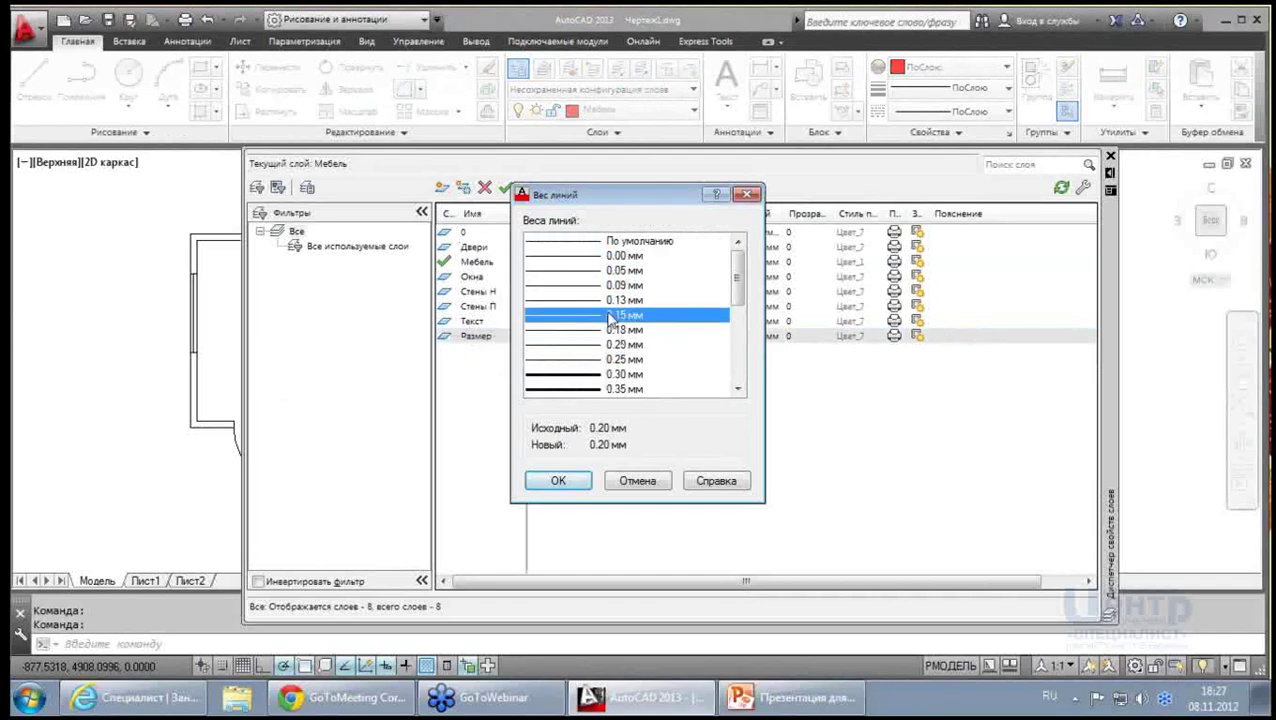
left_click(570, 479)
Give the Текст layer a 0.15 mm lineweight as well
left_click(766, 321)
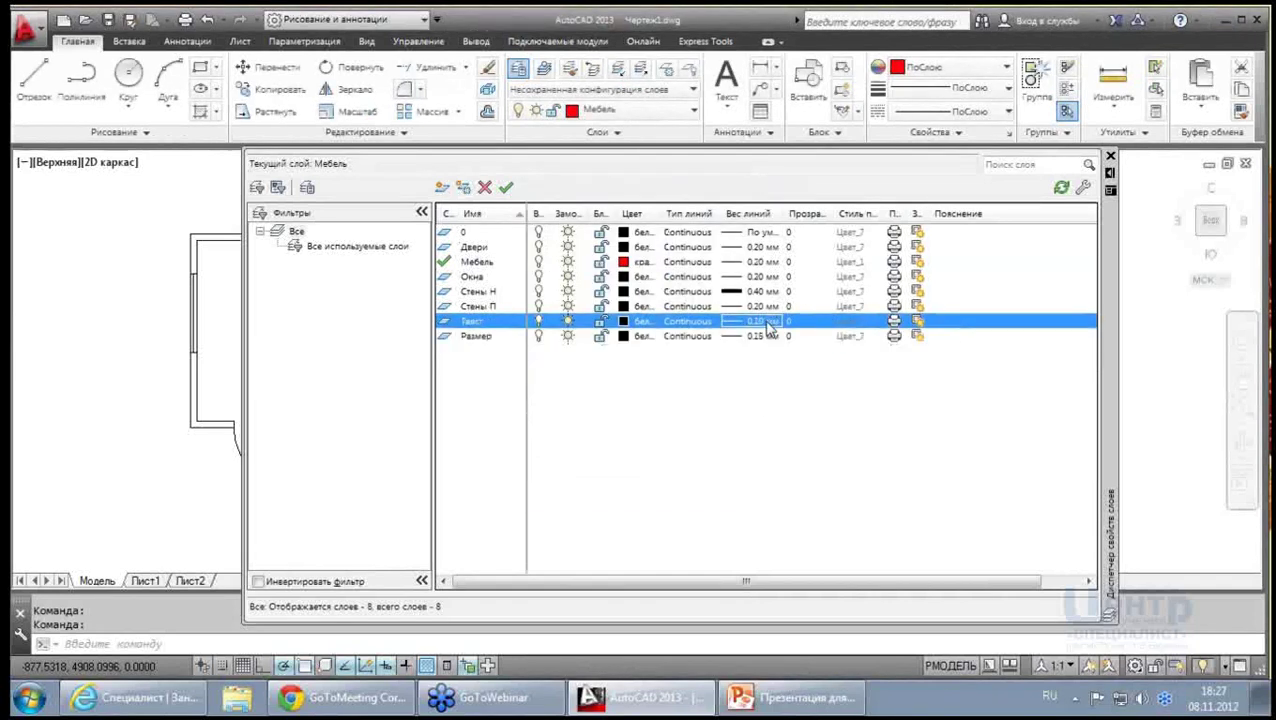
left_click(612, 316)
left_click(572, 482)
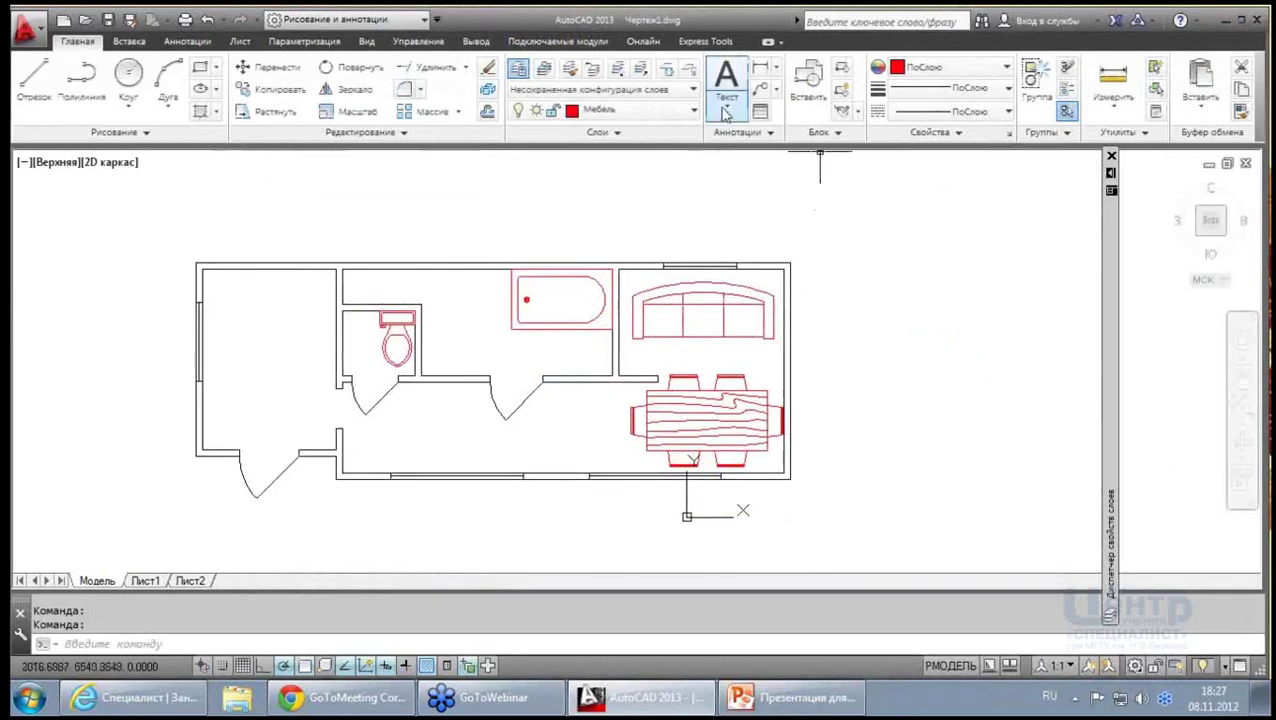
Expand the annotation panel and check the list of text styles
left_click(727, 80)
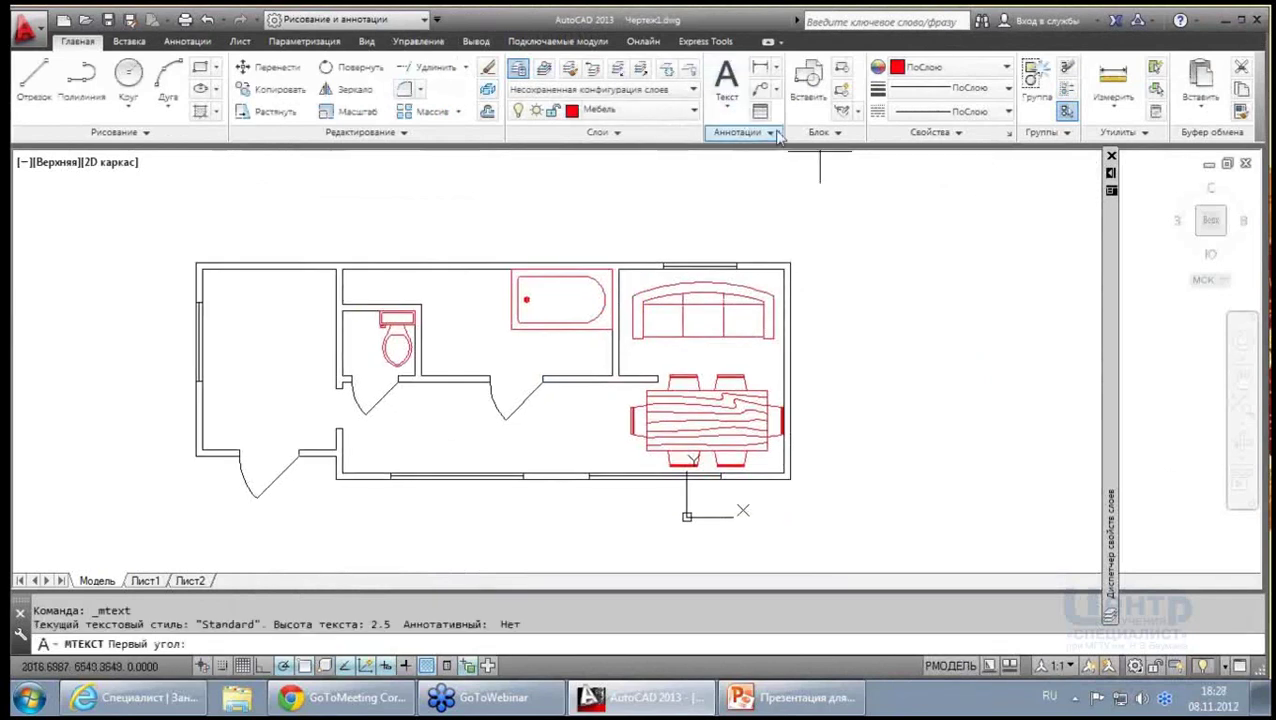
left_click(740, 132)
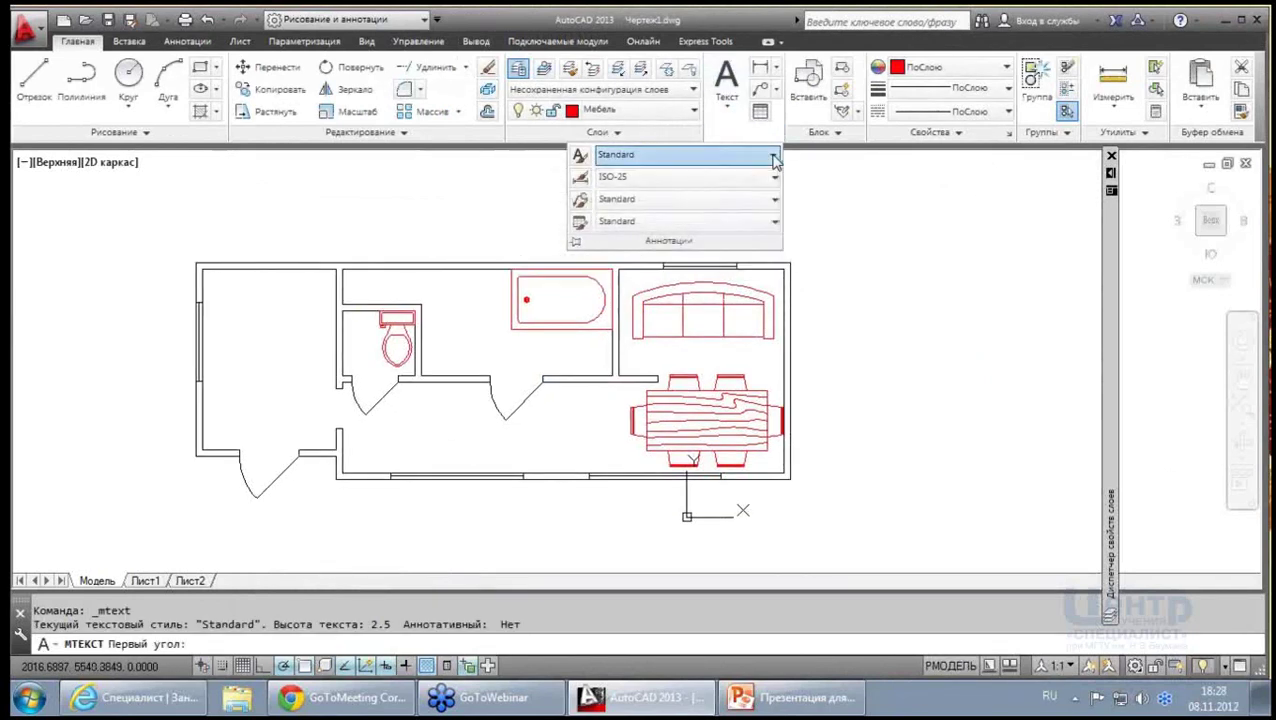
left_click(775, 160)
left_click(775, 160)
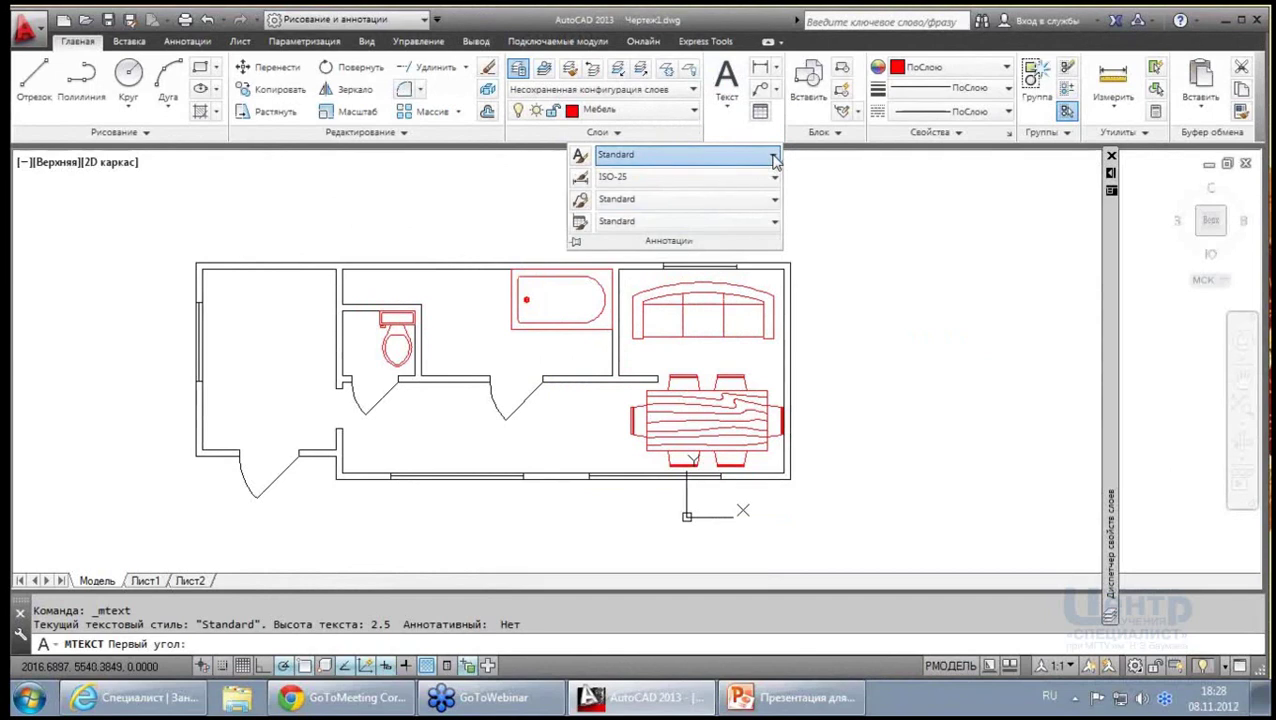
left_click(775, 160)
left_click(775, 160)
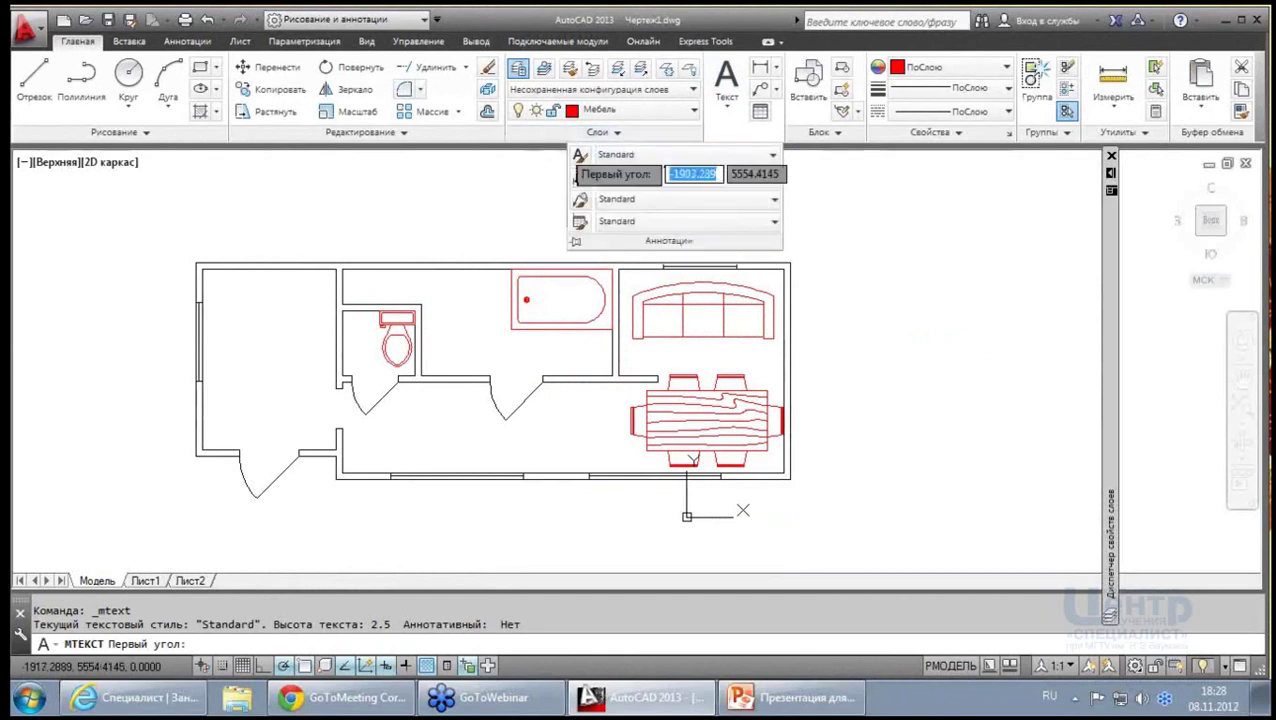
Create a new text style named Simplex 125
left_click(581, 159)
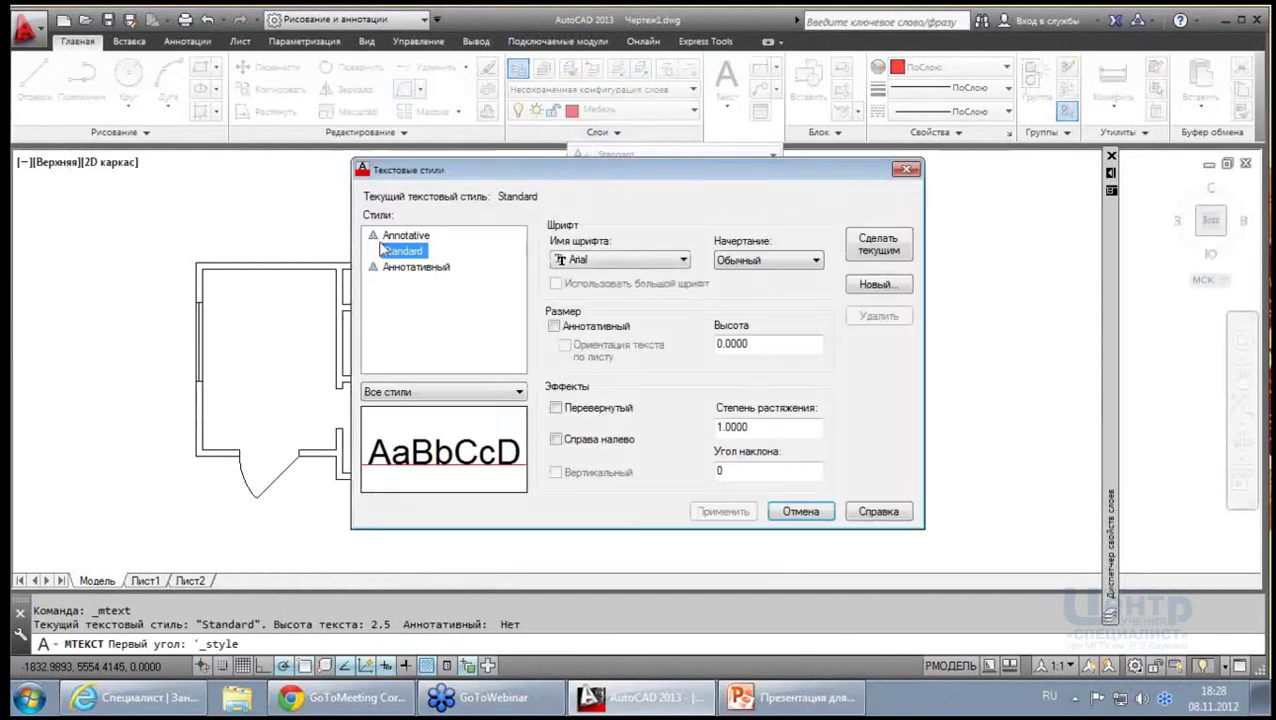
left_click(877, 288)
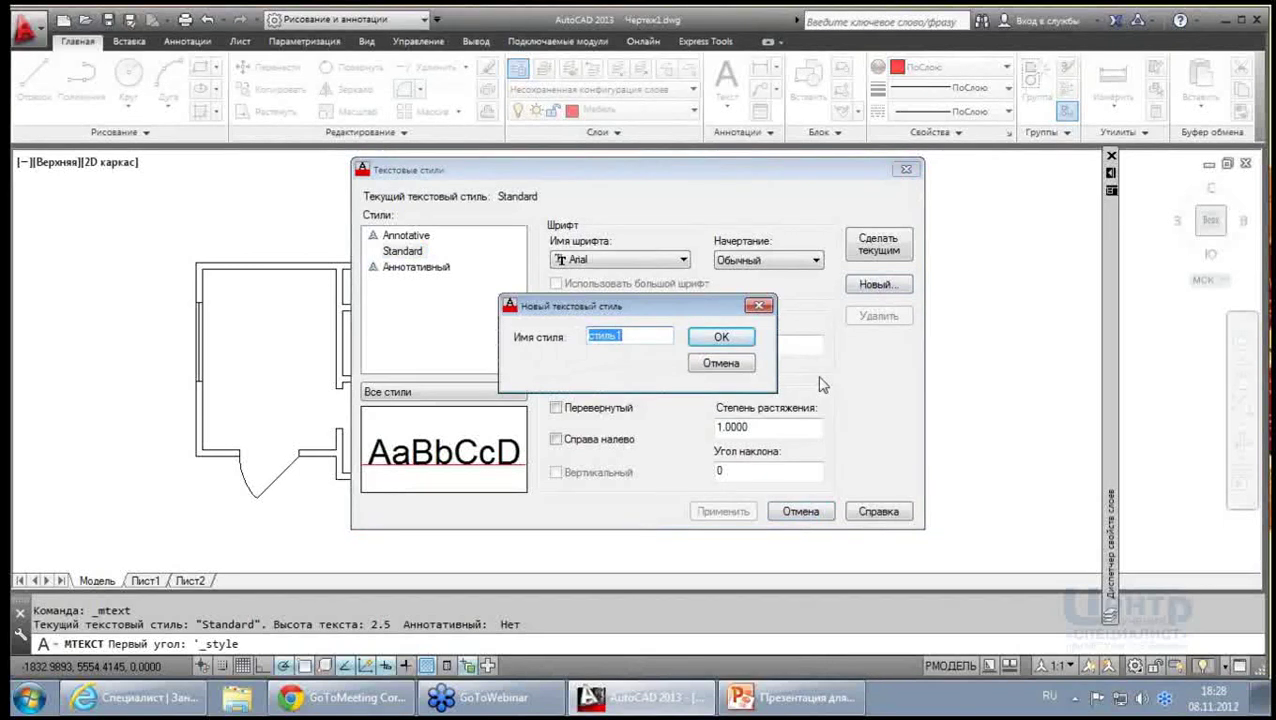
type("Ы")
key("alt+shift")
type("Simplex")
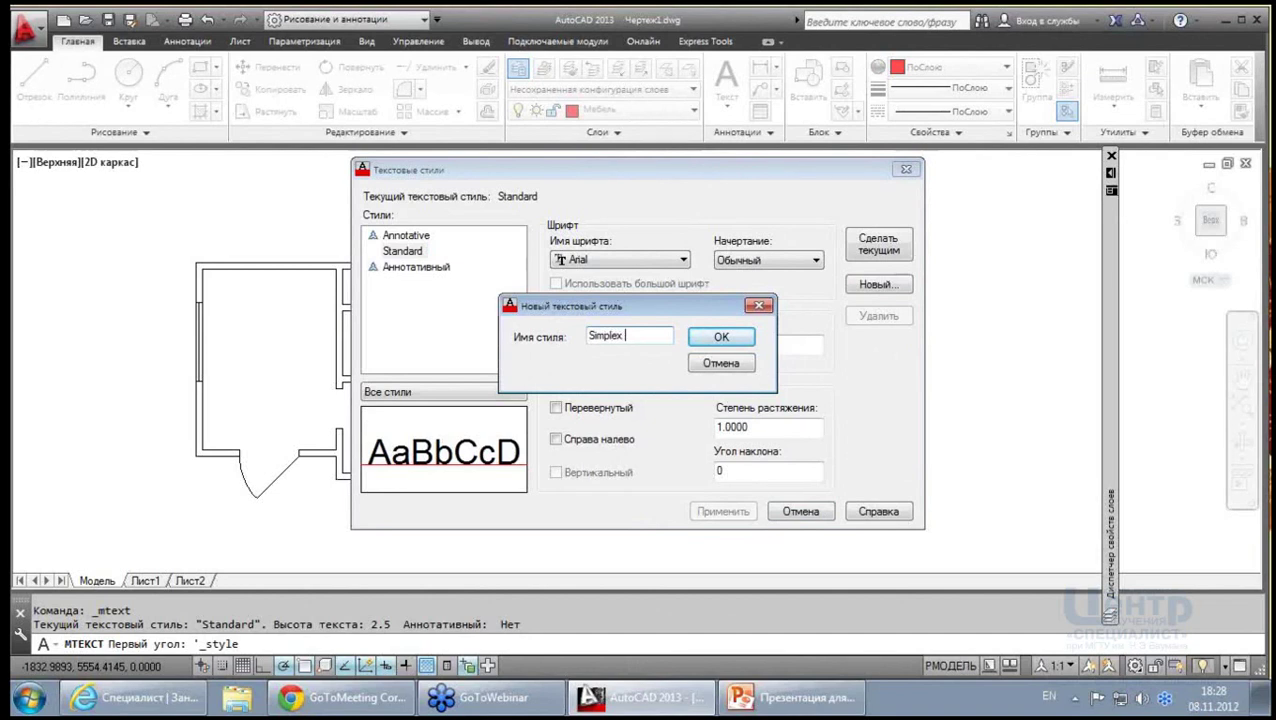
type("1")
type("25")
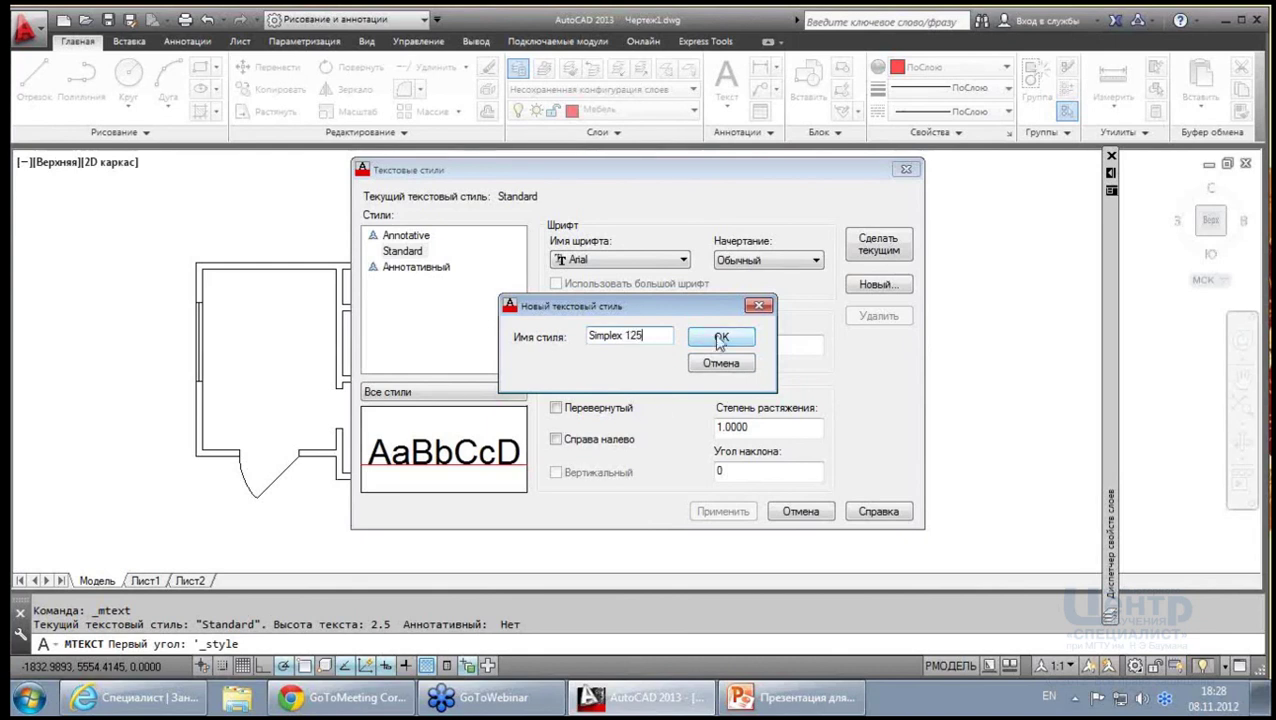
left_click(717, 345)
Give Simplex 125 the simplex.shx font, height 125 and 15° oblique angle, and apply it
left_click(632, 260)
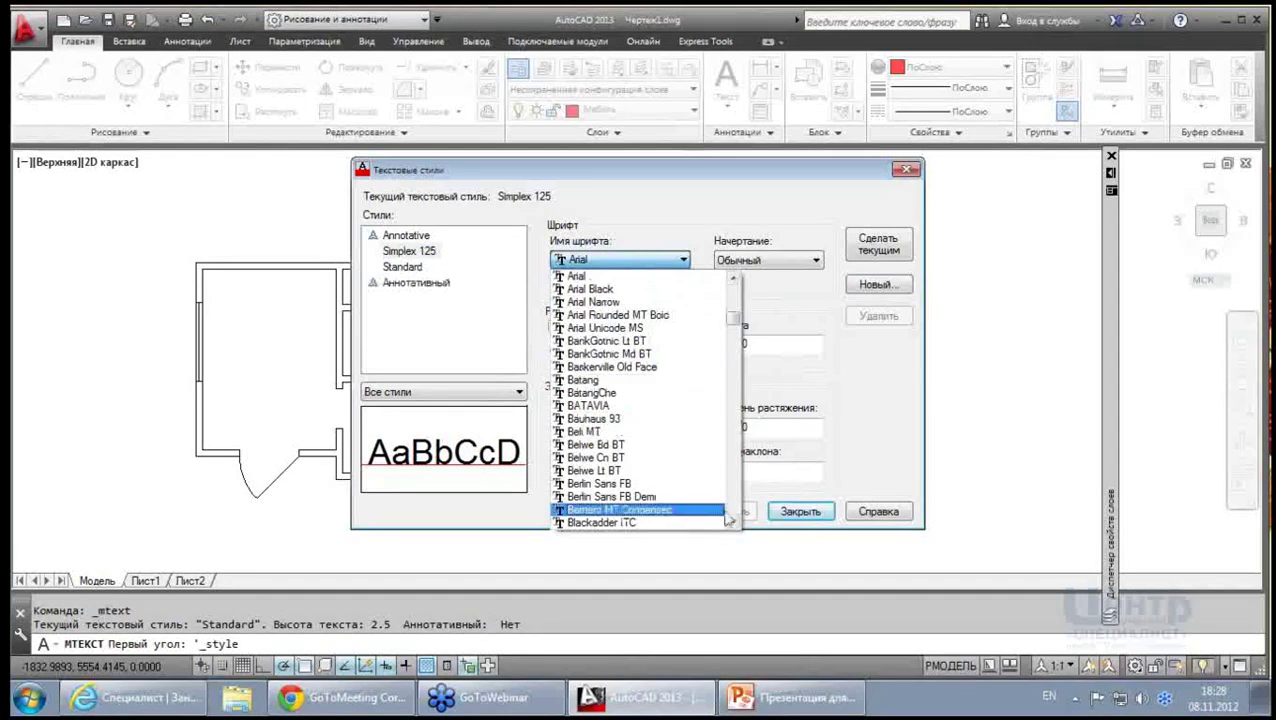
left_click_drag(737, 320, 737, 441)
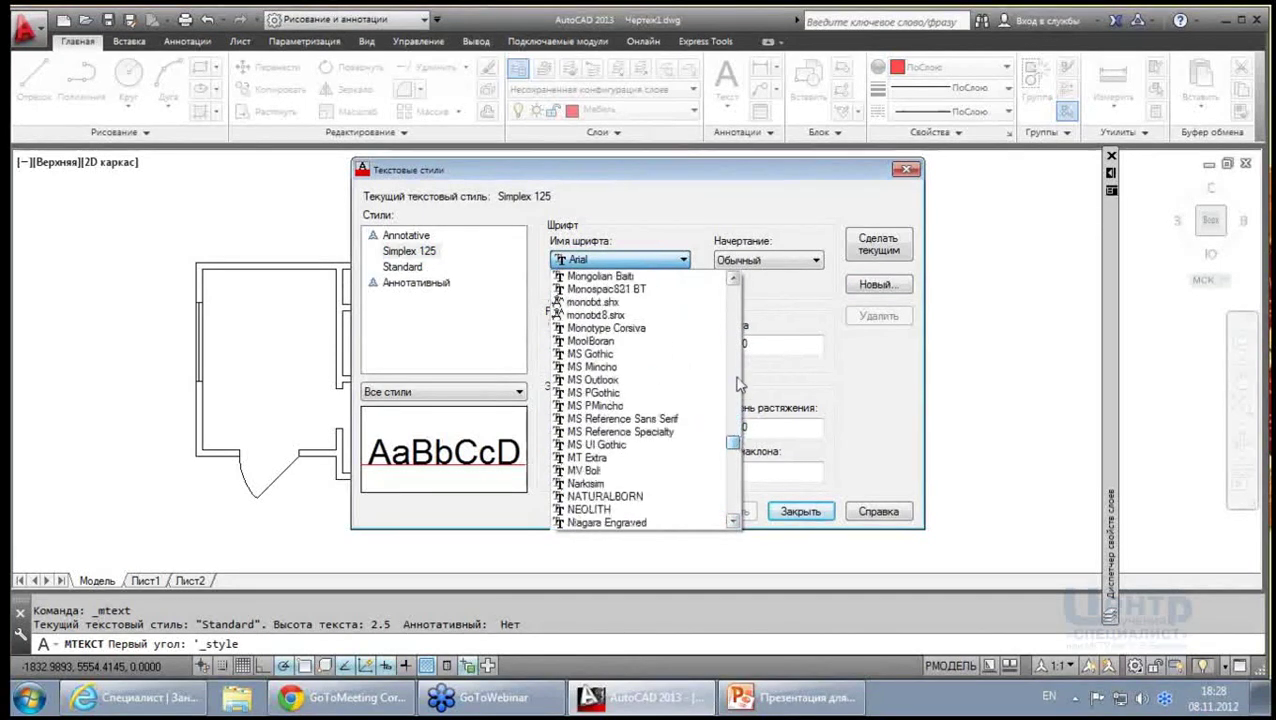
key("s")
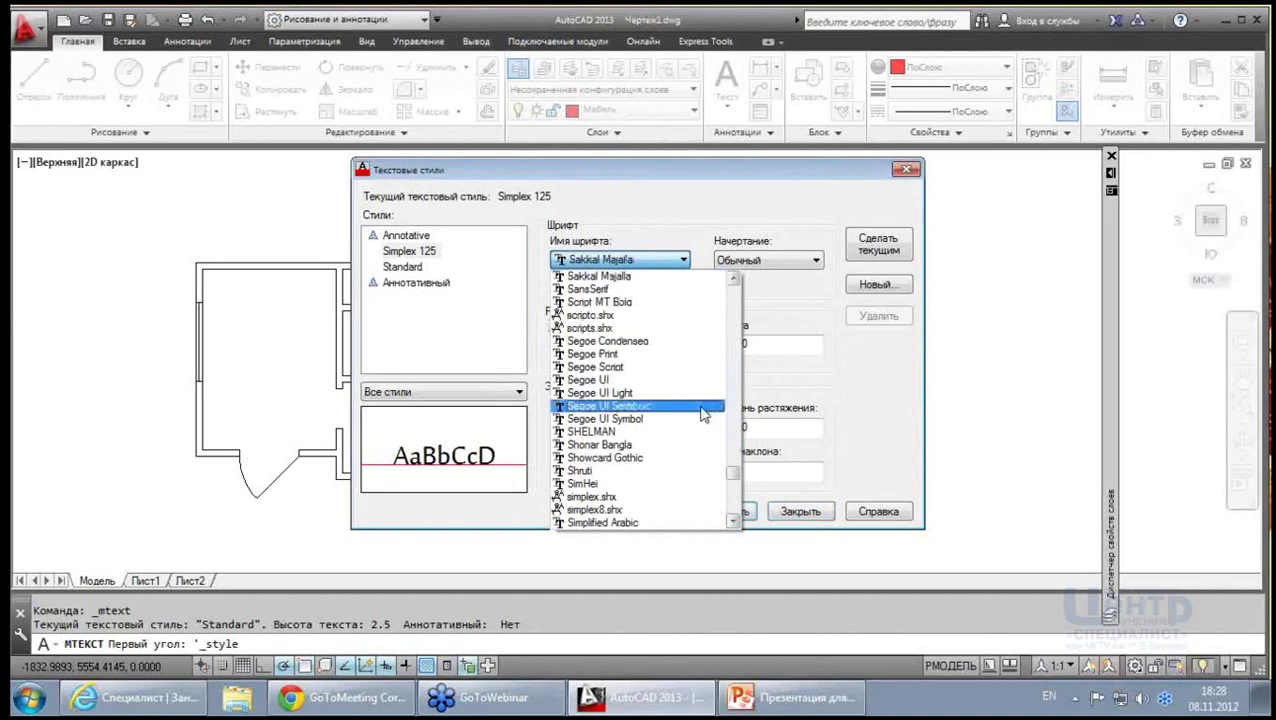
left_click(612, 496)
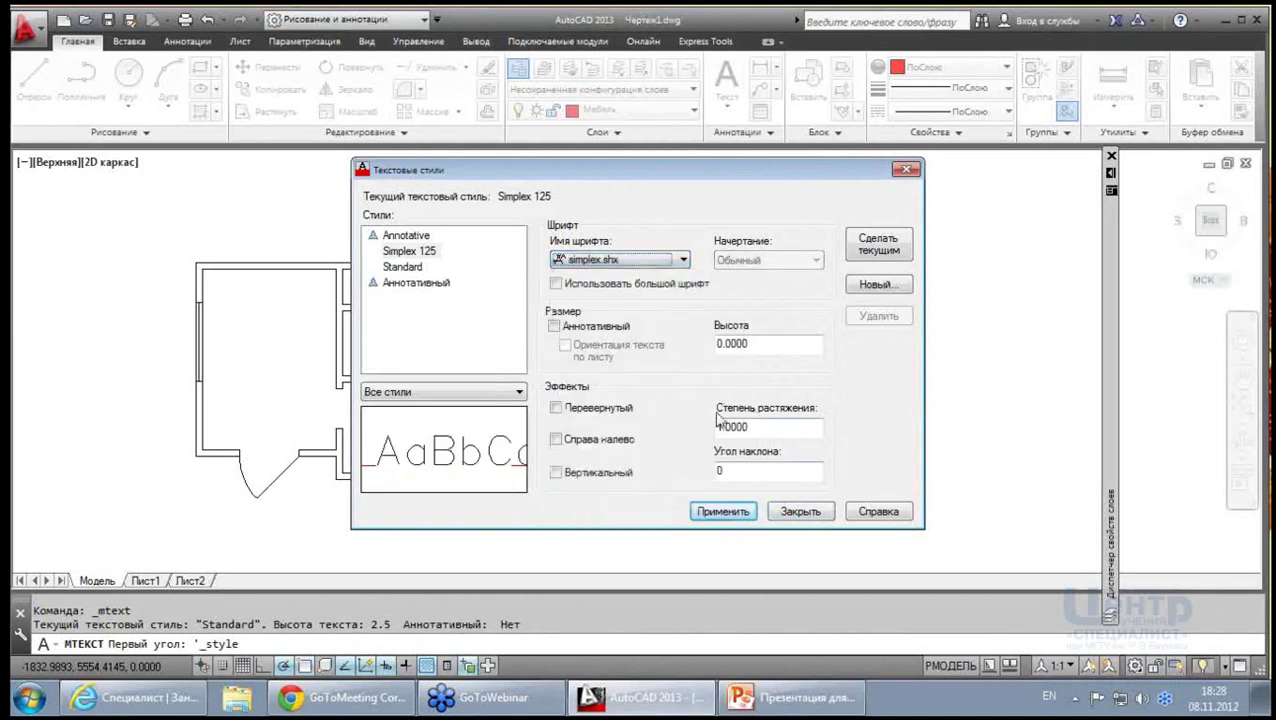
left_click(718, 343)
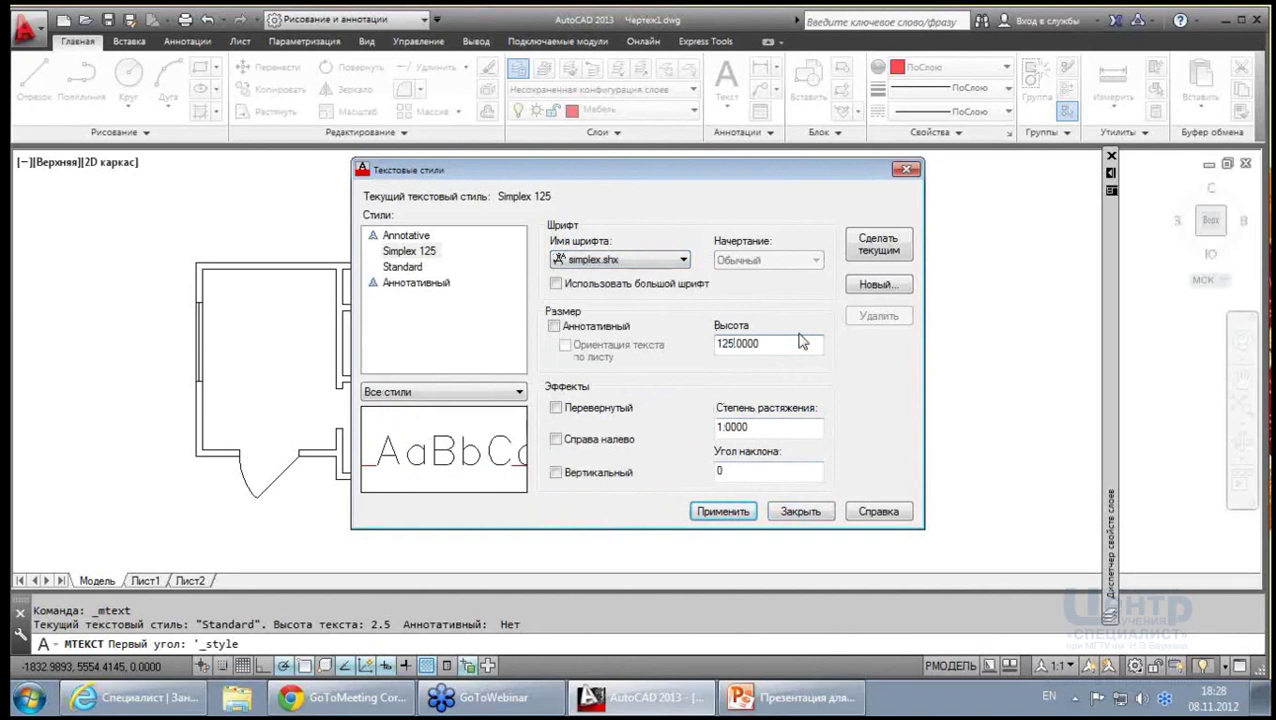
left_click(718, 470)
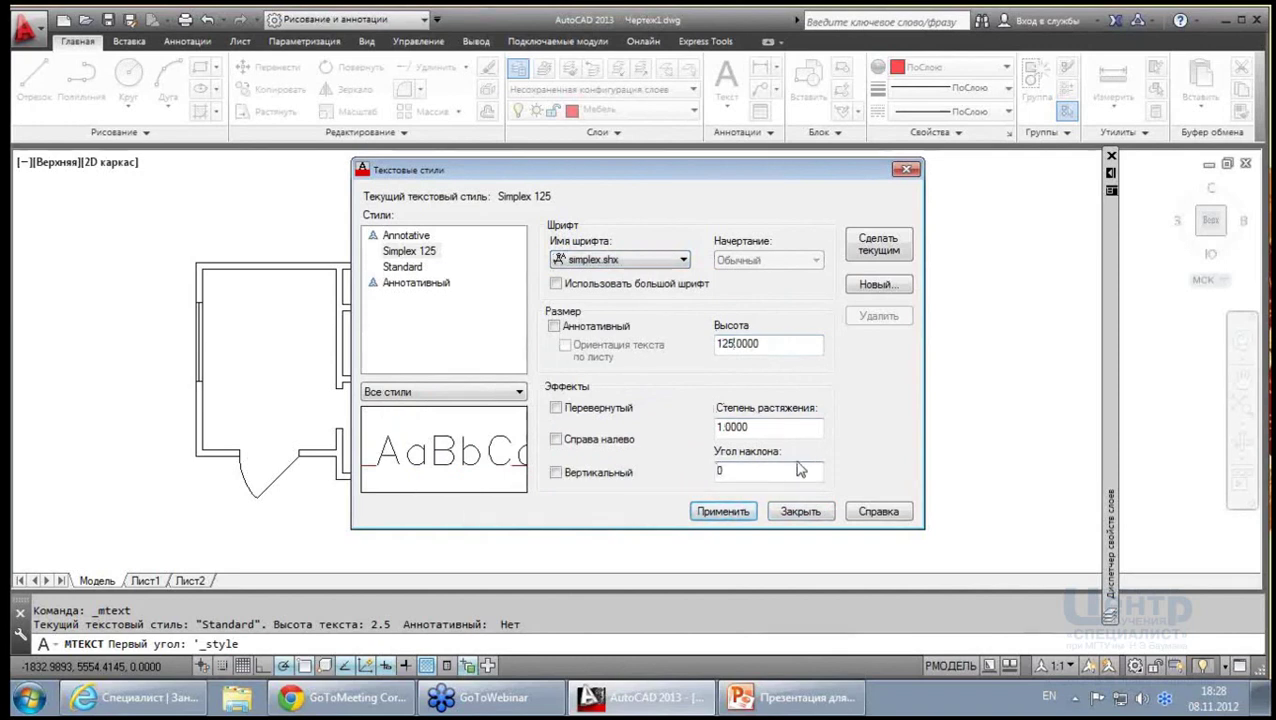
type("1")
key("BackSpace")
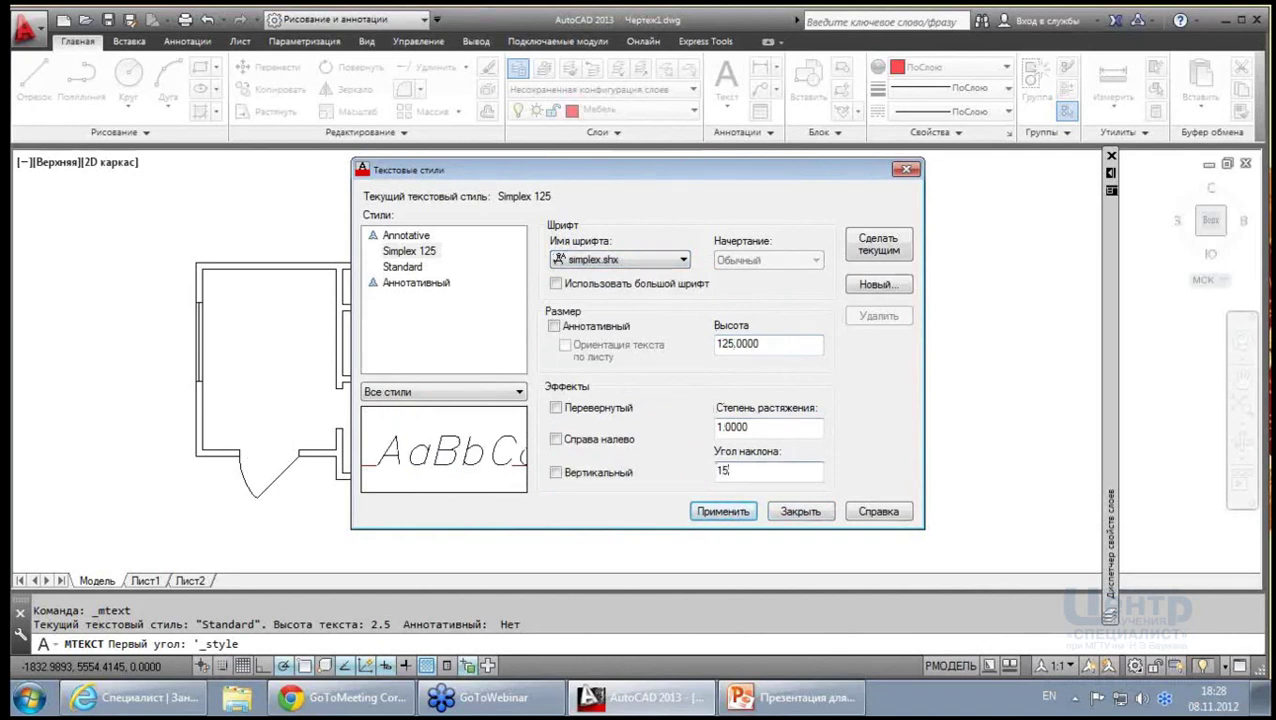
left_click(745, 513)
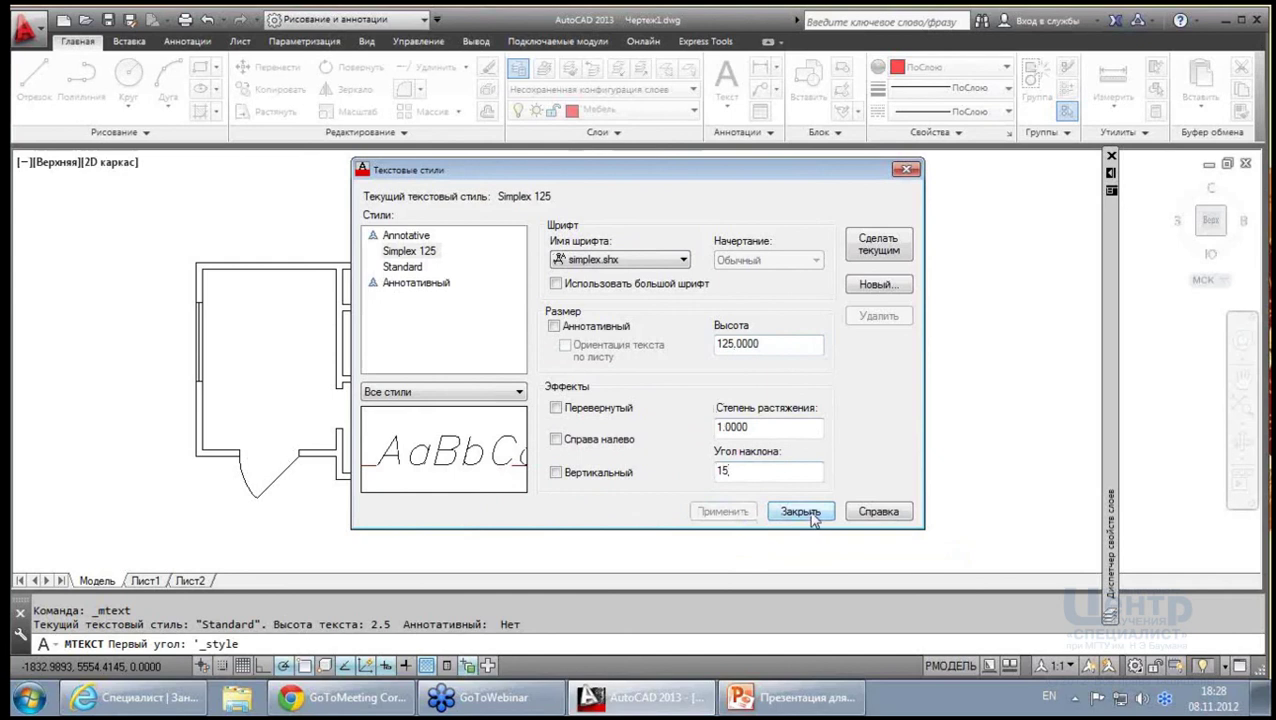
left_click(776, 515)
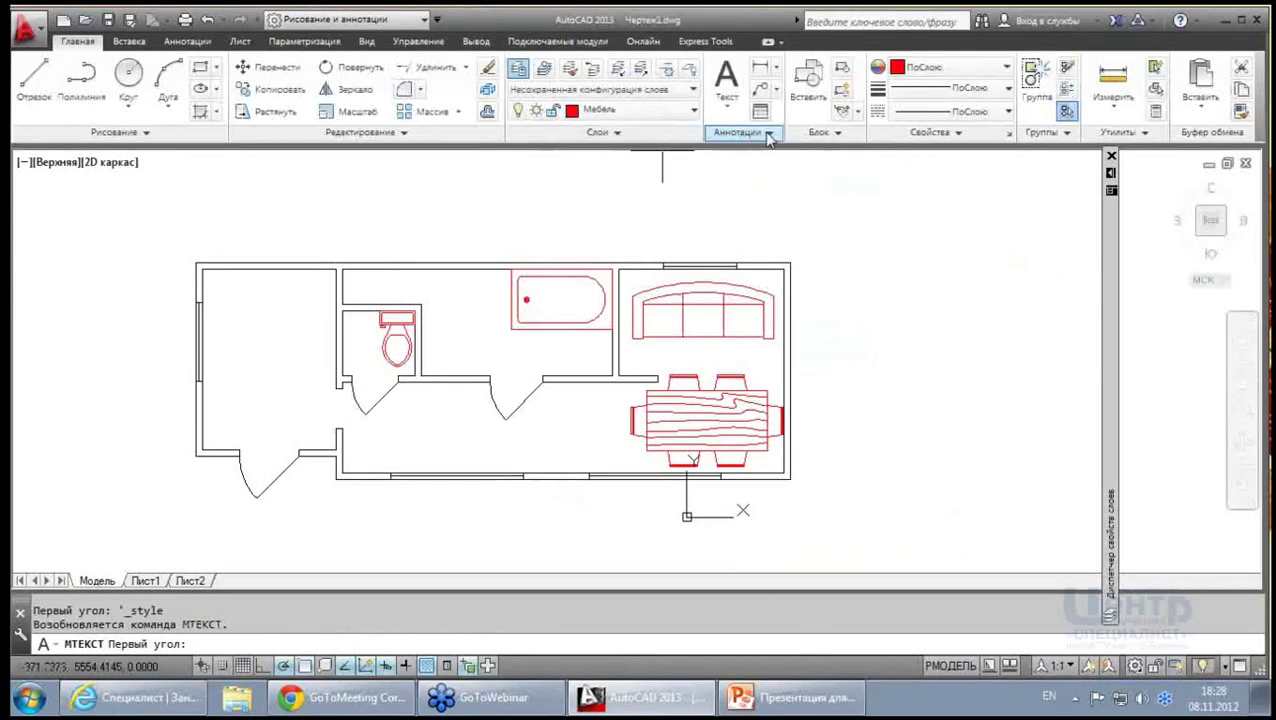
Expand the annotation panel and check the list of dimension styles
left_click(726, 104)
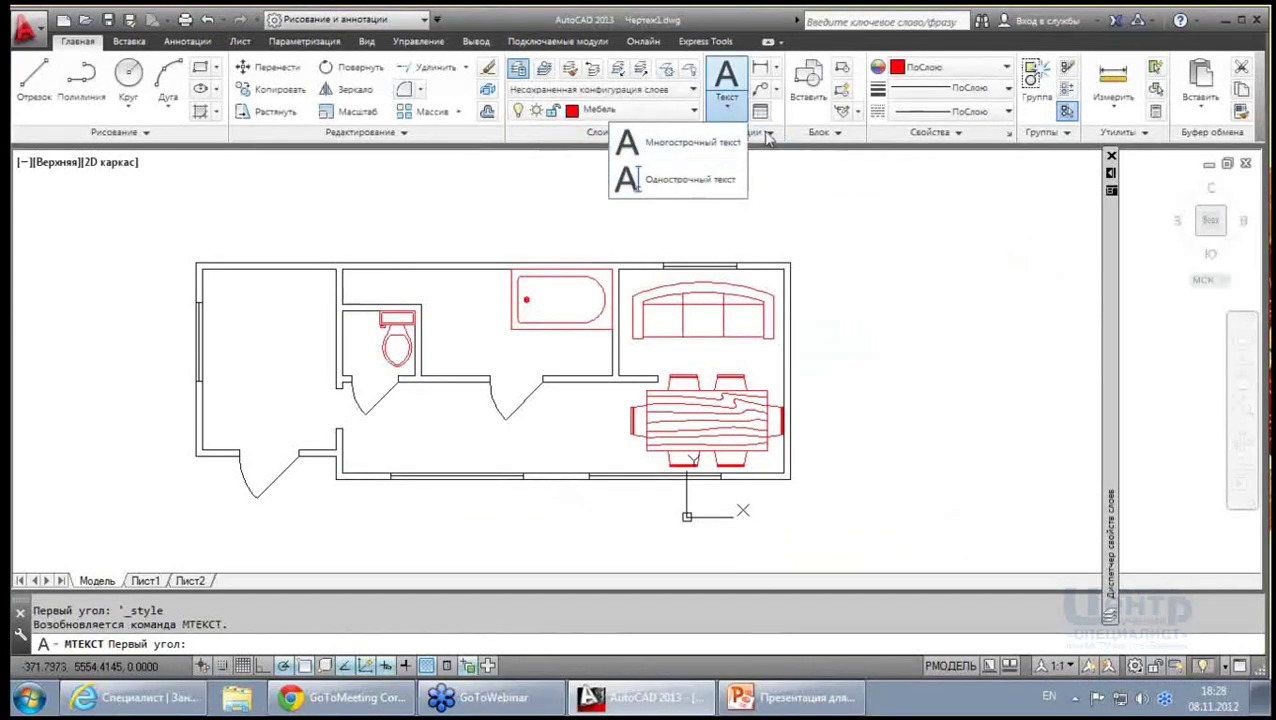
left_click(769, 137)
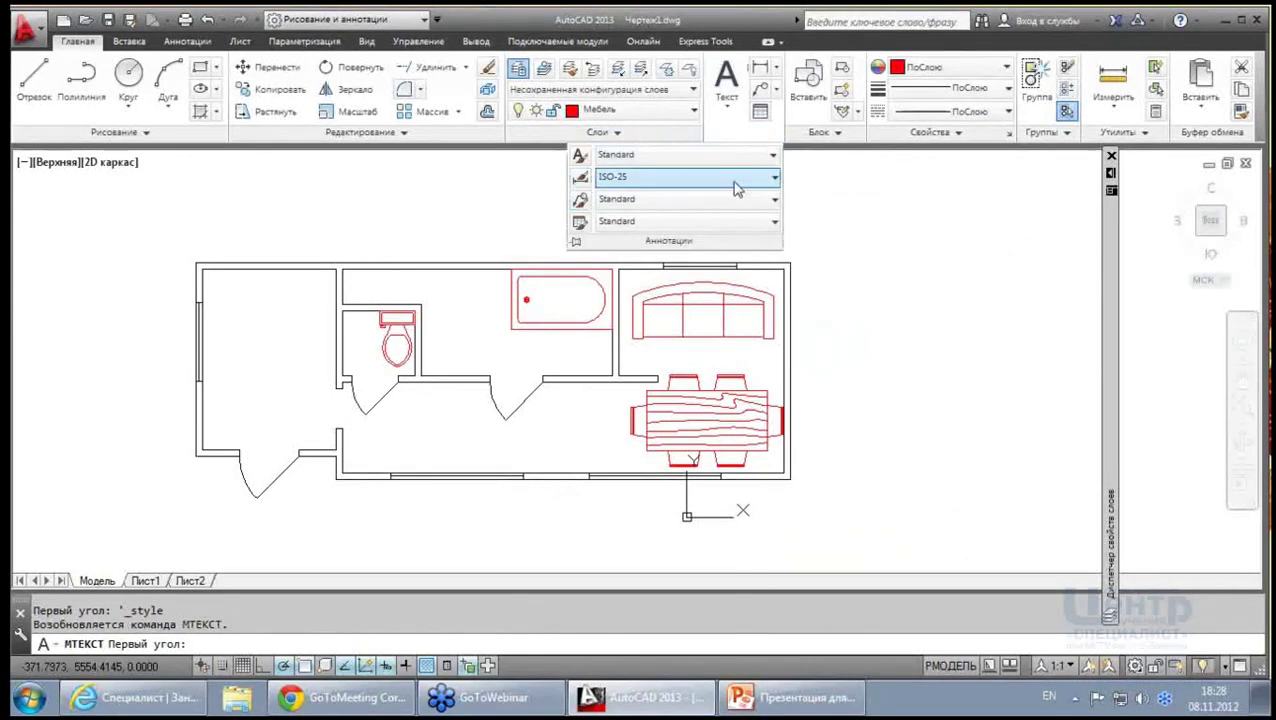
left_click(776, 178)
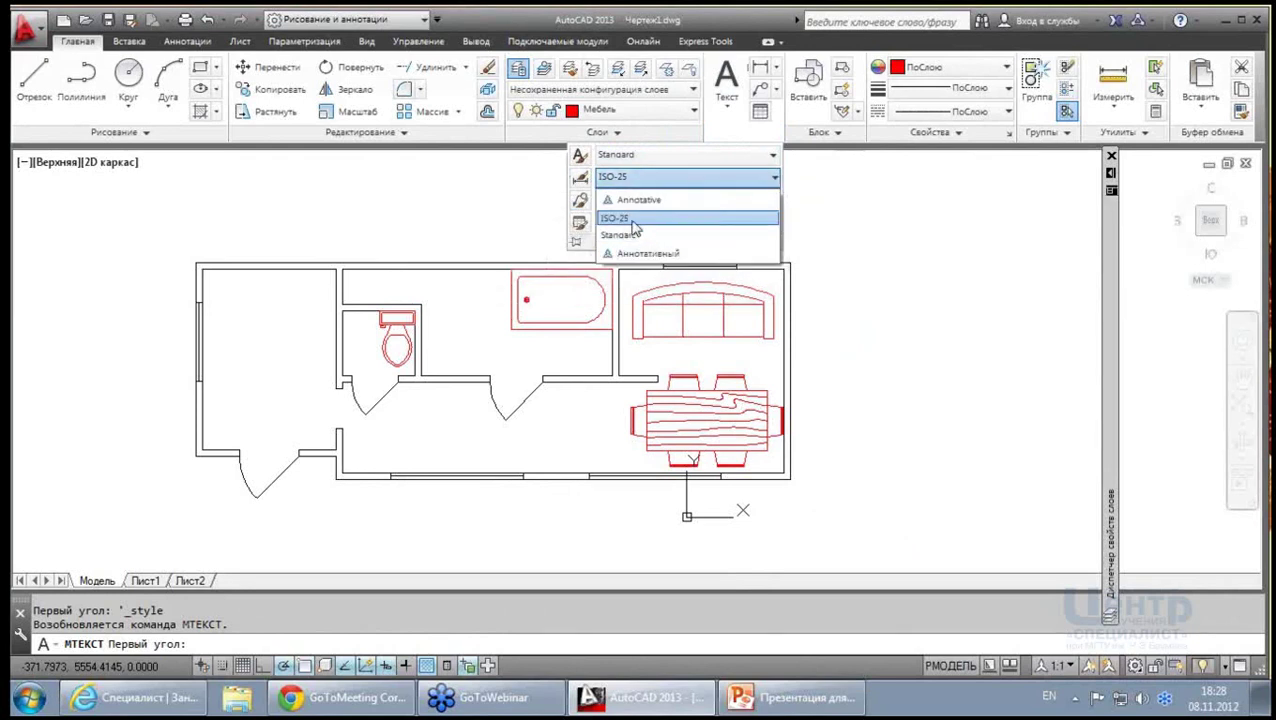
left_click(584, 188)
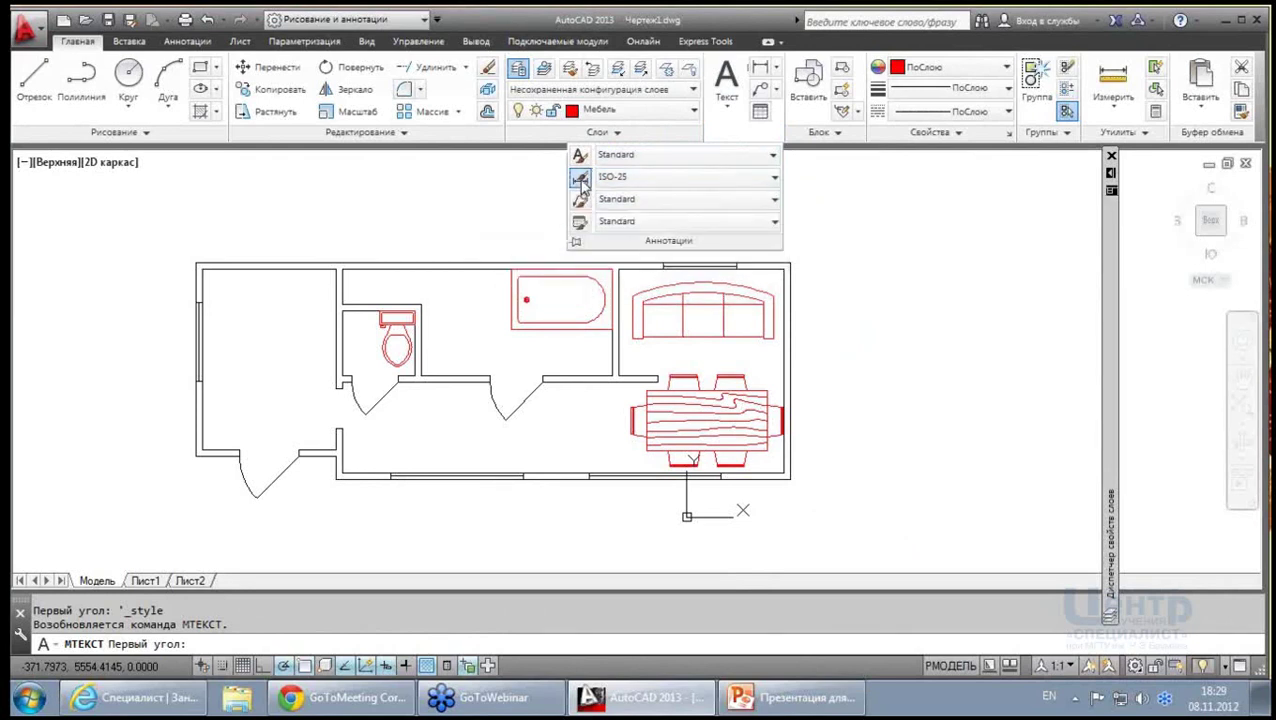
Start a new dimension style, naming it Simplex 125 with ISO-25 as its base
left_click(583, 187)
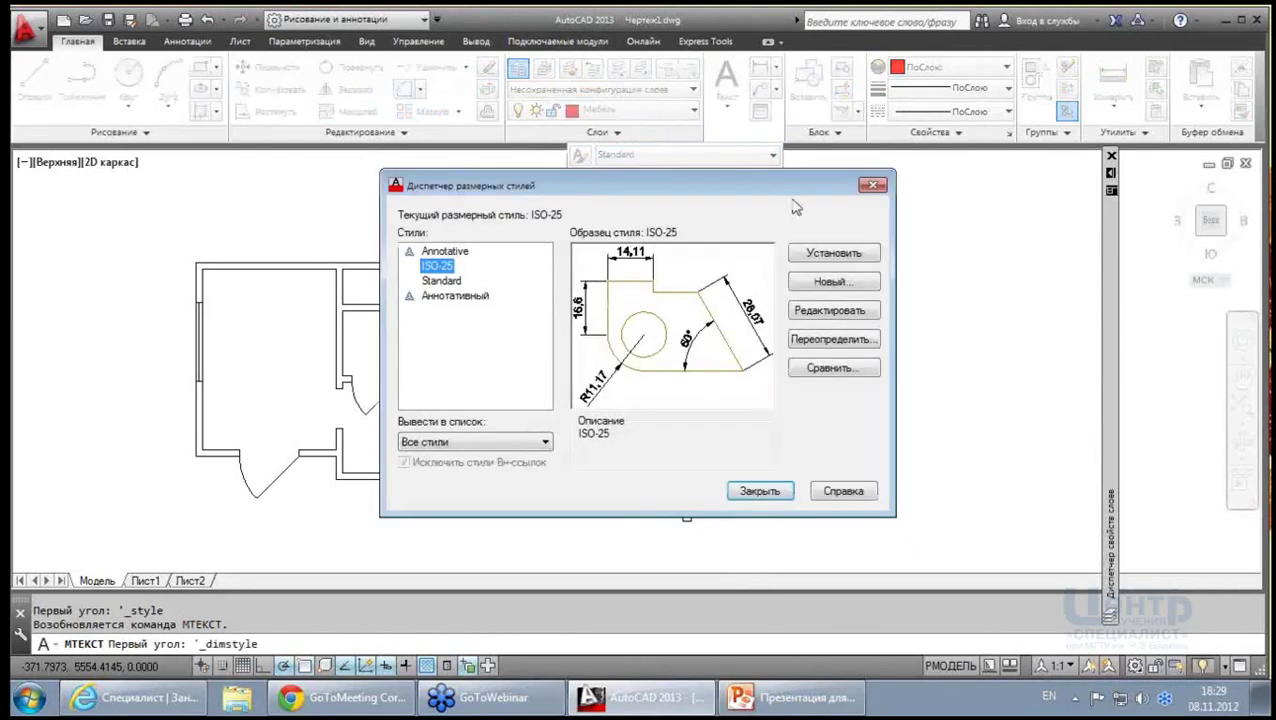
left_click(838, 285)
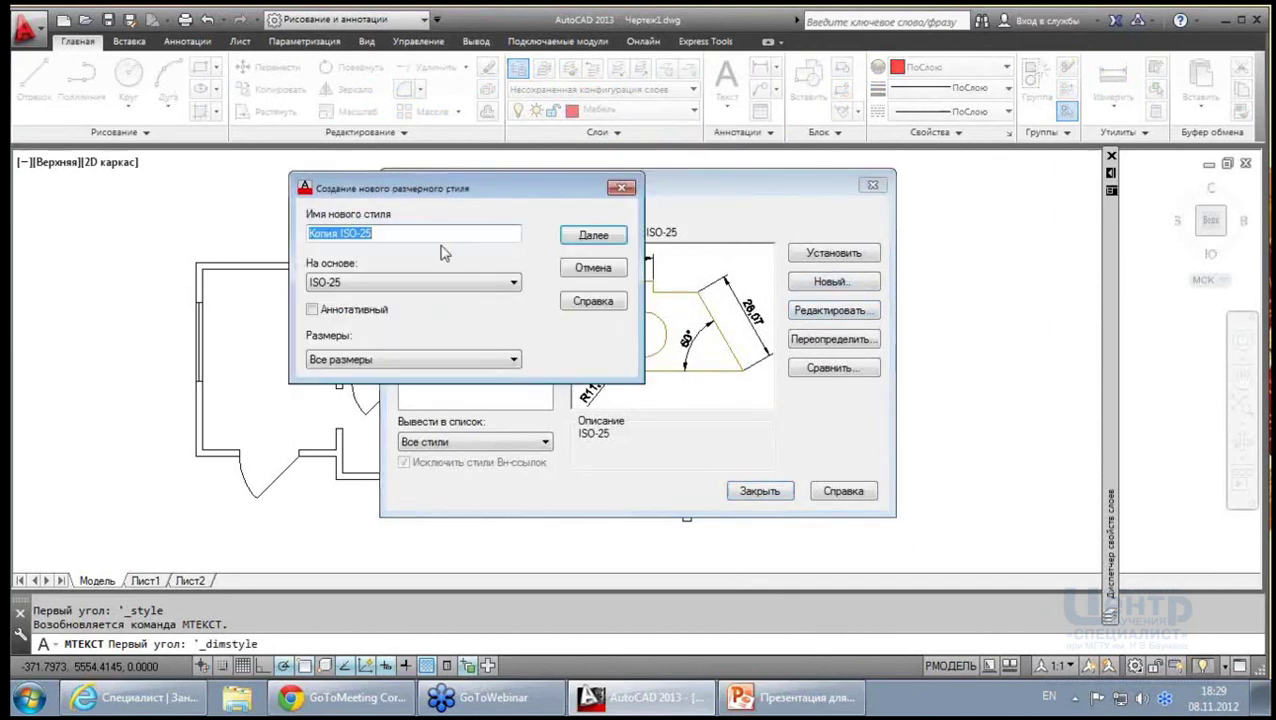
type("Simplex 125")
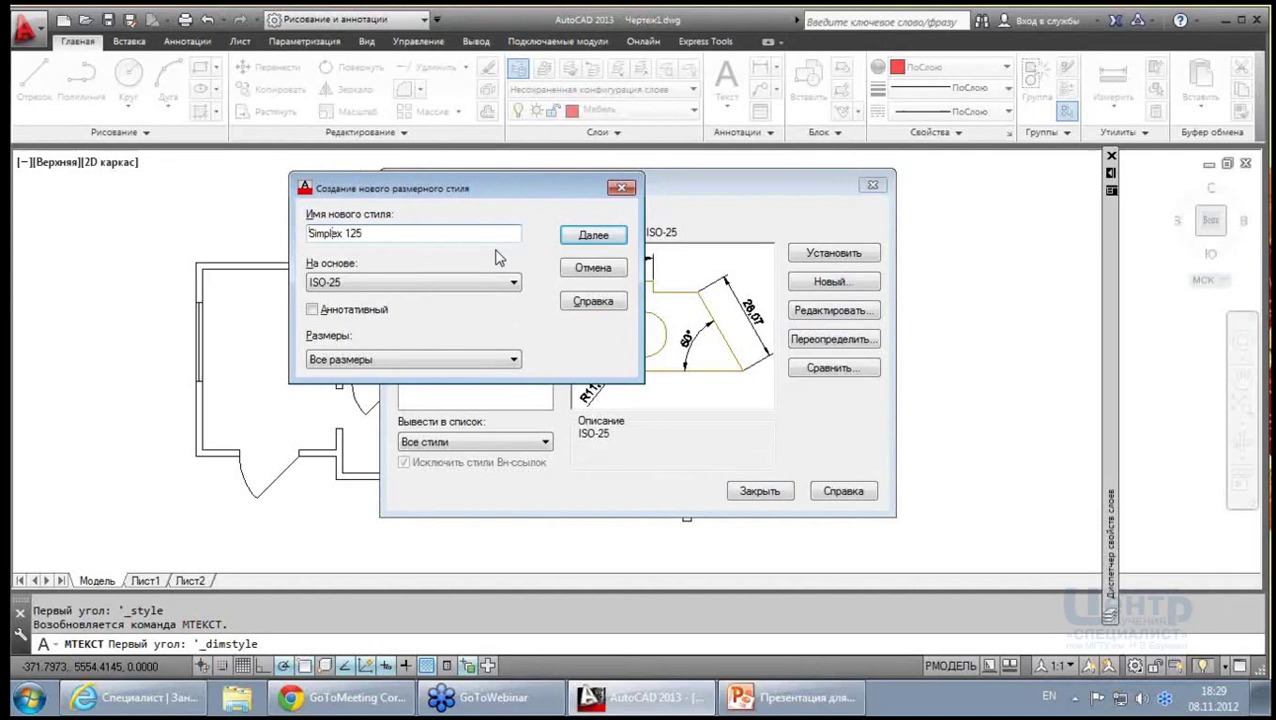
type("H")
key("BackSpace")
type("P")
type("f")
key("BackSpace")
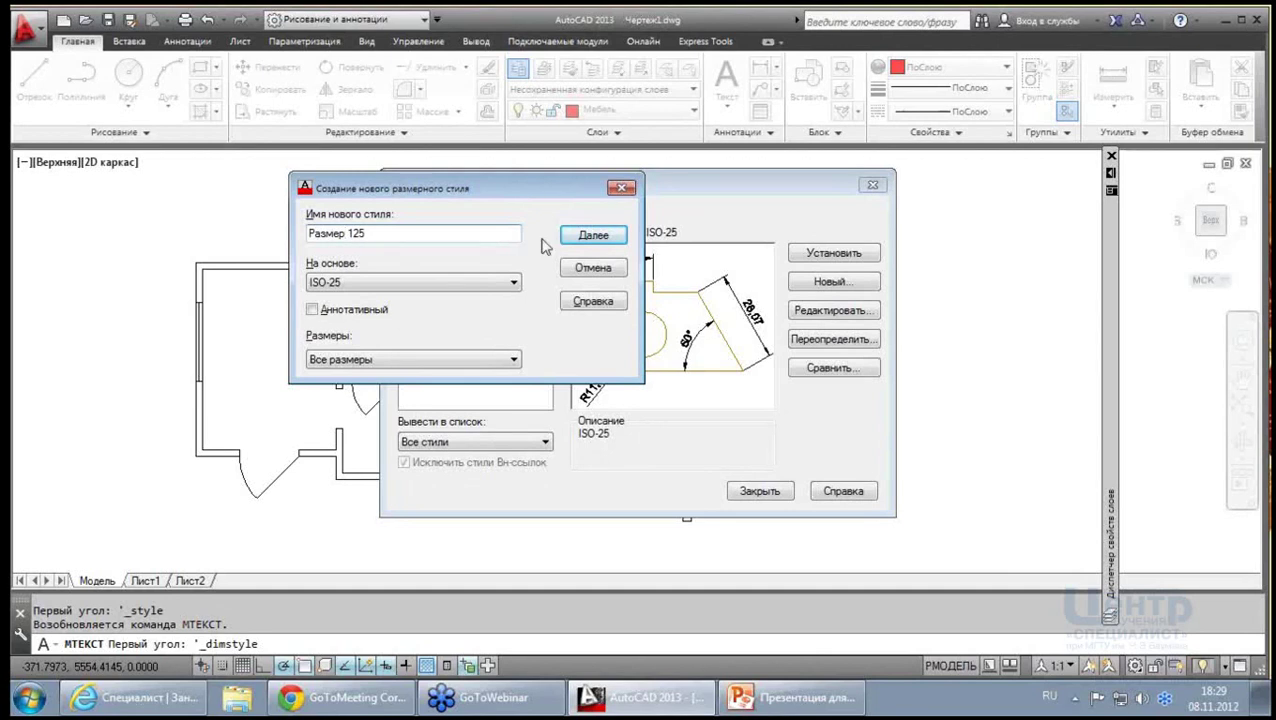
Set the dimension line colour, linetype and lineweight to ПоСлою
left_click(604, 242)
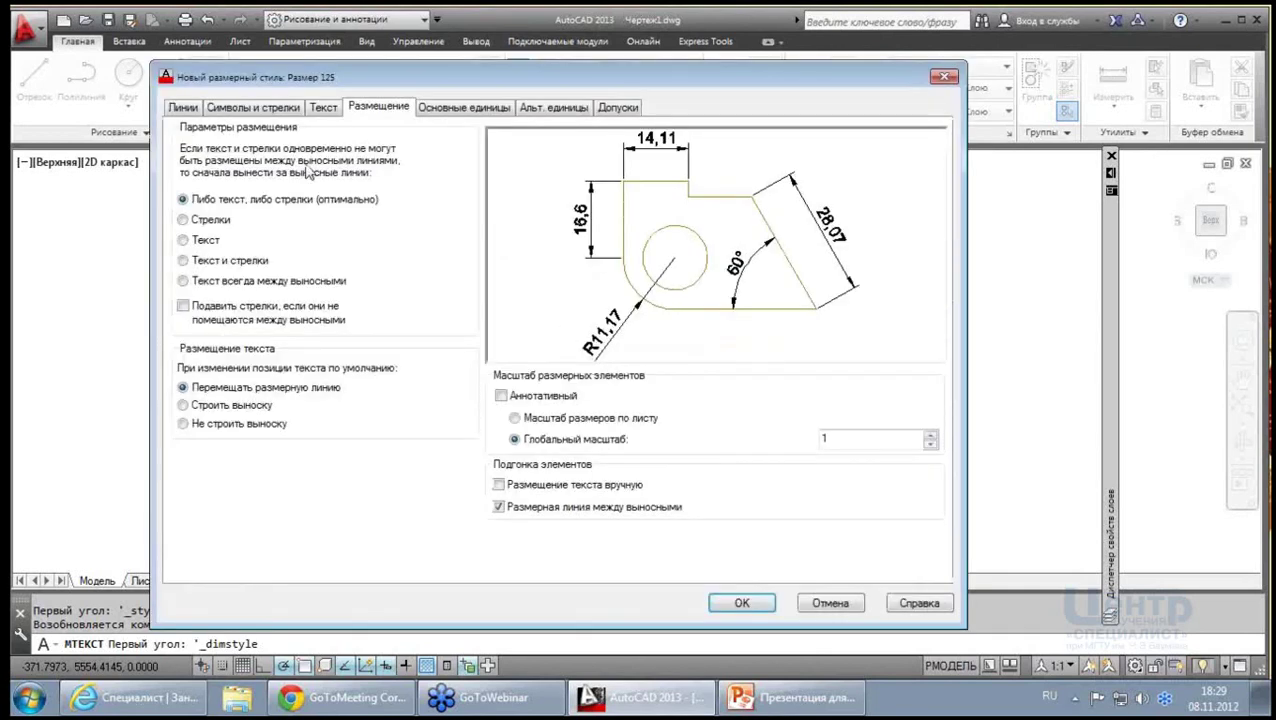
left_click(190, 109)
left_click(465, 147)
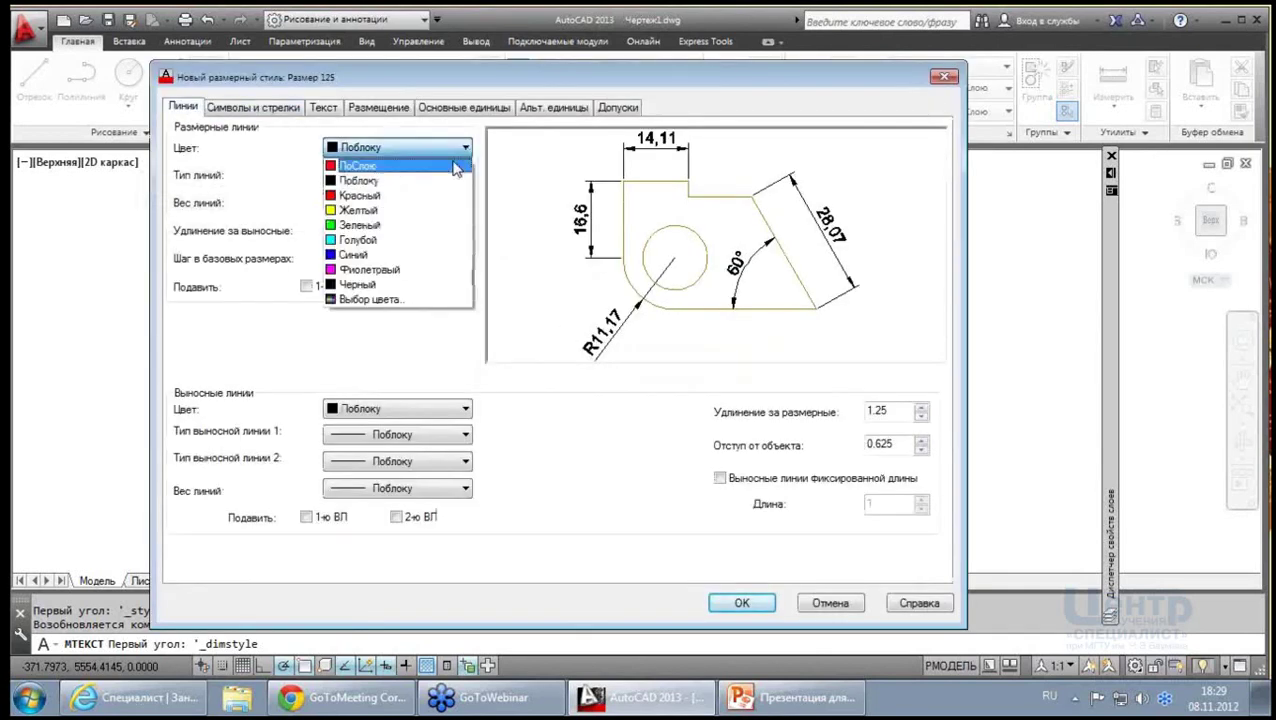
left_click(427, 168)
left_click(465, 174)
left_click(430, 188)
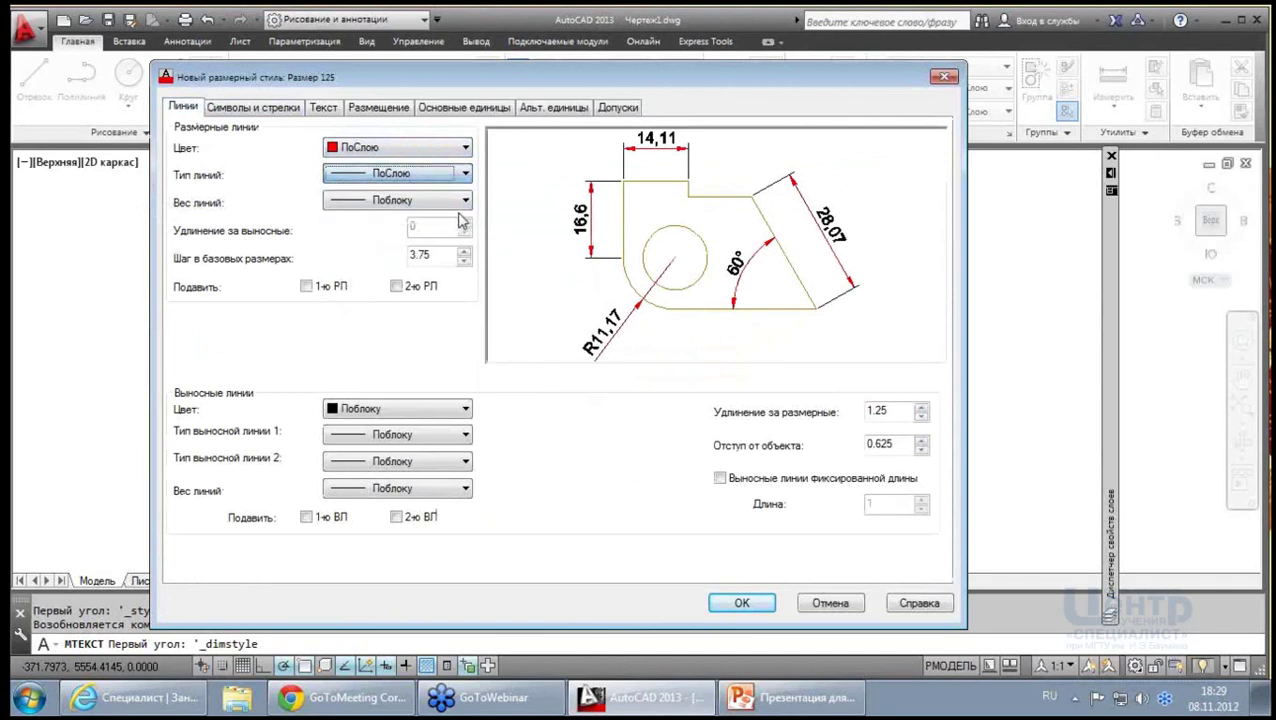
left_click(465, 200)
left_click(420, 216)
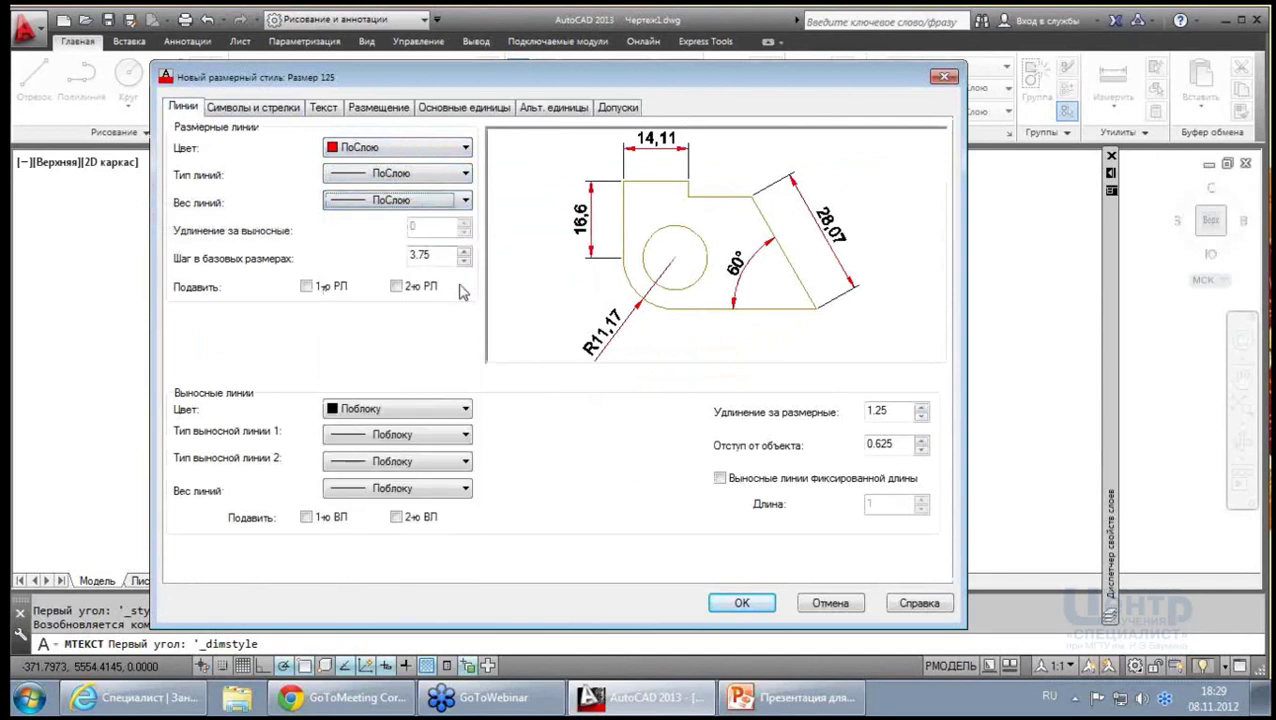
Set the extension line colour, both linetypes and lineweight to ПоСлою
left_click(465, 409)
left_click(440, 422)
left_click(465, 434)
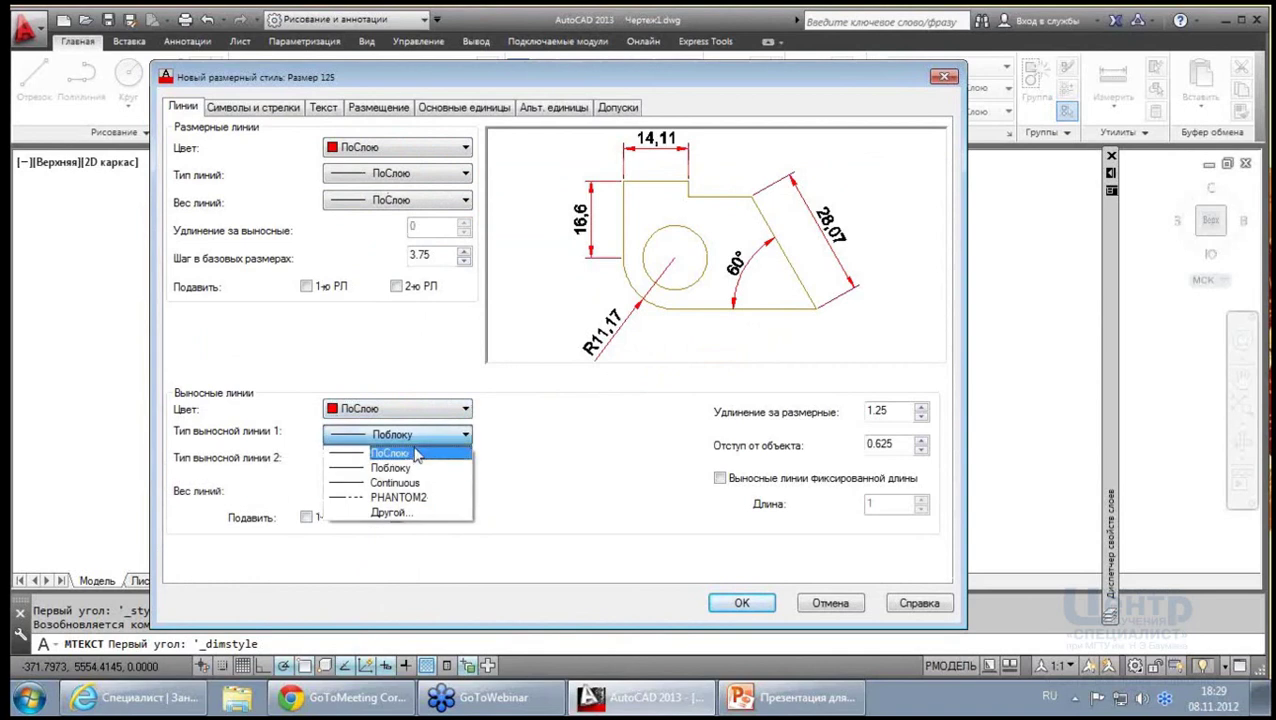
left_click(415, 457)
left_click(465, 461)
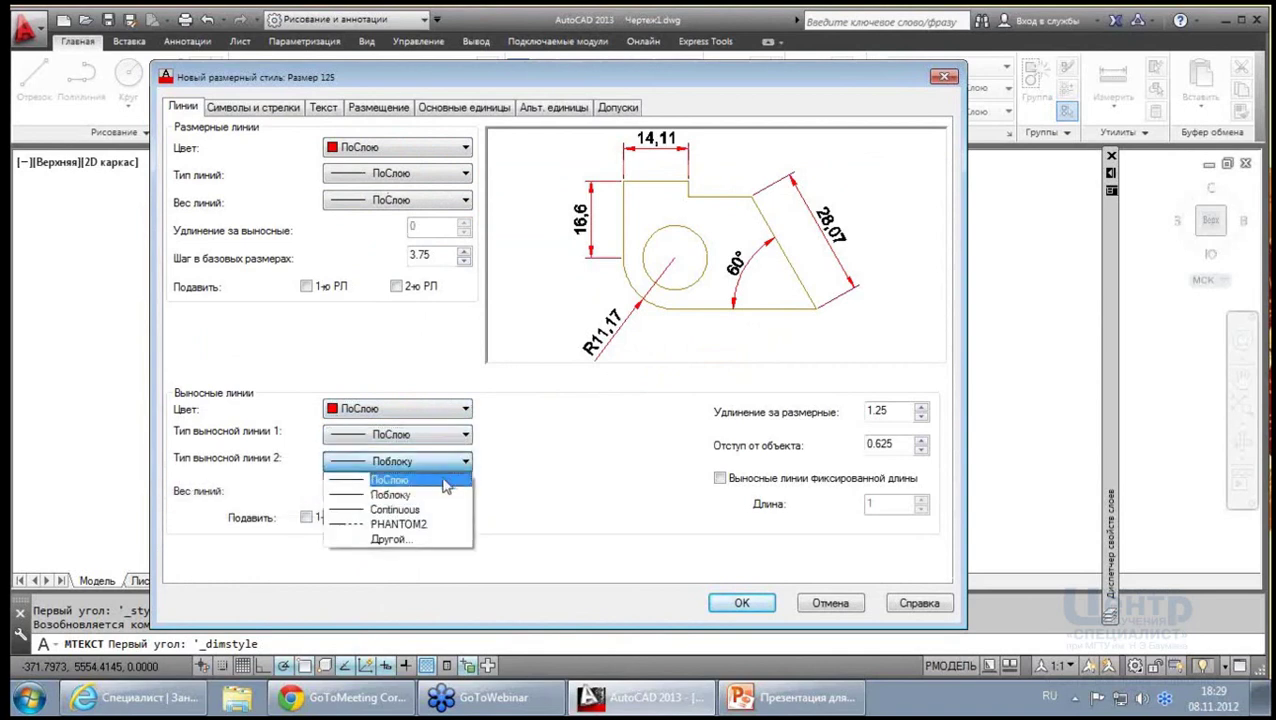
left_click(440, 480)
left_click(468, 488)
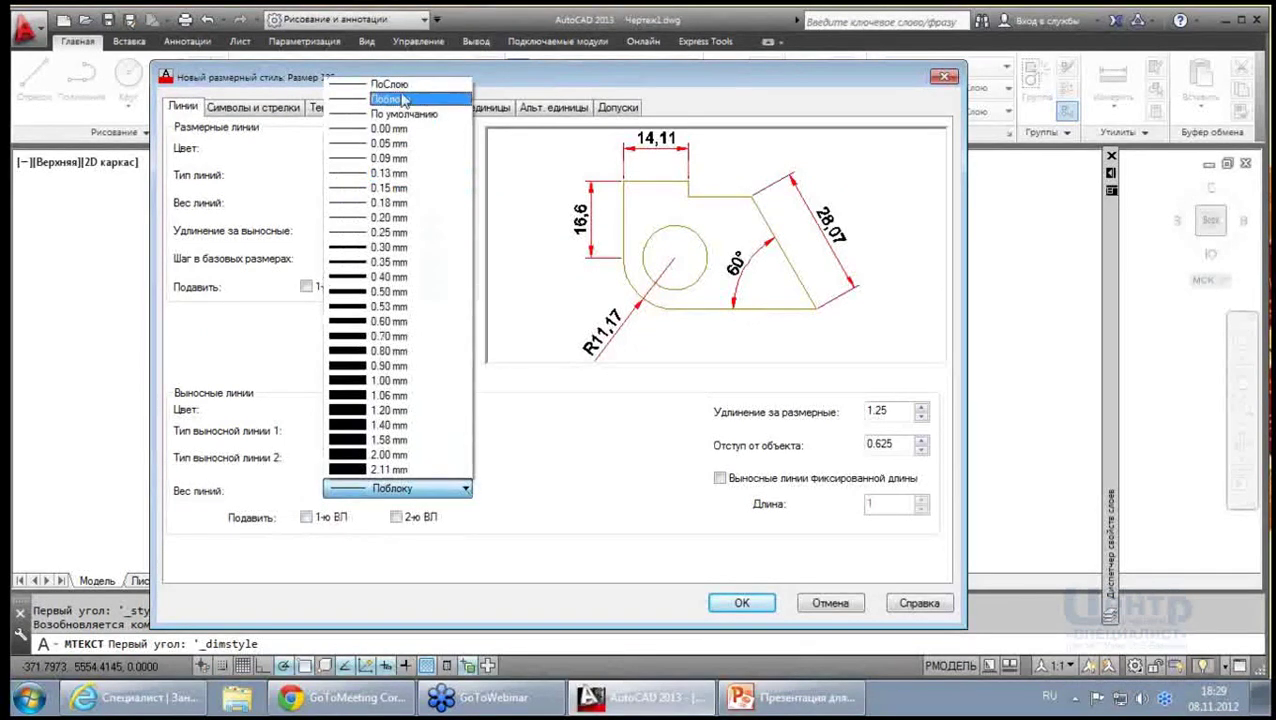
left_click(430, 81)
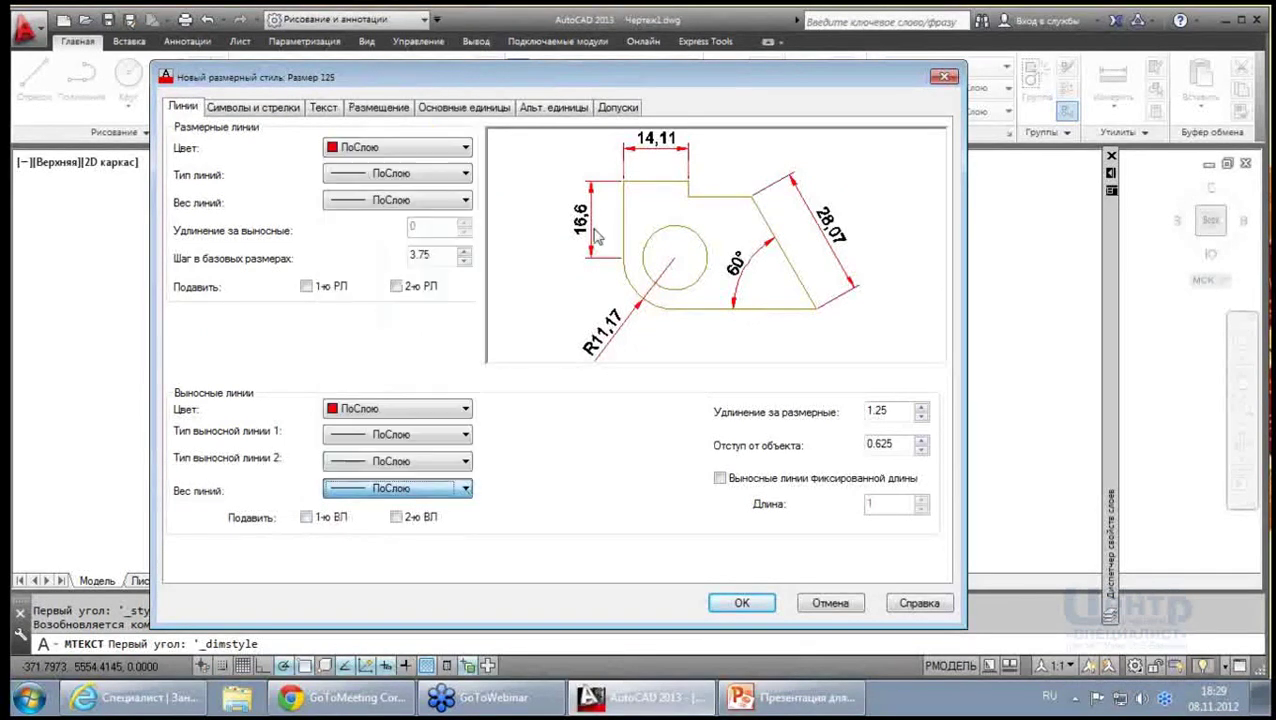
Set extension beyond dimension lines to 62 and offset from origin to 40
left_click(868, 410)
type("62")
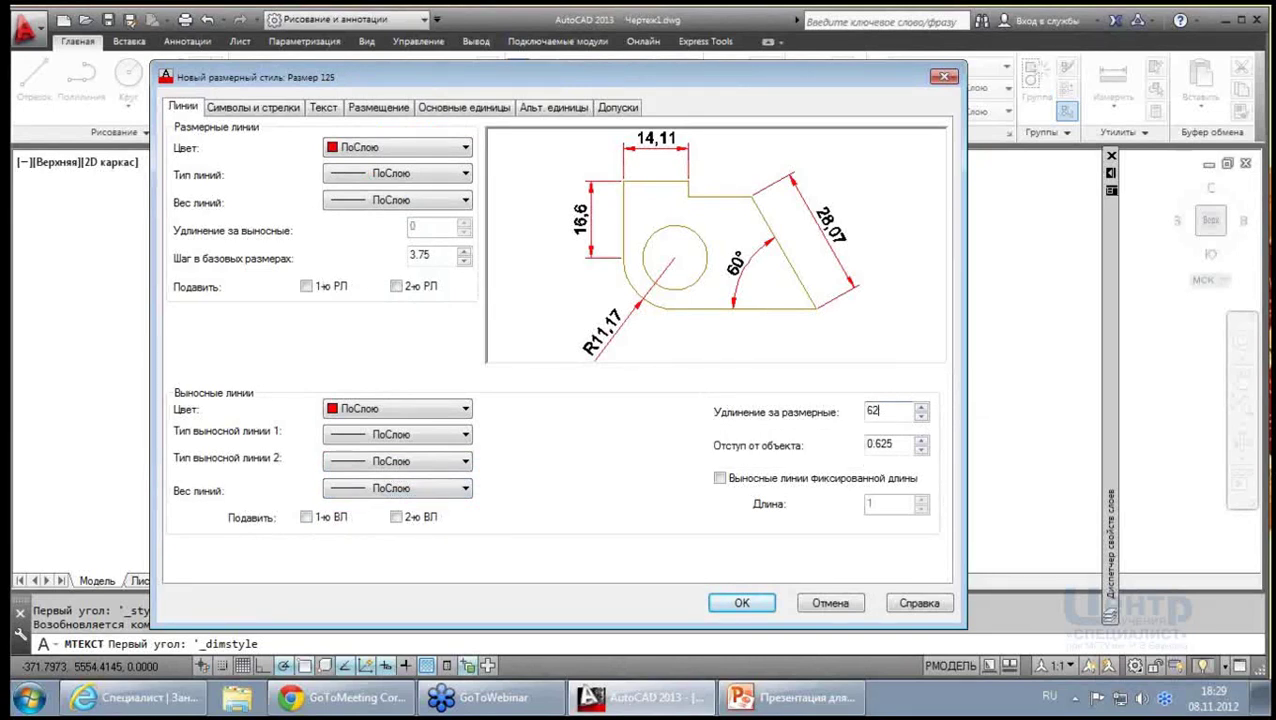
left_click(869, 444)
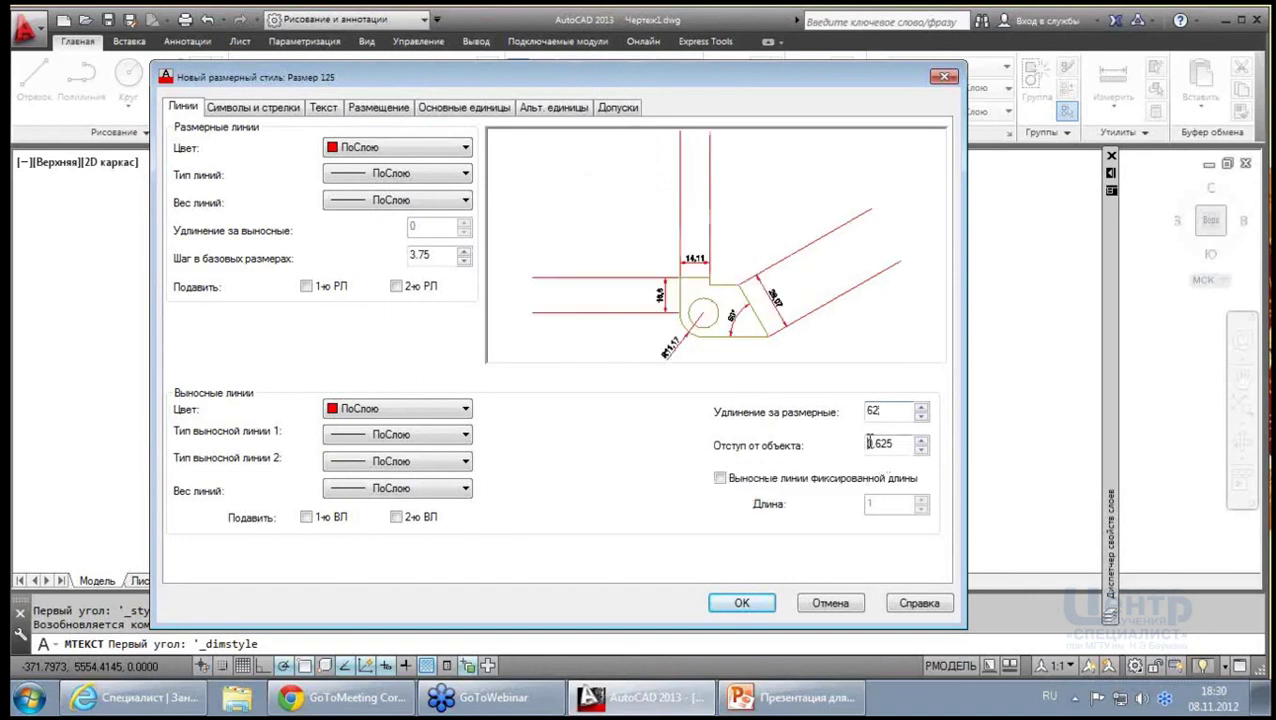
type("3")
left_click(265, 107)
Make both arrowheads oblique ticks with arrow size 125
left_click(448, 165)
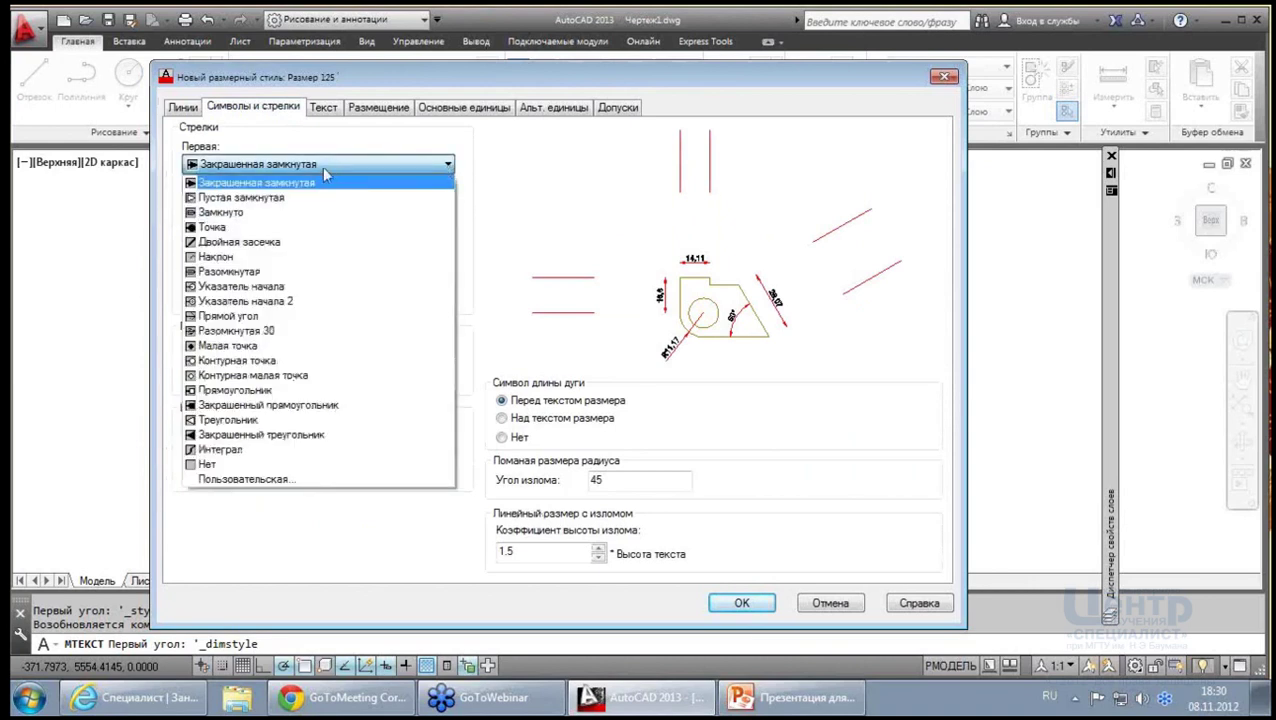
left_click(272, 256)
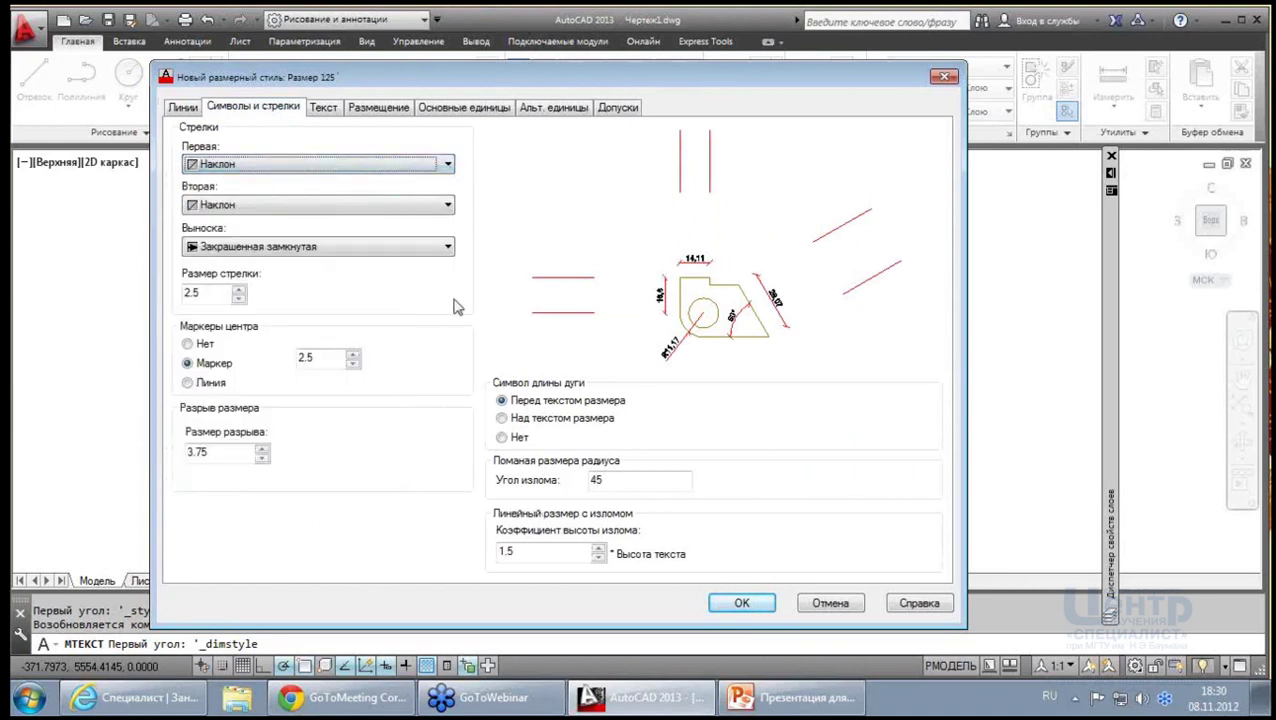
left_click(186, 292)
type("125")
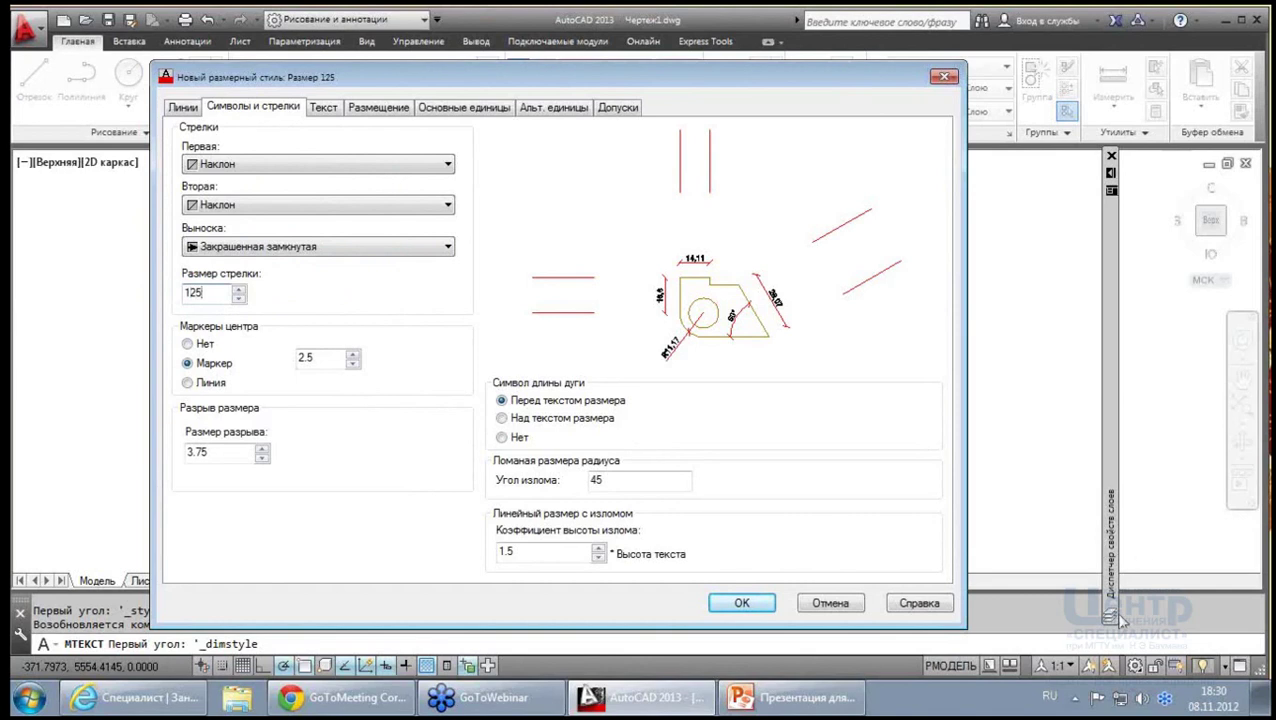
Set the dimension text style to Simplex 125 with ПоСлою colour
left_click(325, 108)
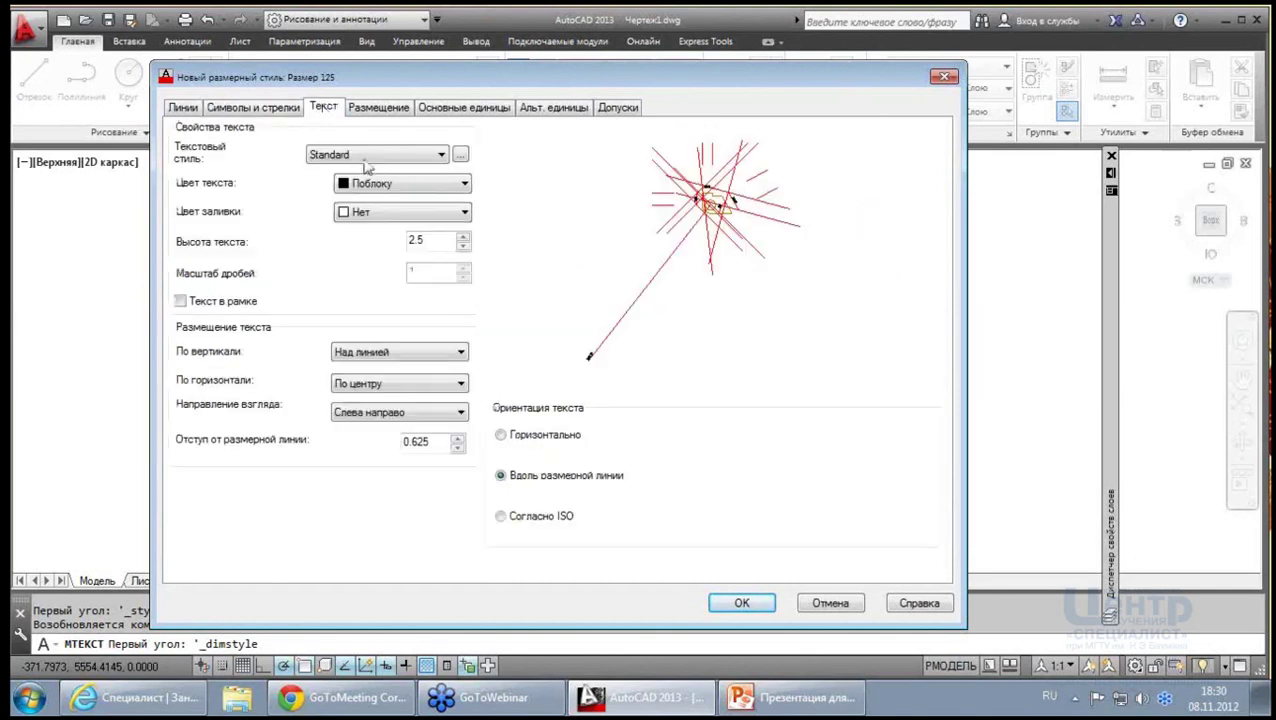
left_click(442, 155)
left_click(386, 184)
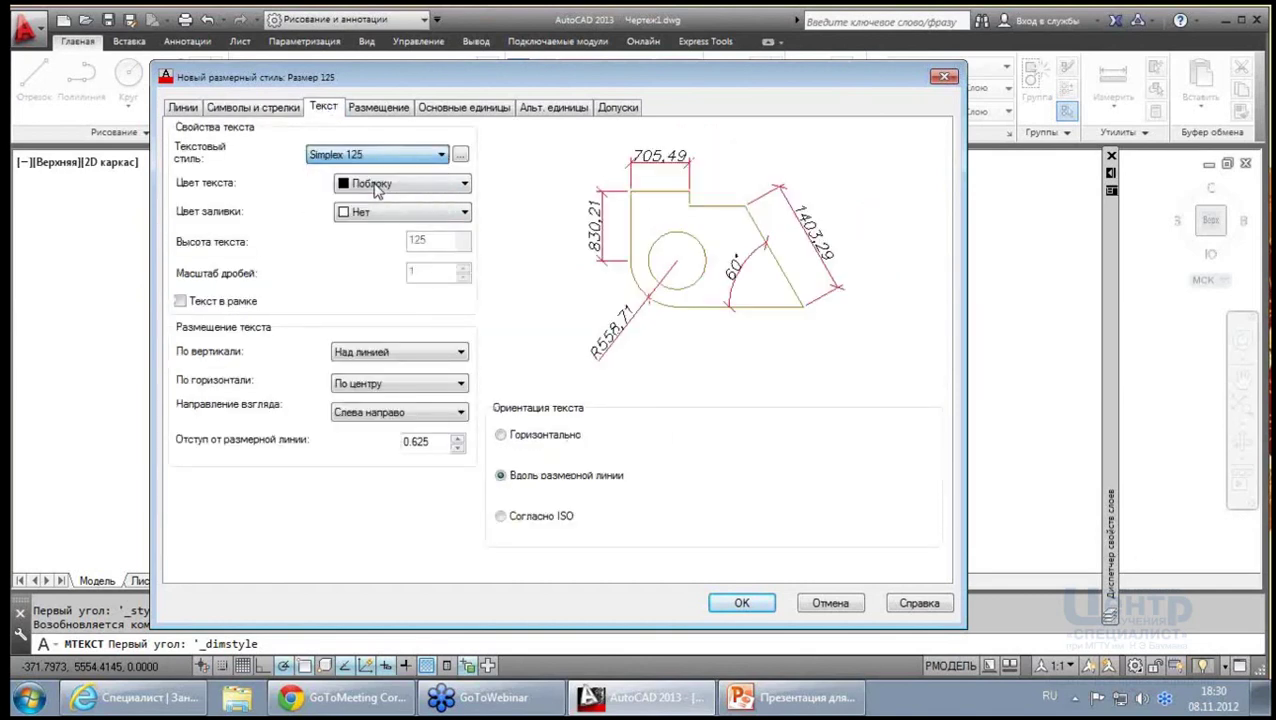
left_click(465, 186)
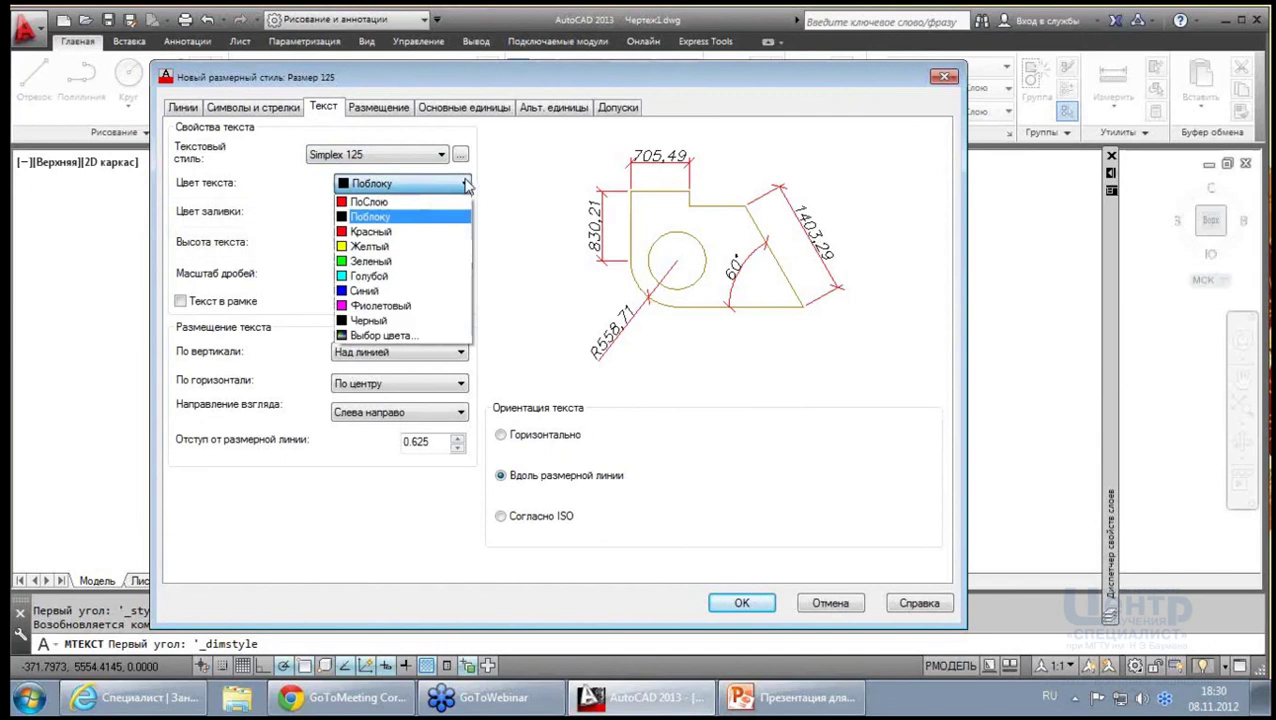
left_click(385, 202)
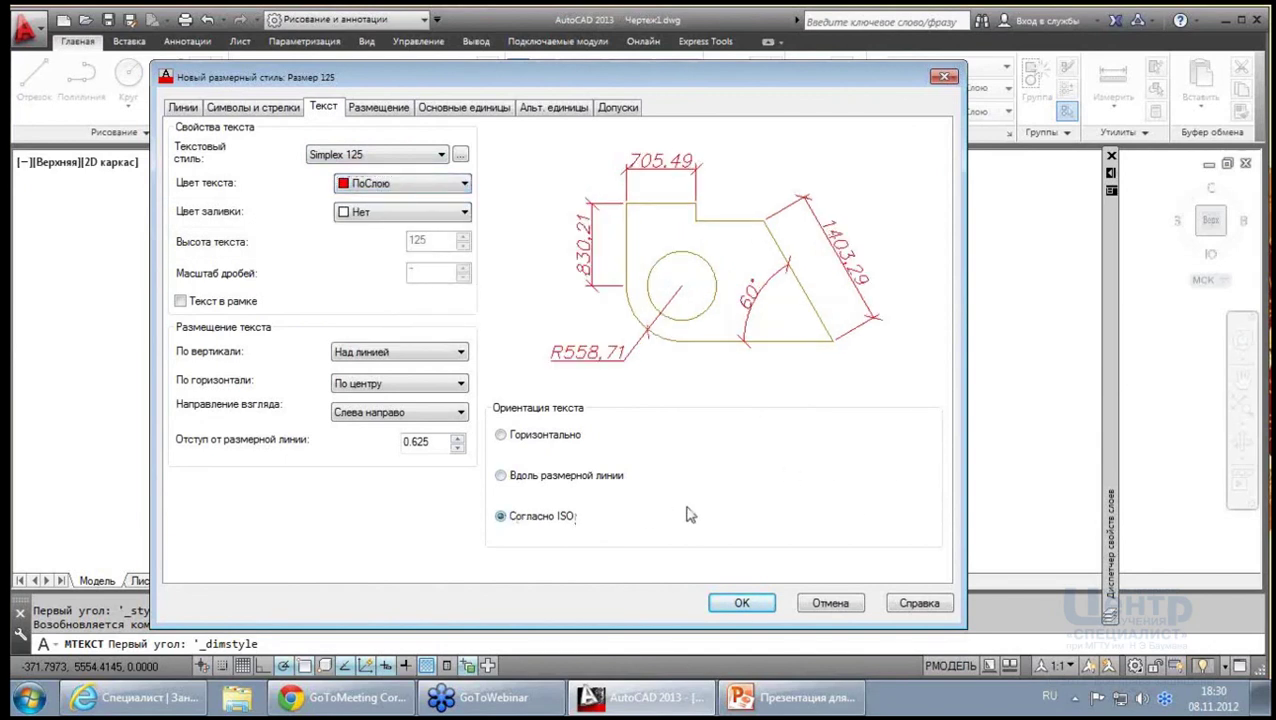
Set linear primary-unit precision to whole numbers and save the style
left_click(378, 108)
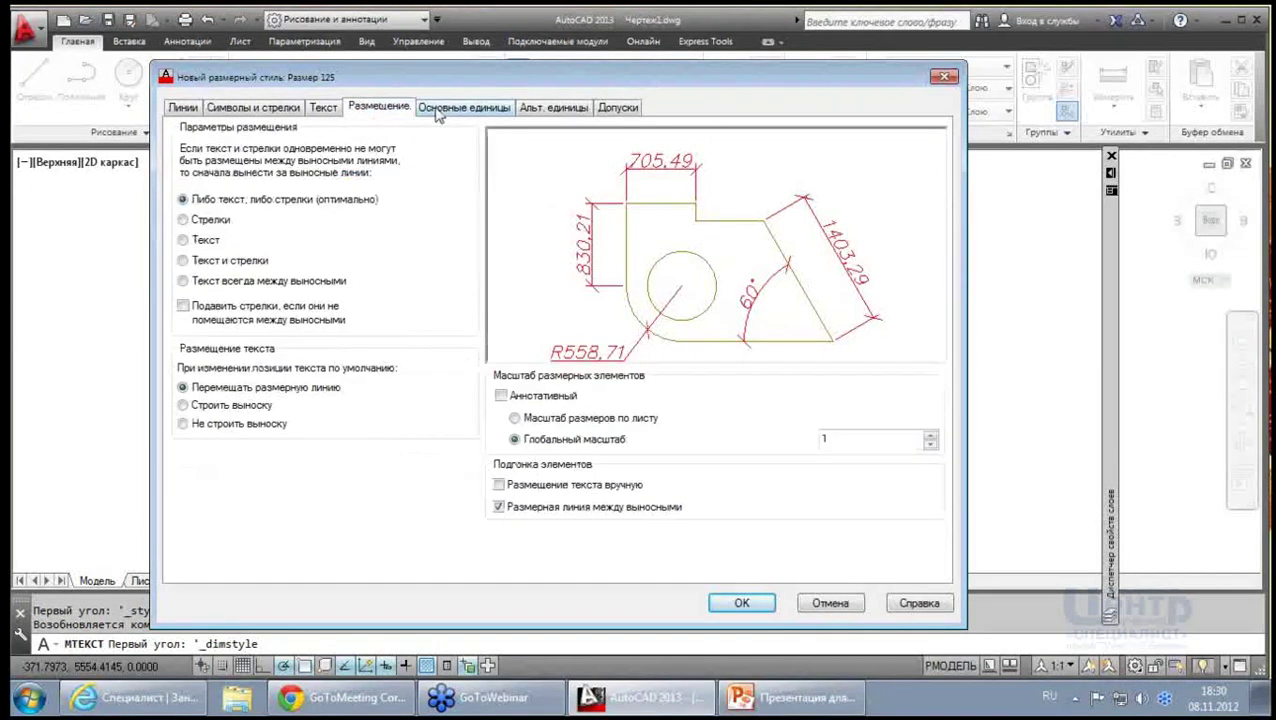
left_click(440, 110)
left_click(460, 174)
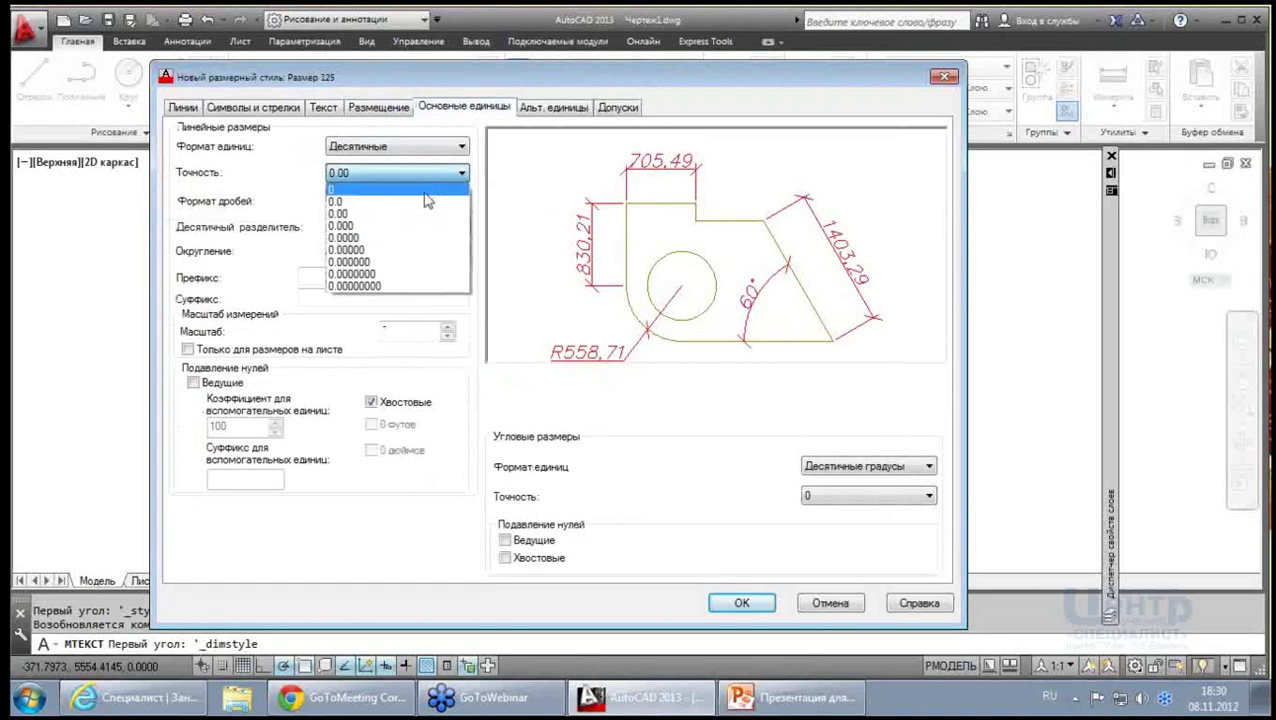
left_click(430, 195)
left_click(744, 606)
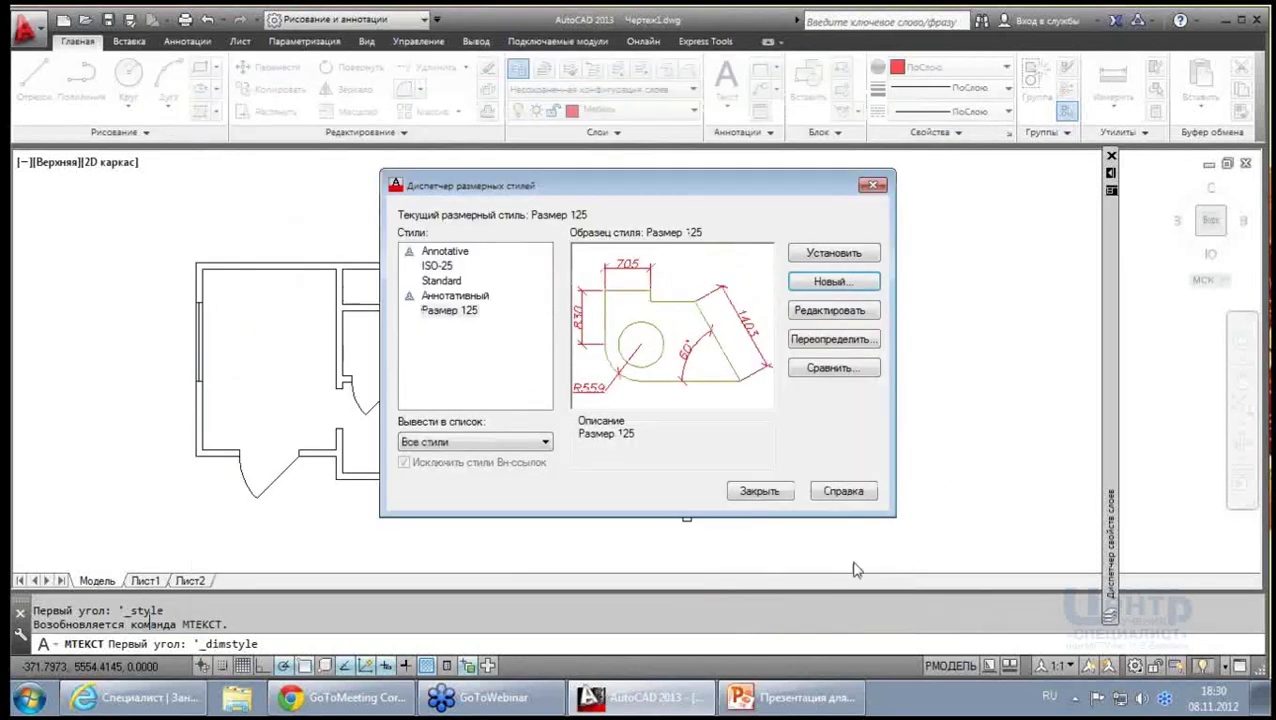
Close the Dimension Style Manager and make Размер the current layer
left_click(757, 494)
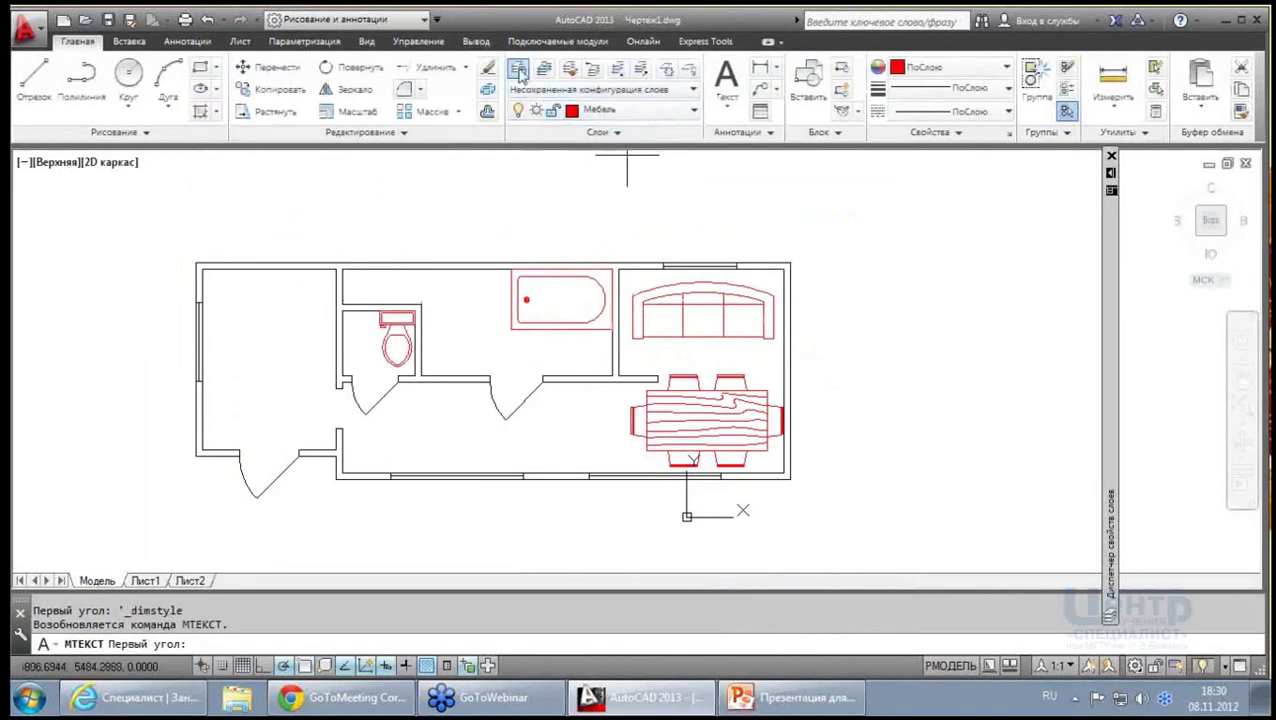
left_click(630, 110)
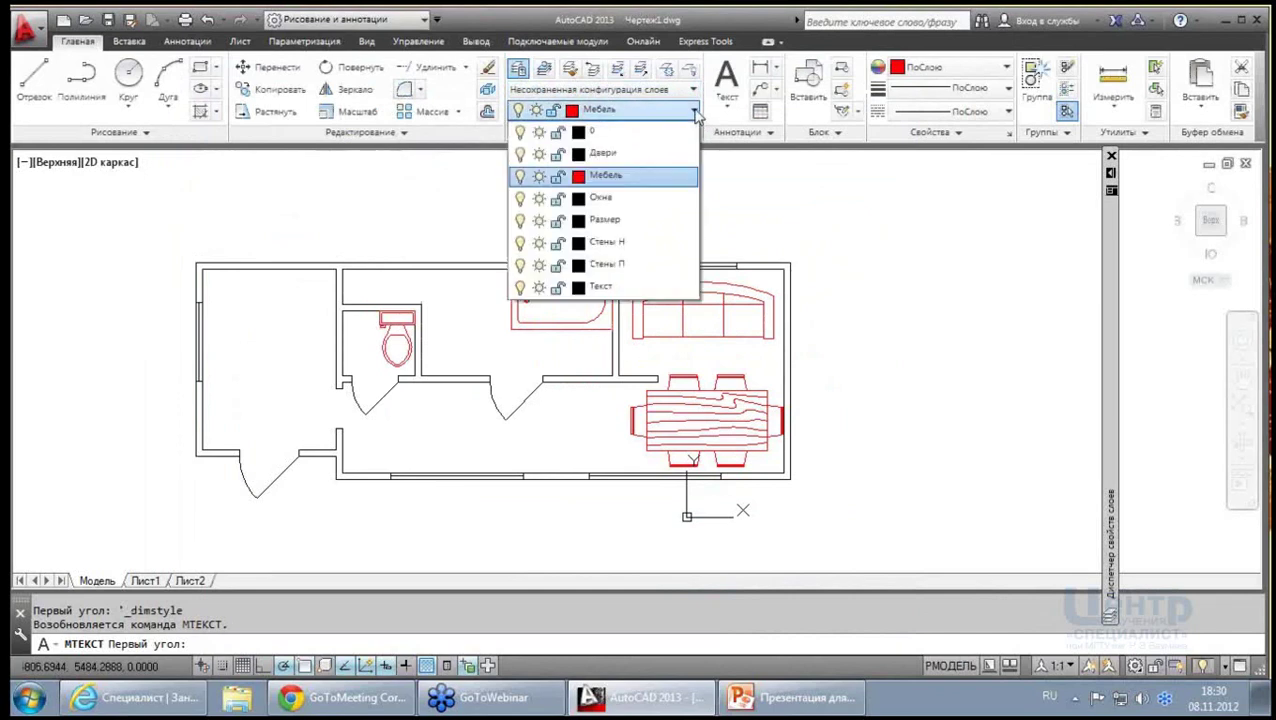
left_click(612, 219)
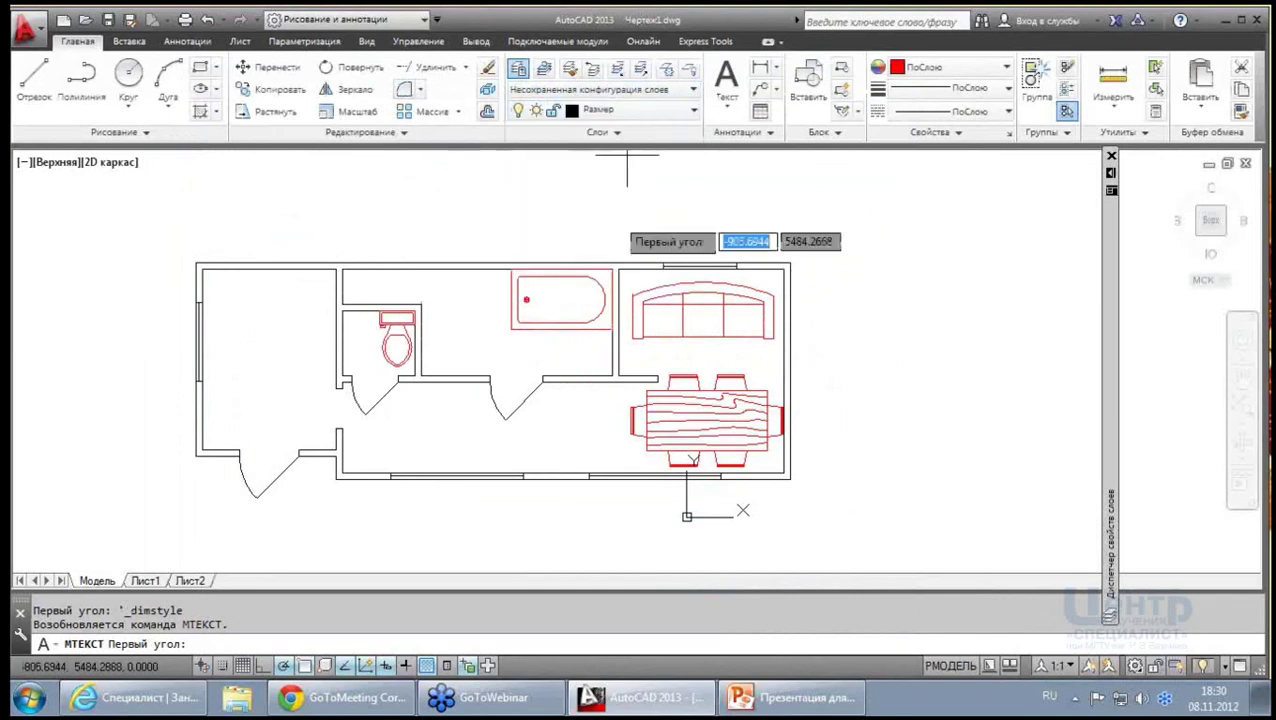
key("Escape")
middle_click_drag(684, 213, 618, 235)
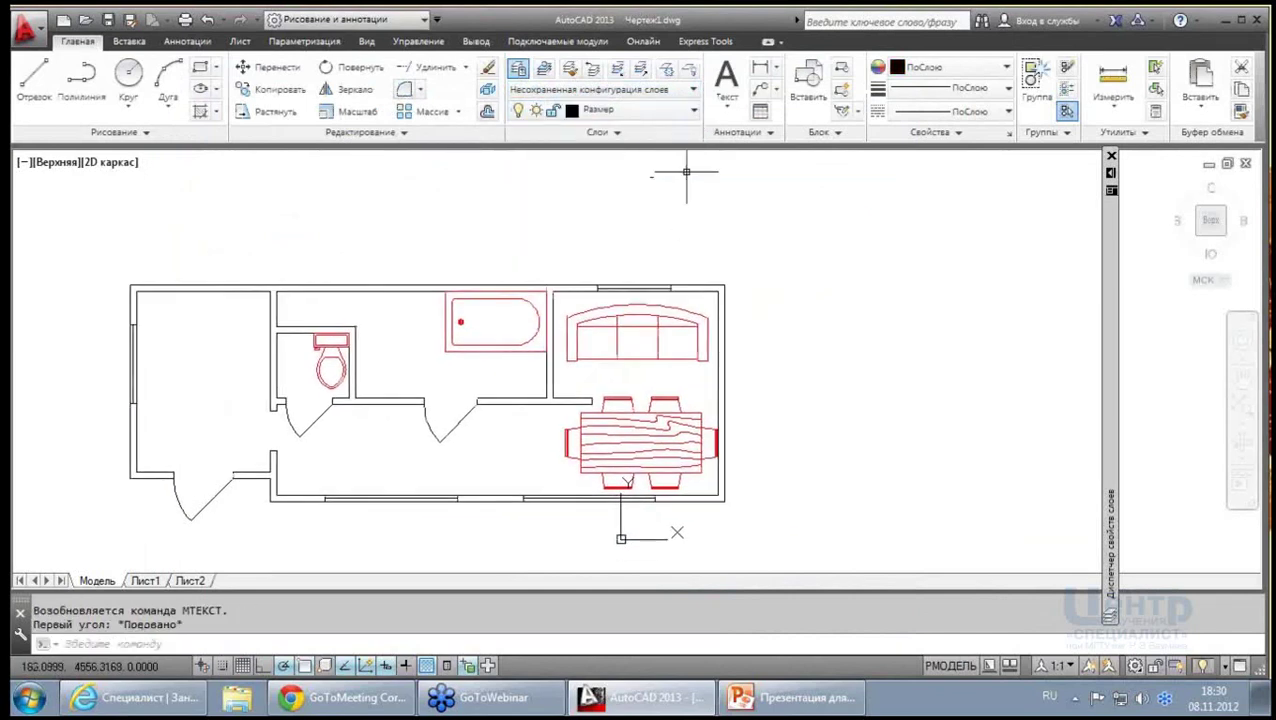
Add a 9021 linear dimension between the top wall's outer corners
left_click(187, 41)
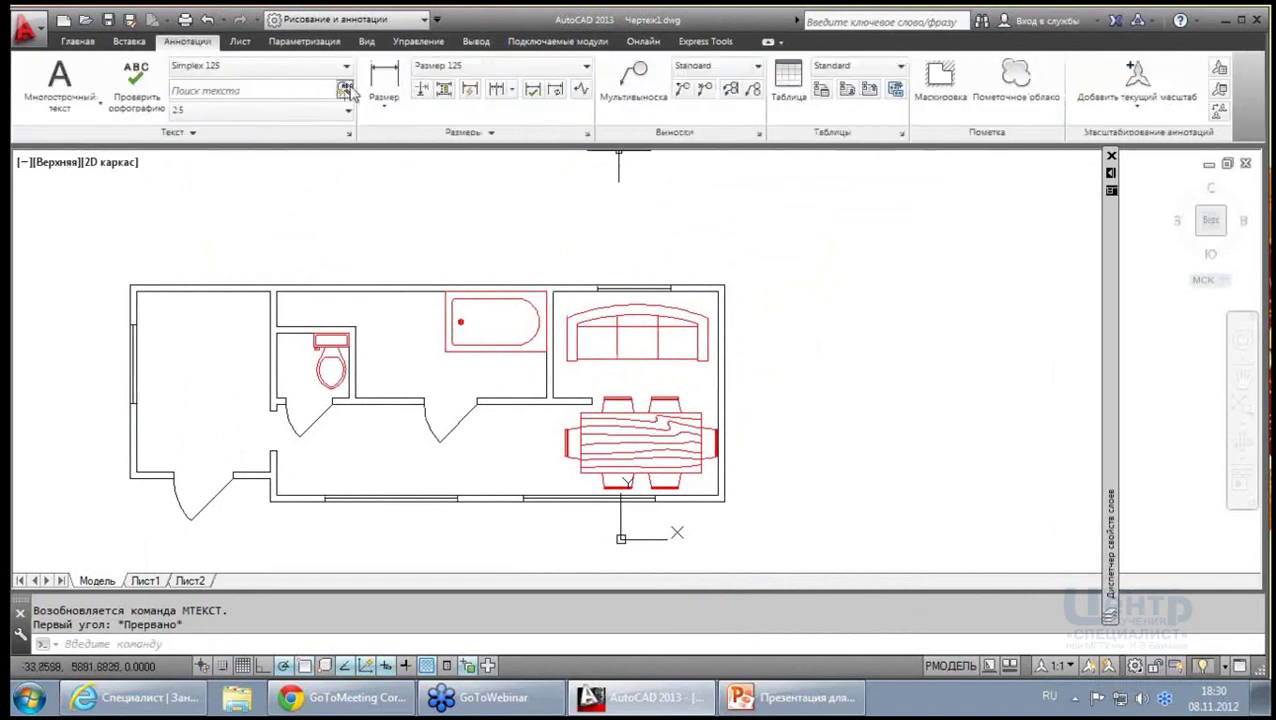
left_click(384, 78)
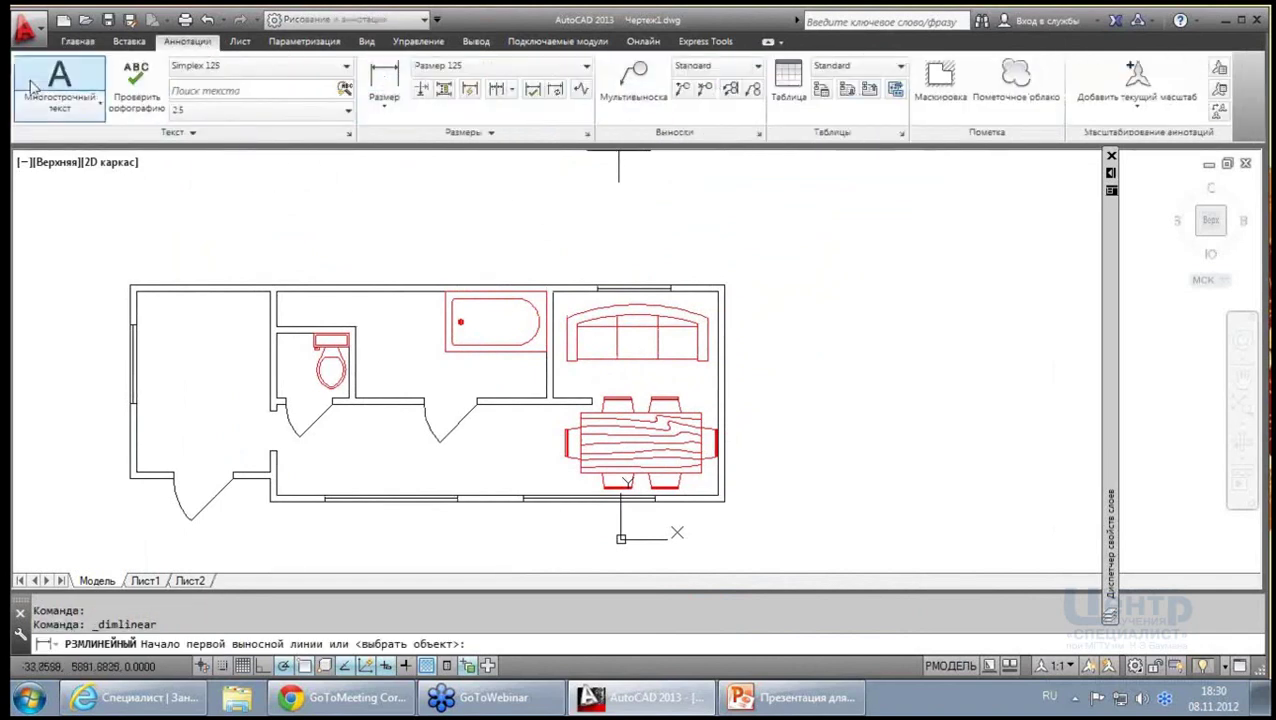
left_click(130, 286)
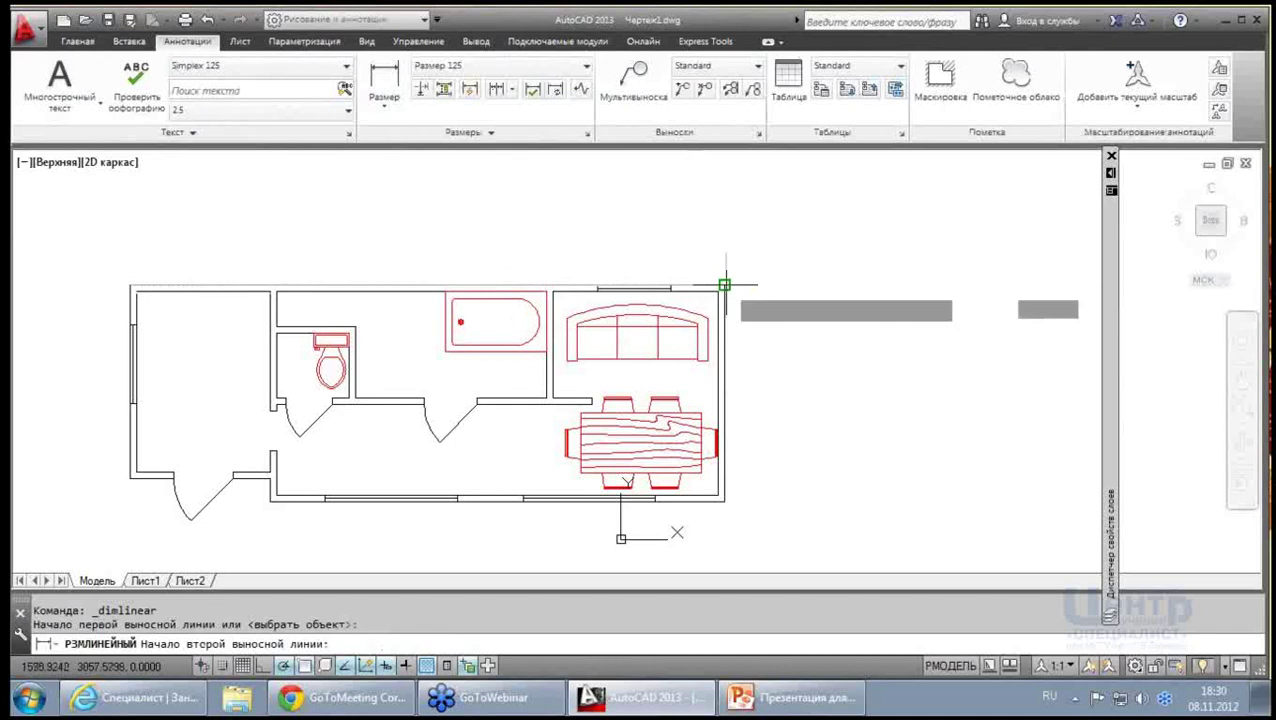
left_click(725, 288)
left_click(727, 243)
scroll(726, 285, "up", 1)
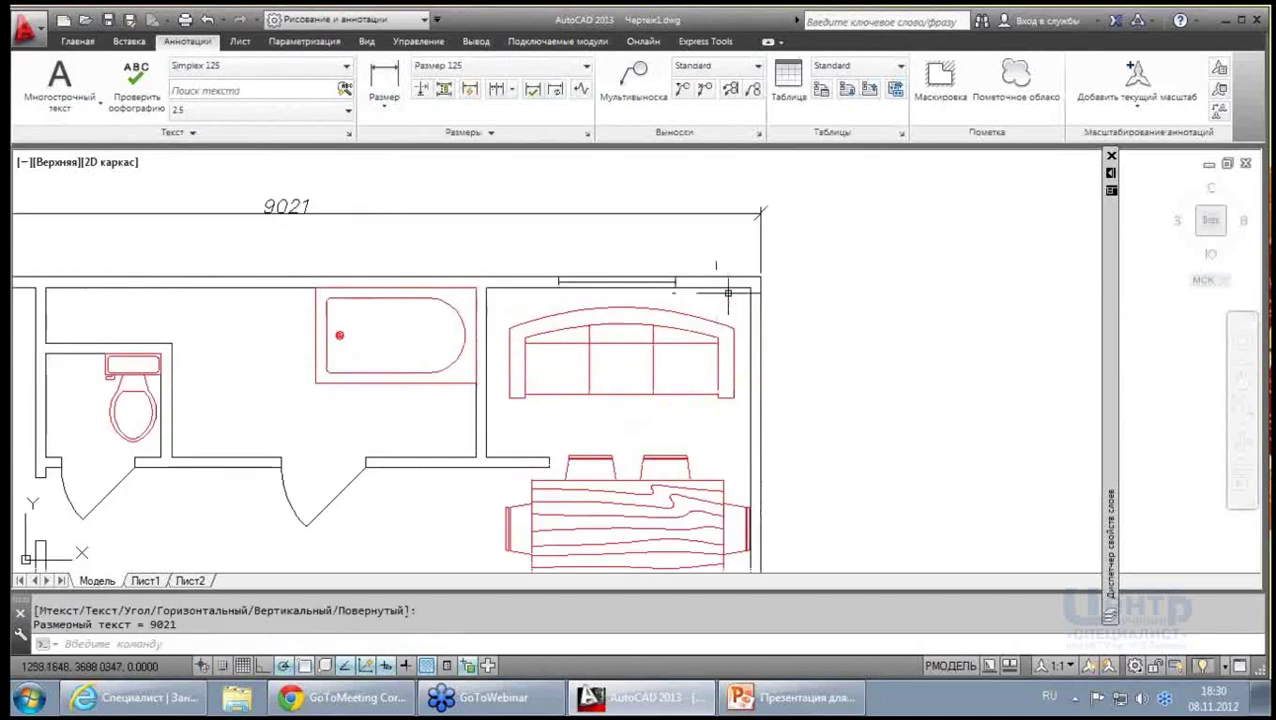
scroll(846, 273, "up", 1)
scroll(860, 273, "down", 2)
scroll(358, 268, "up", 3)
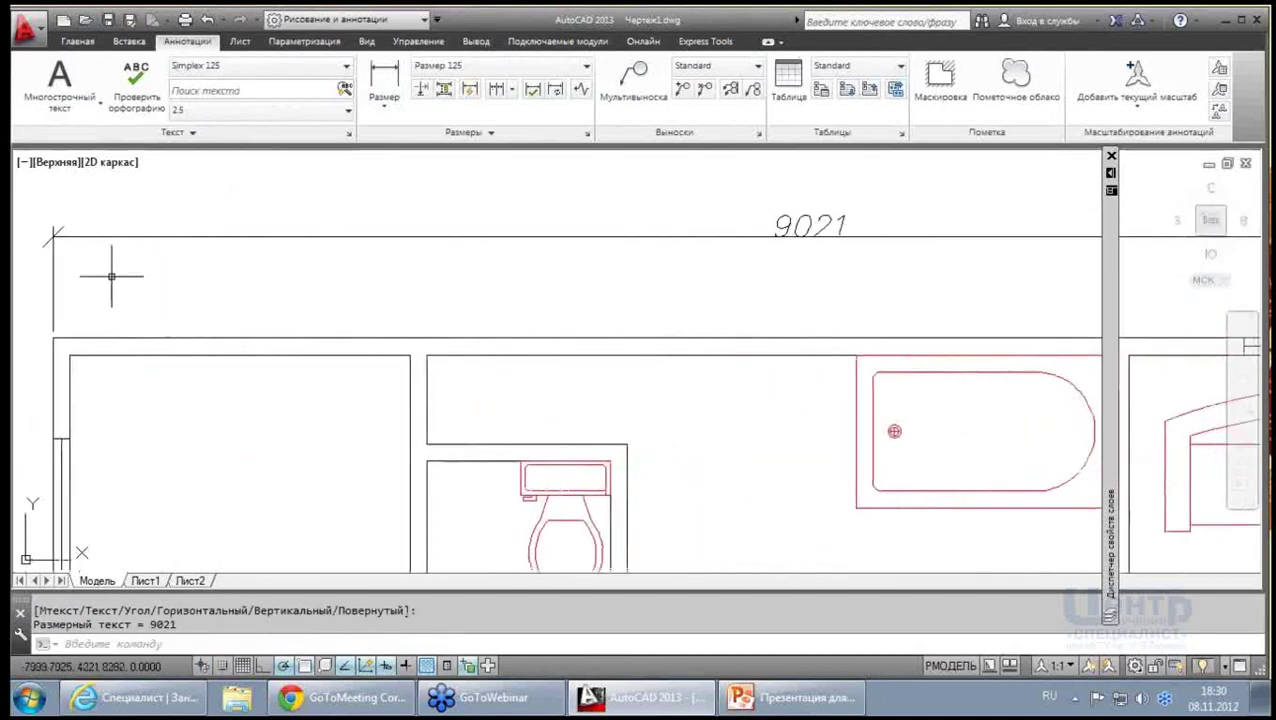
scroll(108, 276, "down", 2)
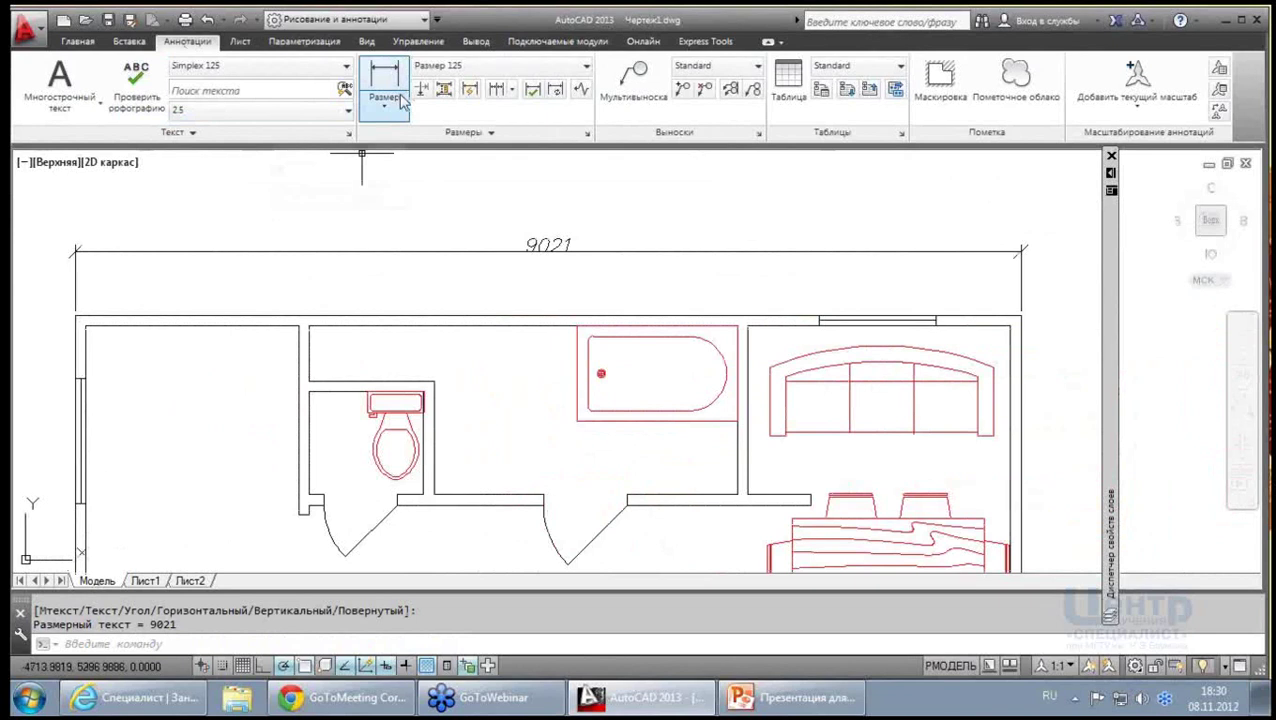
Delete the earlier 9021 overall dimension
left_click(510, 91)
left_click(460, 119)
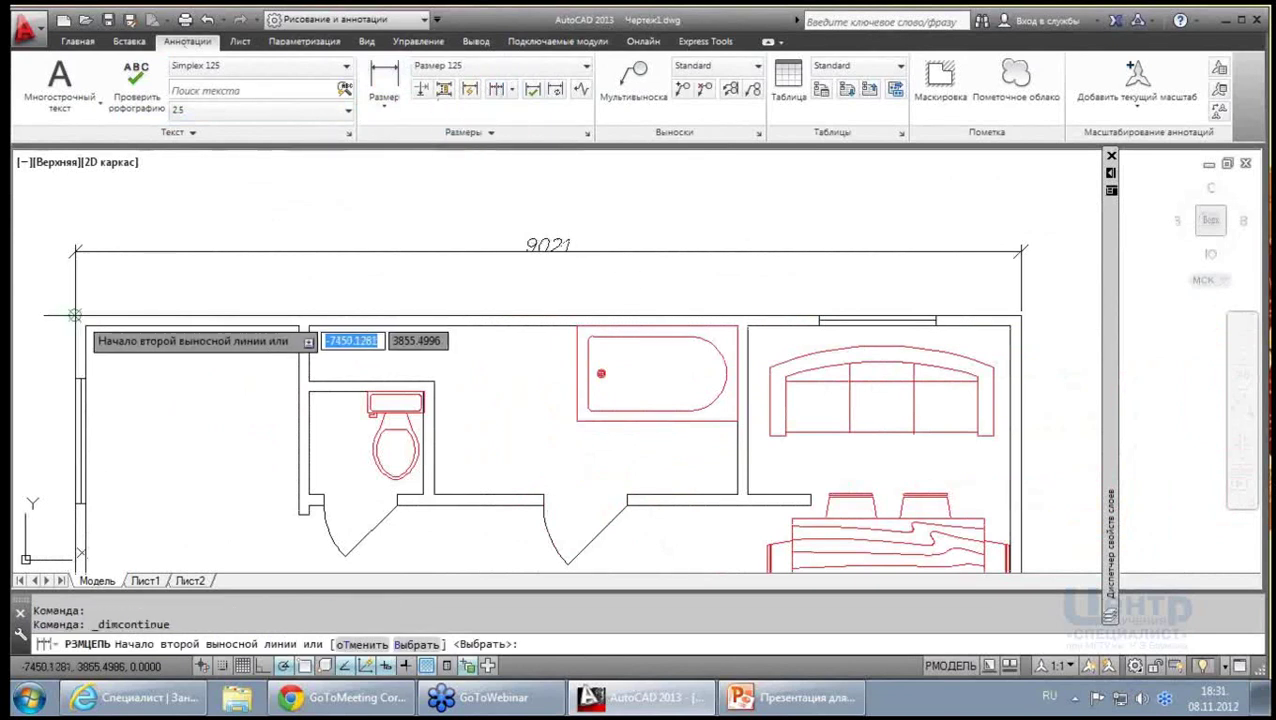
key("Escape")
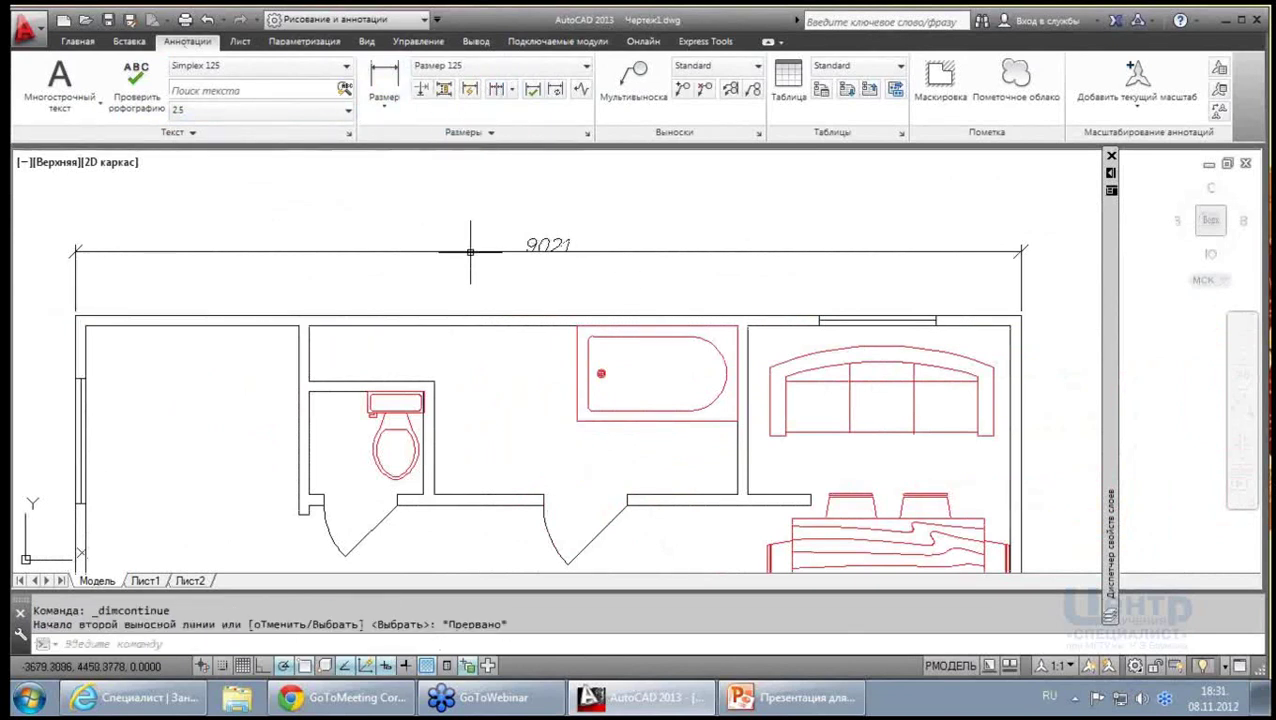
left_click(470, 251)
key("Delete")
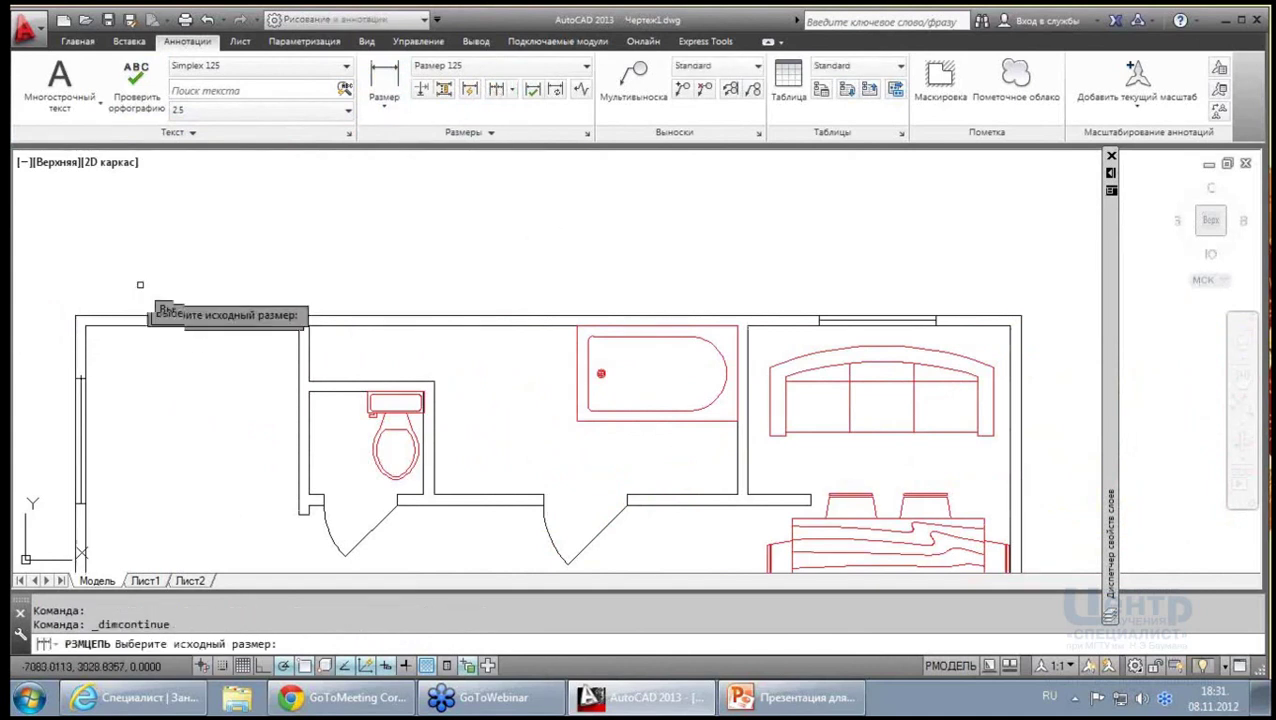
Dimension the top wall's 7099 segment from the left corner to the partition
left_click(500, 90)
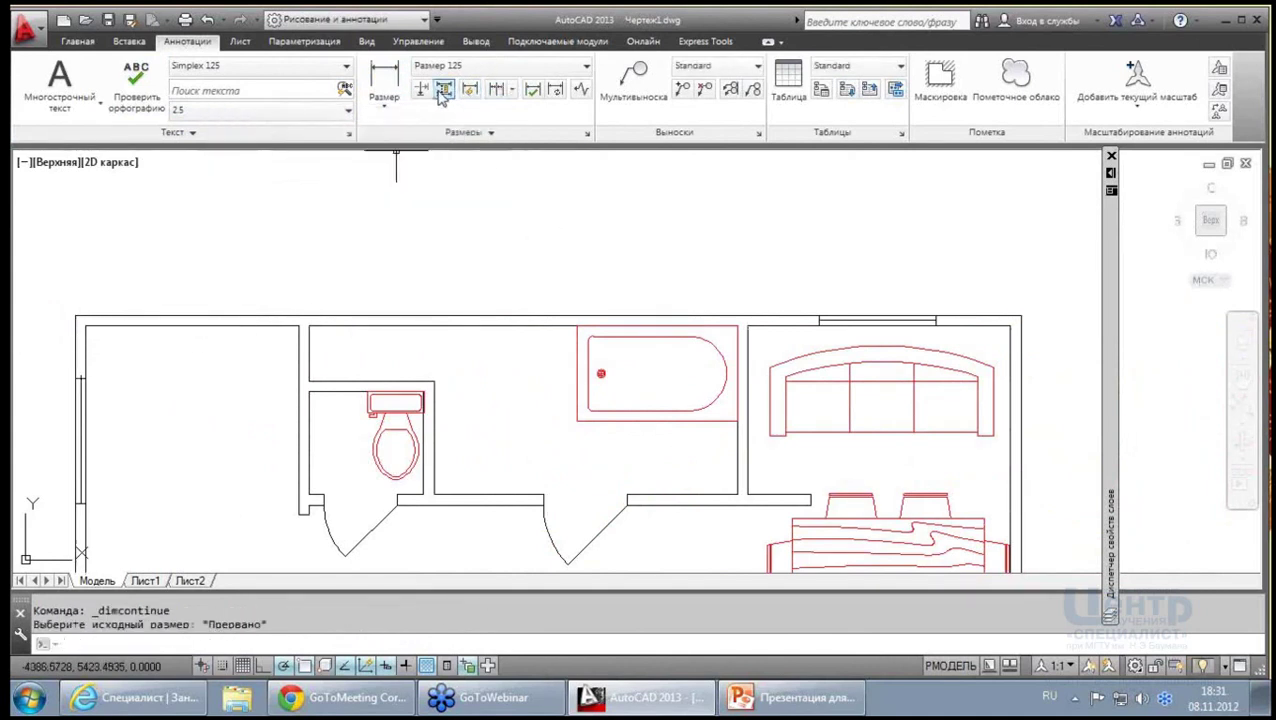
left_click(383, 92)
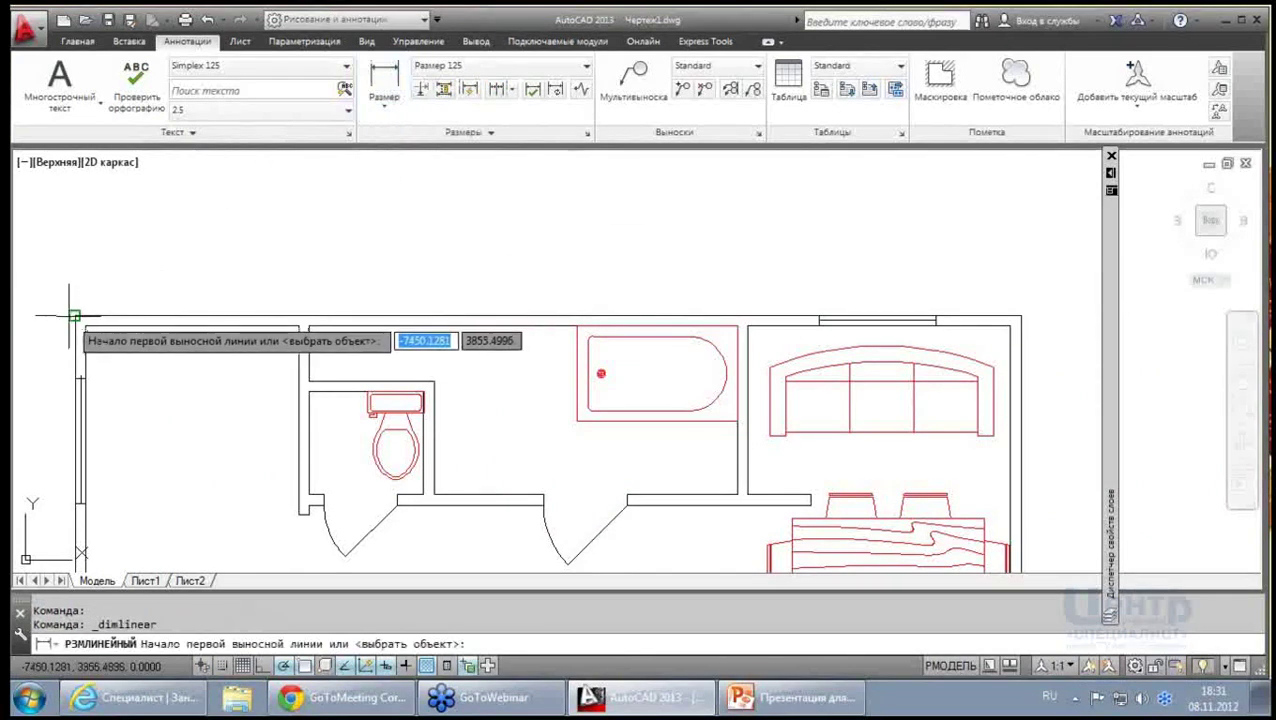
left_click(76, 316)
left_click(819, 316)
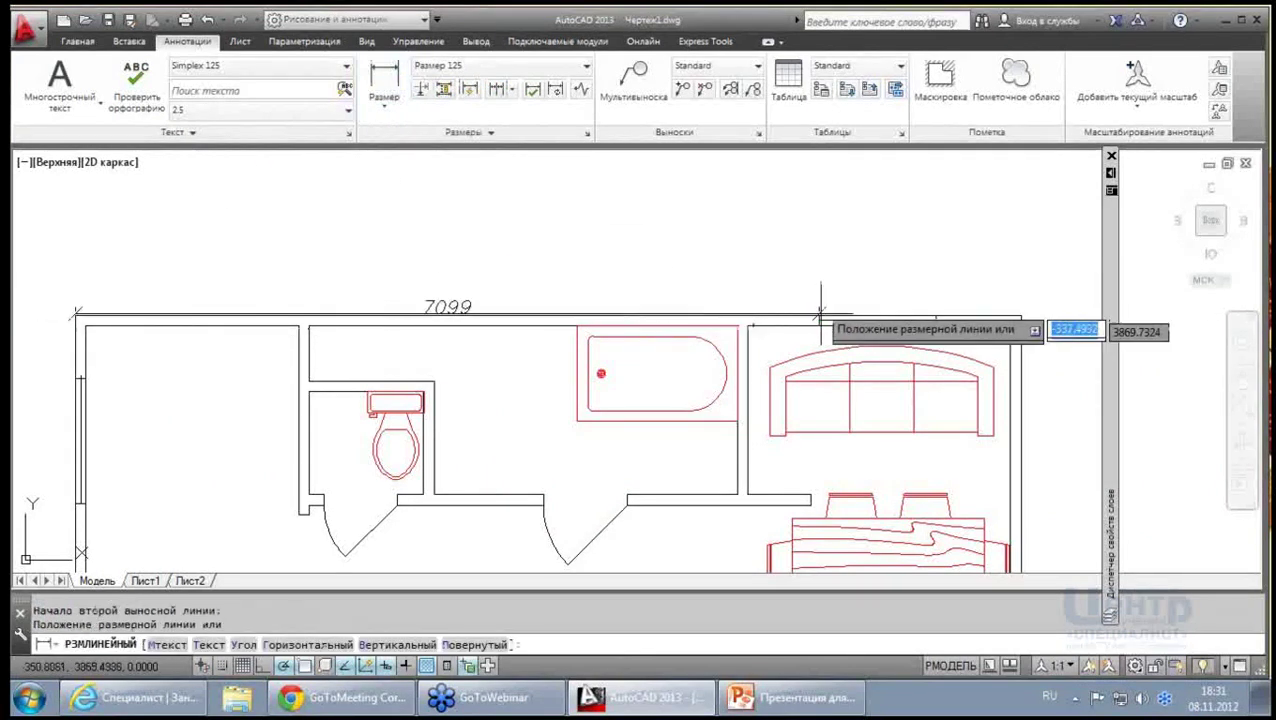
left_click(883, 271)
middle_click_drag(883, 271, 690, 275)
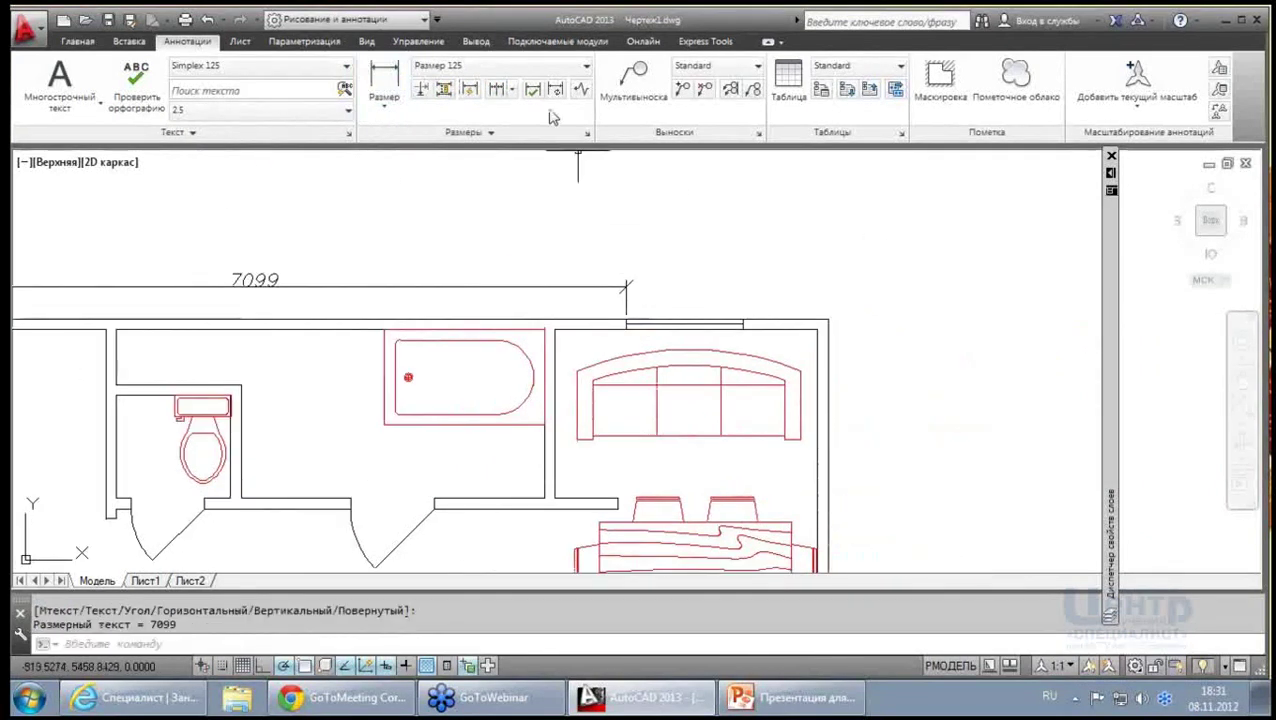
Continue the chain with 1110 and 812 dimensions to the right wall
left_click(513, 93)
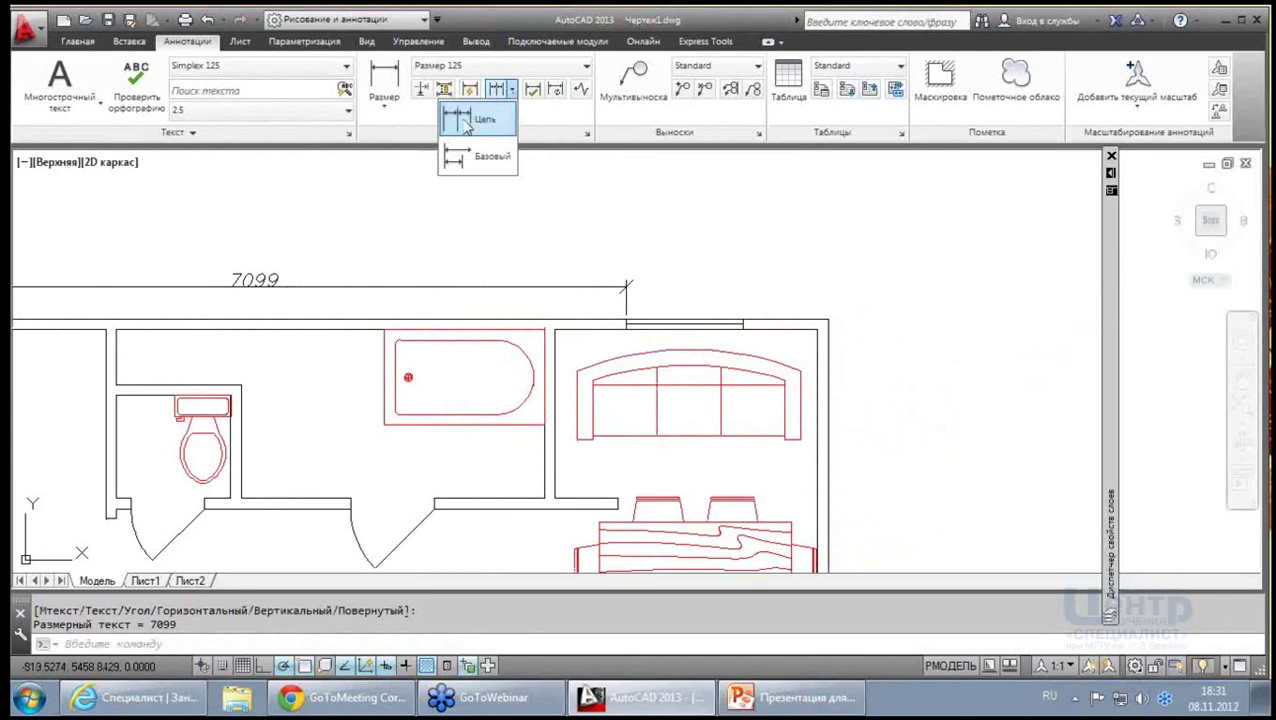
left_click(465, 122)
left_click(743, 322)
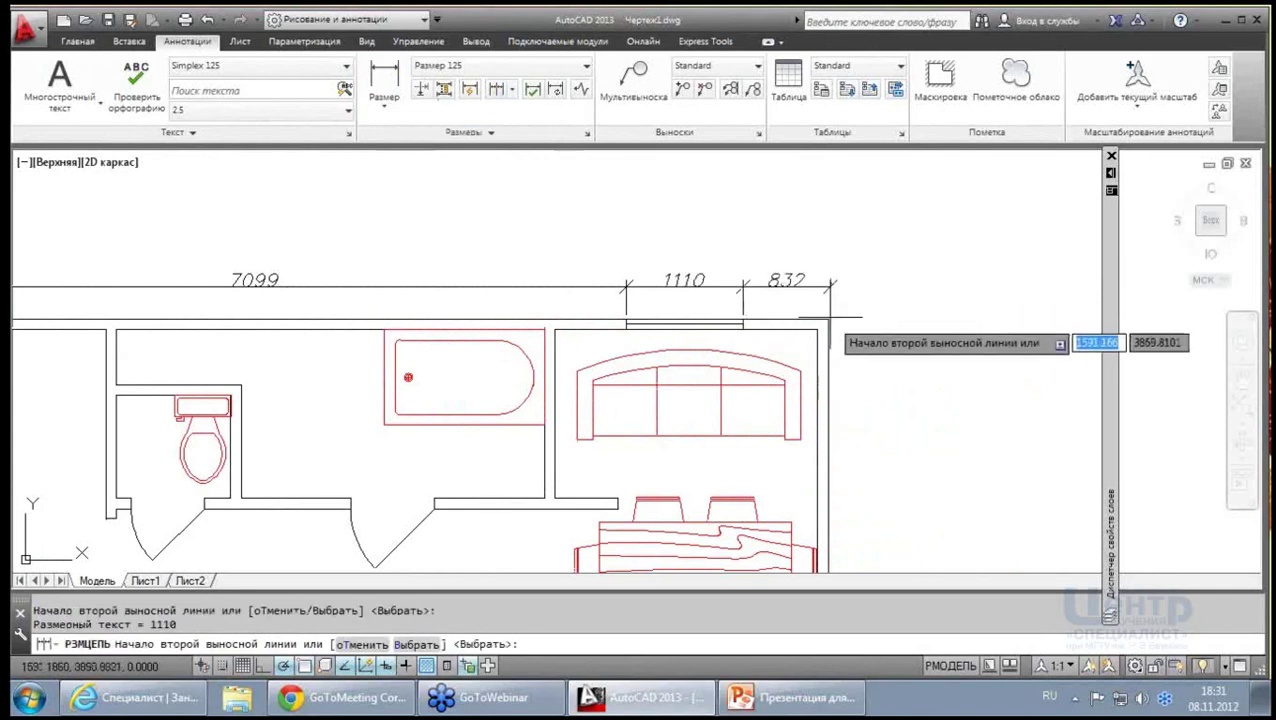
left_click(827, 320)
key("Return")
scroll(883, 285, "down", 4)
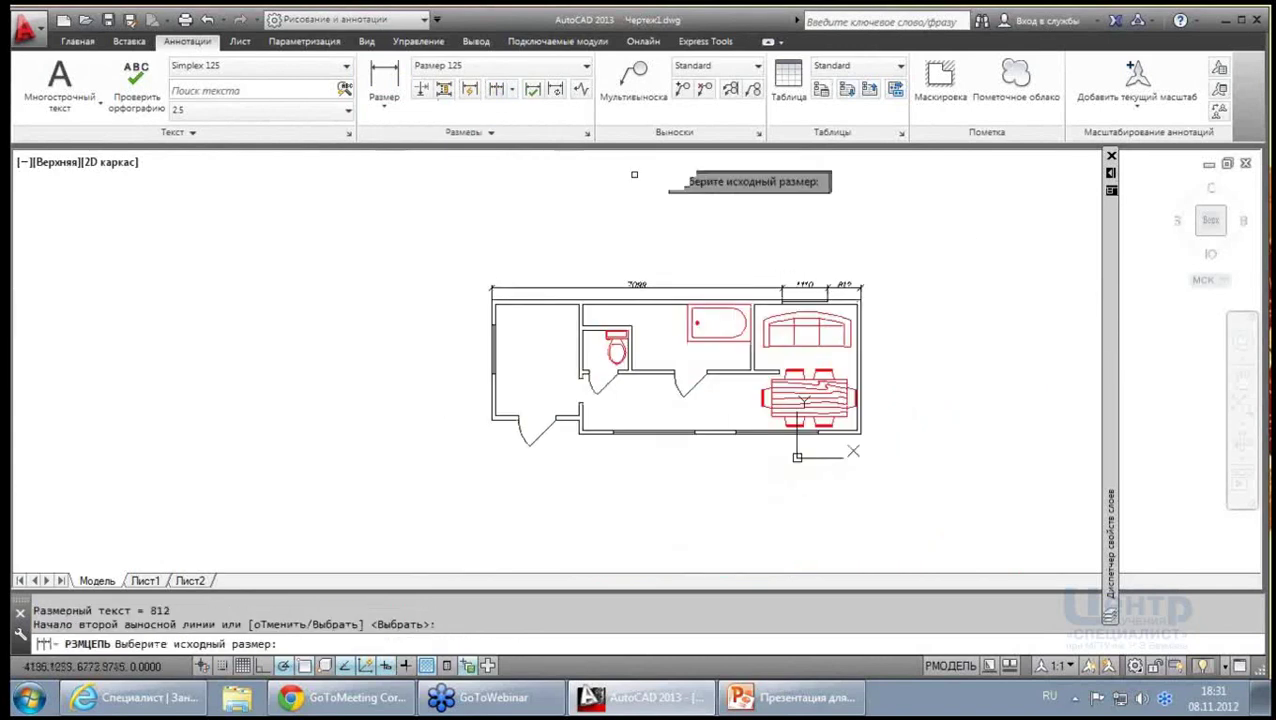
key("Escape")
Add an overall 9021 dimension above the top chain
left_click(383, 78)
scroll(510, 280, "up", 2)
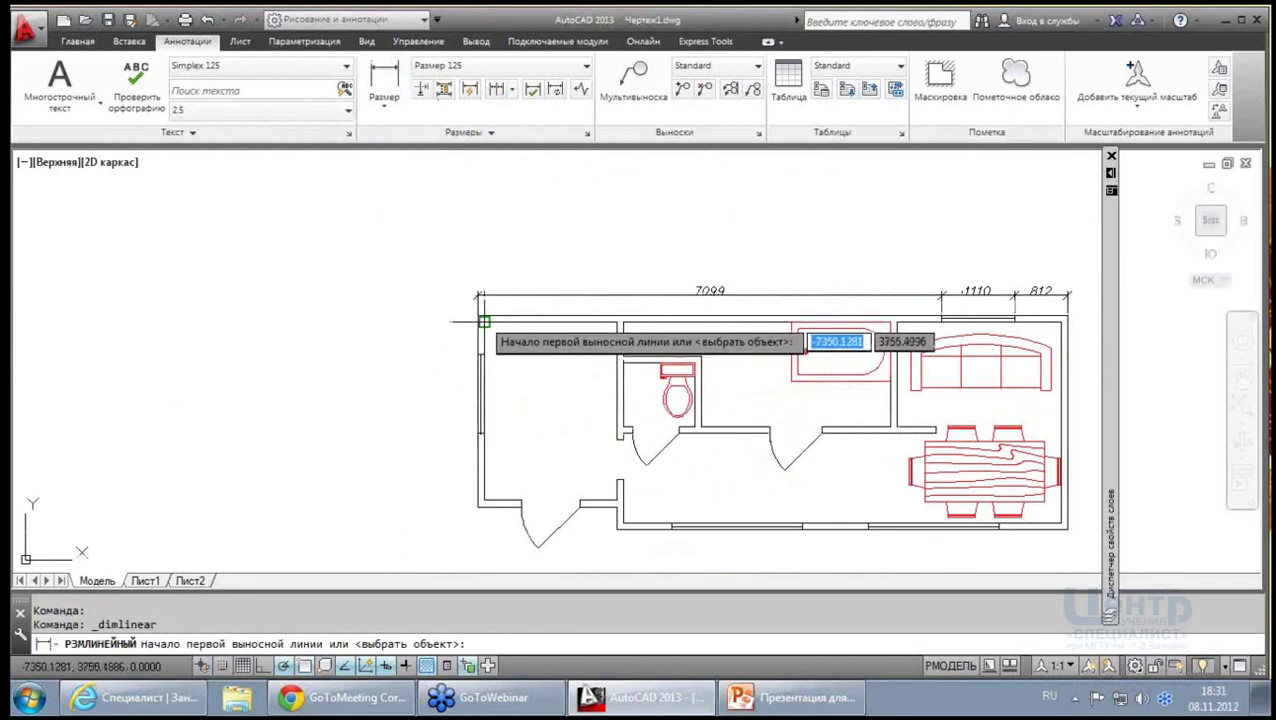
left_click(478, 307)
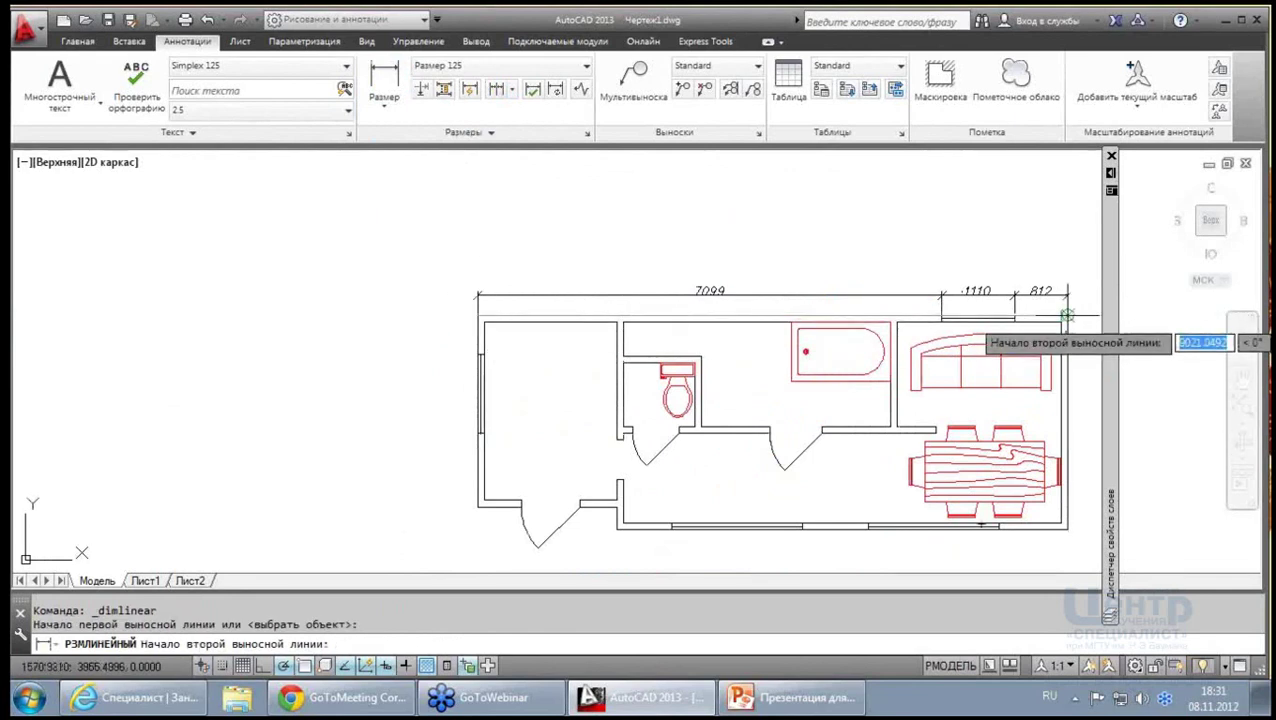
left_click(1068, 318)
left_click(1068, 270)
middle_click_drag(1068, 270, 745, 233)
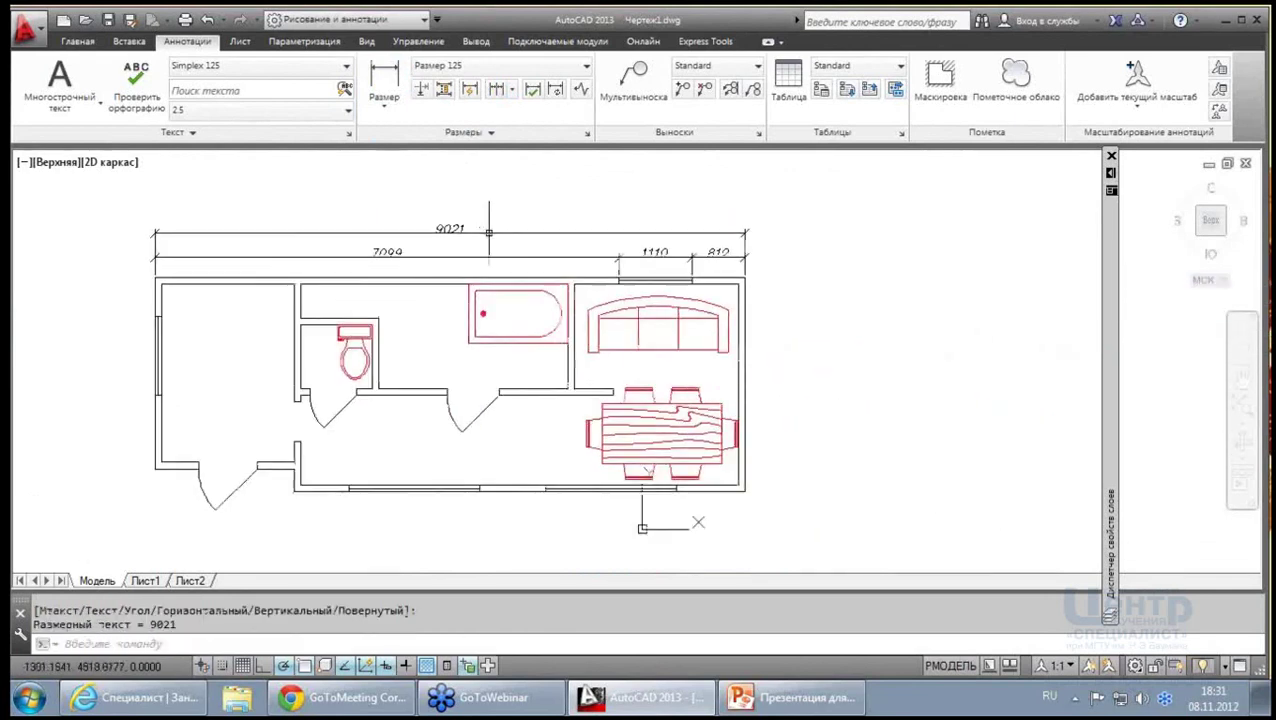
Dimension the right wall vertically at 3283
left_click(383, 78)
scroll(683, 273, "up", 2)
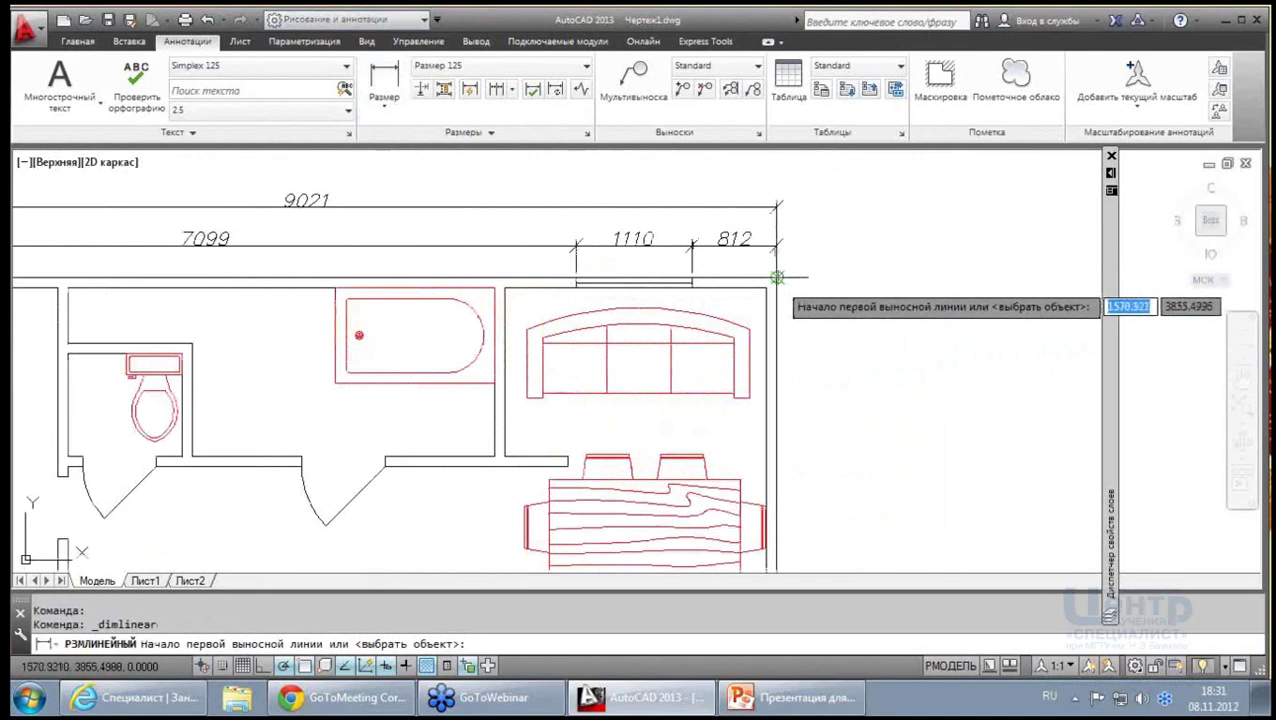
left_click(773, 286)
scroll(772, 288, "down", 4)
left_click(773, 417)
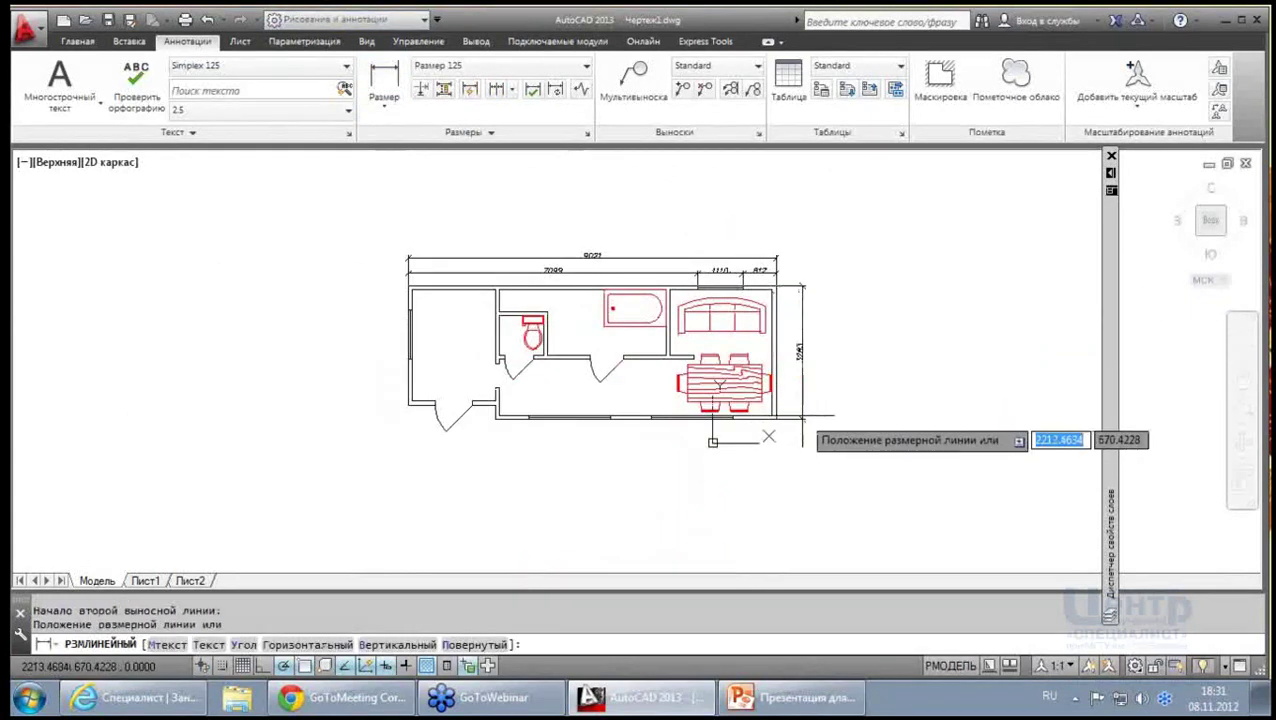
left_click(800, 413)
scroll(789, 381, "up", 2)
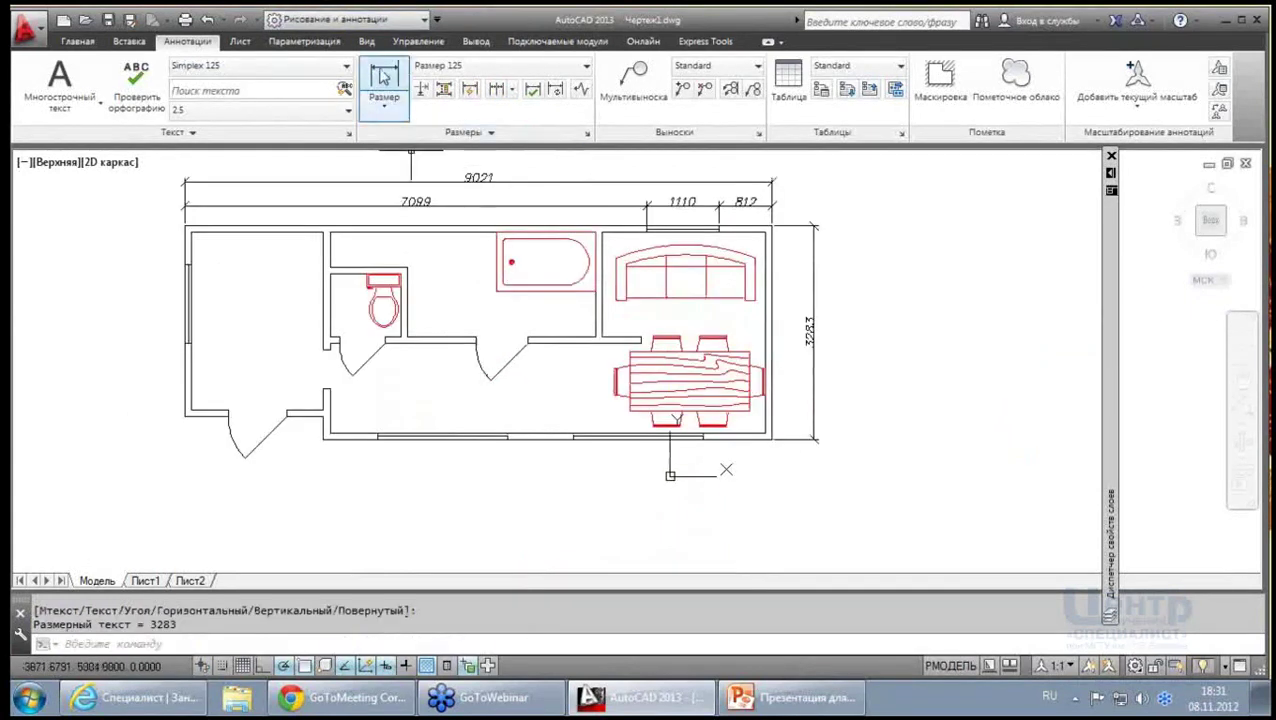
Dimension the bottom wall as a chain: 833, 2000, 1004, 2000, 1054
left_click(383, 78)
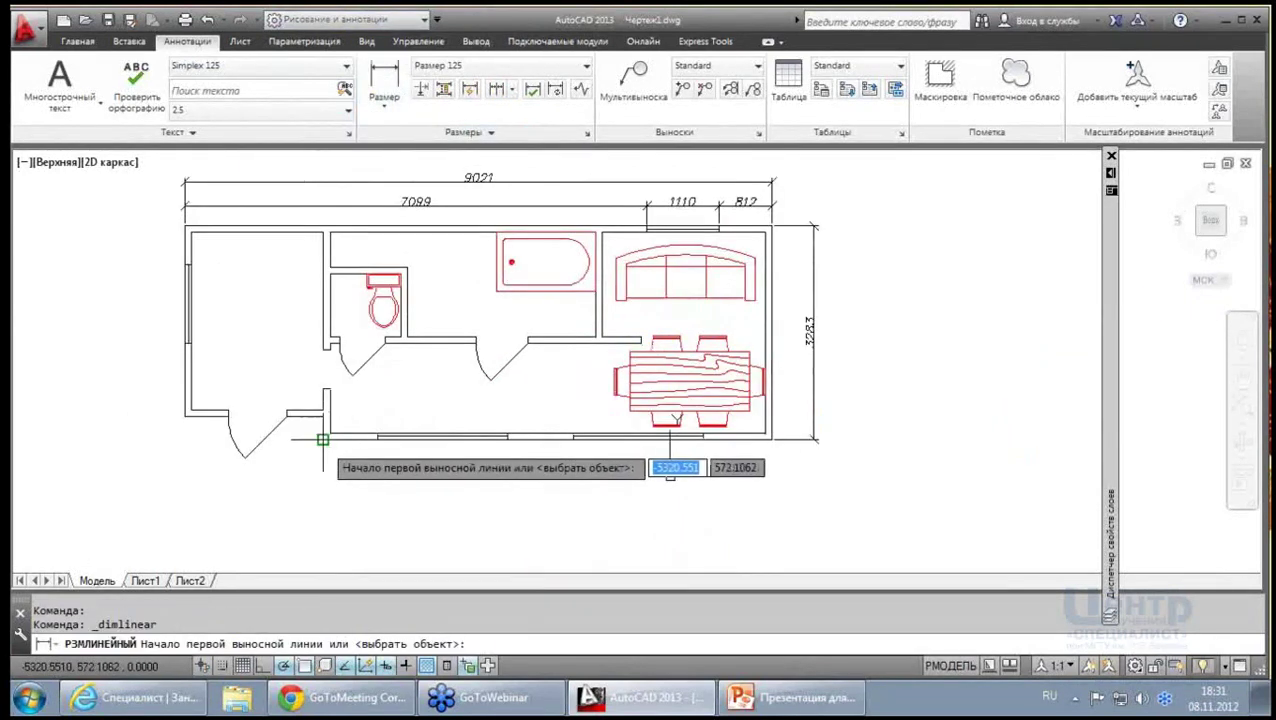
left_click(324, 438)
left_click(378, 440)
left_click(666, 468)
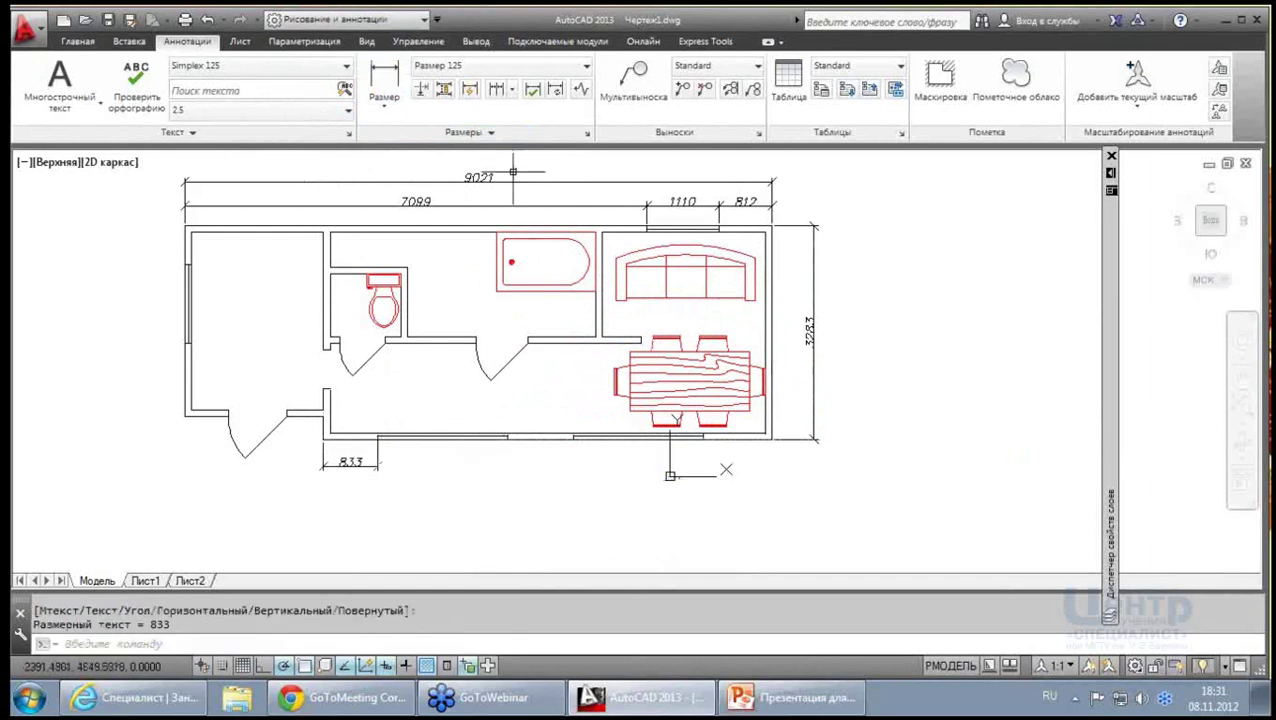
left_click(497, 89)
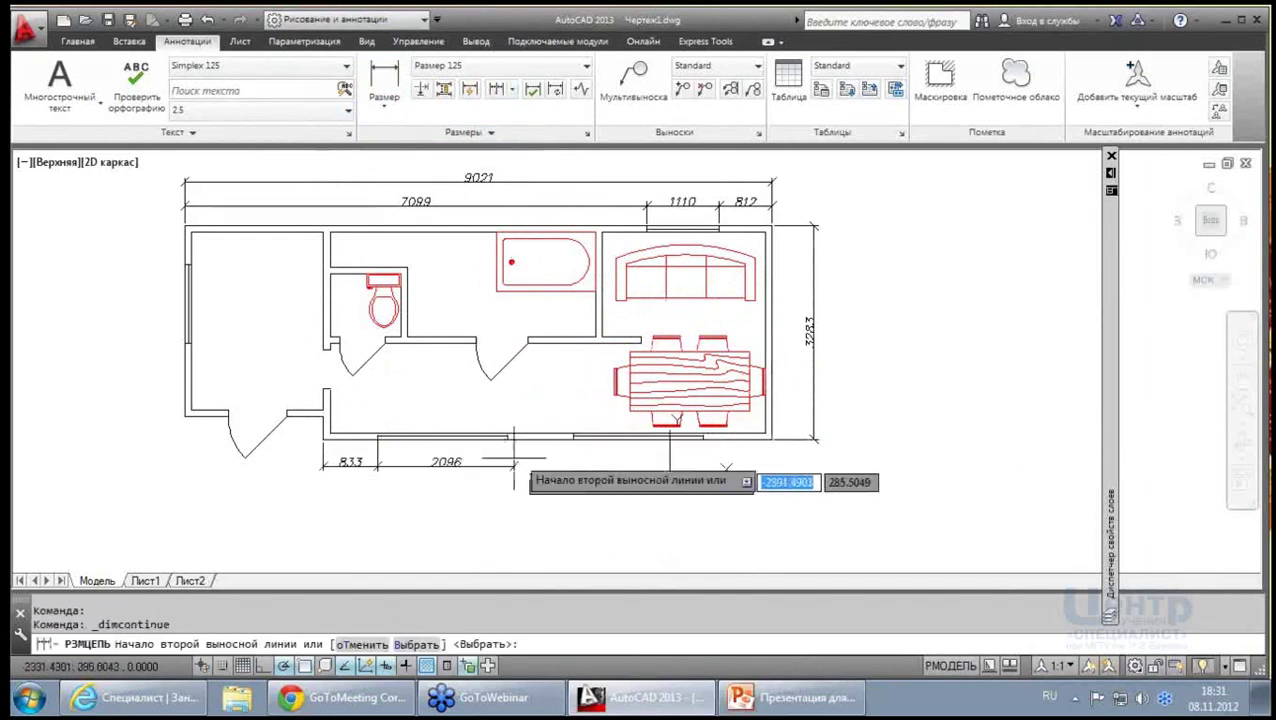
left_click(508, 438)
left_click(573, 438)
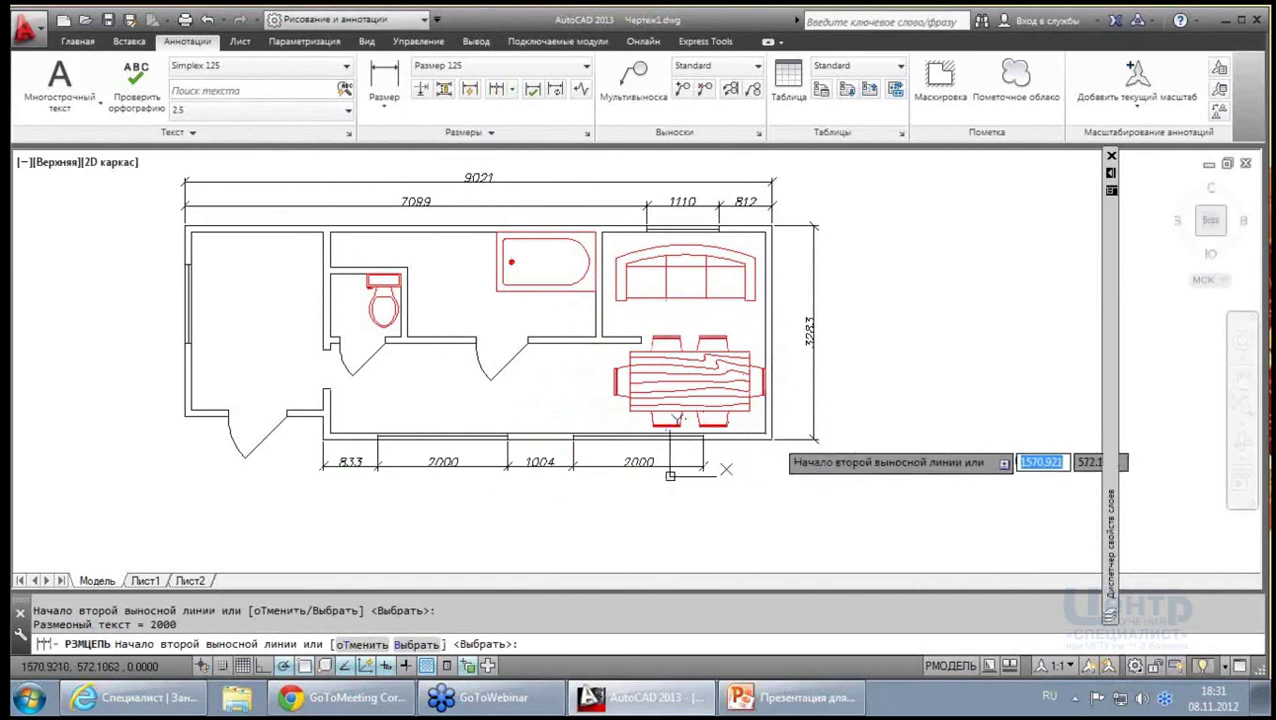
left_click(773, 438)
key("Escape")
Add an overall 6891 dimension beneath the bottom chain
left_click(384, 78)
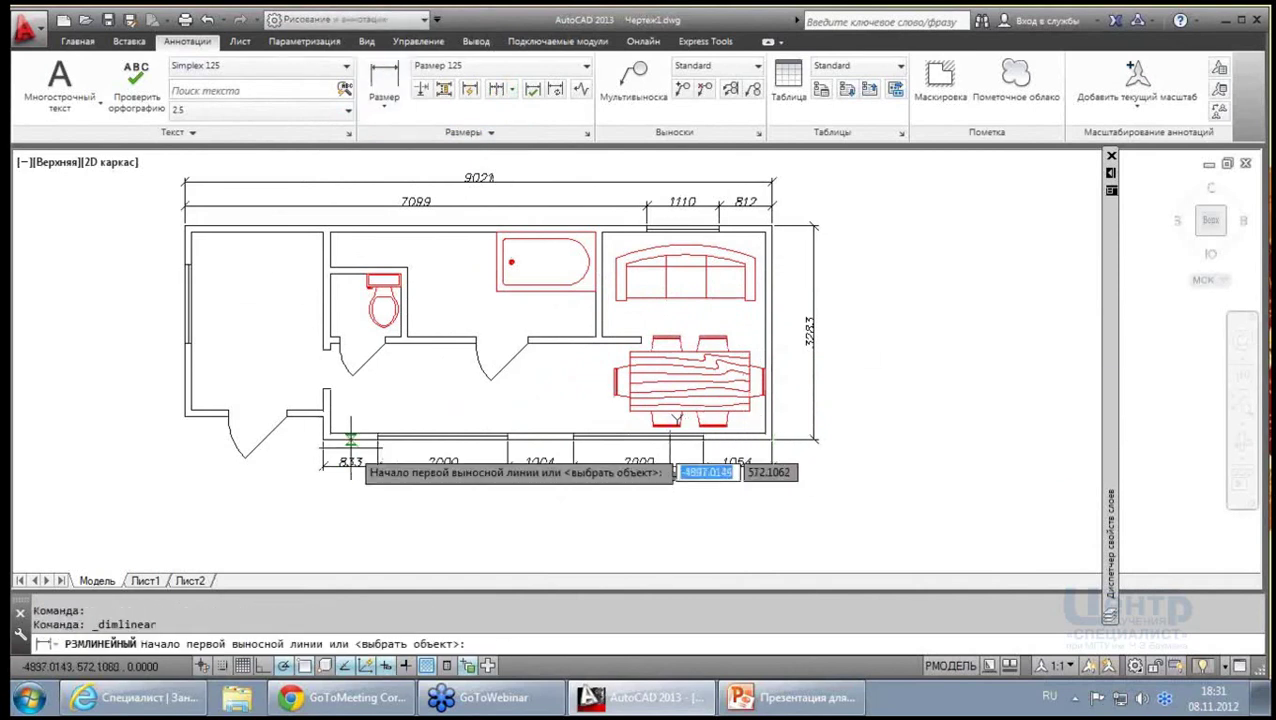
left_click(322, 440)
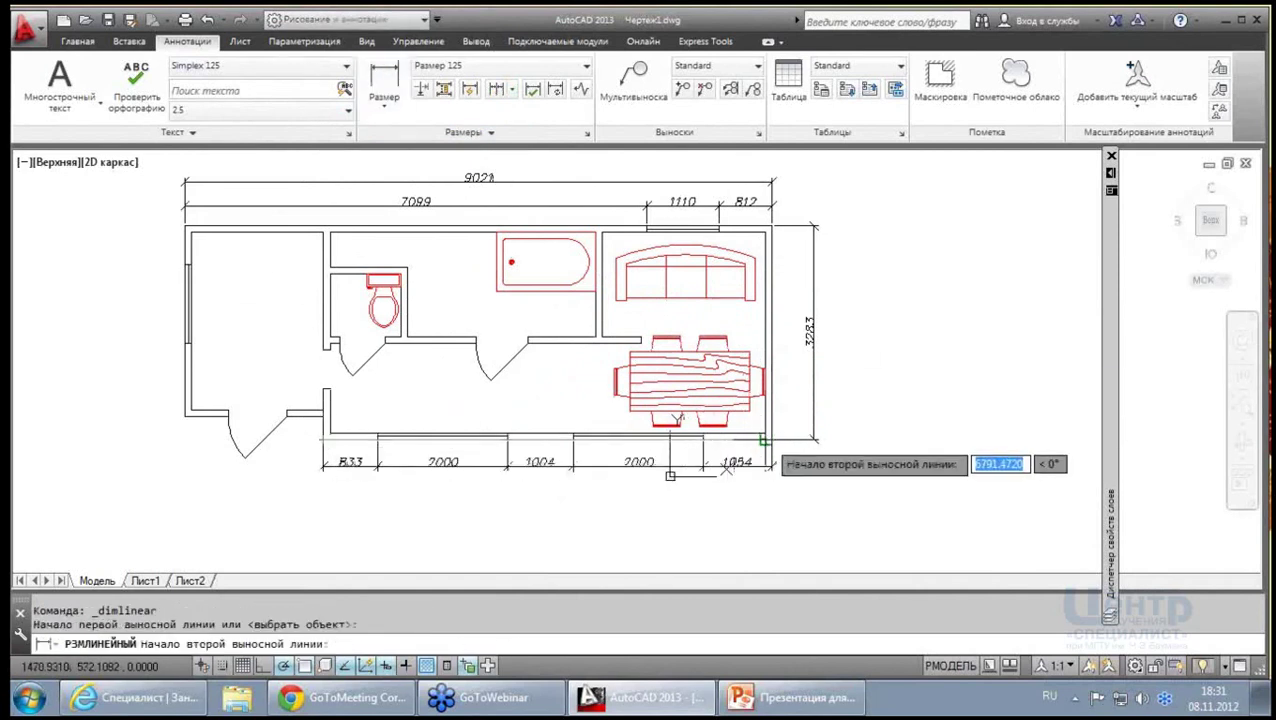
left_click(773, 438)
left_click(778, 508)
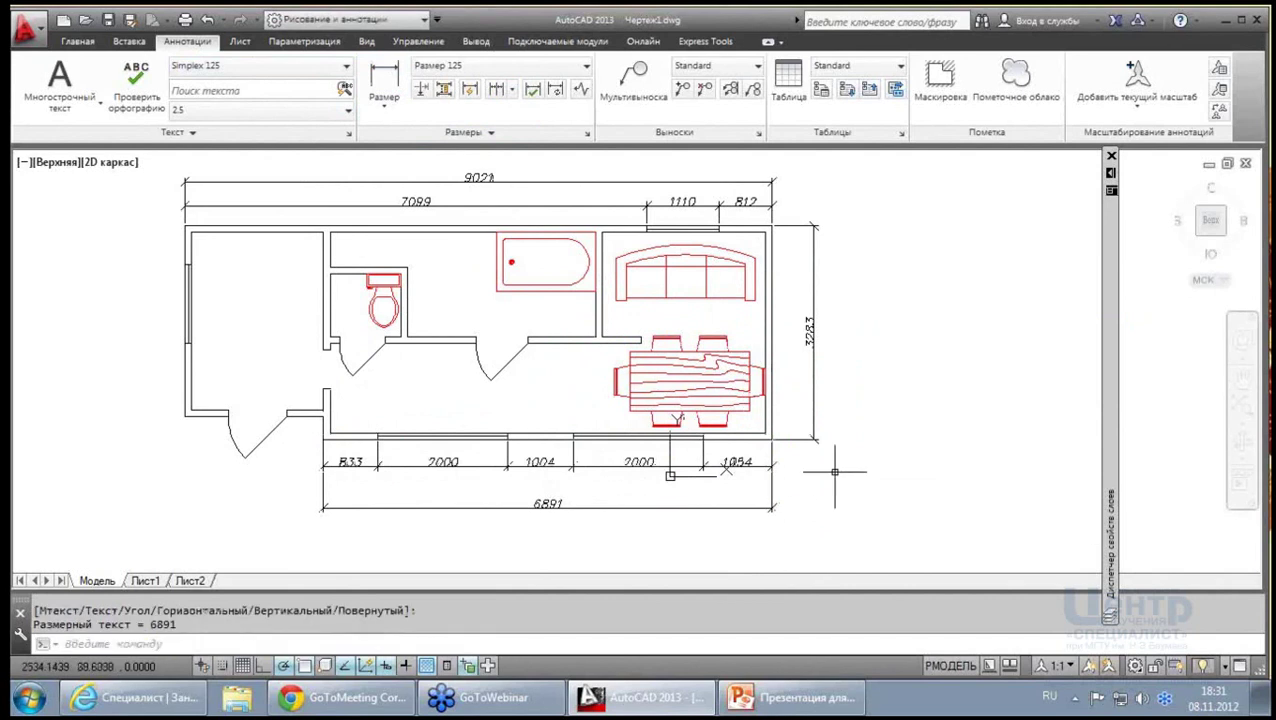
scroll(820, 430, "down", 1)
scroll(421, 362, "down", 1)
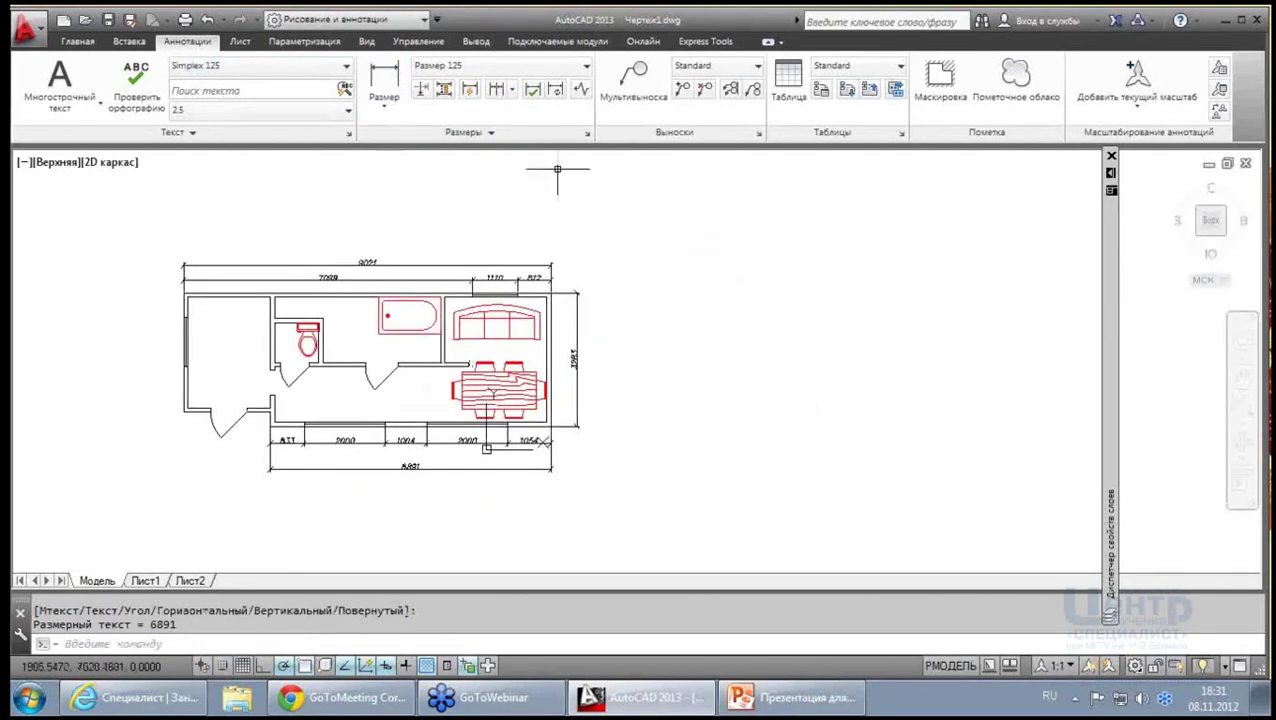
Switch to the Лист1 layout and delete its viewport
left_click(1110, 156)
left_click(145, 580)
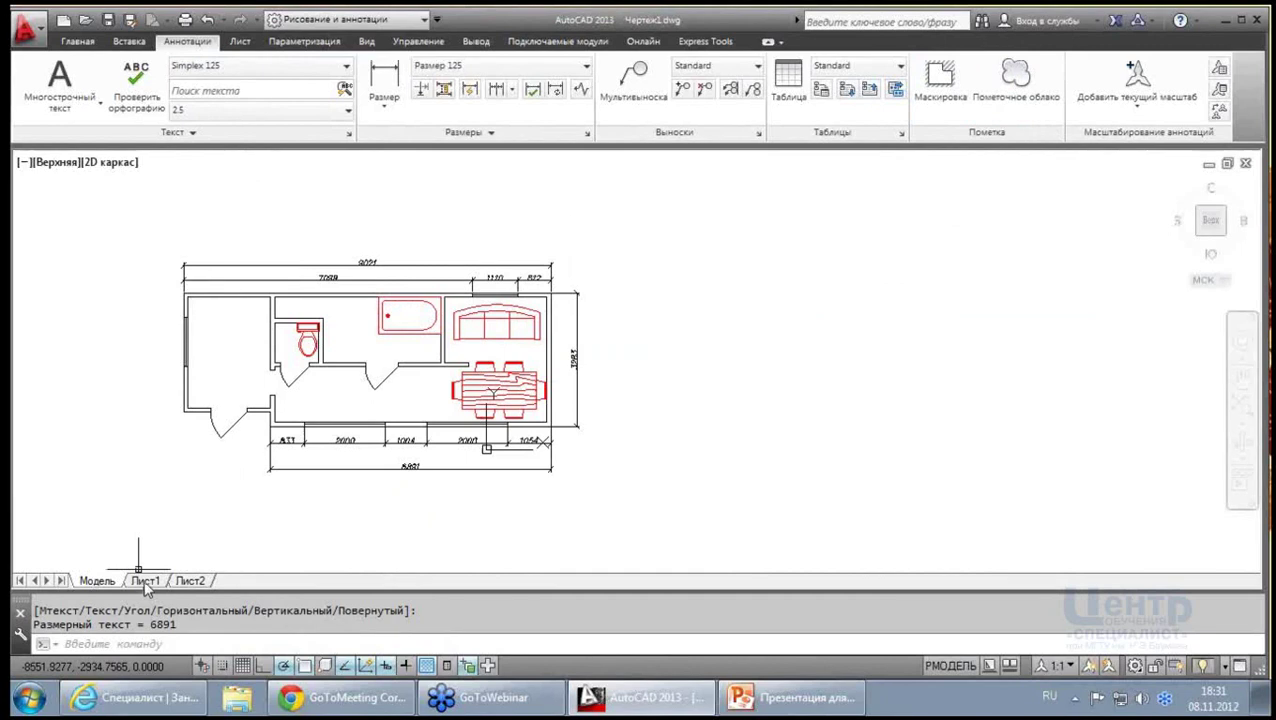
left_click(484, 509)
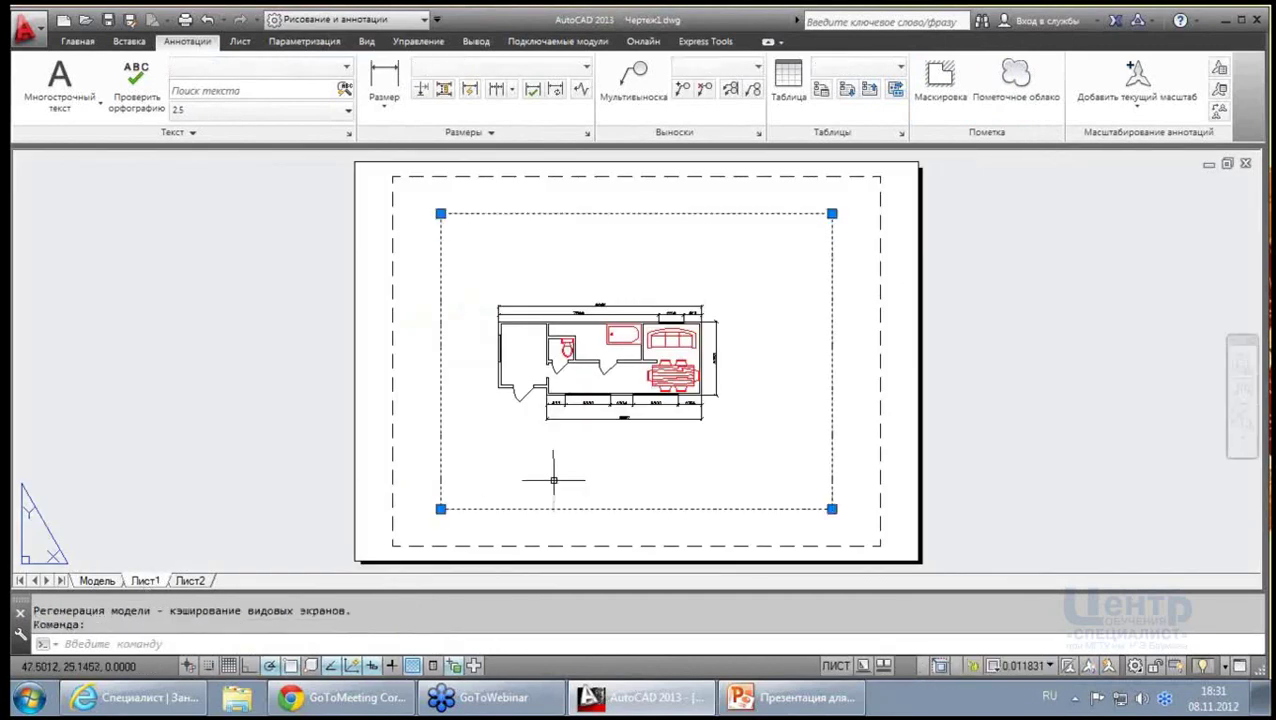
key("Delete")
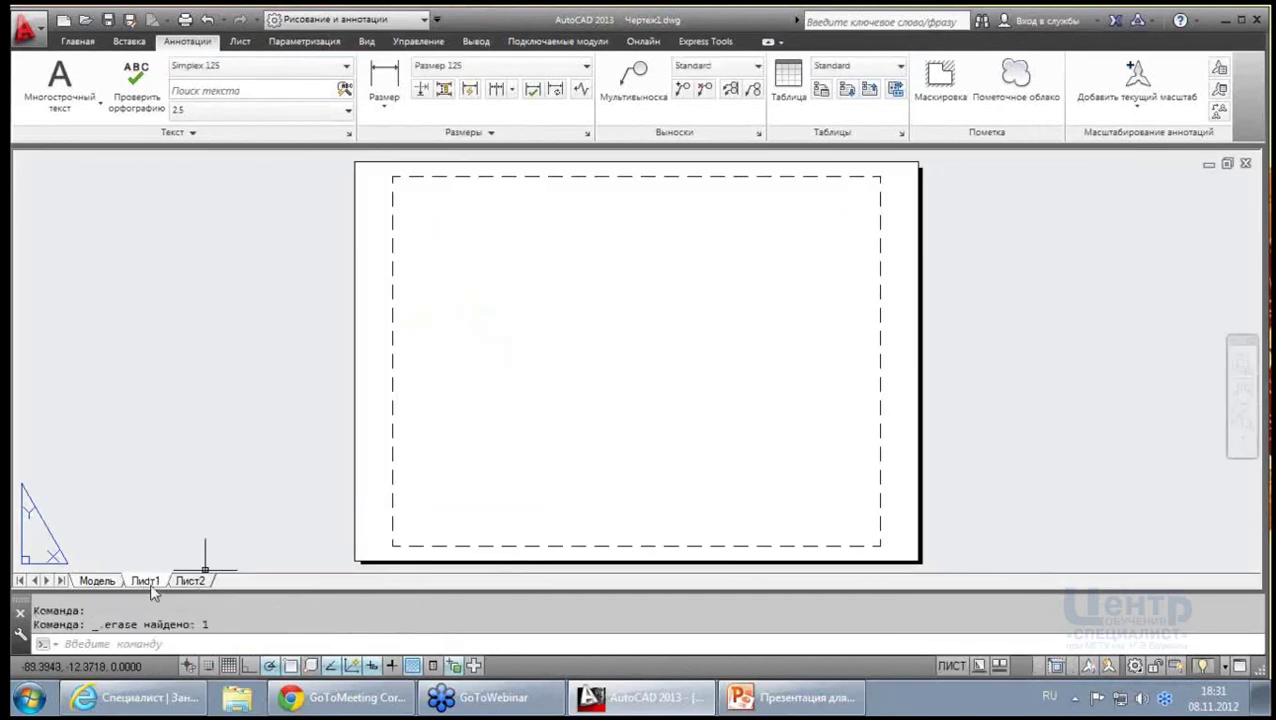
Create a new page setup named A3 for Лист1
right_click(152, 590)
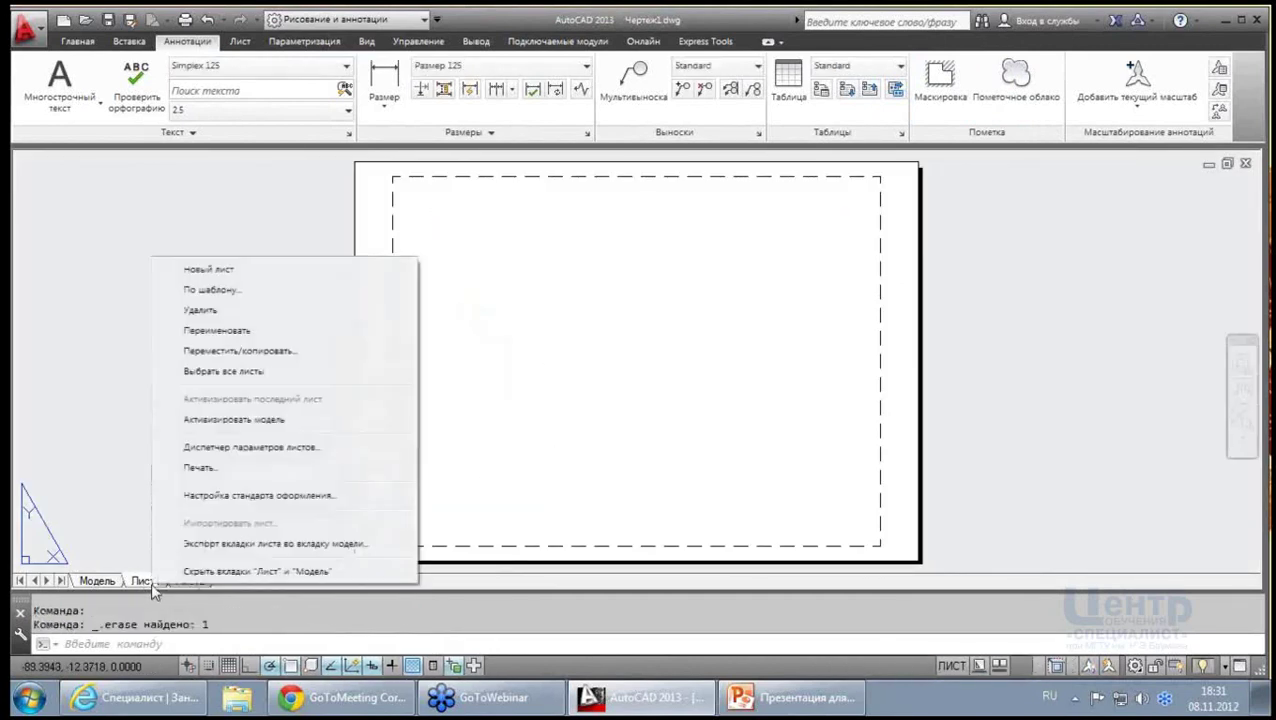
left_click(265, 452)
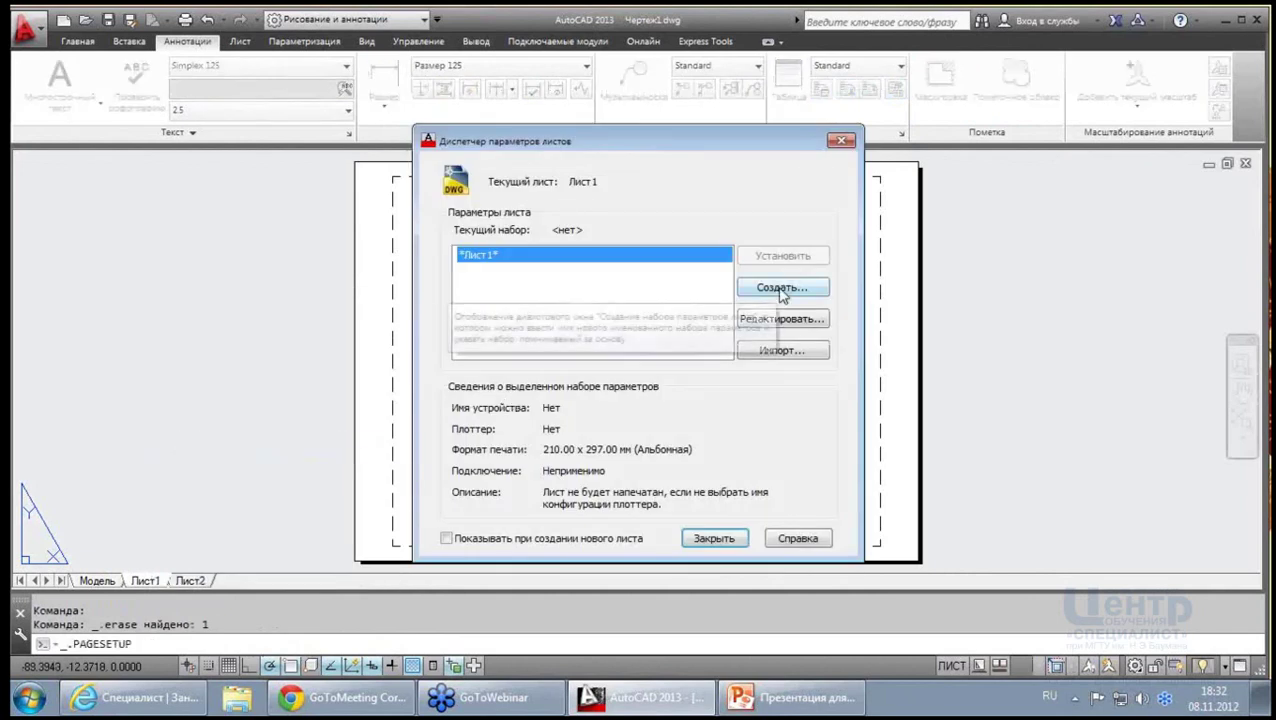
left_click(783, 287)
type("A3")
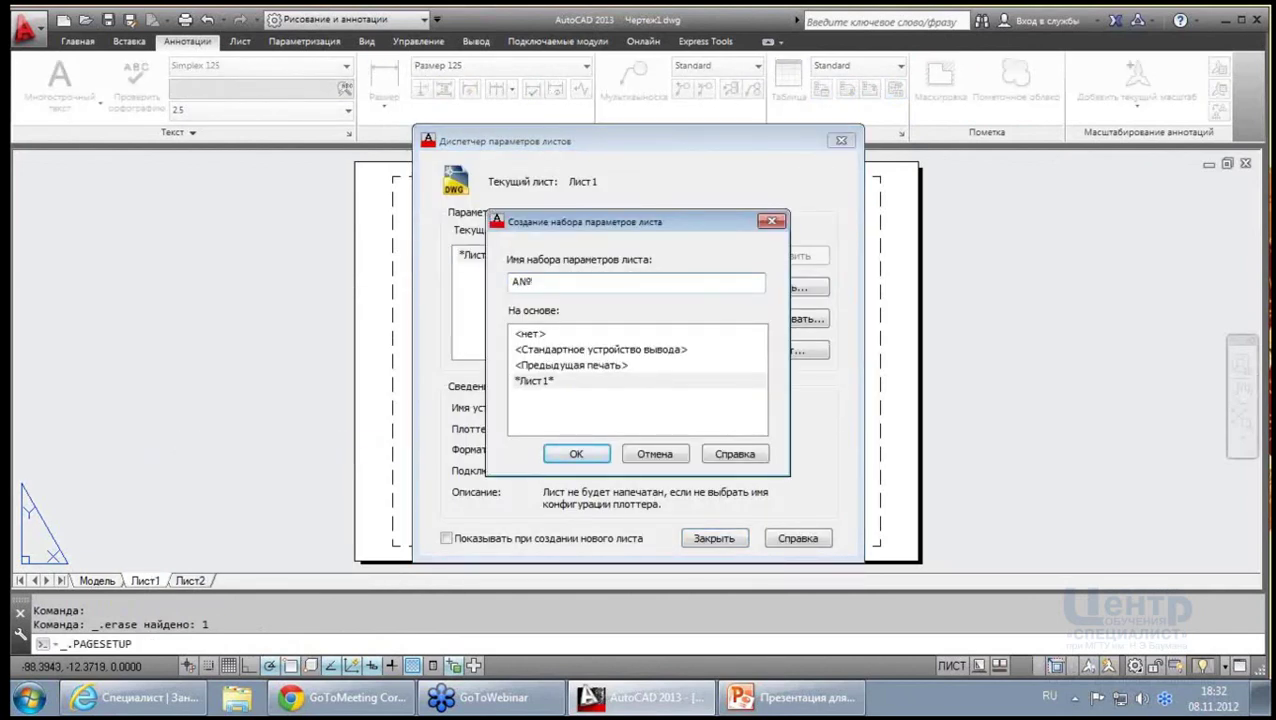
left_click(588, 462)
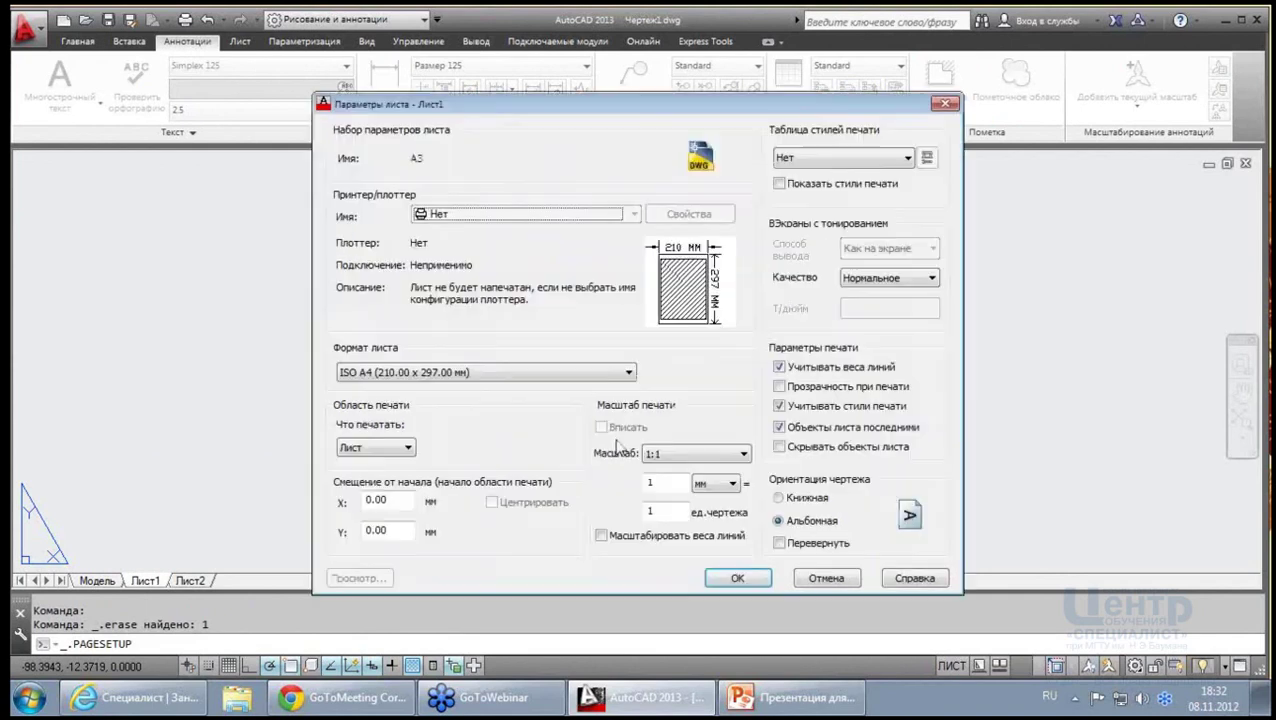
Set the A3 setup to DWG To PDF.pc3 on borderless ISO A3 paper
left_click(633, 214)
left_click(520, 360)
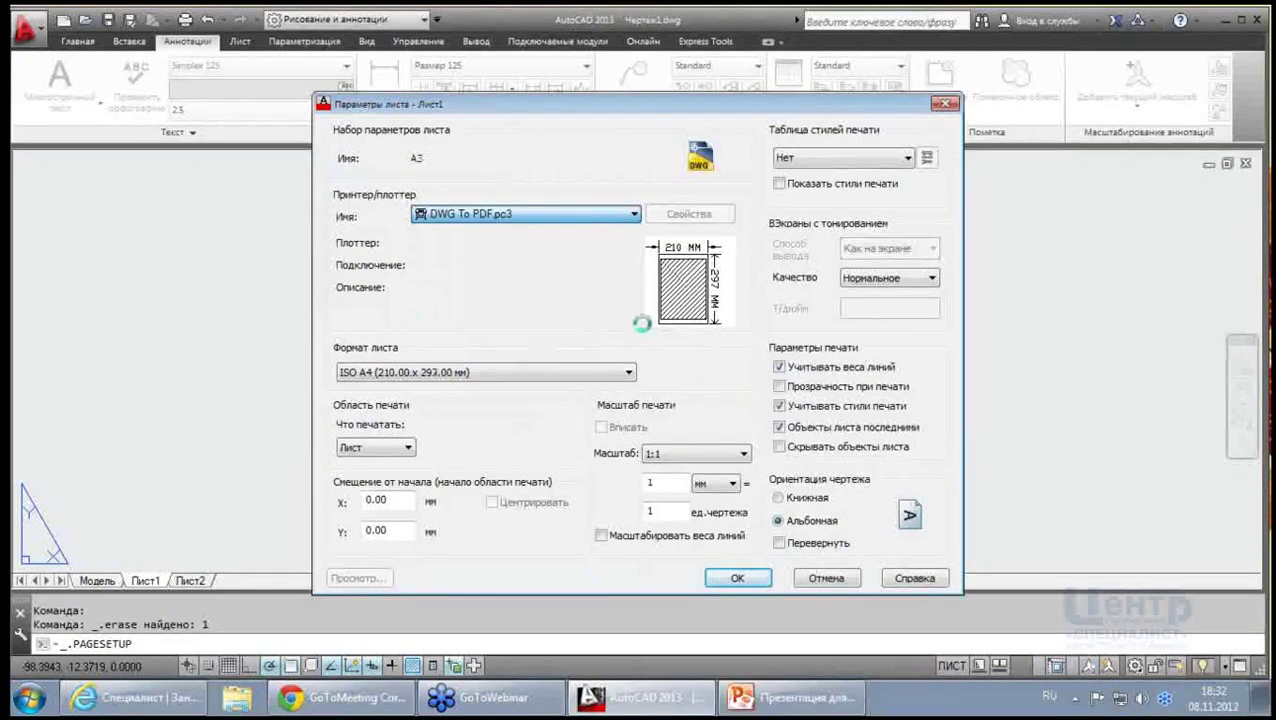
left_click(630, 373)
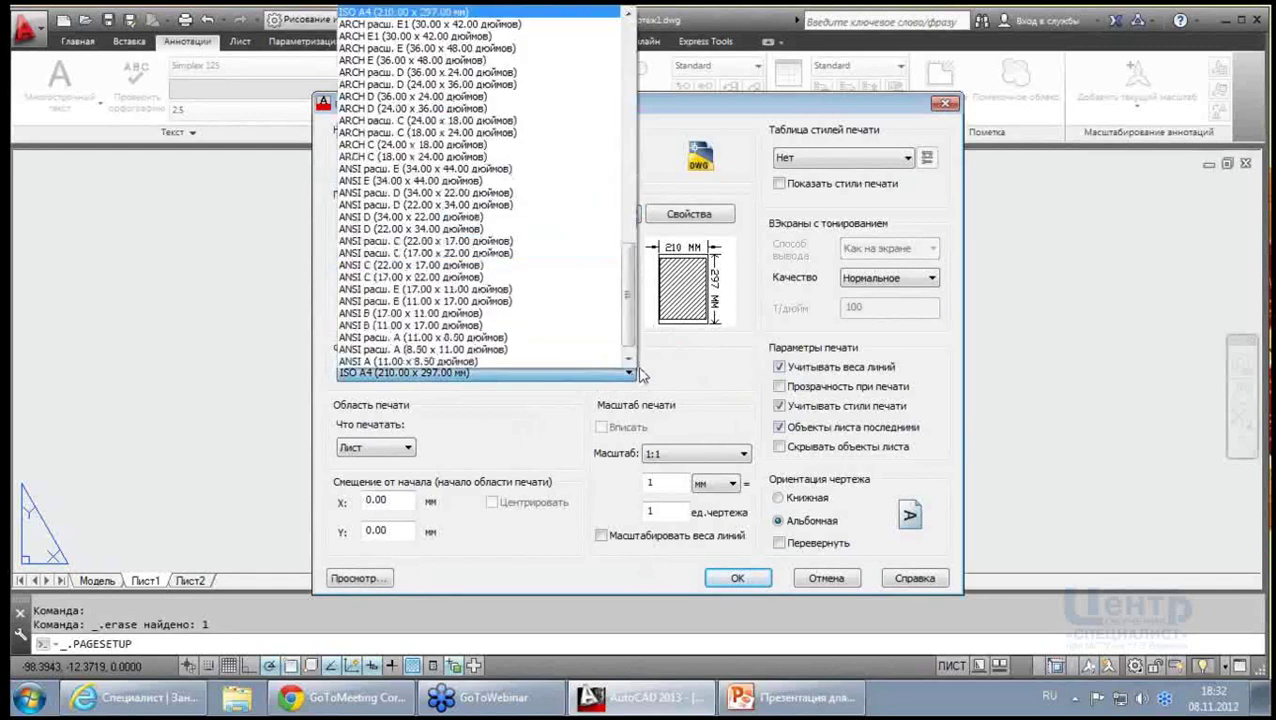
left_click_drag(633, 338, 633, 116)
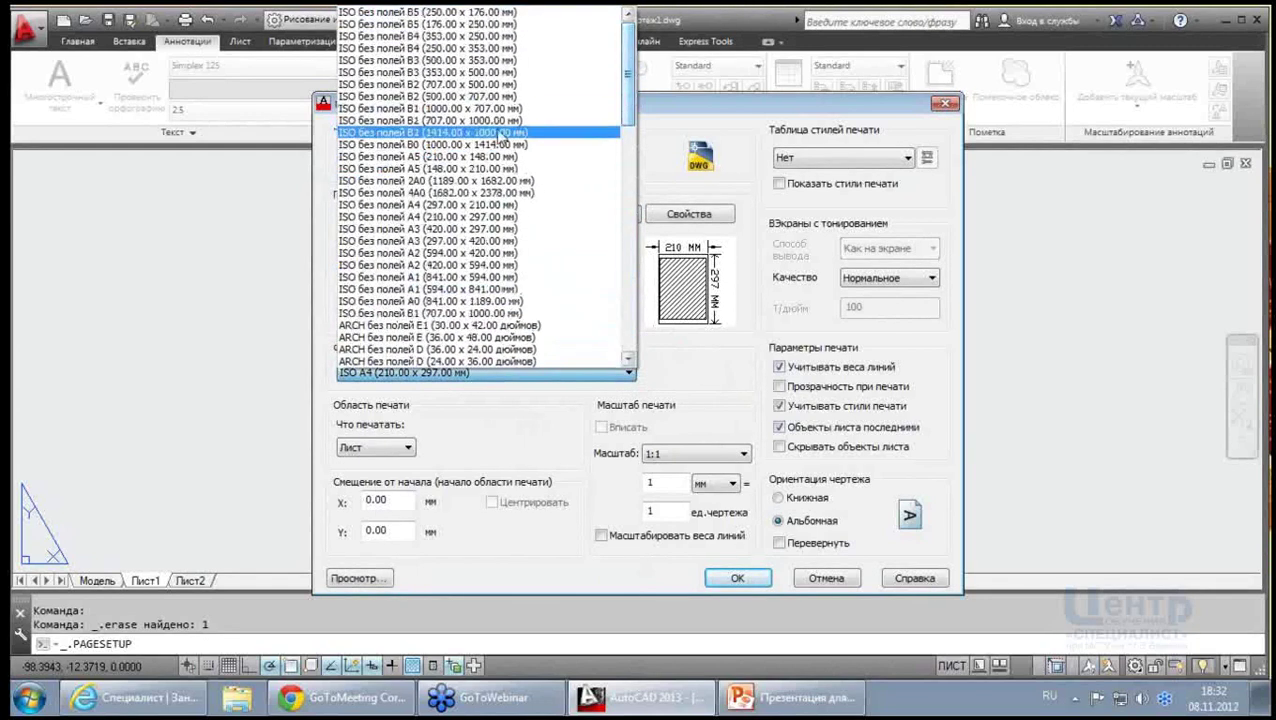
left_click(490, 229)
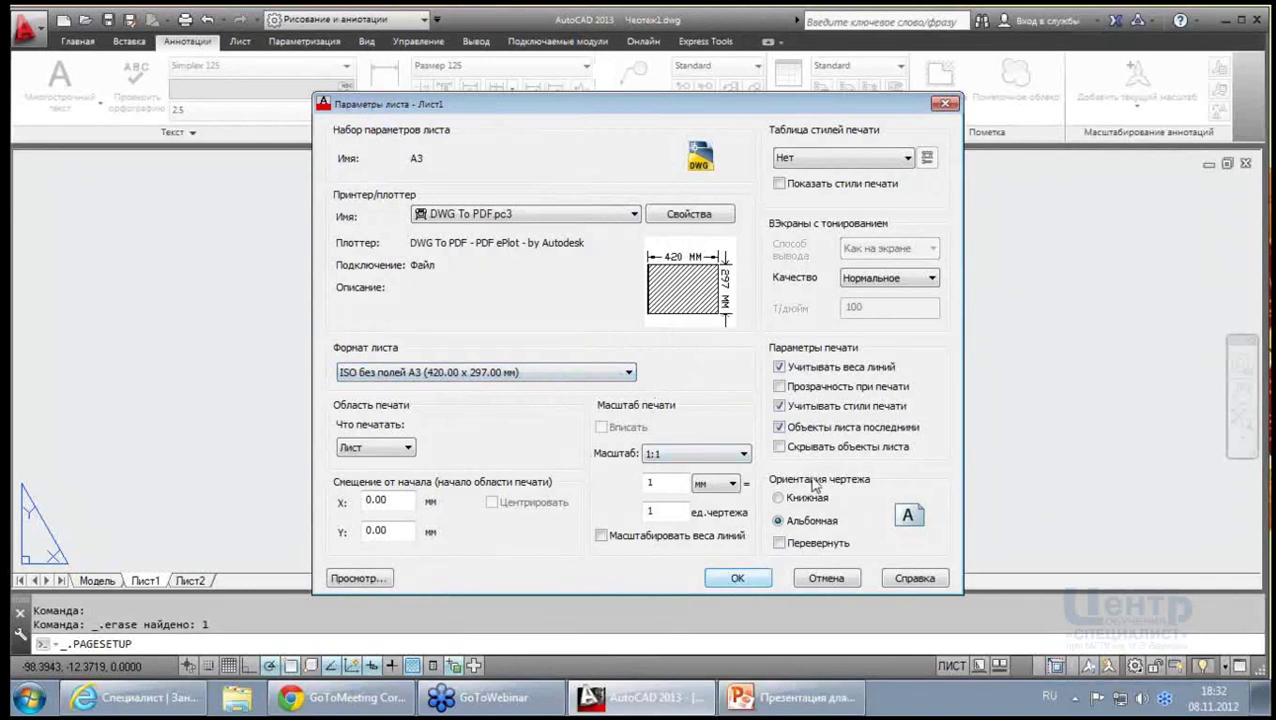
left_click(744, 580)
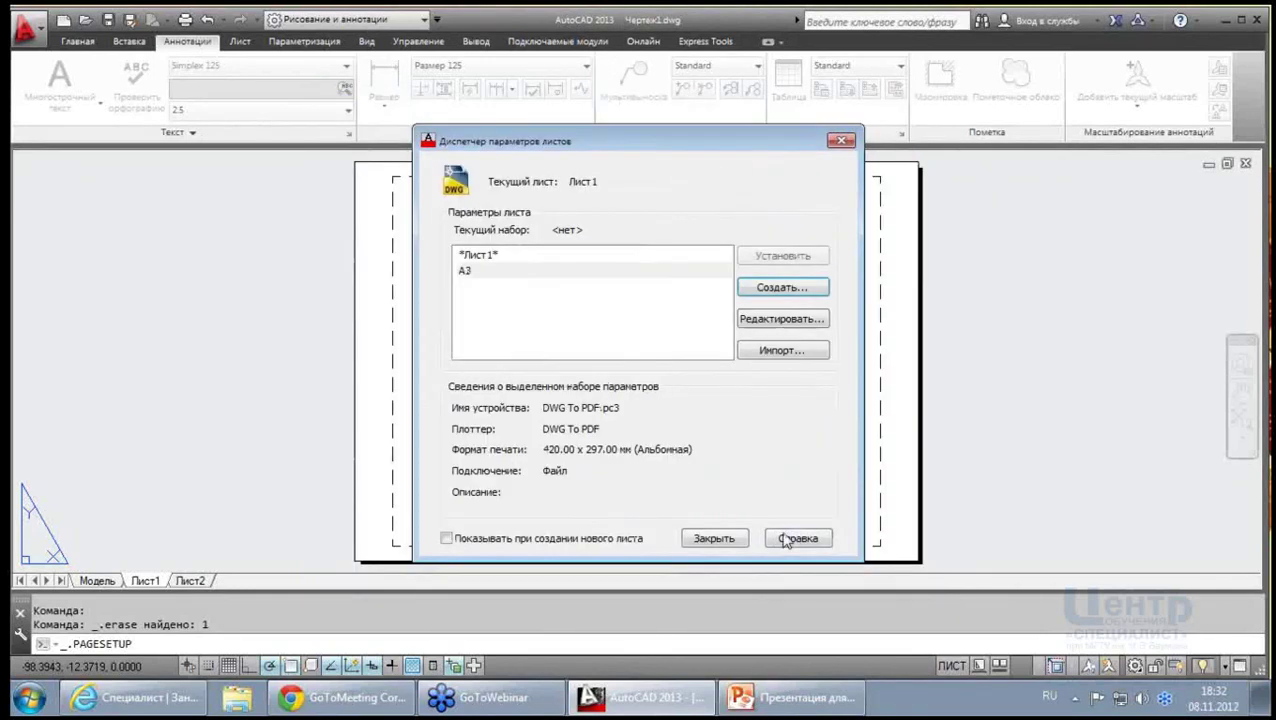
Close the Page Setup Manager and adjust the sheet view
left_click(714, 538)
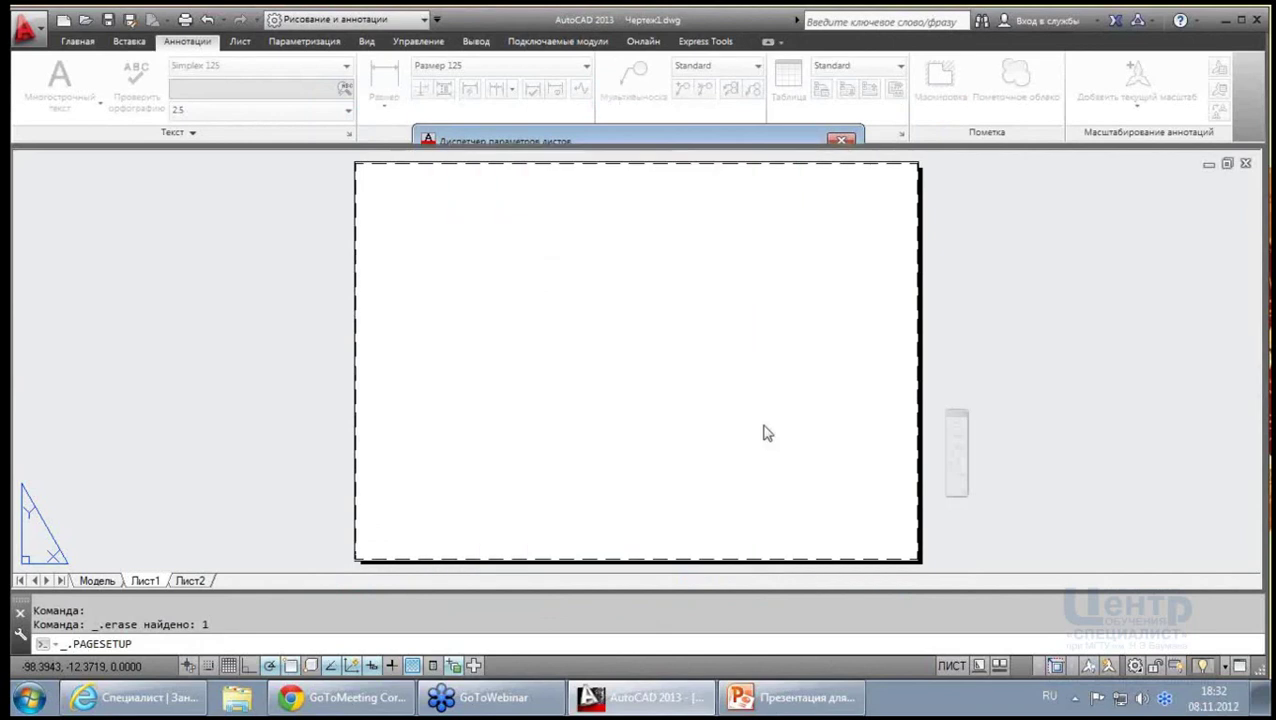
scroll(578, 330, "down", 2)
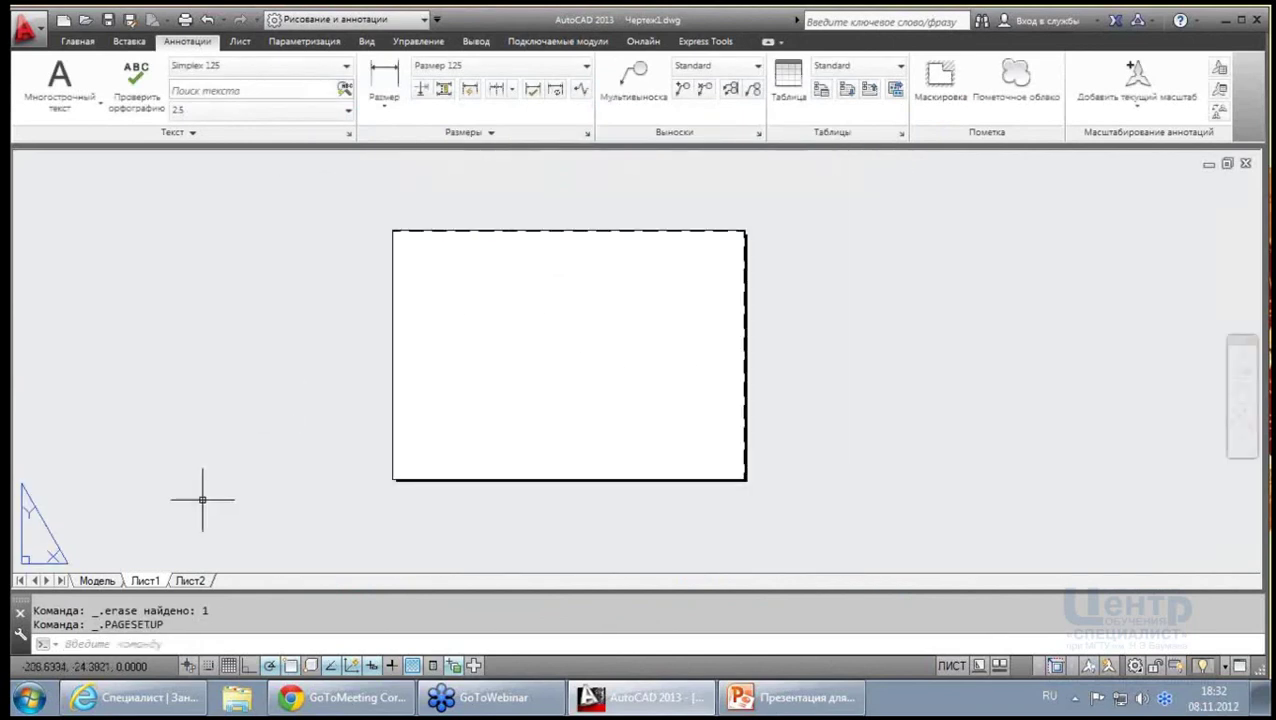
scroll(497, 342, "up", 2)
scroll(265, 180, "down", 2)
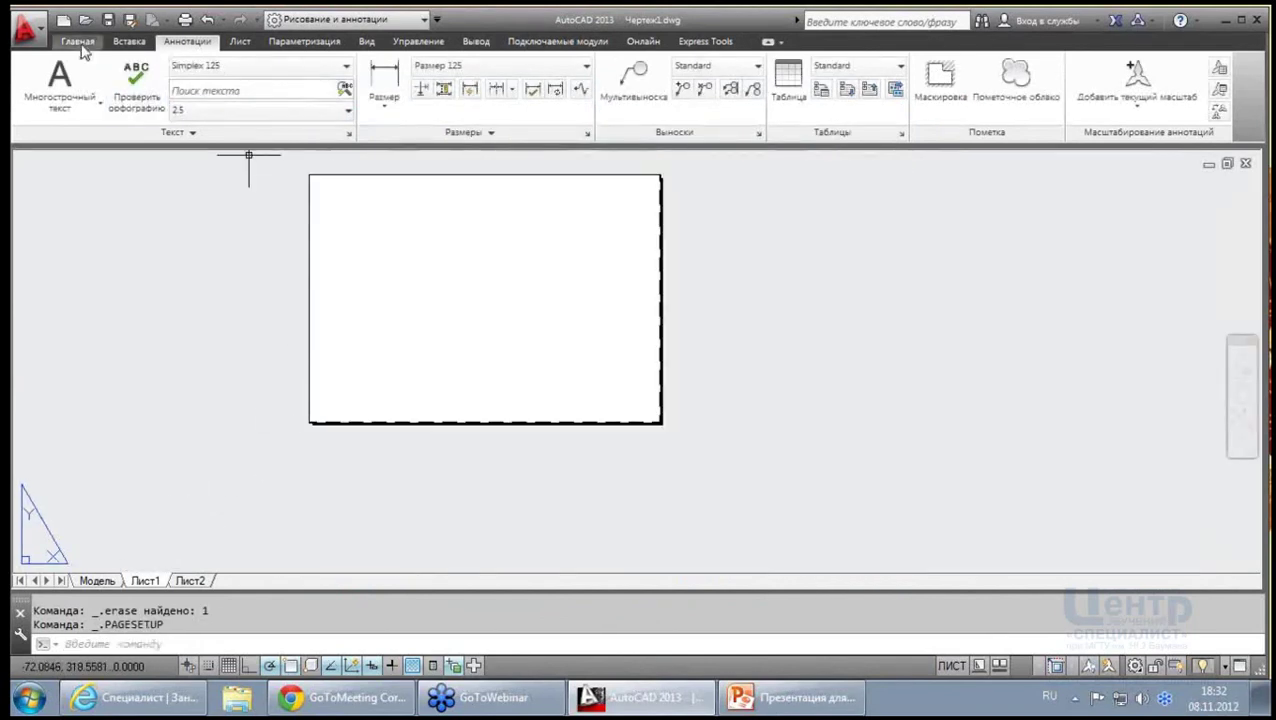
middle_click_drag(450, 213, 445, 286)
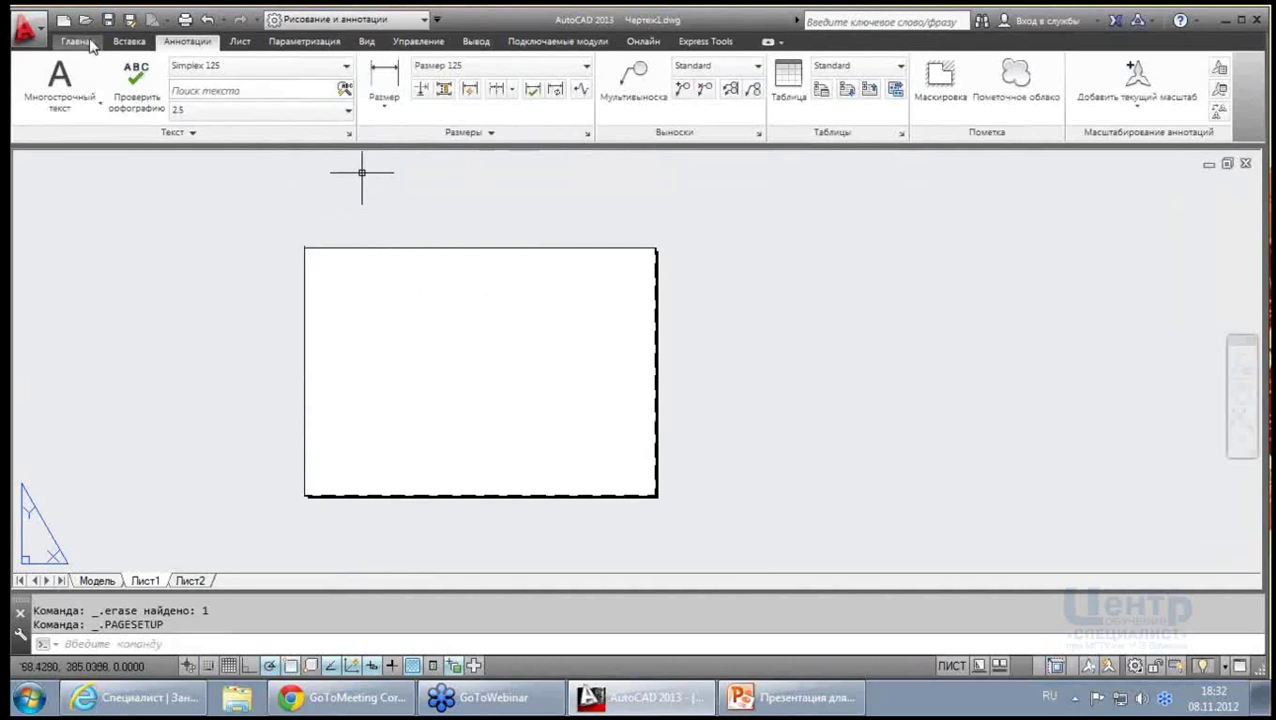
Create a Рамка layer with a 0.40 мм lineweight
left_click(78, 41)
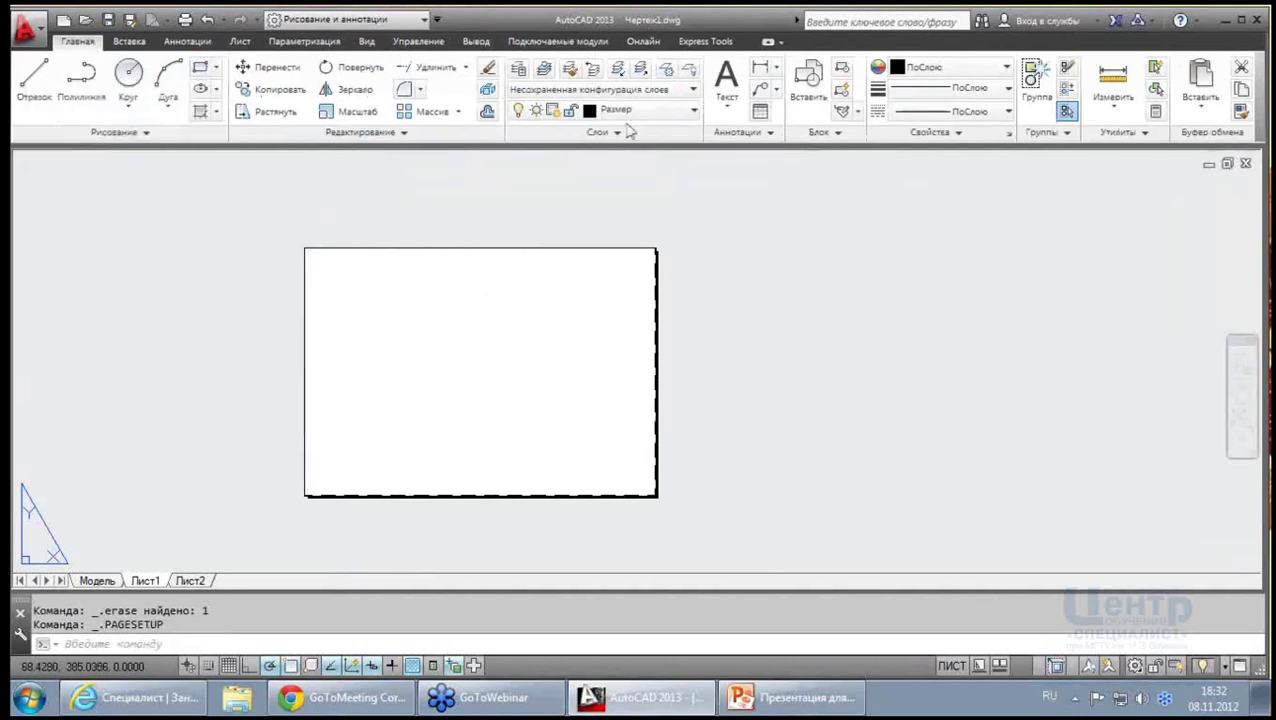
left_click(518, 68)
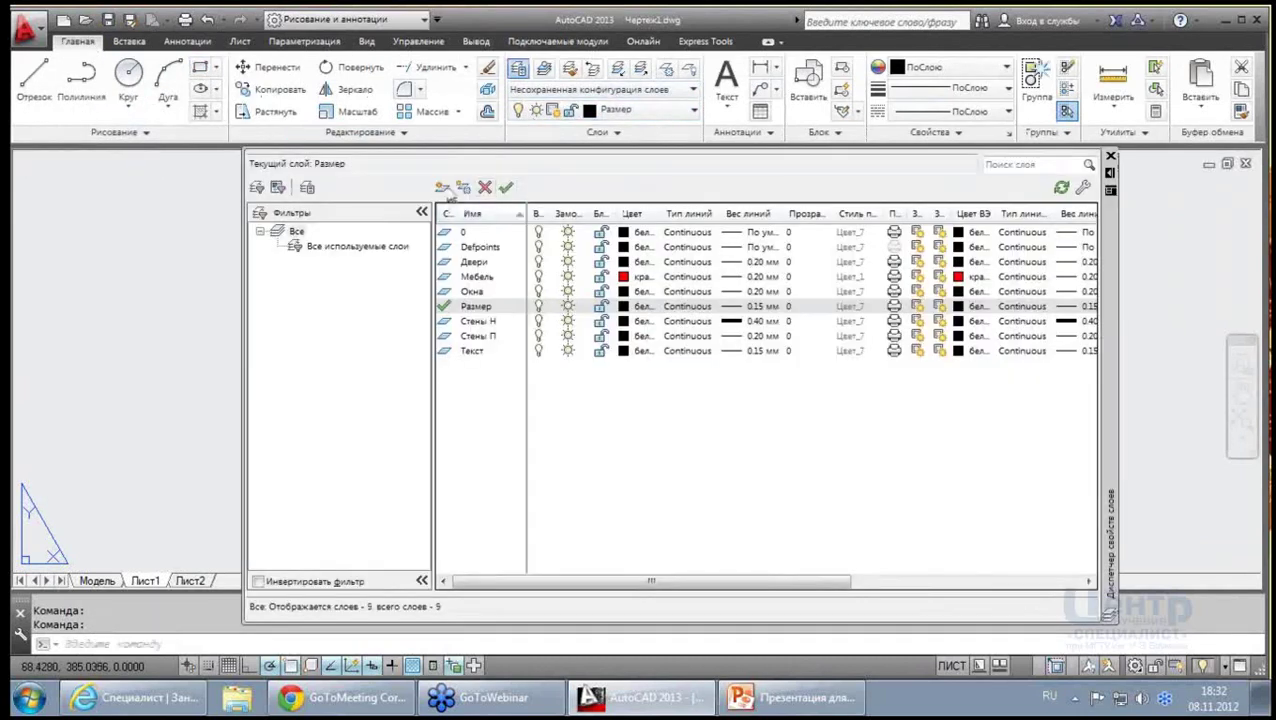
left_click(442, 190)
type("Рамка")
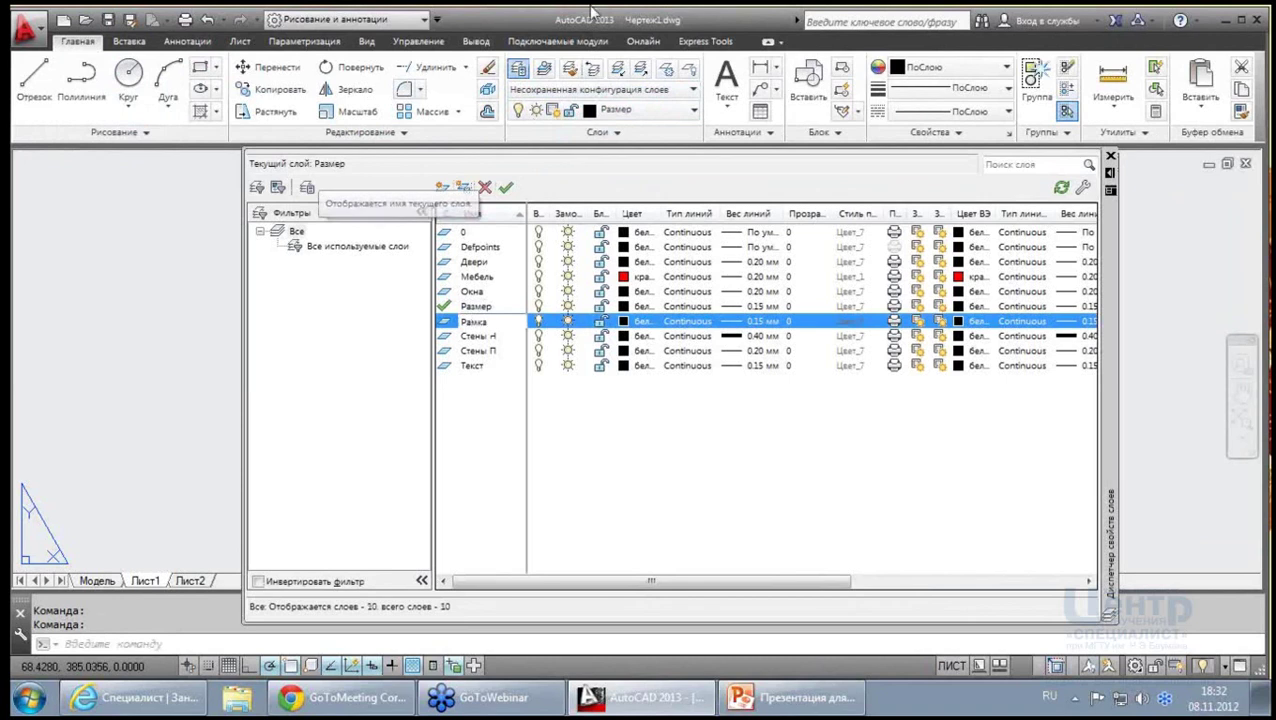
left_click(762, 324)
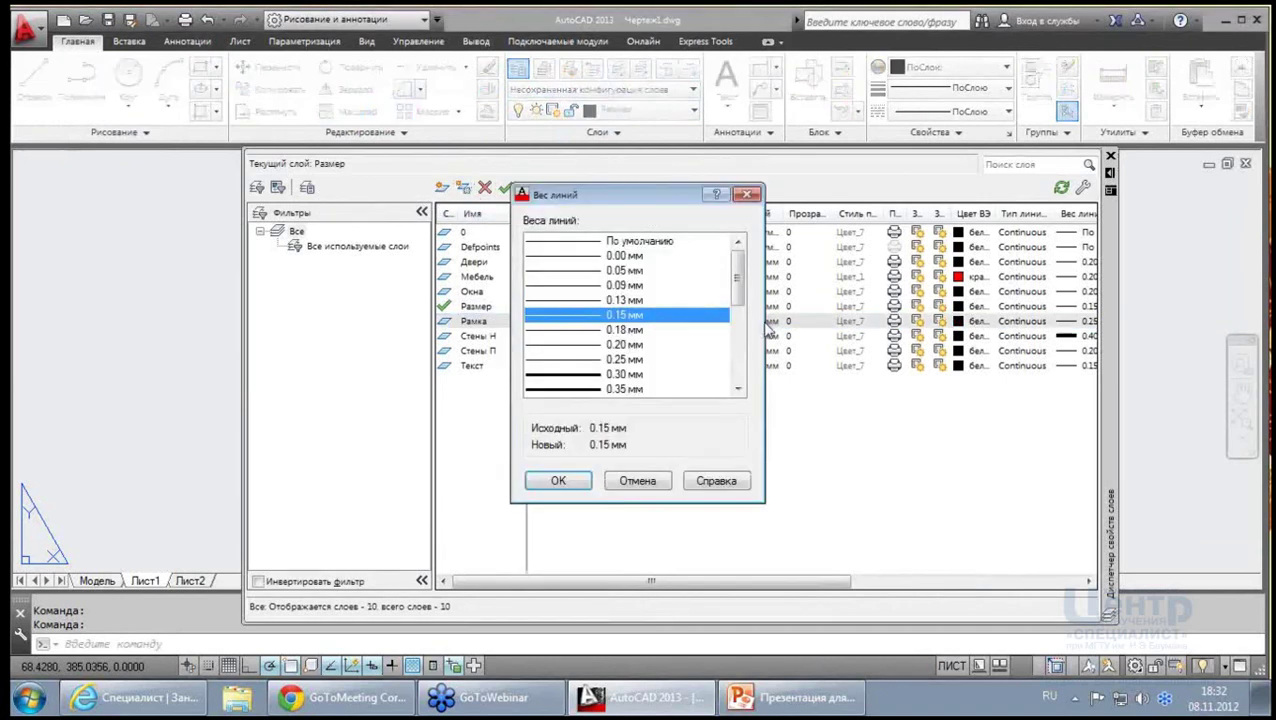
left_click(740, 391)
left_click(641, 389)
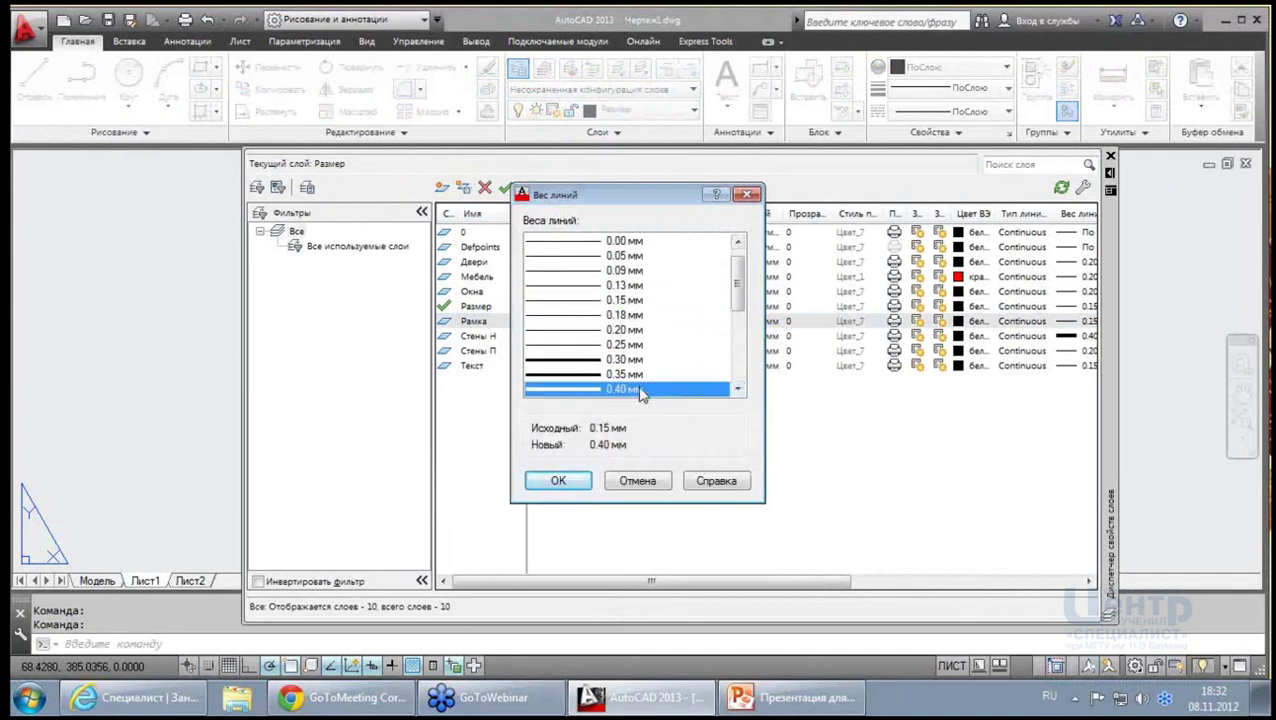
left_click(558, 481)
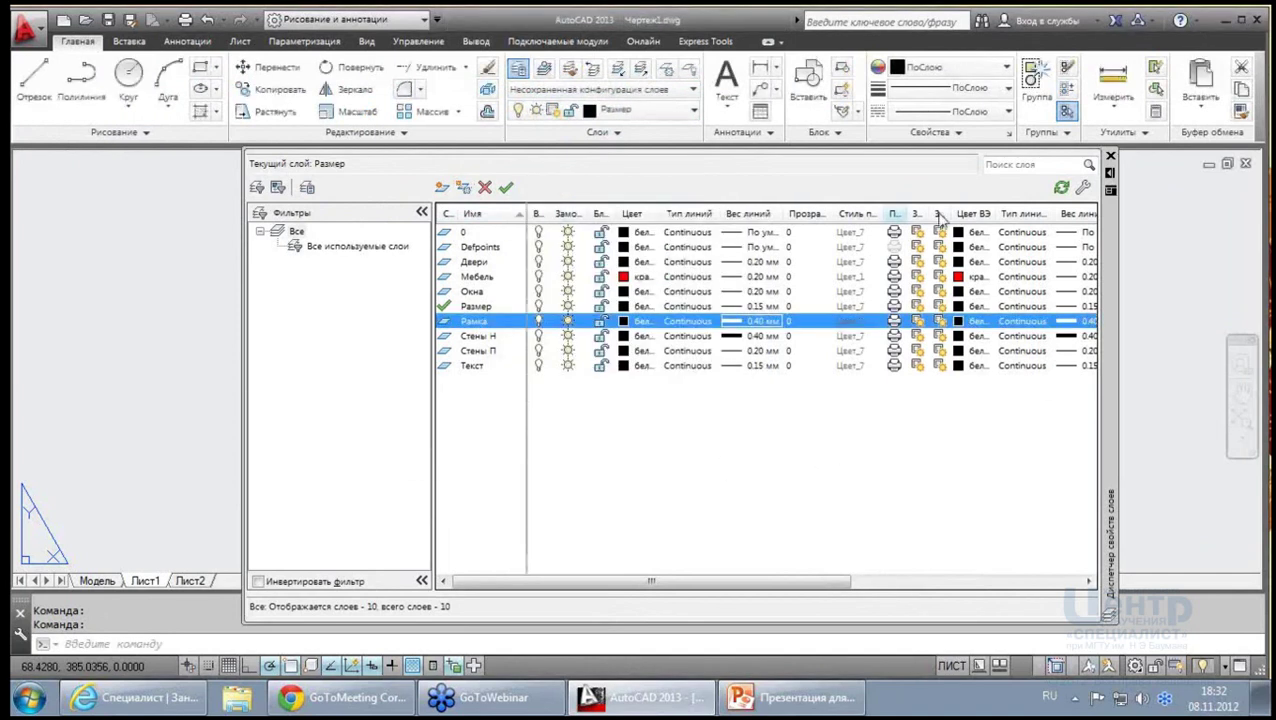
Add a ВЭ layer and close the layer palette
left_click(442, 188)
type("Вз")
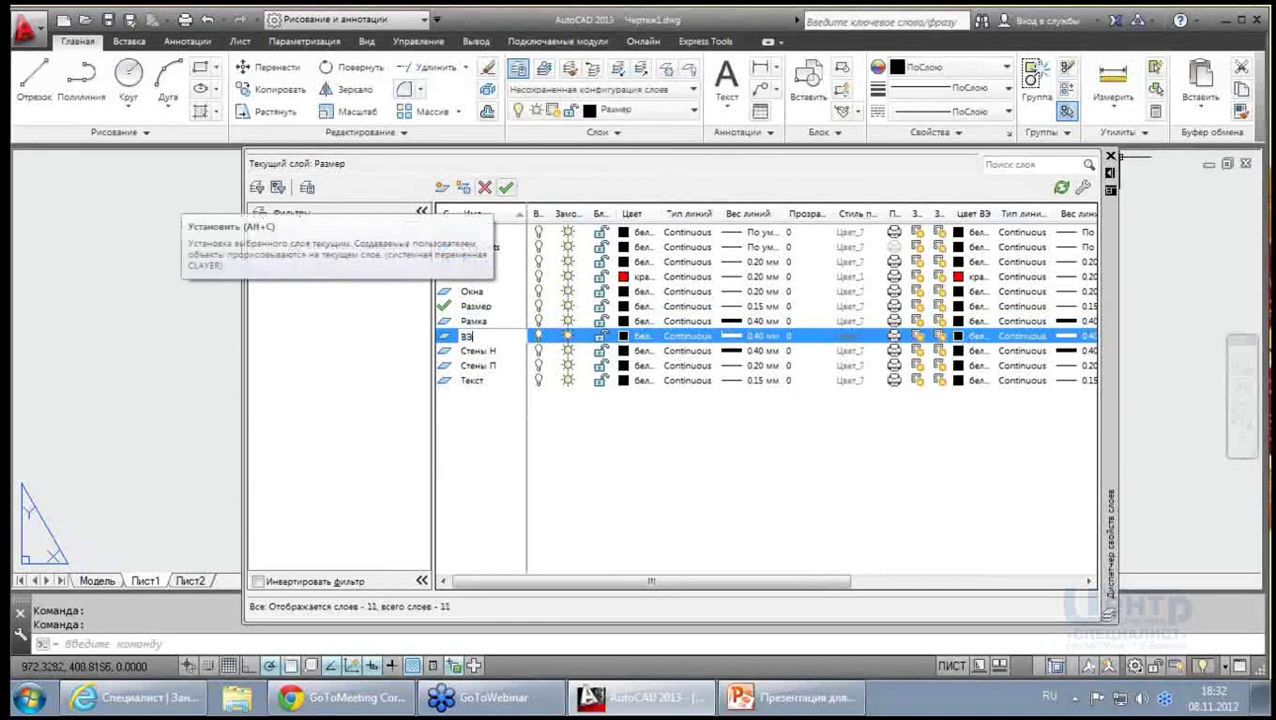
key("Return")
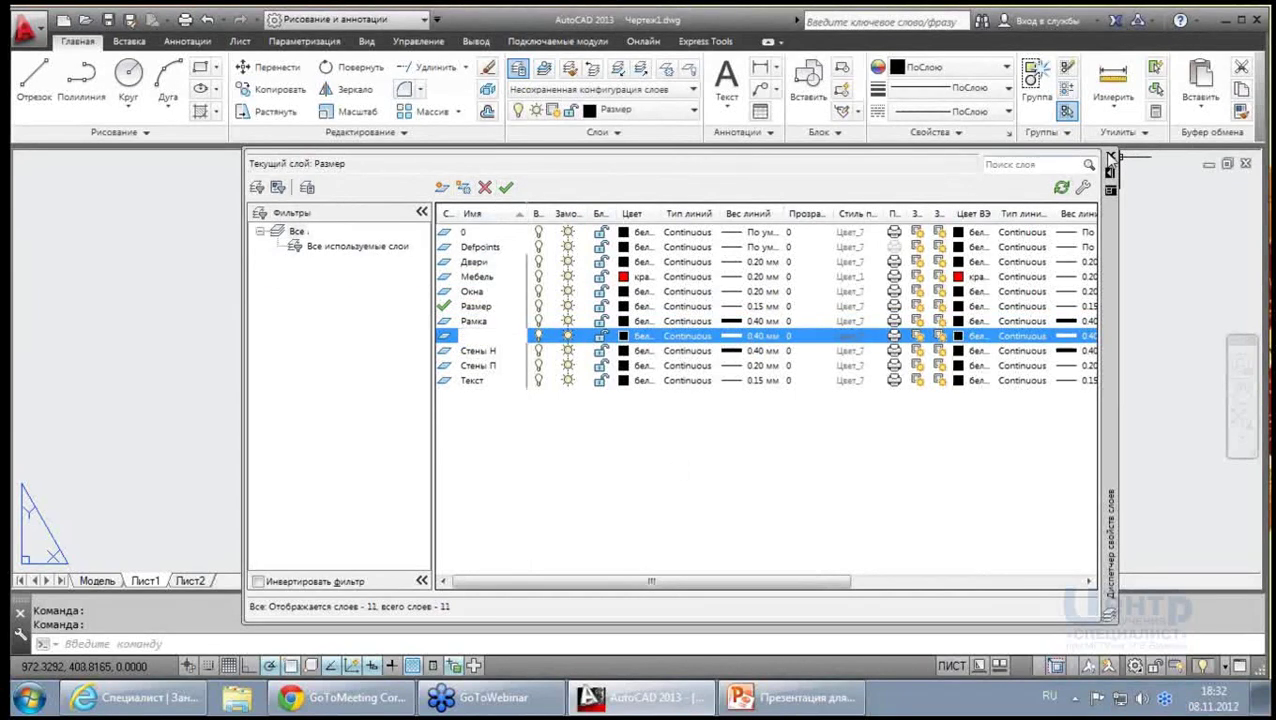
left_click(1110, 157)
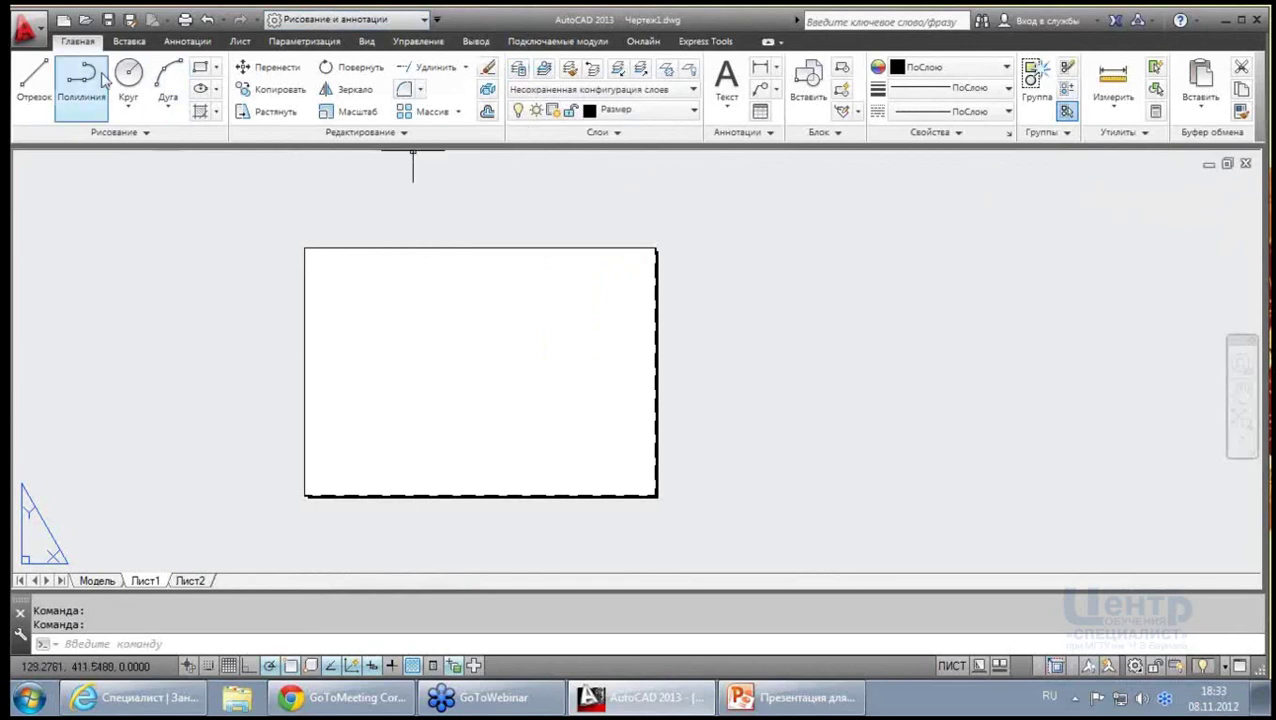
Draw a 420 by 297 sheet rectangle on the Рамка layer
left_click(200, 67)
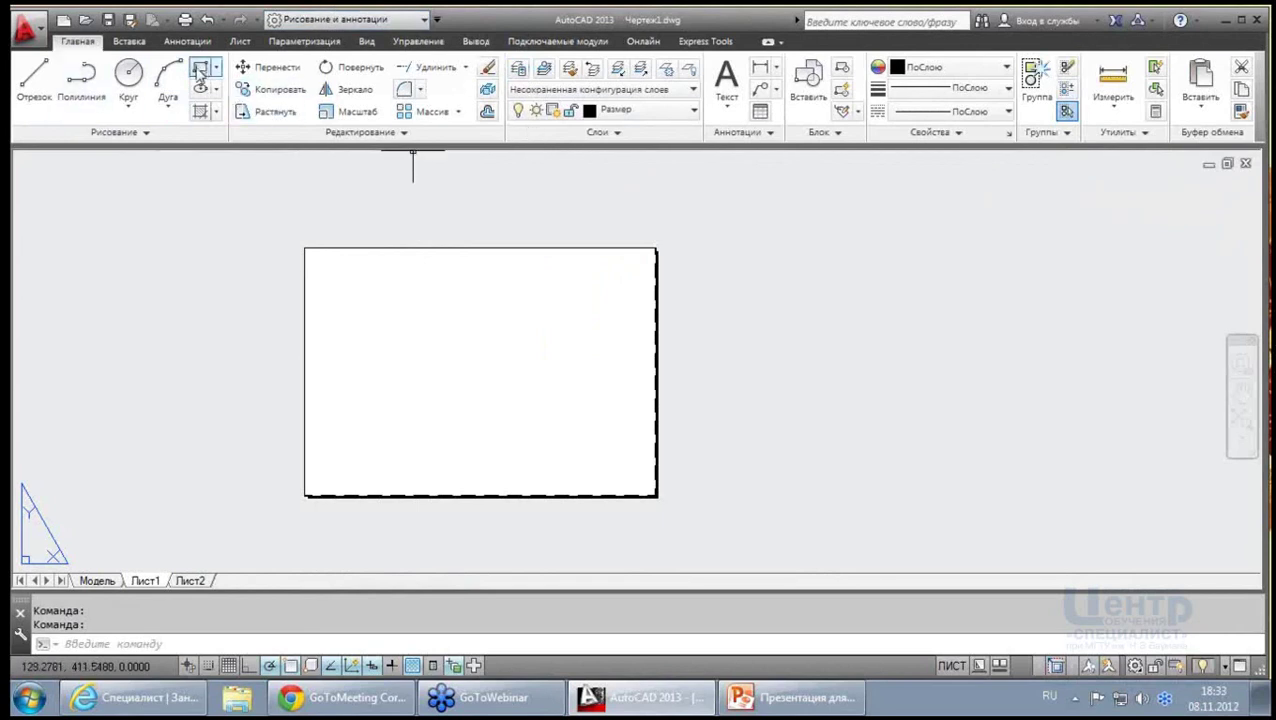
left_click(739, 444)
key("Escape")
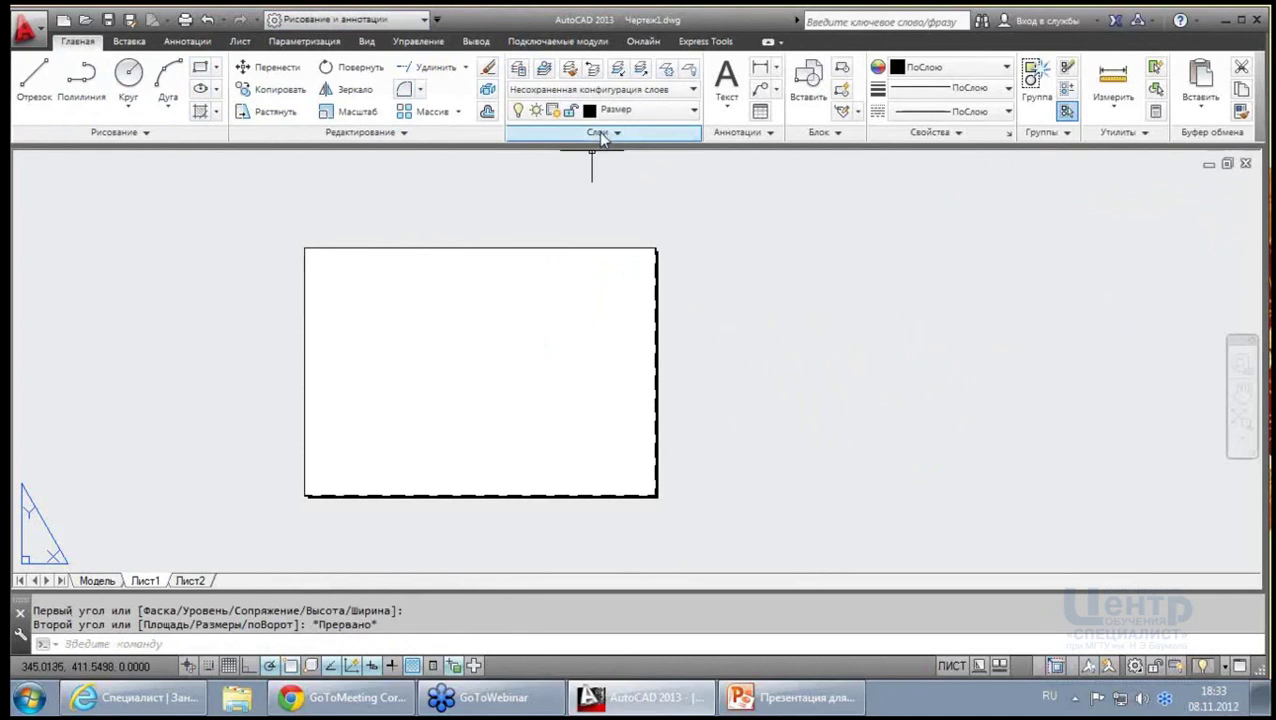
left_click(650, 110)
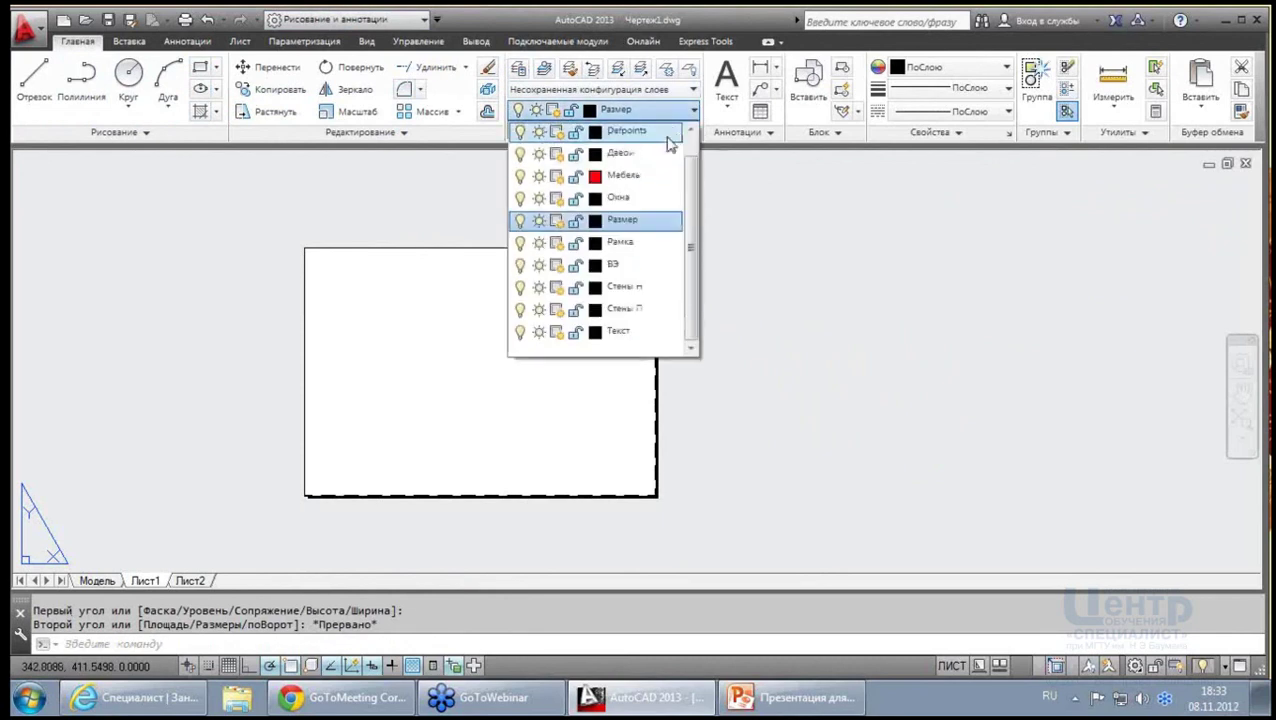
left_click(632, 242)
left_click(200, 67)
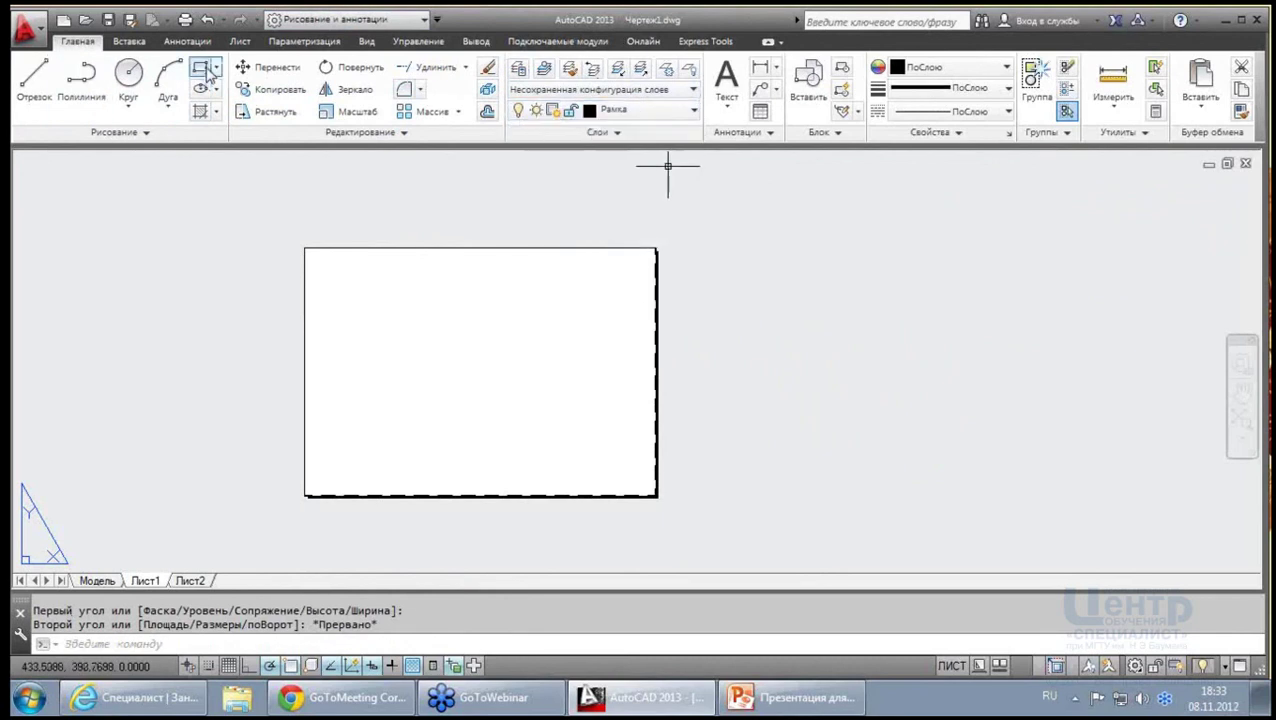
left_click(727, 411)
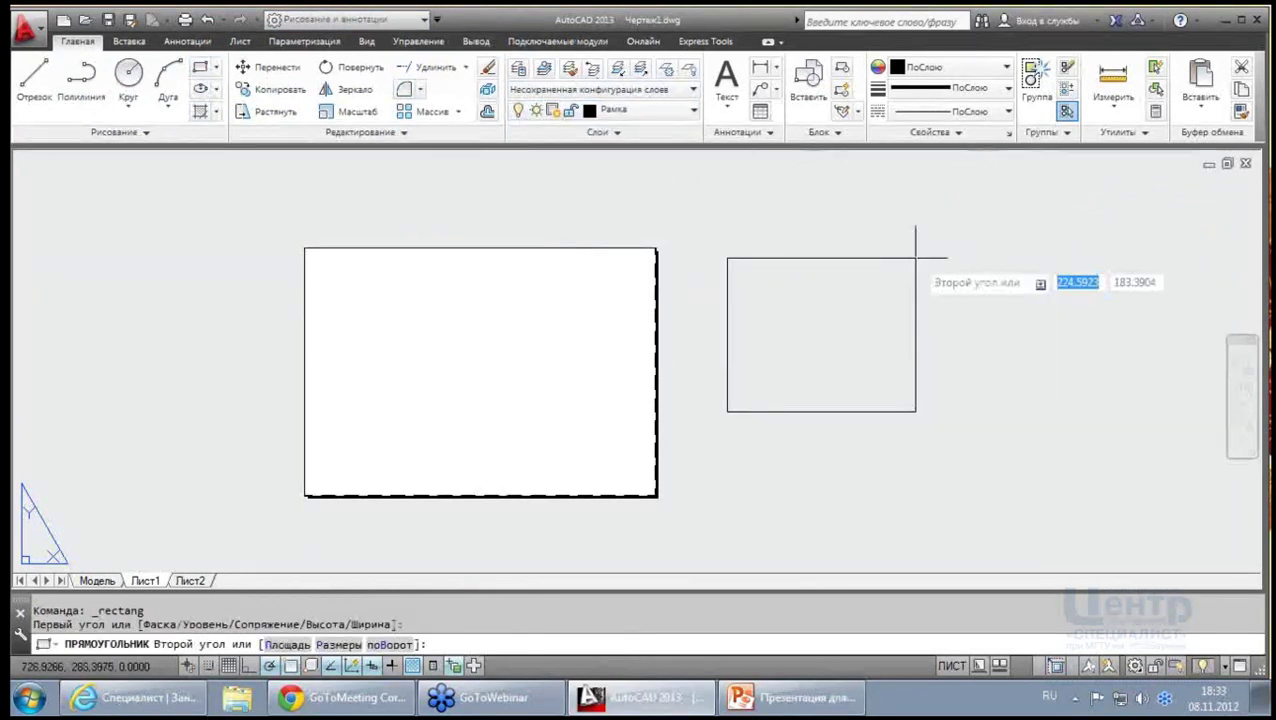
type("420")
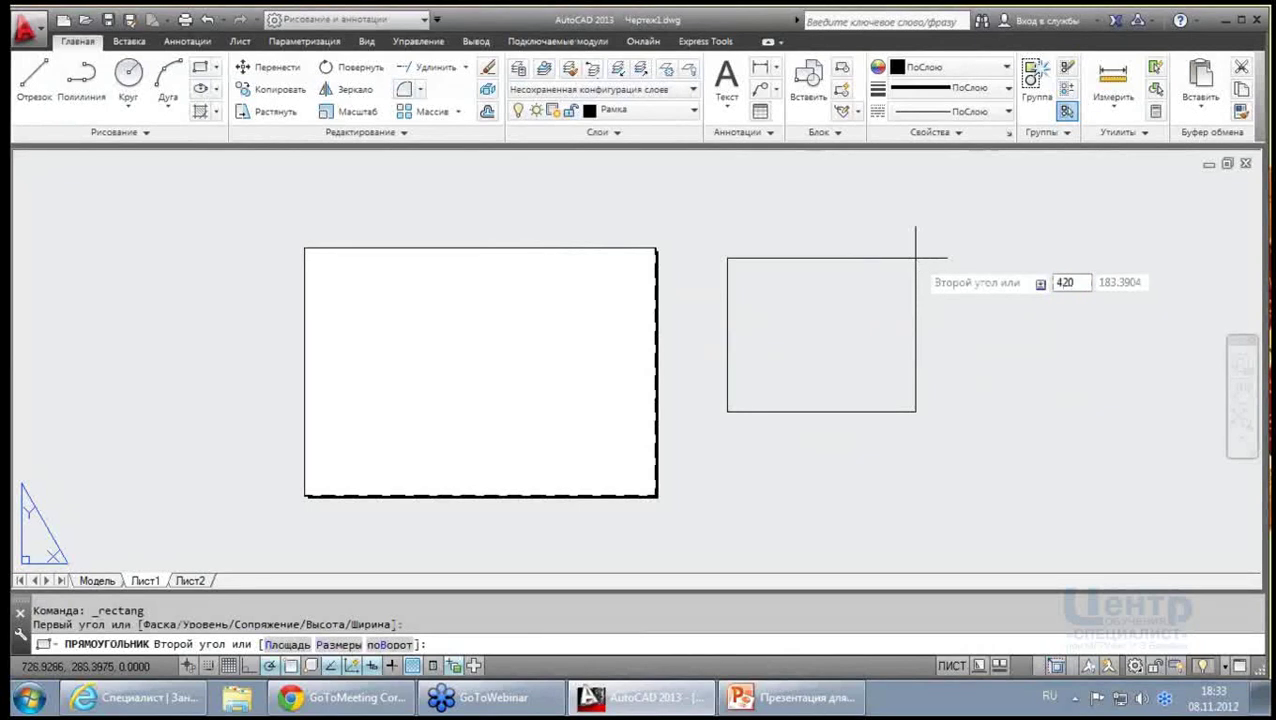
key("Tab")
type("29")
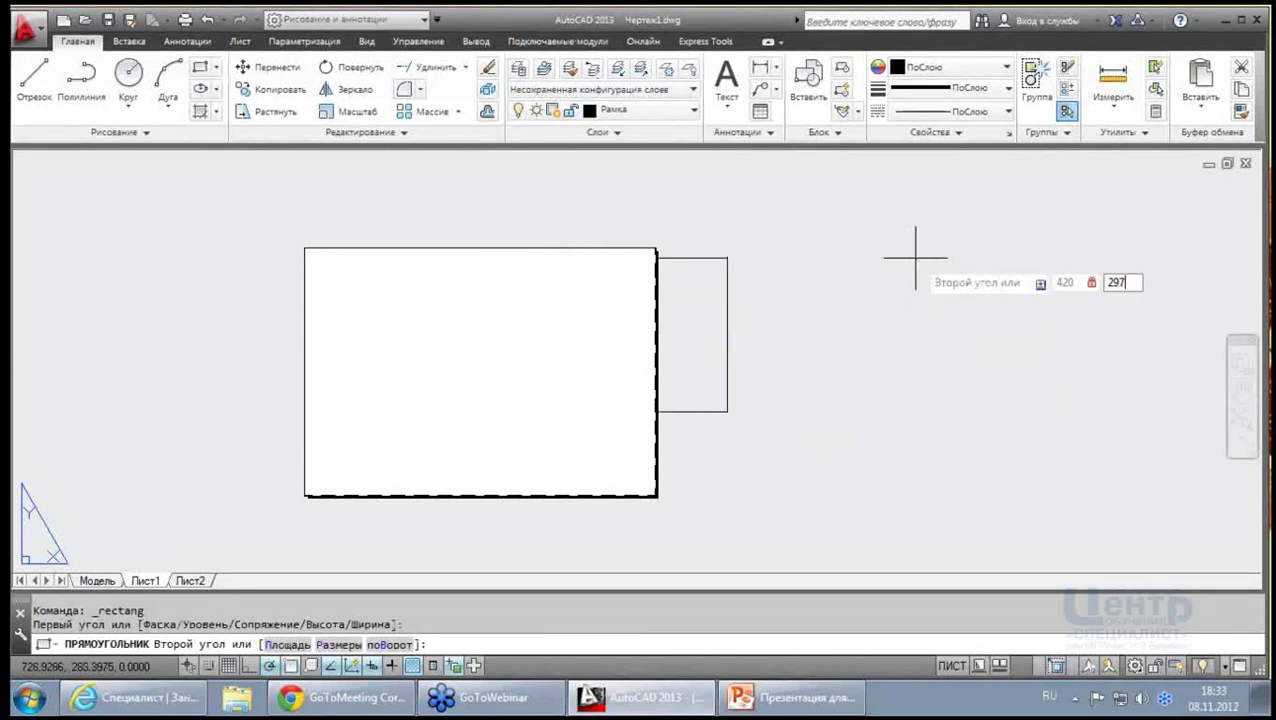
key("Return")
middle_click_drag(915, 258, 733, 340)
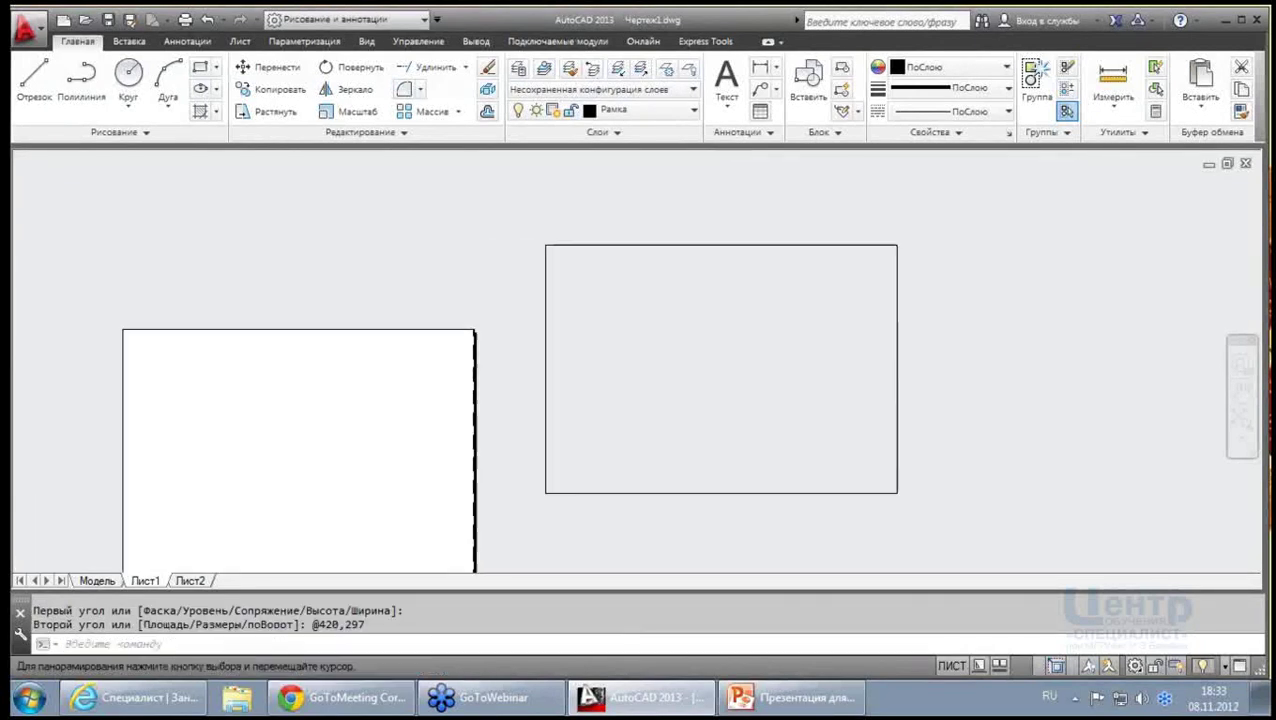
Offset the rectangle 5 units inward to form the inner border
left_click(487, 110)
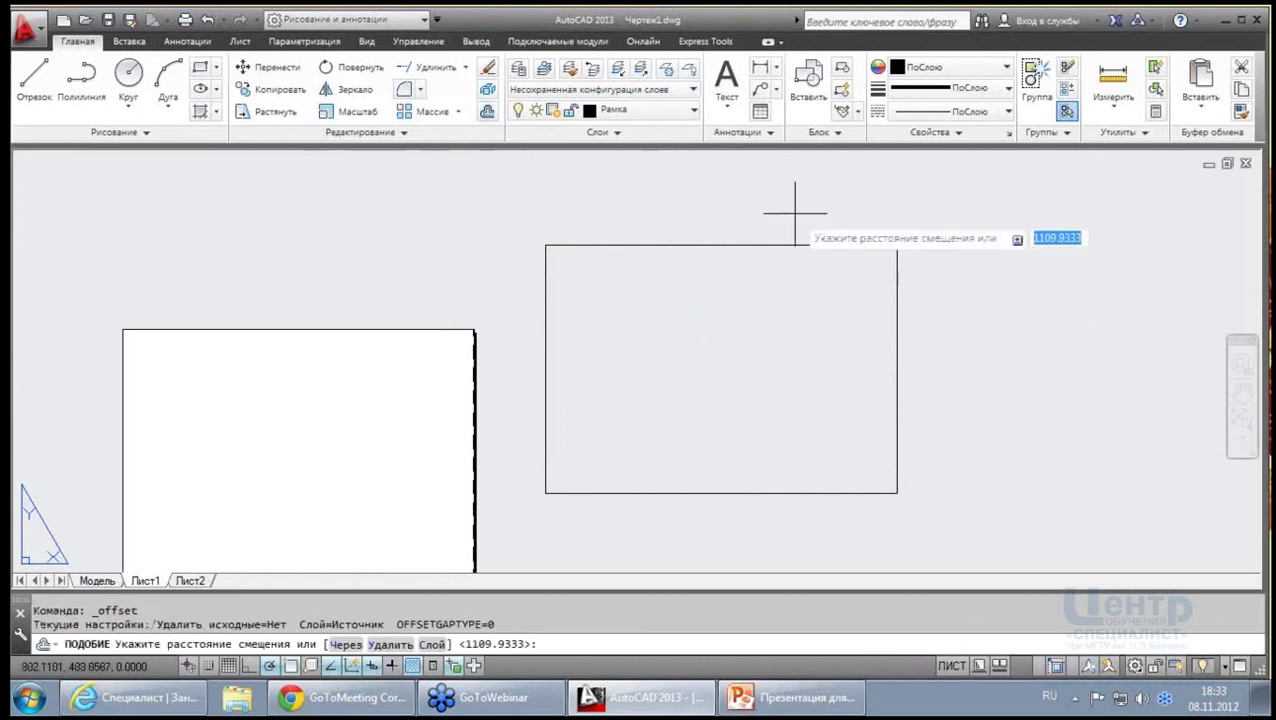
type("5")
key("Return")
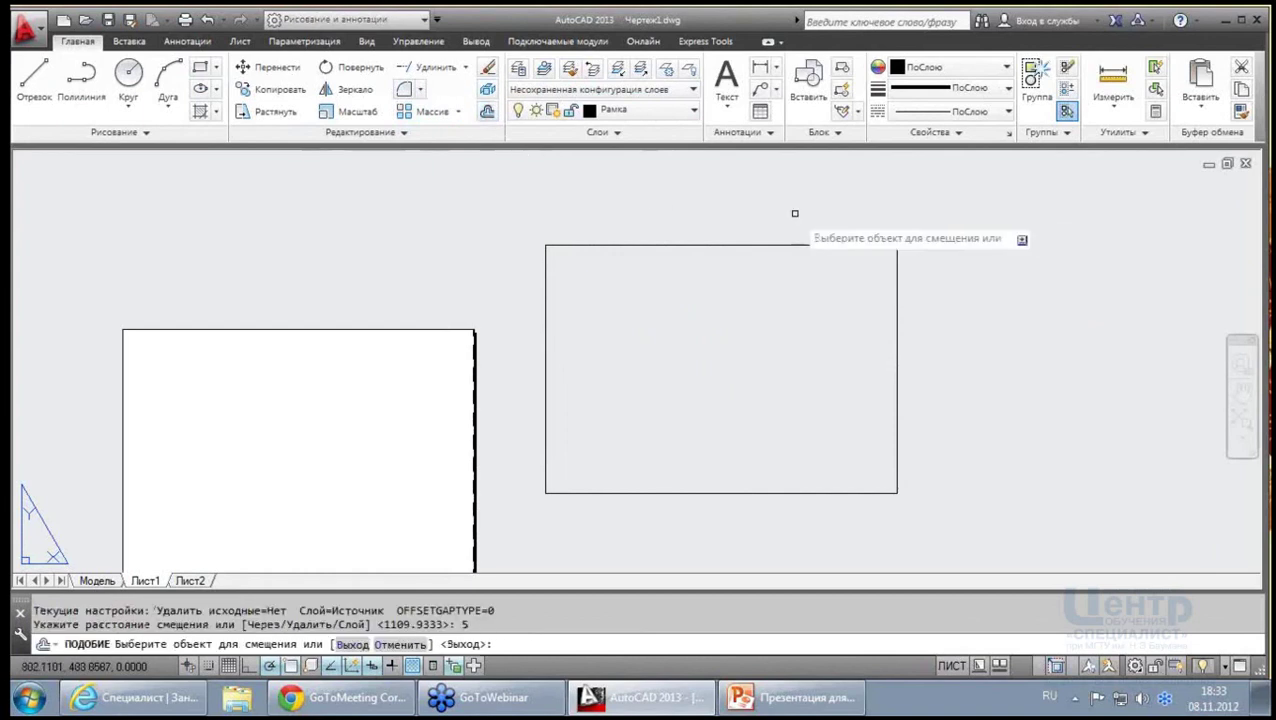
left_click(783, 245)
left_click(776, 275)
key("Escape")
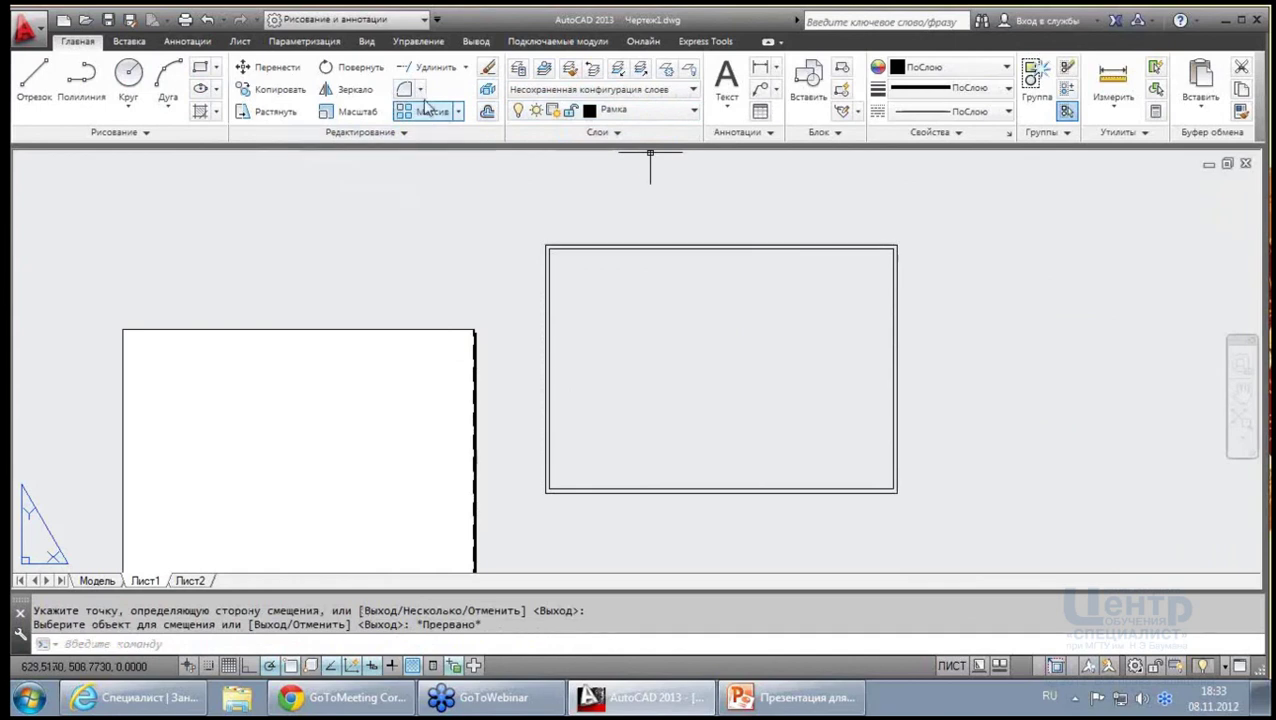
Explode both rectangles into lines and delete the outer left edge
left_click(487, 89)
left_click(985, 322)
left_click(711, 188)
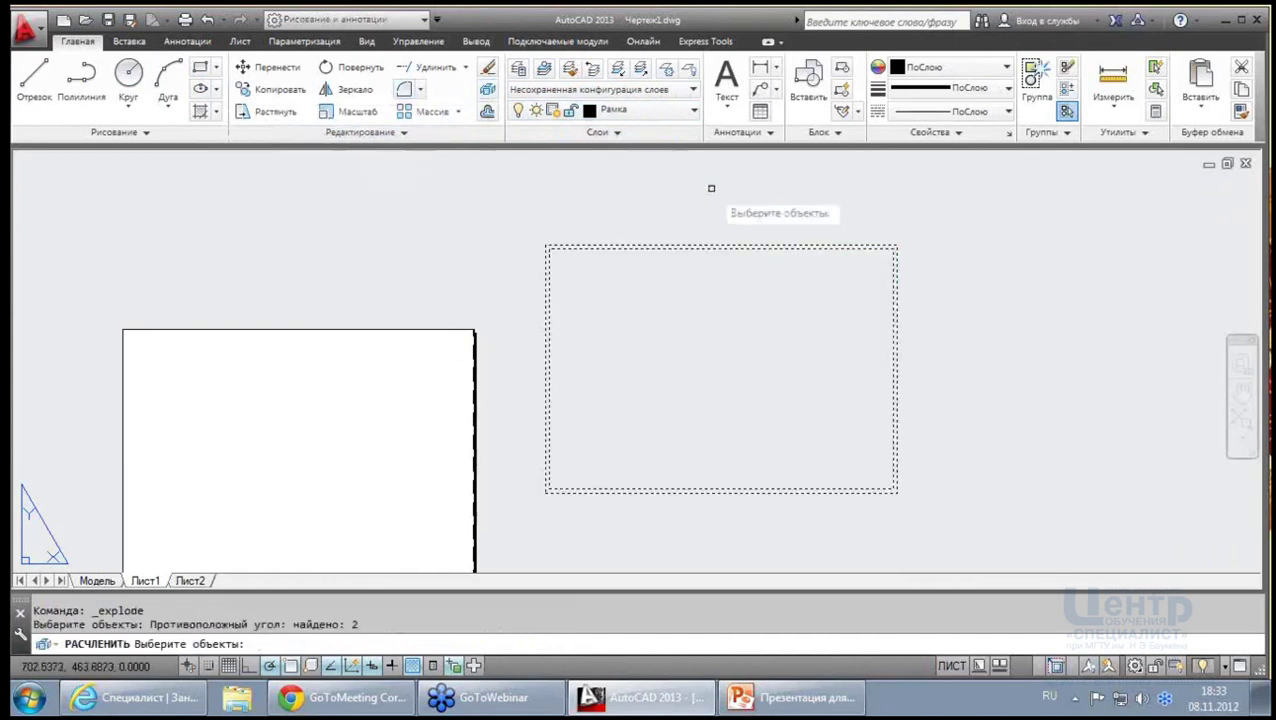
key("Return")
left_click(548, 322)
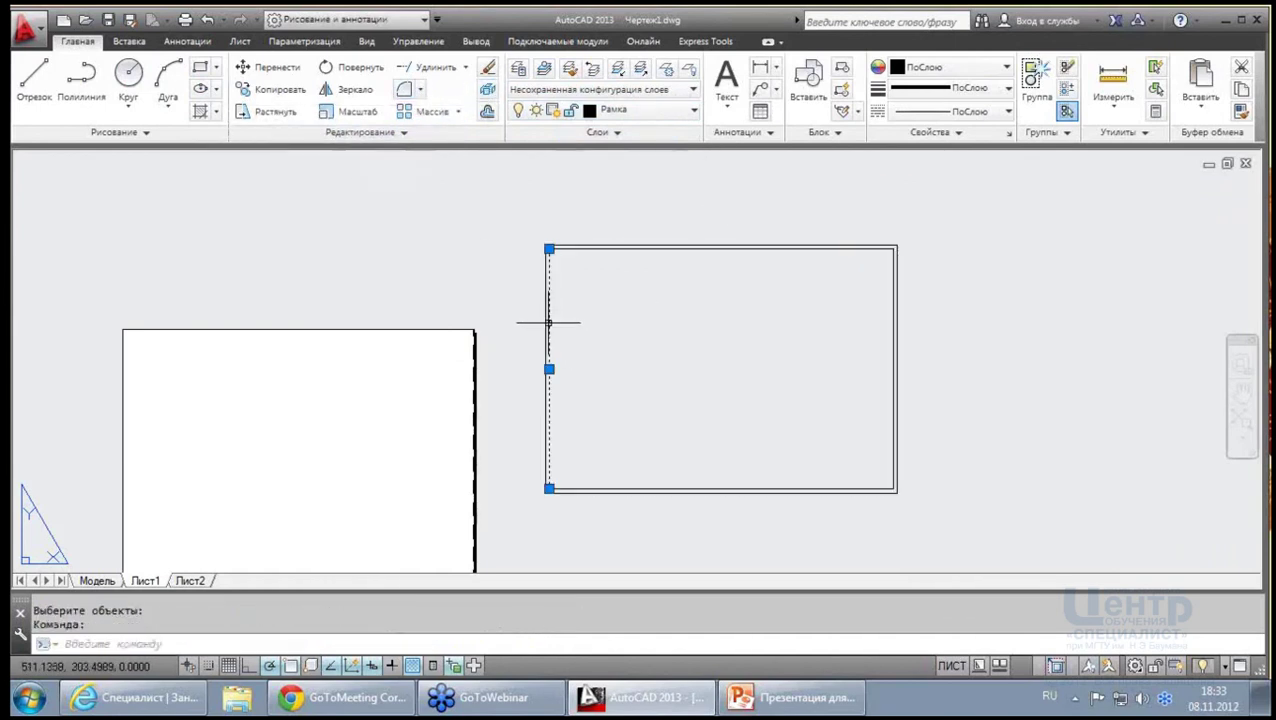
key("Delete")
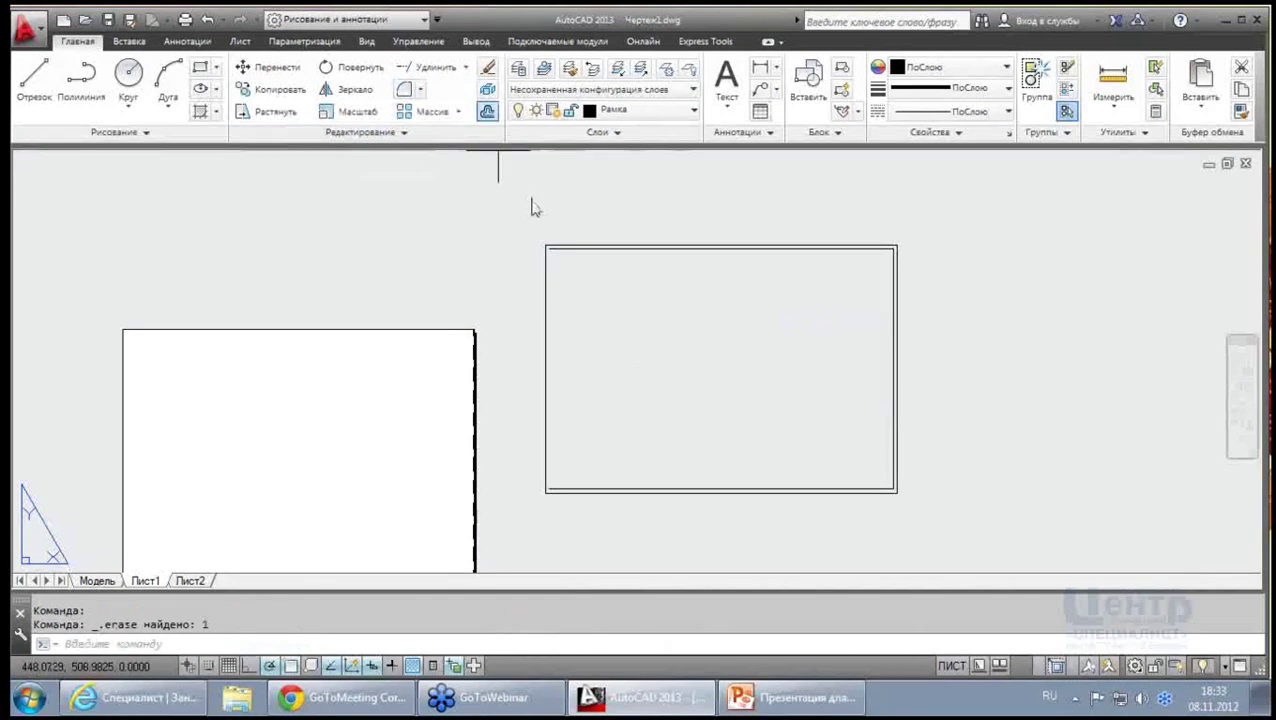
Offset the frame's left edge 20 units inward with Offset (O)
type("o")
key("Return")
key("Return")
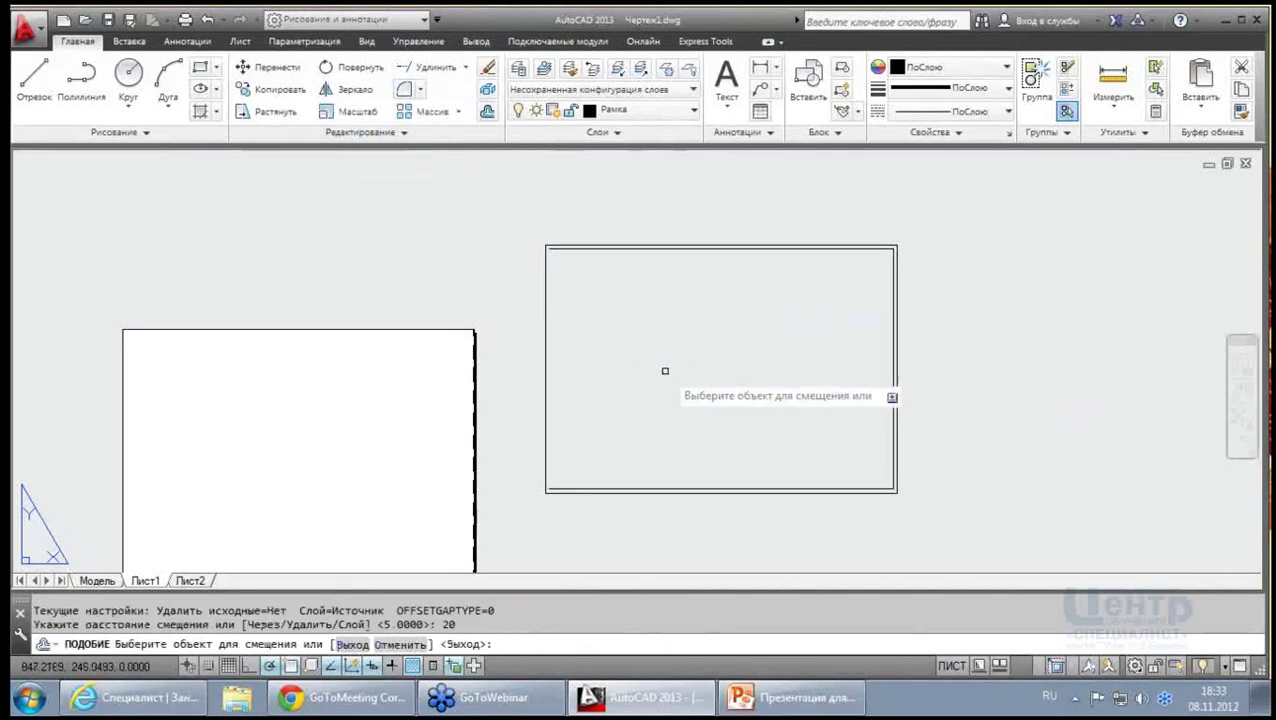
left_click(543, 330)
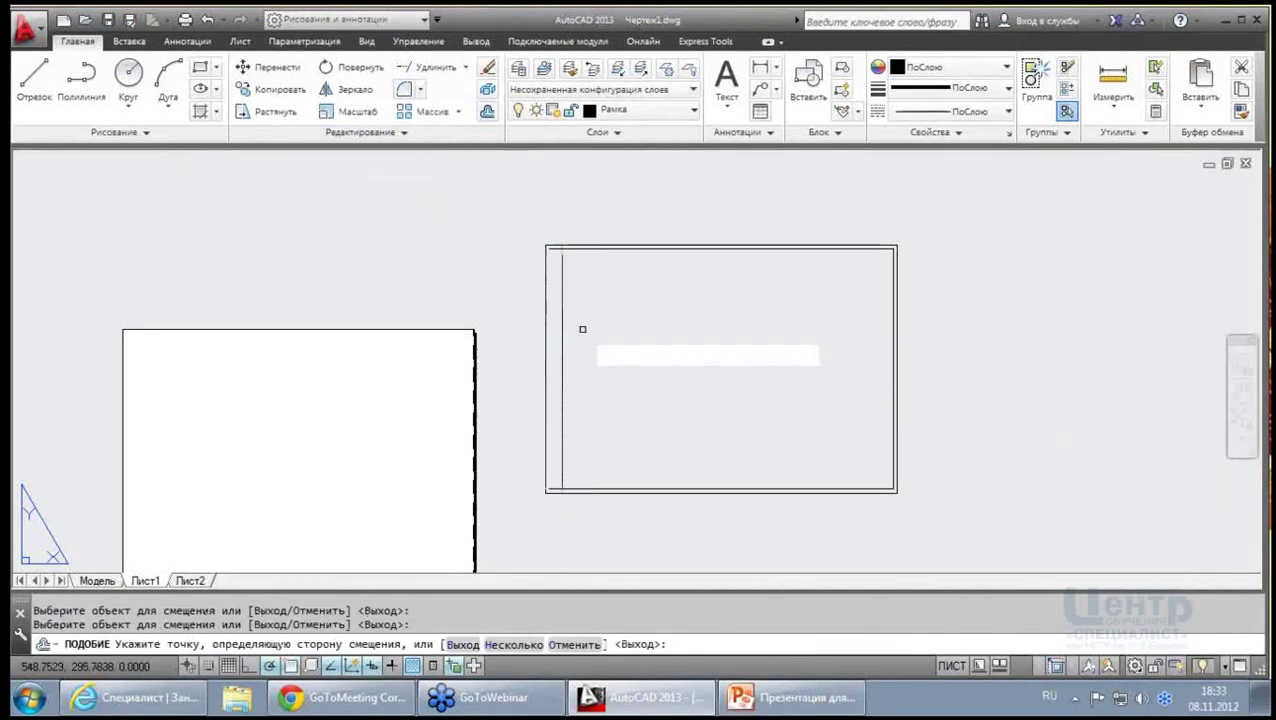
left_click(581, 330)
key("Escape")
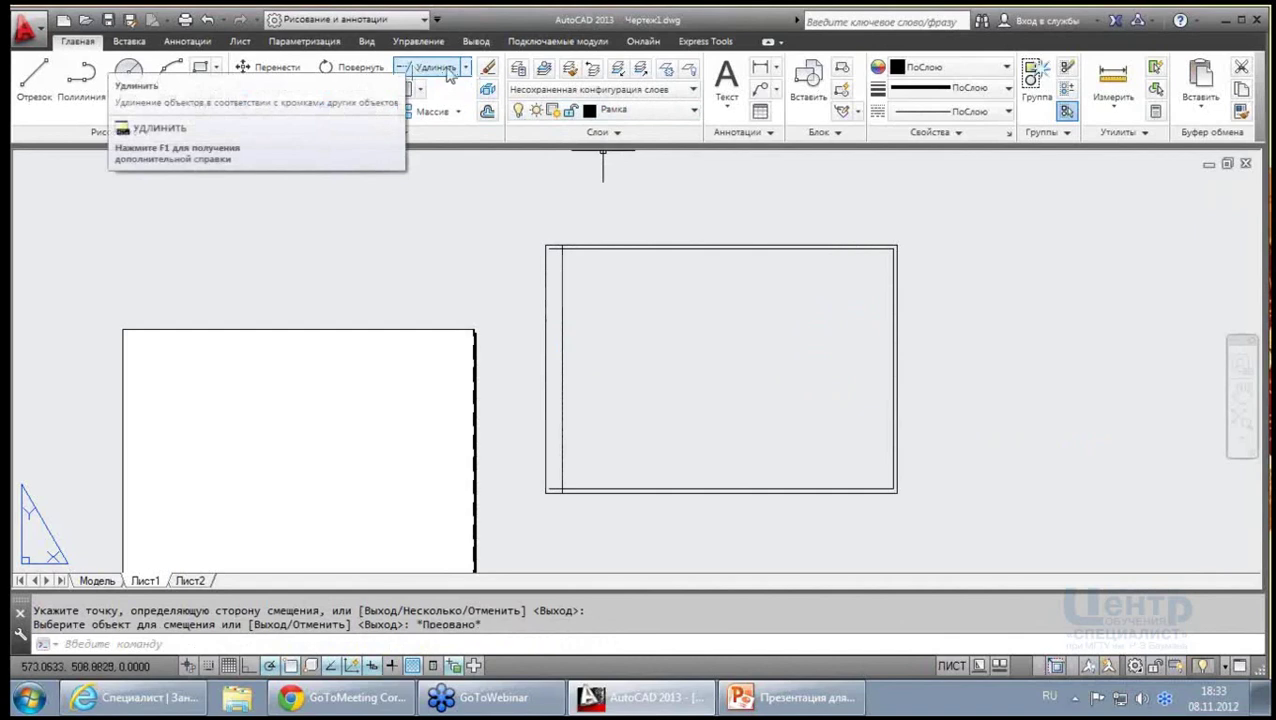
Trim the overhanging line ends at the frame corners using all frame lines as cutting edges
left_click(465, 67)
left_click(425, 88)
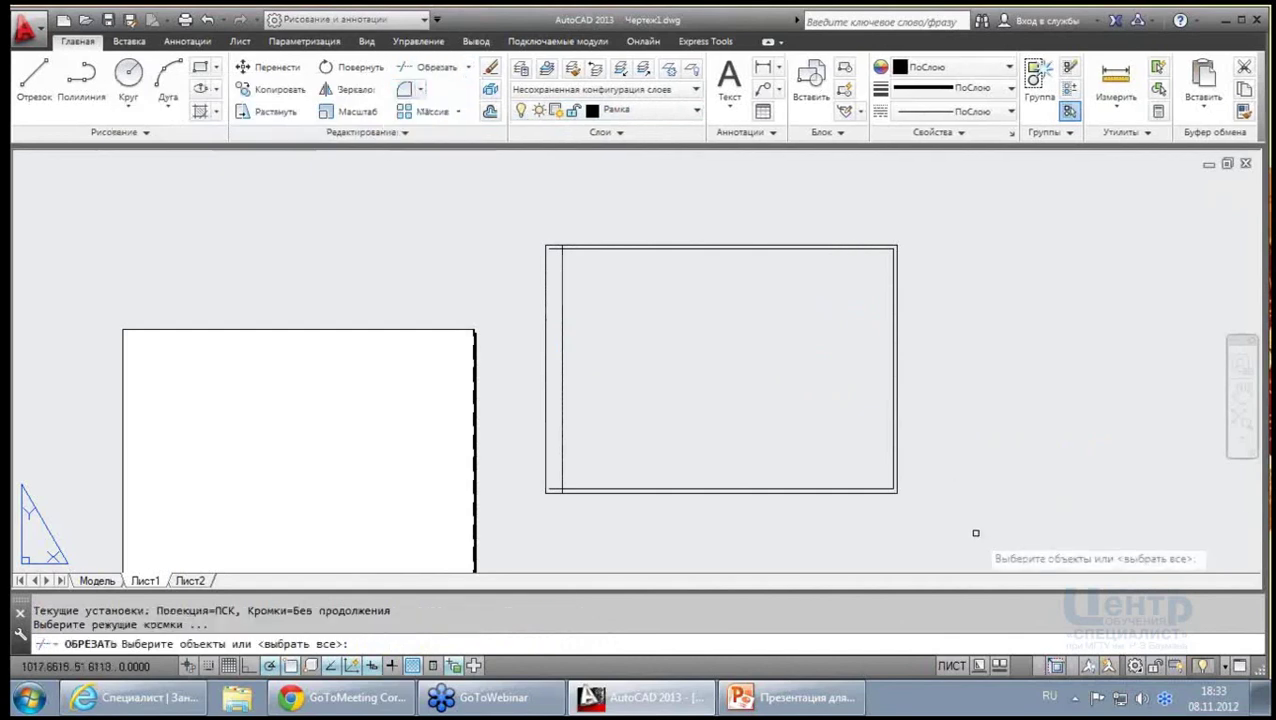
left_click(976, 537)
left_click(559, 185)
key("Return")
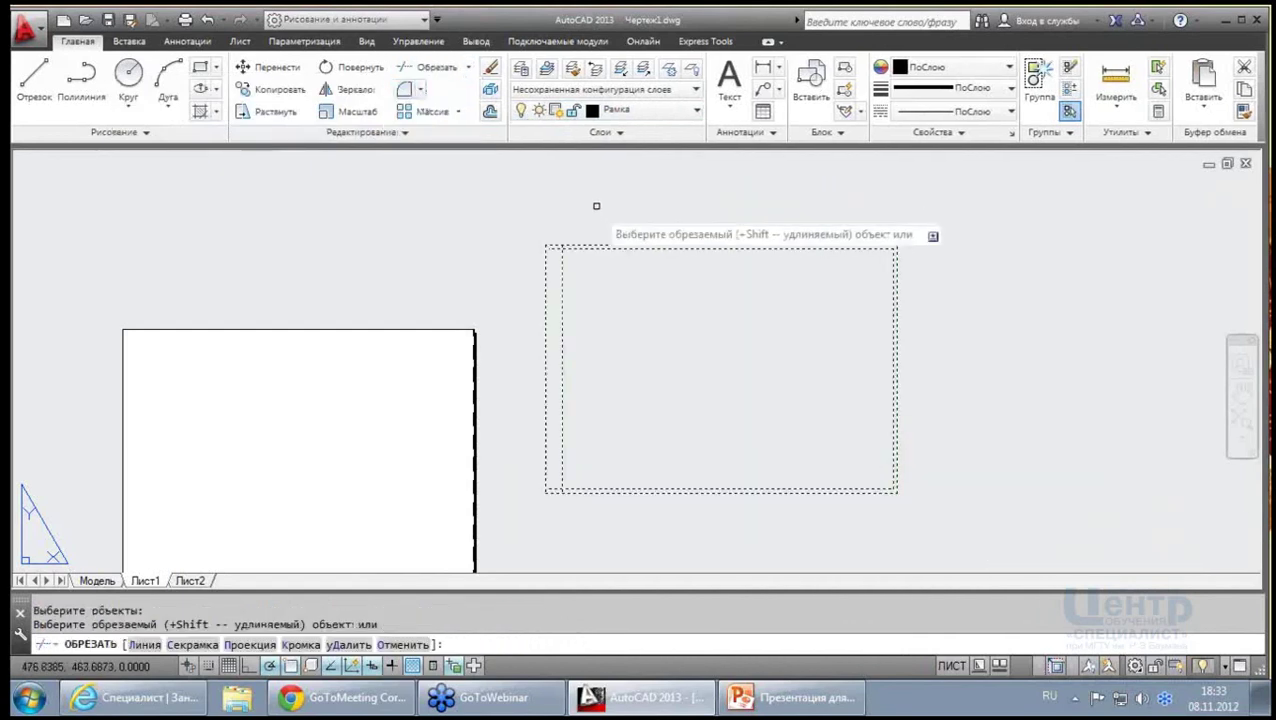
scroll(555, 255, "up", 4)
left_click(561, 240)
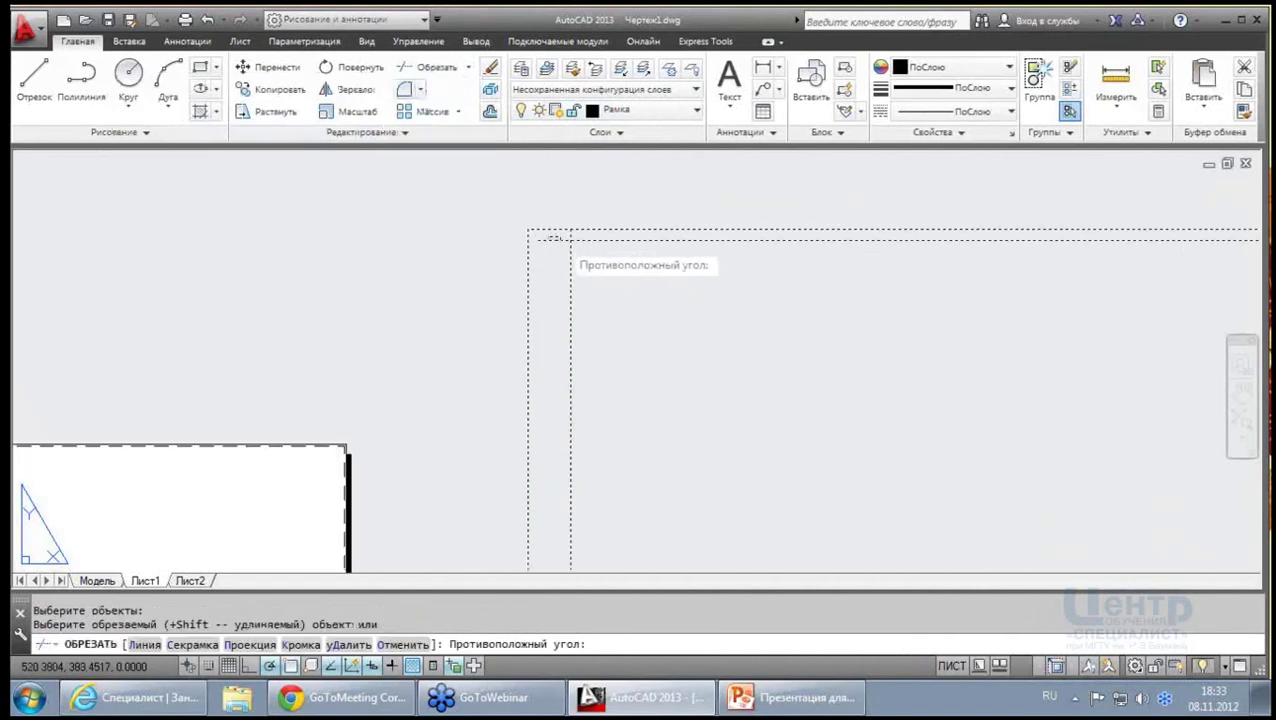
scroll(590, 420, "down", 3)
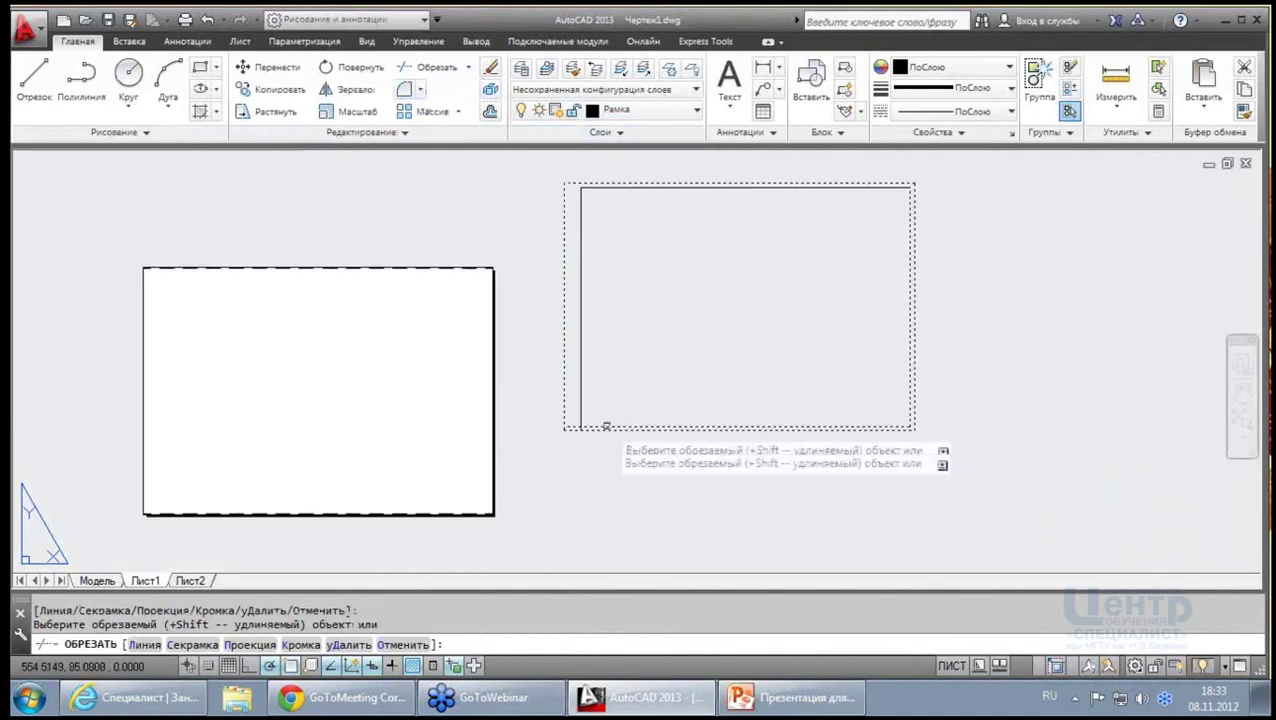
scroll(531, 399, "up", 4)
left_click(535, 401)
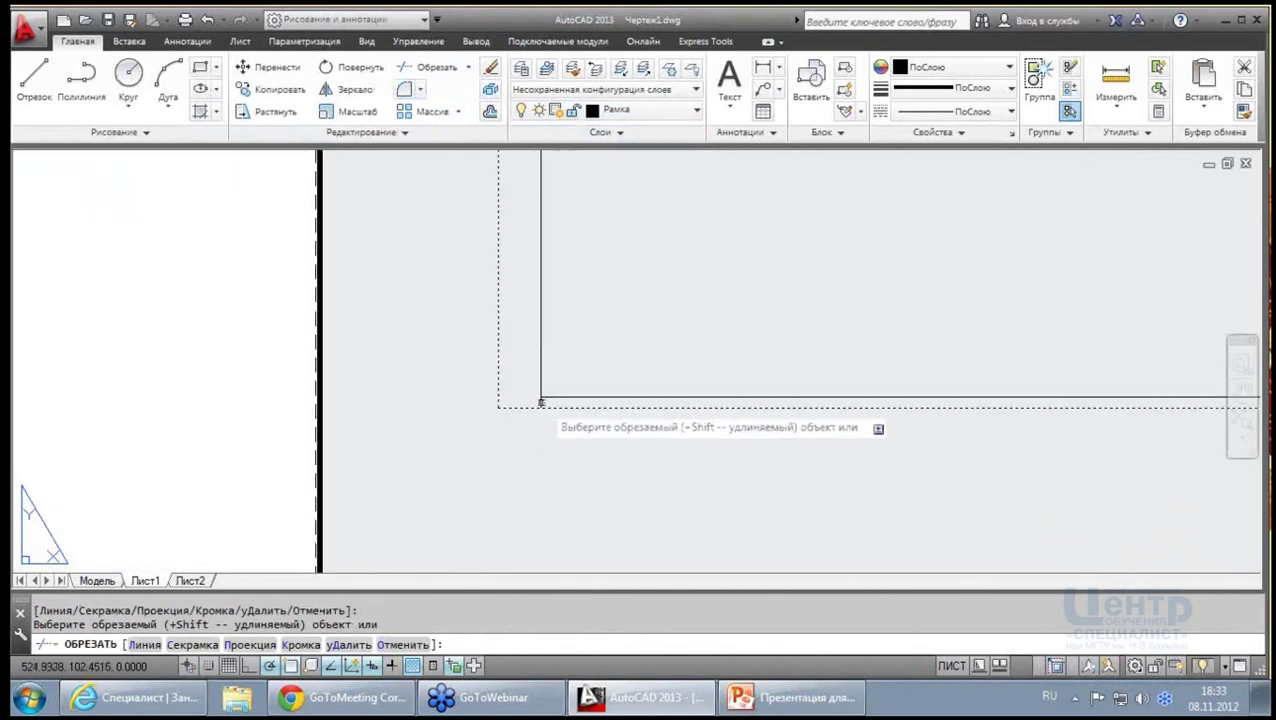
scroll(663, 413, "down", 4)
scroll(726, 293, "up", 1)
key("Escape")
type("б")
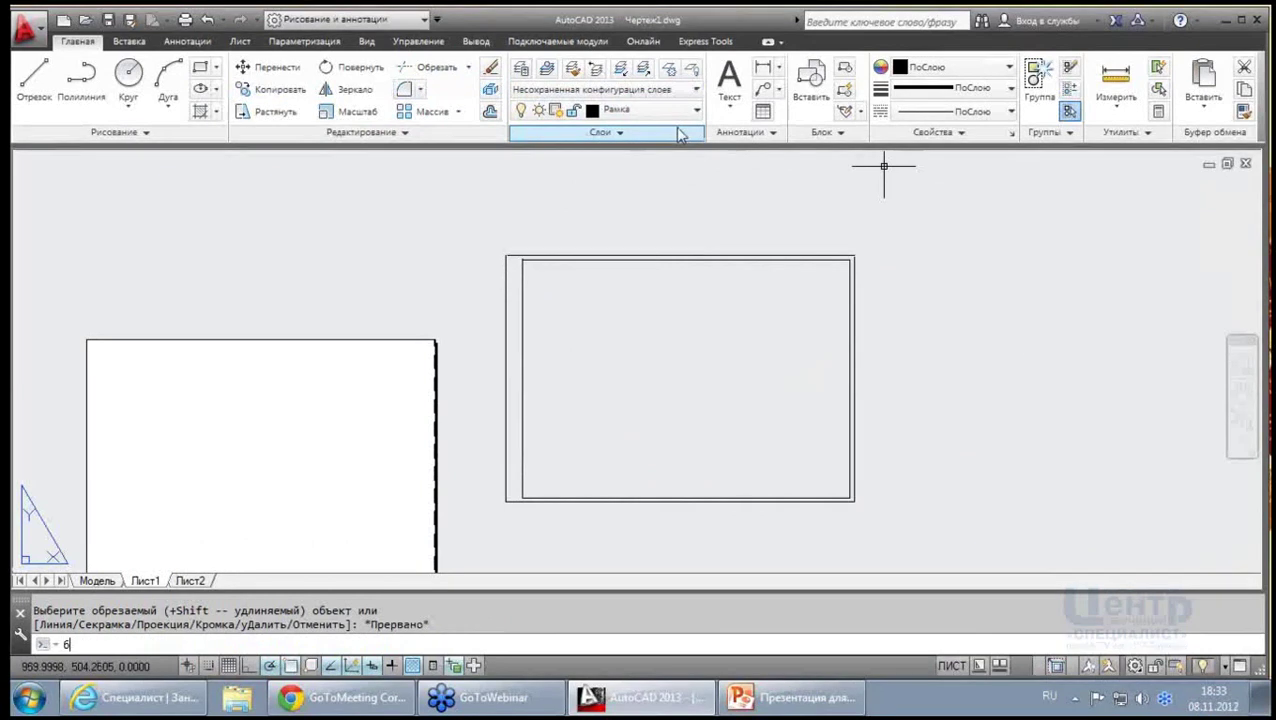
Define block Рамка А3 from the eight frame lines, based at the lower-left corner
key("Return")
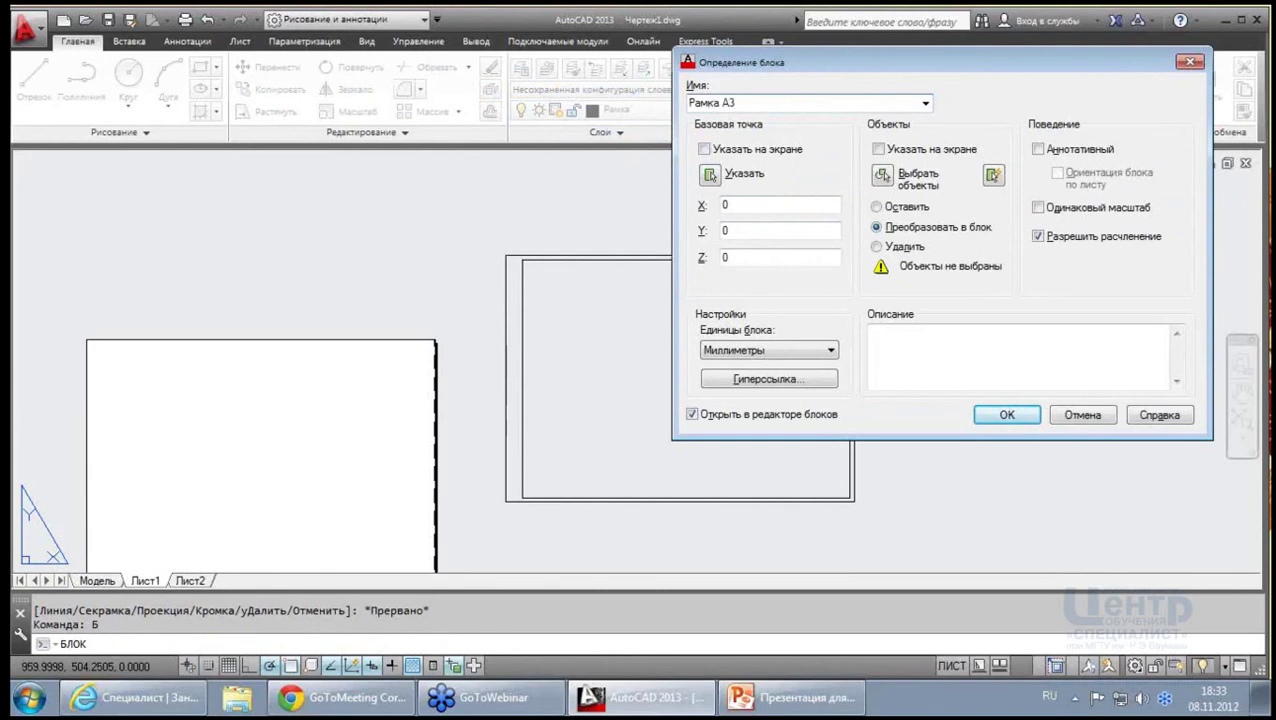
left_click(712, 176)
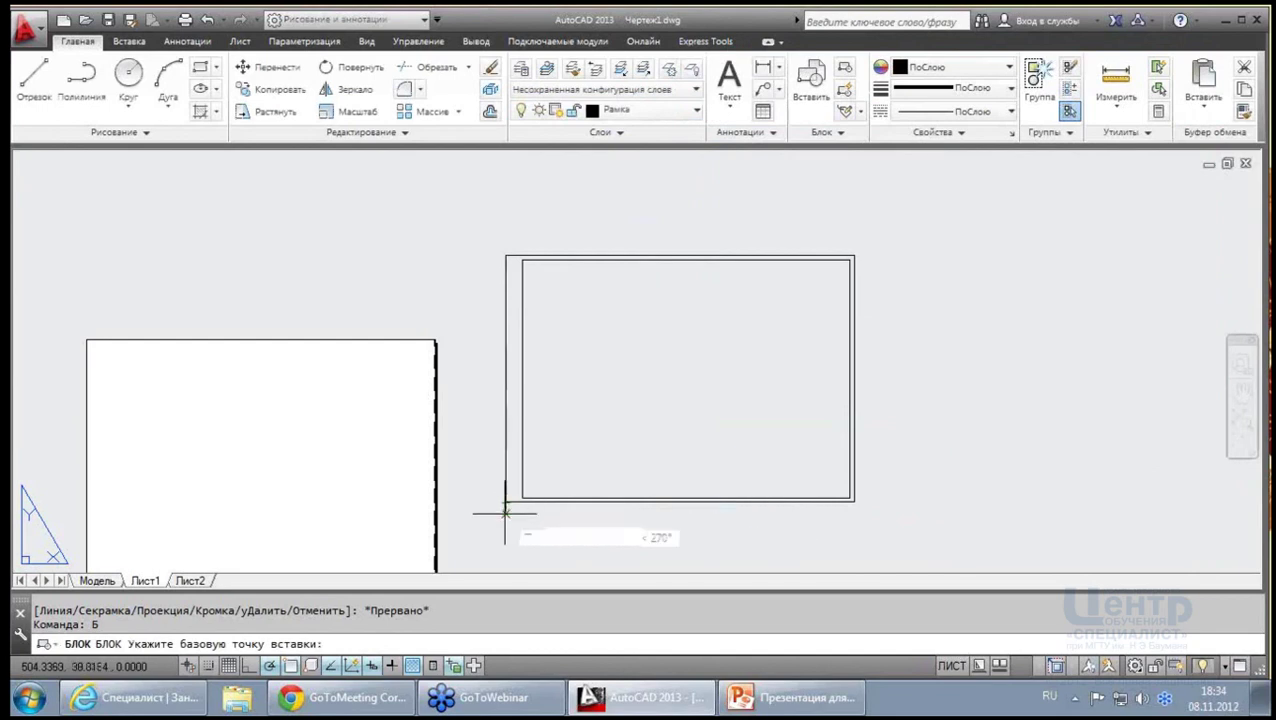
left_click(505, 500)
left_click(882, 176)
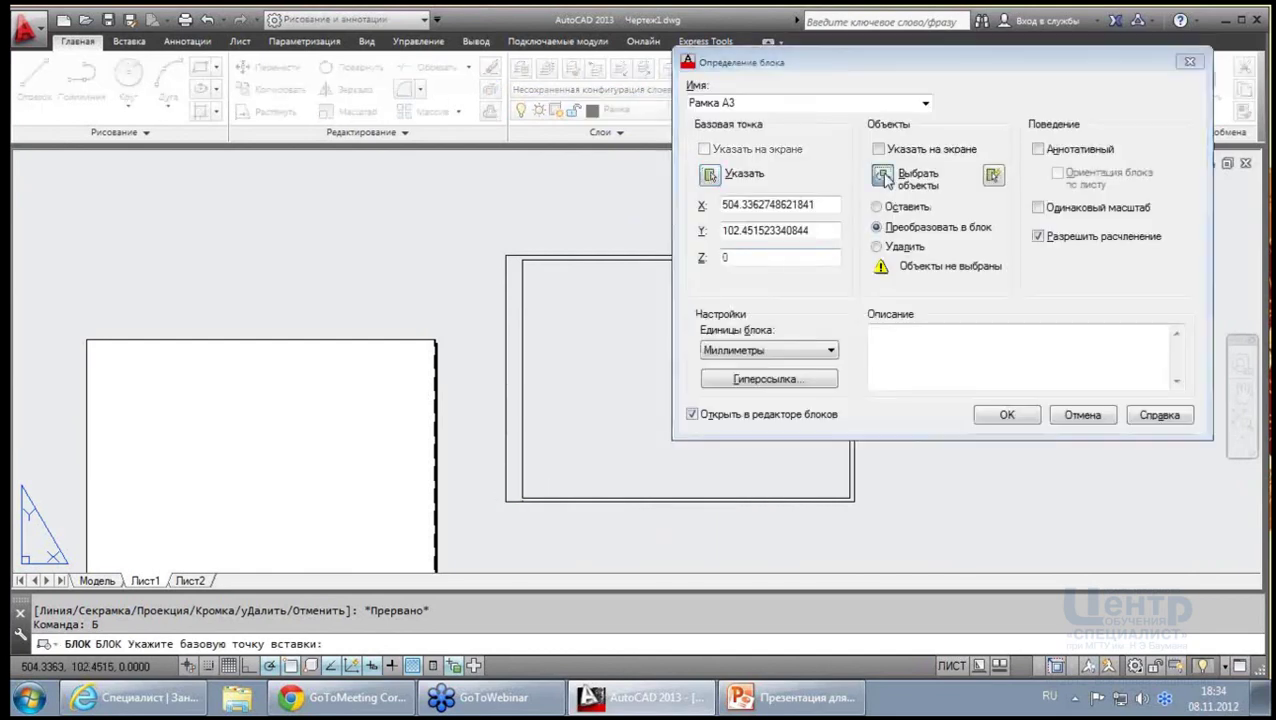
left_click(920, 565)
left_click(565, 190)
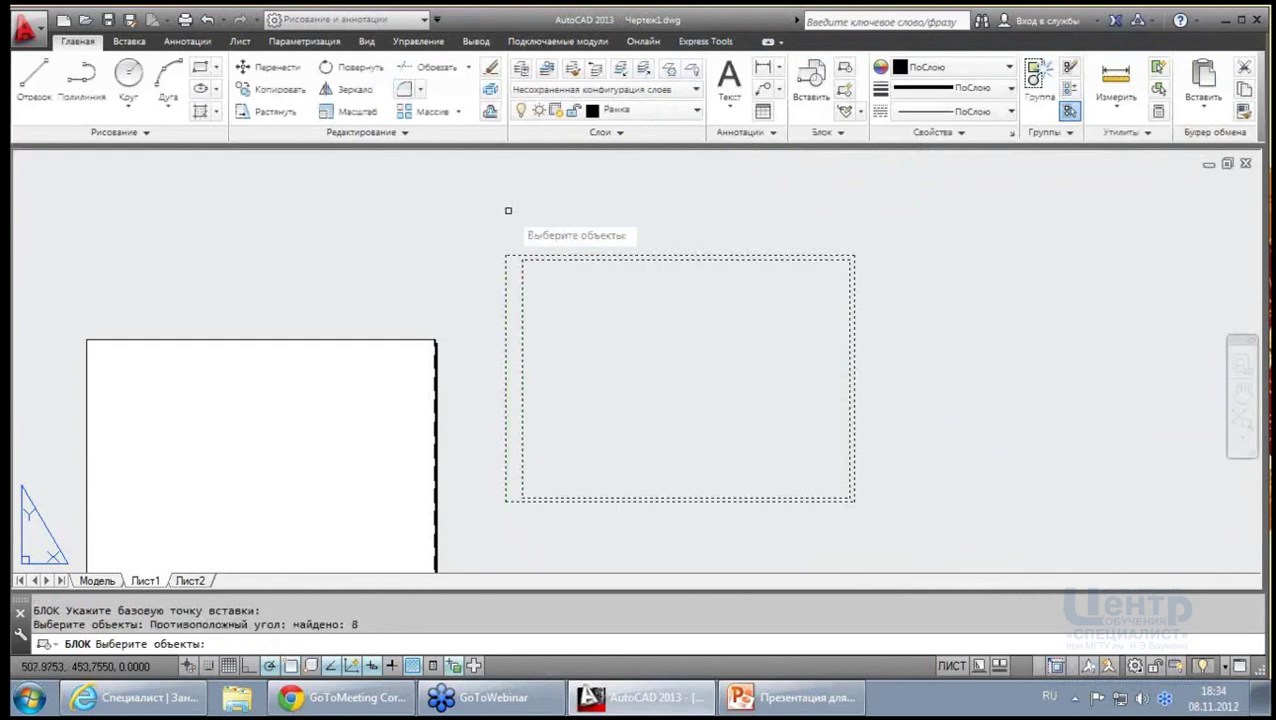
key("Return")
left_click(1007, 415)
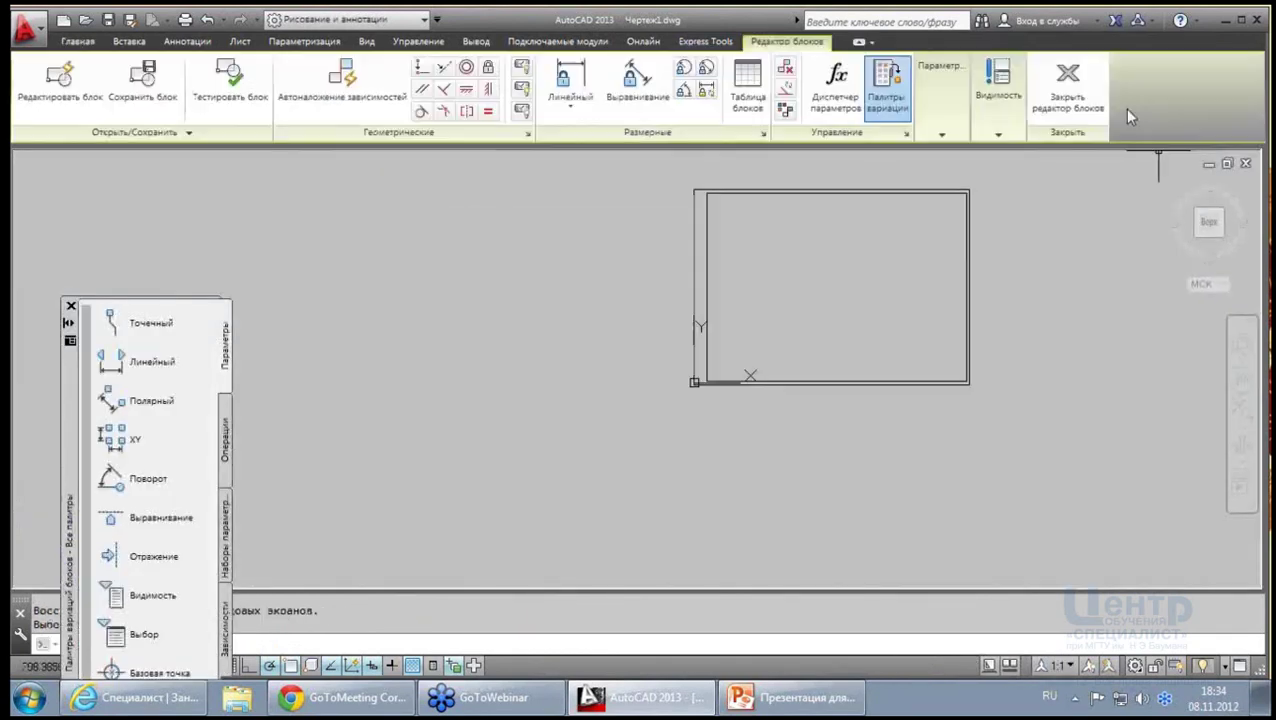
Close the block editor without saving and select the frame on the sheet
left_click(998, 95)
left_click(1055, 110)
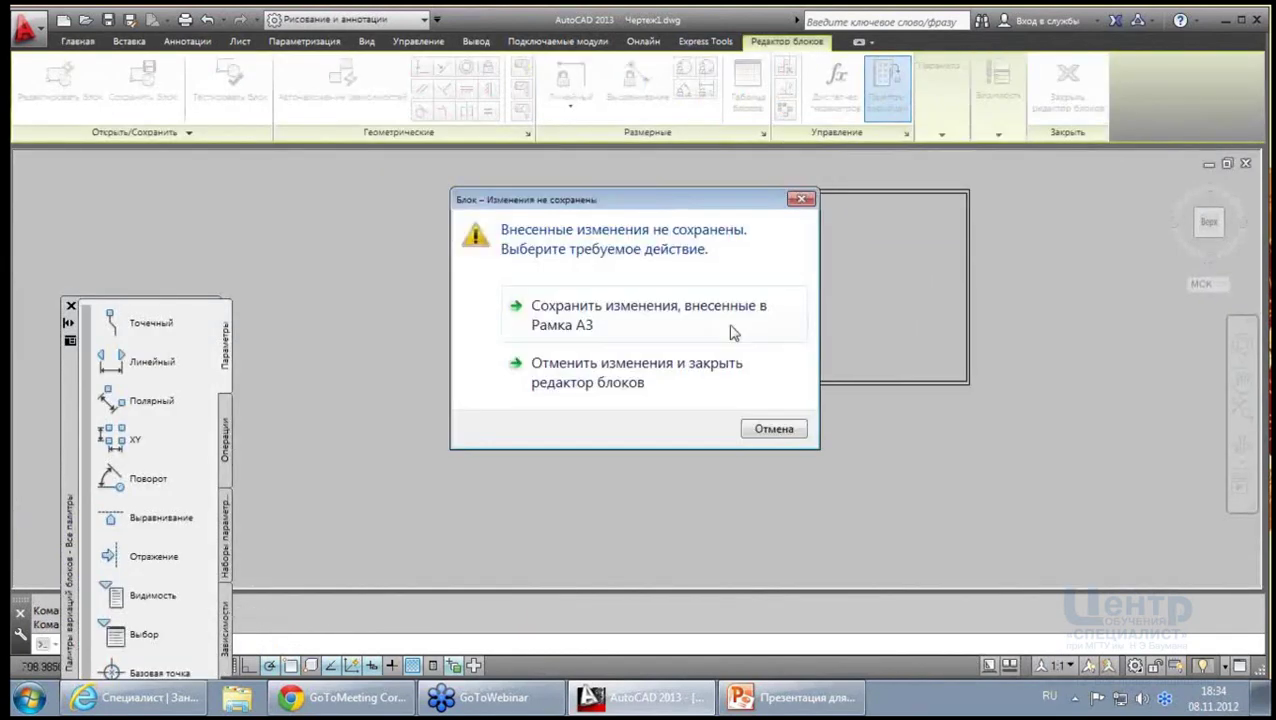
left_click(588, 372)
left_click(700, 255)
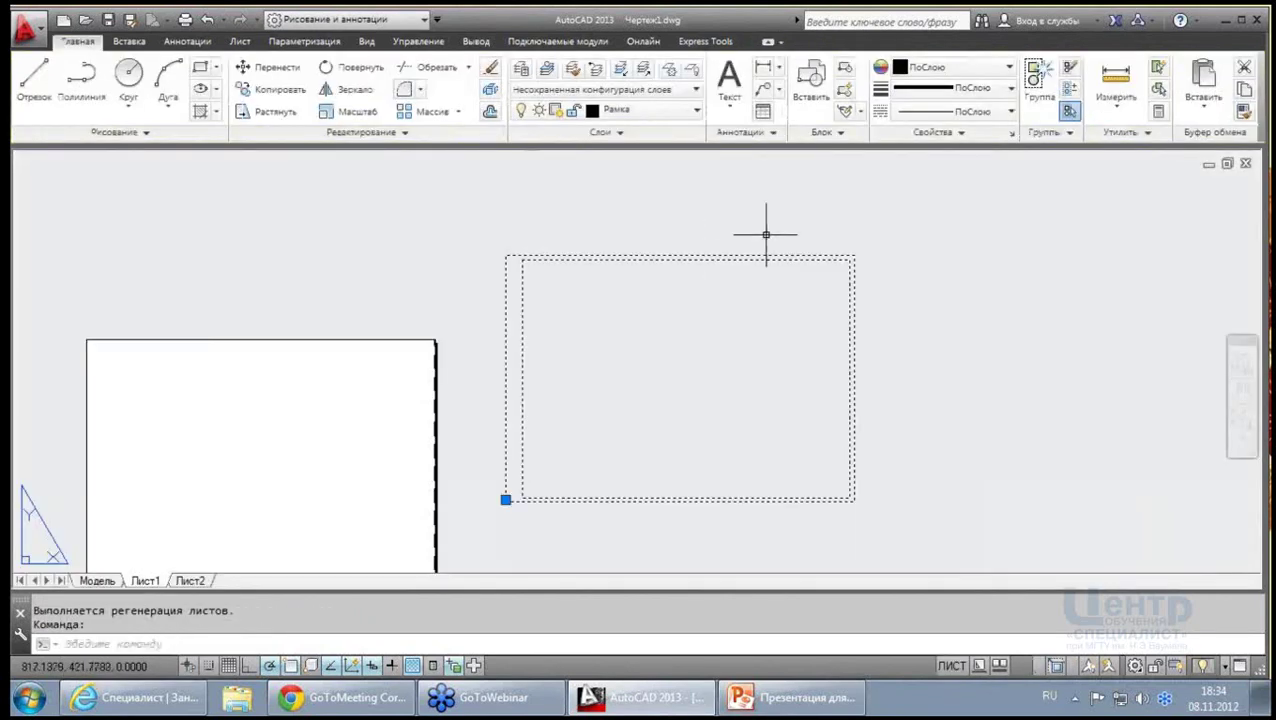
key("Escape")
left_click(740, 256)
Erase the original frame and insert block Рамка А3 at 0,0
key("Delete")
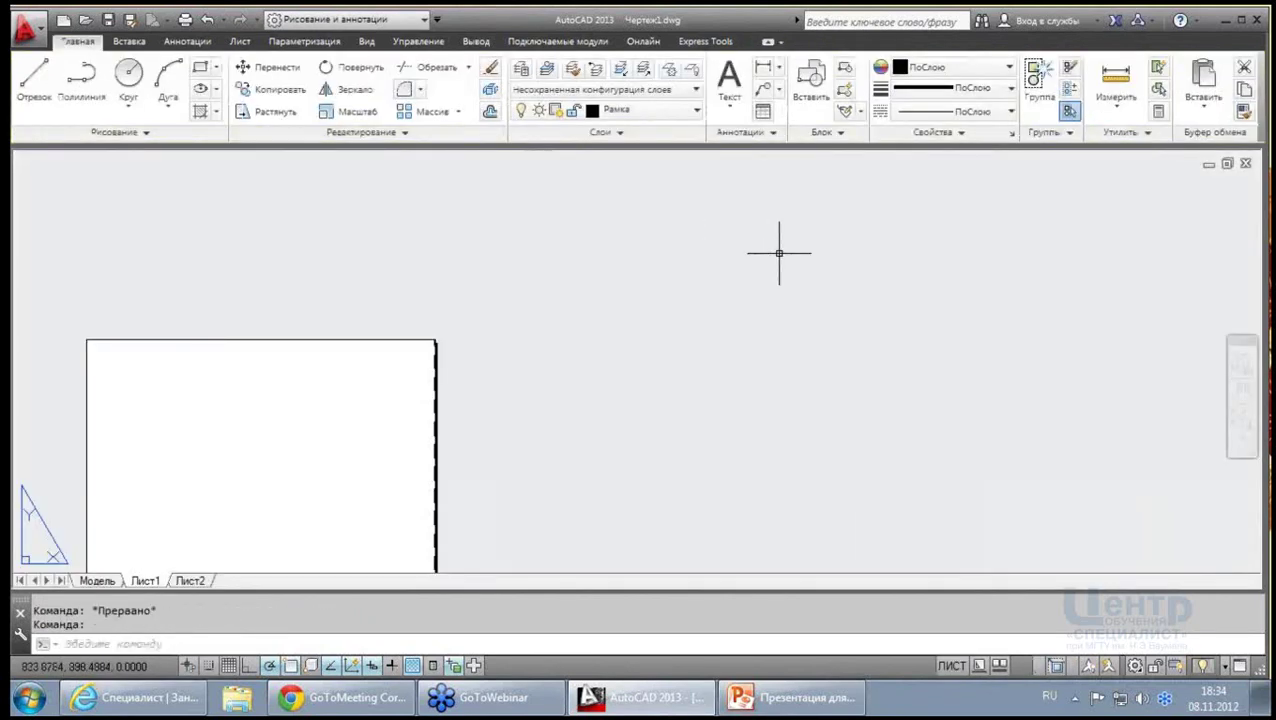
scroll(776, 240, "down", 2)
scroll(684, 320, "up", 1)
type("в")
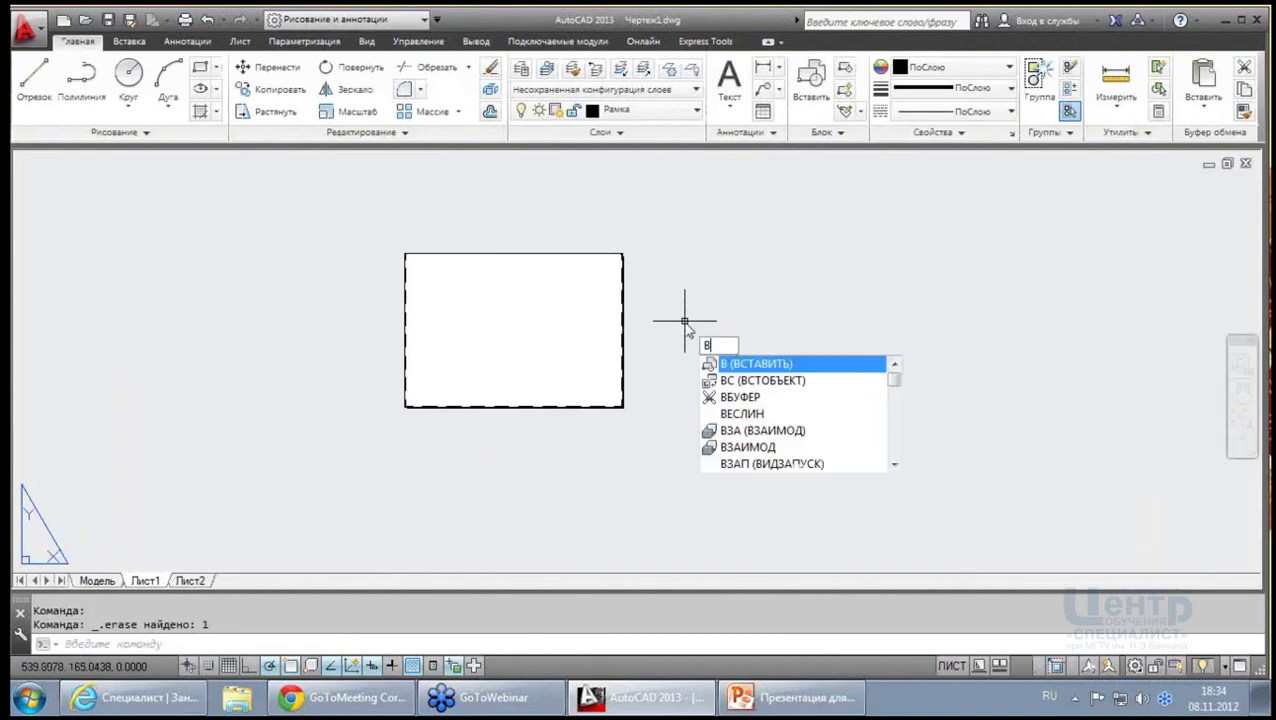
key("Return")
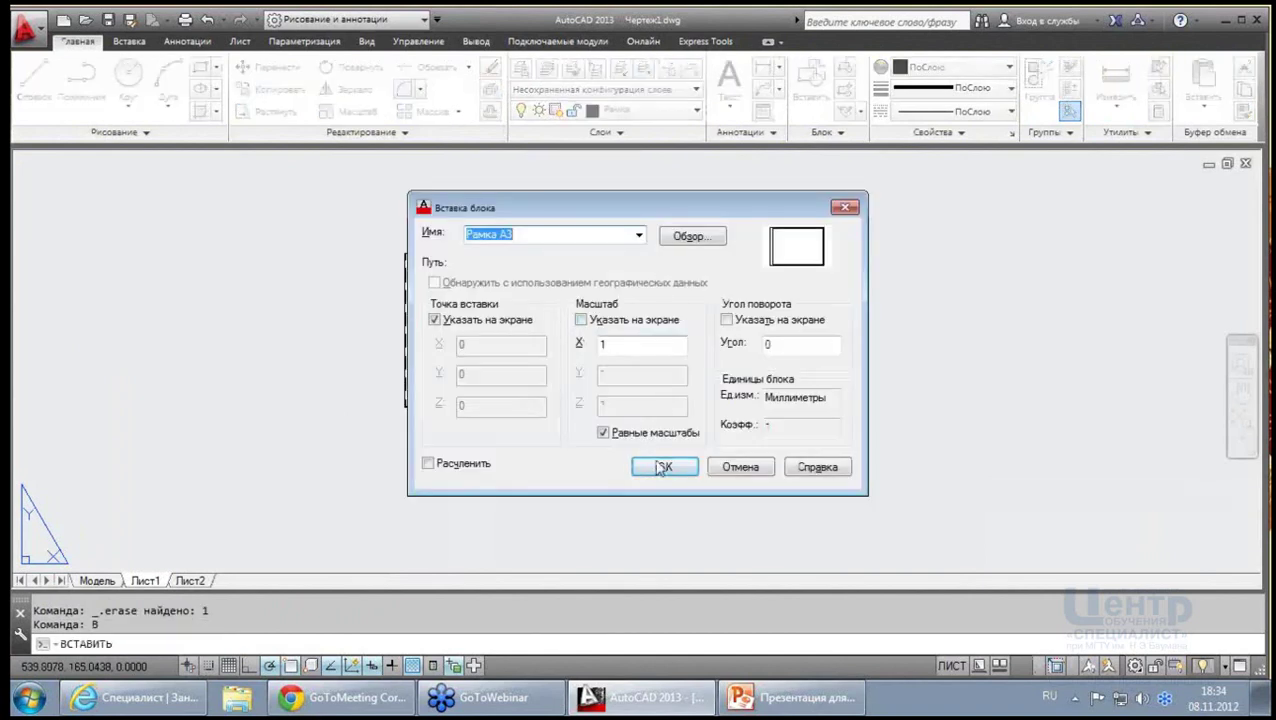
left_click(663, 467)
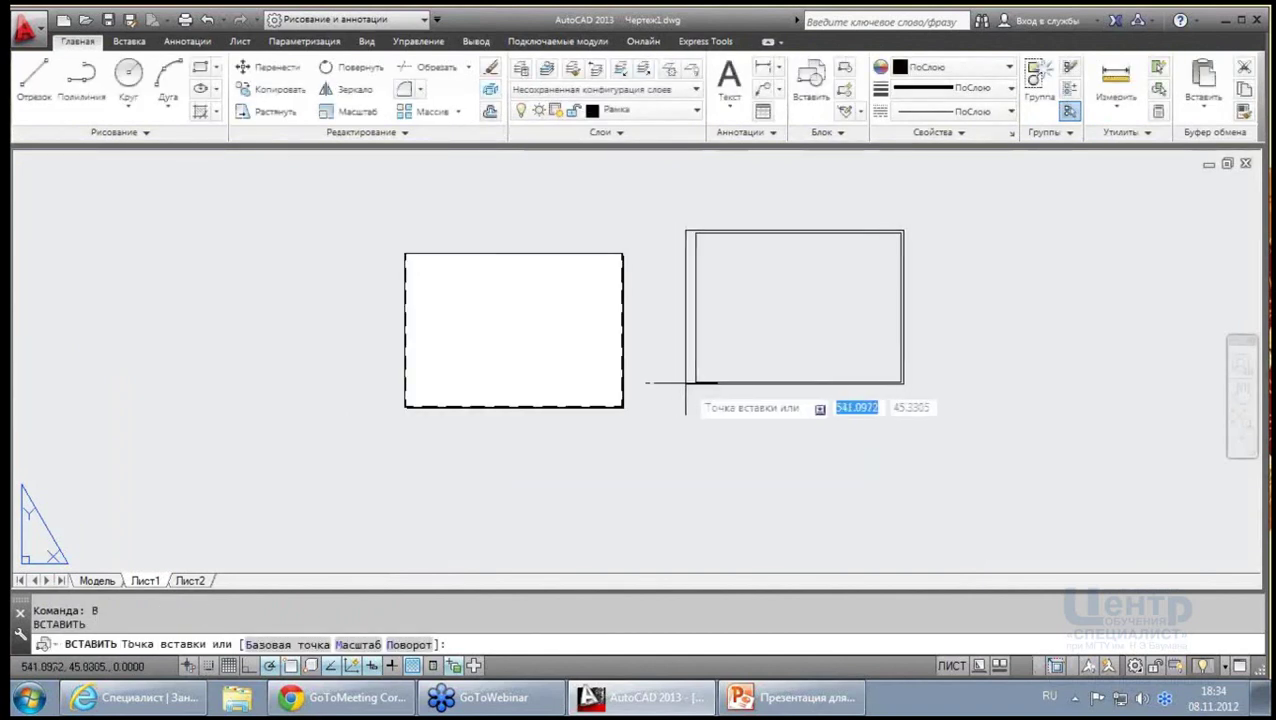
type("0")
key("Tab")
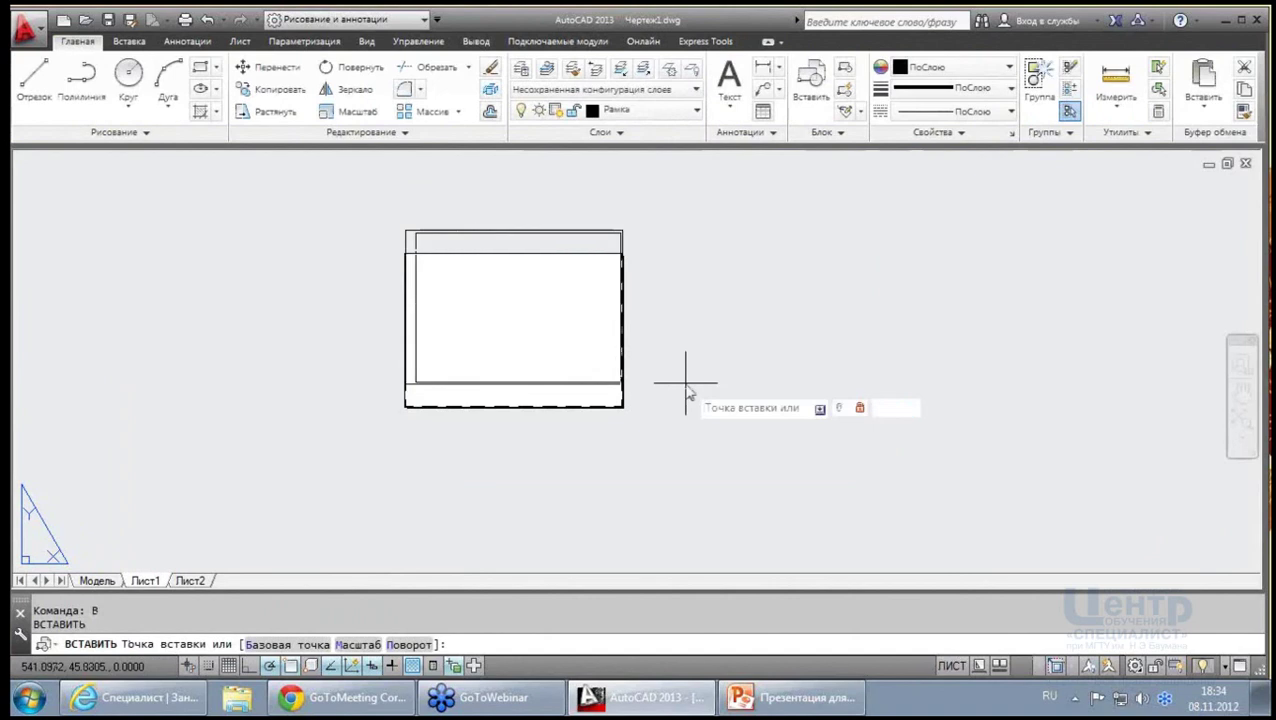
type("0")
key("Return")
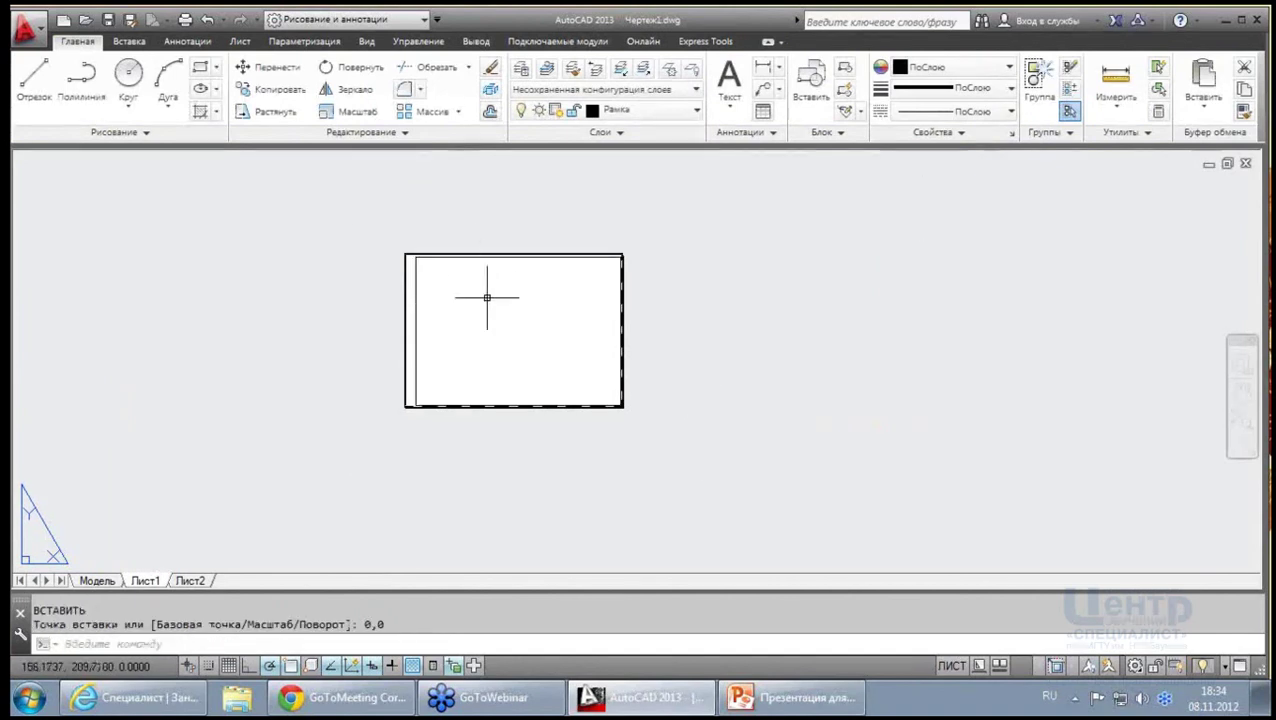
Preview Лист1's printout from the Plot dialog, then close the preview
scroll(490, 297, "up", 2)
left_click(185, 20)
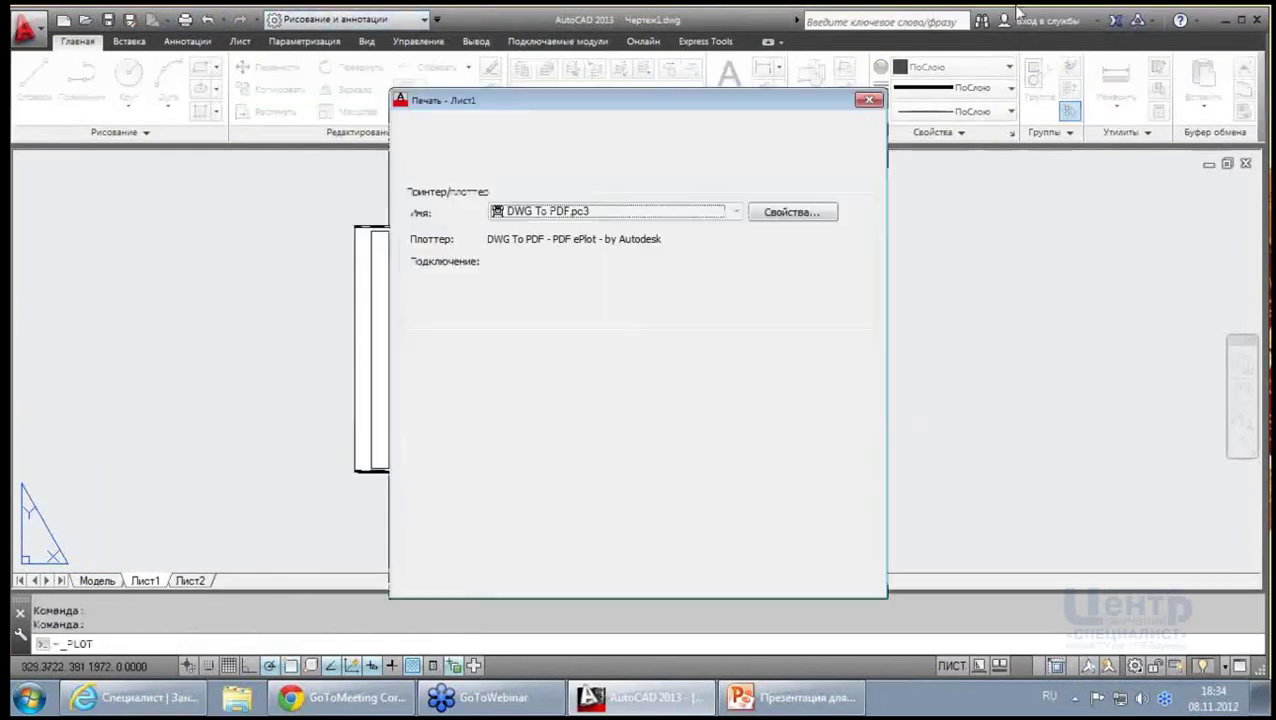
left_click(430, 573)
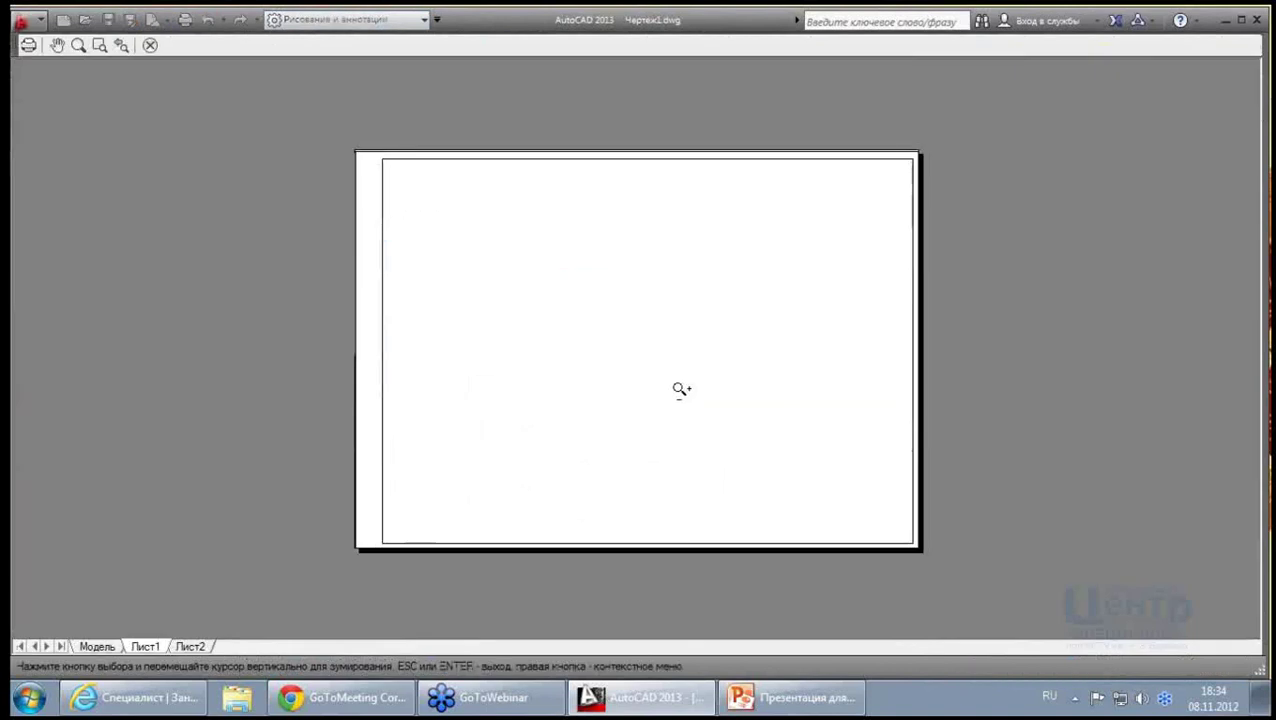
key("Escape")
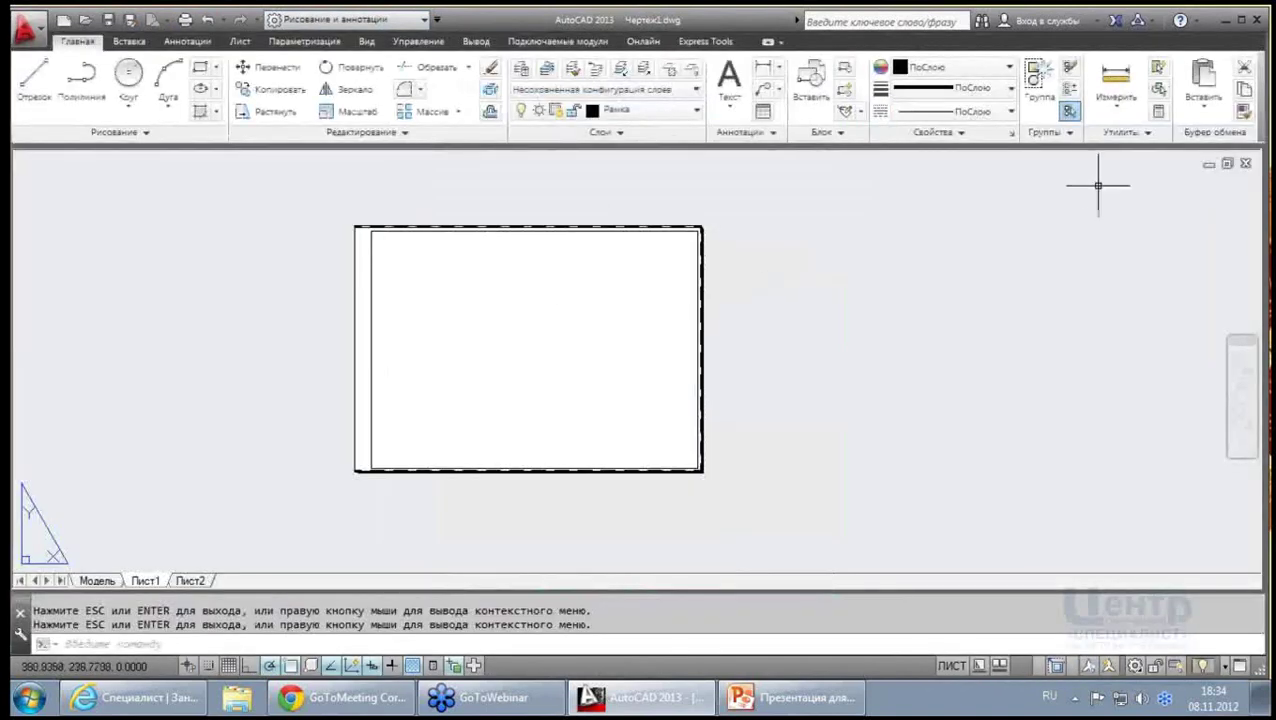
Draw a rectangular viewport showing the floor plan inside the frame on the ВЭ layer
left_click(696, 110)
left_click(626, 155)
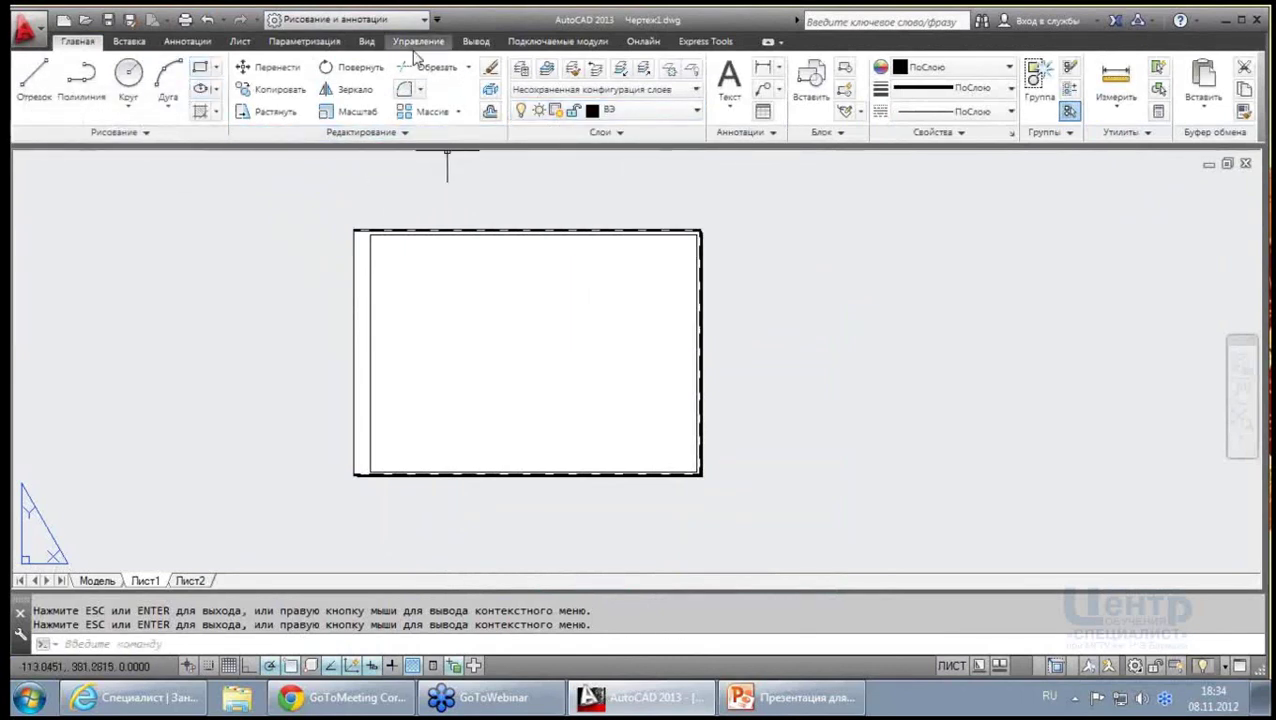
left_click(242, 42)
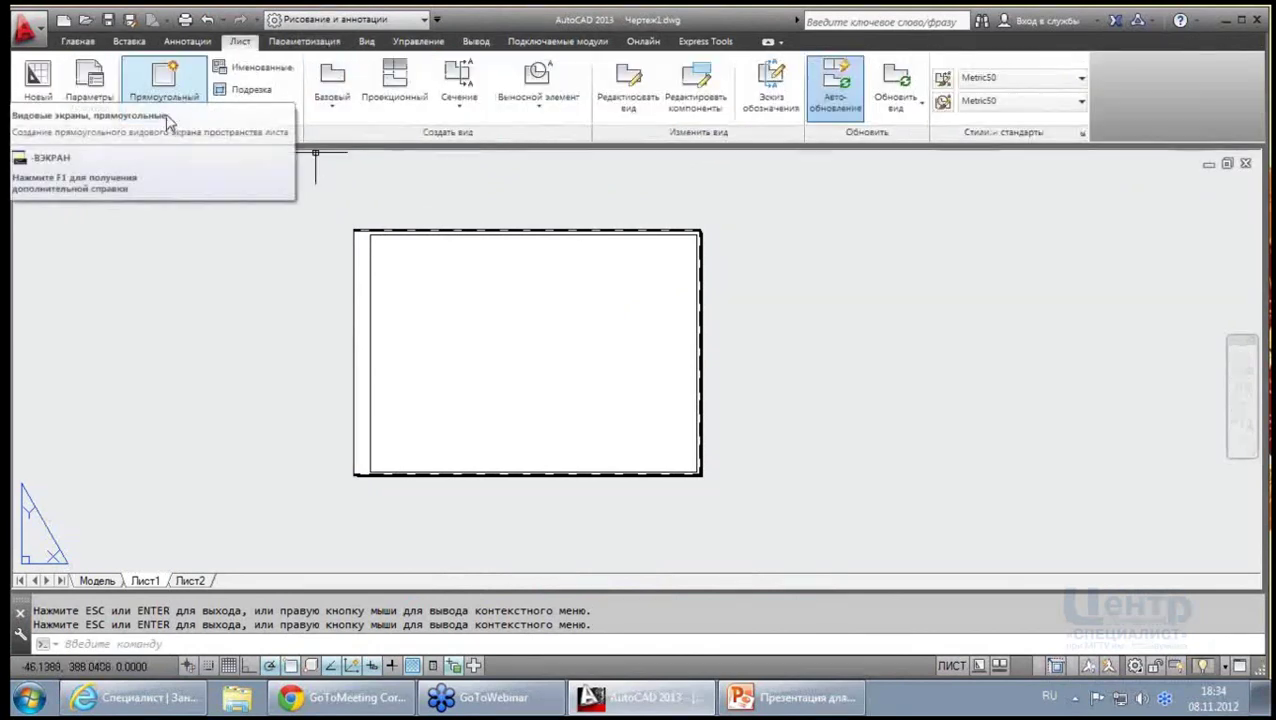
left_click(165, 100)
left_click(165, 142)
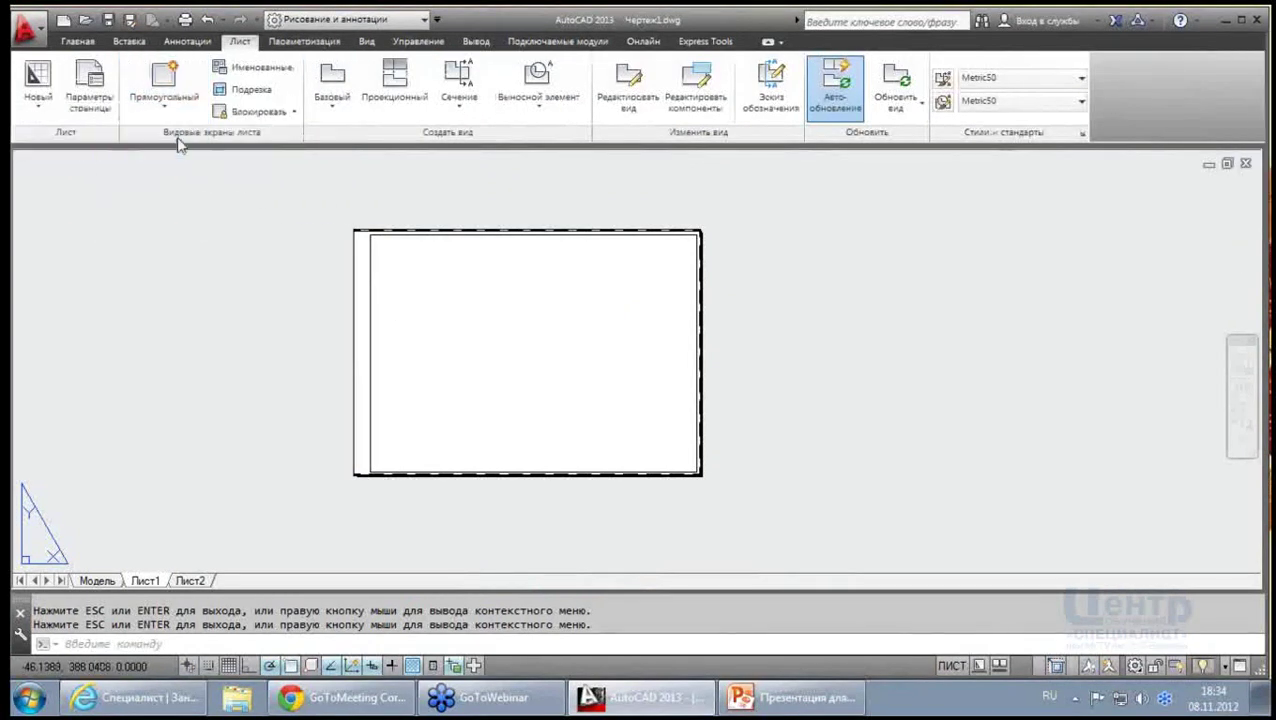
left_click(412, 418)
left_click(658, 232)
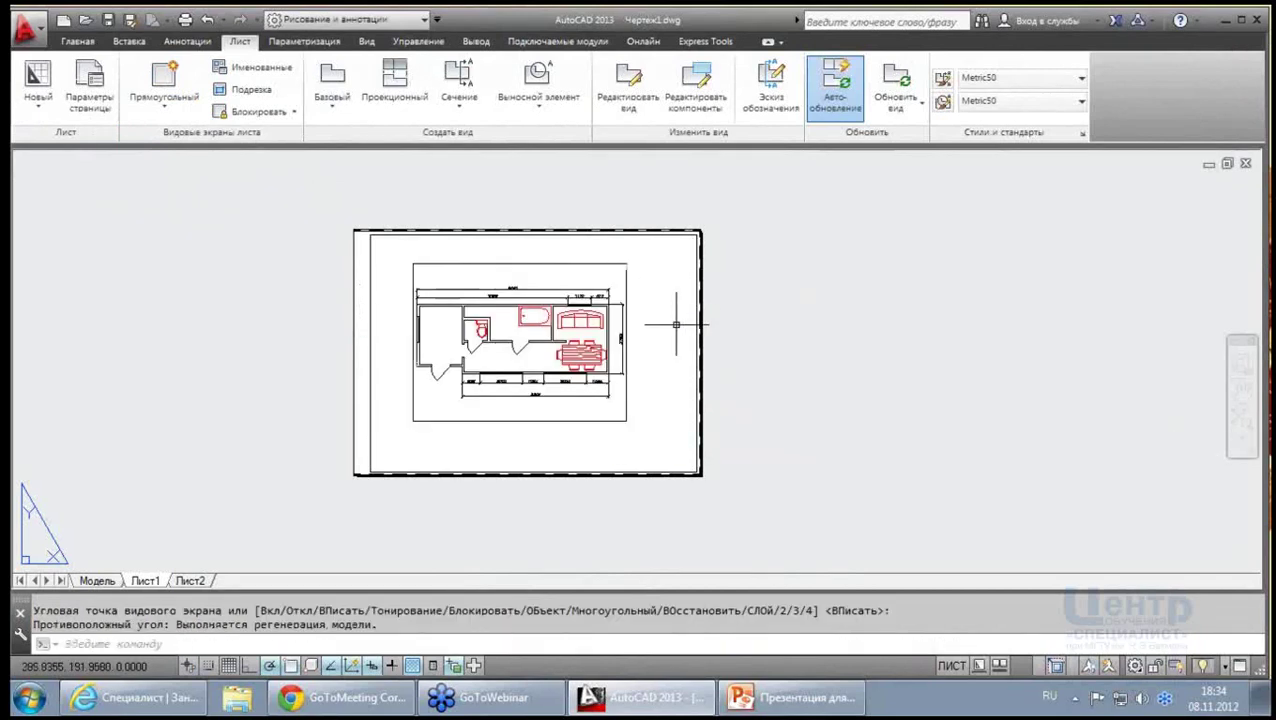
Activate the viewport and set its scale to 1:50
left_click(953, 665)
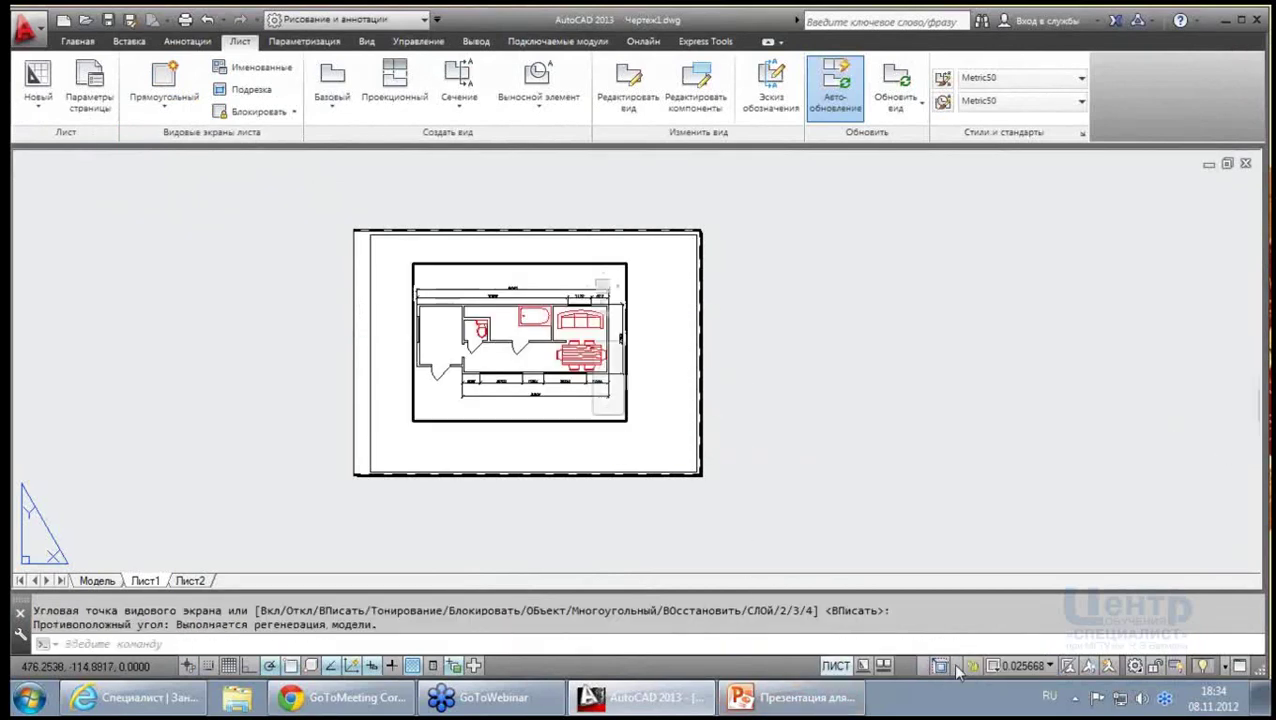
left_click(1048, 666)
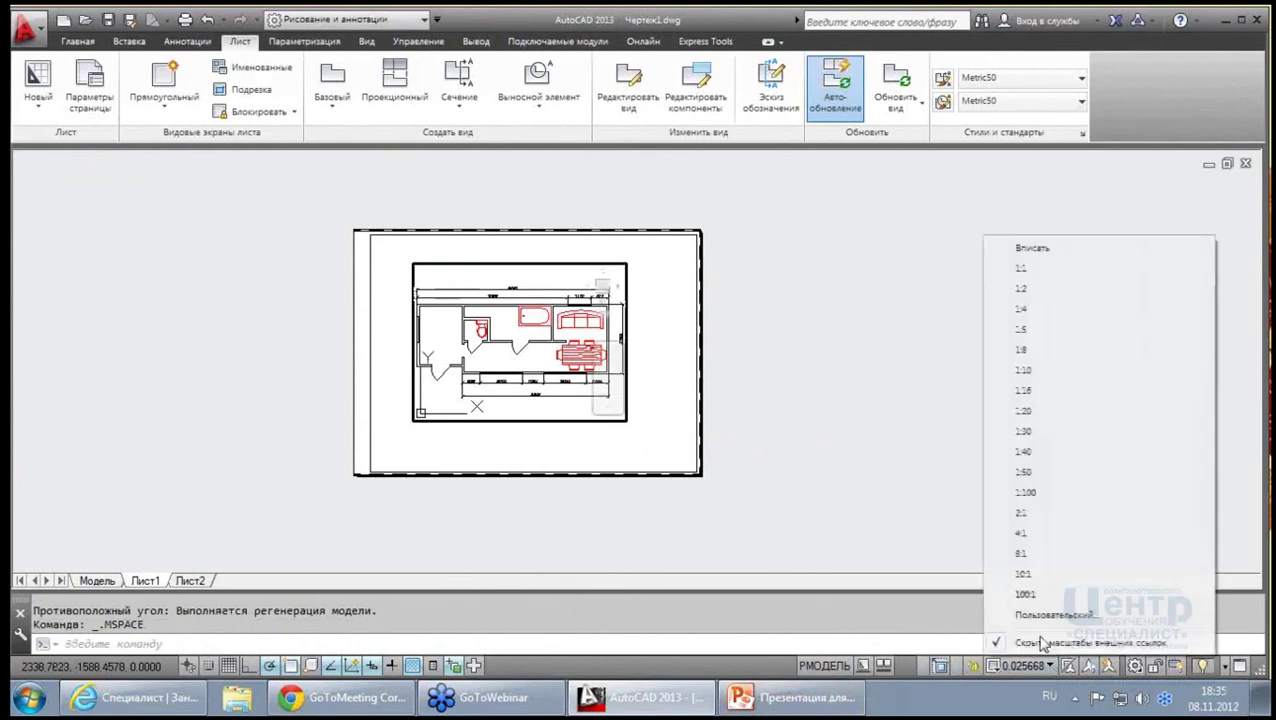
left_click(1024, 472)
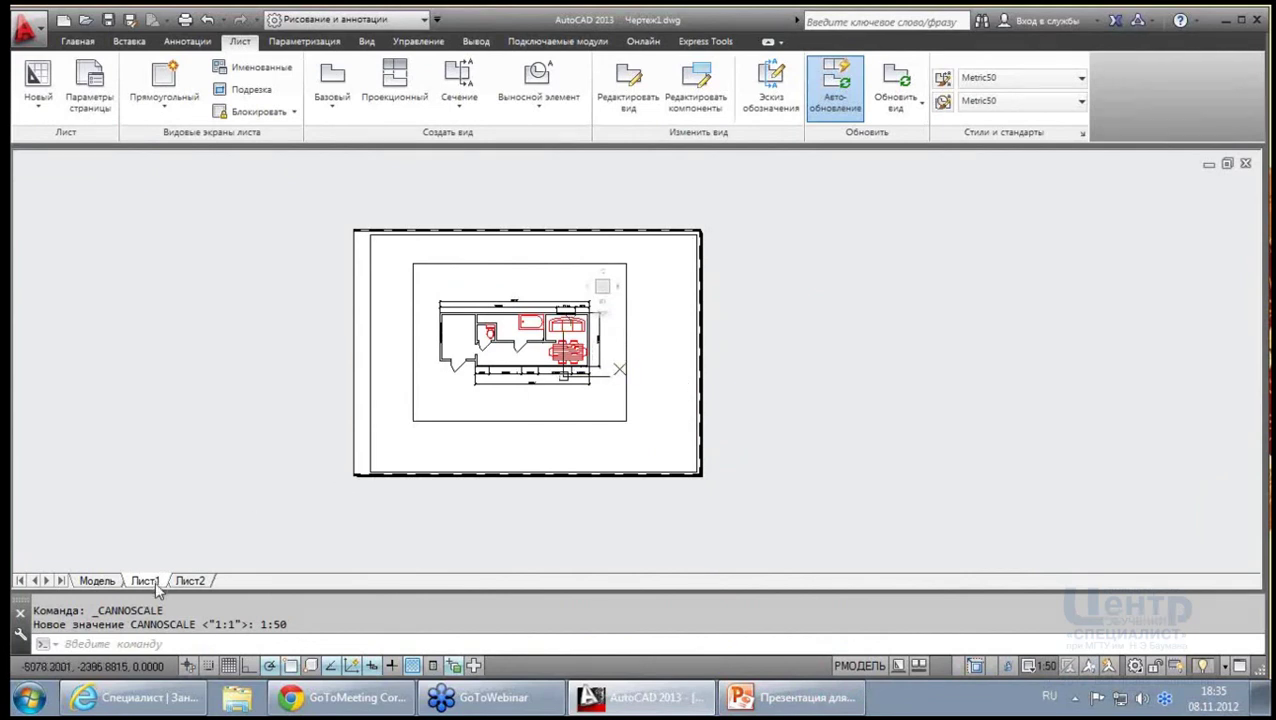
Delete the Лист2 layout
left_click(190, 581)
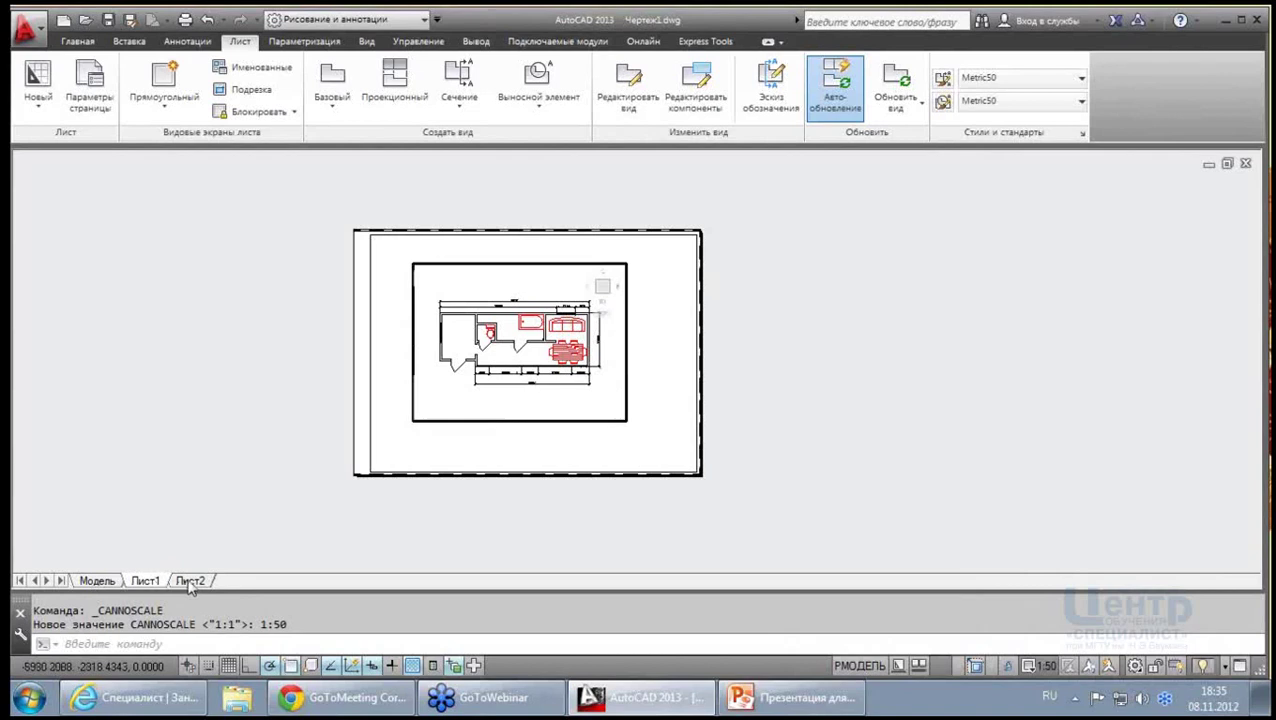
right_click(190, 582)
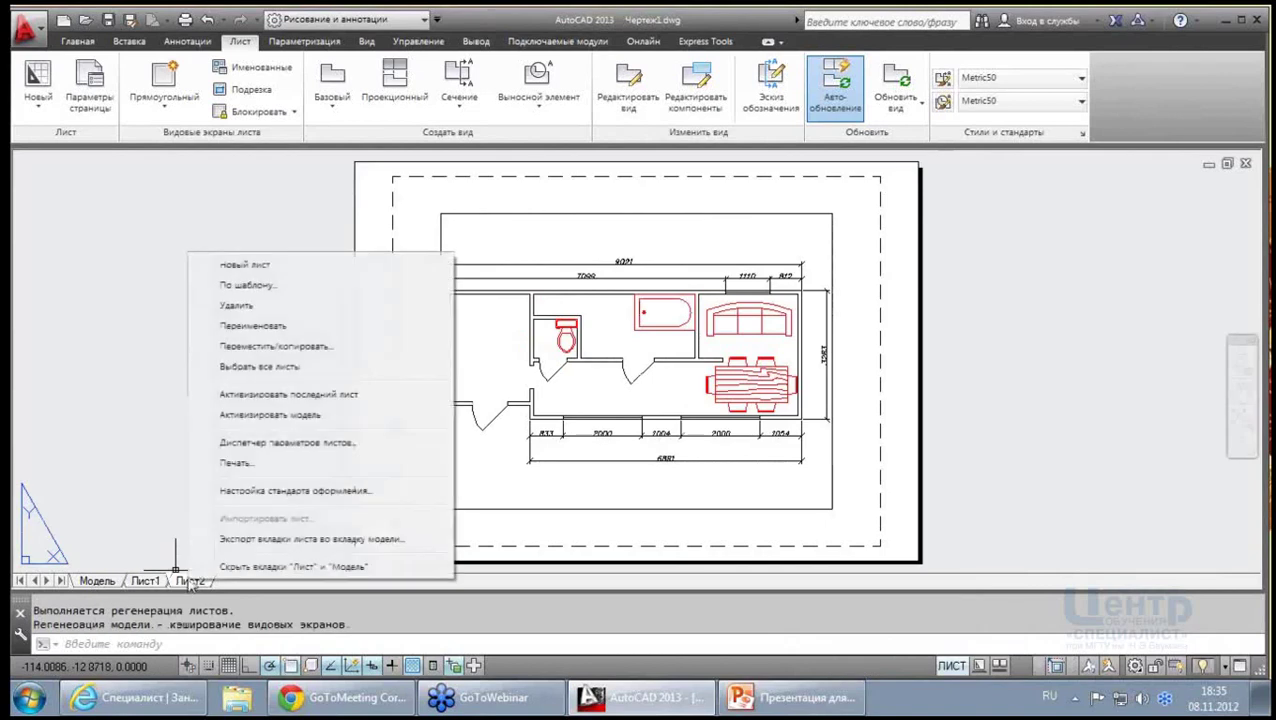
left_click(236, 305)
left_click(662, 409)
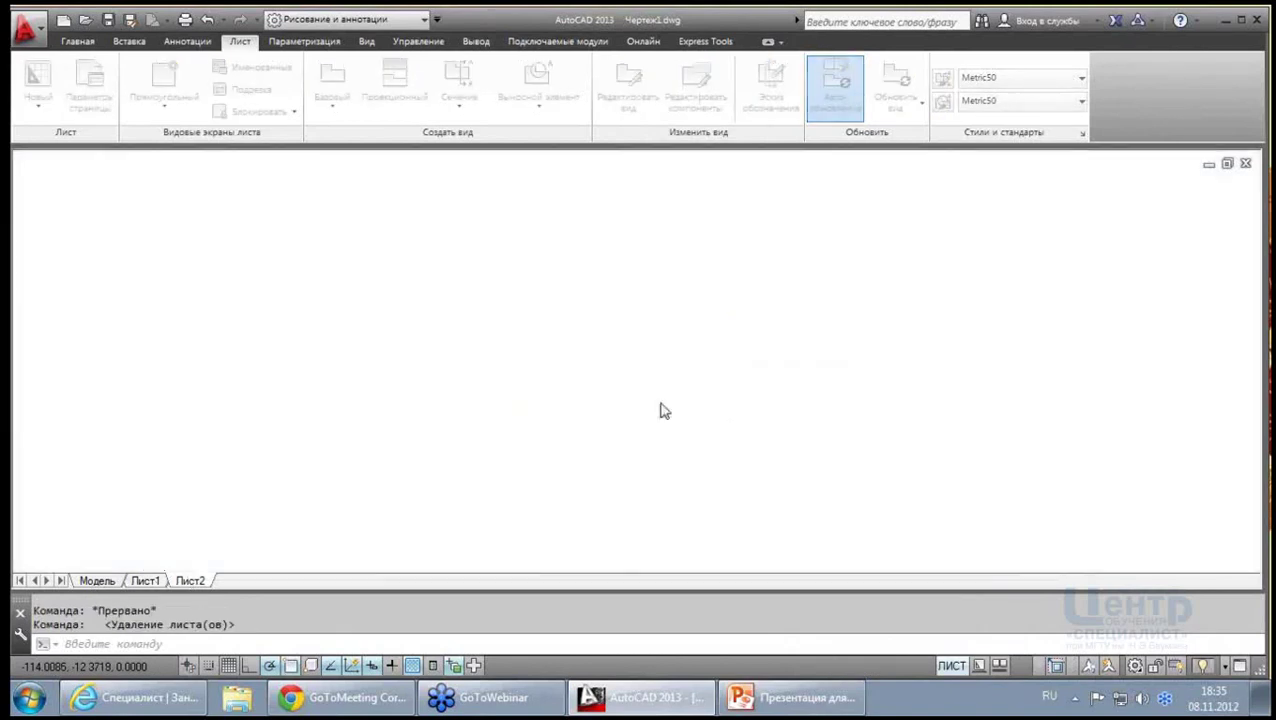
Make two copies of Лист1, named Лист1 (2) and Лист1 (3)
right_click(161, 583)
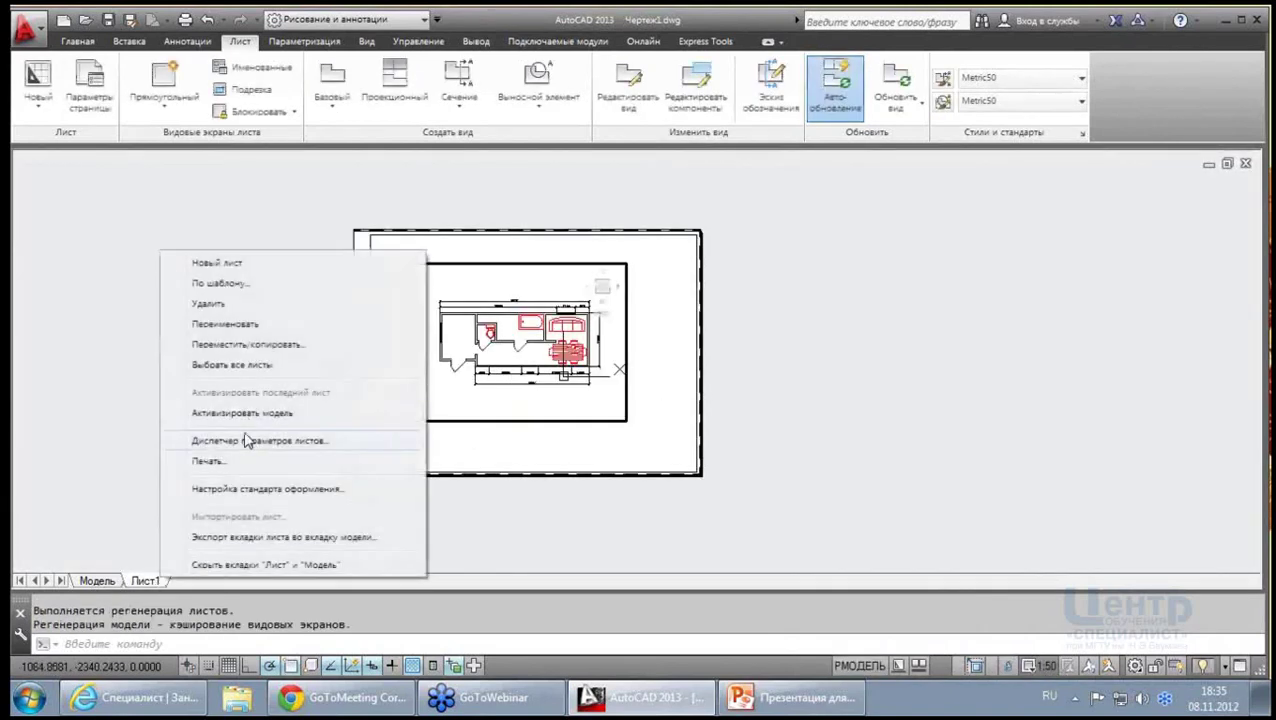
left_click(258, 344)
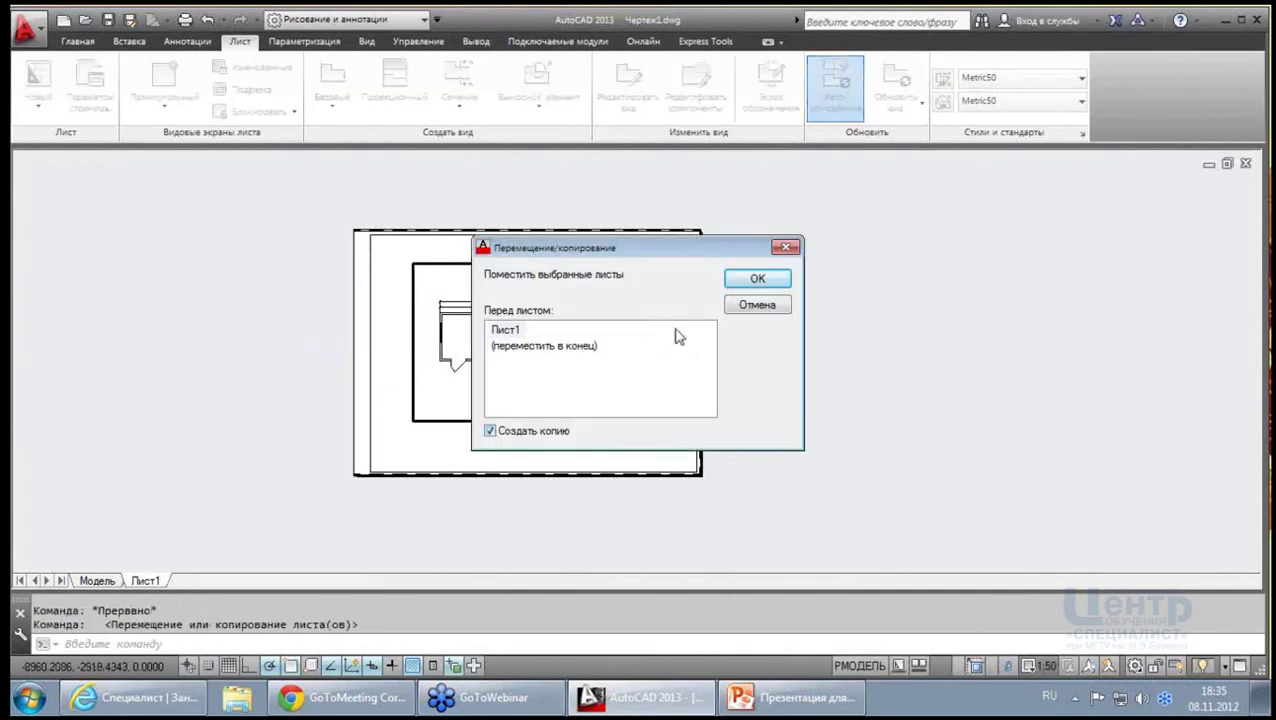
left_click(738, 285)
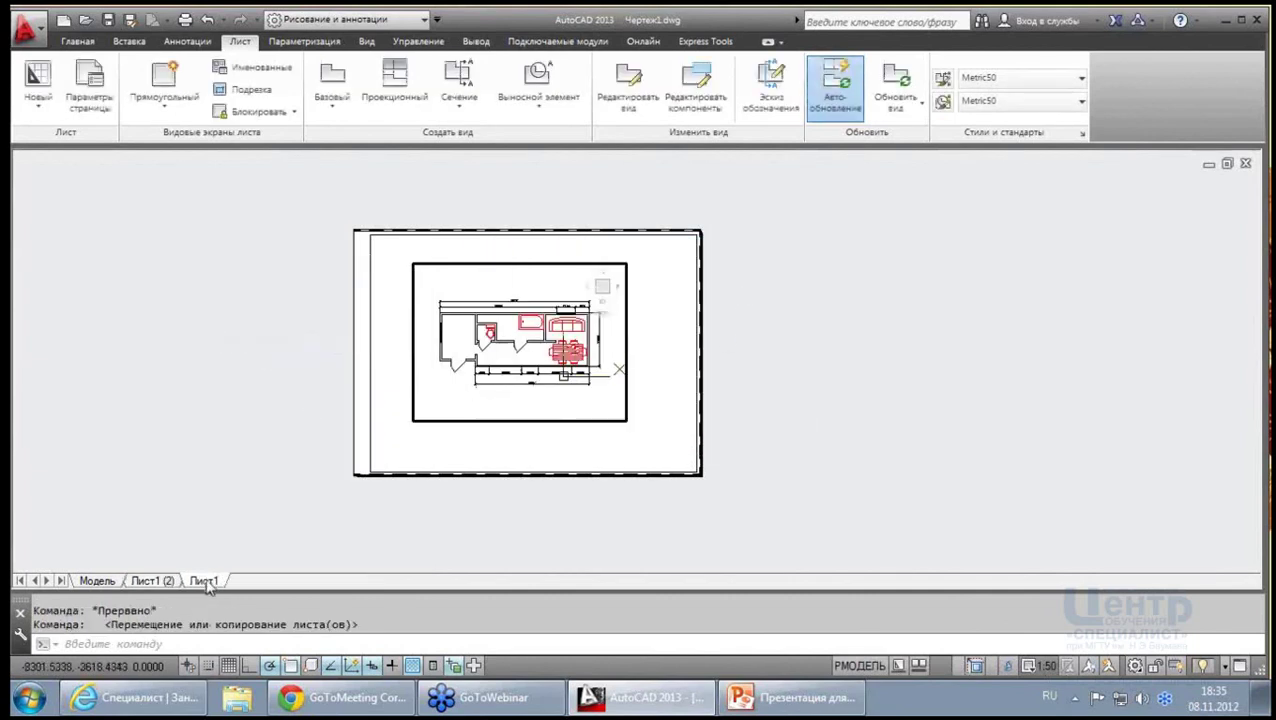
right_click(203, 588)
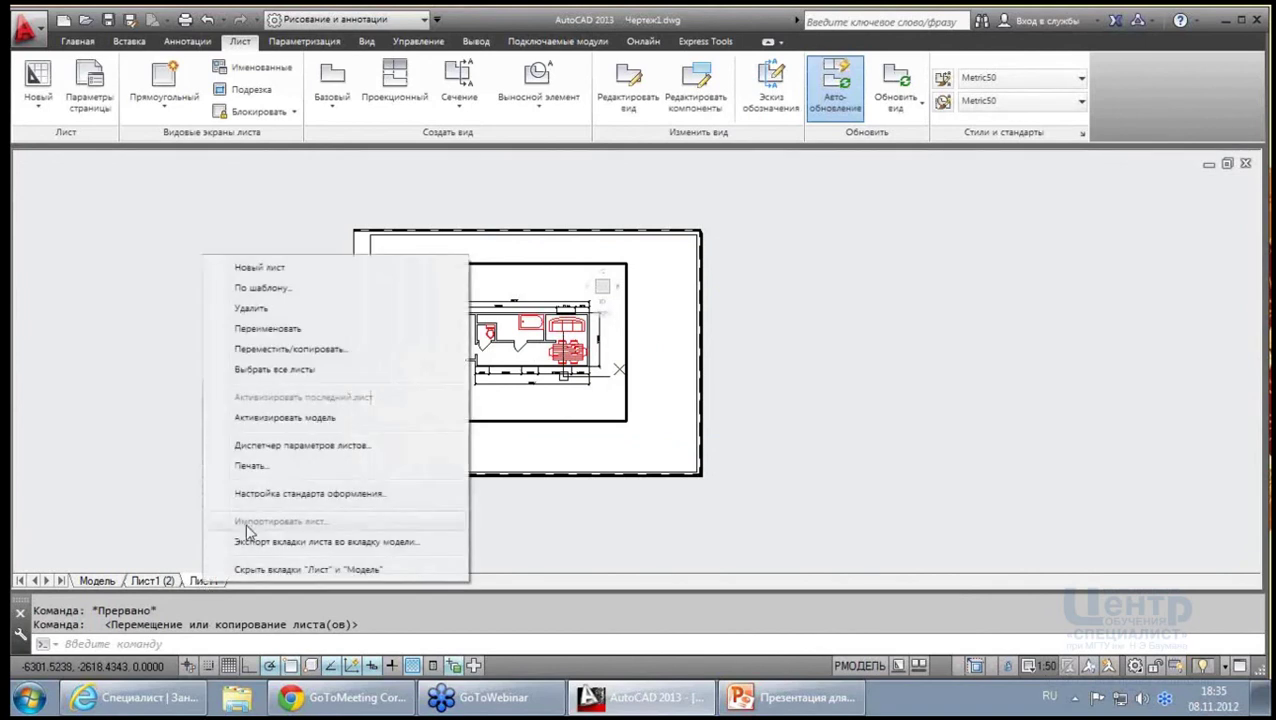
left_click(296, 352)
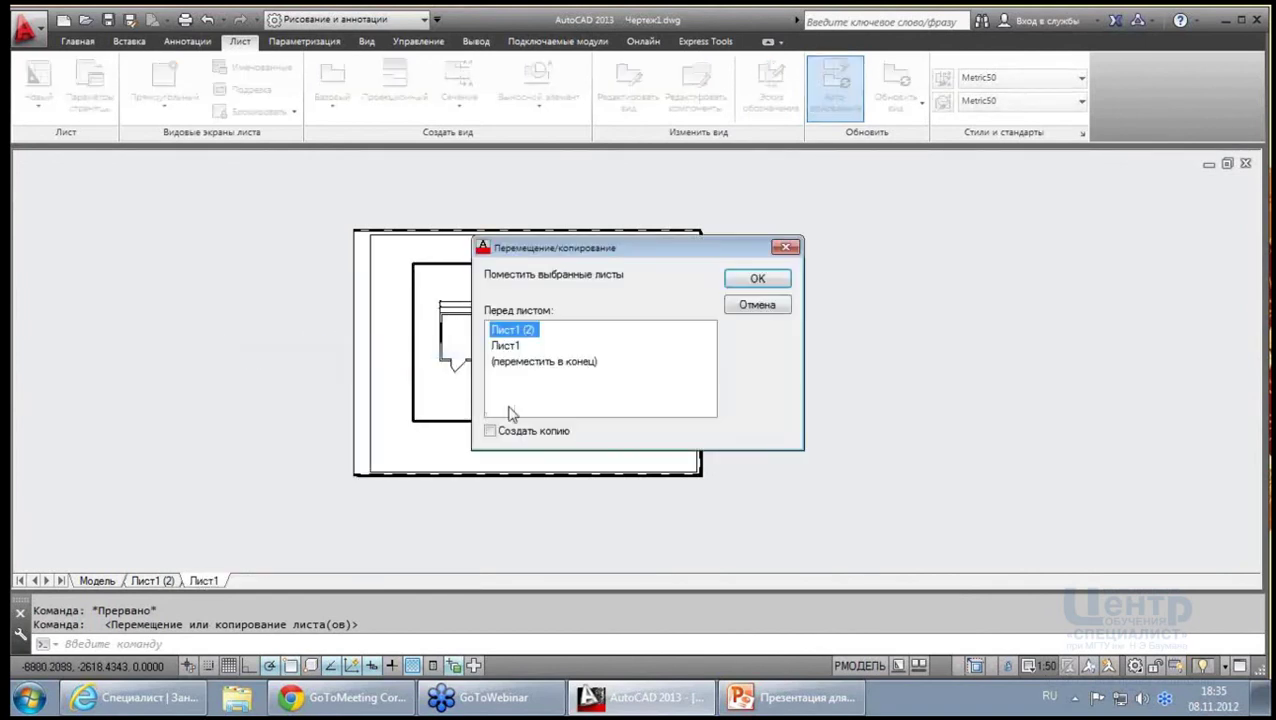
left_click(499, 433)
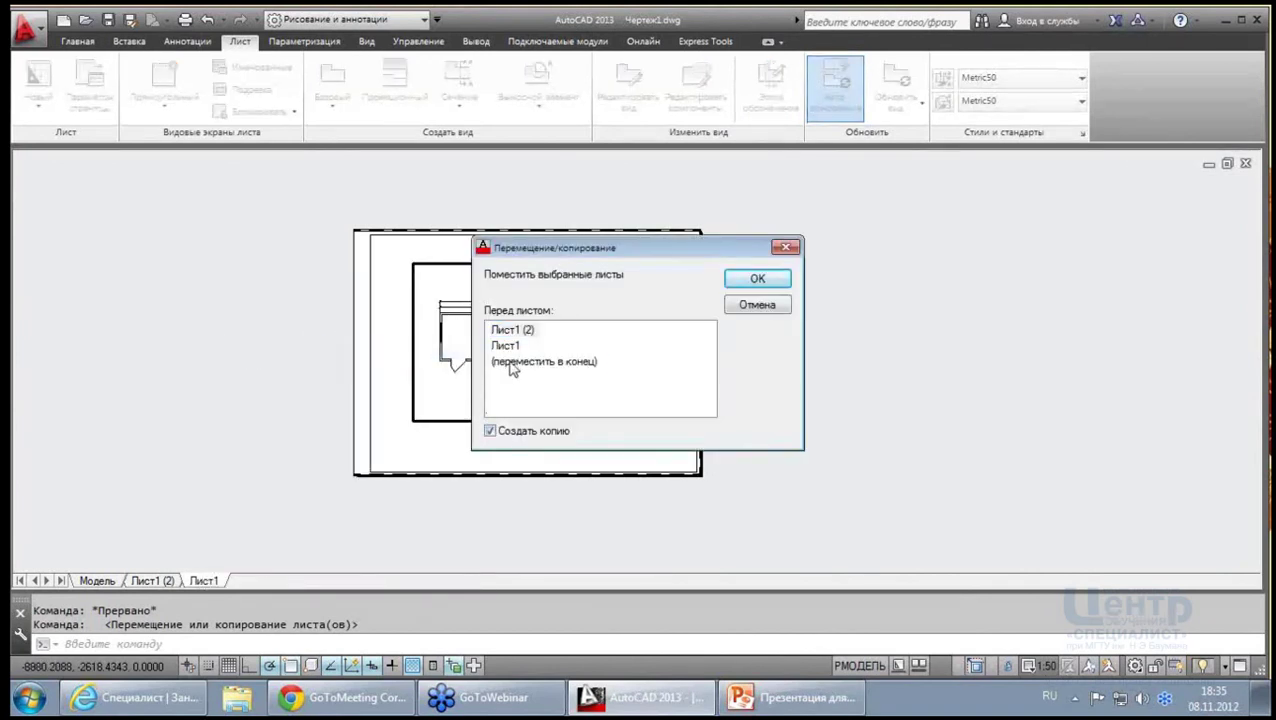
left_click(512, 362)
left_click(748, 278)
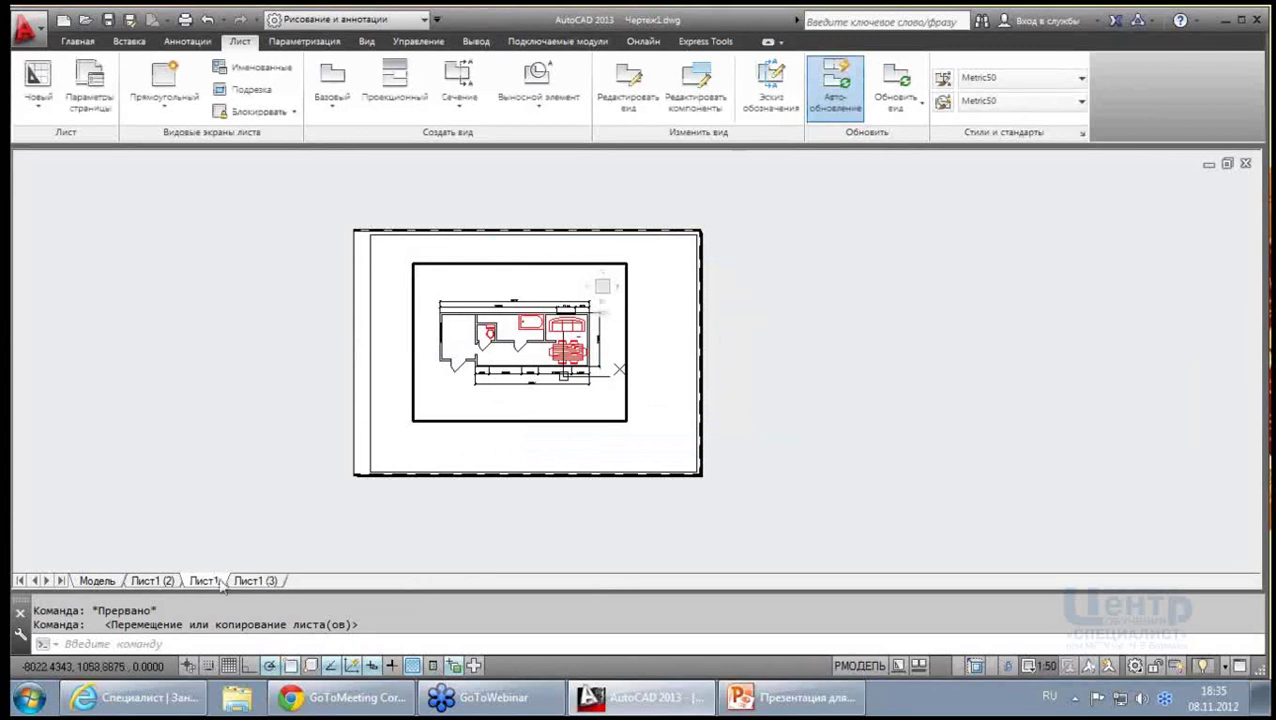
Move Лист1 ahead of its copies and return to it
left_click_drag(159, 558, 168, 585)
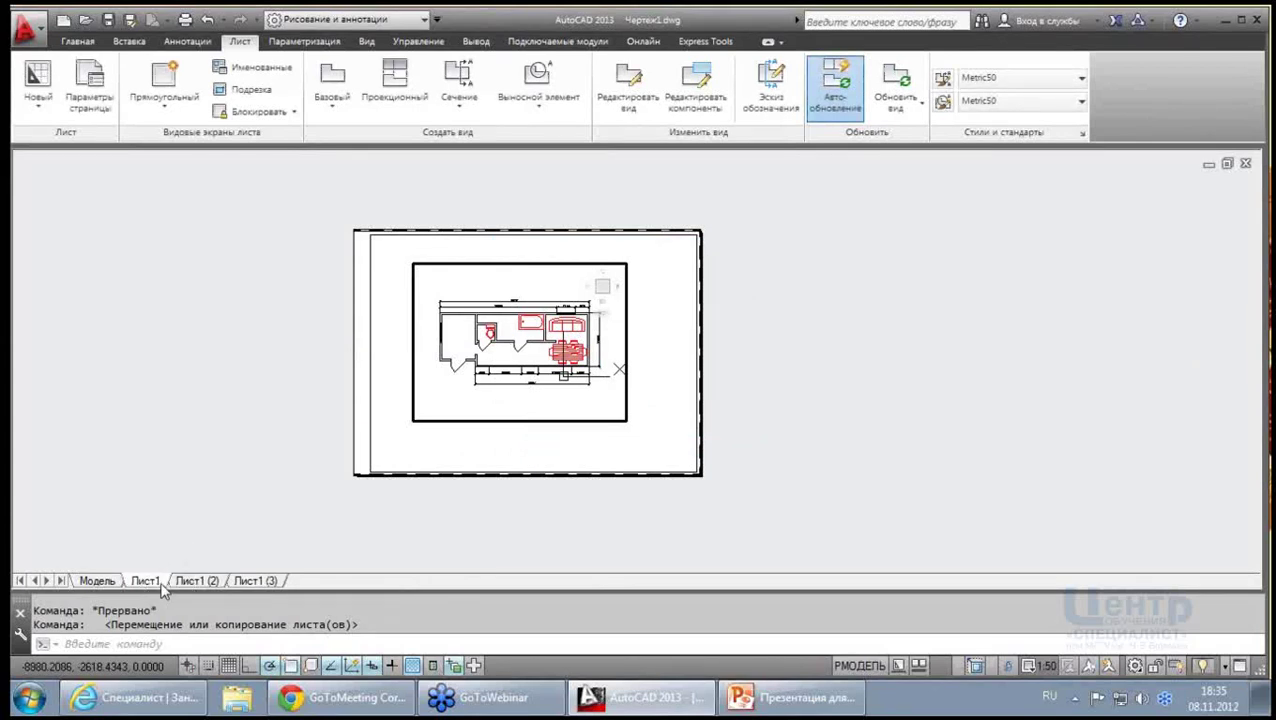
left_click(201, 583)
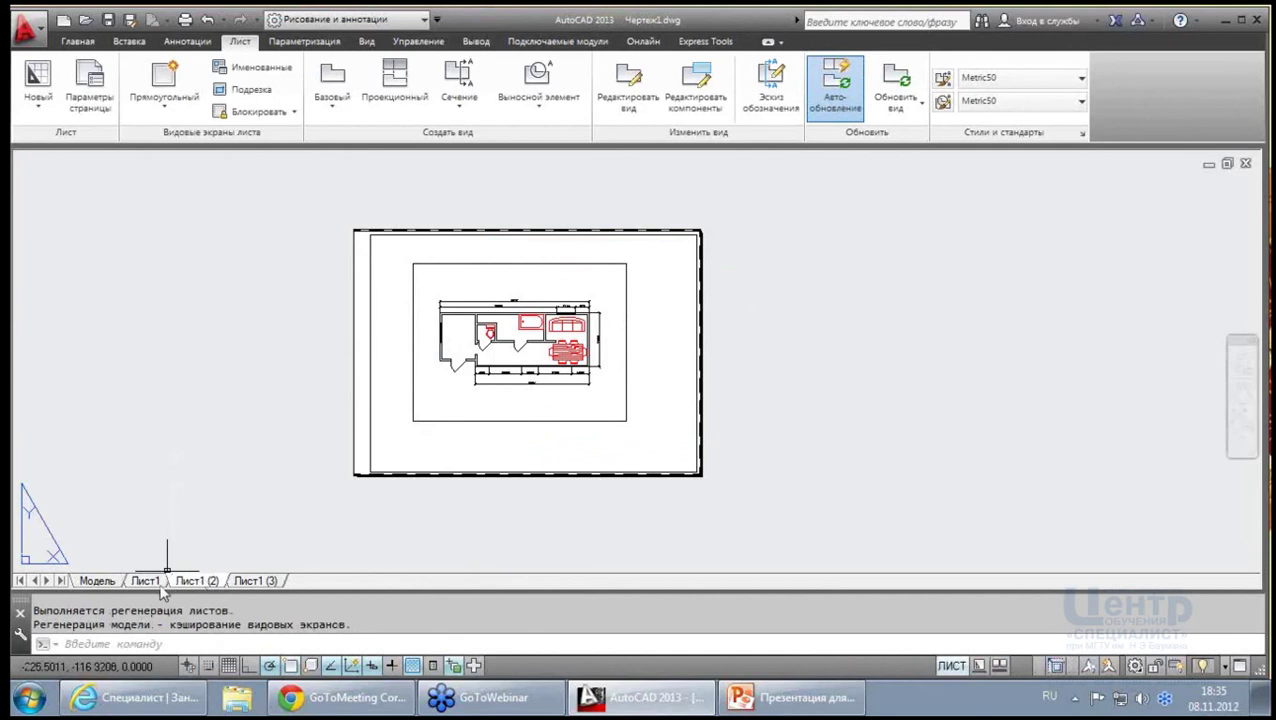
left_click(157, 582)
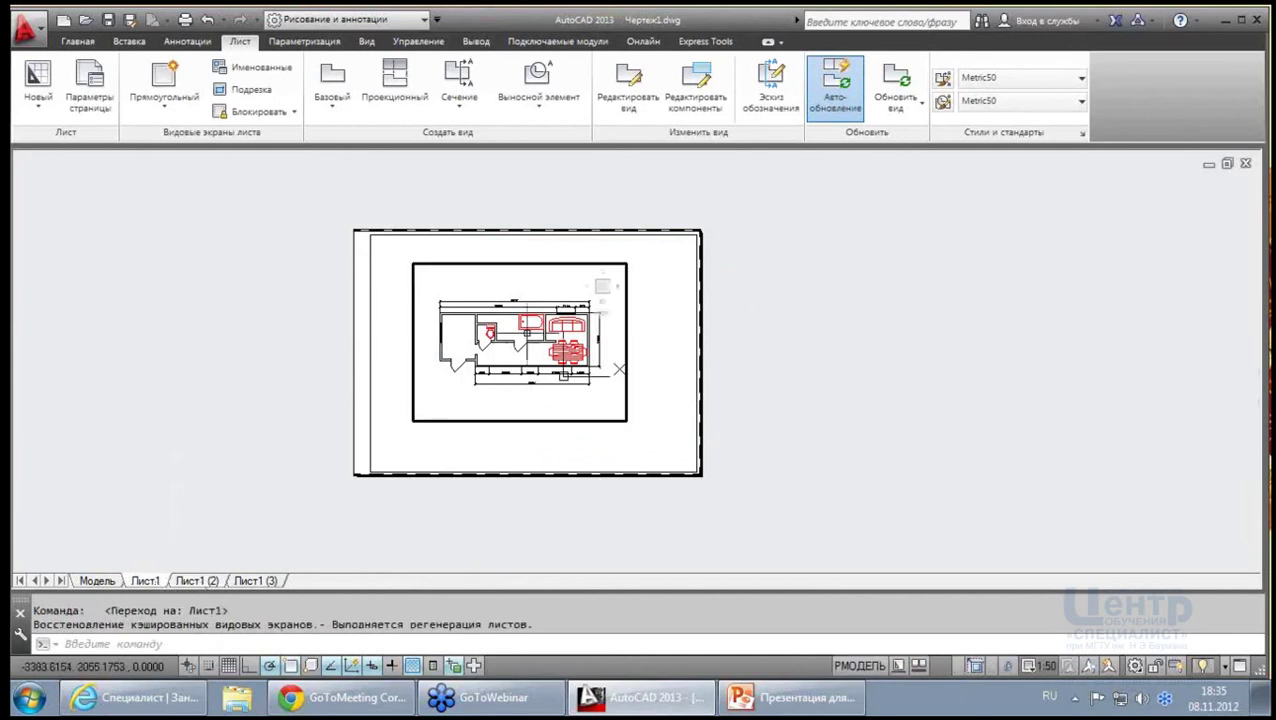
Leave the viewport and turn on the classic Слои toolbar from the Вид toolbar list
scroll(573, 351, "up", 2)
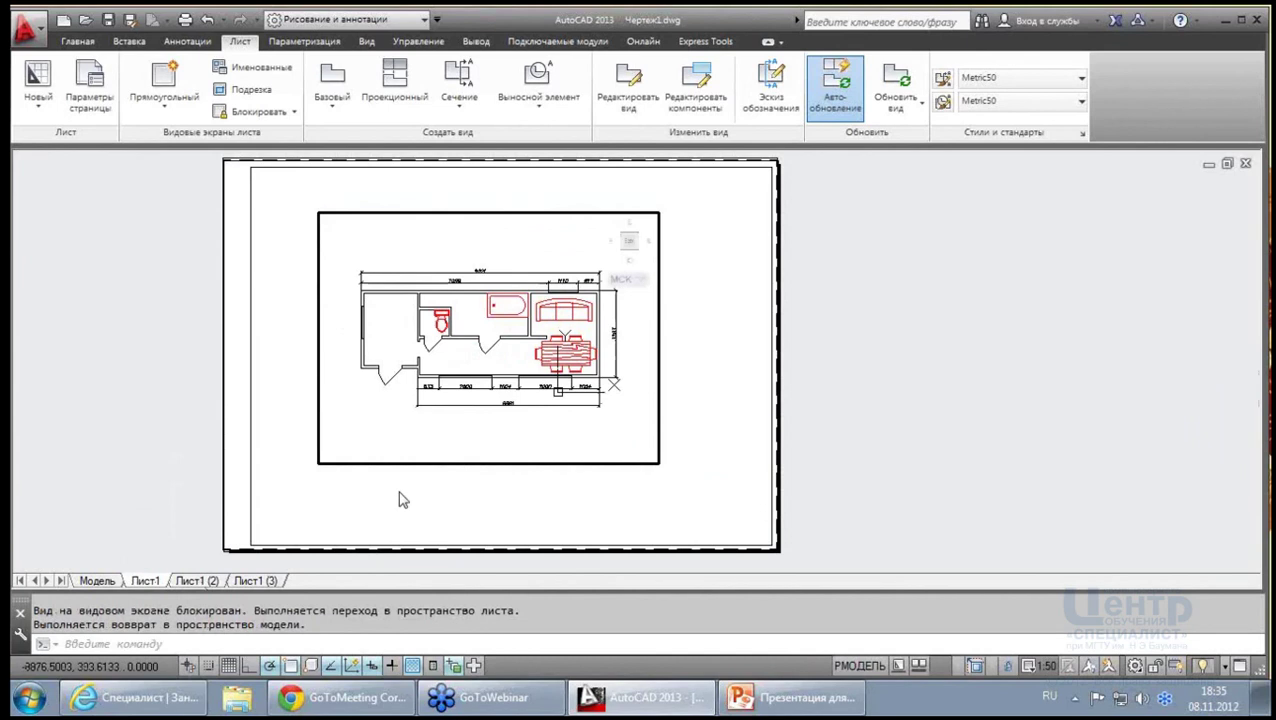
left_click(858, 666)
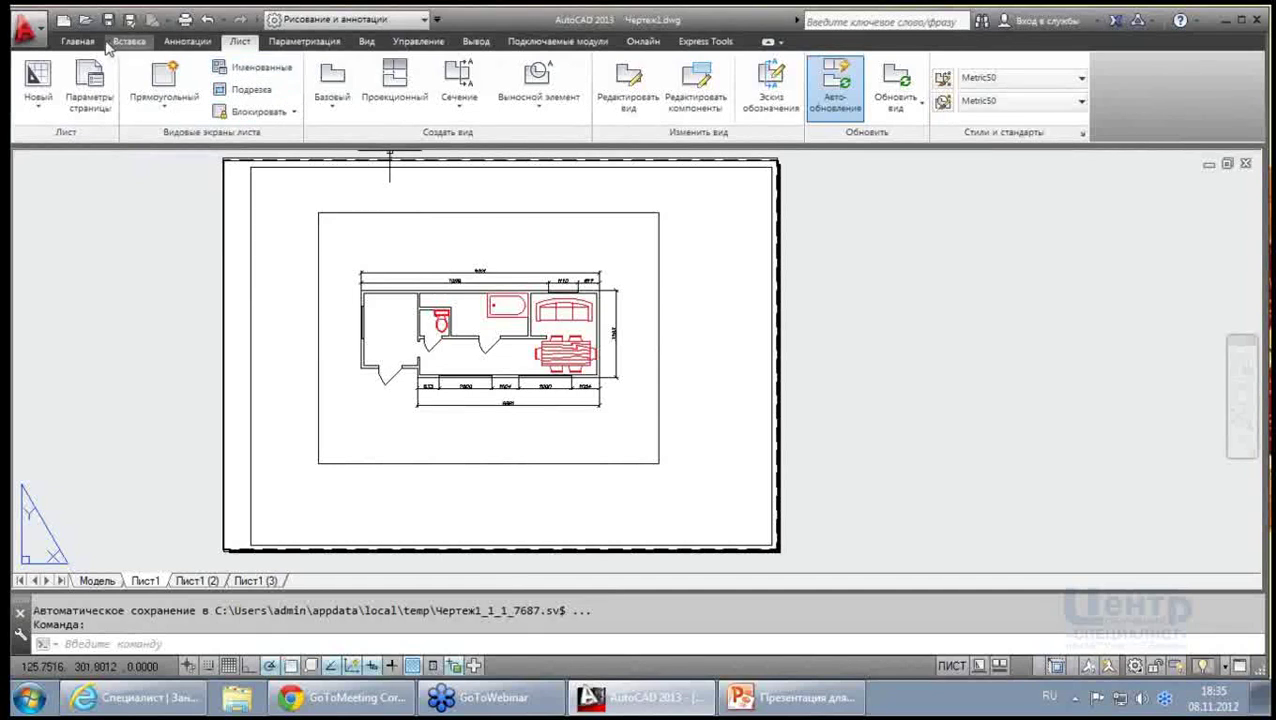
left_click(93, 46)
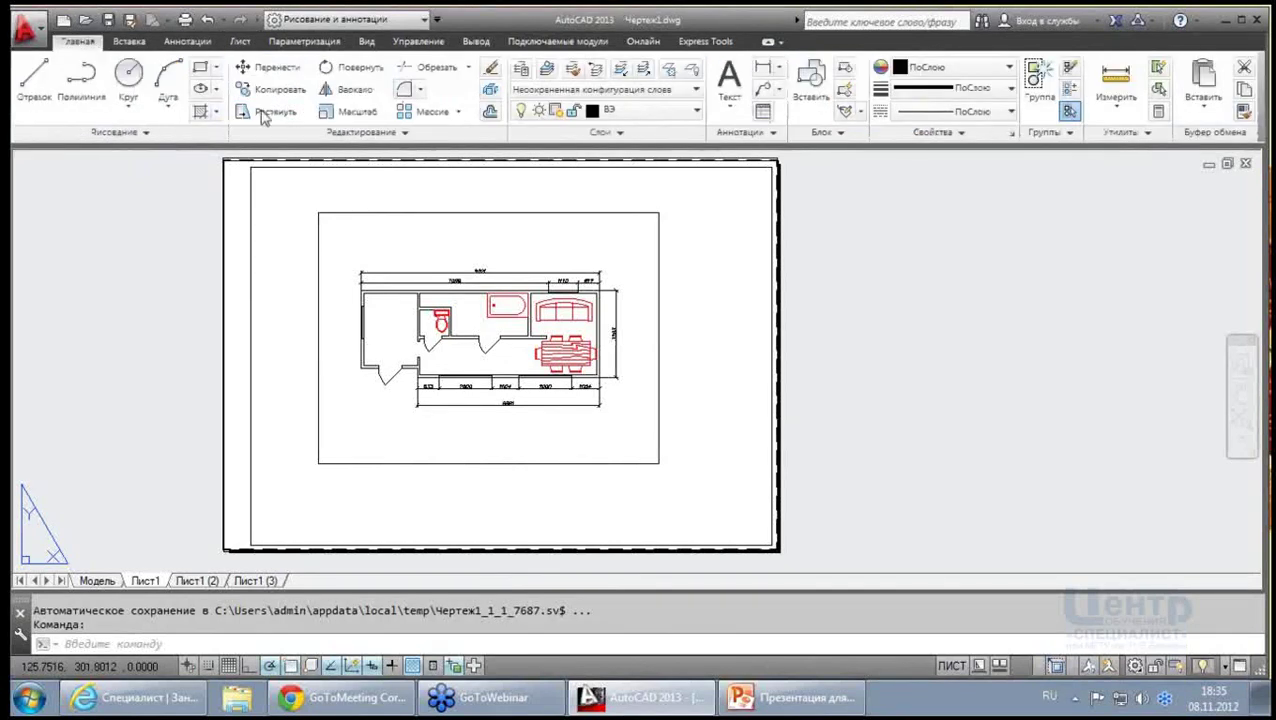
left_click(625, 134)
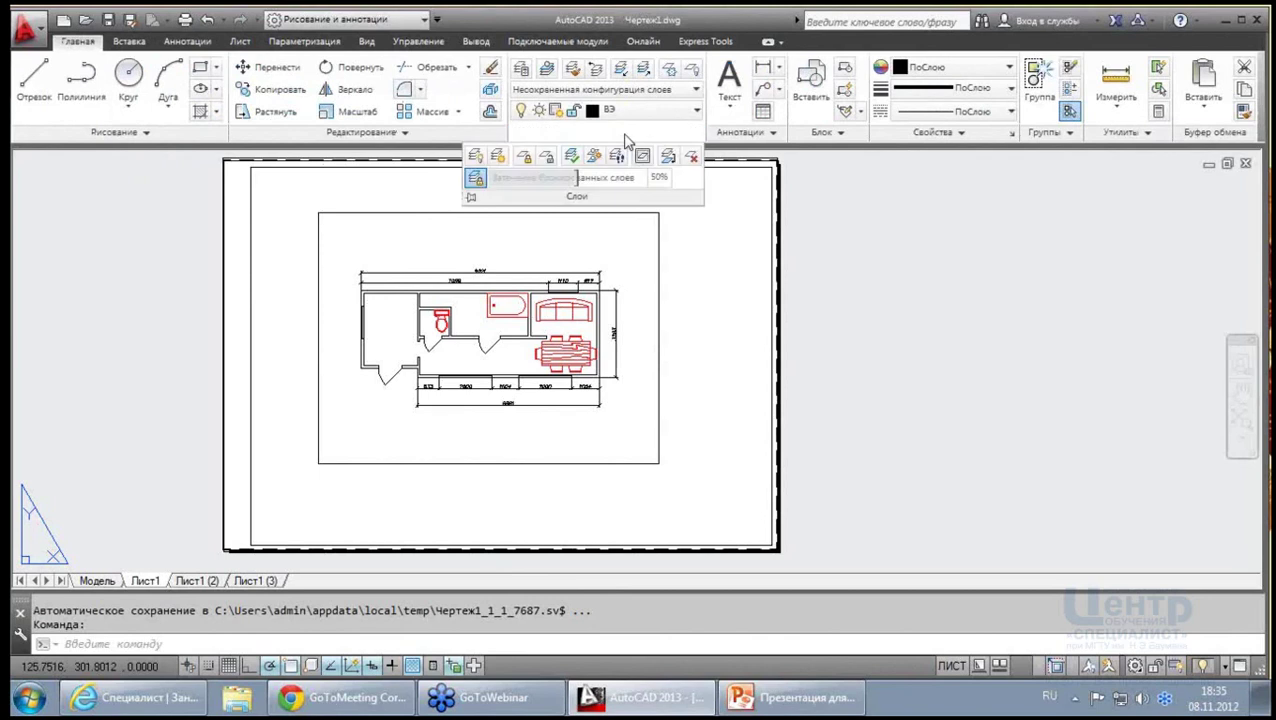
key("Escape")
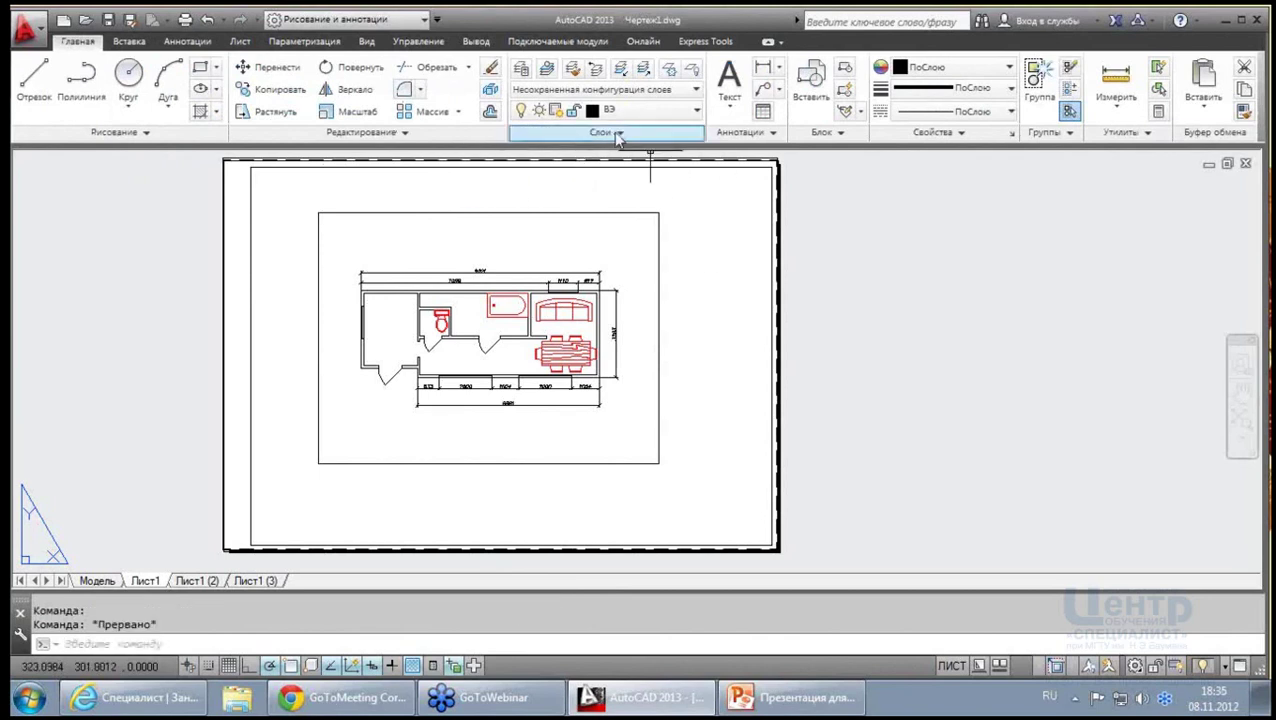
left_click(362, 43)
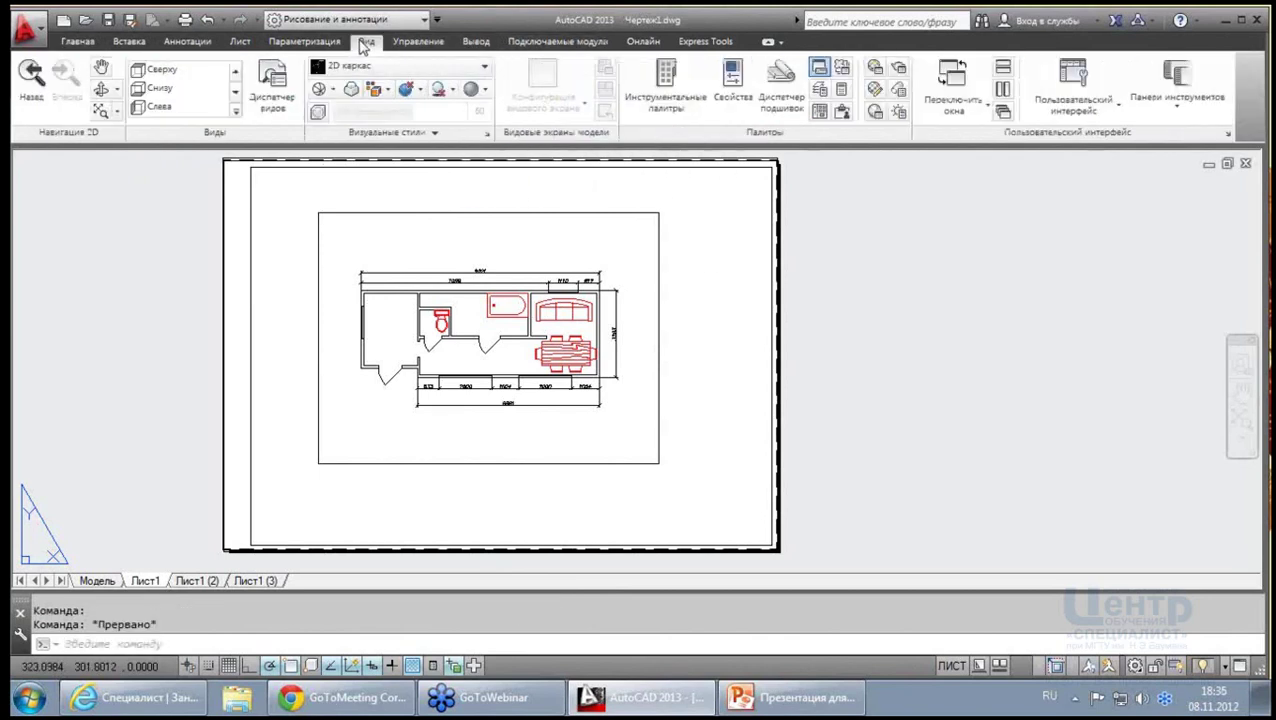
left_click(1181, 110)
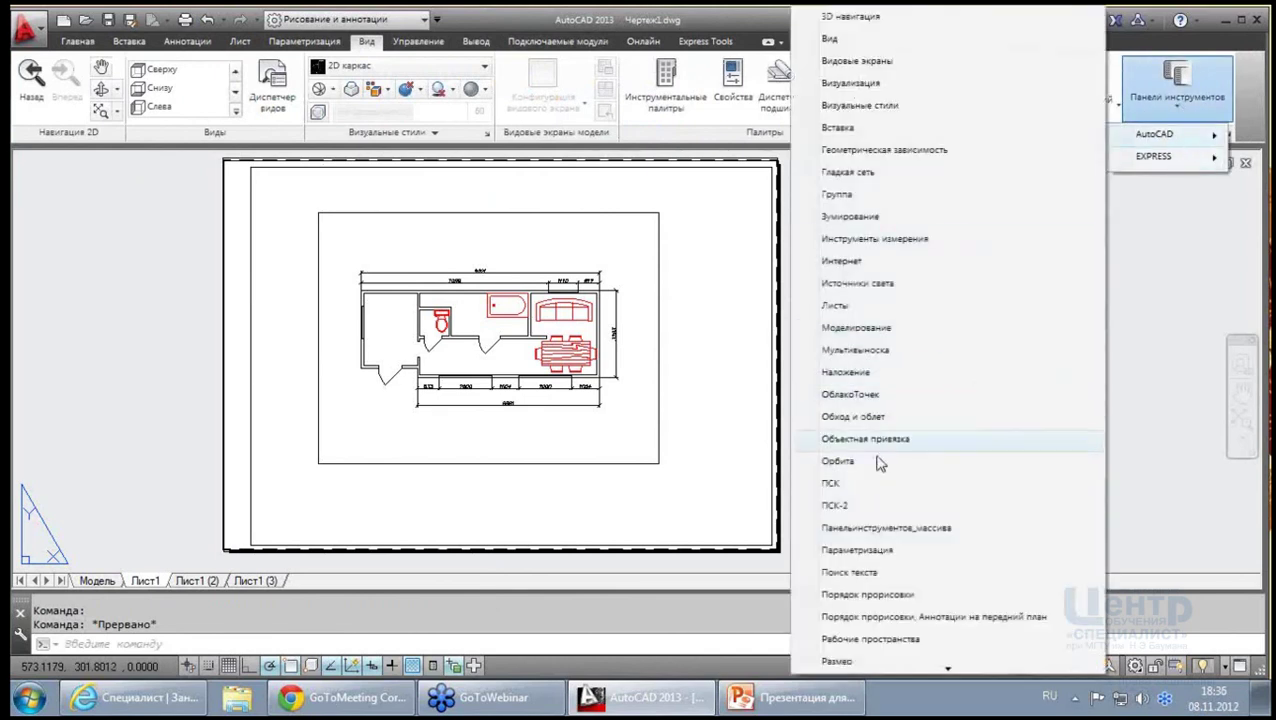
mouse_move(1160, 134)
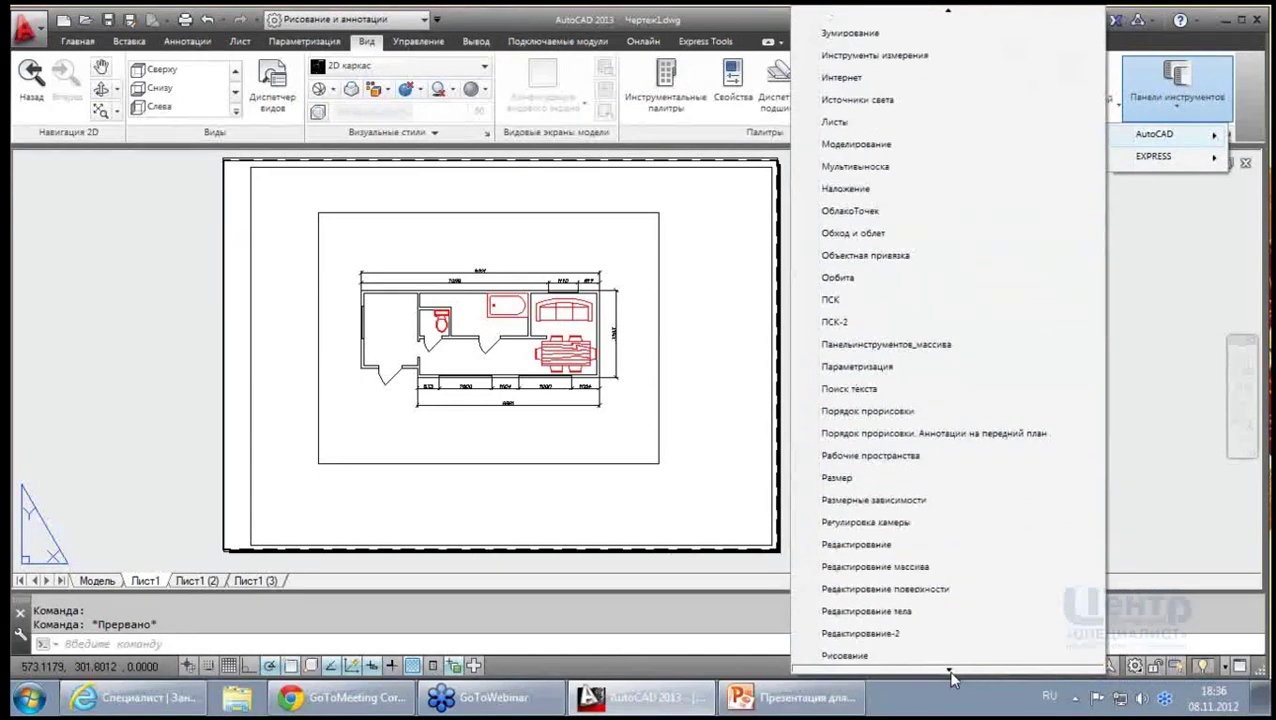
left_click(843, 652)
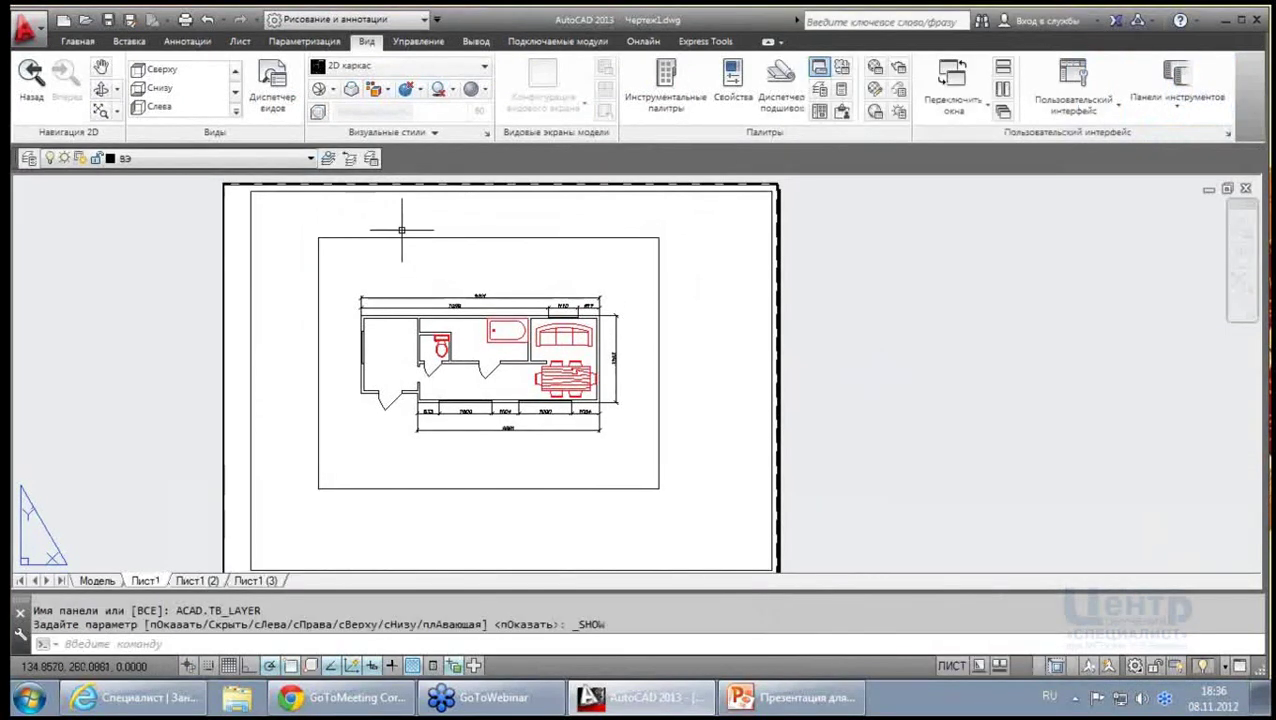
Freeze the Мебель layer in the Лист1 viewport
left_click(952, 665)
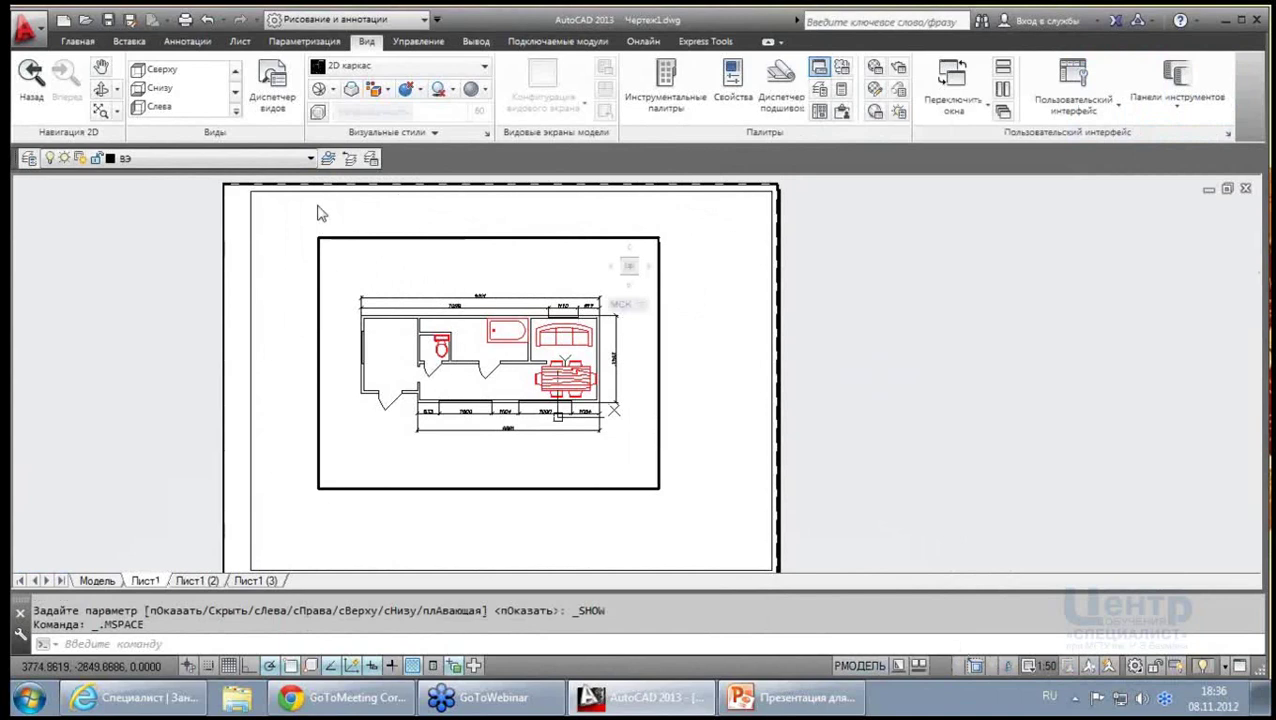
left_click(312, 159)
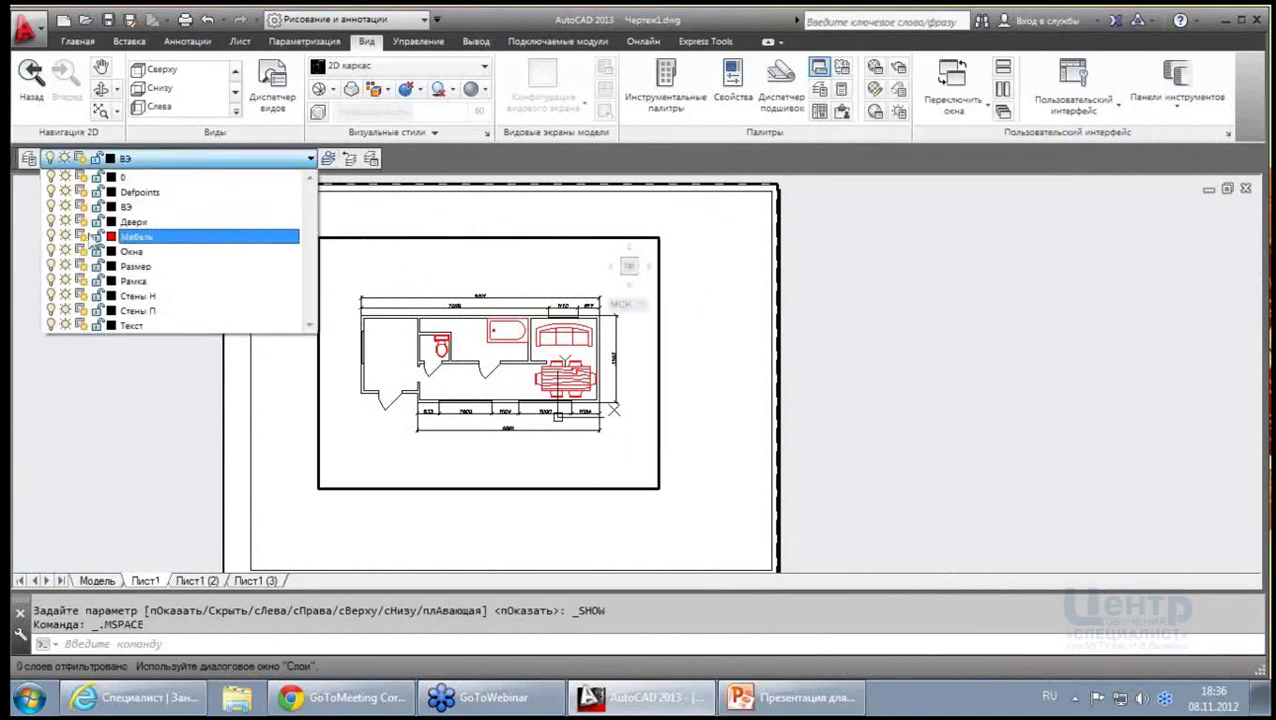
left_click(415, 226)
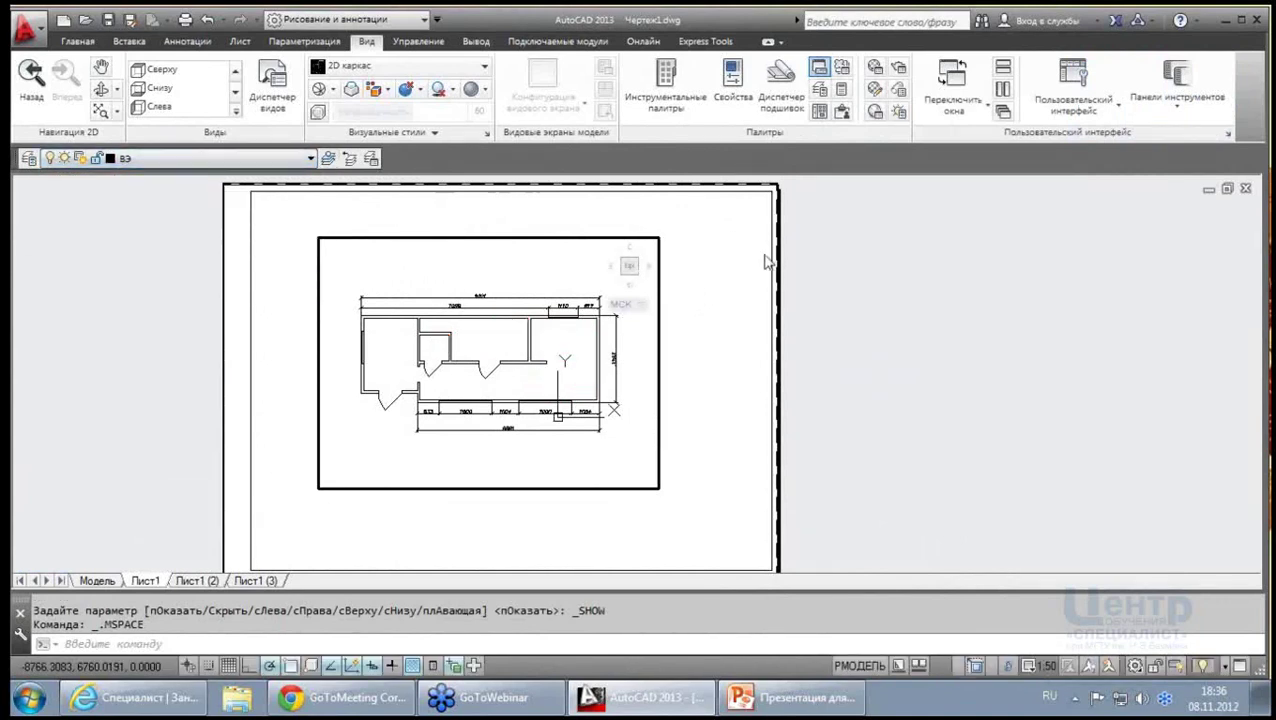
Freeze the Размер layer in the Лист1 (2) viewport and return to Лист1
left_click(200, 580)
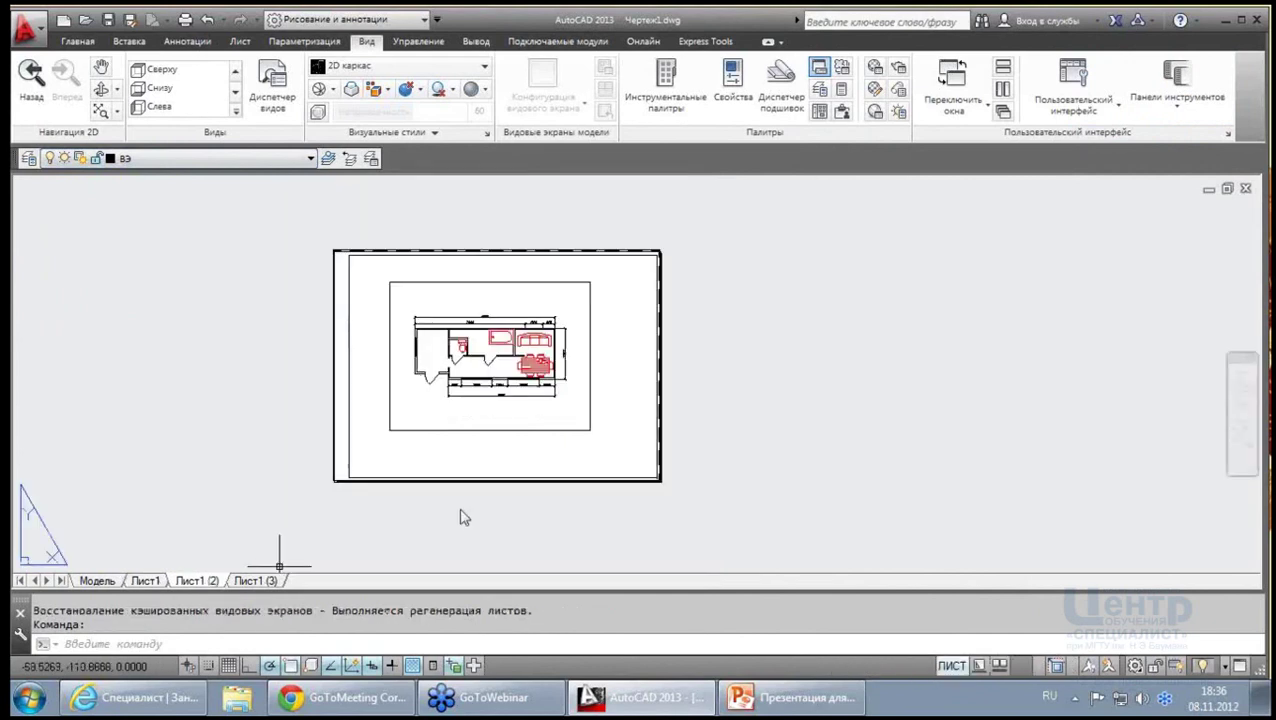
left_click(952, 665)
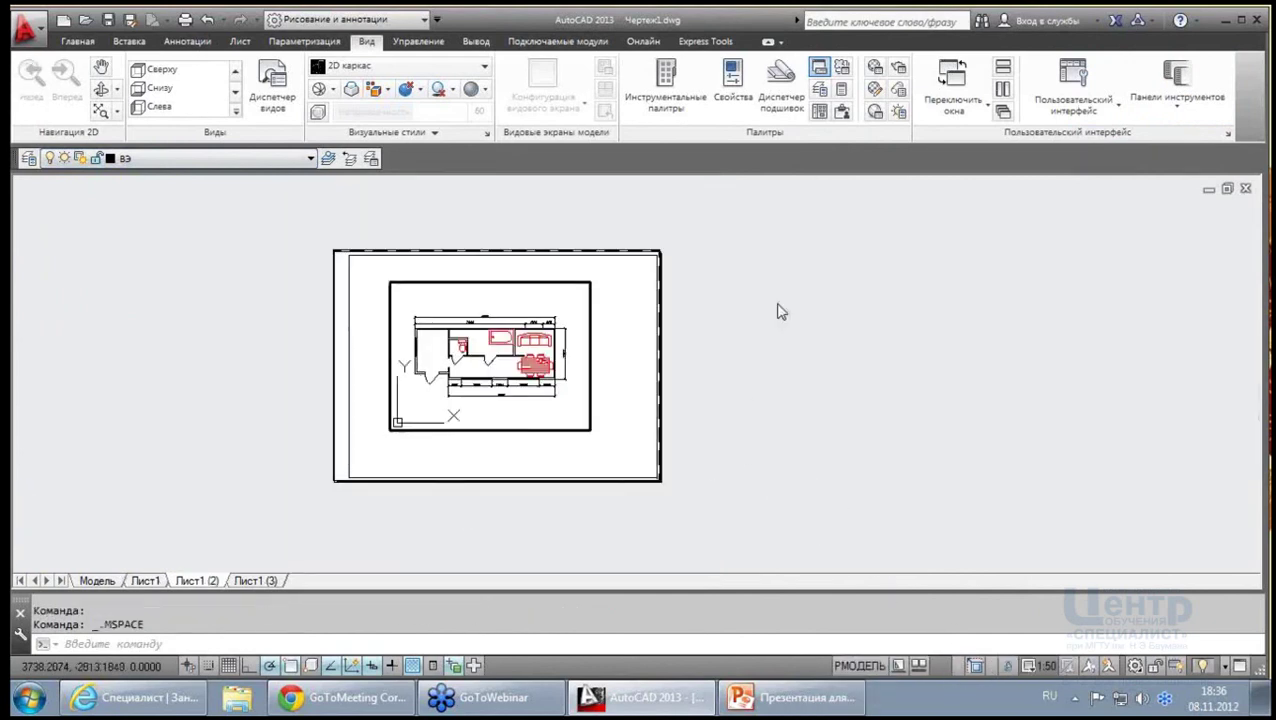
left_click(312, 160)
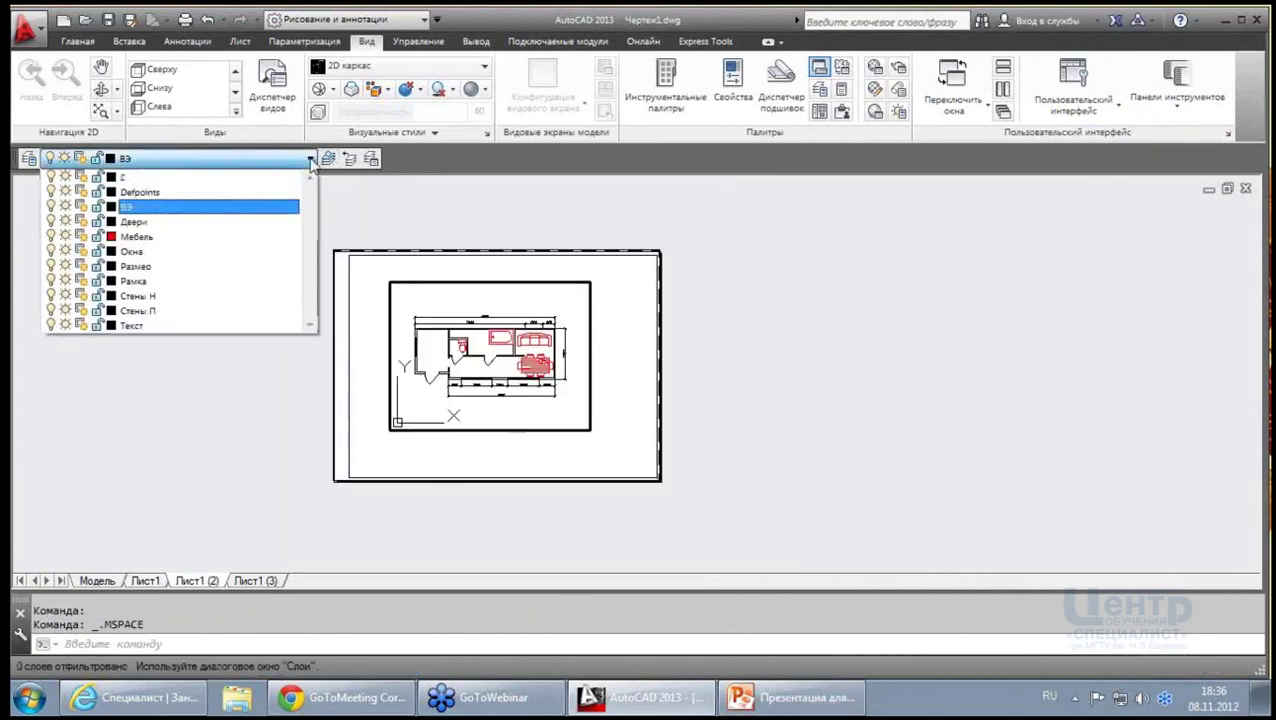
left_click(83, 244)
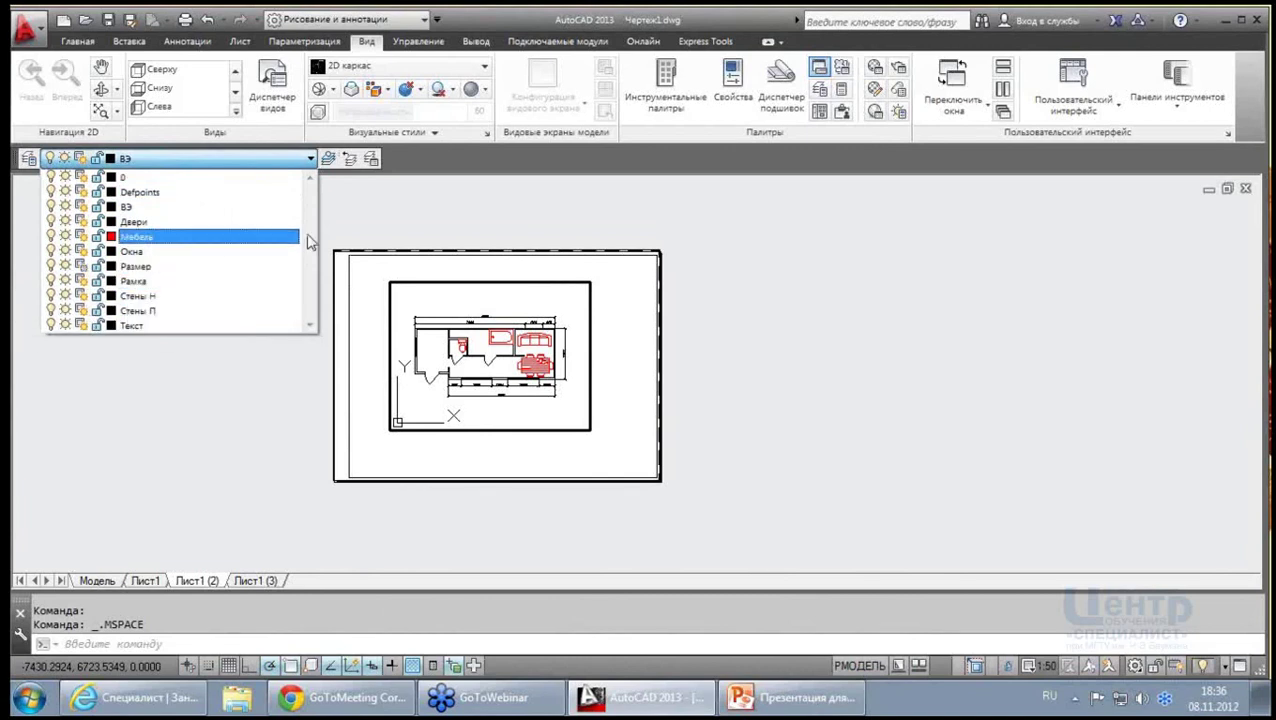
left_click(357, 207)
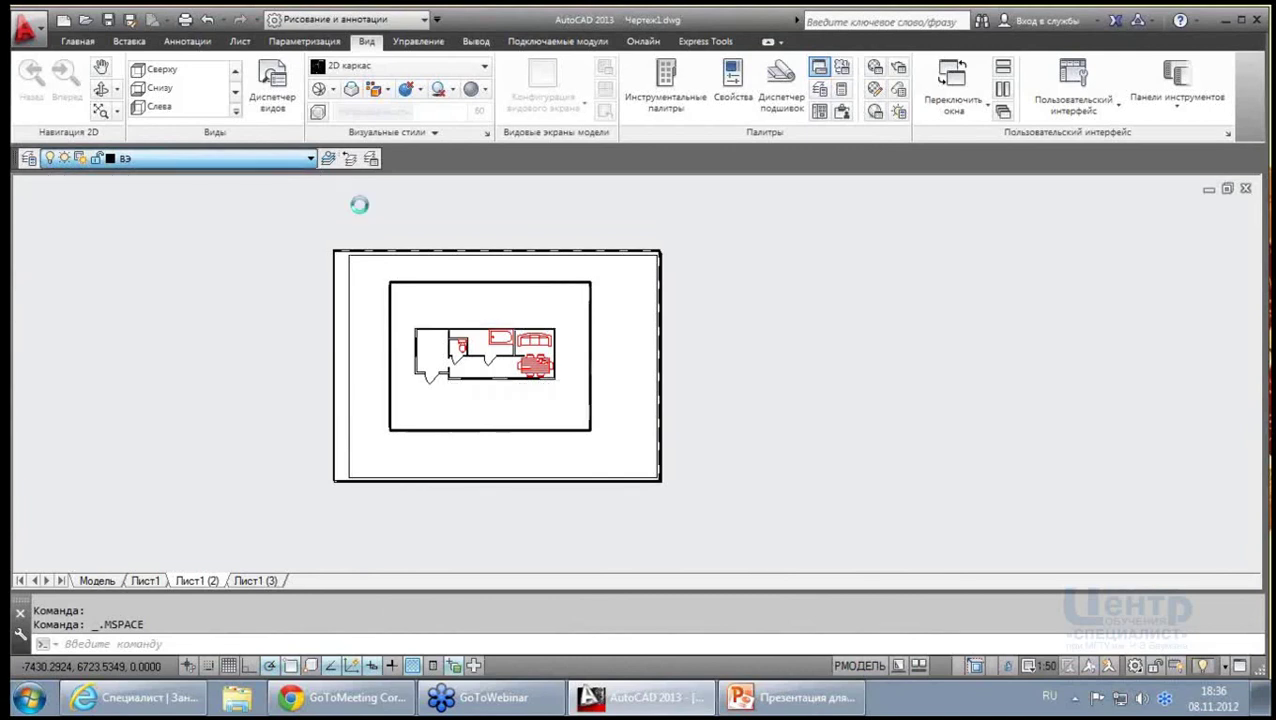
left_click(152, 582)
scroll(507, 367, "up", 2)
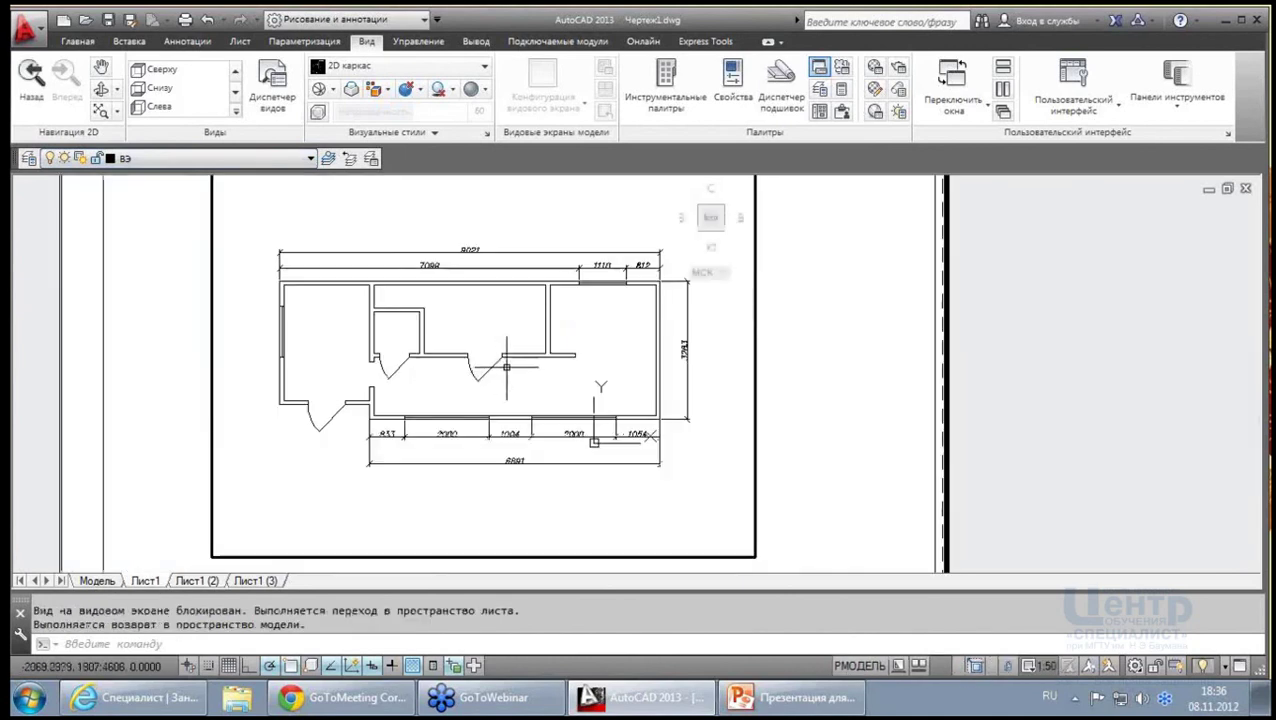
Check the layer list twice, leaving ВЭ as the current layer
left_click(309, 160)
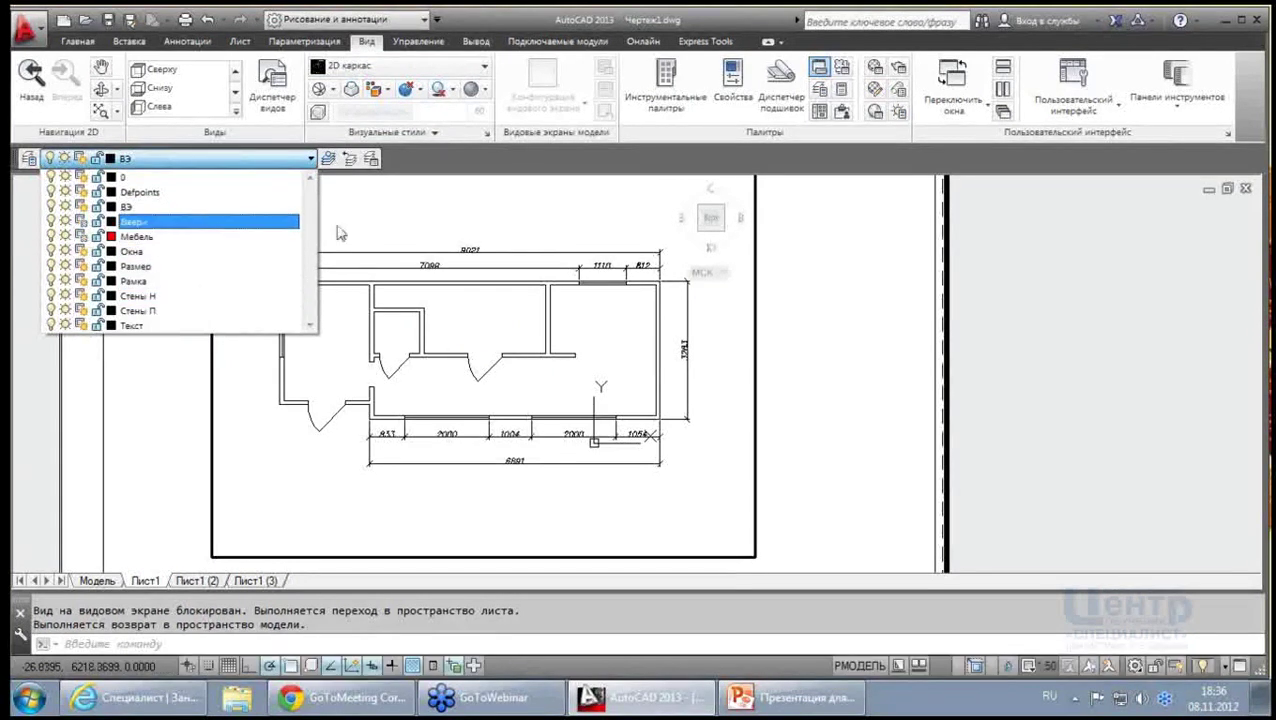
left_click(374, 220)
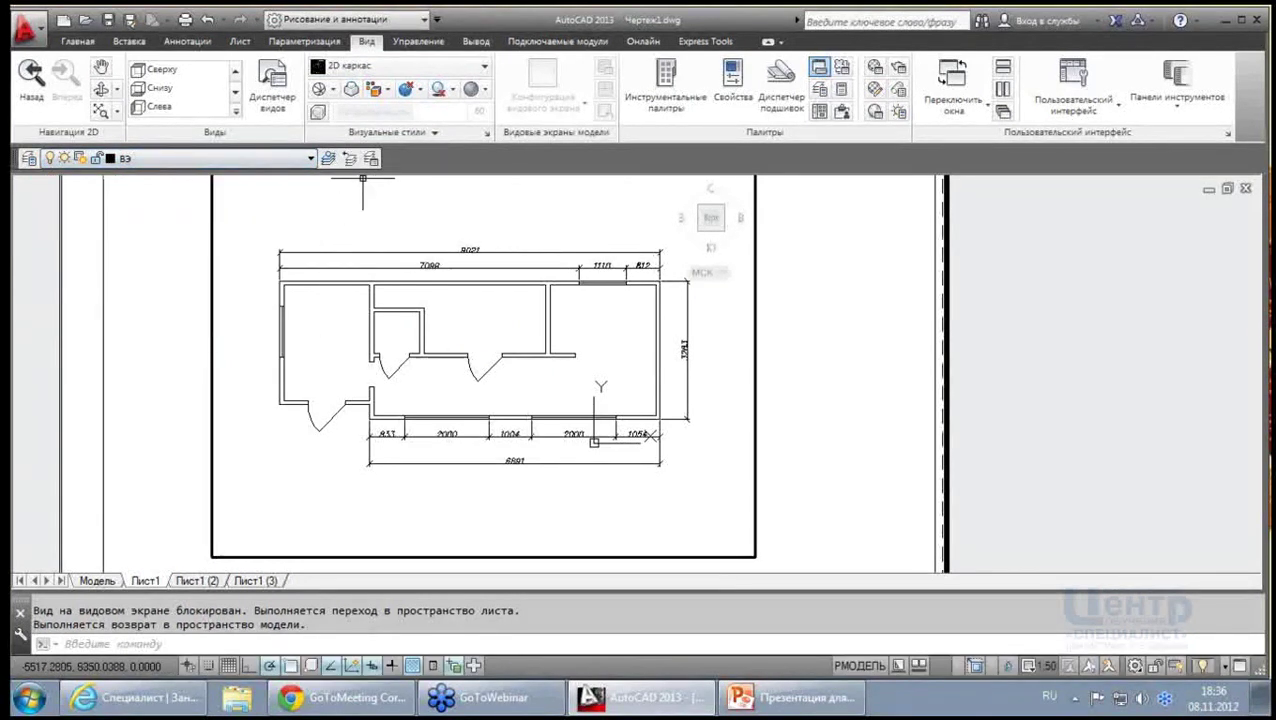
left_click(309, 160)
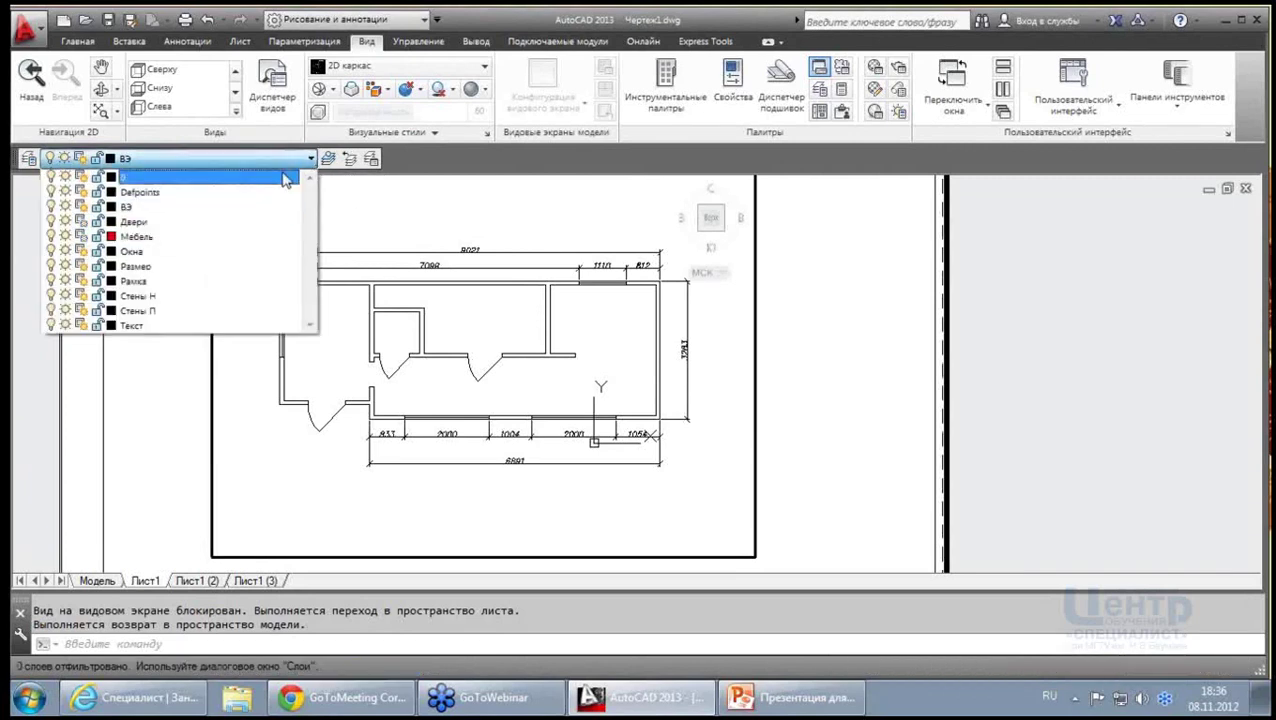
left_click(455, 216)
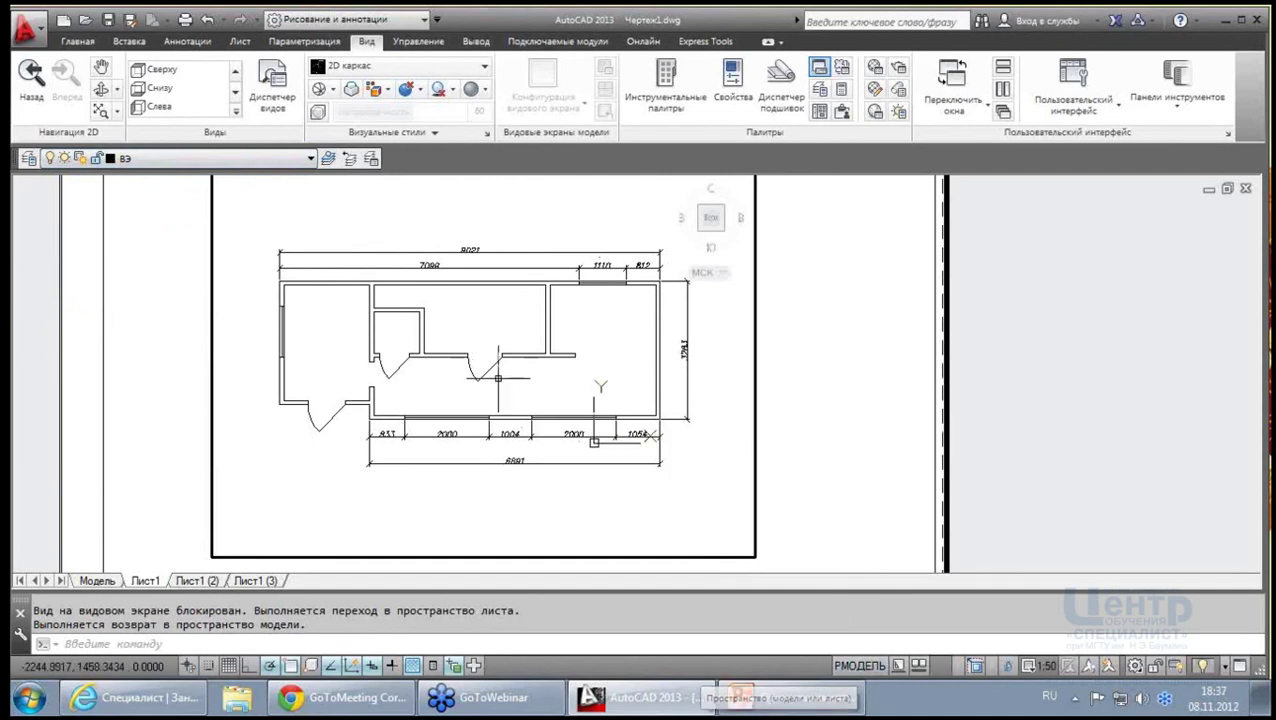
In model space, move the three door swings onto the Двери layer
left_click(94, 581)
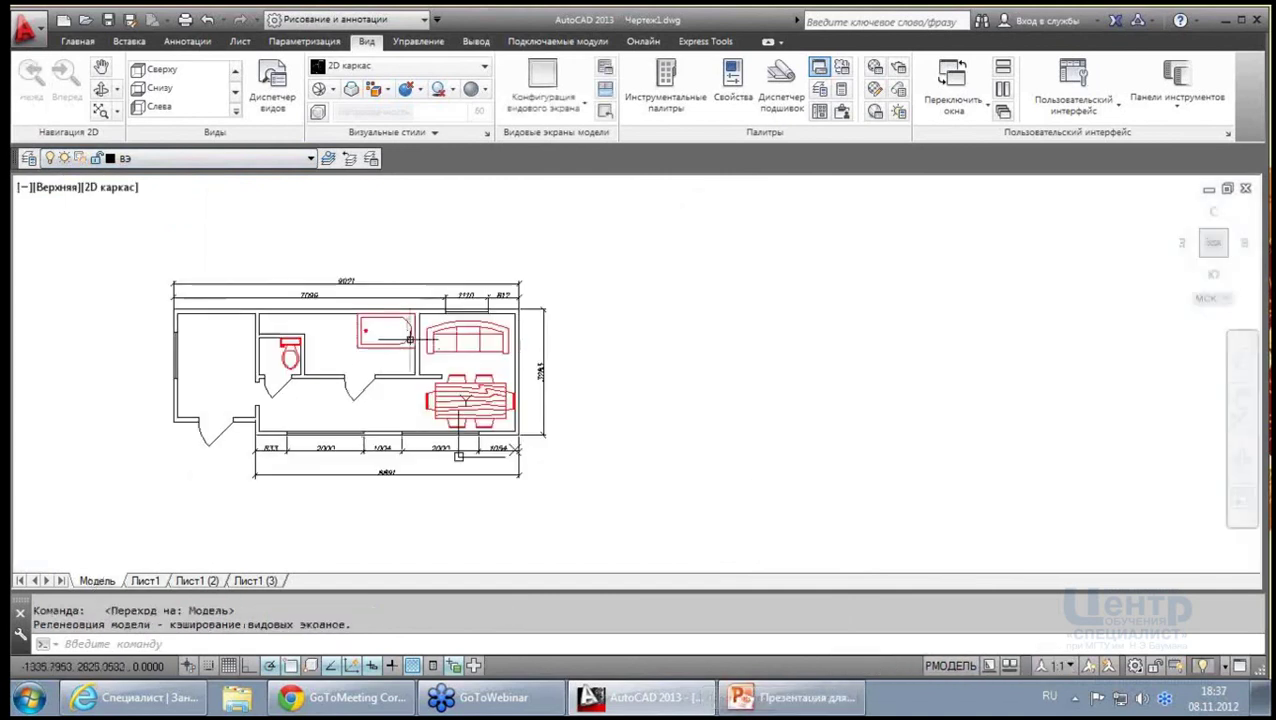
left_click(363, 389)
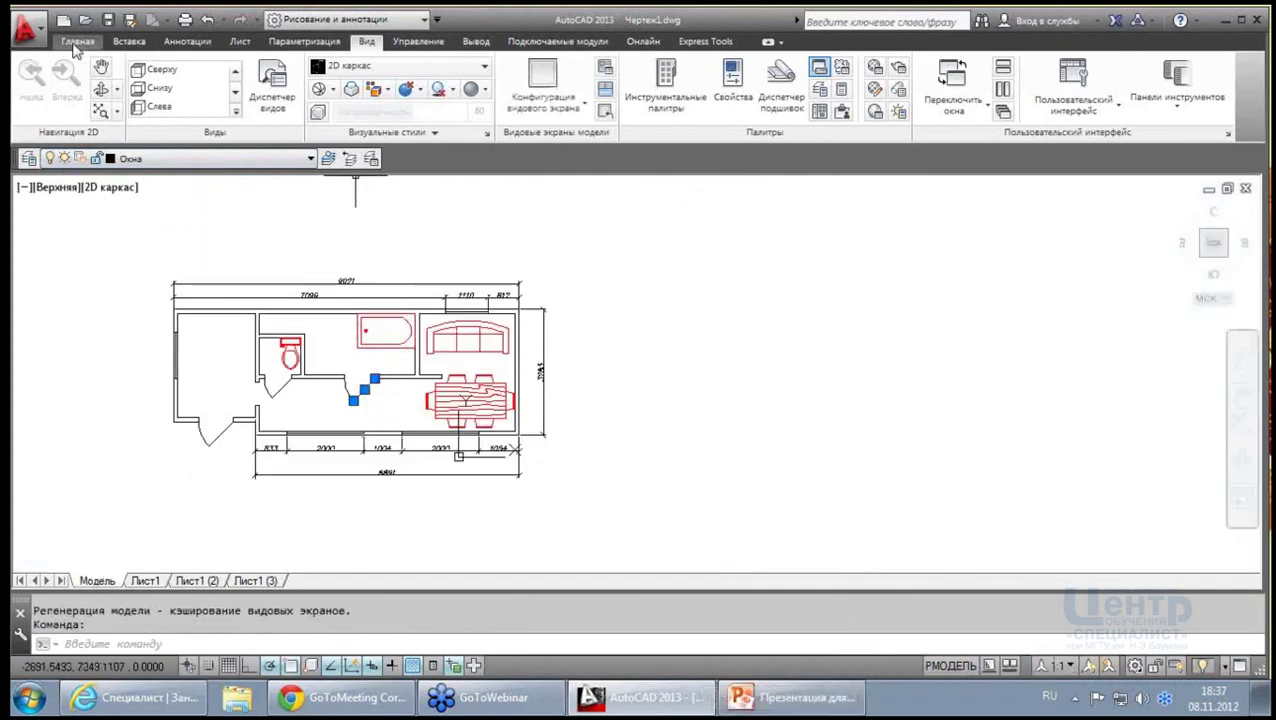
left_click(77, 41)
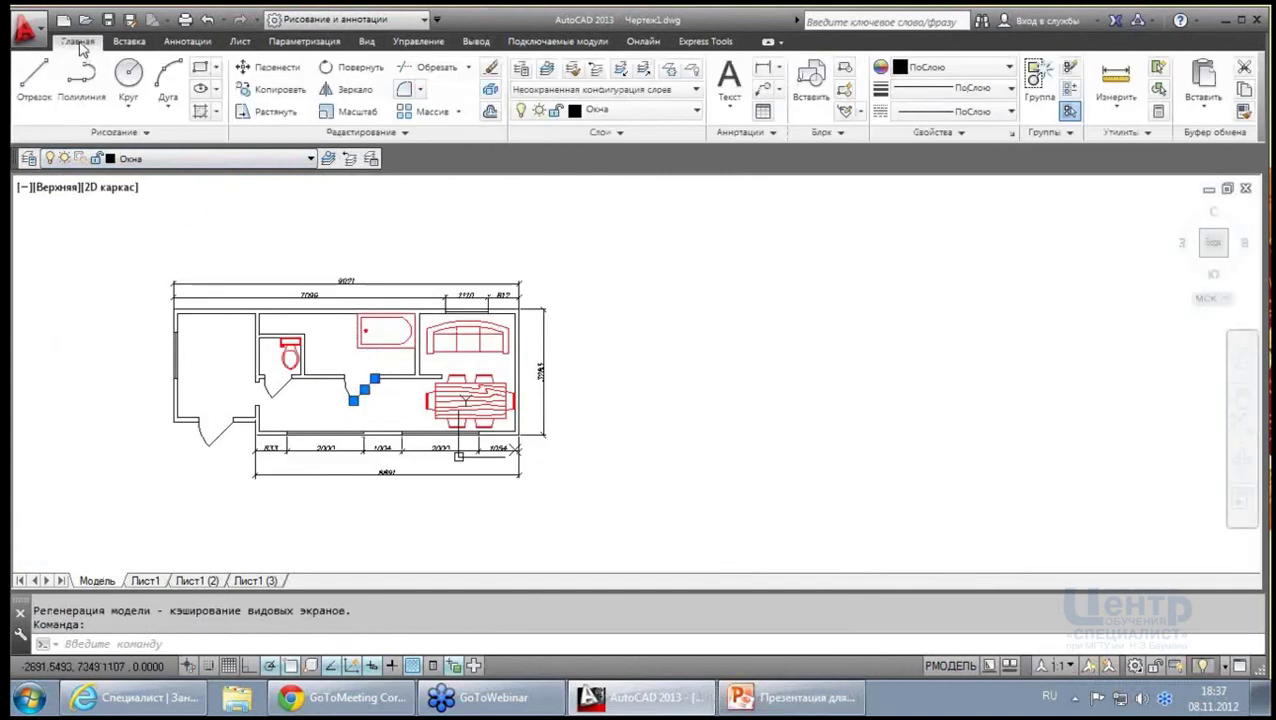
left_click(345, 385)
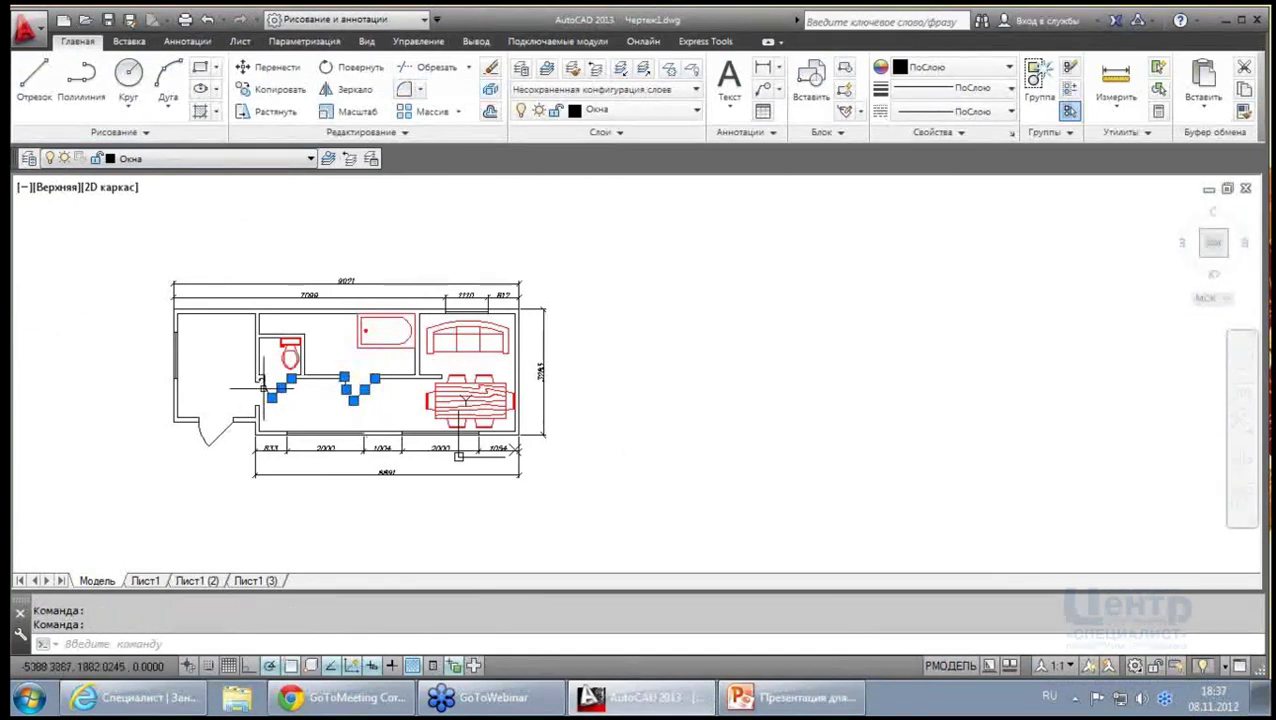
left_click(224, 465)
left_click(200, 432)
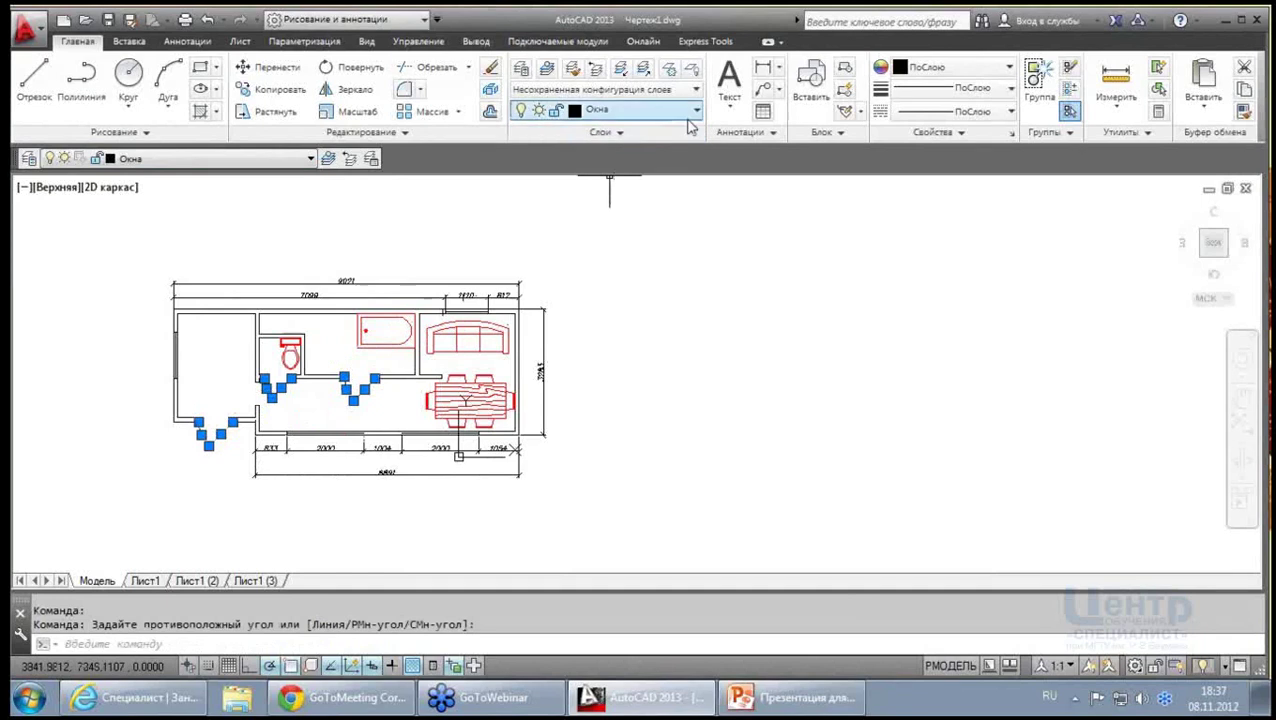
left_click(695, 110)
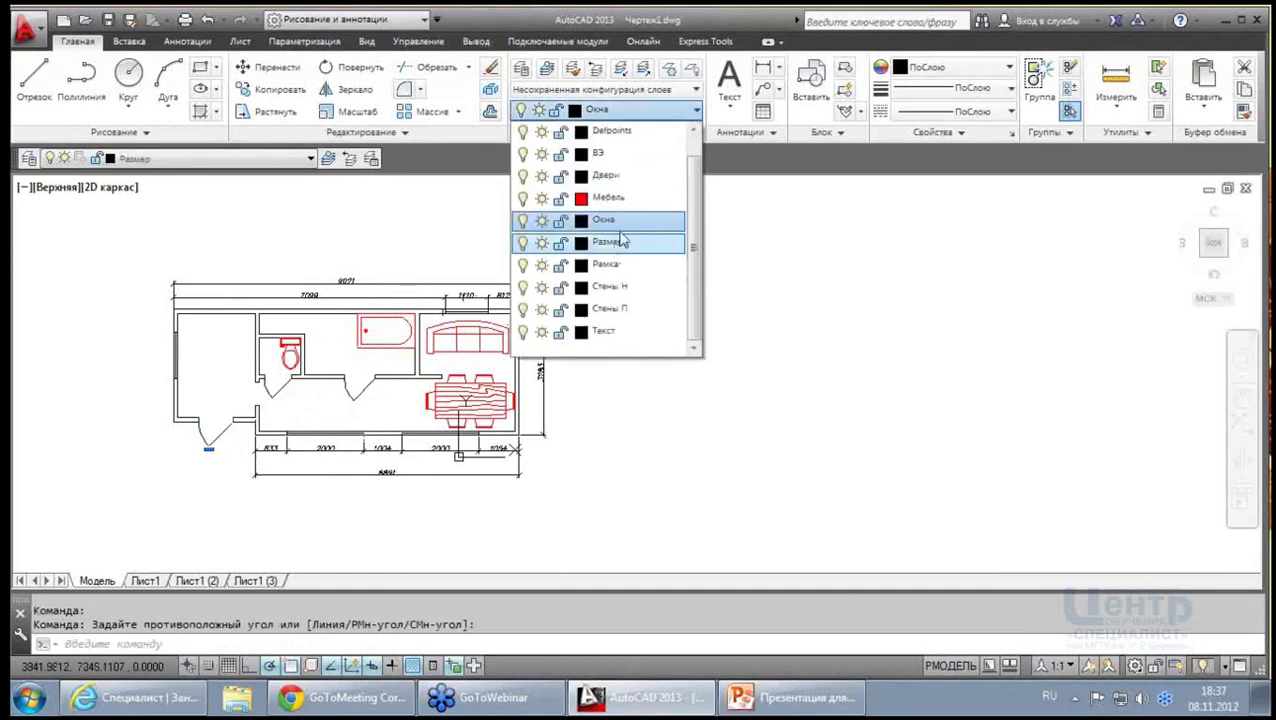
left_click(605, 175)
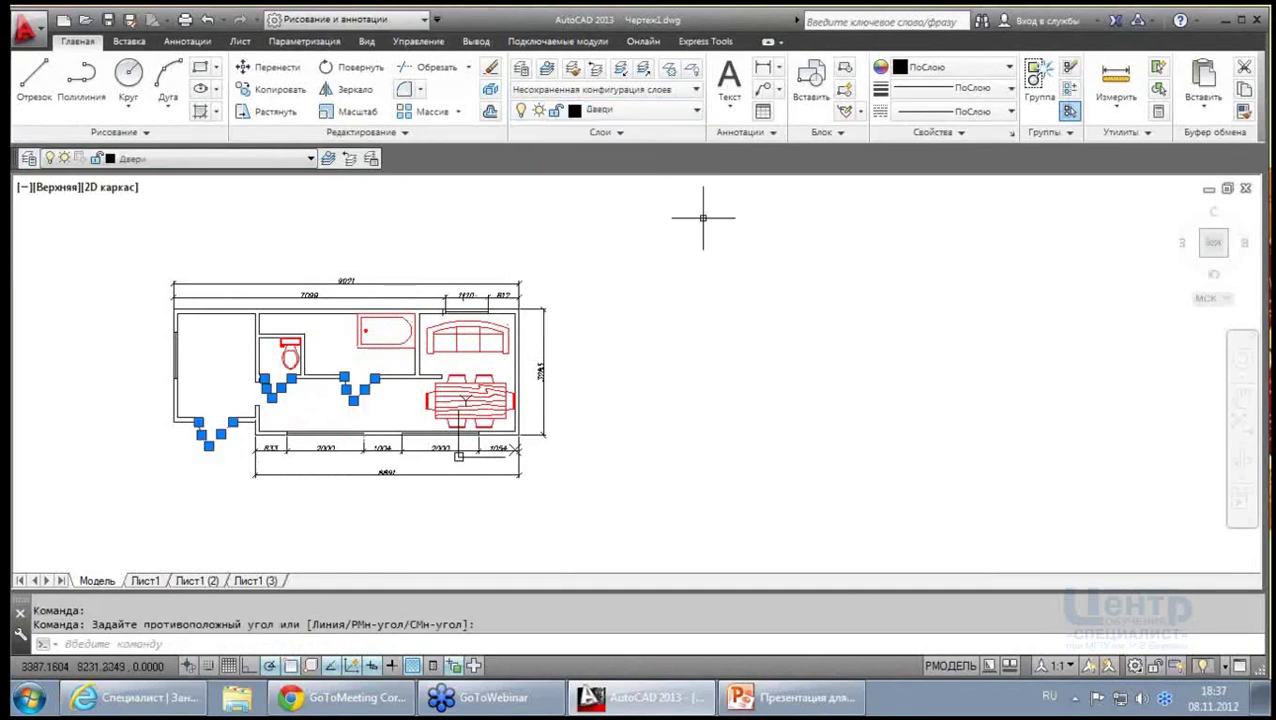
left_click(146, 581)
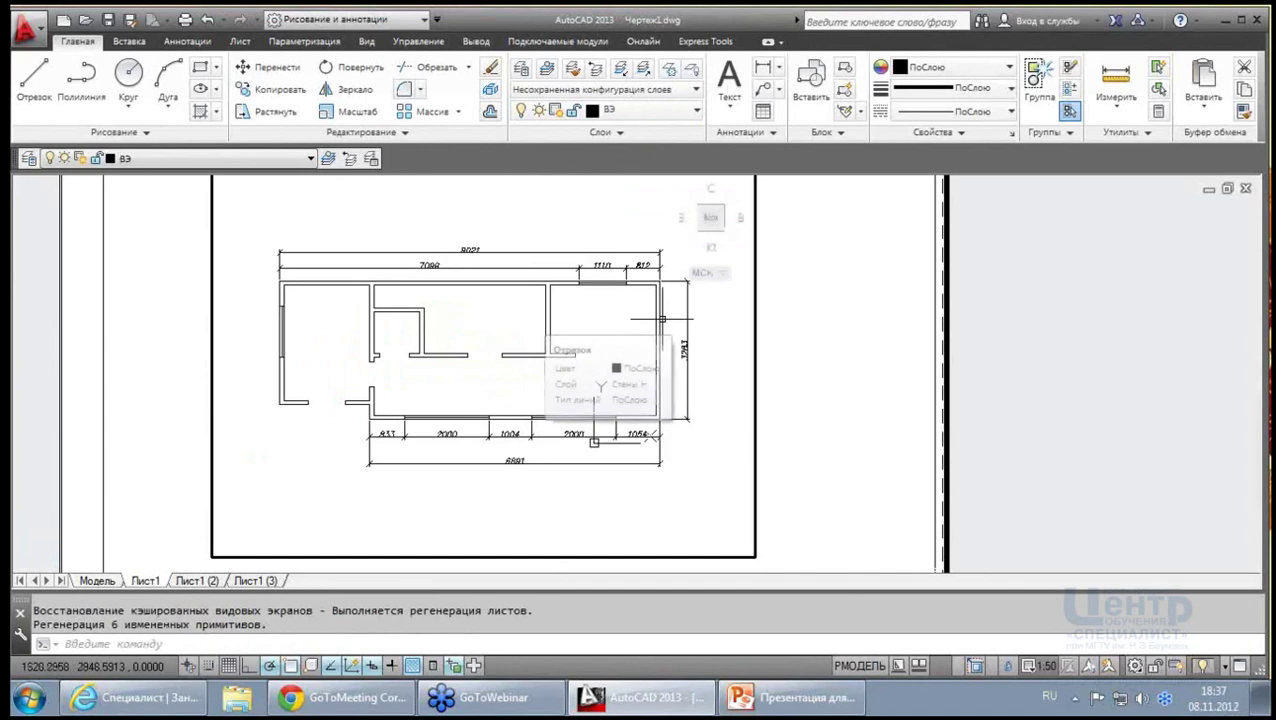
Return to Лист1 paper space and select the viewport frame
scroll(463, 353, "down", 2)
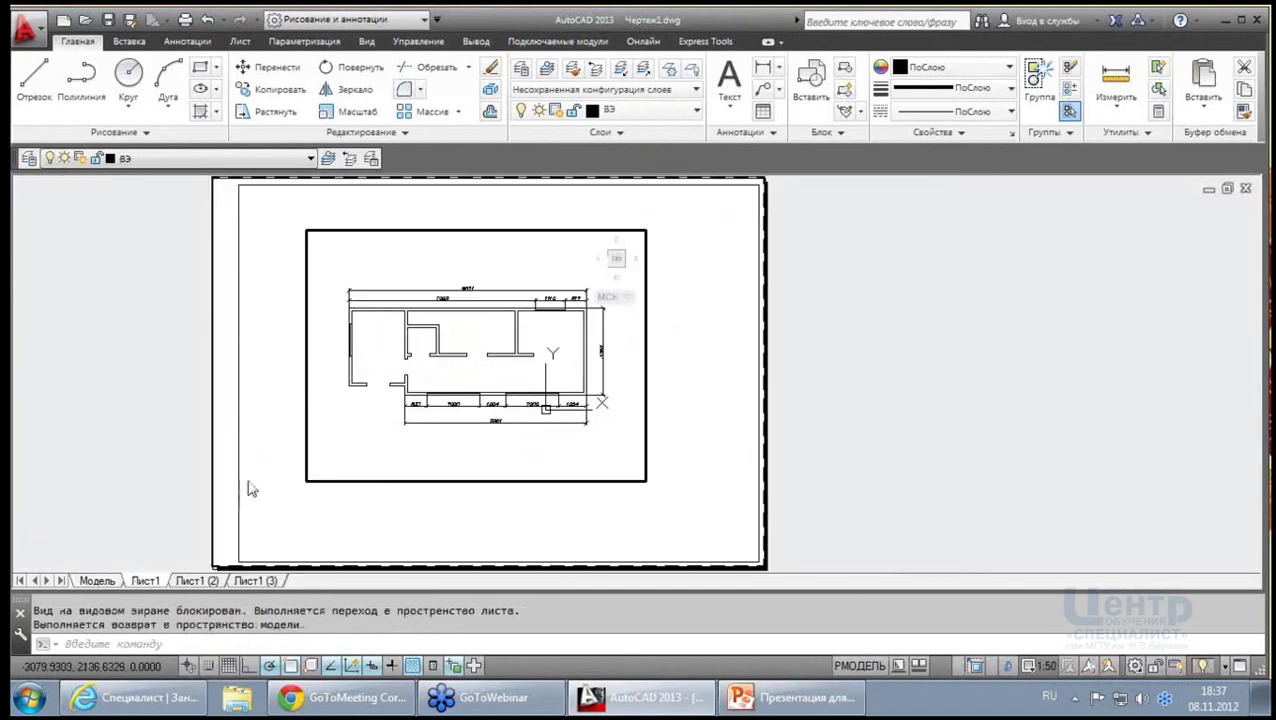
left_click(97, 581)
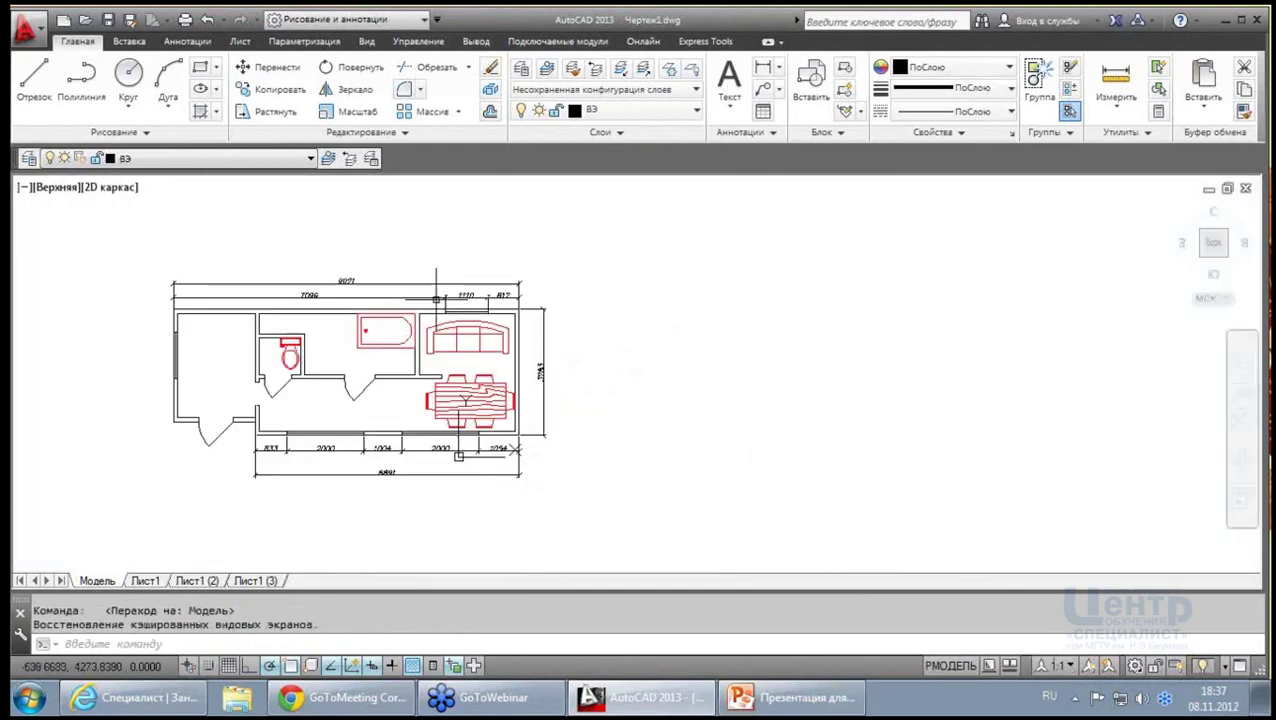
left_click(146, 581)
left_click(868, 666)
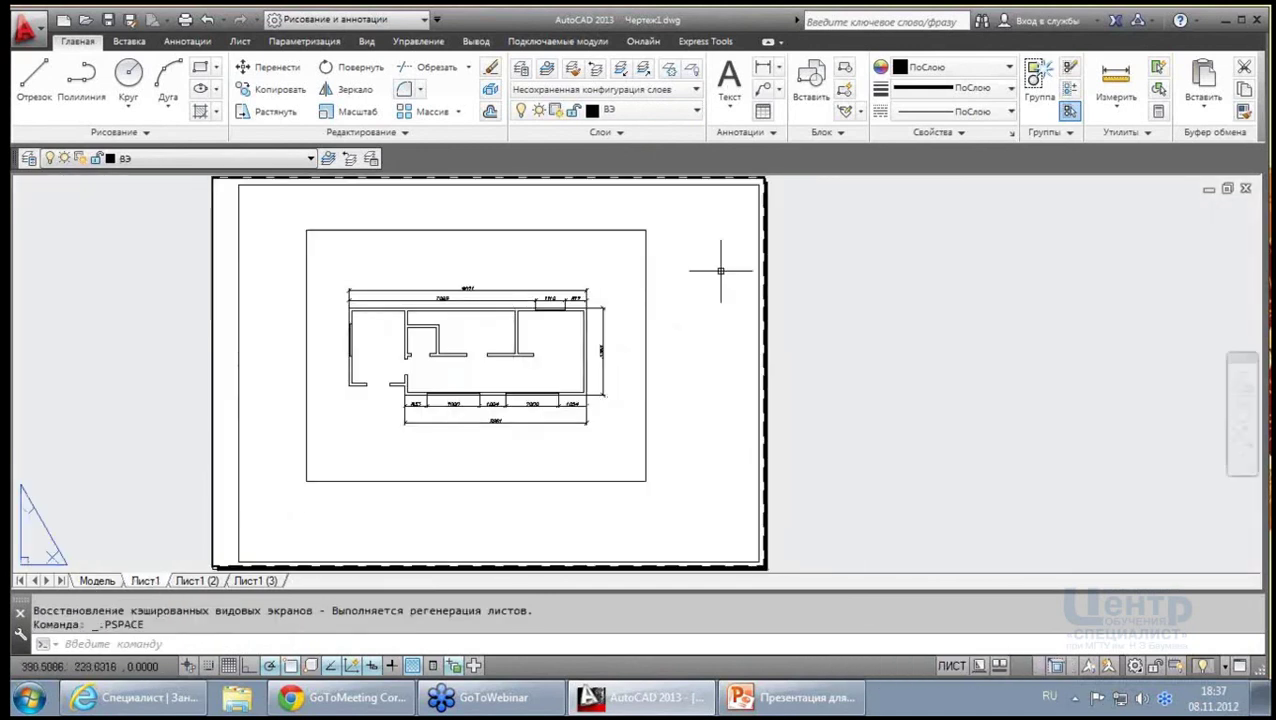
left_click(614, 230)
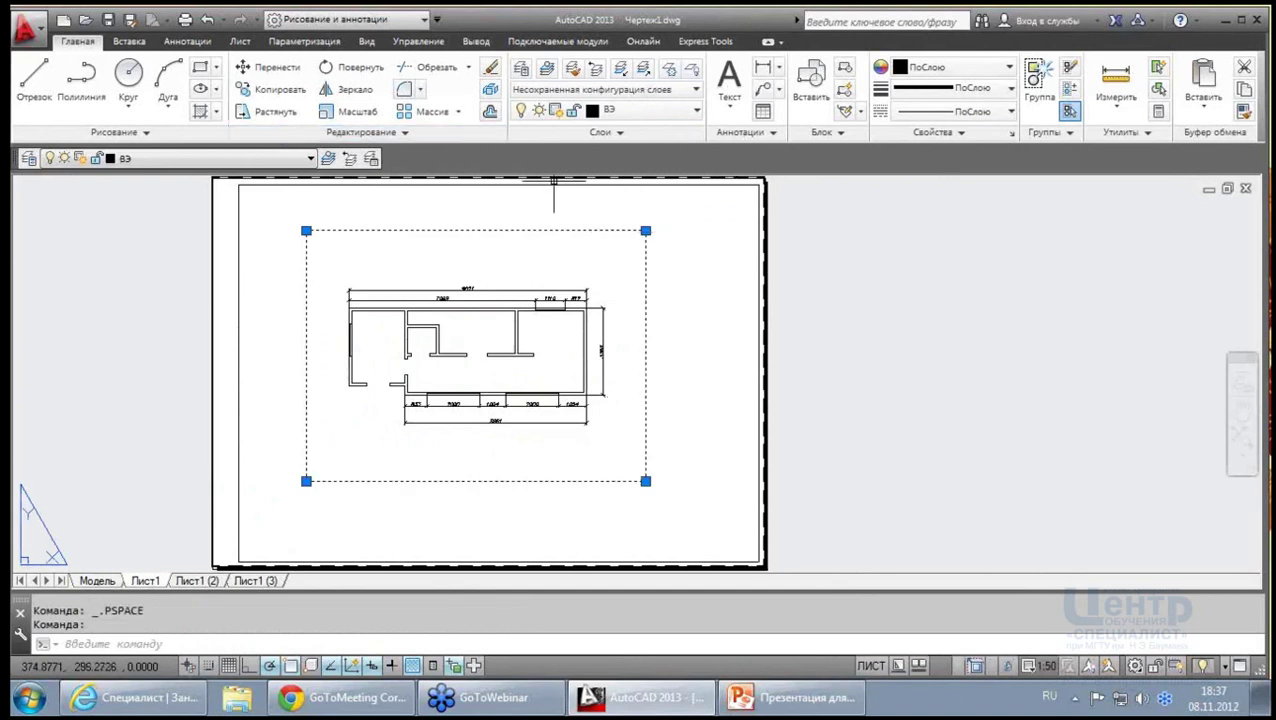
key("Escape")
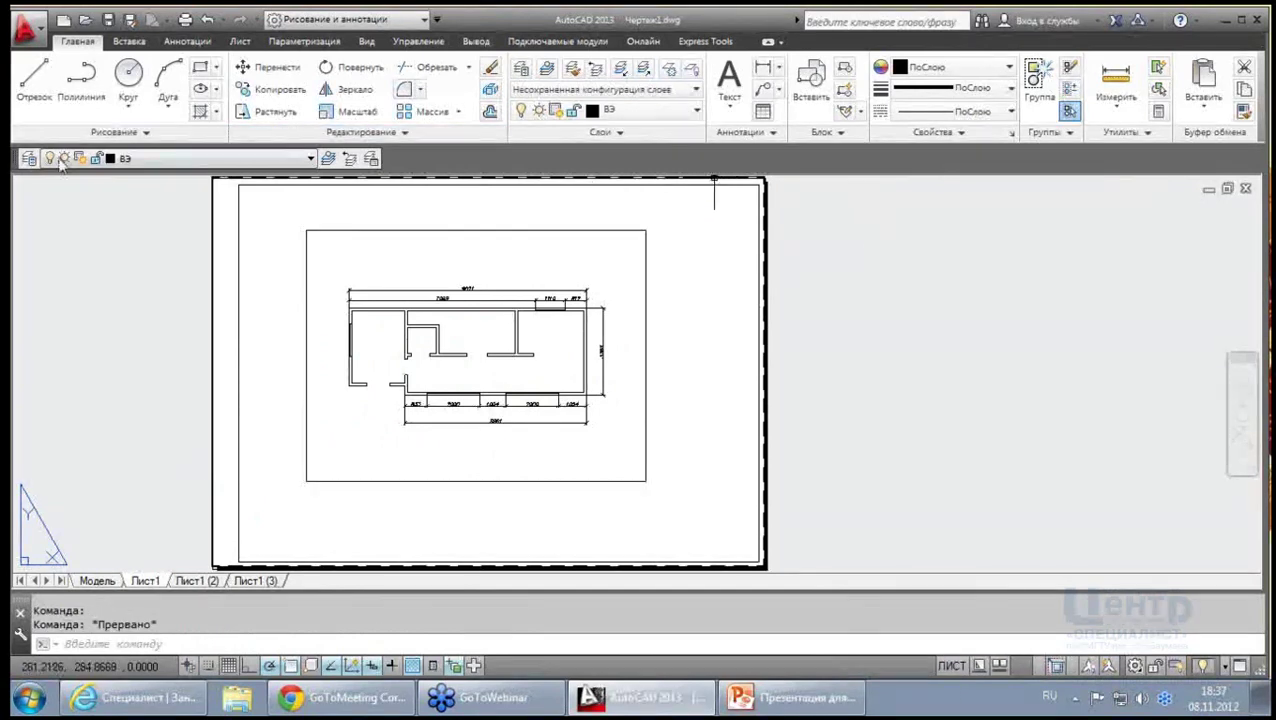
Turn off the ВЭ layer in Layer Properties and make layer 0 current
left_click(26, 159)
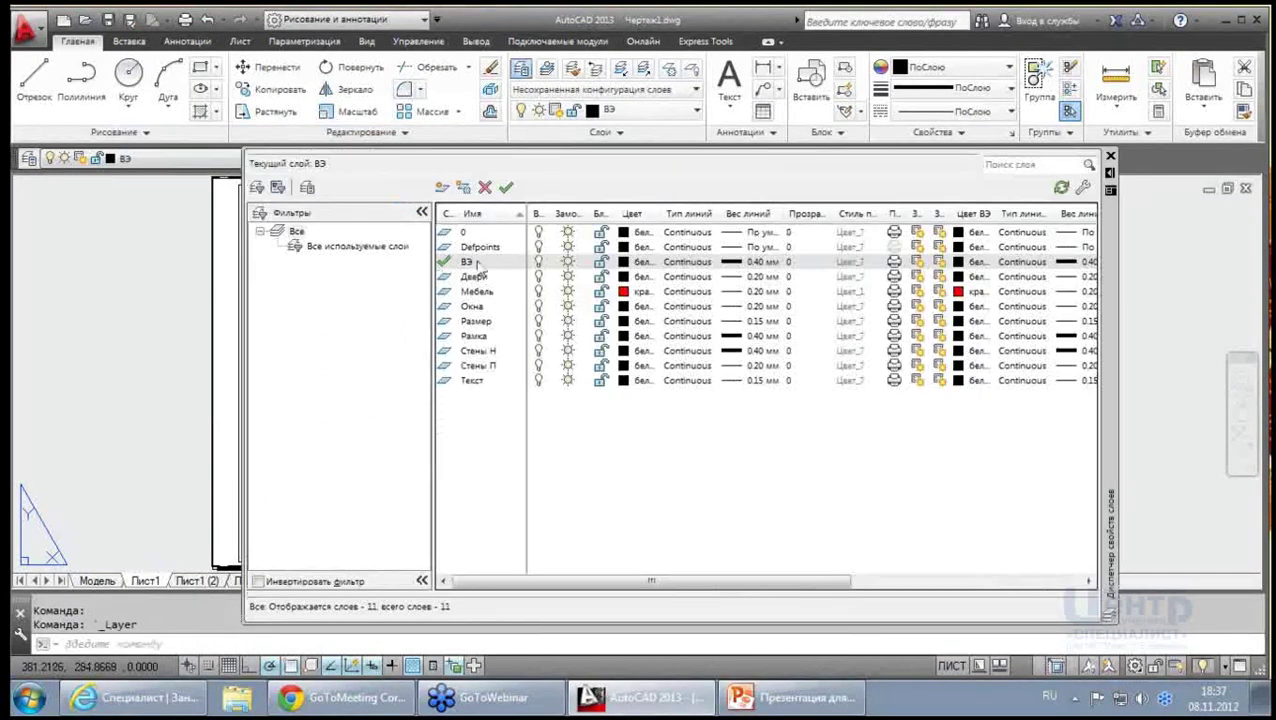
left_click(539, 262)
left_click(505, 330)
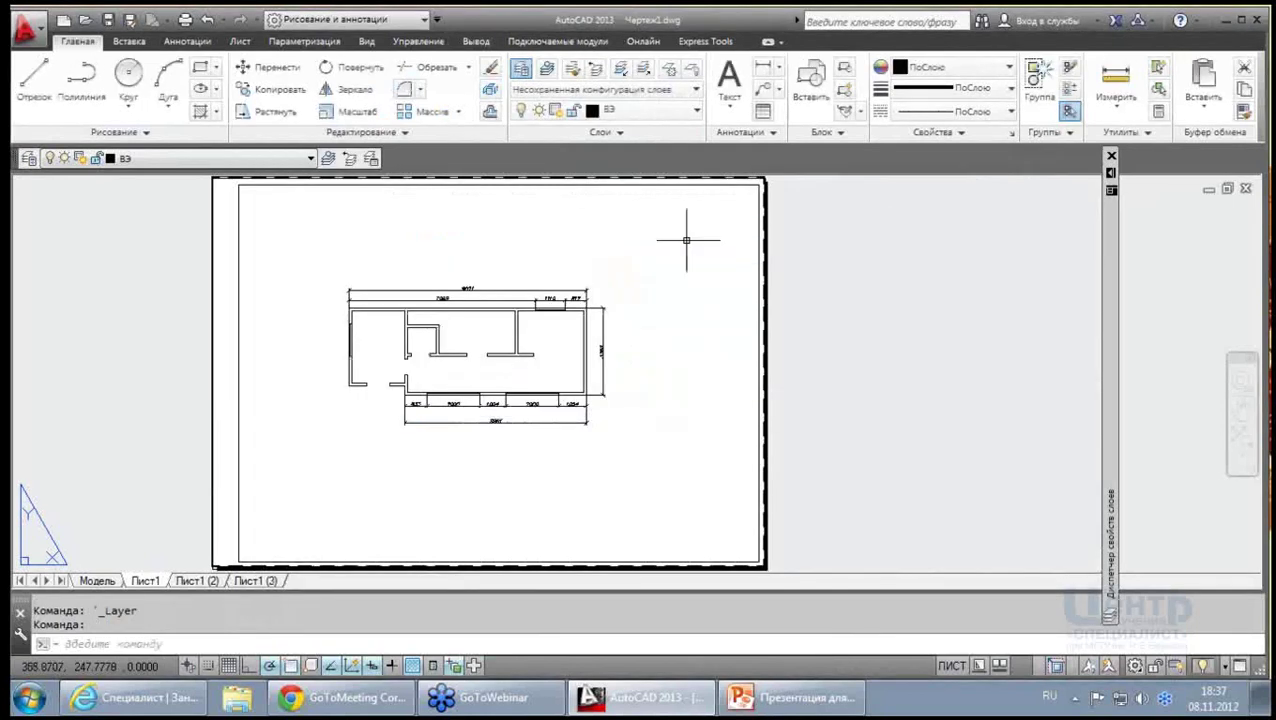
left_click(311, 158)
left_click(270, 176)
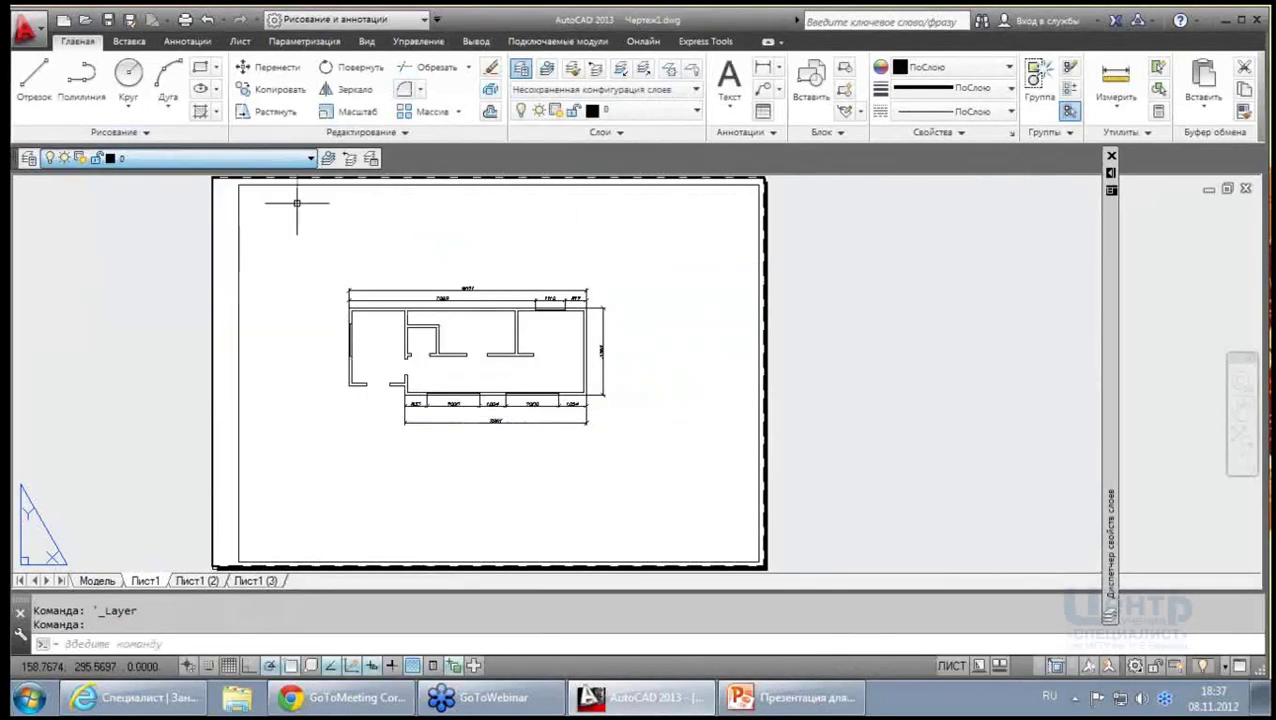
Preview the Лист1 plot, zooming around the sheet, then close it without printing
left_click(184, 20)
left_click(430, 577)
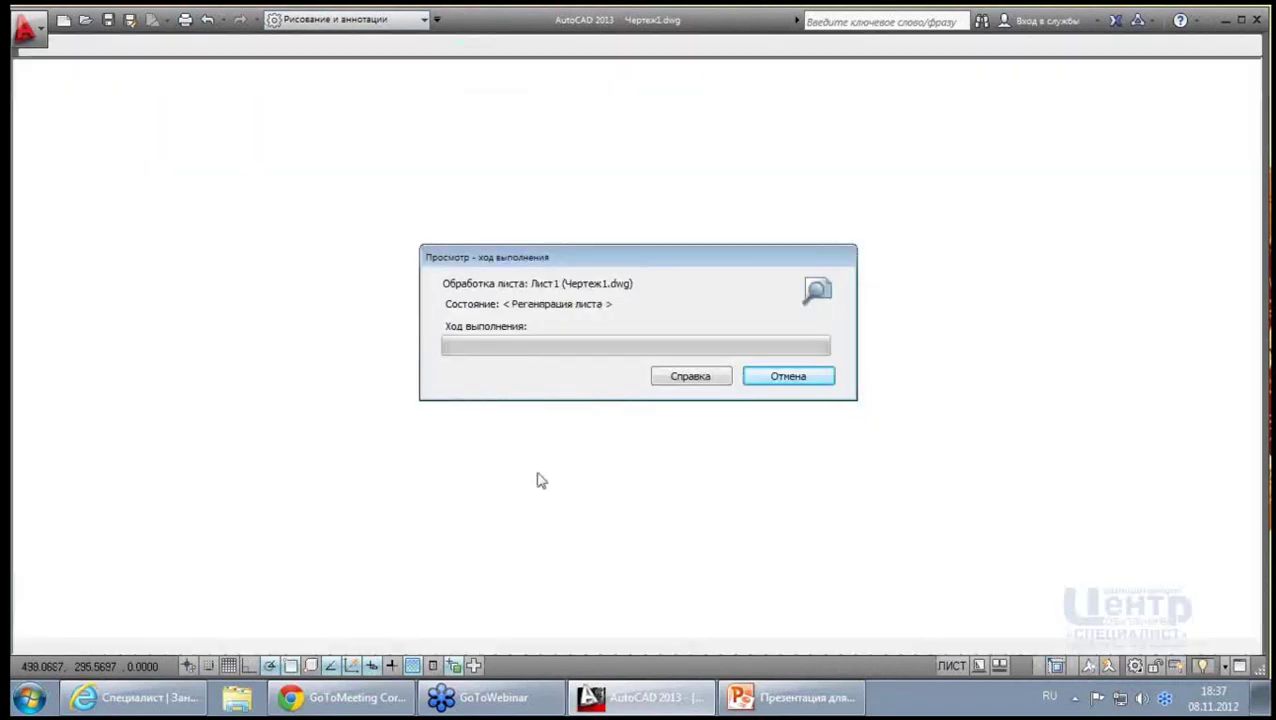
scroll(692, 333, "up", 5)
scroll(694, 337, "down", 2)
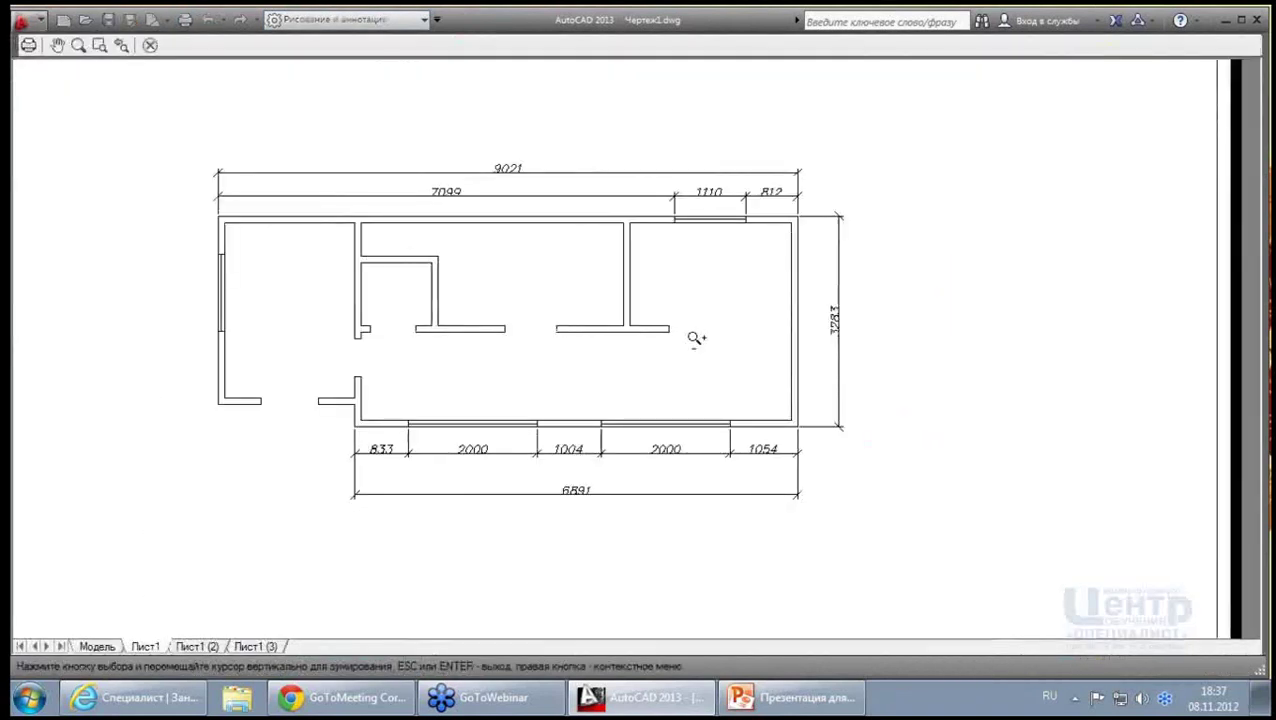
scroll(696, 338, "down", 2)
middle_click_drag(825, 168, 817, 248)
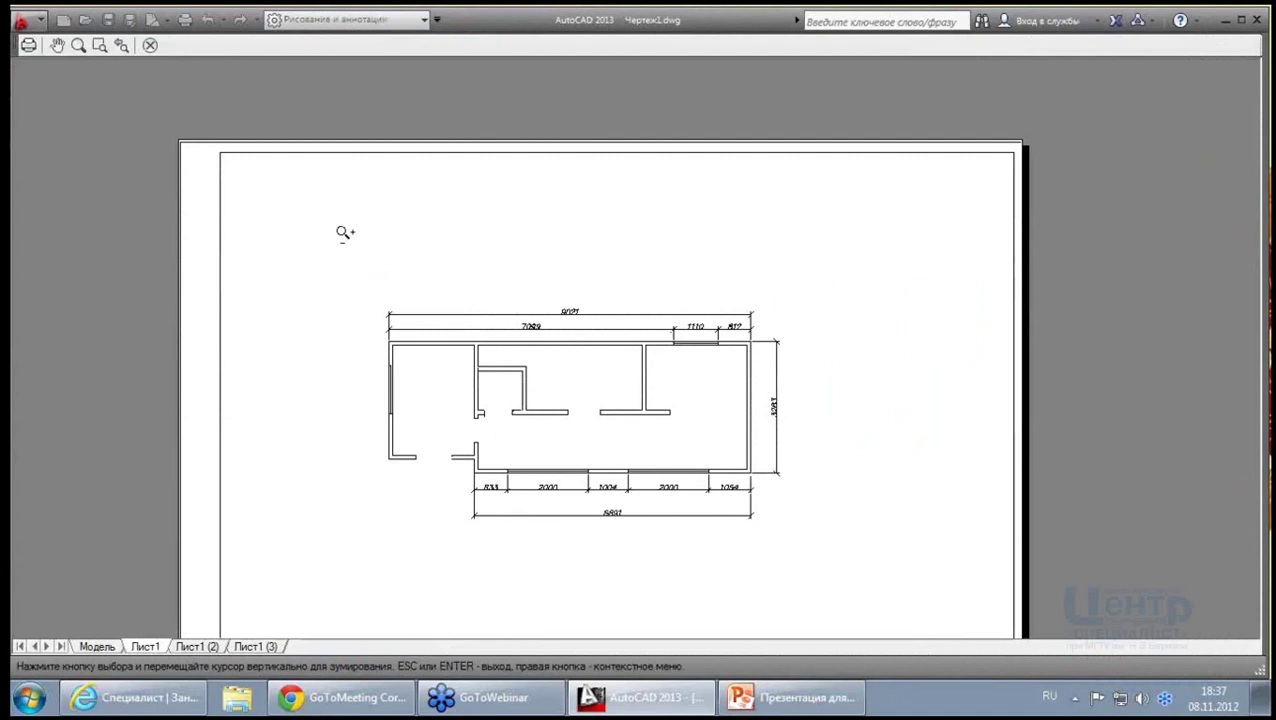
scroll(678, 490, "up", 5)
scroll(658, 430, "up", 1)
scroll(740, 395, "up", 1)
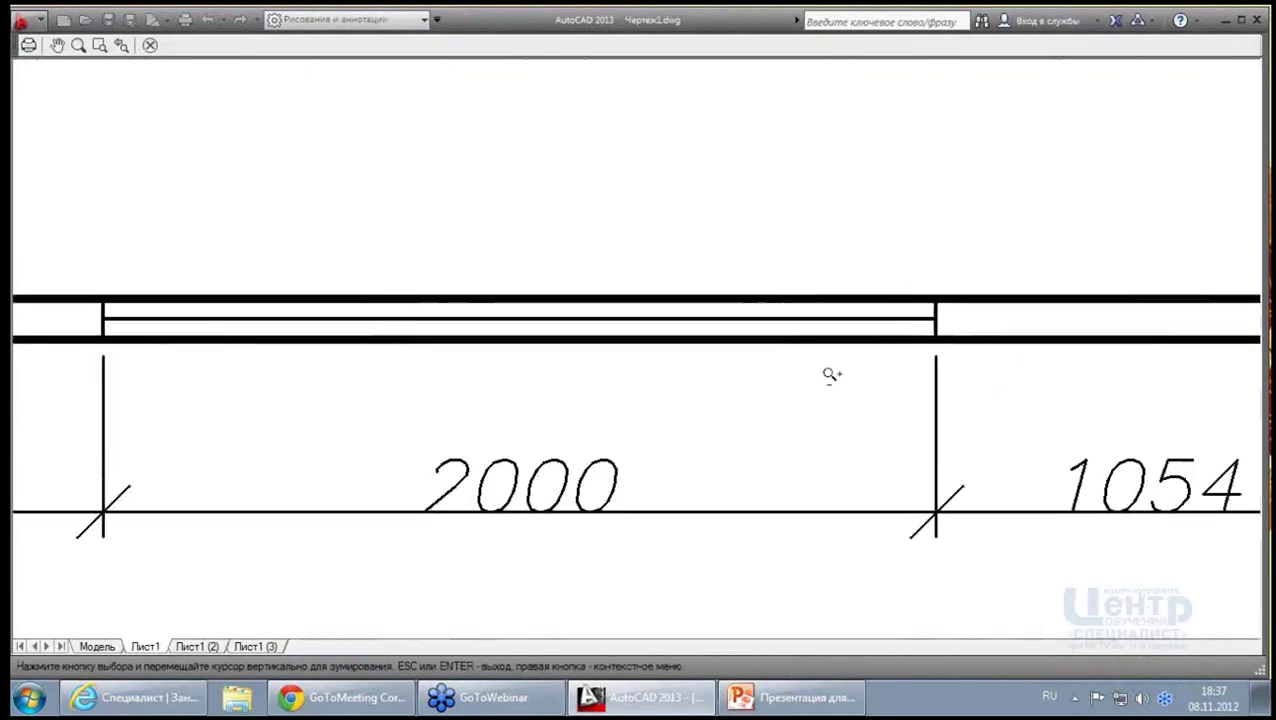
scroll(831, 375, "down", 2)
scroll(835, 377, "down", 2)
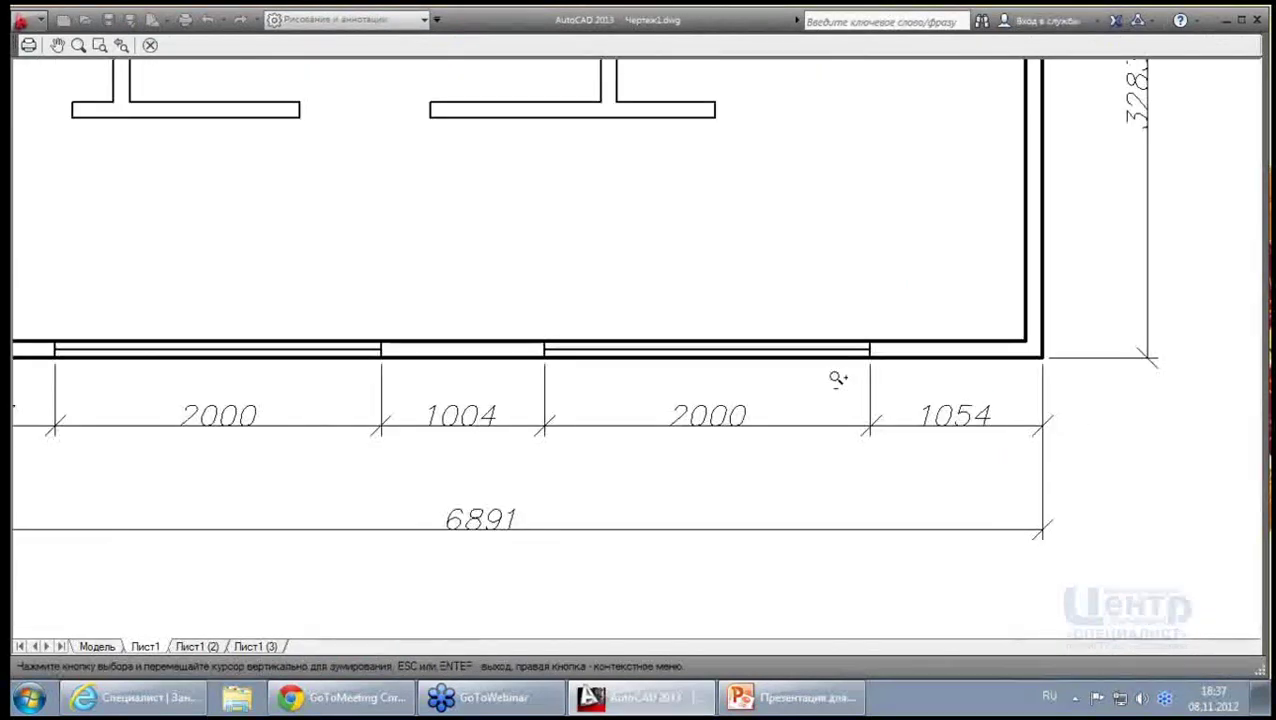
scroll(876, 418, "down", 2)
scroll(968, 379, "down", 2)
scroll(950, 362, "down", 3)
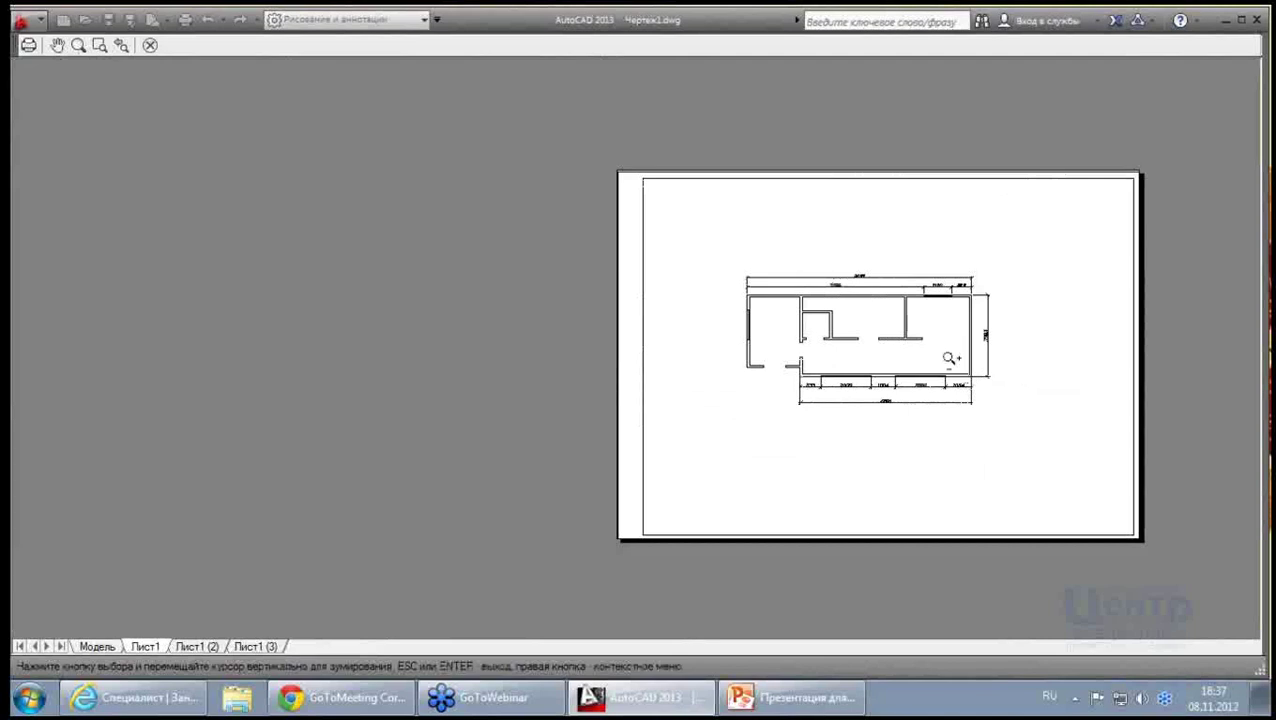
key("Escape")
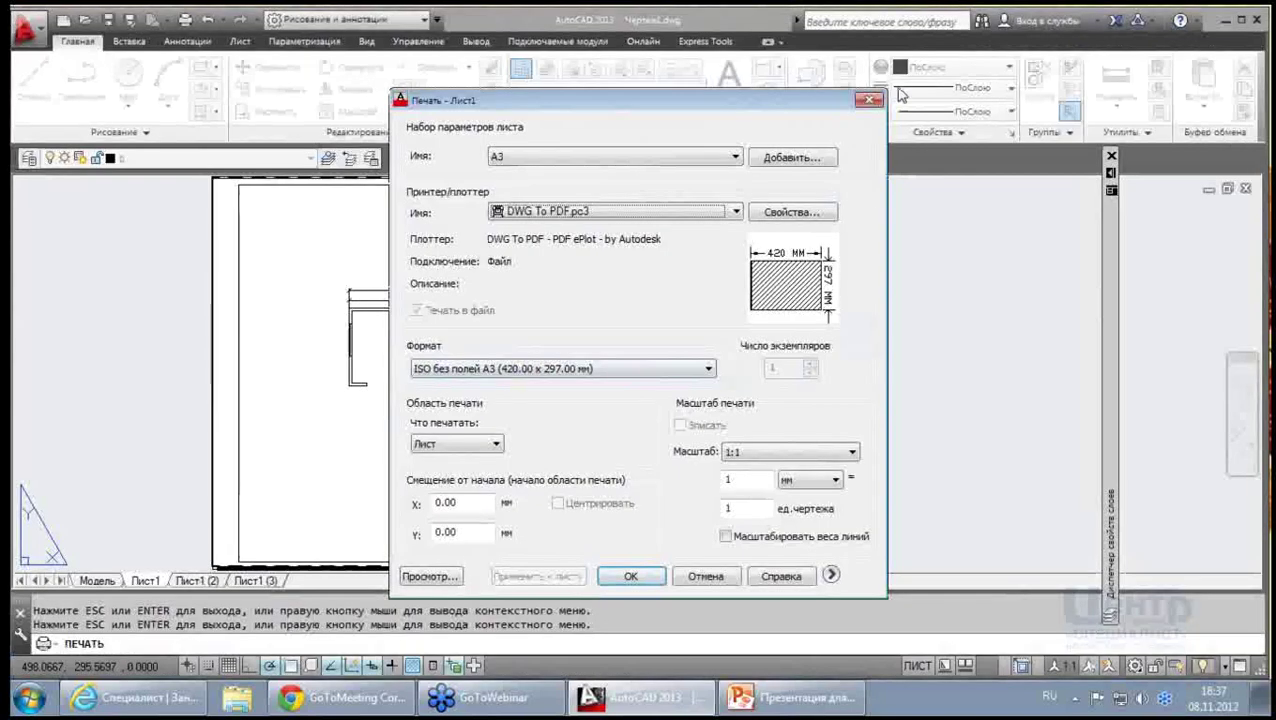
left_click(866, 103)
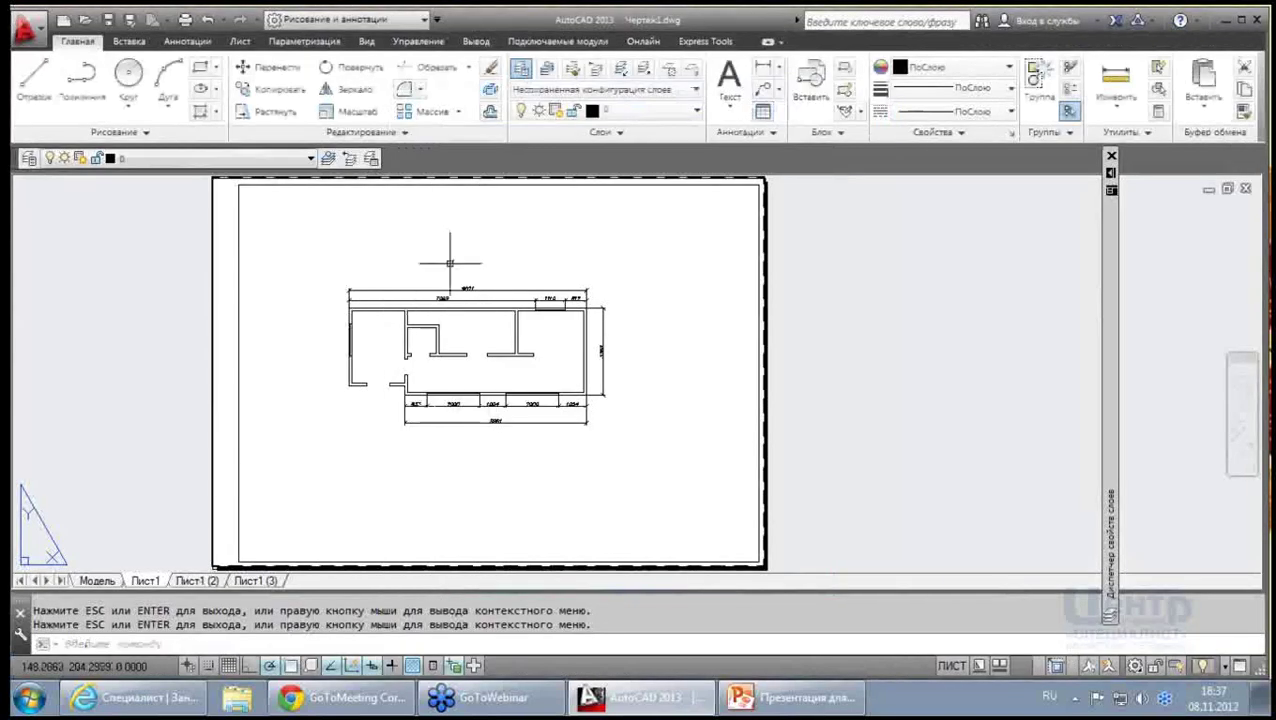
Preview the Лист1 (2) layout's plot, then close the preview
left_click(197, 580)
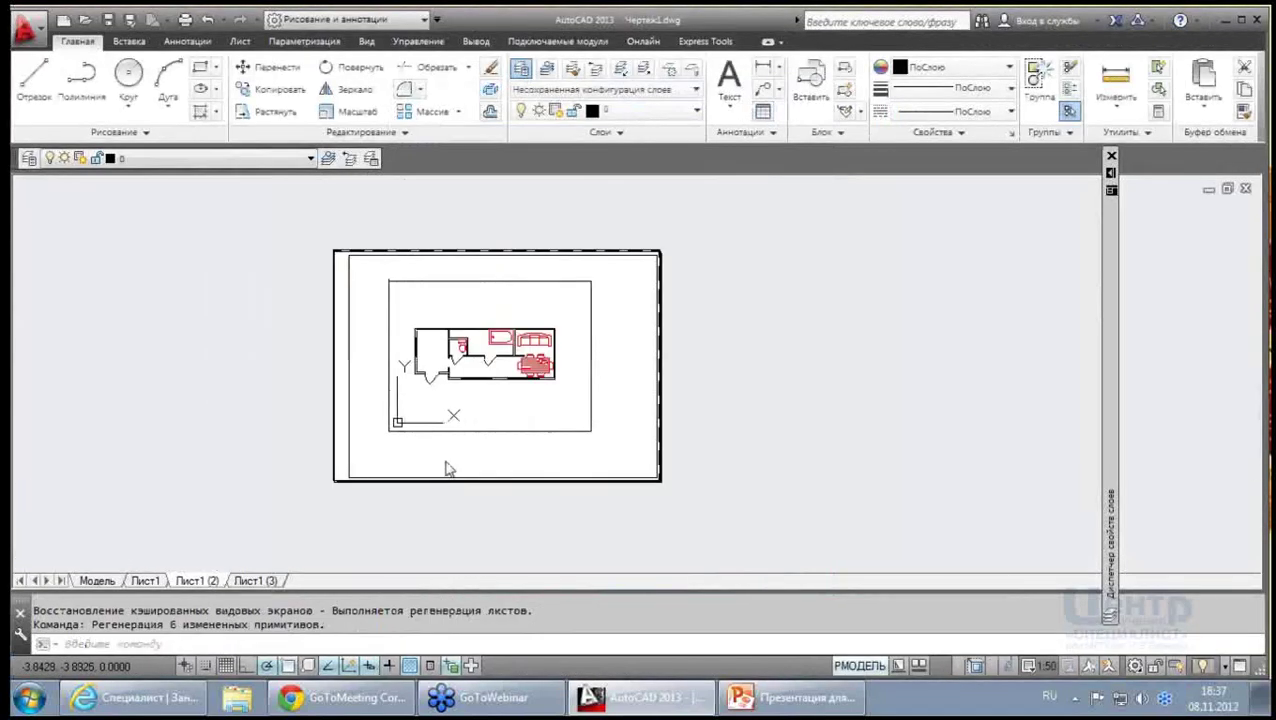
left_click(186, 20)
left_click(432, 573)
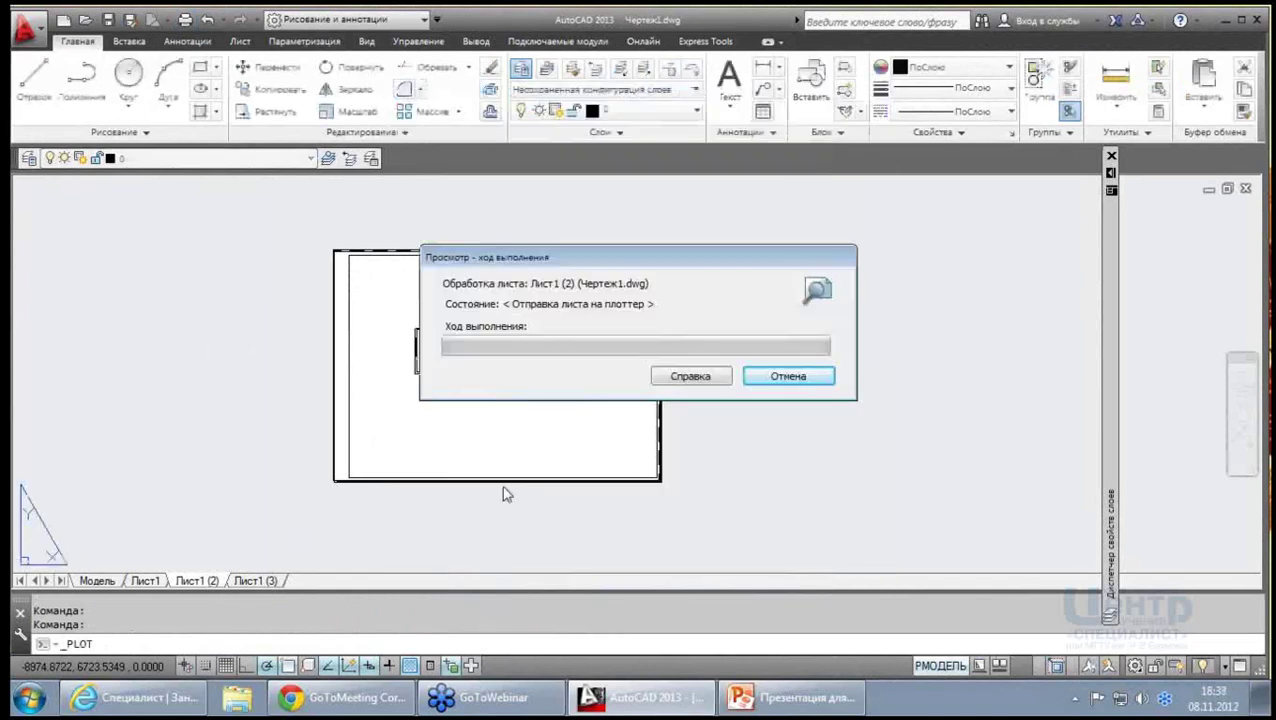
scroll(633, 362, "up", 5)
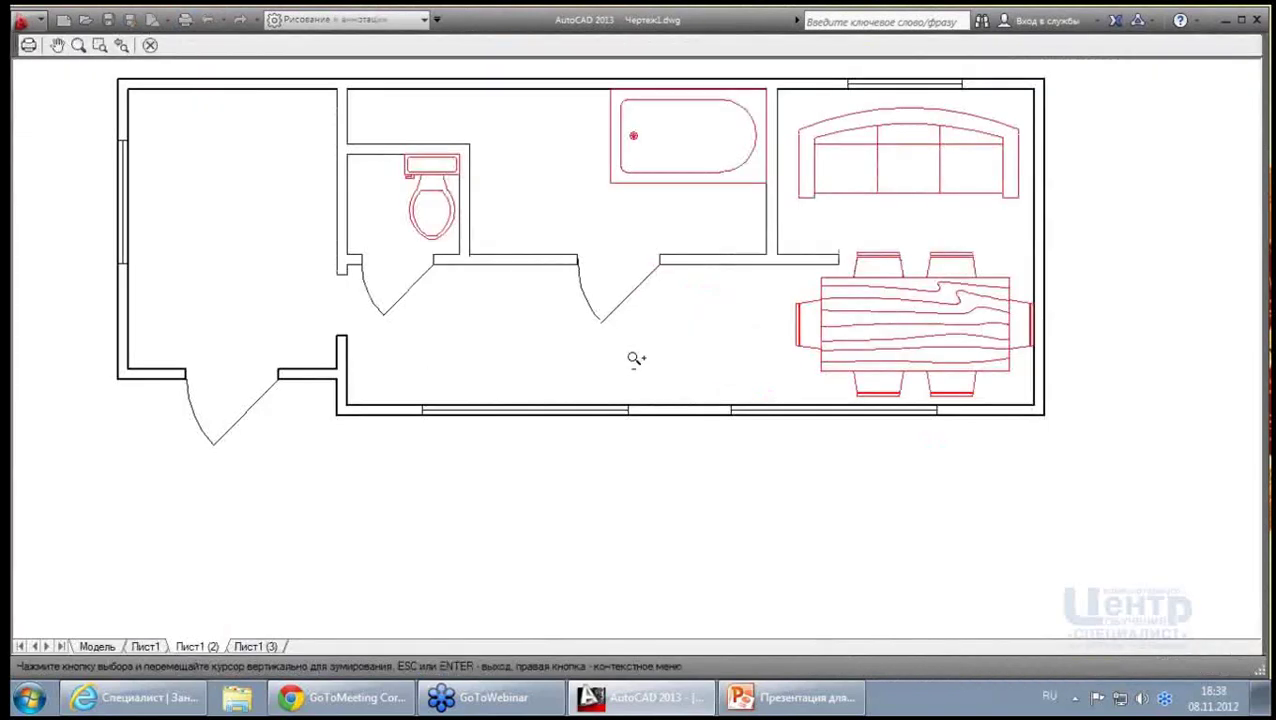
scroll(636, 358, "down", 2)
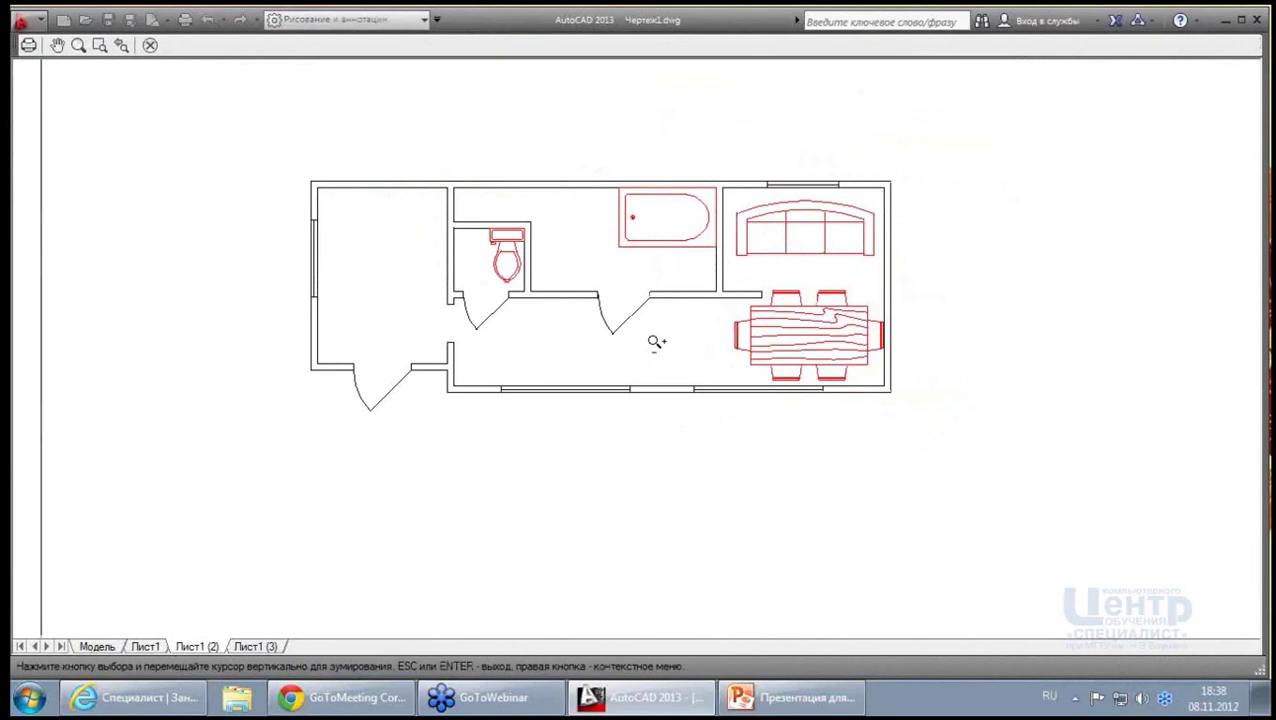
key("Escape")
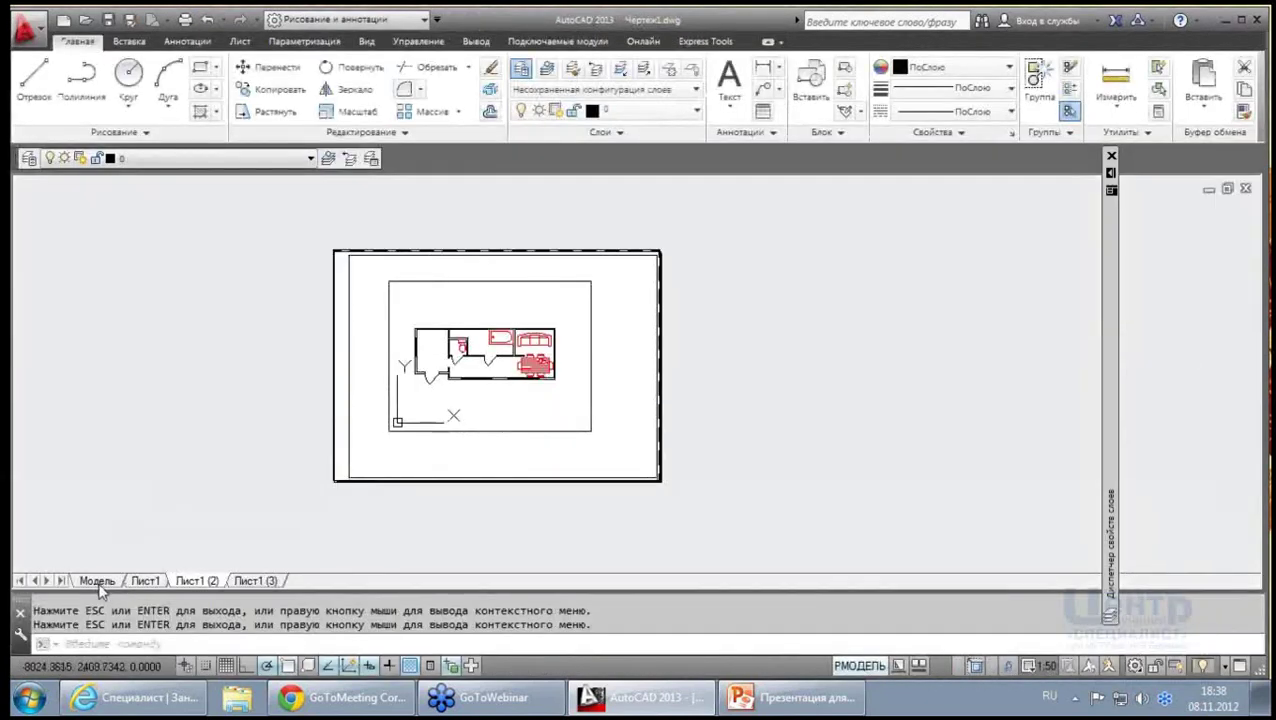
Back in model space, delete the dining table with its chairs
left_click(97, 580)
scroll(336, 359, "up", 3)
middle_click_drag(336, 359, 453, 310)
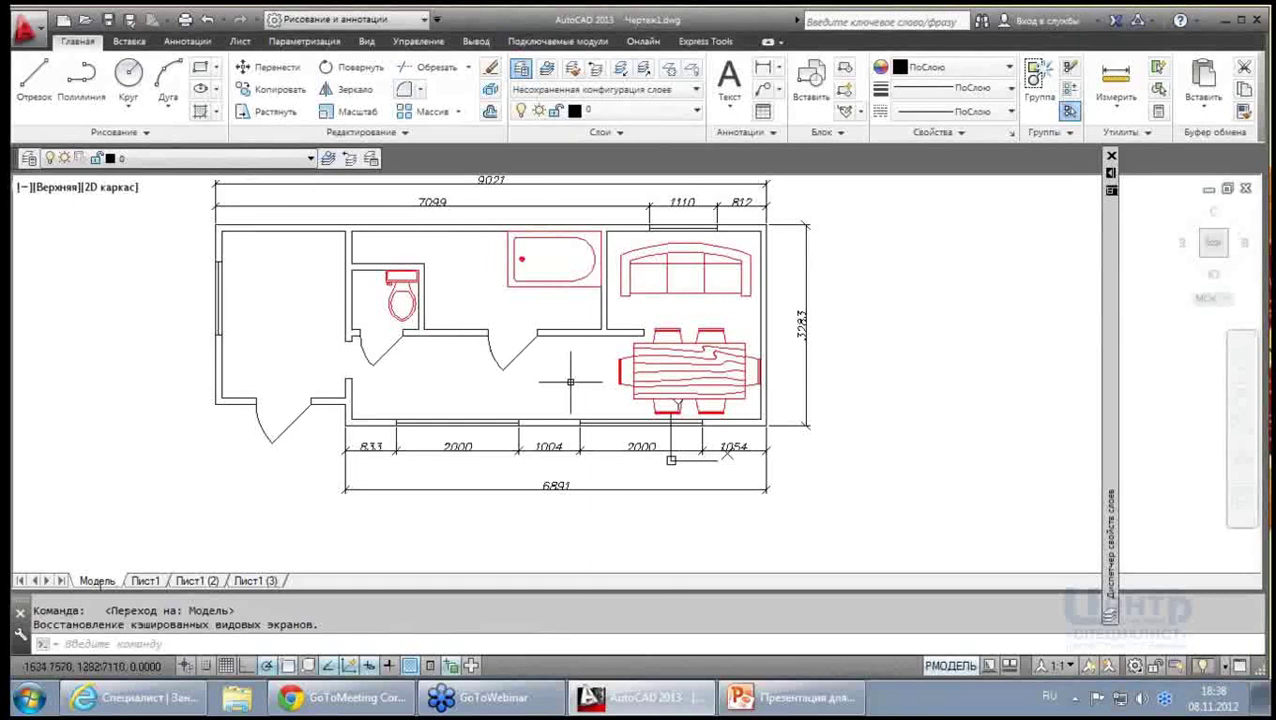
left_click(688, 366)
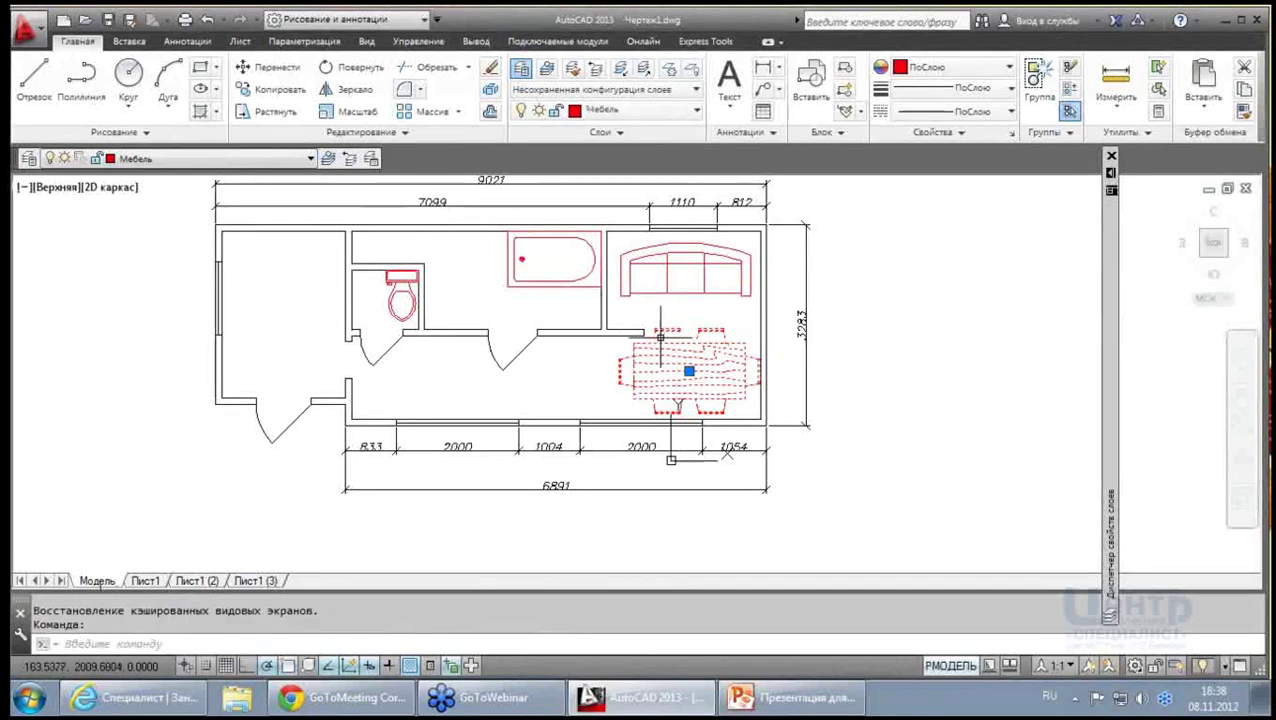
key("Delete")
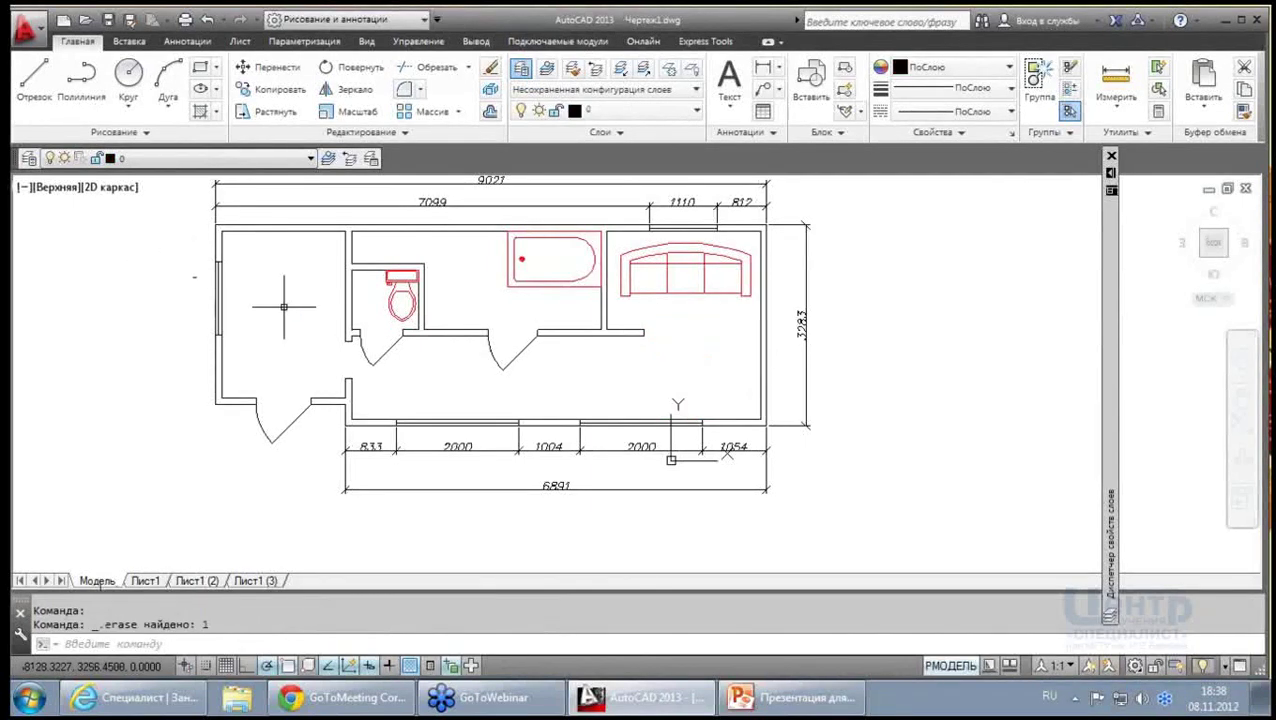
Stretch the left wall outward, giving overall dimensions 9516 and 7594
middle_click_drag(287, 304, 323, 344)
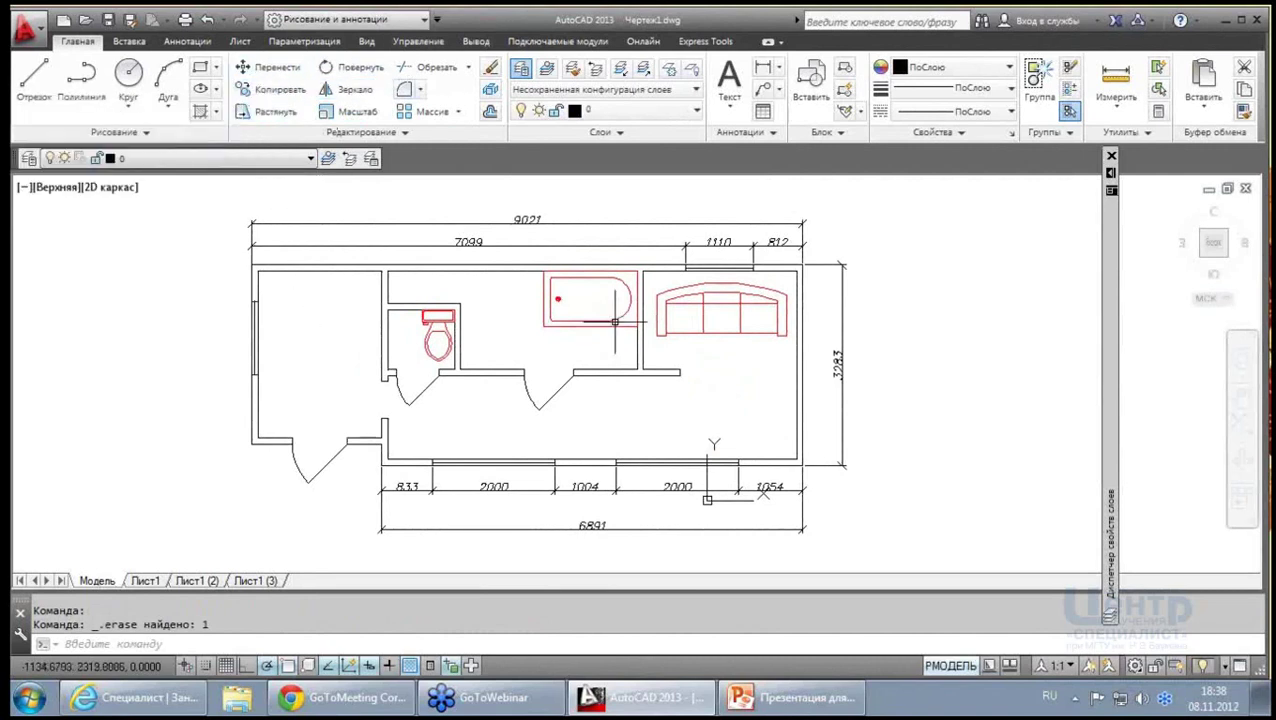
left_click(262, 112)
left_click(277, 464)
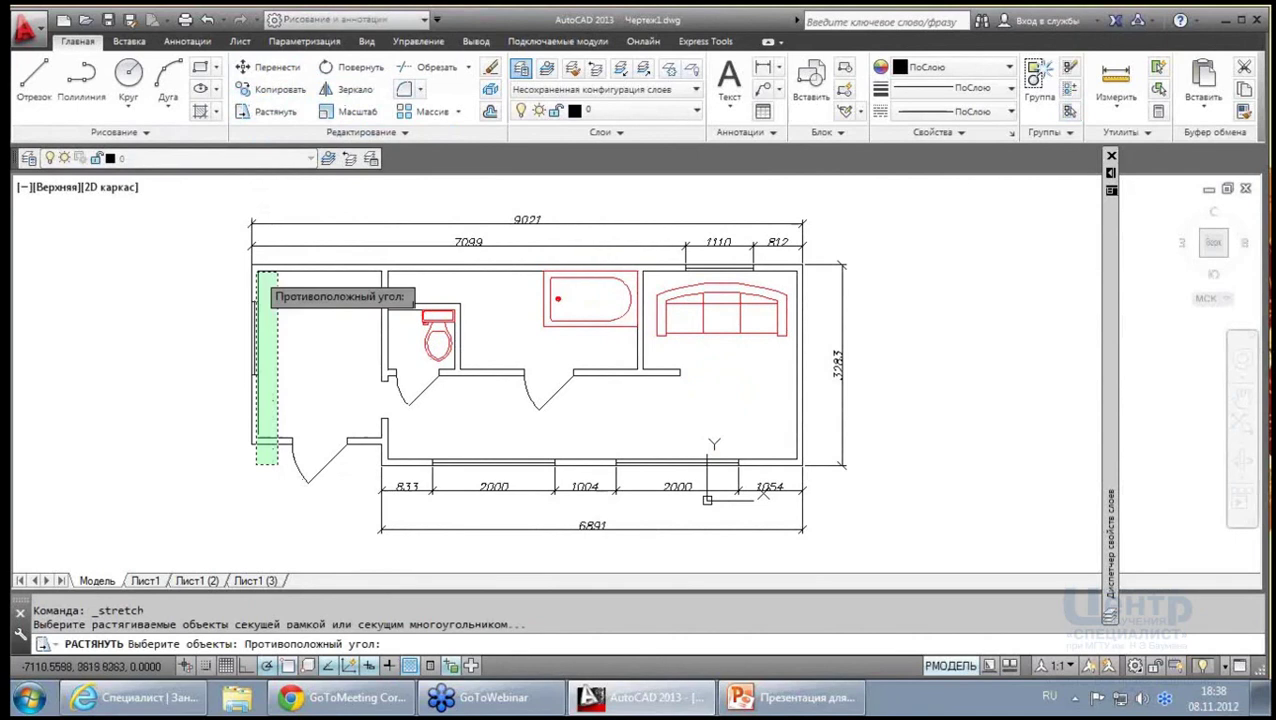
left_click(209, 196)
key("Return")
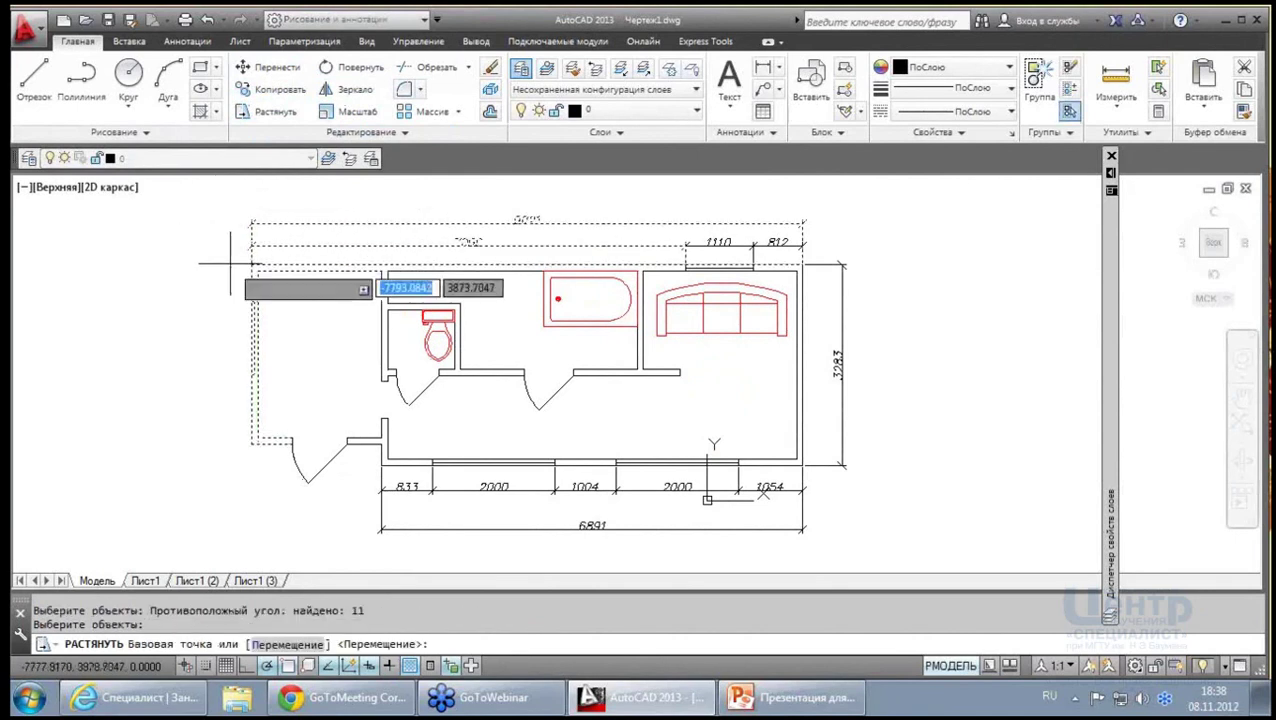
left_click(251, 265)
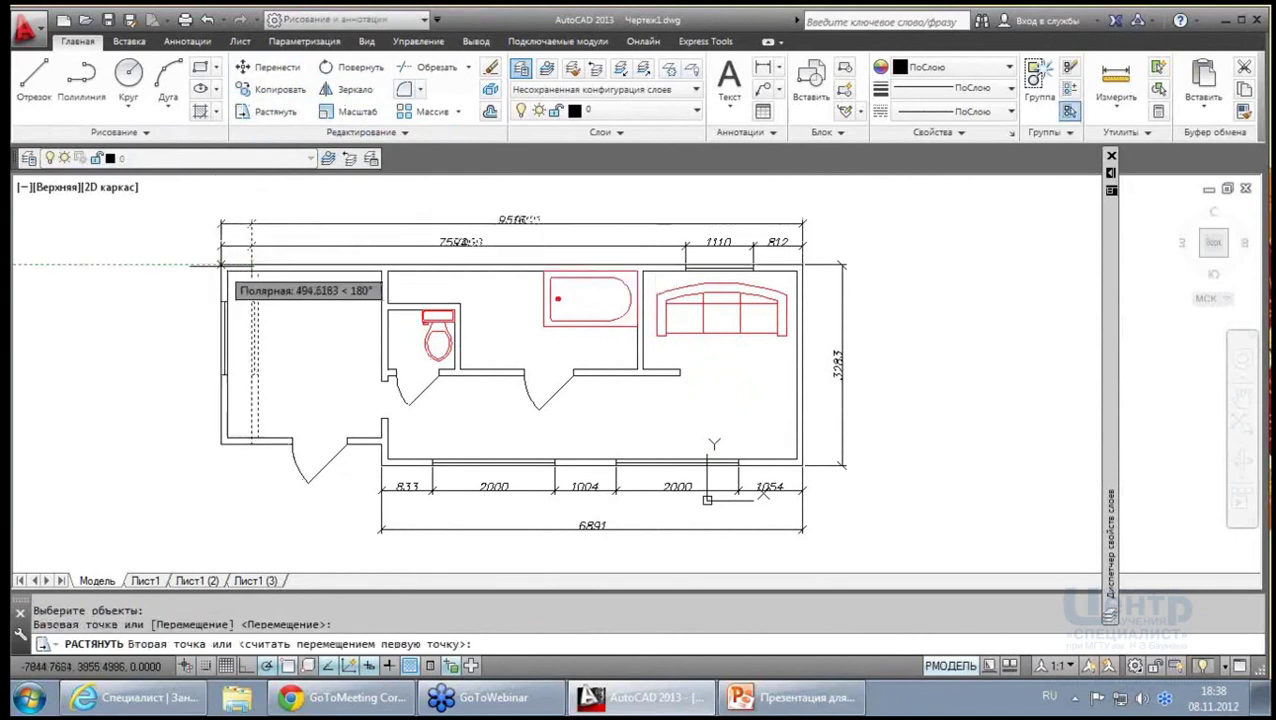
left_click(221, 265)
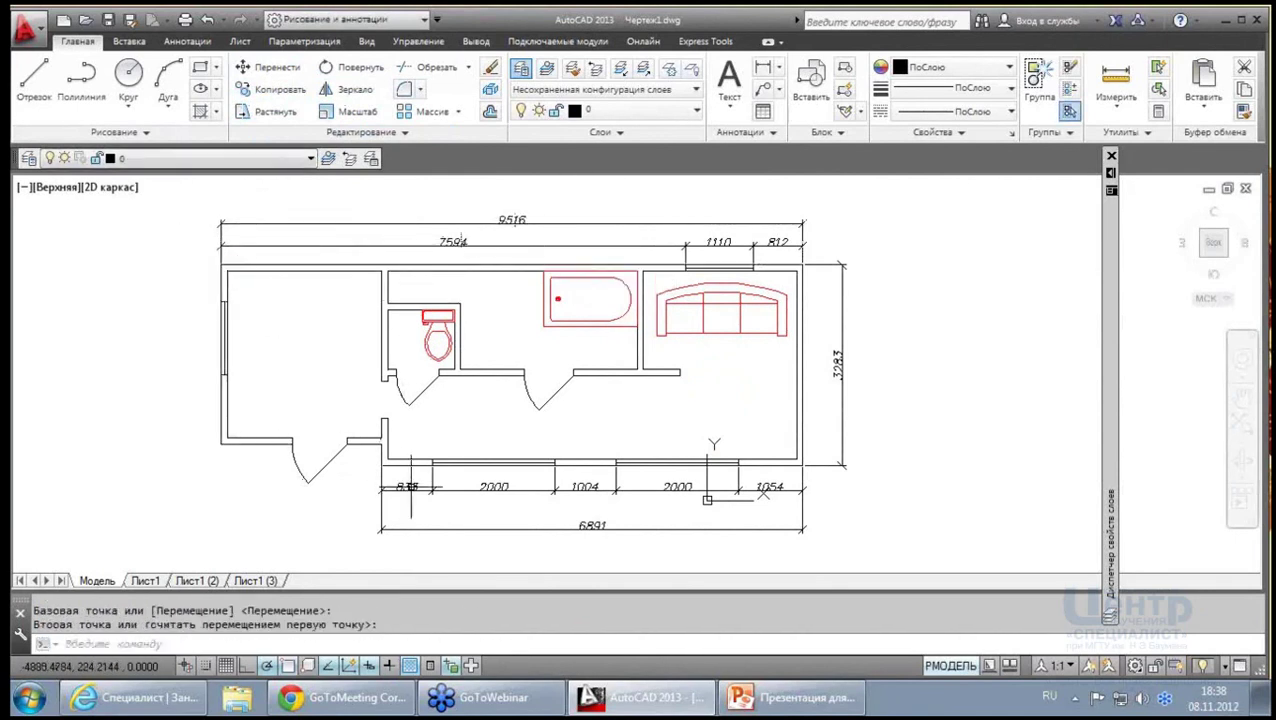
Move the lower-left entrance door and its wall pieces slightly up
left_click(262, 70)
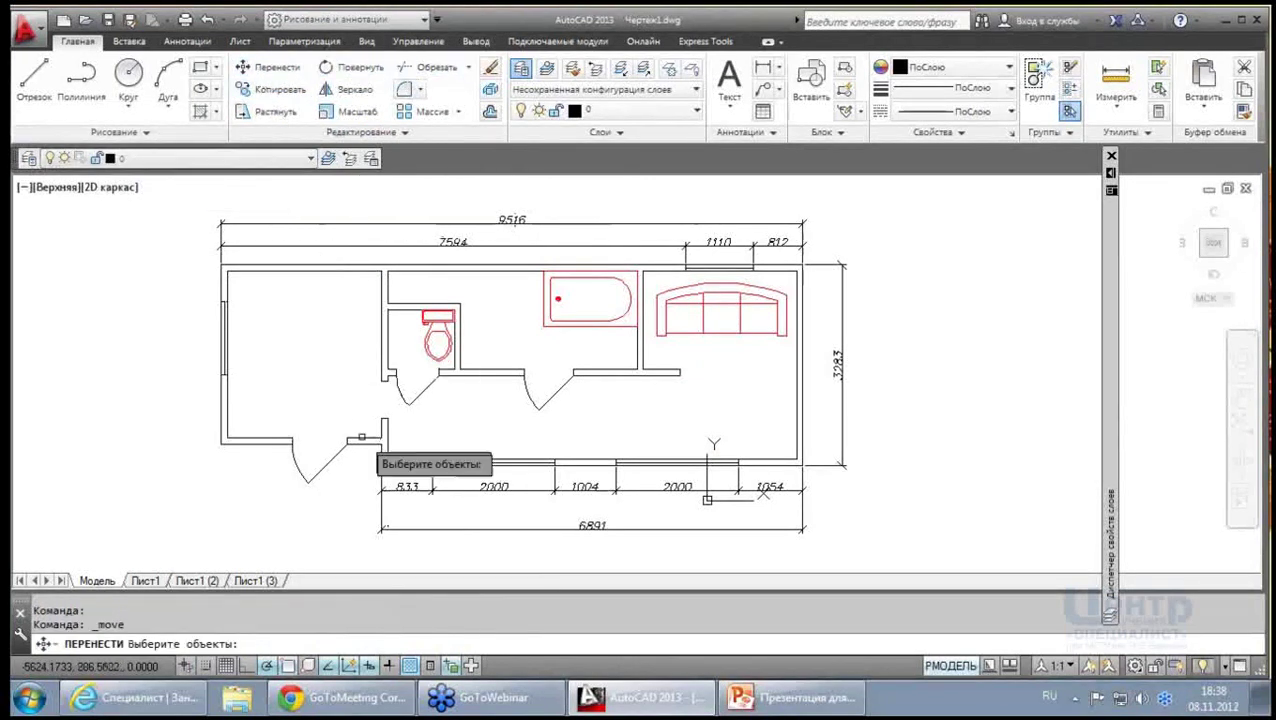
left_click(367, 485)
left_click(244, 401)
key("Return")
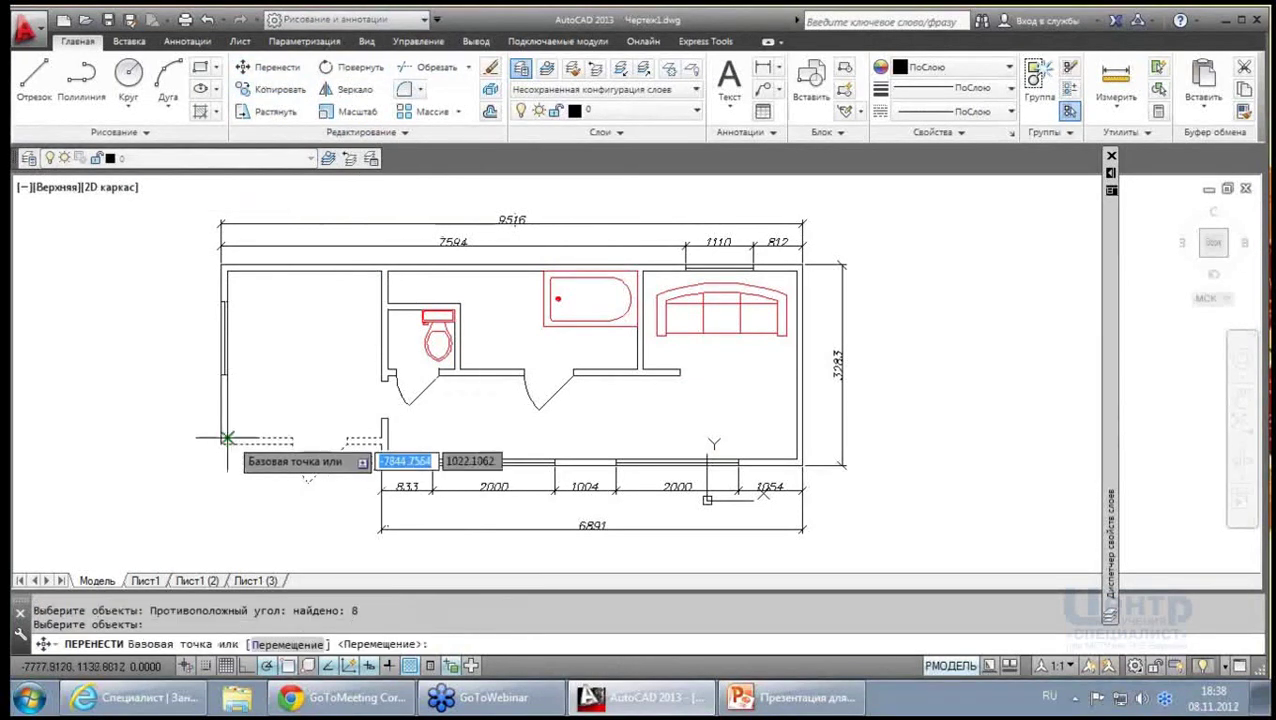
left_click(228, 438)
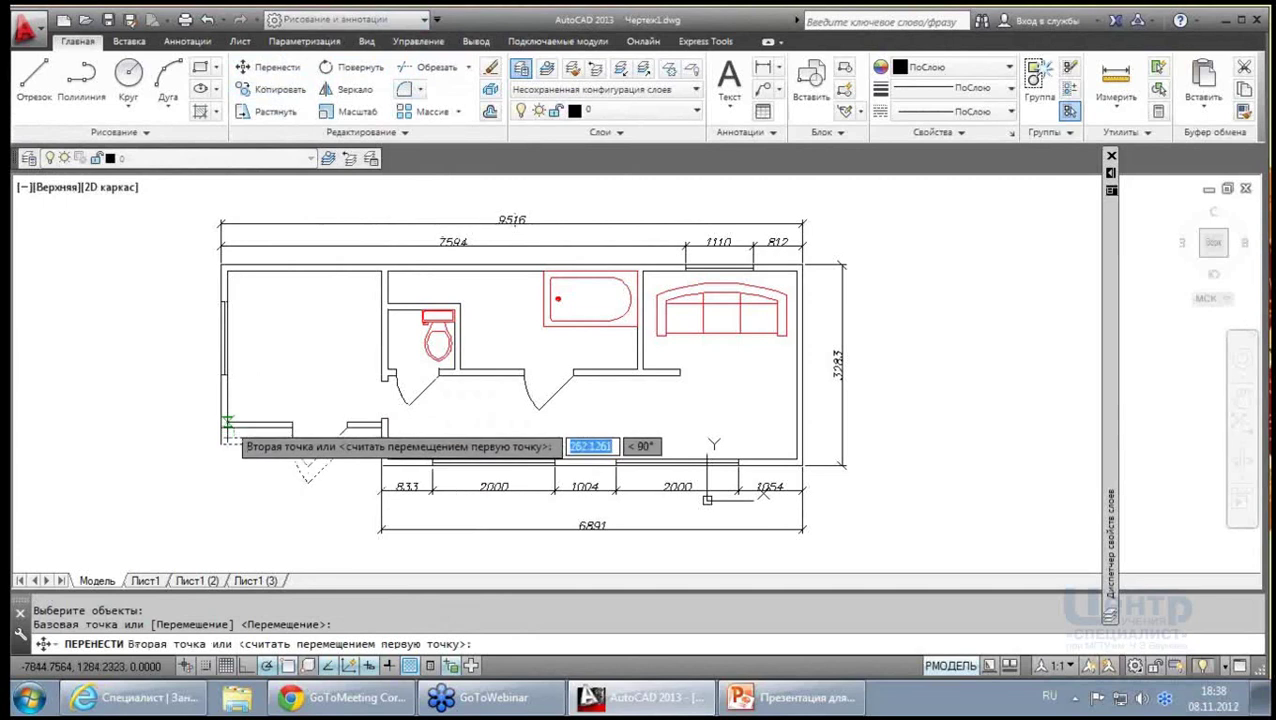
left_click(225, 430)
Begin trimming wall lines with a window of cutting edges, then cancel the trim
left_click(408, 68)
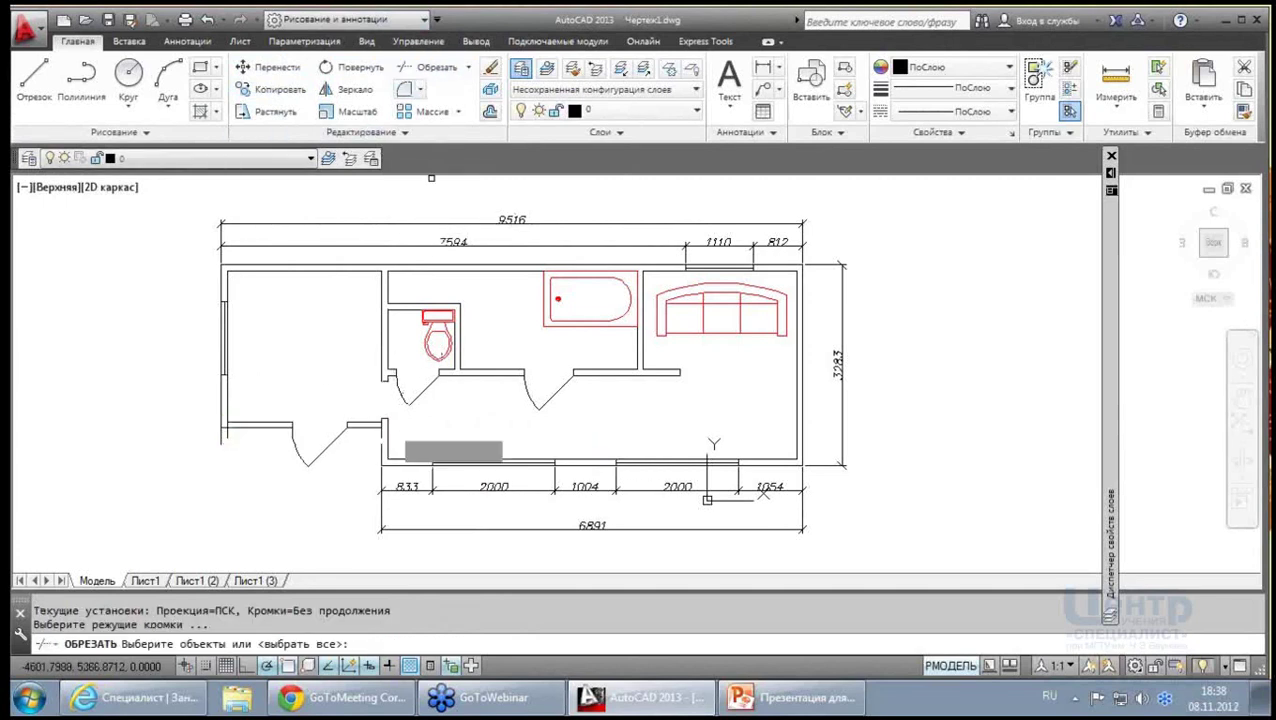
left_click(458, 546)
left_click(222, 379)
key("Return")
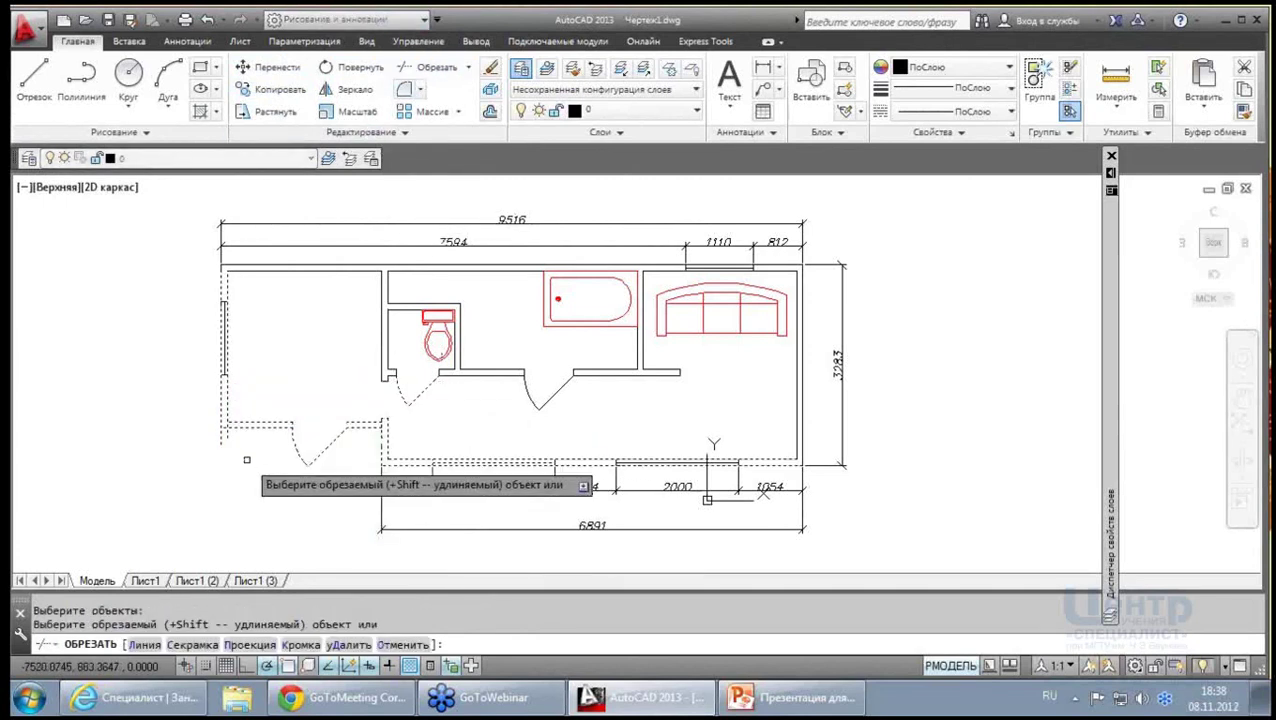
scroll(239, 440, "up", 2)
left_click(203, 427)
scroll(207, 415, "up", 3)
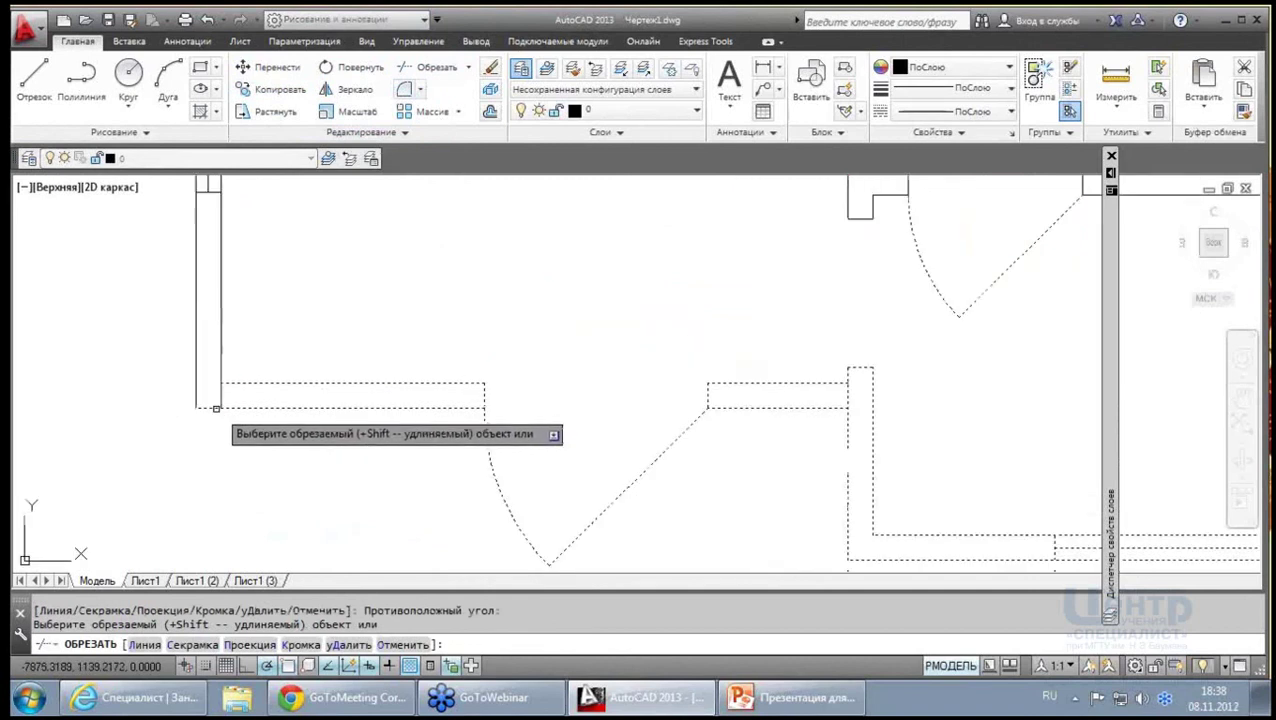
scroll(220, 400, "down", 4)
scroll(425, 402, "up", 2)
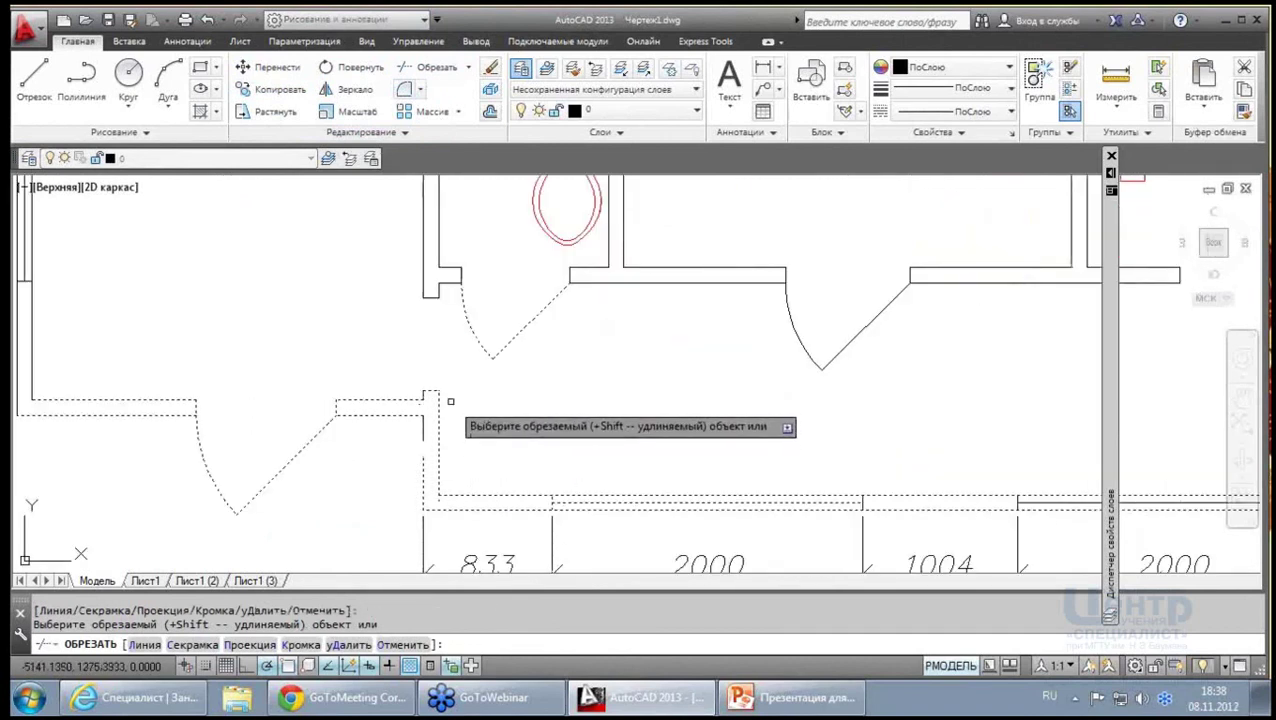
key("Escape")
Join the two vertical wall segments into a single line
left_click(410, 131)
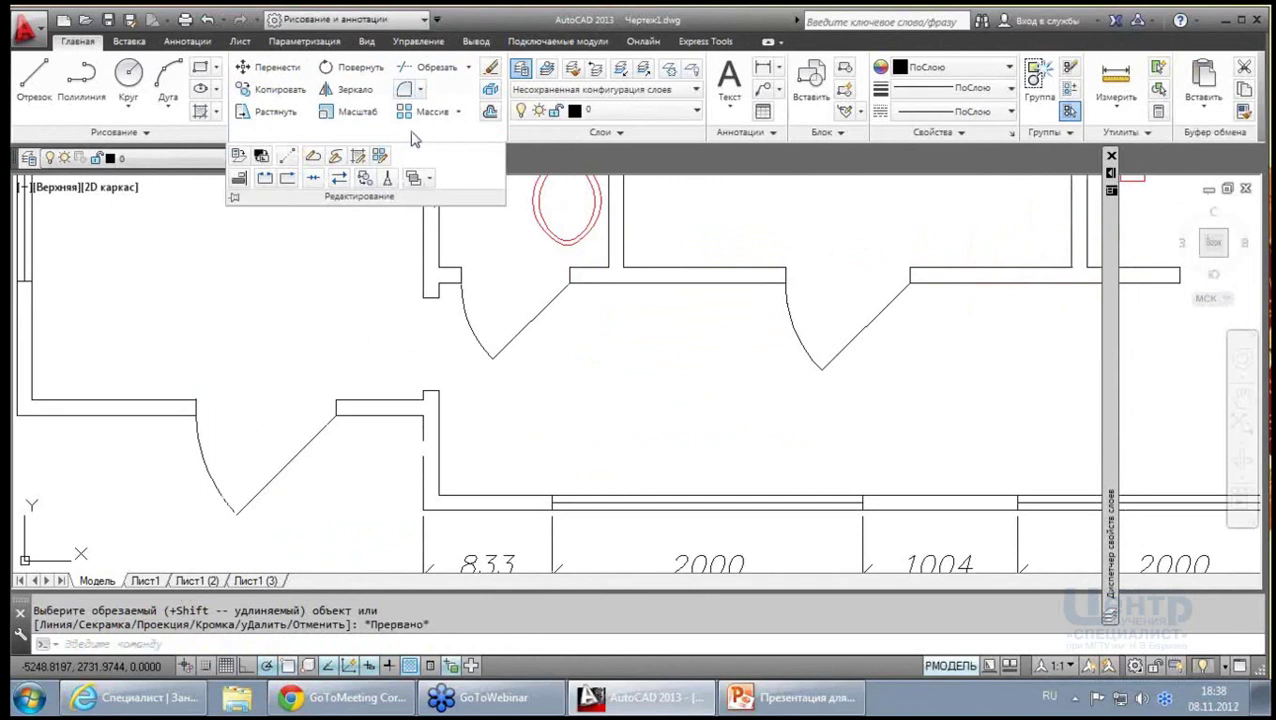
left_click(313, 178)
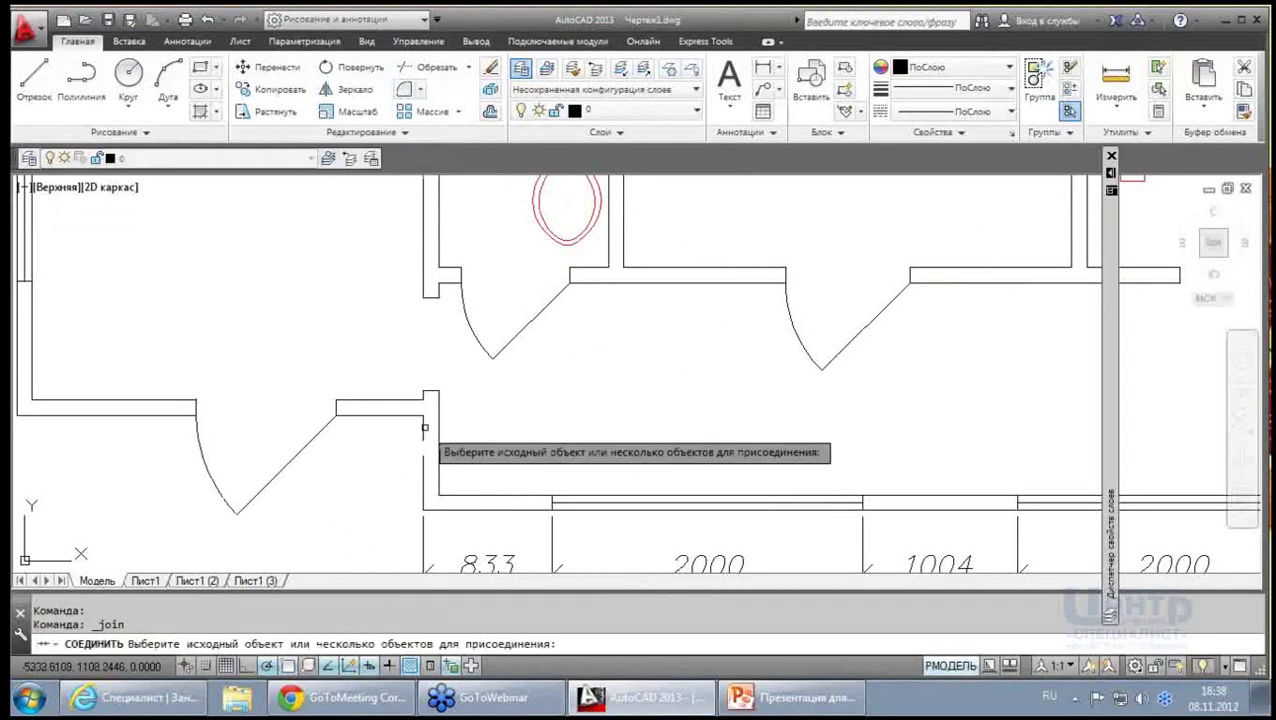
left_click(423, 430)
left_click(423, 461)
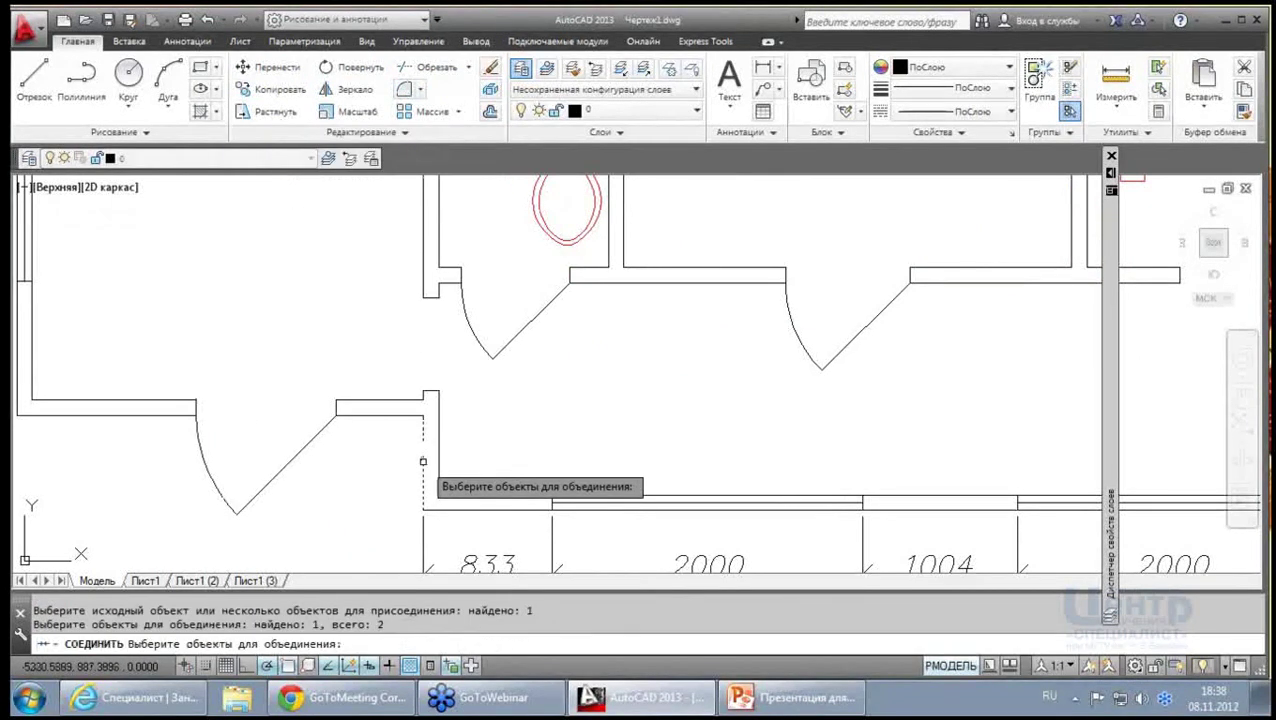
key("Return")
left_click(150, 581)
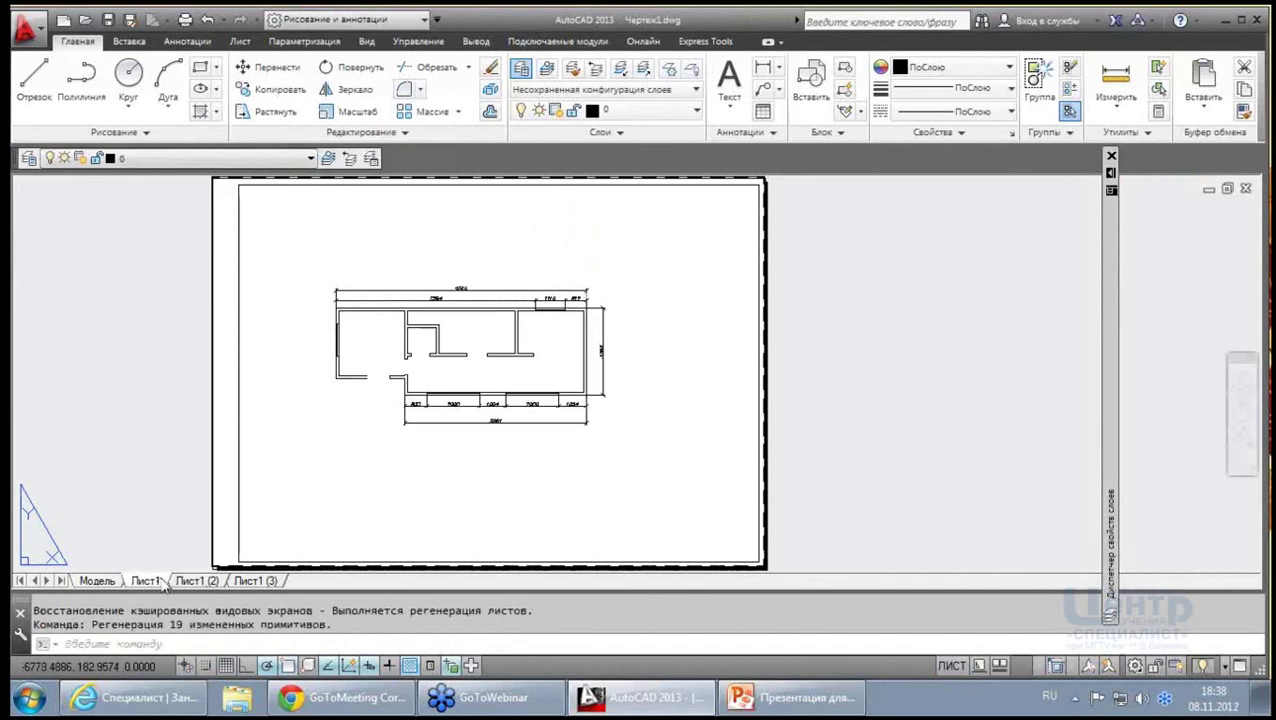
scroll(405, 335, "up", 2)
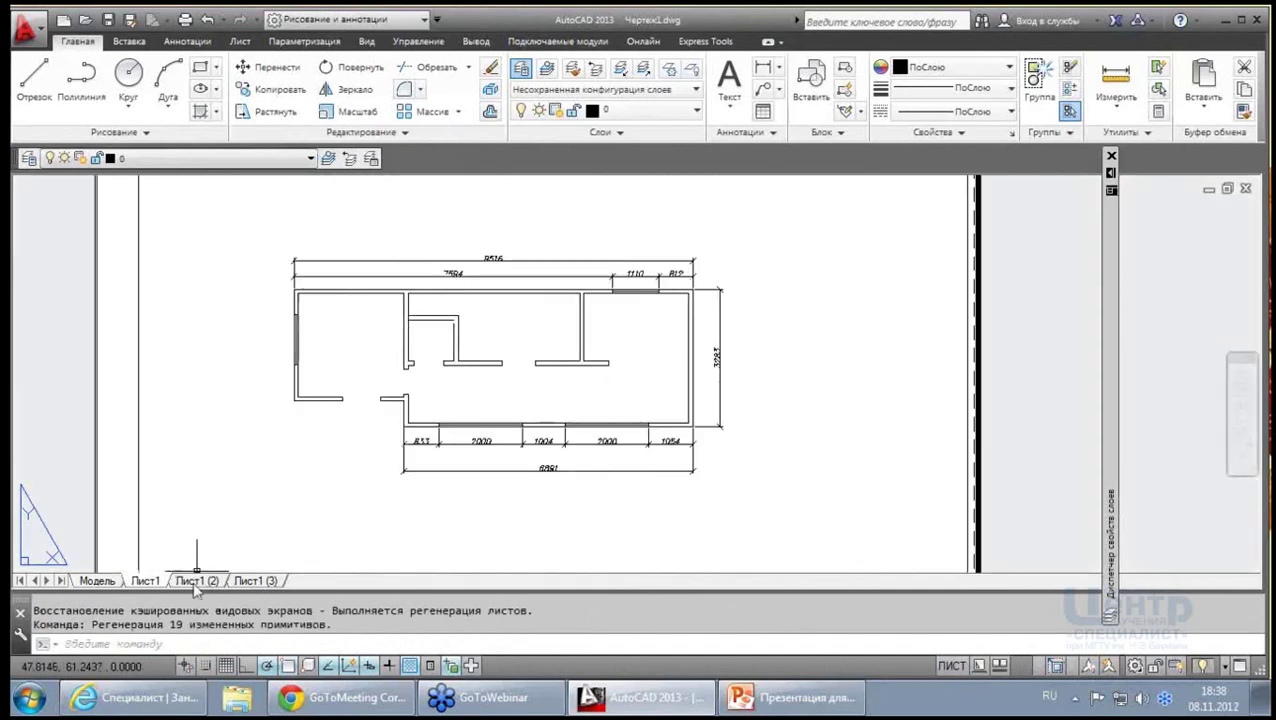
left_click(197, 581)
scroll(500, 378, "up", 2)
scroll(495, 381, "up", 2)
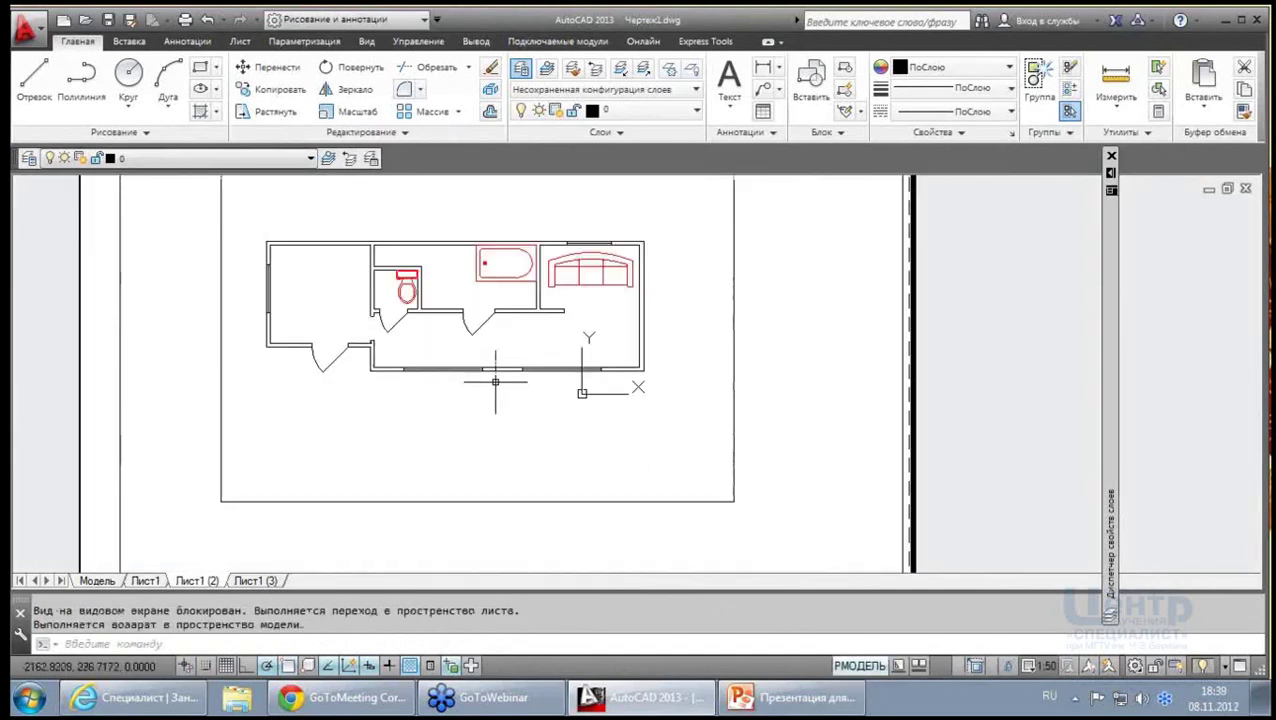
left_click(145, 580)
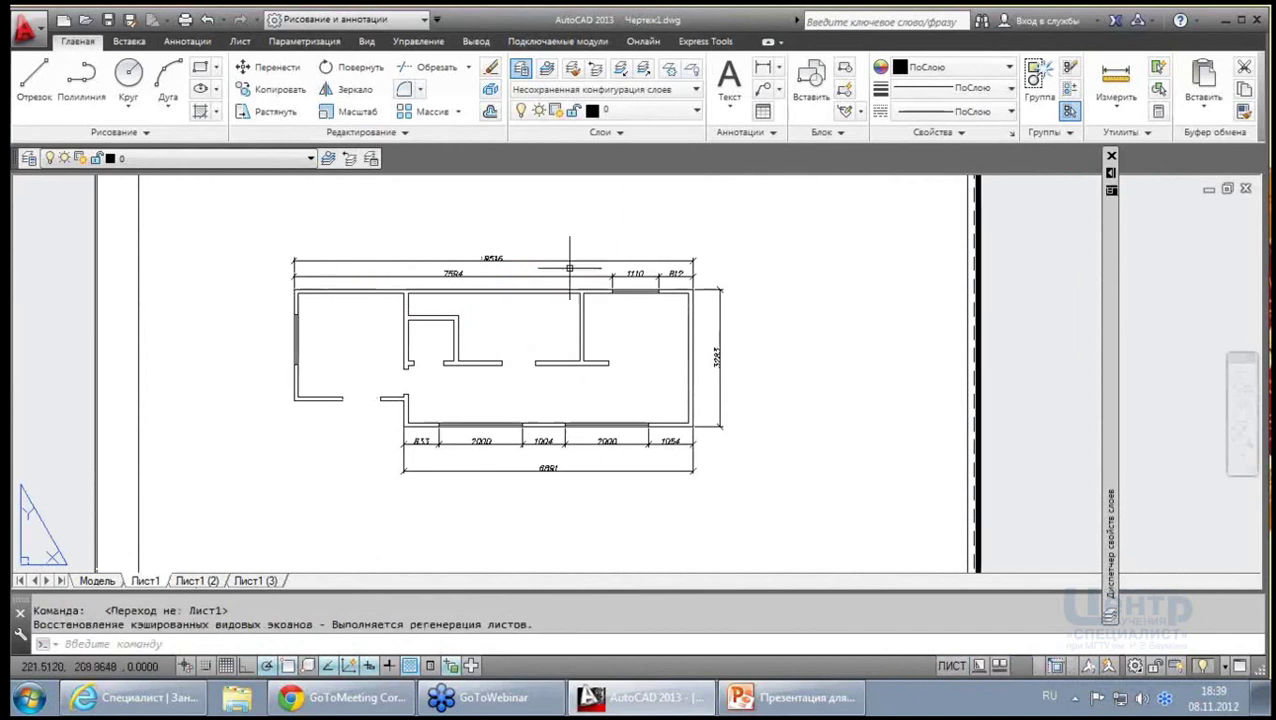
scroll(543, 263, "up", 2)
scroll(160, 454, "down", 2)
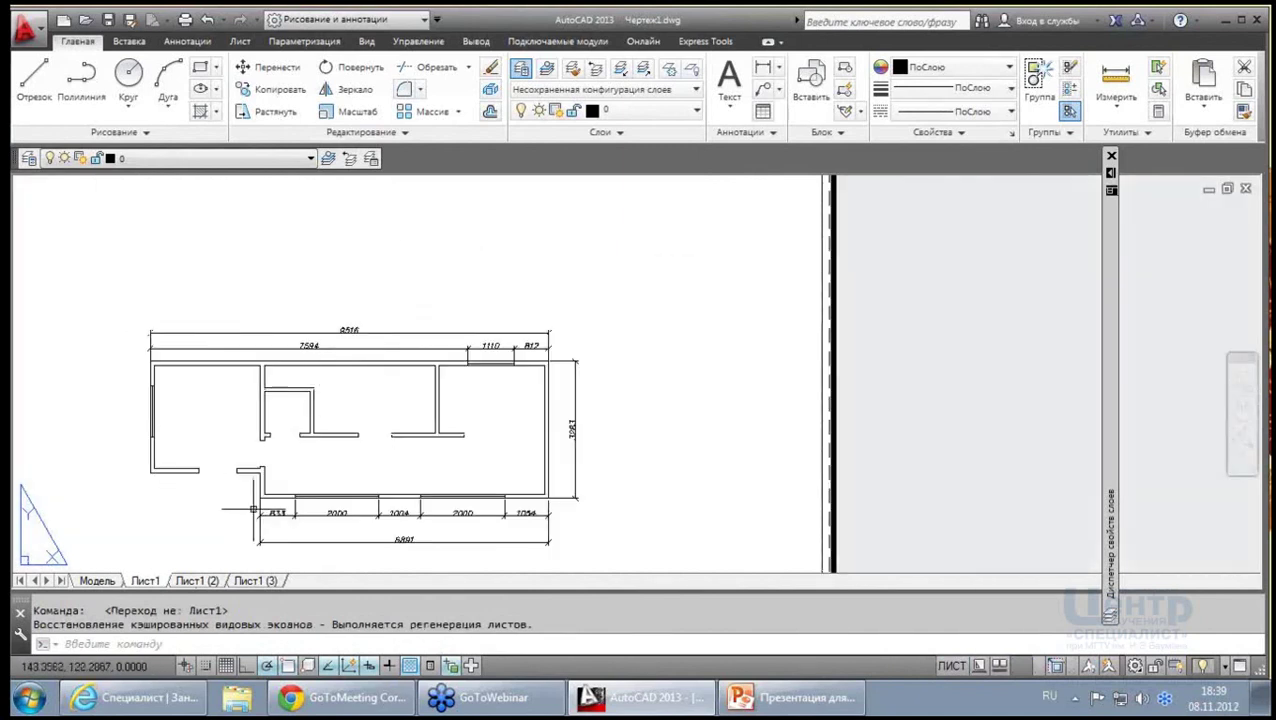
left_click(196, 581)
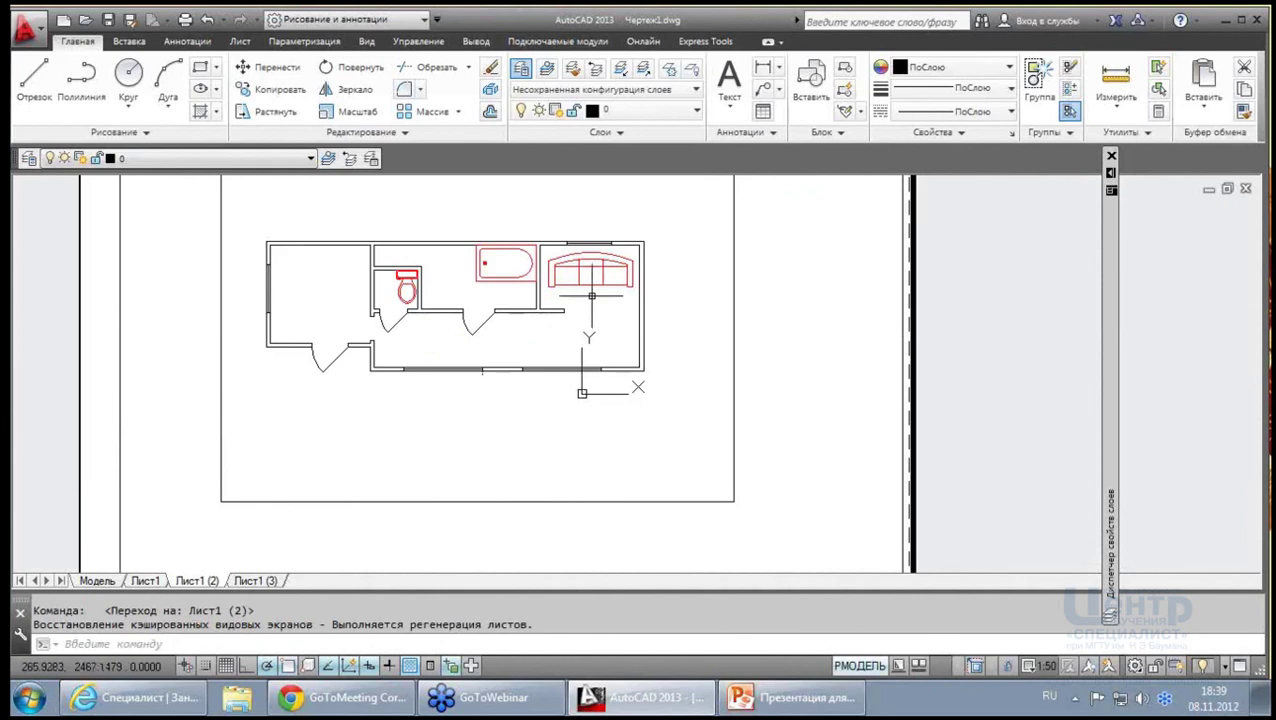
left_click(95, 581)
key("Escape")
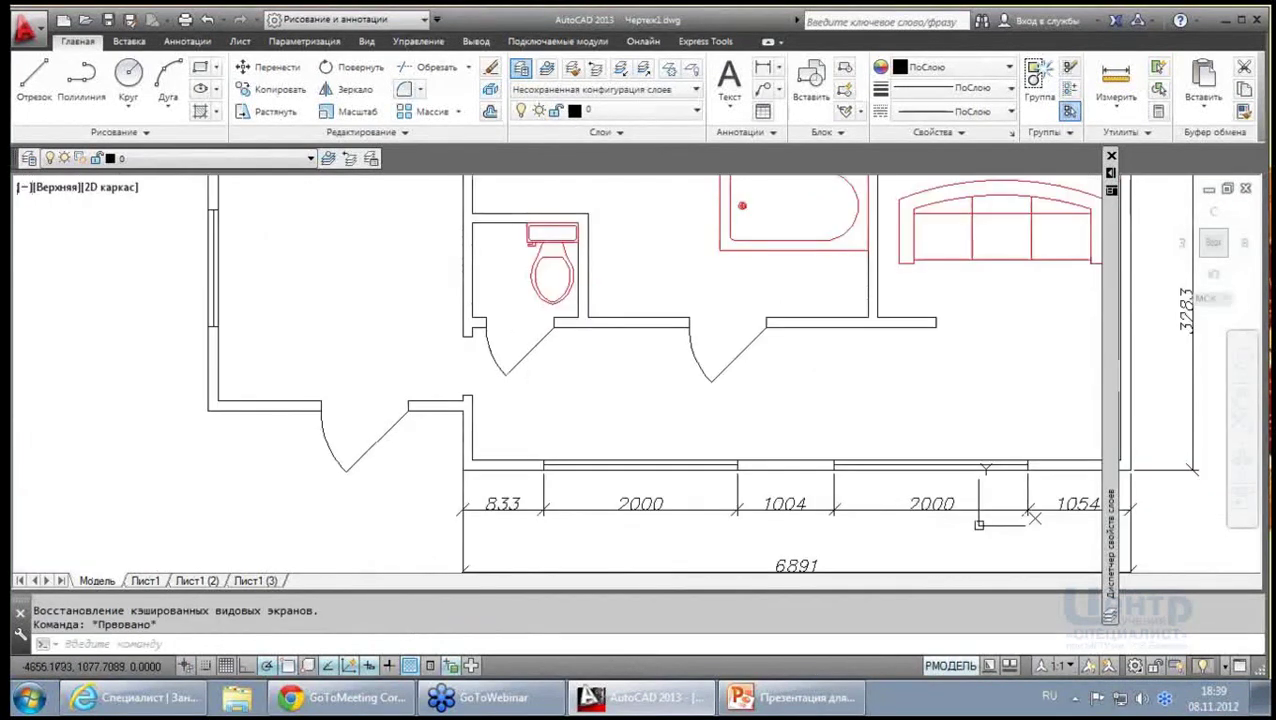
scroll(650, 385, "down", 3)
scroll(650, 385, "down", 2)
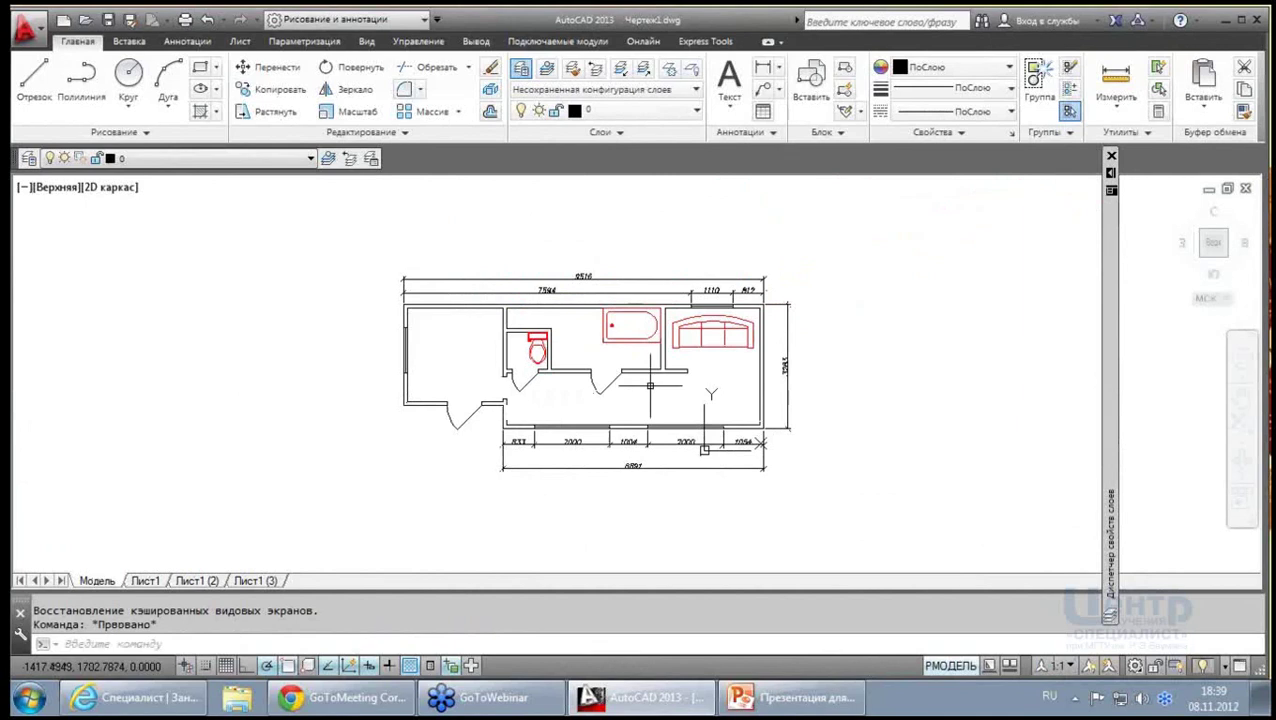
scroll(627, 490, "up", 3)
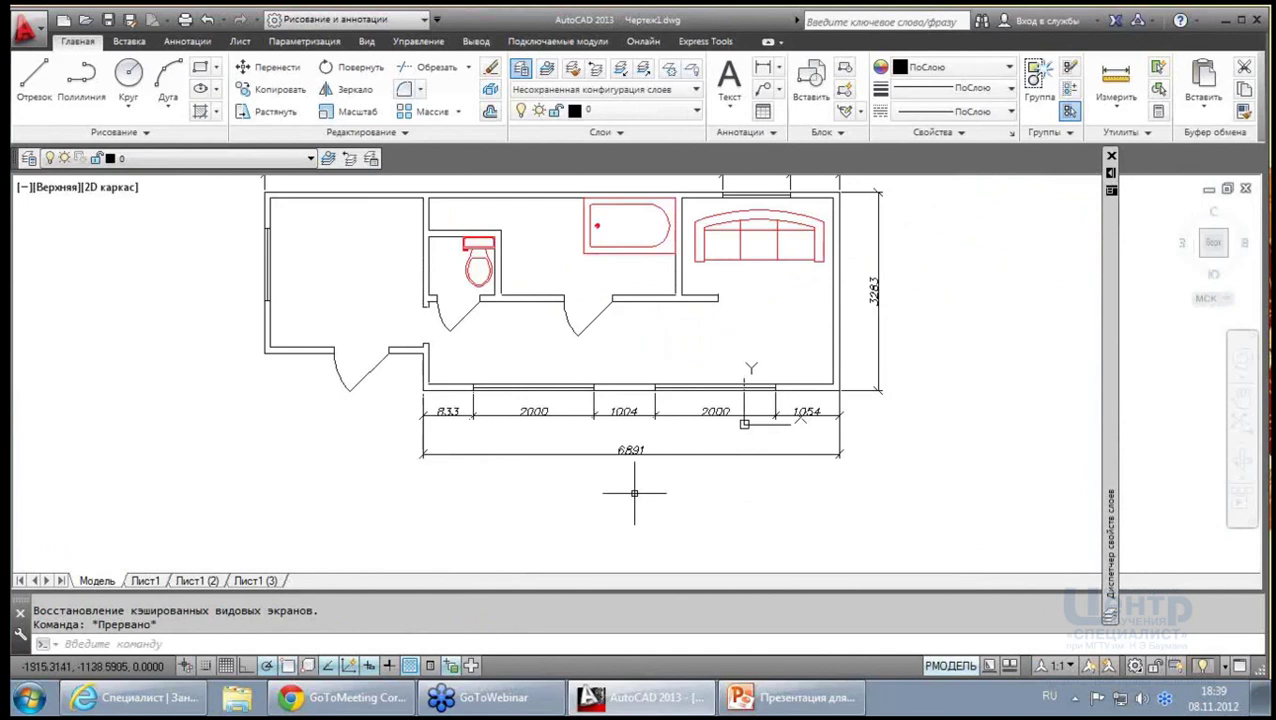
scroll(615, 470, "down", 3)
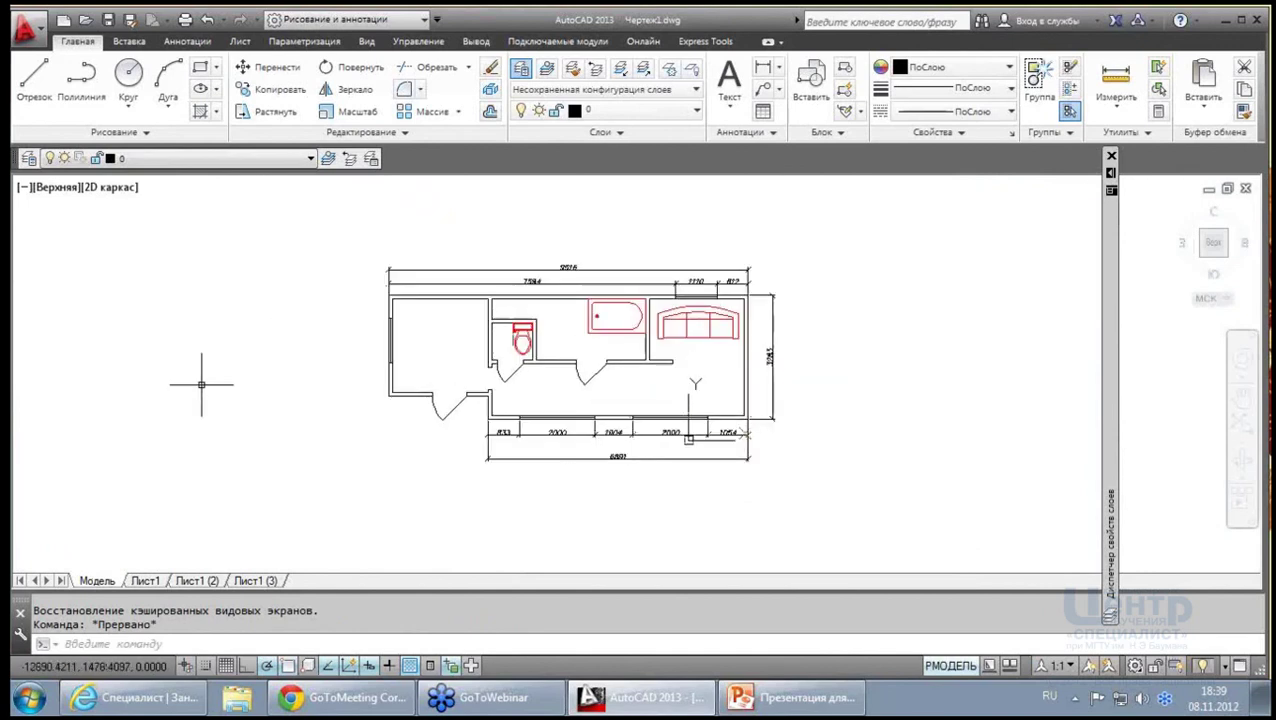
scroll(478, 250, "up", 2)
scroll(481, 250, "down", 1)
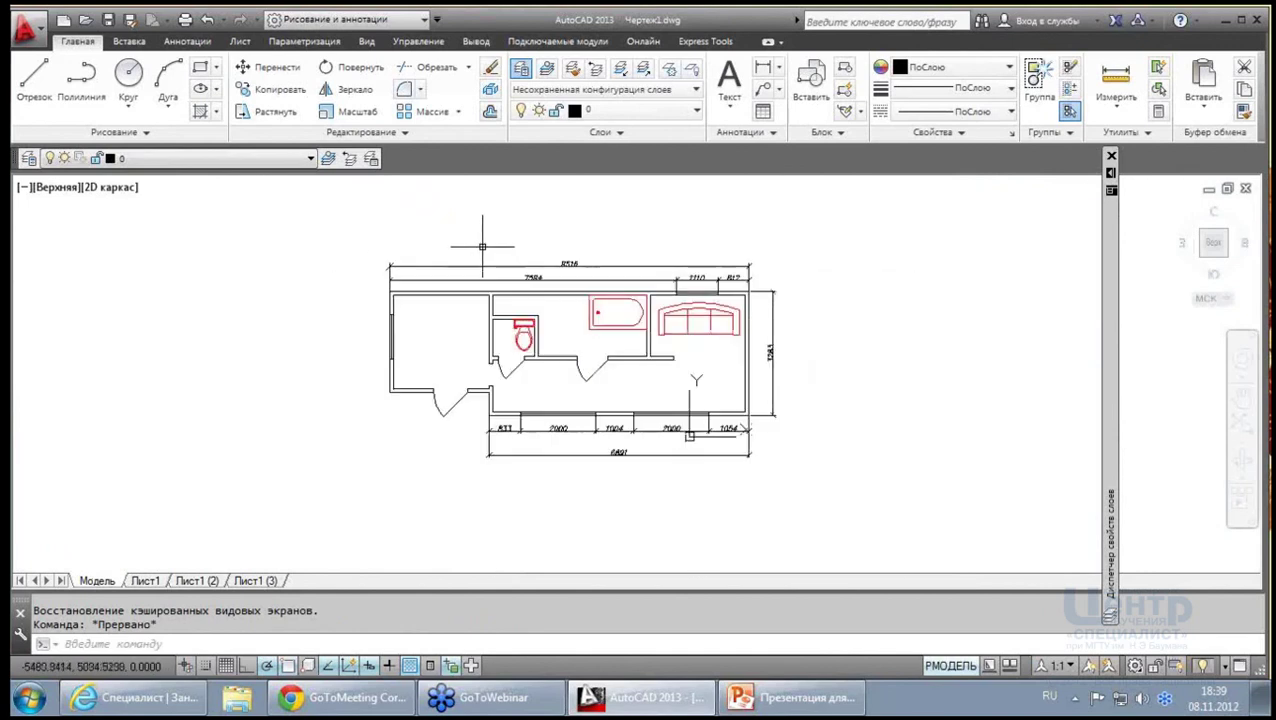
scroll(484, 248, "down", 1)
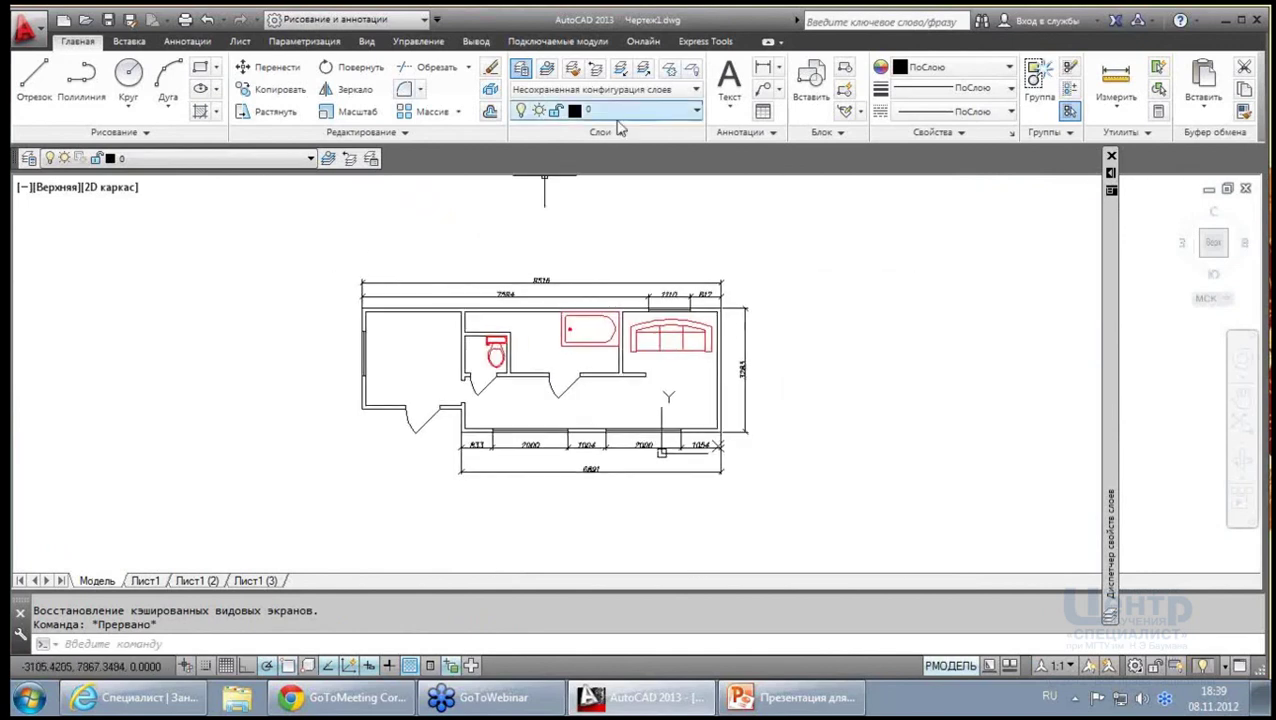
Create a new layer named Осевые with the PHANTOM2 linetype
left_click(523, 70)
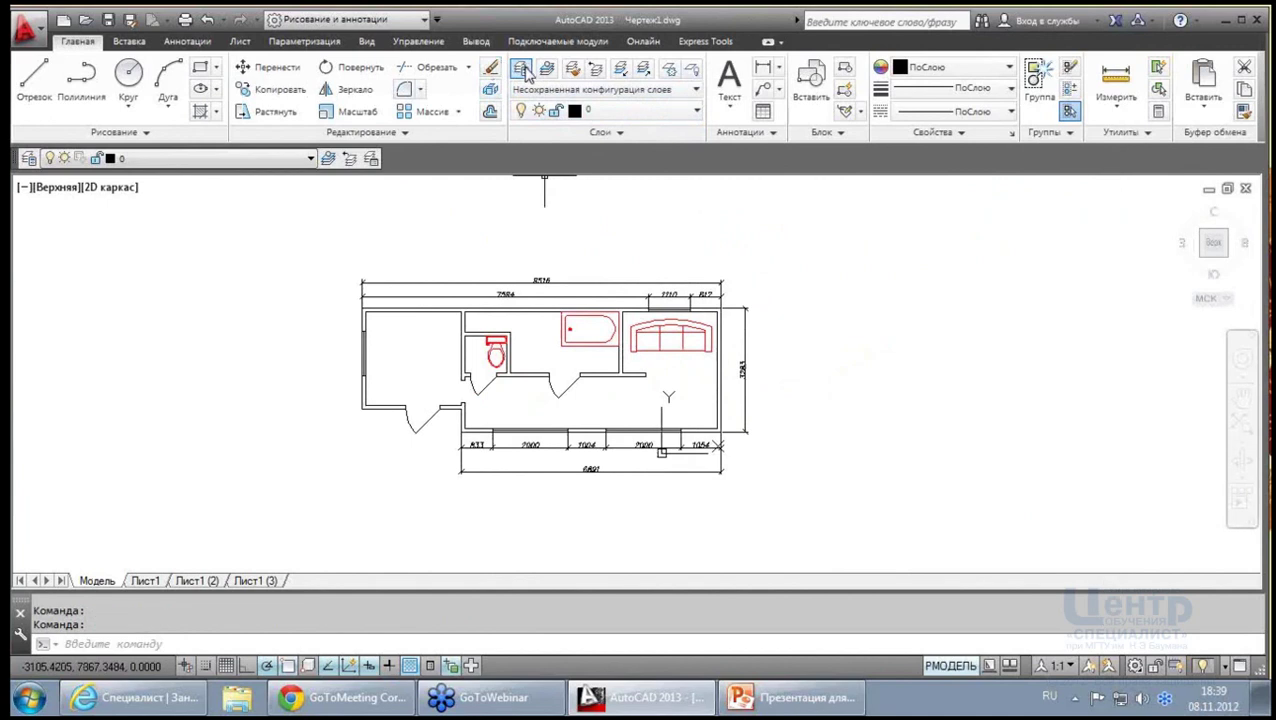
left_click(441, 187)
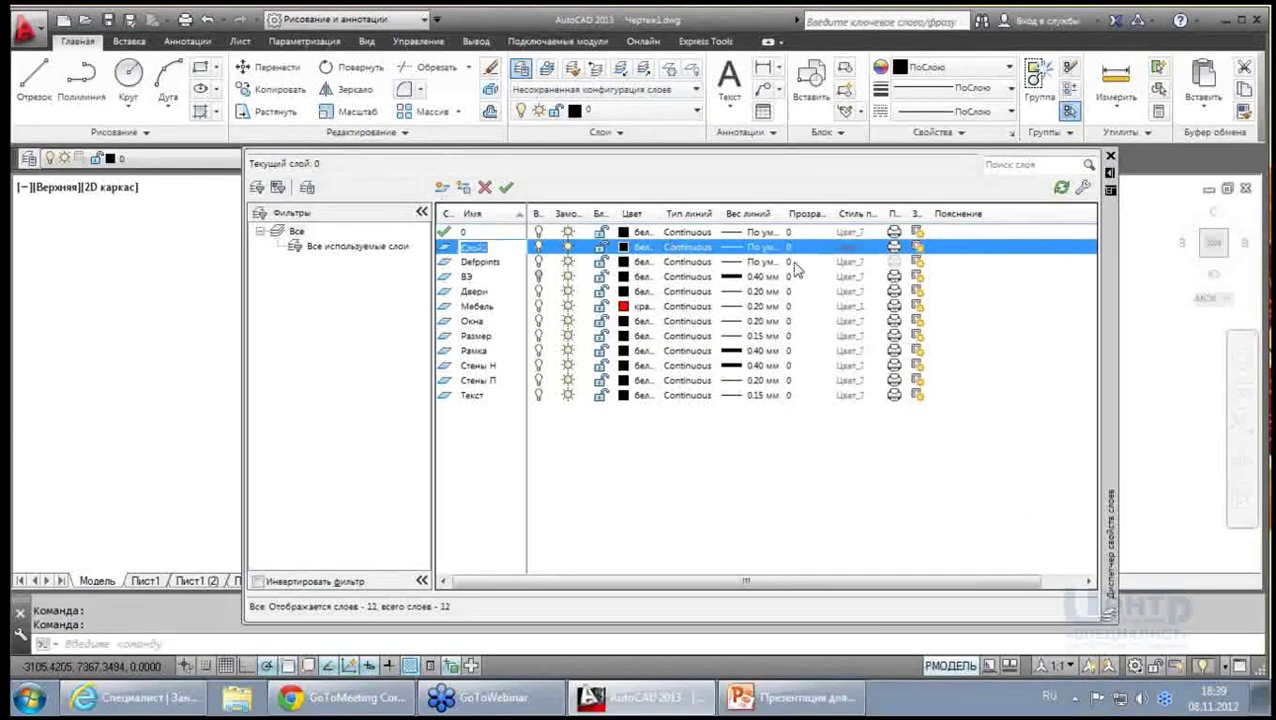
type("Осевые")
left_click(696, 247)
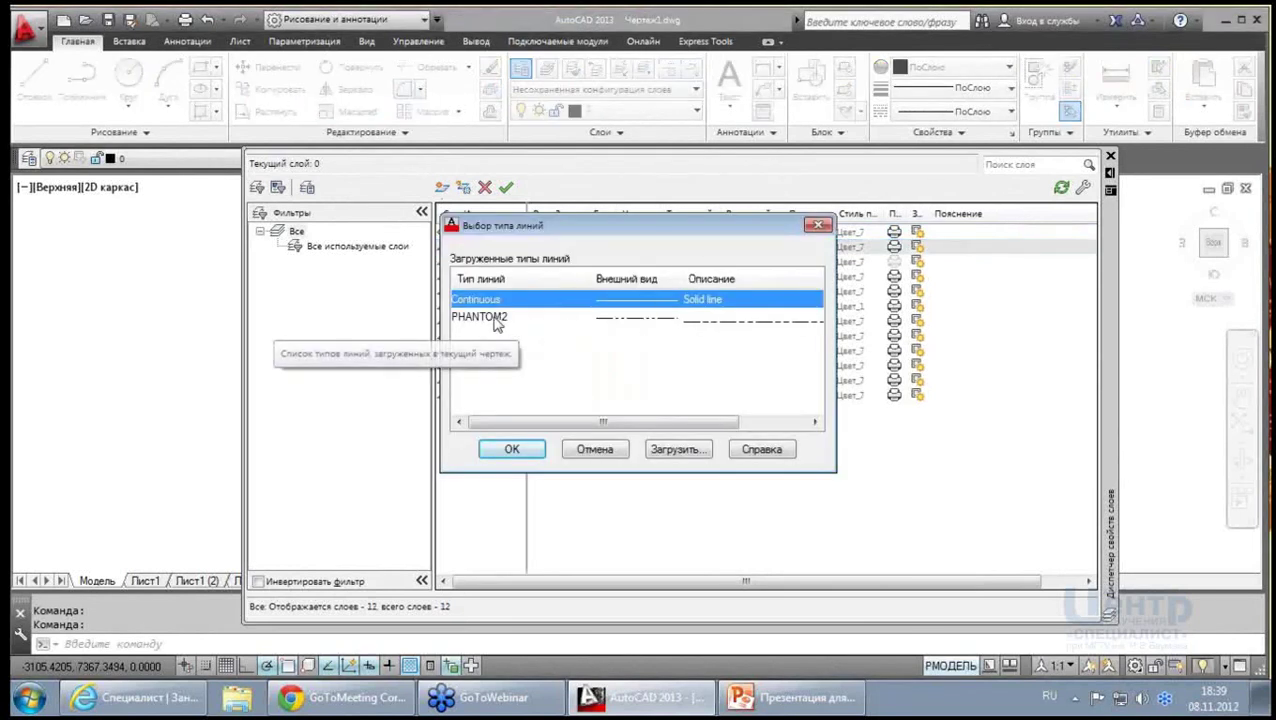
left_click(494, 318)
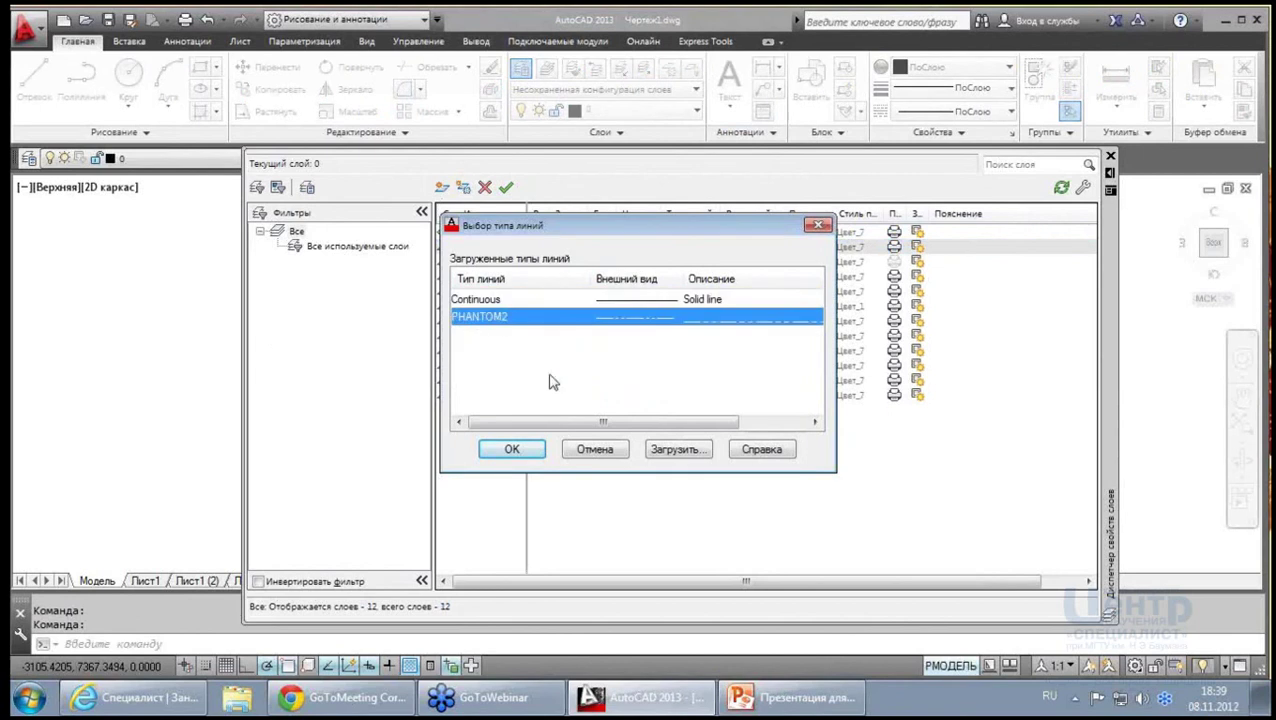
left_click(528, 449)
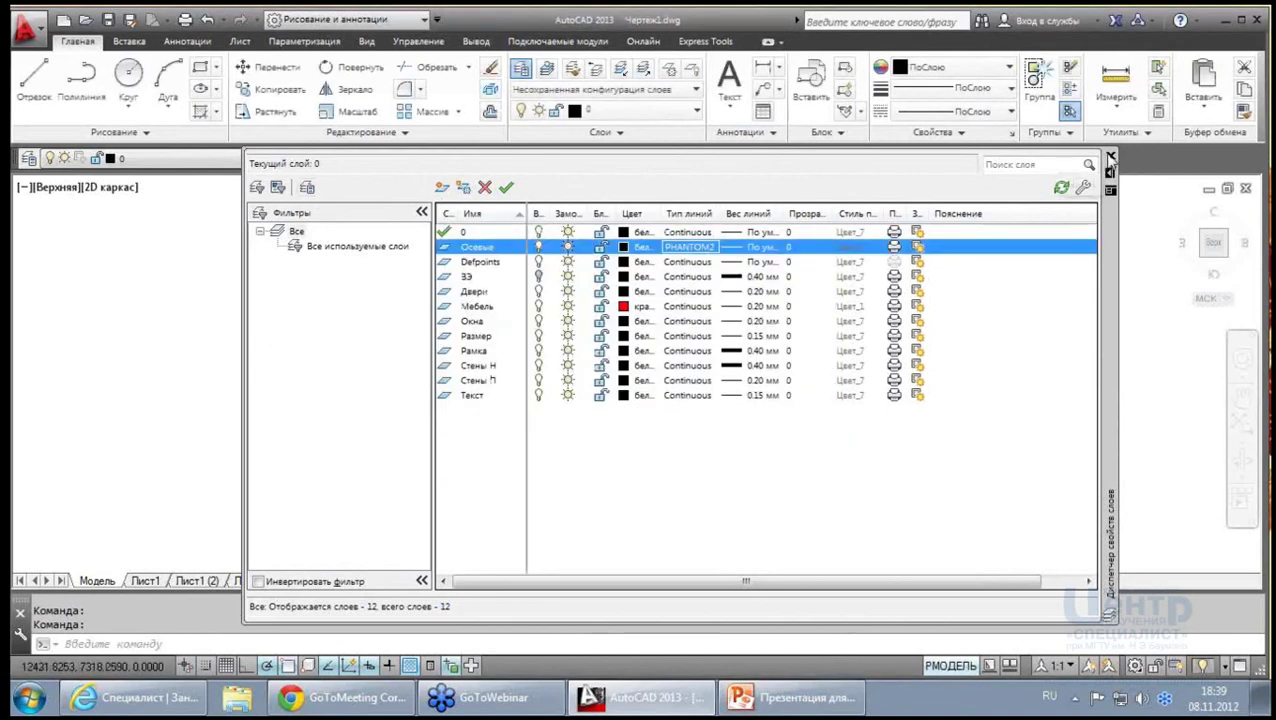
left_click(1110, 157)
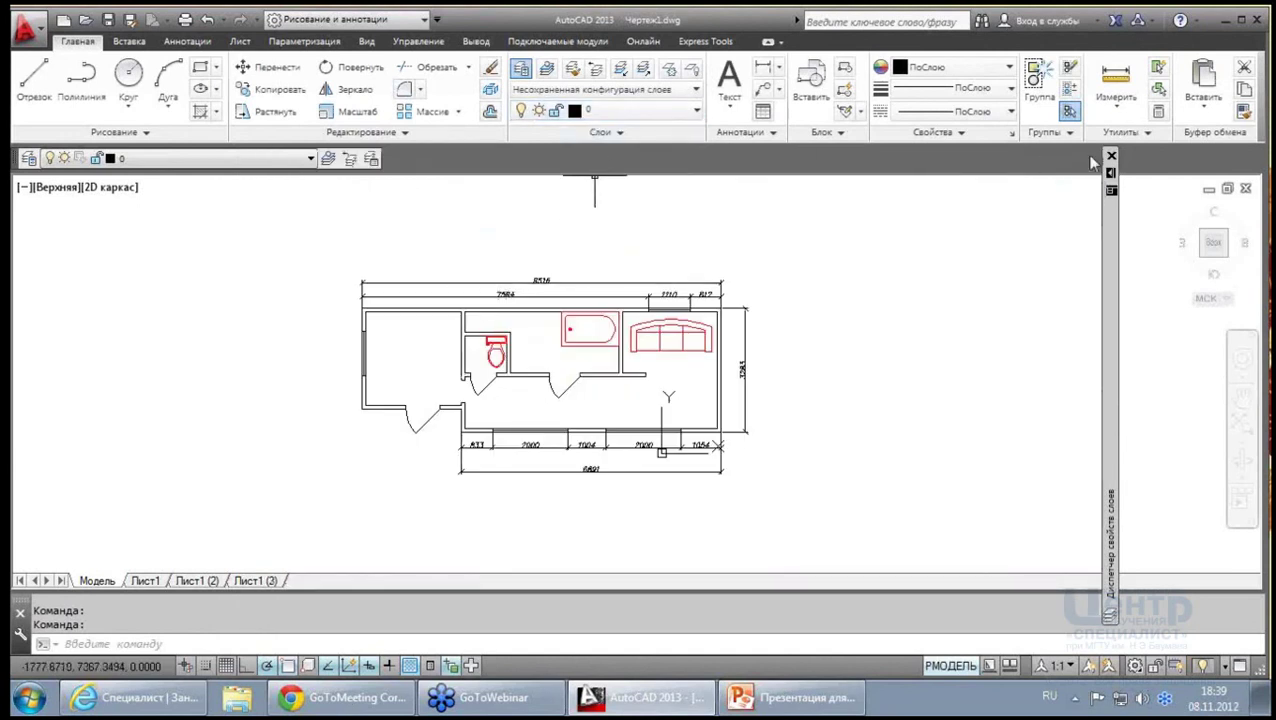
Make Осевые the current layer
mouse_move(1110, 380)
double_click(478, 246)
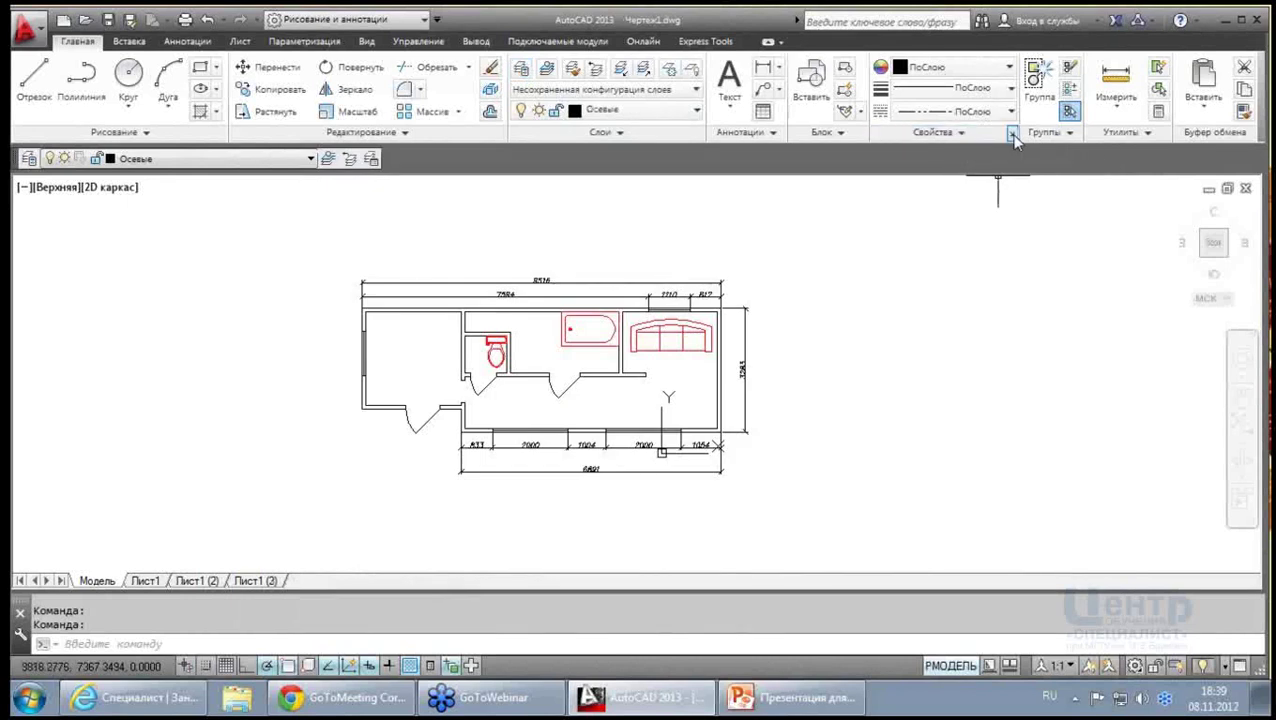
left_click(1012, 137)
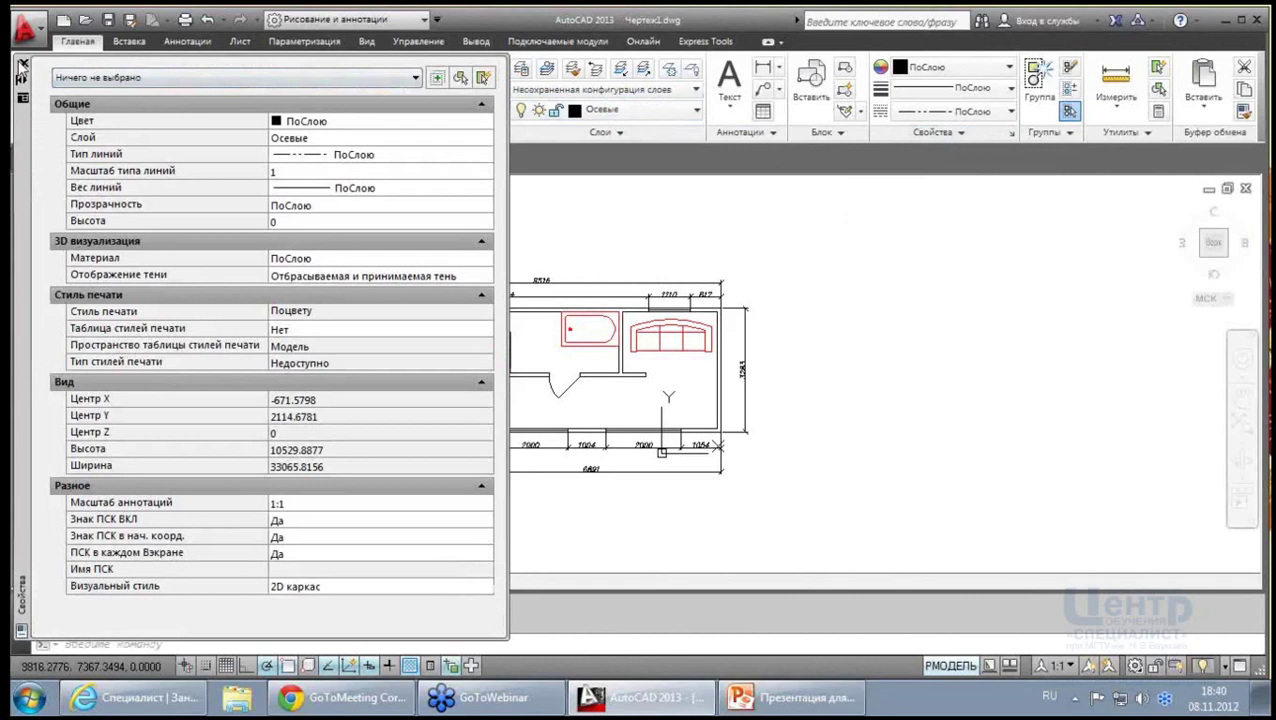
key("ctrl+1")
type("тип")
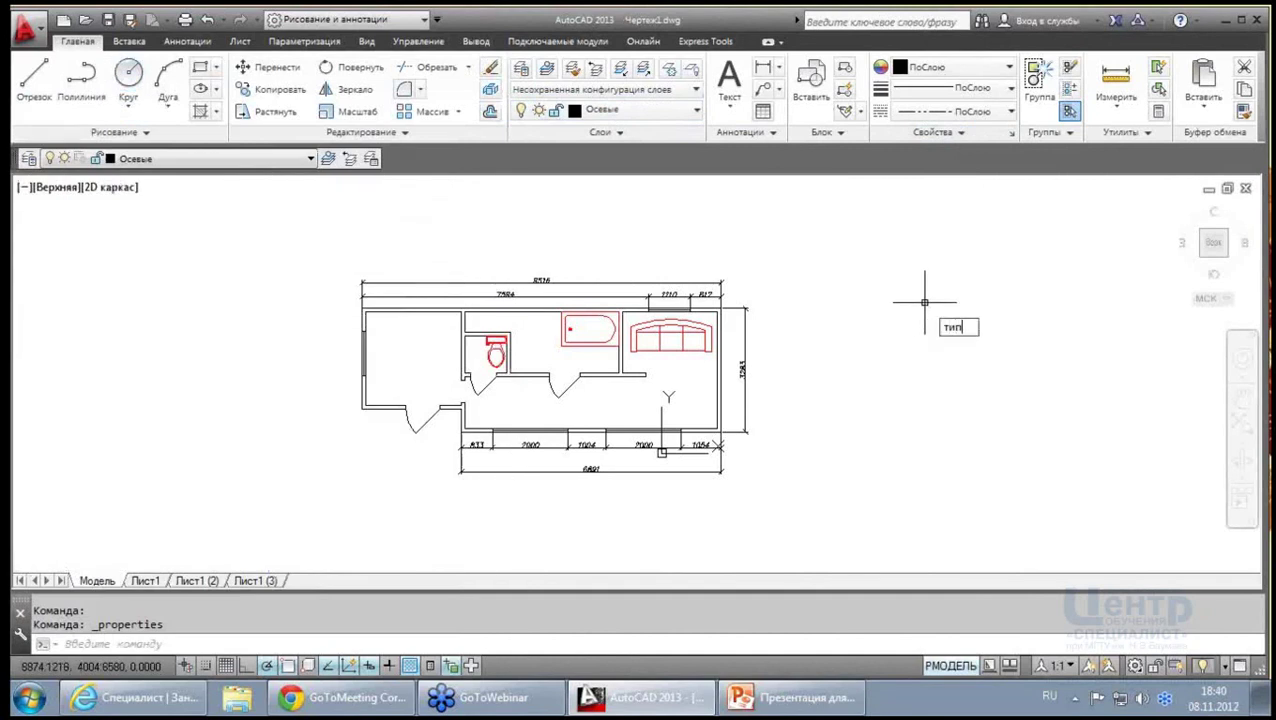
Set the current object linetype scale to 50 for PHANTOM2 in the linetype manager
type("лин")
key("Return")
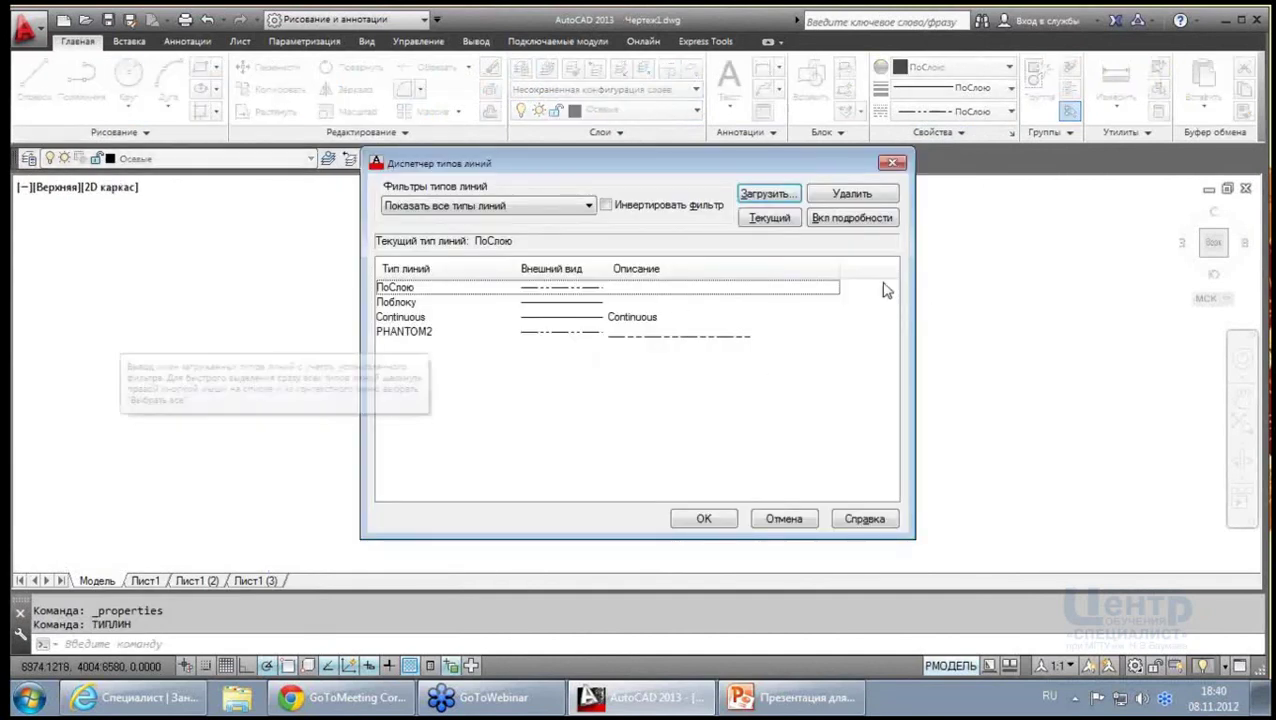
left_click(838, 218)
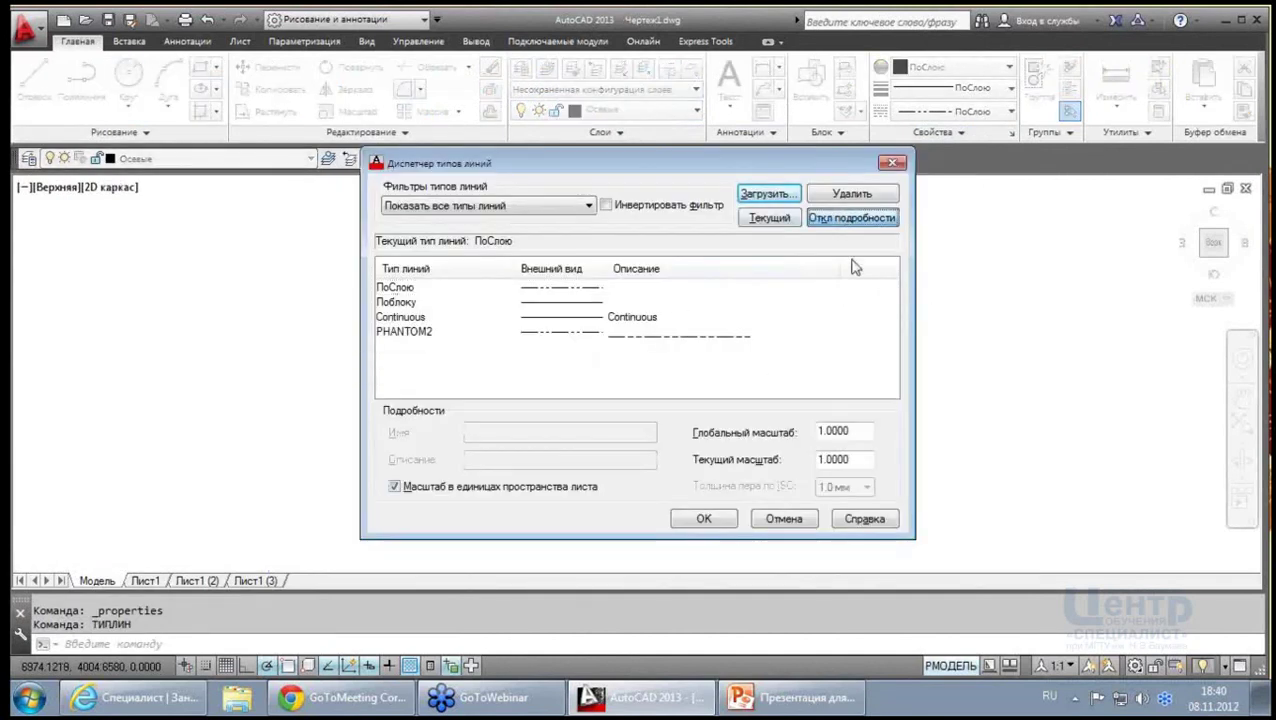
left_click(411, 335)
type("50.0000")
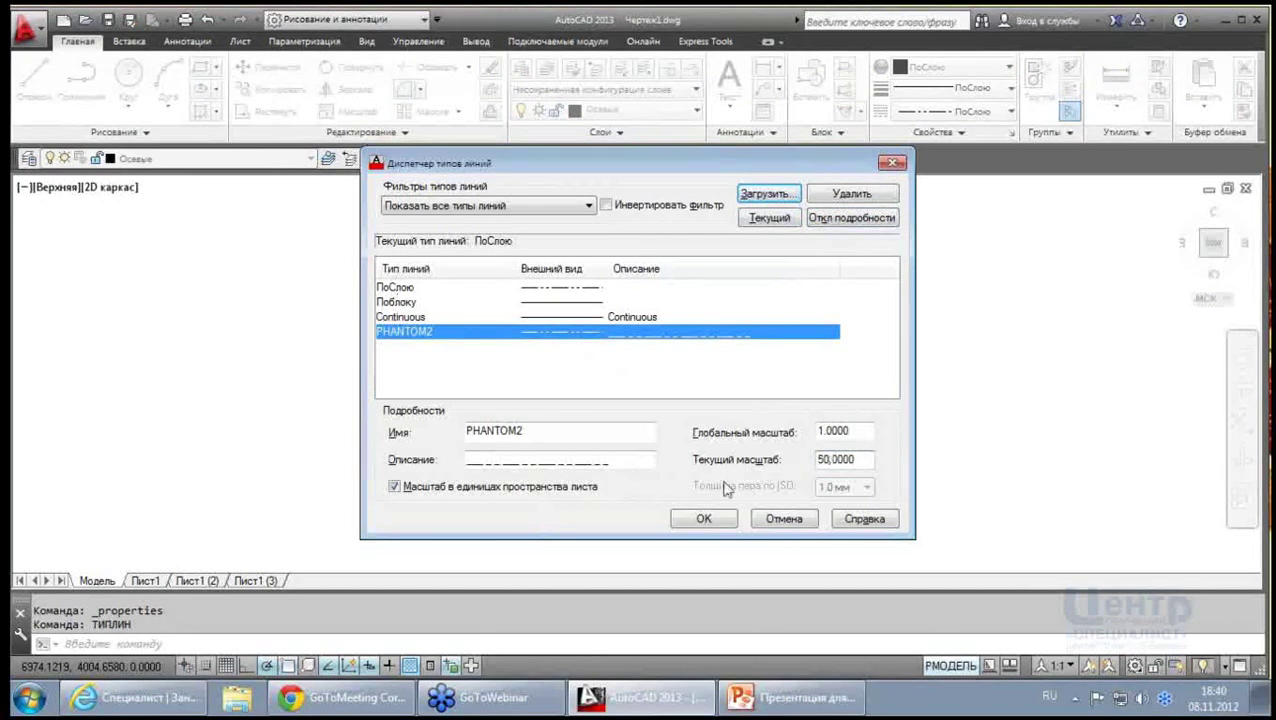
left_click(706, 519)
Draw a vertical axis line, ortho on, along the left wall up to the top wall
scroll(385, 400, "up", 5)
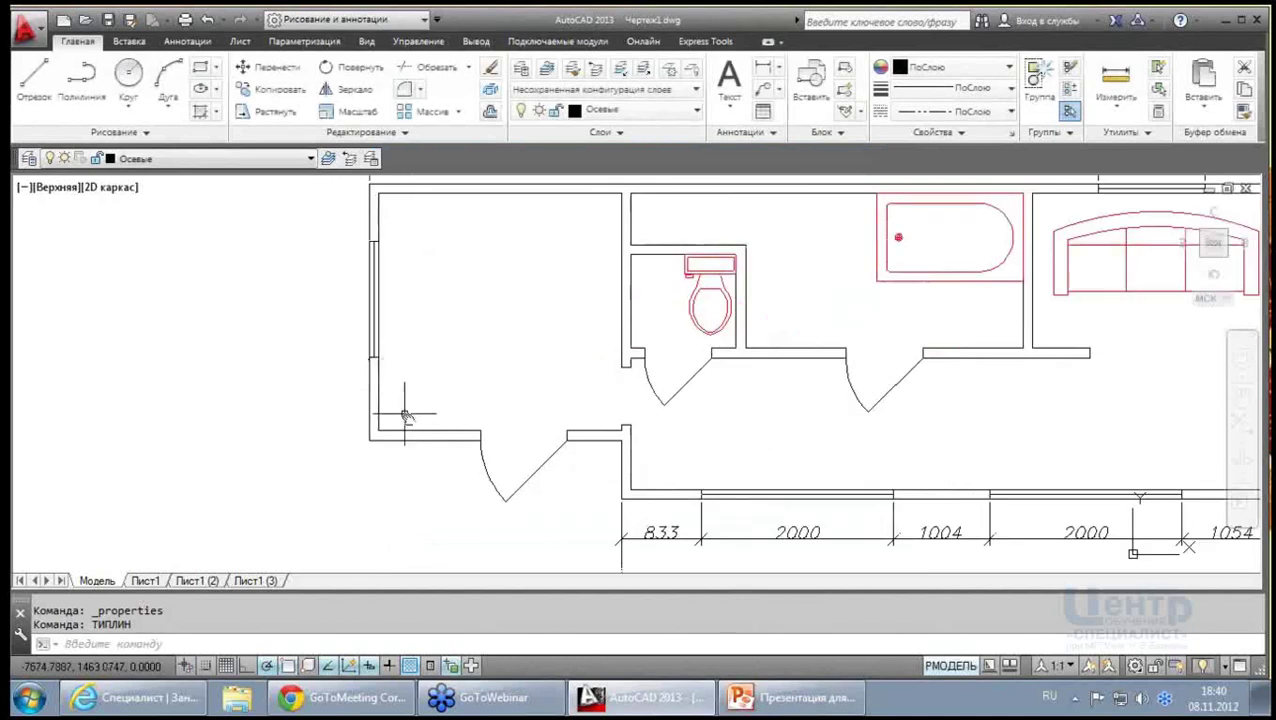
scroll(410, 425, "down", 4)
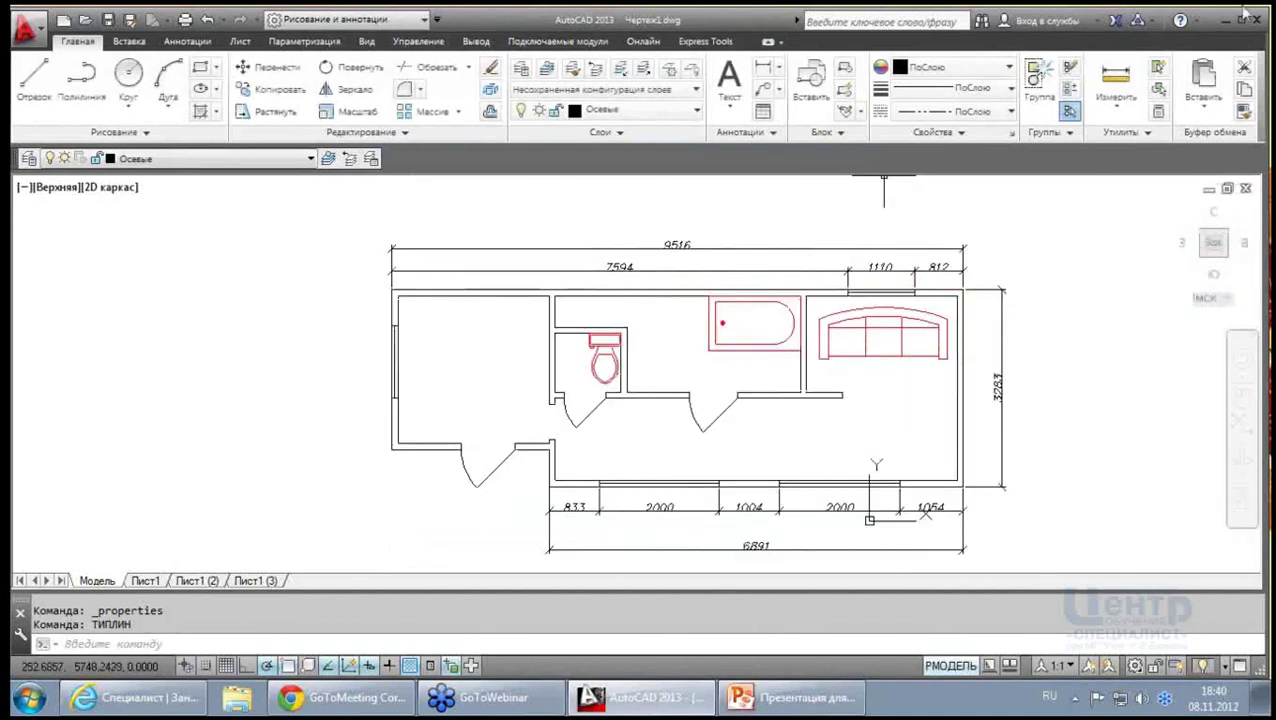
left_click(34, 78)
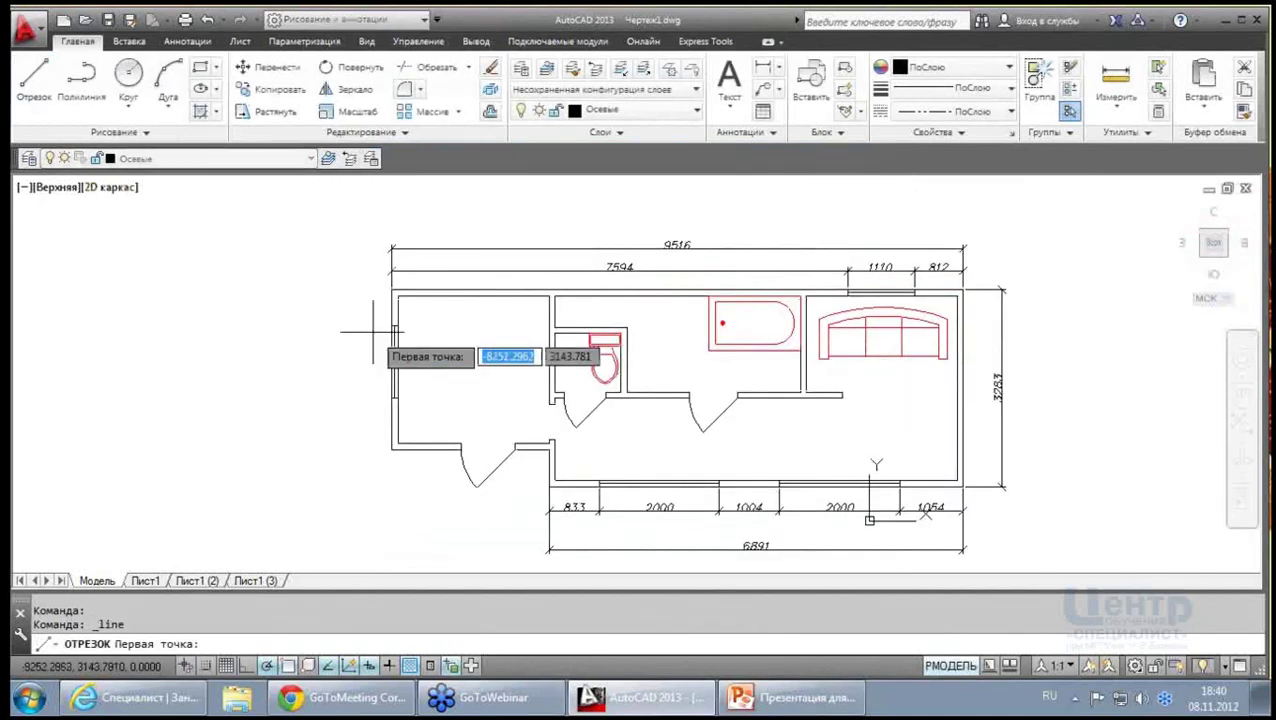
scroll(375, 445, "up", 3)
scroll(410, 445, "up", 2)
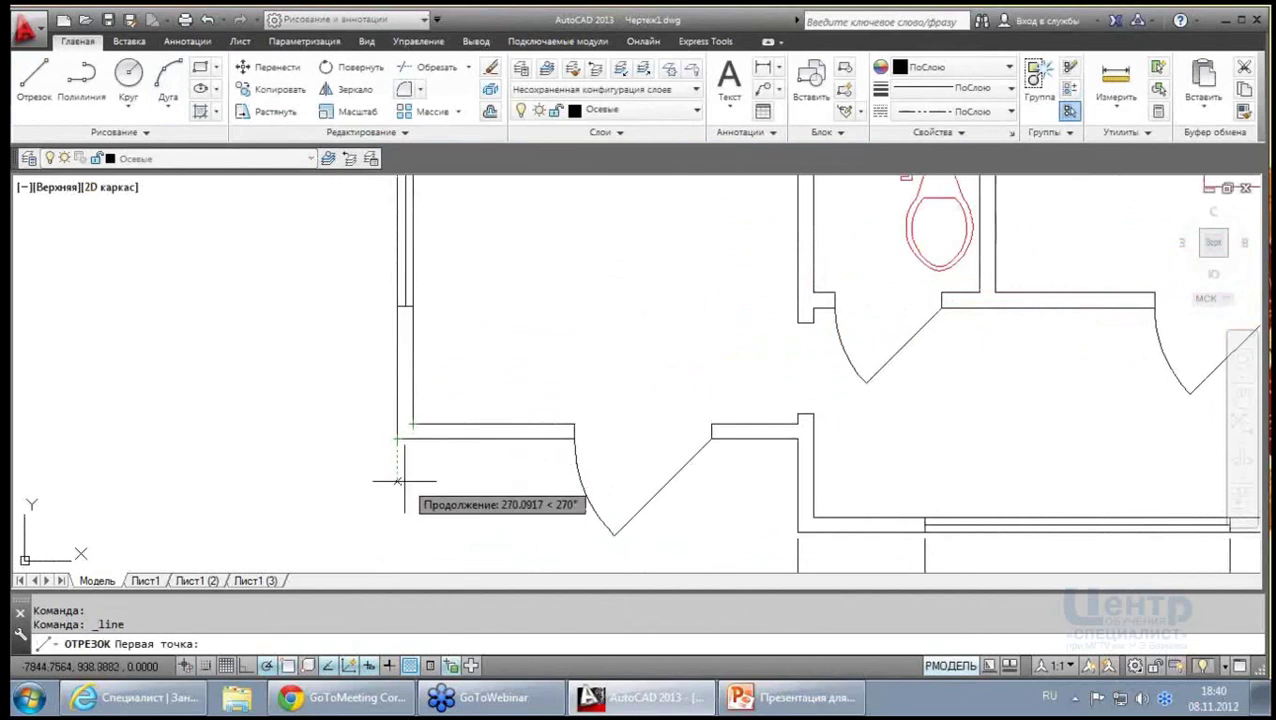
scroll(400, 487, "up", 1)
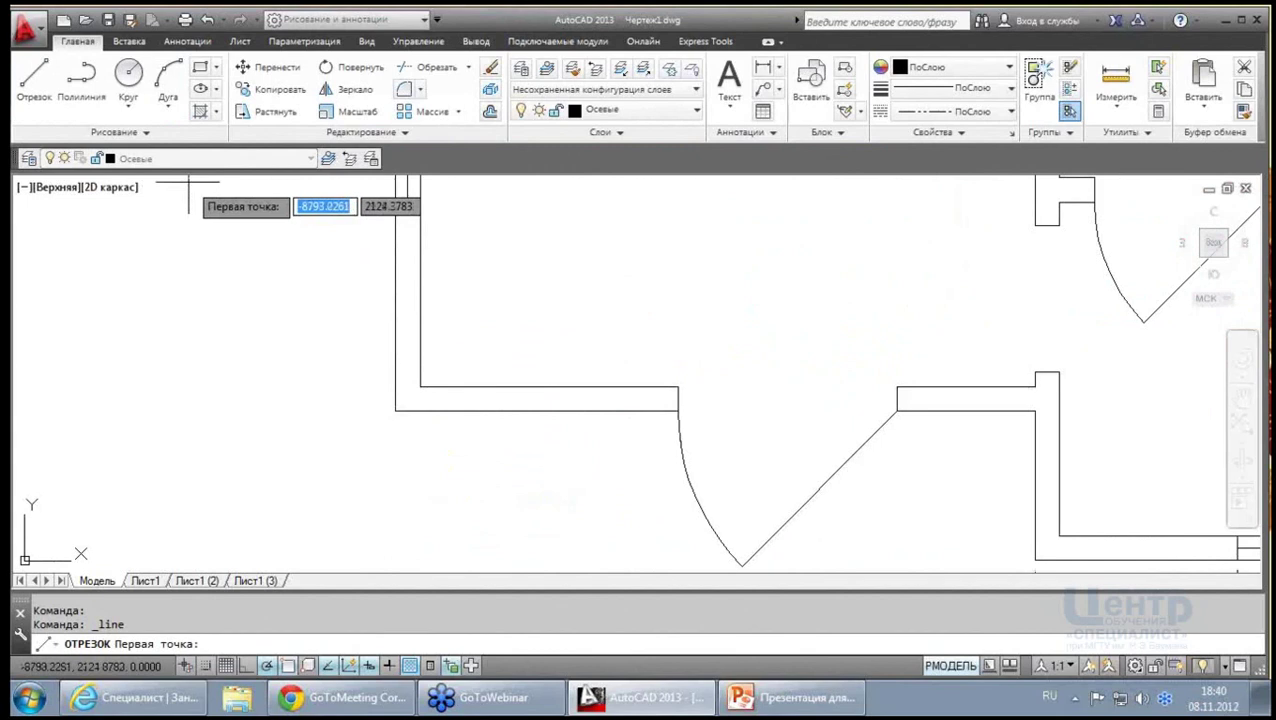
left_click(396, 410)
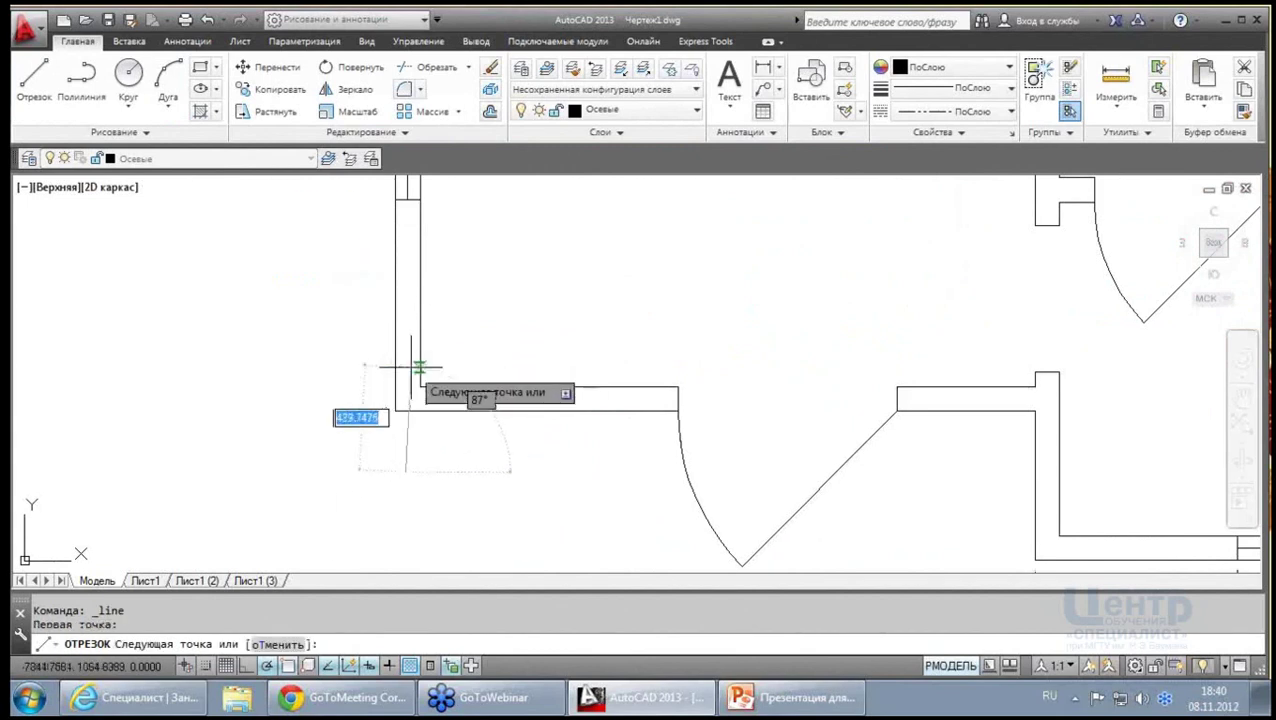
scroll(424, 370, "down", 2)
middle_click_drag(424, 370, 372, 527)
key("F8")
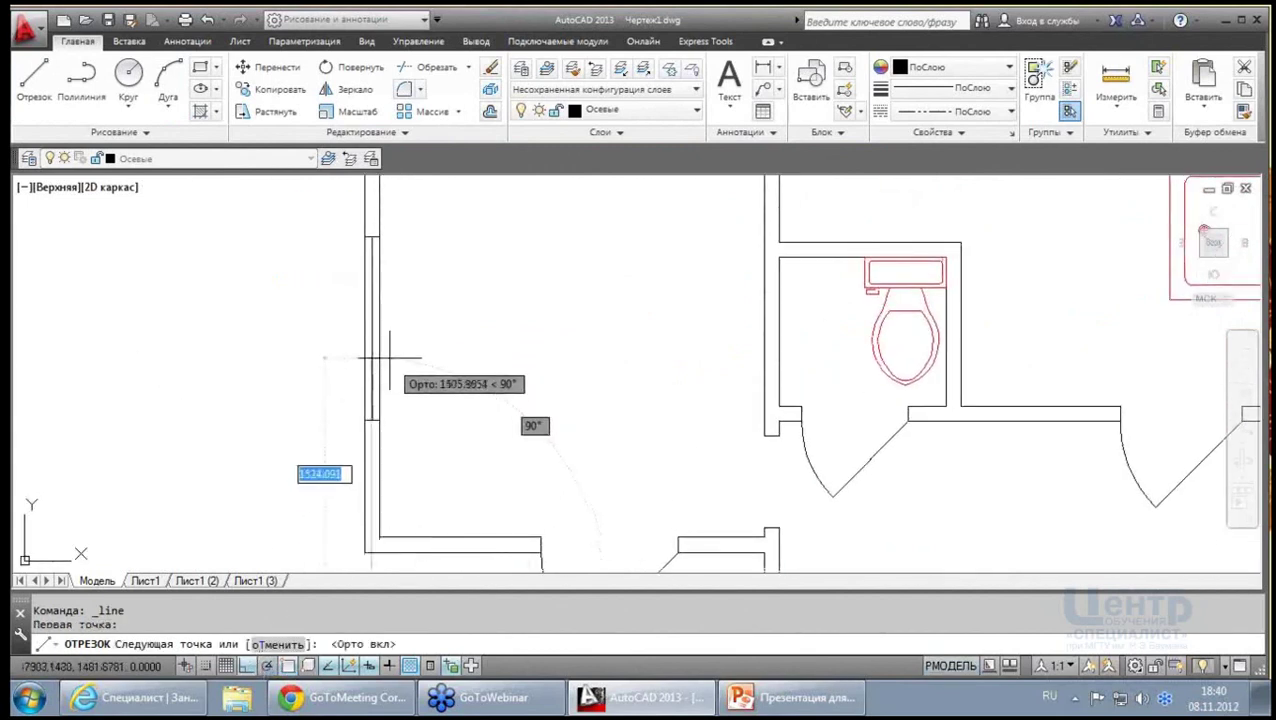
middle_click_drag(384, 356, 407, 536)
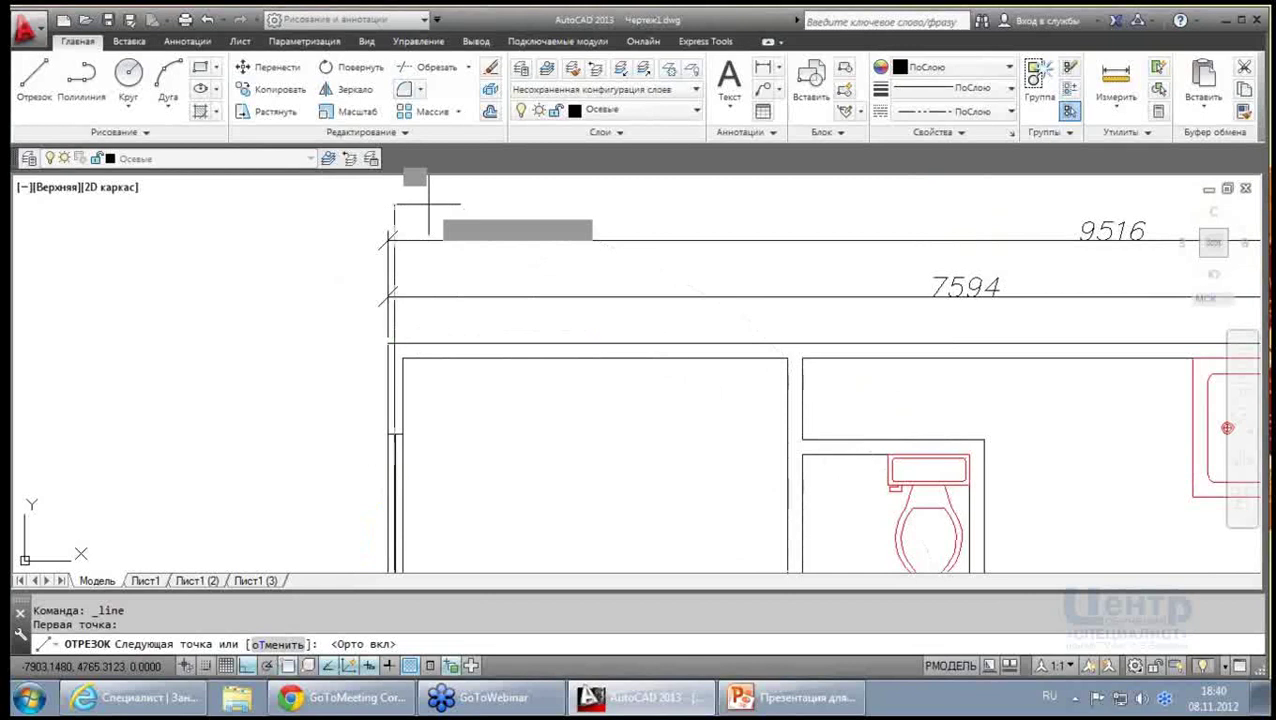
left_click(394, 205)
key("Escape")
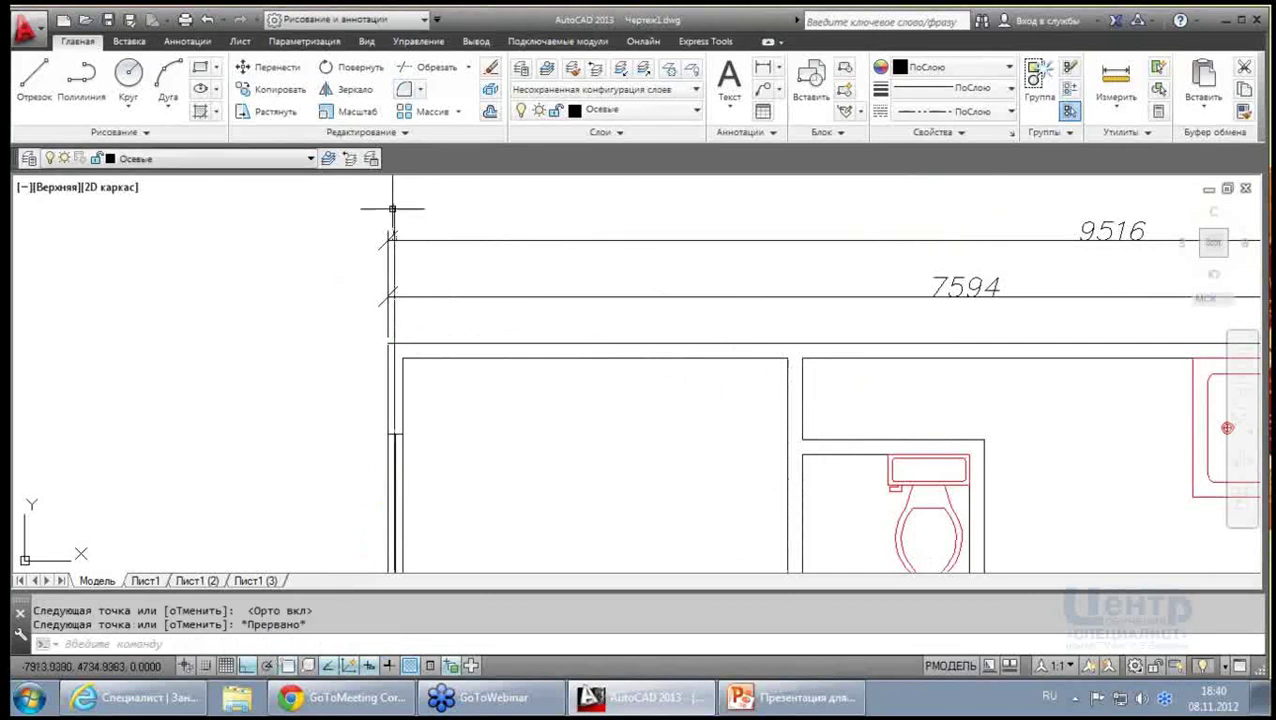
Select the new vertical axis line to inspect it, then deselect it
left_click(394, 205)
scroll(433, 239, "up", 6)
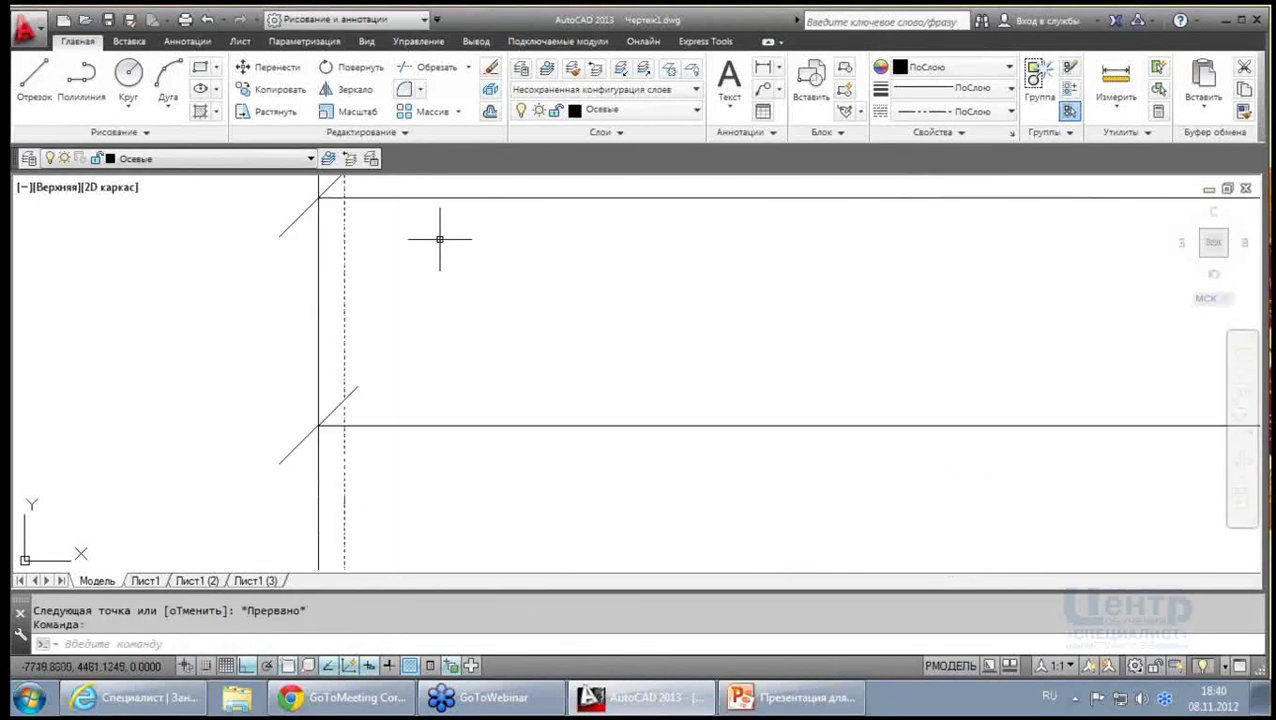
key("Escape")
scroll(424, 265, "down", 4)
scroll(441, 285, "down", 4)
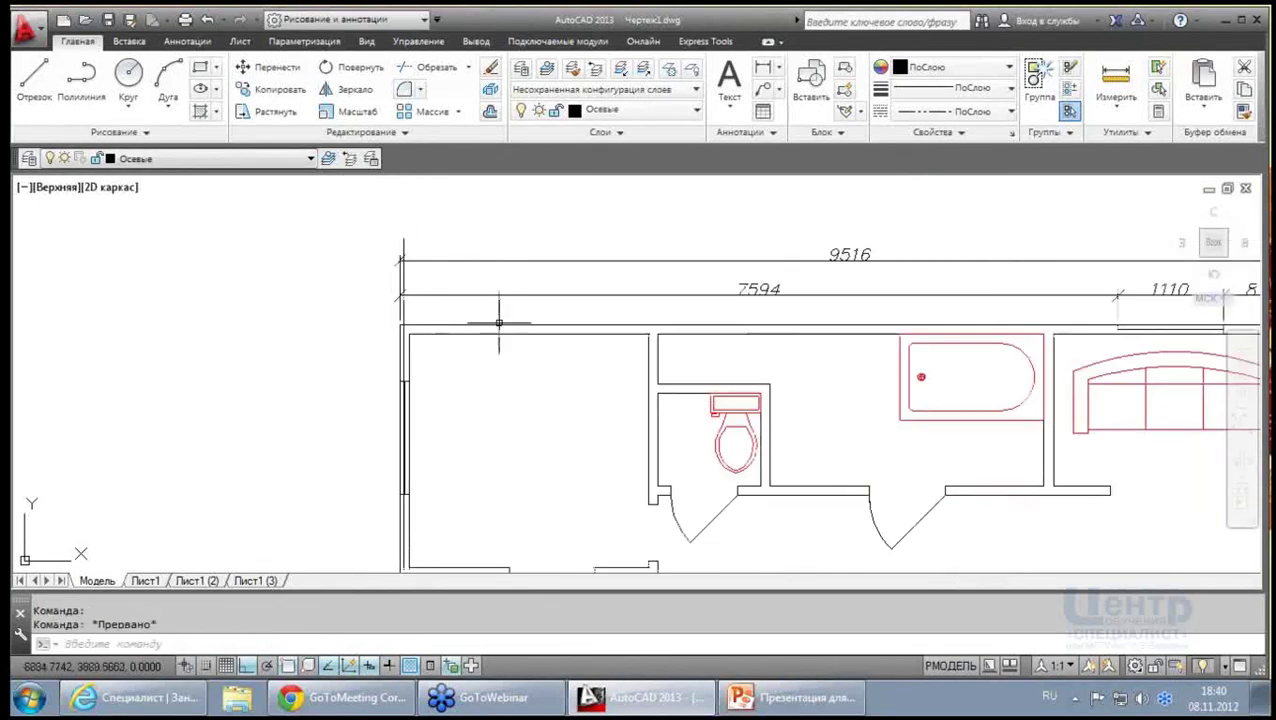
scroll(495, 320, "up", 2)
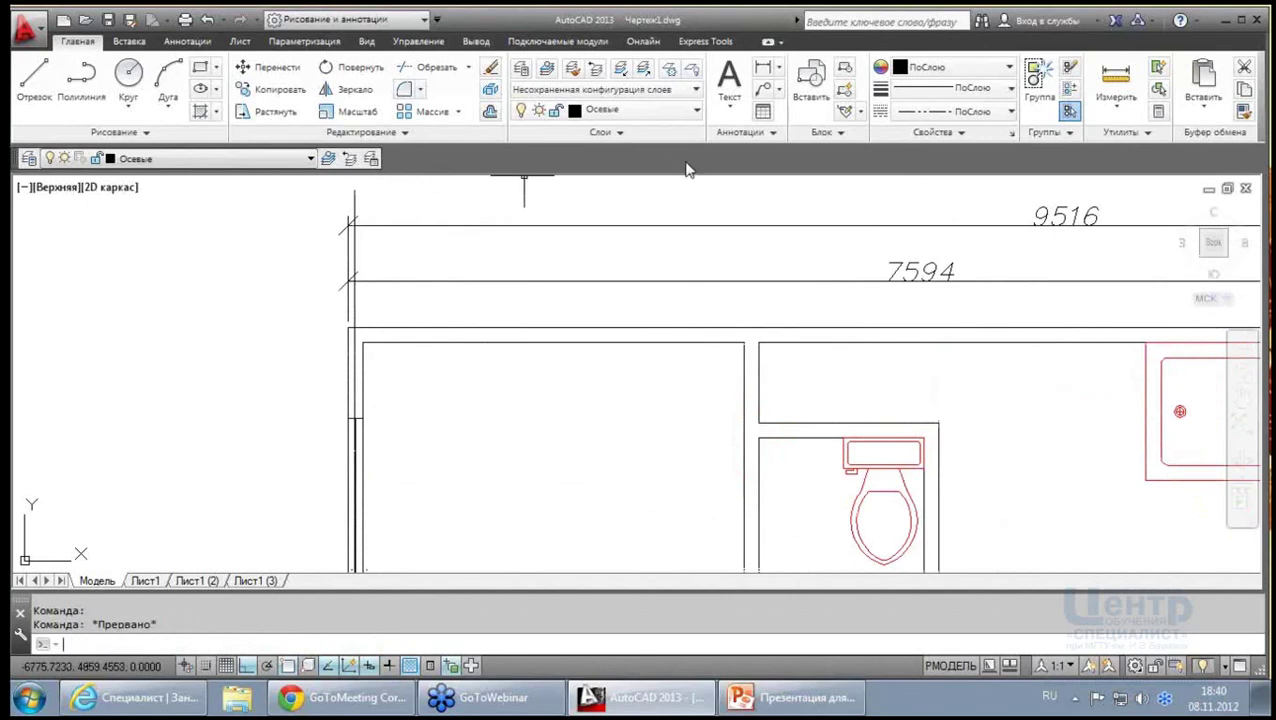
Toggle the paper-space-units linetype scaling option in the linetype manager
type("Ти")
key("Escape")
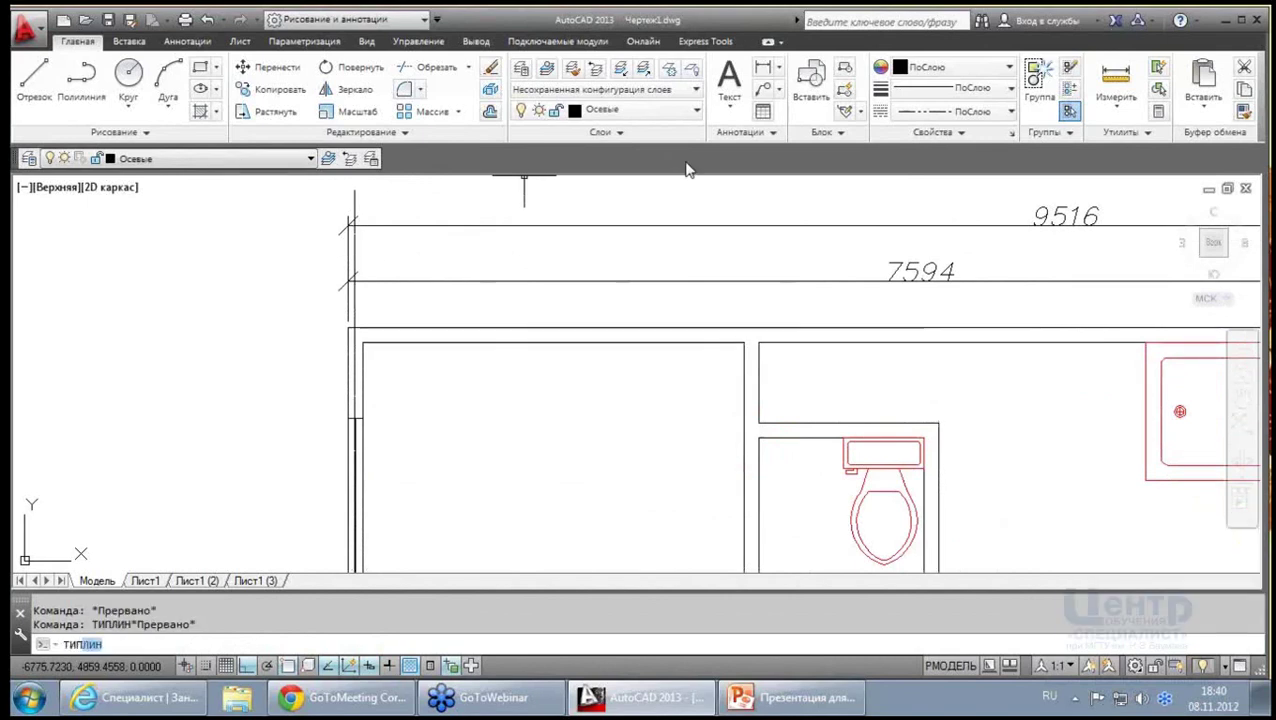
key("Return")
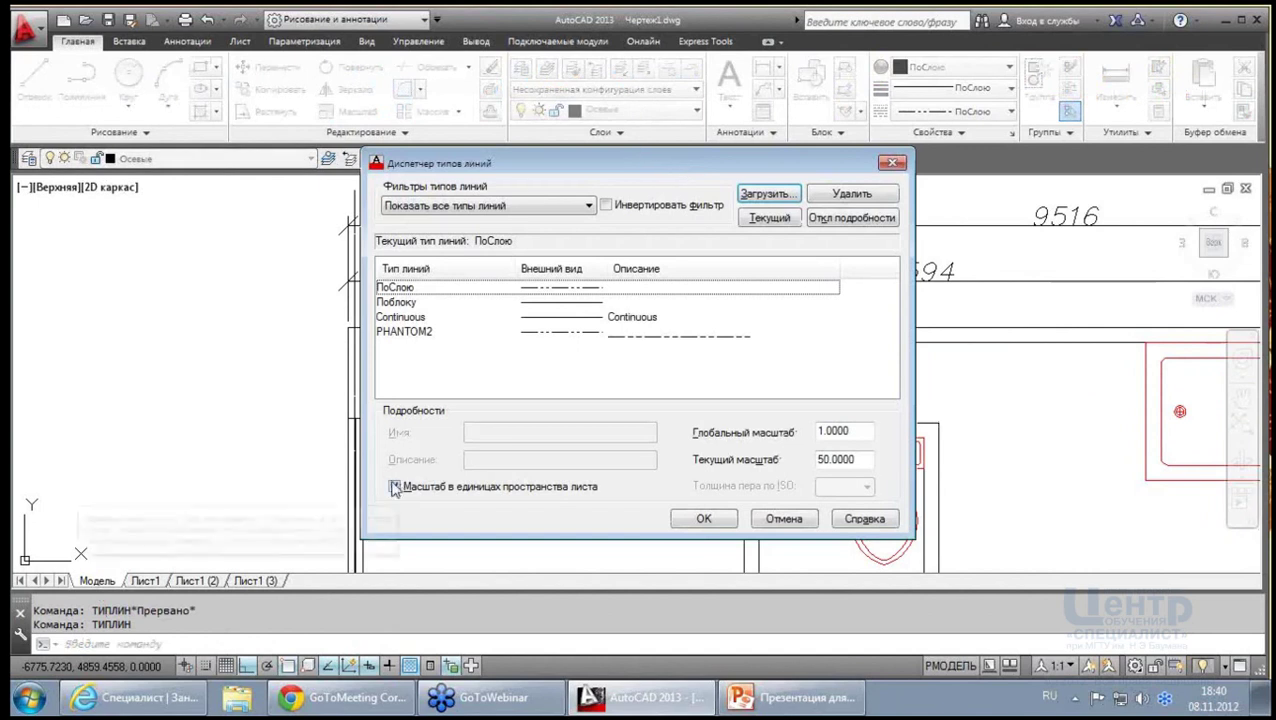
left_click(396, 487)
left_click(704, 519)
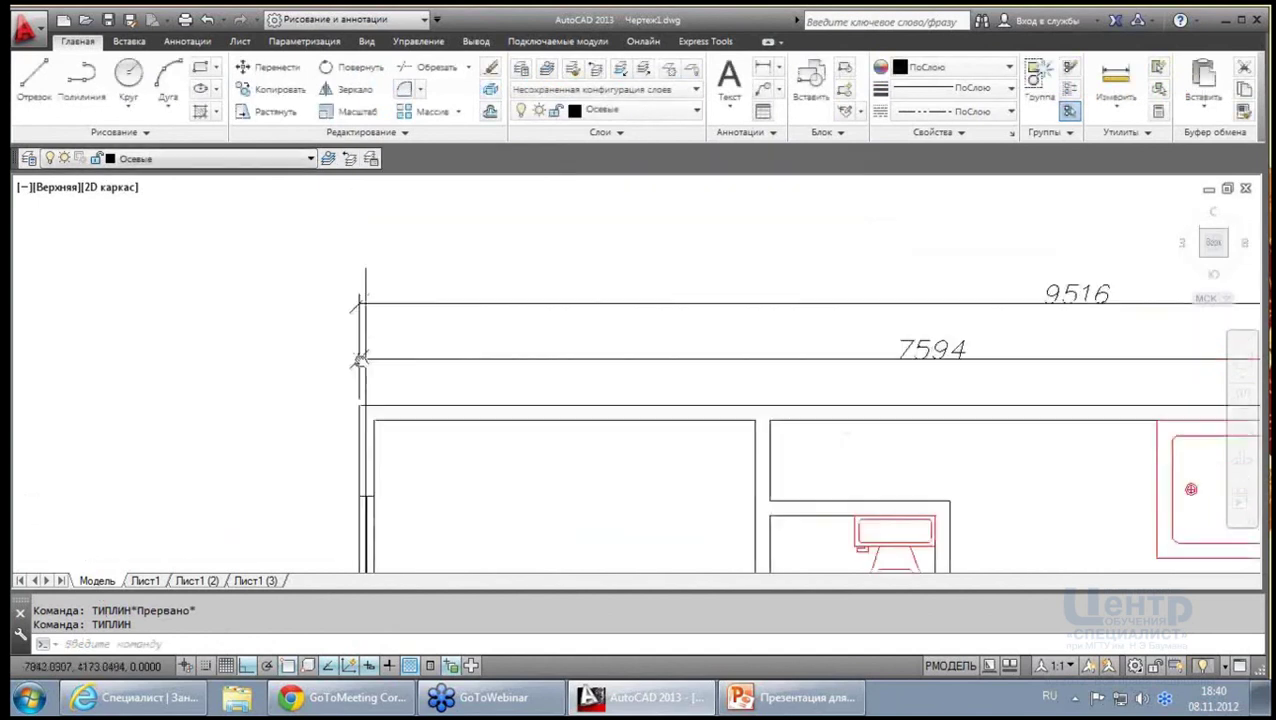
Select the axis line, start stretching its top end, then cancel
left_click(356, 384)
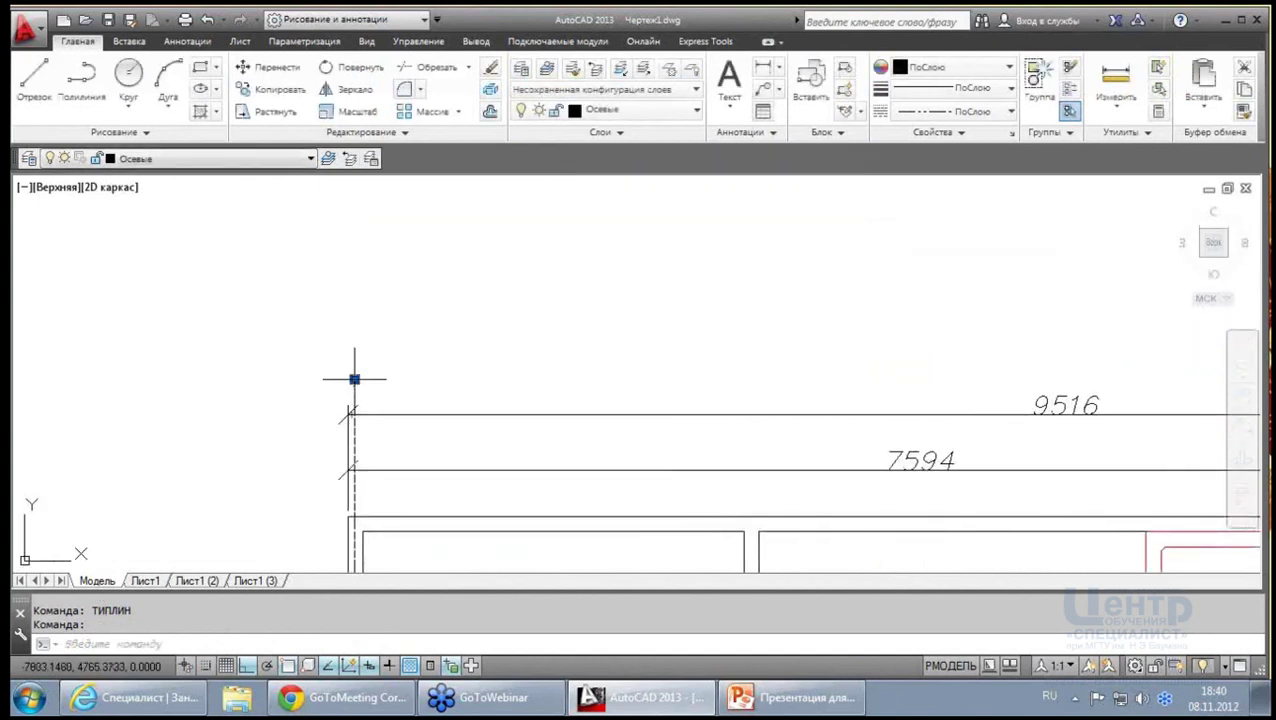
left_click(354, 371)
key("Escape")
scroll(356, 293, "up", 5)
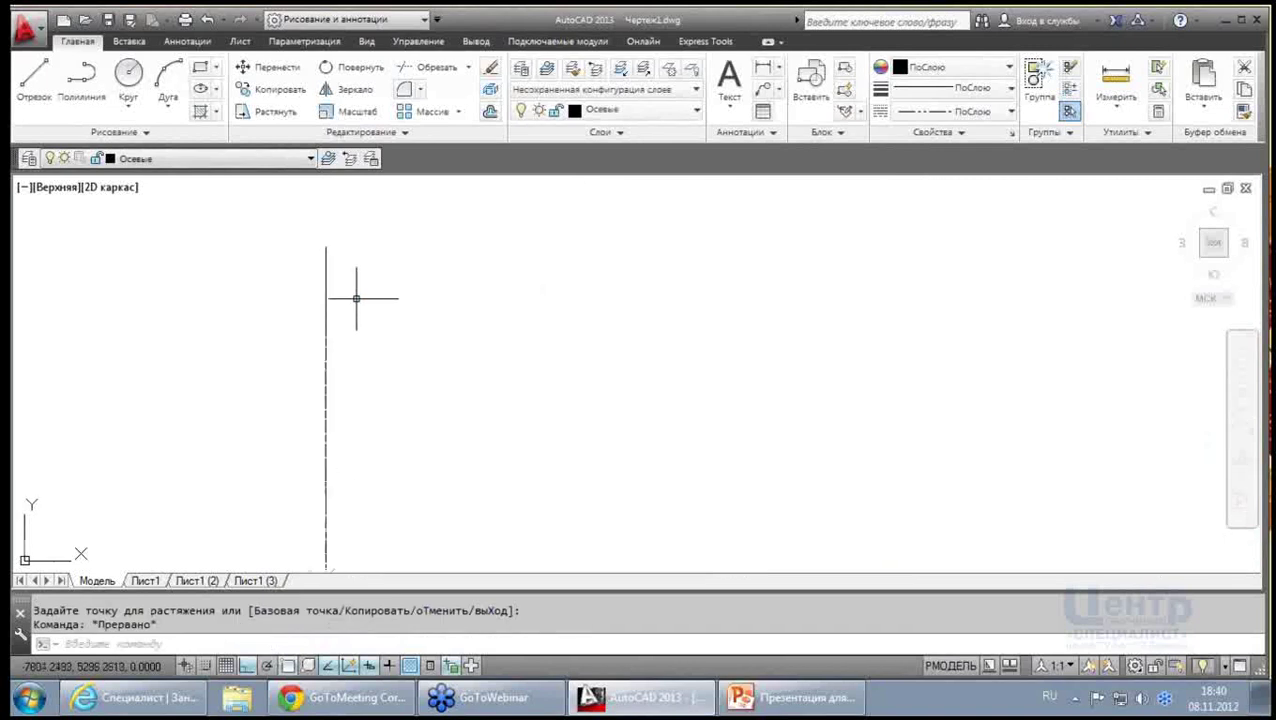
scroll(347, 307, "up", 2)
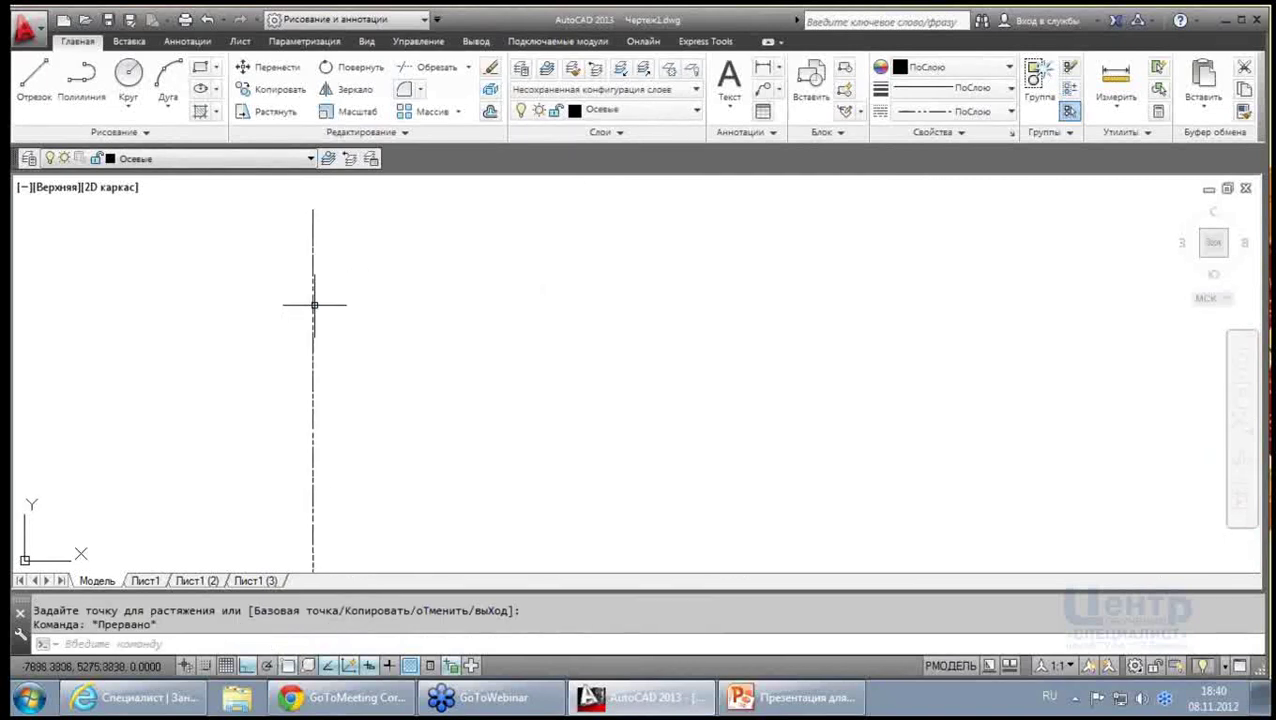
Raise the current linetype scale from 50 to 100 with PHANTOM2 selected
type("типлин")
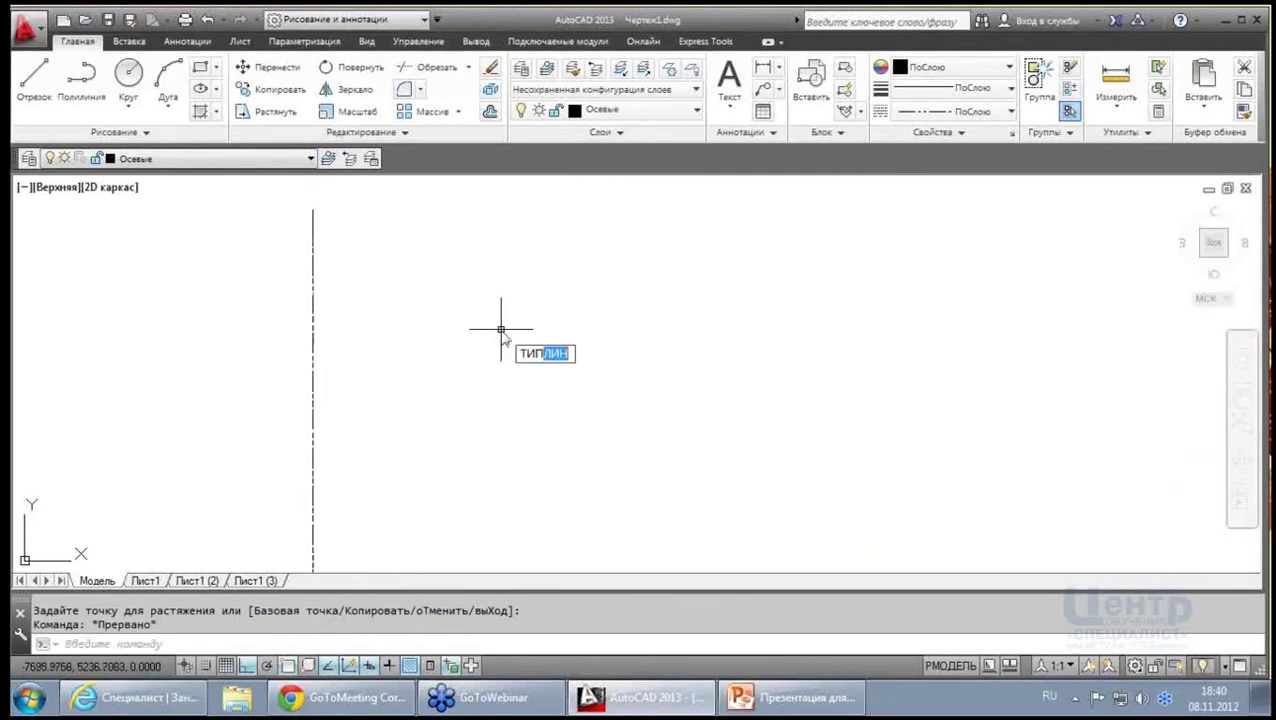
key("Return")
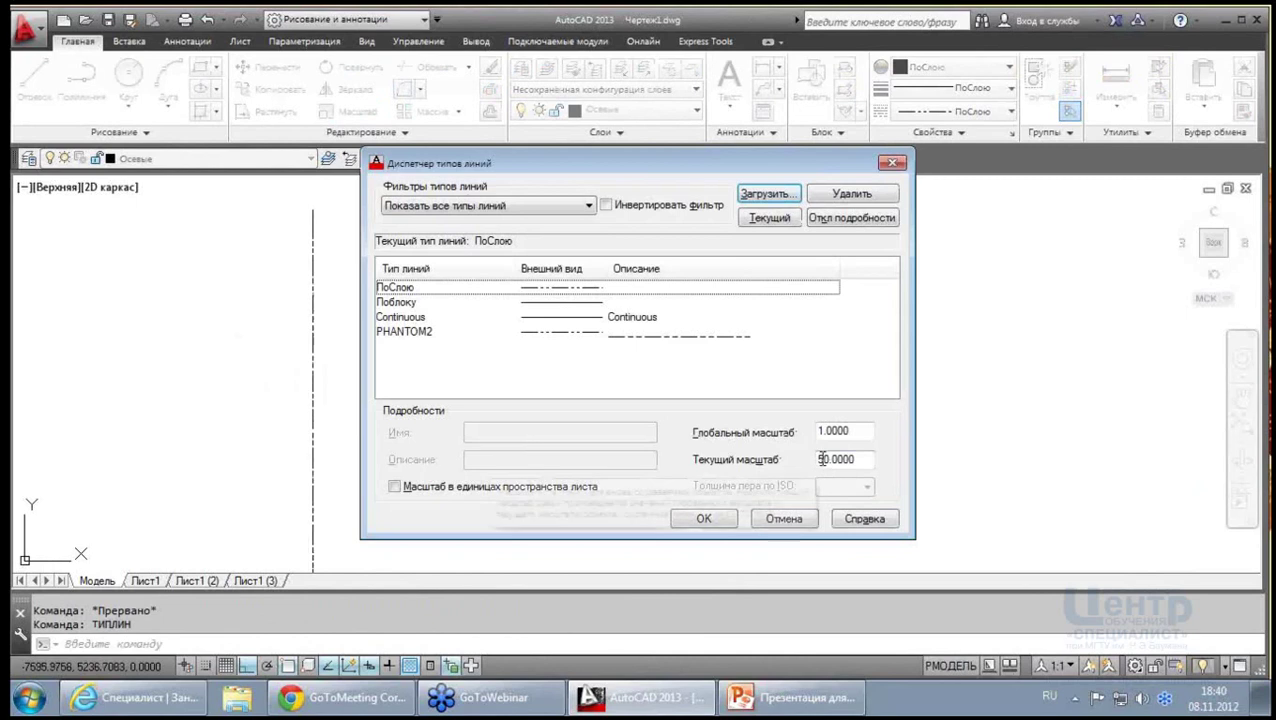
double_click(846, 455)
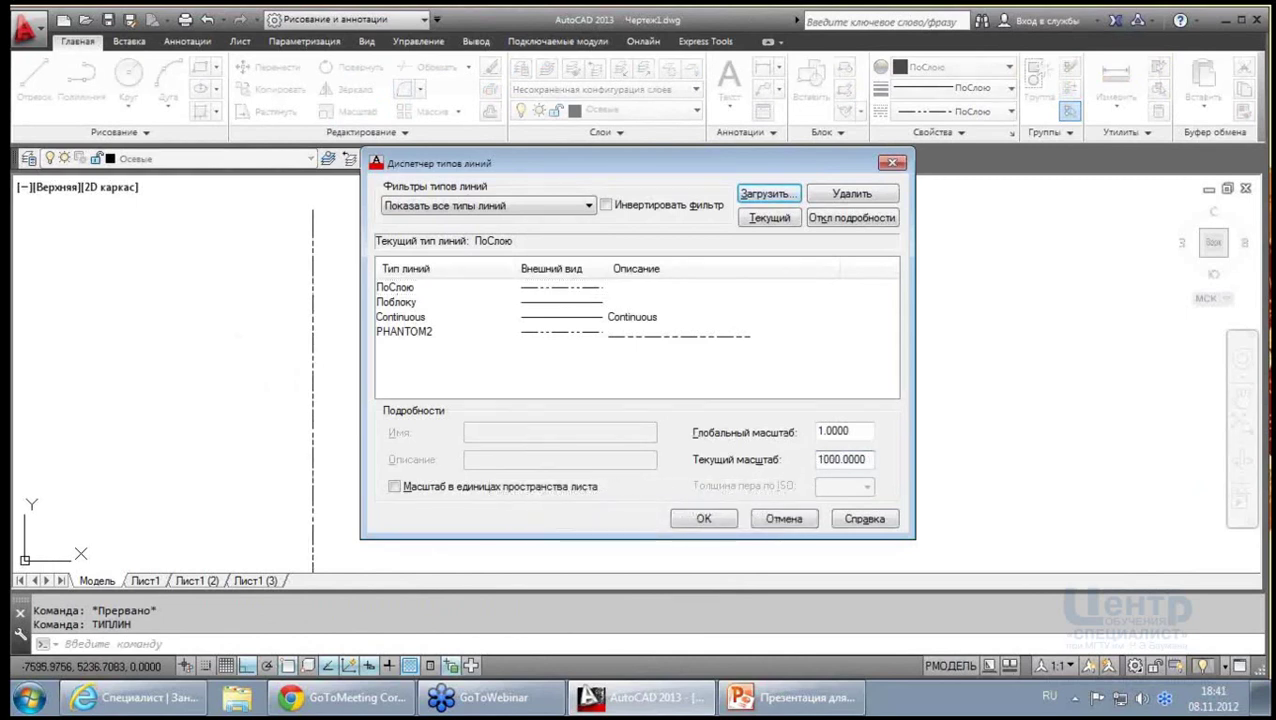
key("Return")
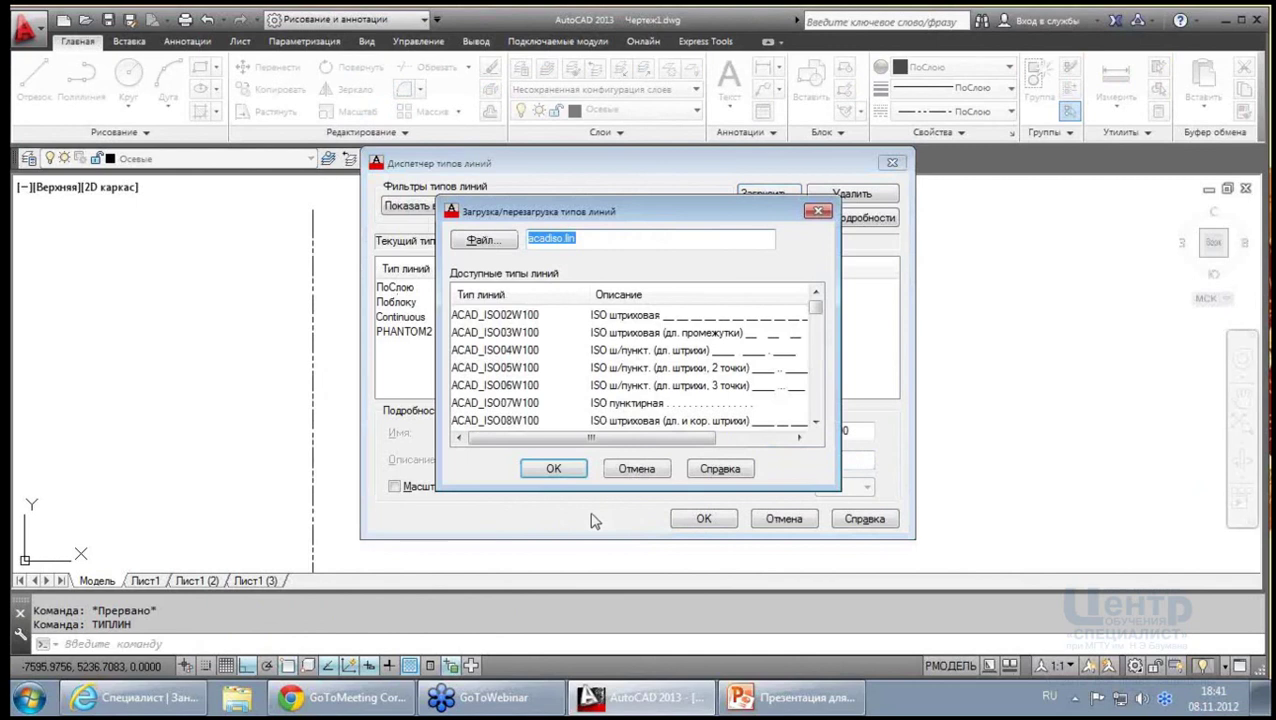
left_click(560, 468)
left_click(760, 386)
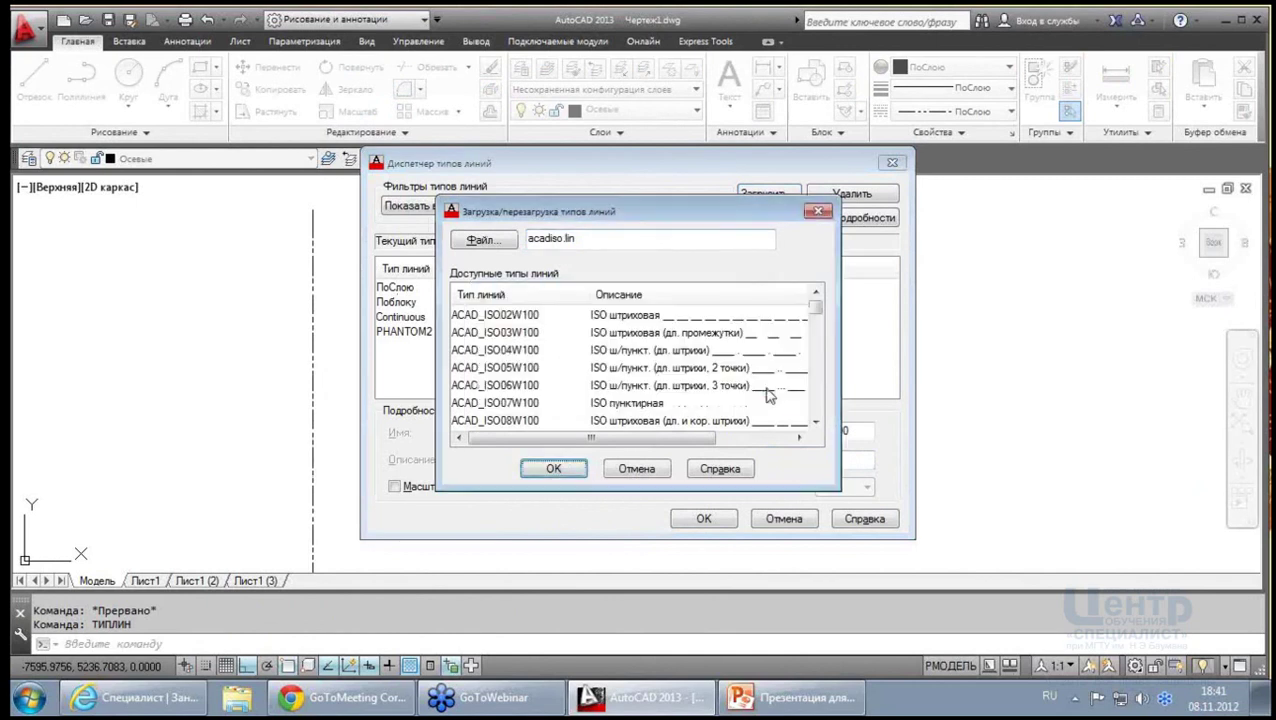
left_click(818, 214)
left_click(672, 332)
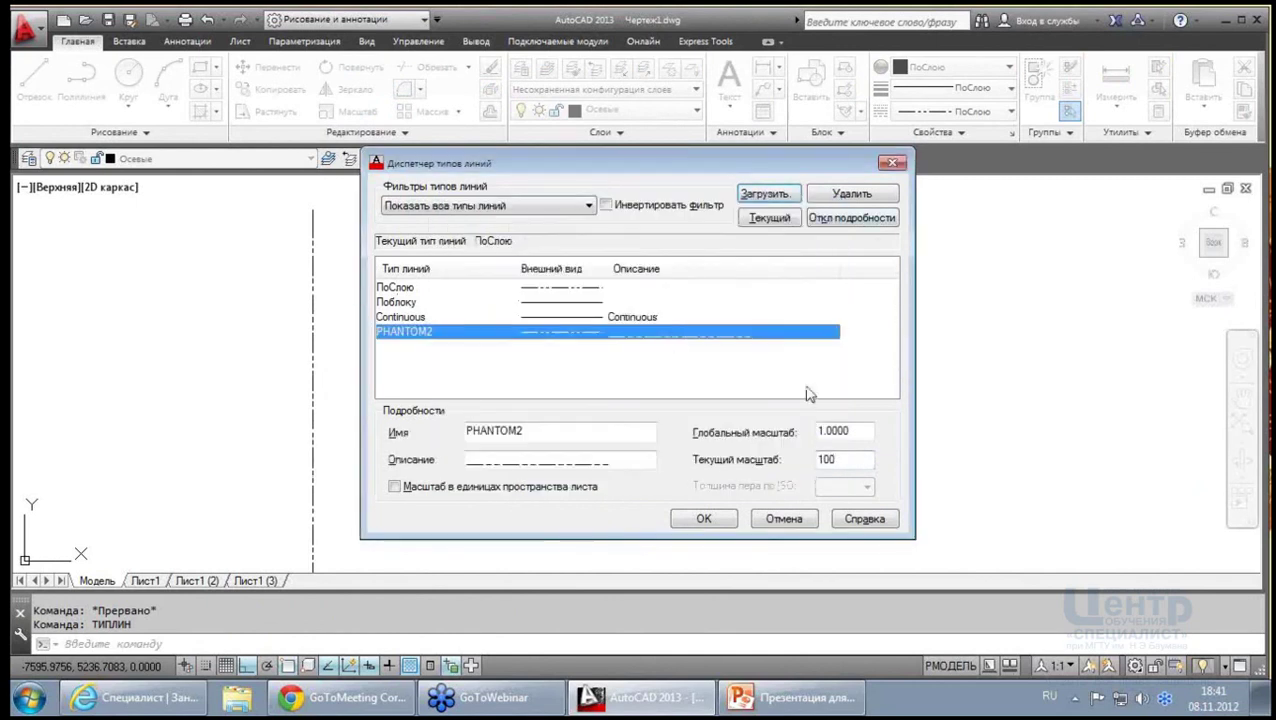
left_click(705, 519)
scroll(410, 210, "down", 4)
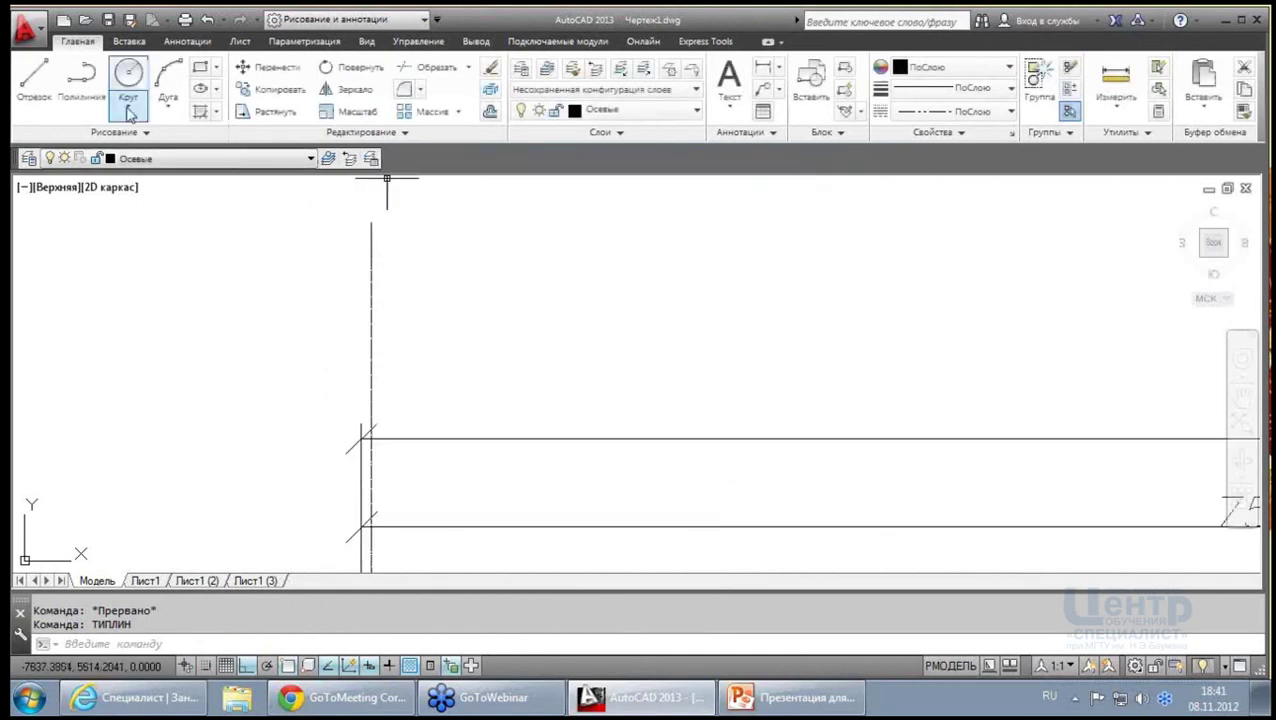
Draw a horizontal test line across the plan, then select and erase it
left_click(34, 75)
left_click(447, 284)
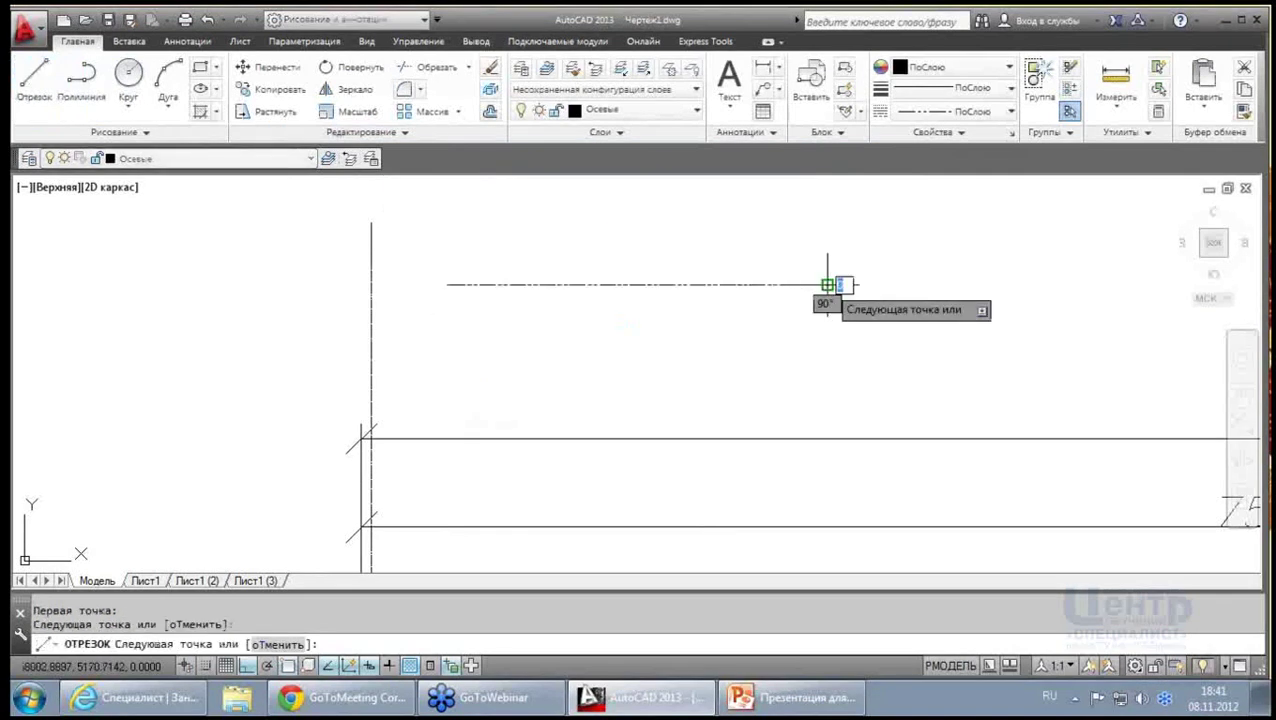
left_click(828, 284)
key("Escape")
middle_click_drag(912, 374, 849, 342)
left_click(849, 313)
left_click(479, 195)
key("Delete")
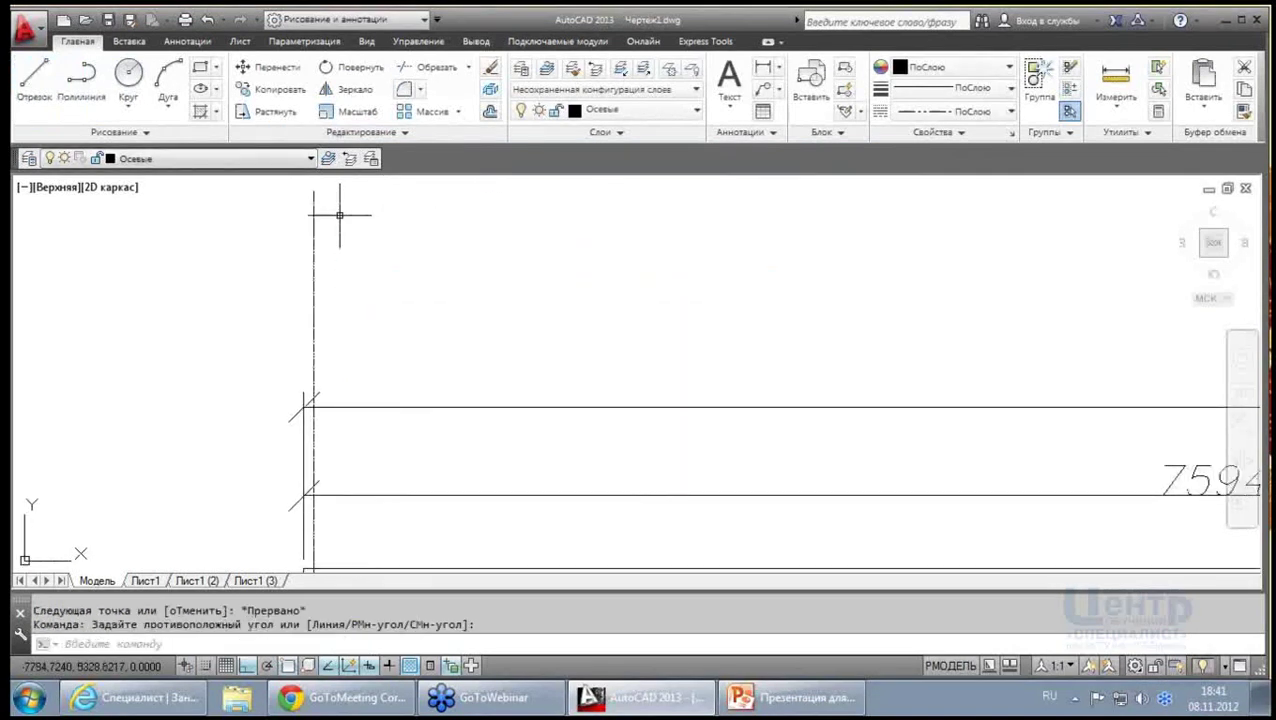
key("Delete")
Look at the Лист1 layout briefly, then return to model space
scroll(250, 276, "down", 3)
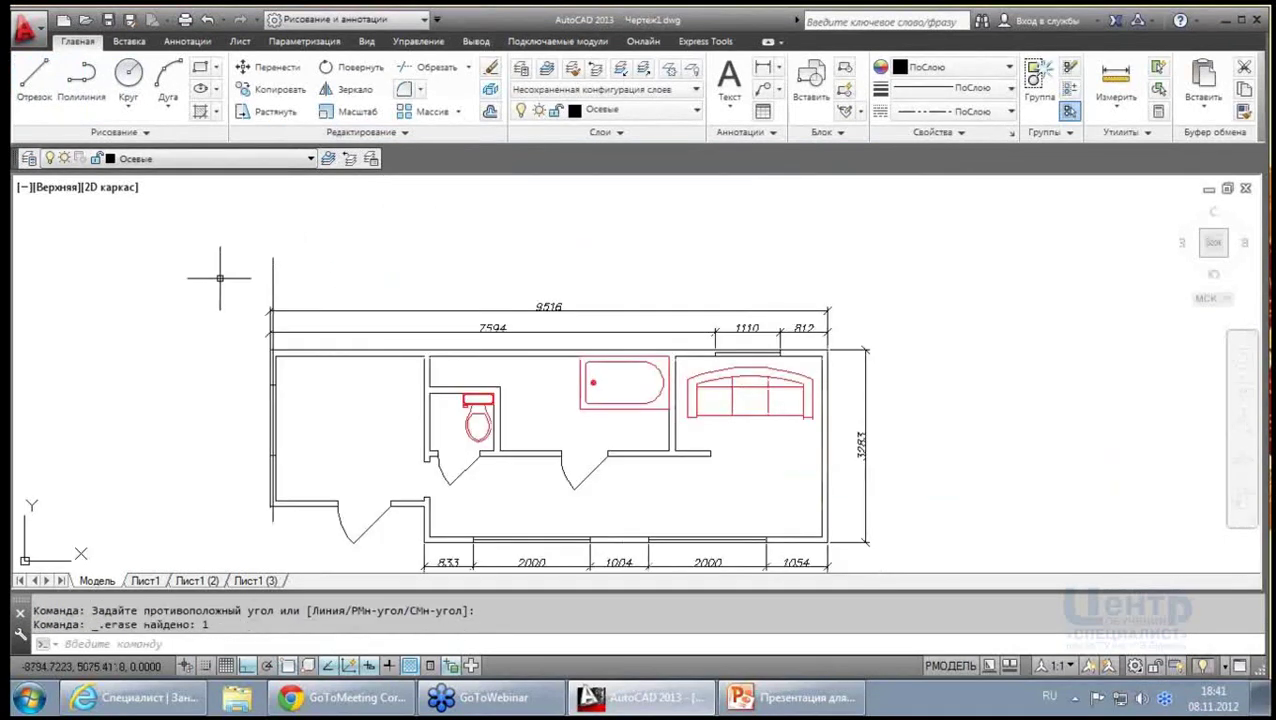
left_click(145, 581)
scroll(137, 398, "up", 5)
scroll(157, 398, "up", 3)
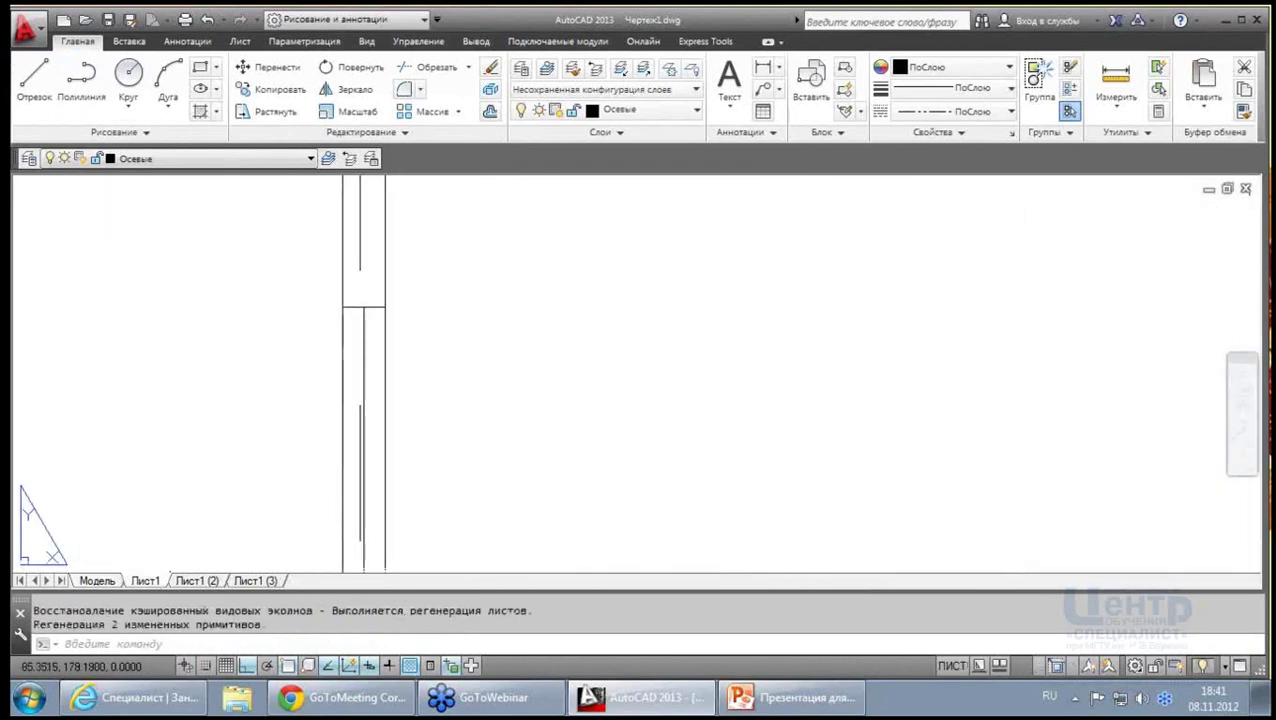
scroll(155, 401, "down", 6)
left_click(108, 582)
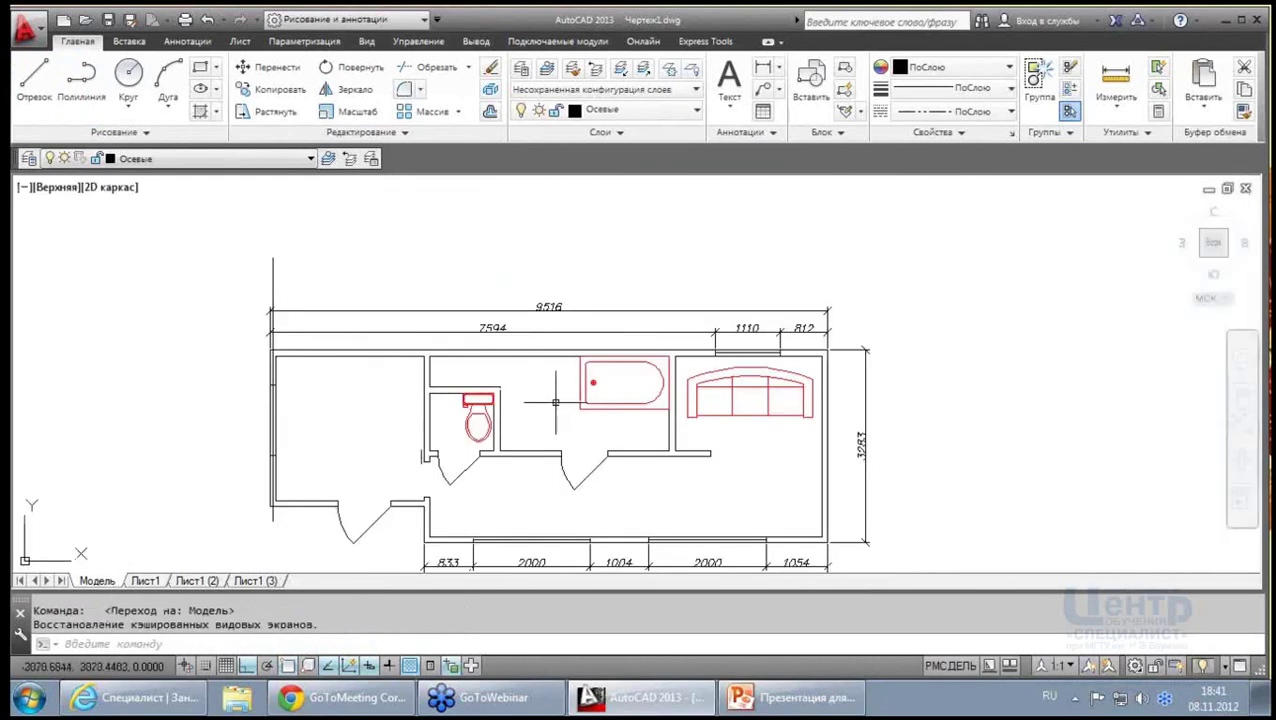
scroll(555, 402, "down", 2)
Draw a vertical axis line up the right wall, extending above the plan
left_click(35, 75)
scroll(855, 520, "up", 2)
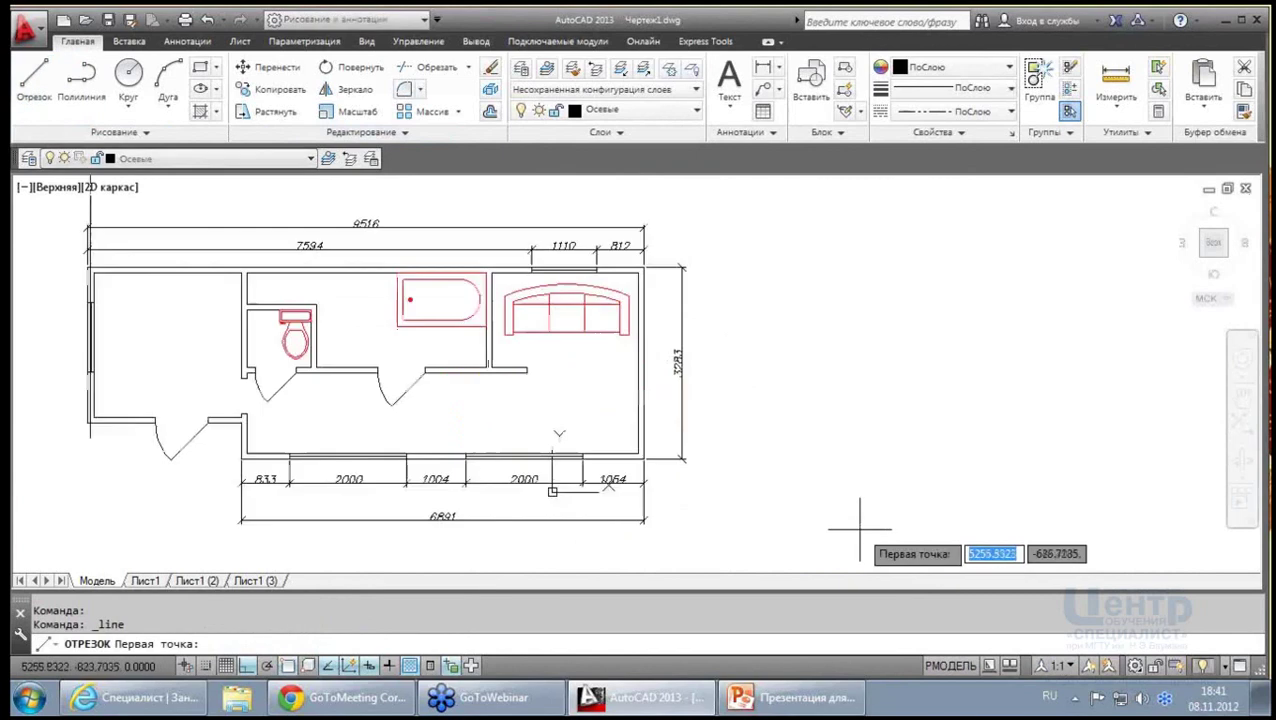
scroll(541, 347, "up", 3)
scroll(507, 436, "up", 3)
scroll(520, 470, "up", 2)
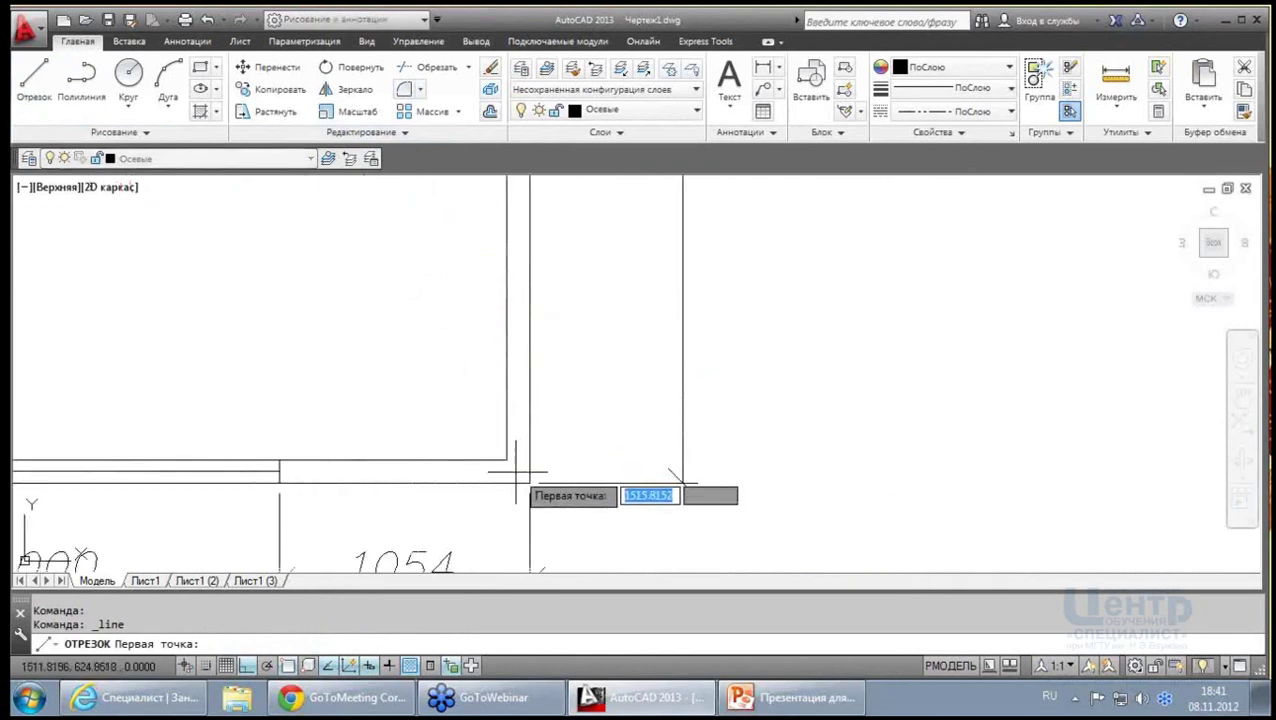
left_click(519, 470)
scroll(515, 458, "down", 2)
scroll(519, 425, "down", 3)
middle_click_drag(519, 403, 536, 550)
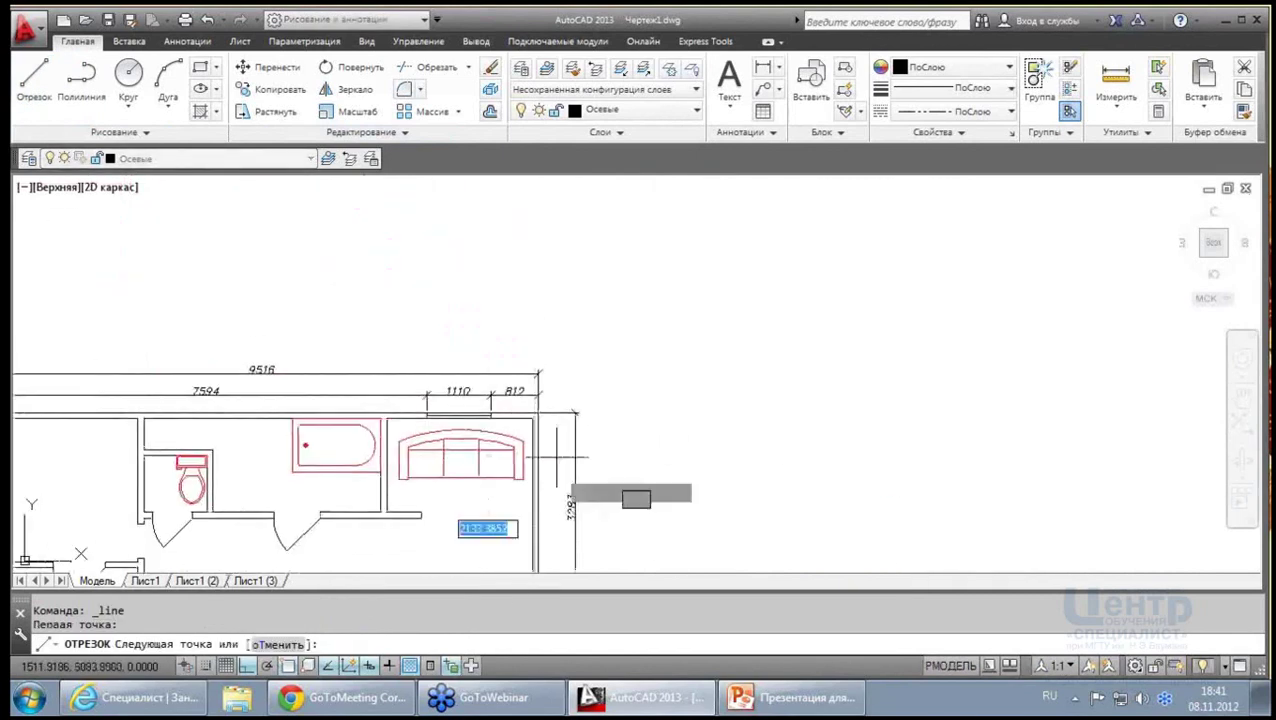
left_click(555, 335)
key("Escape")
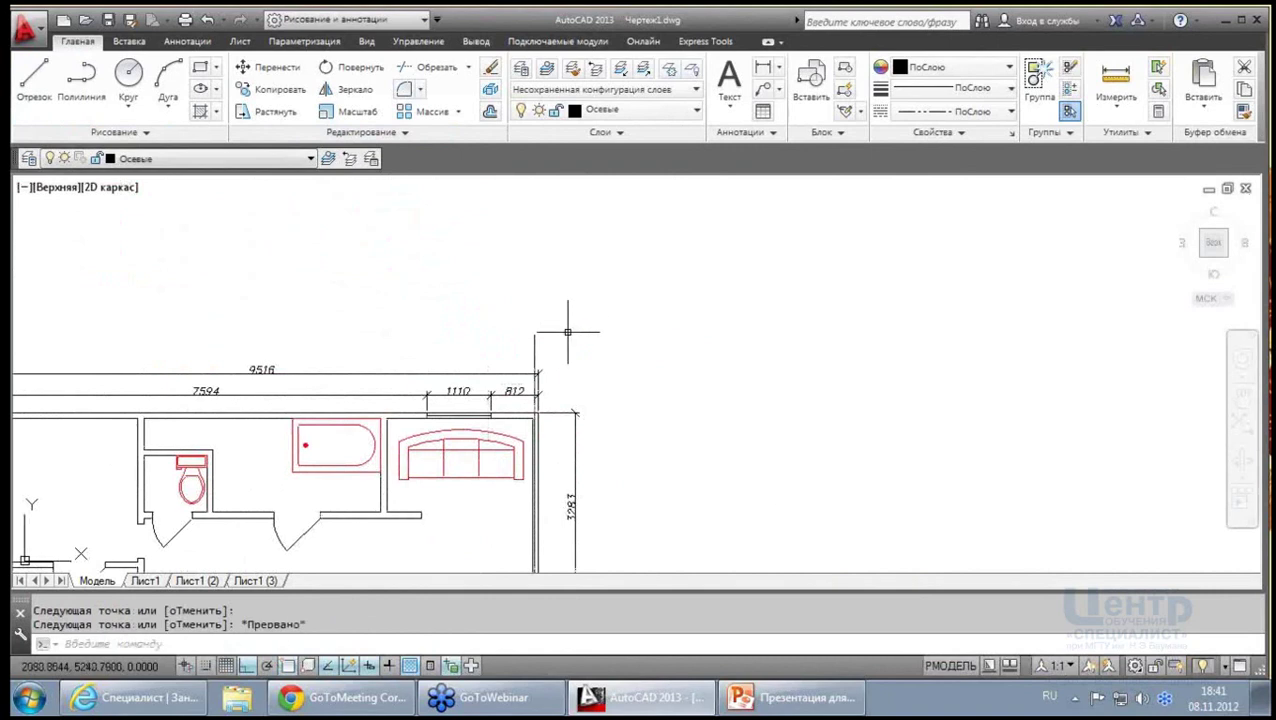
Check the axis line's bottom end at the right wall, cancelling the grip stretch
scroll(575, 327, "up", 2)
scroll(592, 312, "down", 2)
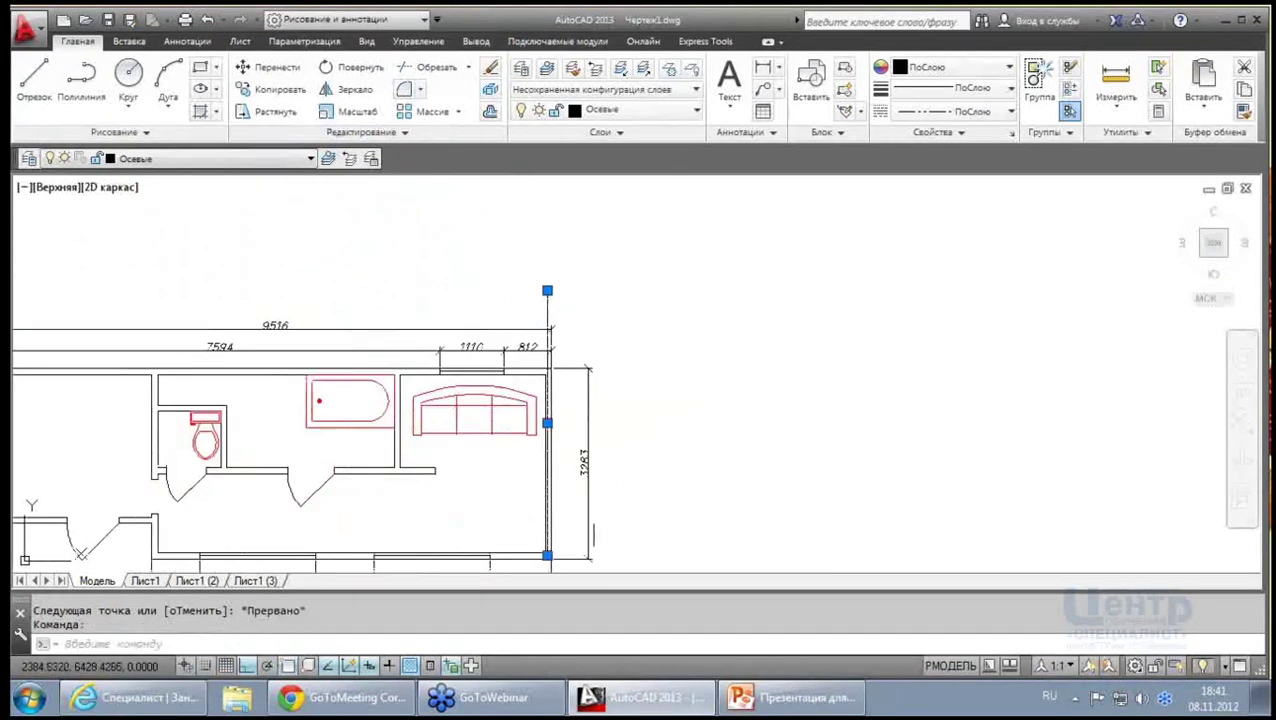
scroll(570, 441, "up", 4)
middle_click_drag(570, 441, 598, 305)
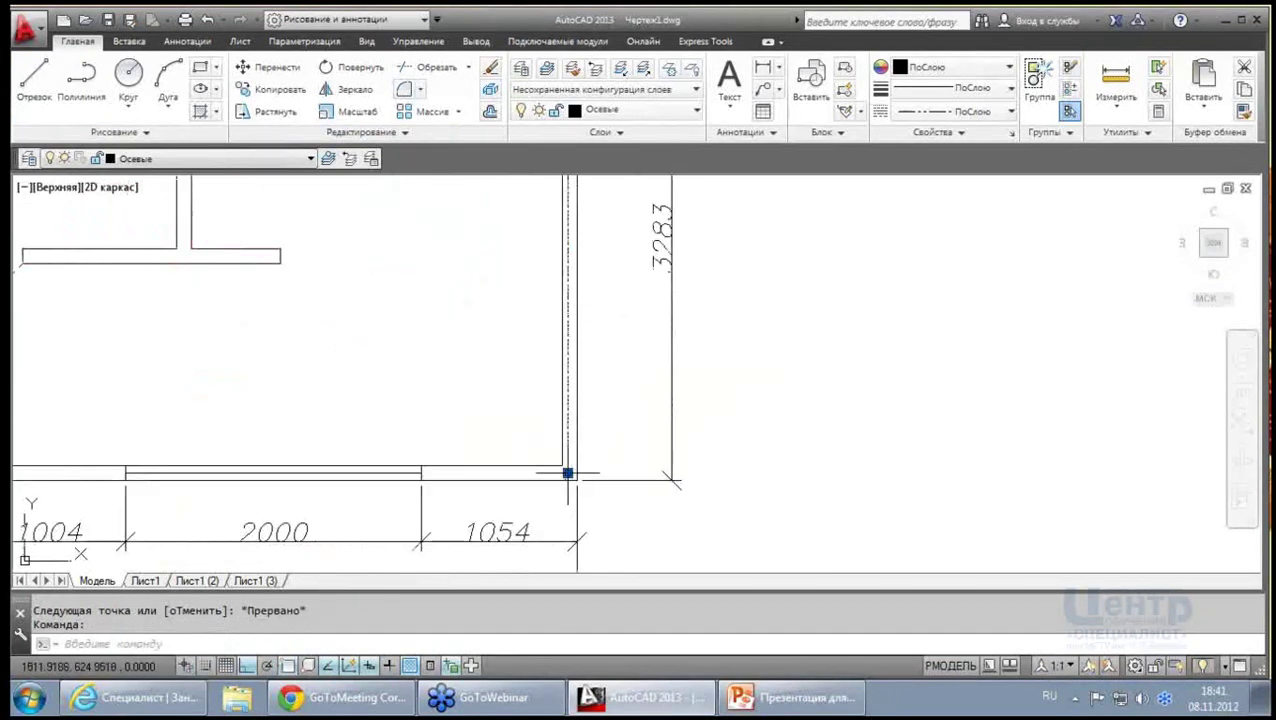
left_click(566, 474)
key("Escape")
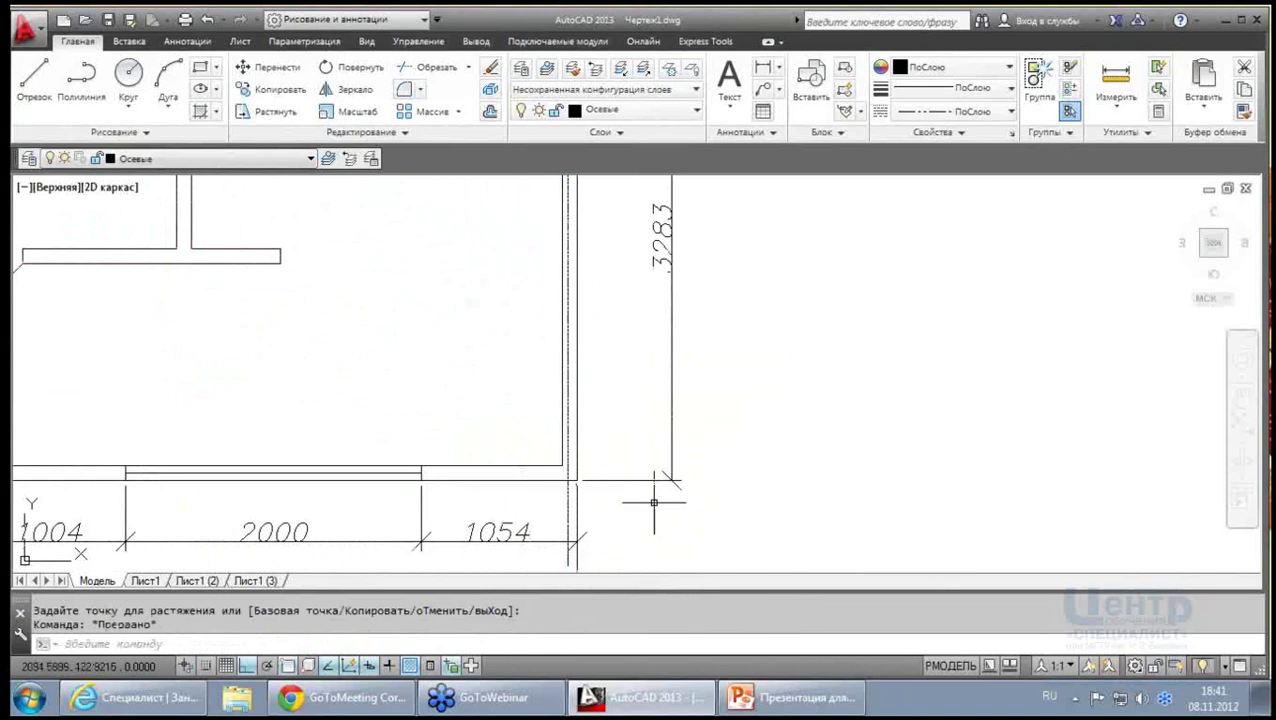
scroll(655, 506, "down", 2)
scroll(655, 506, "down", 2)
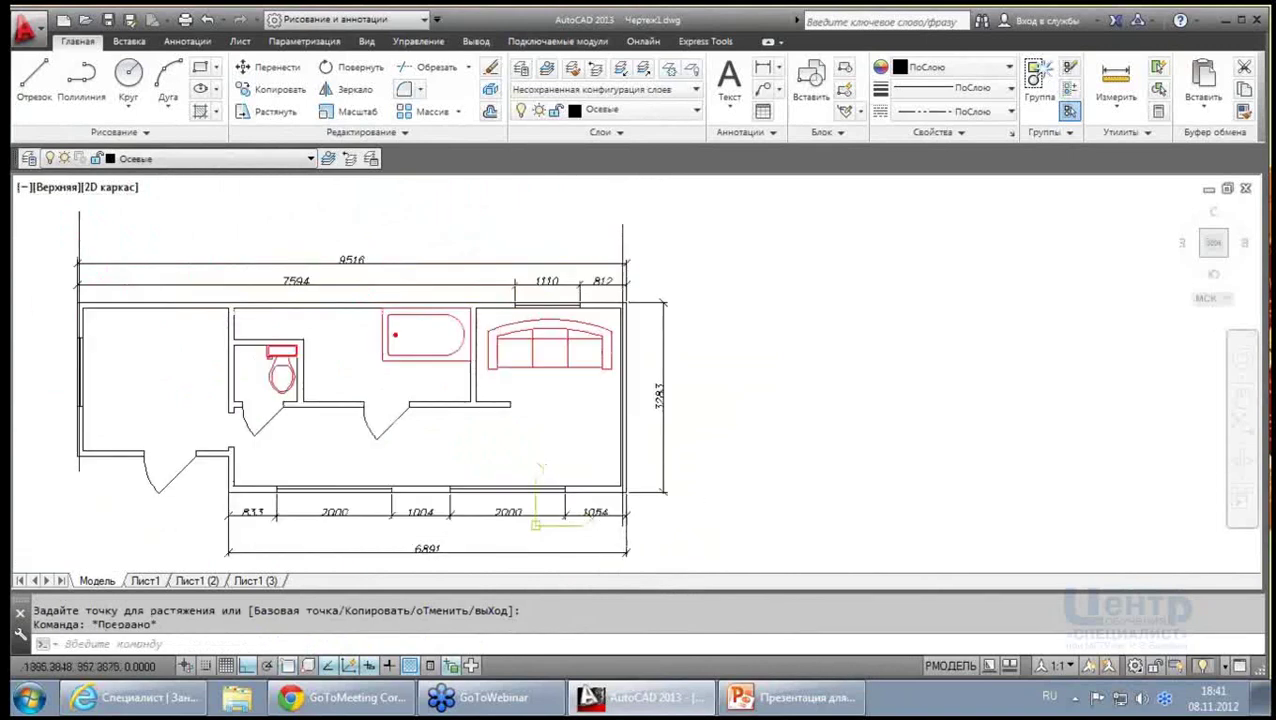
left_click(147, 581)
scroll(567, 373, "up", 5)
scroll(567, 373, "up", 3)
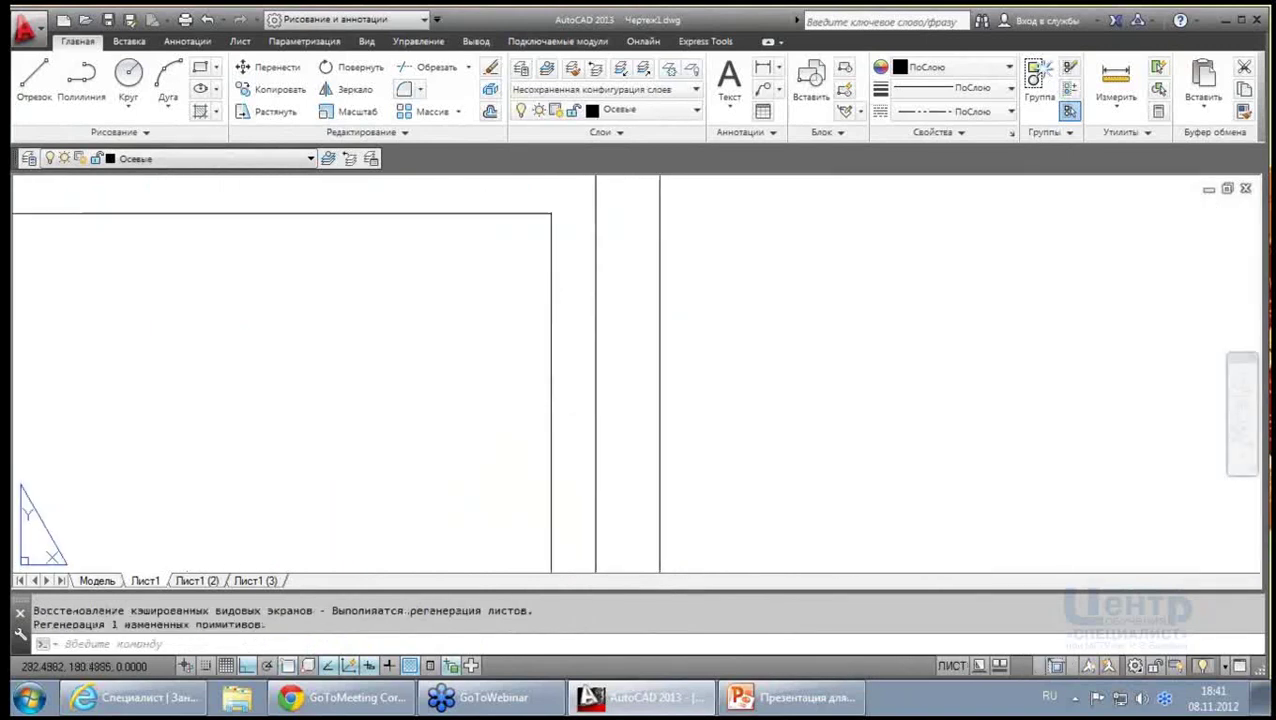
scroll(749, 387, "down", 3)
scroll(735, 390, "down", 3)
scroll(365, 347, "down", 3)
scroll(440, 348, "up", 5)
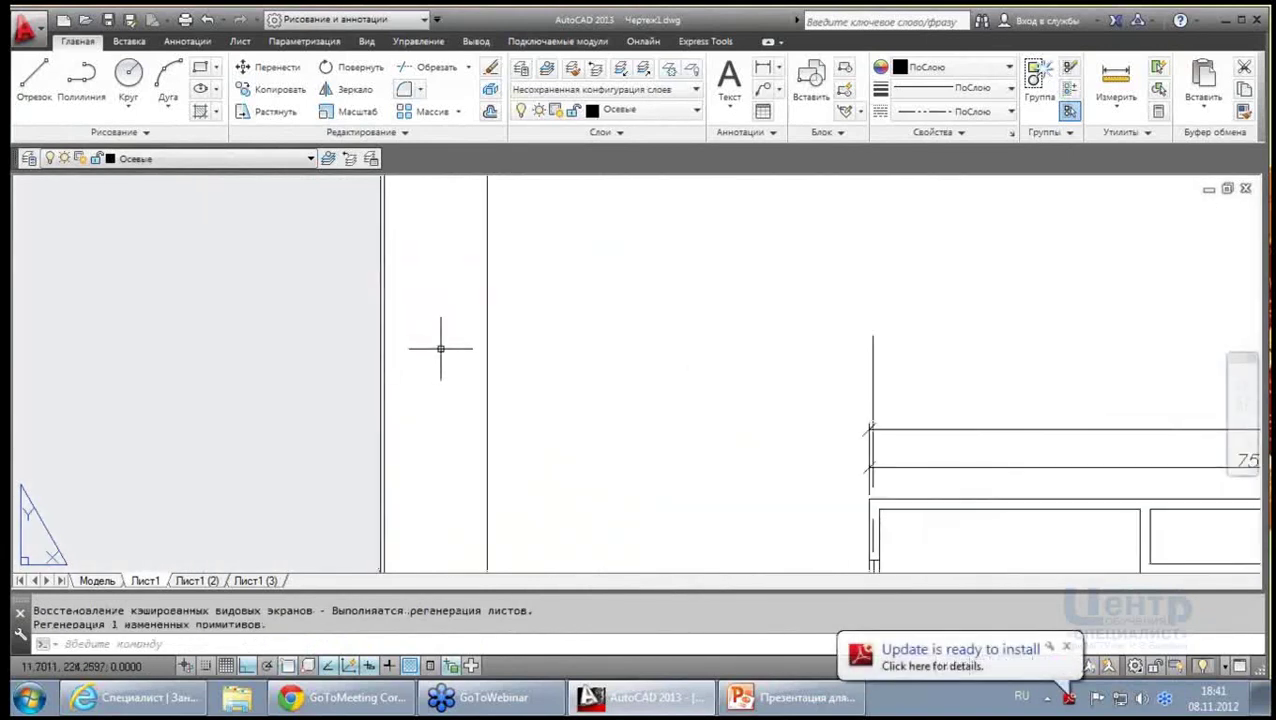
scroll(440, 348, "down", 5)
middle_click_drag(365, 378, 205, 353)
scroll(328, 402, "up", 5)
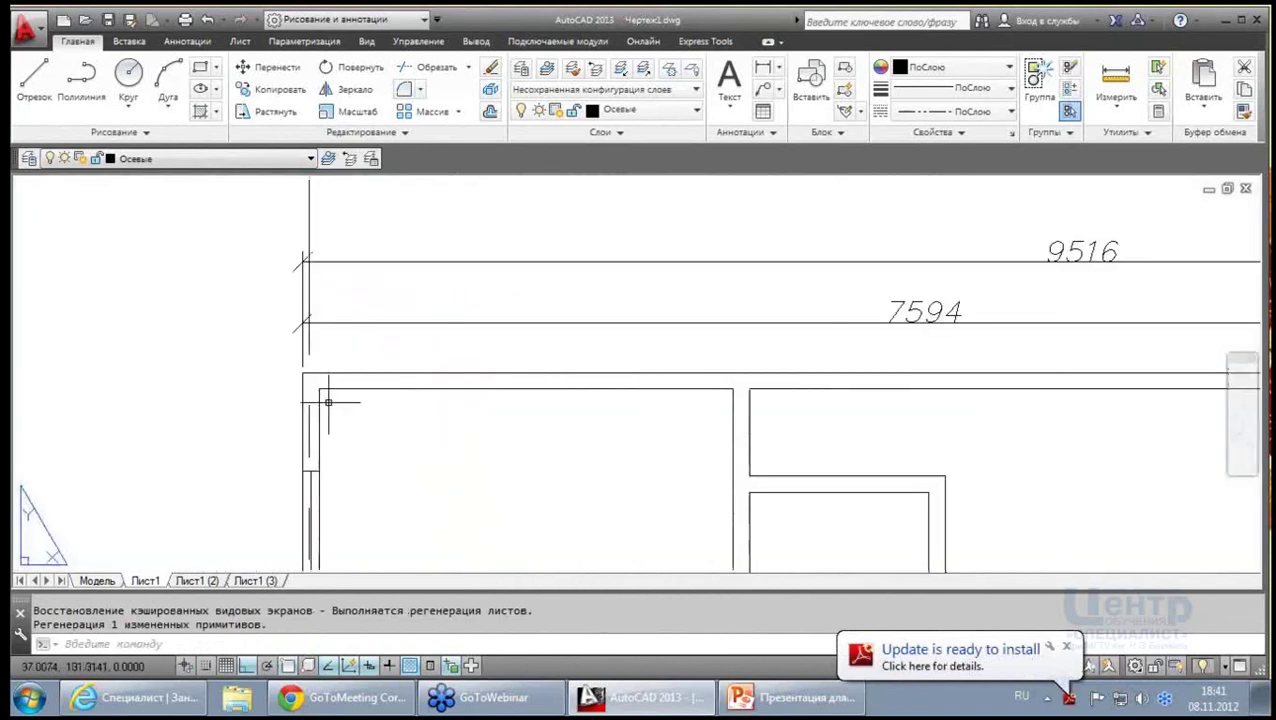
scroll(328, 402, "down", 5)
scroll(914, 402, "up", 5)
scroll(914, 402, "down", 5)
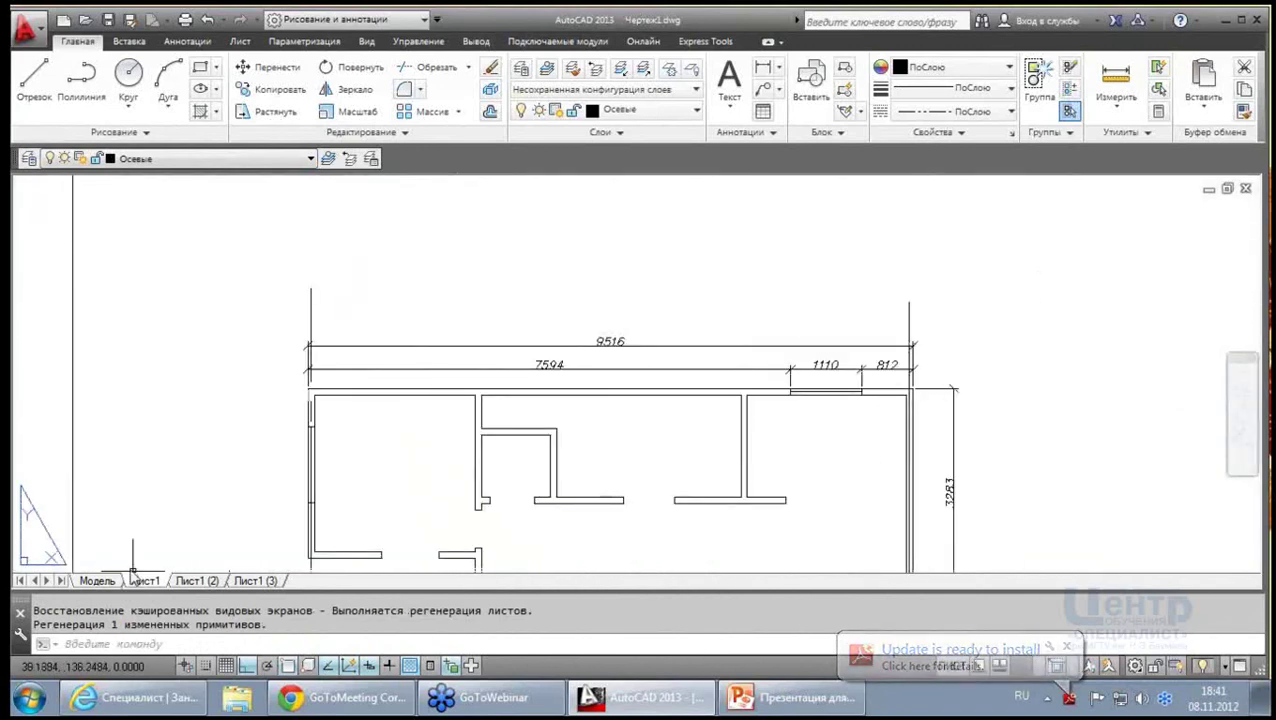
left_click(98, 580)
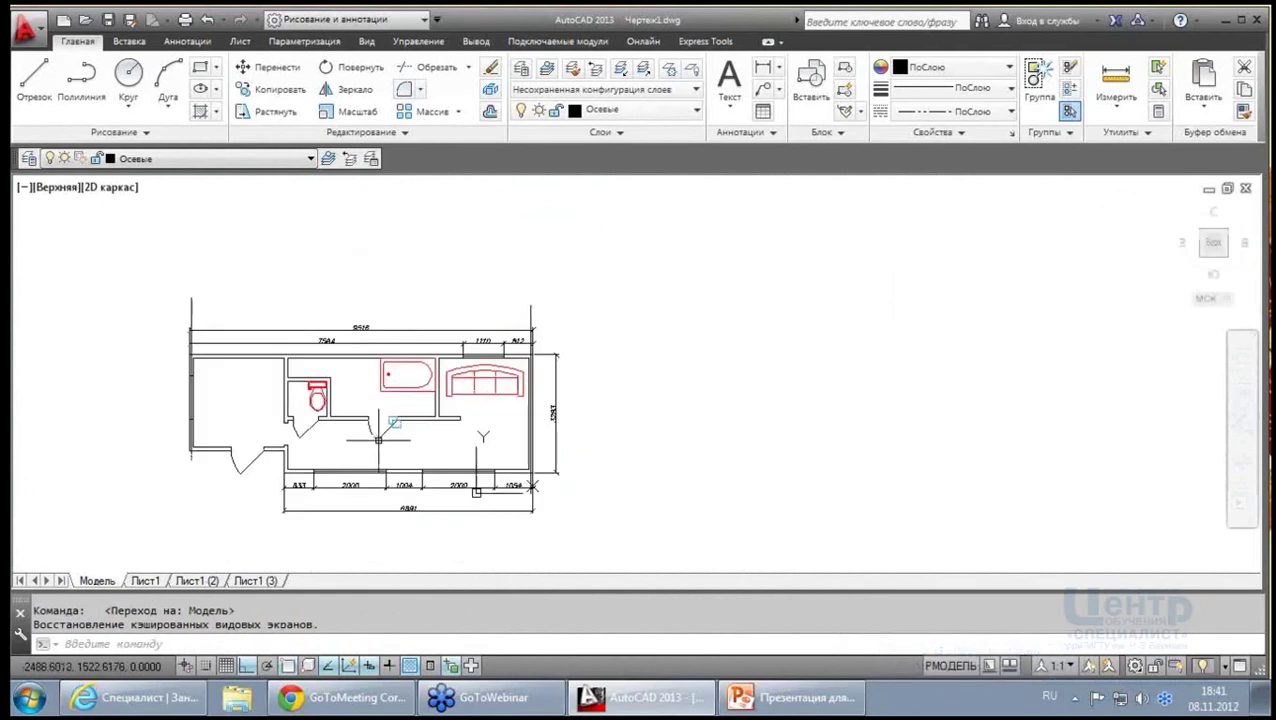
middle_click_drag(378, 440, 523, 428)
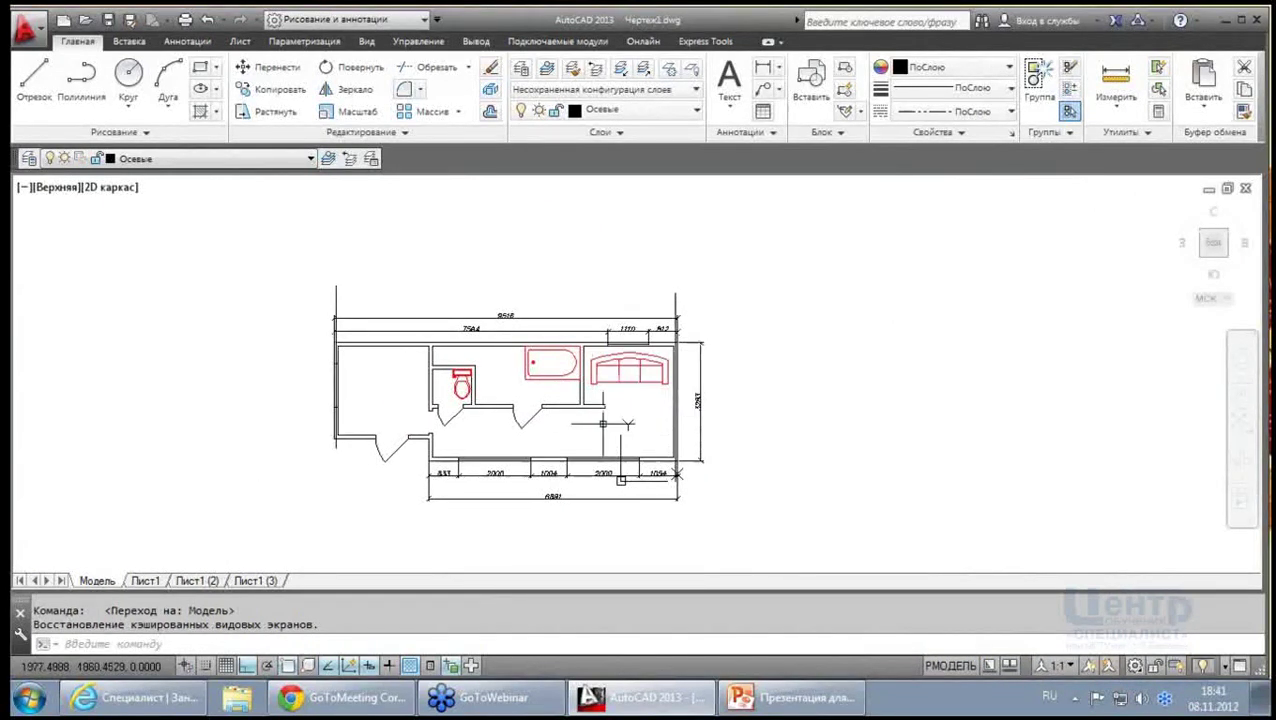
scroll(407, 413, "up", 2)
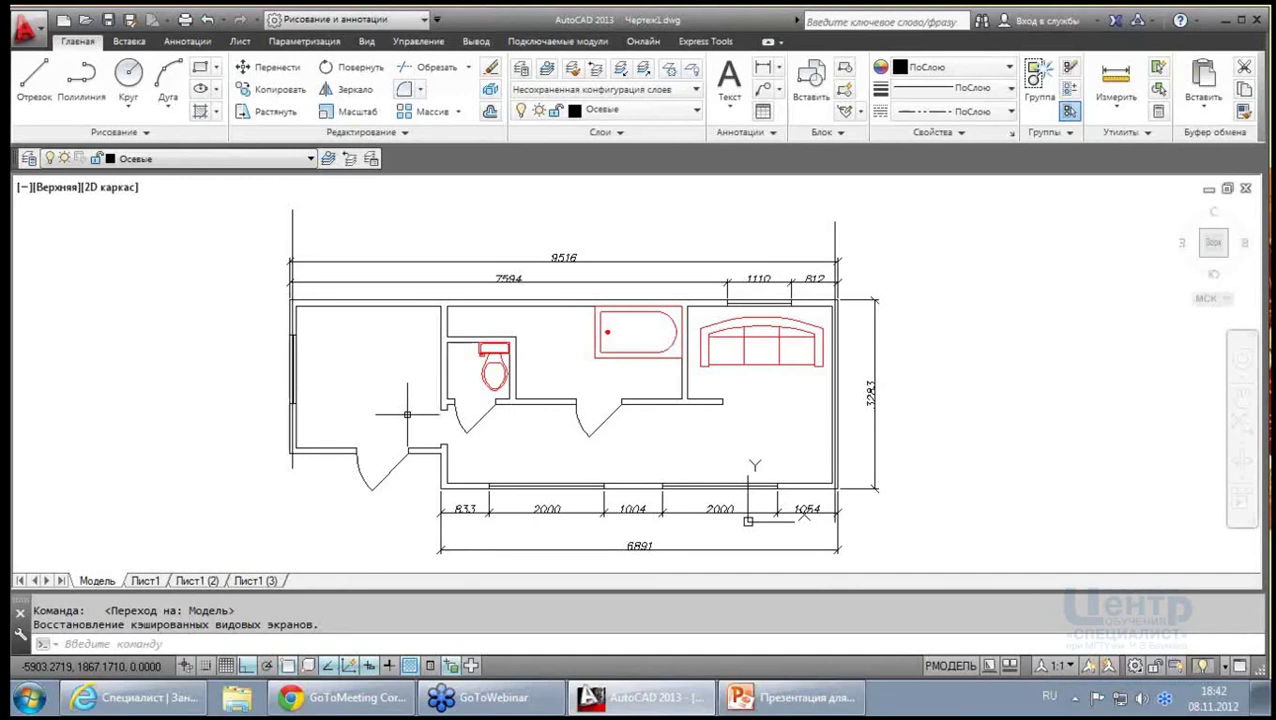
Zoom and pan the apartment floor plan back into view
scroll(563, 295, "up", 2)
scroll(564, 294, "up", 2)
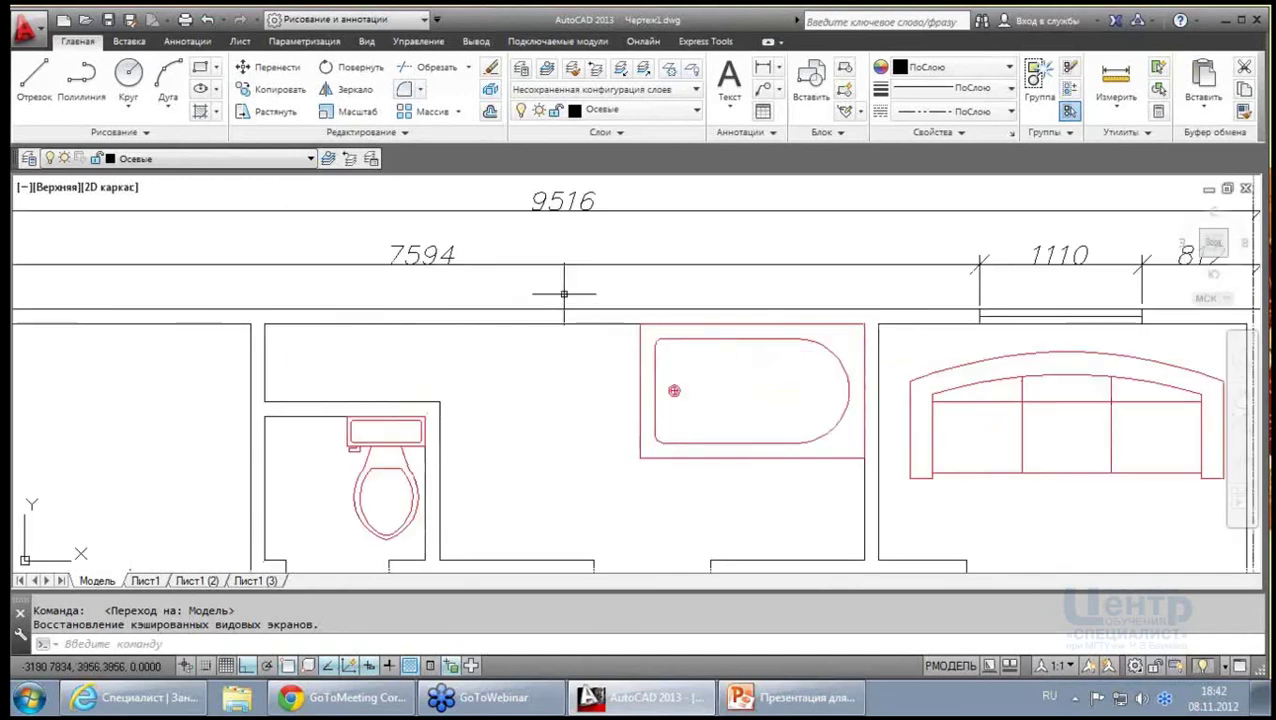
scroll(564, 294, "down", 5)
scroll(531, 285, "up", 5)
scroll(531, 285, "down", 5)
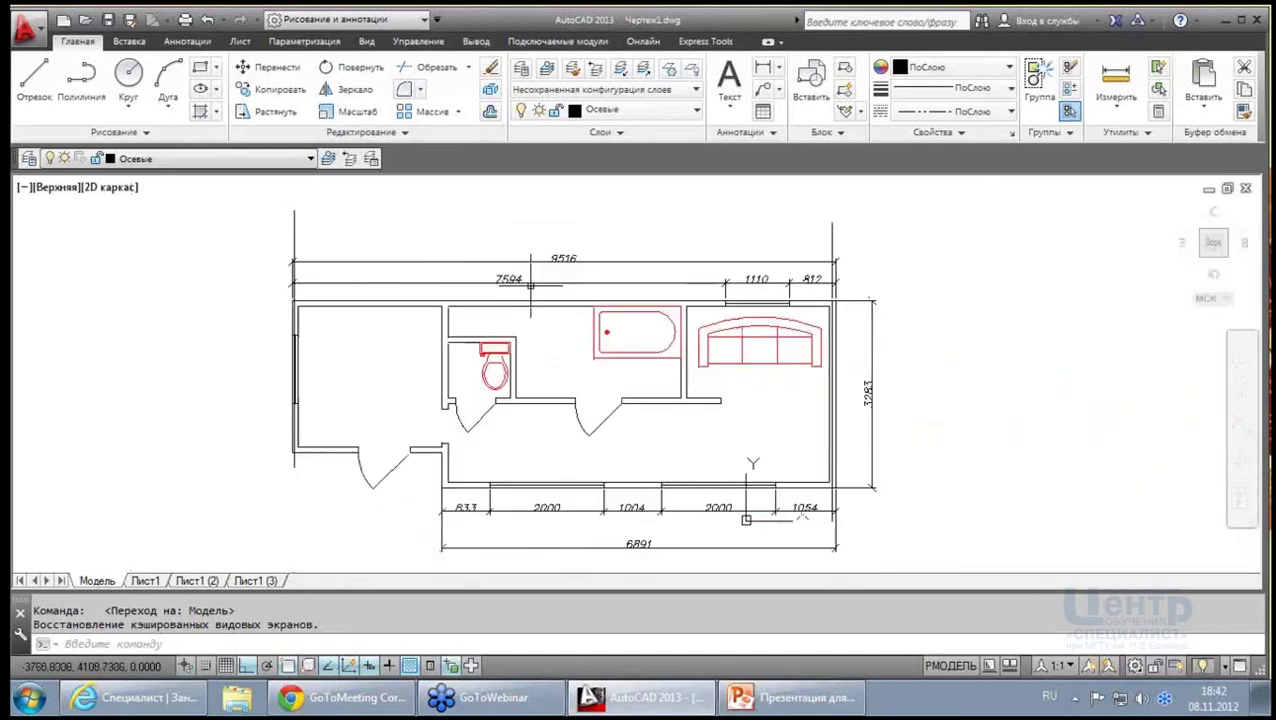
scroll(505, 276, "up", 6)
scroll(505, 276, "down", 1)
scroll(752, 396, "down", 5)
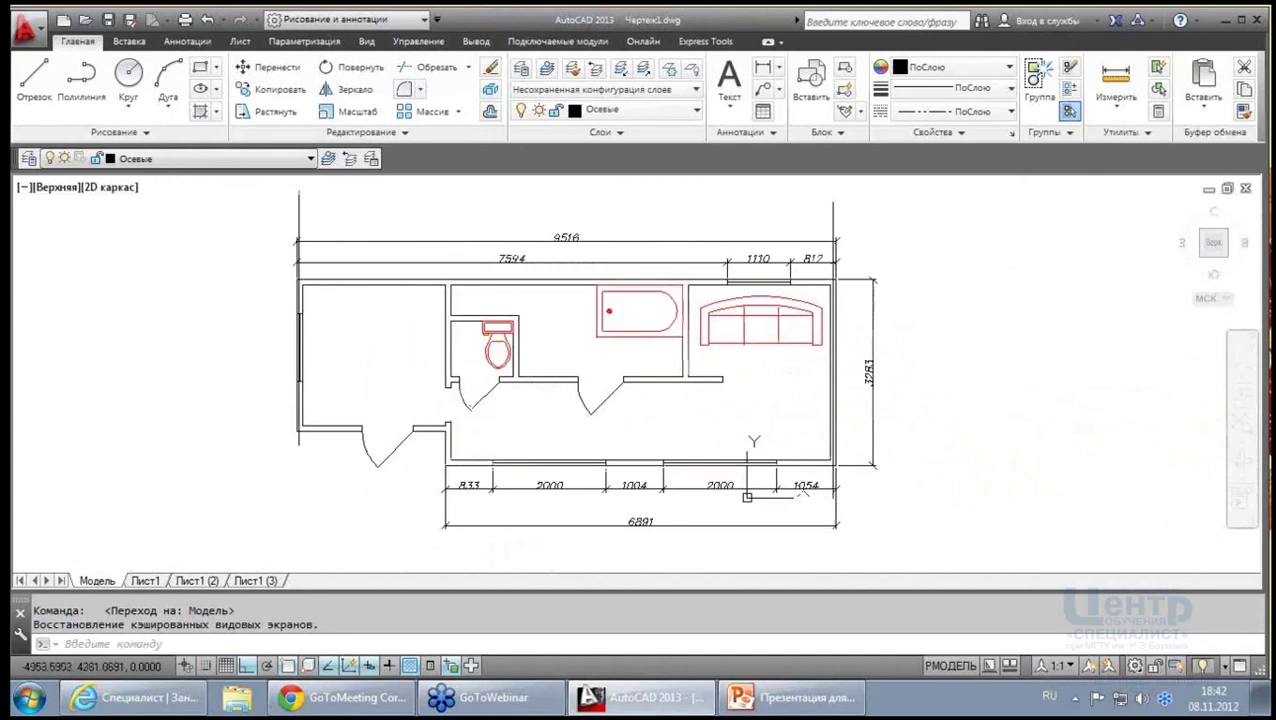
scroll(506, 441, "up", 5)
scroll(649, 293, "down", 2)
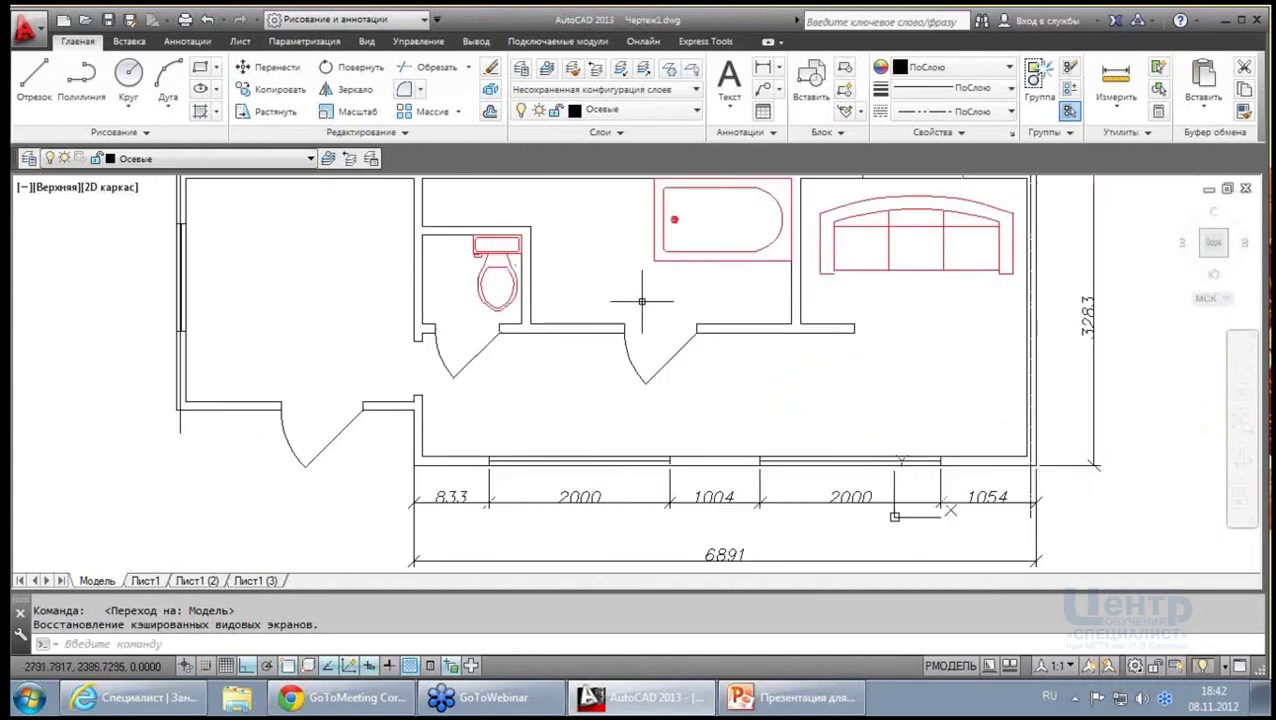
scroll(649, 293, "down", 2)
middle_click_drag(693, 241, 655, 295)
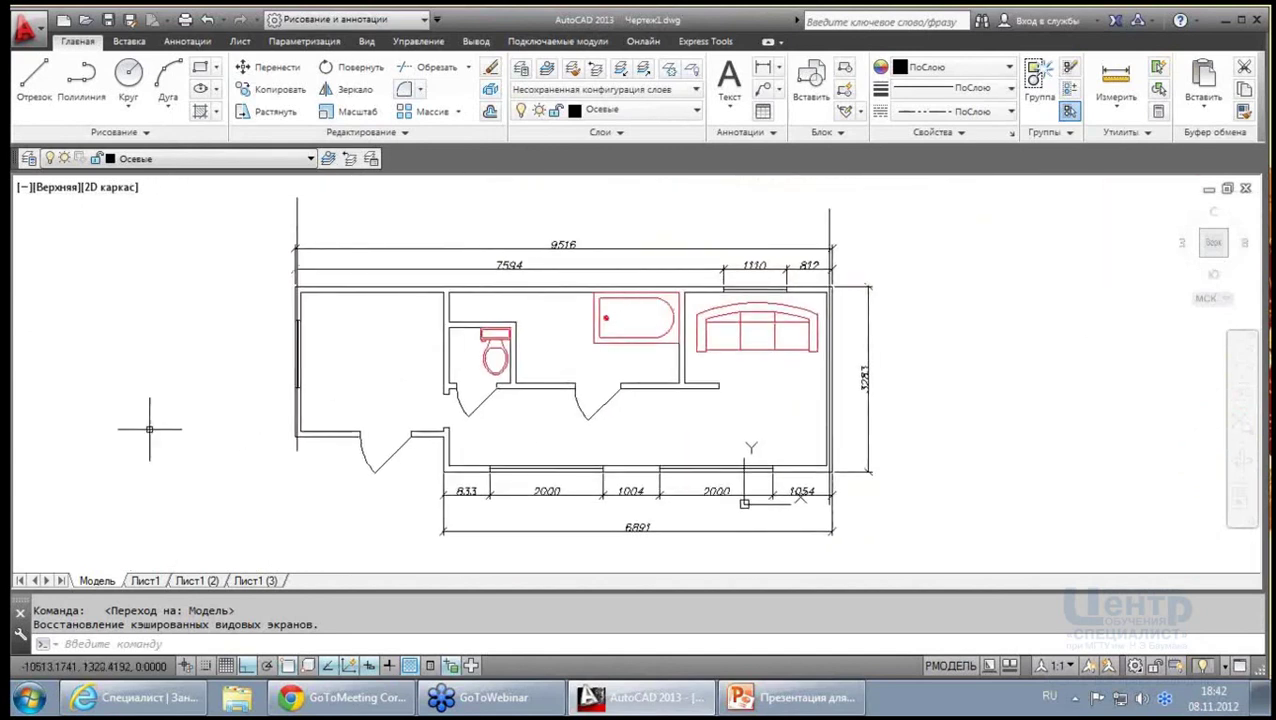
Browse the Лист1 and Лист1 (2) layouts, return to Model, and show Quick View Layouts thumbnails
left_click(145, 580)
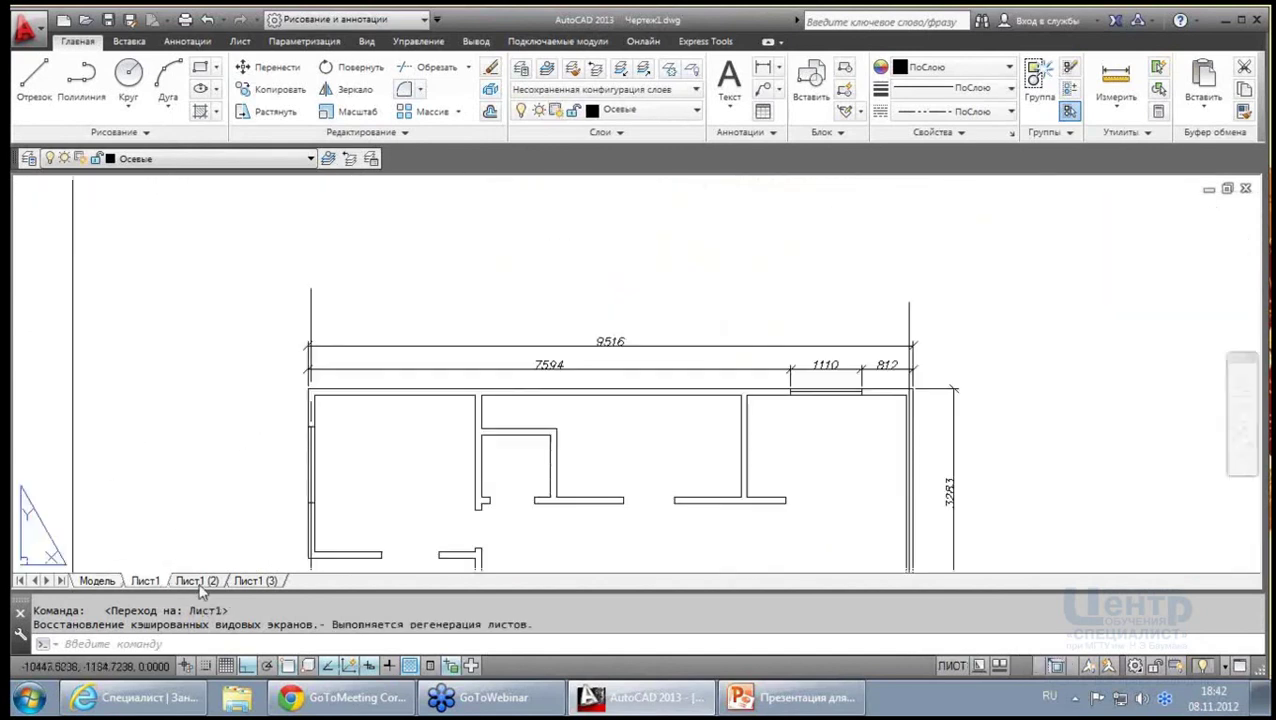
left_click(197, 580)
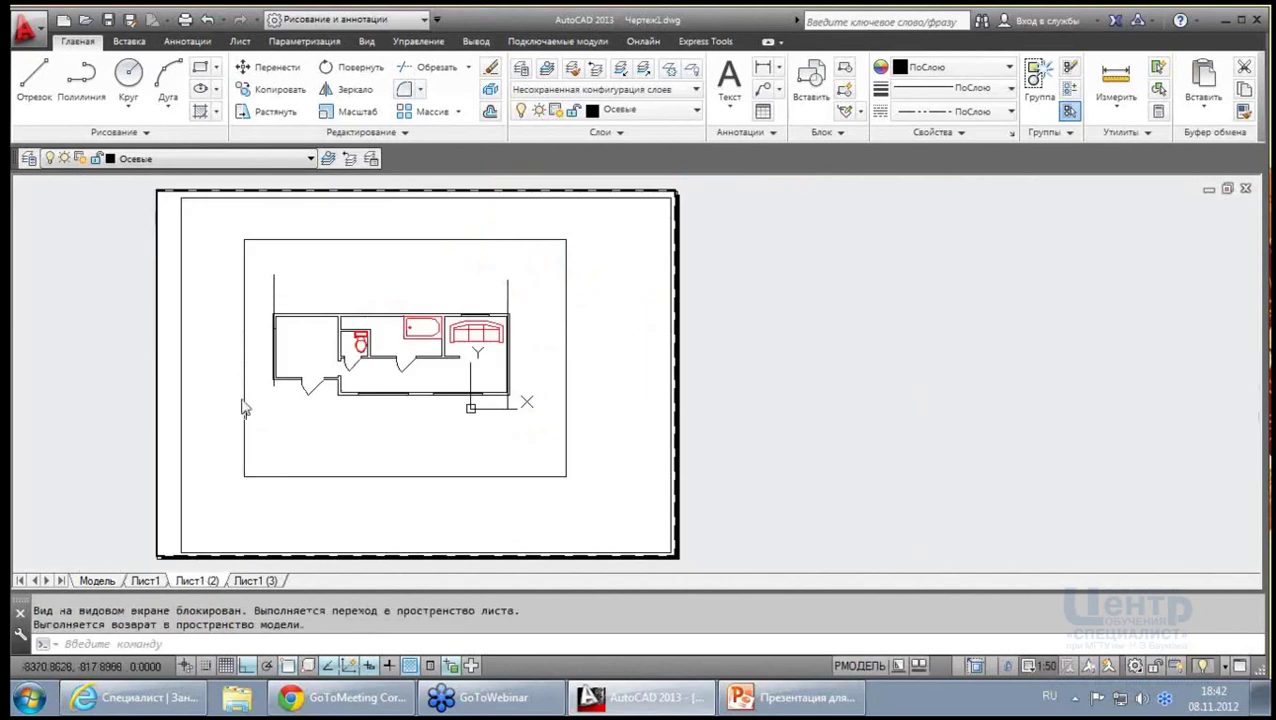
left_click(97, 581)
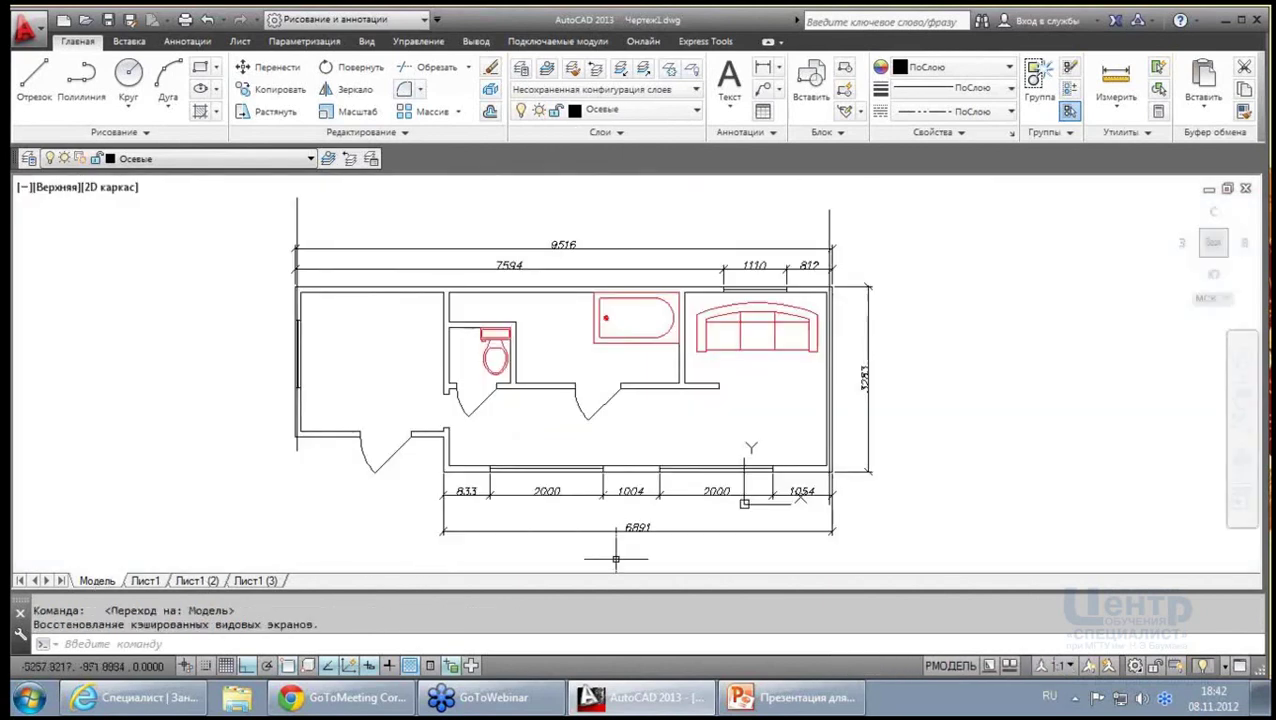
left_click(988, 666)
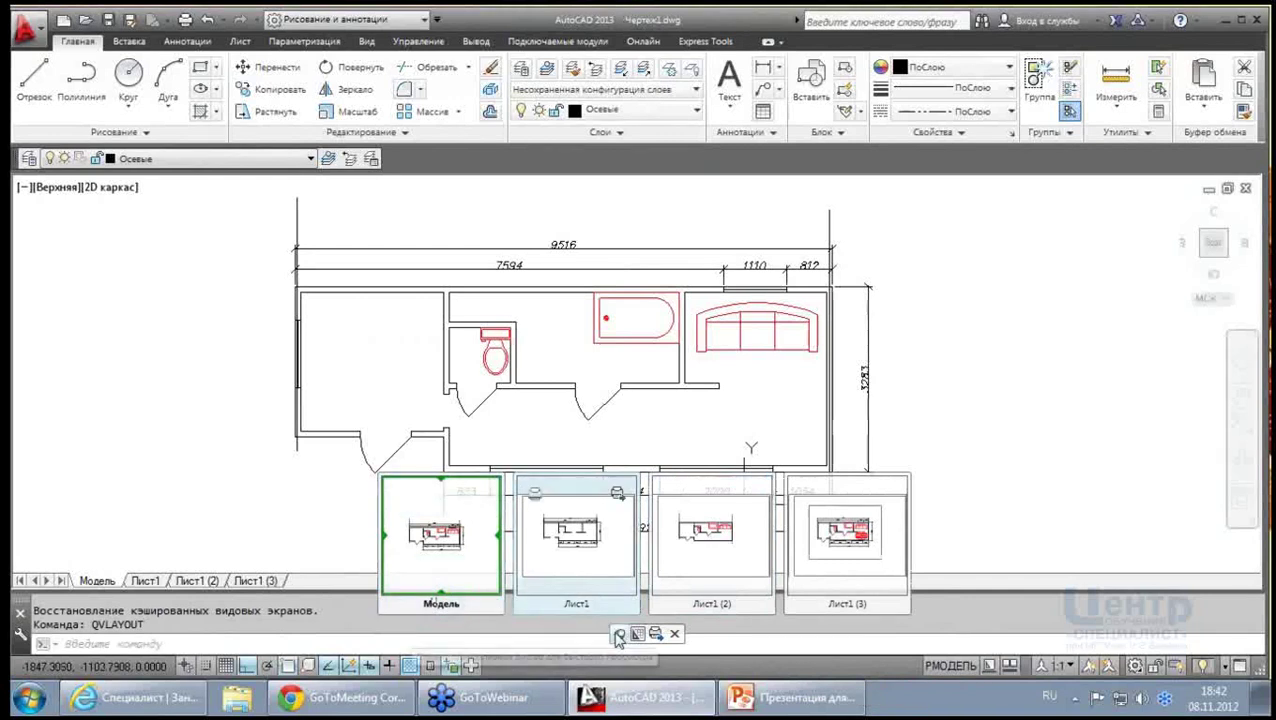
mouse_move(576, 530)
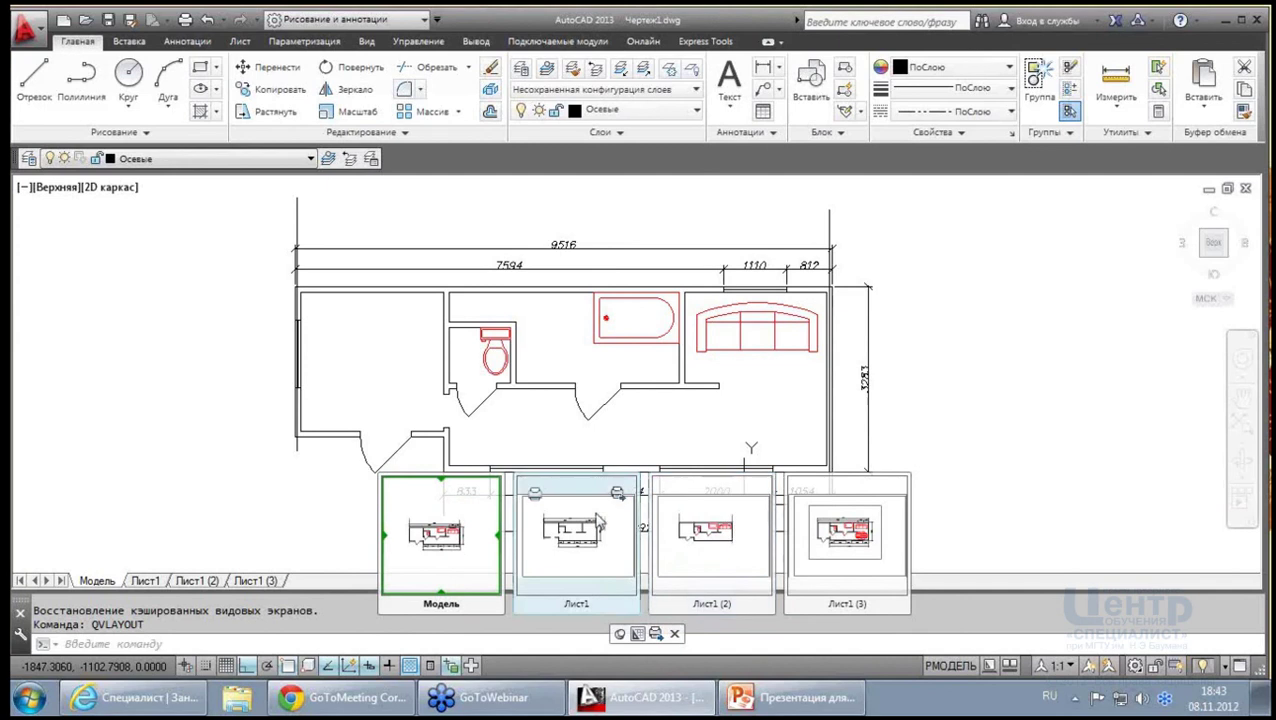
Close the layout previews and rename the Лист1 layout to АР
key("Escape")
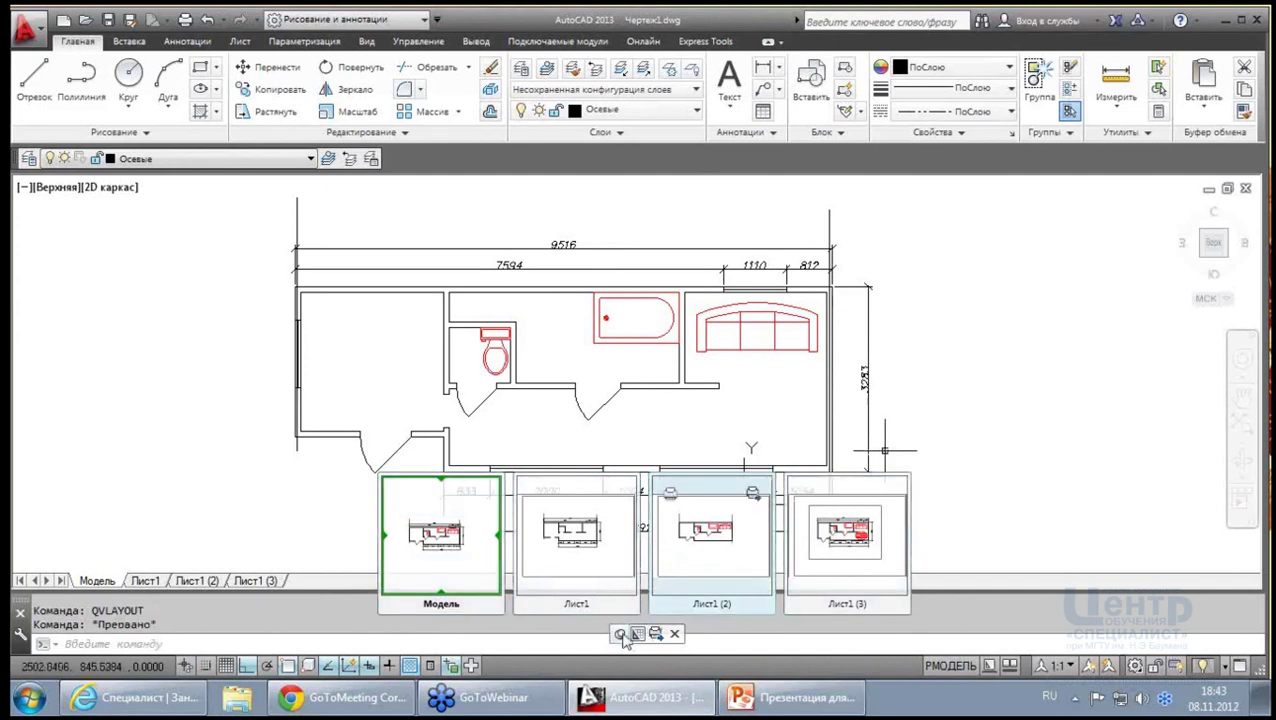
left_click(619, 633)
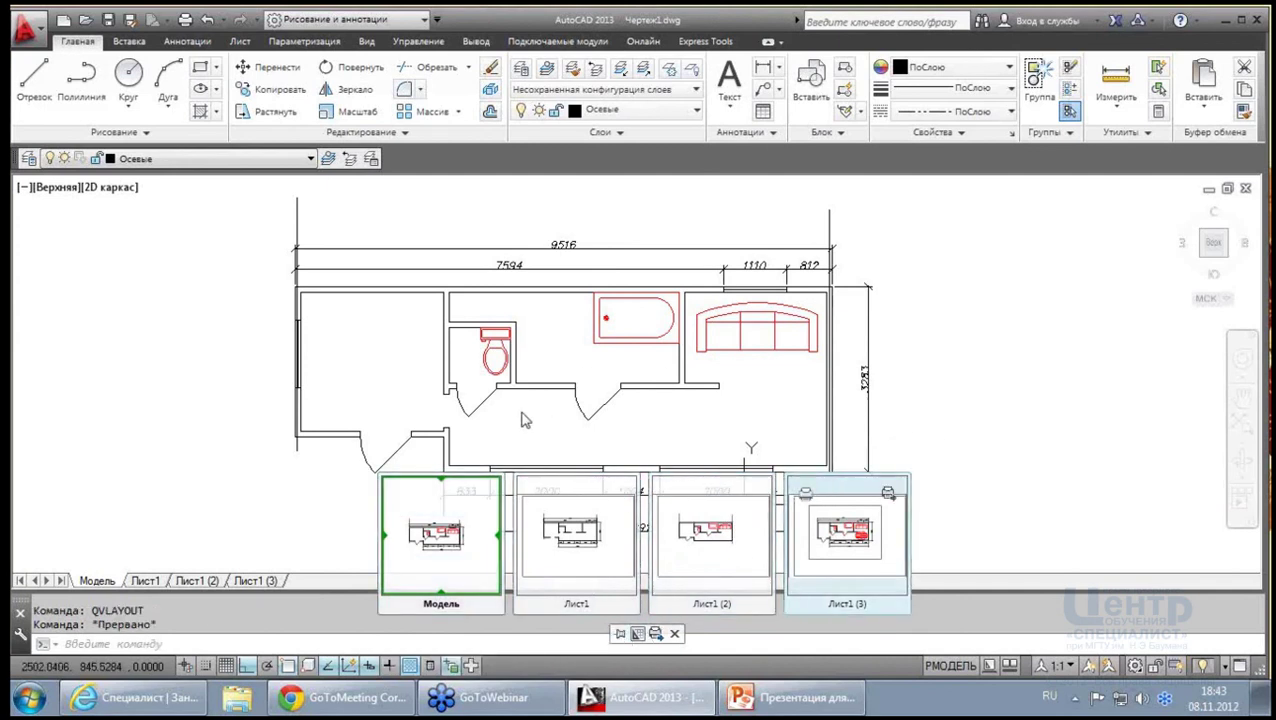
left_click(978, 386)
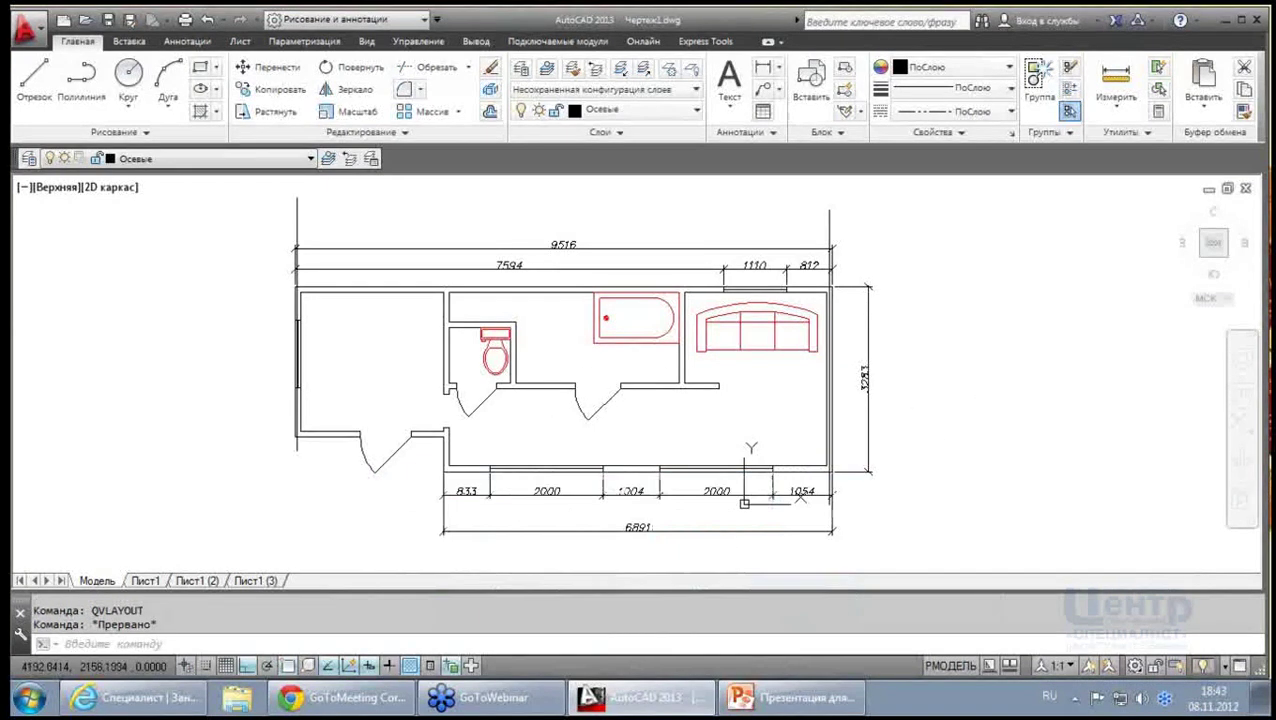
left_click(146, 582)
right_click(147, 582)
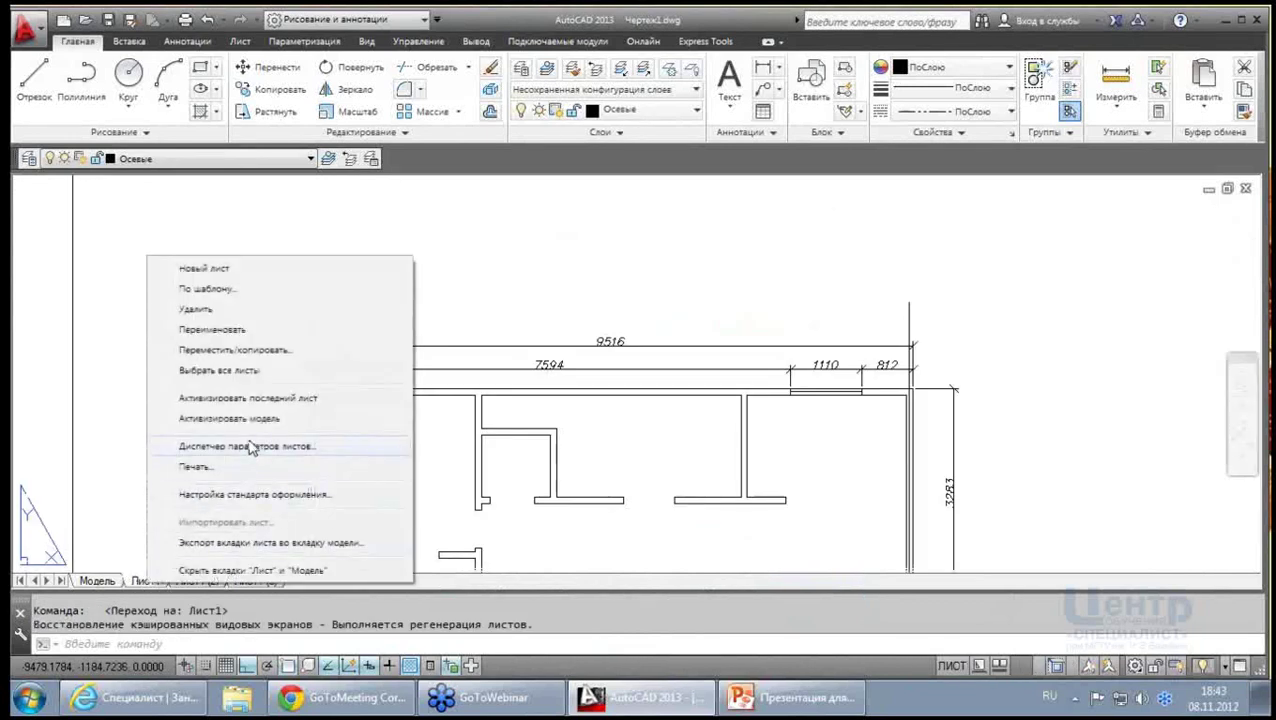
left_click(212, 329)
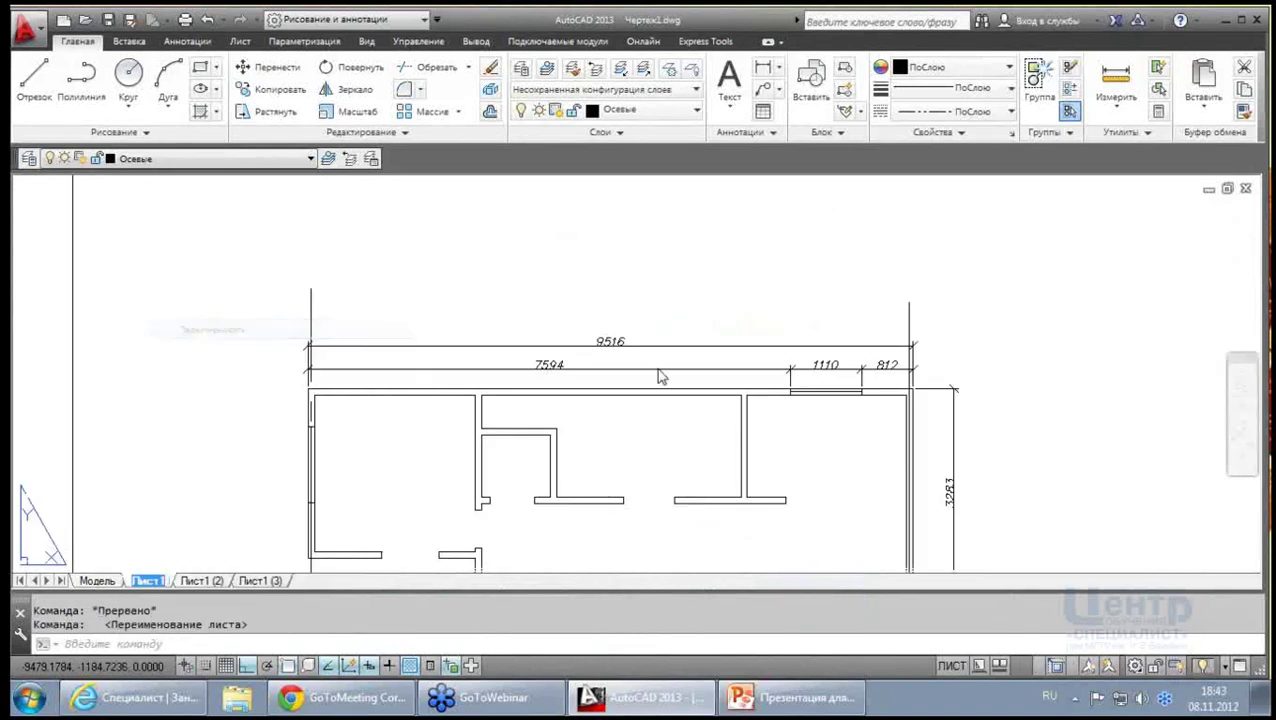
type("А")
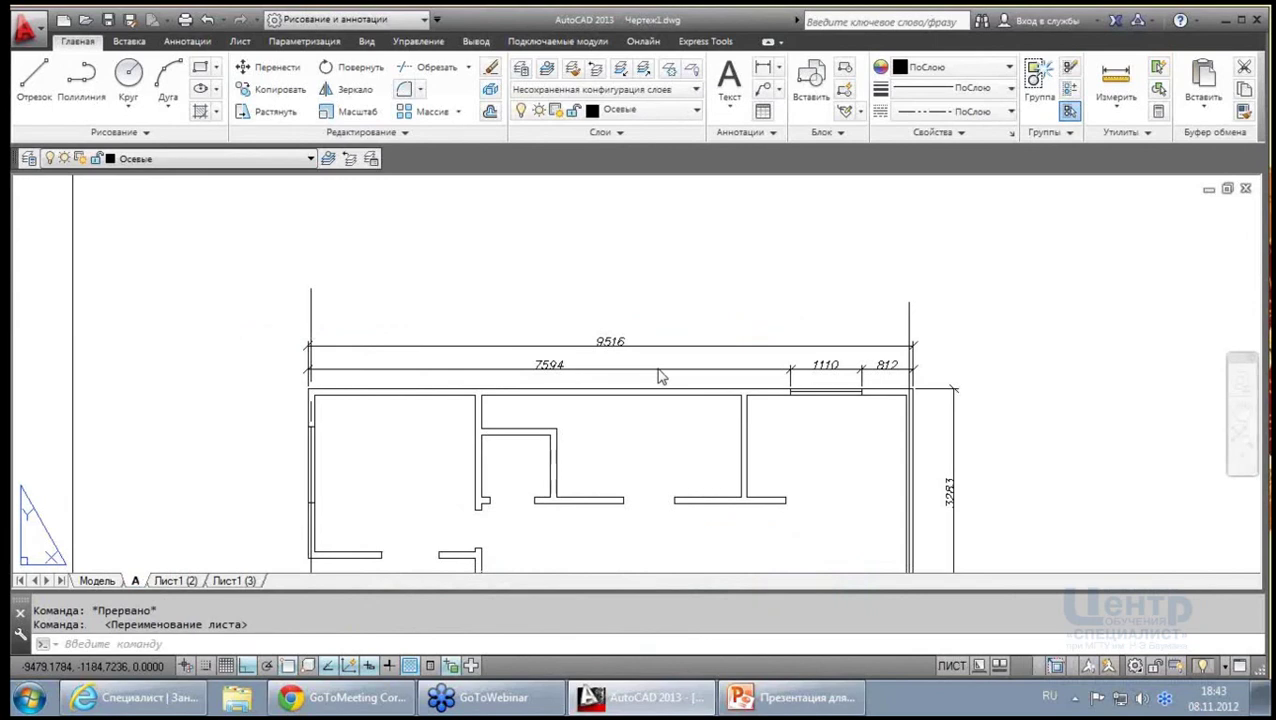
type("Р")
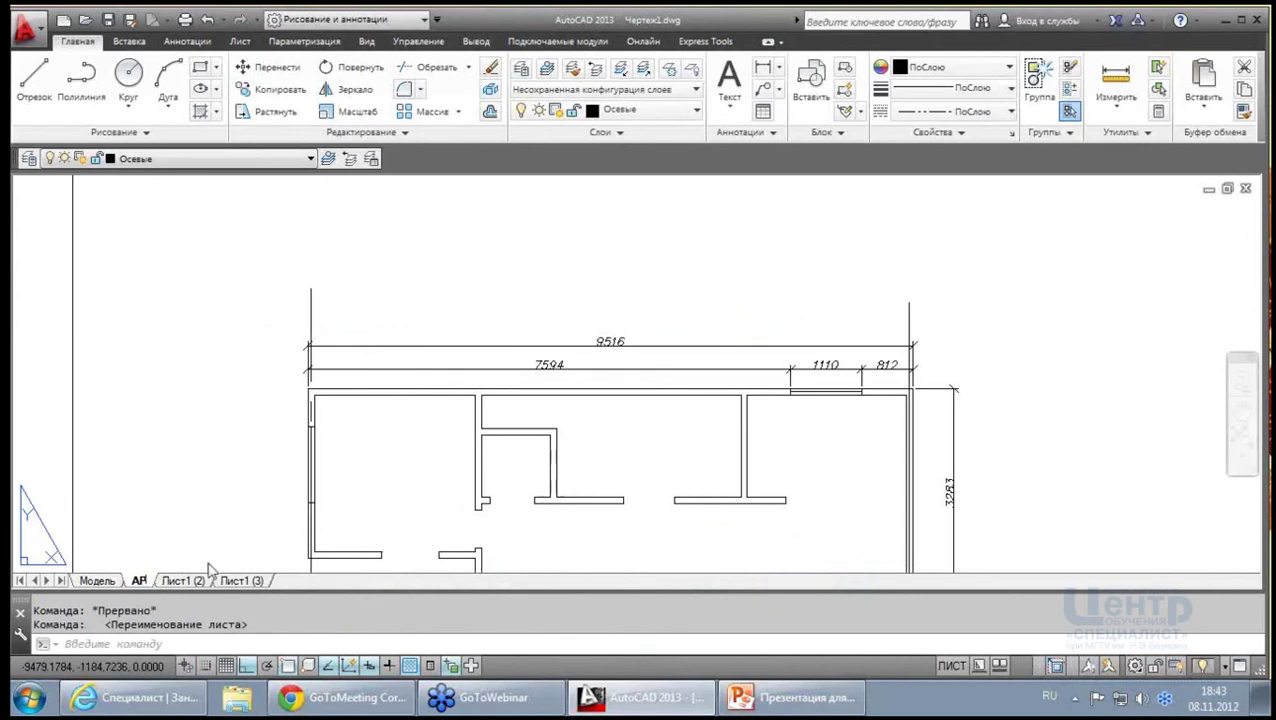
Rename the Лист1 (2) layout to АИ and return to model space
left_click(198, 581)
right_click(198, 581)
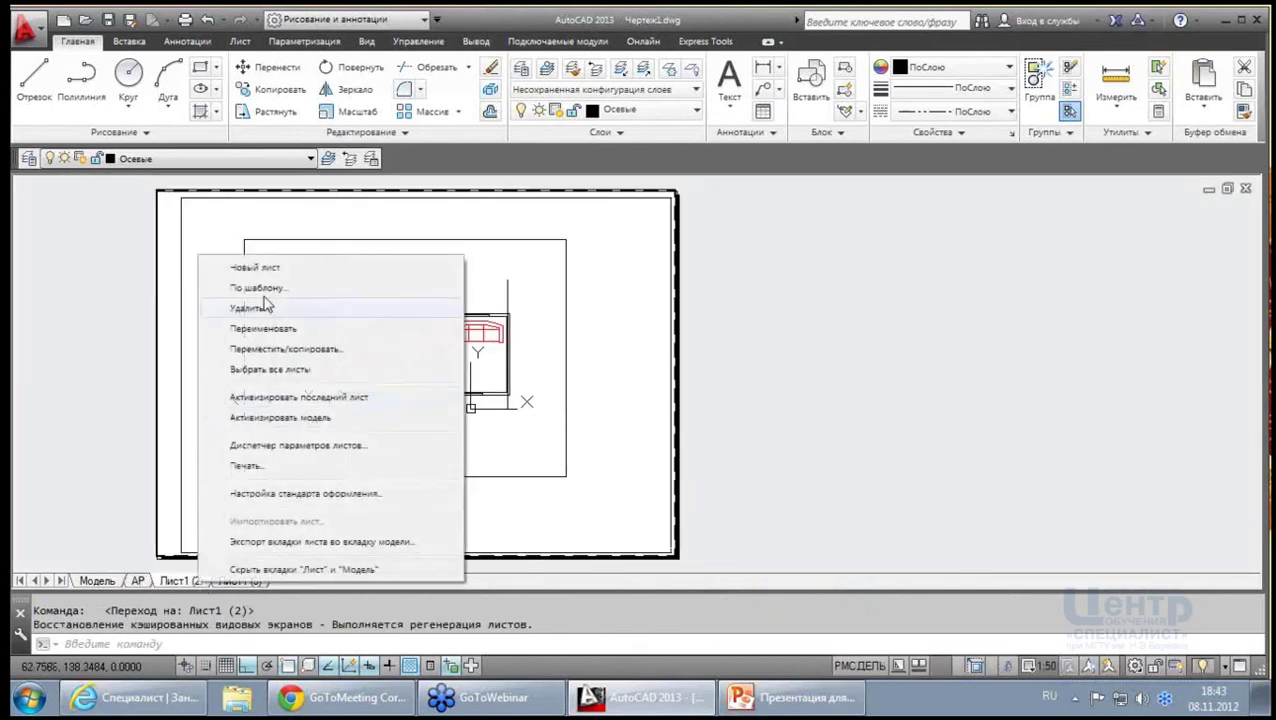
left_click(264, 329)
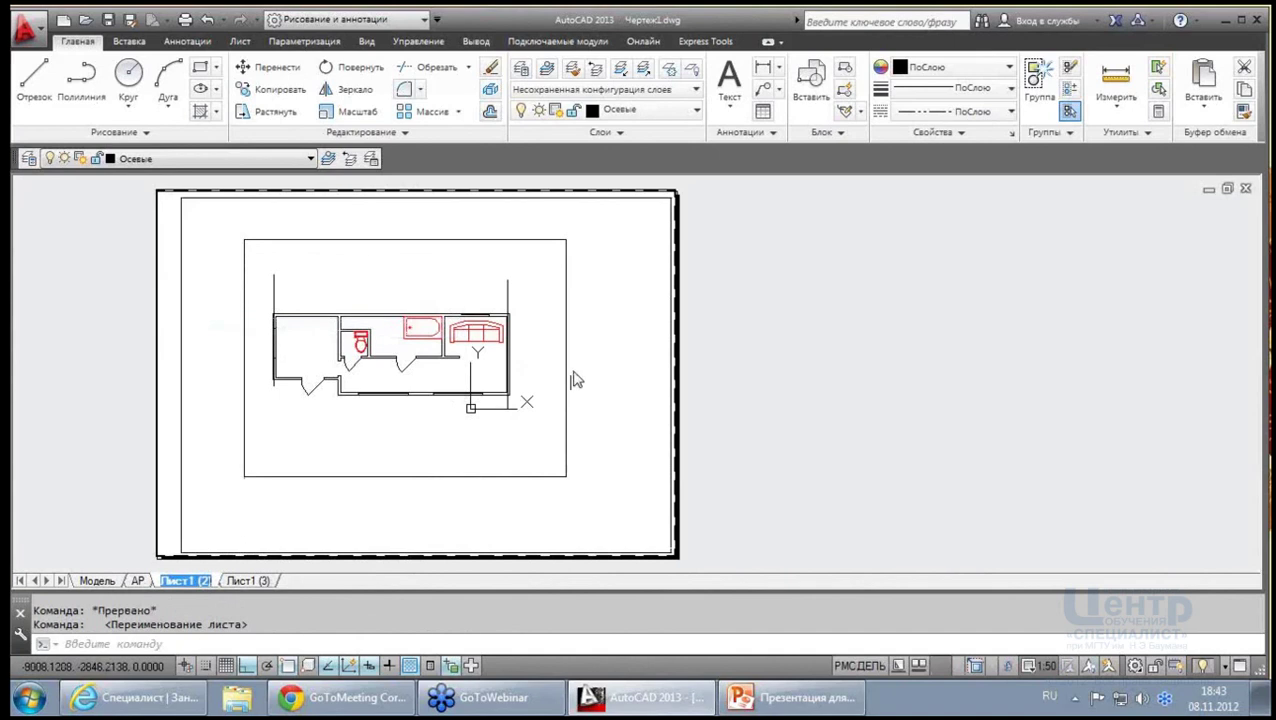
type("АИ")
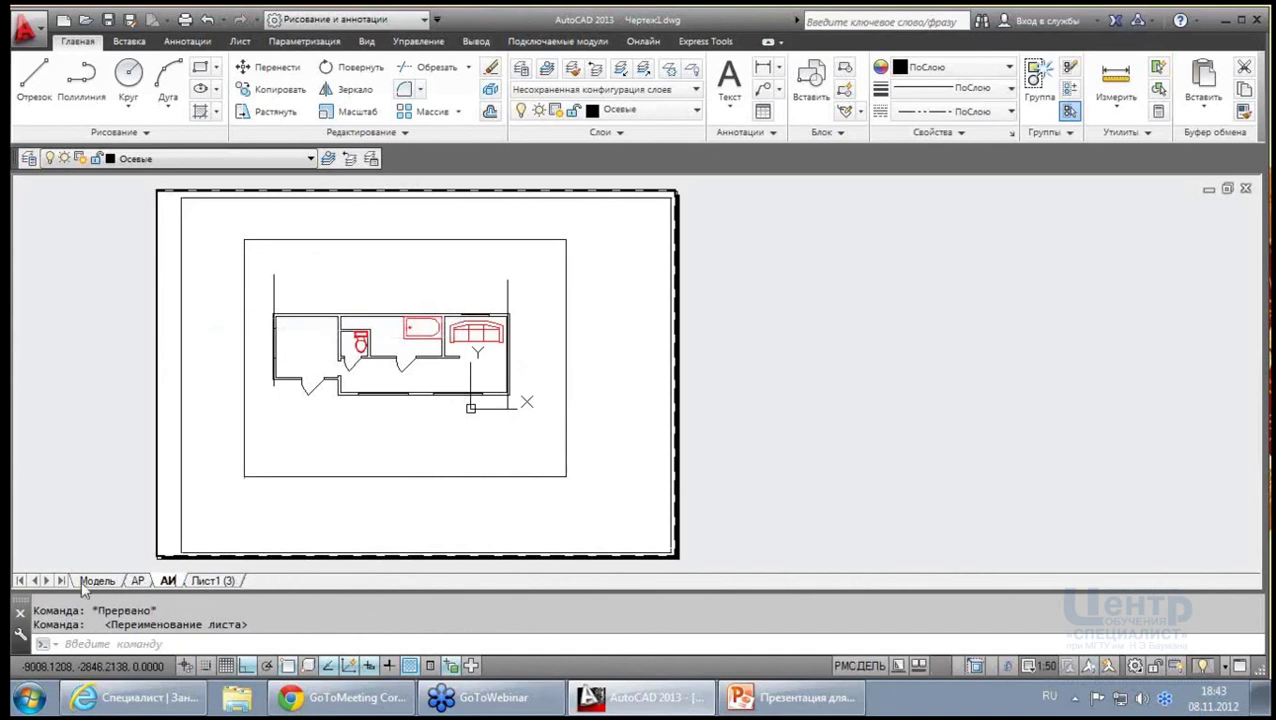
left_click(112, 584)
Change the plan view from Сверху (top) to ЮВ изометрия (south-east isometric)
scroll(468, 410, "down", 2)
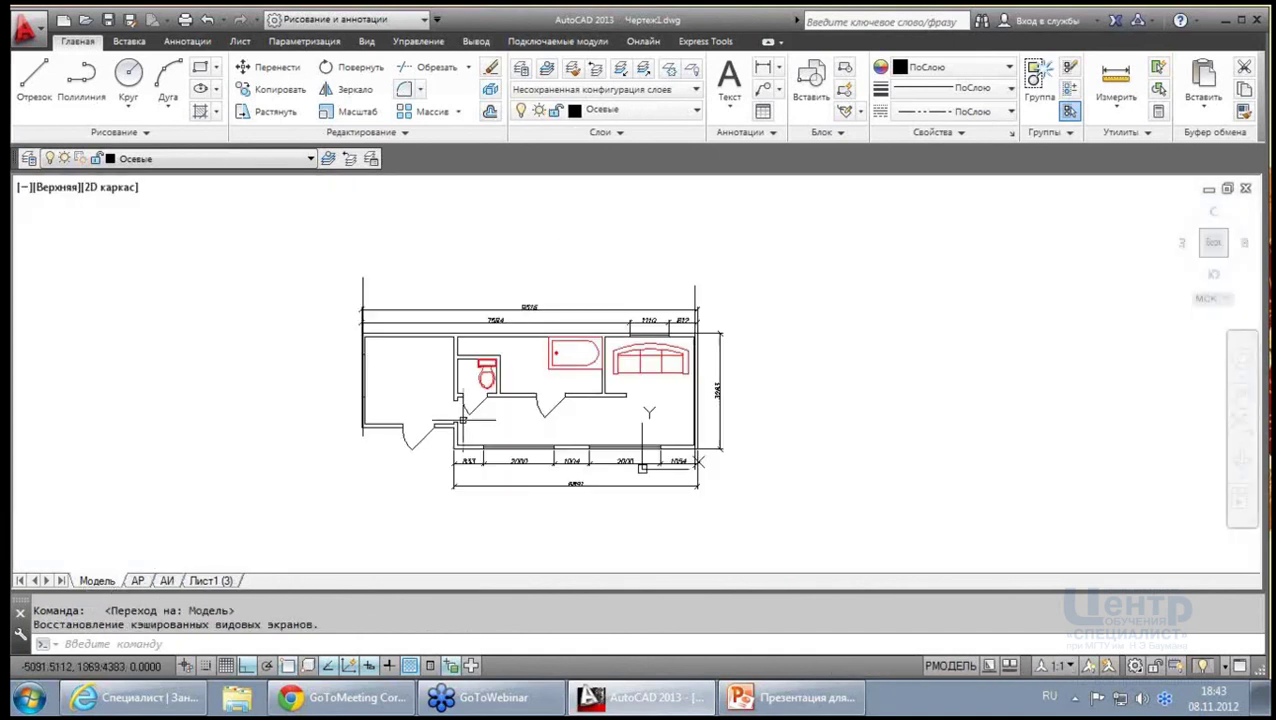
middle_click_drag(620, 398, 582, 390)
scroll(592, 272, "up", 2)
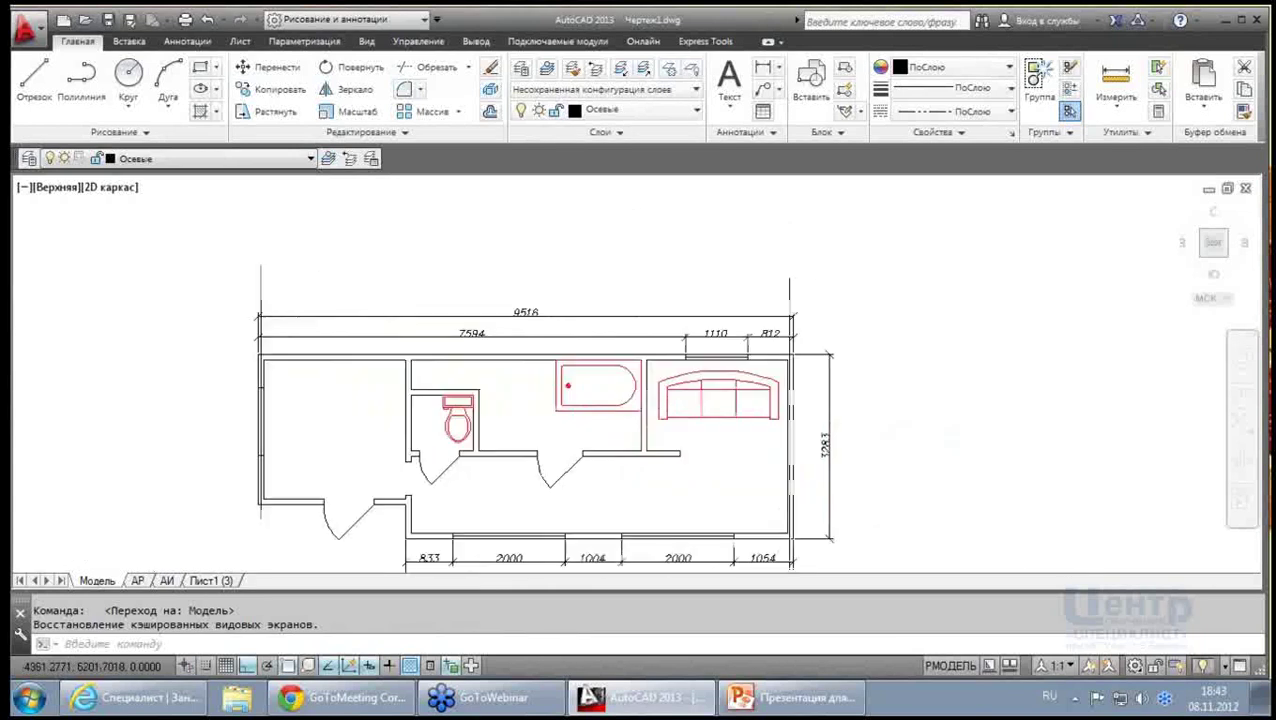
scroll(592, 272, "down", 2)
middle_click_drag(864, 311, 862, 321)
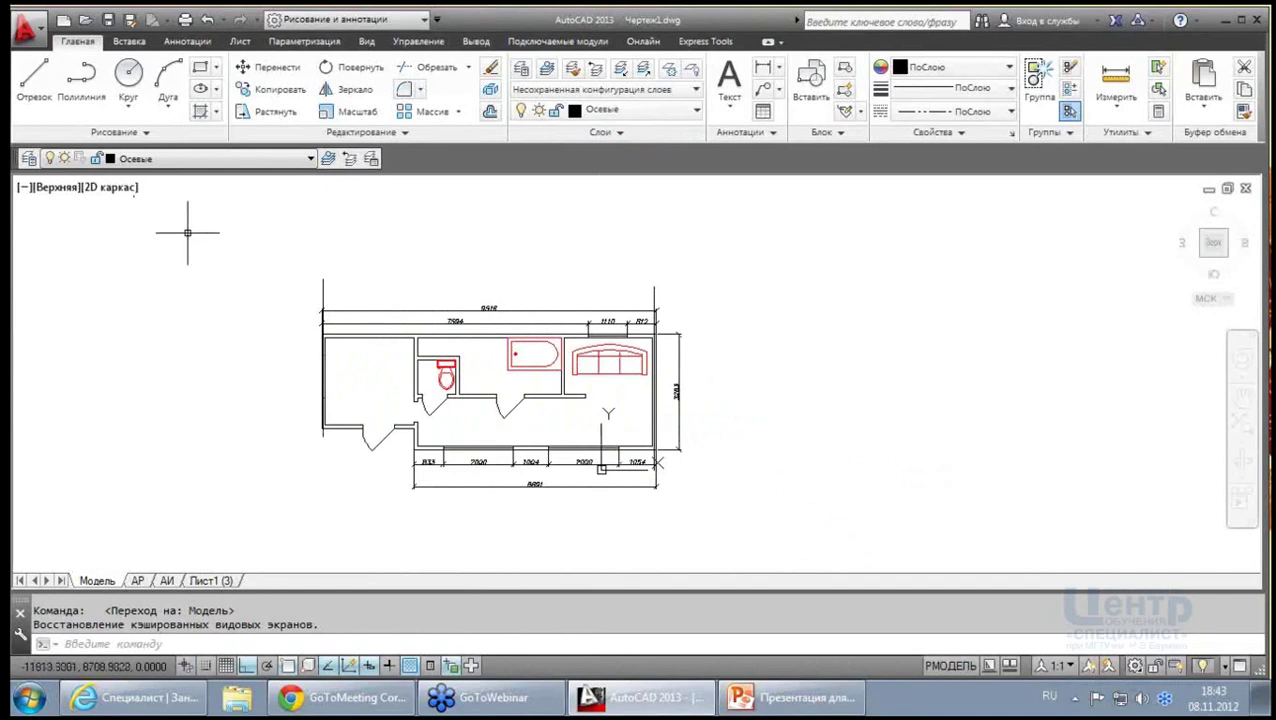
scroll(337, 337, "up", 2)
scroll(337, 337, "down", 2)
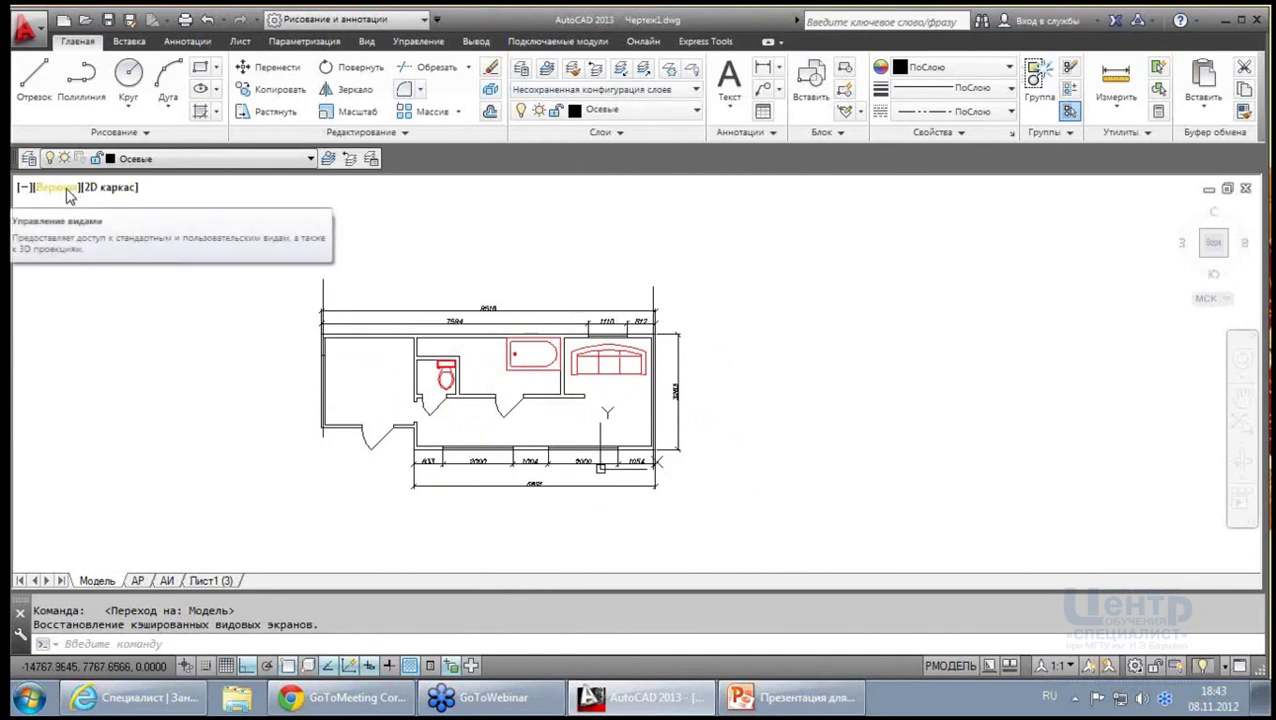
left_click(68, 195)
left_click(125, 398)
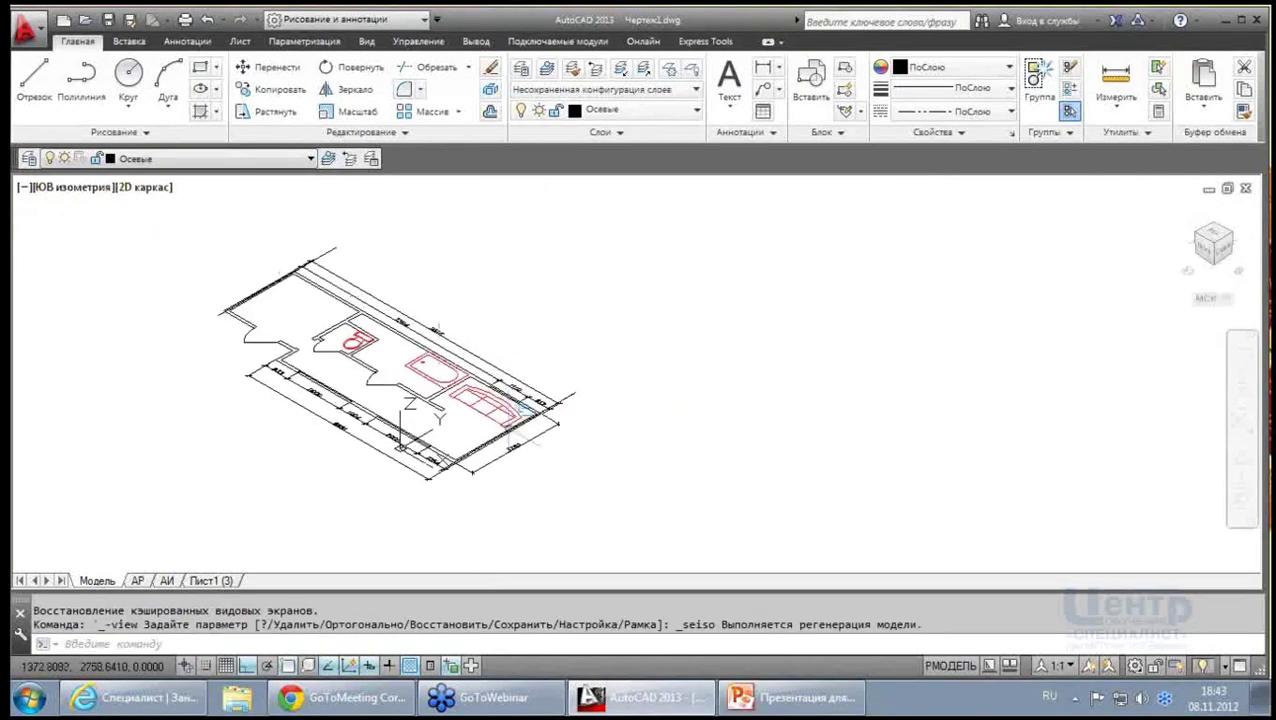
scroll(577, 402, "up", 3)
scroll(693, 431, "down", 2)
scroll(720, 435, "up", 2)
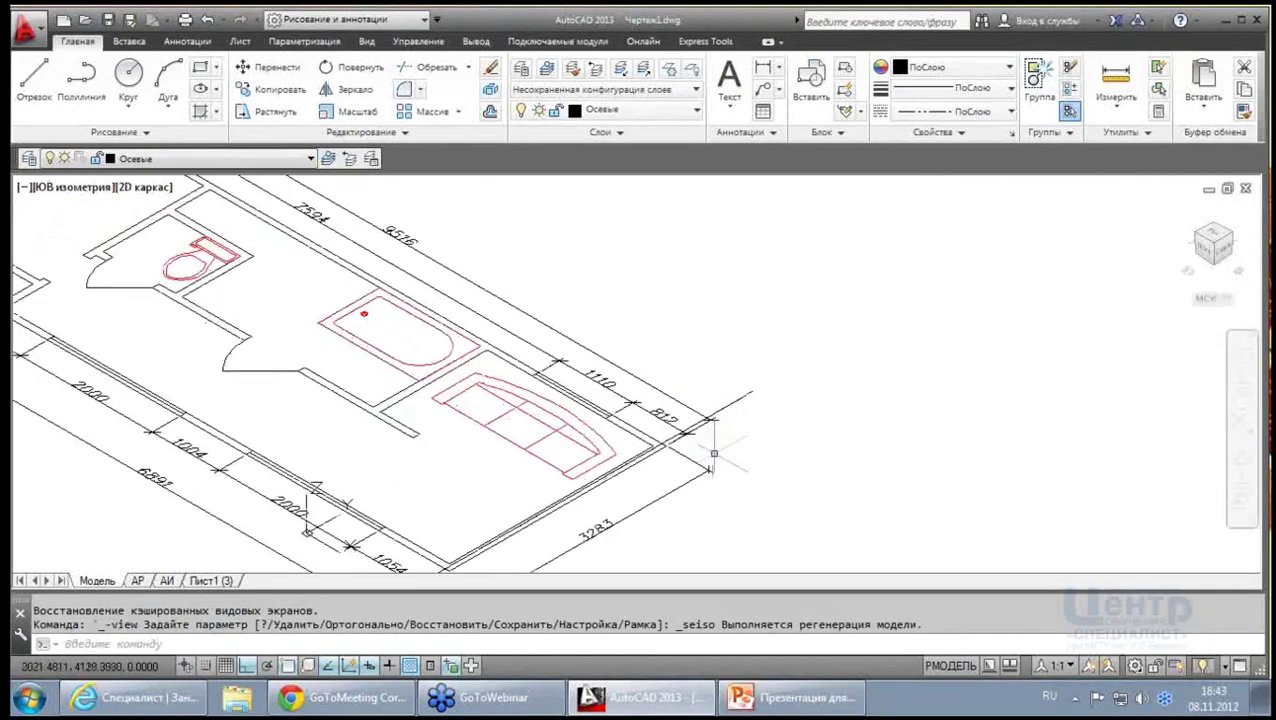
scroll(718, 422, "down", 2)
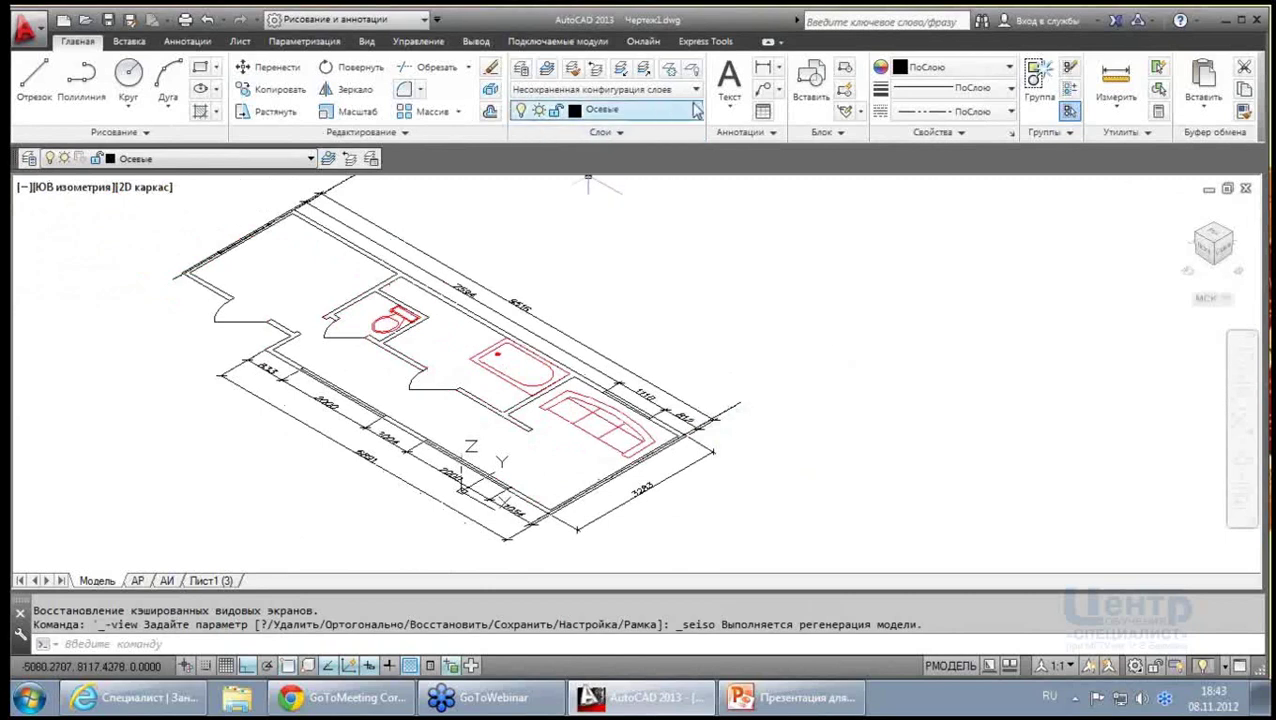
Use Layer Off to hide the furniture, dimension and current Осевые axis layers
left_click(693, 67)
left_click(510, 375)
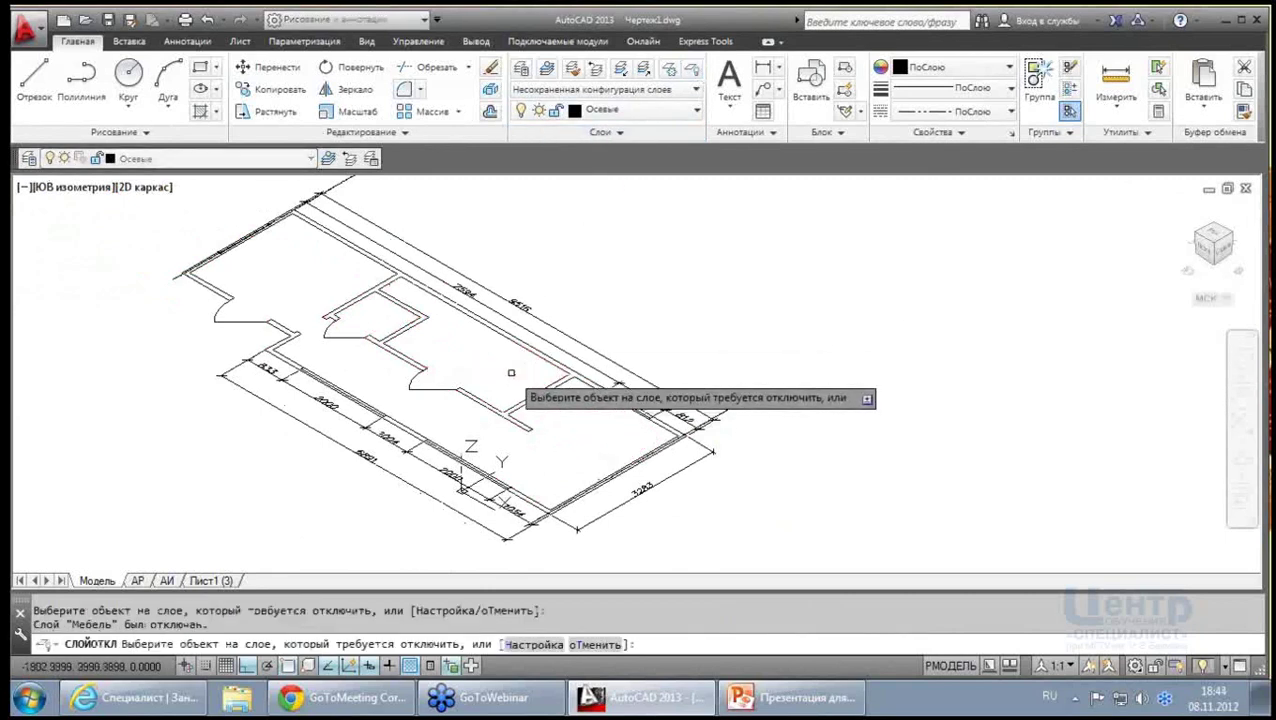
left_click(675, 473)
scroll(530, 530, "up", 2)
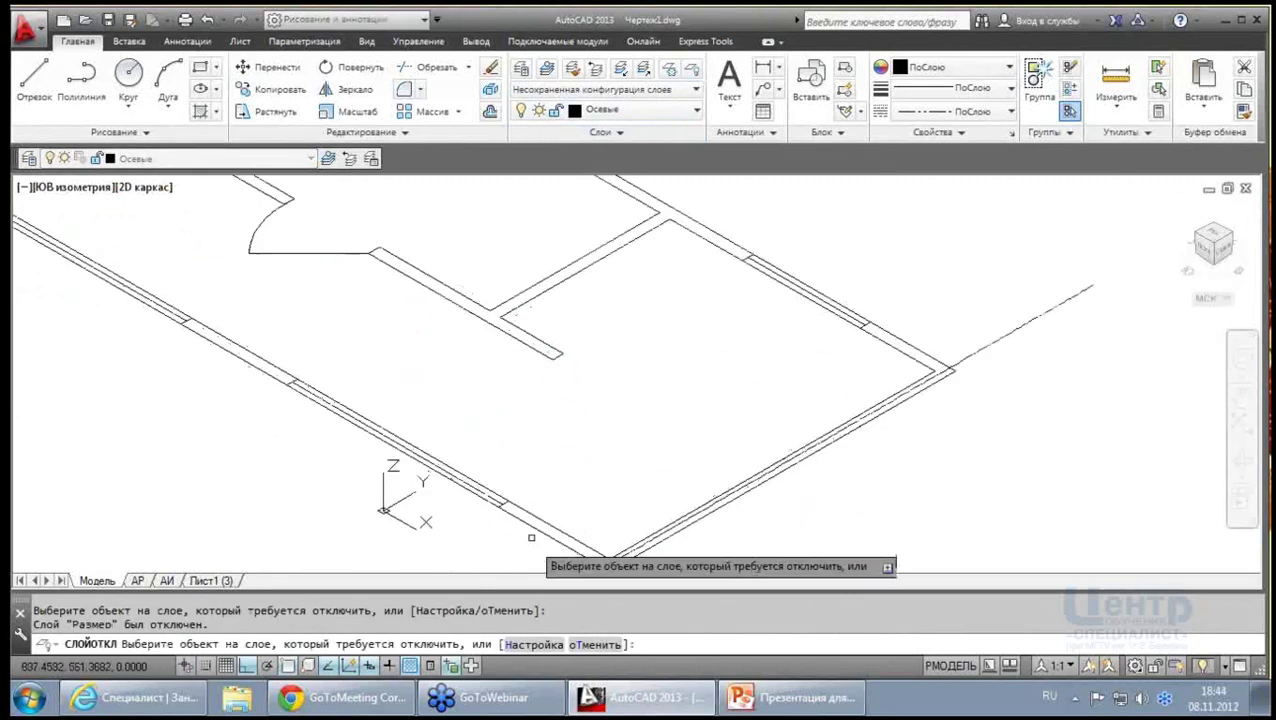
scroll(700, 400, "down", 2)
left_click(760, 373)
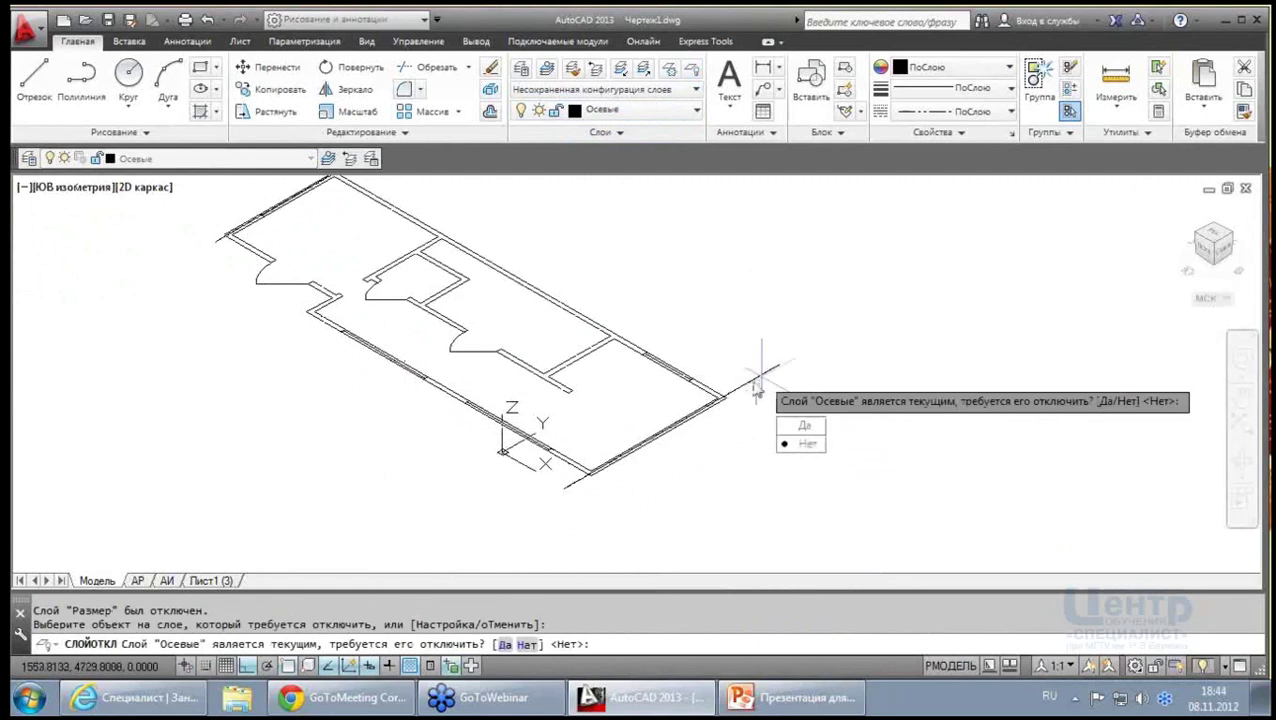
left_click(785, 421)
Turn off the Двери and Окна layers by picking a door and a window line
scroll(620, 360, "up", 3)
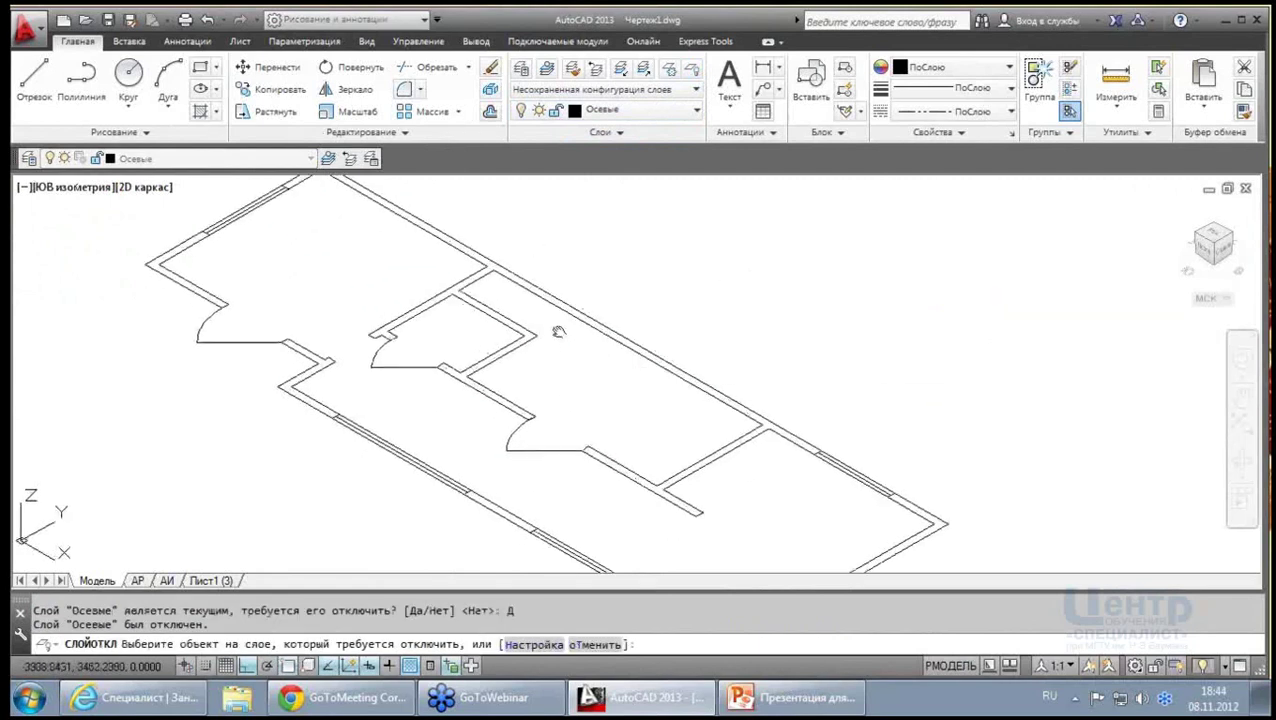
scroll(450, 335, "up", 1)
left_click(328, 316)
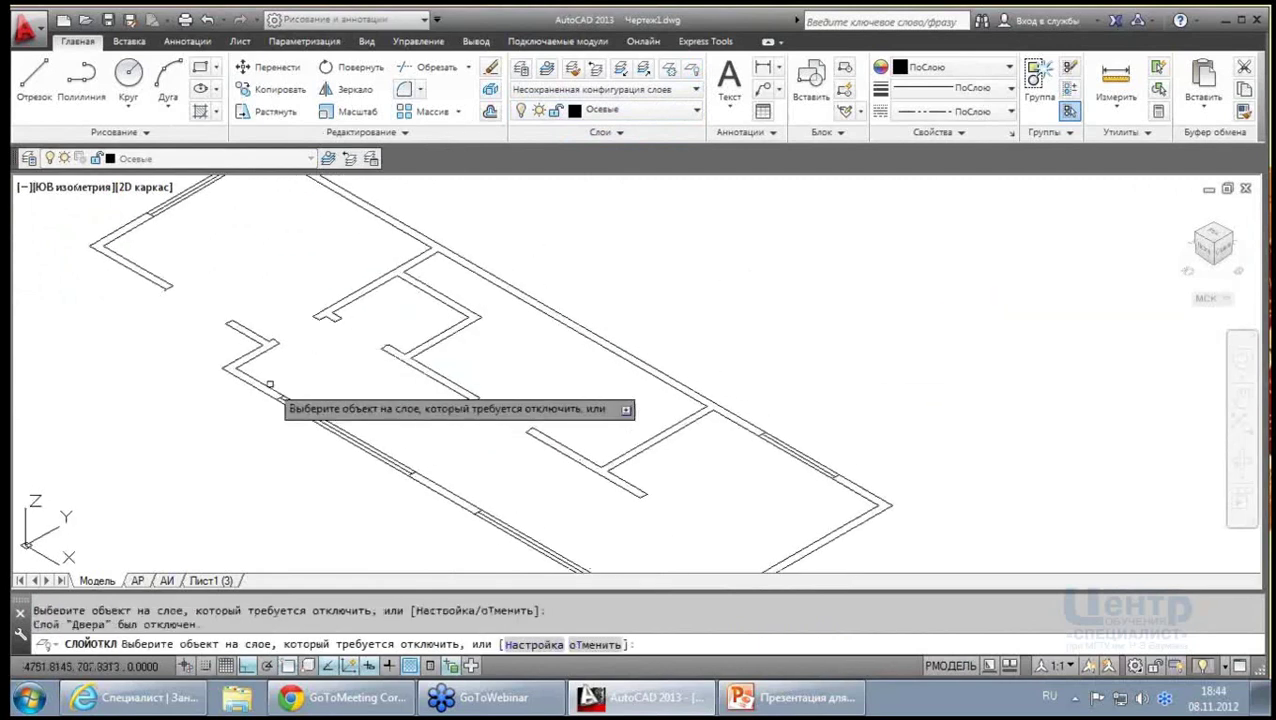
scroll(268, 381, "up", 2)
left_click(298, 390)
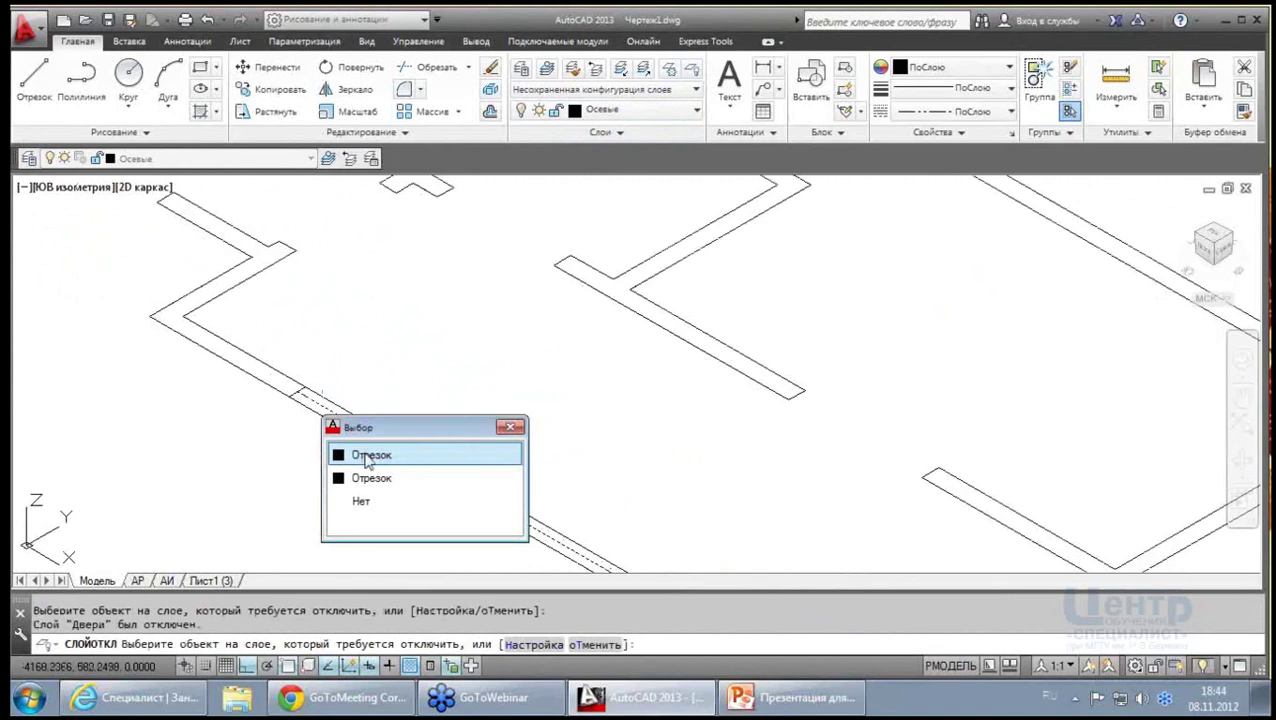
left_click(368, 452)
scroll(381, 333, "down", 2)
scroll(760, 300, "down", 2)
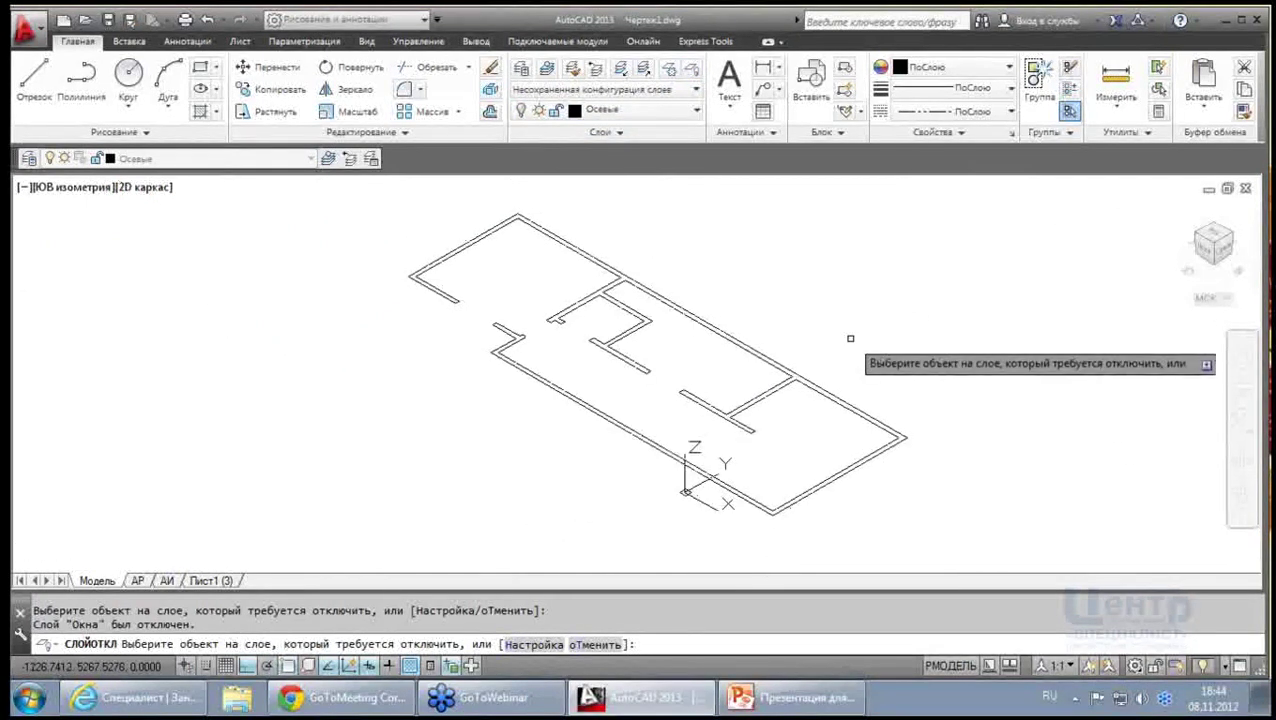
key("Escape")
middle_click_drag(849, 339, 698, 330)
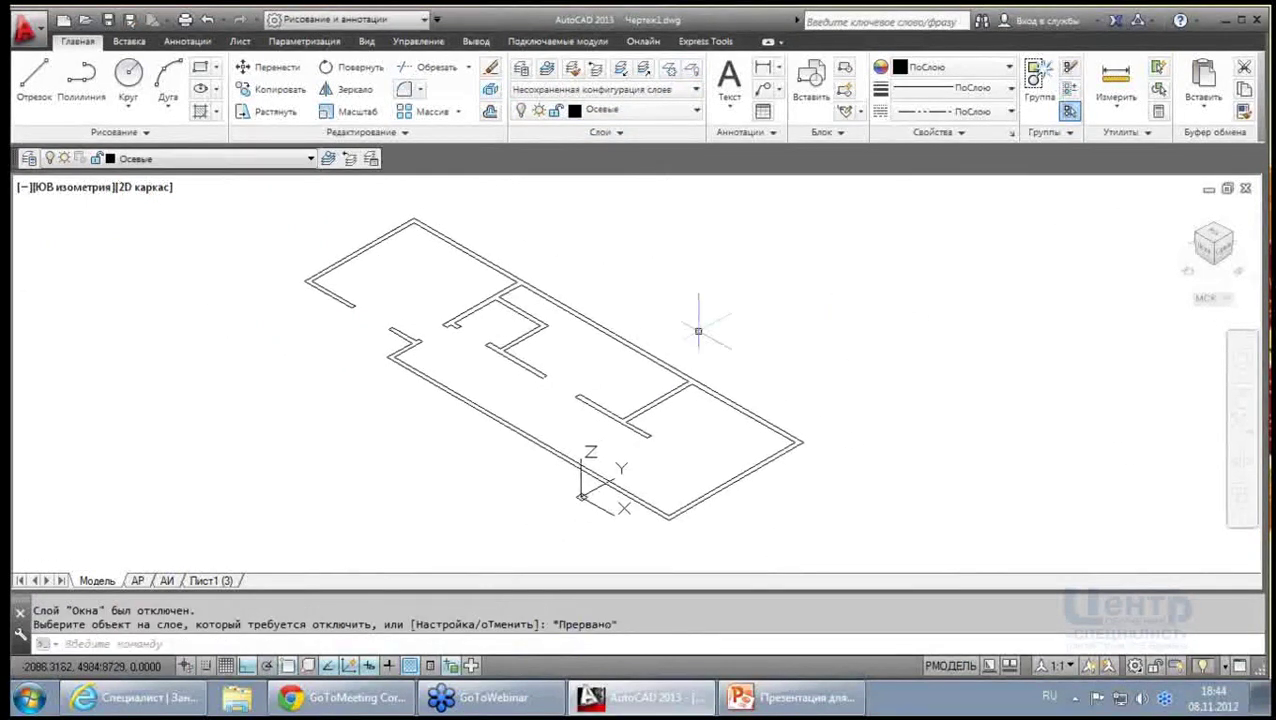
Make layer 0 the current layer
left_click(700, 116)
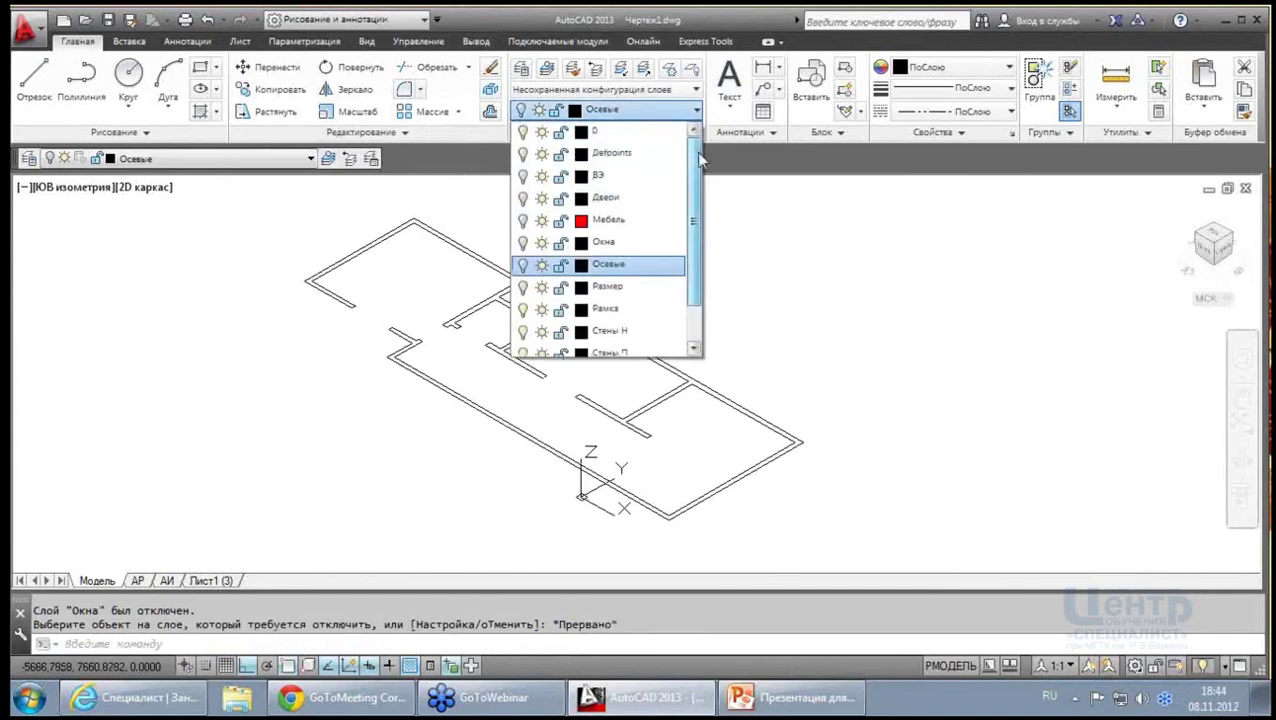
left_click(604, 133)
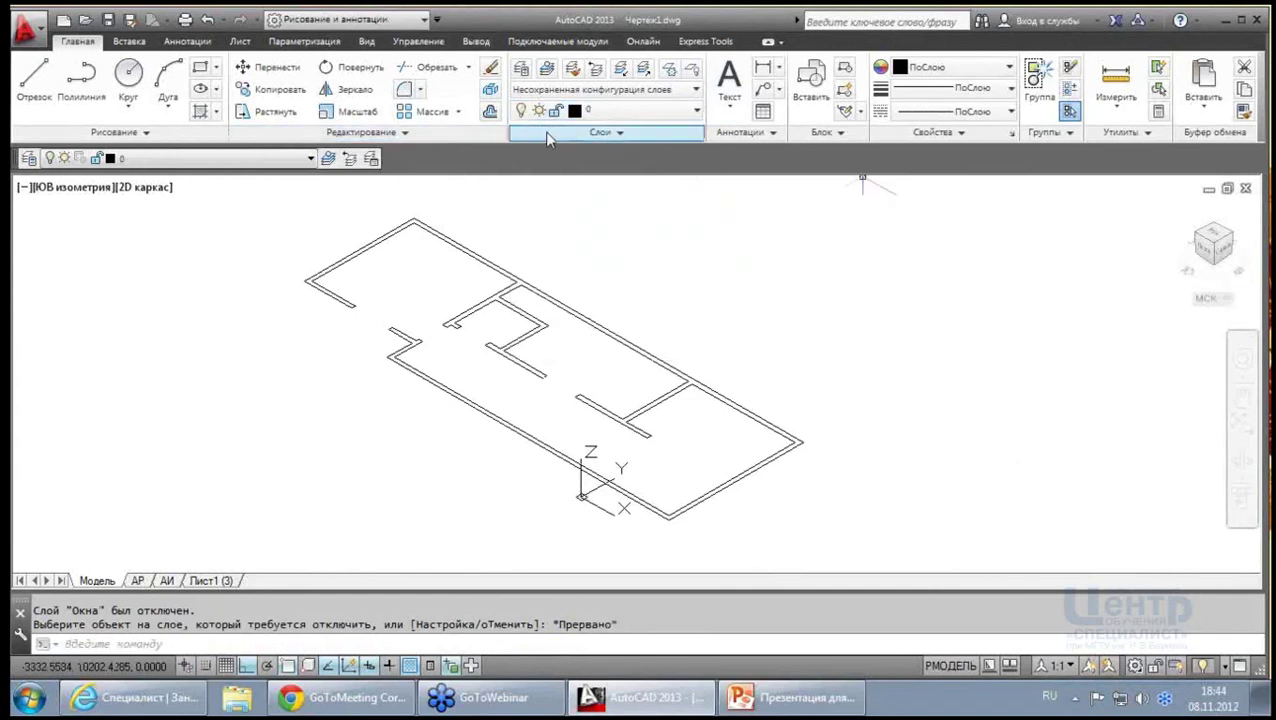
left_click(407, 135)
left_click(158, 134)
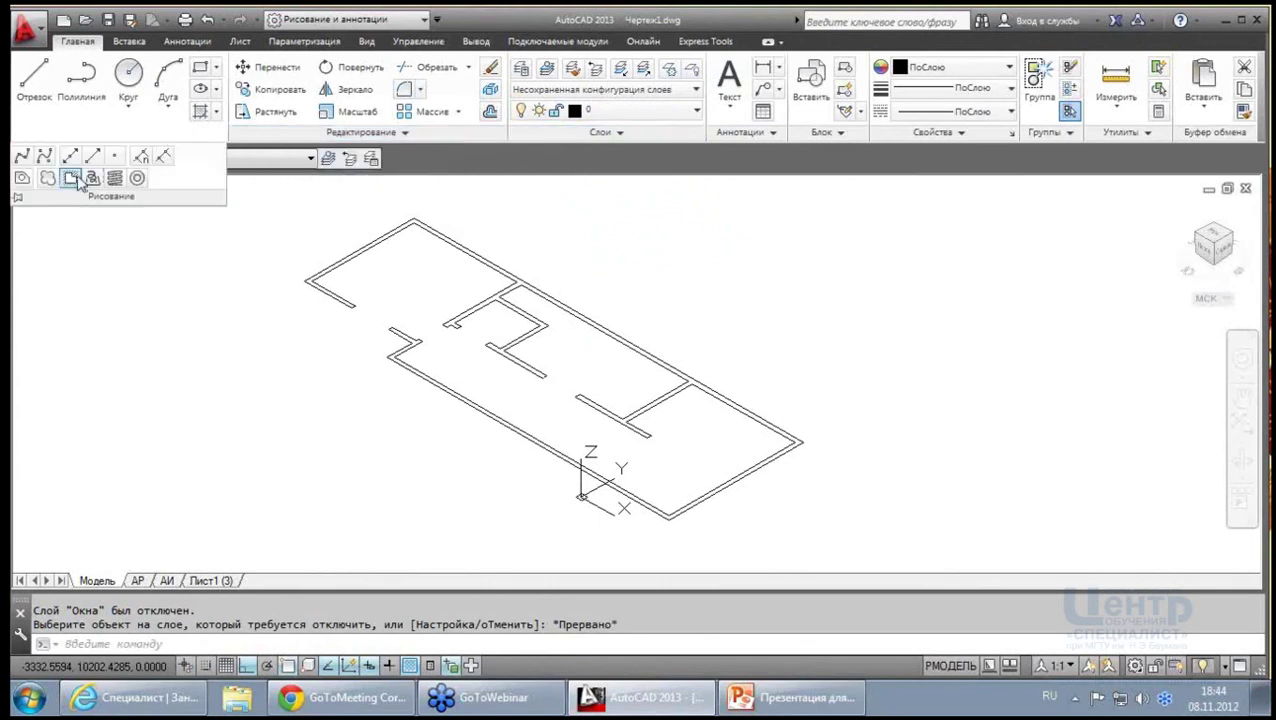
key("Escape")
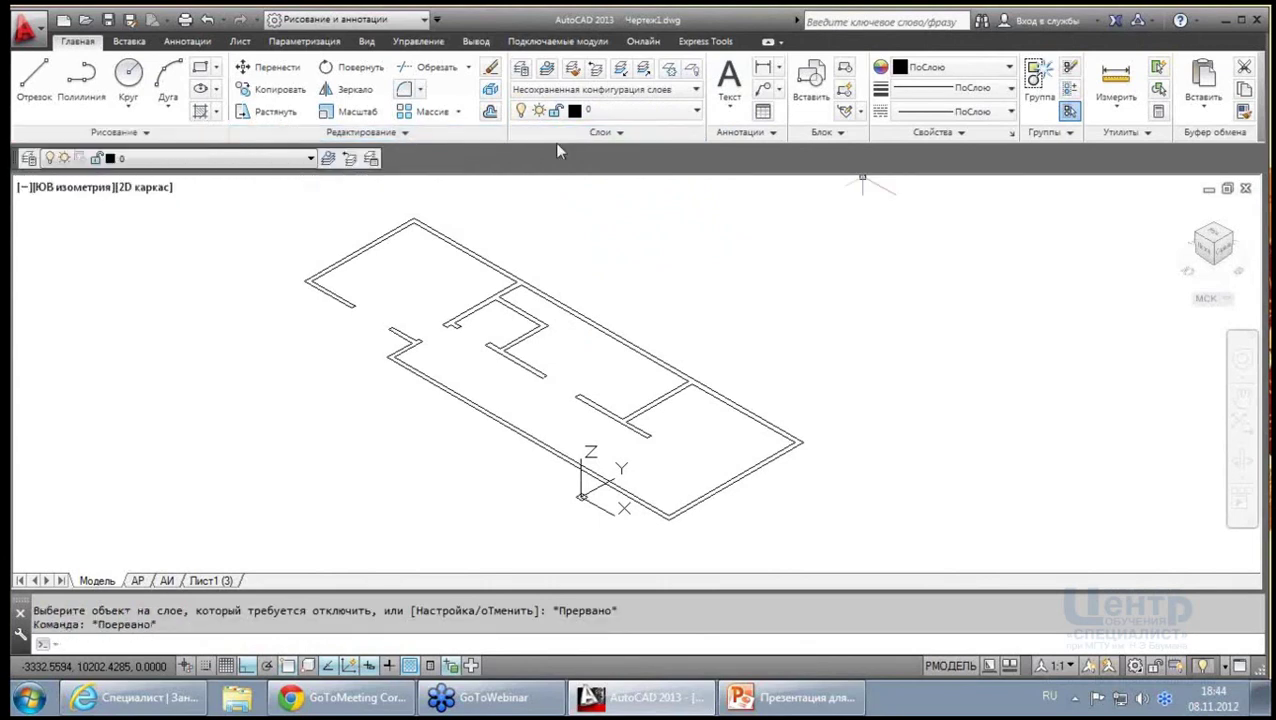
left_click(158, 134)
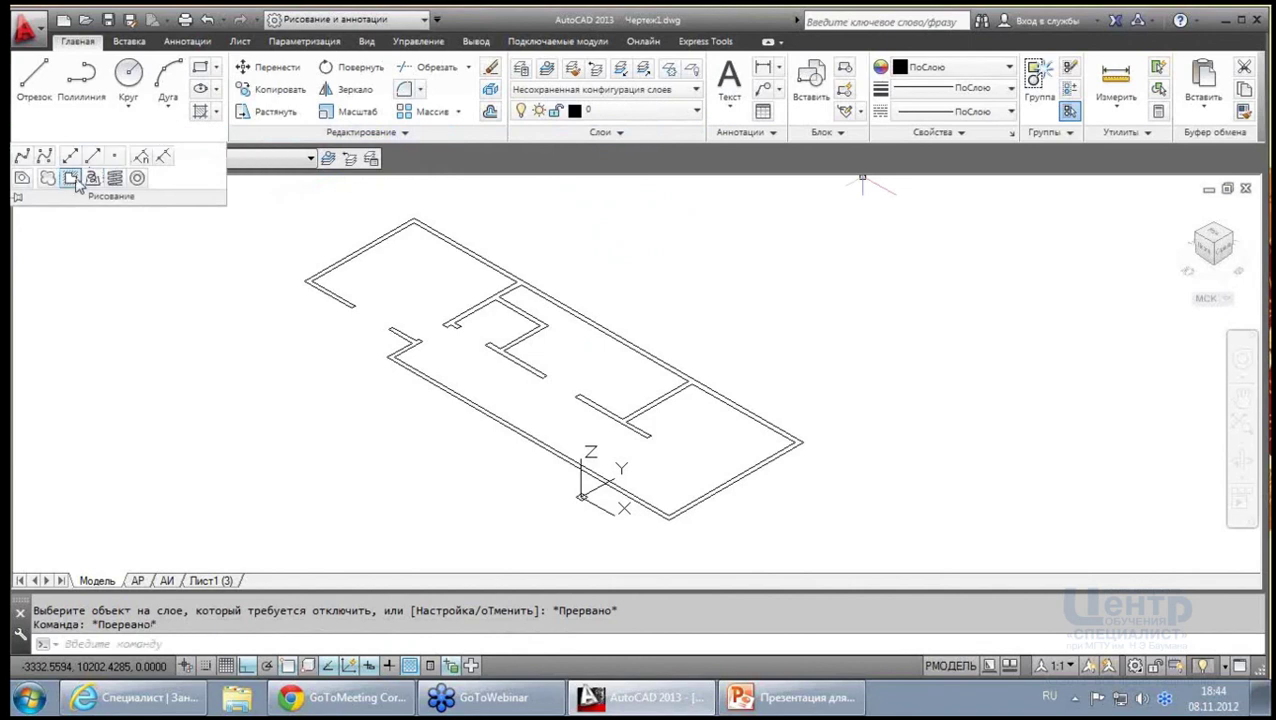
Convert all 45 wall-outline objects into one region and switch to Классический AutoCAD workspace
left_click(24, 179)
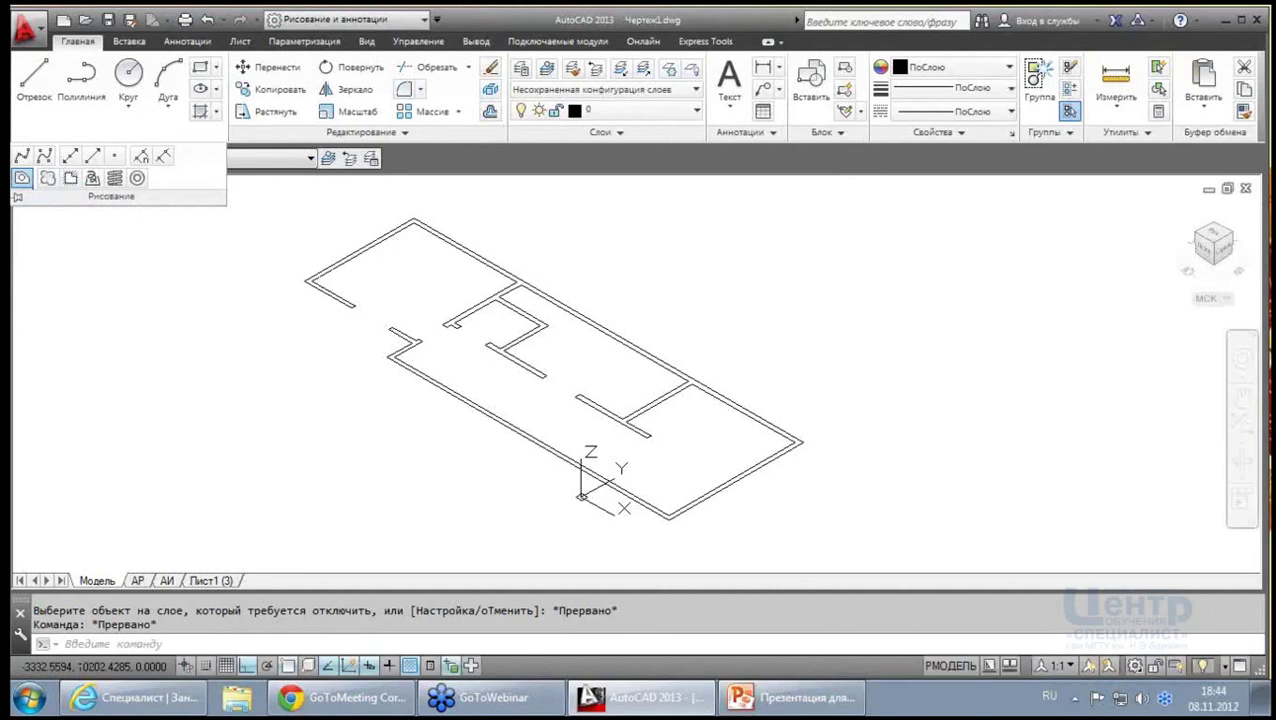
left_click(834, 511)
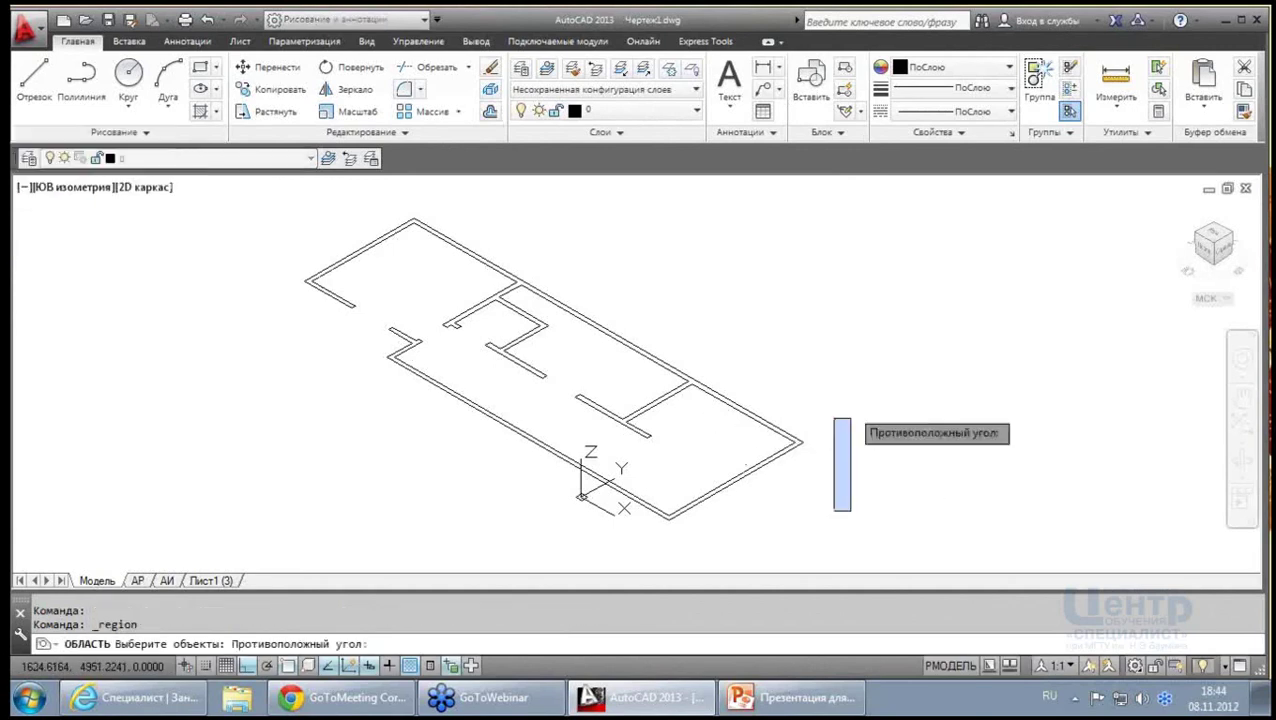
left_click(224, 173)
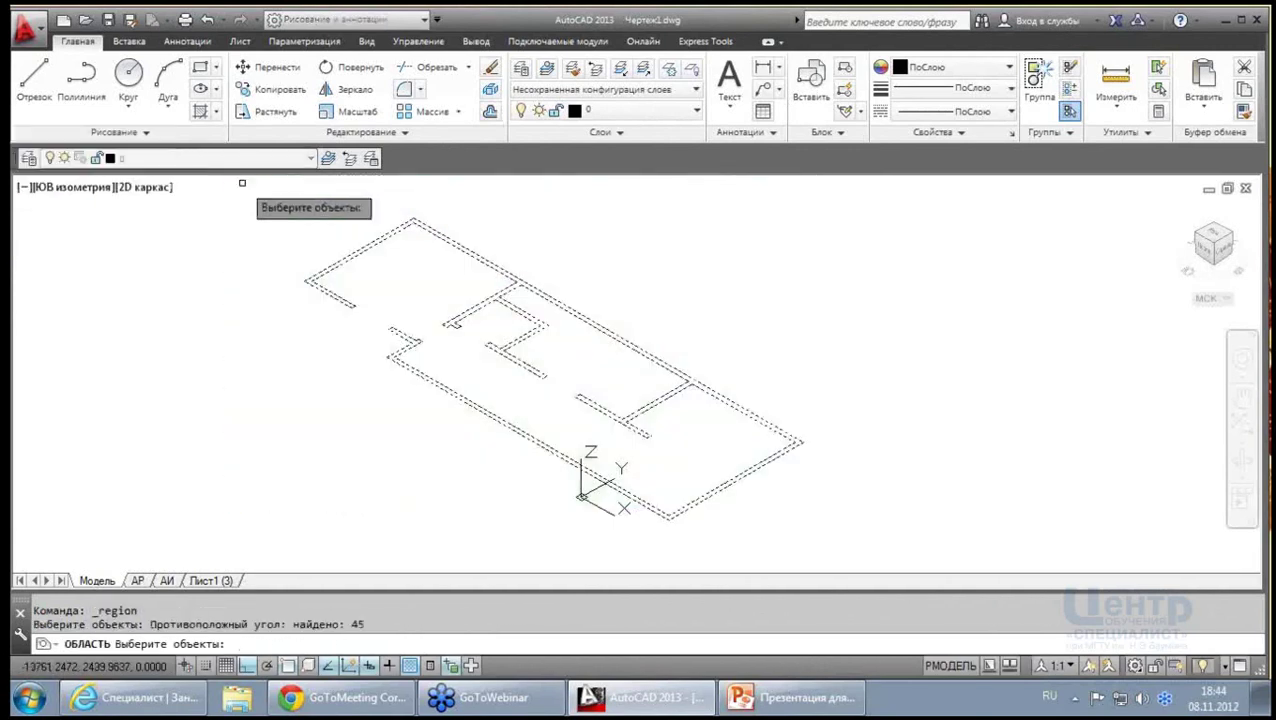
key("Return")
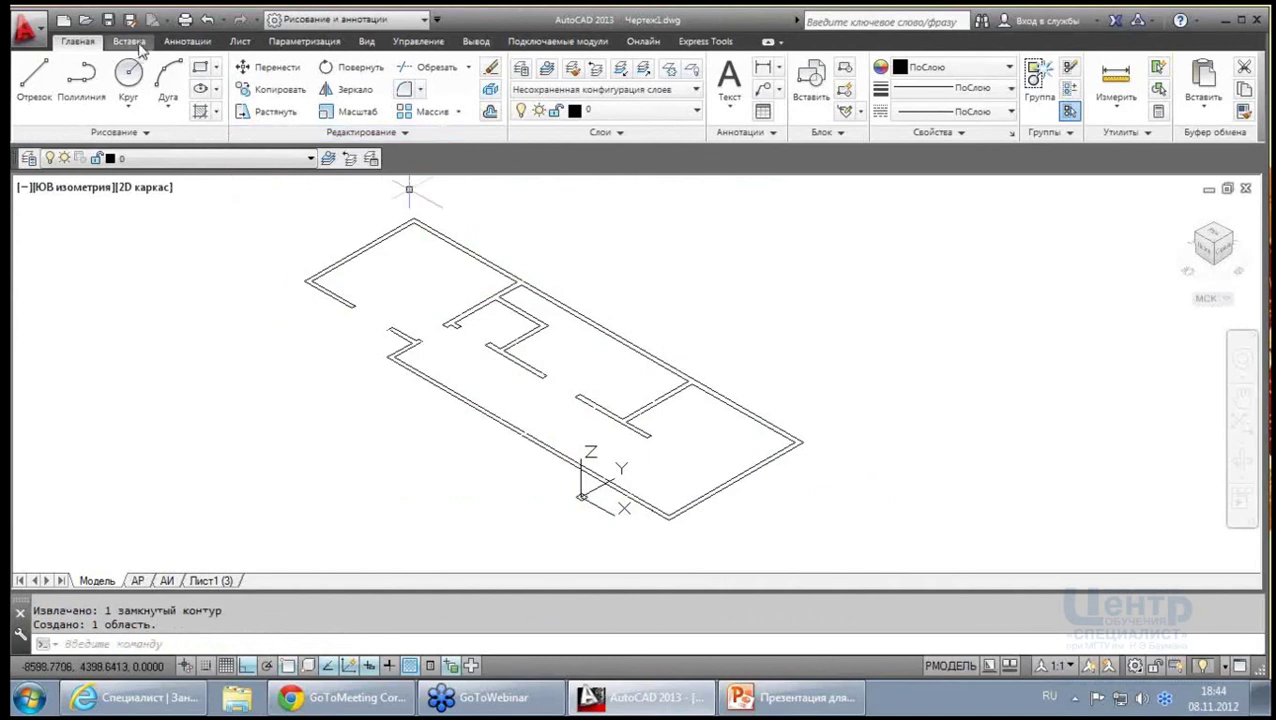
left_click(395, 20)
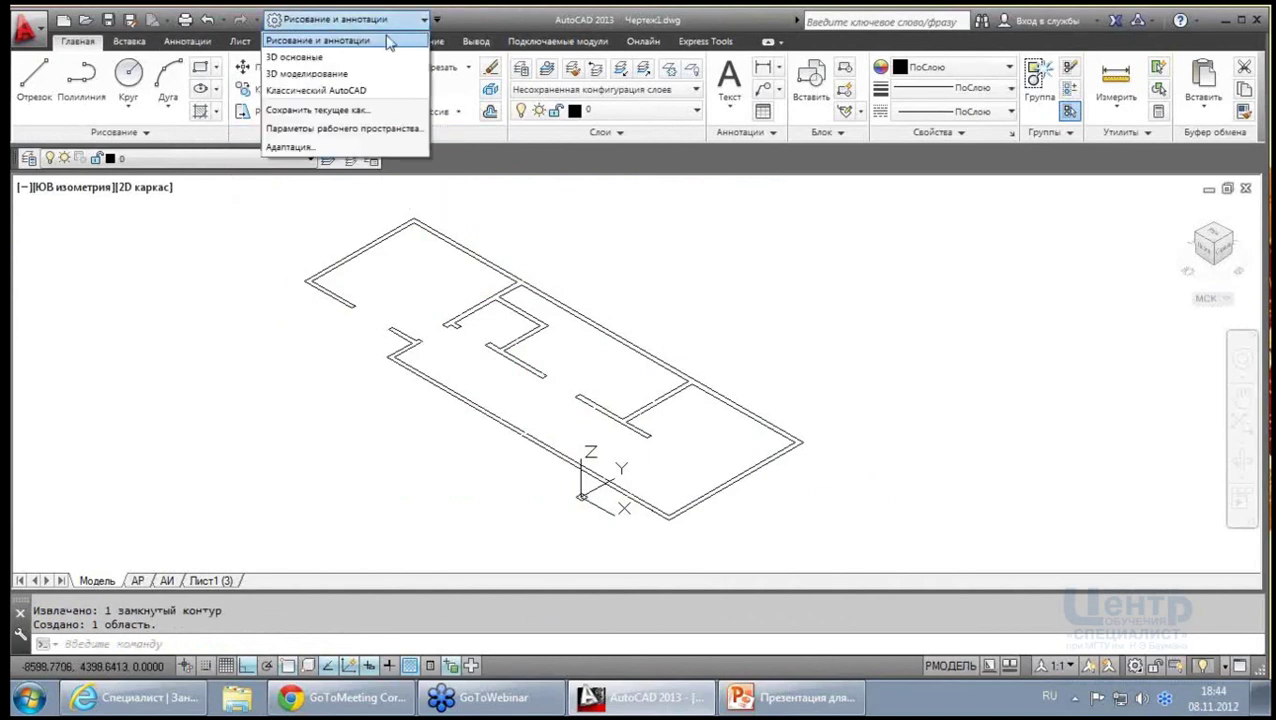
left_click(320, 91)
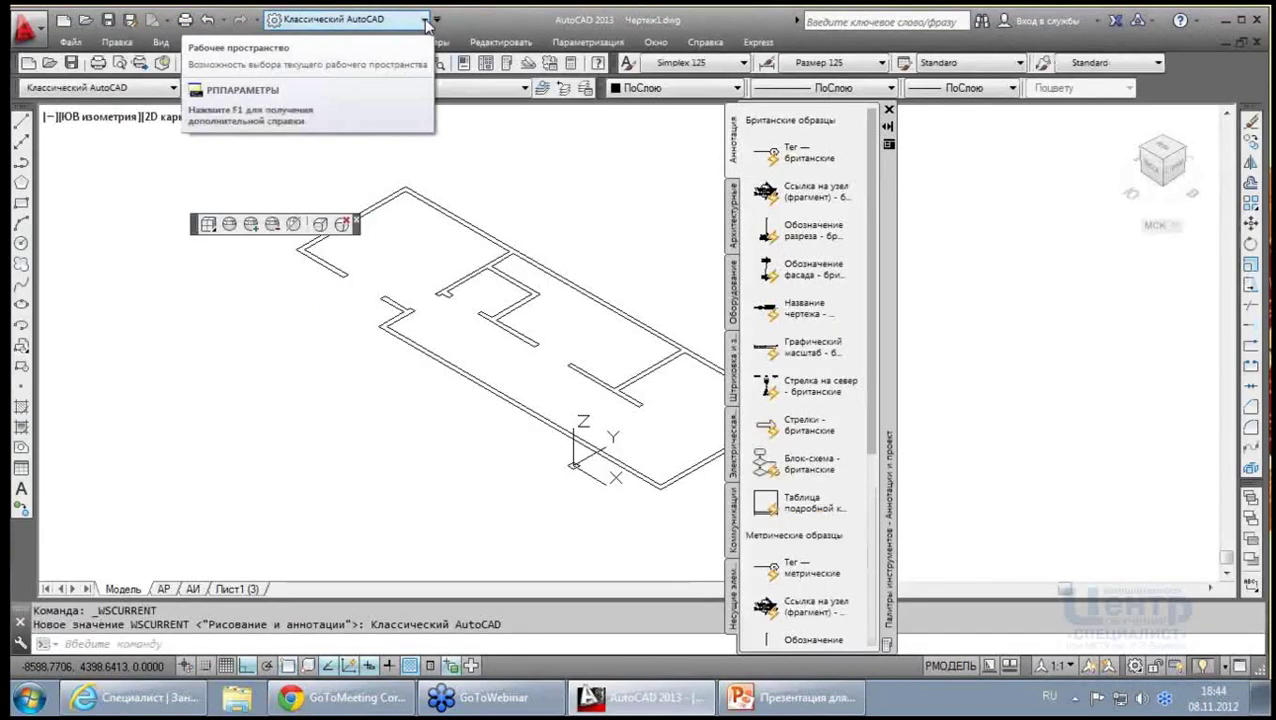
Switch the workspace to 3D моделирование
left_click(425, 21)
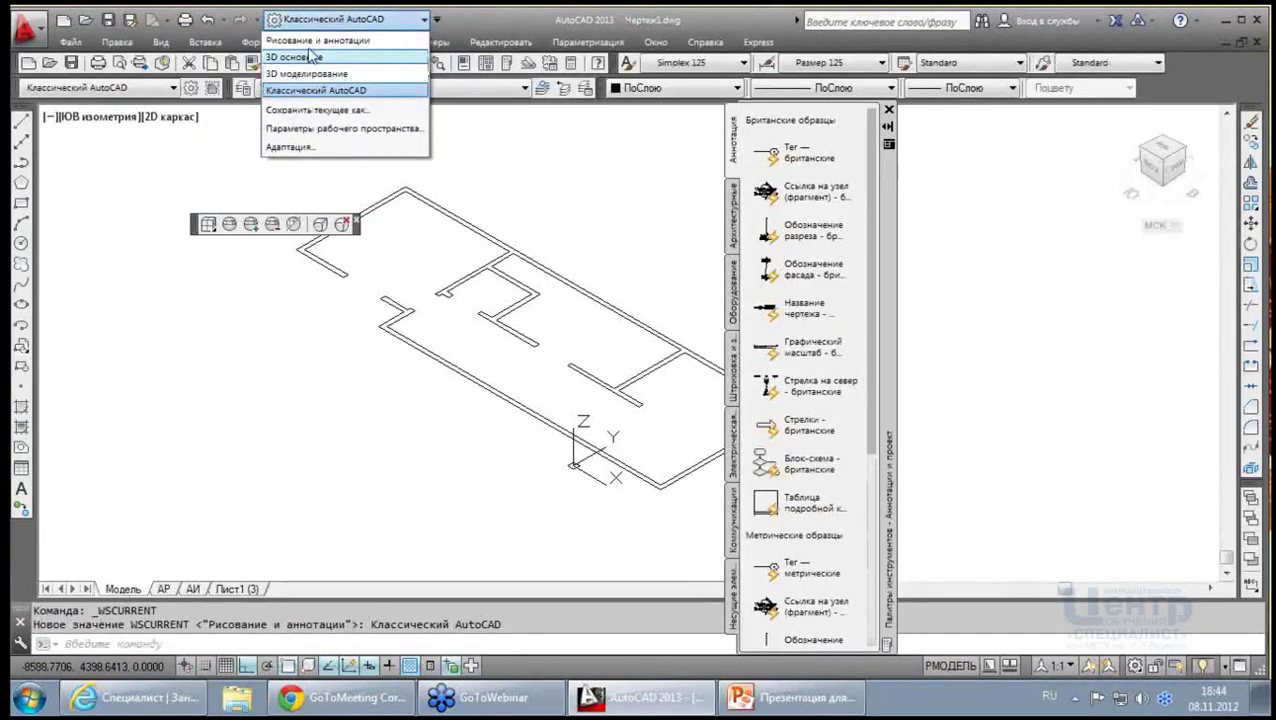
key("Return")
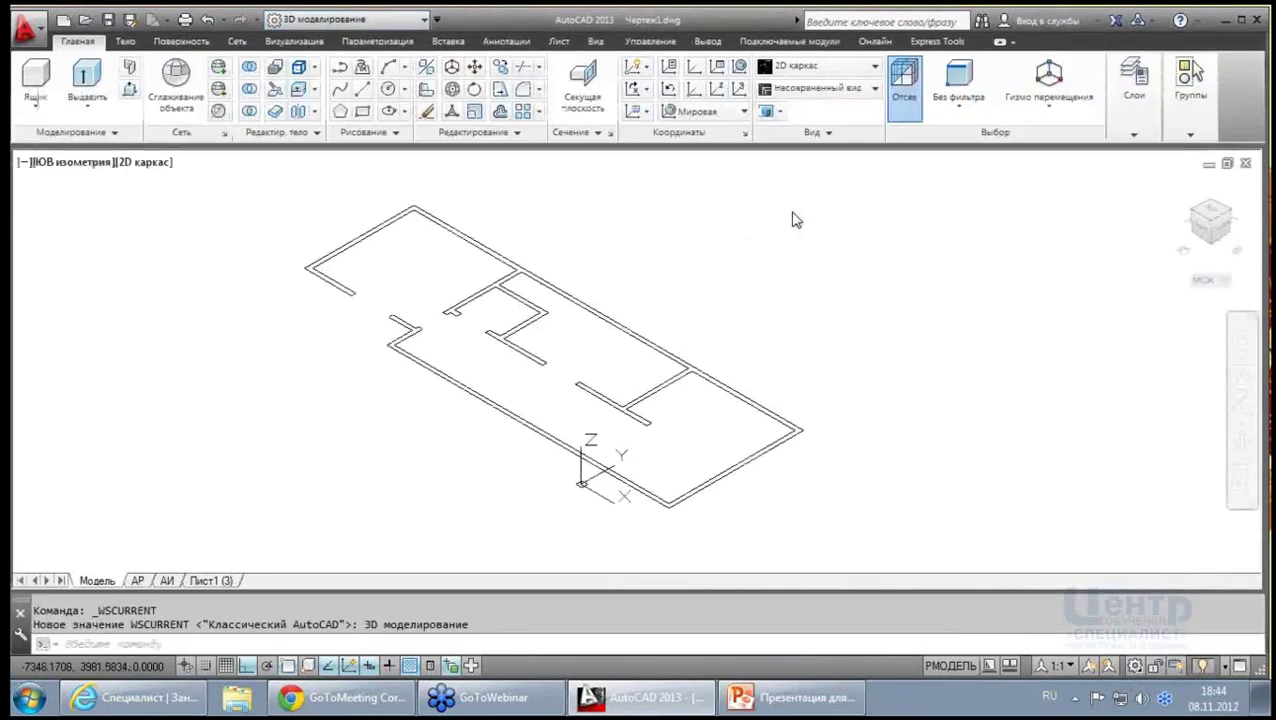
middle_click_drag(772, 313, 593, 327)
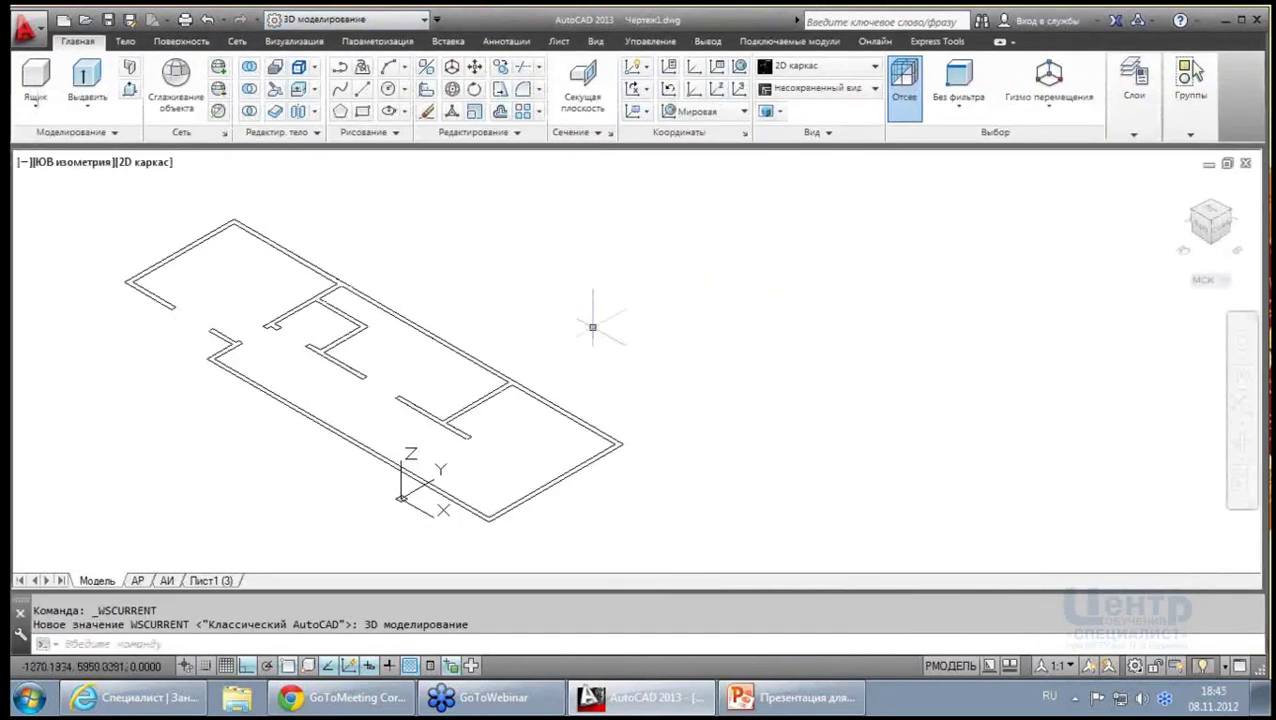
Extrude the floor-plan wall region to a height of 3000
left_click(87, 80)
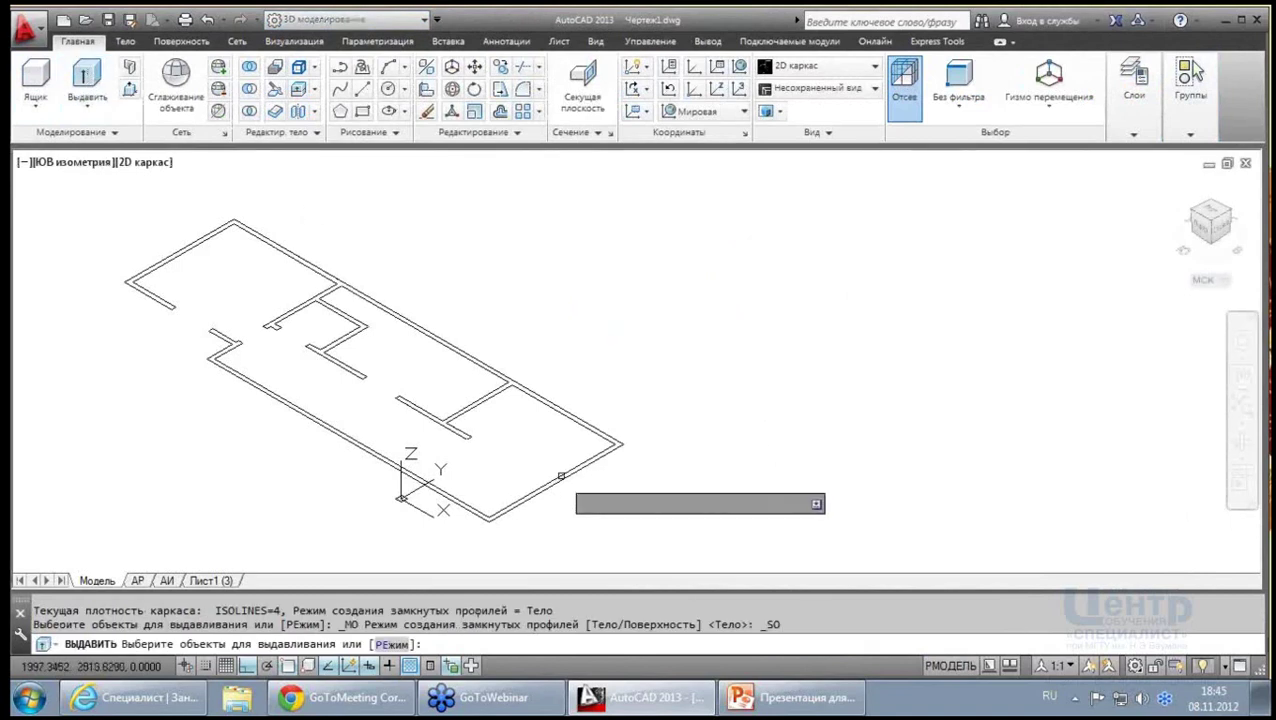
left_click(561, 480)
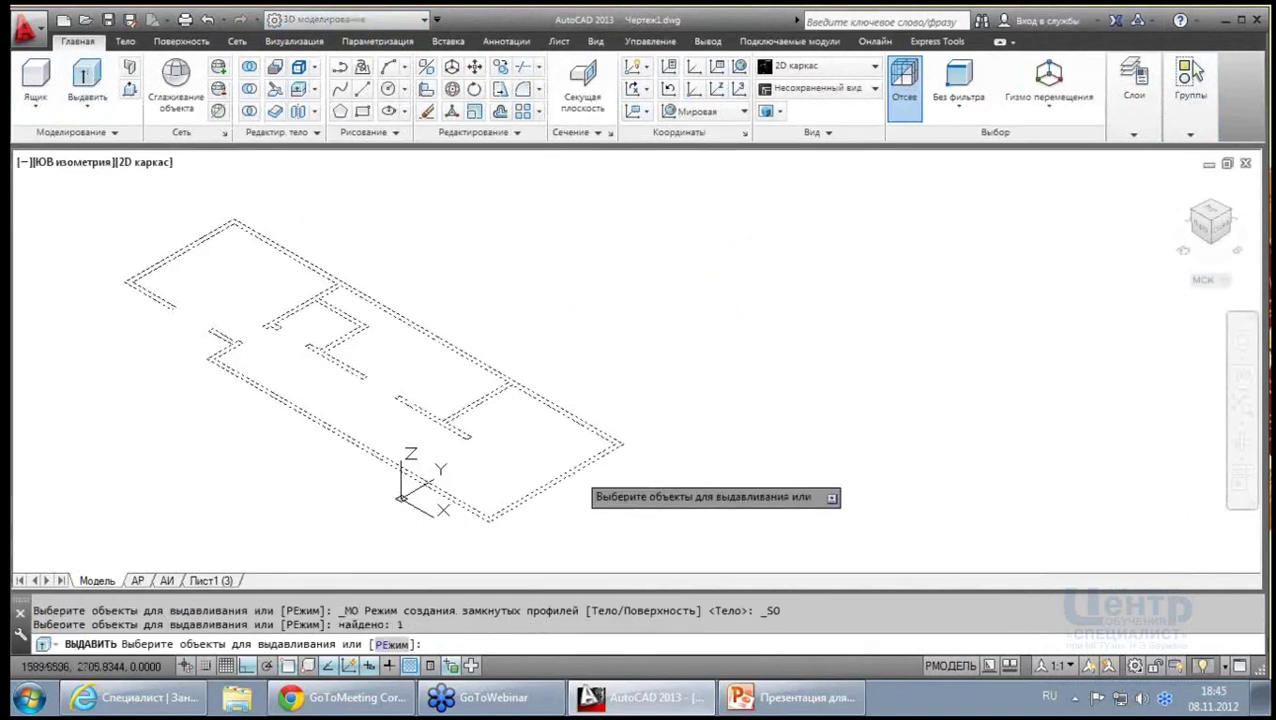
key("Return")
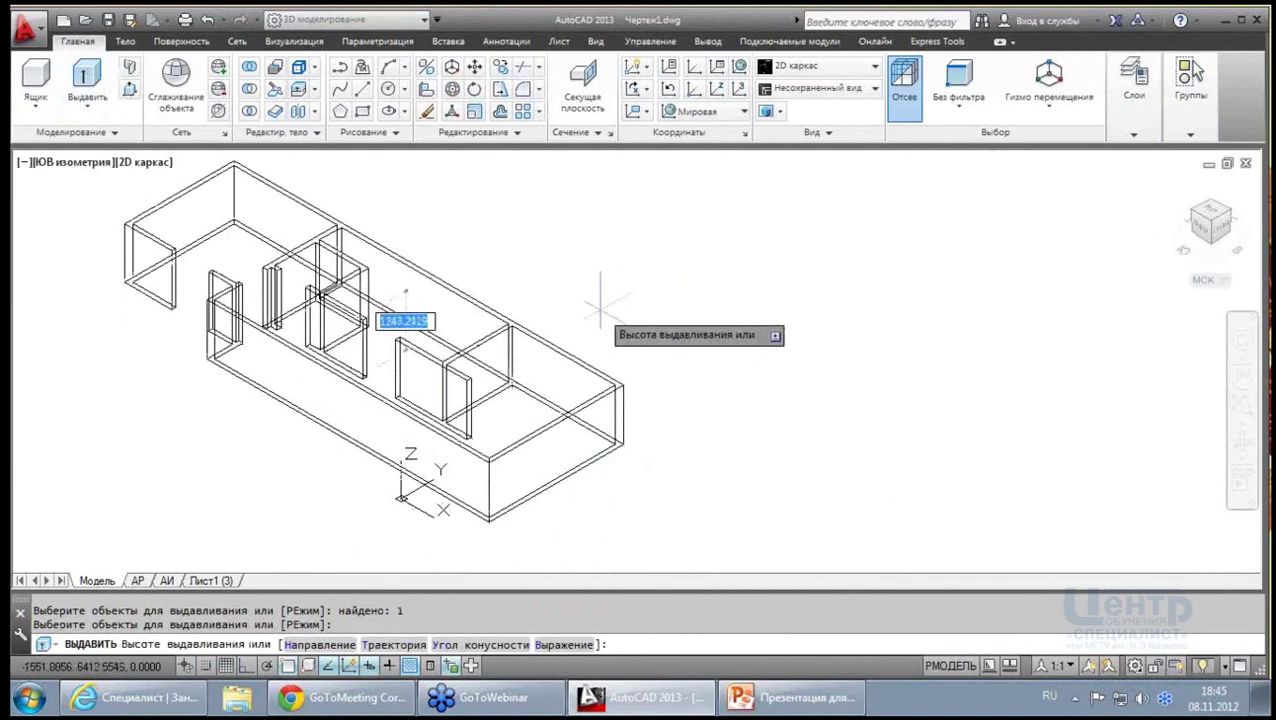
type("3000")
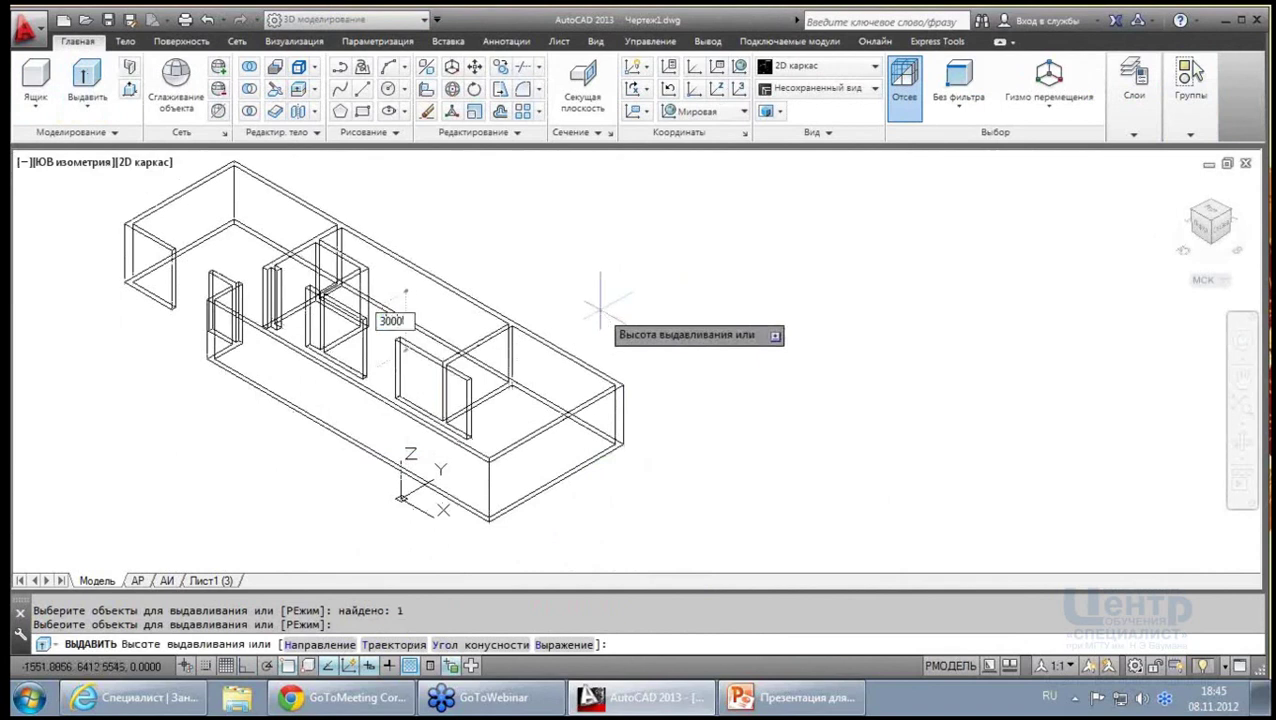
key("Return")
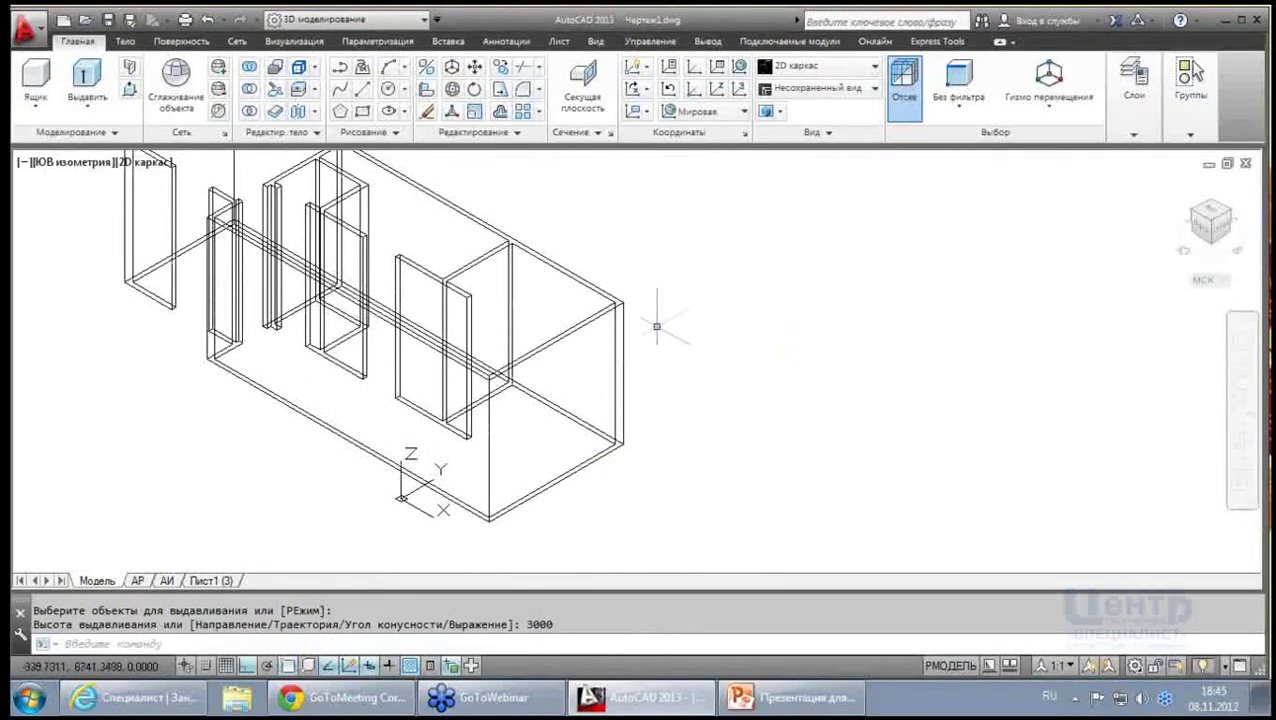
scroll(655, 322, "up", 1)
scroll(750, 345, "down", 2)
middle_click_drag(864, 308, 767, 322)
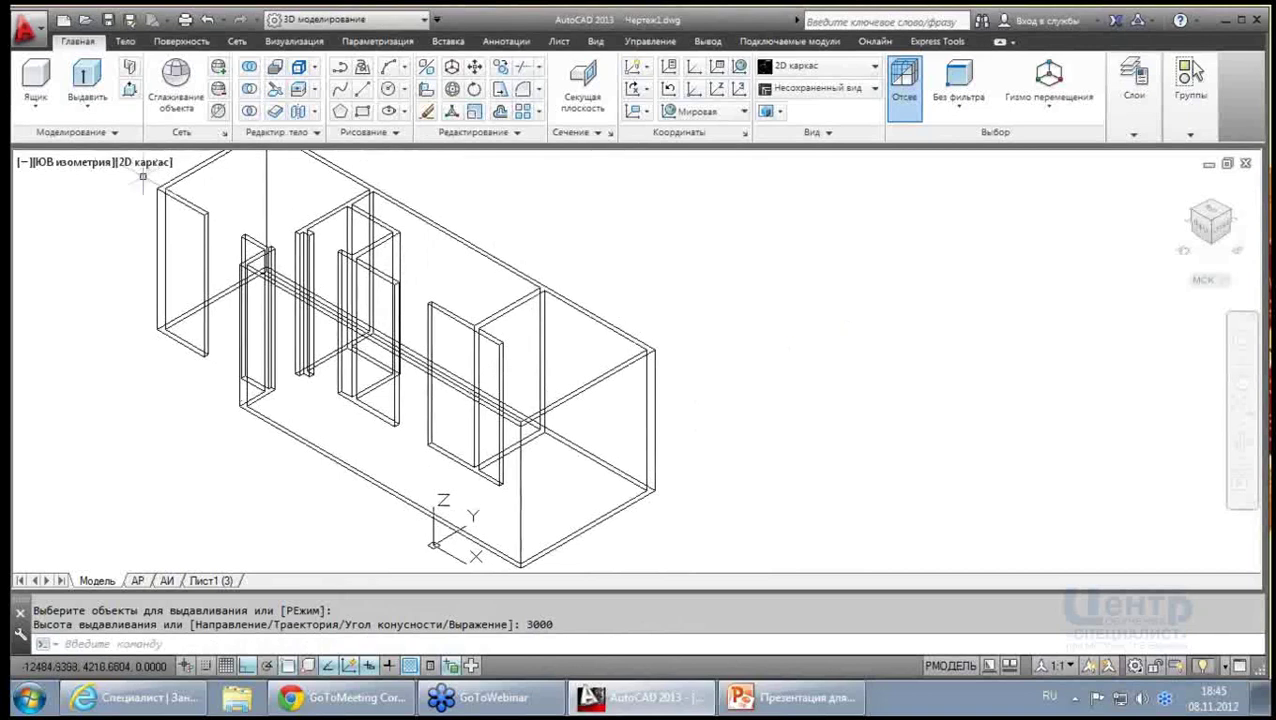
Shade the model in Оттенки серого, then return to the south-east isometric view
left_click(148, 162)
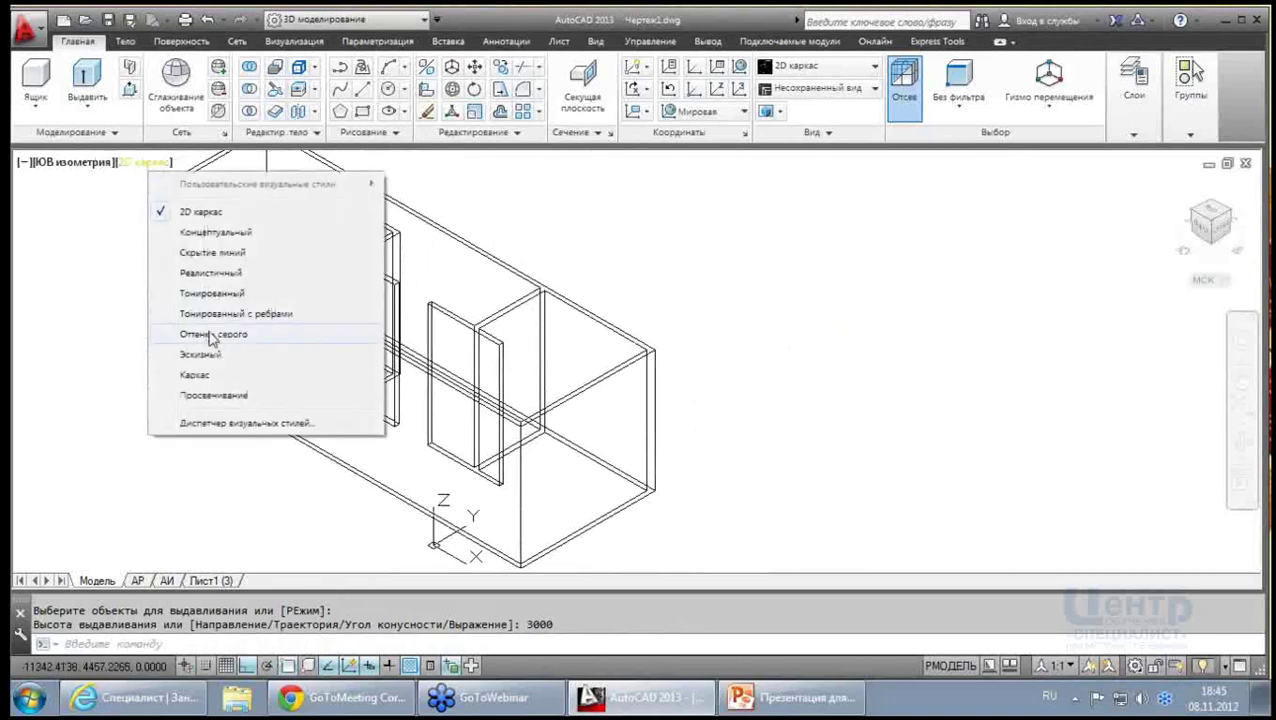
left_click(210, 337)
scroll(661, 330, "down", 2)
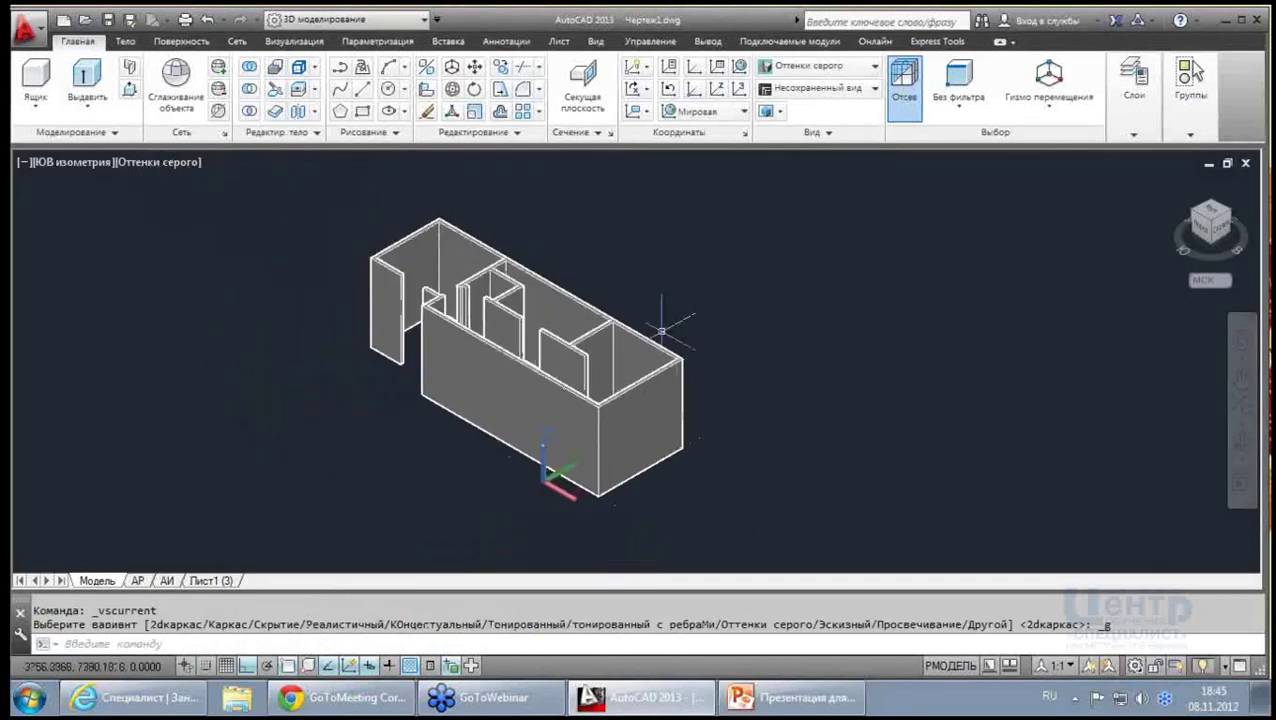
scroll(661, 330, "down", 2)
mouse_move(860, 350)
middle_mouse_down("shift")
mouse_move(812, 339)
mouse_move(749, 222)
mouse_move(652, 390)
mouse_move(943, 433)
mouse_move(851, 427)
middle_mouse_up("shift")
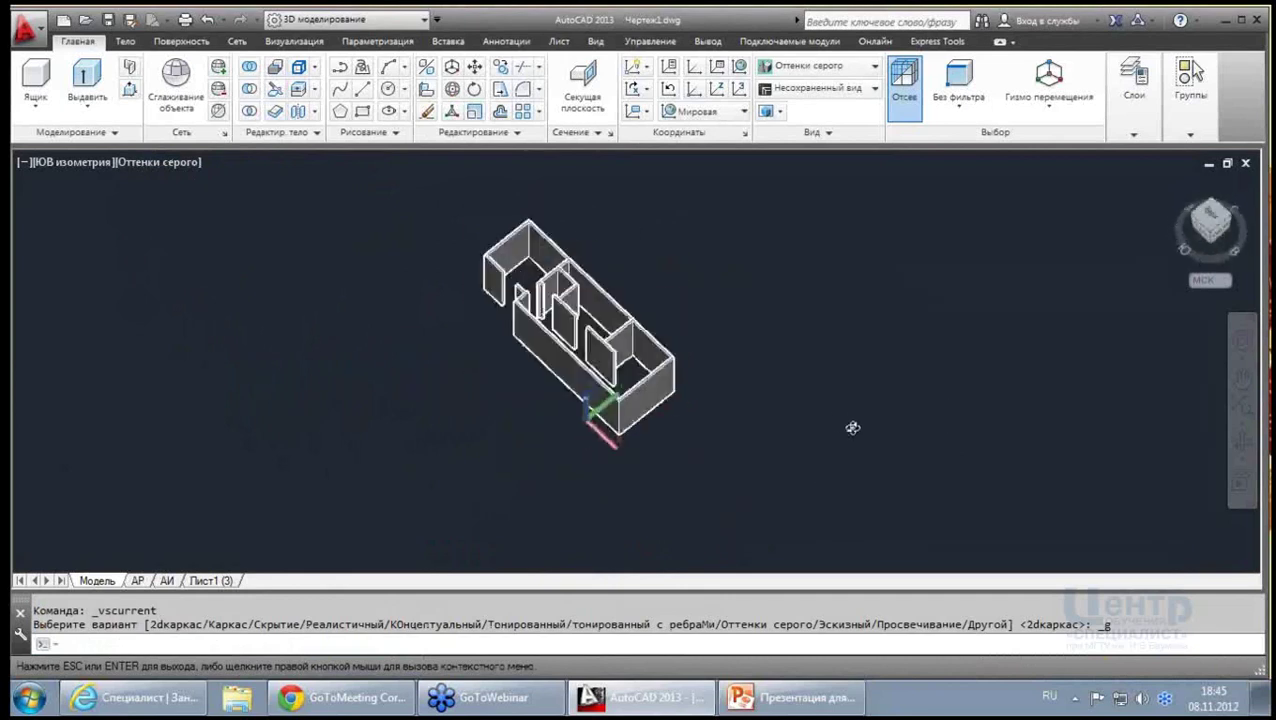
left_click(93, 163)
left_click(133, 356)
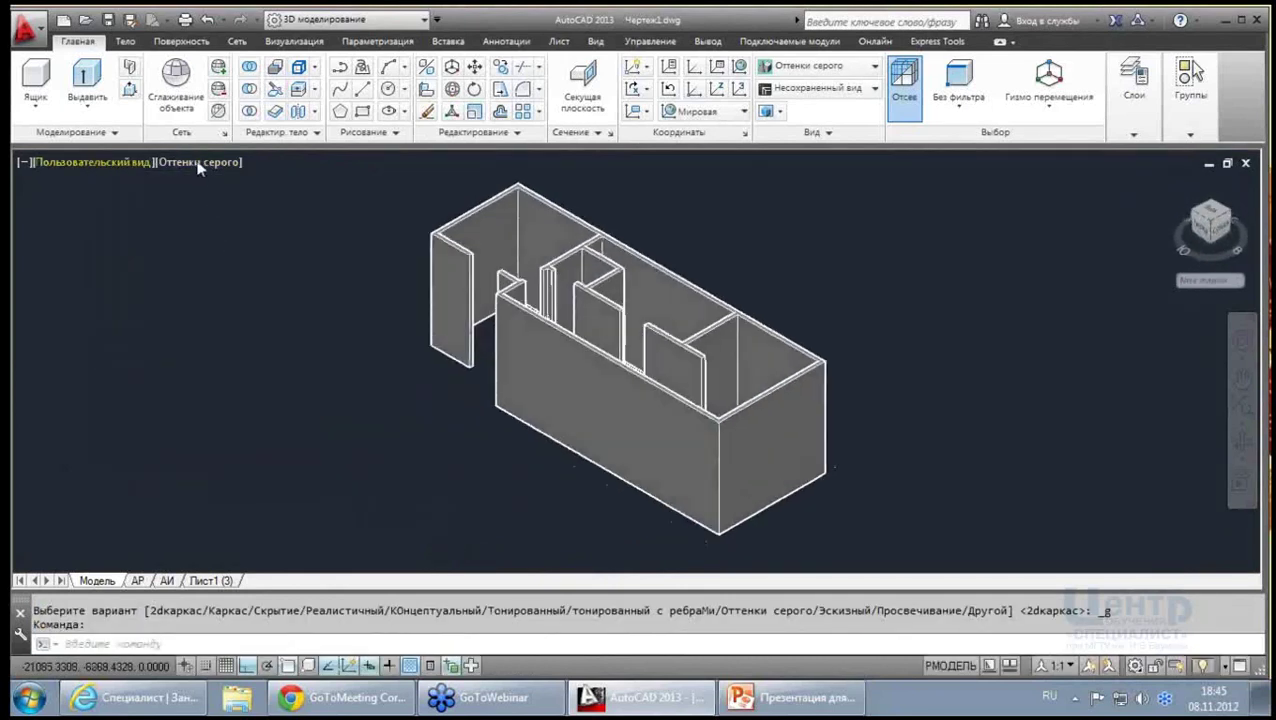
Set the visual style back to 2D каркас and recentre the model
left_click(190, 162)
left_click(230, 213)
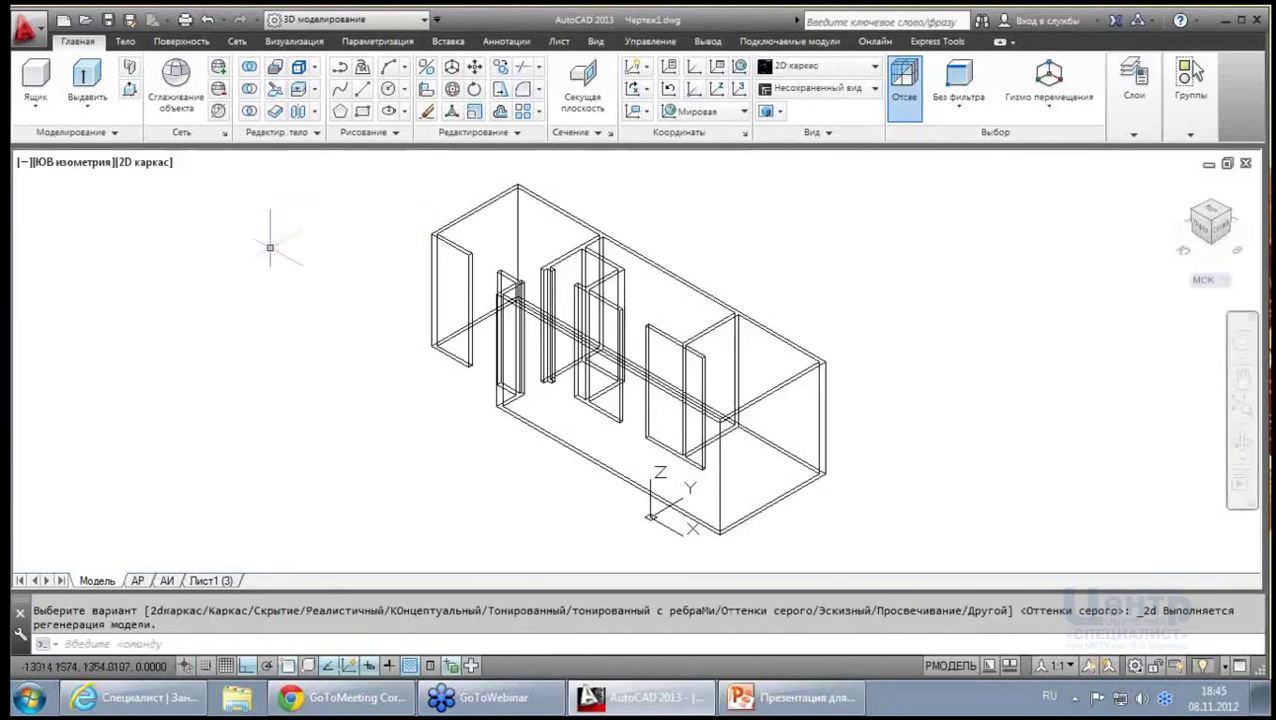
scroll(1025, 555, "up", 3)
middle_click_drag(1025, 555, 963, 585)
scroll(746, 194, "down", 4)
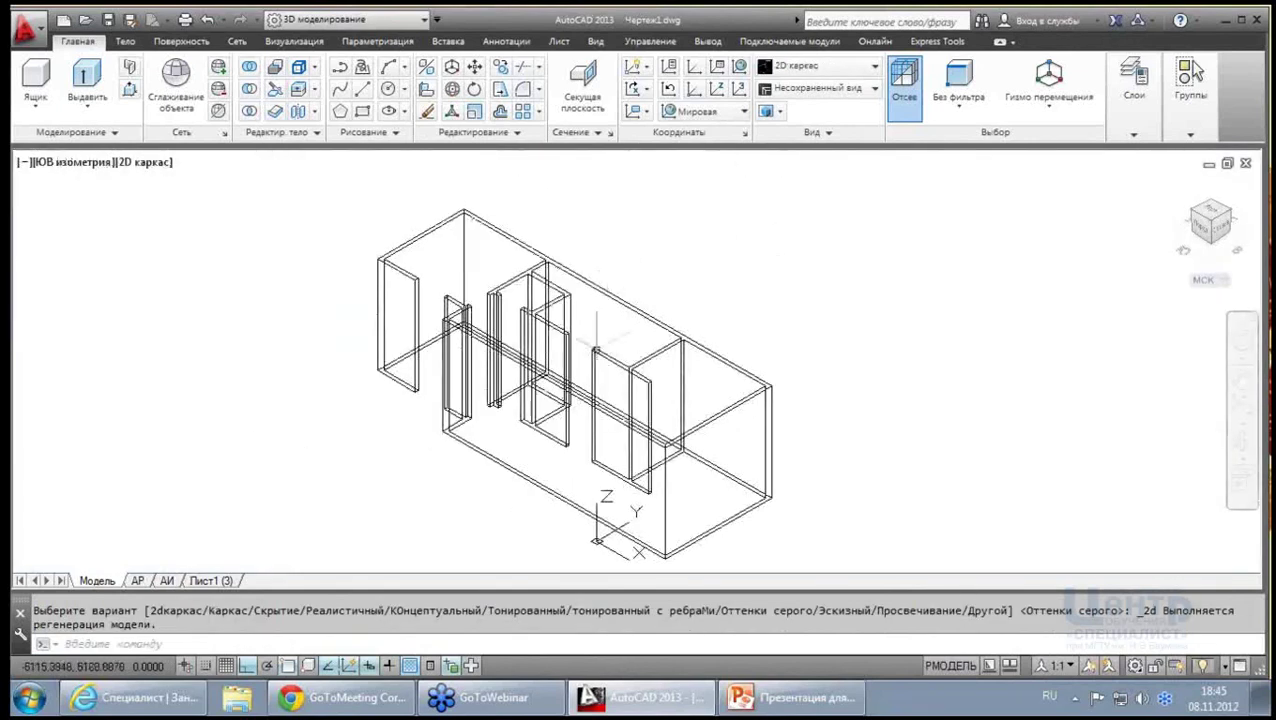
scroll(588, 335, "up", 4)
middle_click_drag(588, 335, 566, 333)
scroll(566, 333, "down", 2)
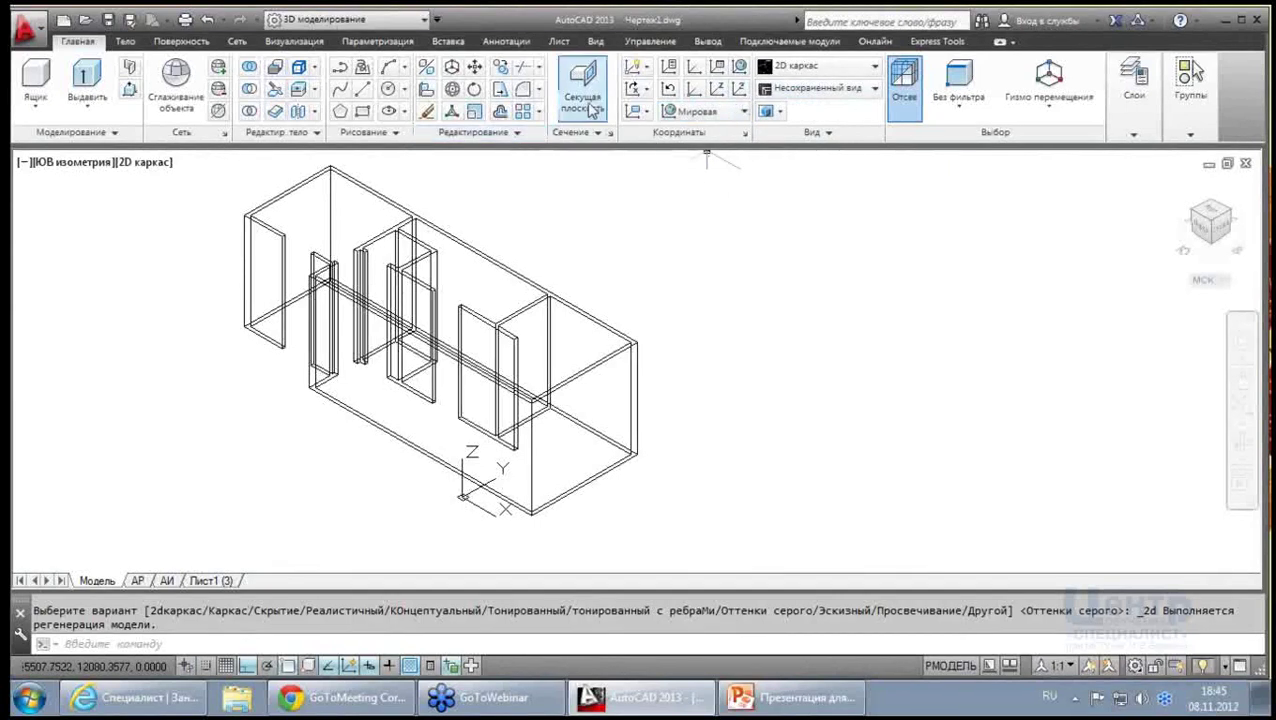
Turn off the Окна layer's light bulb in the Layers panel list
left_click(1140, 133)
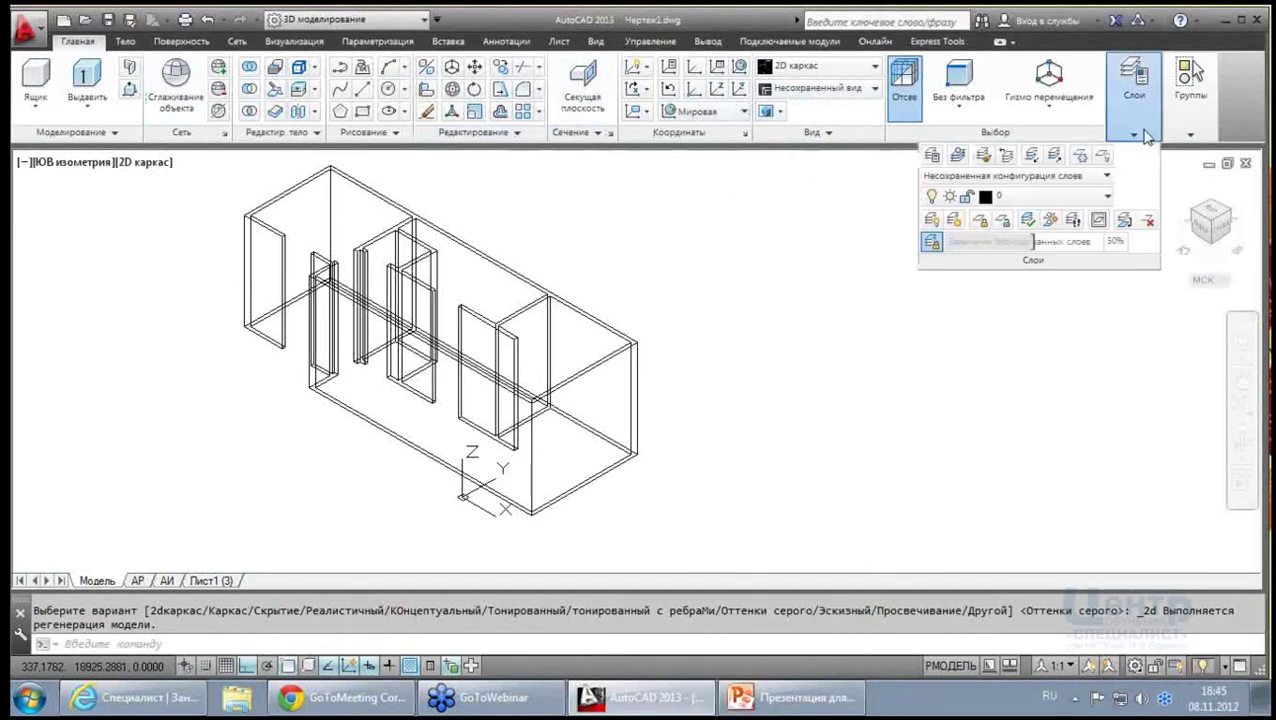
left_click(1106, 196)
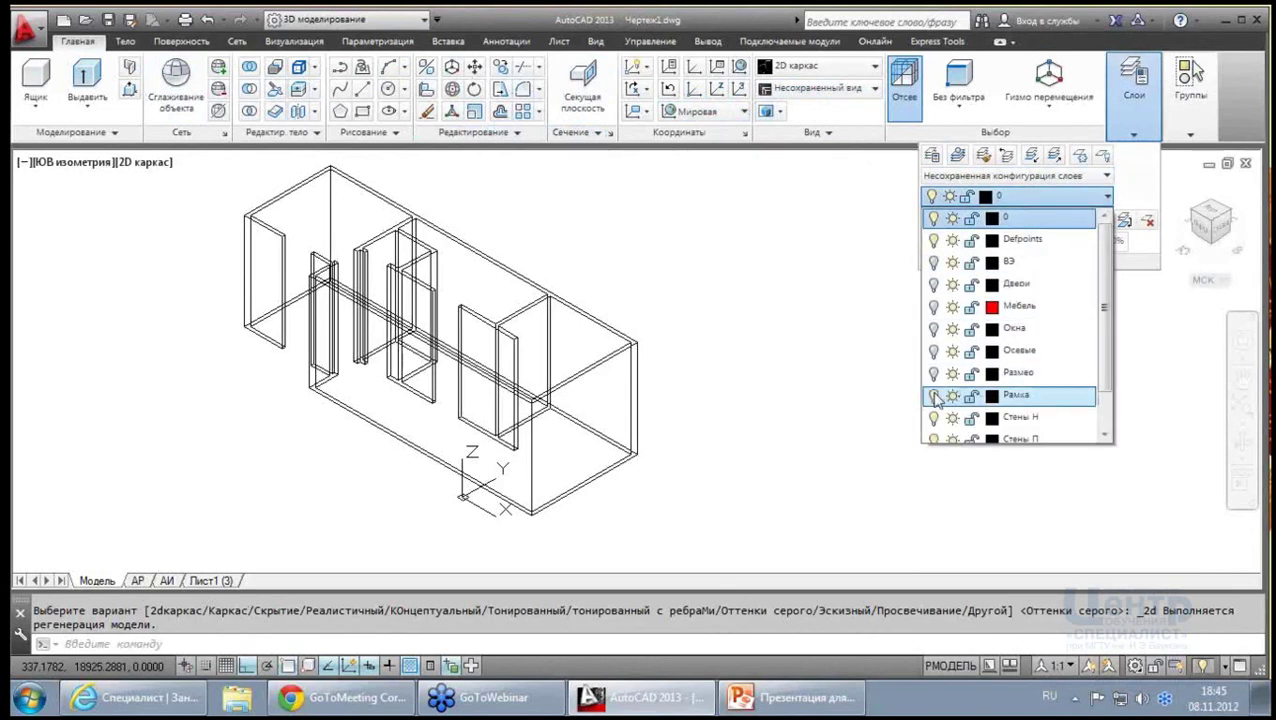
left_click(935, 337)
scroll(758, 364, "up", 5)
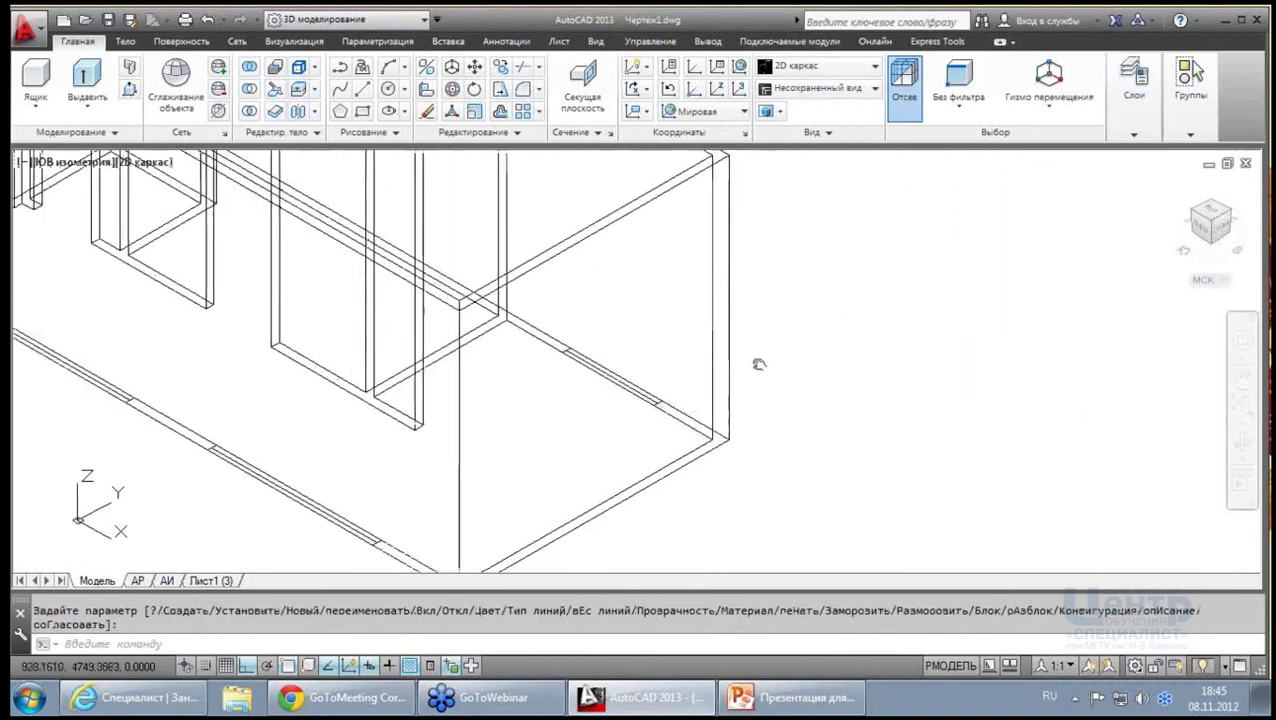
mouse_move(758, 364)
middle_mouse_down()
mouse_move(938, 313)
mouse_move(838, 442)
middle_mouse_up()
scroll(881, 378, "down", 2)
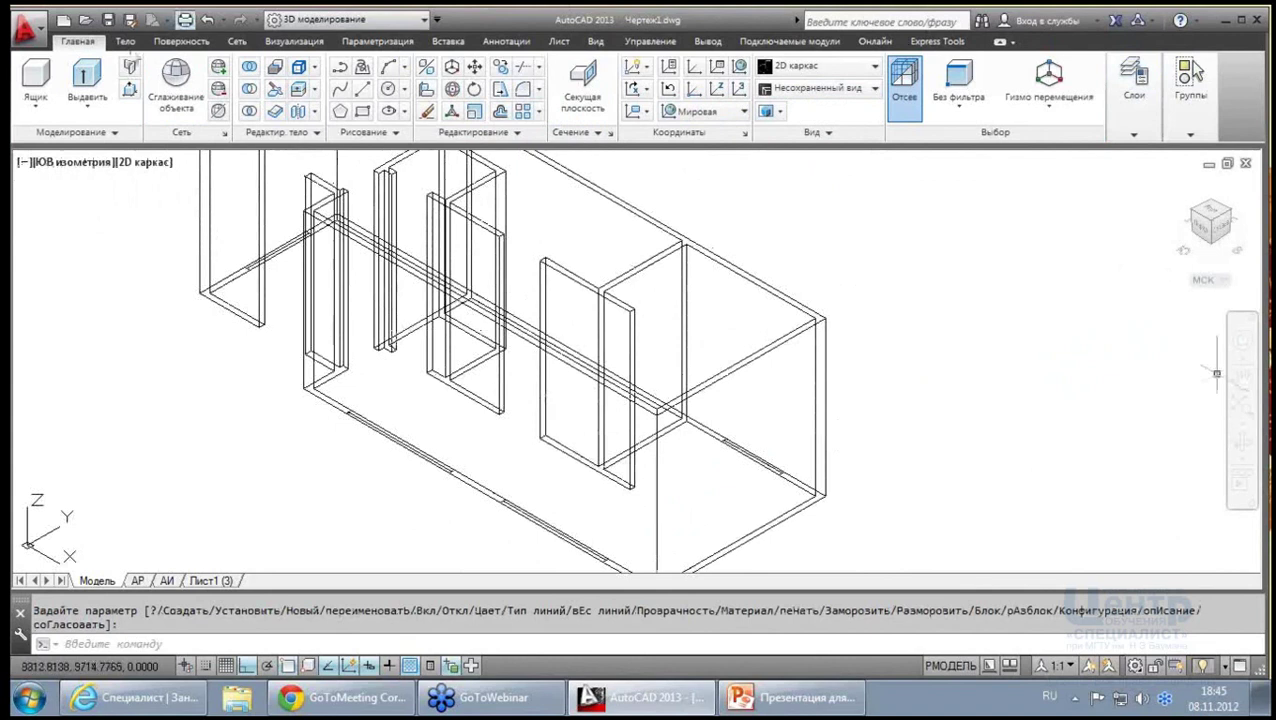
Draw the first two thin rectangles along the floor edges of the walls
left_click(362, 111)
scroll(370, 495, "up", 3)
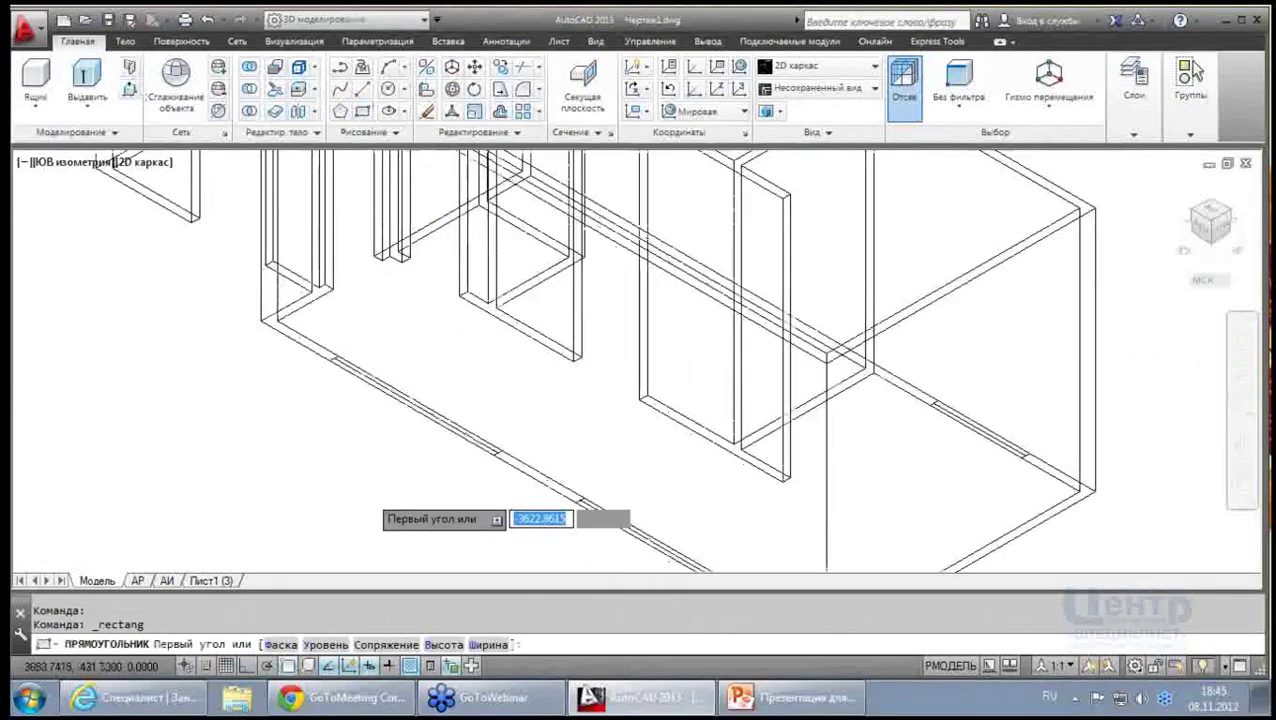
scroll(318, 290, "up", 2)
left_click(303, 271)
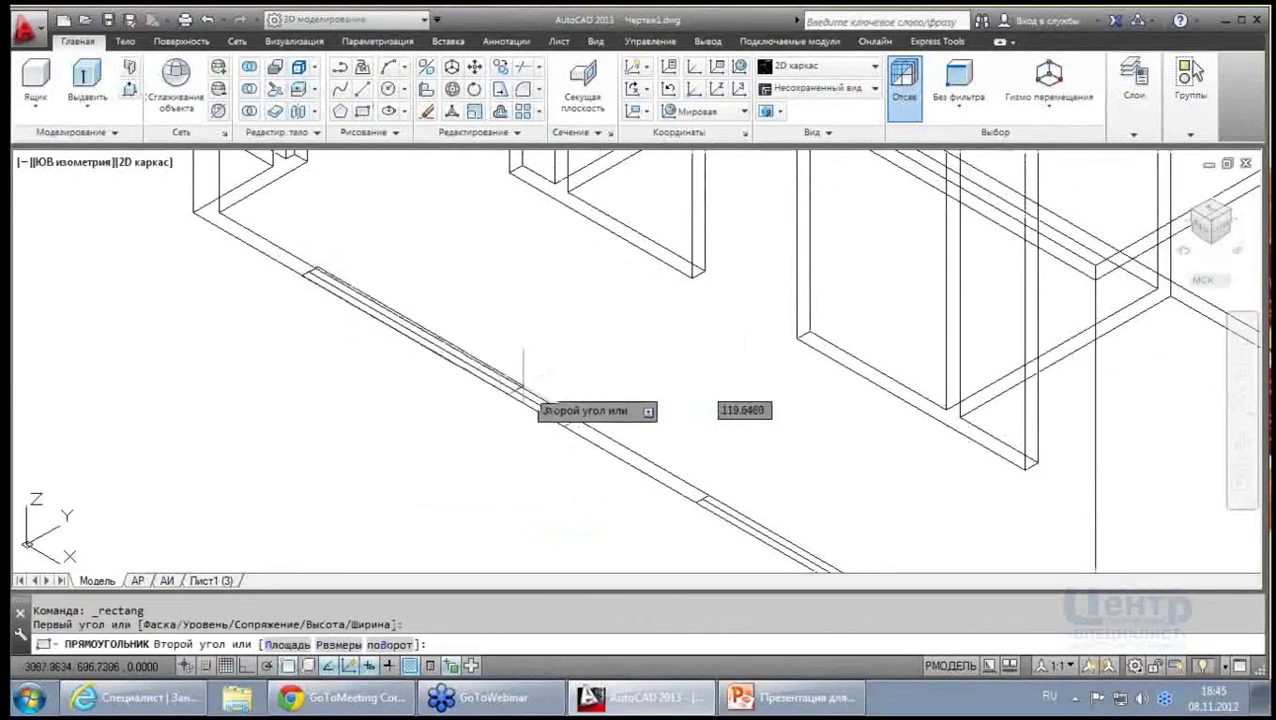
left_click(576, 419)
scroll(430, 280, "down", 2)
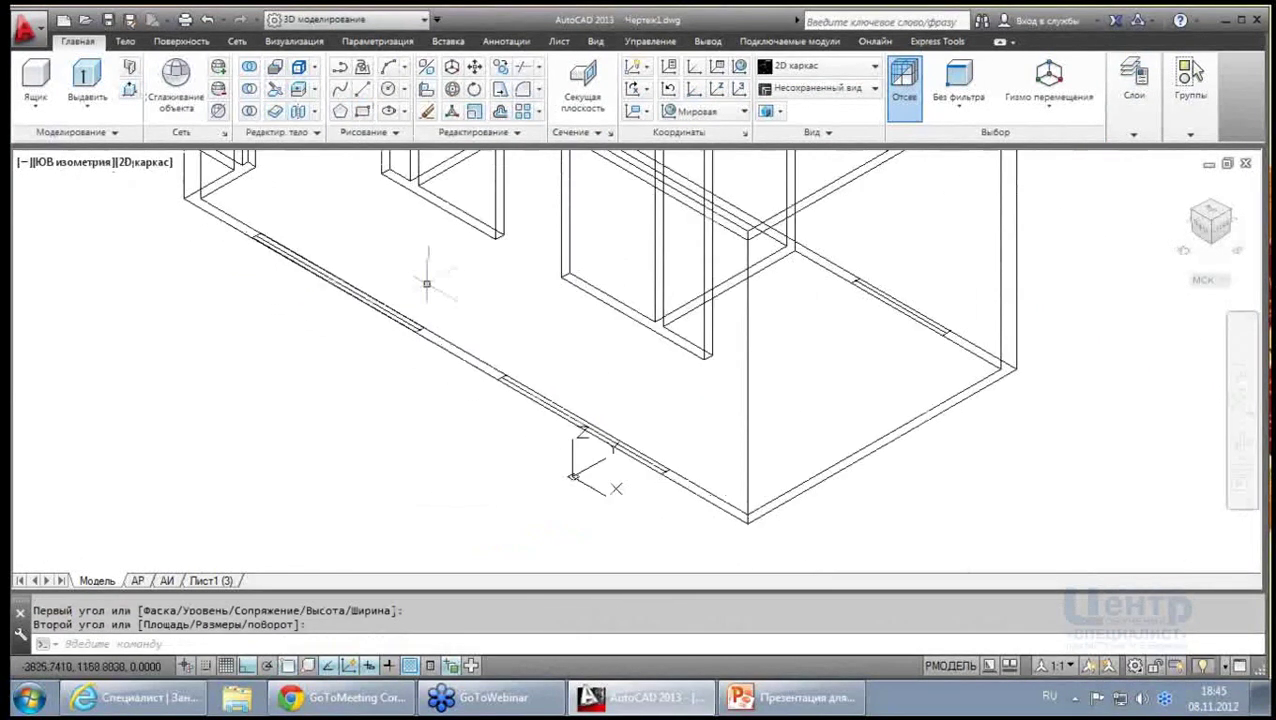
key("Return")
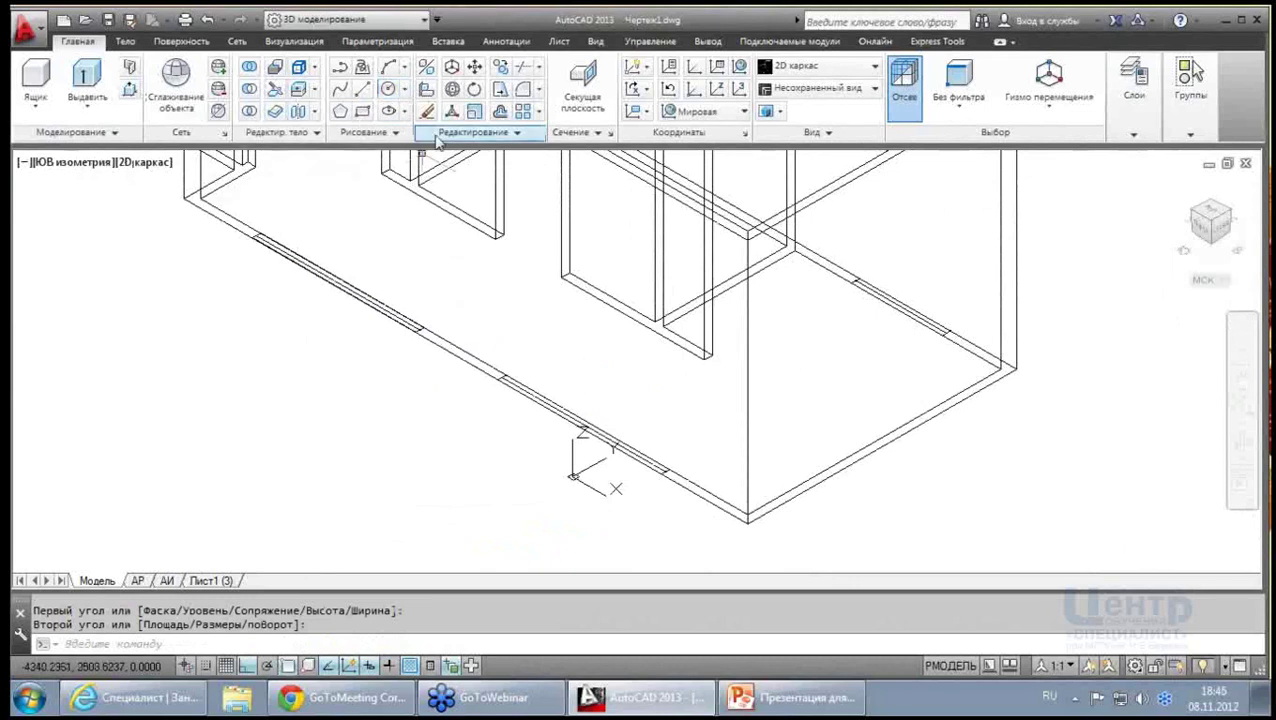
left_click(497, 380)
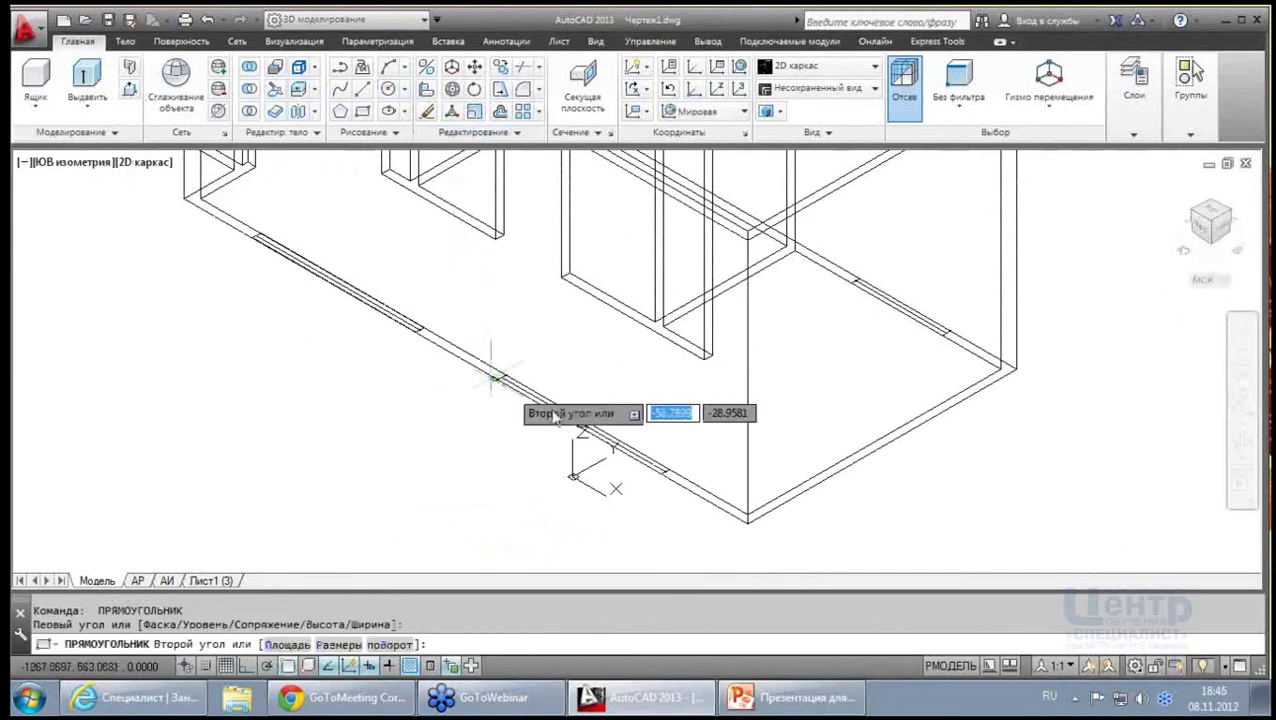
left_click(668, 468)
scroll(668, 468, "down", 3)
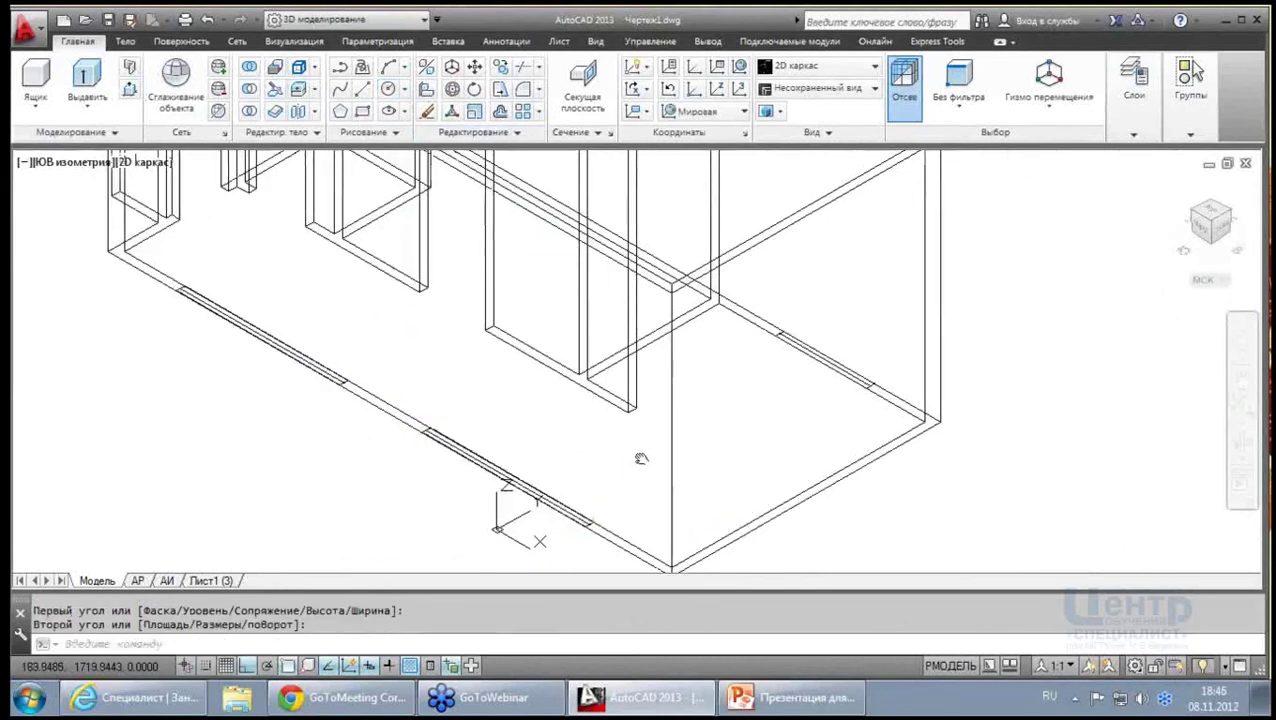
middle_click_drag(641, 456, 430, 460)
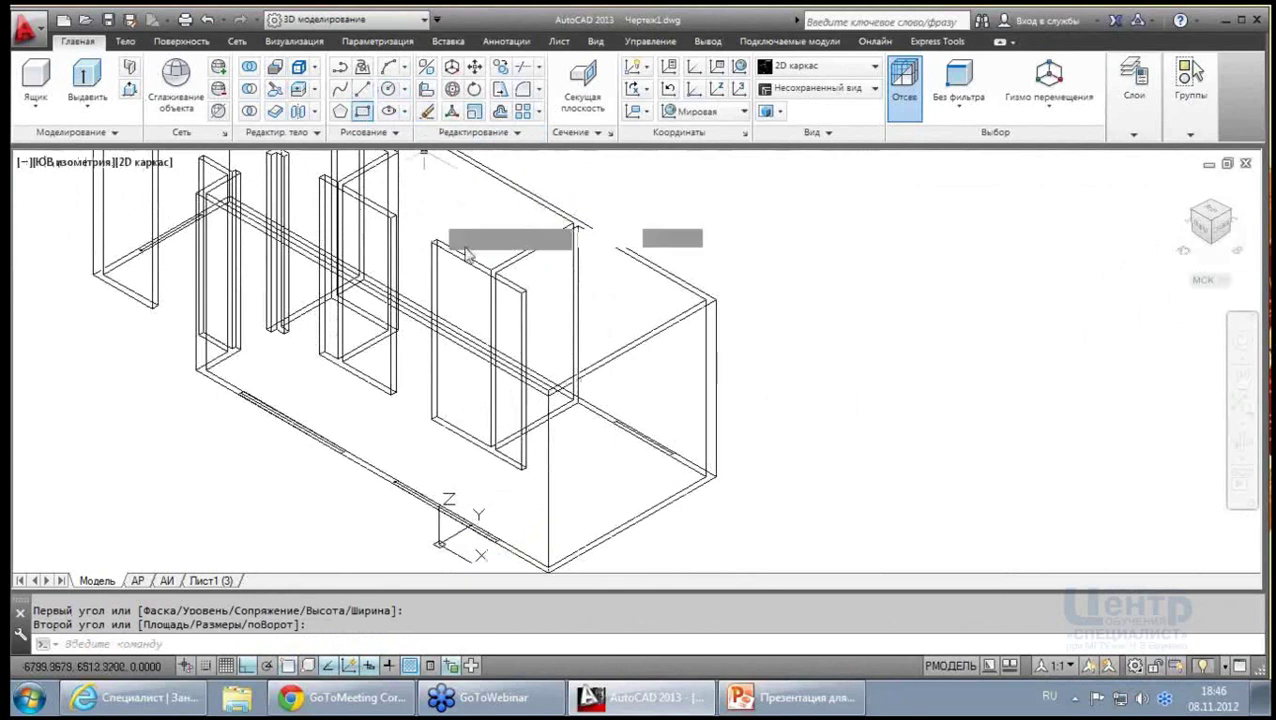
Draw a third rectangle, turning OSNAP and Dynamic UCS off, then OSNAP on
left_click(364, 110)
scroll(635, 410, "up", 4)
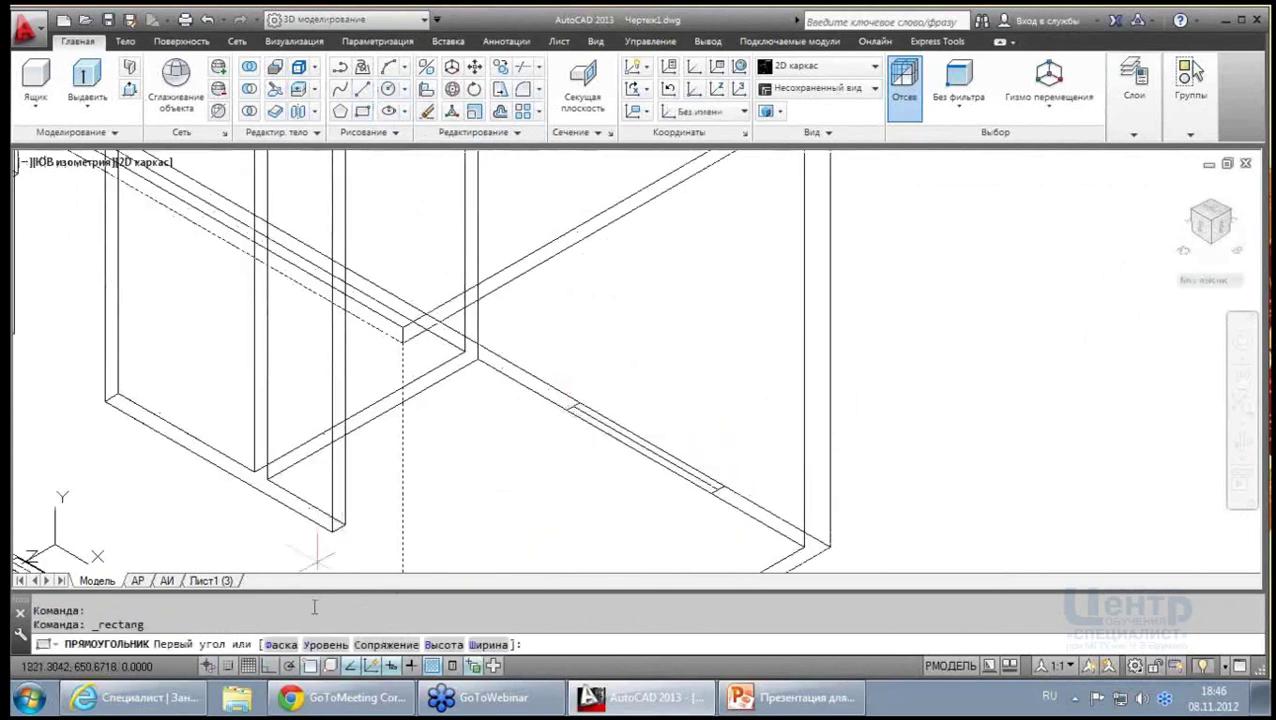
left_click(311, 666)
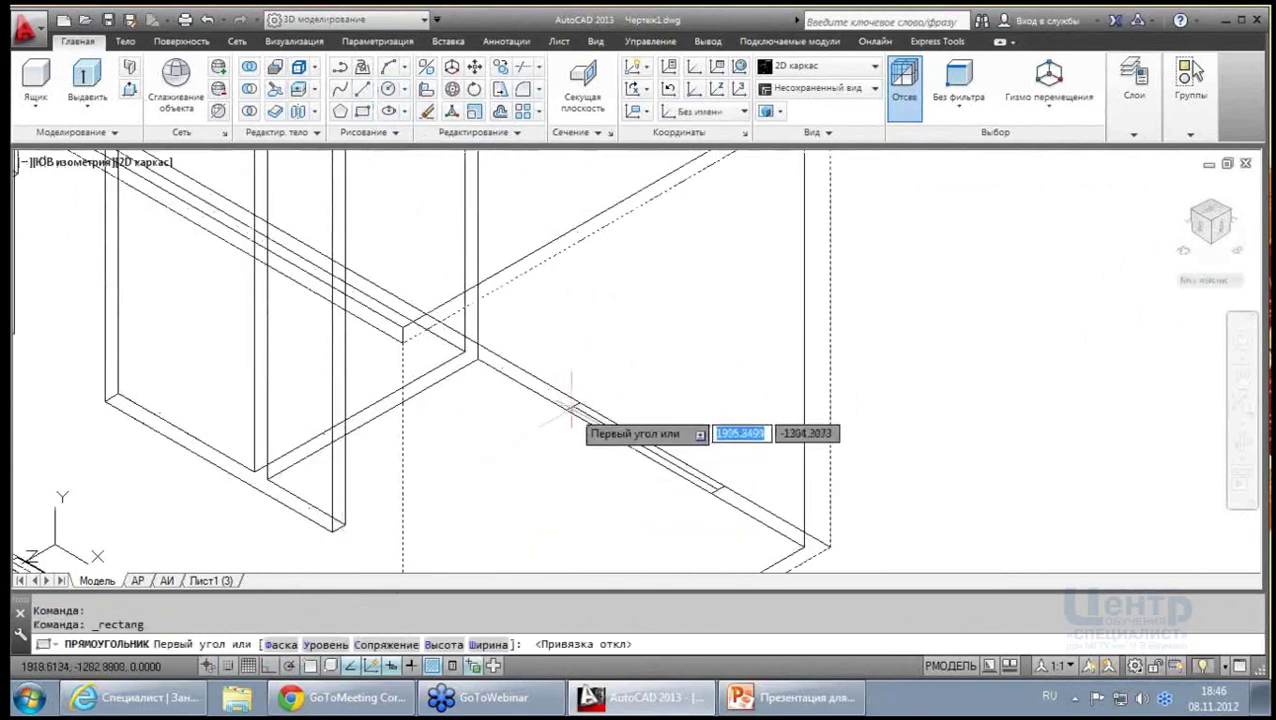
left_click(370, 666)
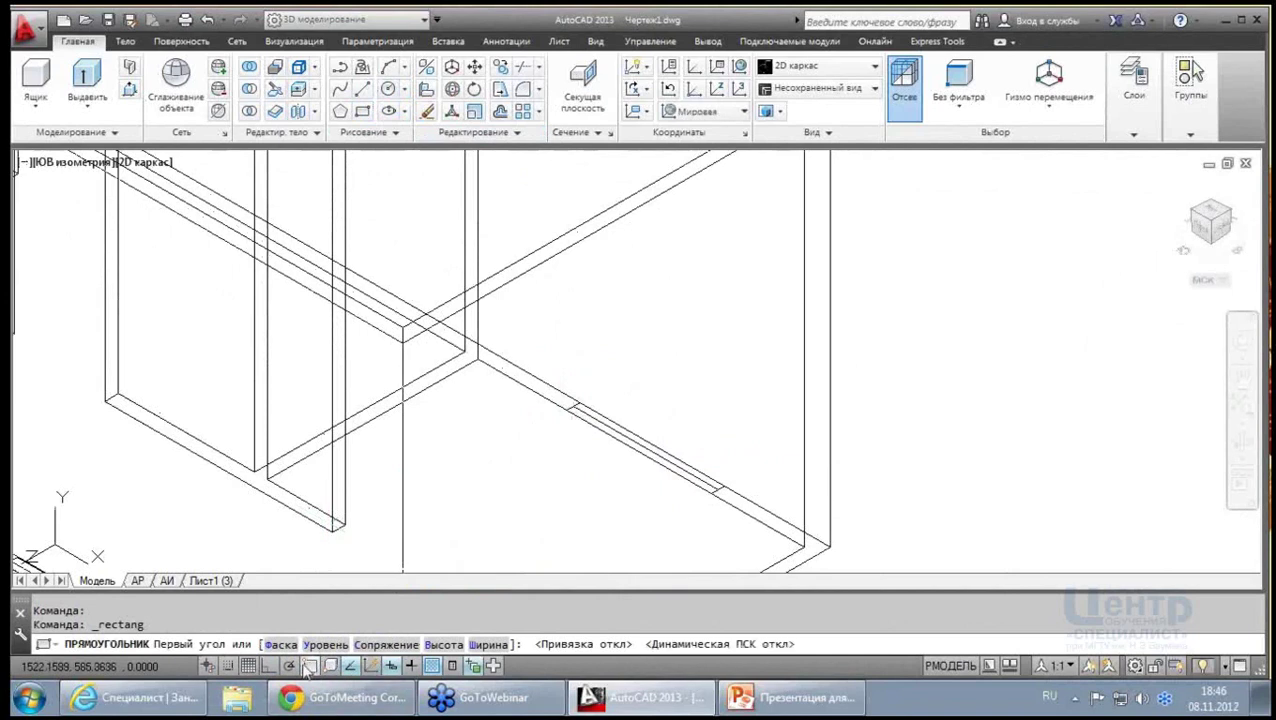
scroll(565, 402, "down", 2)
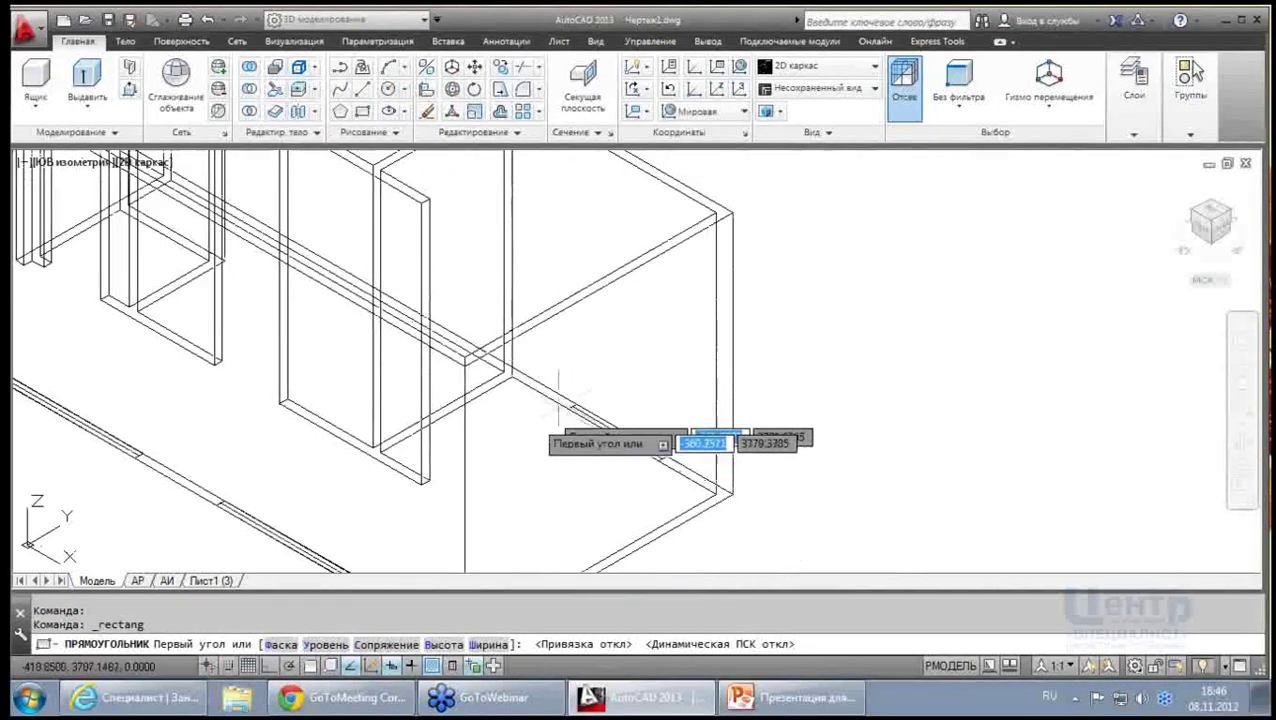
left_click(301, 666)
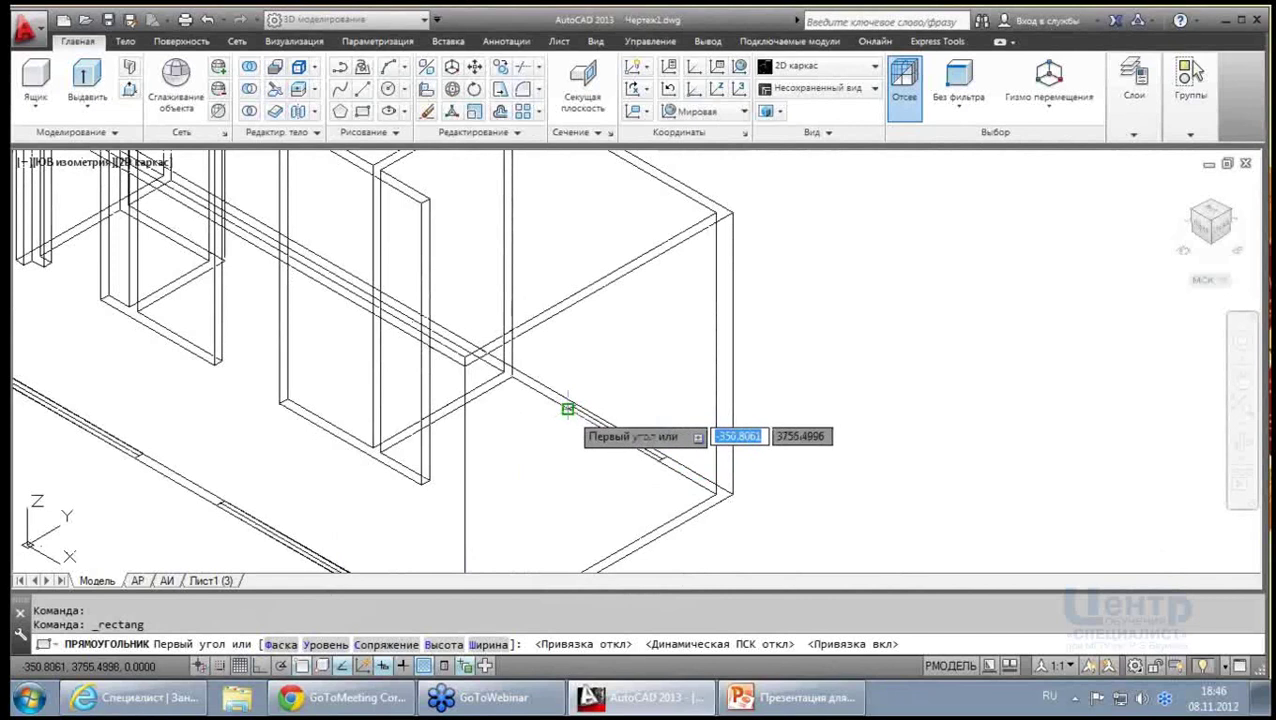
left_click(570, 407)
key("Escape")
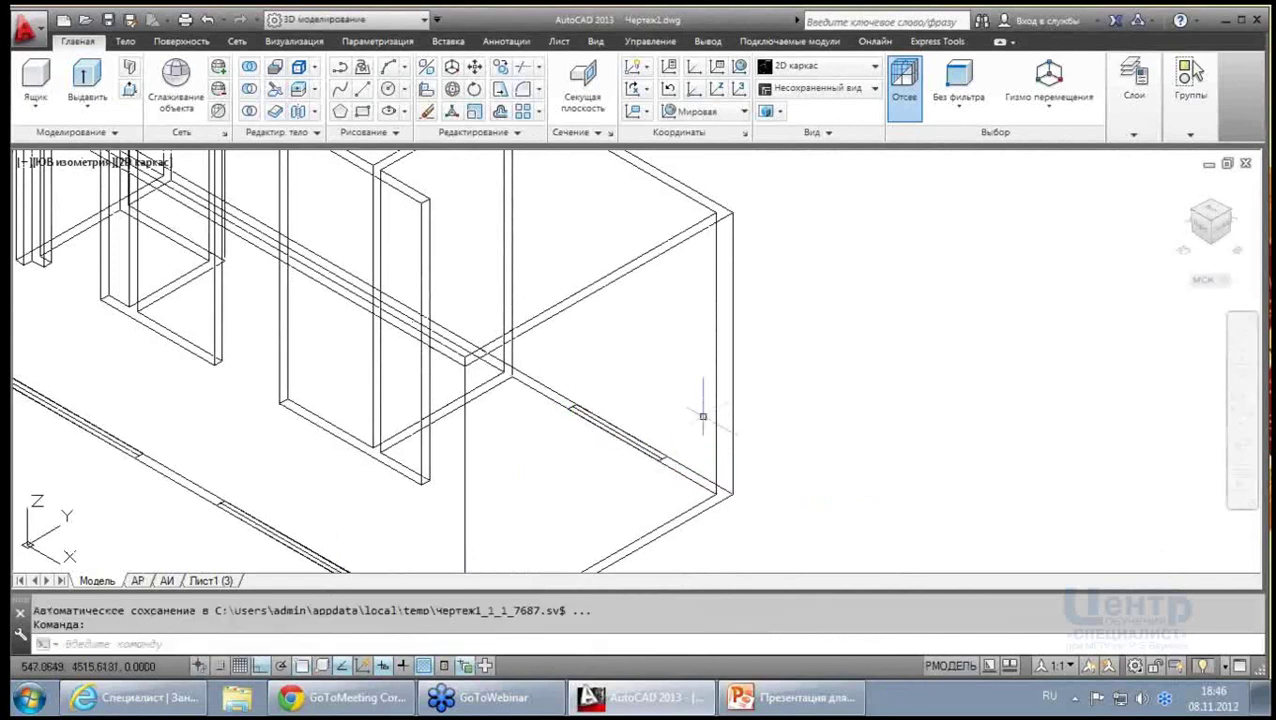
scroll(703, 416, "down", 2)
mouse_move(665, 400)
middle_mouse_down("shift")
mouse_move(383, 340)
mouse_move(412, 376)
middle_mouse_up("shift")
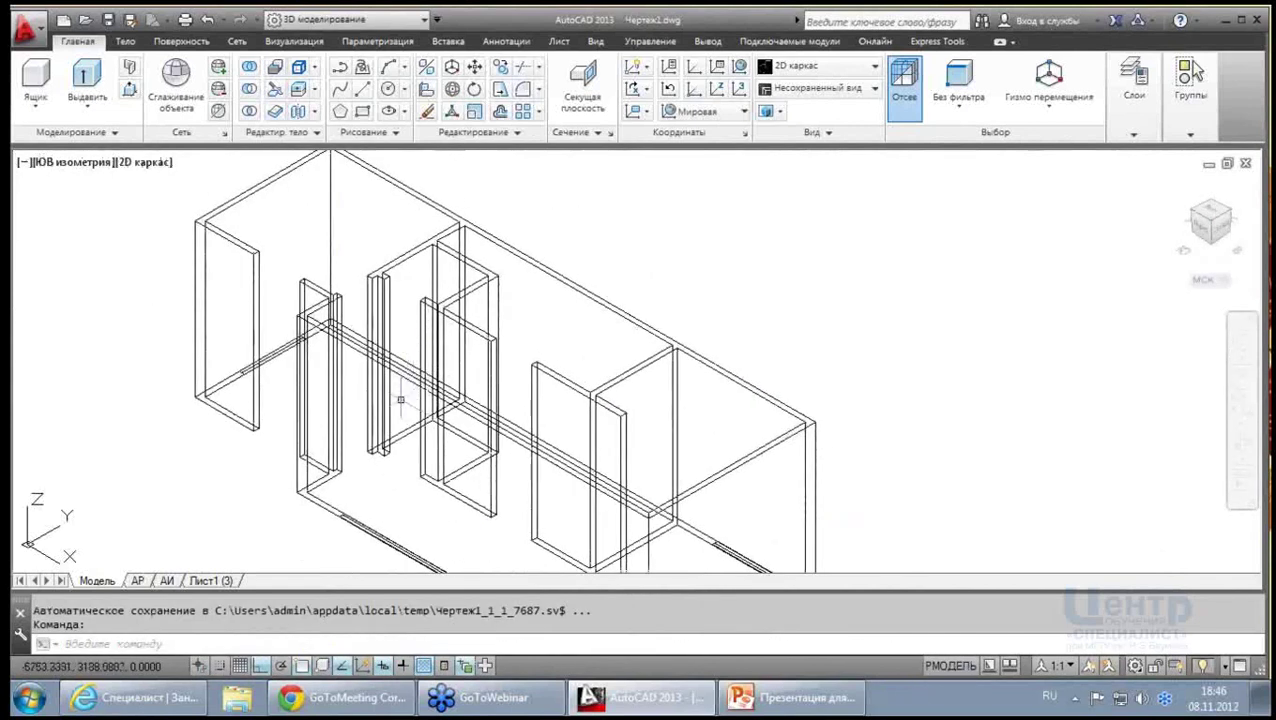
scroll(400, 400, "up", 2)
scroll(400, 400, "up", 2)
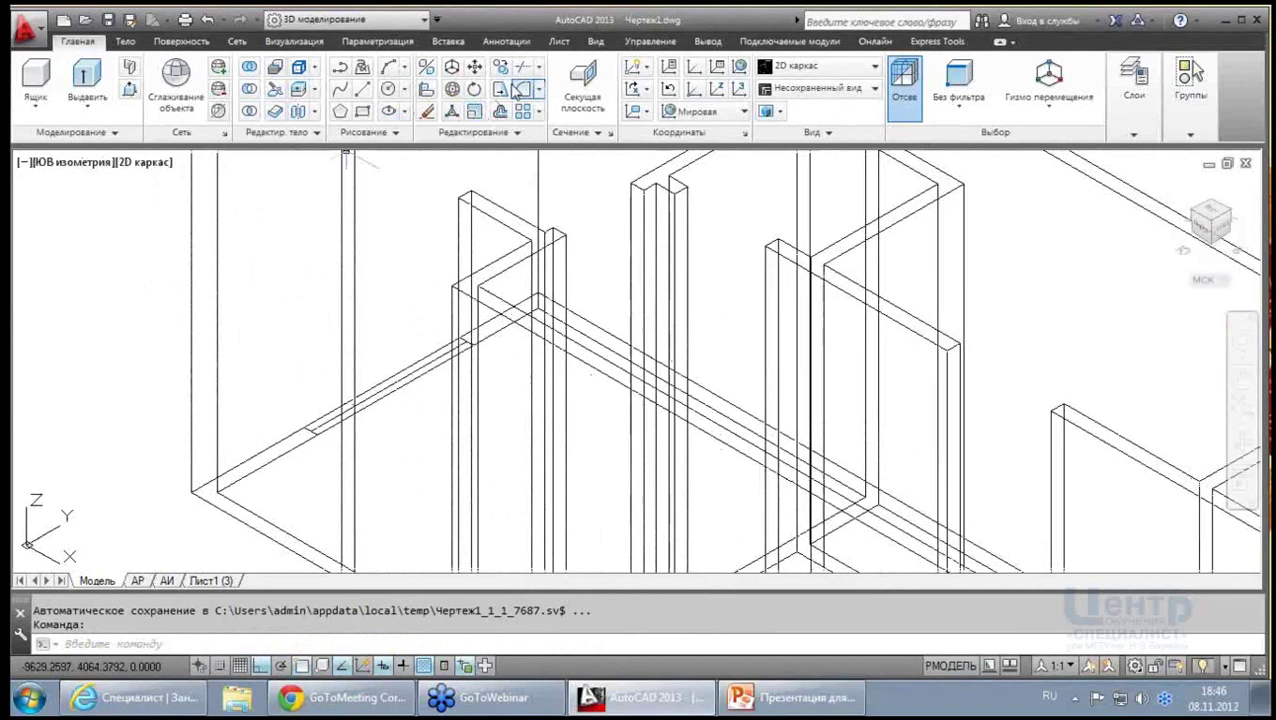
Draw the fourth rectangle from a snapped floor-edge point
left_click(362, 115)
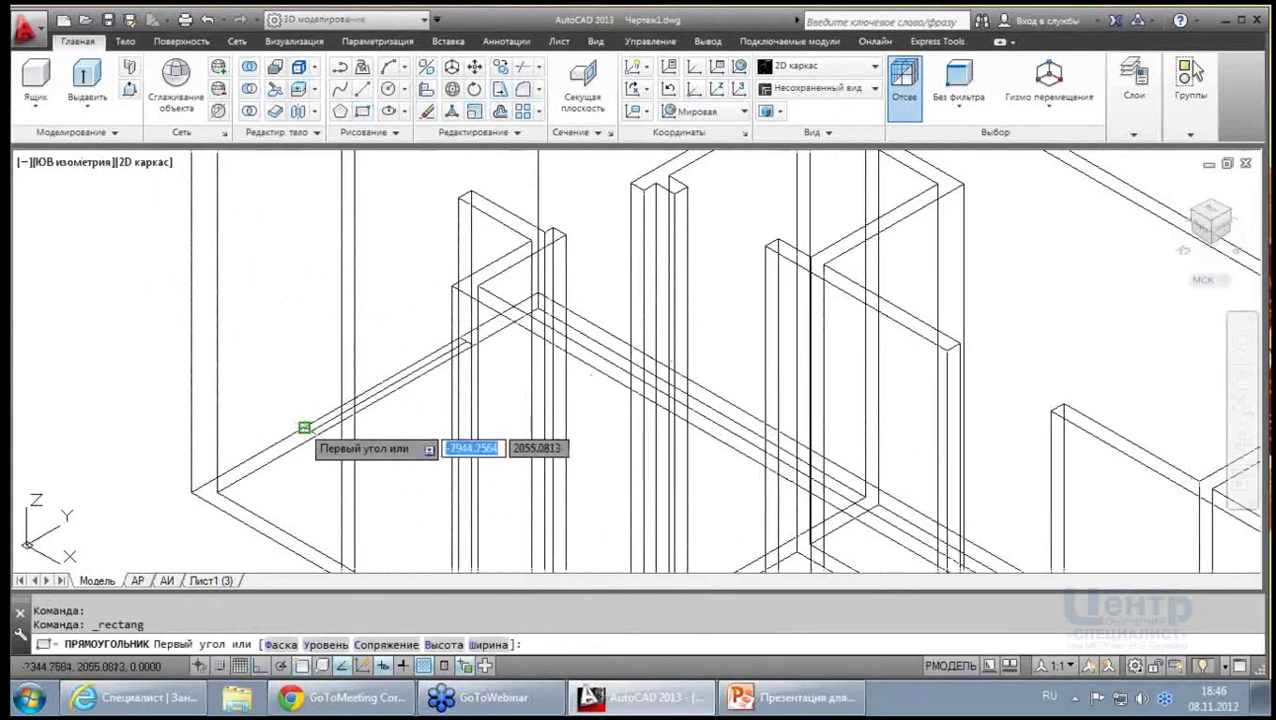
left_click(472, 345)
left_click(472, 345)
scroll(472, 345, "down", 3)
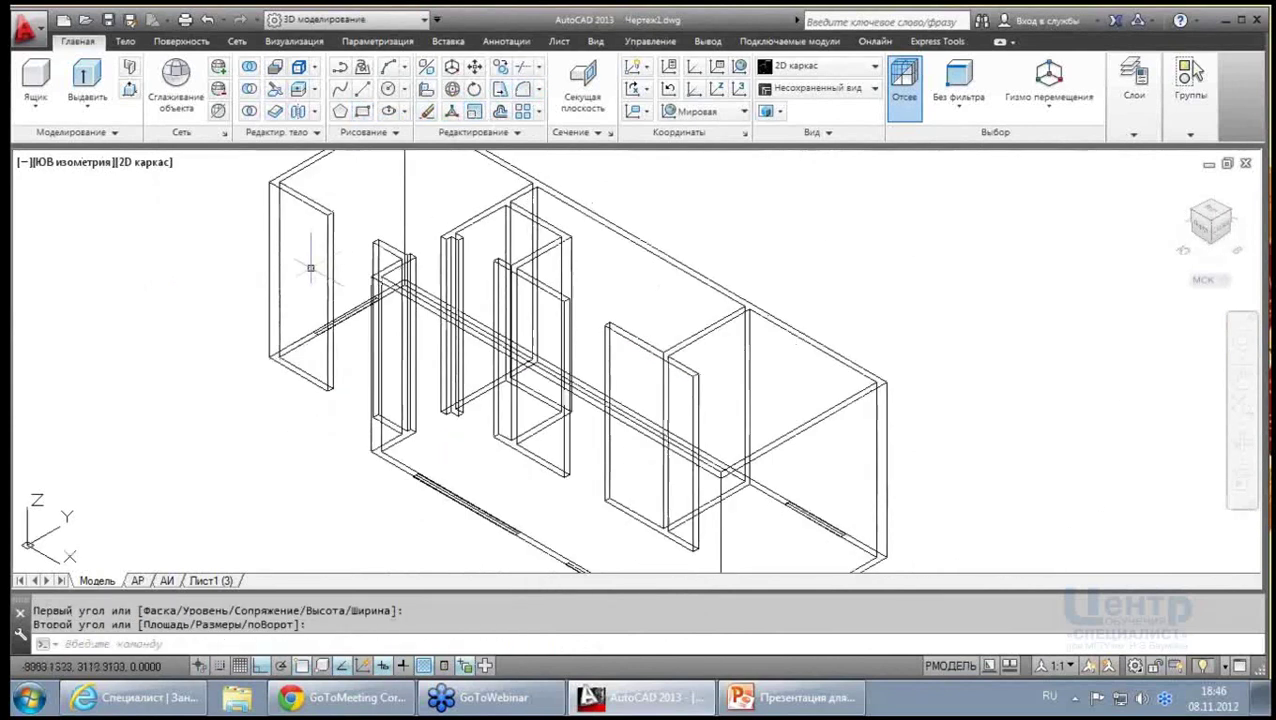
Select the first two floor rectangles as polylines, not the 3D solid, via selection cycling
left_click(322, 328)
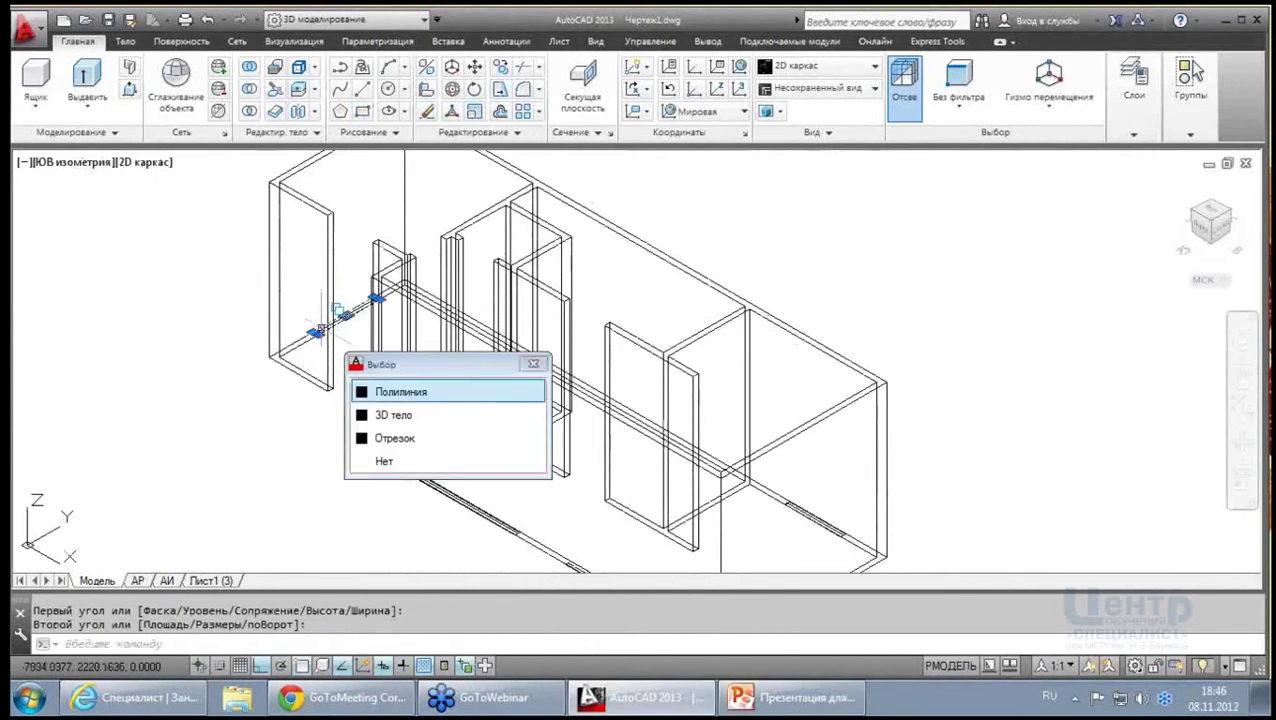
left_click(399, 398)
middle_click_drag(344, 388, 214, 298)
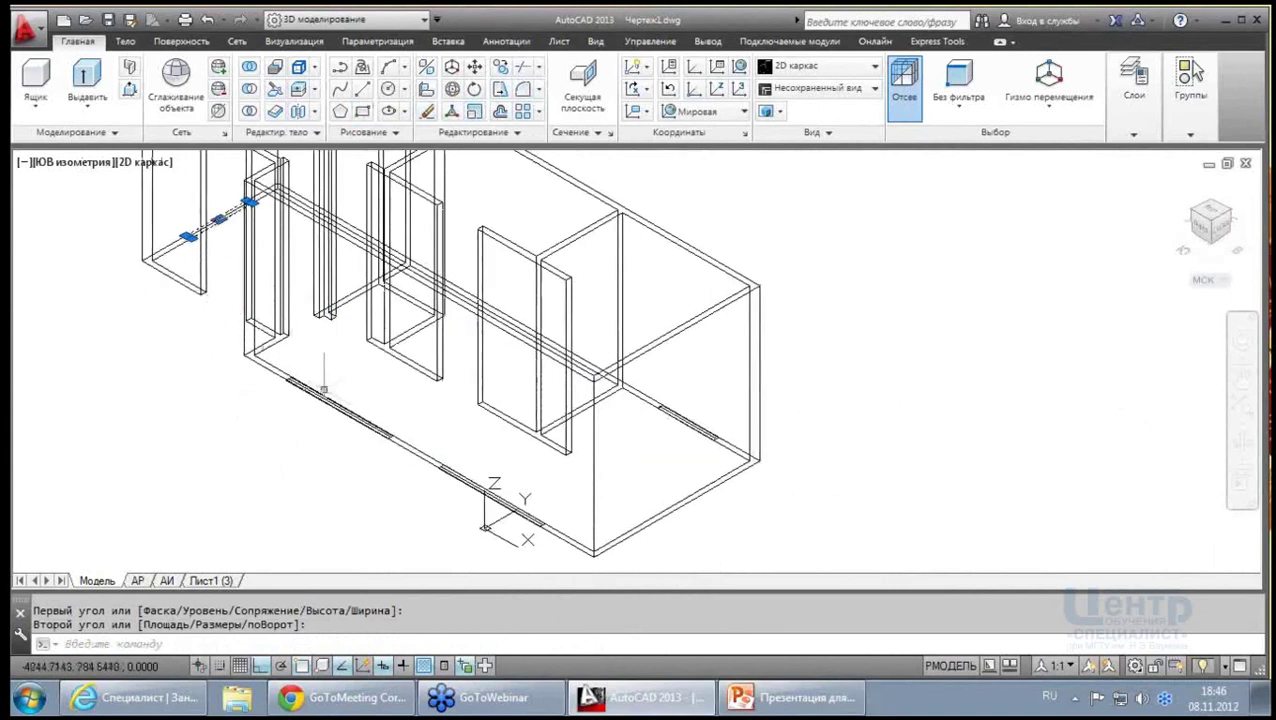
scroll(433, 436, "up", 2)
left_click(430, 455)
left_click(497, 520)
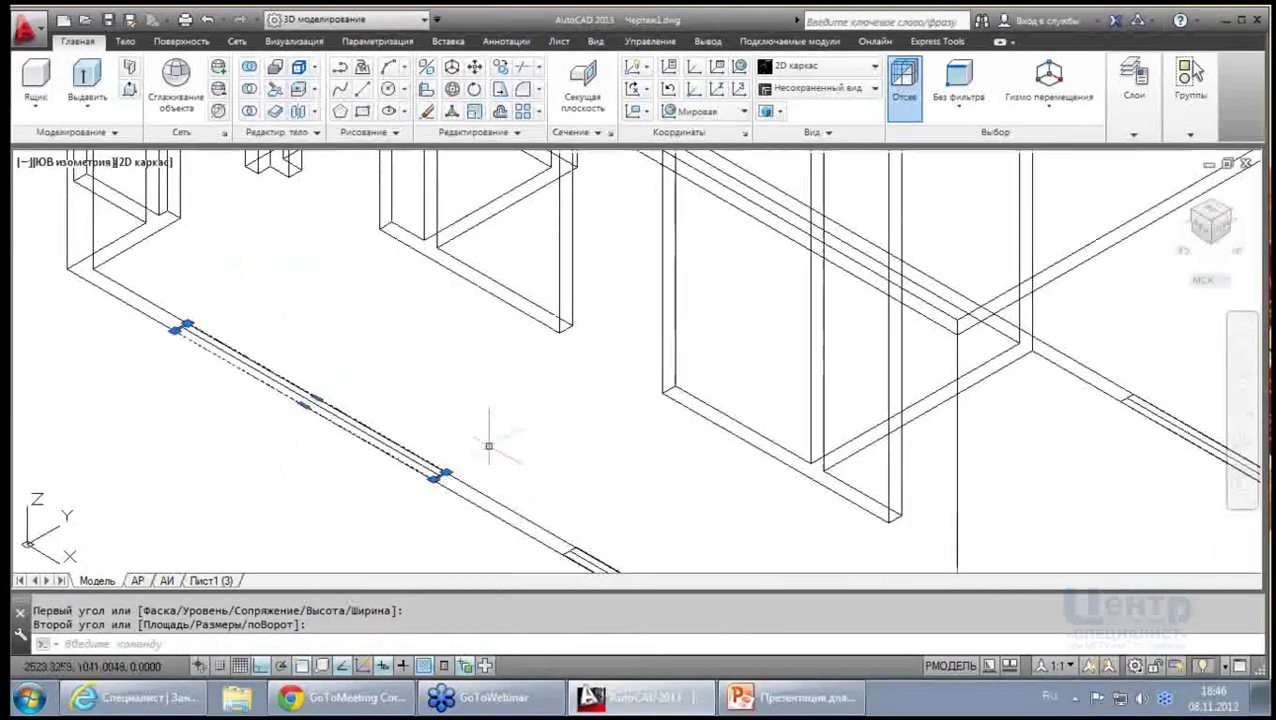
scroll(564, 484, "down", 3)
scroll(539, 513, "up", 3)
Add the remaining two floor rectangles to the selection as polylines
left_click(540, 521)
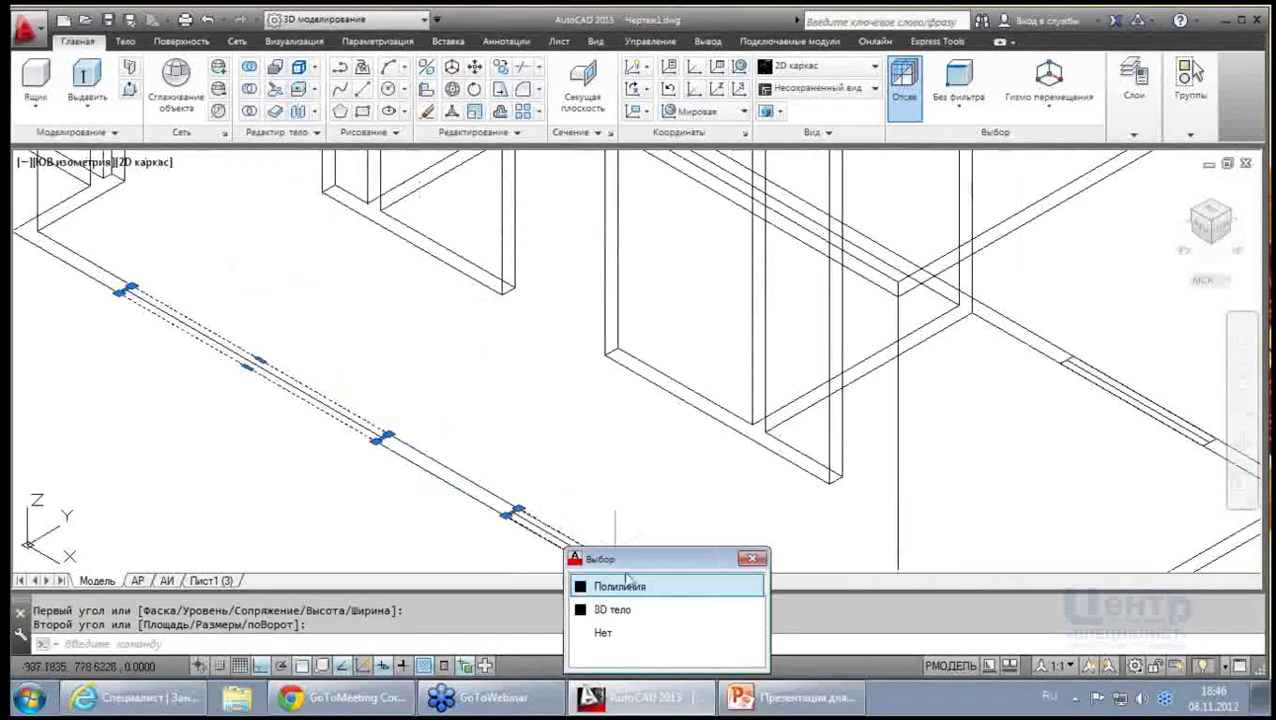
left_click(628, 596)
scroll(655, 408, "down", 3)
scroll(745, 410, "up", 3)
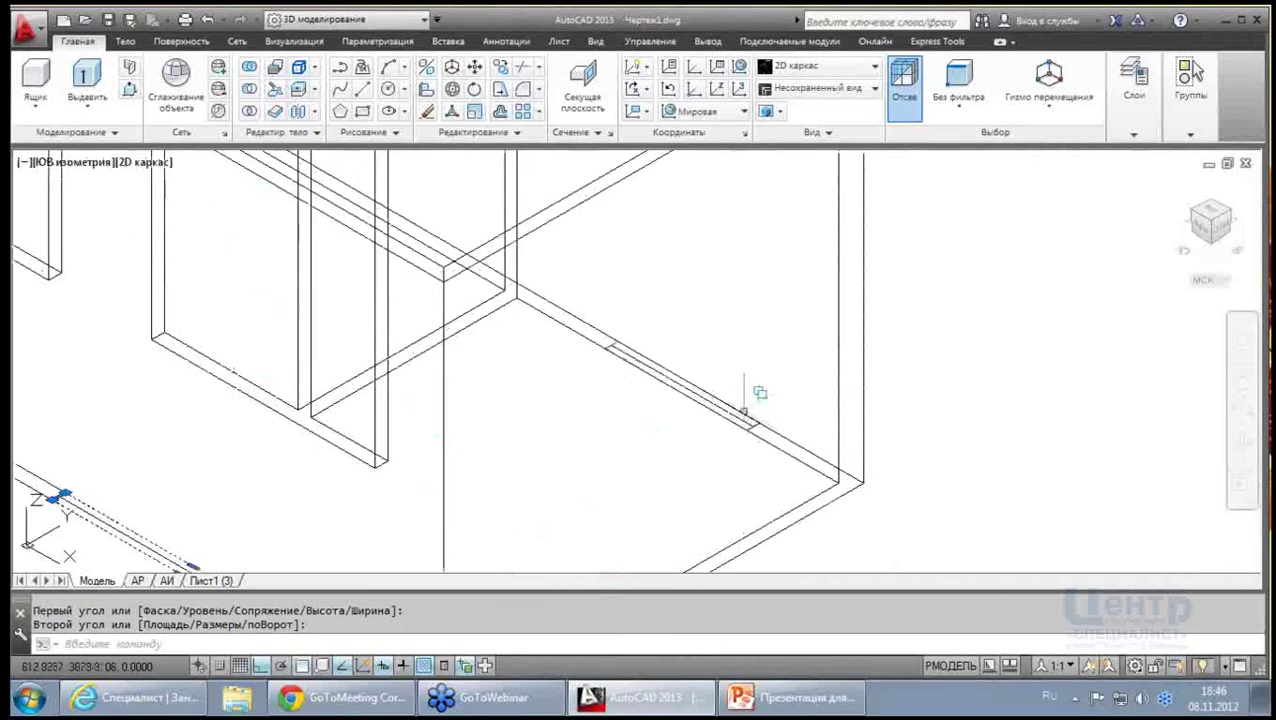
left_click(743, 411)
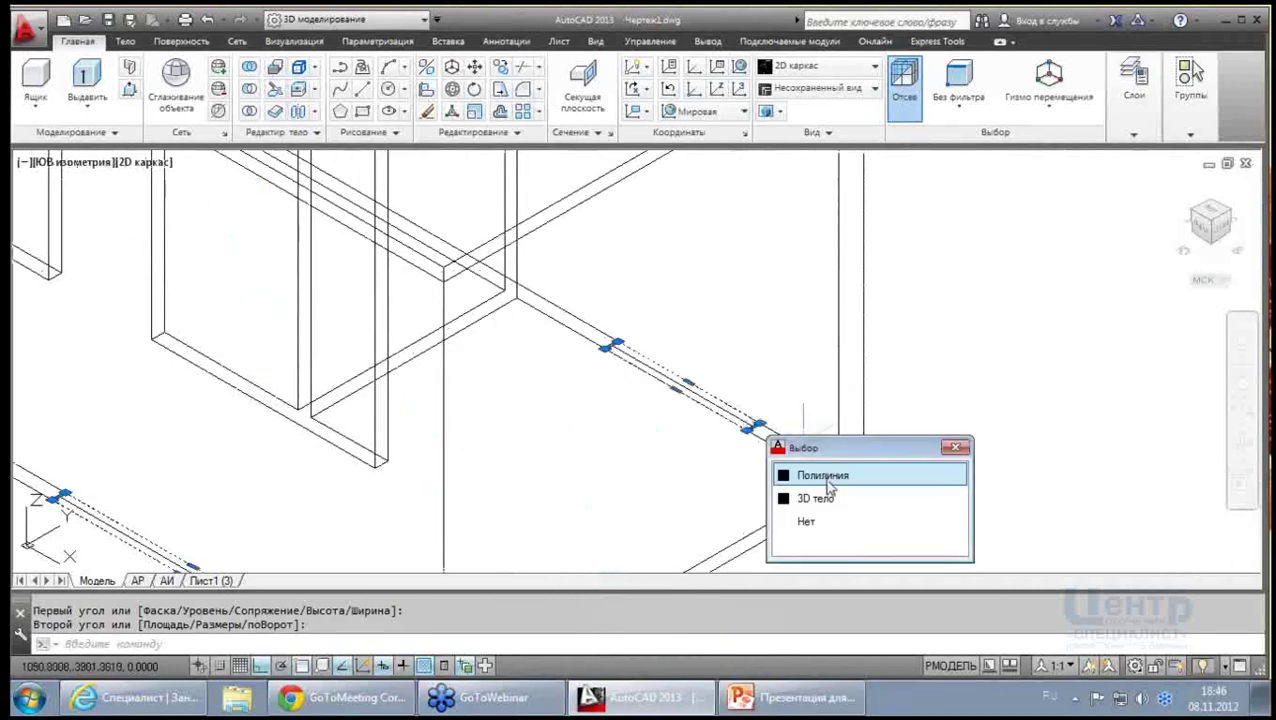
left_click(795, 474)
scroll(730, 333, "down", 3)
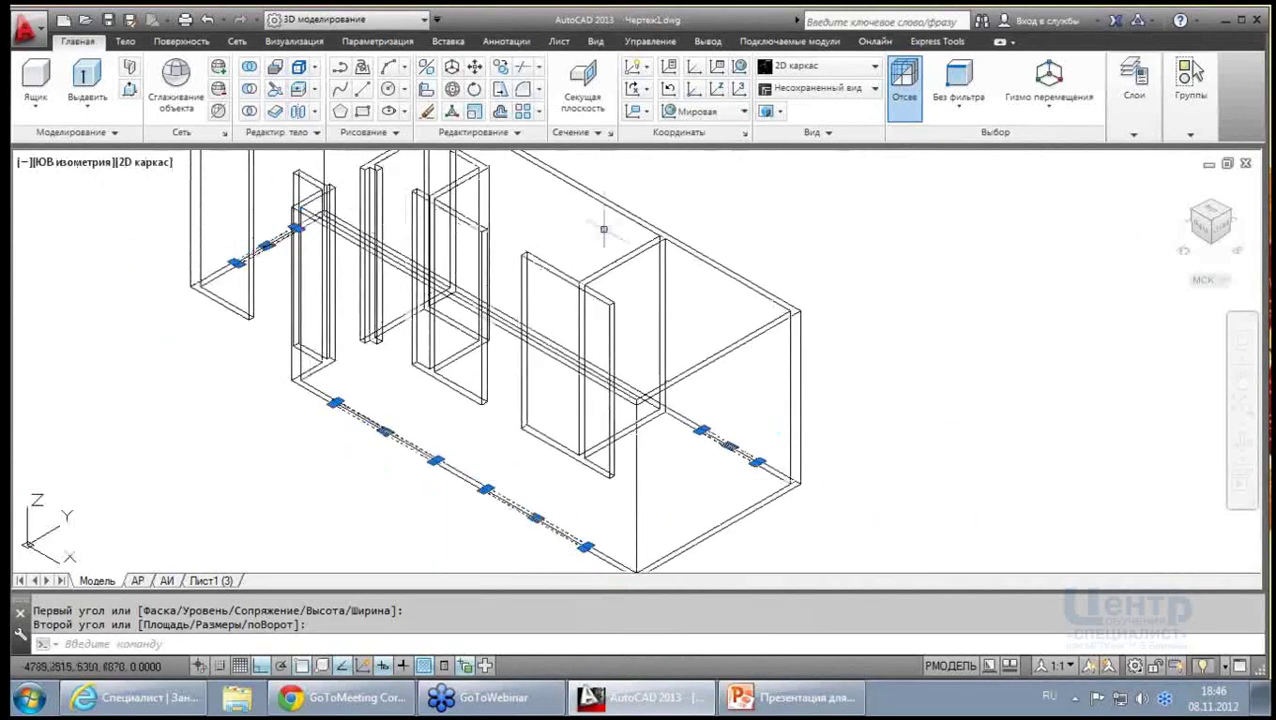
Set the four selected rectangles' Уровень (elevation) to 900 and close the Properties palette
key("ctrl+1")
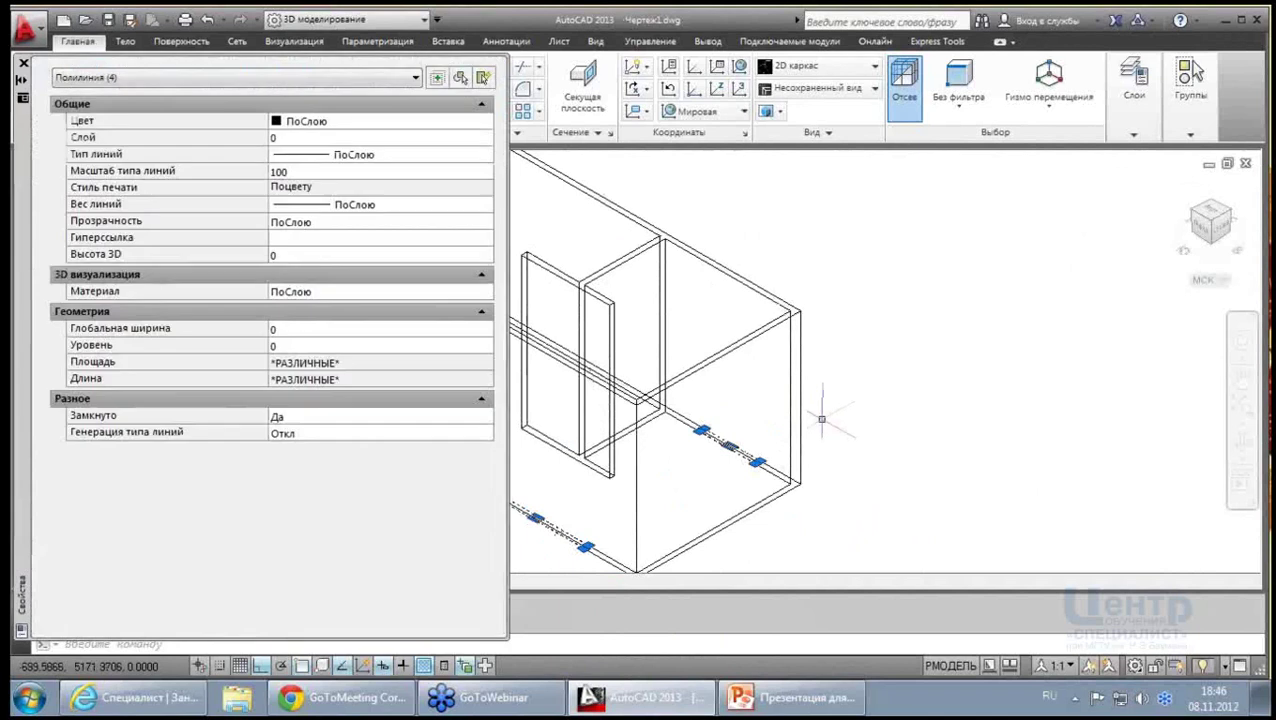
left_click(274, 345)
type("900")
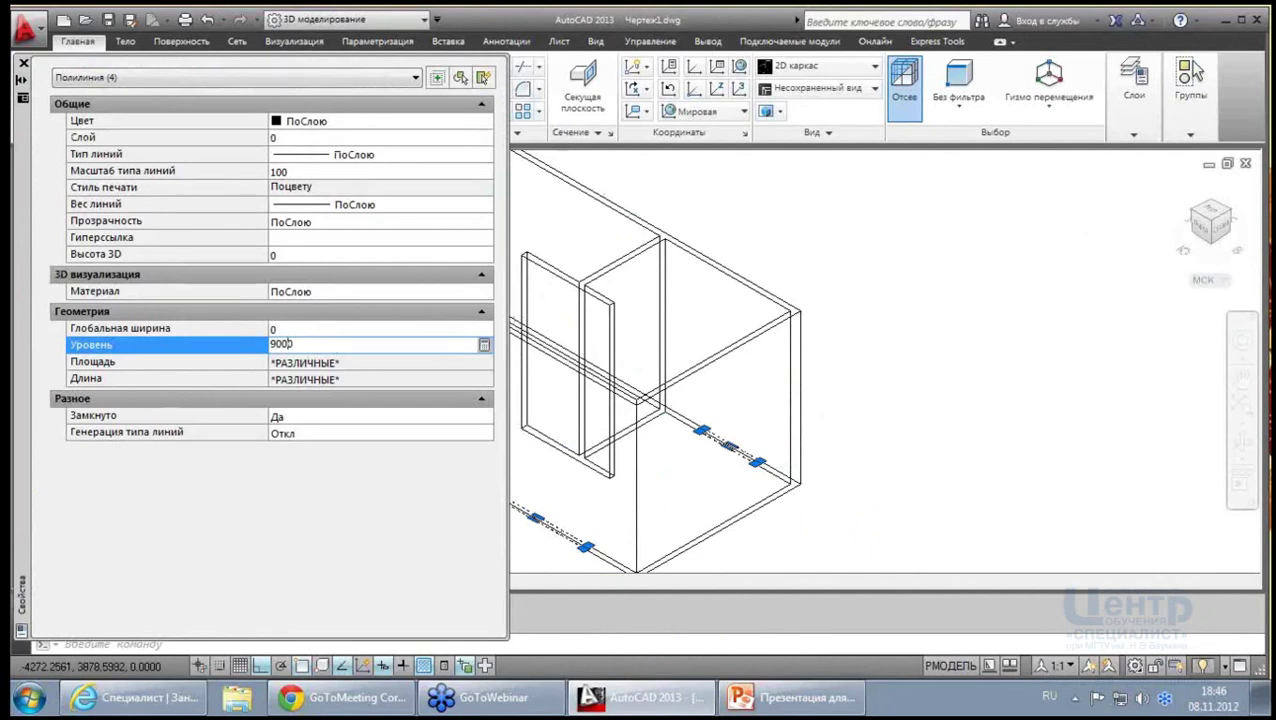
left_click(336, 362)
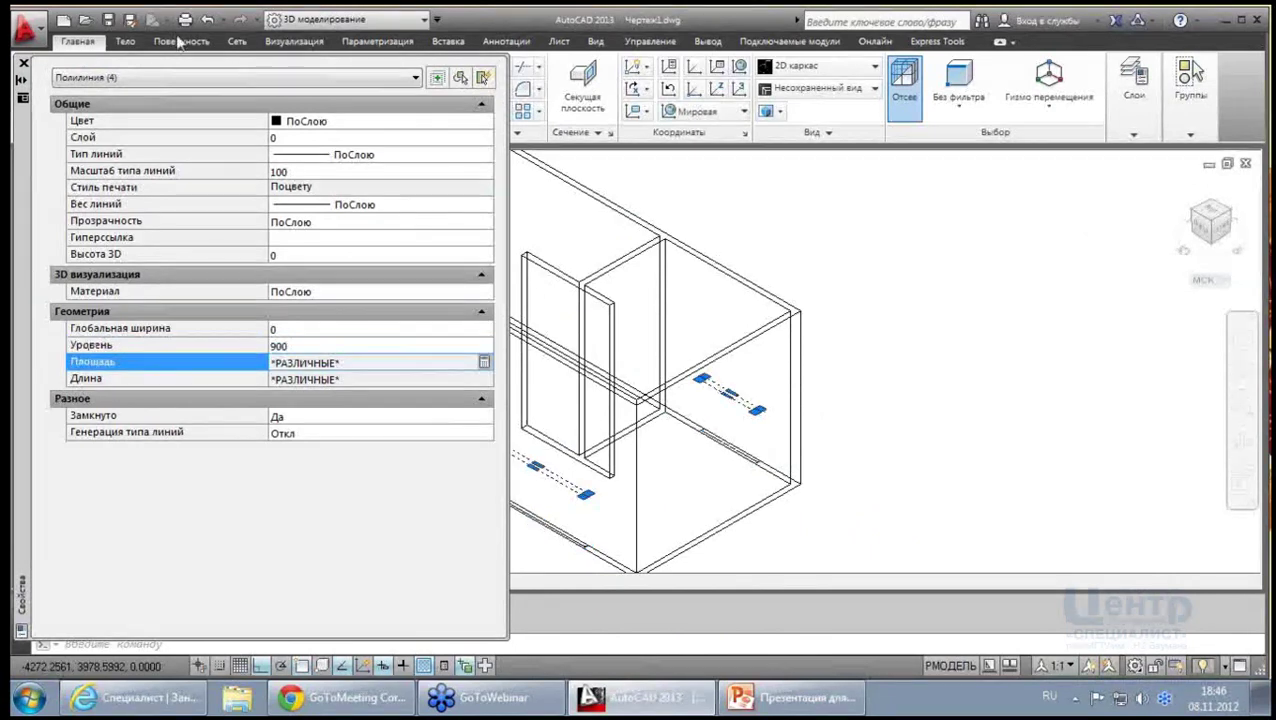
left_click(23, 63)
scroll(245, 410, "down", 2)
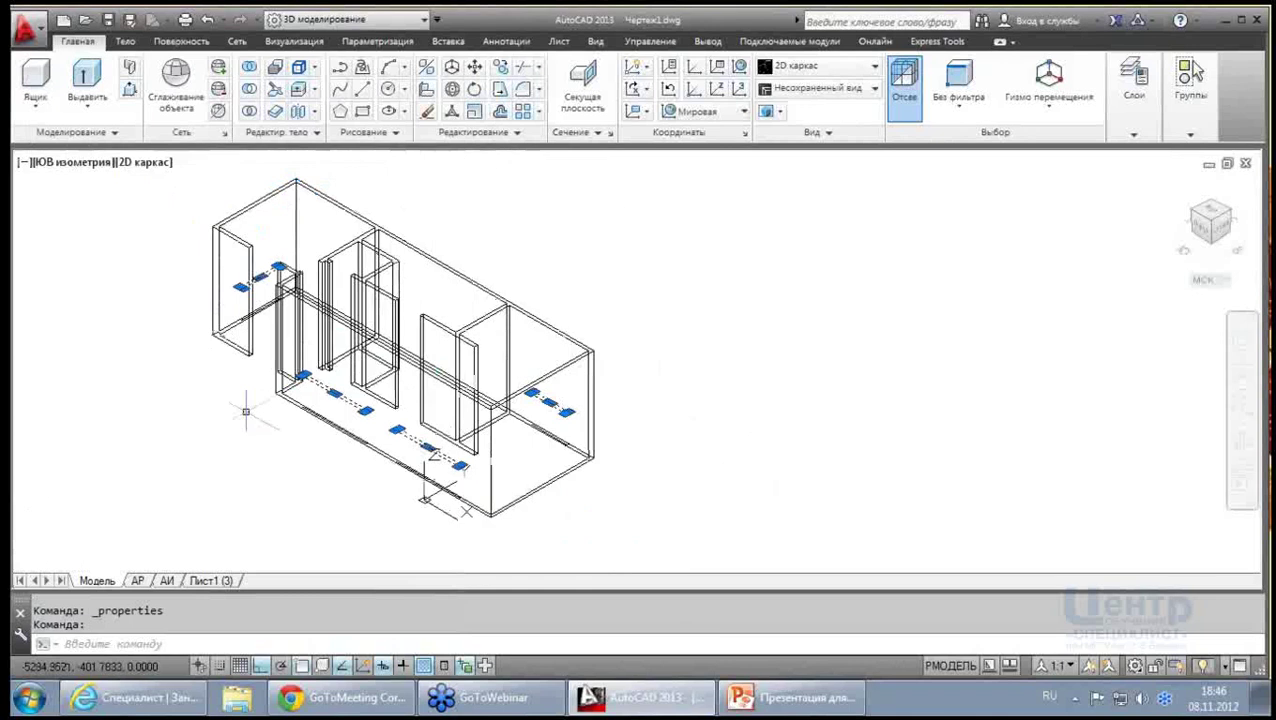
Extrude the four raised window outlines to a height of 1500
left_click(104, 80)
type("1500")
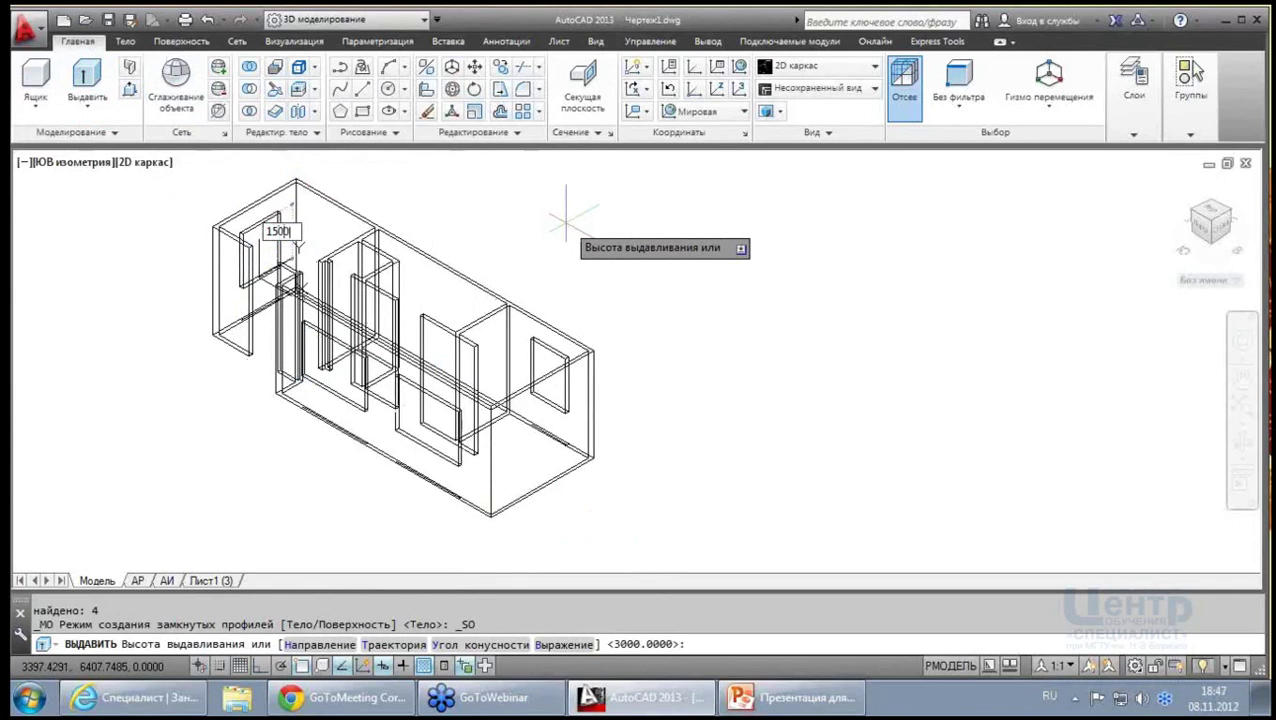
key("Return")
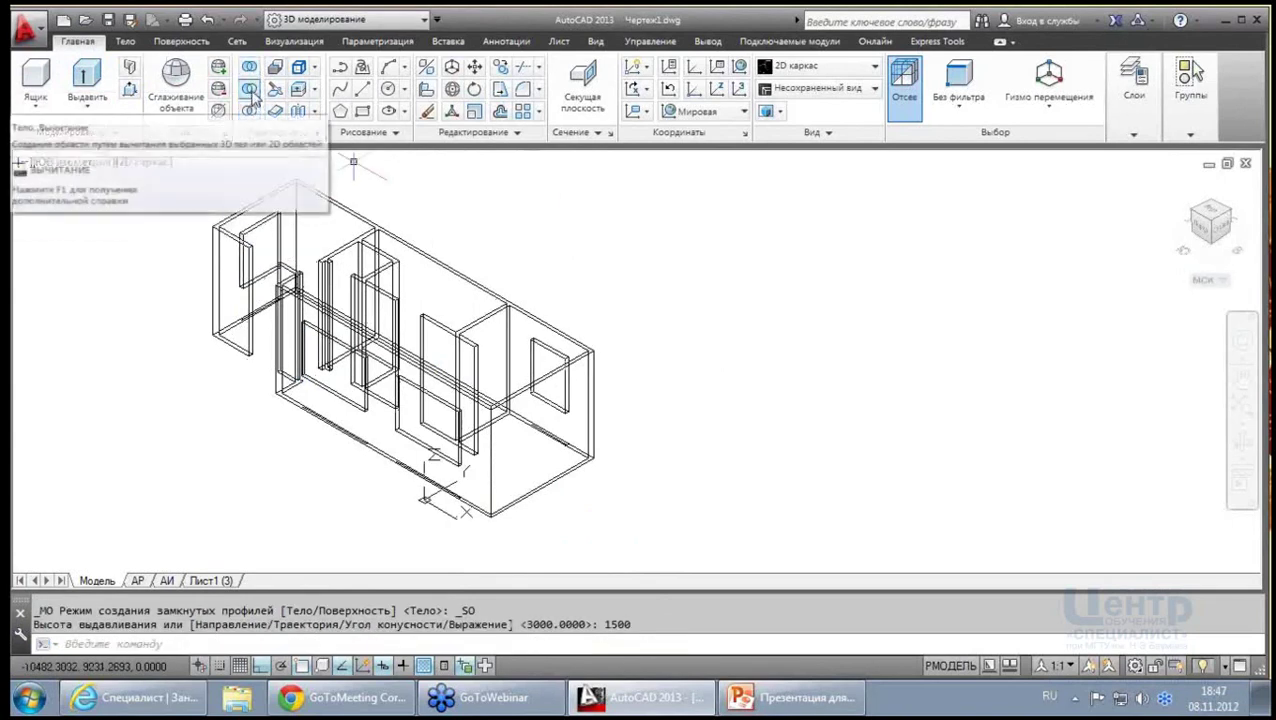
Subtract the four 1500-high window blocks from the wall solid to cut openings
left_click(250, 112)
left_click(480, 285)
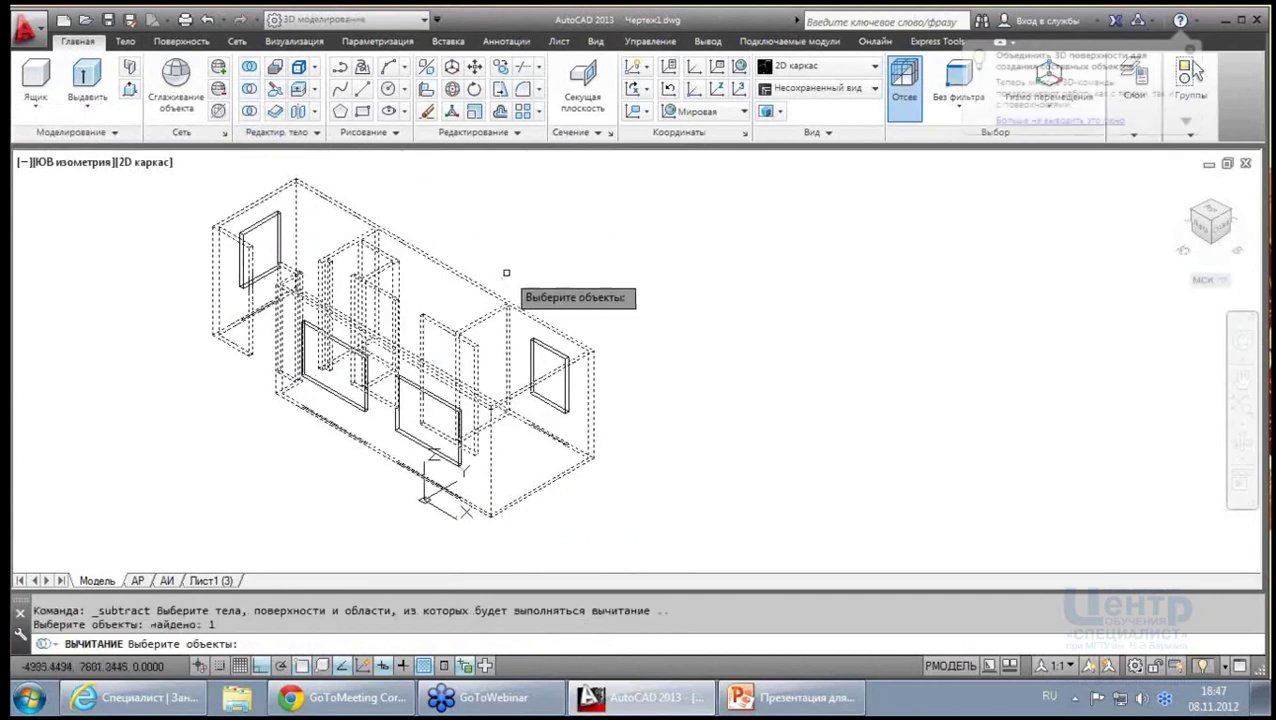
key("Return")
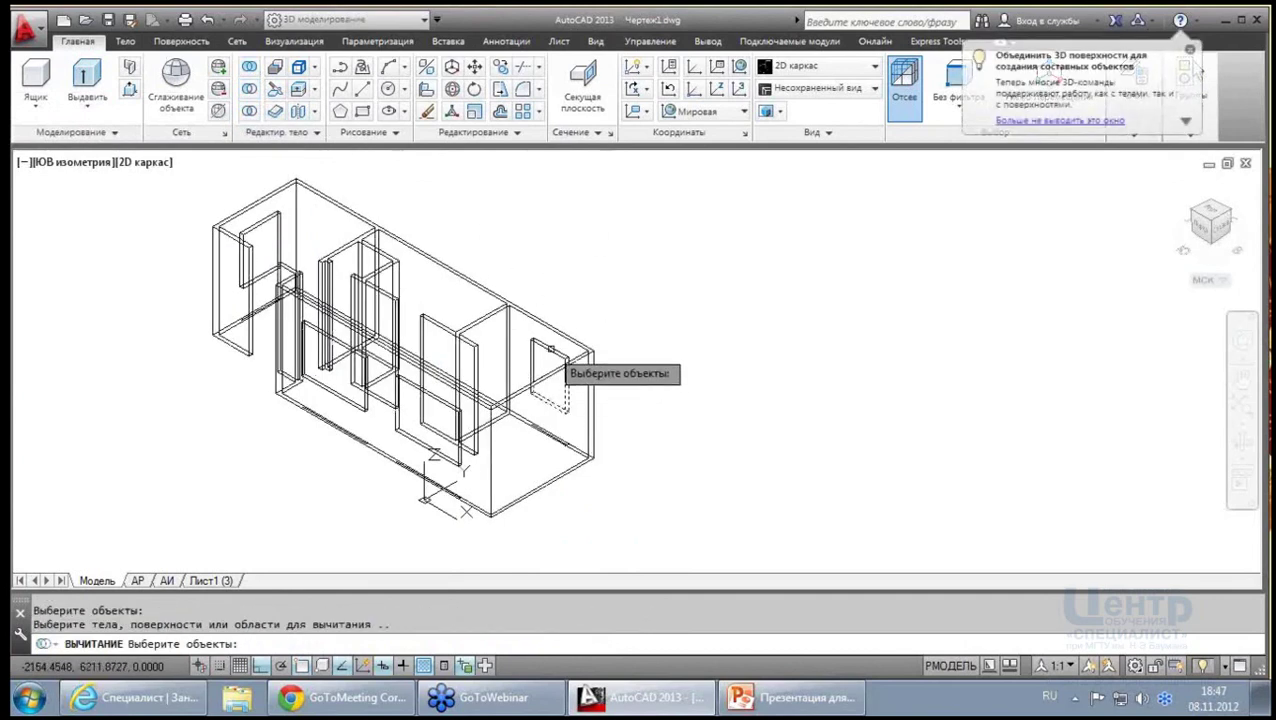
left_click(567, 380)
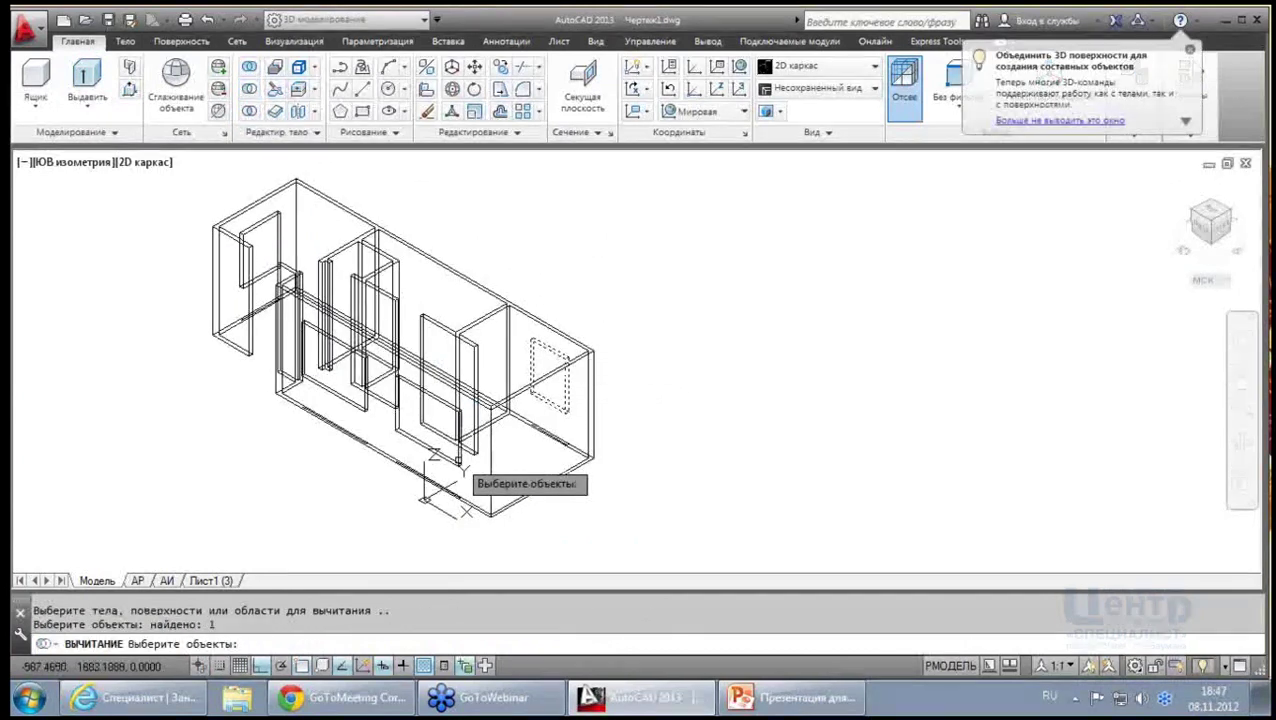
left_click(460, 460)
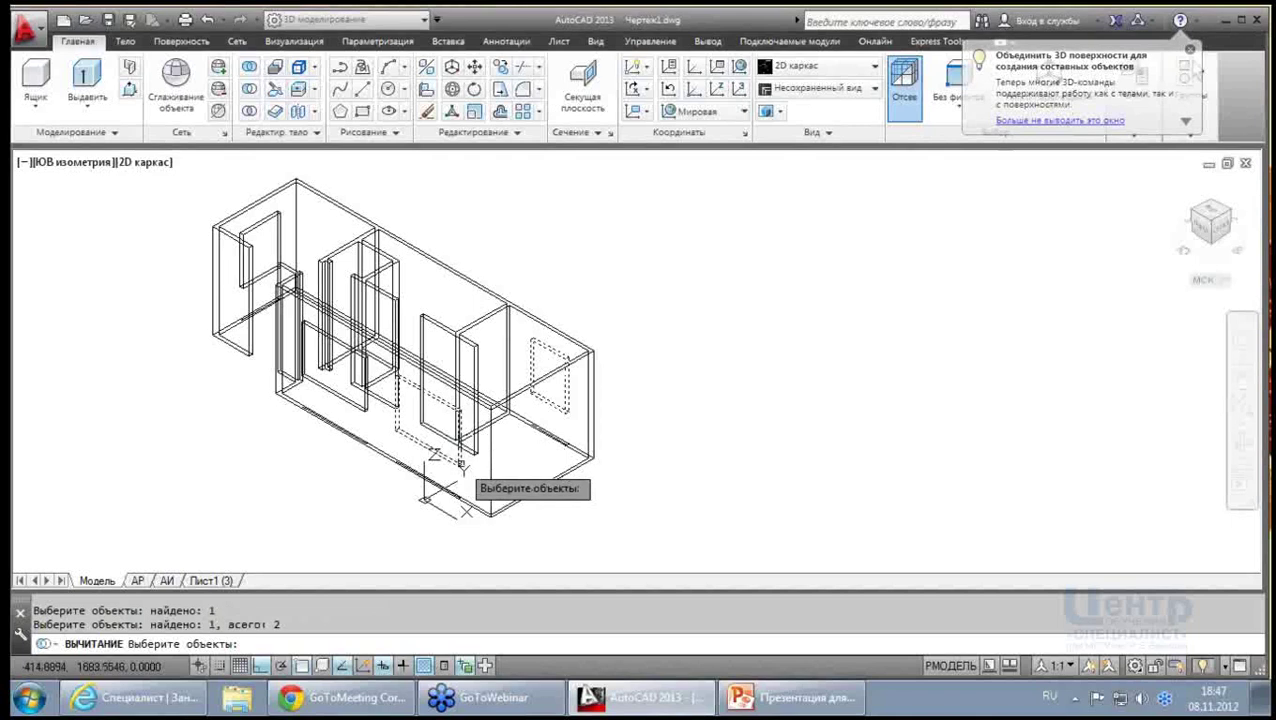
left_click(366, 410)
left_click(266, 226)
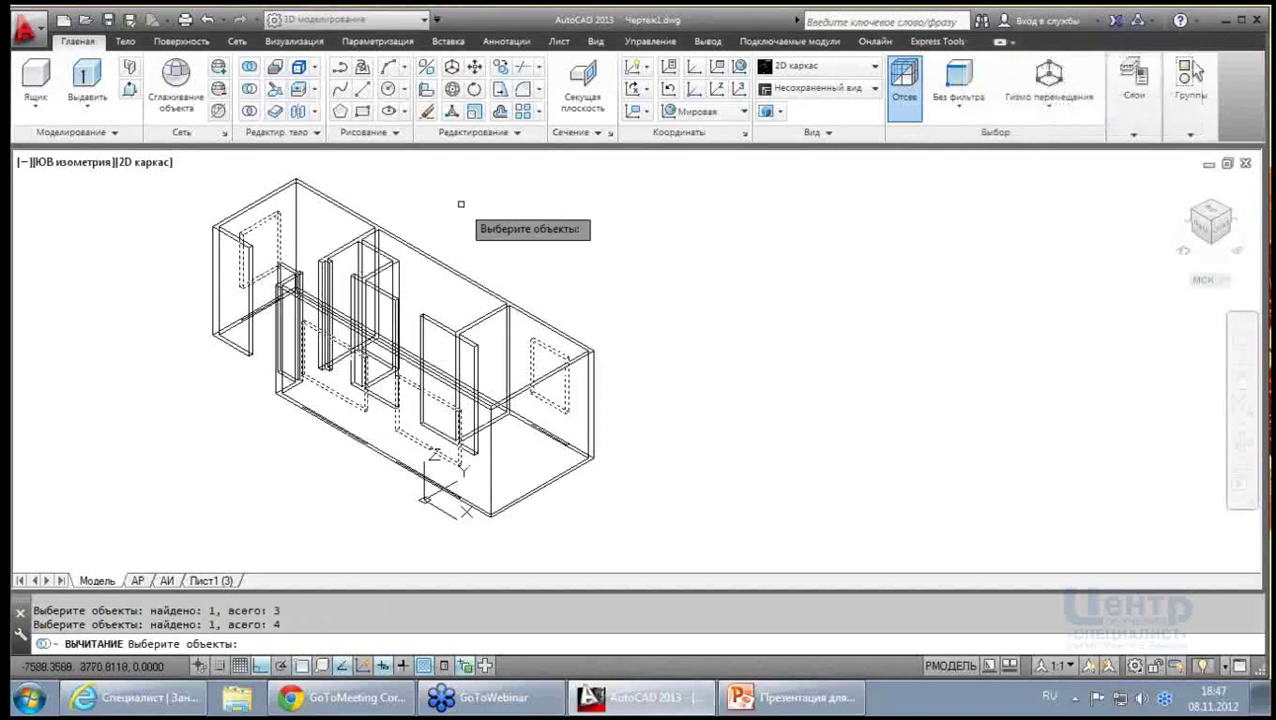
key("Return")
Shade the house in Оттенки серого, orbit it slightly, and bring up the Визуализация tools
left_click(150, 163)
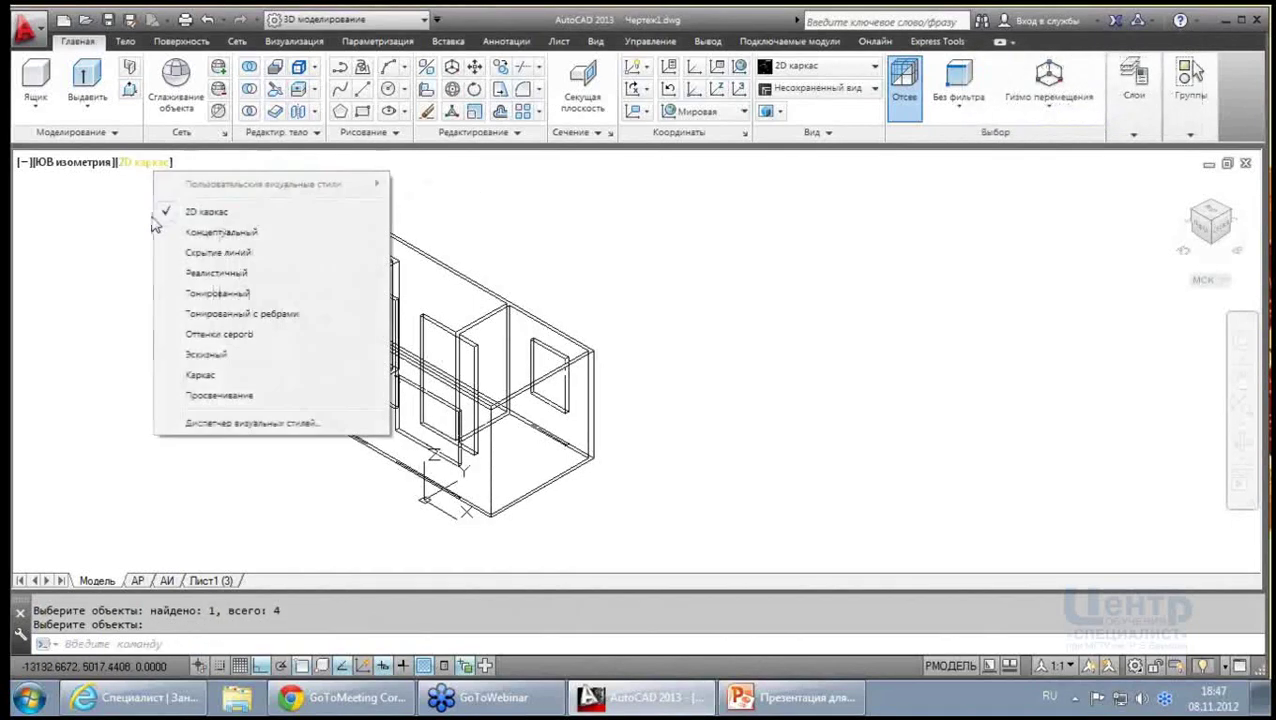
left_click(218, 335)
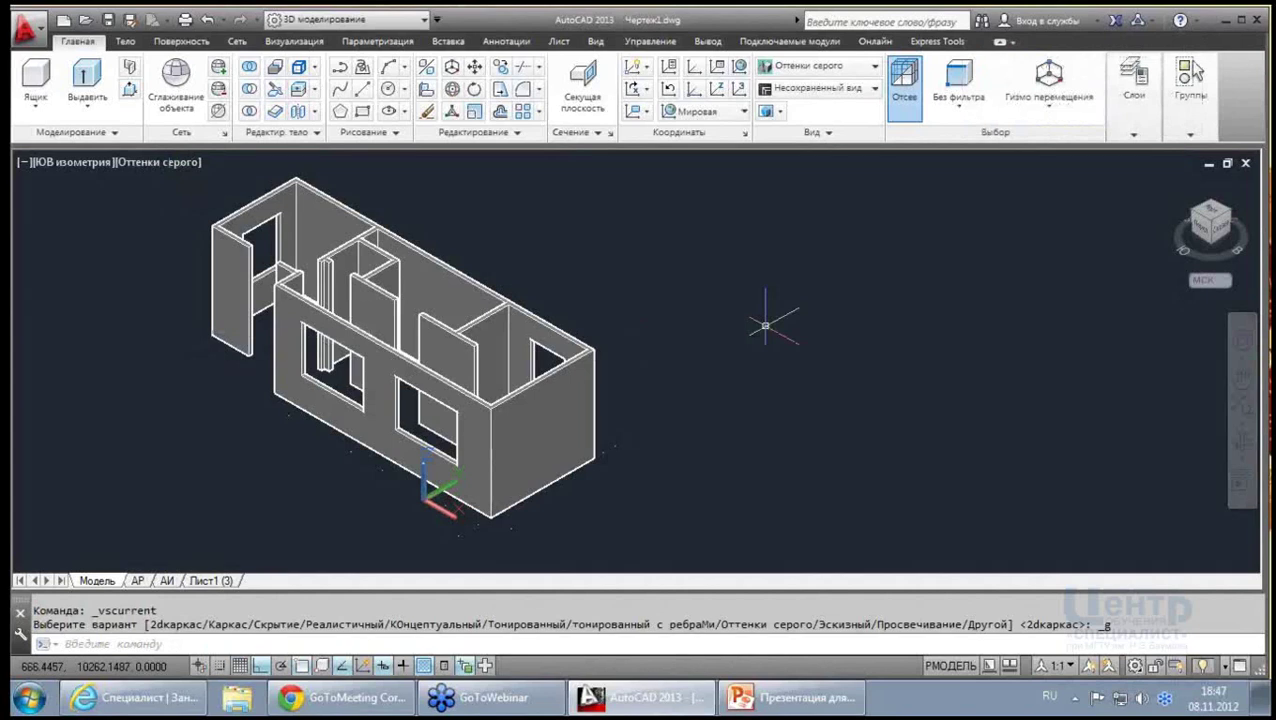
mouse_move(765, 325)
middle_mouse_down("shift")
mouse_move(734, 345)
mouse_move(776, 323)
middle_mouse_up("shift")
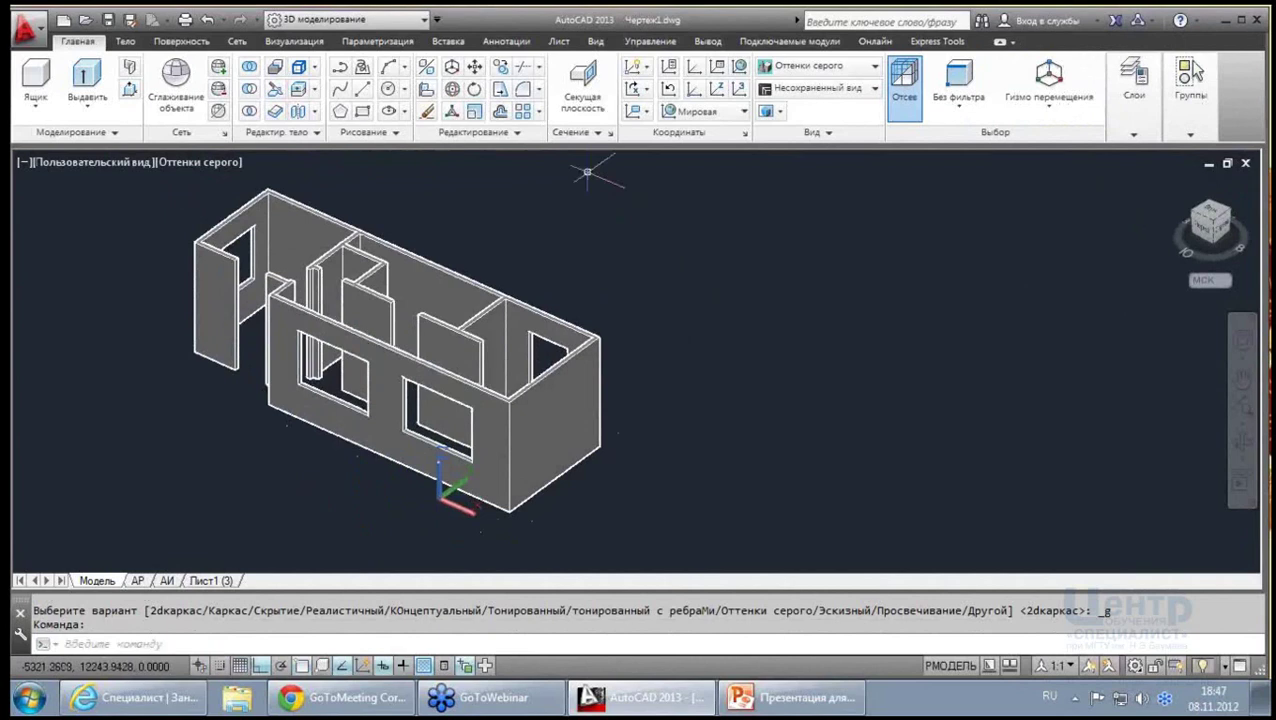
left_click(297, 41)
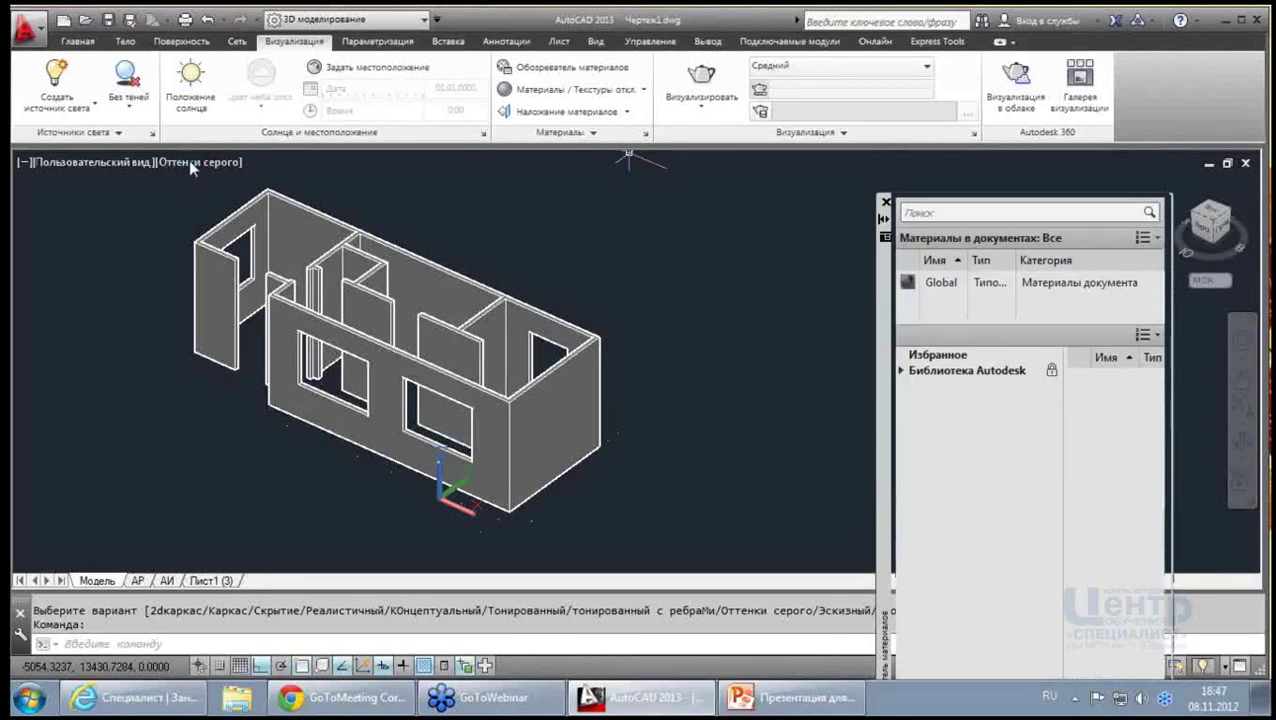
Switch to the Реалистичный style and browse the material library to Кладка > Кирпич
left_click(190, 163)
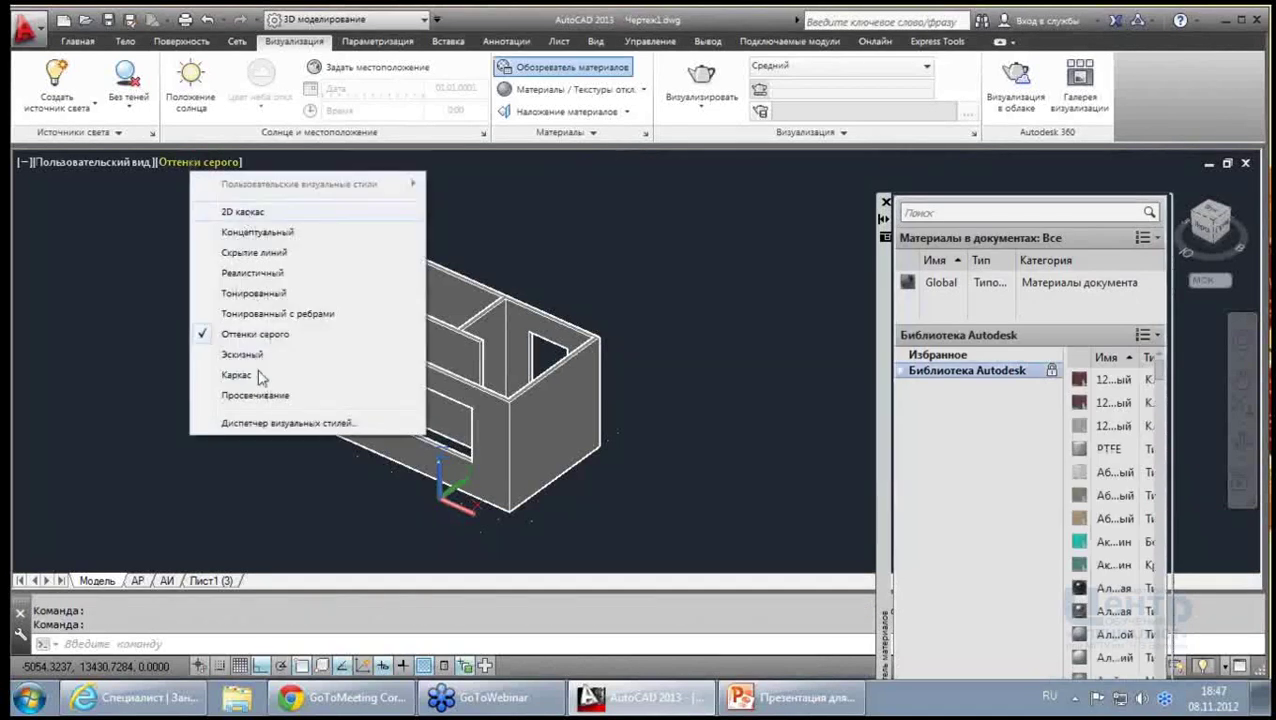
left_click(258, 276)
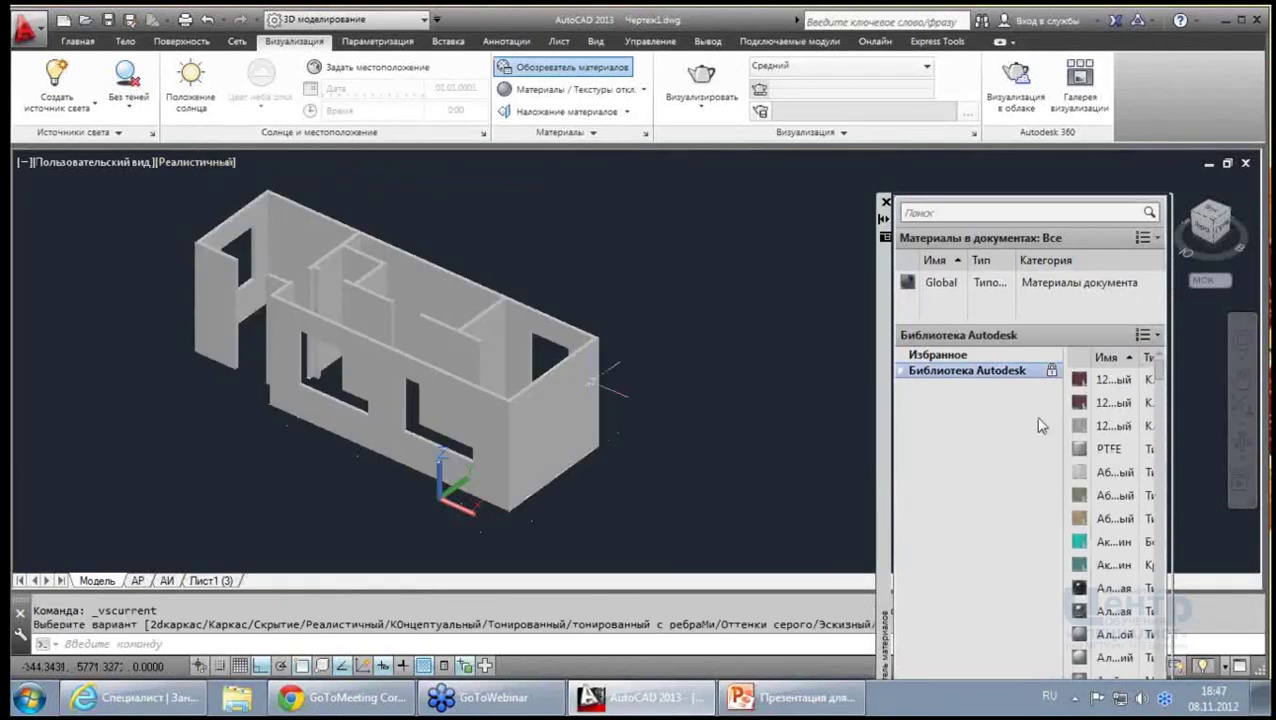
left_click(903, 372)
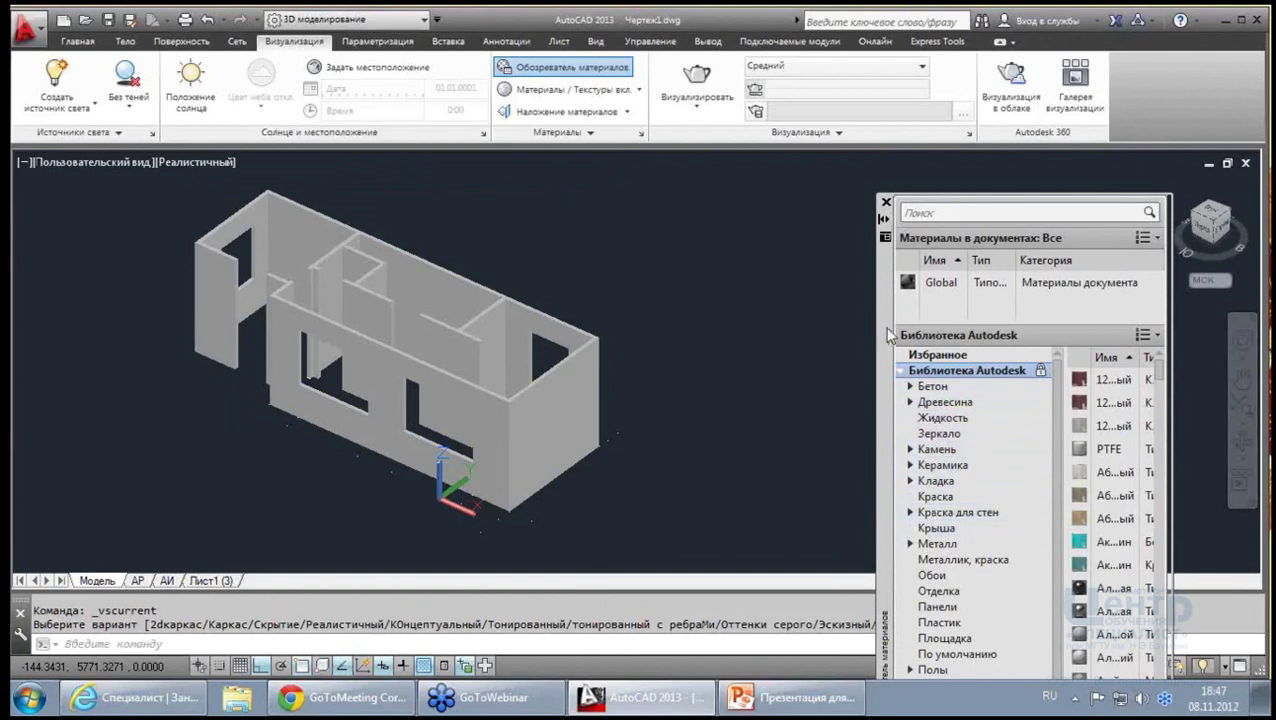
left_click_drag(888, 336, 899, 217)
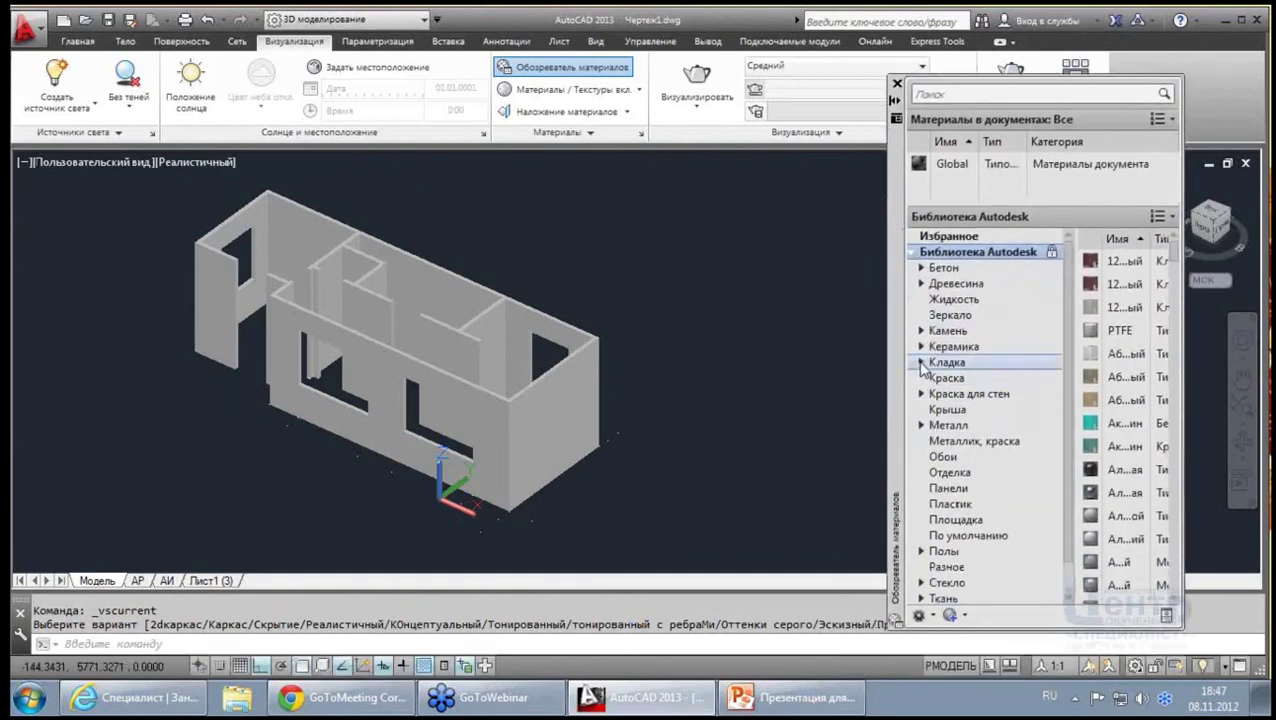
left_click(922, 366)
left_click(958, 409)
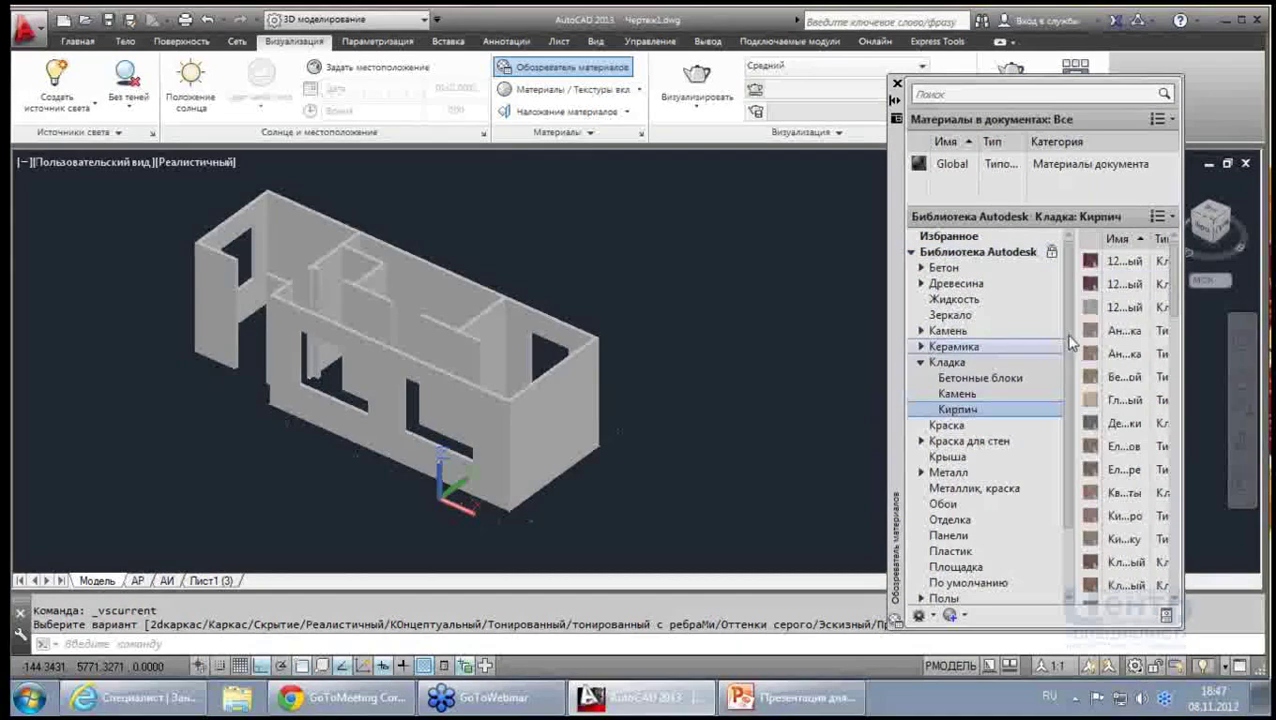
mouse_move(1122, 330)
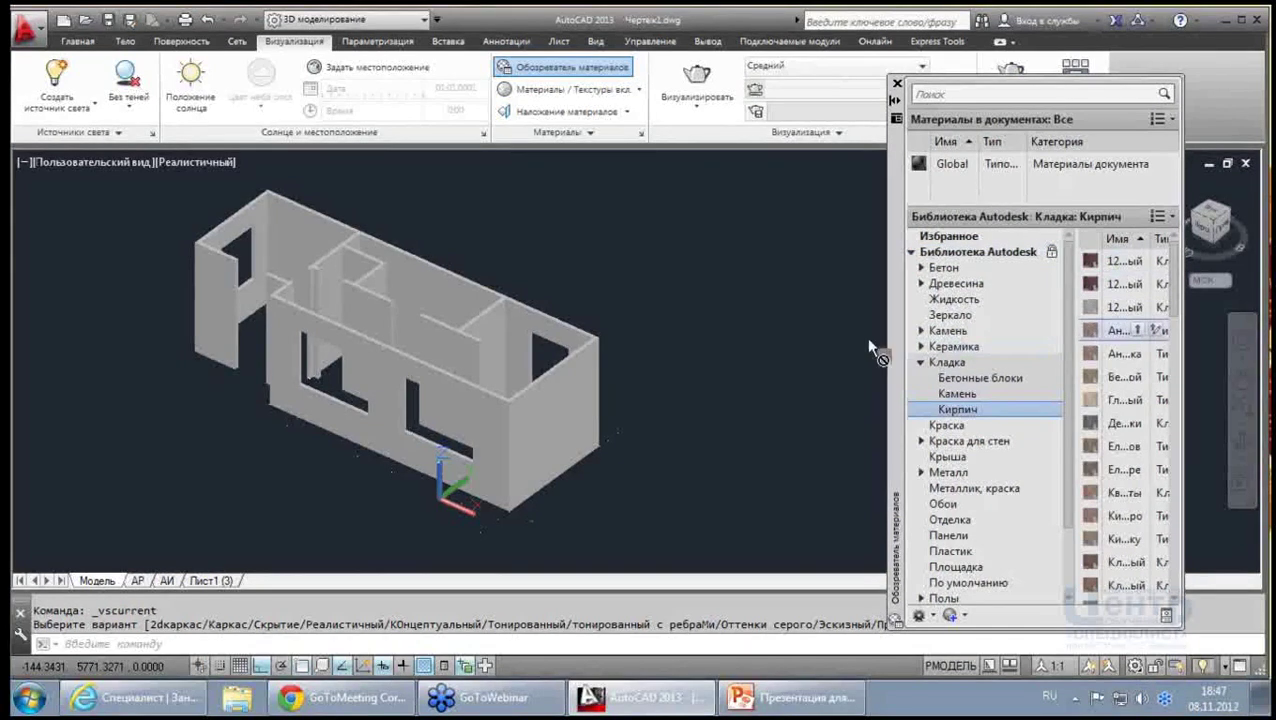
Apply a Кирпич brick material to the walls, inspect it, and close the materials browser
left_click_drag(565, 422, 553, 417)
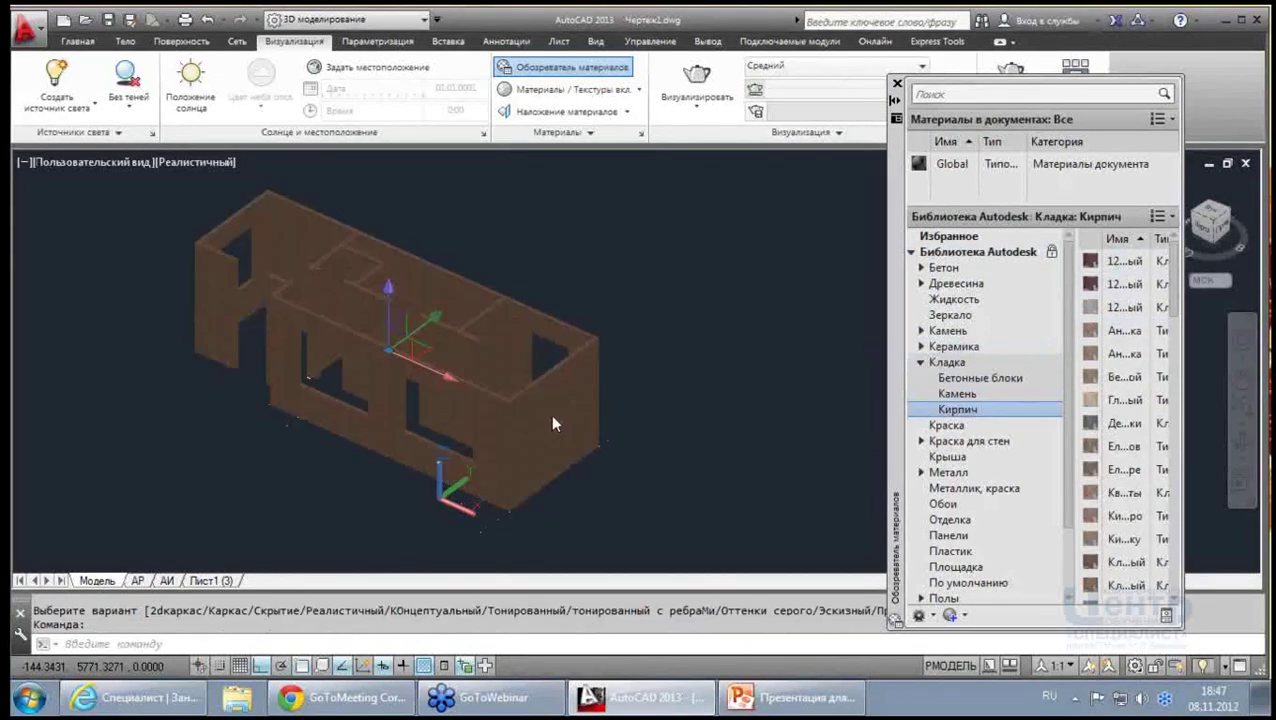
scroll(567, 377, "up", 5)
scroll(490, 427, "up", 3)
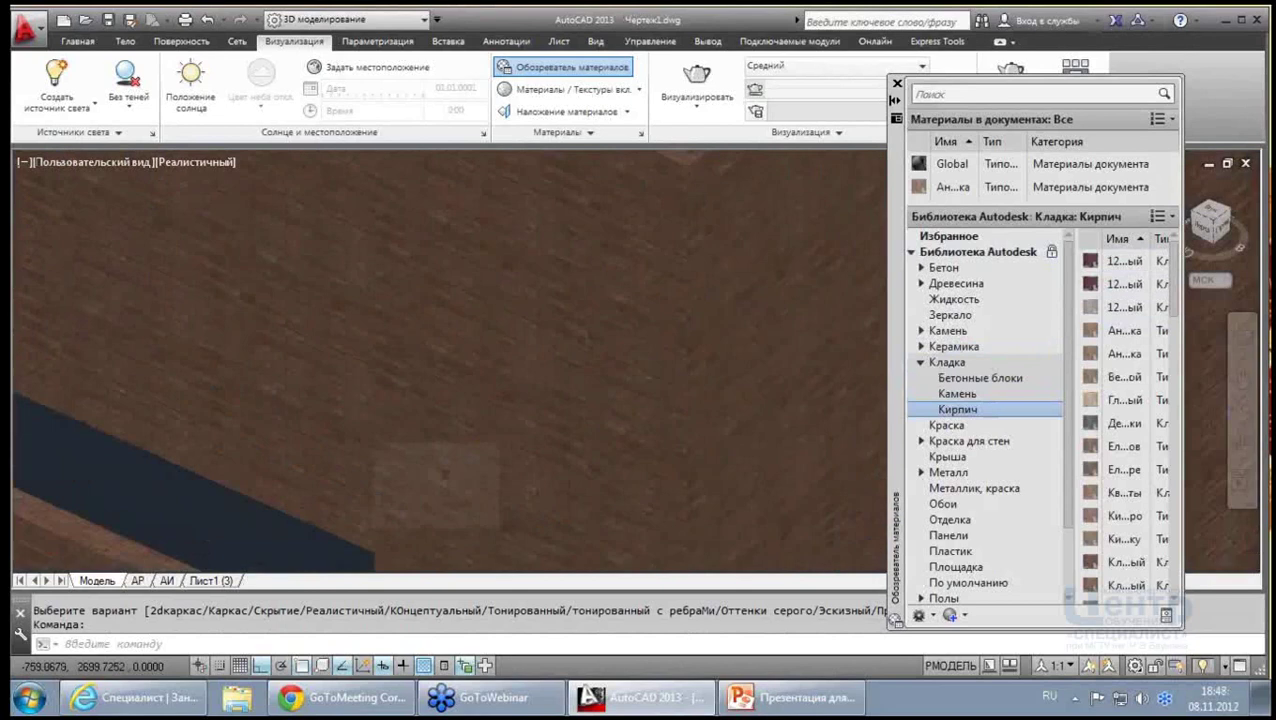
scroll(594, 410, "down", 5)
mouse_move(1122, 400)
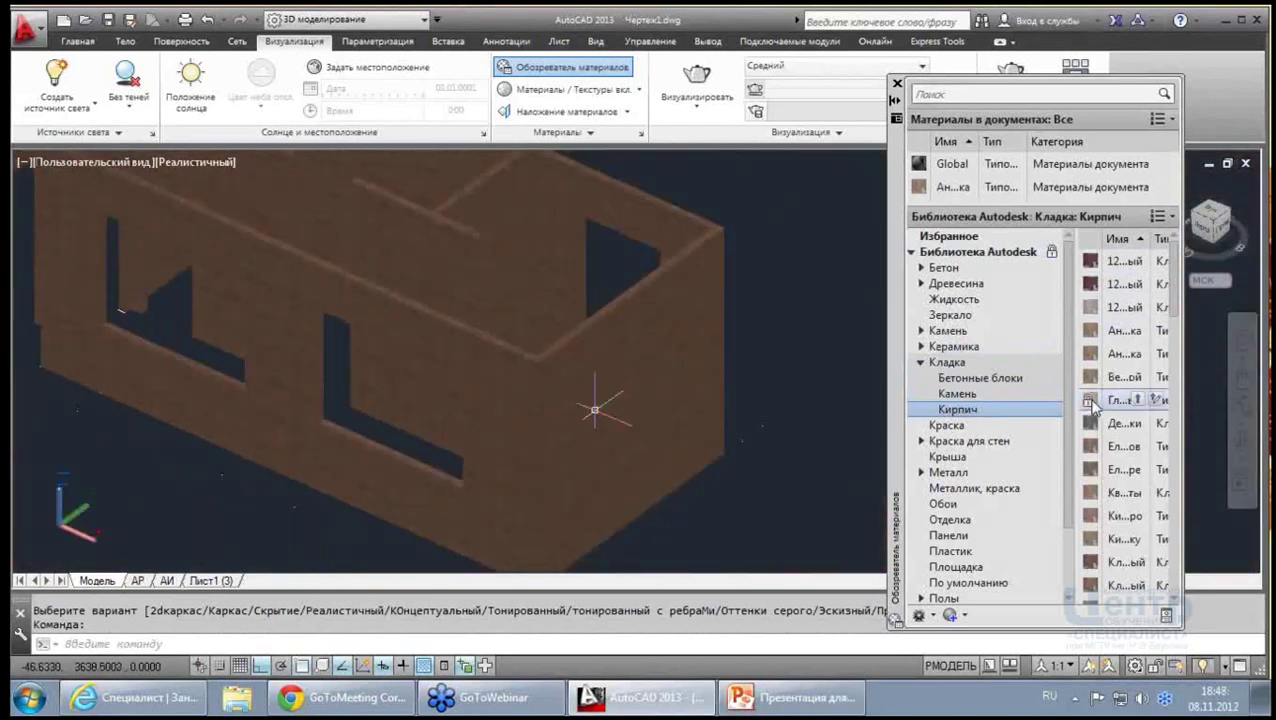
scroll(590, 410, "down", 2)
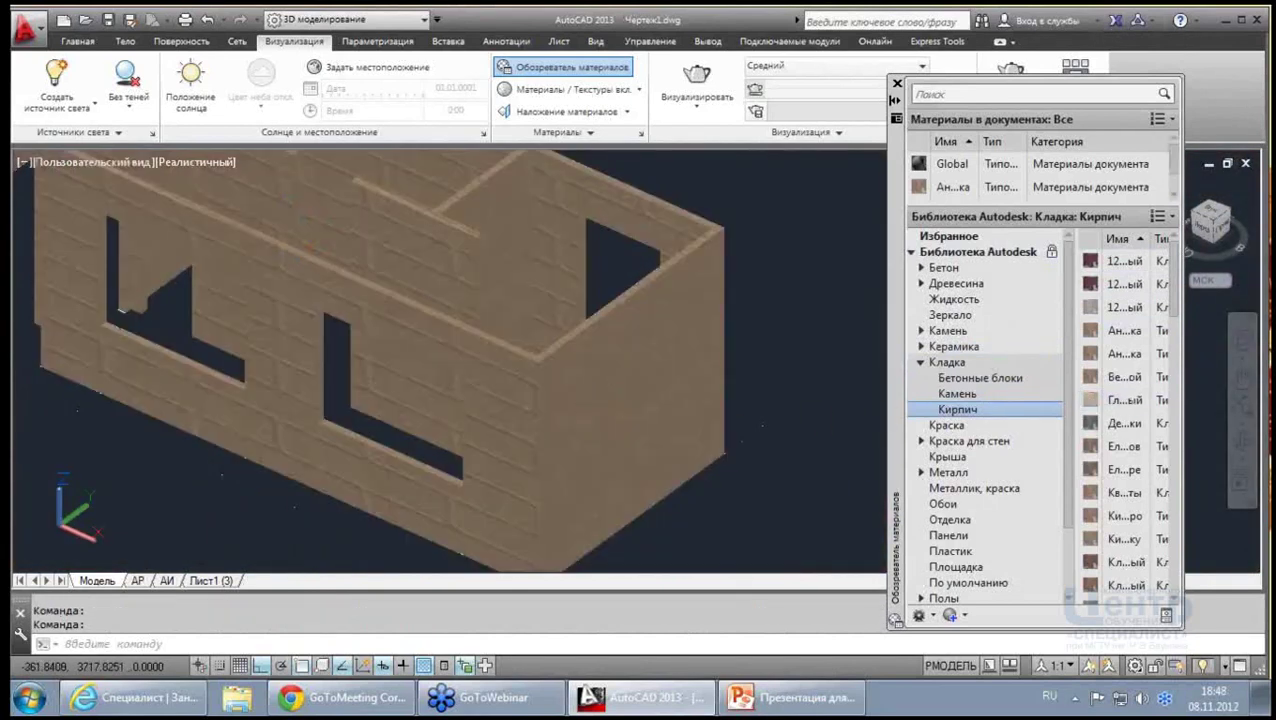
scroll(765, 425, "down", 2)
middle_click_drag(763, 425, 703, 484)
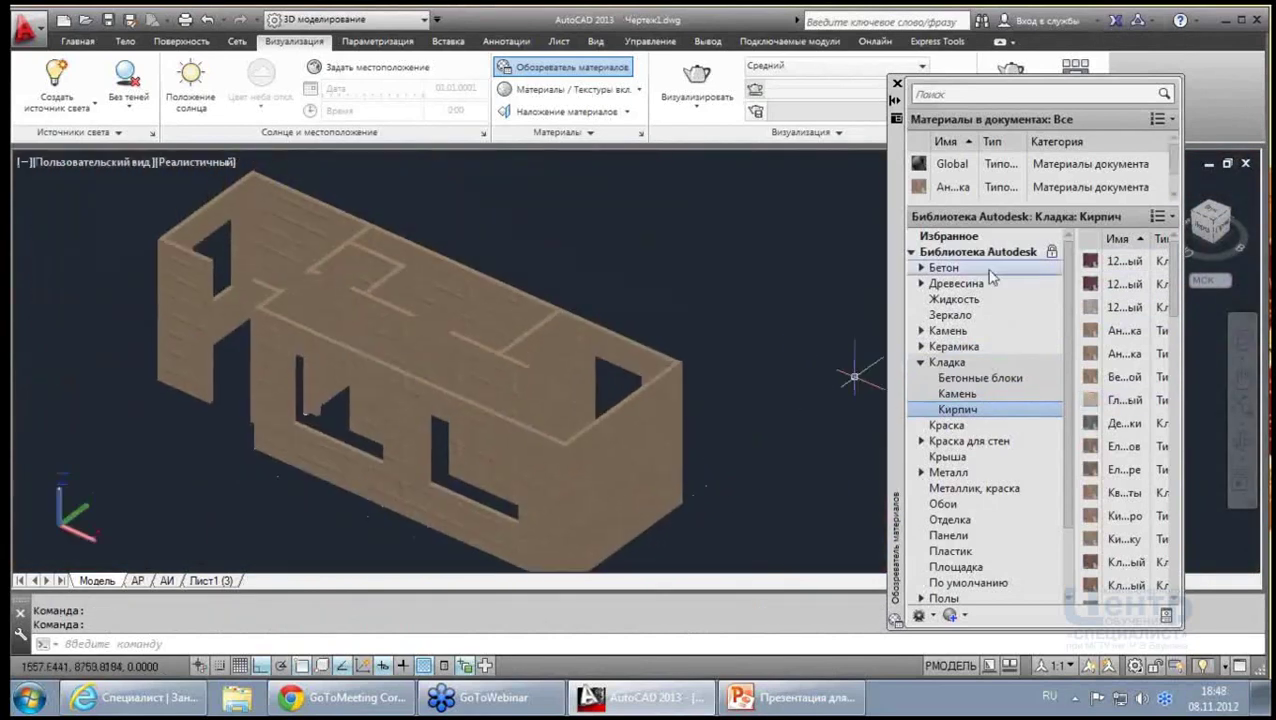
left_click(897, 100)
scroll(770, 320, "down", 2)
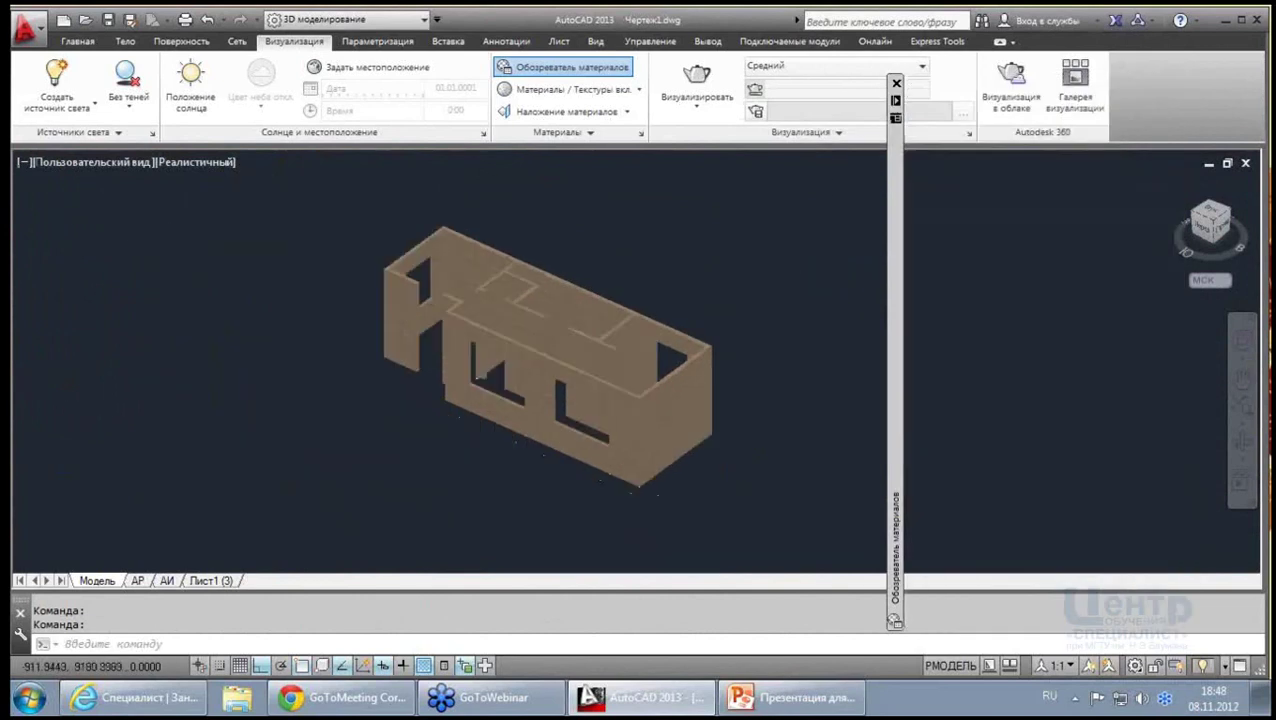
scroll(762, 290, "up", 2)
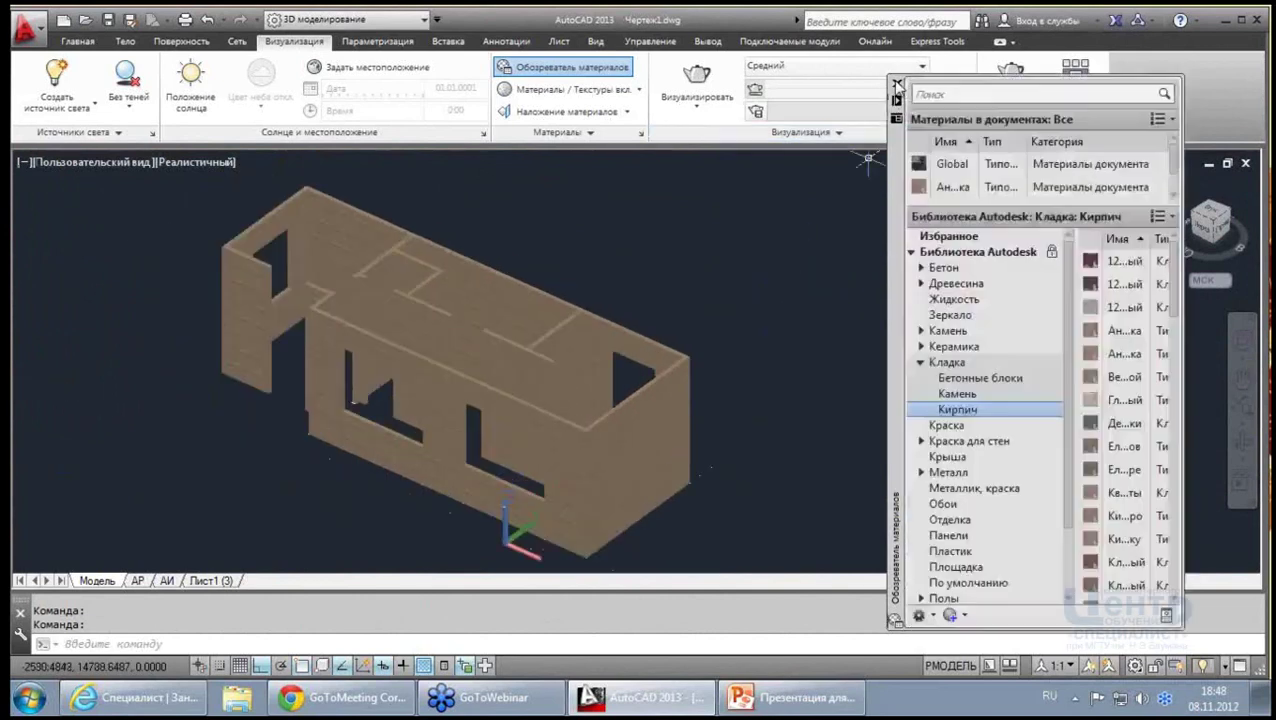
left_click(896, 83)
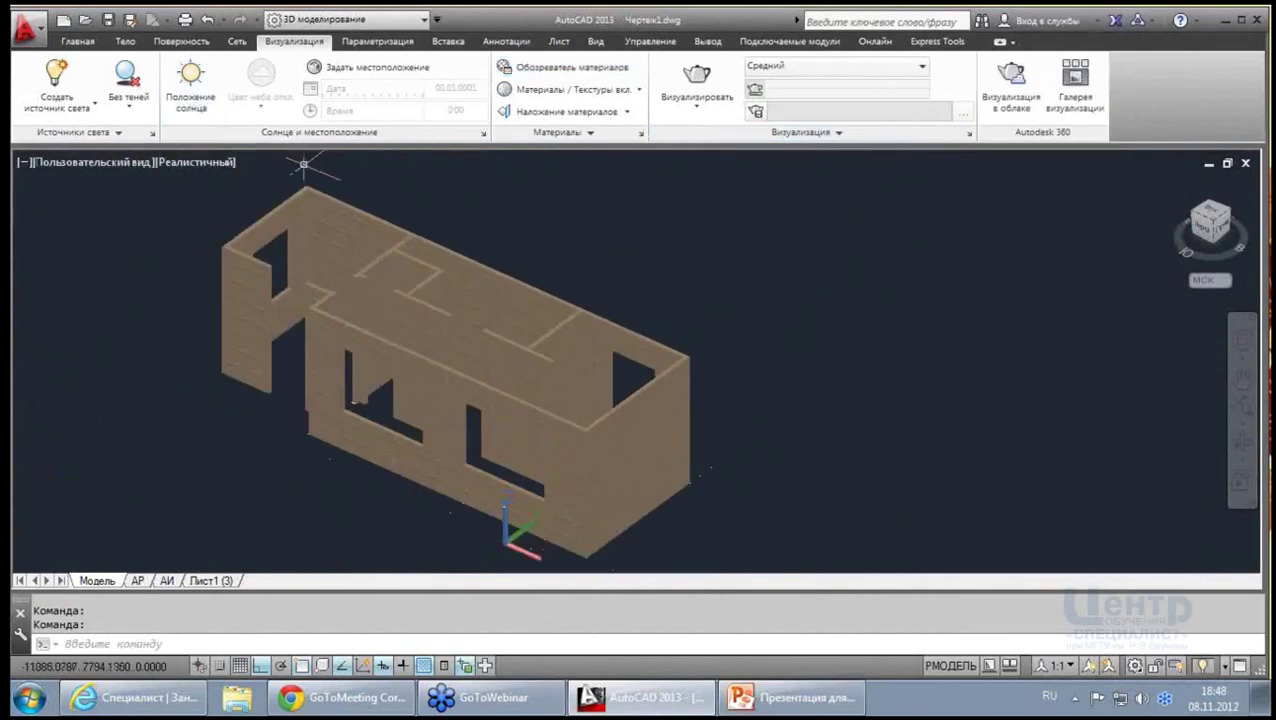
Turn on sunlight and adjust the sun date to change the house's shading
mouse_move(573, 242)
middle_mouse_down("shift")
mouse_move(612, 250)
mouse_move(390, 164)
middle_mouse_up("shift")
left_click(190, 80)
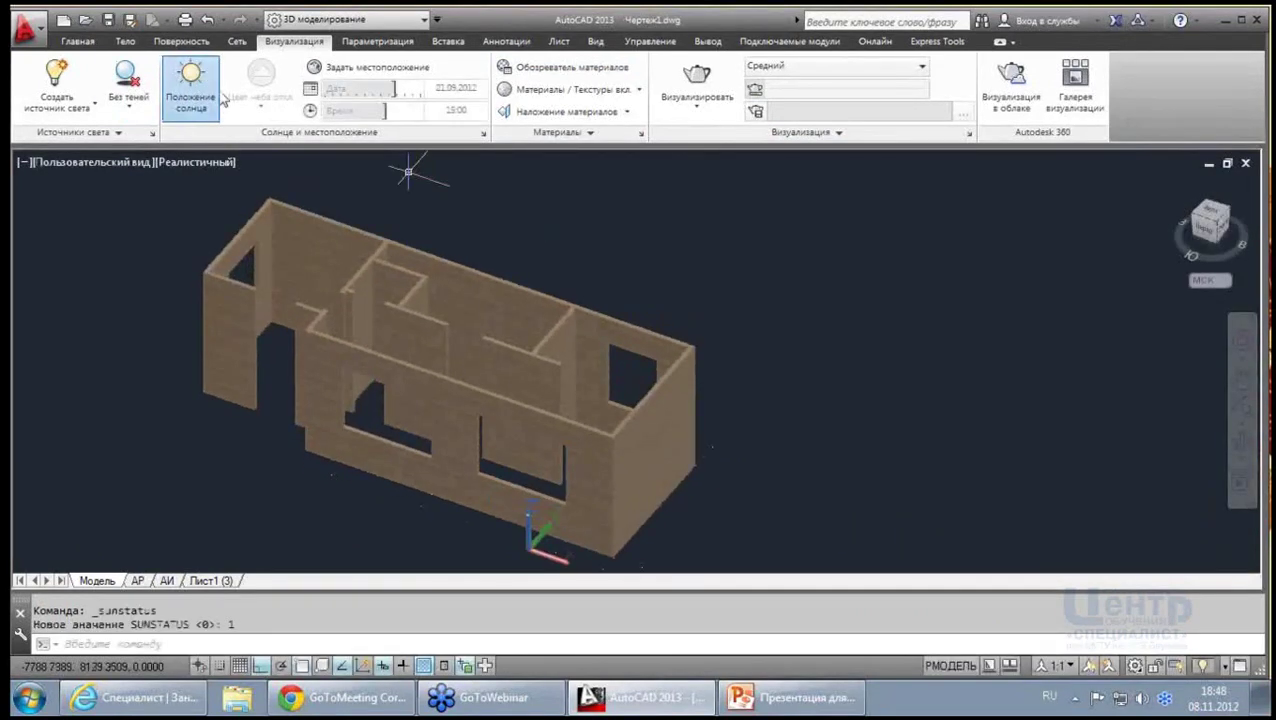
left_click(190, 80)
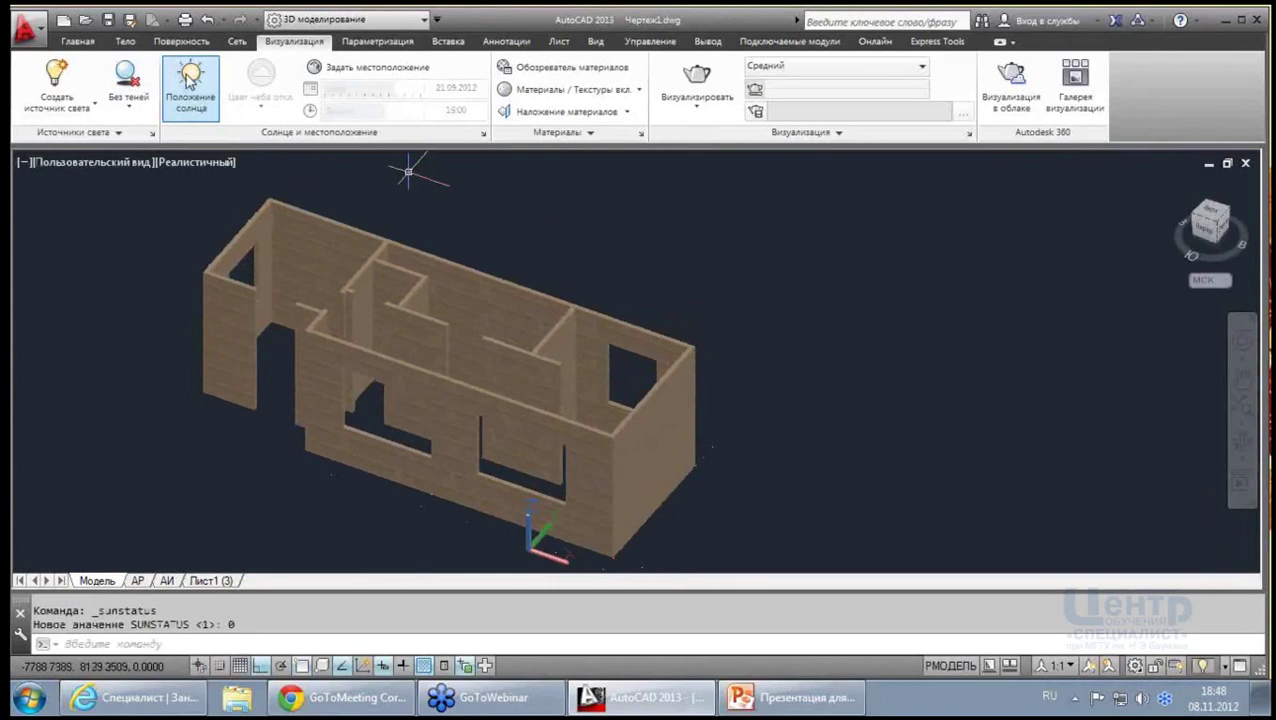
left_click(190, 80)
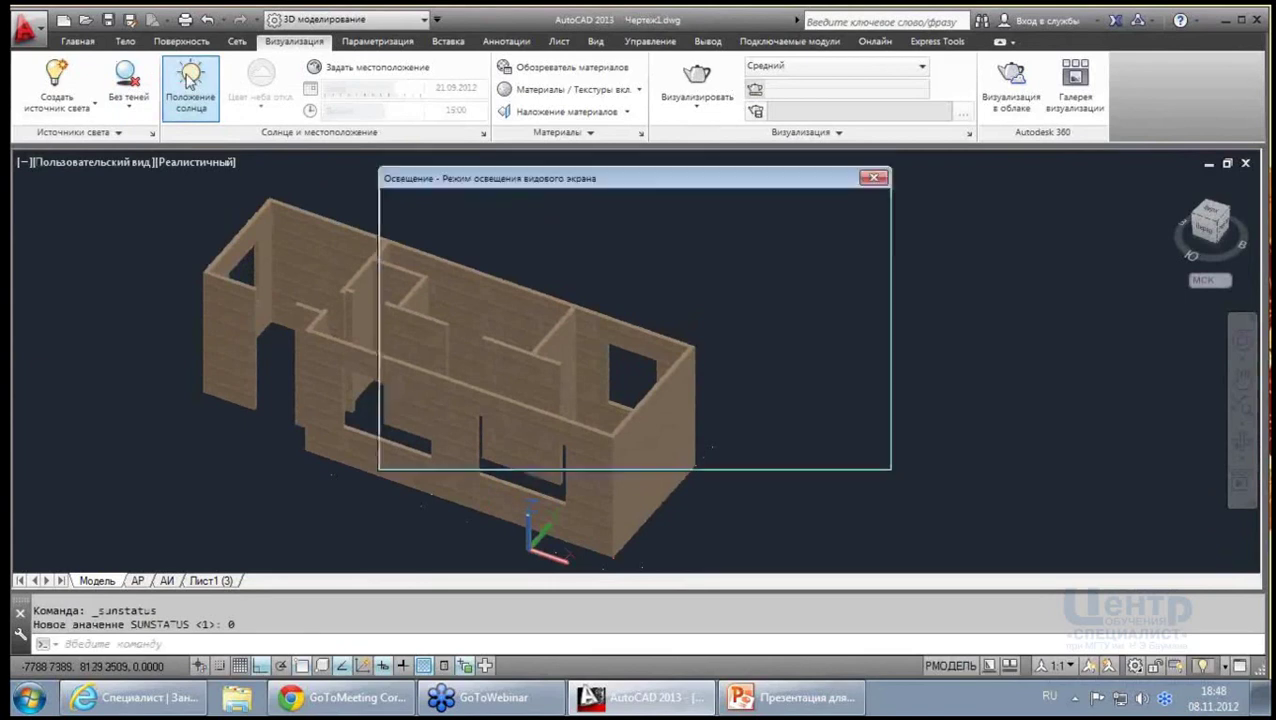
left_click(483, 334)
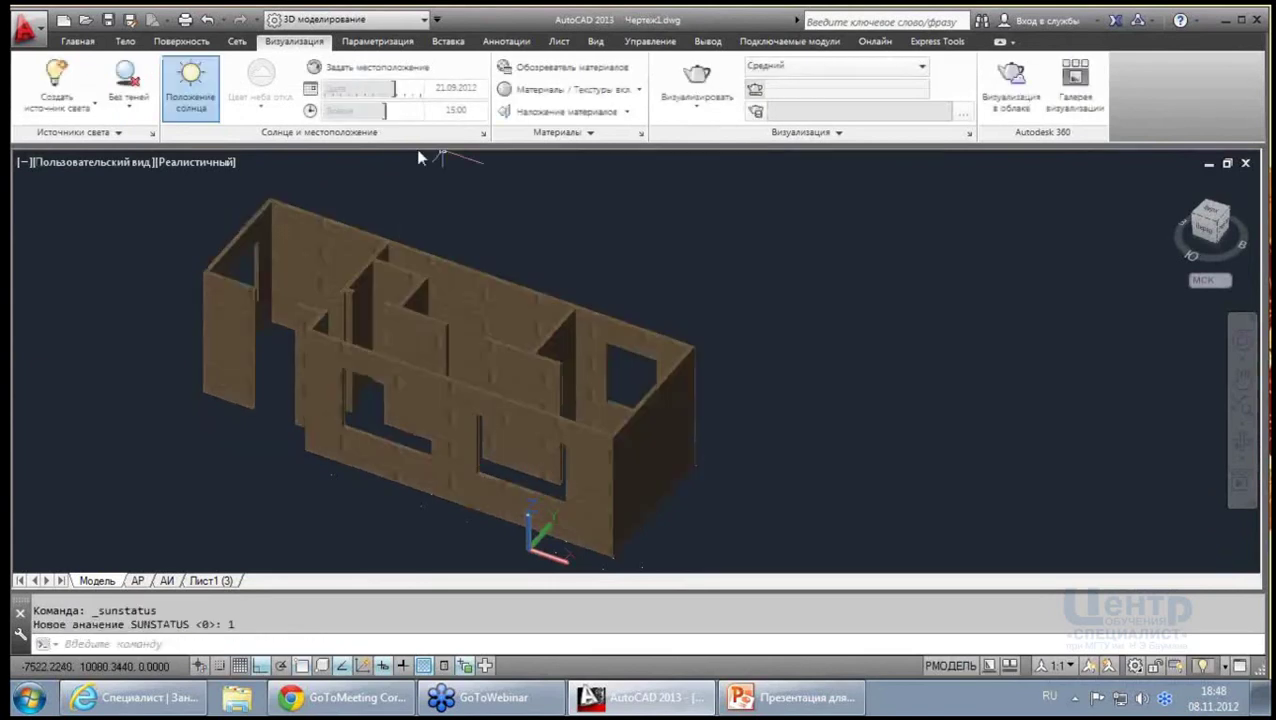
mouse_move(388, 88)
left_mouse_down()
mouse_move(399, 92)
mouse_move(359, 111)
left_mouse_up()
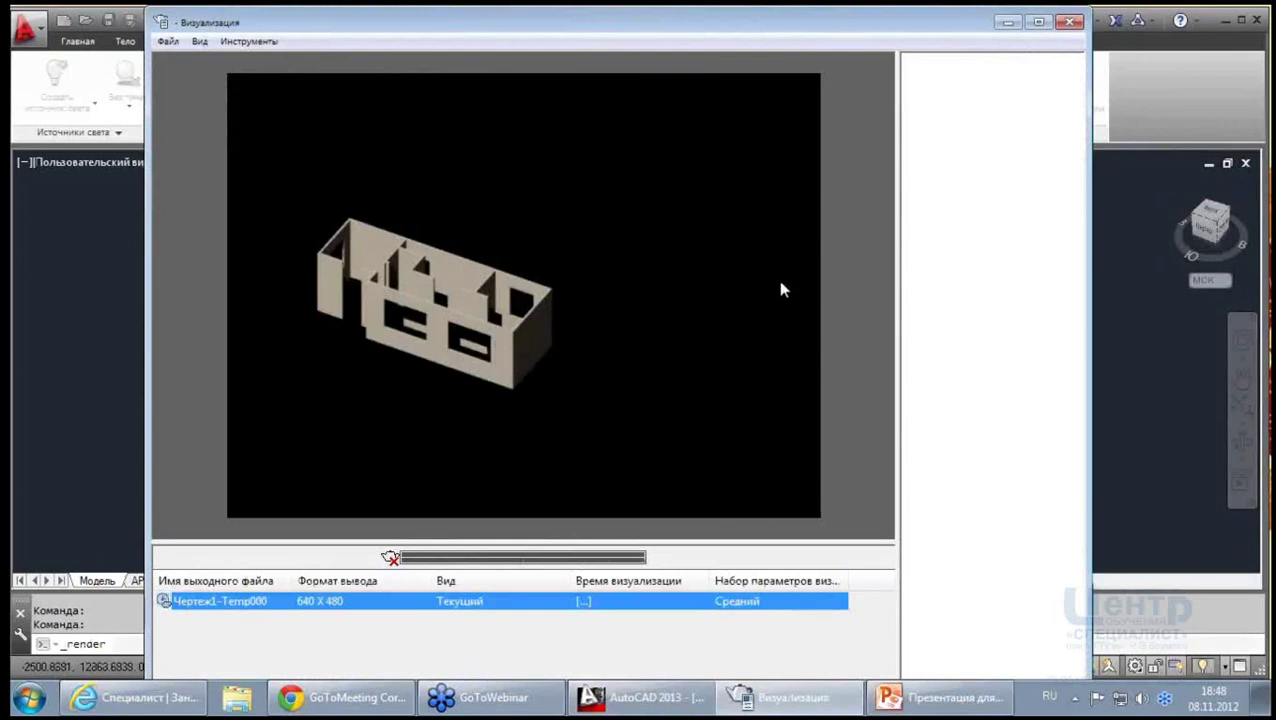
Close the finished Medium-quality render window
left_click(1070, 22)
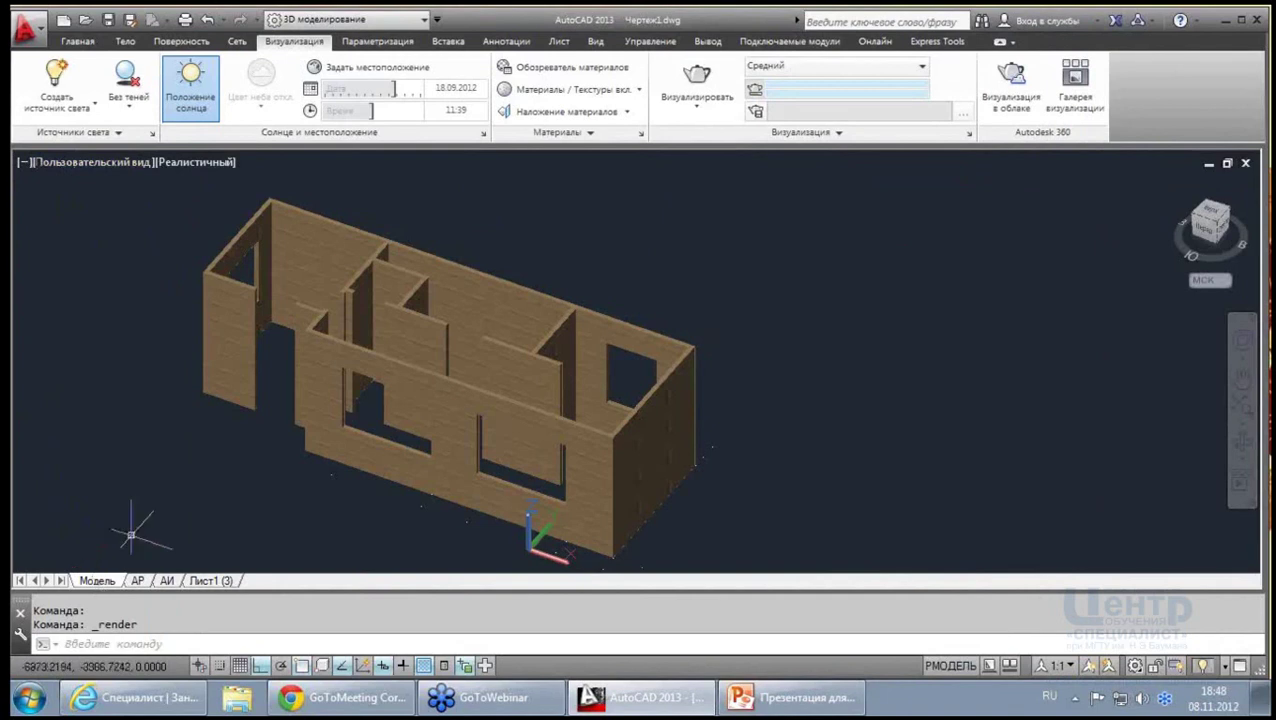
Show the house from SE Isometric in the 2D каркас wireframe style
left_click(89, 161)
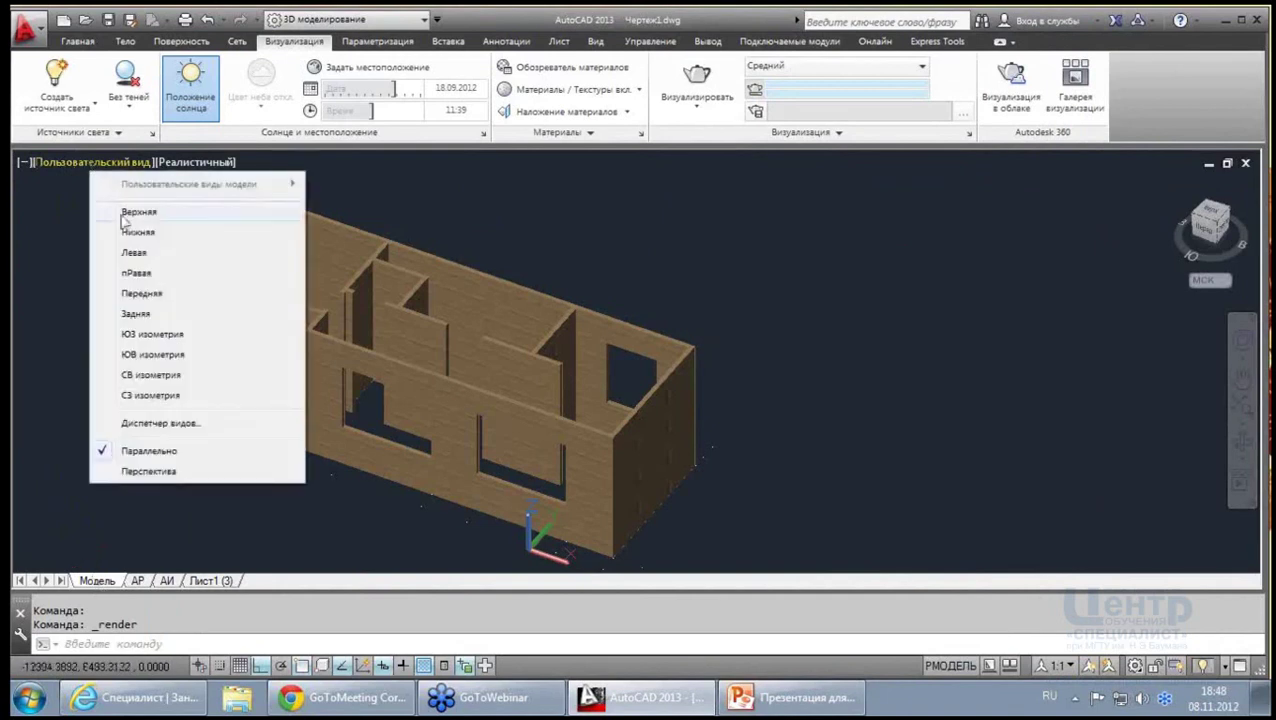
left_click(141, 356)
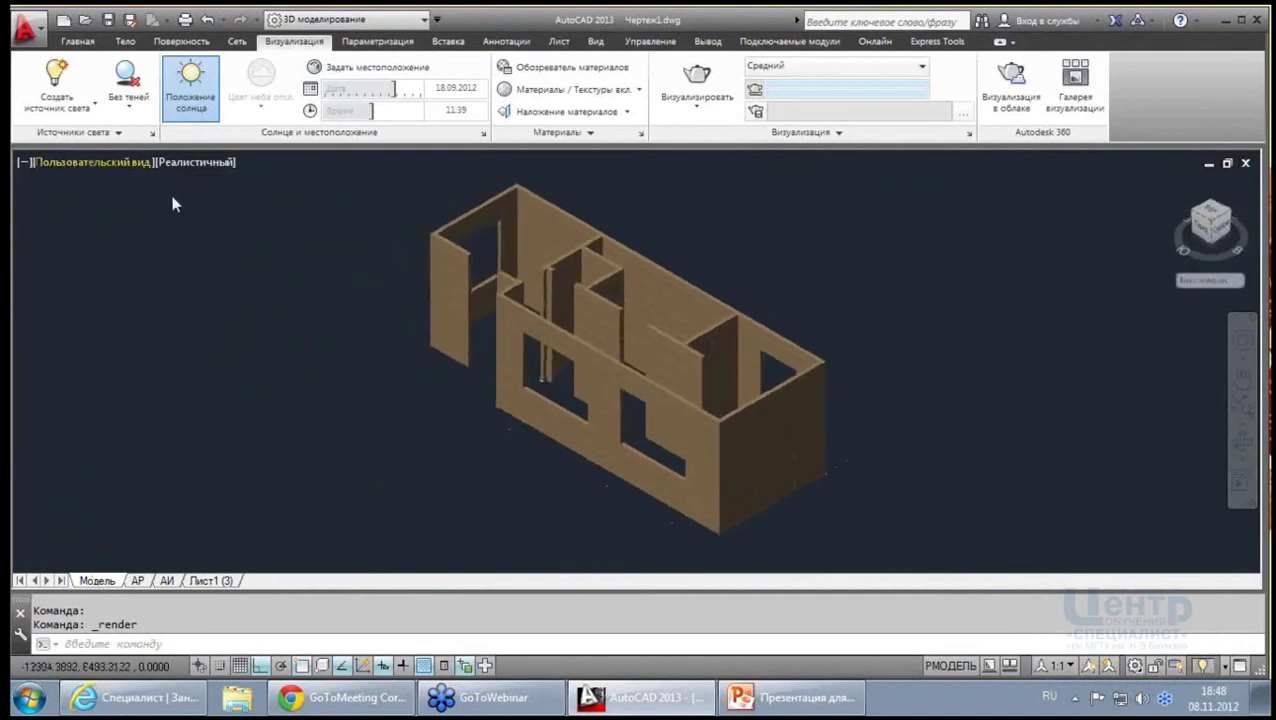
left_click(187, 162)
left_click(228, 214)
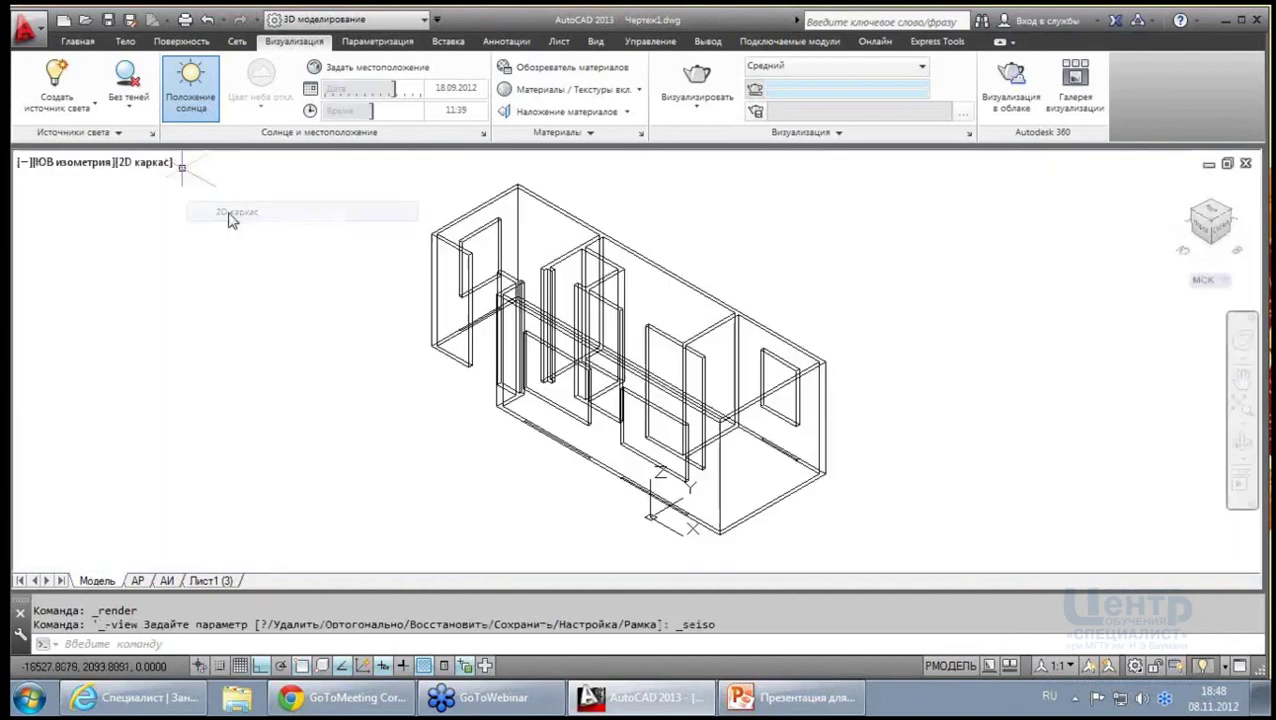
scroll(694, 400, "down", 3)
scroll(694, 400, "up", 5)
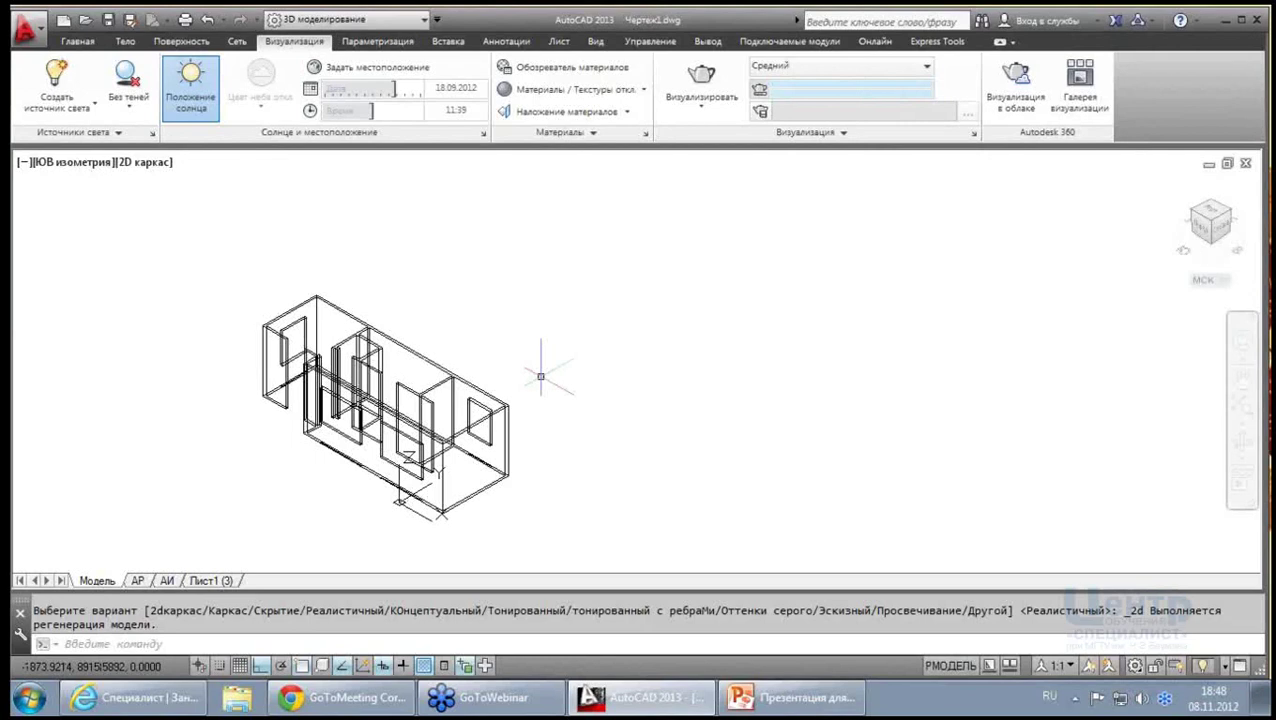
Bring up the Главная tab tools and switch to the Лист1 layout
left_click(82, 48)
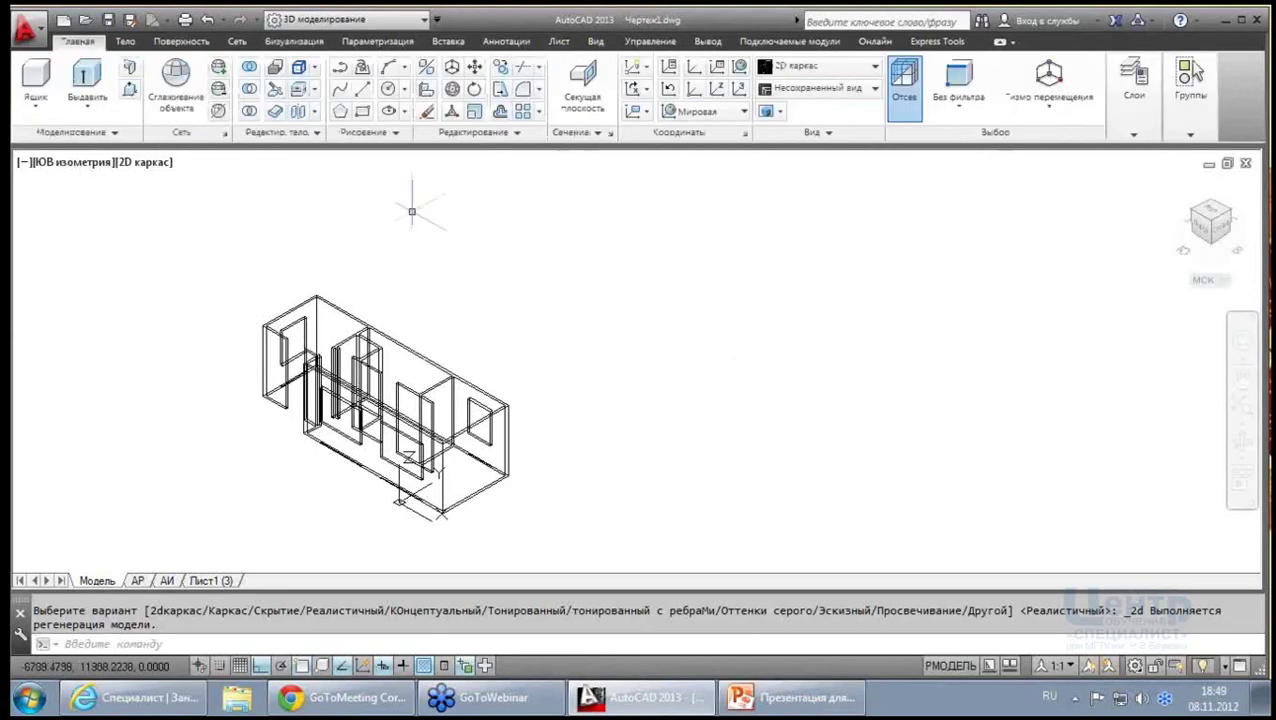
scroll(345, 262, "down", 2)
scroll(433, 308, "down", 2)
scroll(436, 310, "up", 3)
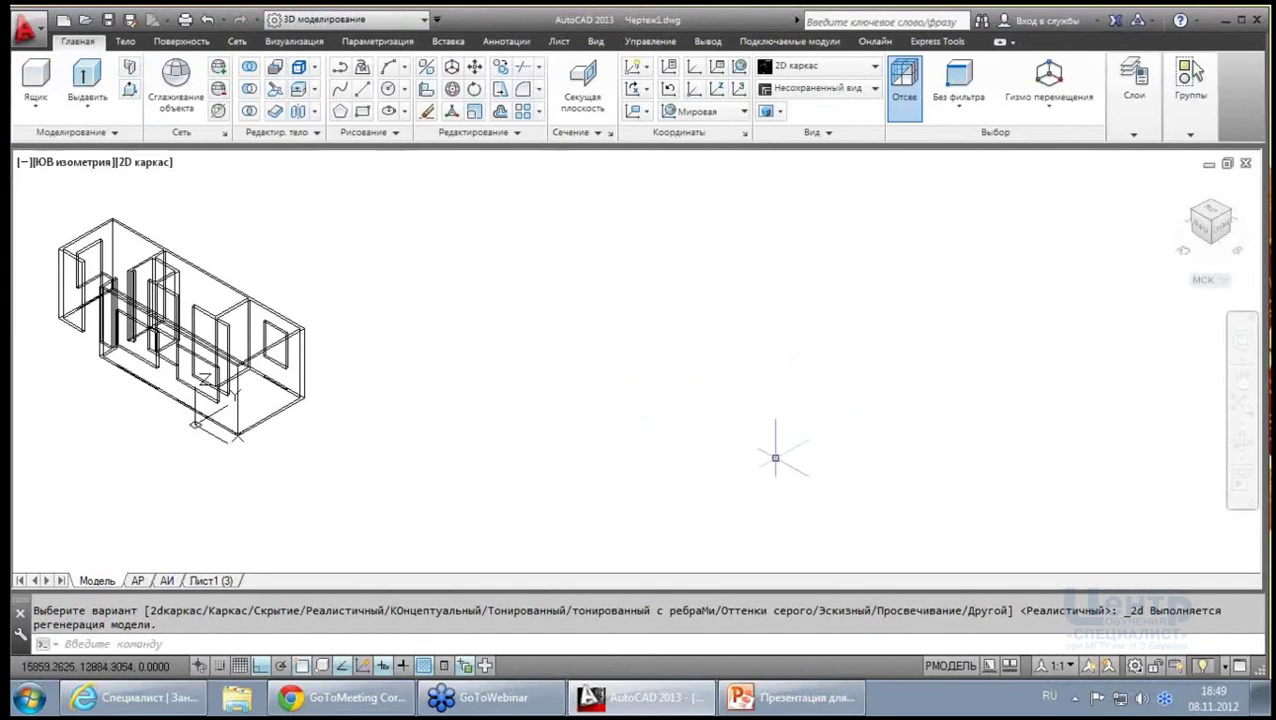
left_click(211, 580)
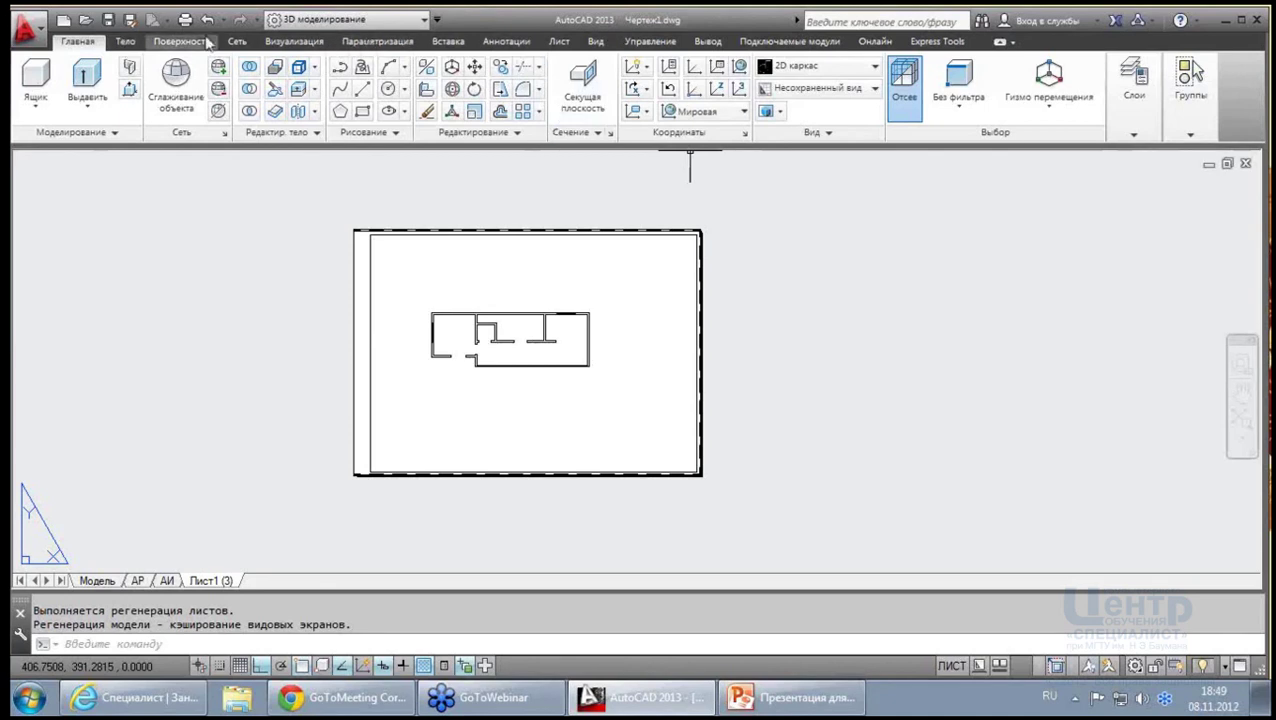
Turn on layer ВЭ, delete the Лист1 floor-plan viewport, and return to model space
left_click(1133, 133)
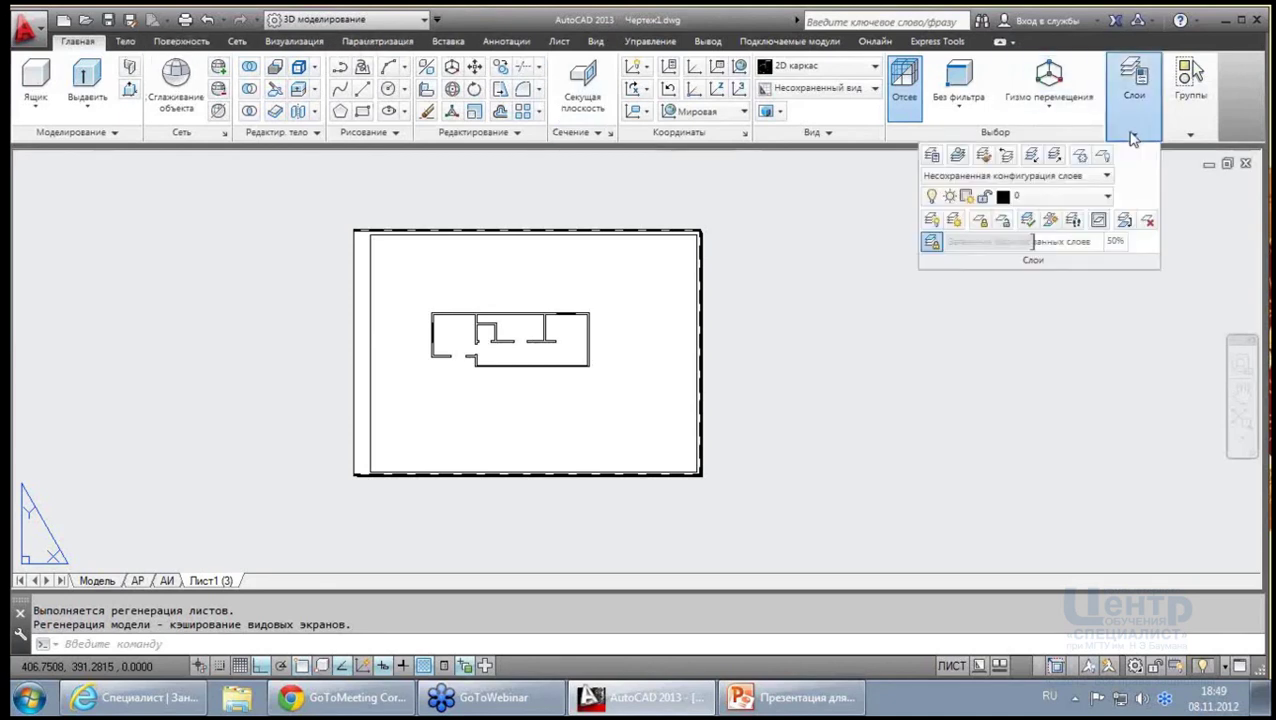
left_click(1107, 197)
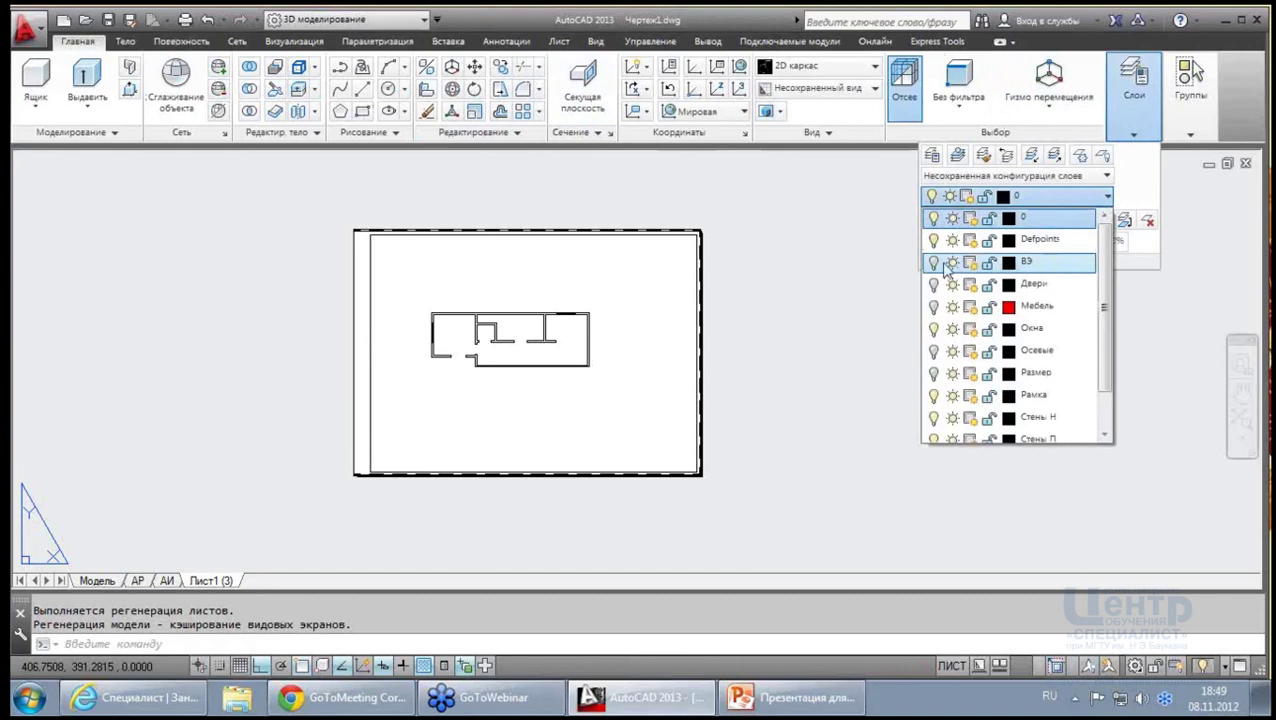
left_click(934, 262)
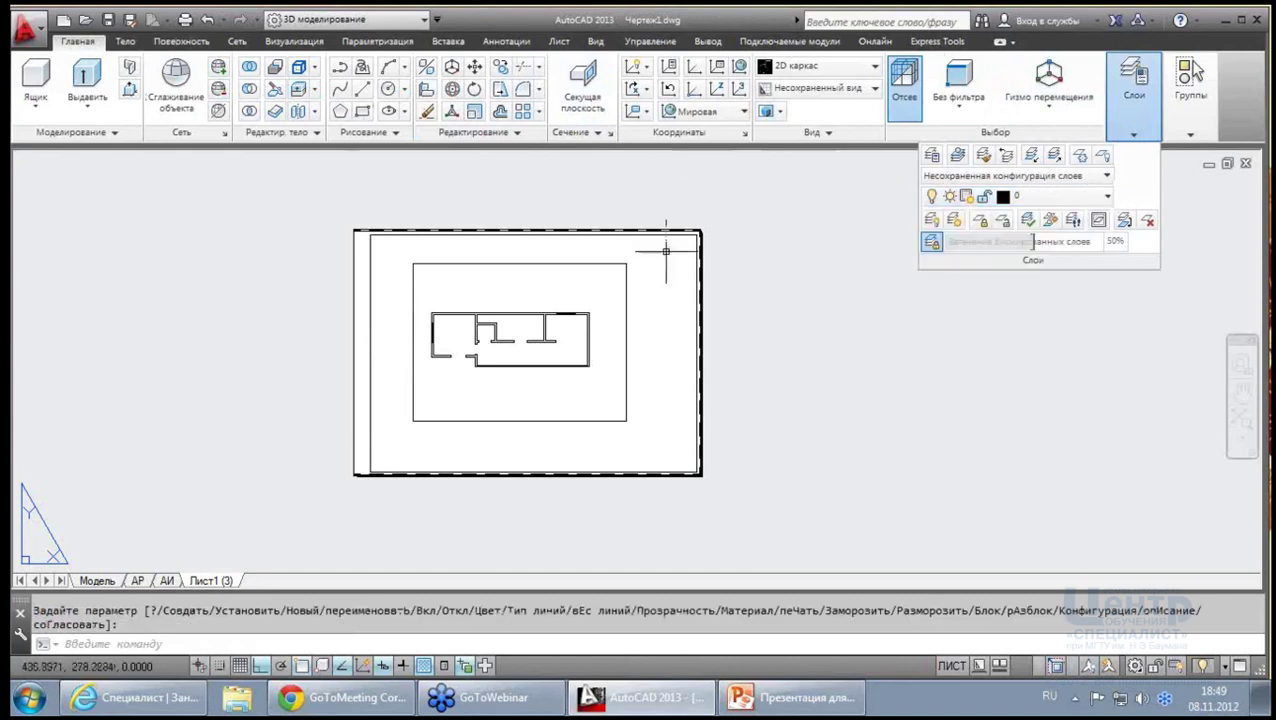
key("Return")
left_click(608, 264)
key("Delete")
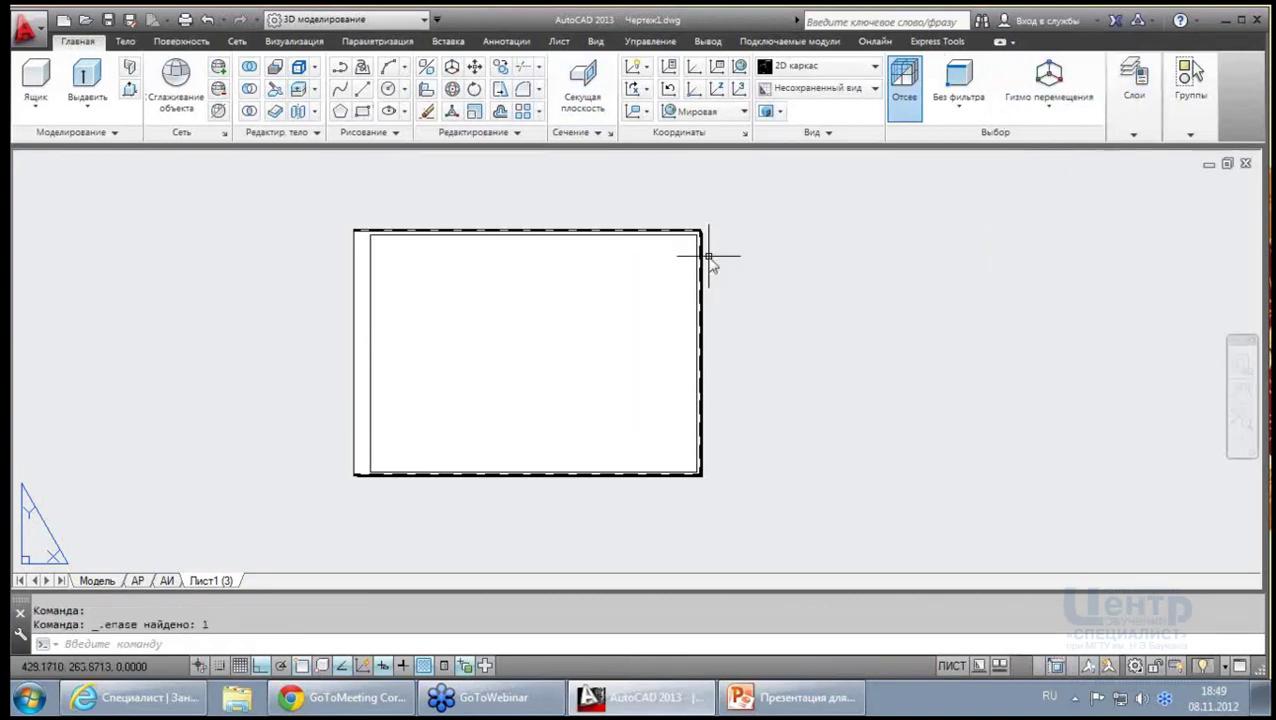
left_click(98, 582)
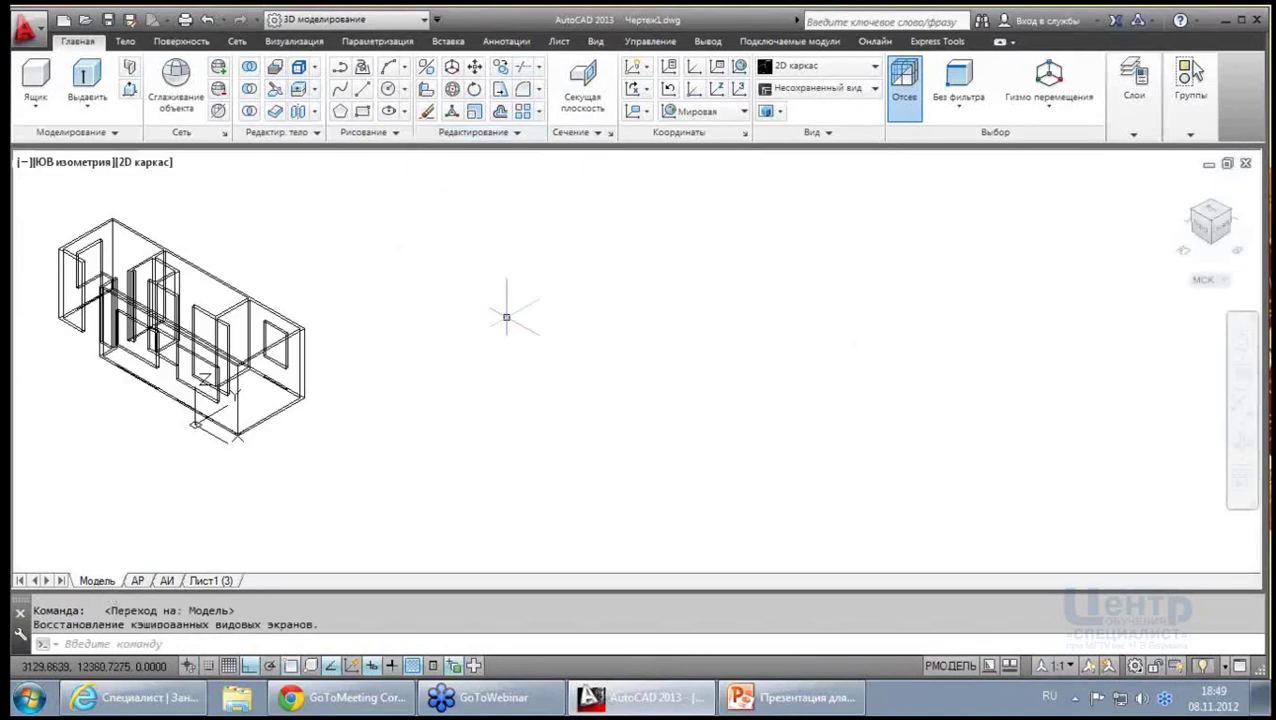
Draw a 100 by 500 rectangle in empty drawing space
left_click(362, 111)
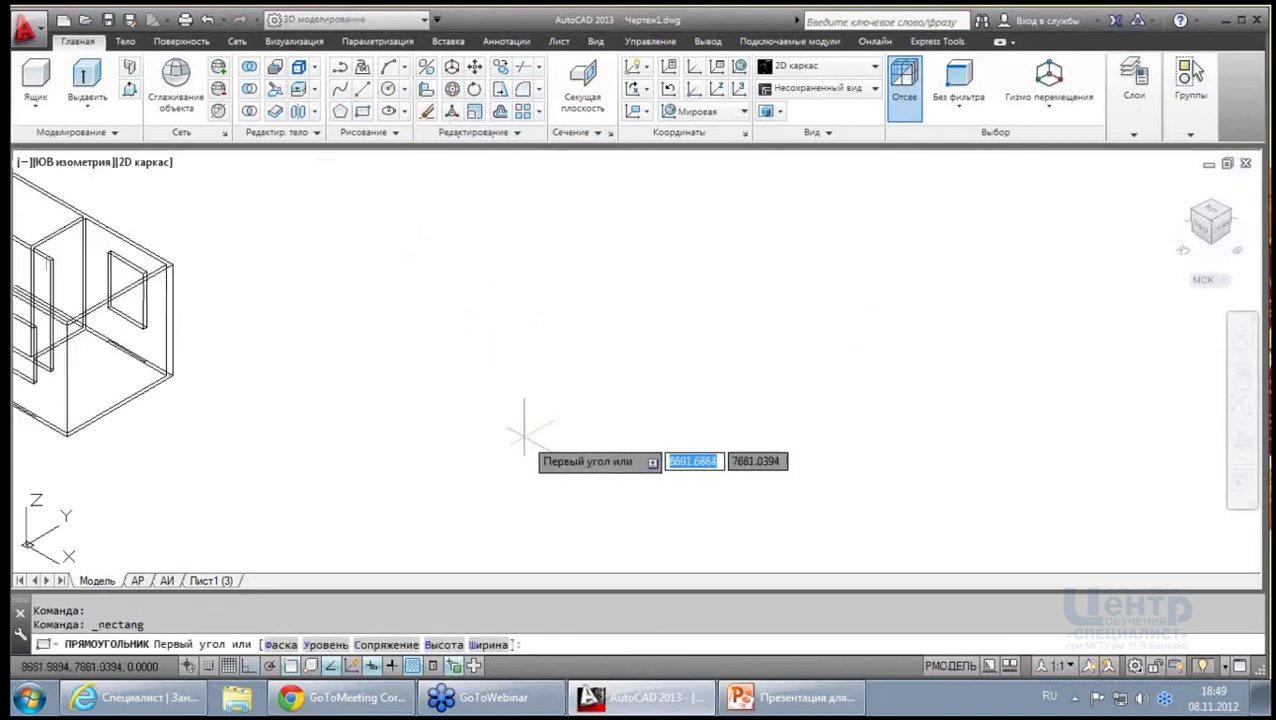
middle_click_drag(521, 429, 379, 367)
left_click(369, 383)
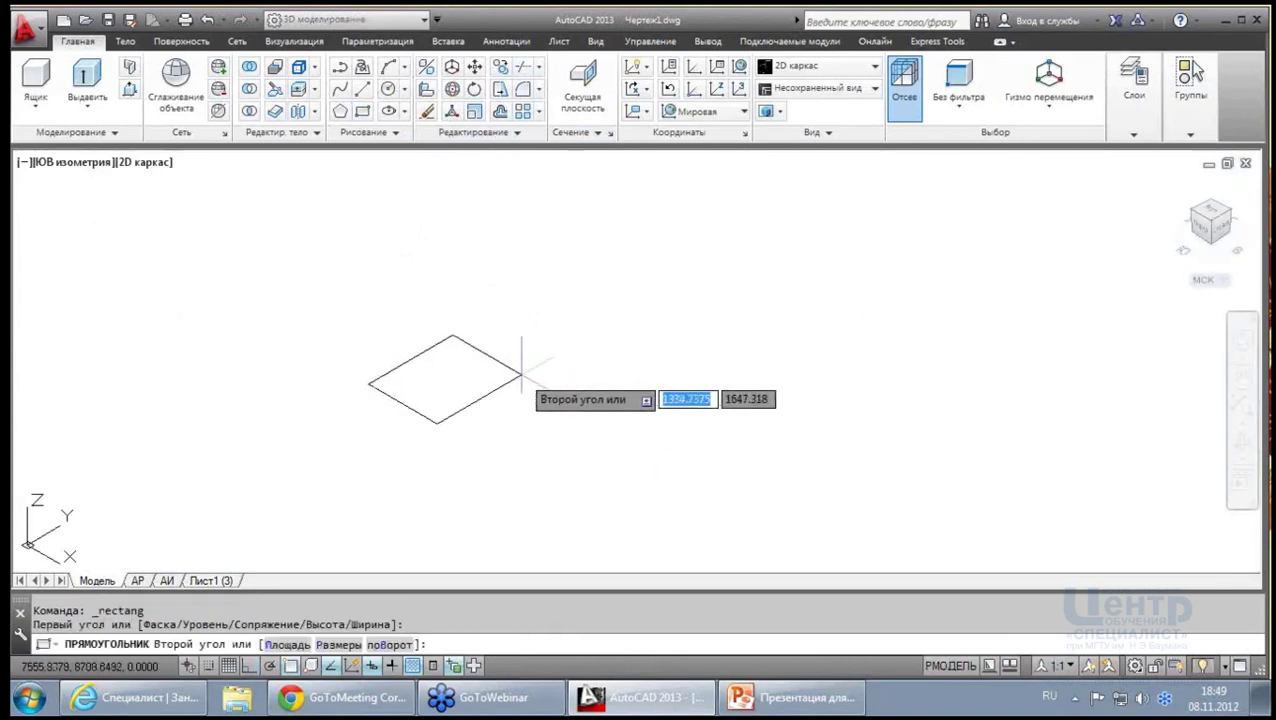
type("100")
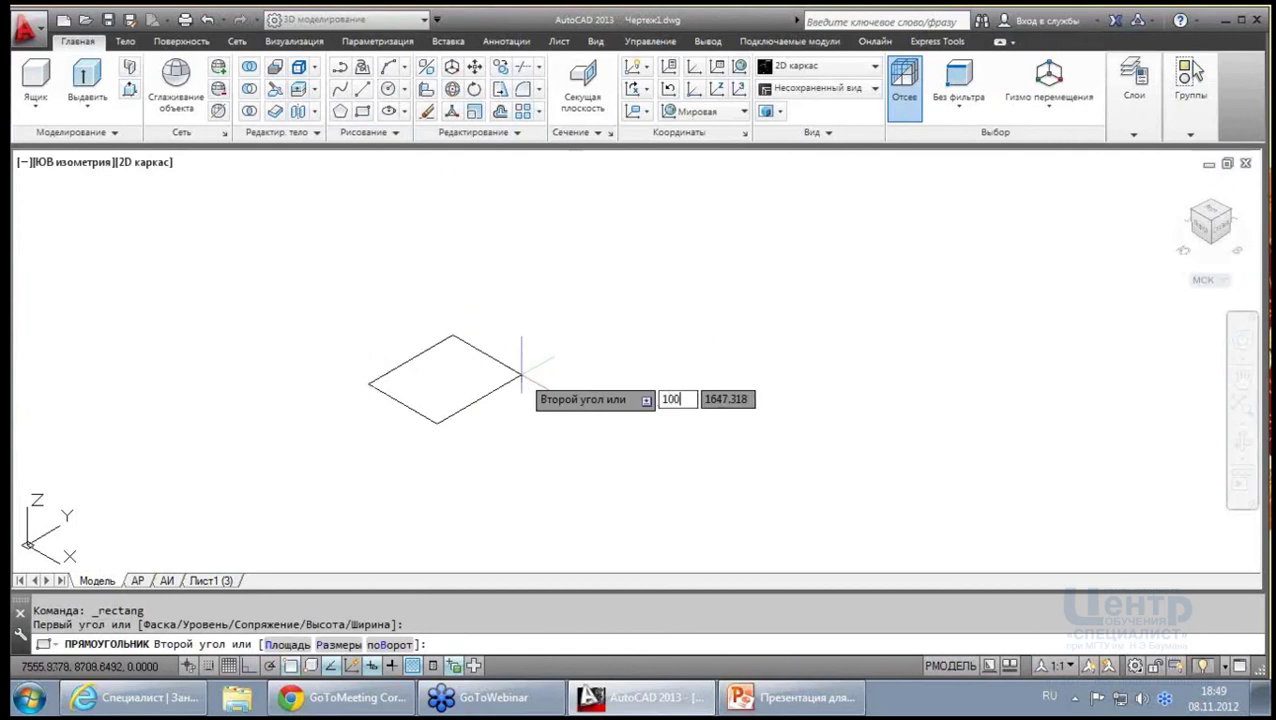
key("Tab")
type("500")
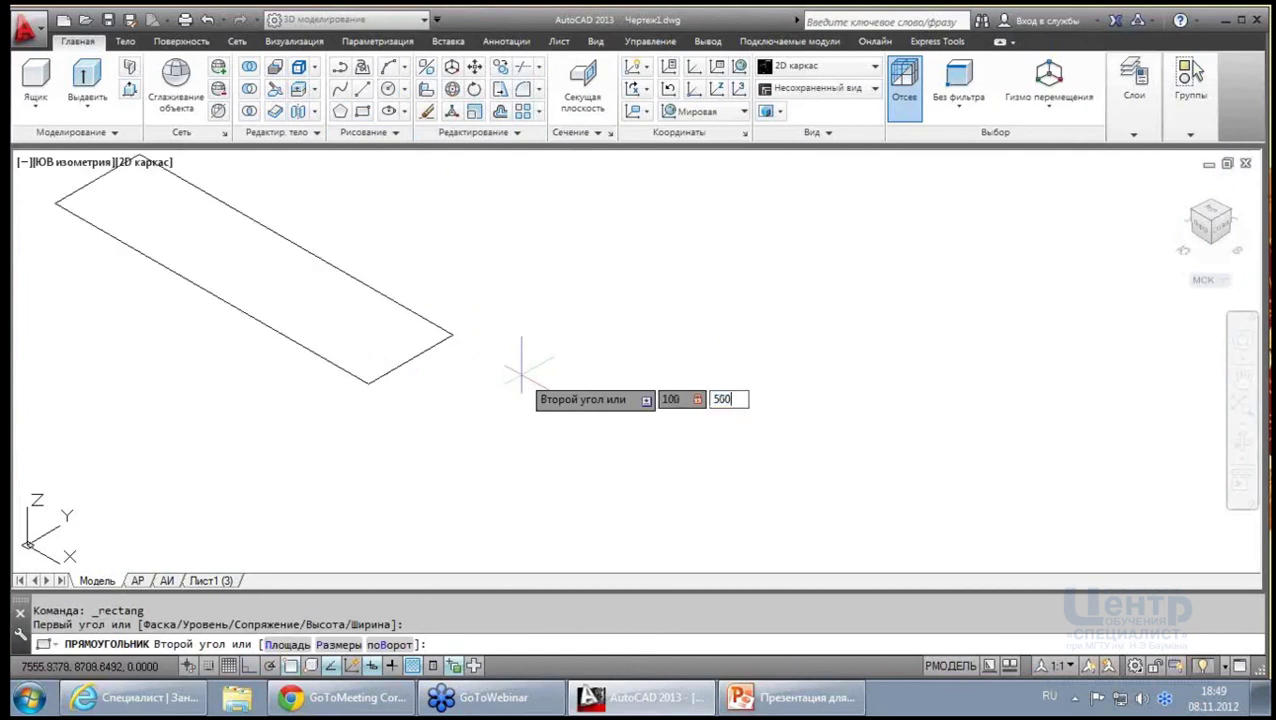
key("Return")
Extrude the rectangle to a height of 15 to form the flat plate
scroll(333, 387, "up", 2)
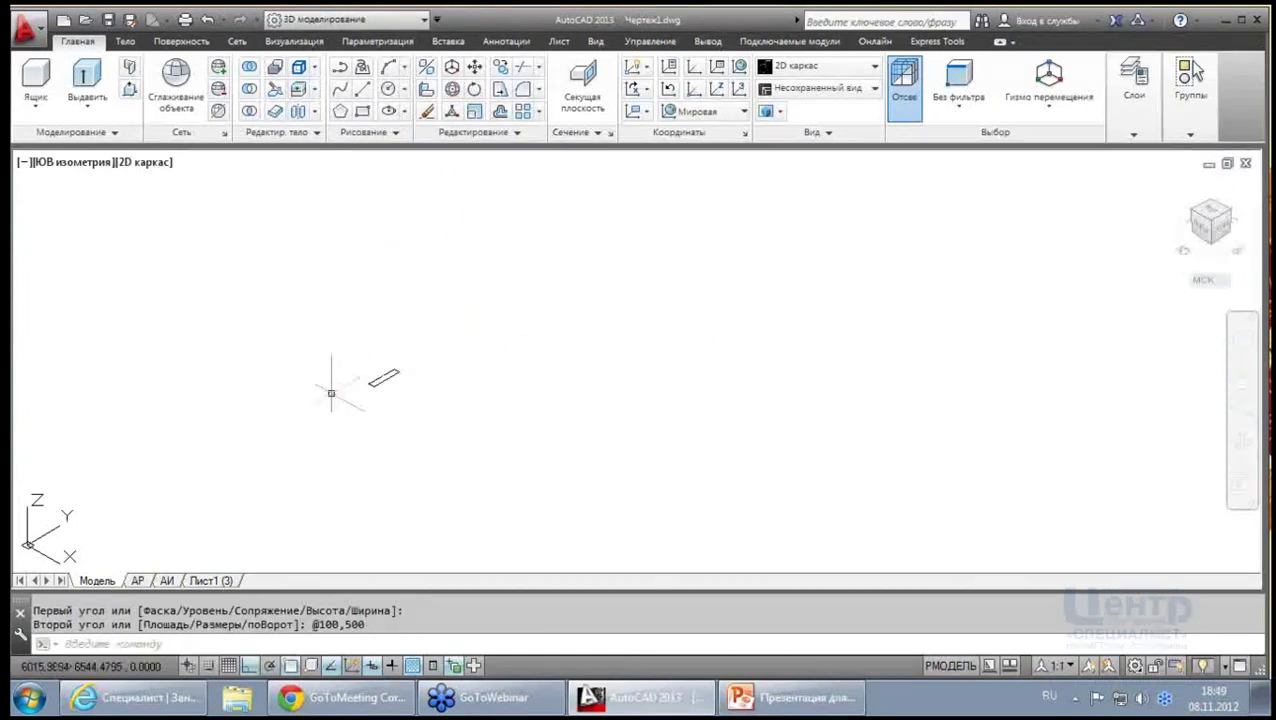
scroll(348, 422, "up", 4)
scroll(367, 427, "up", 2)
middle_click_drag(367, 427, 362, 462)
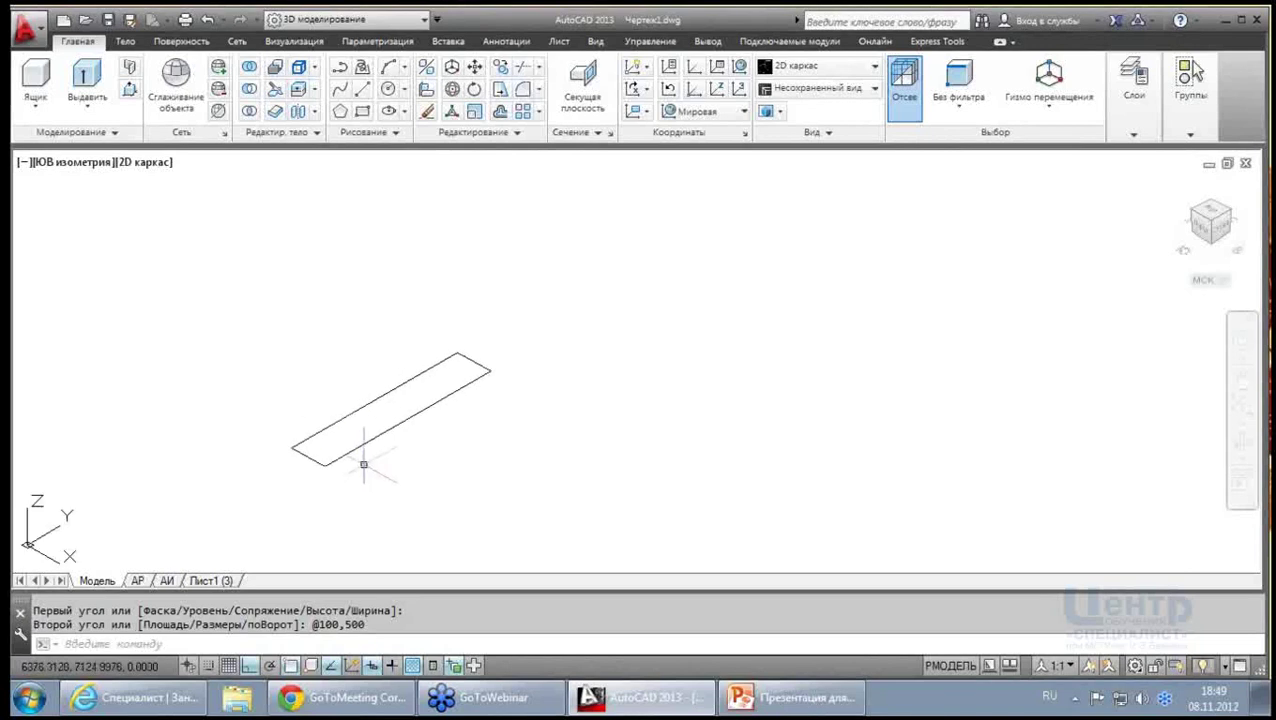
left_click(1133, 90)
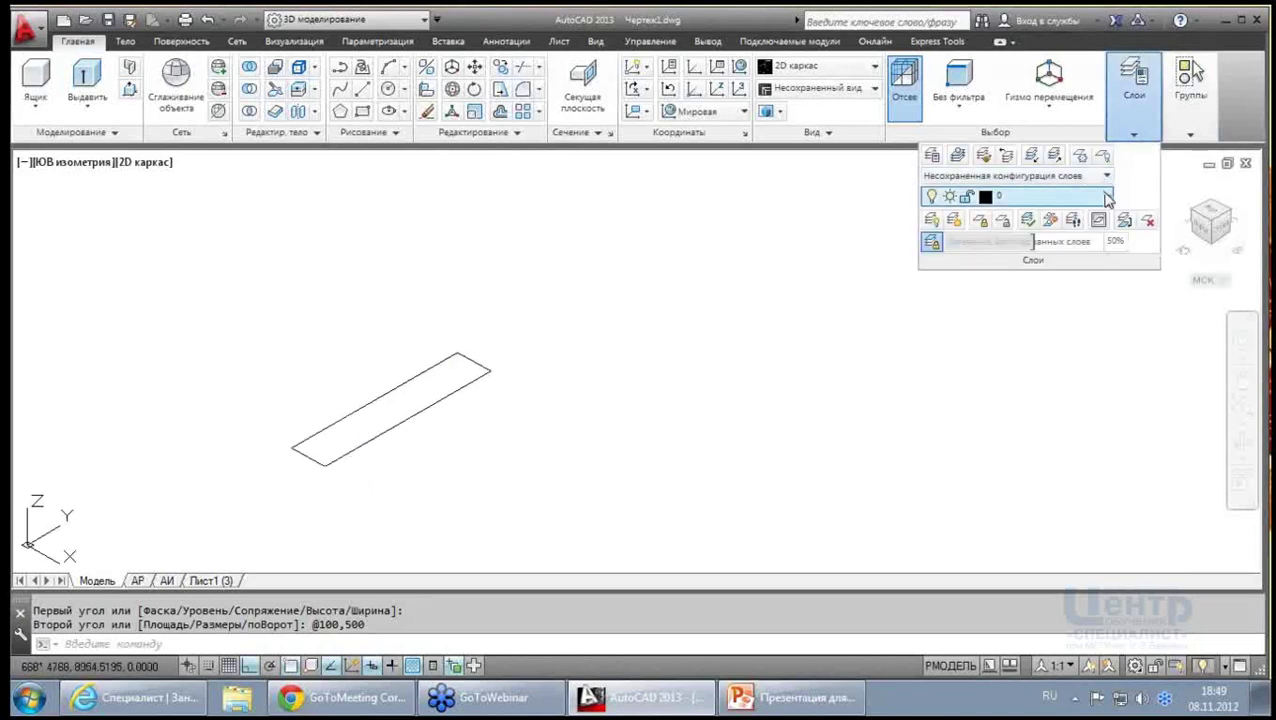
scroll(375, 403, "up", 2)
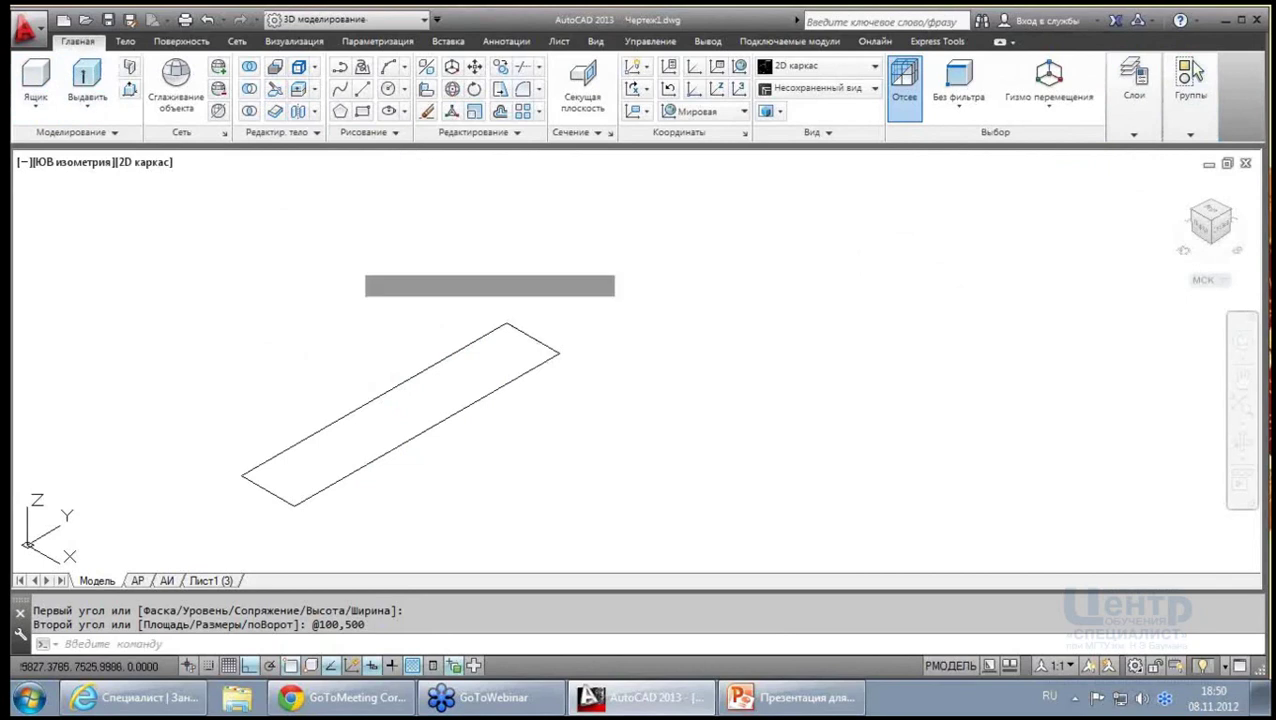
left_click(464, 406)
key("Return")
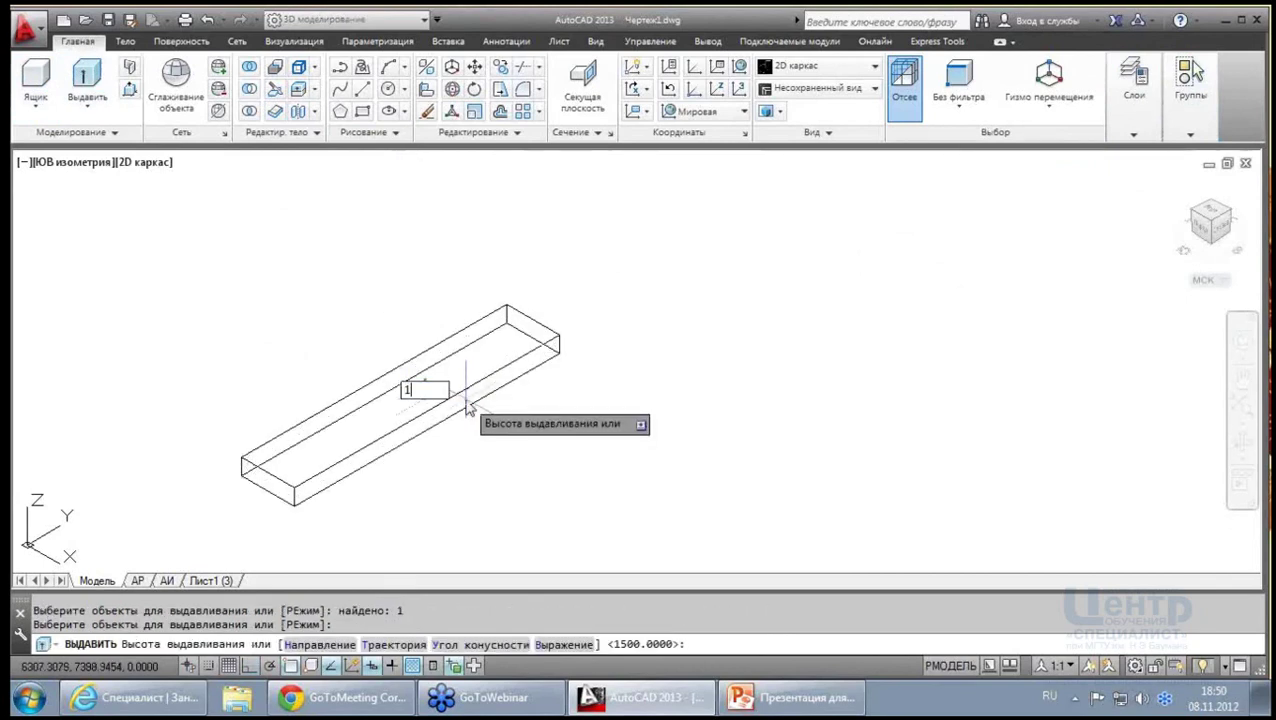
type("5")
key("Return")
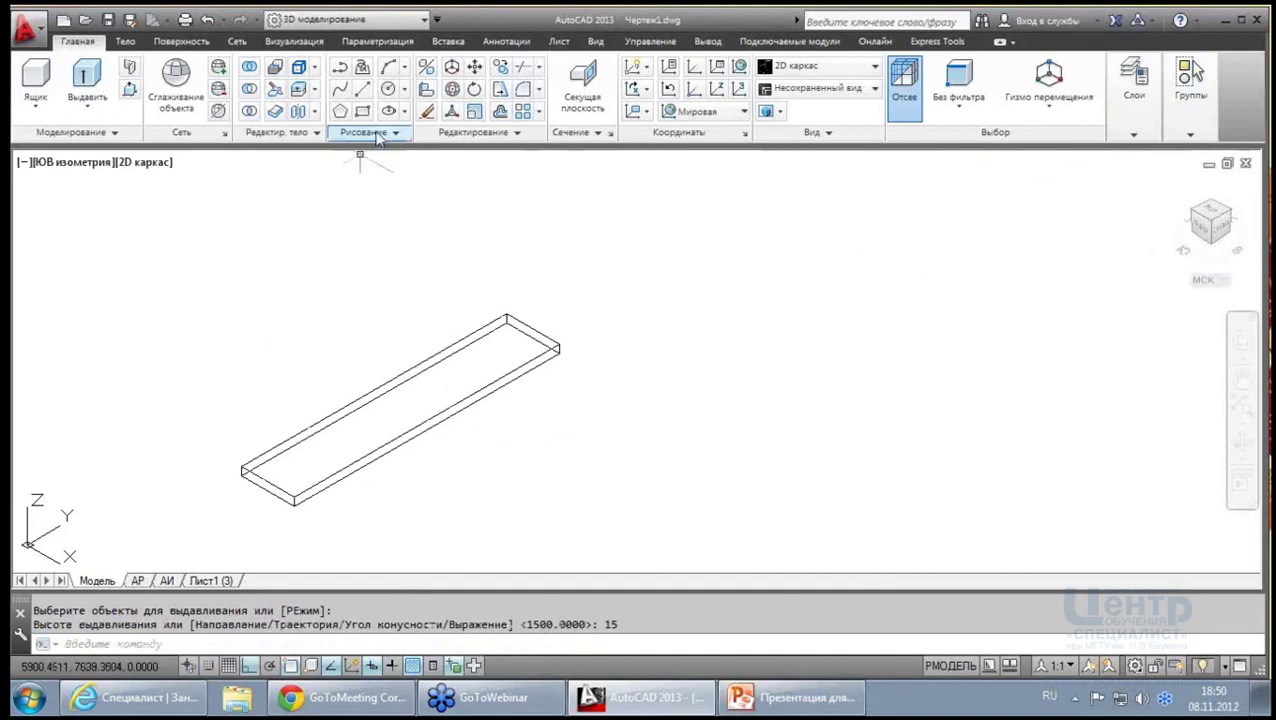
Draw a circle on the plate top and extrude it into an upright cylinder about 161.1218 tall
left_click(388, 89)
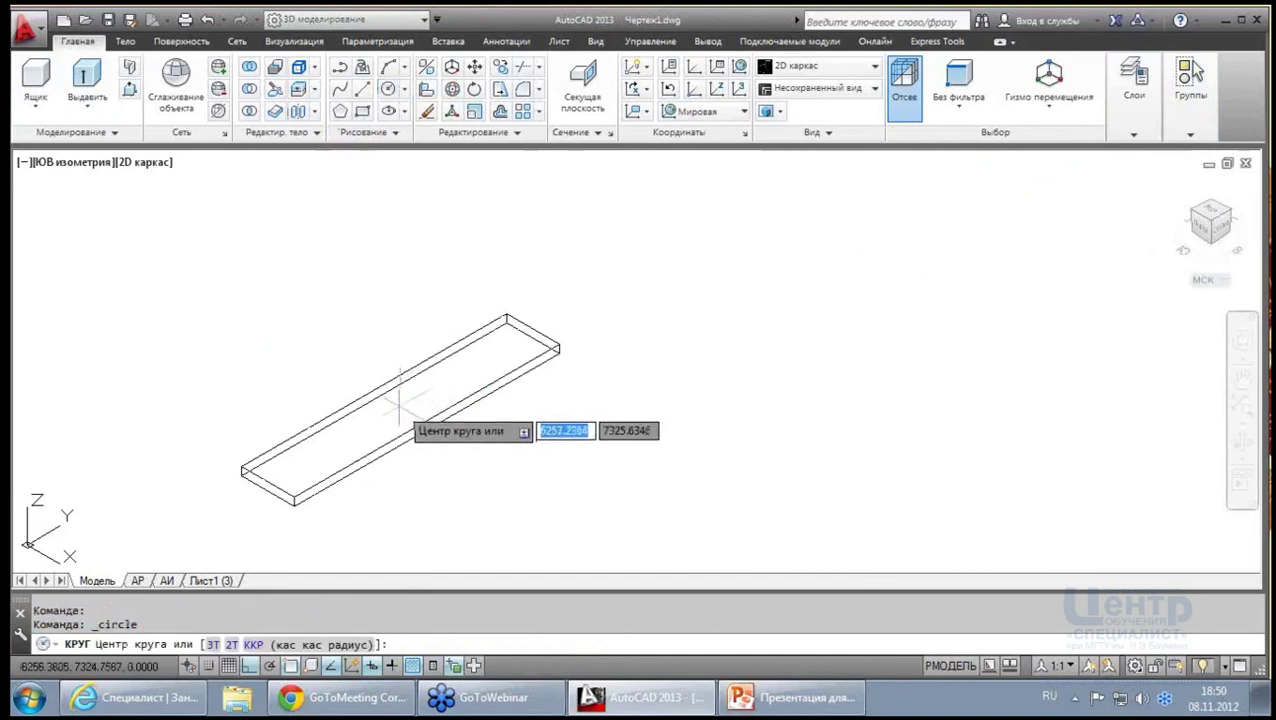
left_click(398, 405)
scroll(399, 400, "up", 2)
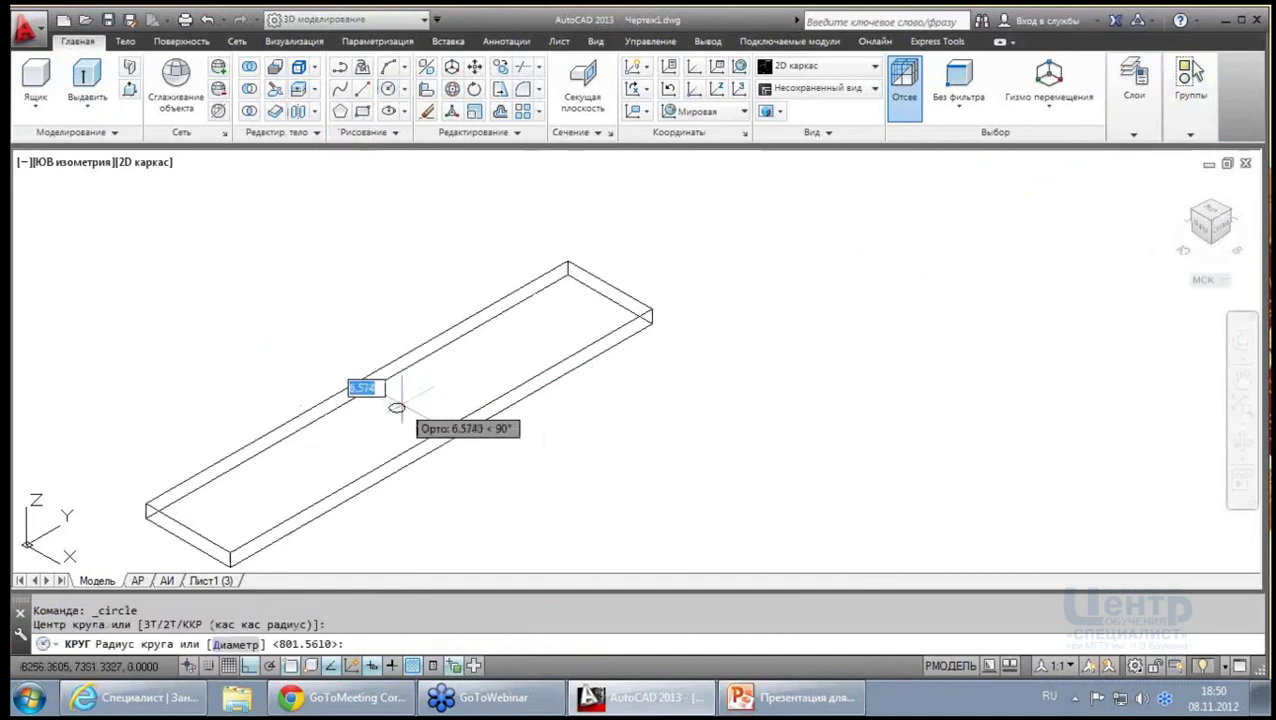
left_click(392, 380)
left_click(87, 80)
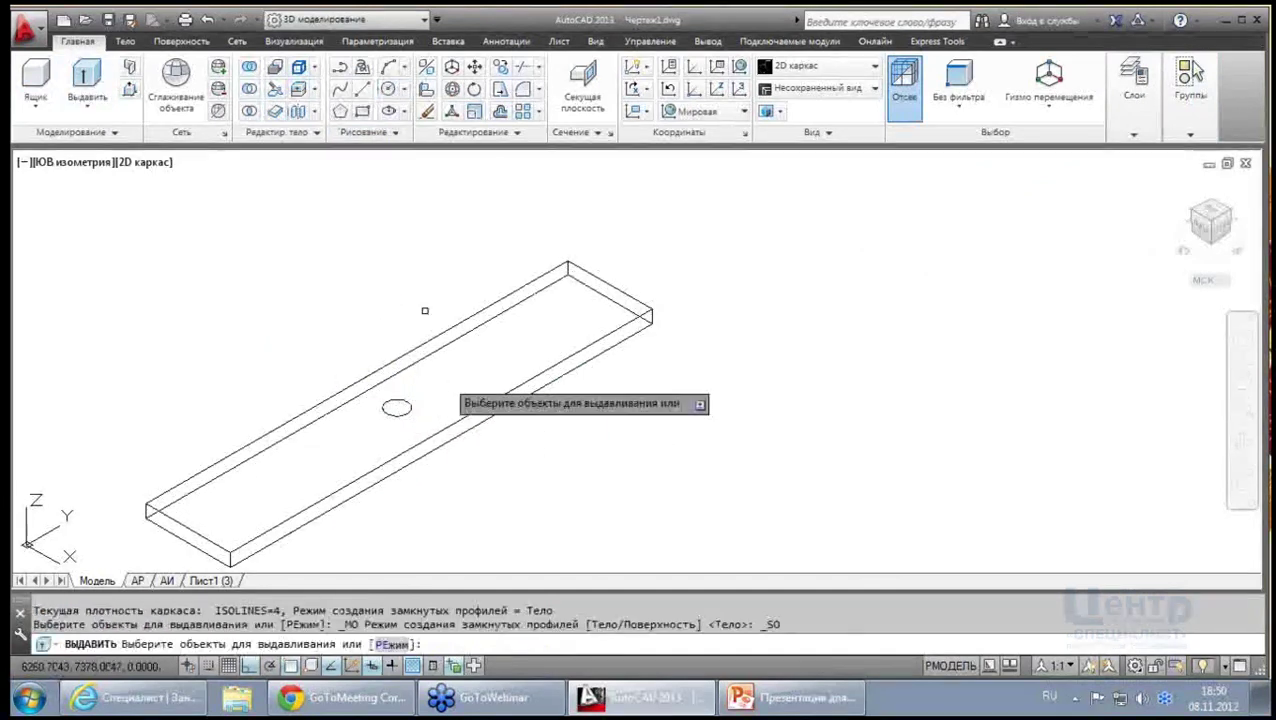
left_click(384, 403)
key("Return")
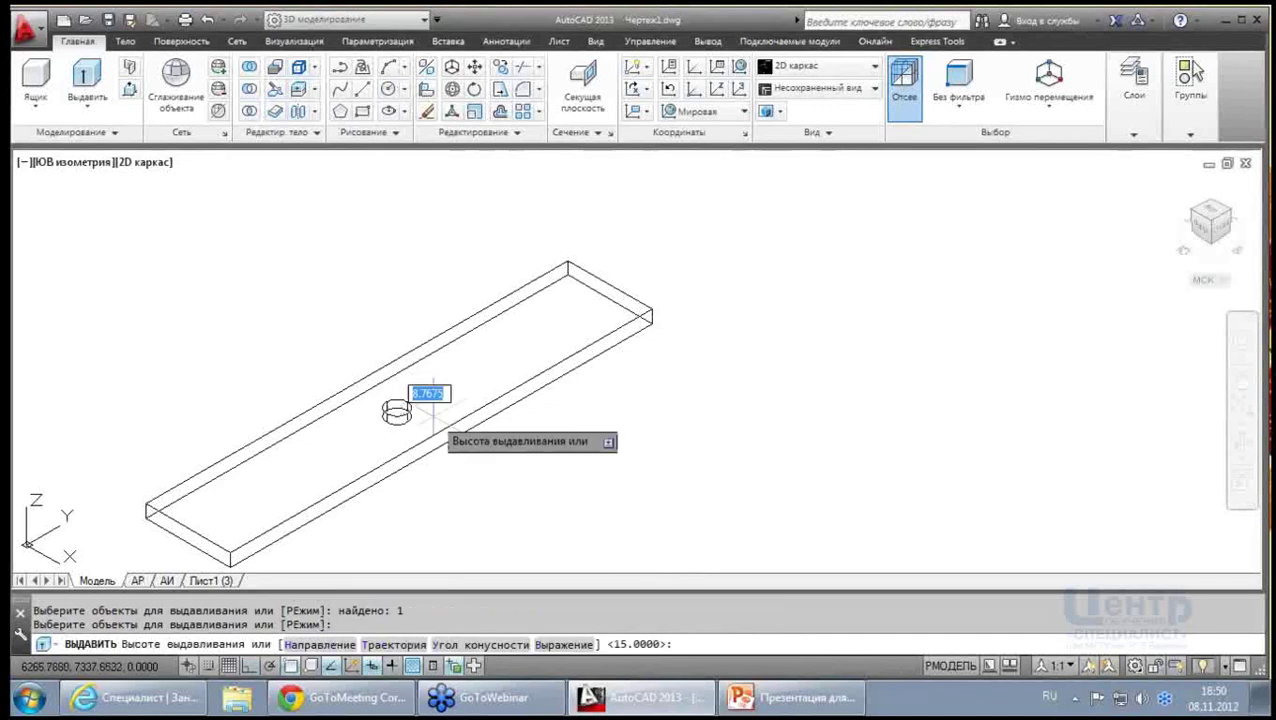
left_click(428, 250)
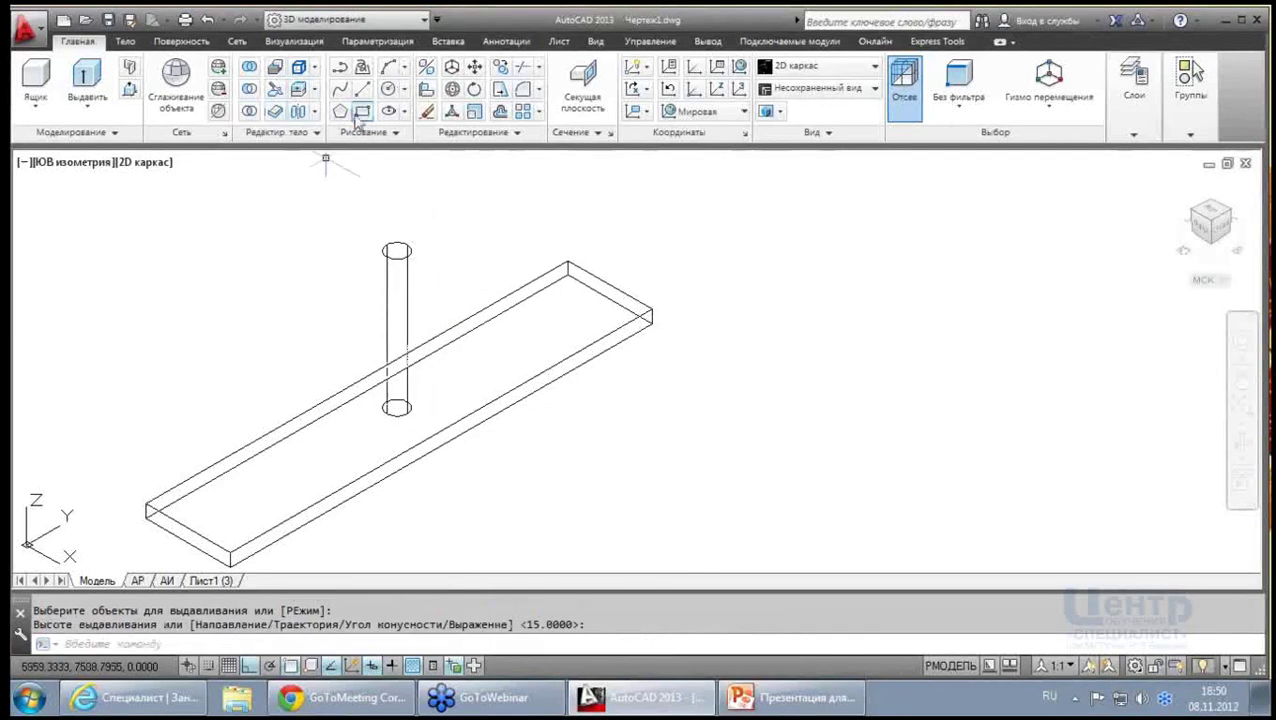
Draw an inner circle at the cylinder's base and extrude it up to the cylinder's top
left_click(388, 92)
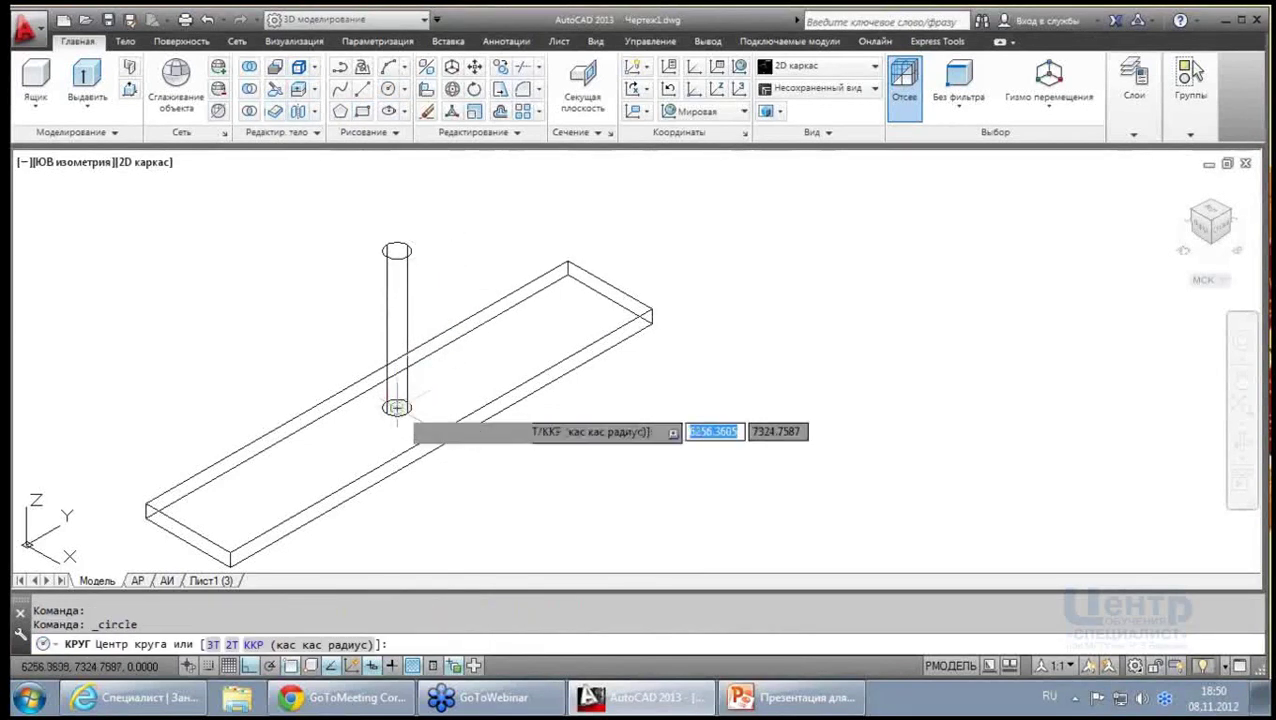
left_click(397, 407)
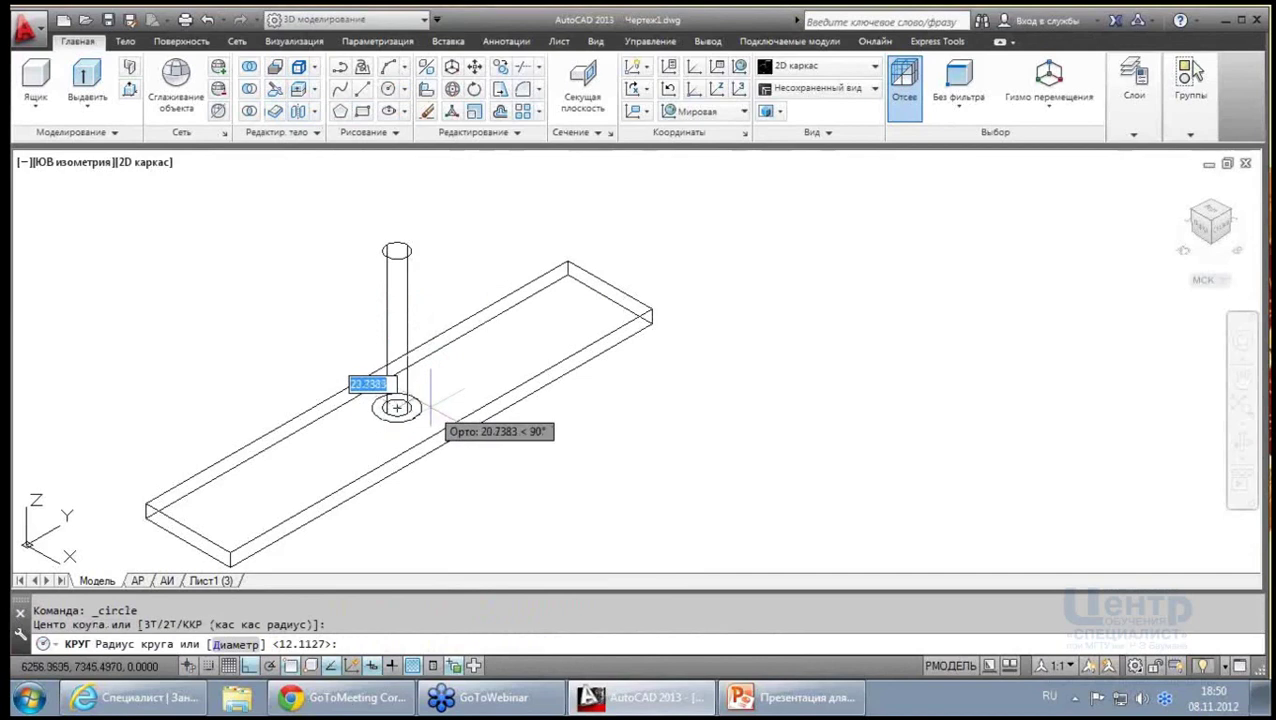
key("Return")
left_click(90, 78)
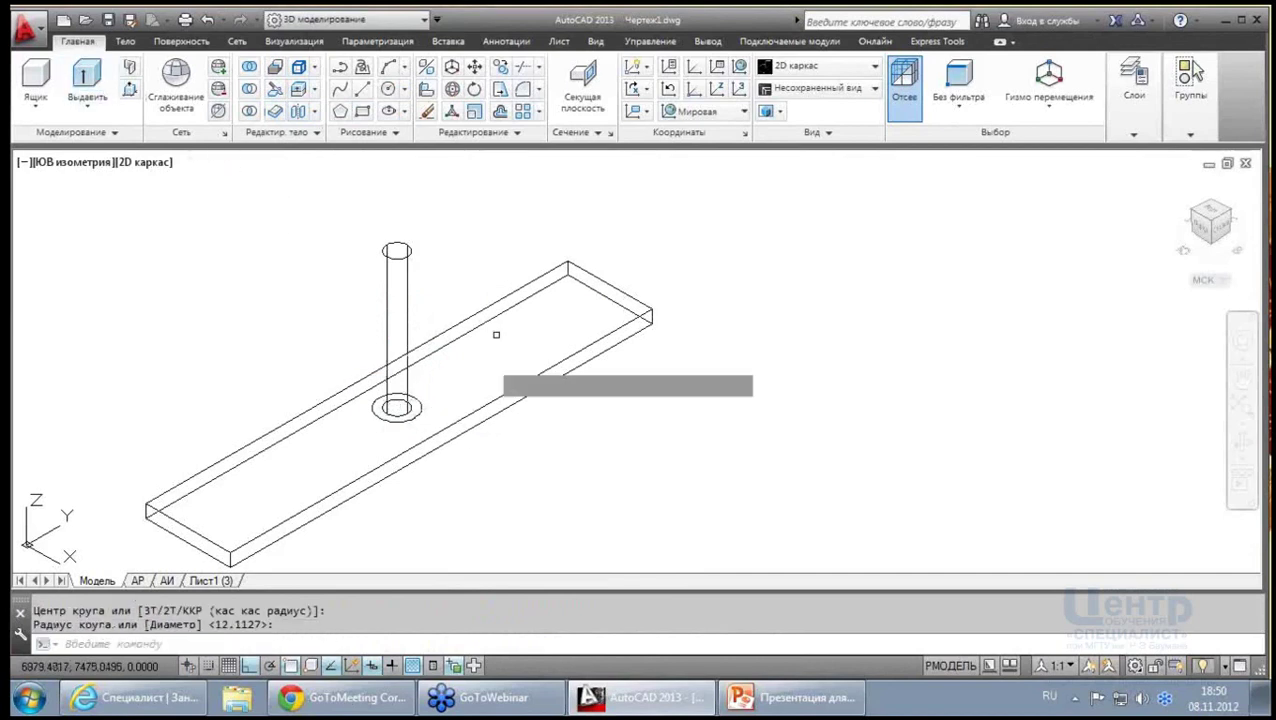
left_click(428, 412)
key("Return")
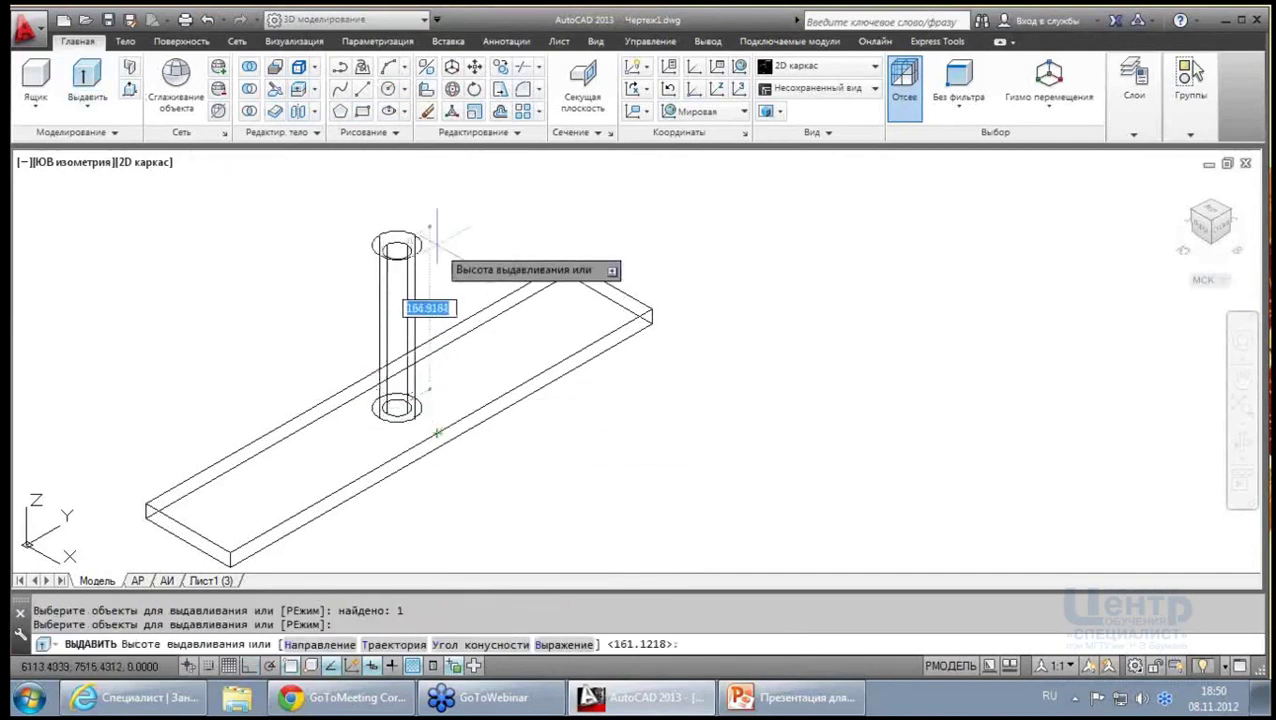
left_click(397, 251)
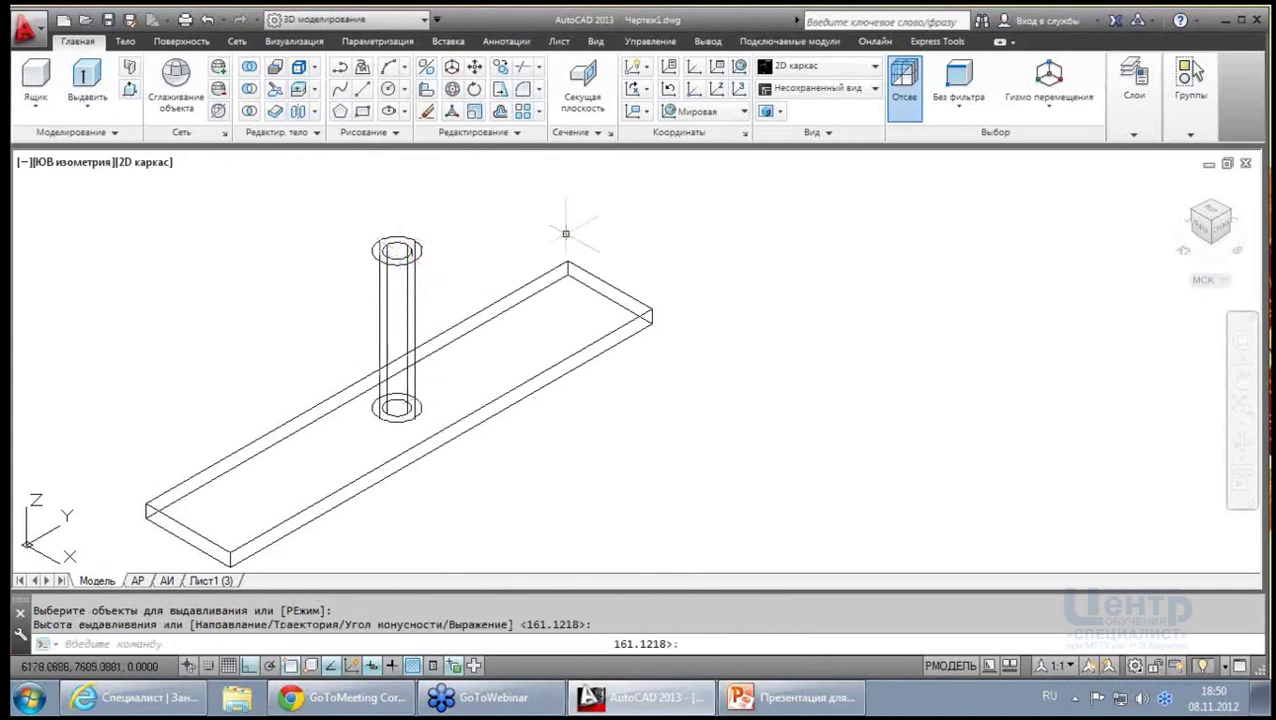
Subtract the inner cylinder from the outer cylinder to form a hollow tube
left_click(249, 89)
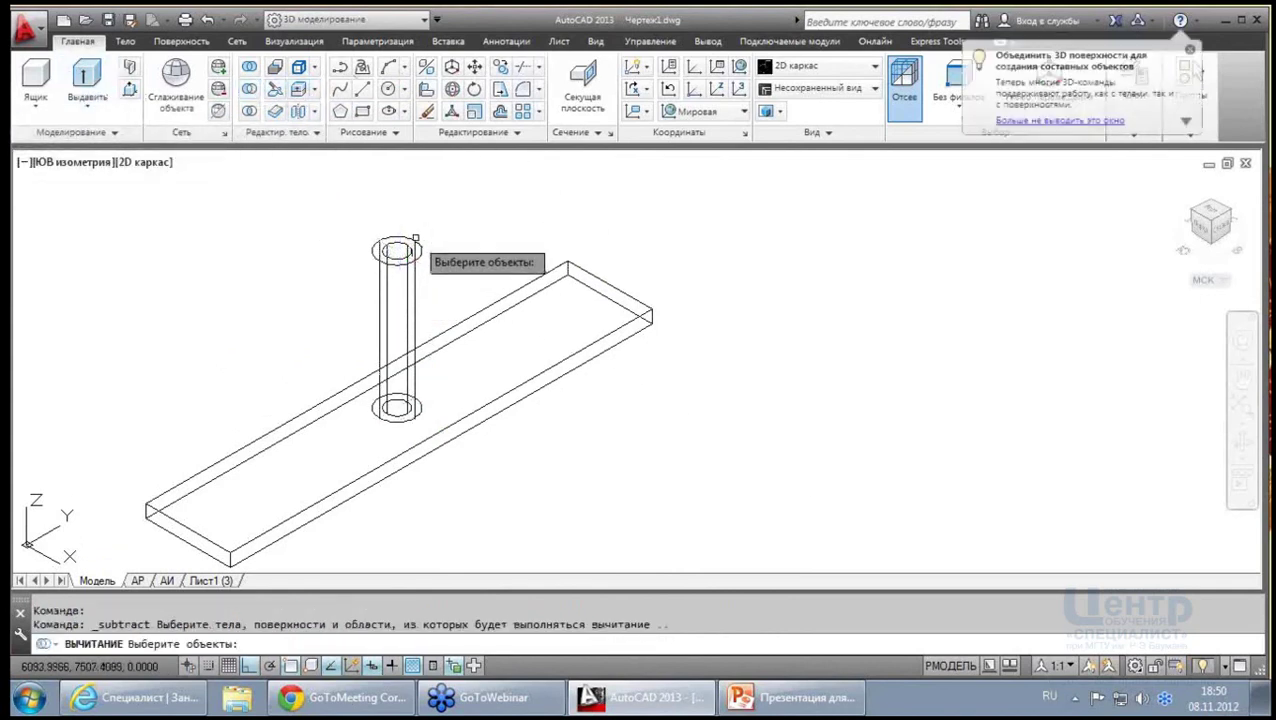
left_click(419, 245)
key("Return")
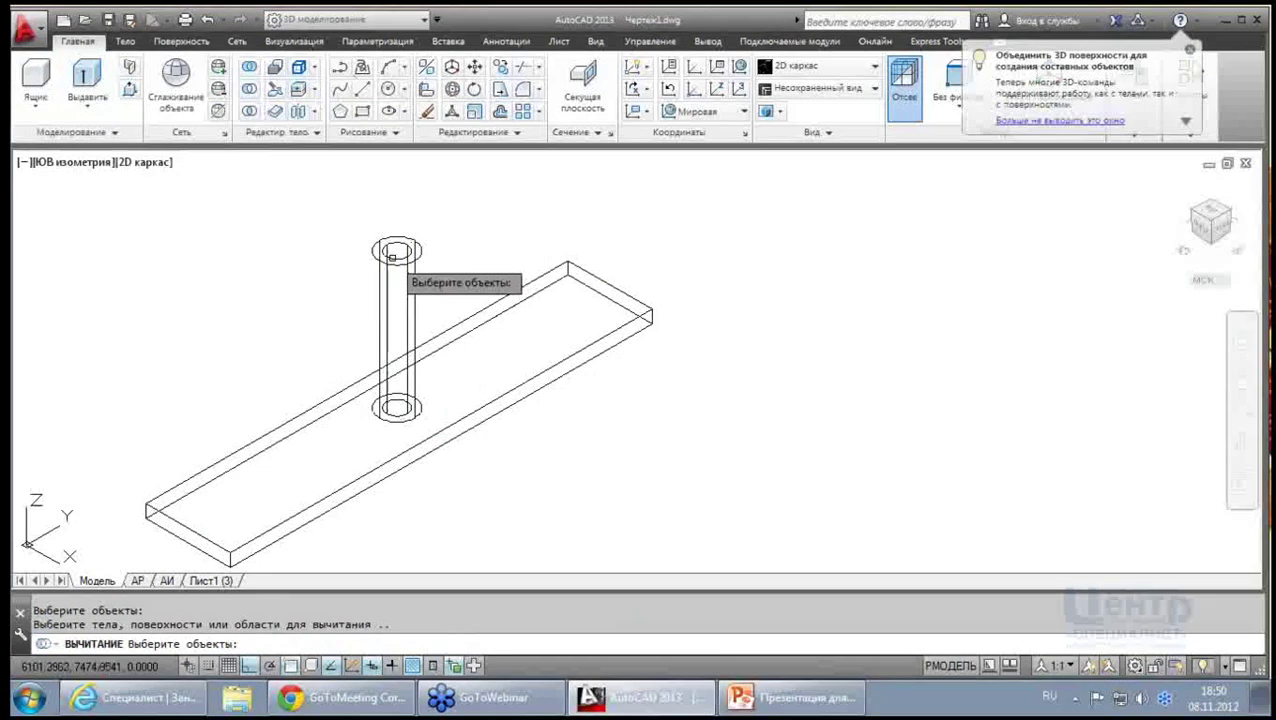
key("Return")
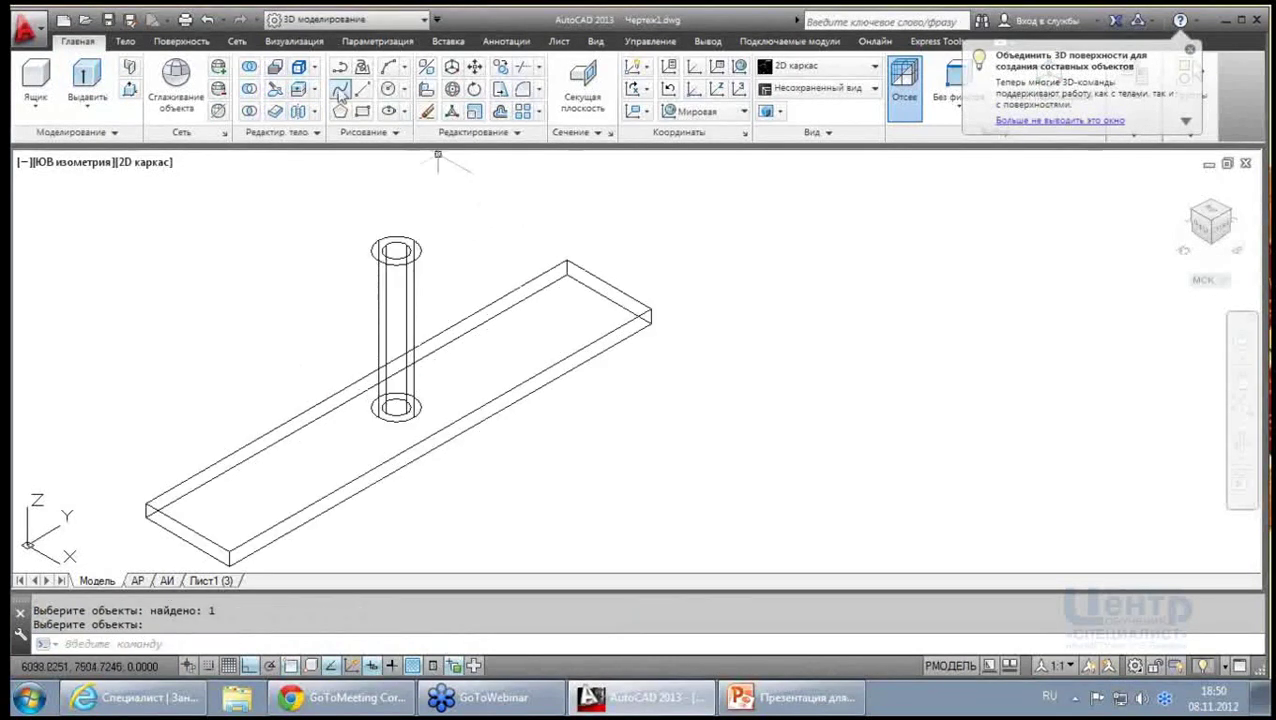
left_click(145, 161)
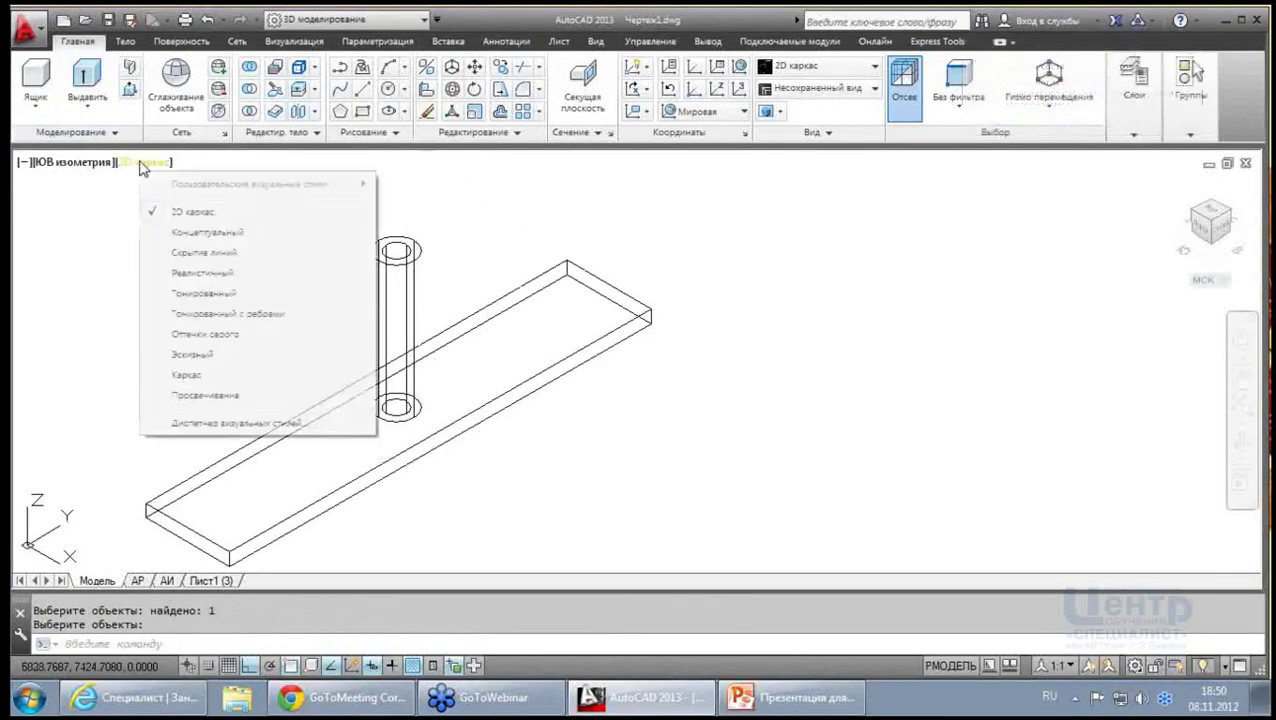
left_click(228, 334)
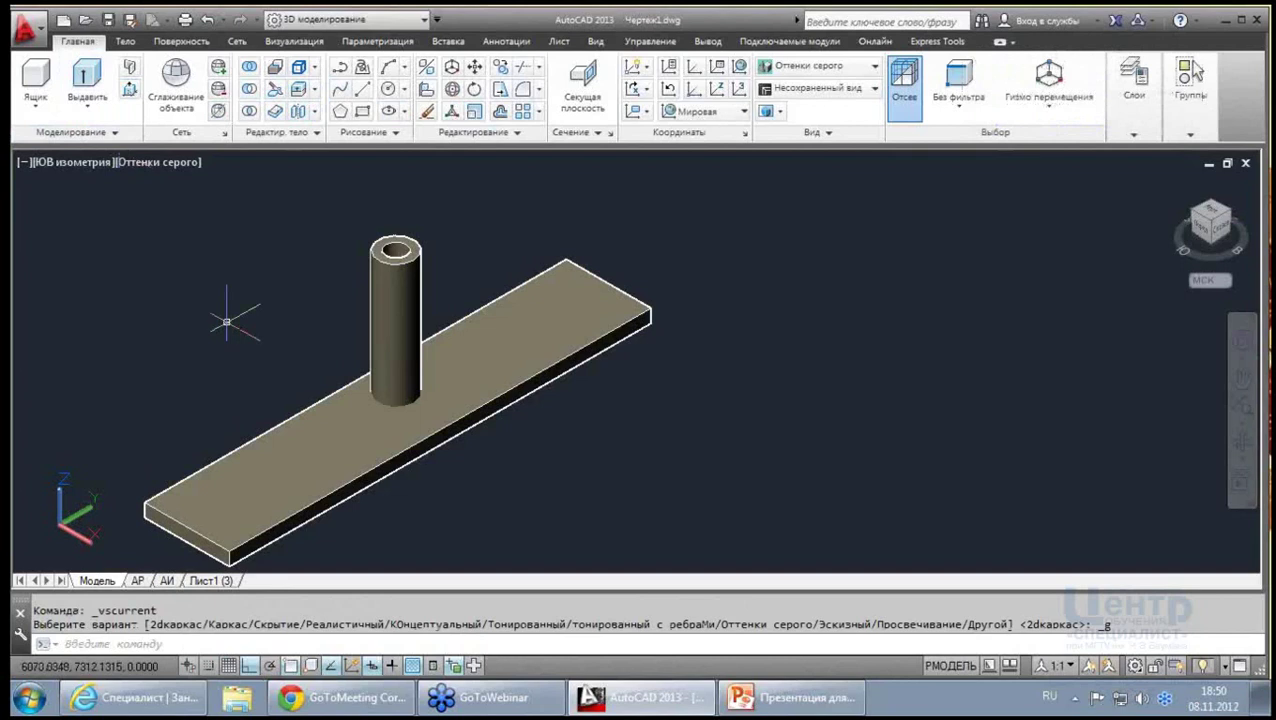
left_click(169, 164)
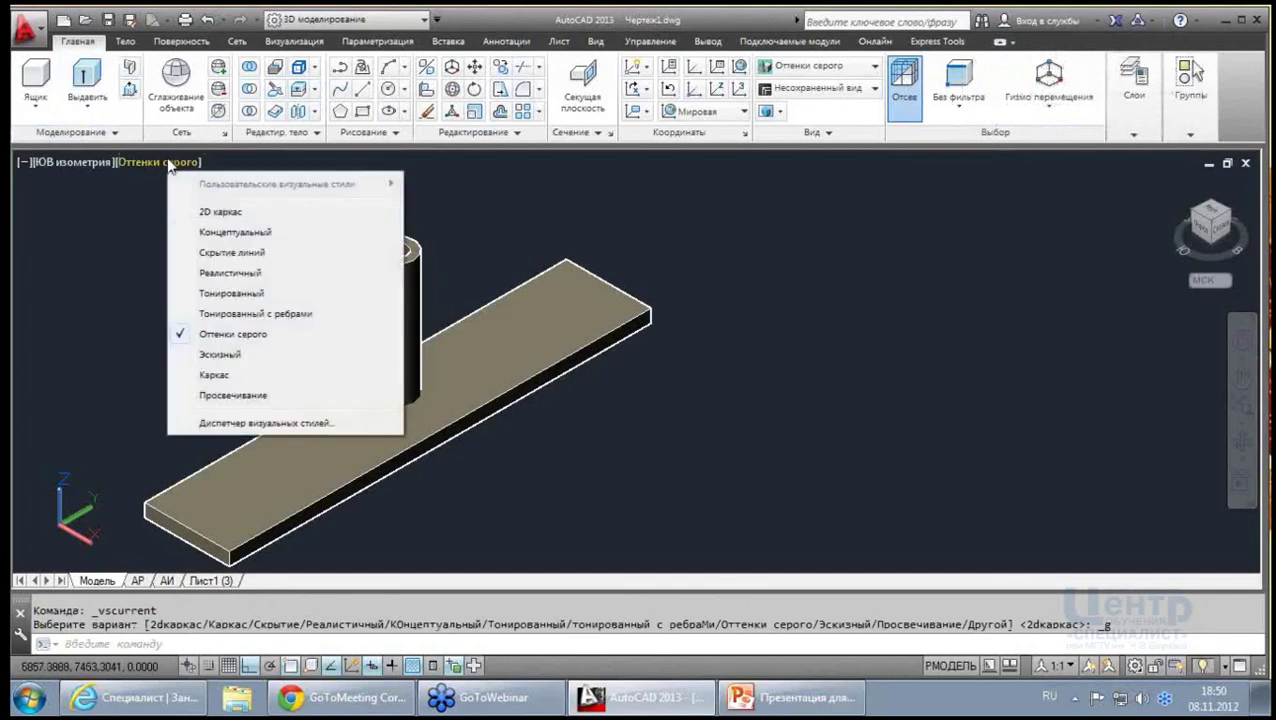
left_click(222, 213)
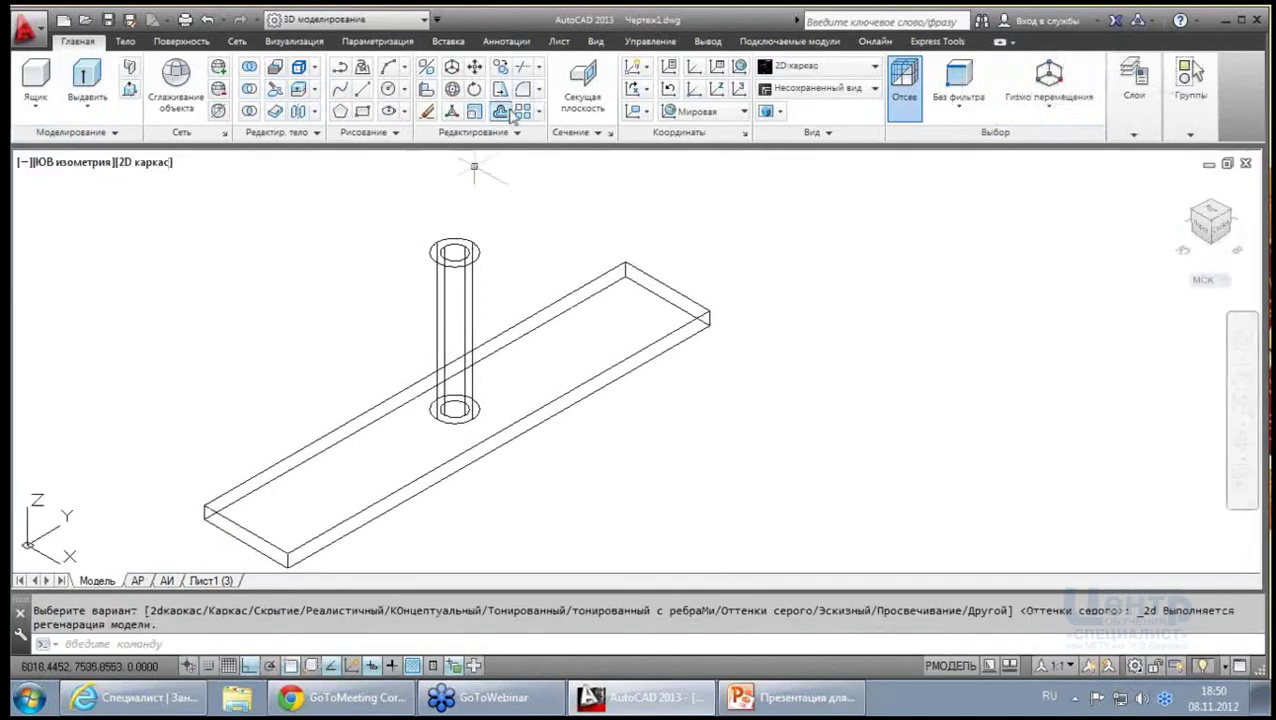
left_click(390, 90)
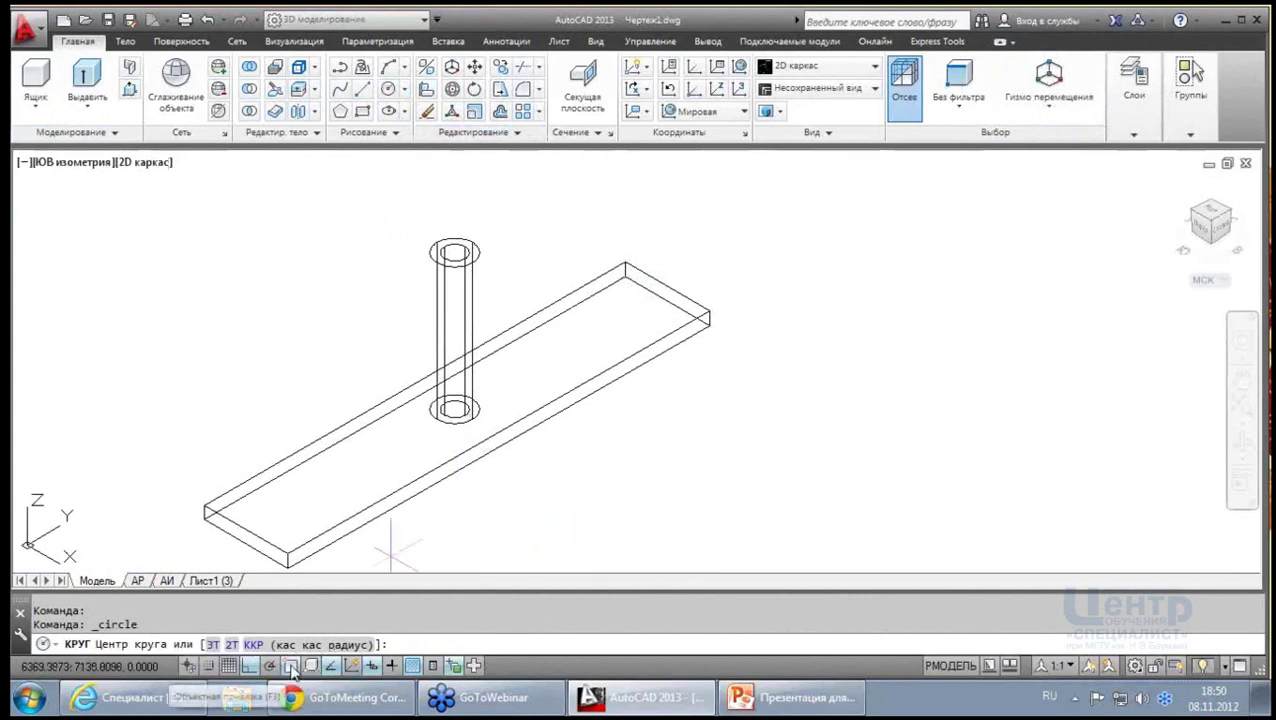
With Dynamic UCS on, draw a small circle near the plate's far corner and extrude it down through the plate
left_click(352, 669)
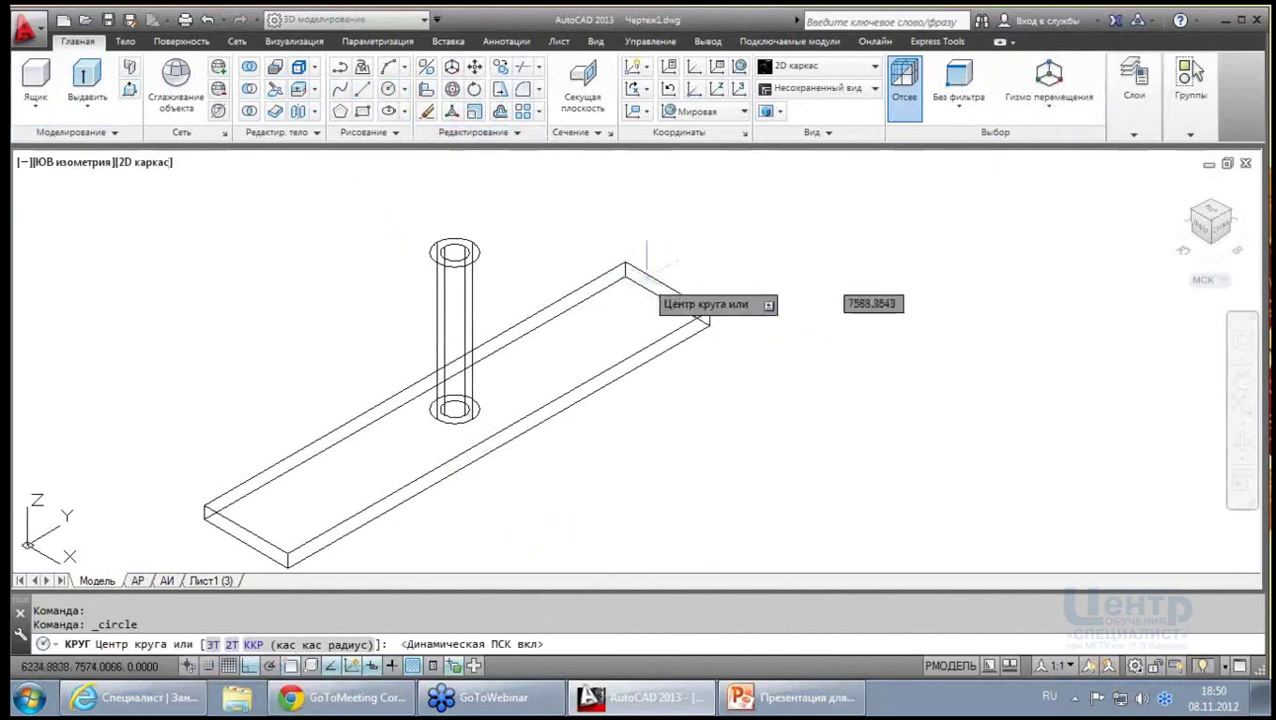
left_click(624, 267)
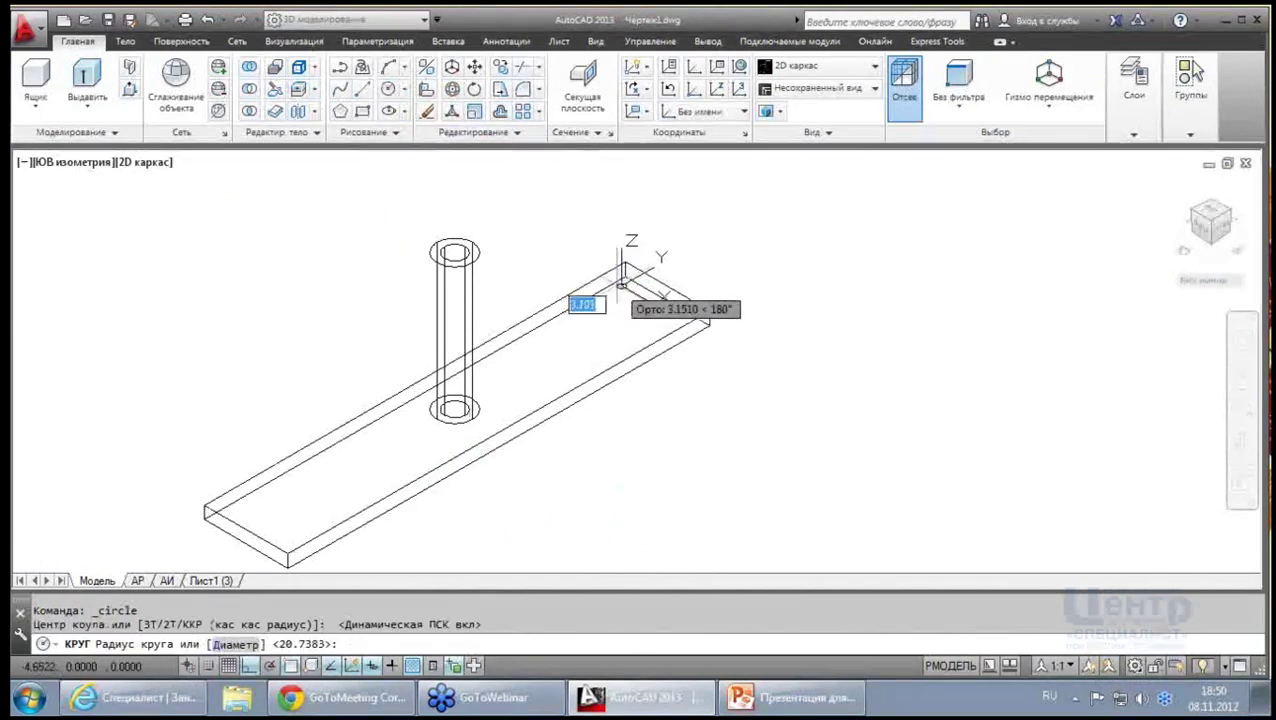
scroll(622, 286, "up", 2)
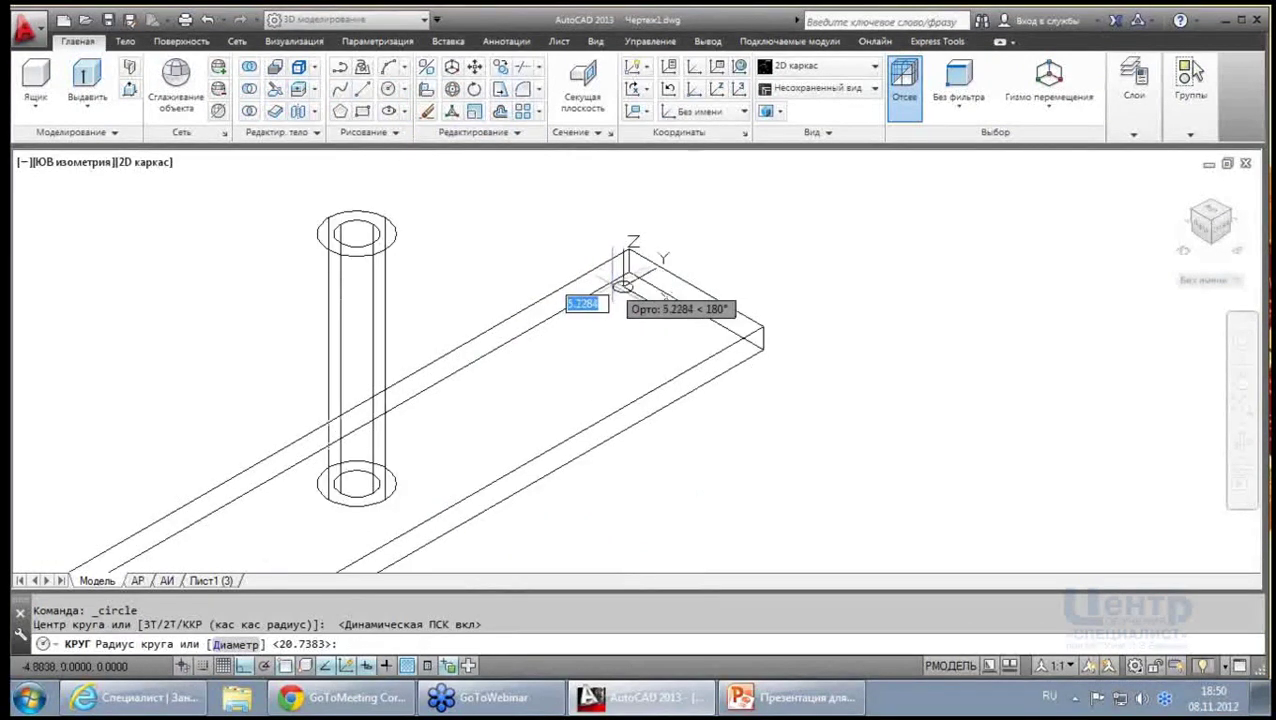
left_click(625, 288)
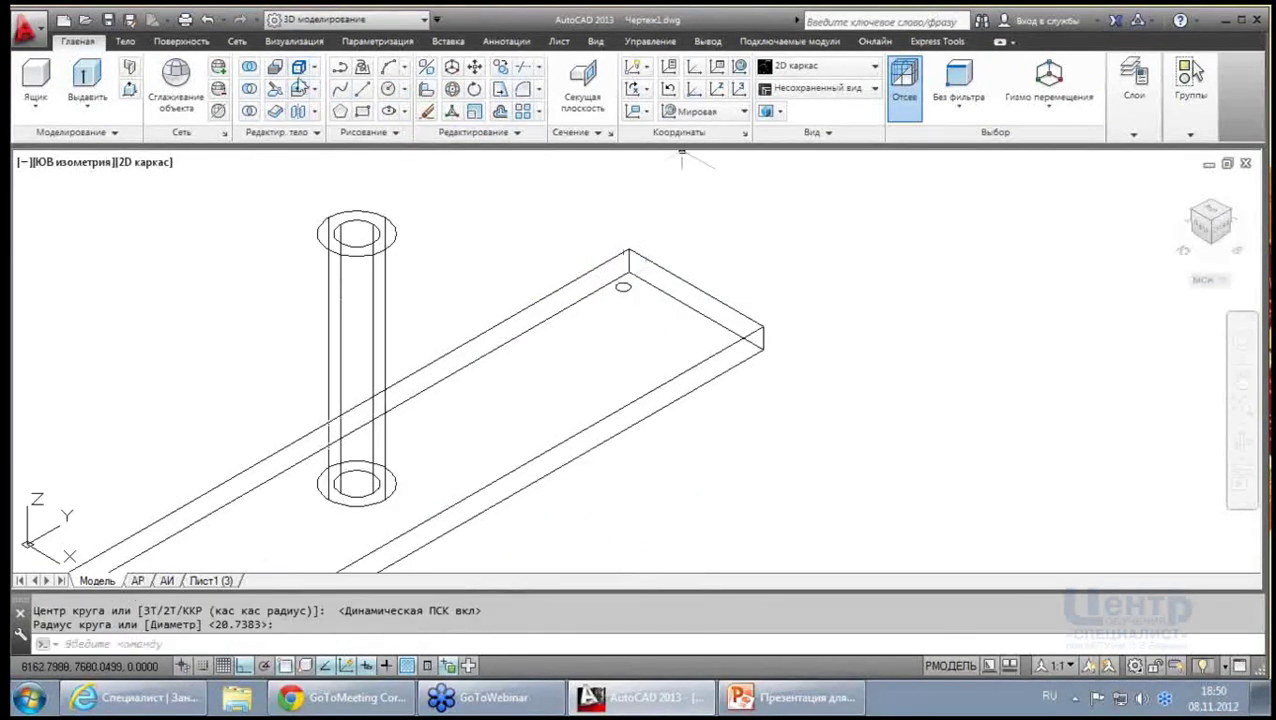
left_click(87, 78)
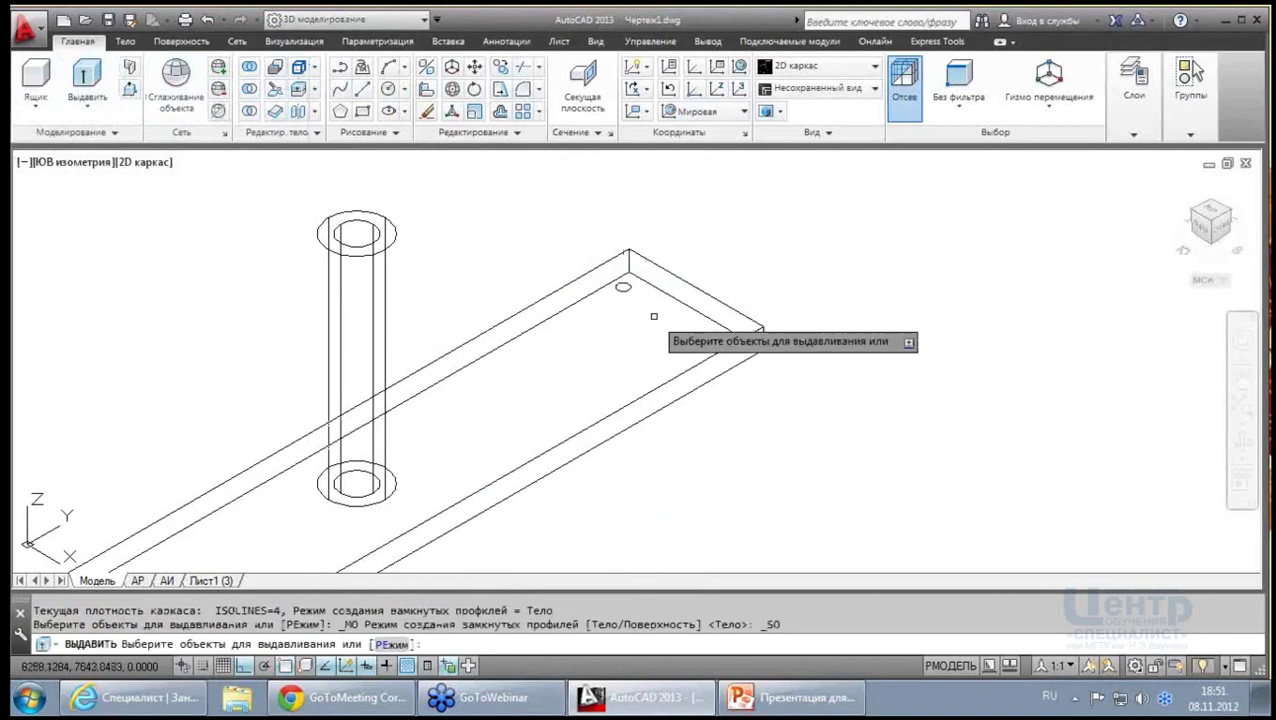
left_click(622, 287)
key("Return")
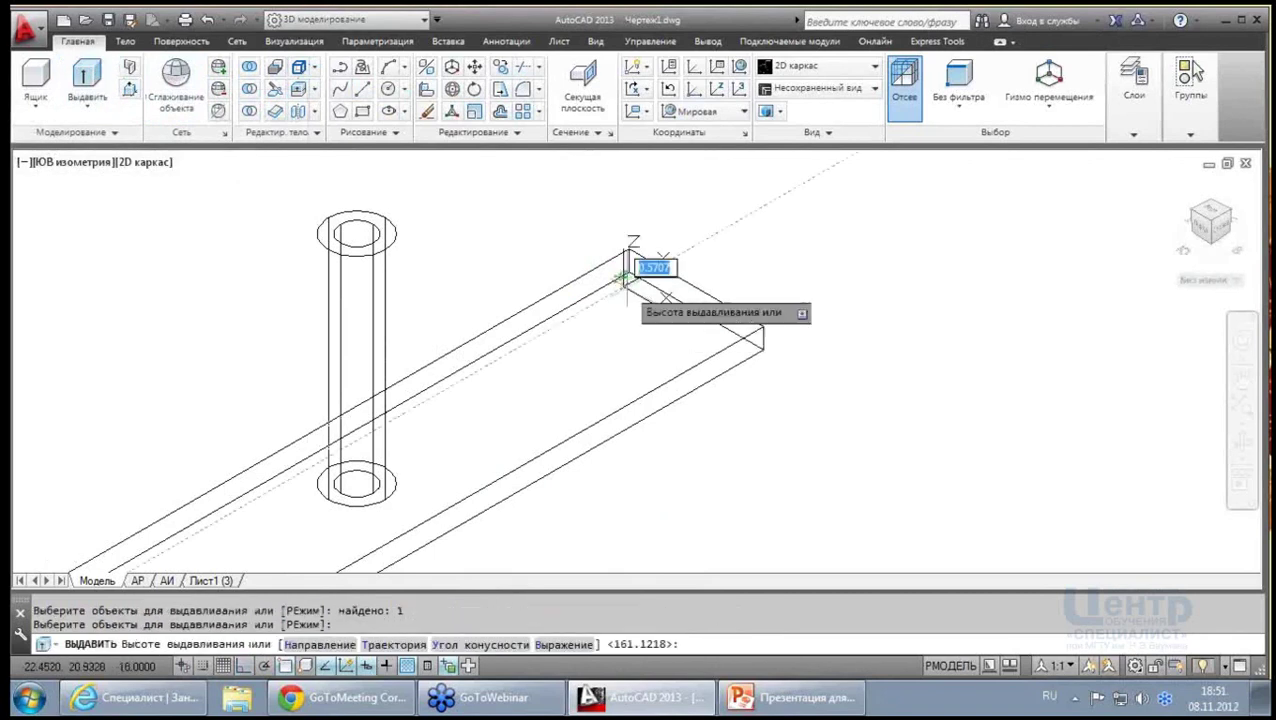
left_click(685, 508)
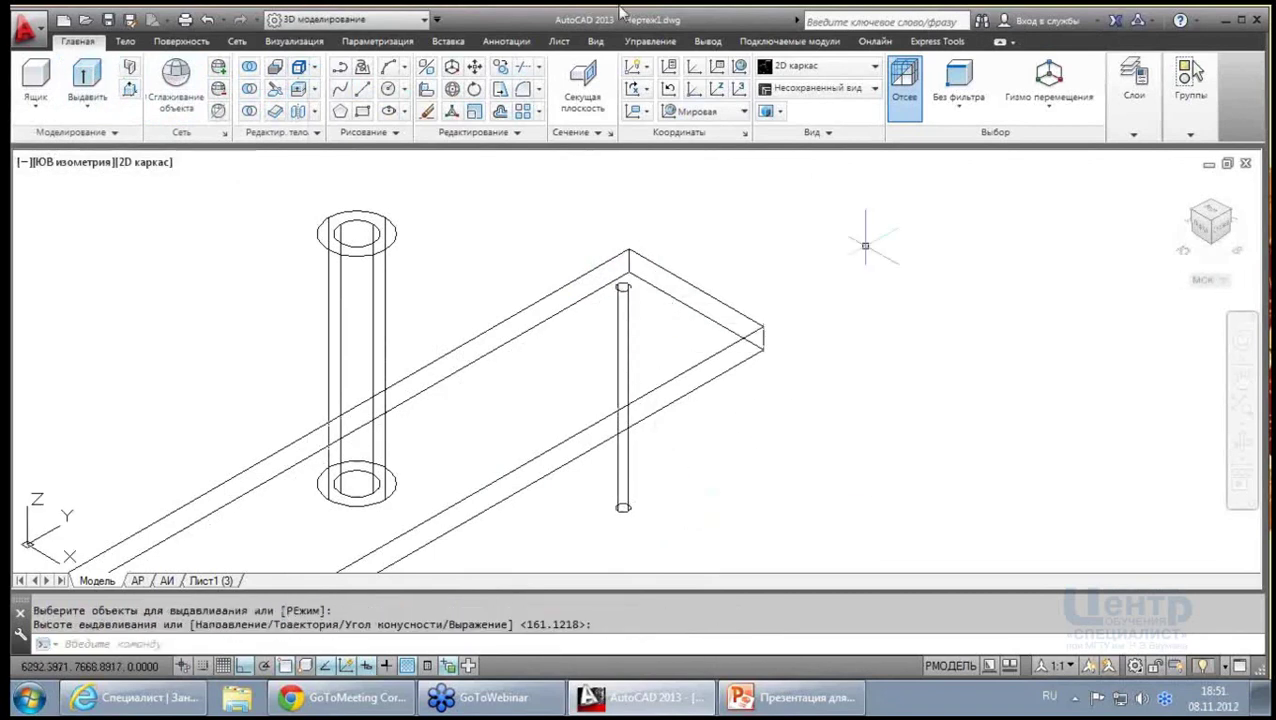
Subtract the thin cylinder from the plate to cut a through-hole
left_click(250, 89)
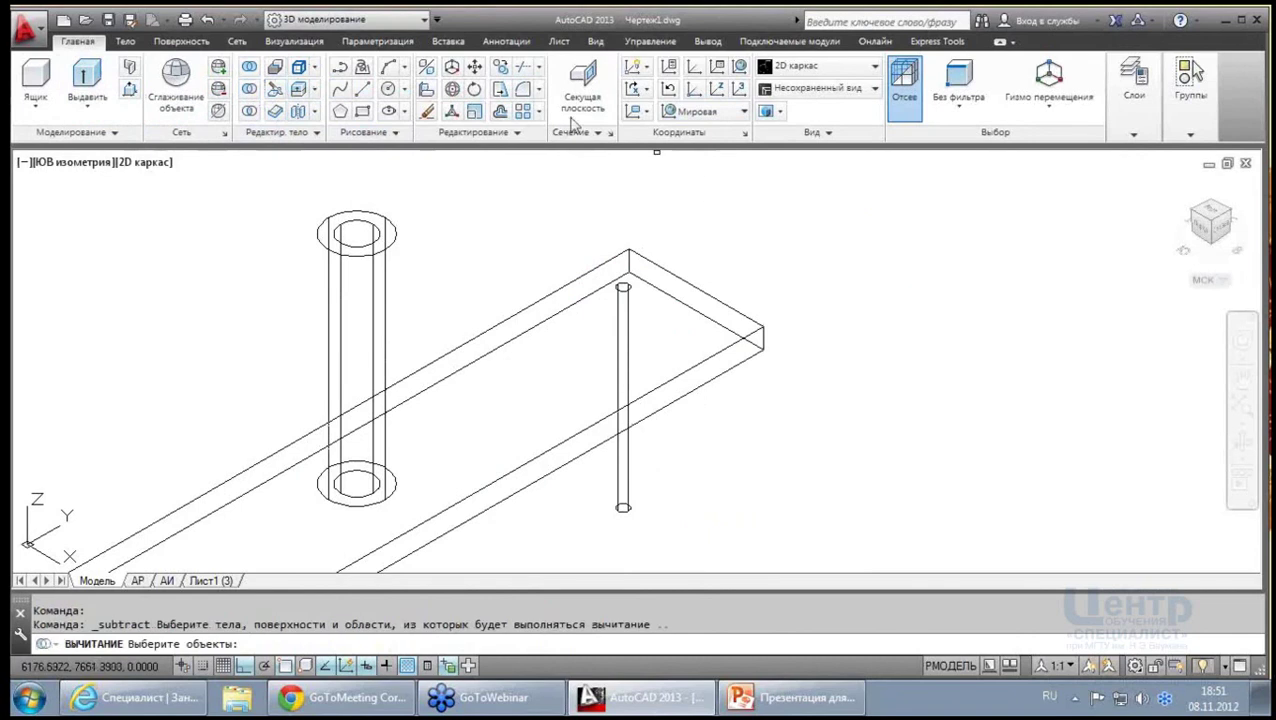
left_click(665, 268)
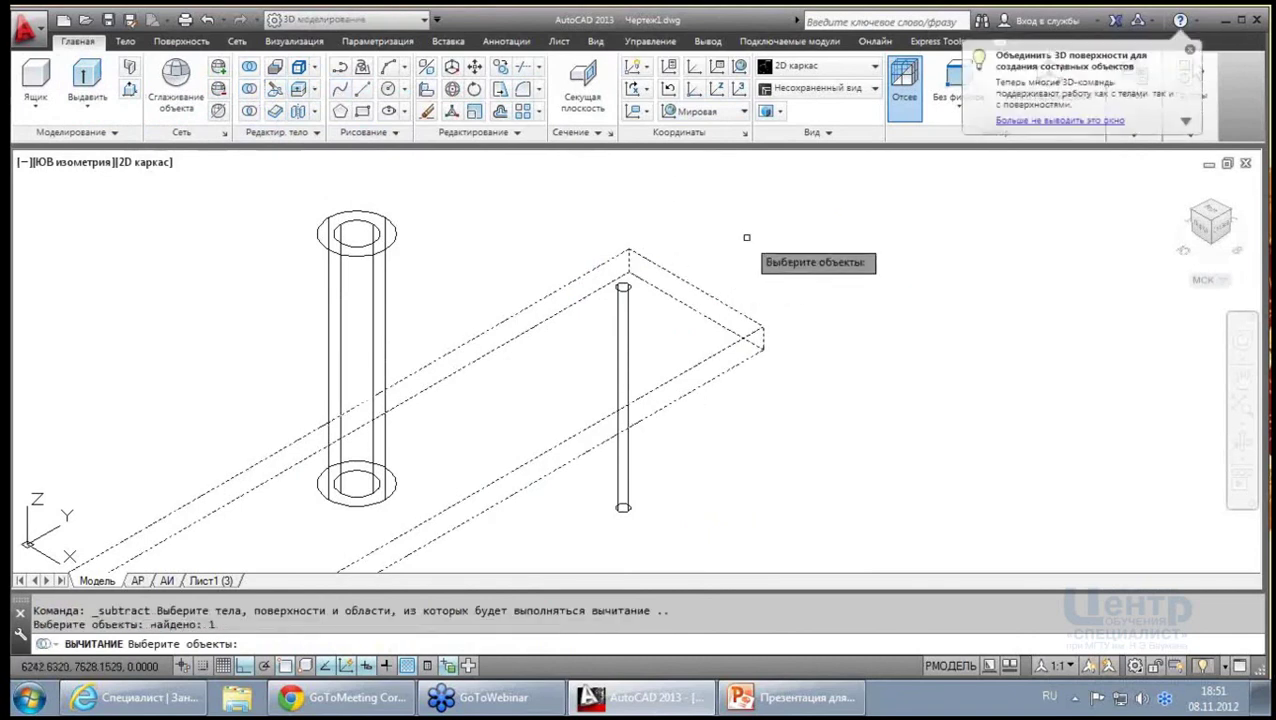
key("Return")
left_click(623, 478)
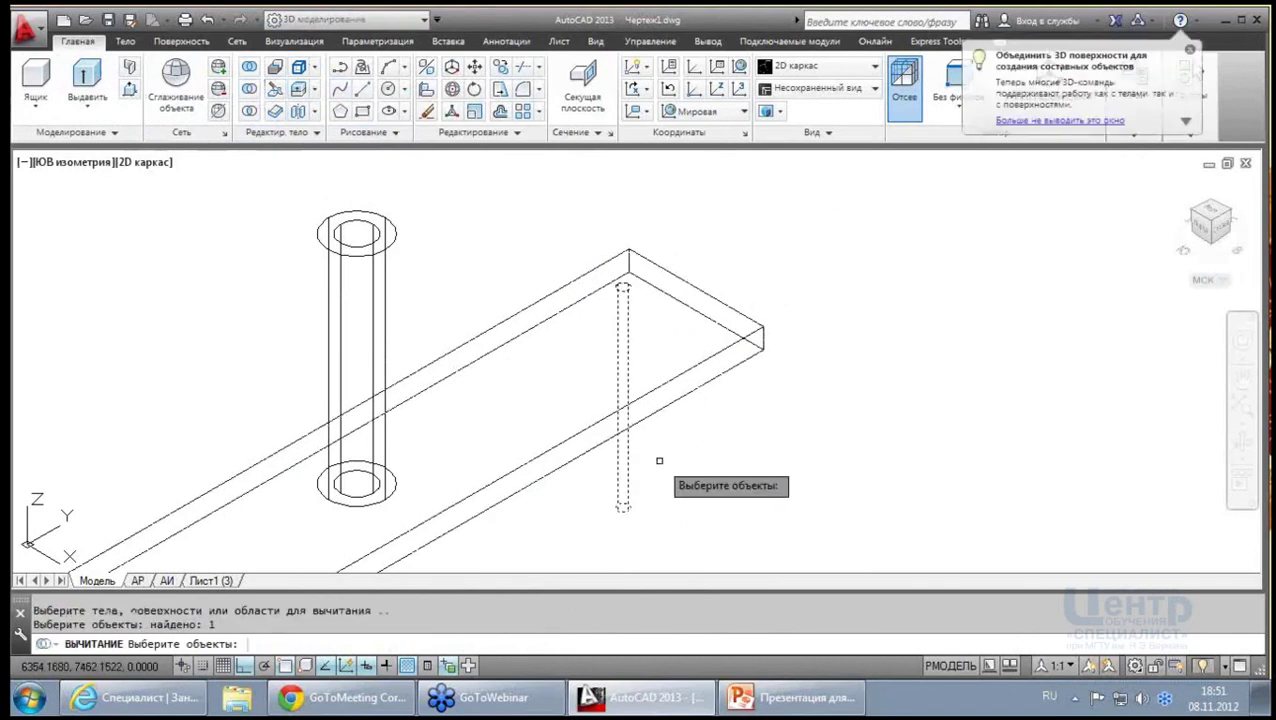
key("Return")
Set the visual style to Shades of Gray and orbit to inspect the model
scroll(685, 420, "down", 5)
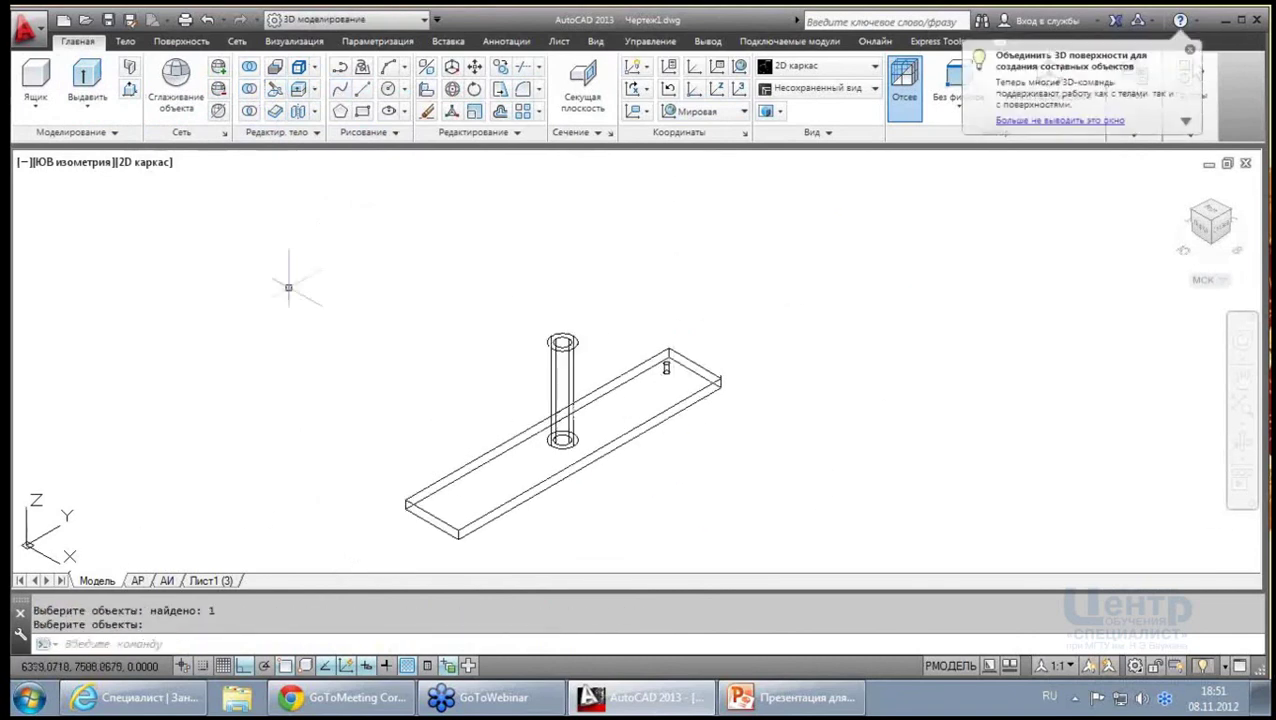
left_click(150, 162)
left_click(213, 335)
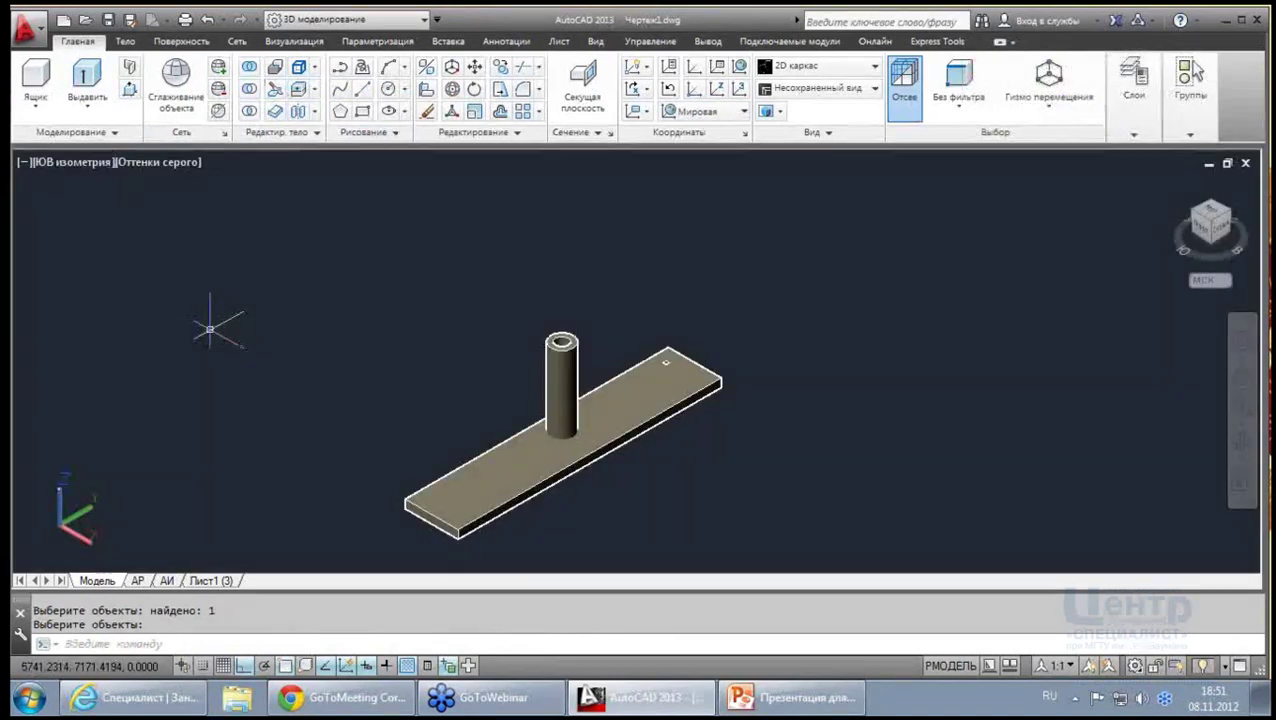
scroll(621, 347, "up", 3)
scroll(715, 353, "down", 4)
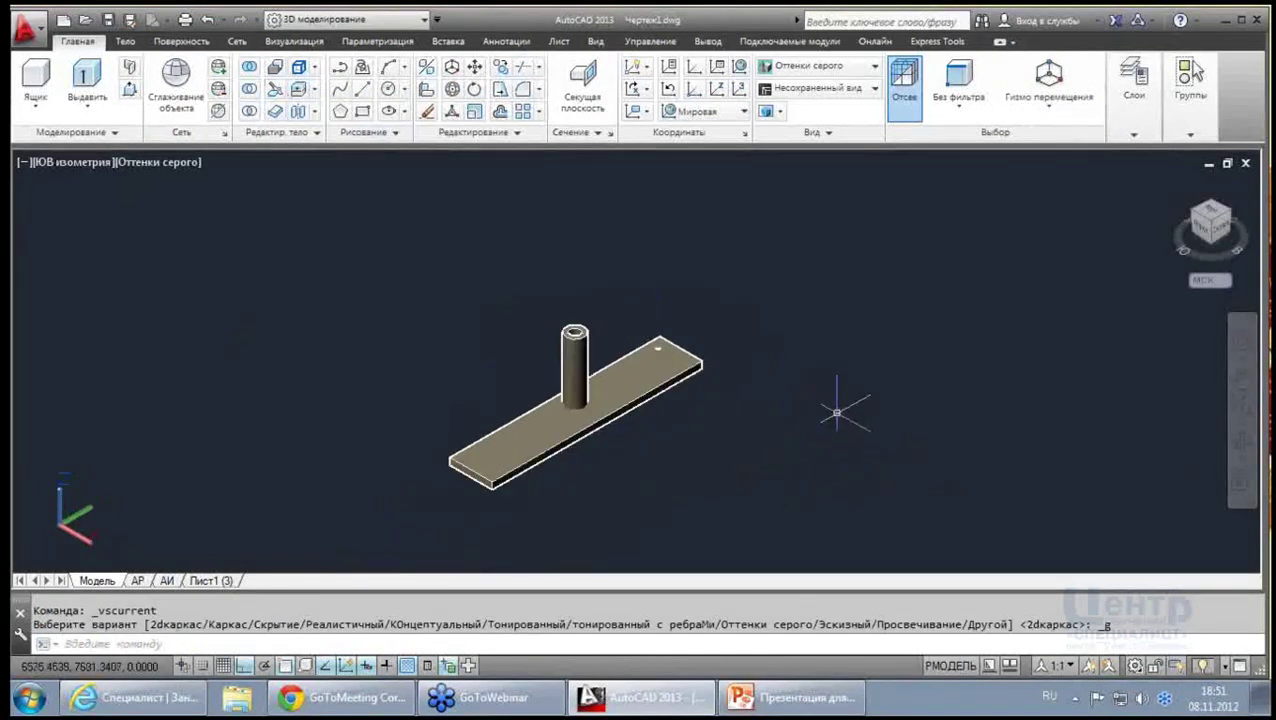
mouse_move(826, 430)
middle_mouse_down("shift")
mouse_move(715, 295)
mouse_move(740, 507)
mouse_move(837, 444)
mouse_move(826, 447)
middle_mouse_up("shift")
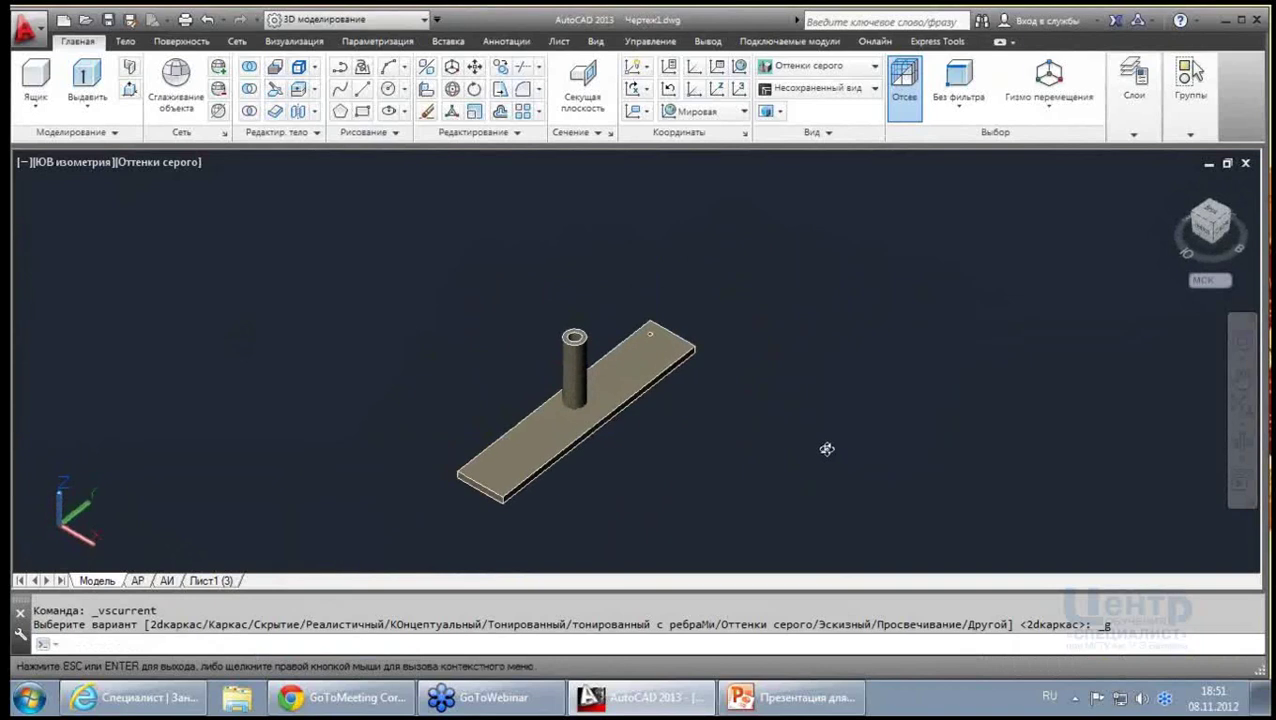
Return the model to 2D Wireframe and switch to the Southeast Isometric view
left_click(214, 163)
left_click(262, 209)
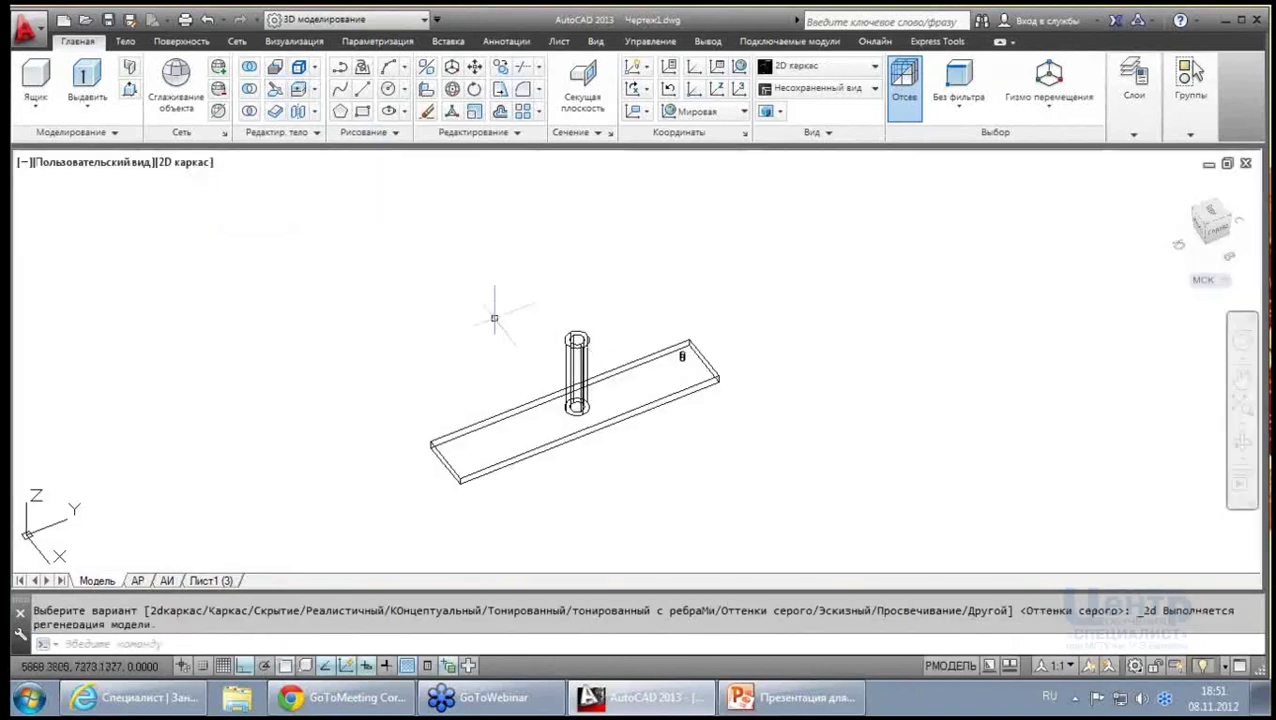
left_click(130, 165)
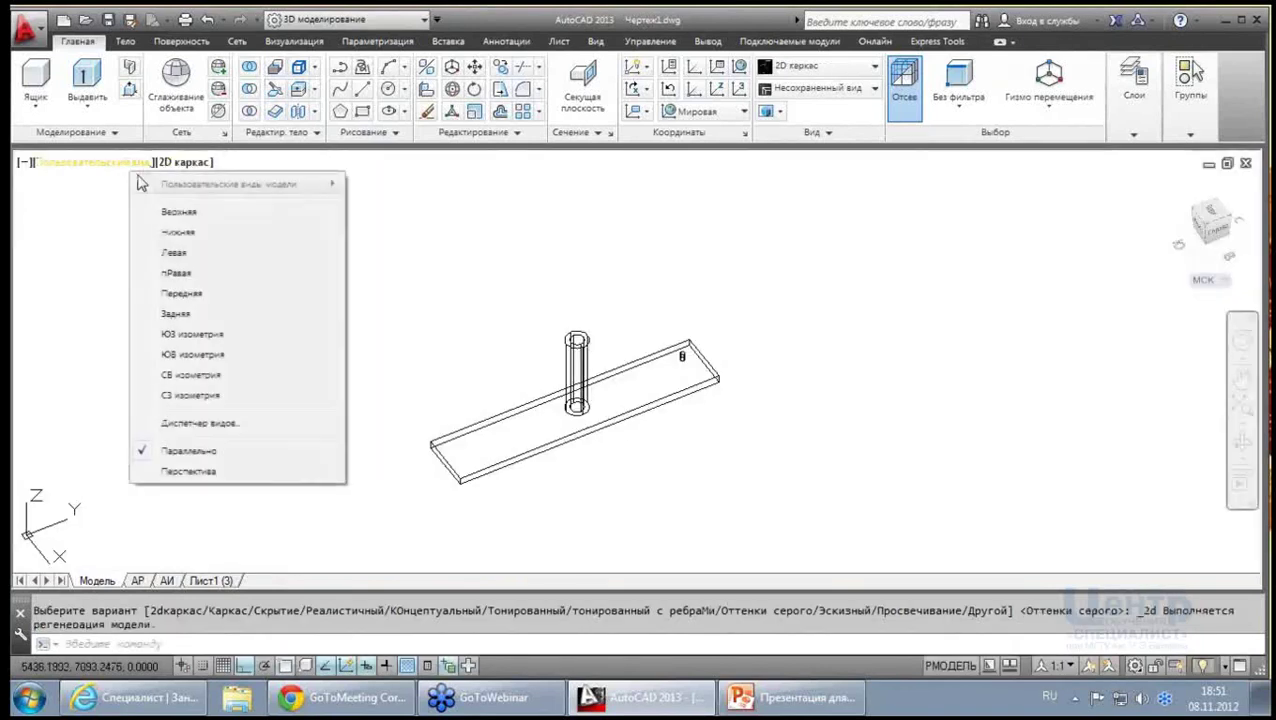
left_click(210, 353)
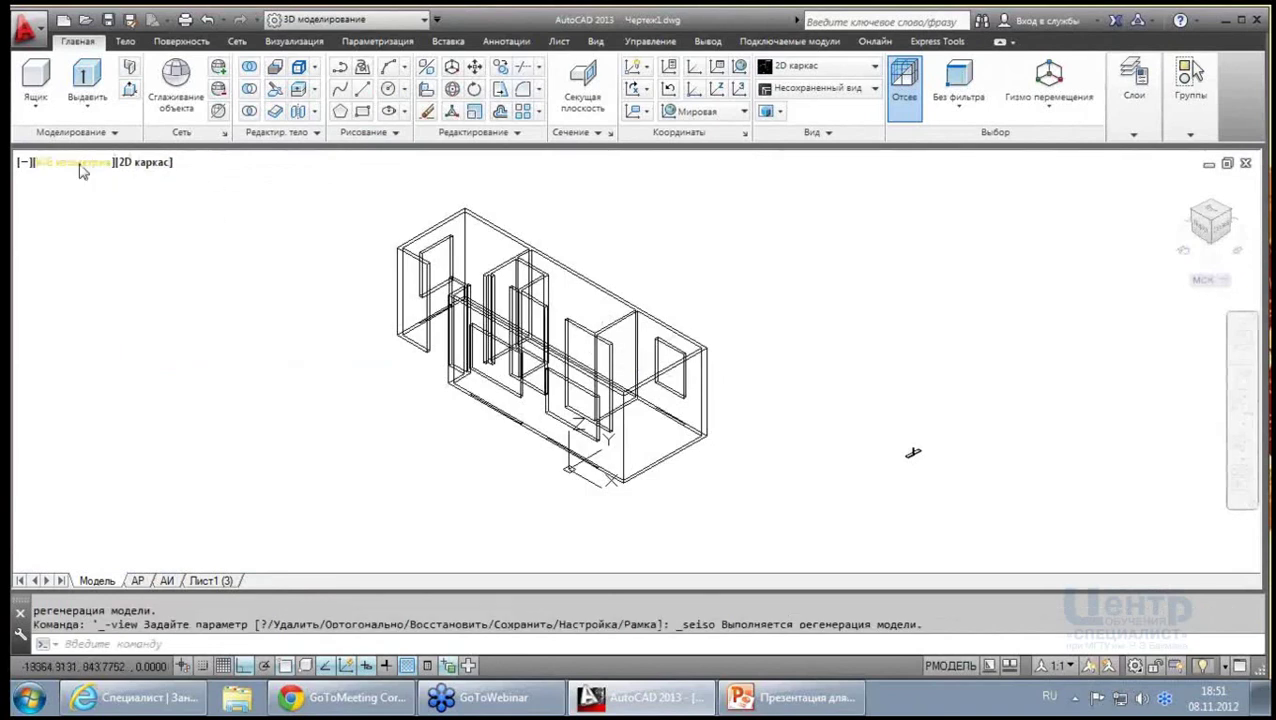
Frame the plate-and-tube model in the viewport and bring up the Лист layout view tools
middle_click_drag(984, 458, 496, 387)
scroll(430, 414, "up", 2)
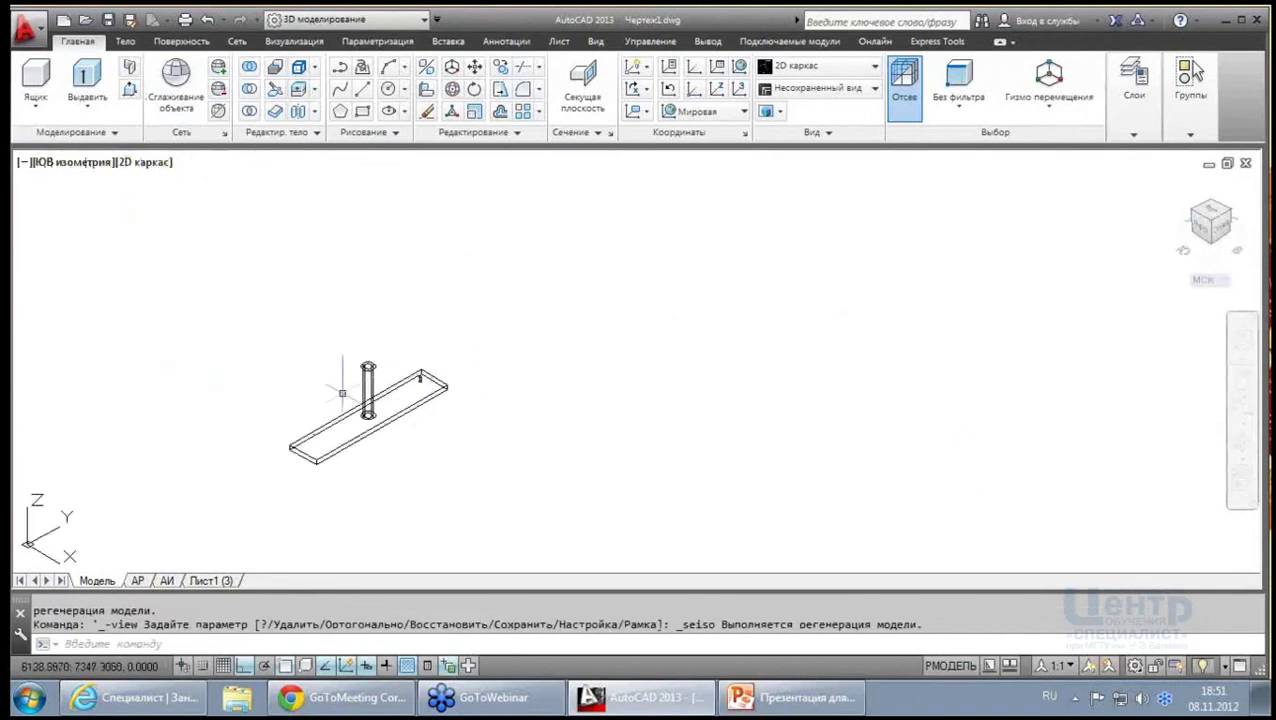
scroll(342, 396, "up", 2)
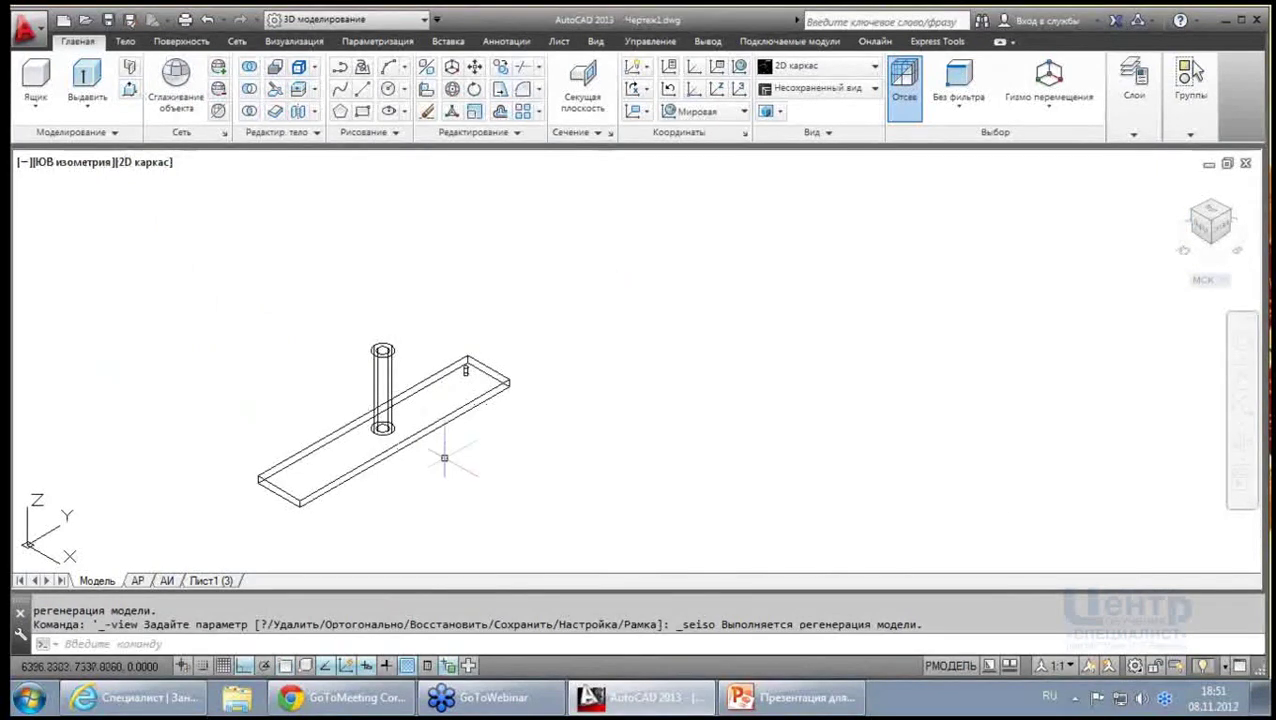
middle_click_drag(444, 458, 410, 430)
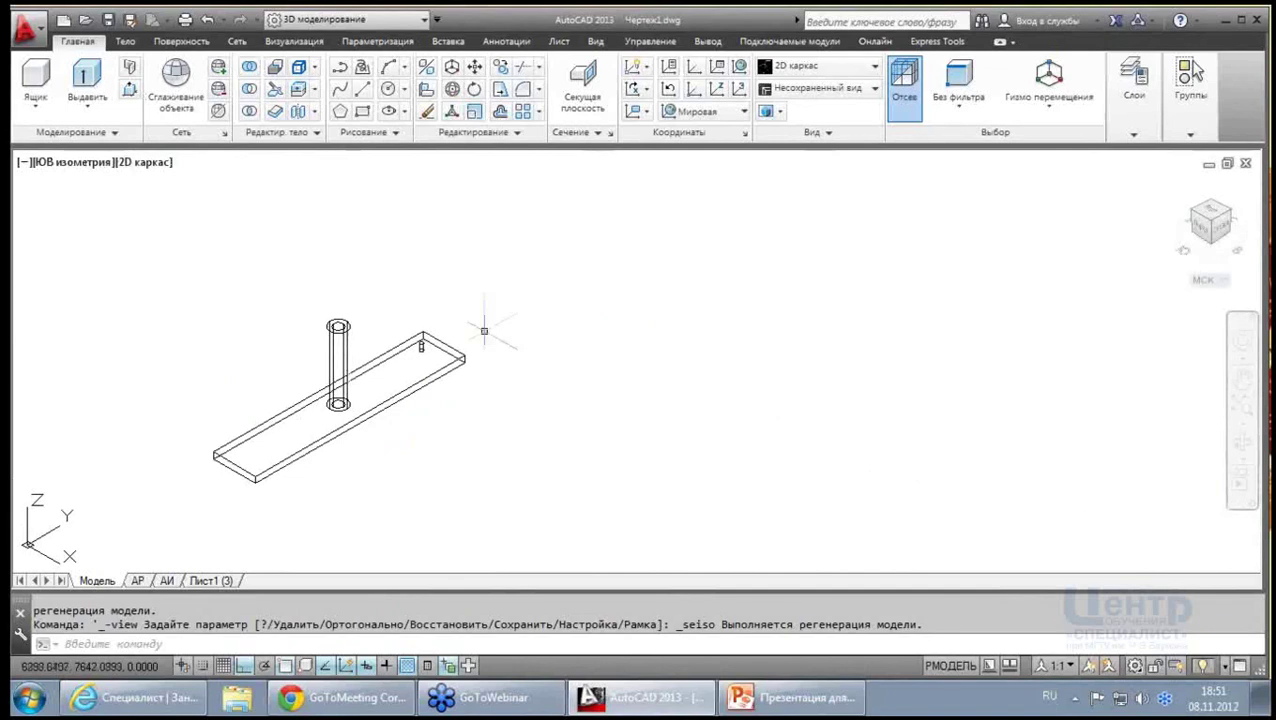
left_click(558, 42)
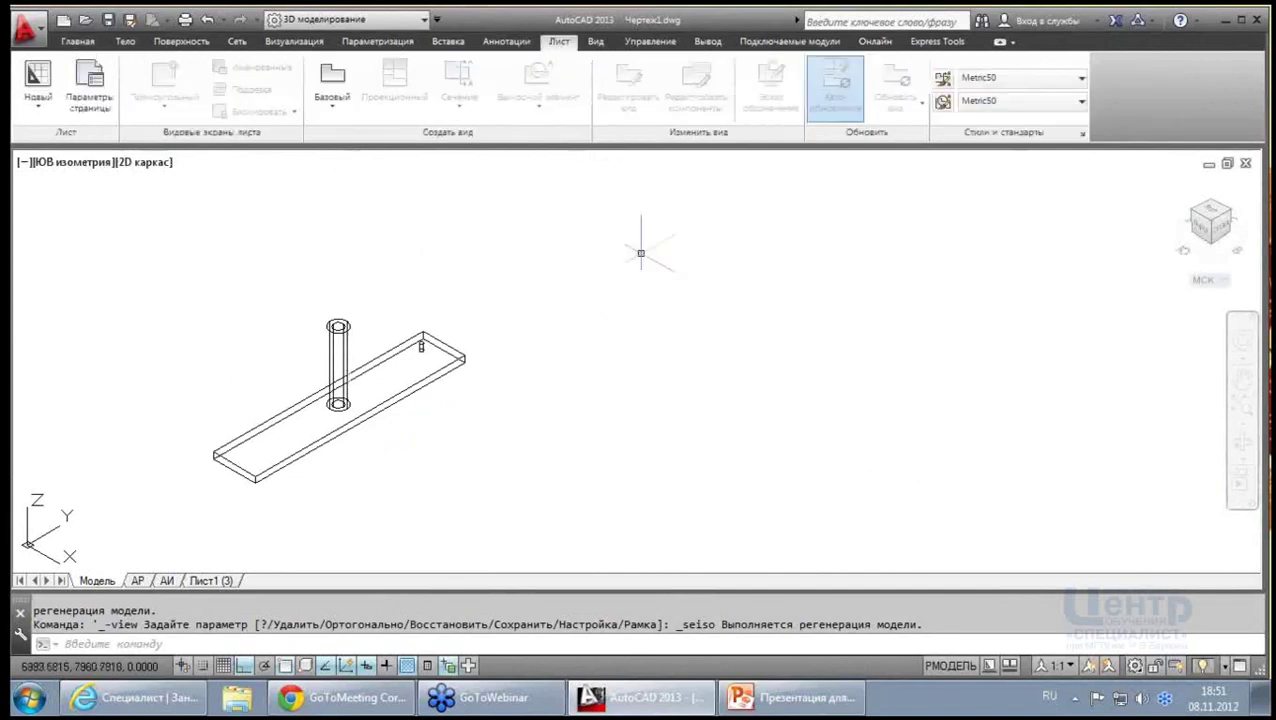
Start a base view from model space using the plate and tube, targeting layout Лист1 (3)
left_click(336, 96)
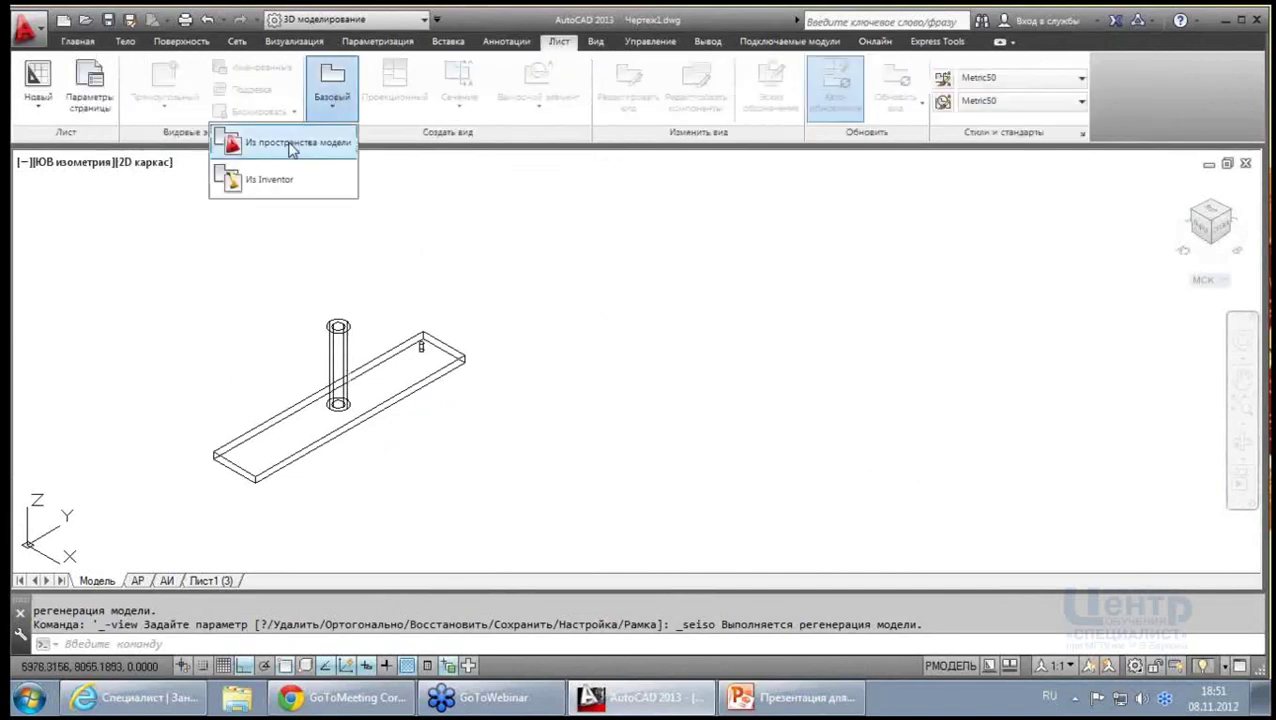
left_click(252, 142)
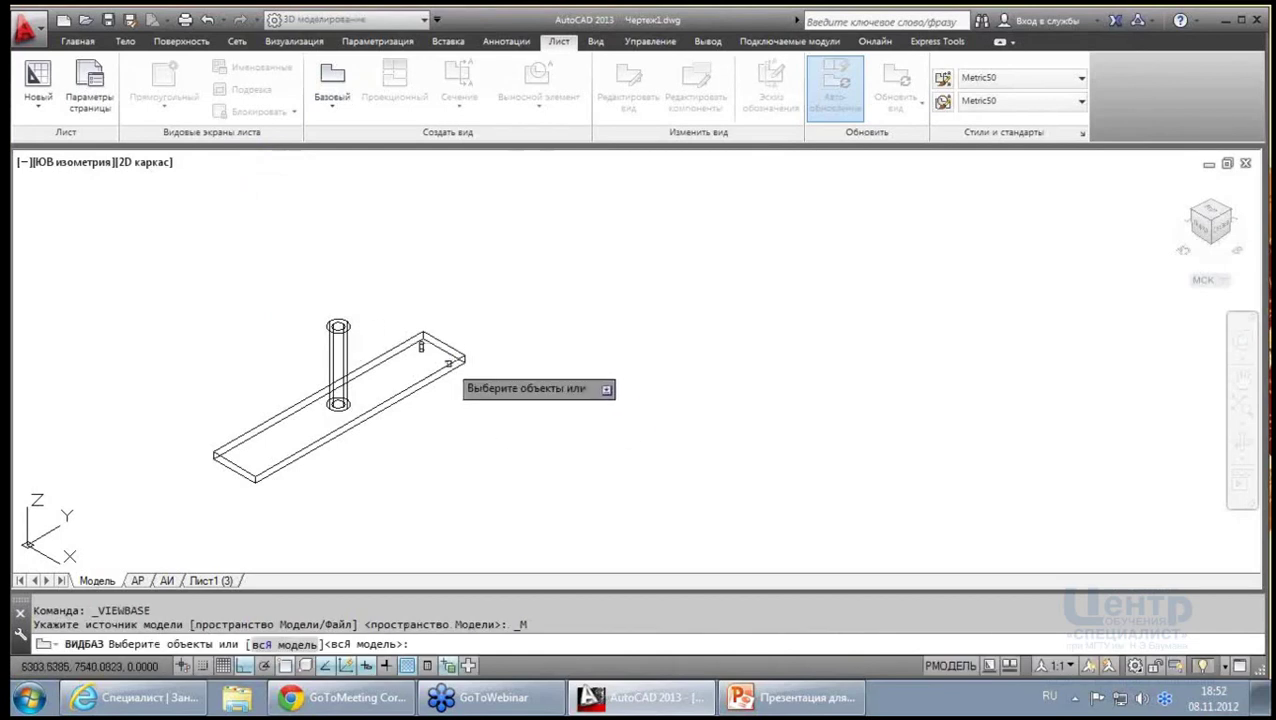
left_click(430, 355)
left_click(338, 335)
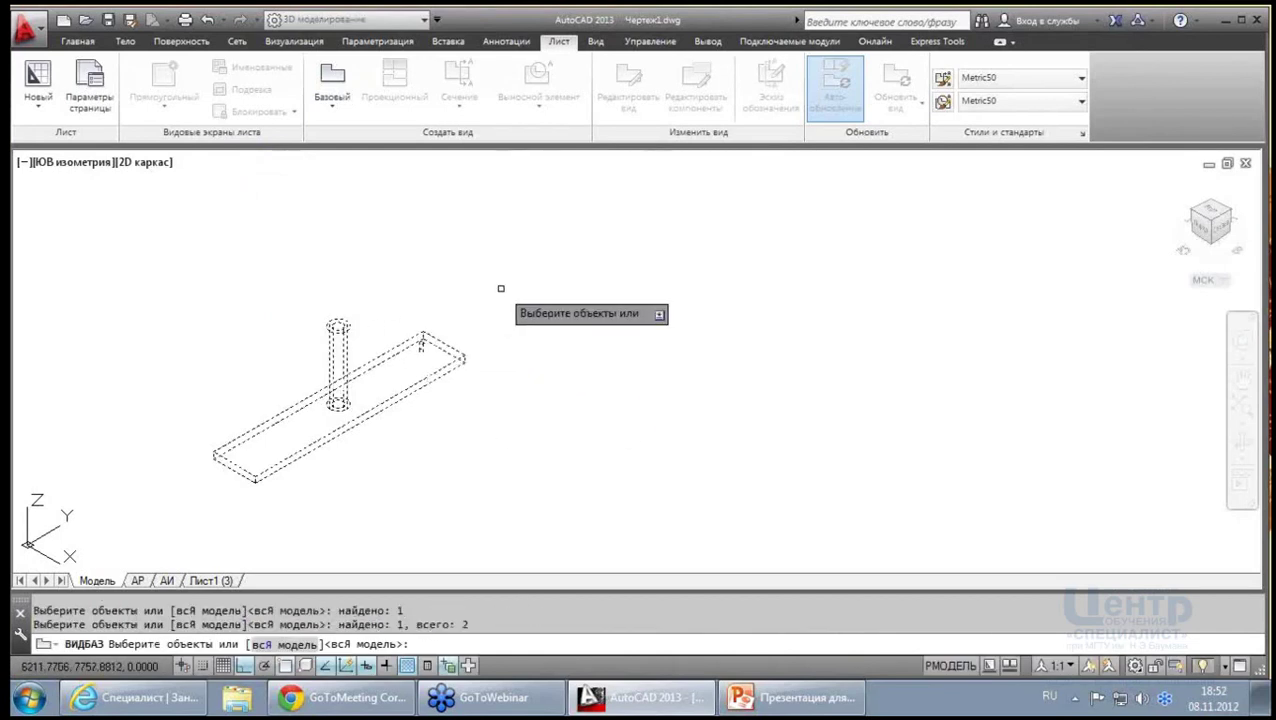
key("Return")
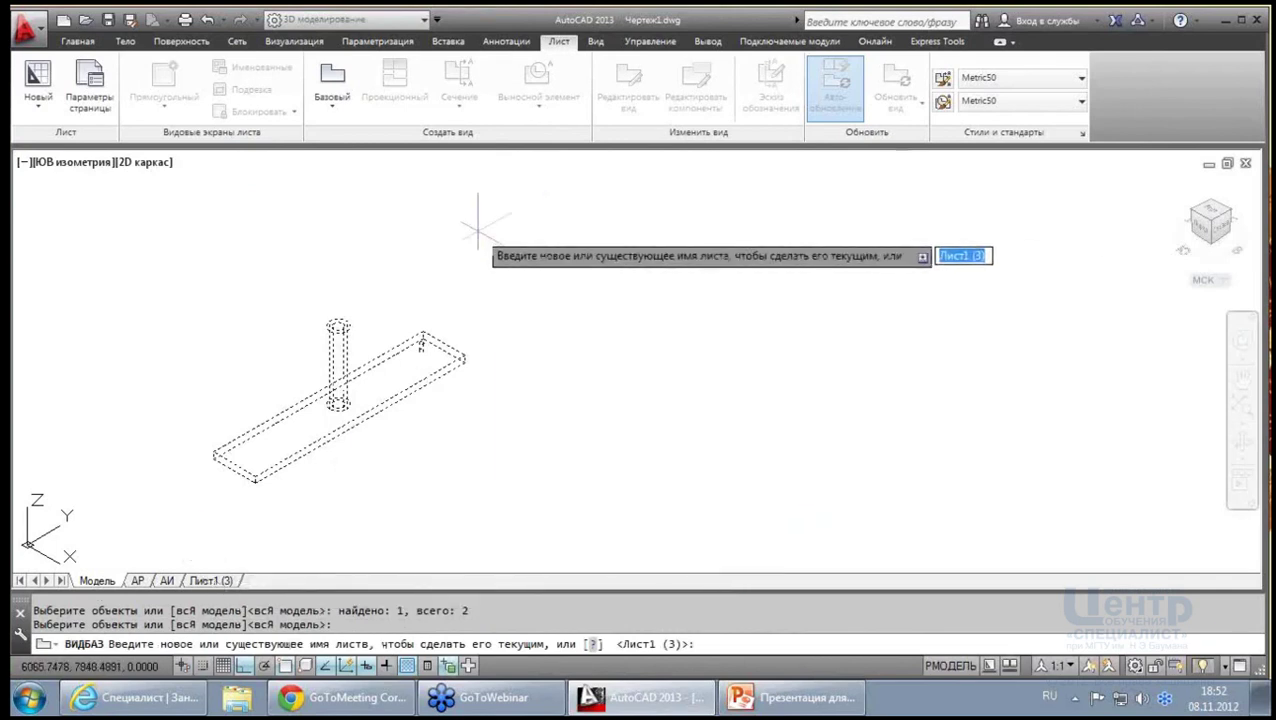
key("Return")
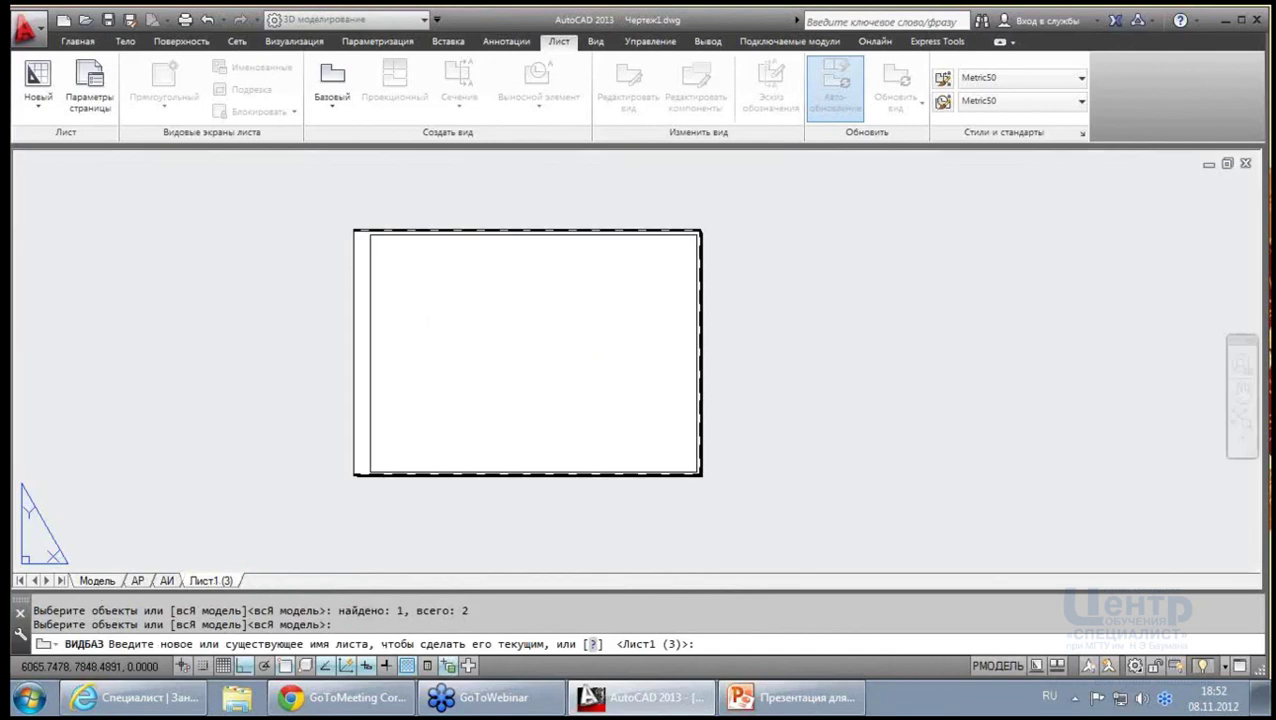
Place the 1:2 front base view, then side and isometric projections on the sheet
left_click(441, 285)
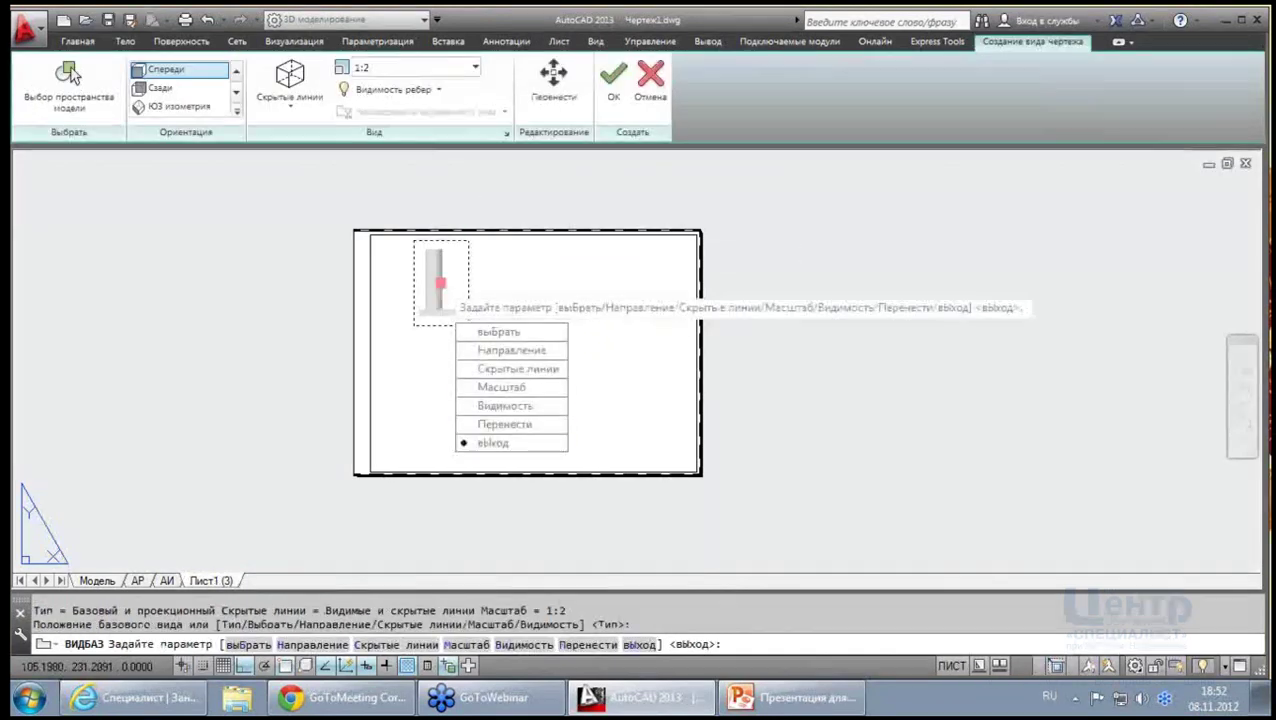
left_click(493, 443)
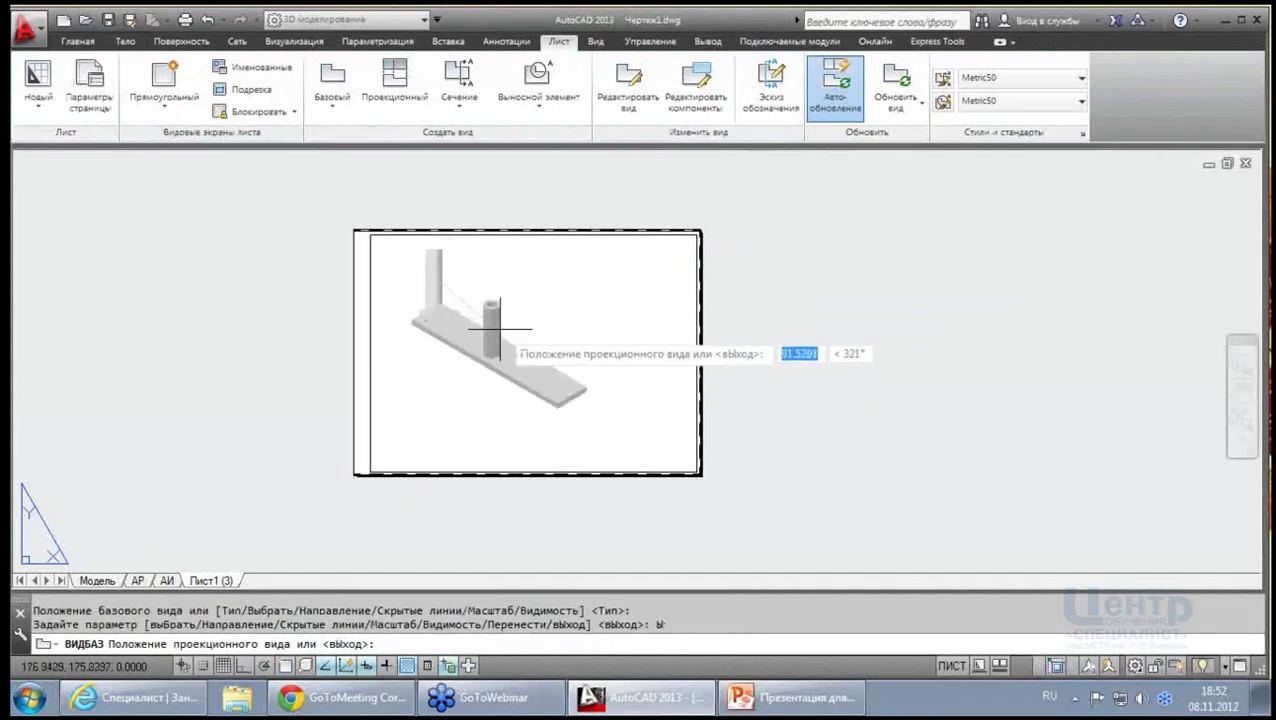
left_click(584, 283)
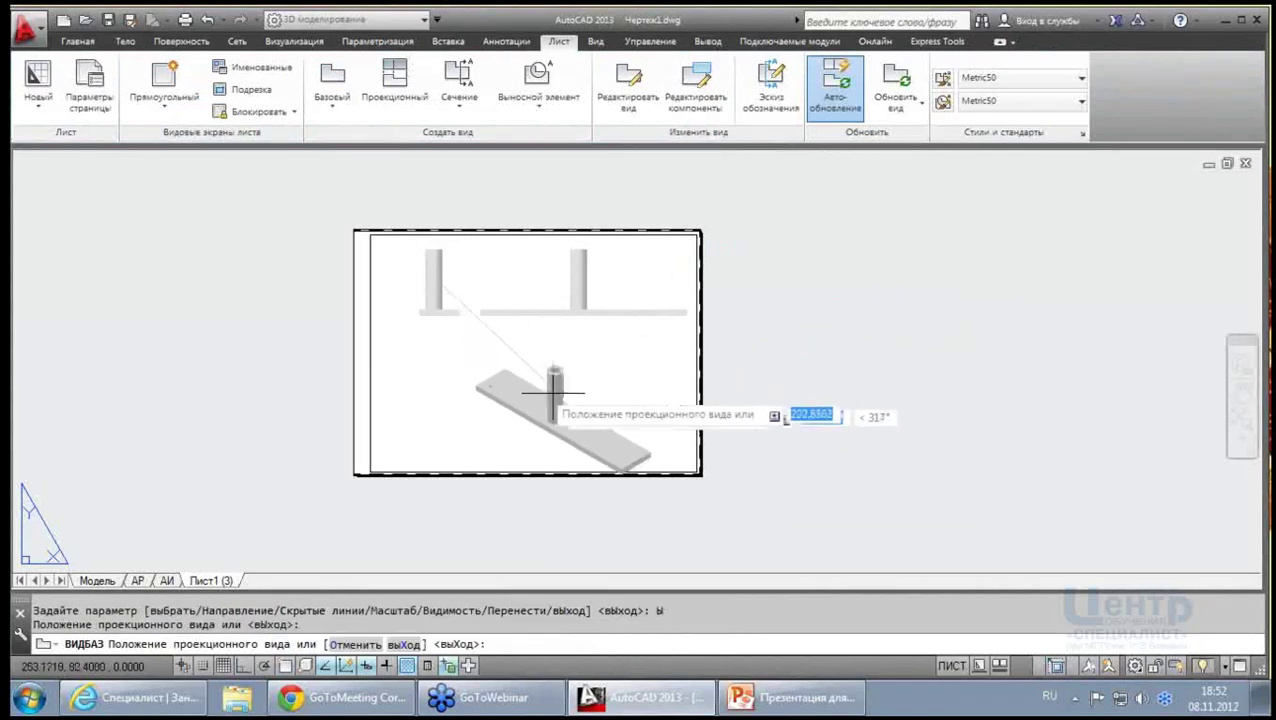
left_click(510, 378)
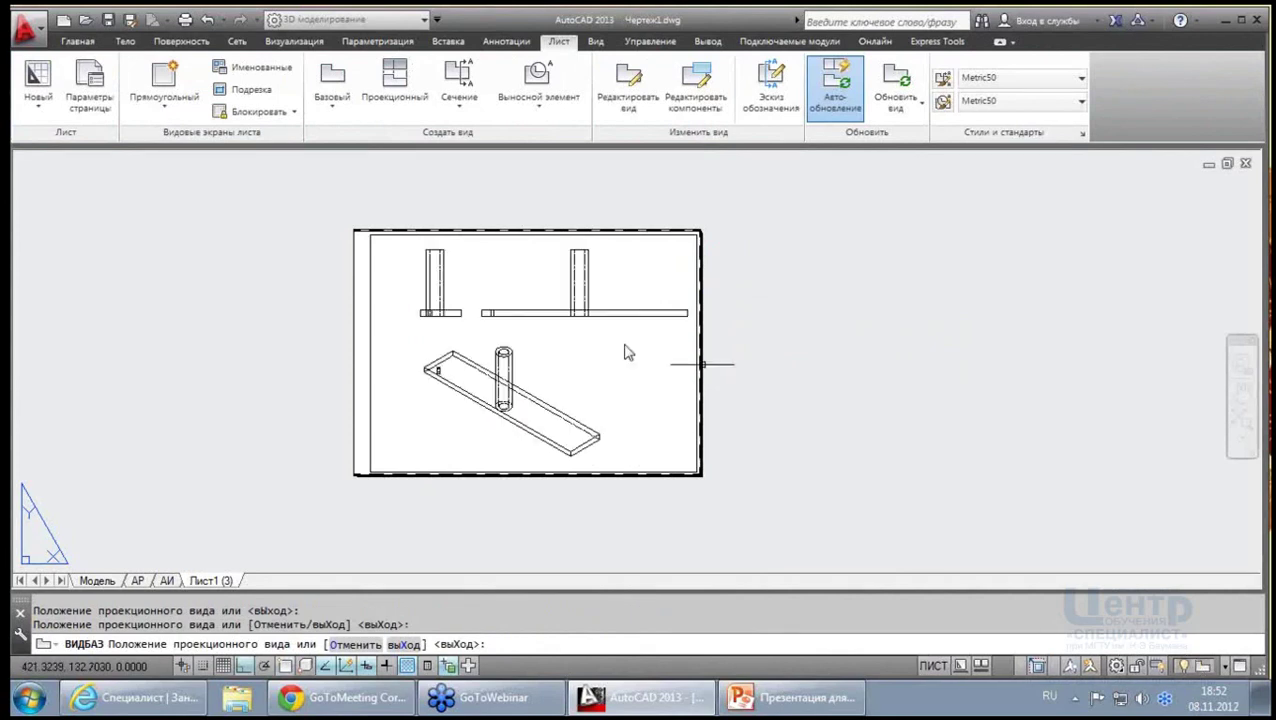
Delete the isometric projection, leaving only the front and side views
scroll(488, 299, "up", 2)
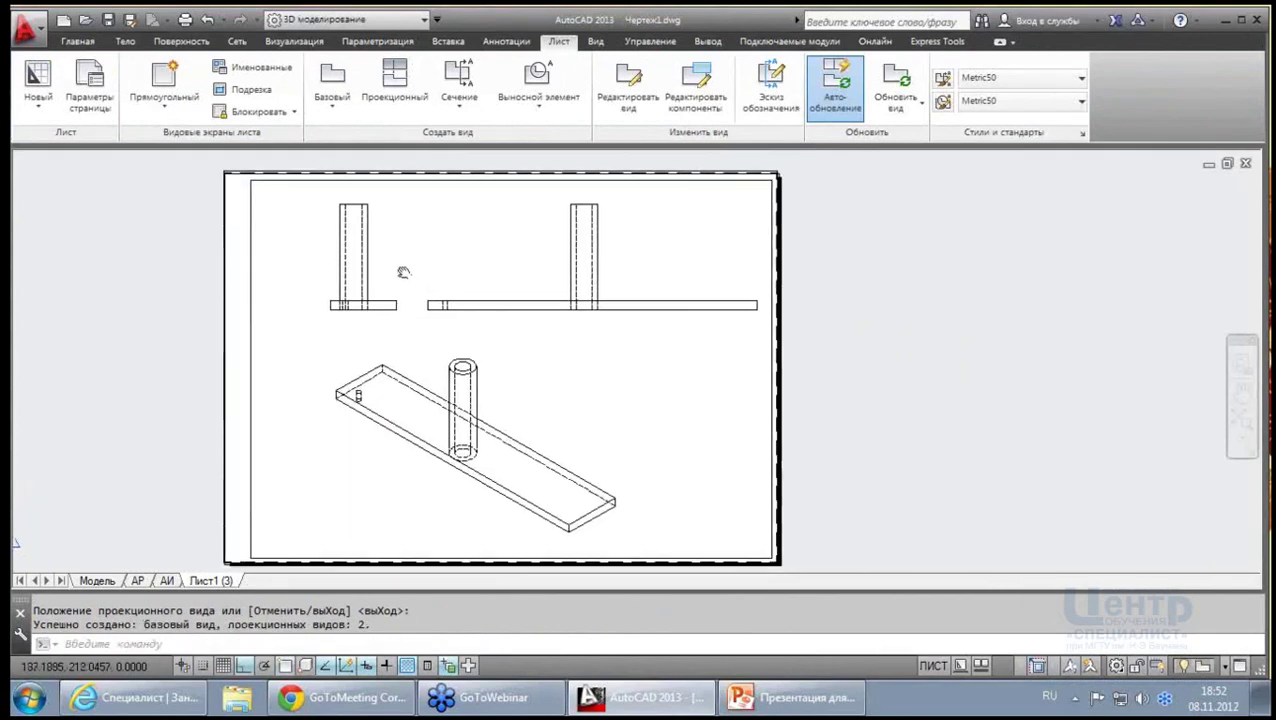
left_click(455, 399)
key("Delete")
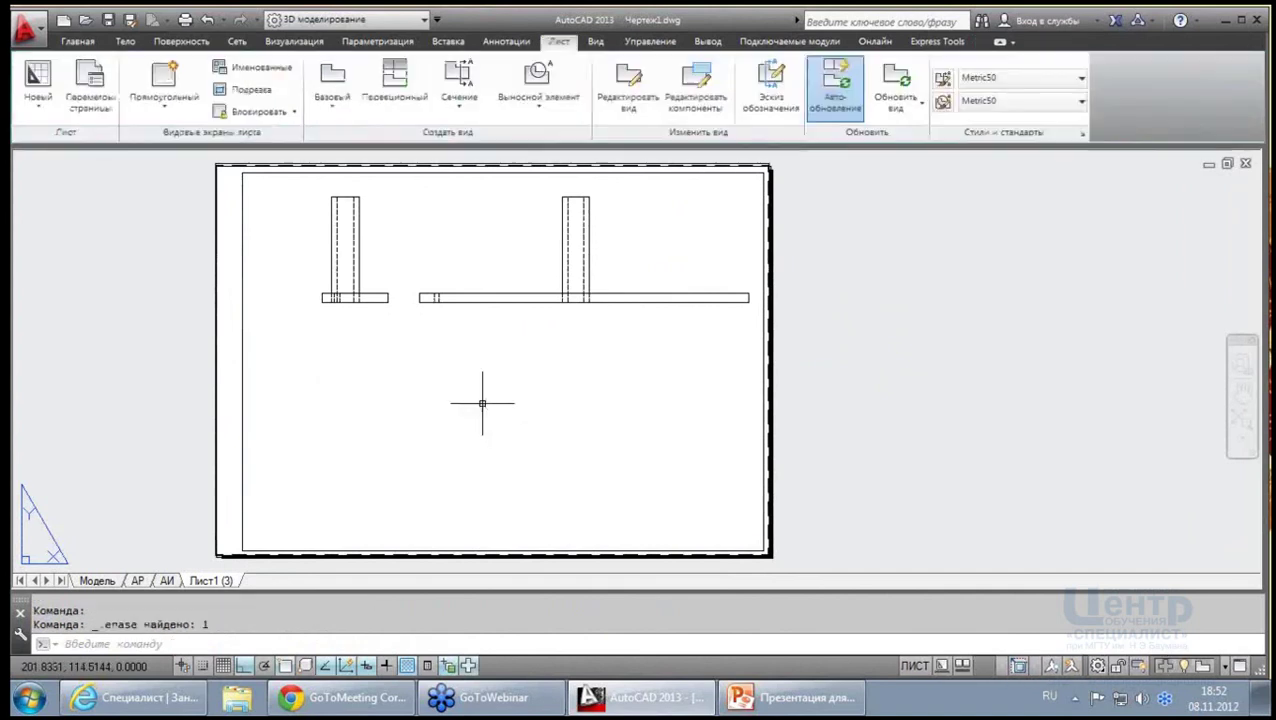
scroll(340, 278, "up", 3)
scroll(360, 300, "down", 1)
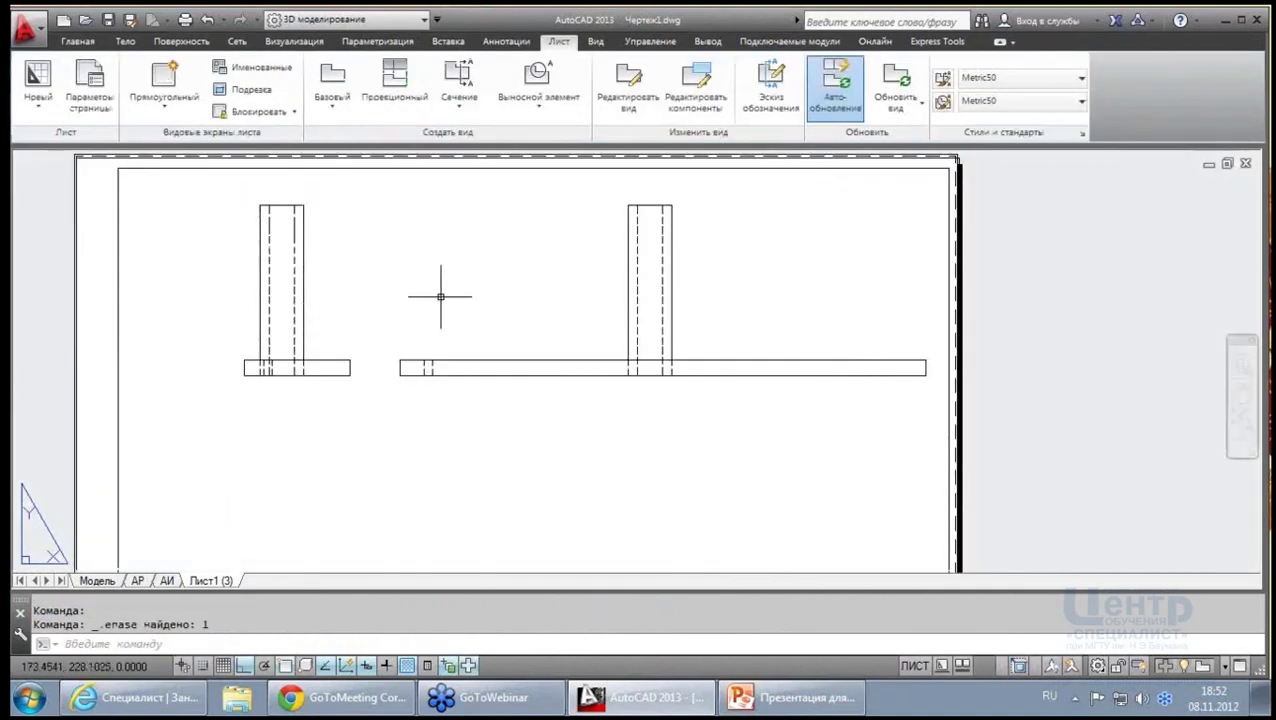
middle_click_drag(397, 302, 430, 340)
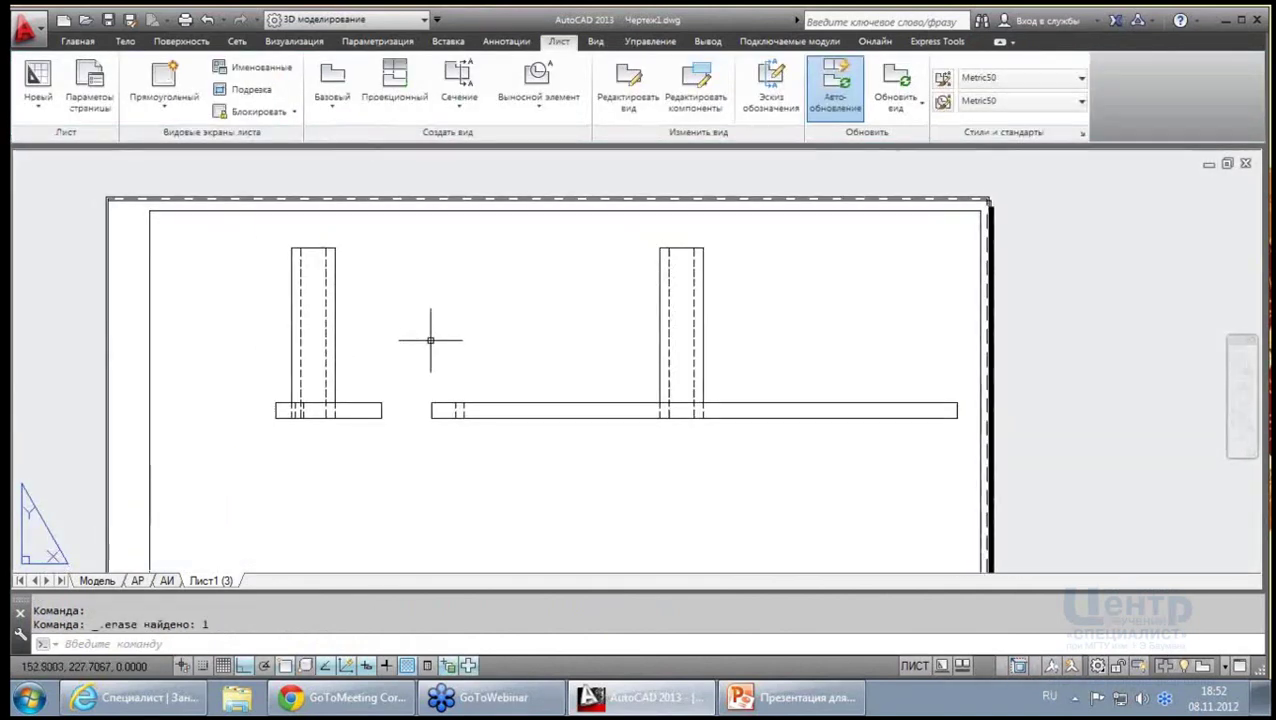
scroll(319, 315, "up", 1)
scroll(316, 330, "down", 1)
middle_click_drag(329, 313, 350, 252)
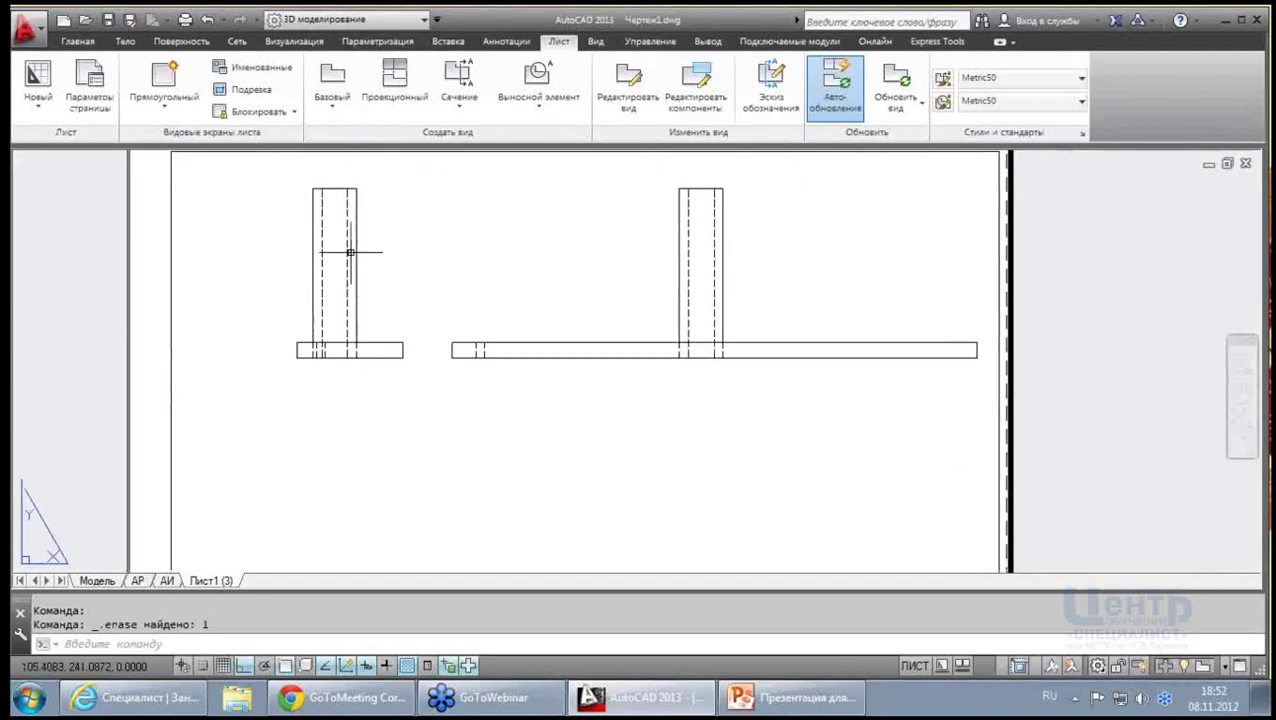
scroll(353, 251, "down", 2)
scroll(353, 251, "down", 2)
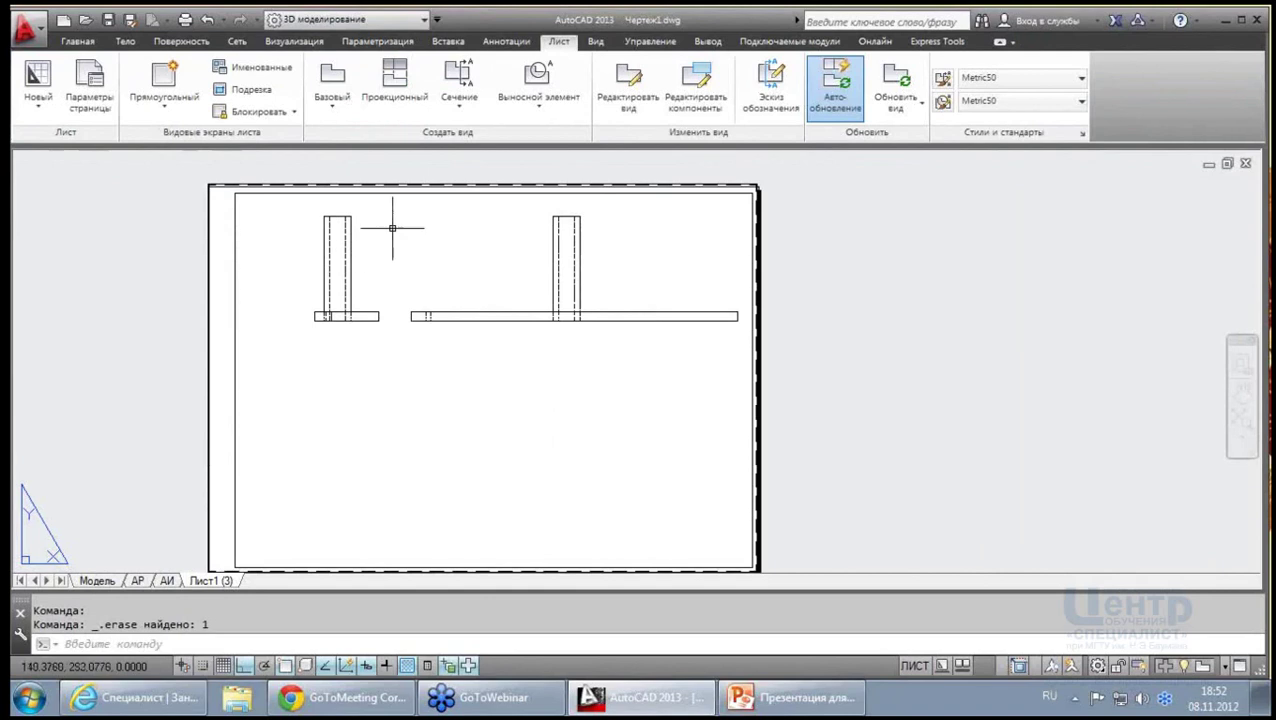
scroll(393, 228, "down", 2)
Start a full section on the long plate view, cutting from its left end to its right end
left_click(338, 114)
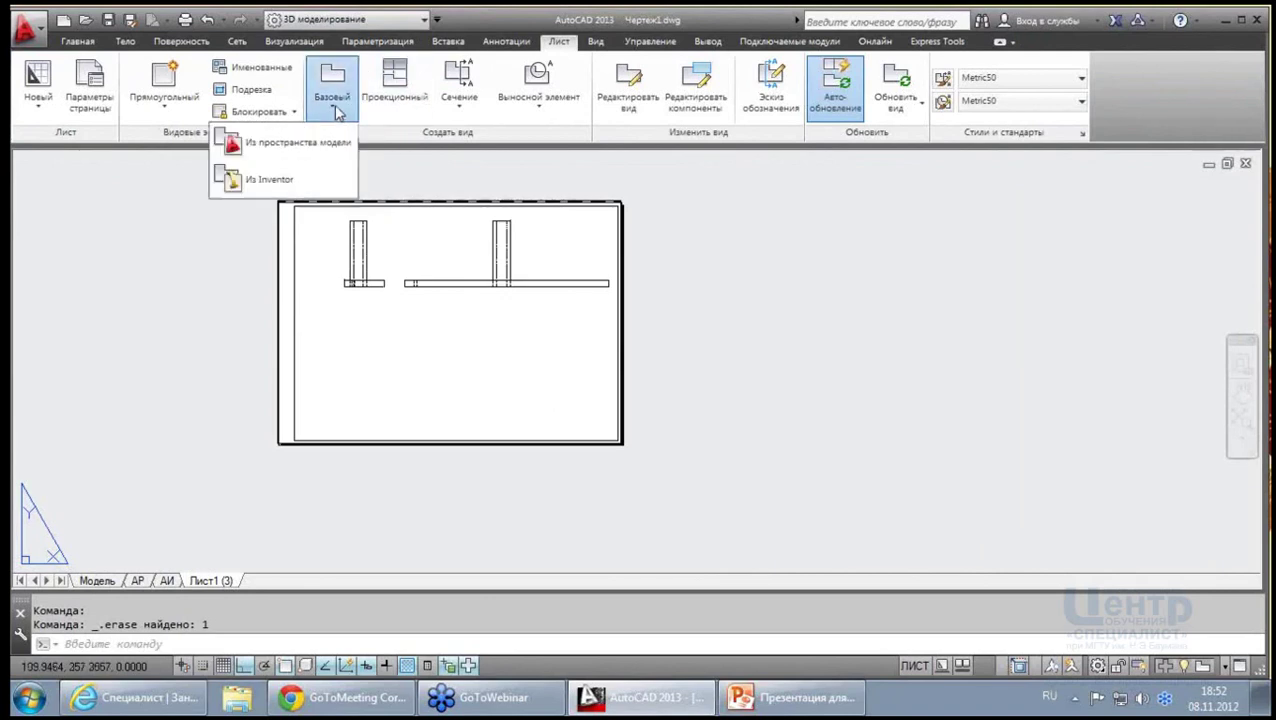
left_click(463, 75)
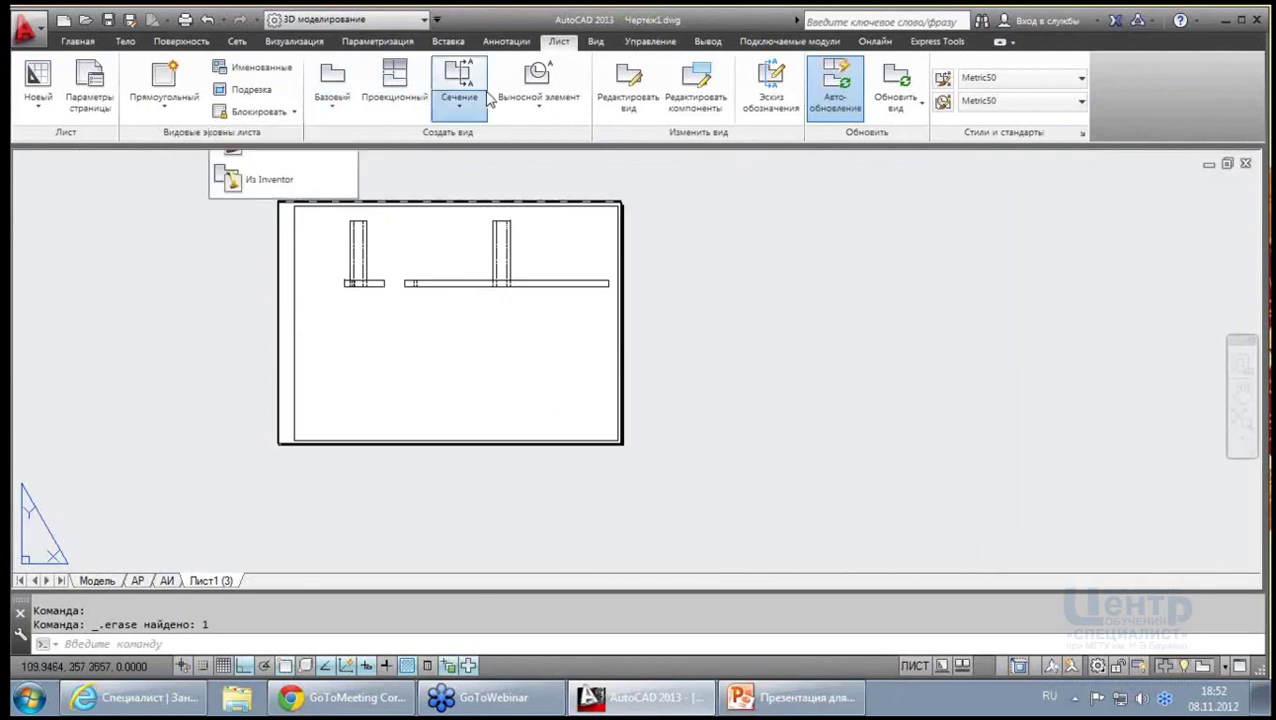
left_click(420, 142)
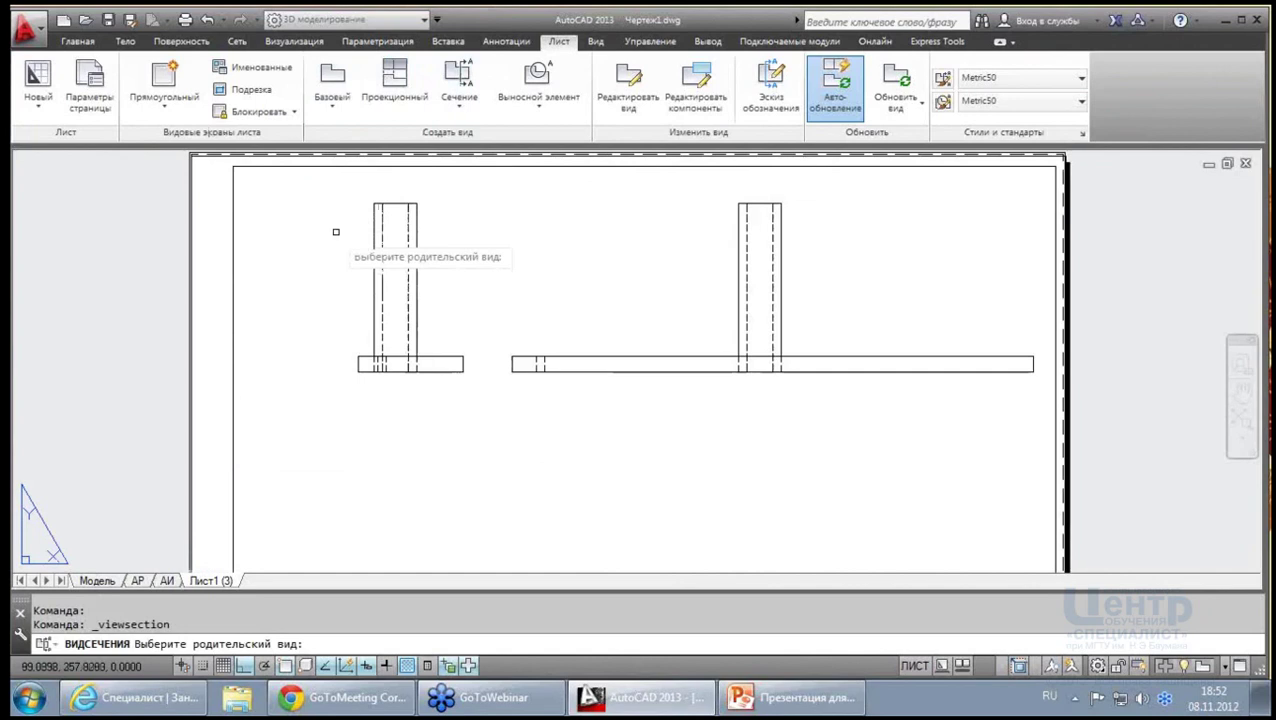
scroll(445, 340, "down", 2)
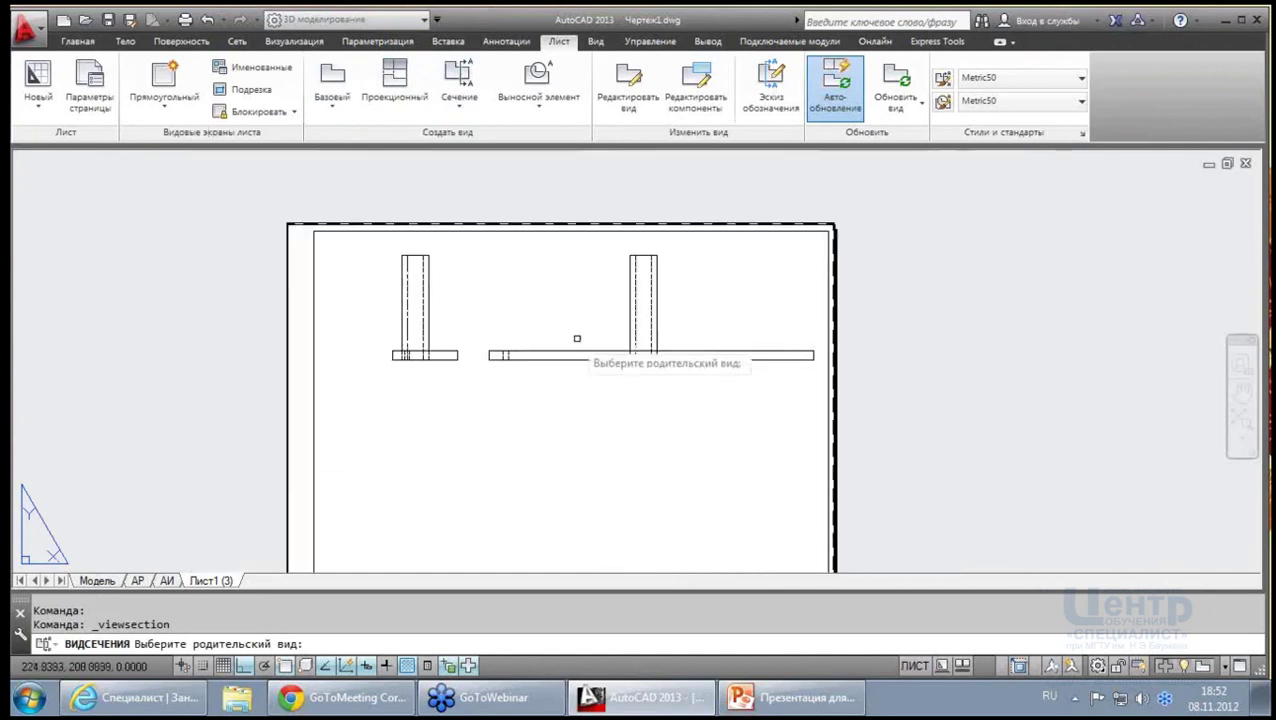
scroll(521, 345, "up", 2)
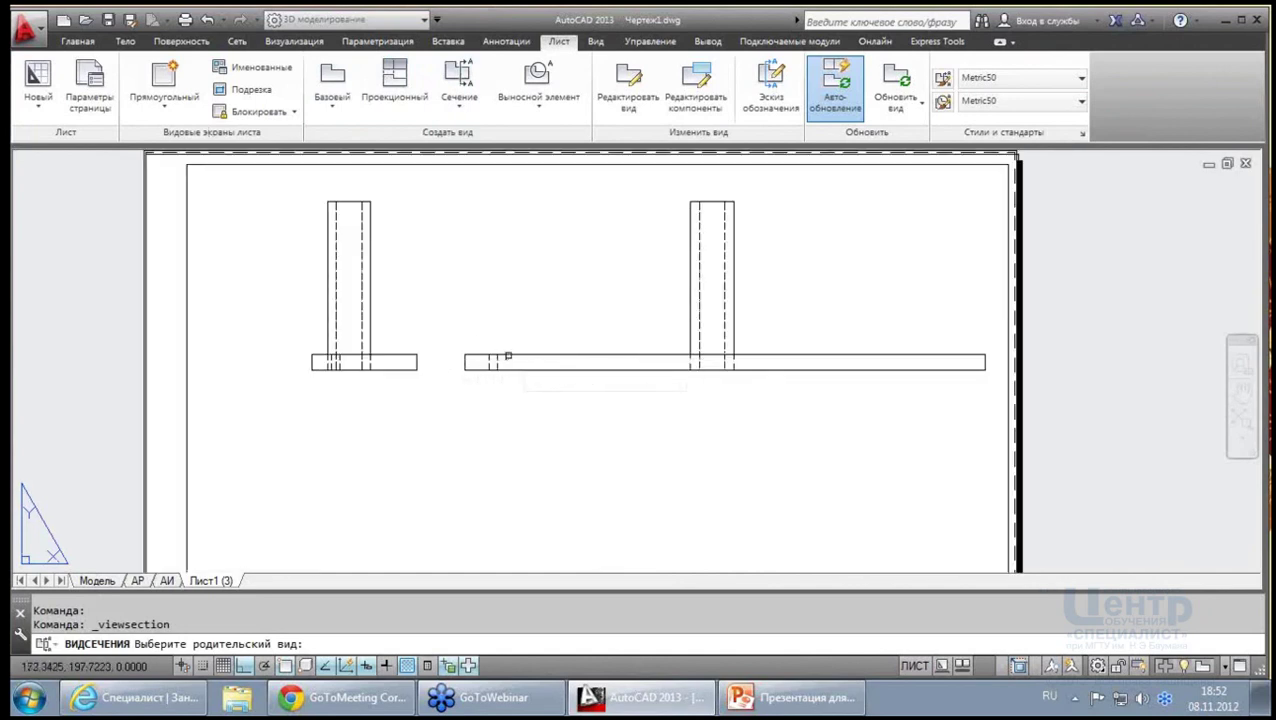
left_click(514, 352)
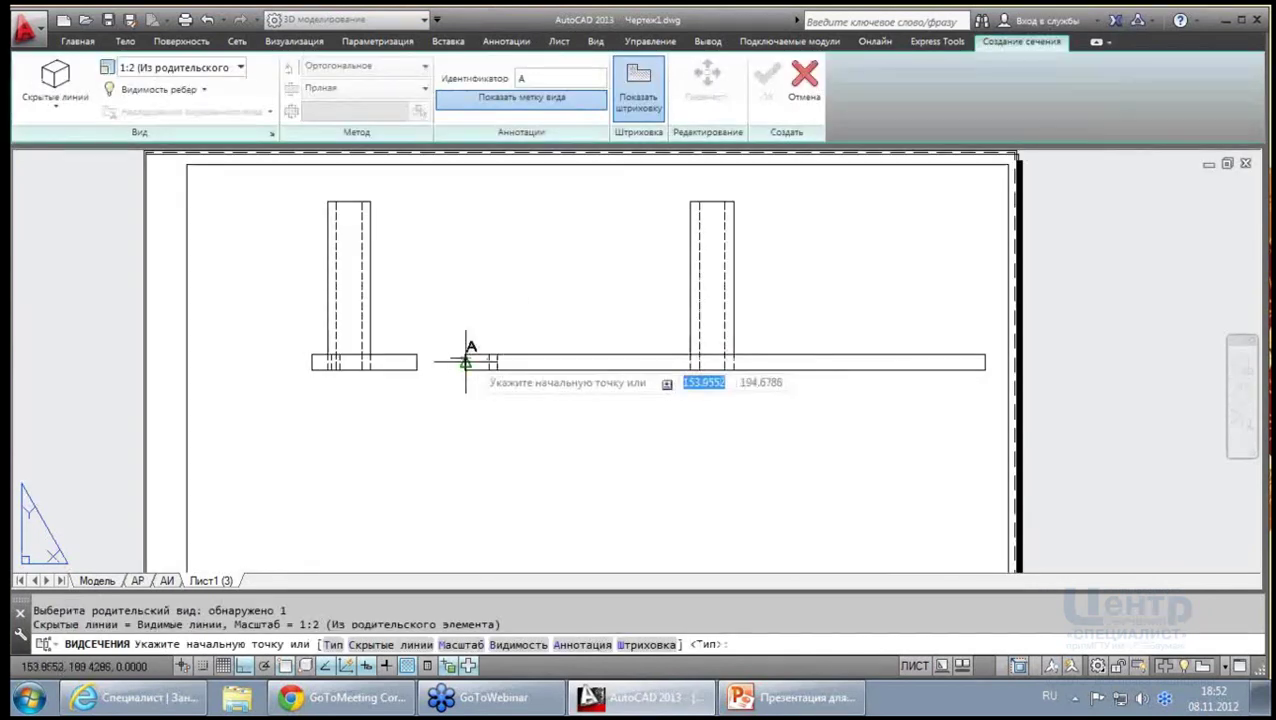
left_click(465, 362)
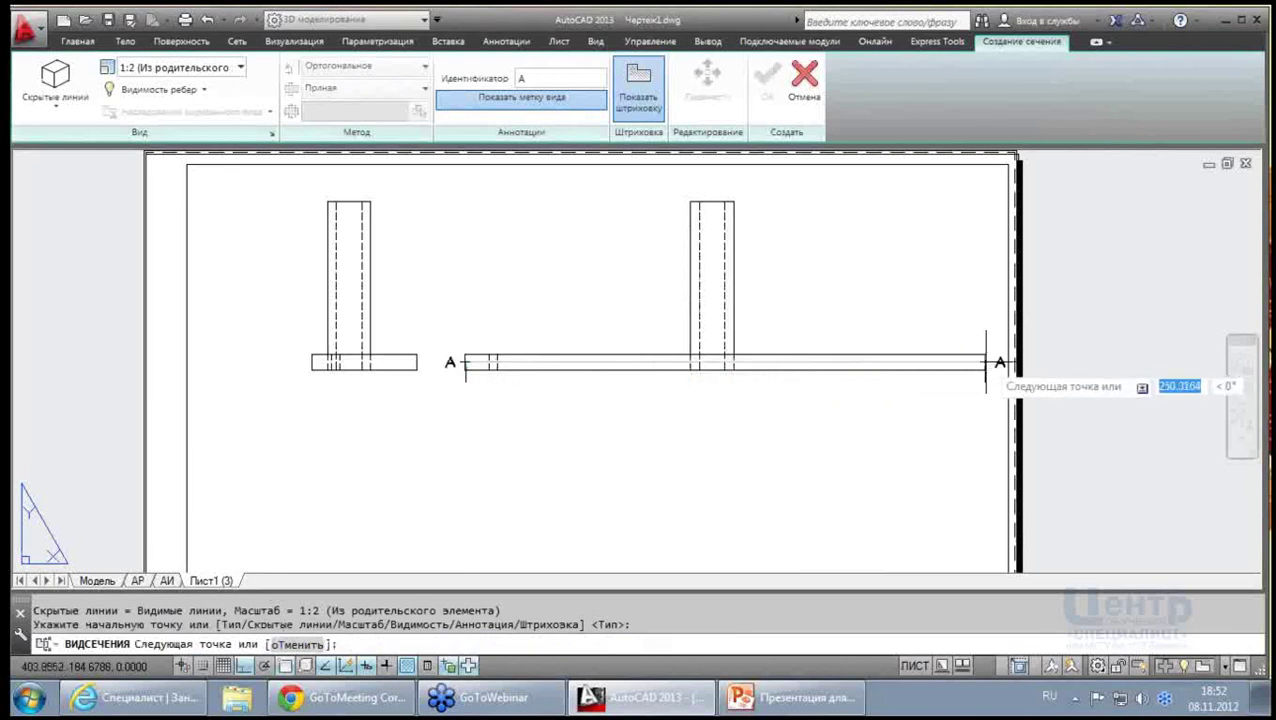
left_click(985, 362)
key("Return")
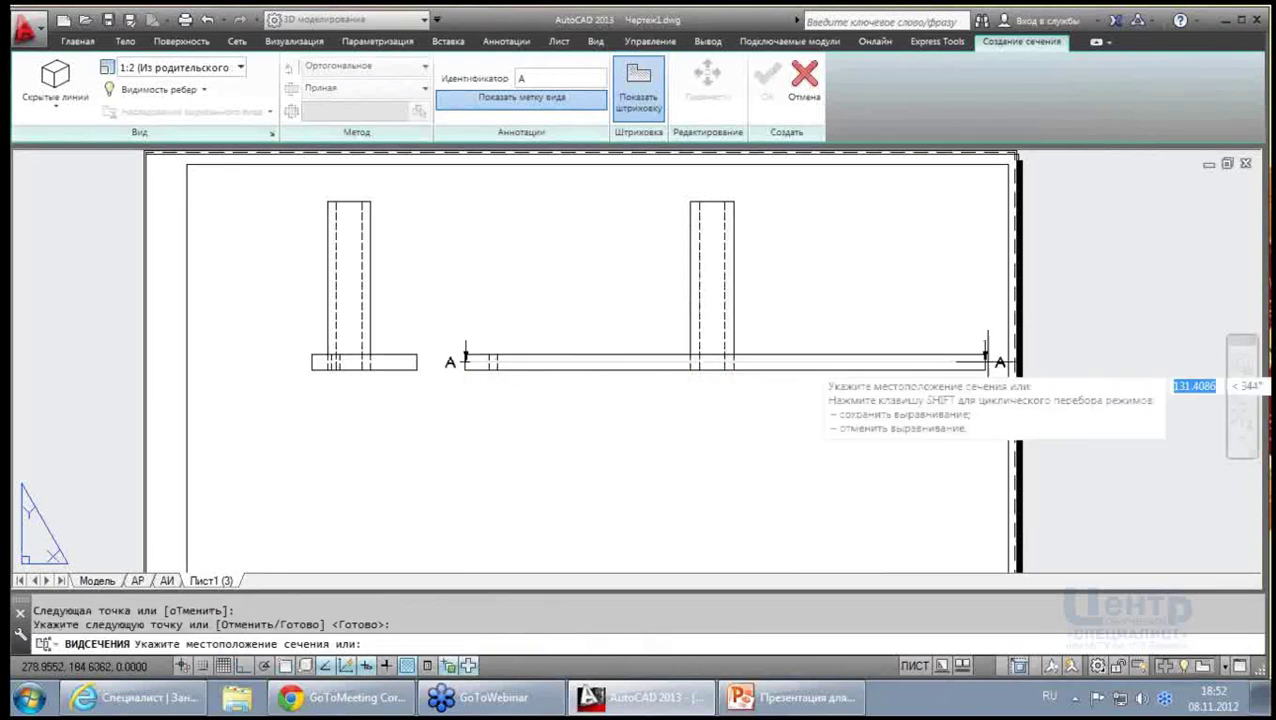
key("Return")
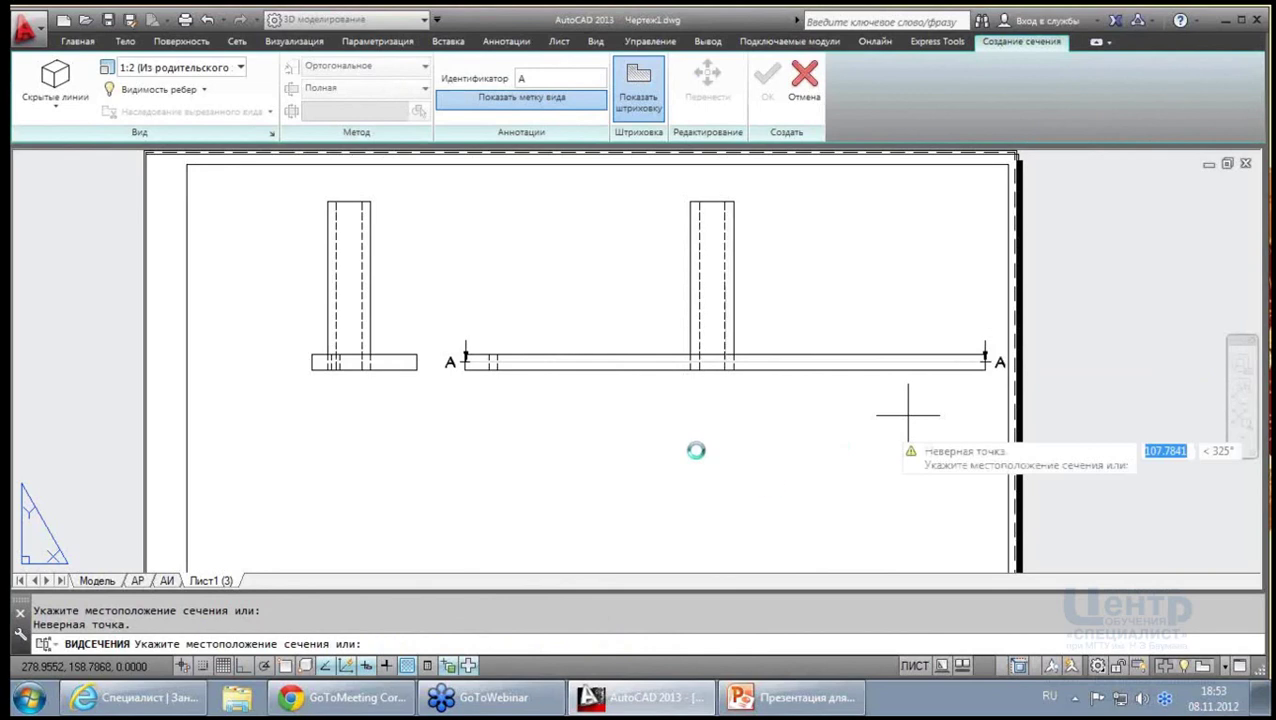
Place section view A-A at 1:2 below the parent view and exit the command
scroll(692, 424, "down", 4)
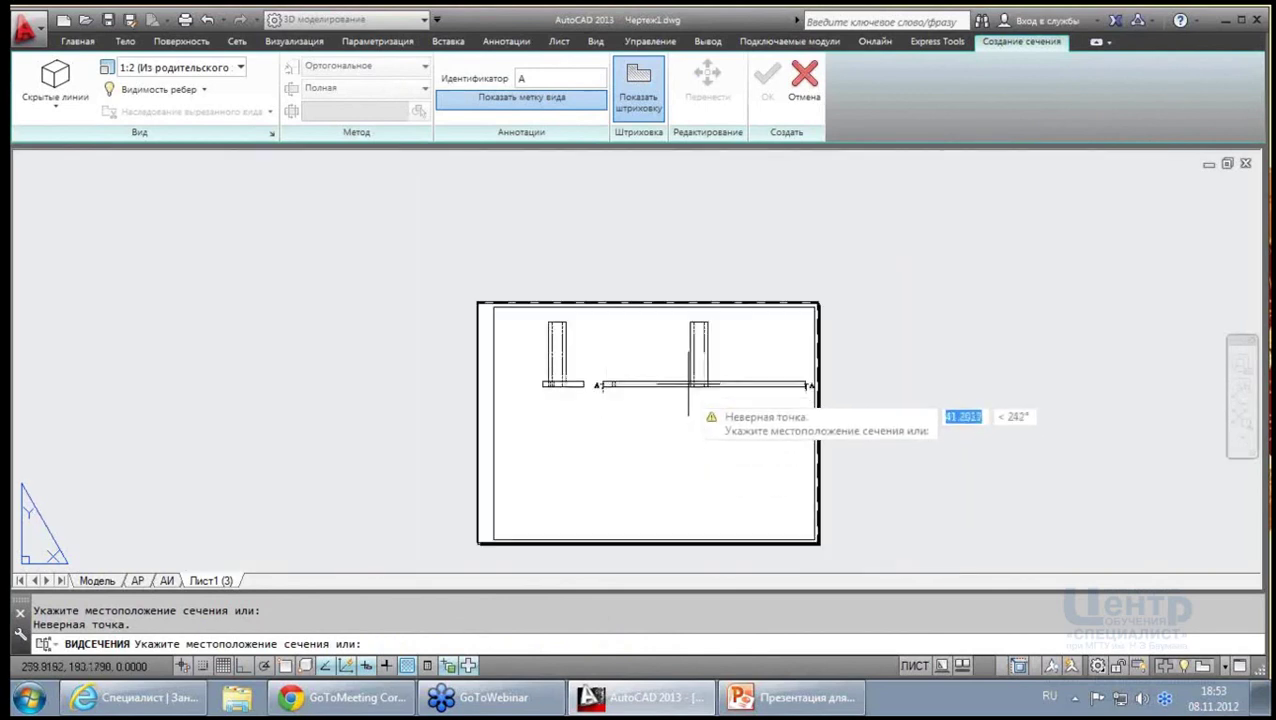
left_click(673, 471)
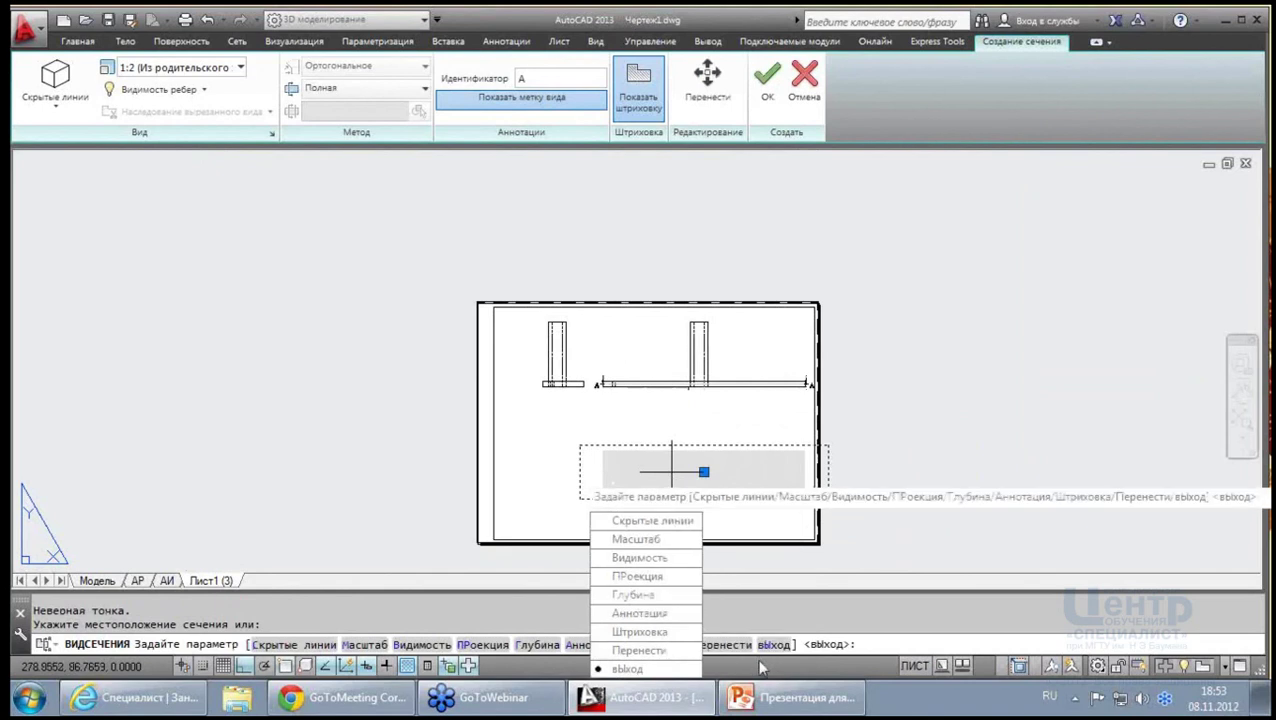
key("Return")
type("ы")
key("Return")
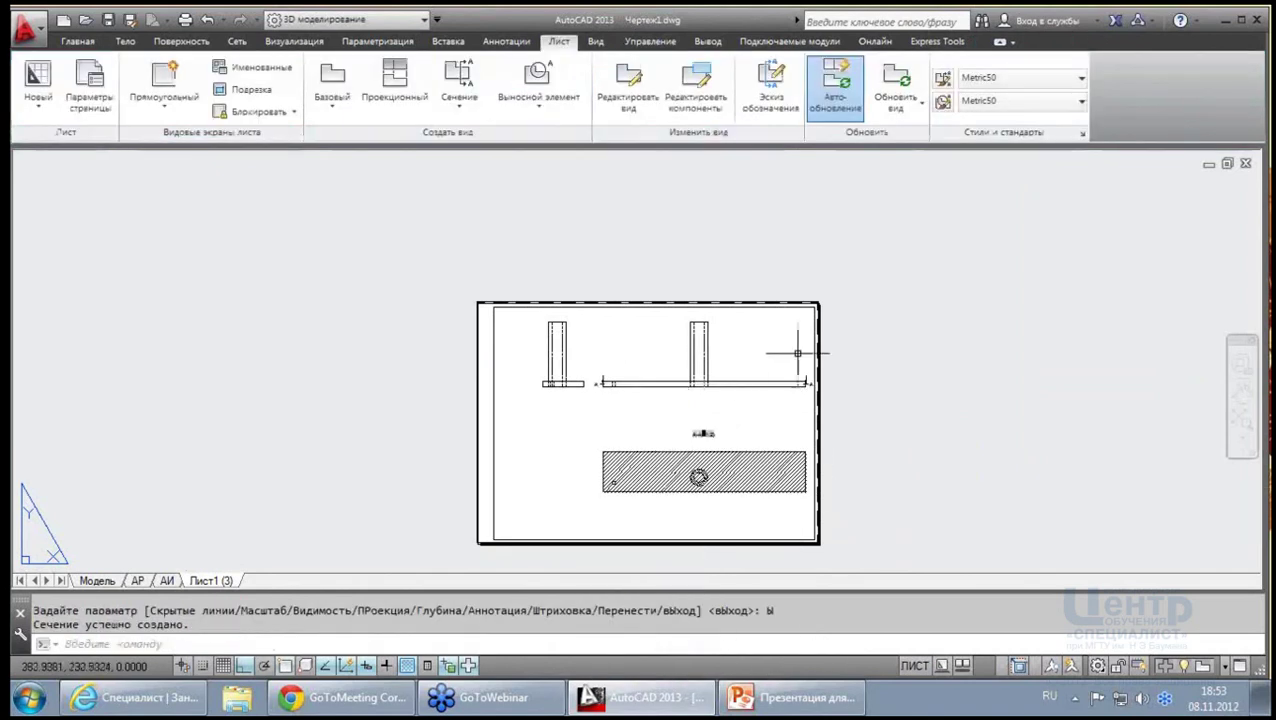
Select the A-A section view for removal
scroll(755, 441, "up", 3)
scroll(735, 365, "up", 2)
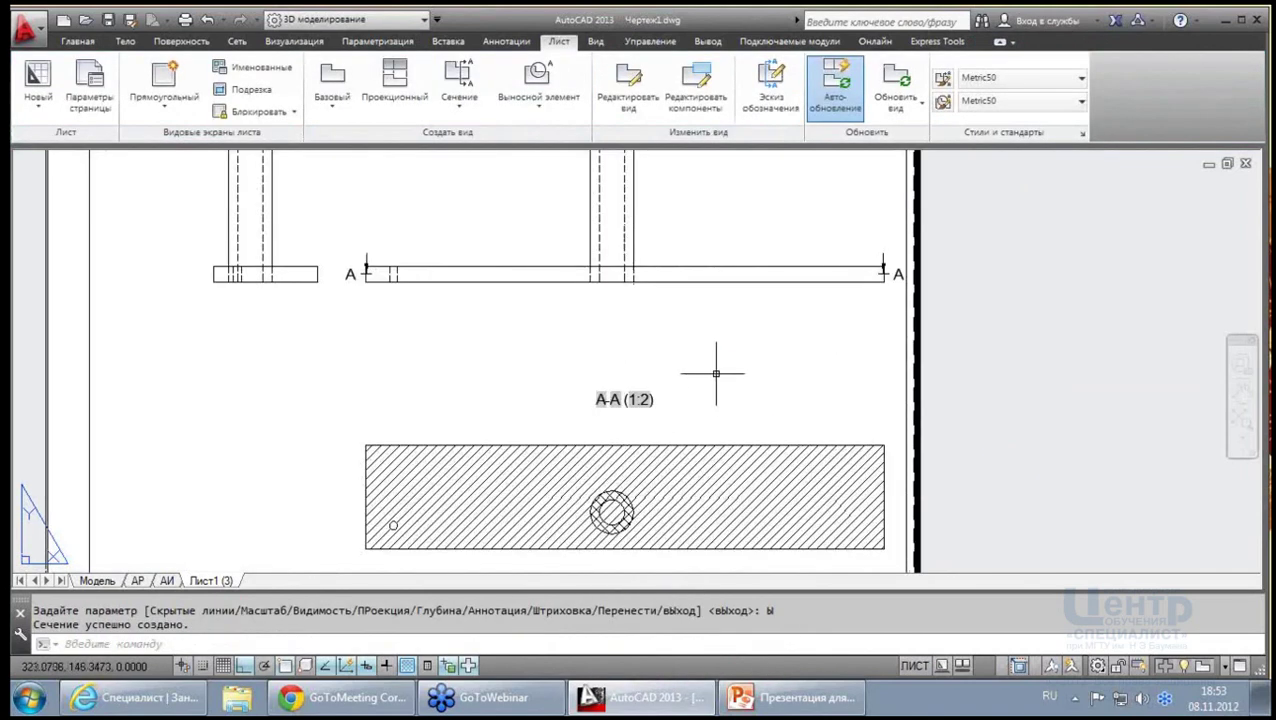
scroll(716, 373, "down", 2)
scroll(740, 407, "up", 2)
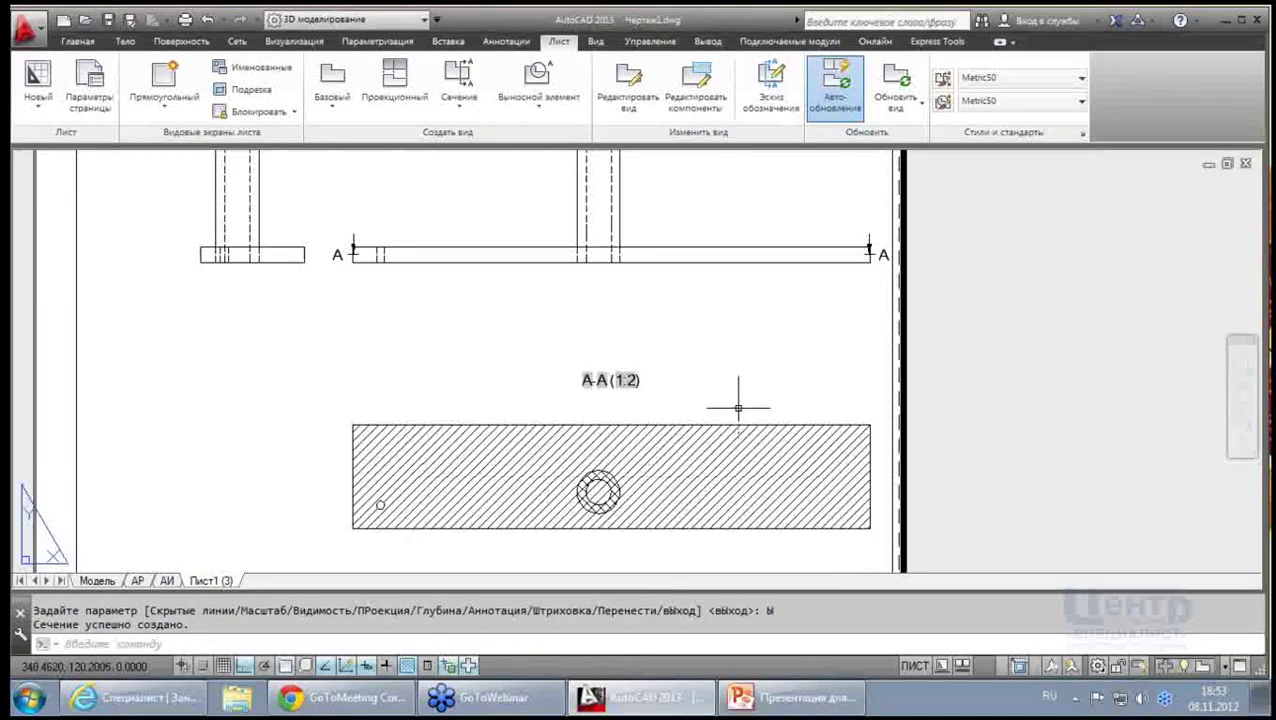
left_click(380, 505)
Delete the first A-A section view and its cut marks
key("Delete")
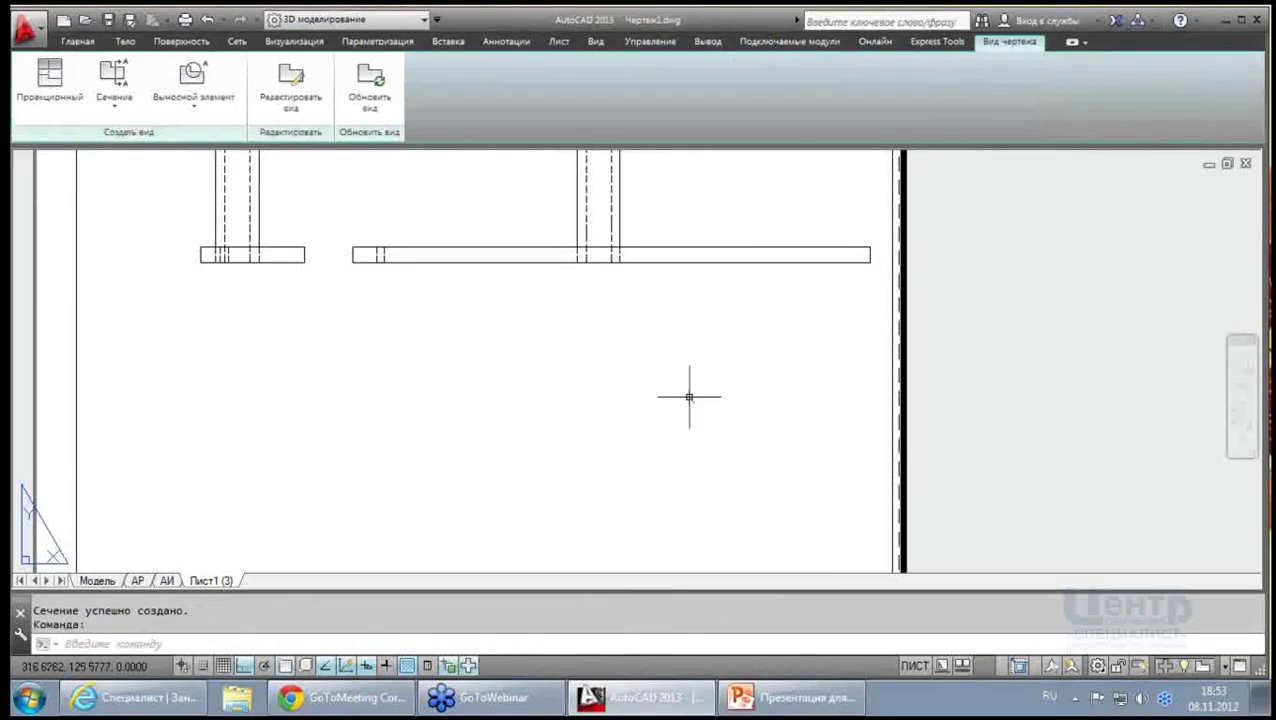
scroll(470, 333, "down", 2)
scroll(296, 276, "up", 2)
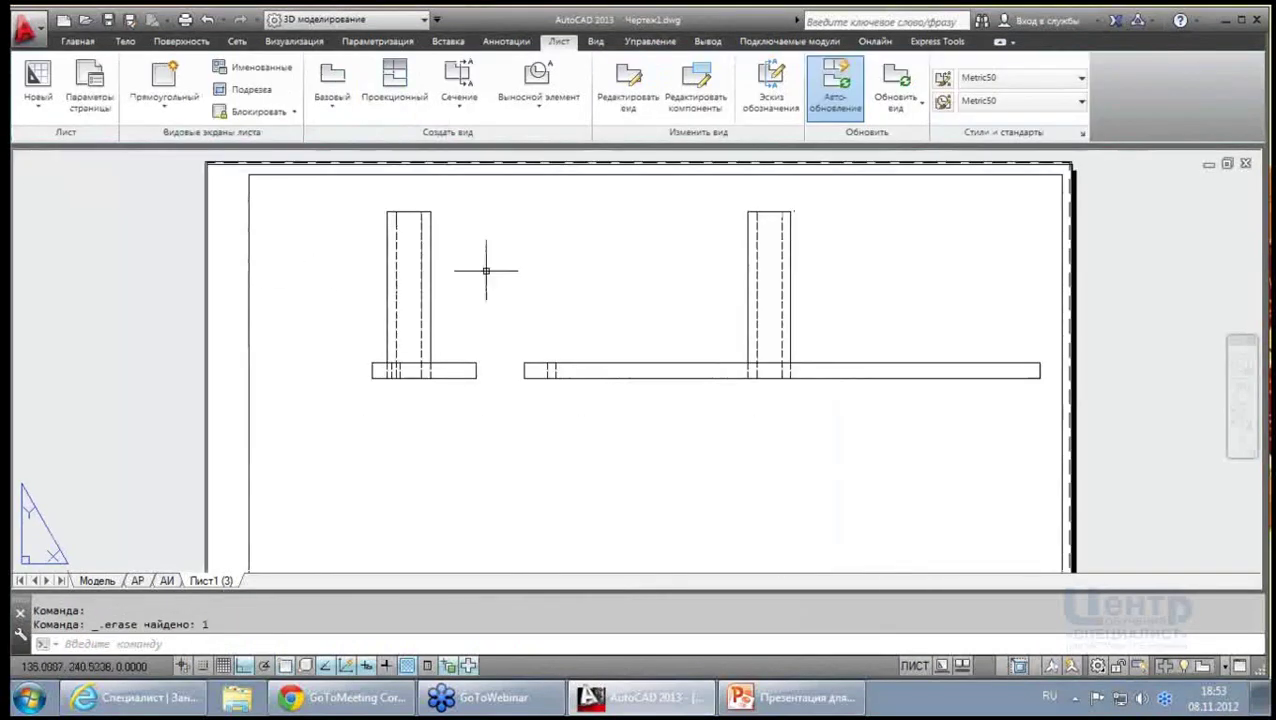
Create a new full section A-A cut across the left view, placed below it at 1:2
left_click(459, 80)
scroll(366, 347, "up", 3)
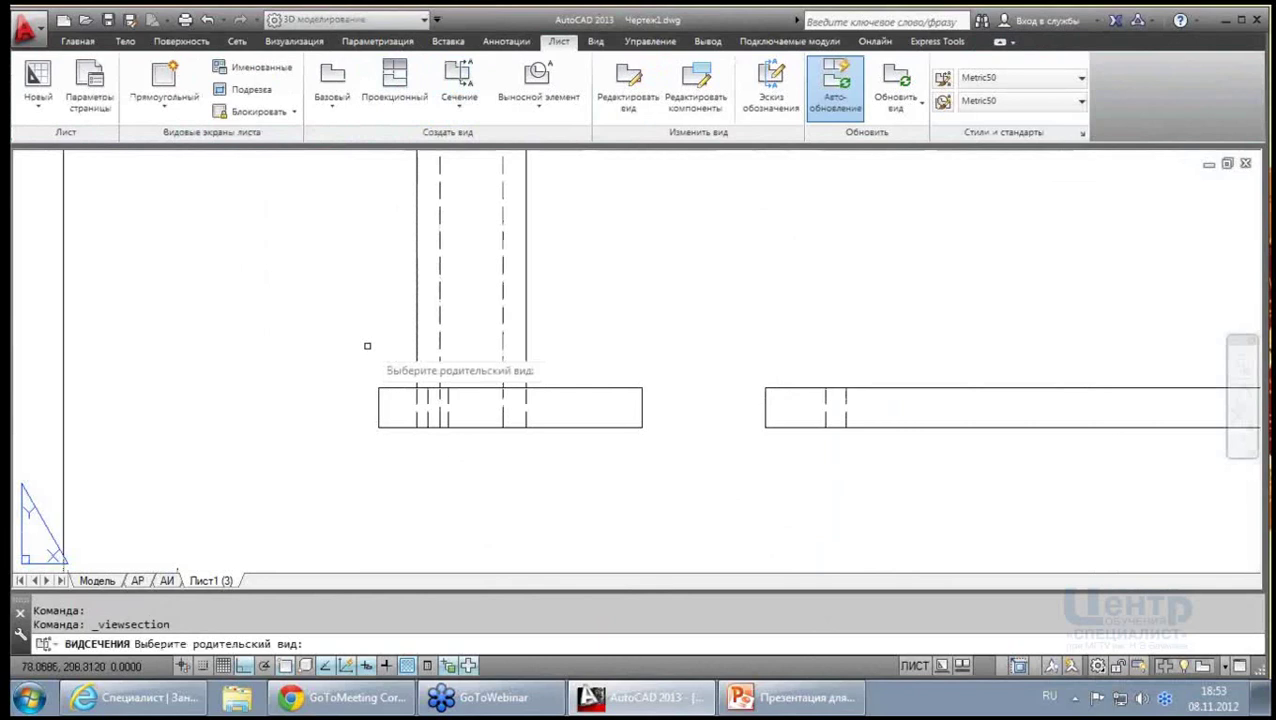
left_click(378, 404)
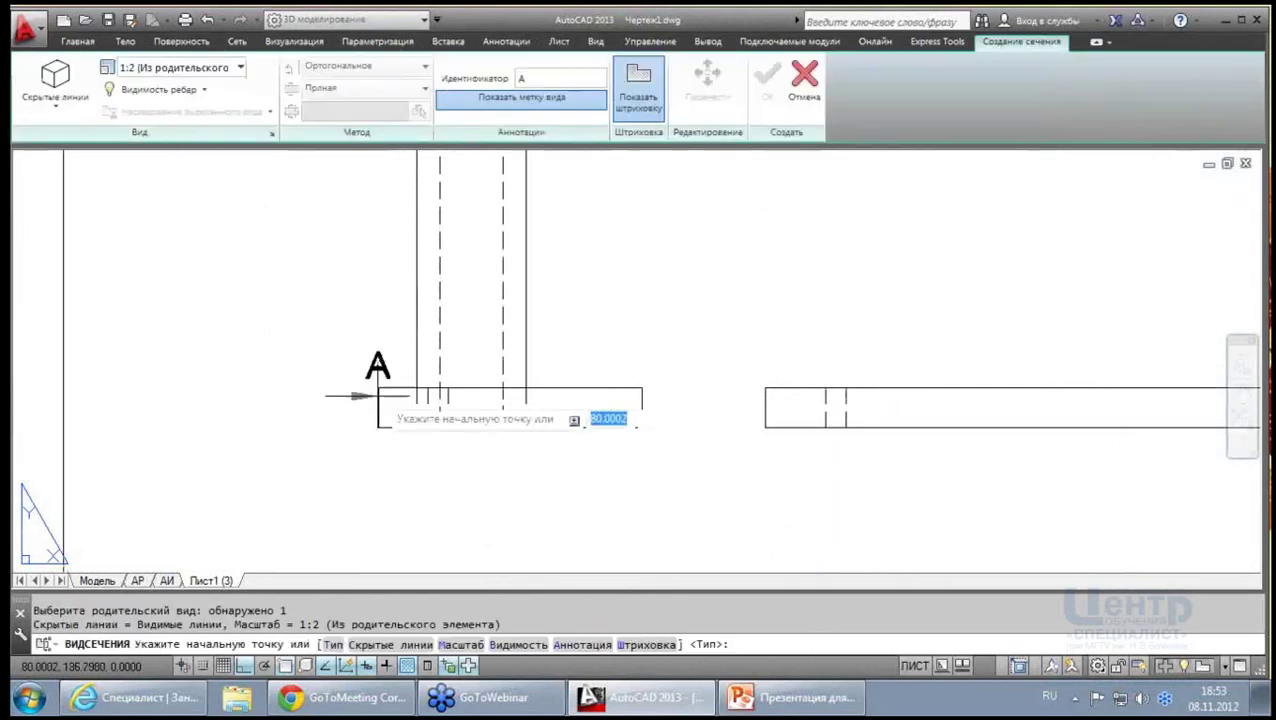
left_click(378, 408)
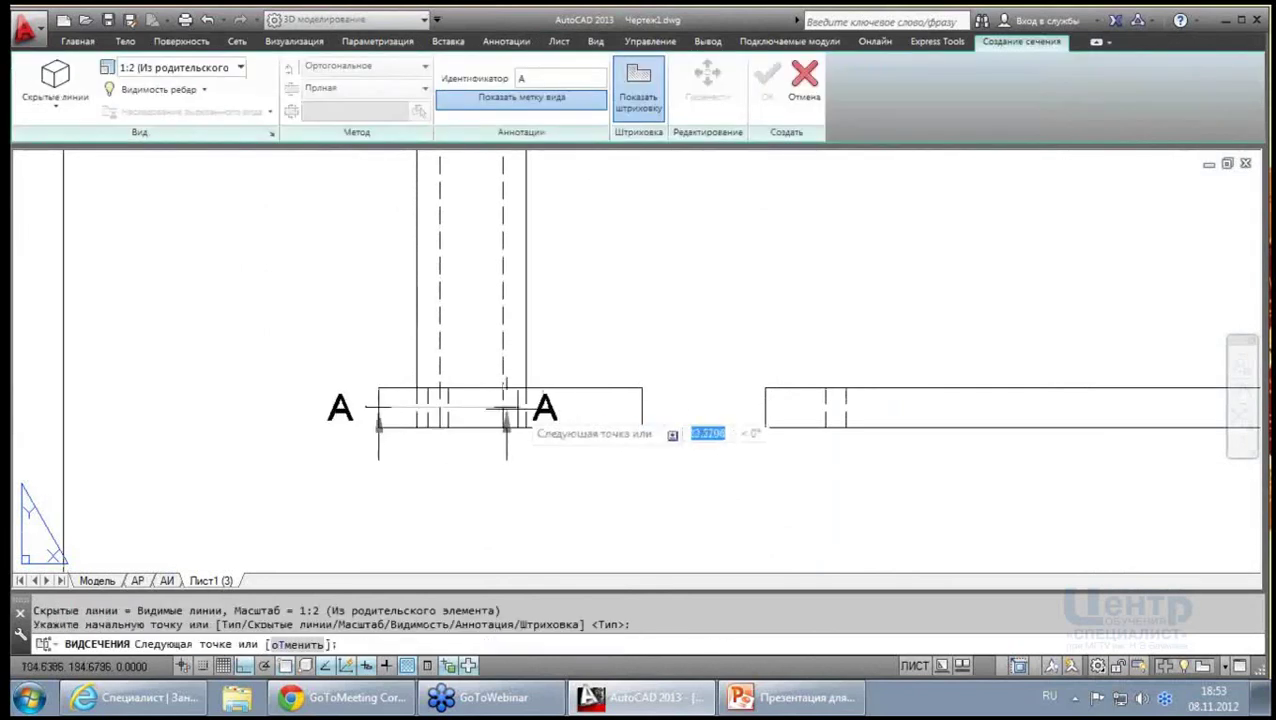
left_click(640, 408)
key("Return")
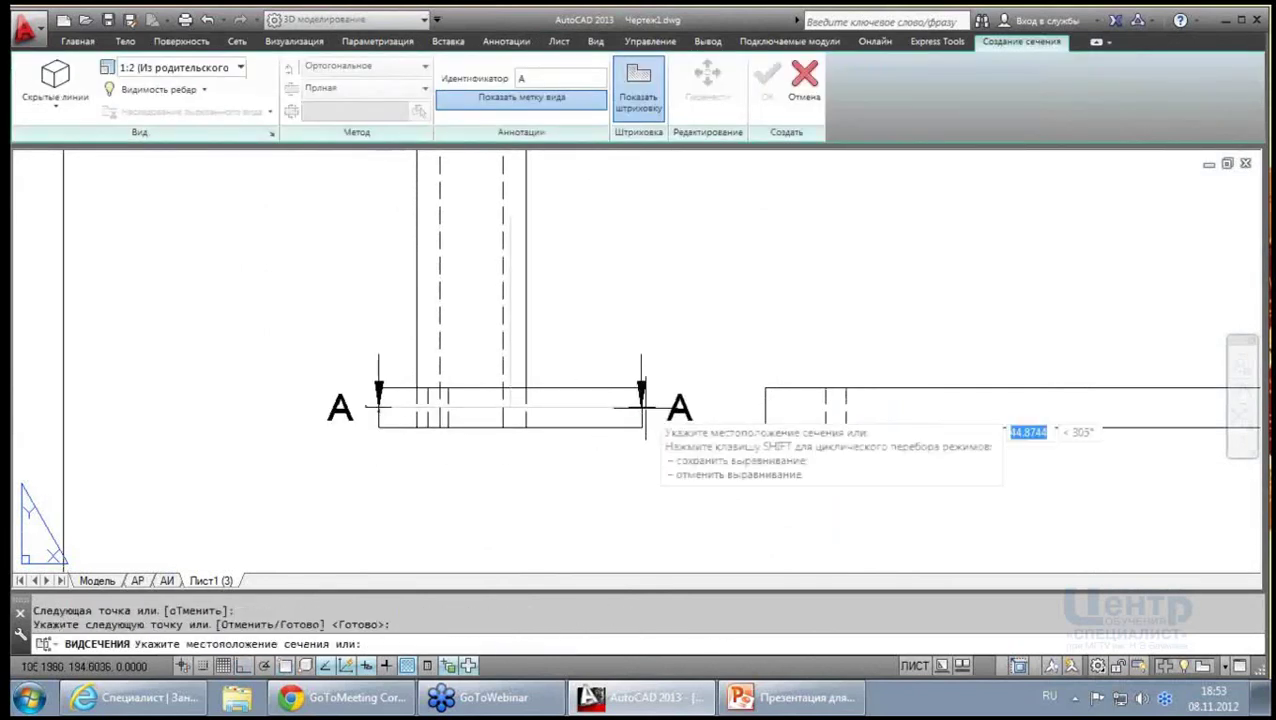
left_click(645, 433)
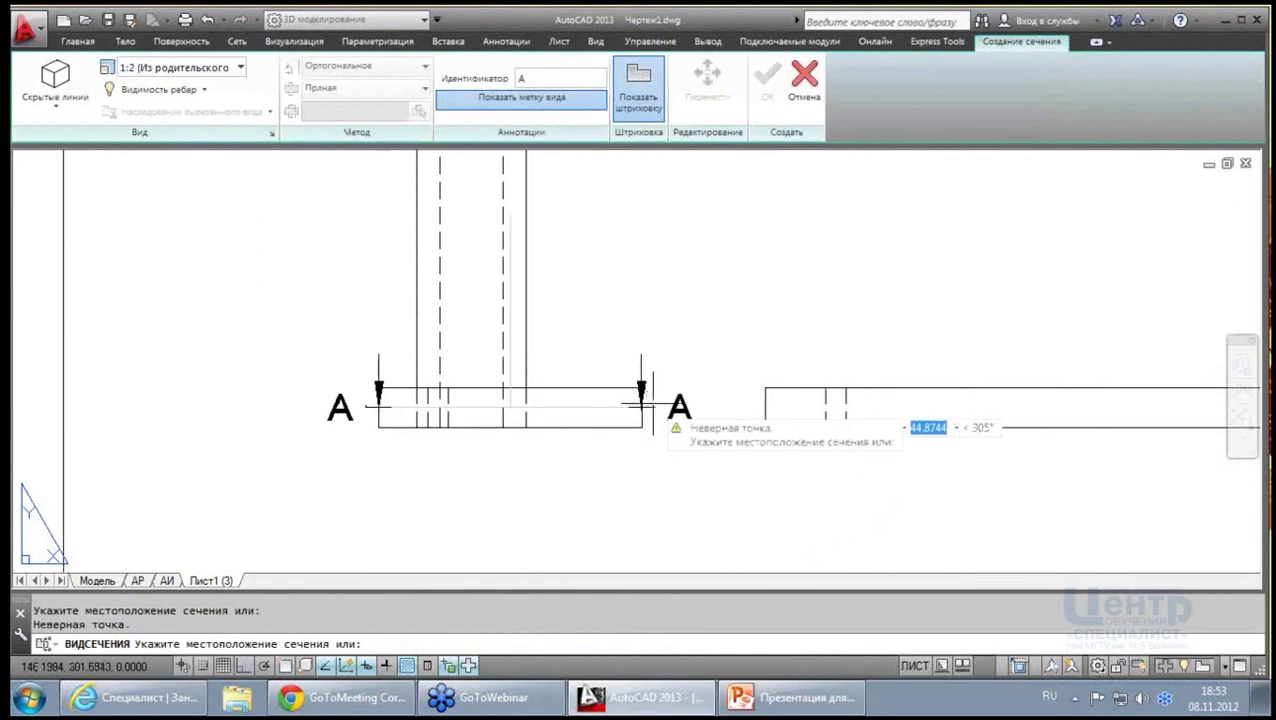
scroll(565, 440, "down", 4)
scroll(556, 444, "down", 4)
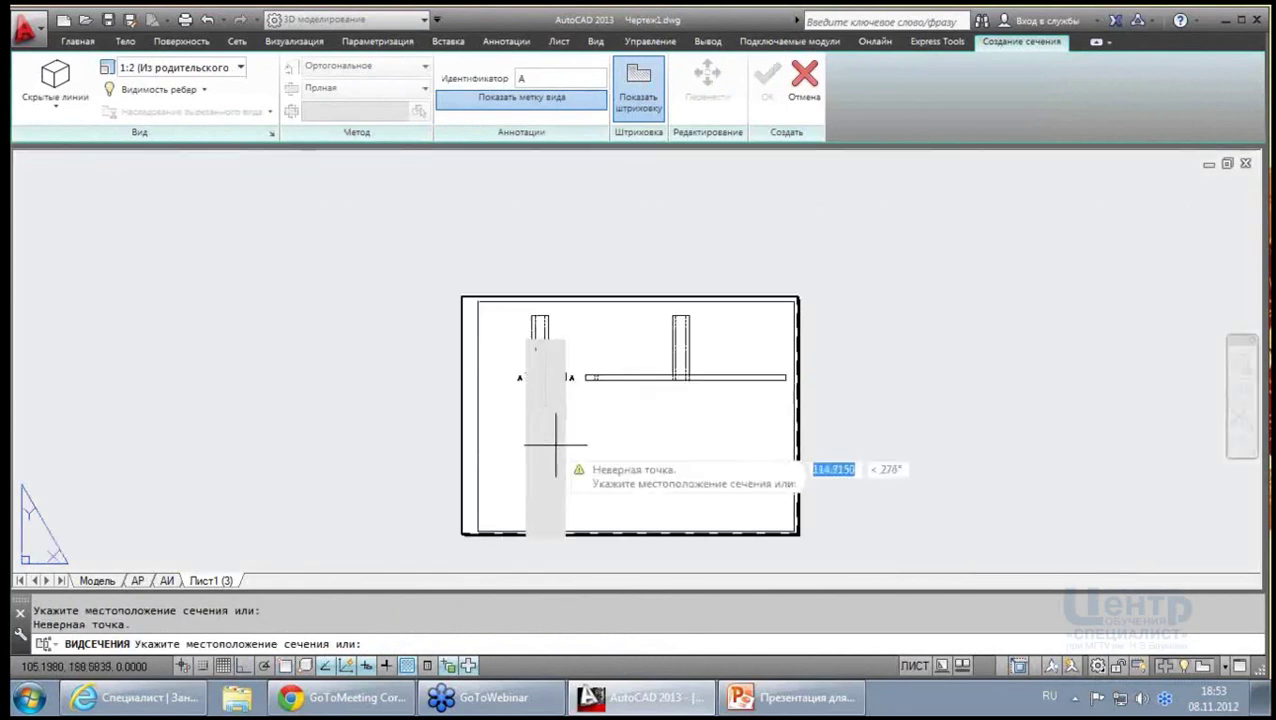
left_click(557, 494)
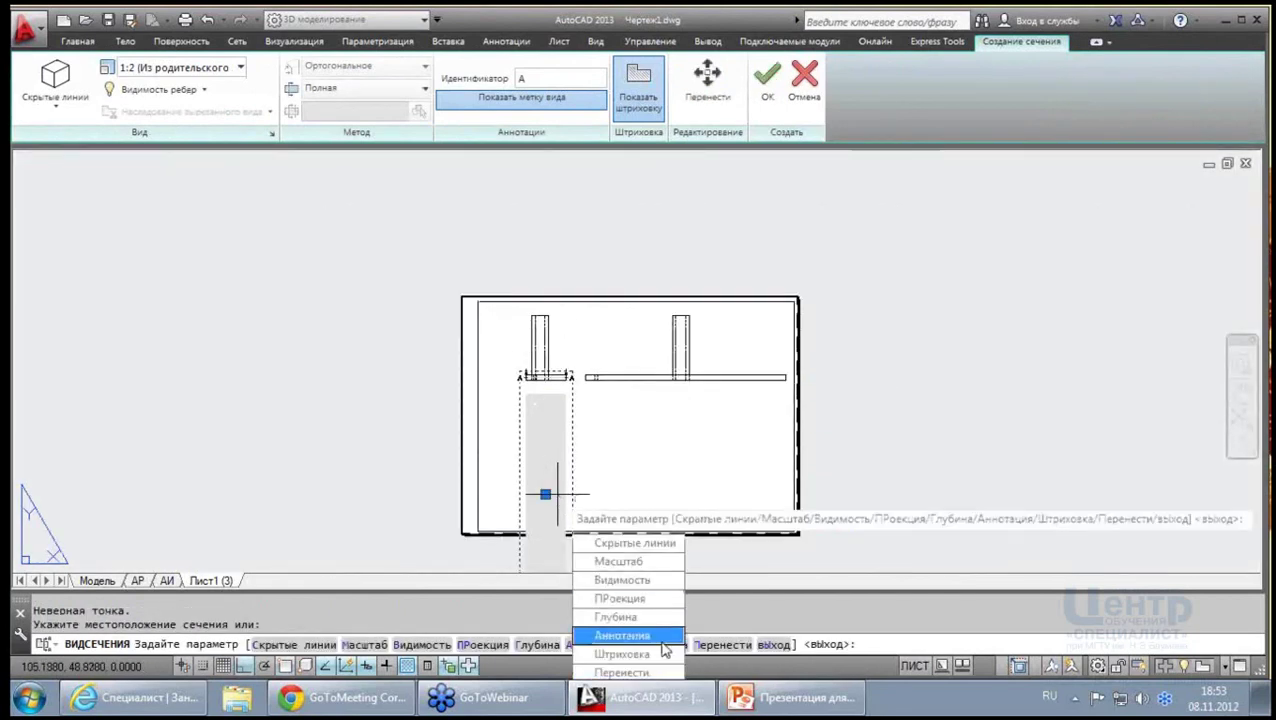
key("Return")
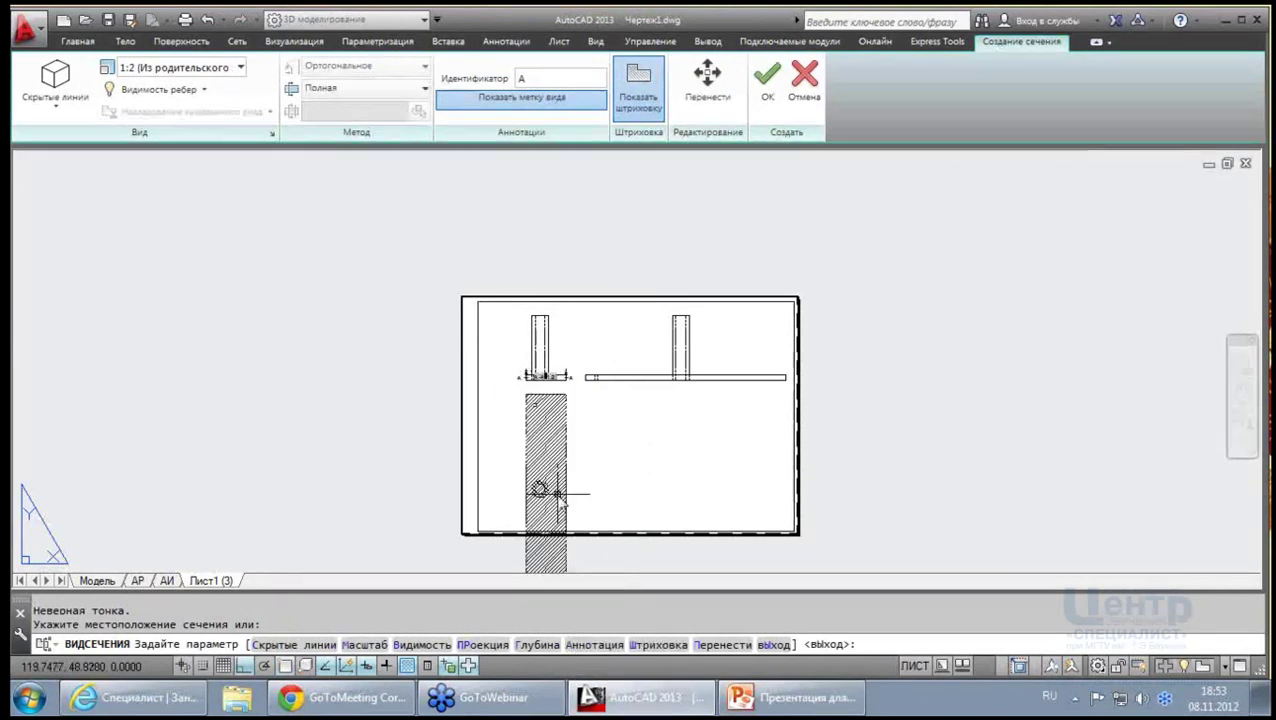
middle_click_drag(563, 422, 456, 310)
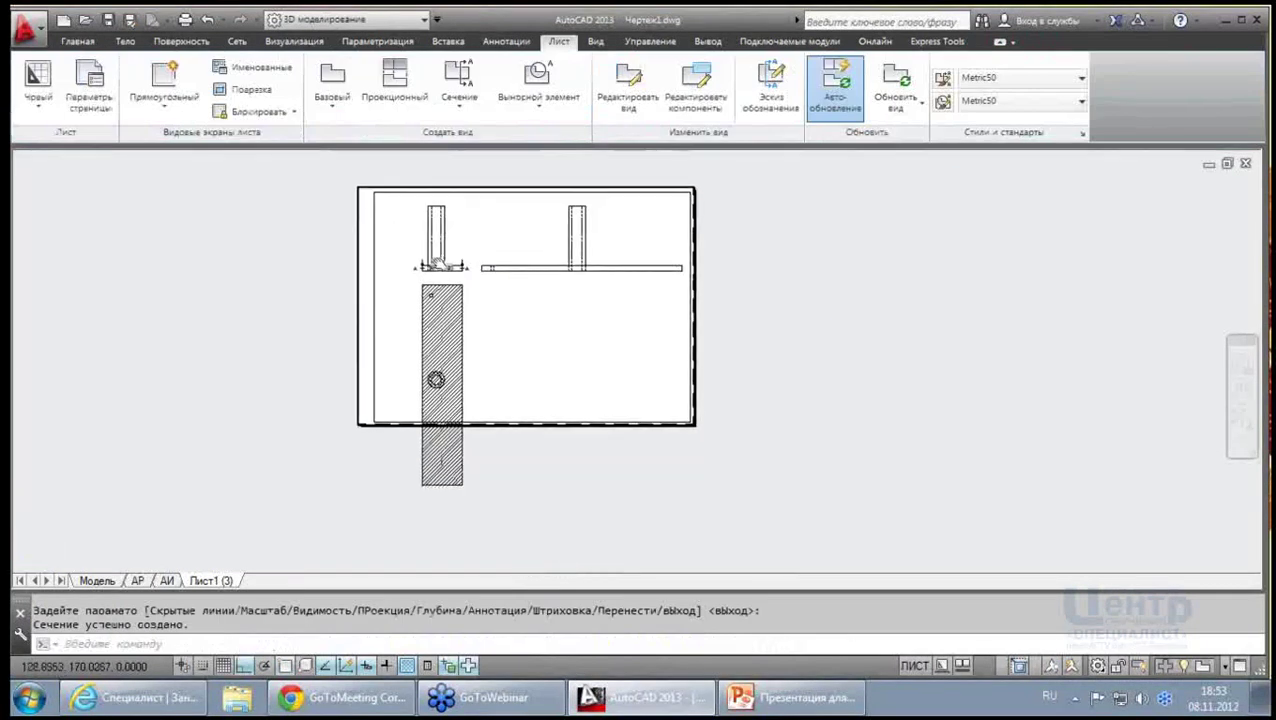
Select the section drawing view itself rather than its hatch
double_click(457, 310)
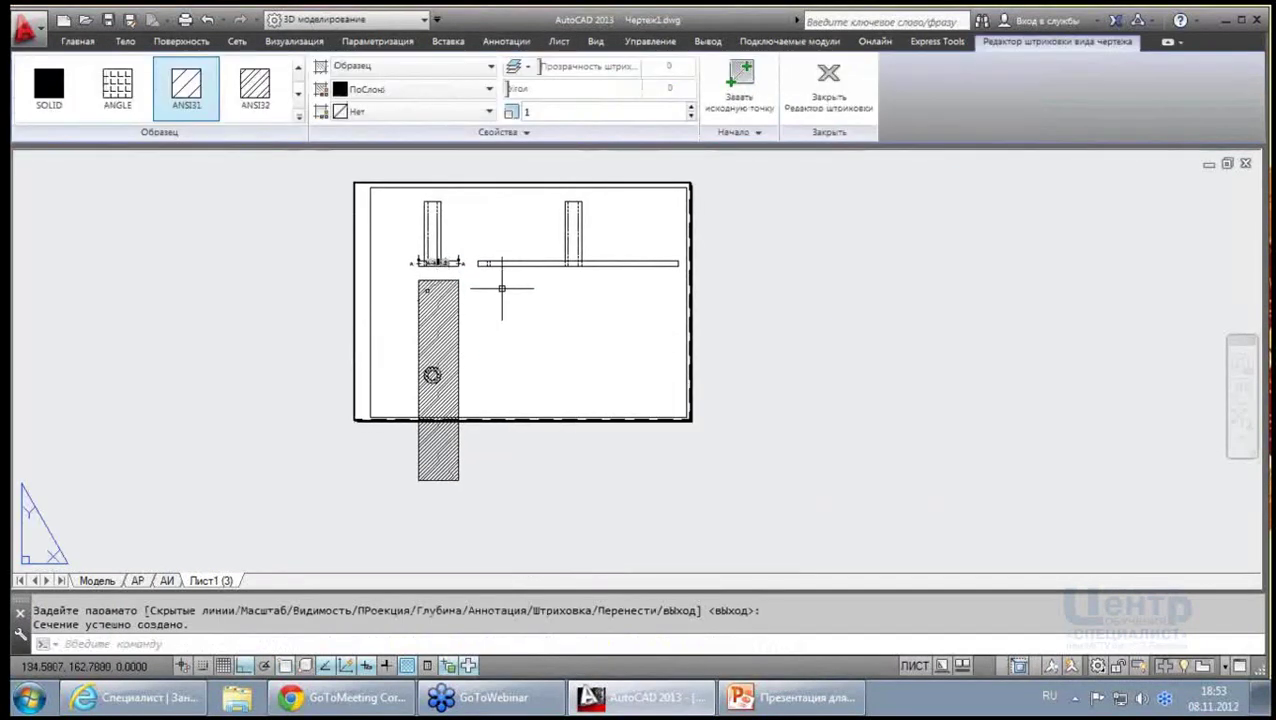
key("Escape")
left_click(457, 310)
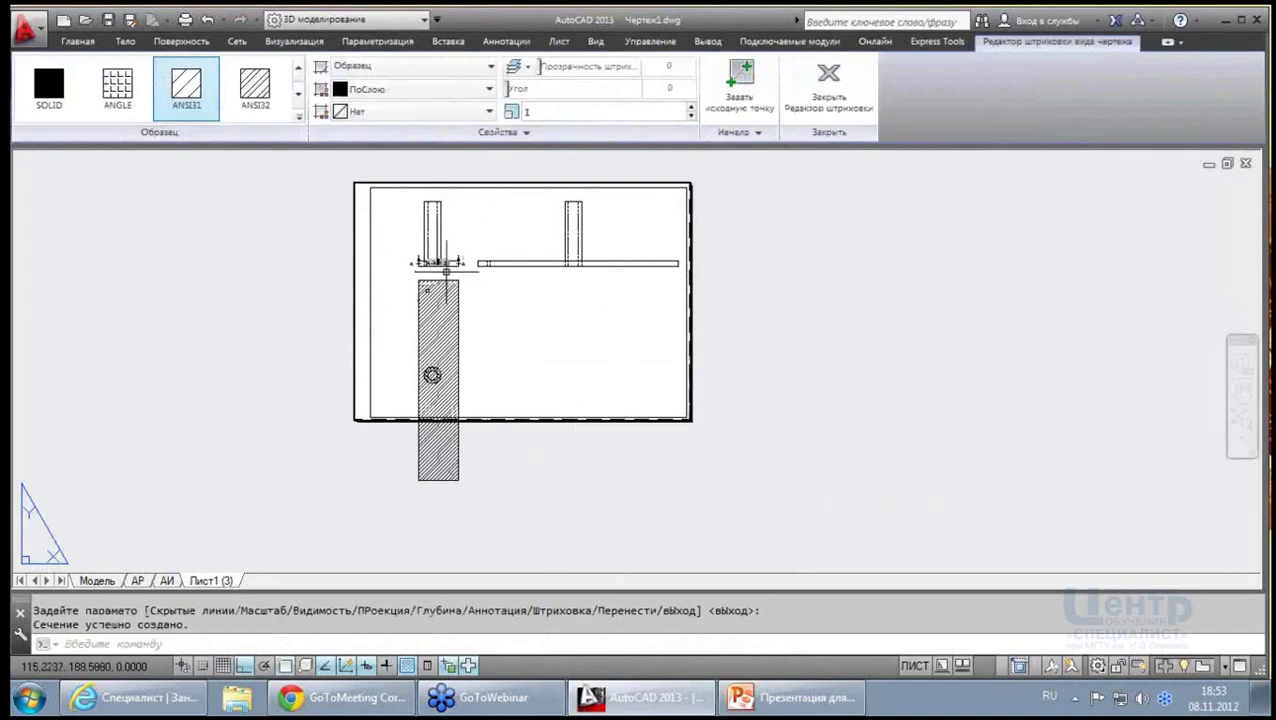
key("Escape")
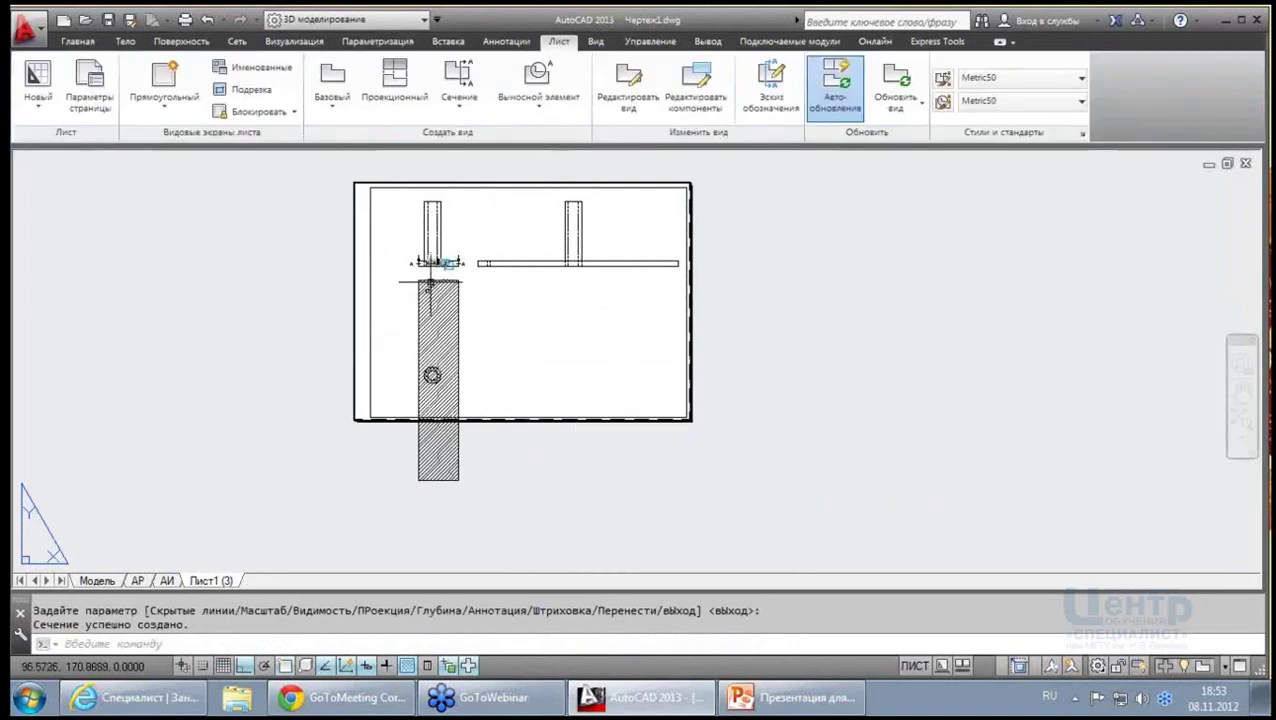
left_click(430, 283)
left_click(490, 370)
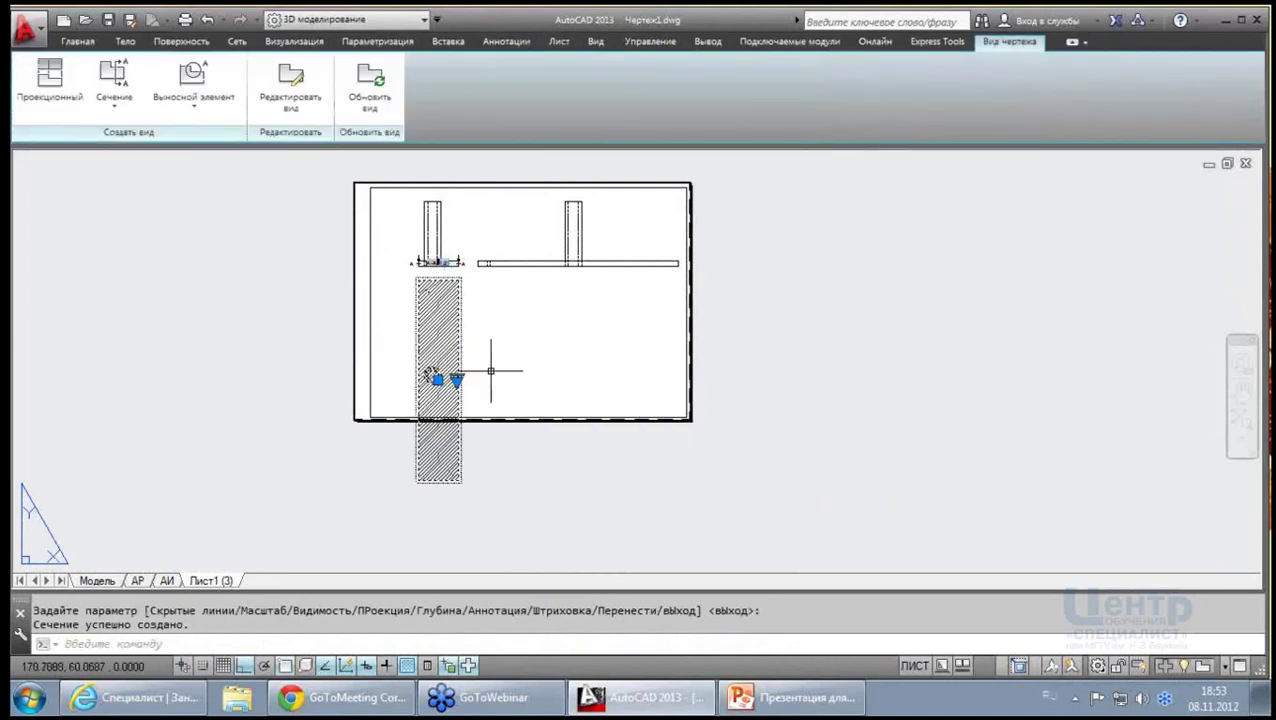
Change section A-A's scale to 1:5 via its scale grip, cancelling the move
left_click(456, 381)
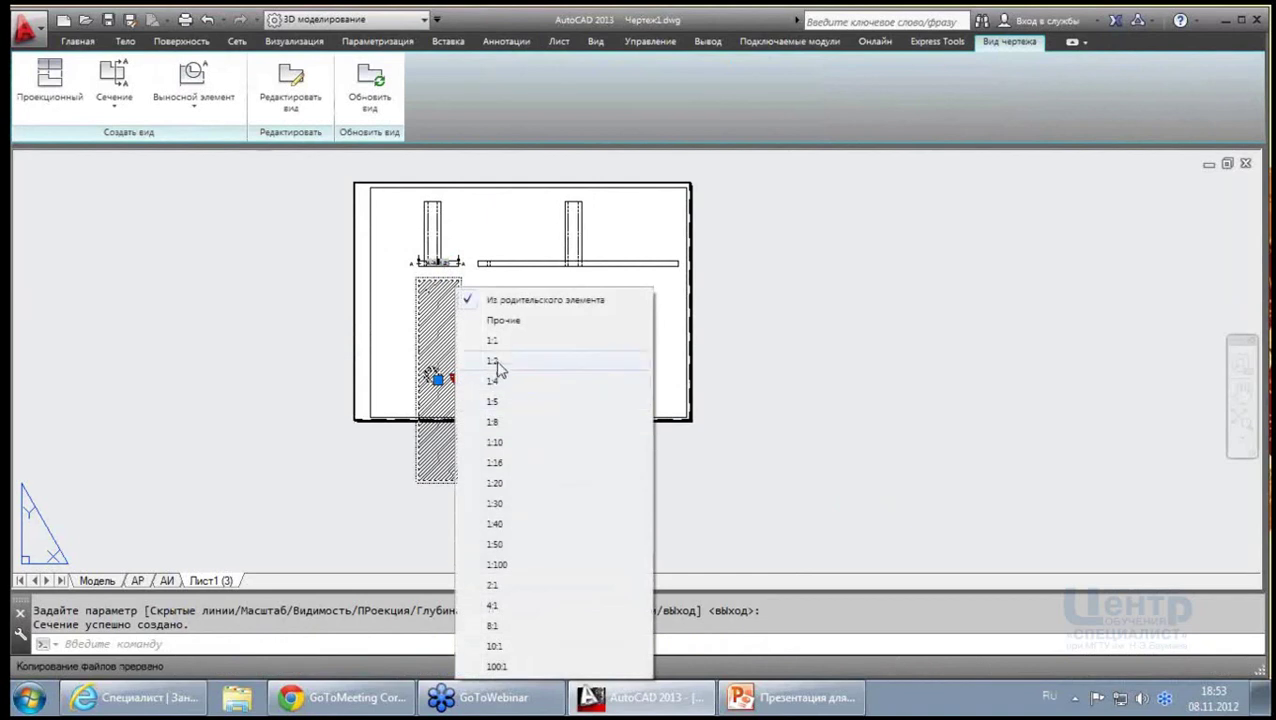
left_click(491, 361)
left_click(456, 381)
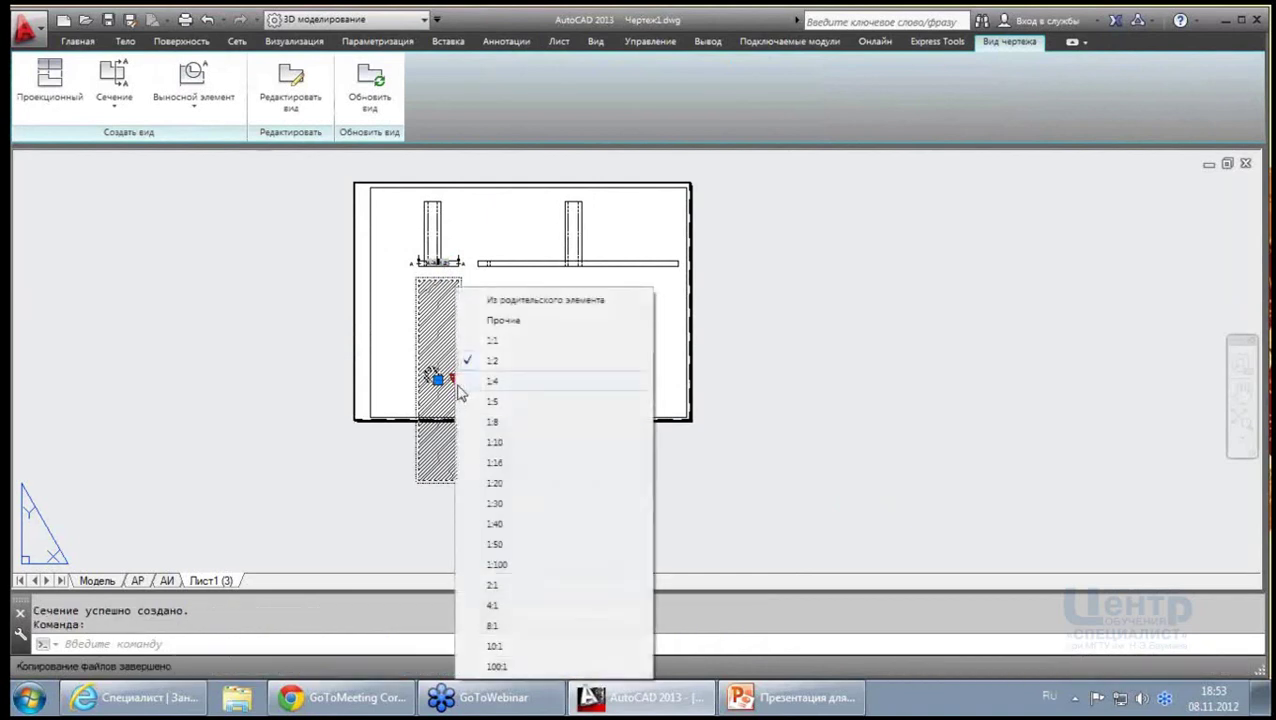
left_click(499, 403)
scroll(380, 412, "up", 2)
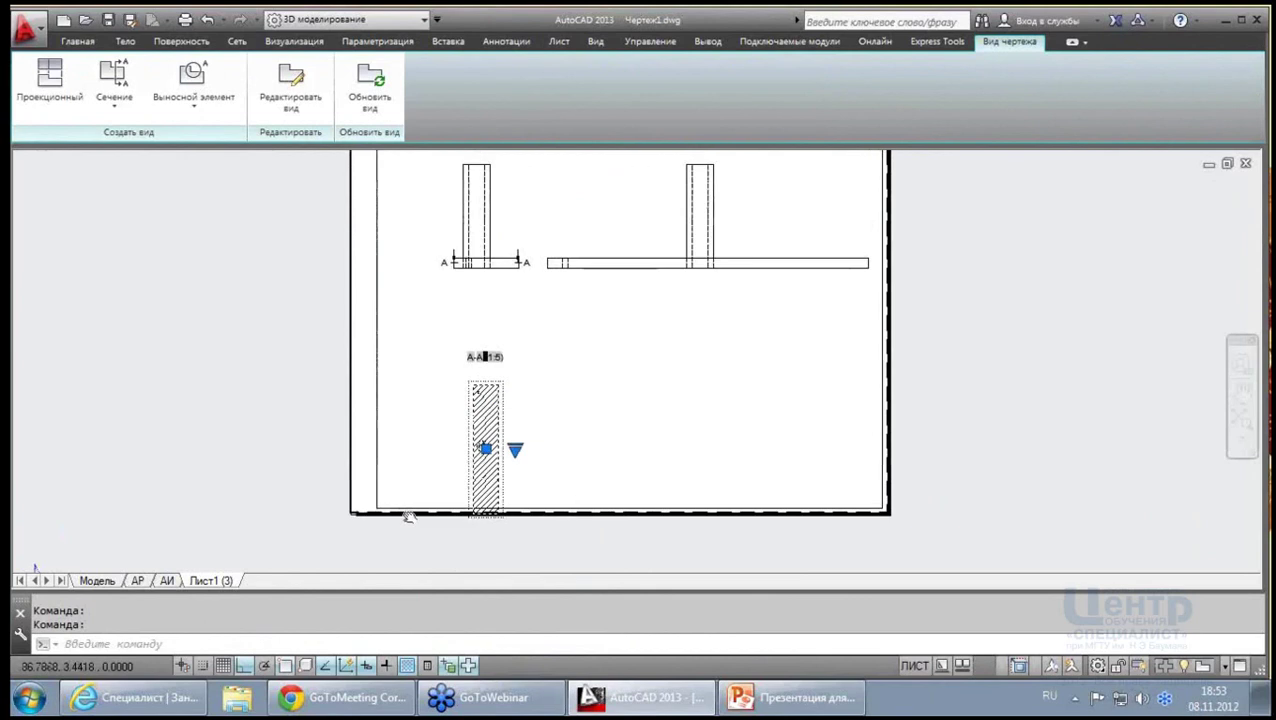
left_click(487, 450)
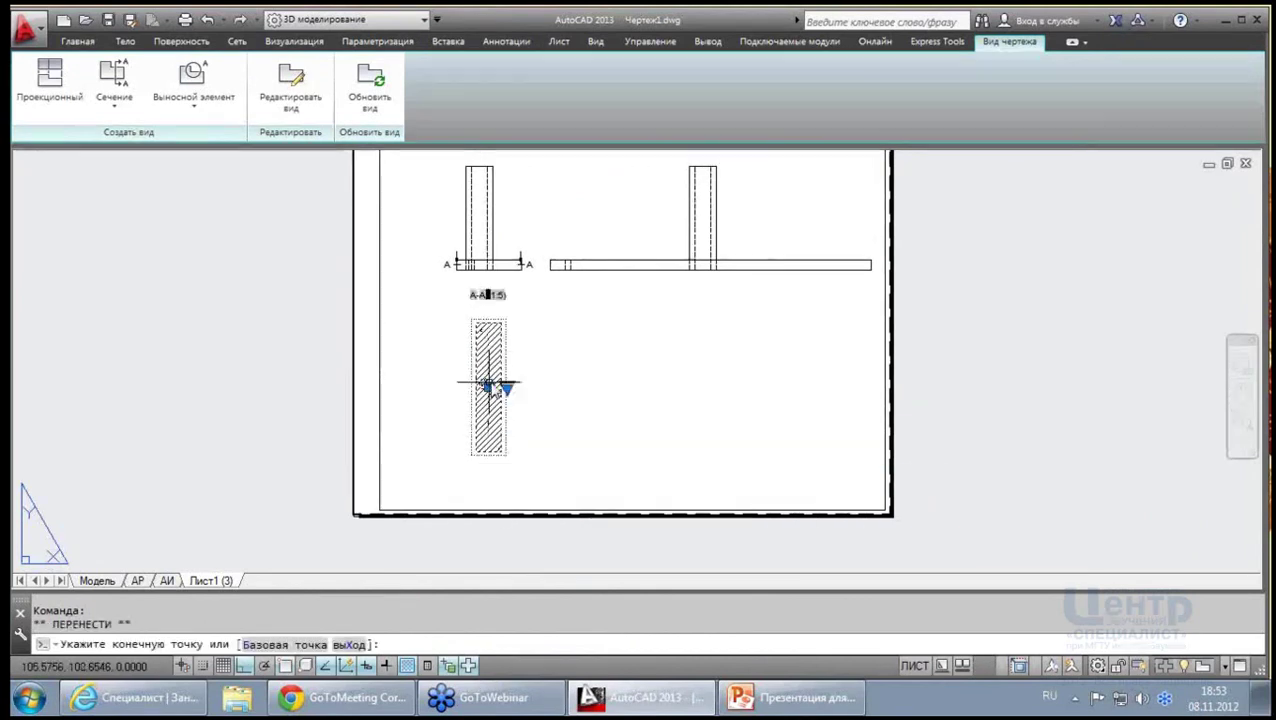
key("Escape")
scroll(541, 370, "up", 4)
scroll(541, 370, "down", 2)
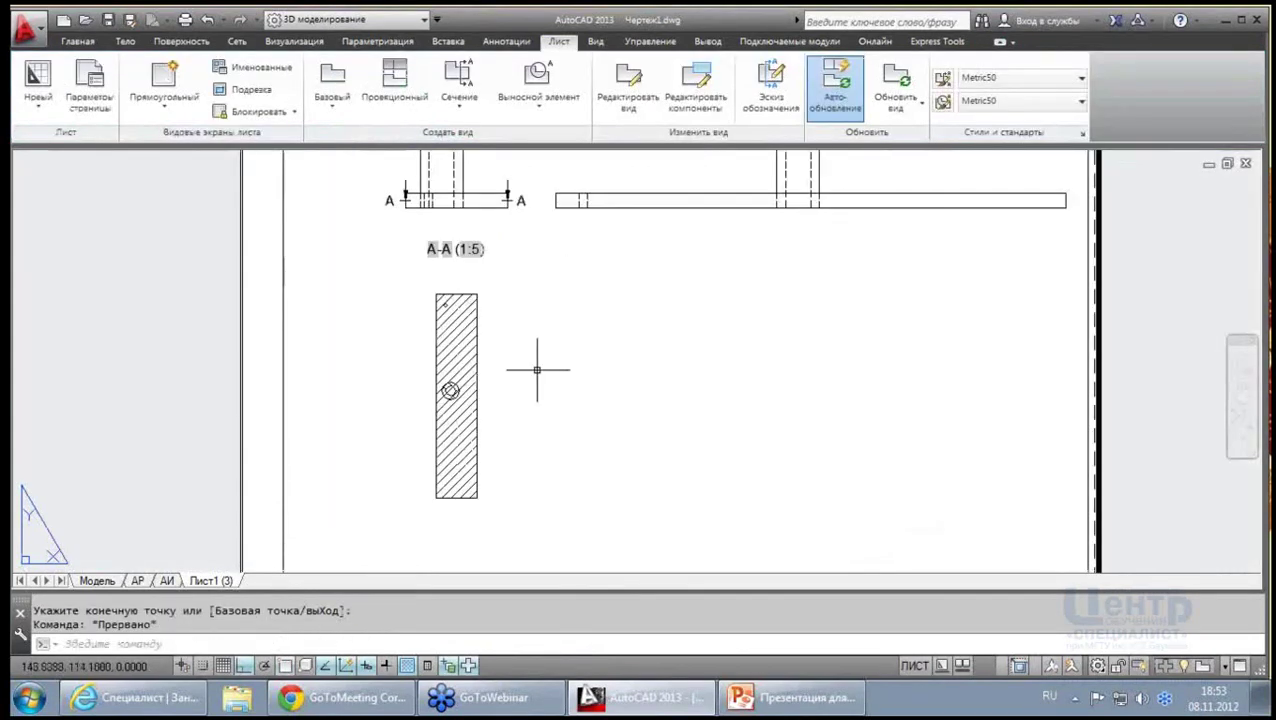
scroll(533, 362, "down", 2)
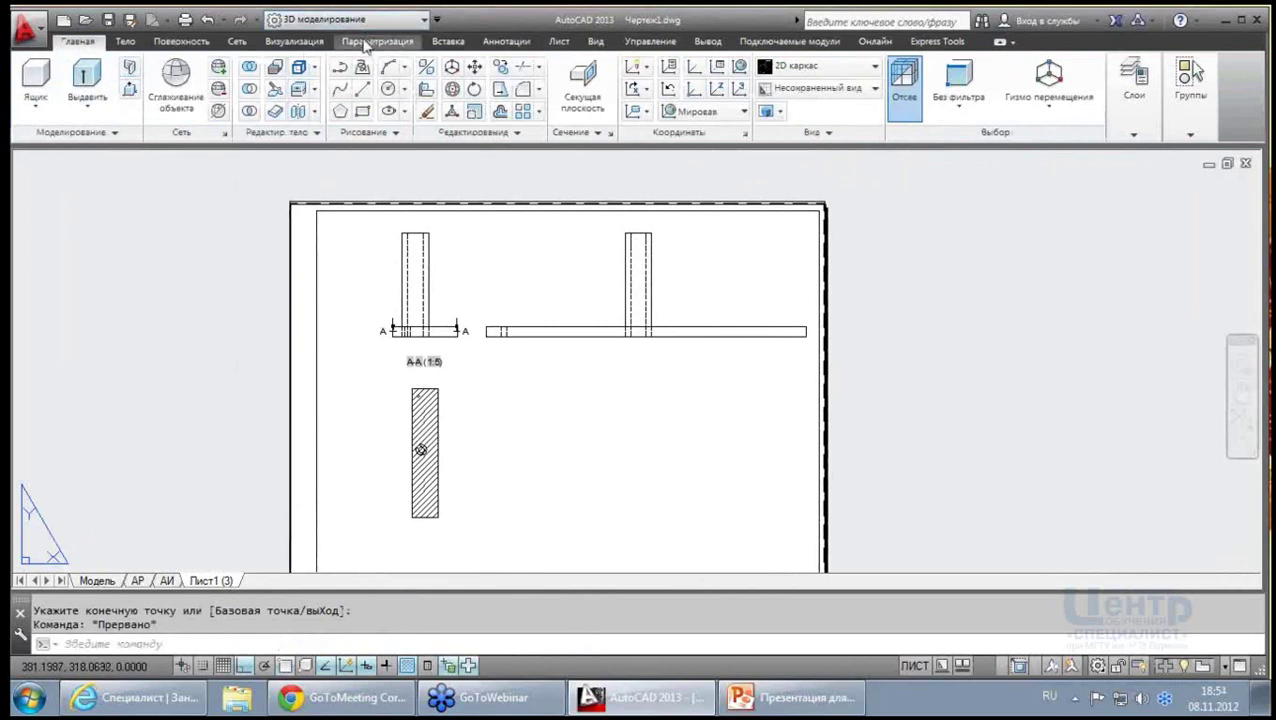
Make ISO-25 the current dimension style and dimension the bar's 500 length below it
left_click(507, 42)
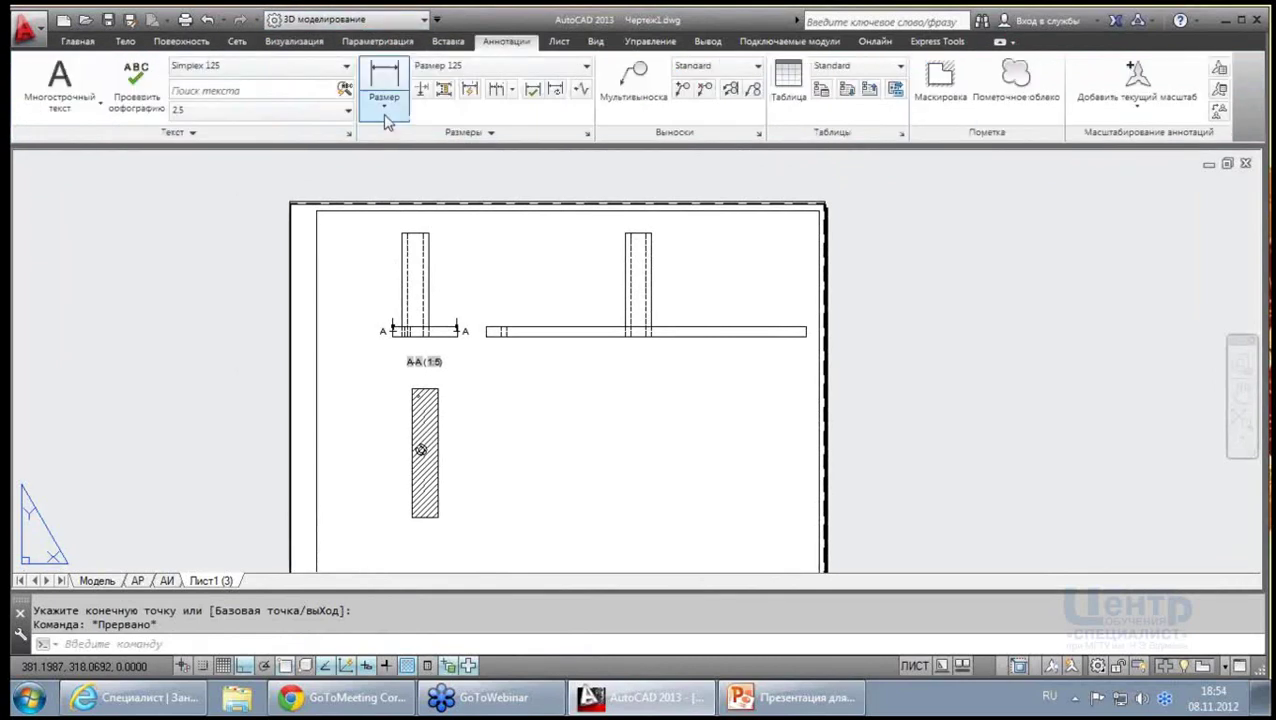
left_click(468, 66)
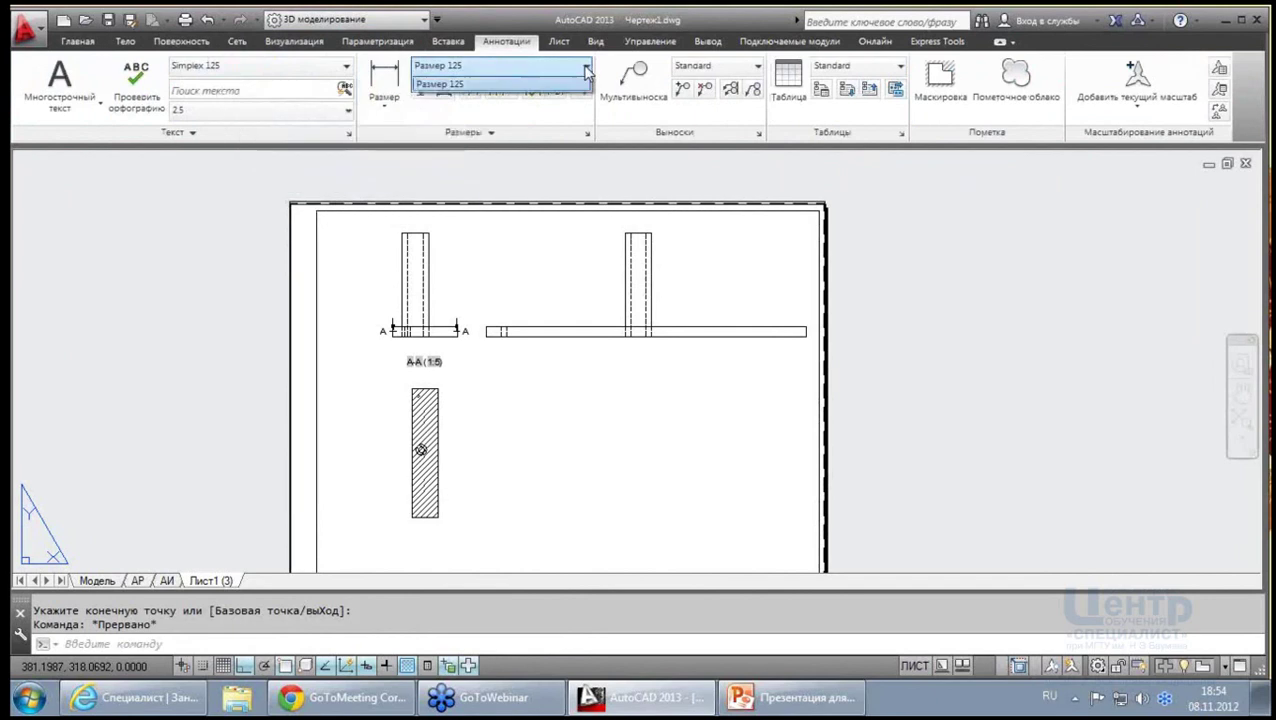
left_click(432, 106)
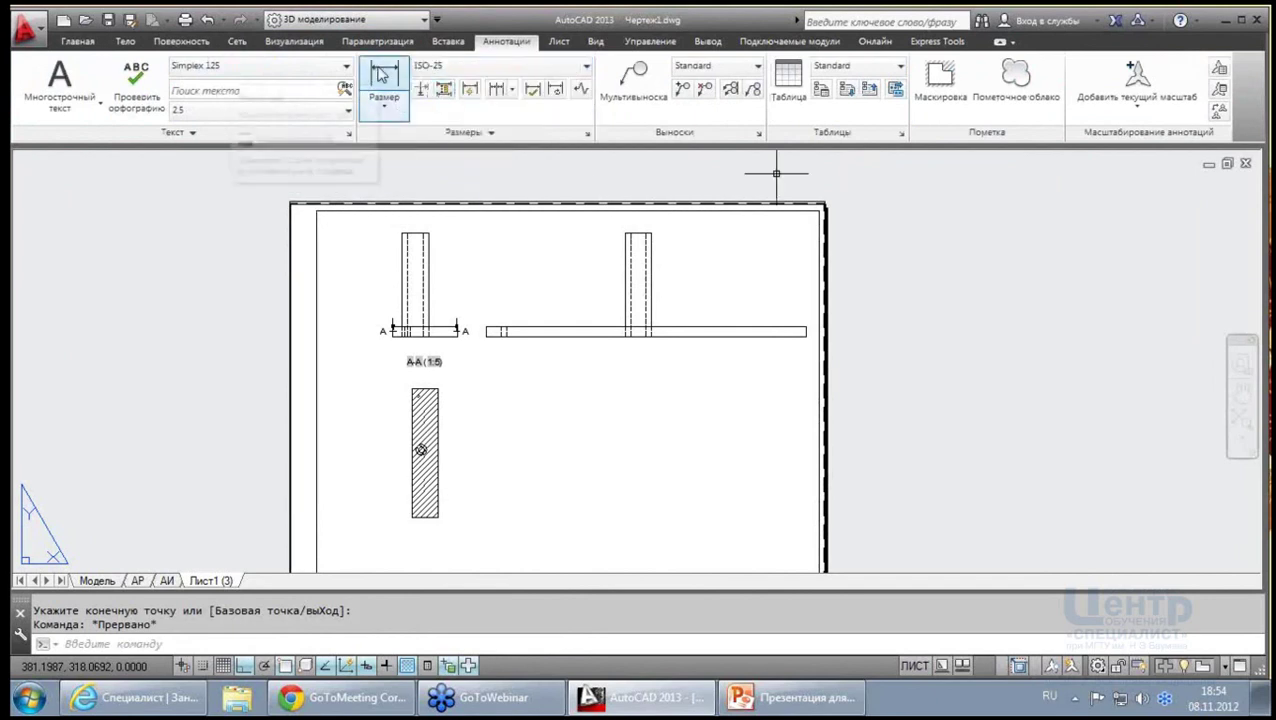
left_click(384, 80)
scroll(500, 351, "up", 2)
left_click(477, 321)
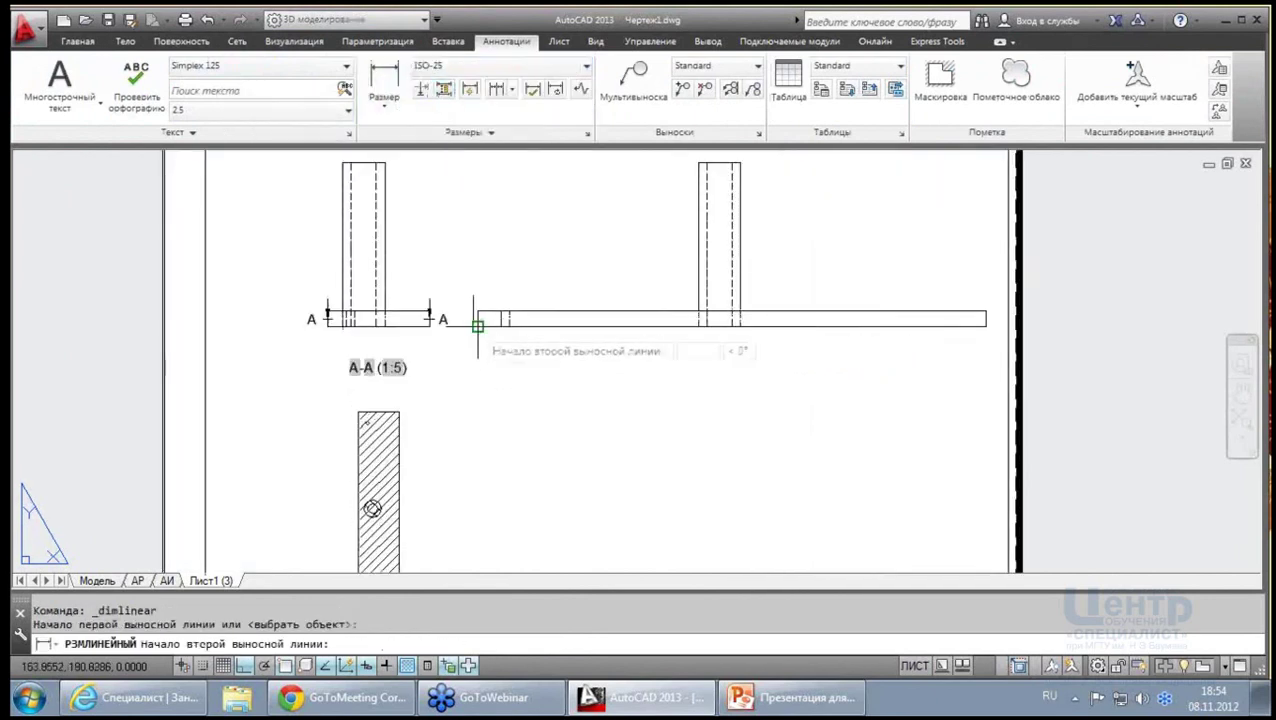
left_click(985, 321)
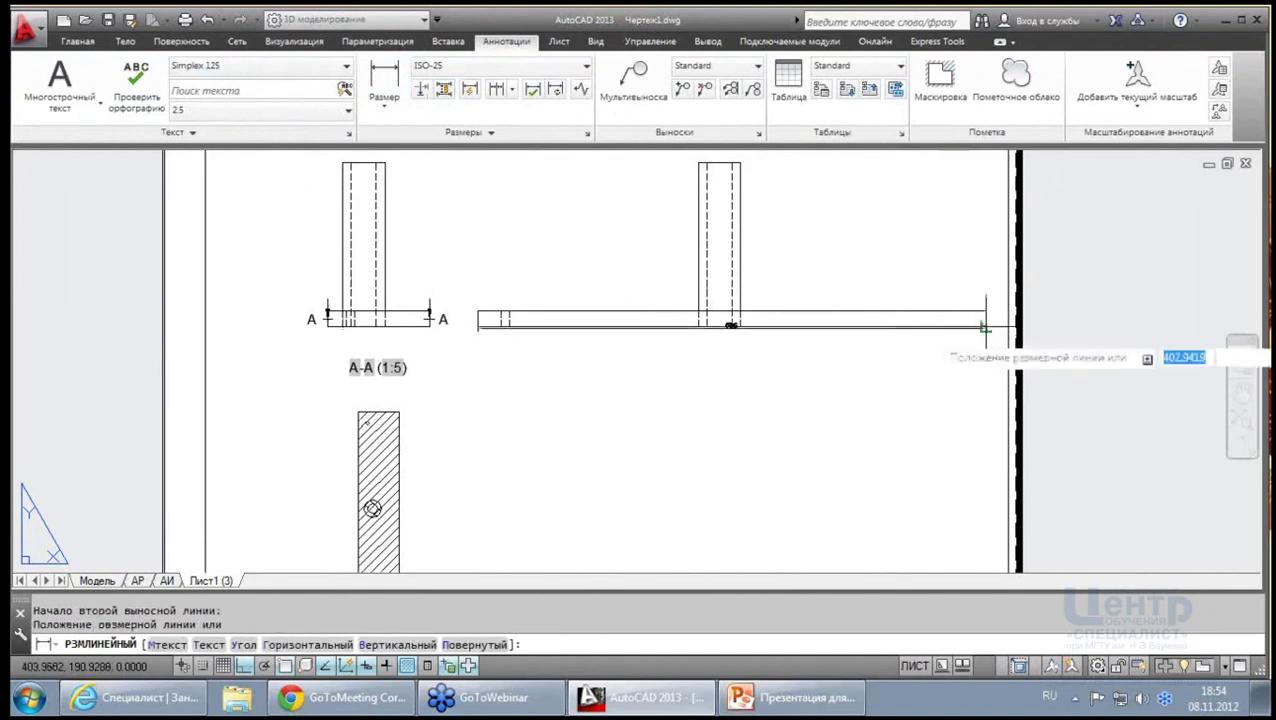
left_click(952, 353)
scroll(700, 360, "up", 1)
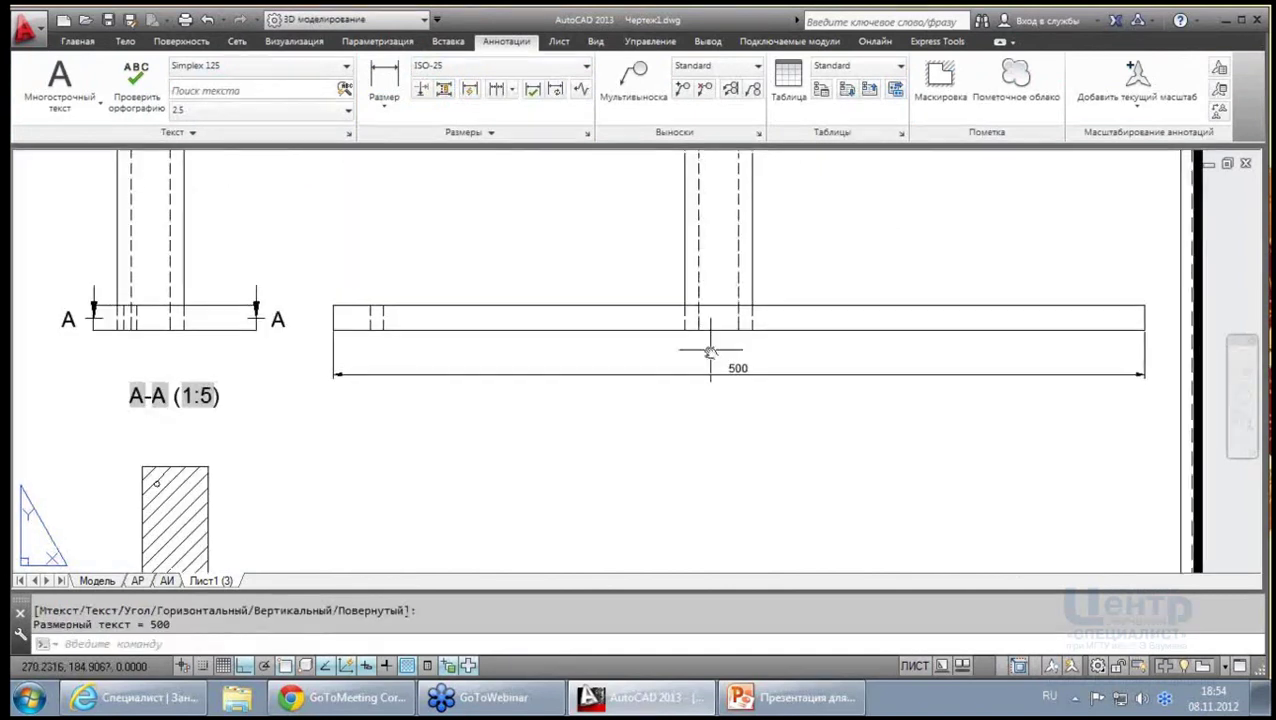
scroll(634, 257, "down", 1)
Add a vertical 146.12 dimension from plate top to tube top, placed to the left
left_click(384, 85)
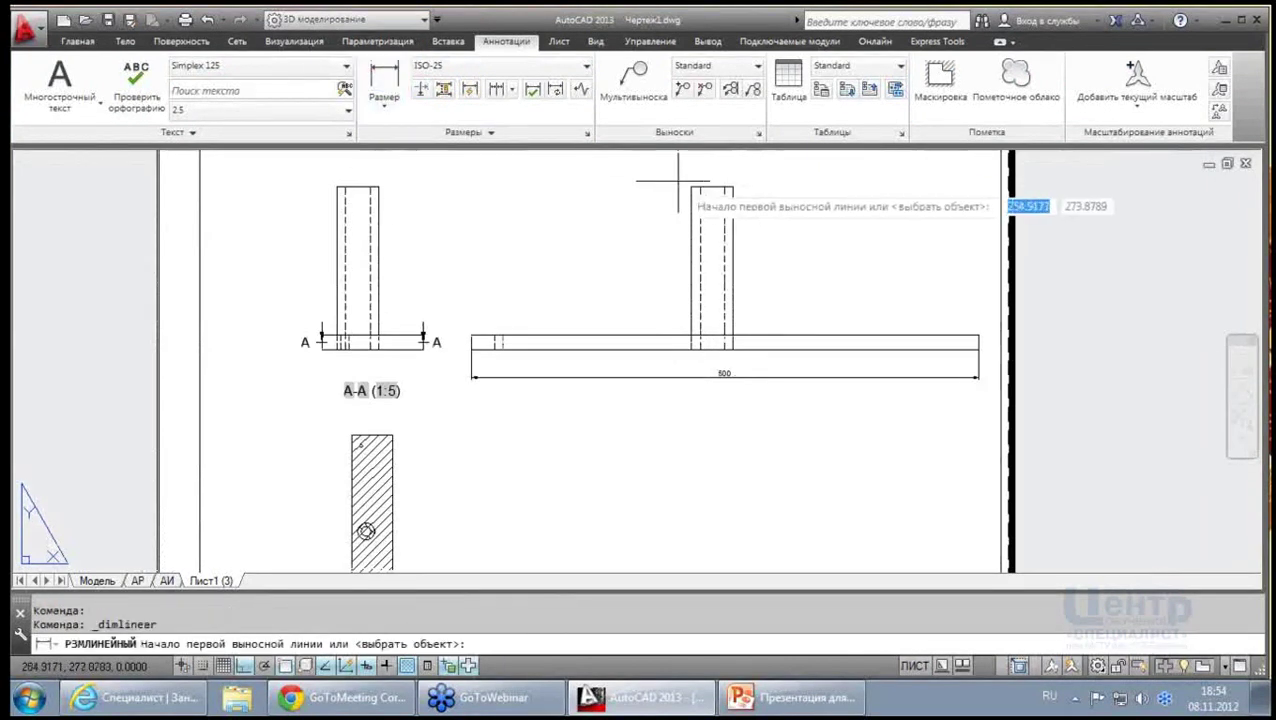
left_click(690, 186)
left_click(691, 336)
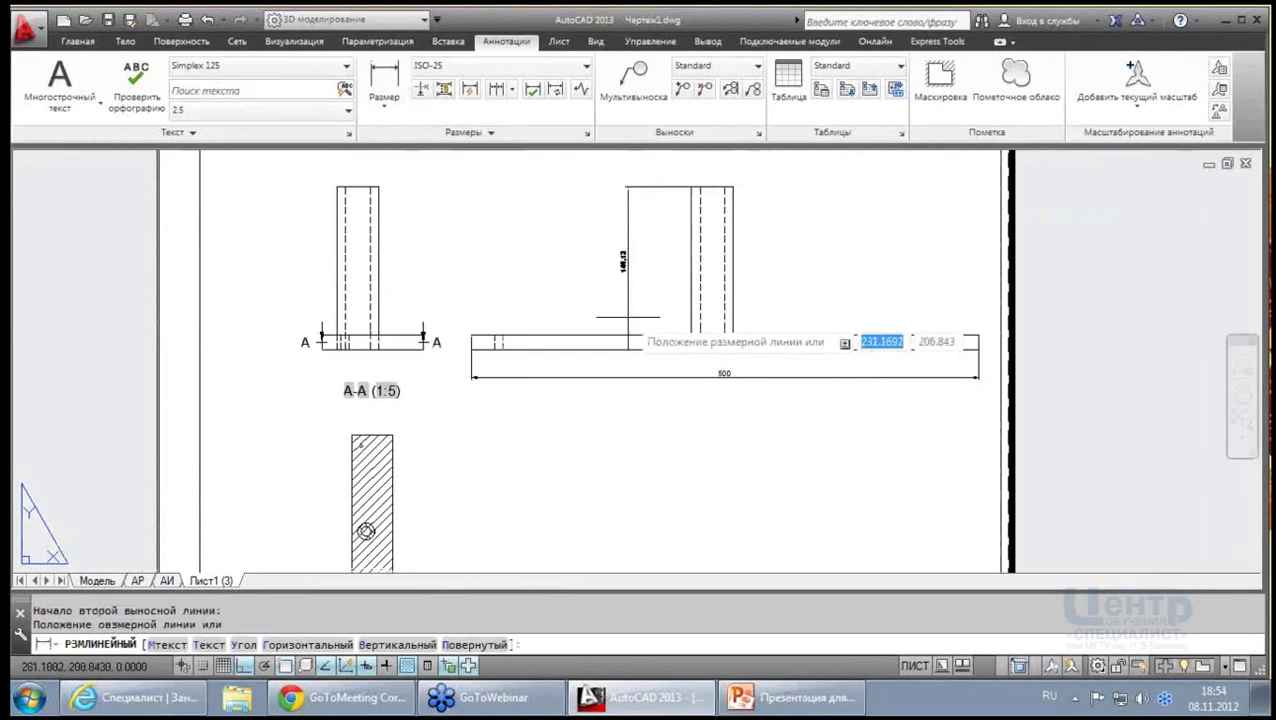
left_click(627, 240)
scroll(627, 240, "up", 2)
scroll(598, 219, "down", 4)
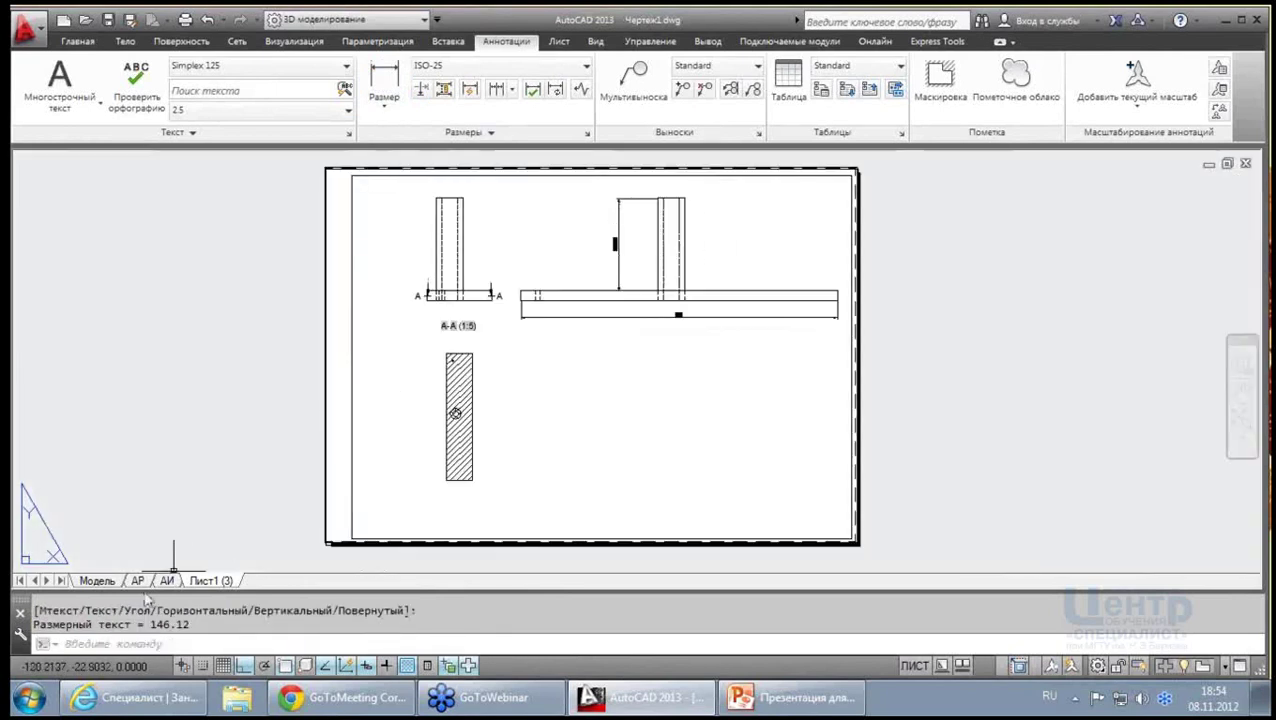
In model space, extrude the plate's end face by -30 with zero taper
left_click(97, 580)
scroll(330, 390, "up", 2)
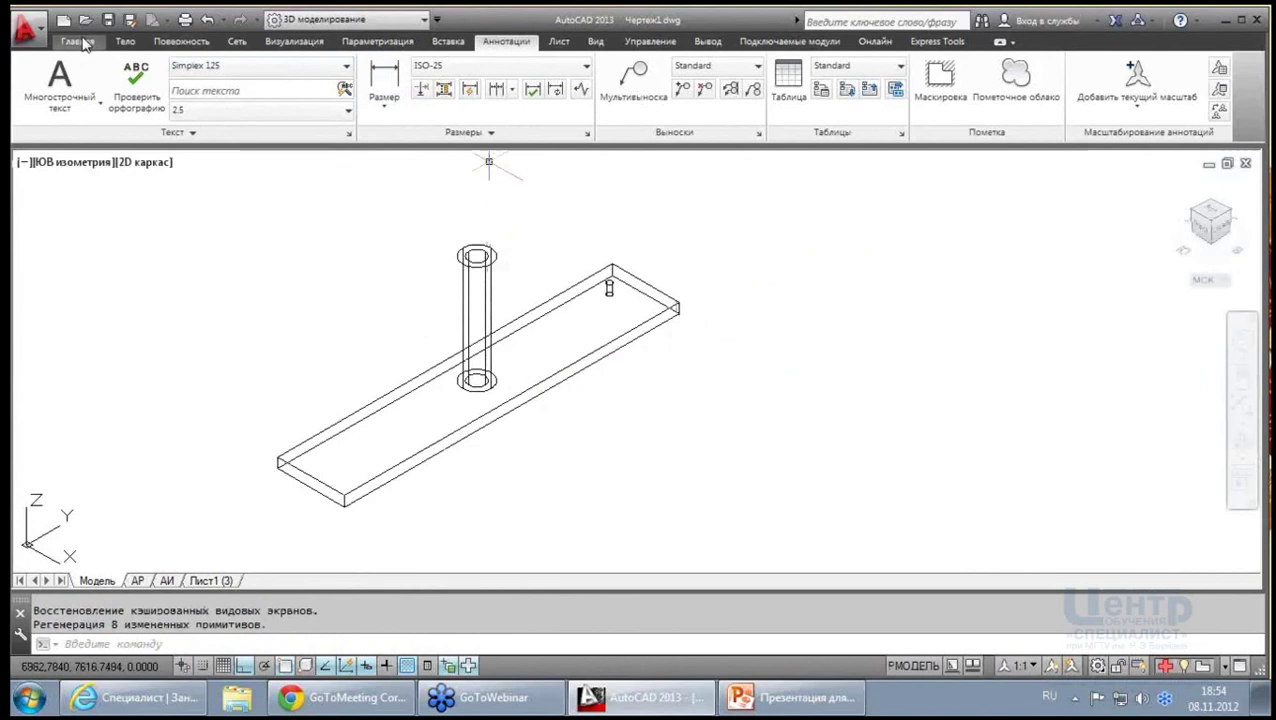
left_click(78, 41)
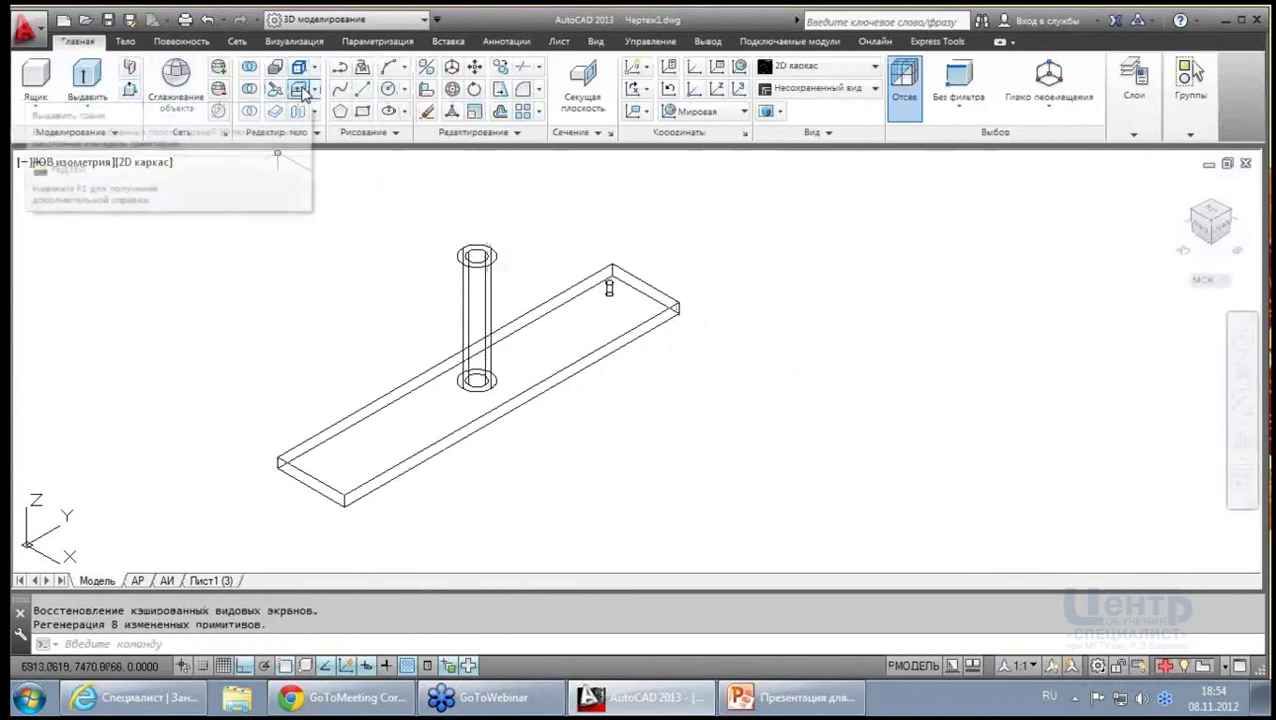
left_click(305, 92)
scroll(296, 466, "up", 4)
scroll(296, 466, "up", 2)
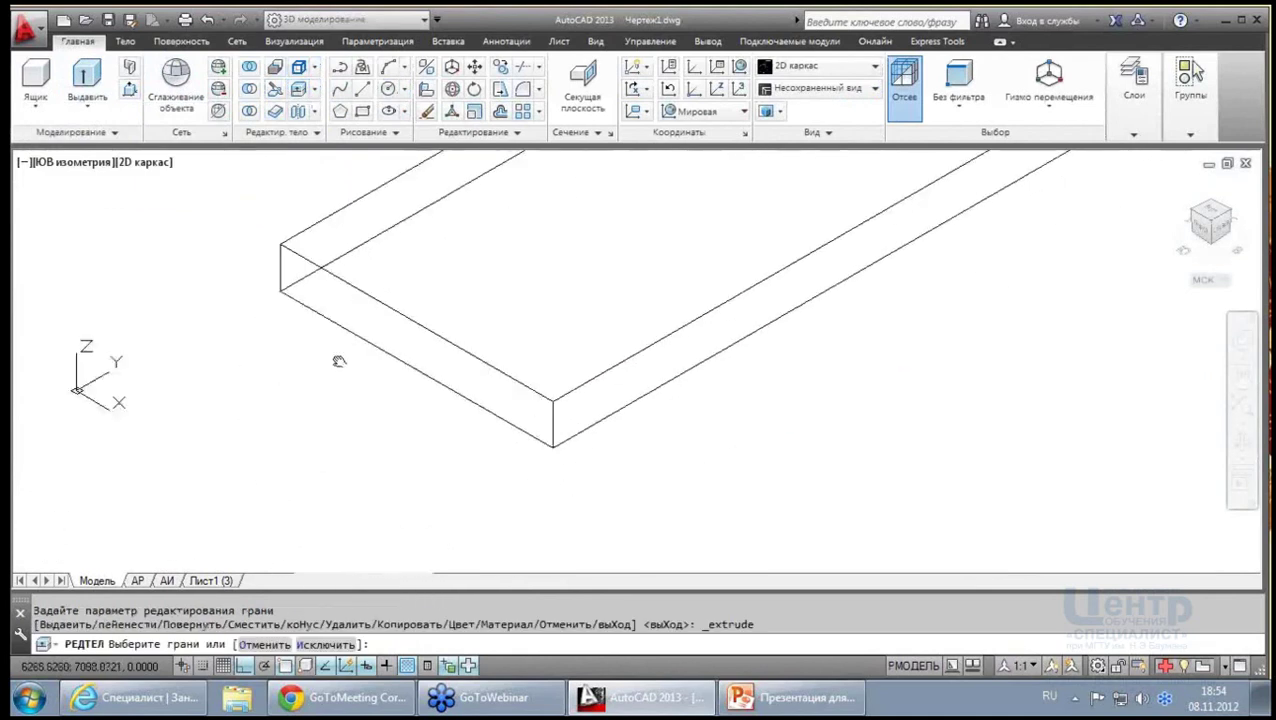
left_click(426, 346)
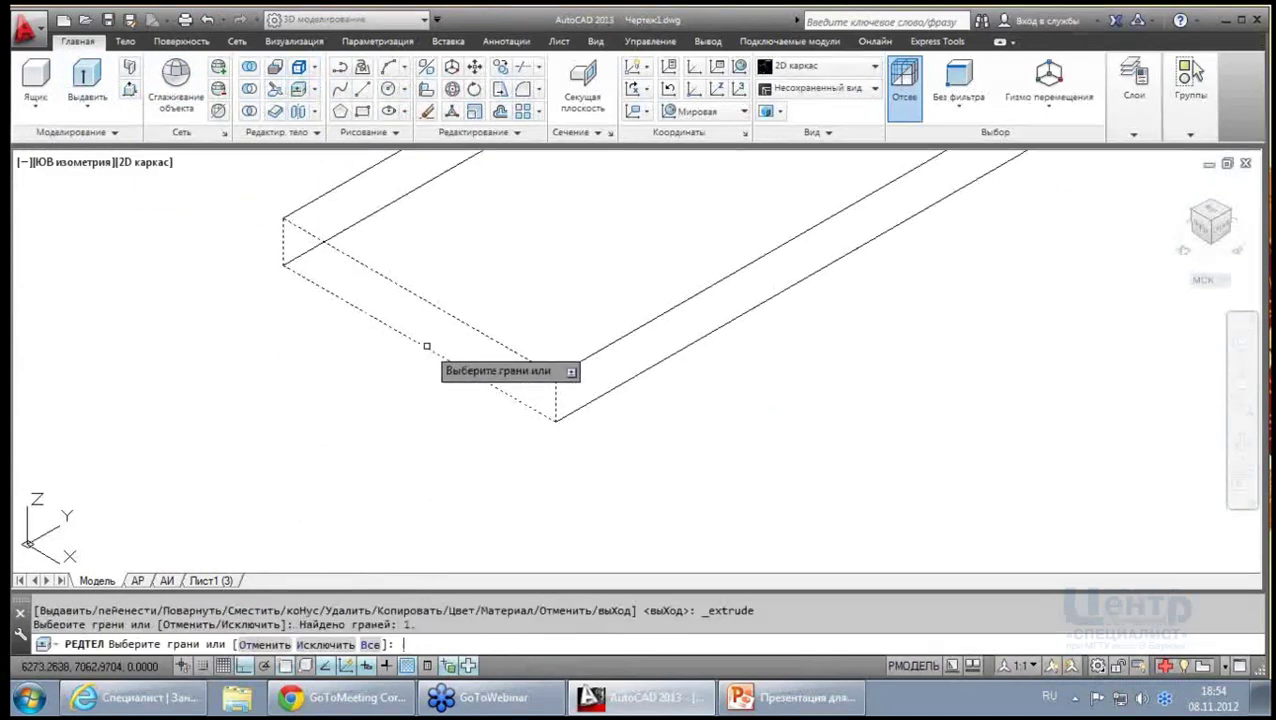
key("Return")
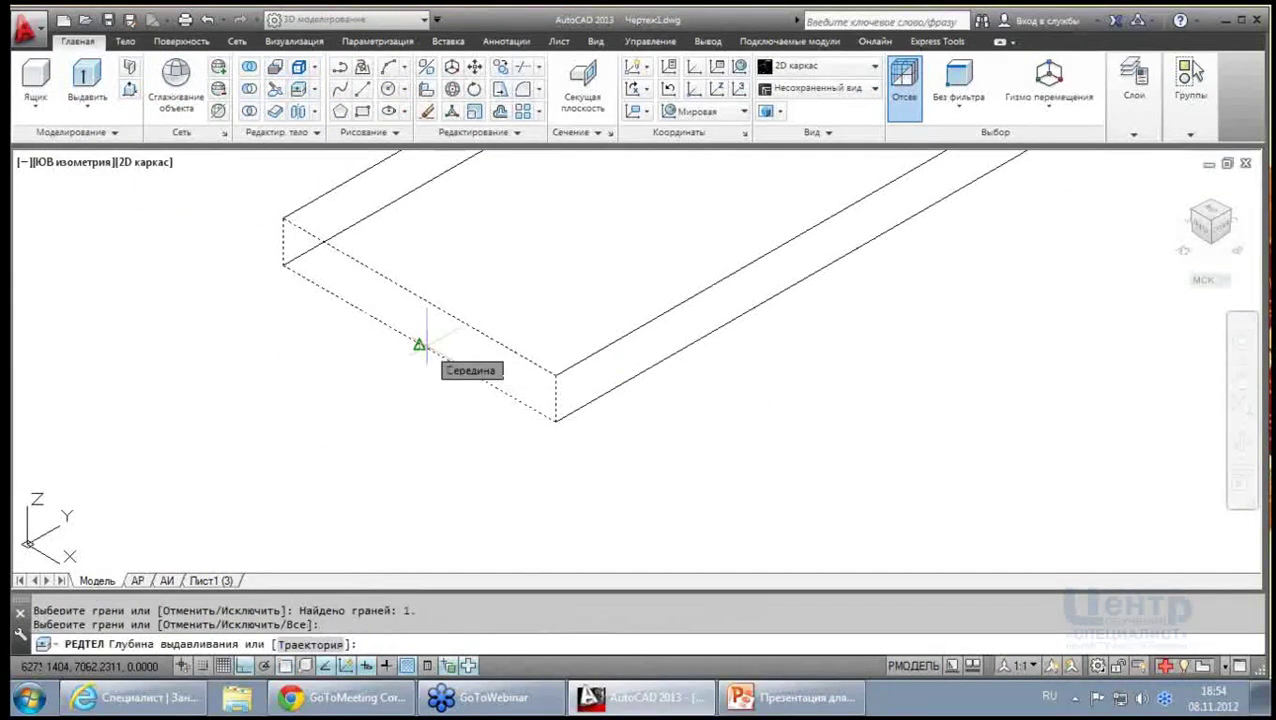
type("-30")
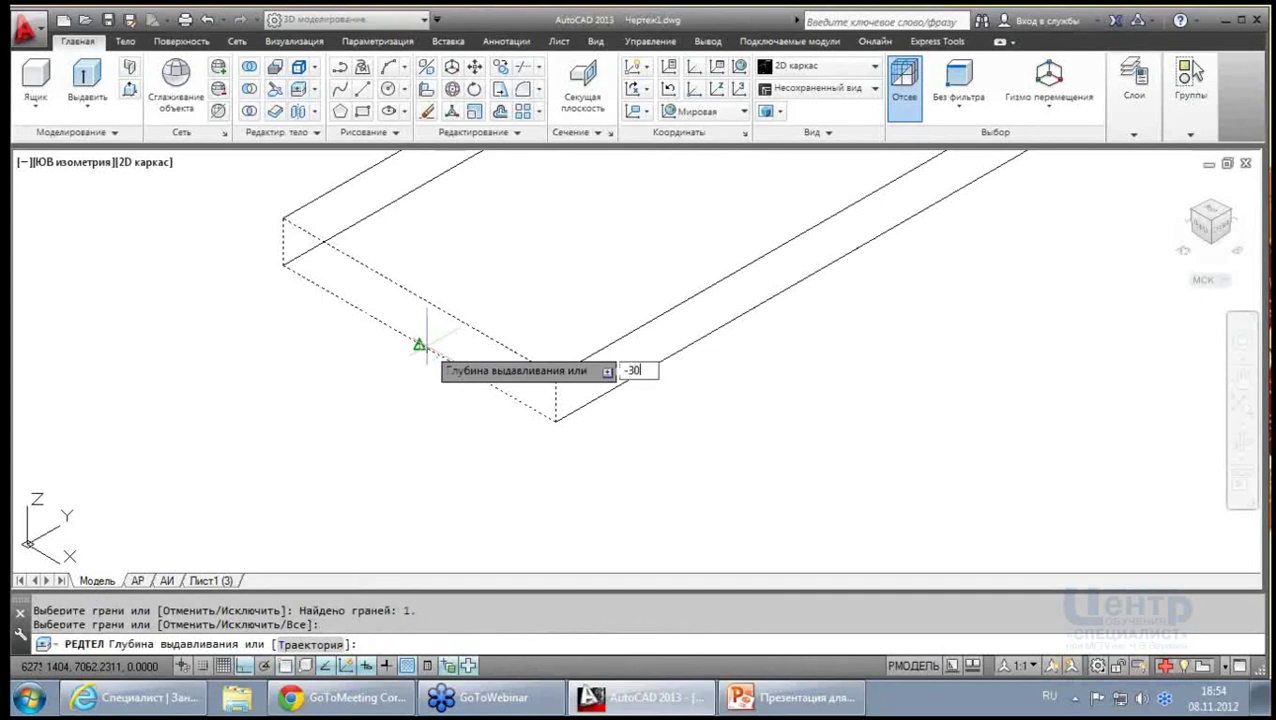
key("Return")
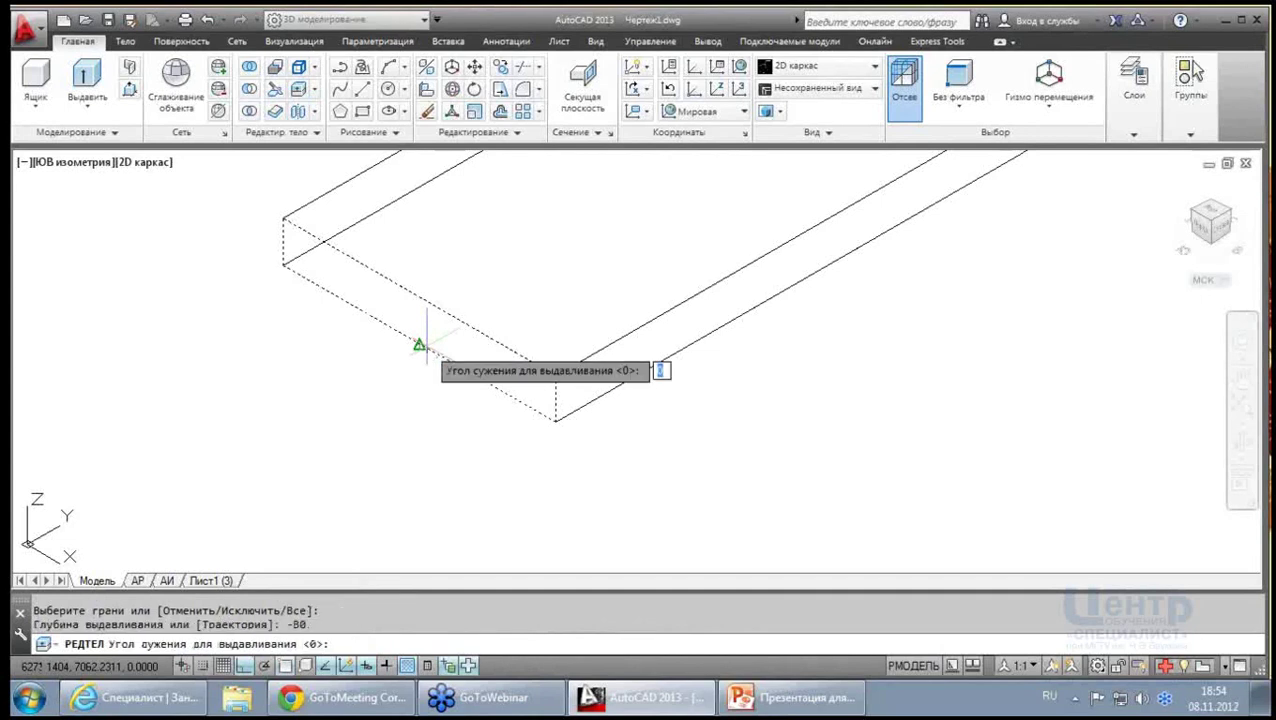
key("Return")
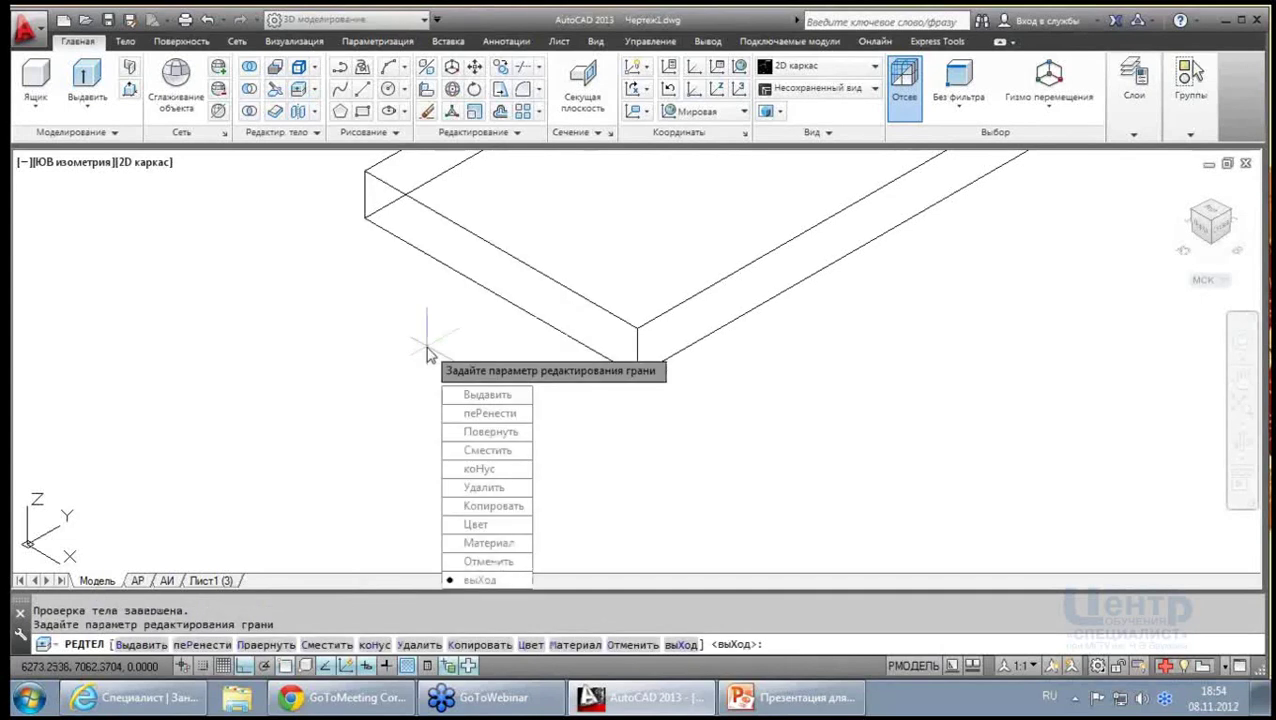
key("Return")
key("Return")
Shorten the tube by extruding its top face -50, then return to sheet Лист1
scroll(521, 279, "down", 5)
scroll(382, 380, "down", 3)
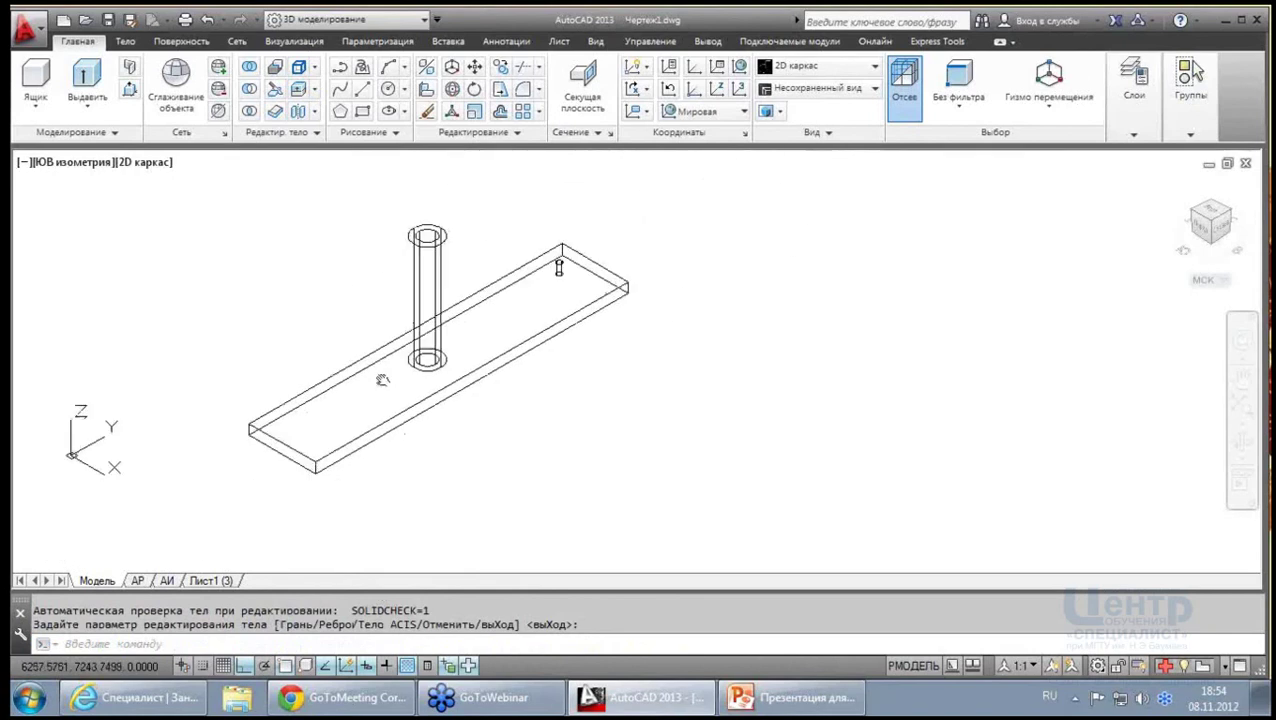
middle_click_drag(382, 380, 664, 356)
scroll(607, 455, "up", 2)
scroll(607, 455, "up", 1)
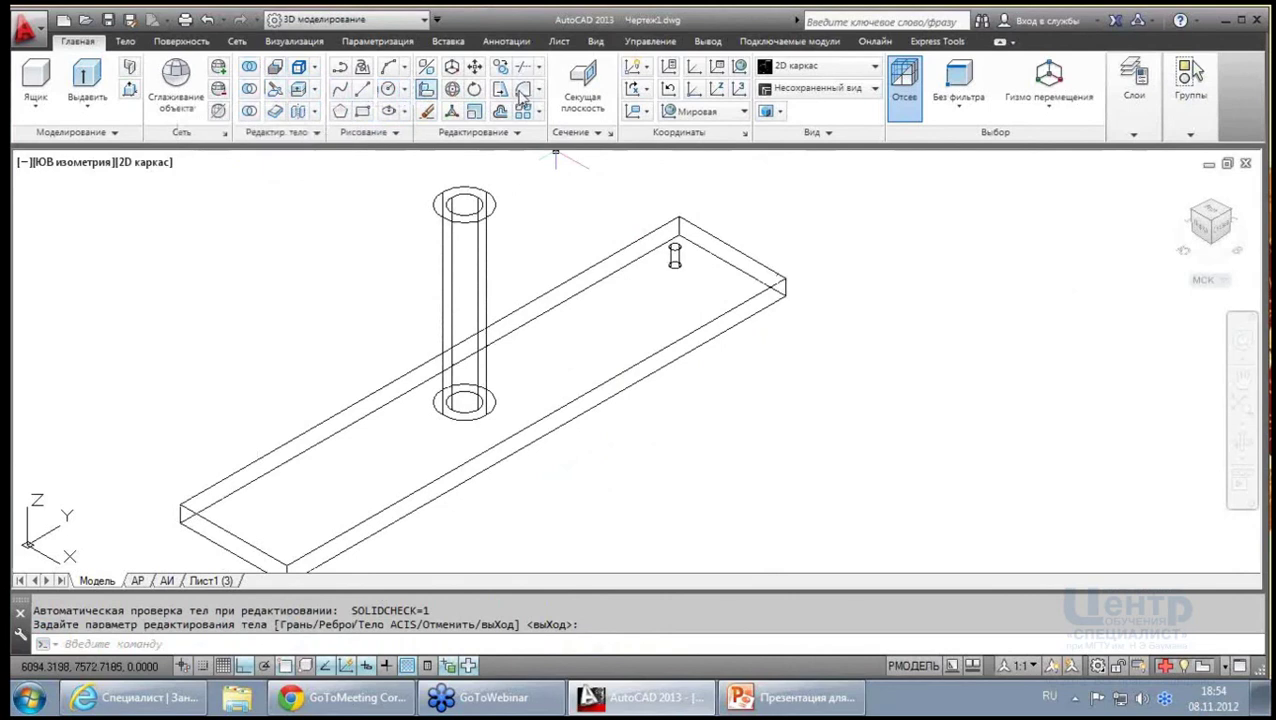
left_click(313, 90)
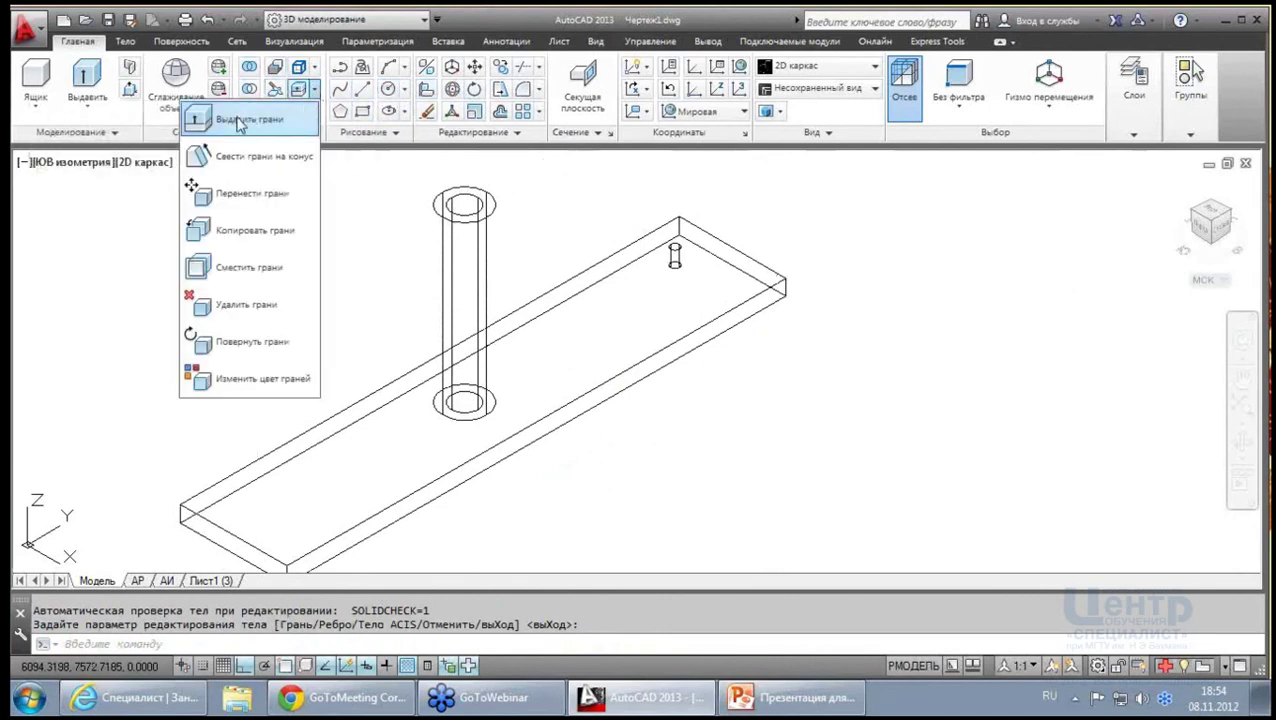
left_click(240, 120)
scroll(514, 171, "up", 4)
left_click(449, 261)
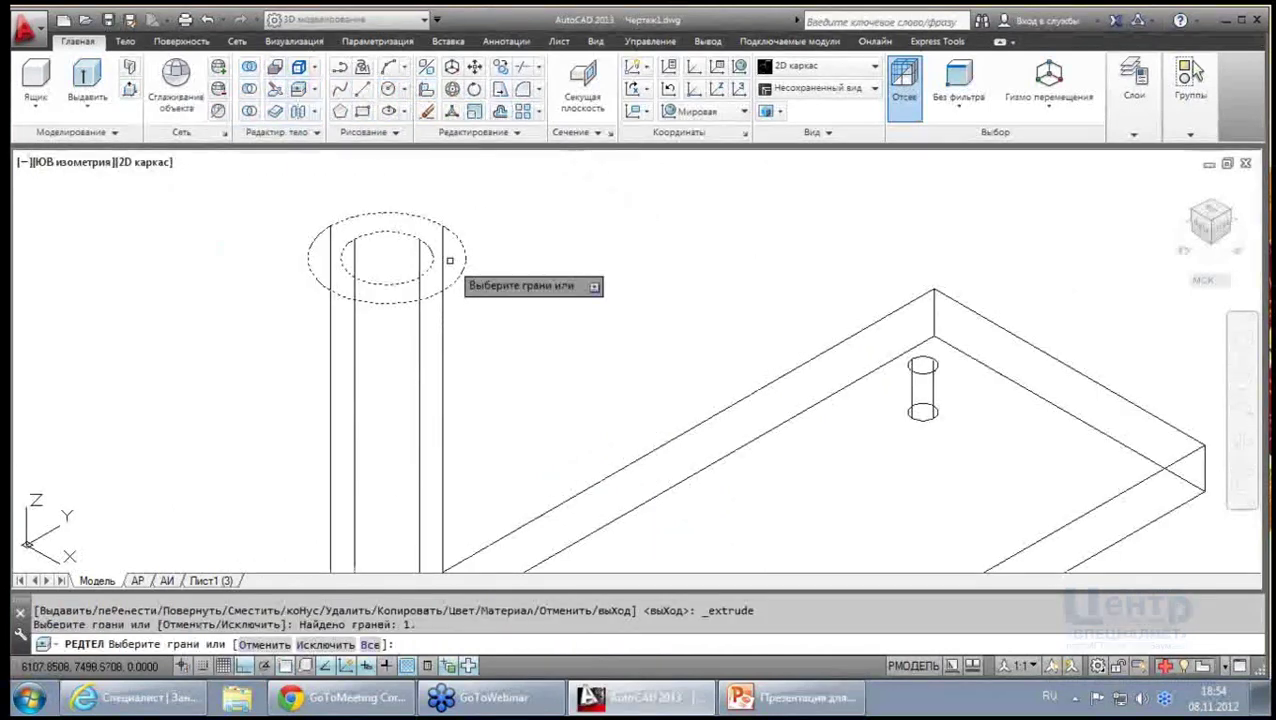
key("Return")
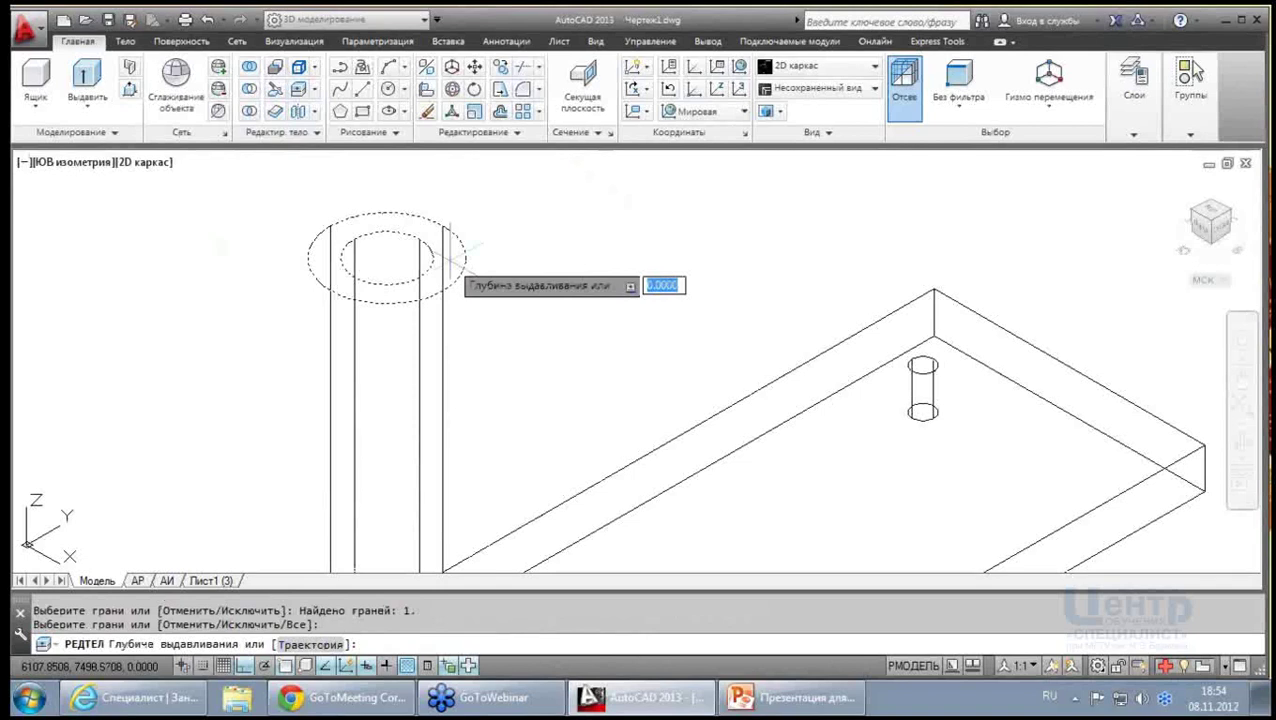
key("Return")
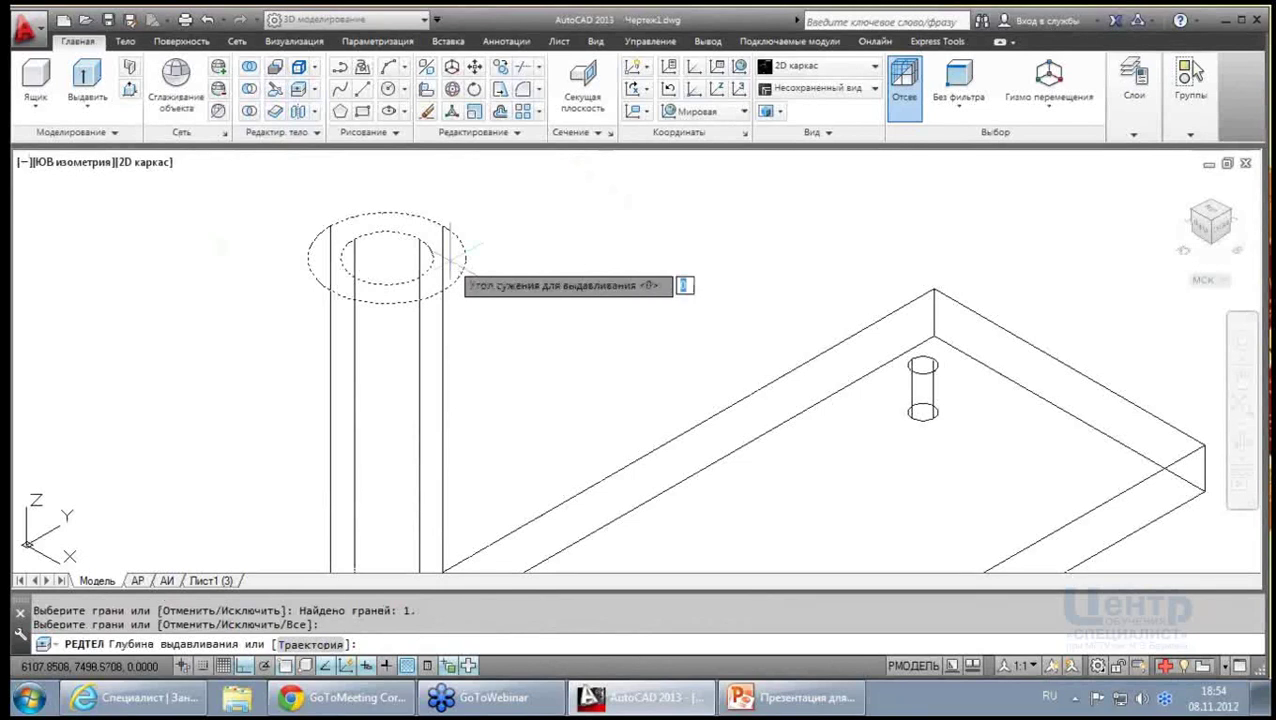
key("Return")
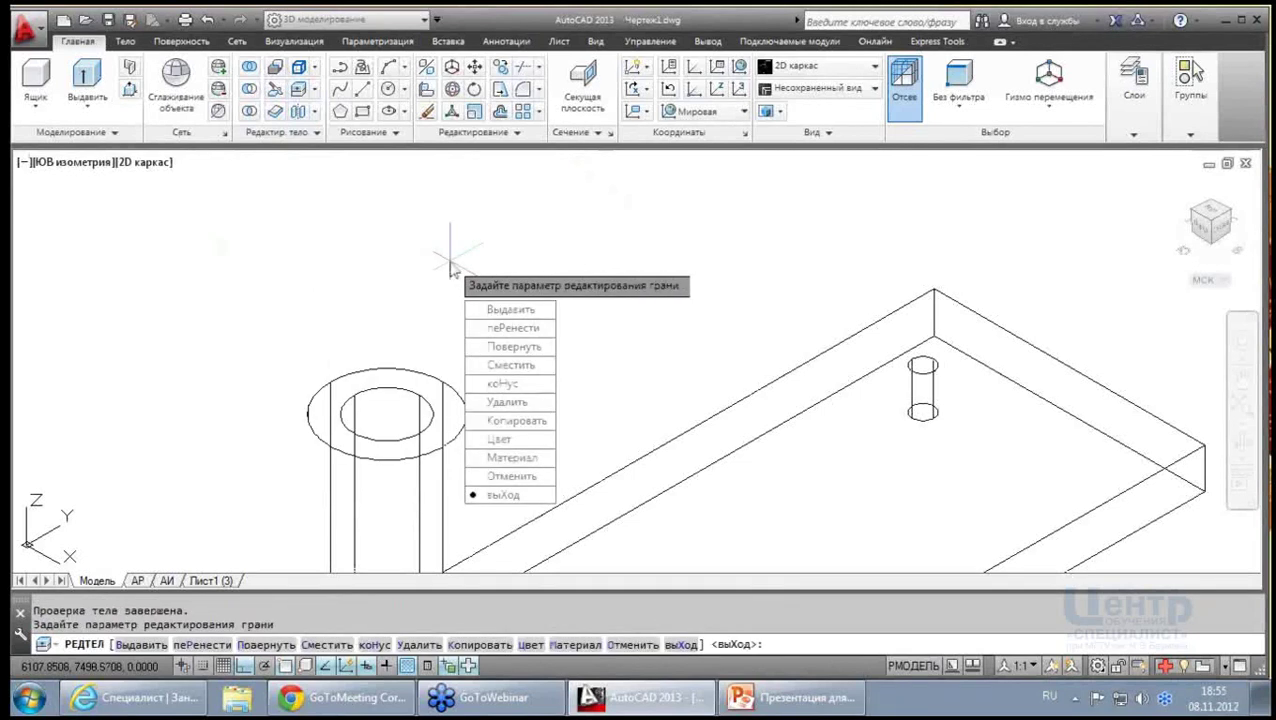
key("Return")
key("Return")
scroll(447, 256, "down", 3)
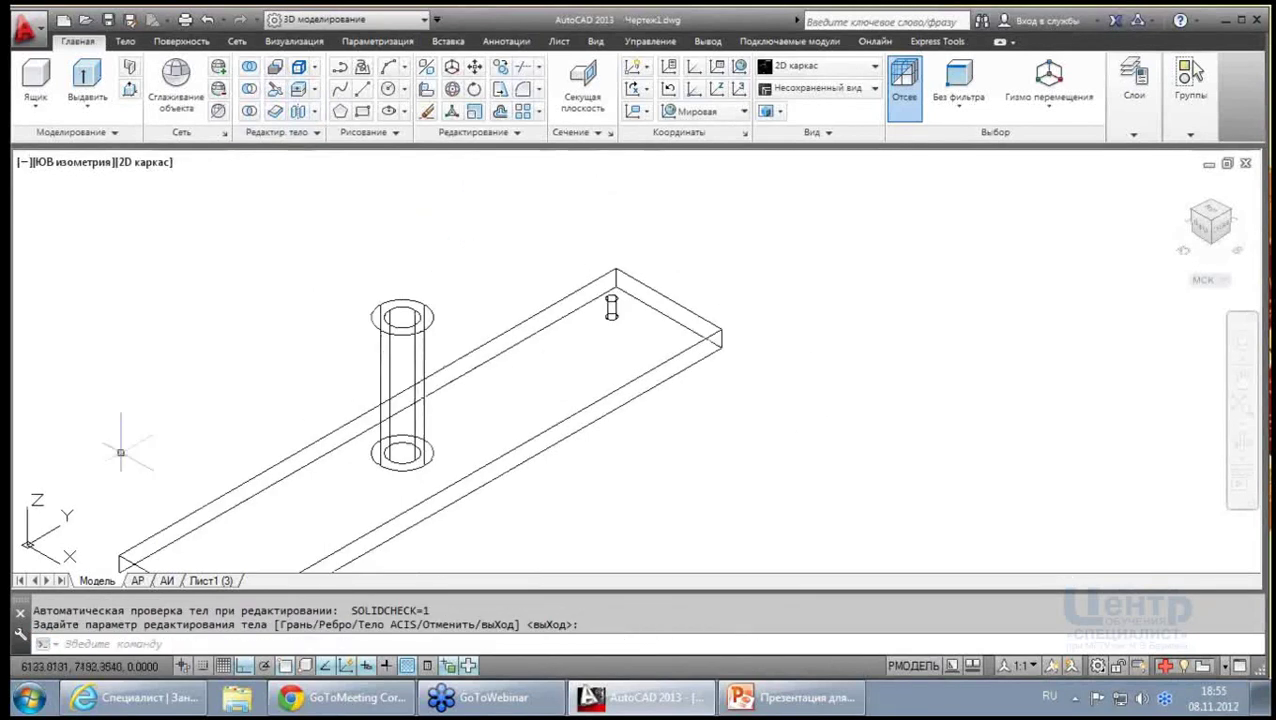
left_click(219, 581)
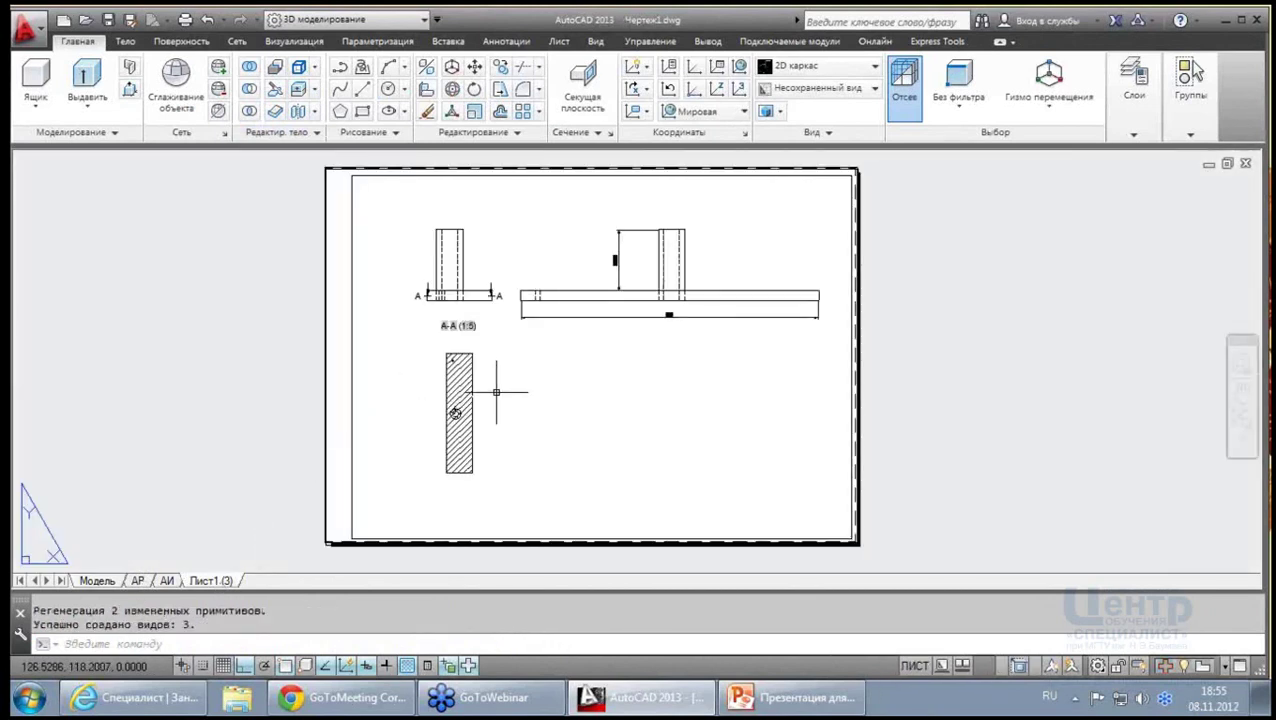
scroll(653, 252, "up", 5)
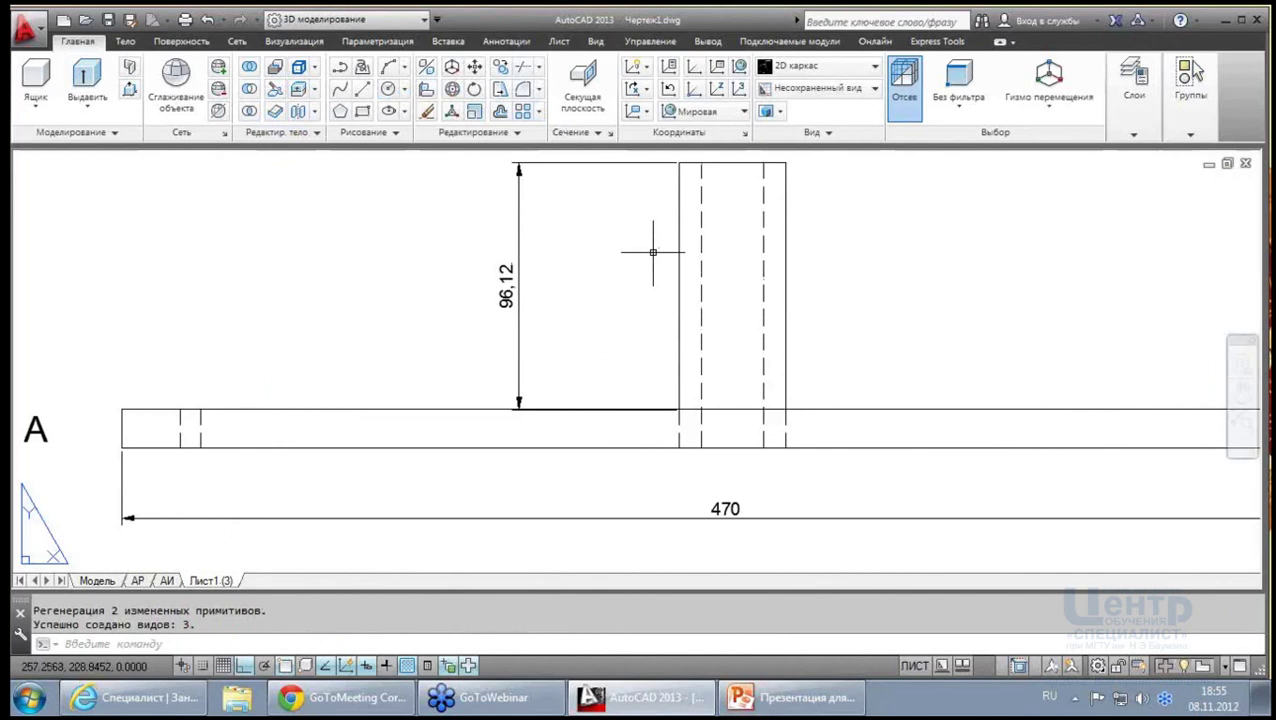
scroll(653, 252, "down", 4)
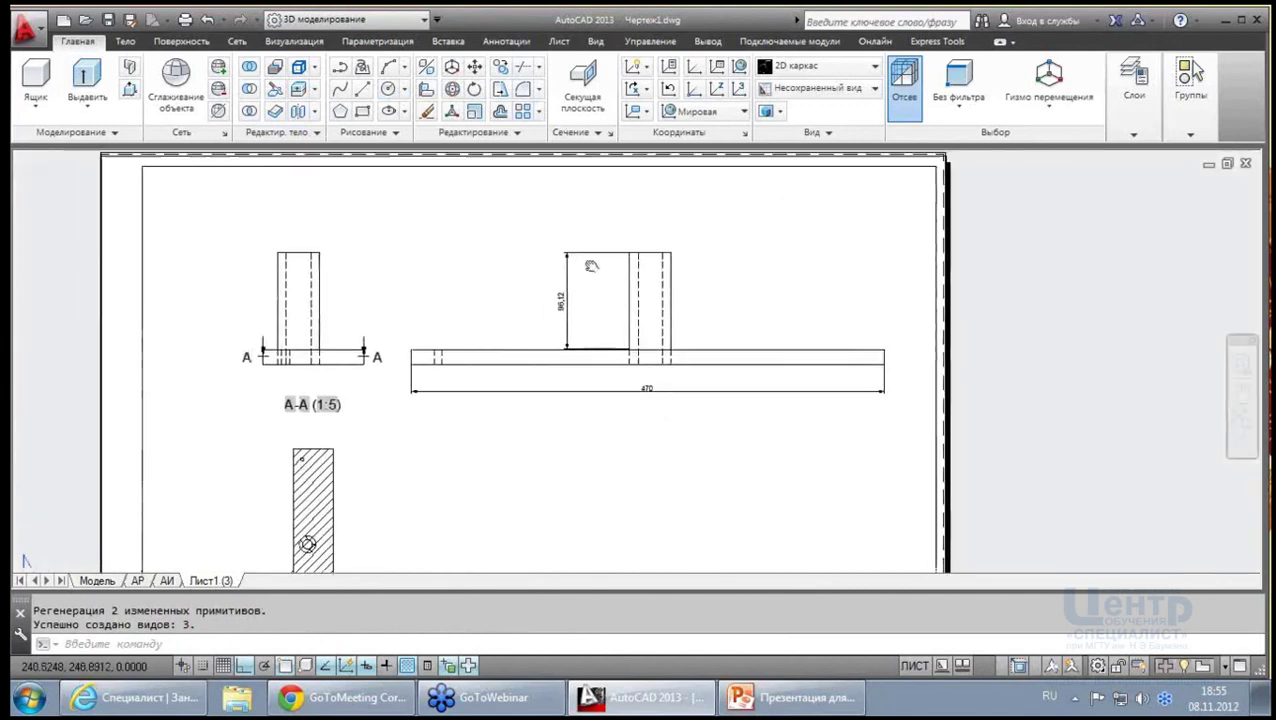
scroll(290, 253, "up", 2)
scroll(288, 245, "down", 2)
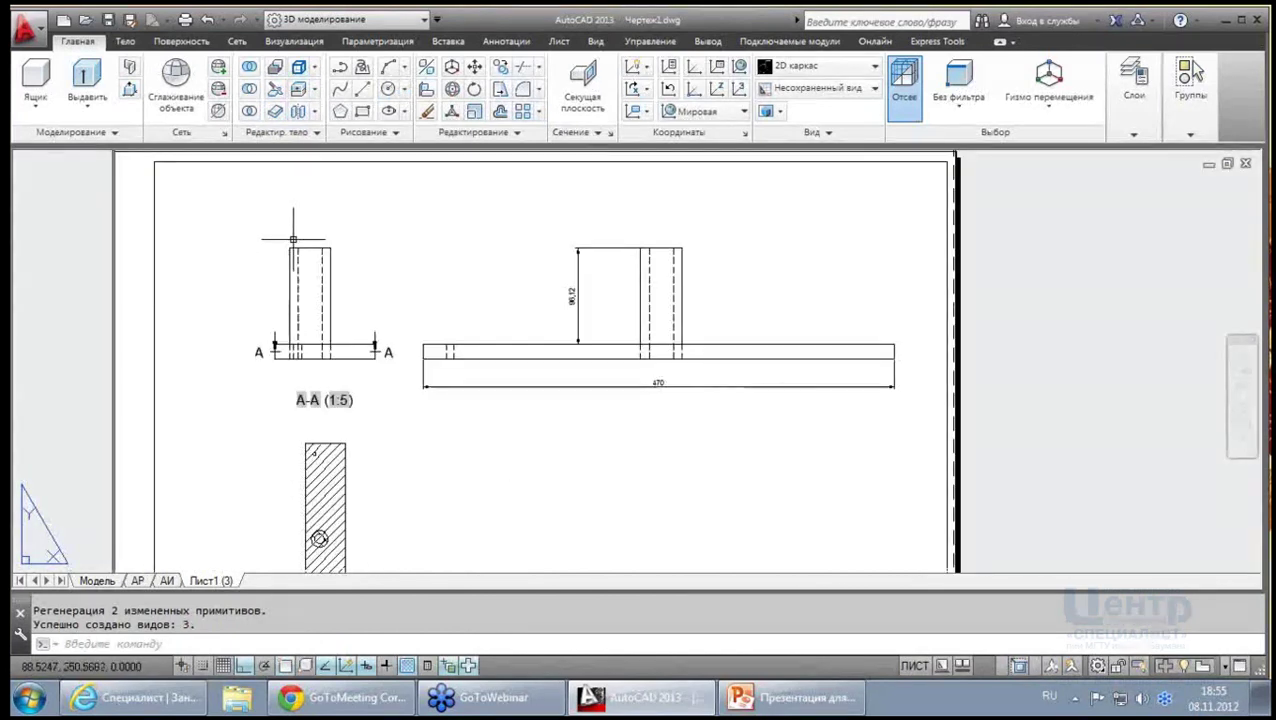
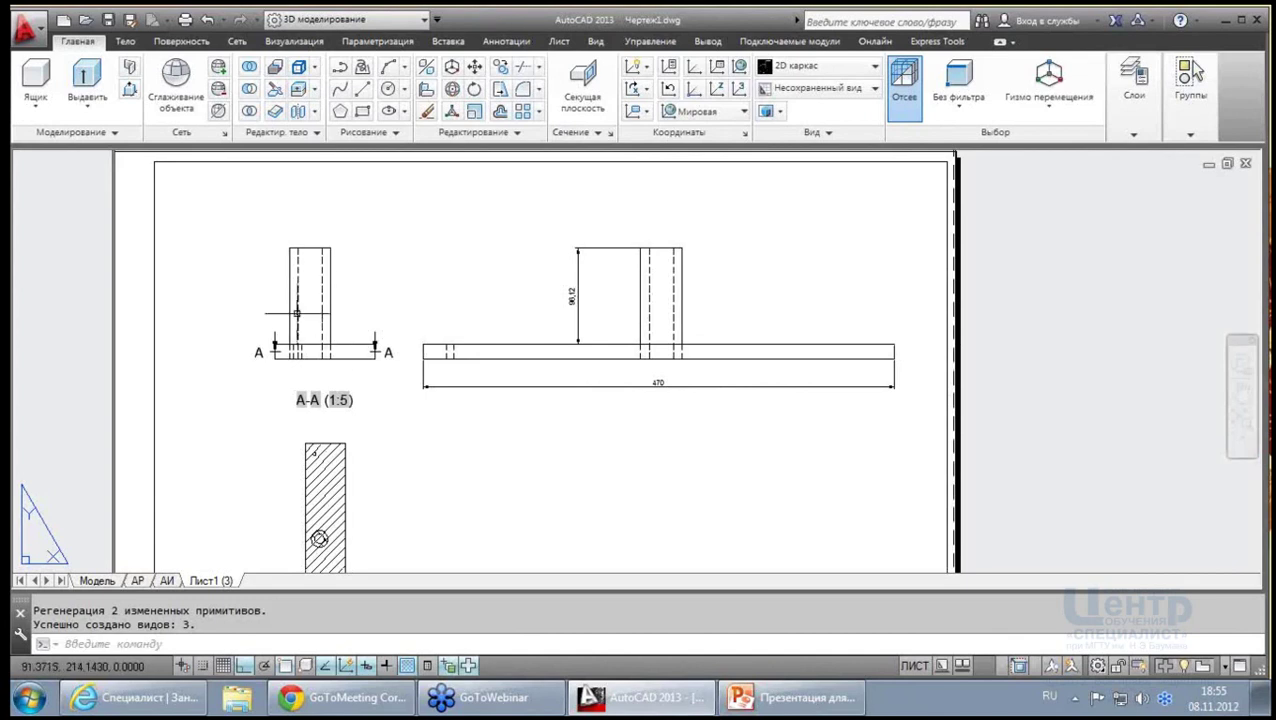
Zoom and pan around the Лист1 layout sheet to inspect its three drawing views
scroll(310, 293, "up", 4)
scroll(312, 295, "down", 4)
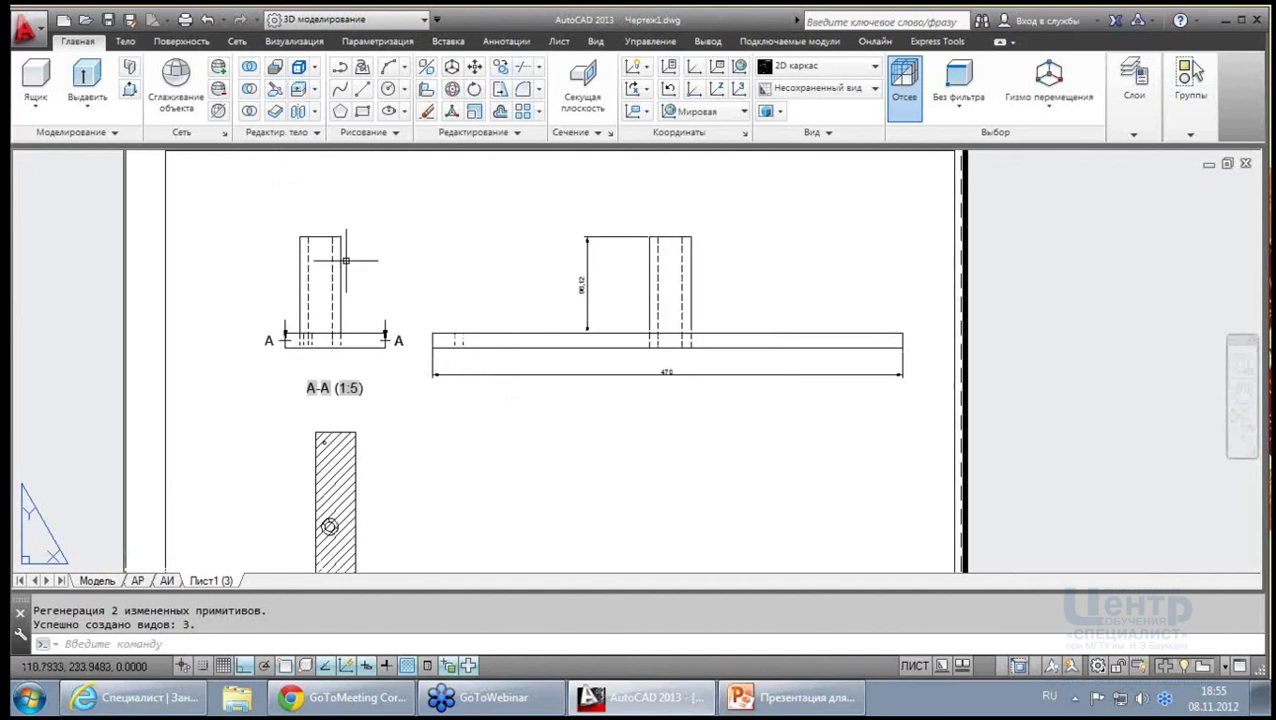
scroll(300, 300, "up", 2)
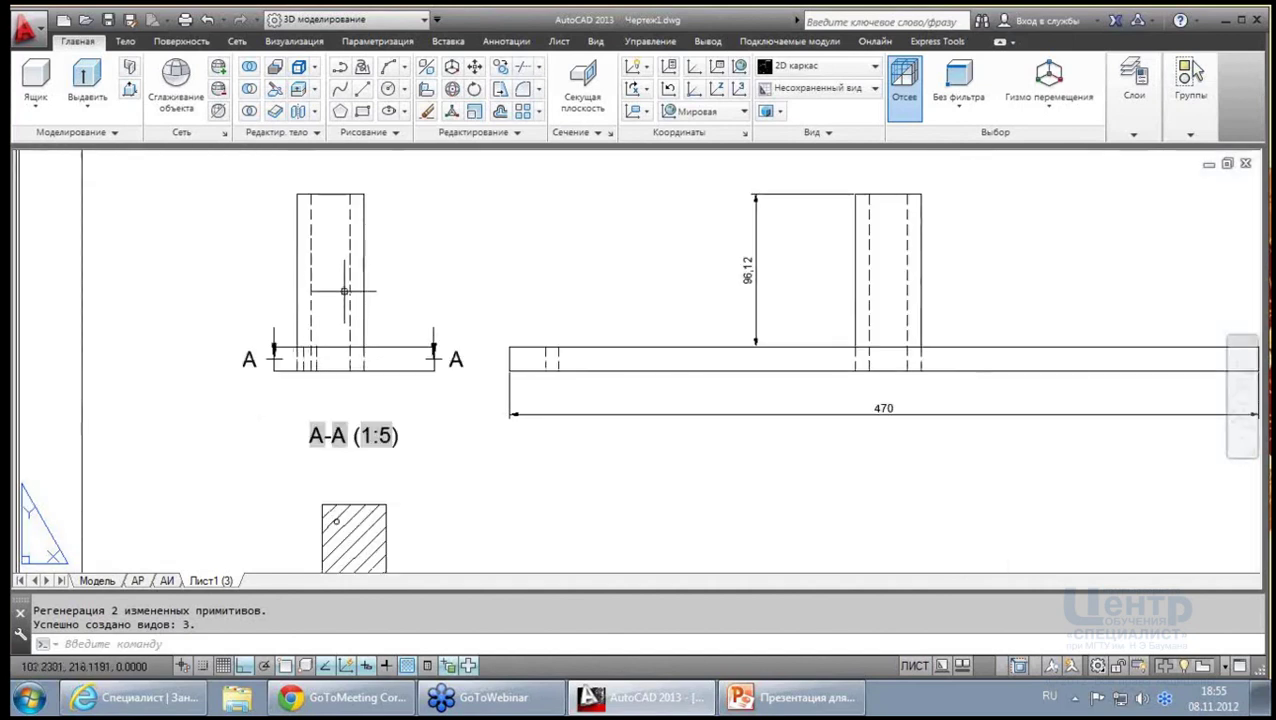
middle_click_drag(322, 399, 320, 393)
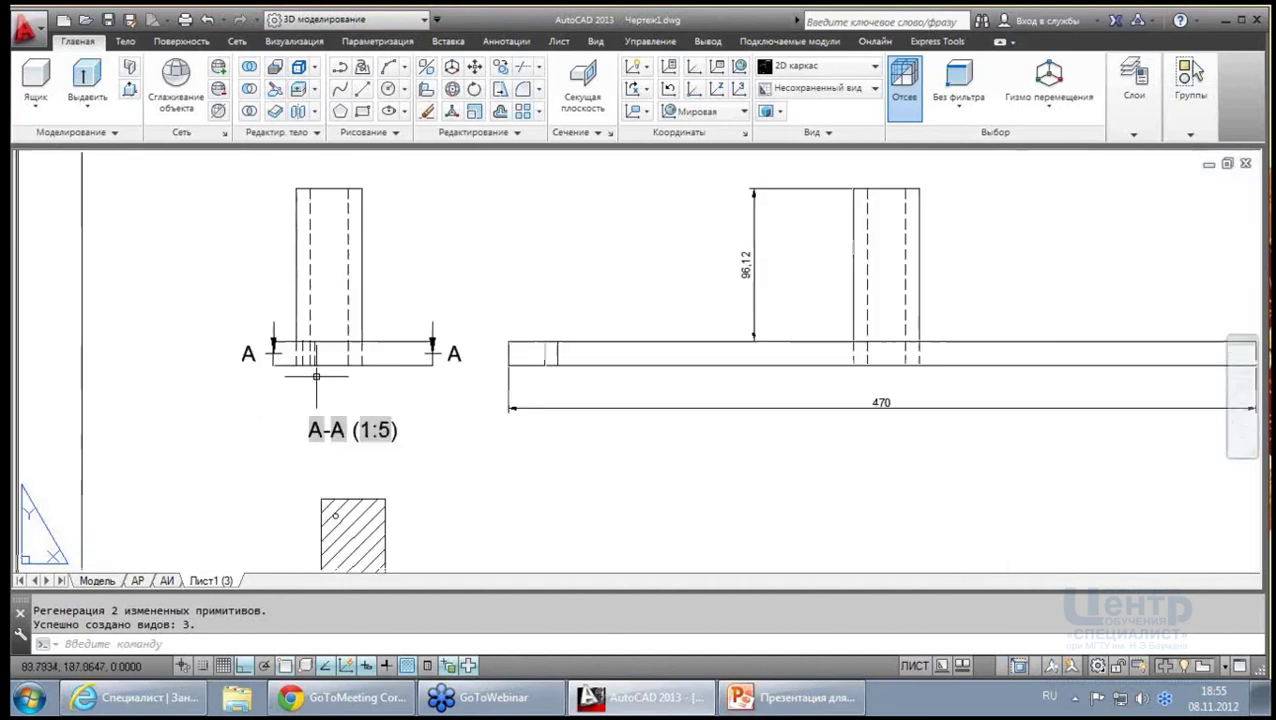
scroll(368, 430, "down", 1)
scroll(370, 400, "down", 1)
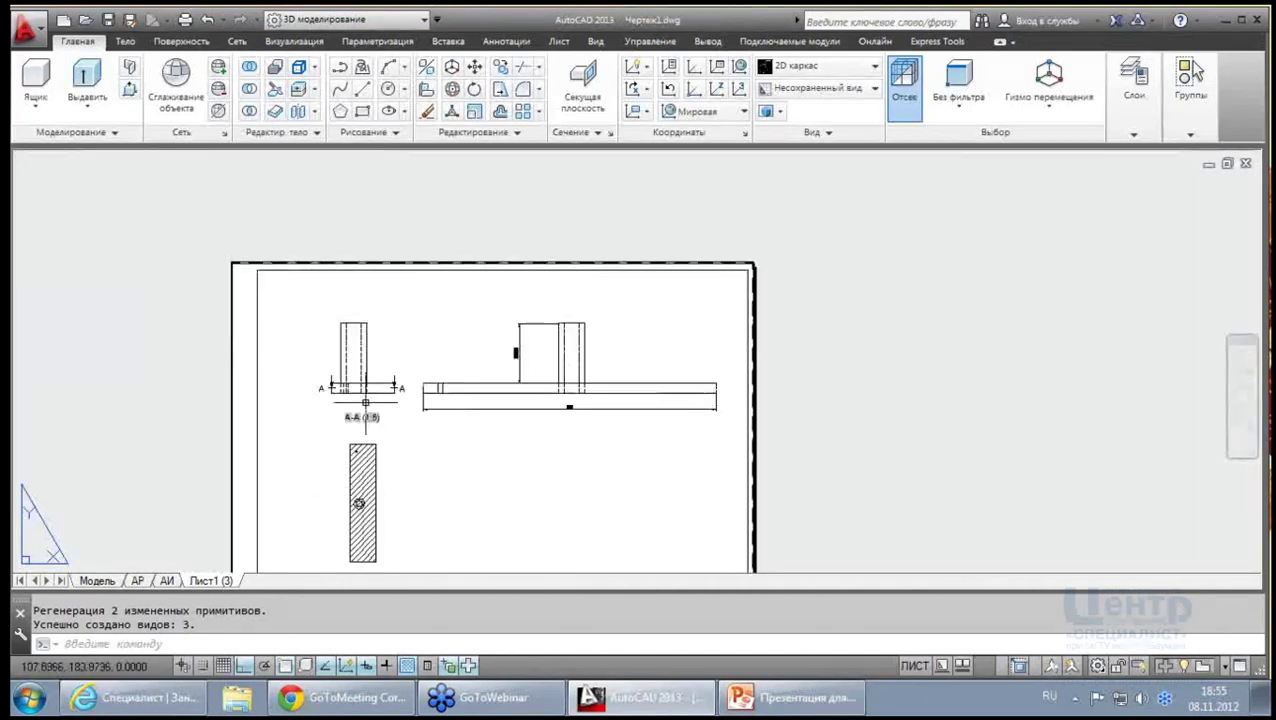
scroll(366, 495, "up", 2)
scroll(450, 415, "down", 2)
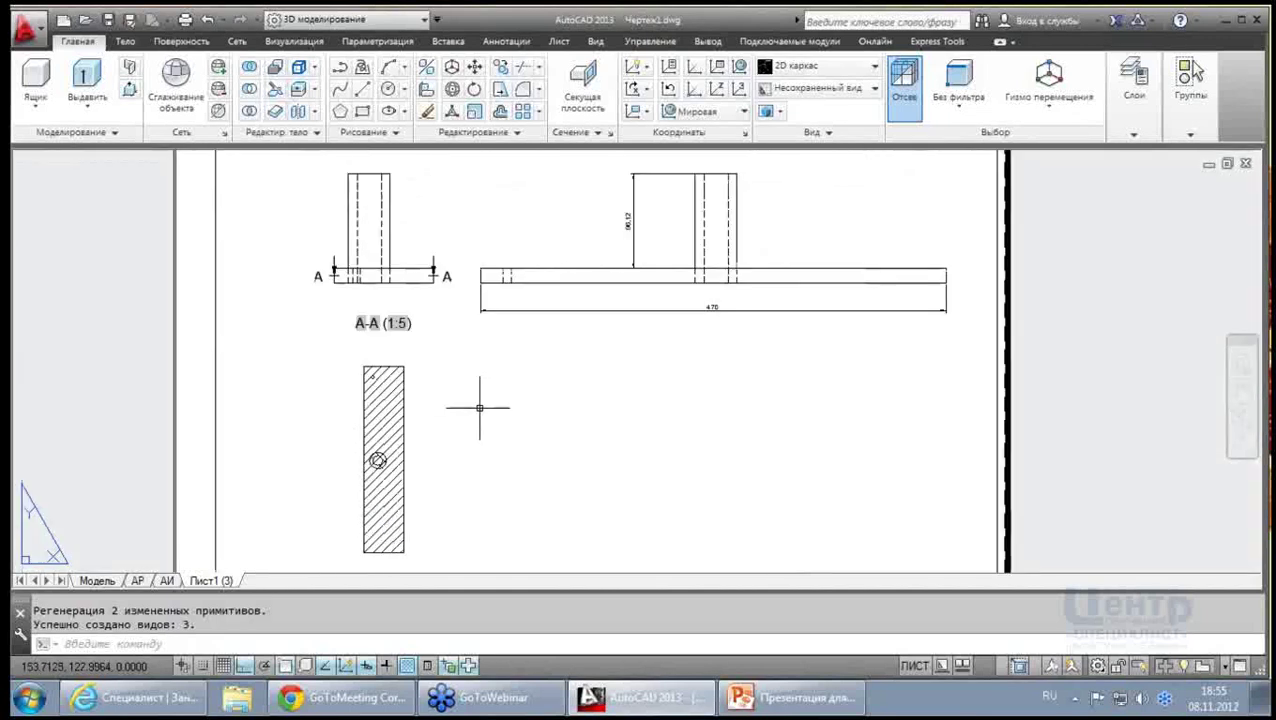
scroll(479, 408, "down", 1)
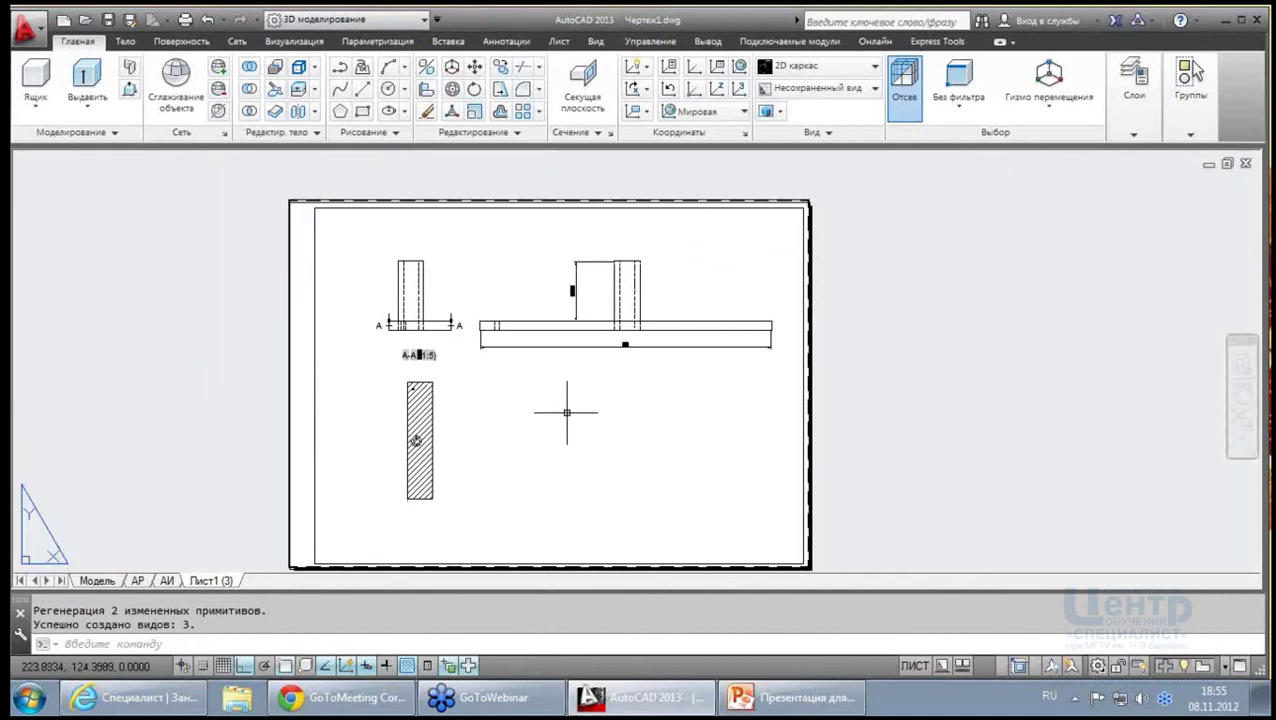
scroll(561, 383, "down", 2)
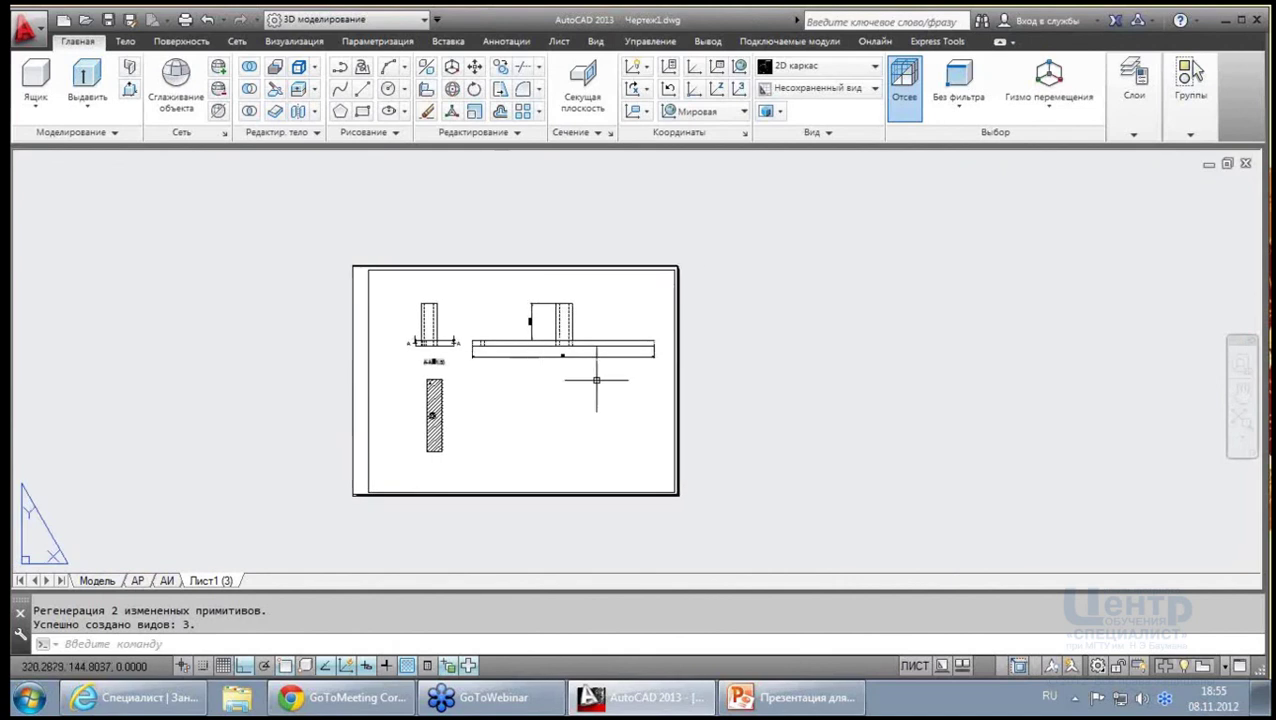
scroll(615, 381, "up", 2)
scroll(562, 375, "up", 3)
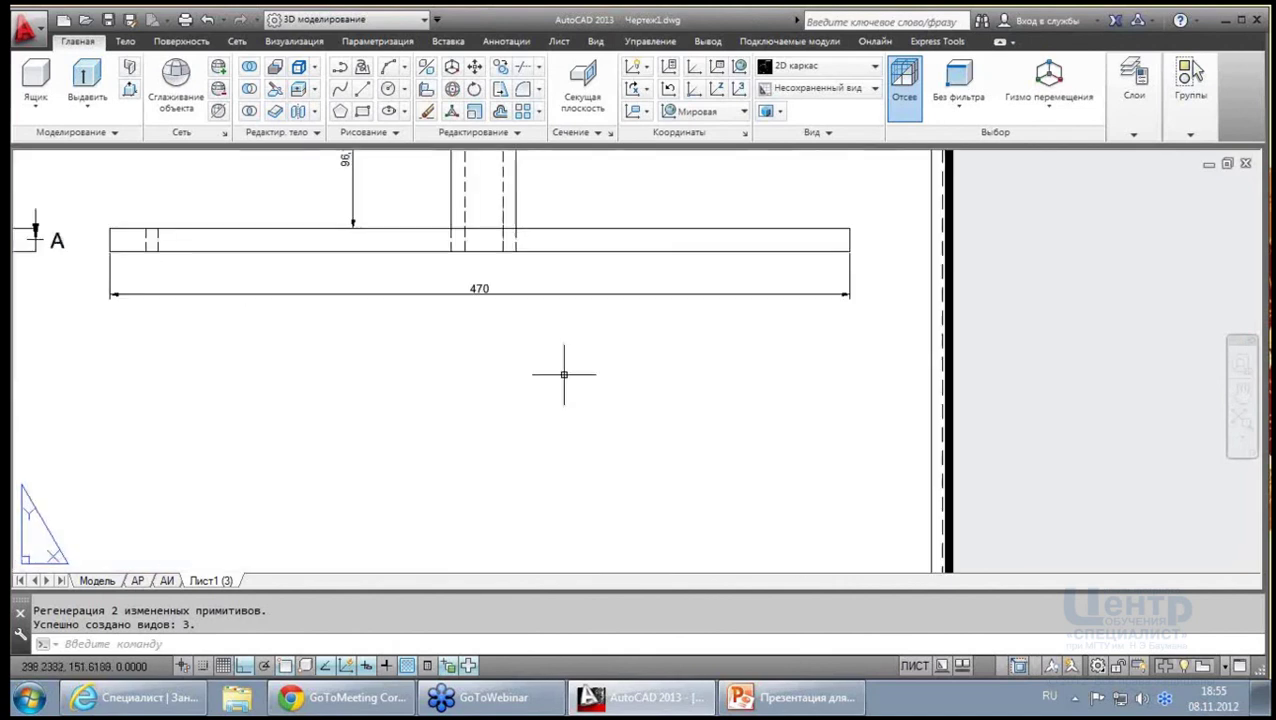
scroll(564, 375, "down", 3)
scroll(530, 292, "up", 4)
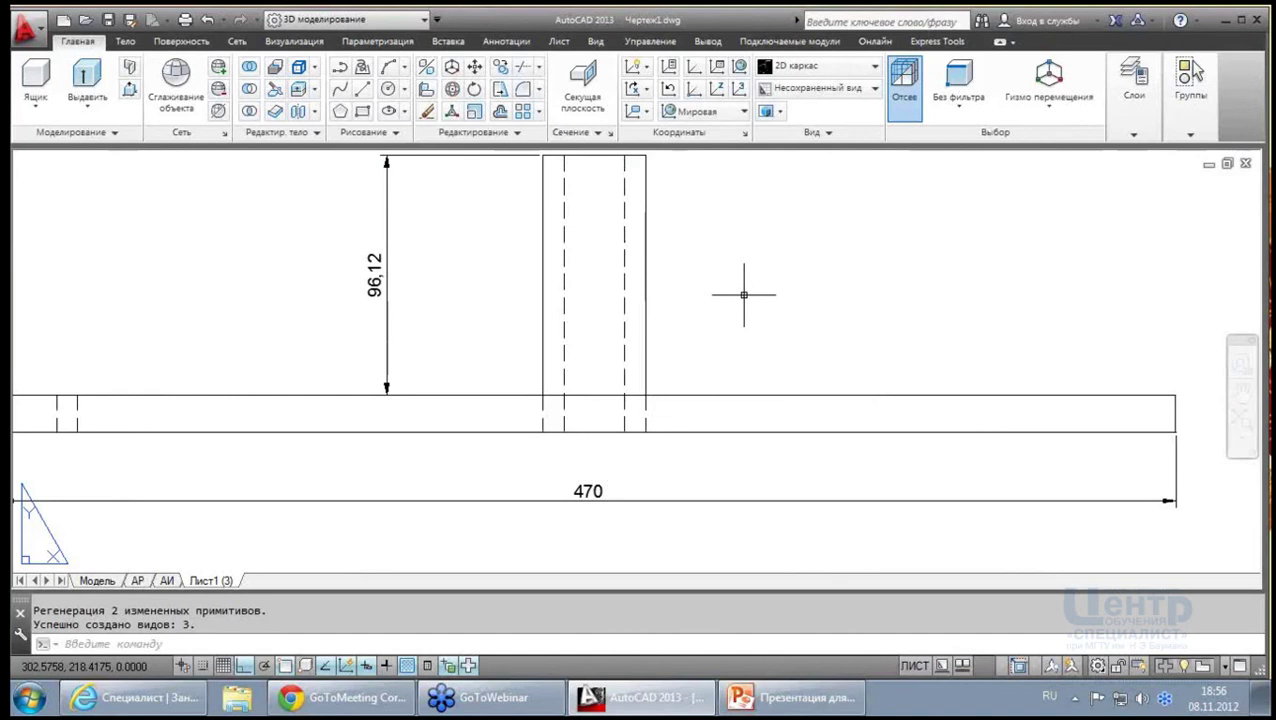
scroll(743, 294, "down", 4)
middle_click_drag(612, 230, 604, 232)
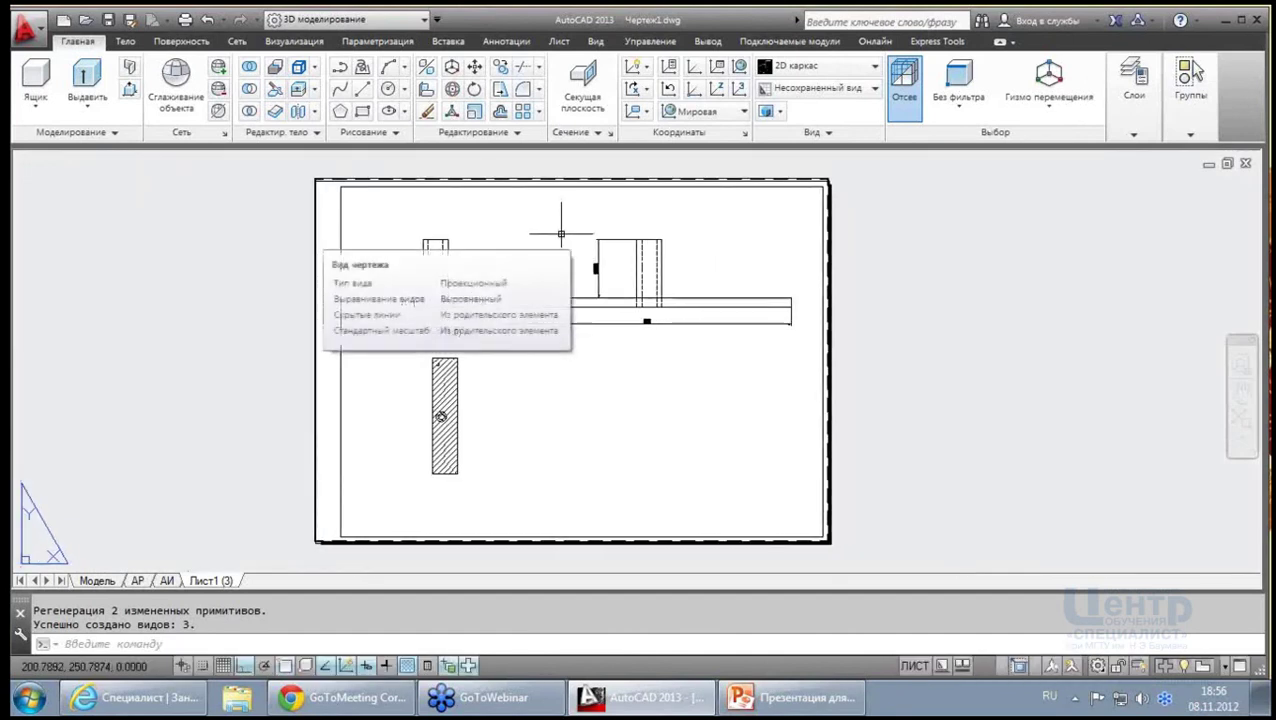
Return to model space and show the whole wall model in Top view
left_click(105, 585)
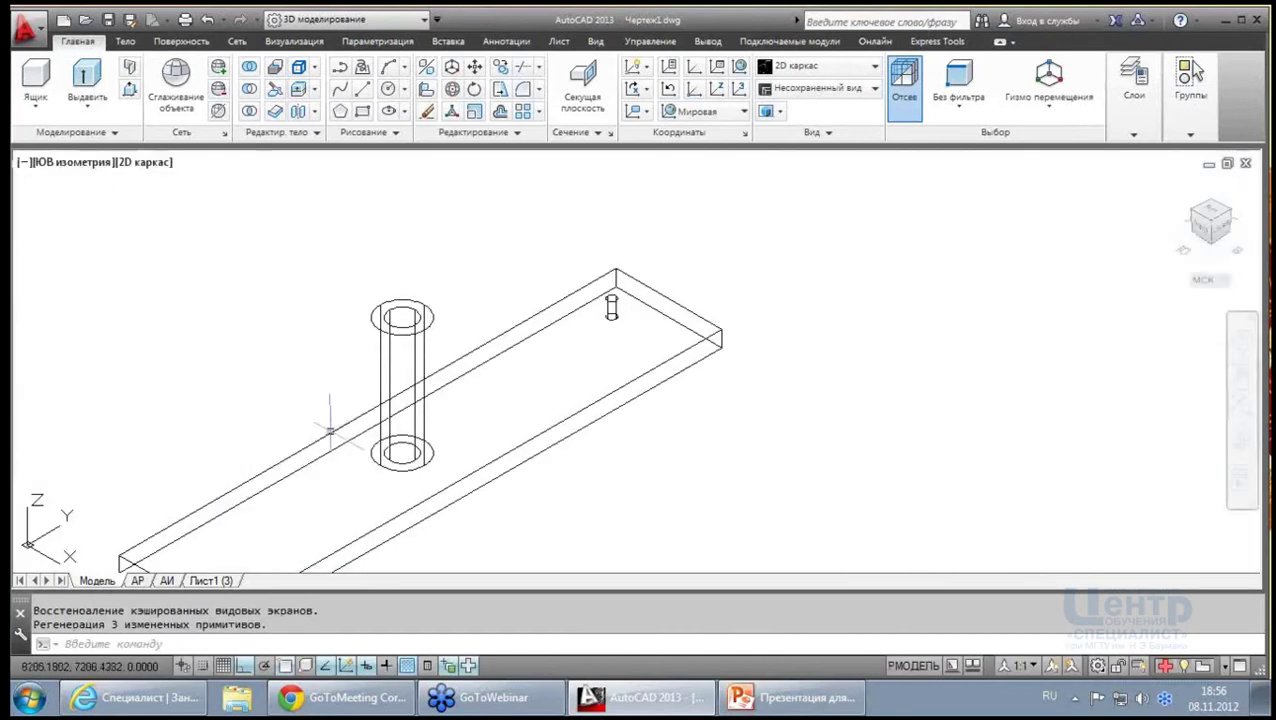
middle_click(278, 325)
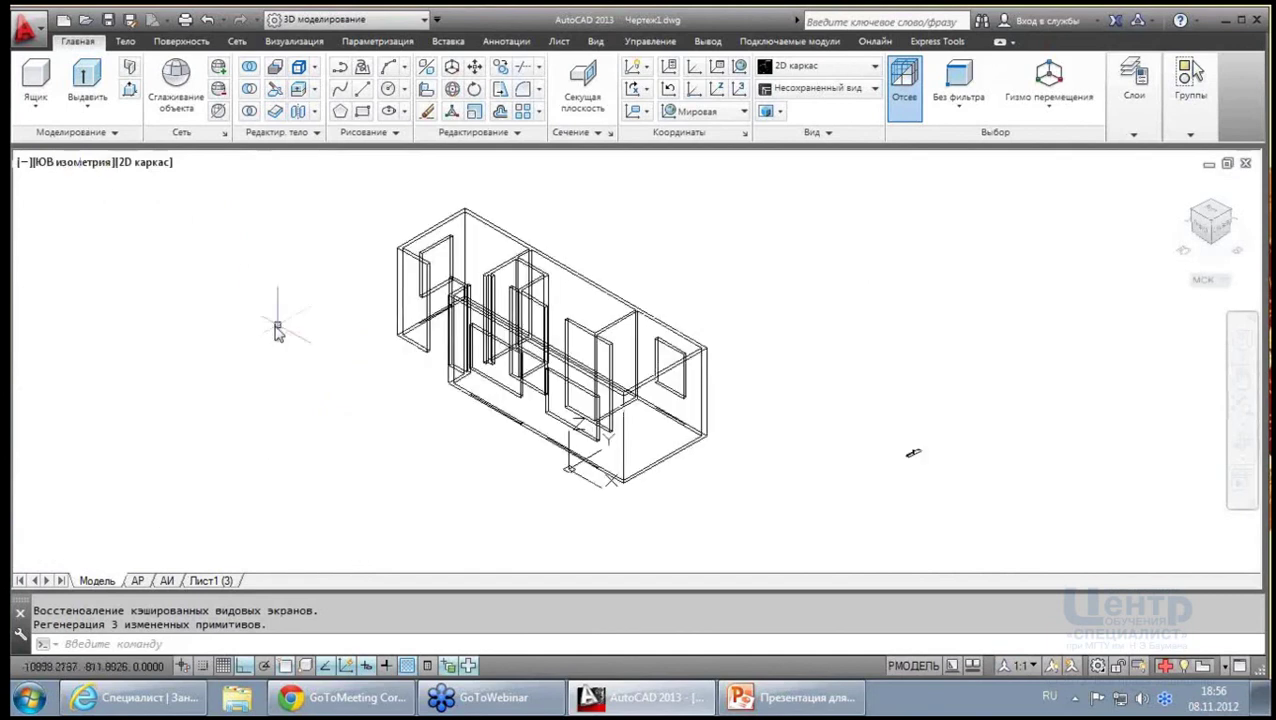
left_click(72, 165)
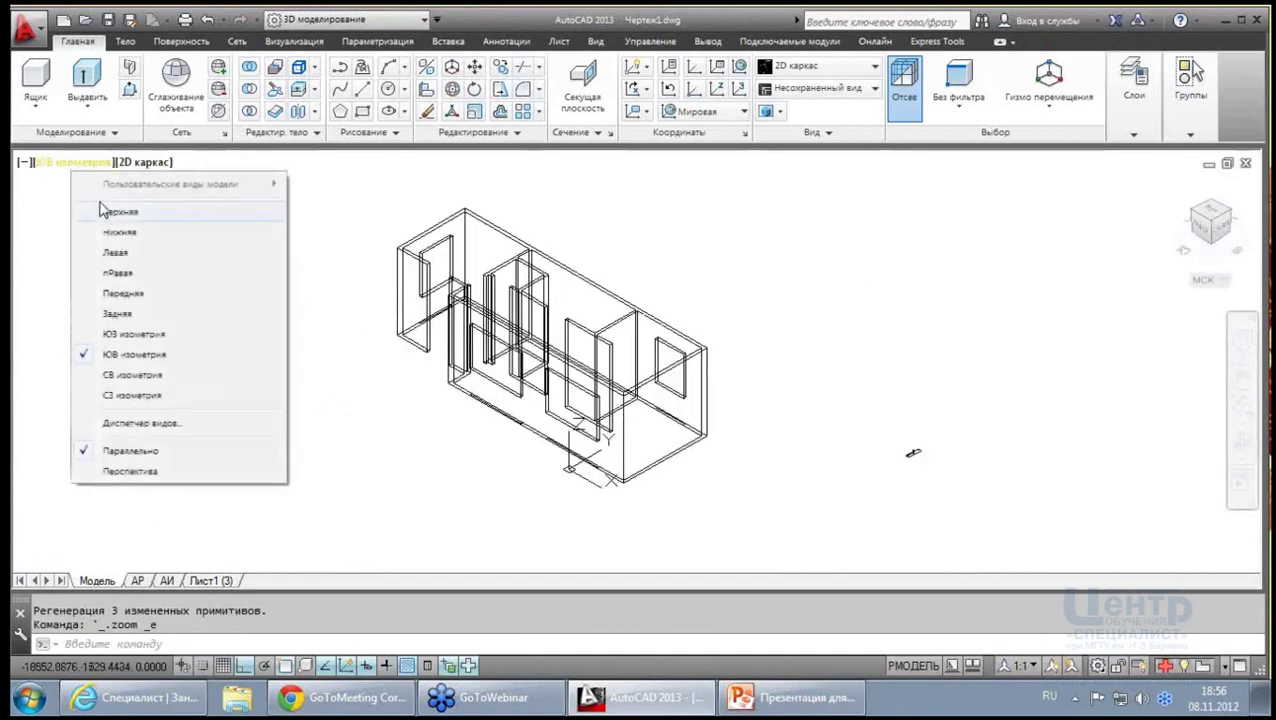
left_click(105, 212)
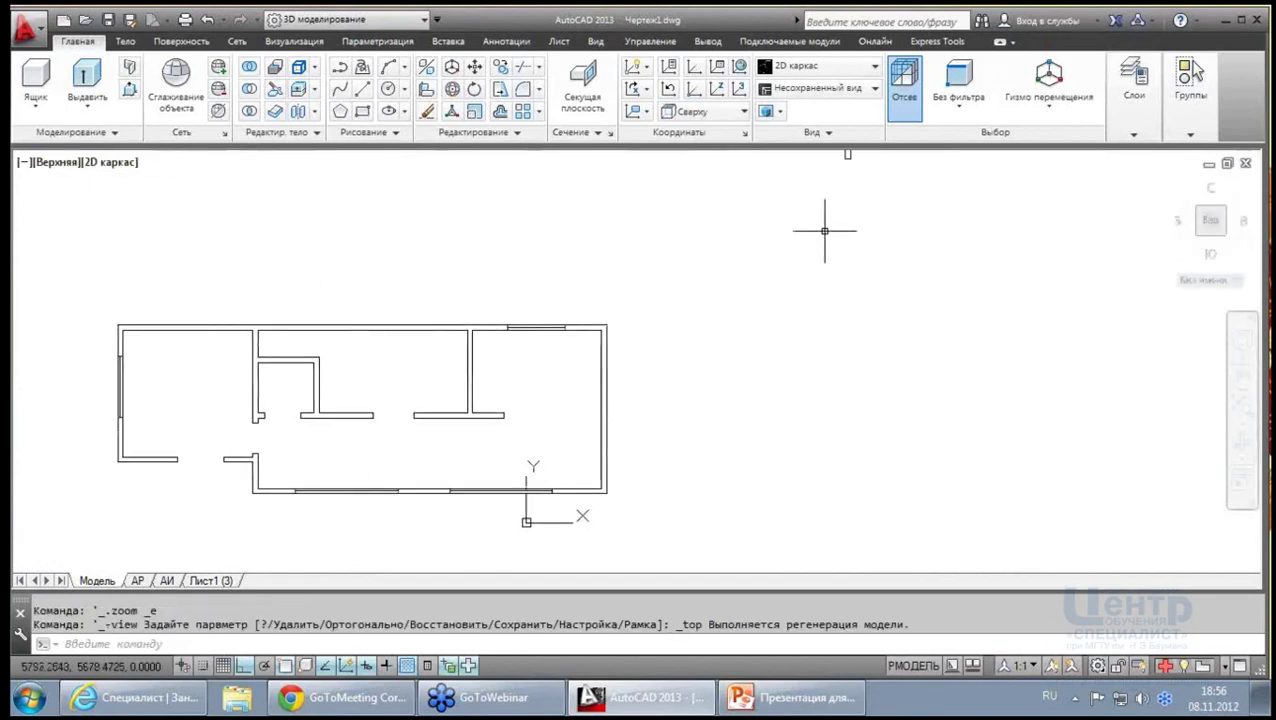
middle_click_drag(822, 230, 697, 251)
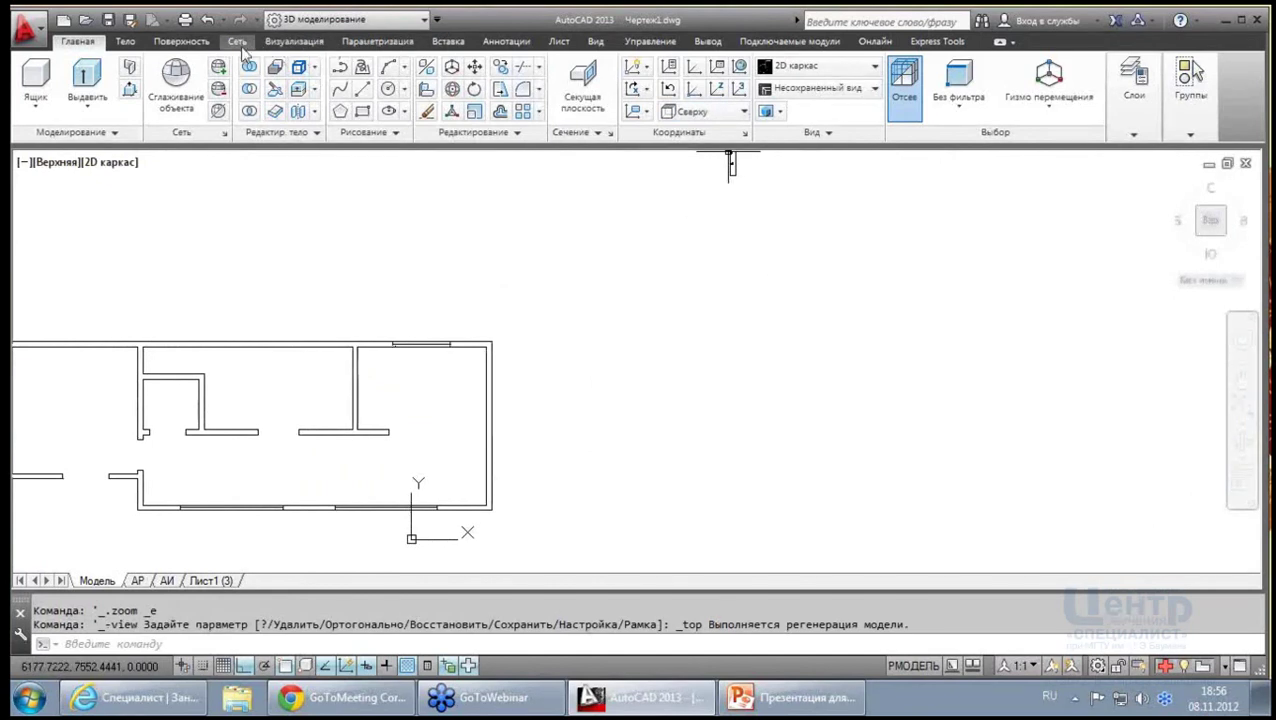
From the Архитектура tool palette, place an aluminium window block above the floor plan
key("ctrl+3")
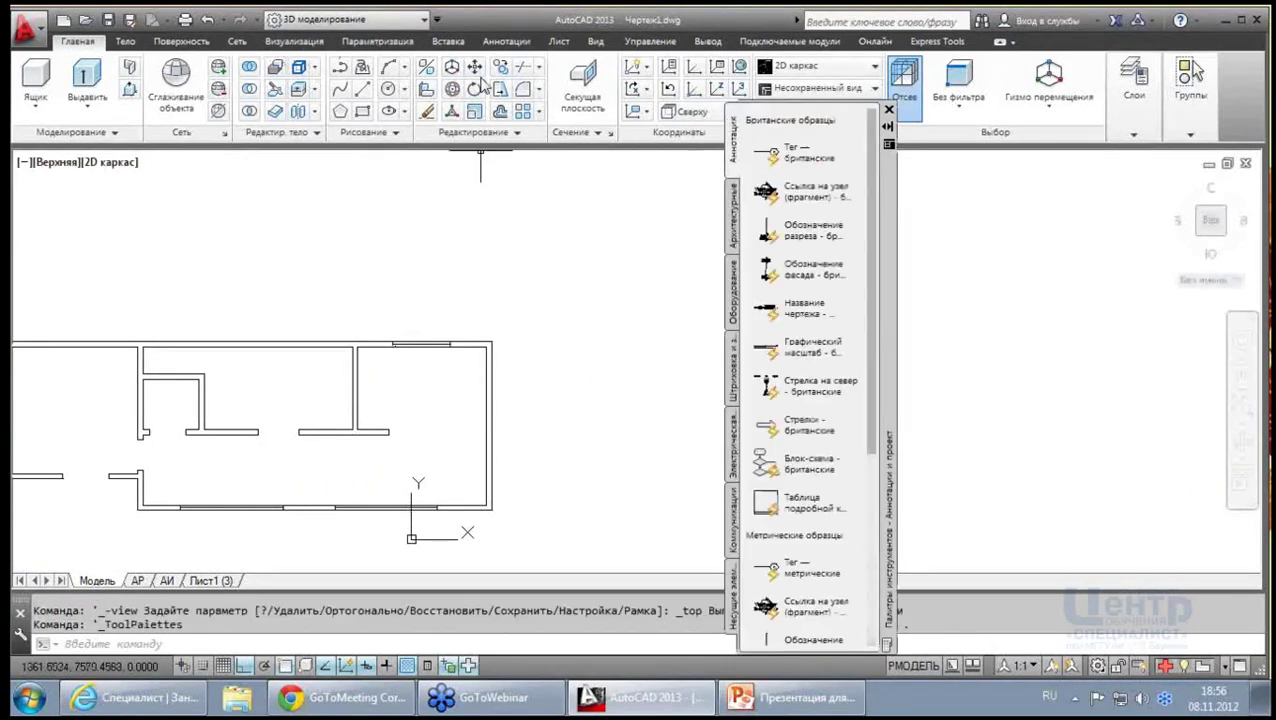
left_click_drag(870, 310, 868, 428)
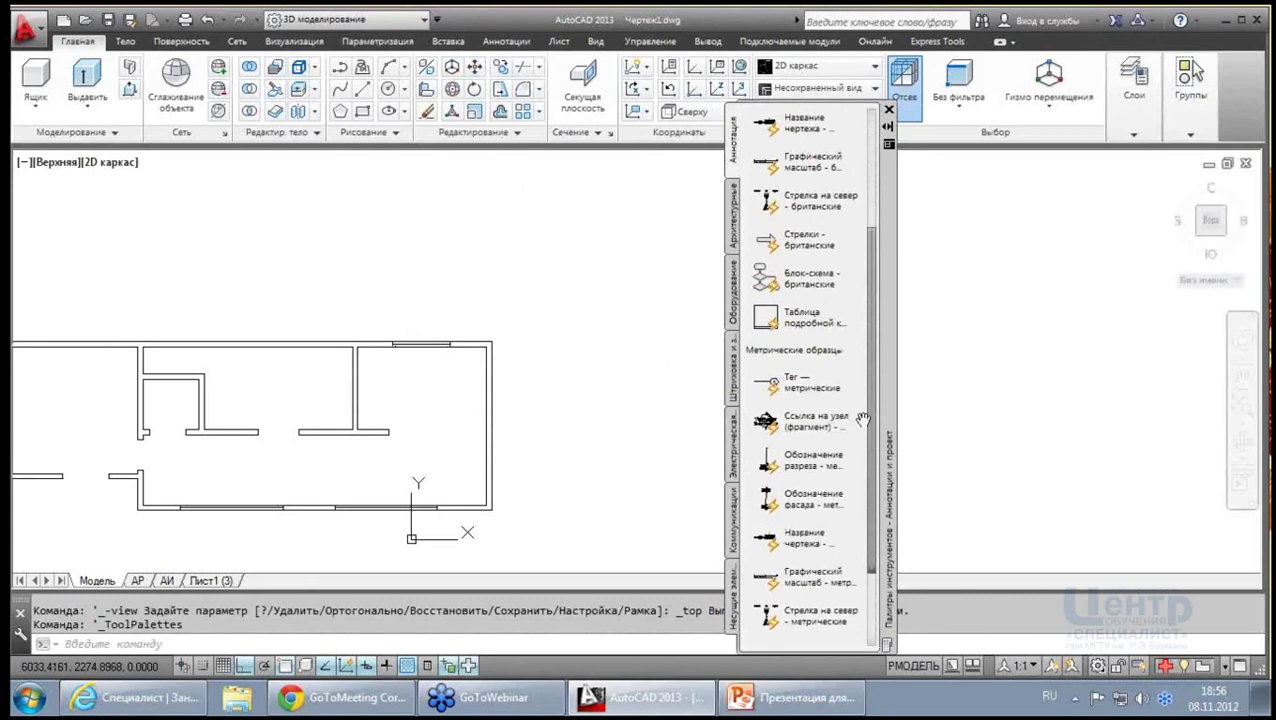
right_click(894, 306)
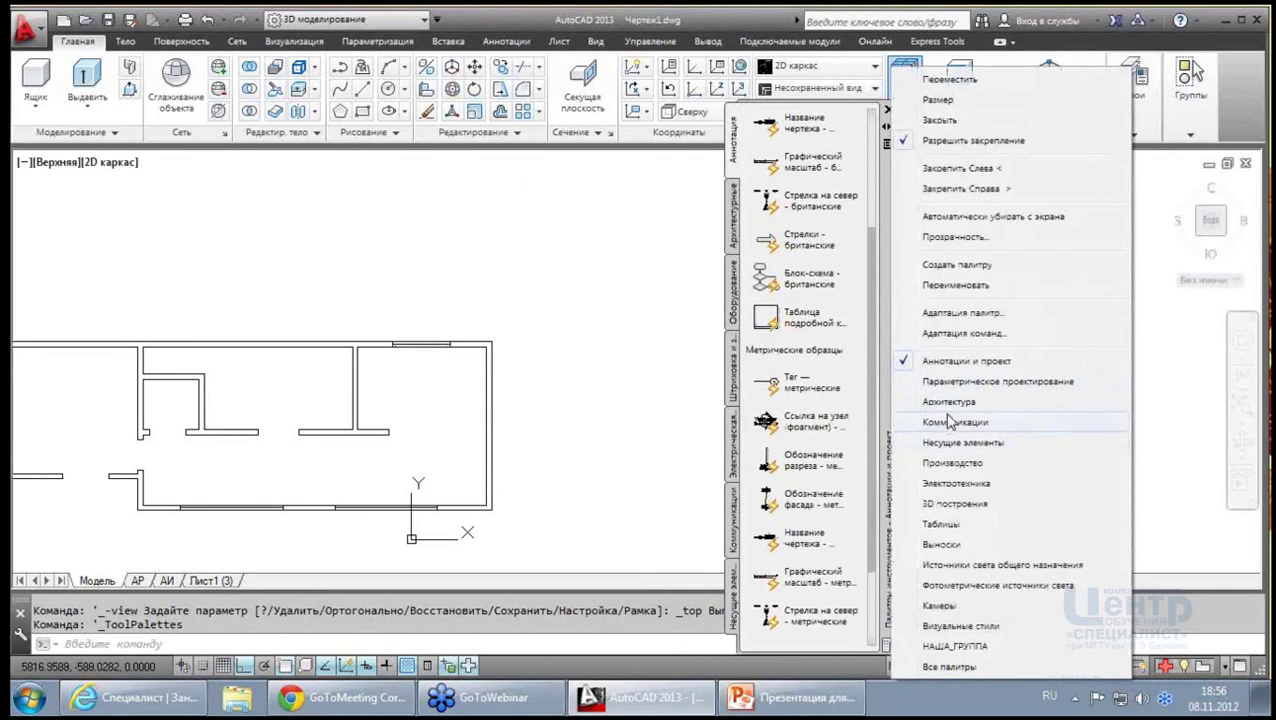
left_click(948, 401)
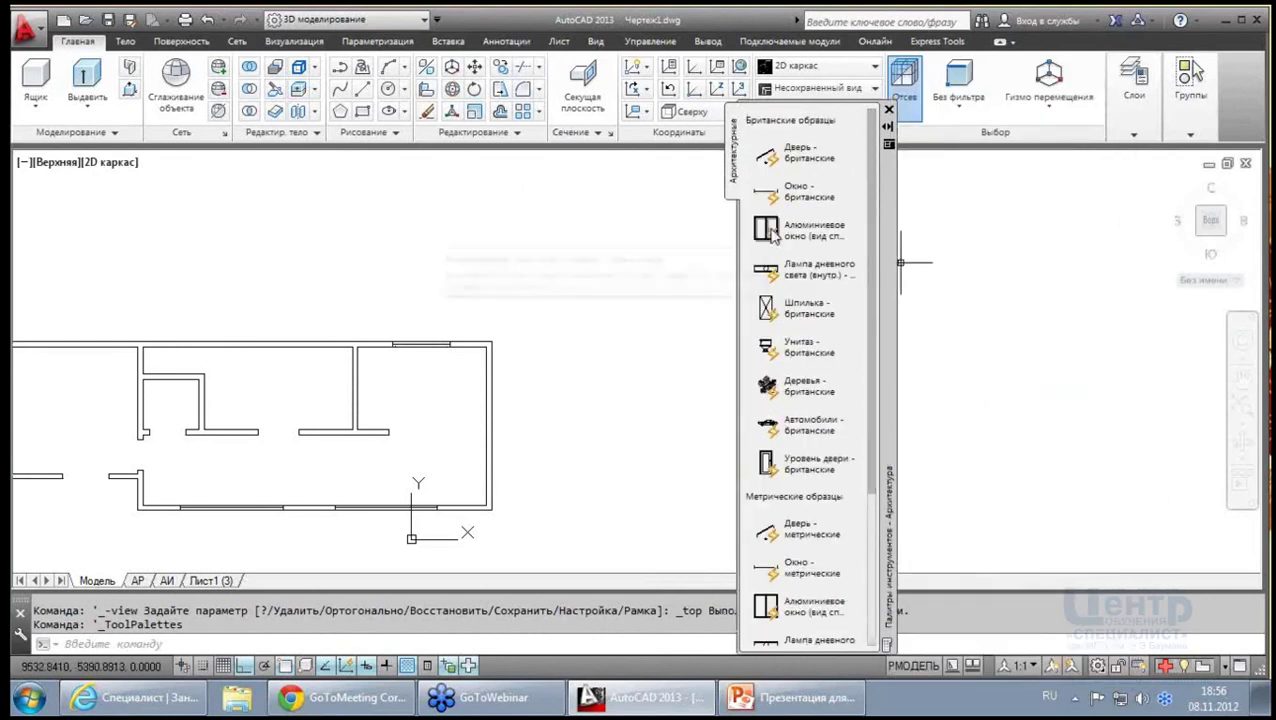
left_click_drag(771, 227, 610, 350)
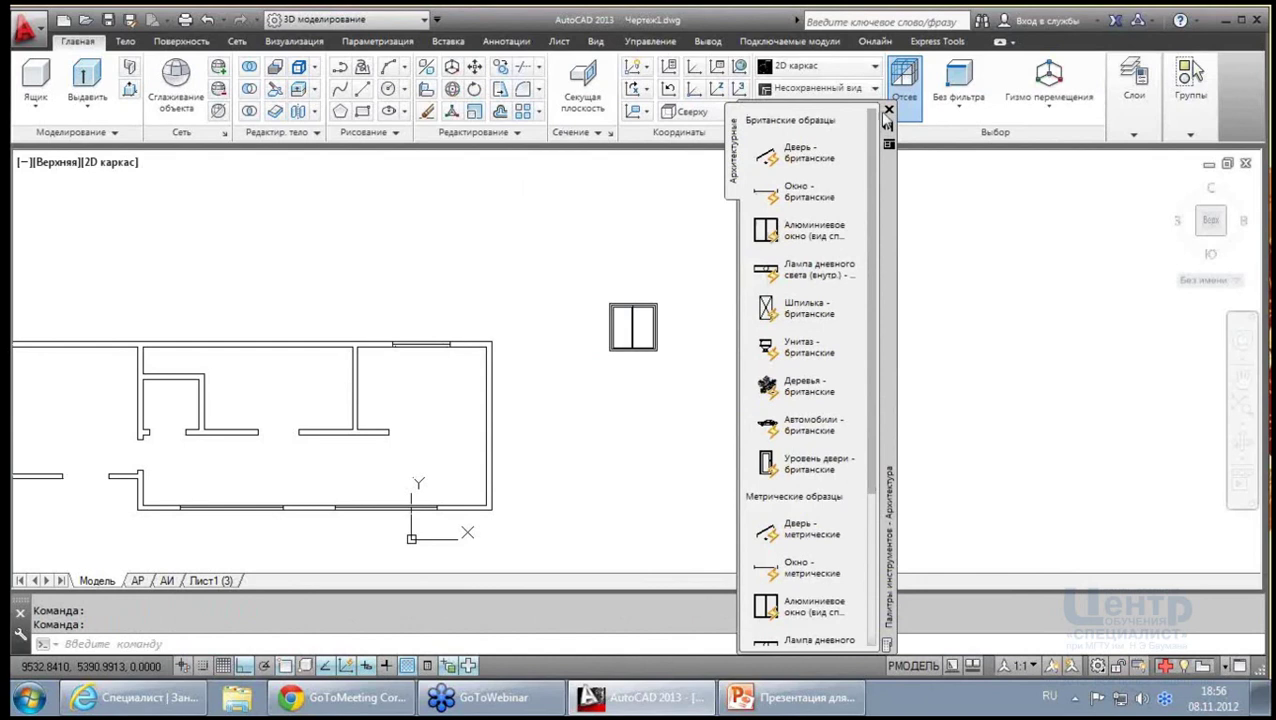
Grip-edit the window block: widen it, stretch it taller, then pull its right side narrower
scroll(644, 333, "up", 3)
left_click(644, 254)
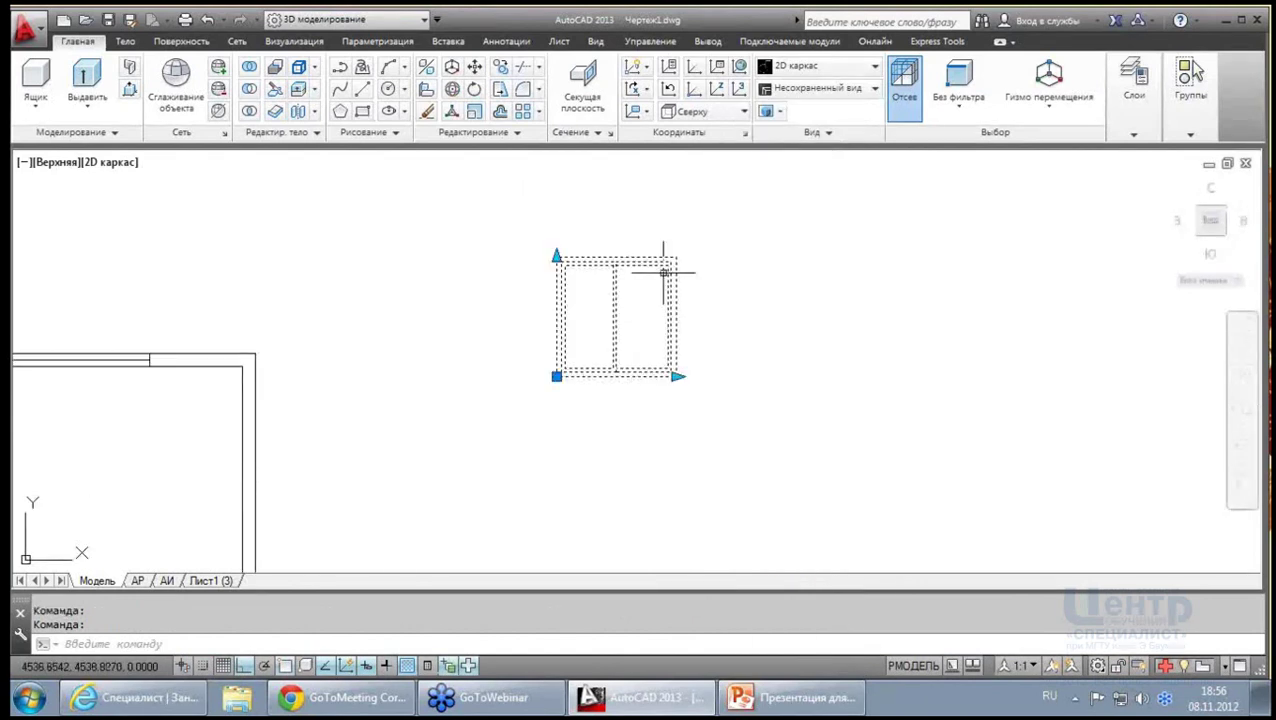
left_click(677, 376)
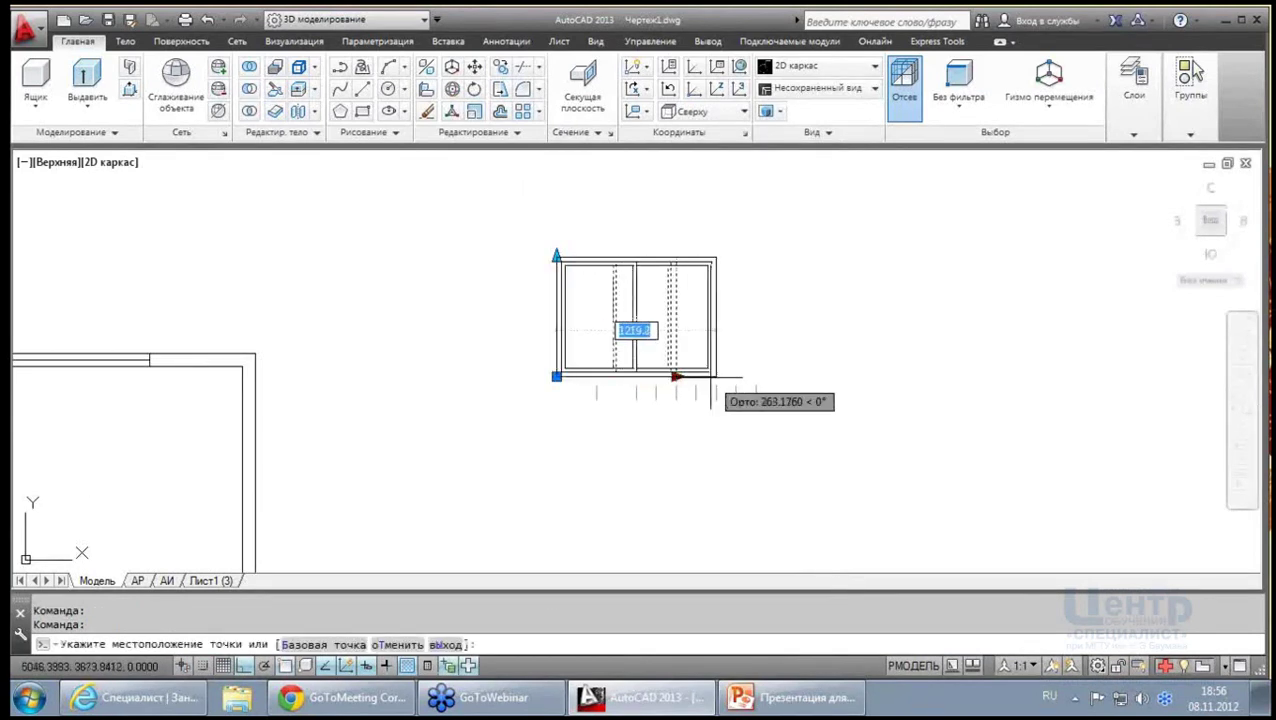
left_click(700, 378)
left_click(557, 256)
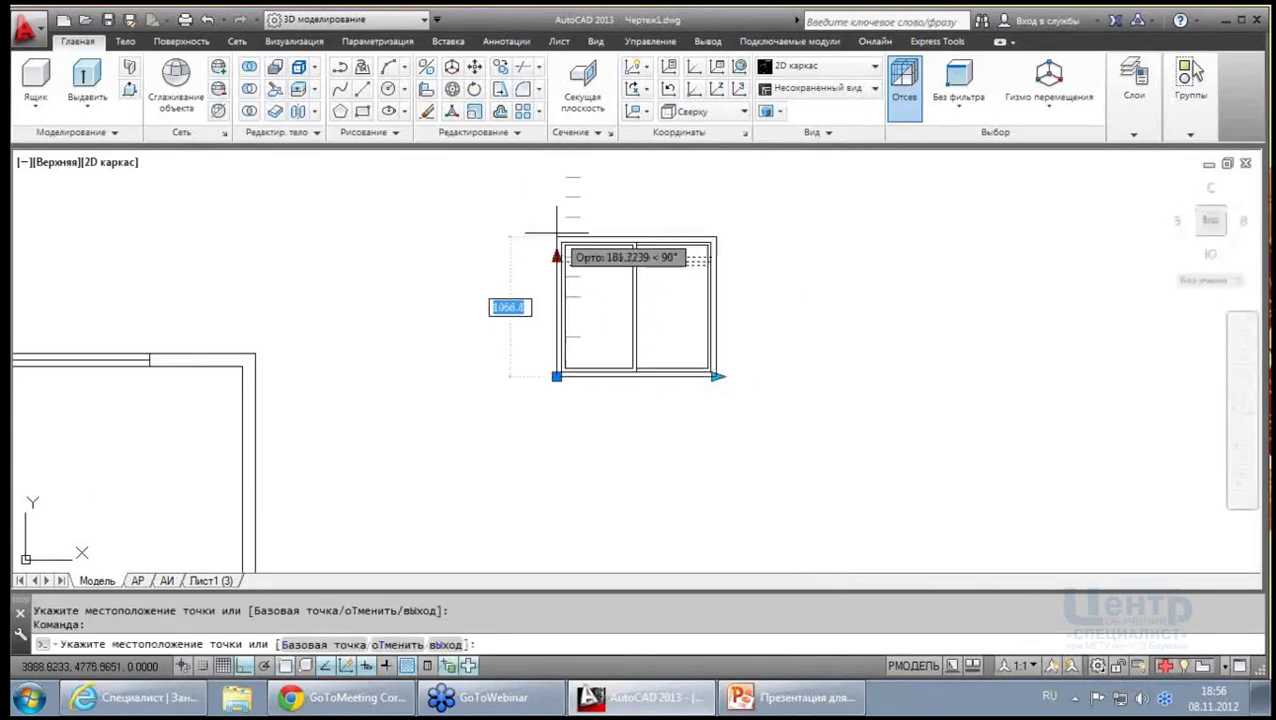
left_click(557, 216)
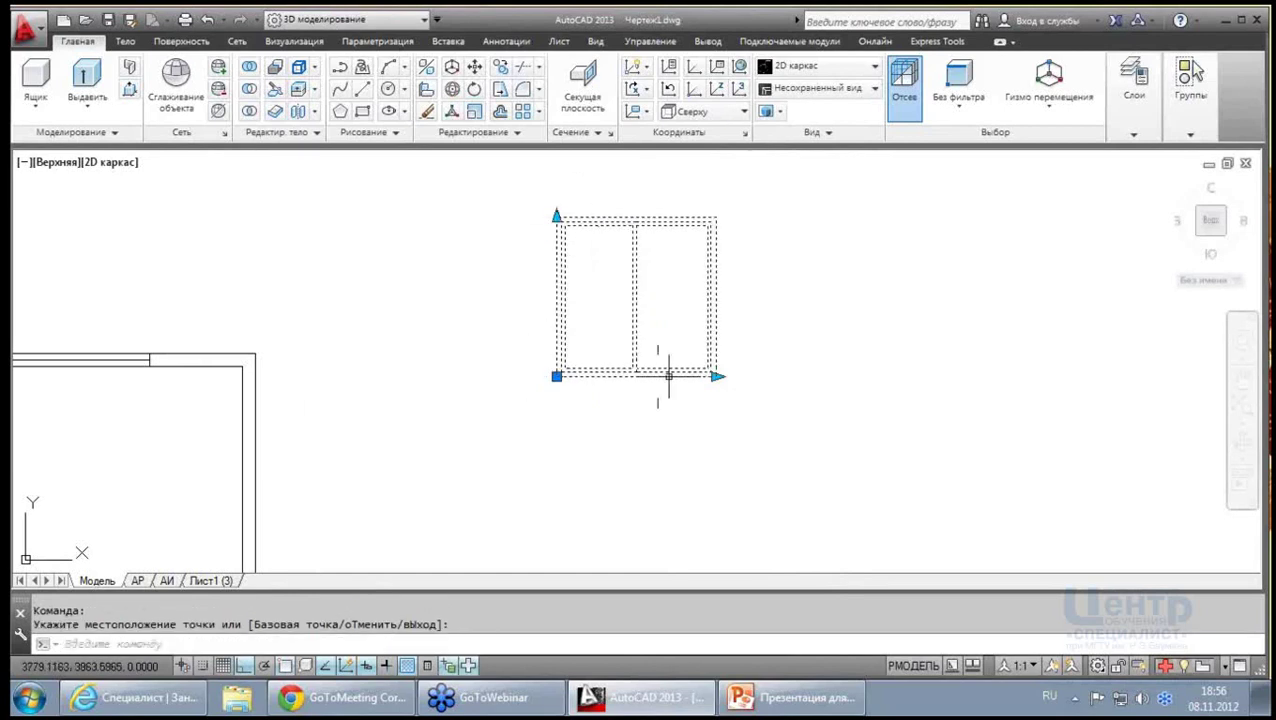
left_click(717, 376)
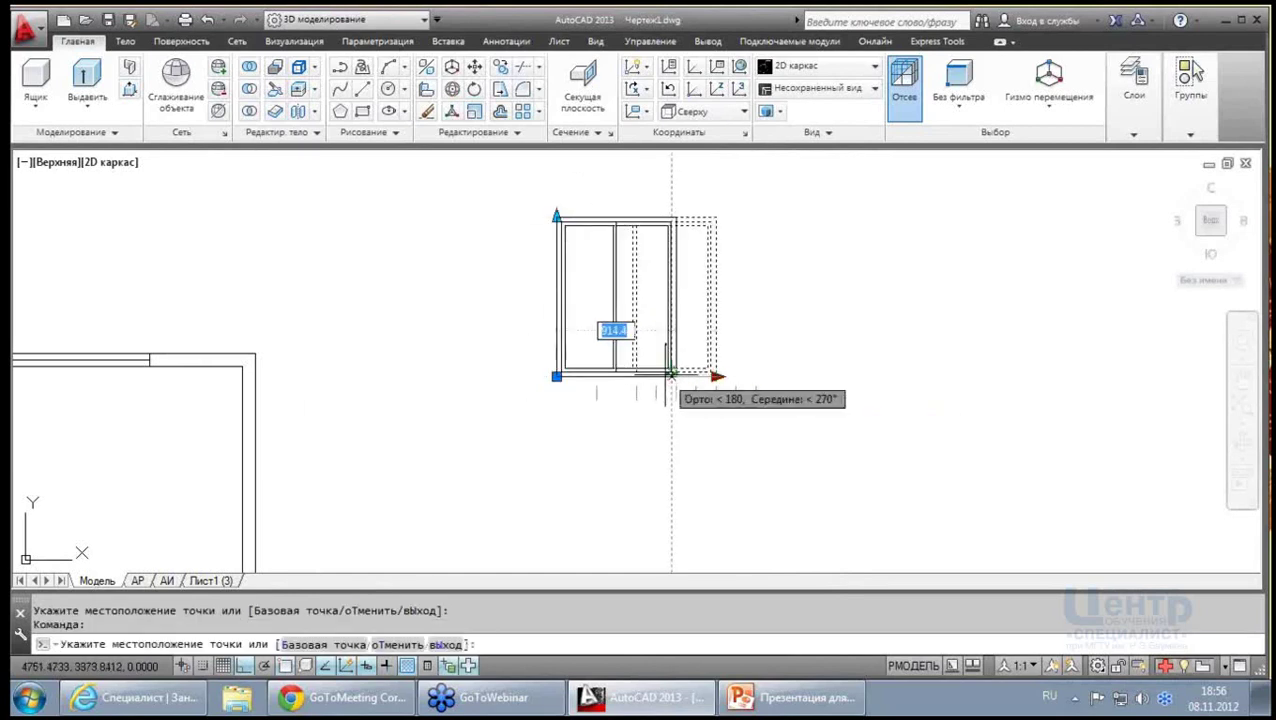
left_click(670, 374)
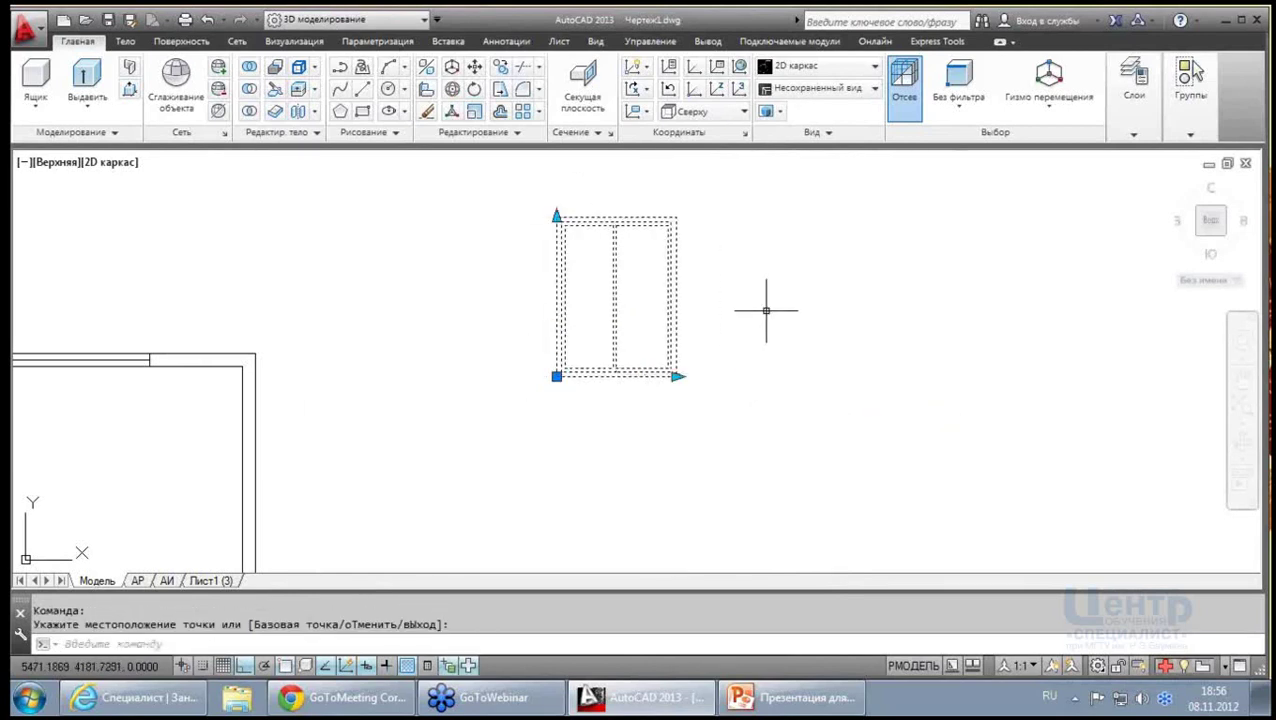
key("ctrl+3")
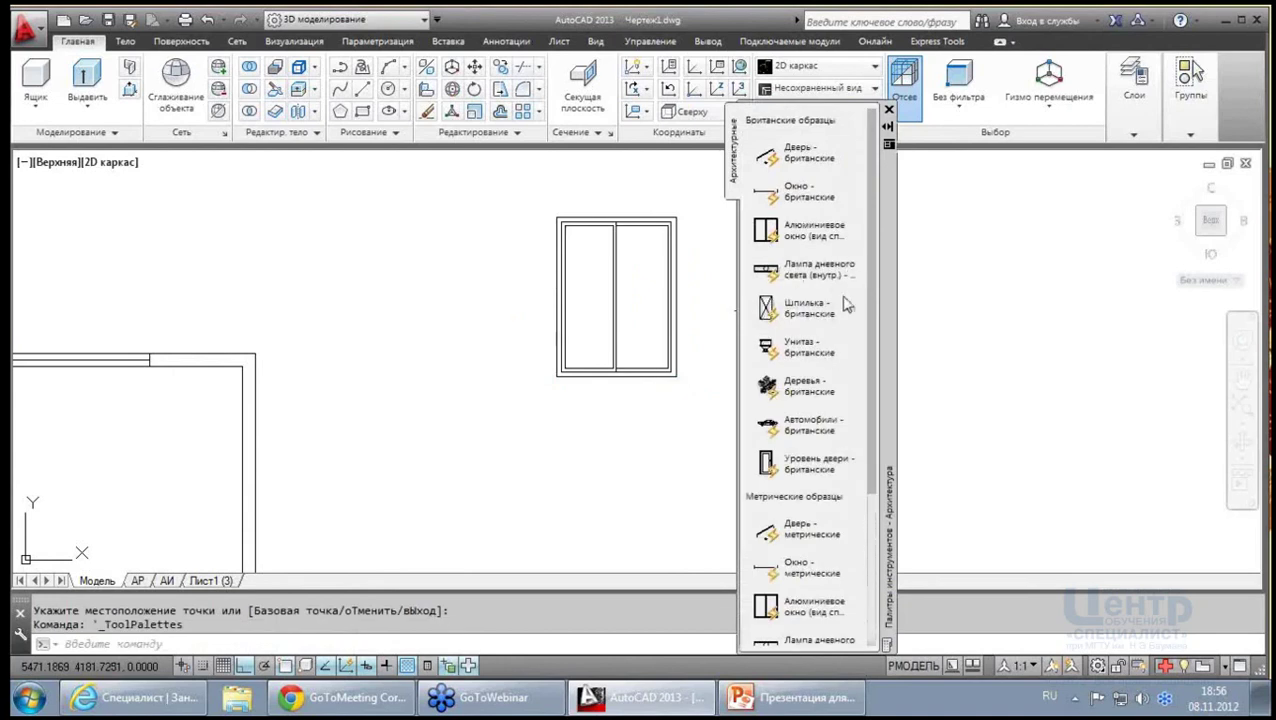
Place a metric I-beam from the Несущие элементы palette group and close the palettes
right_click(896, 364)
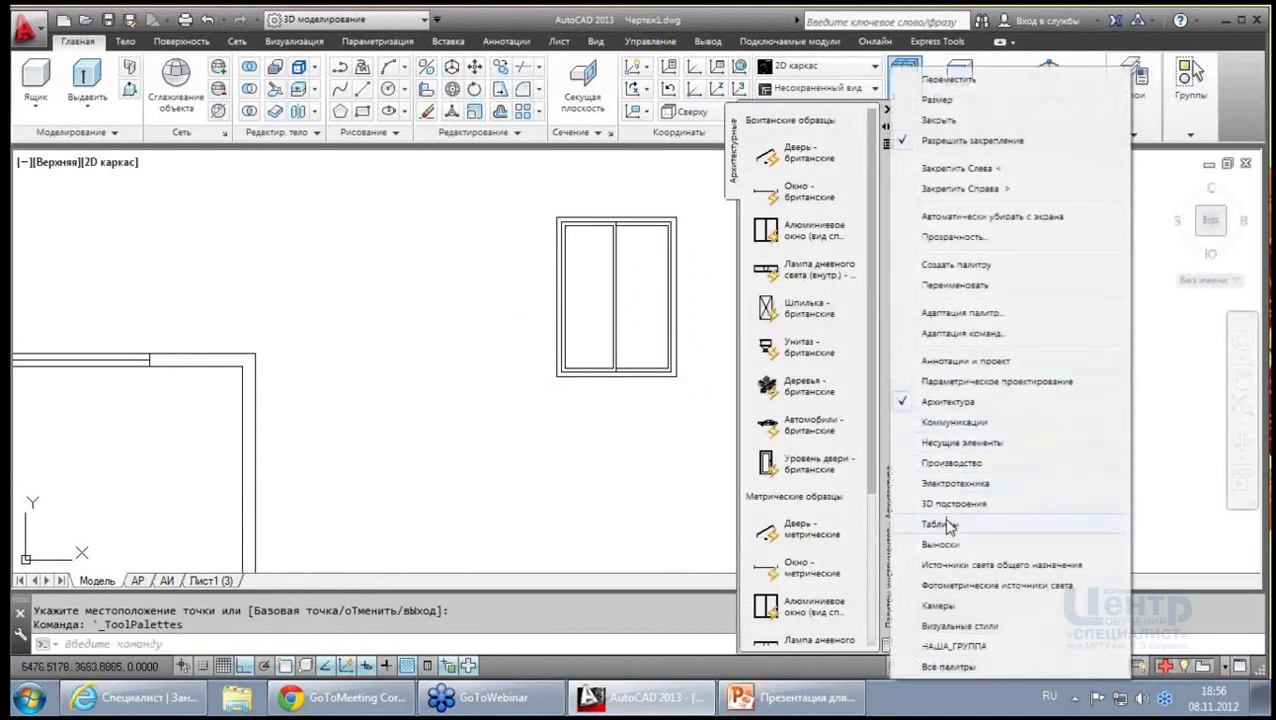
left_click(948, 443)
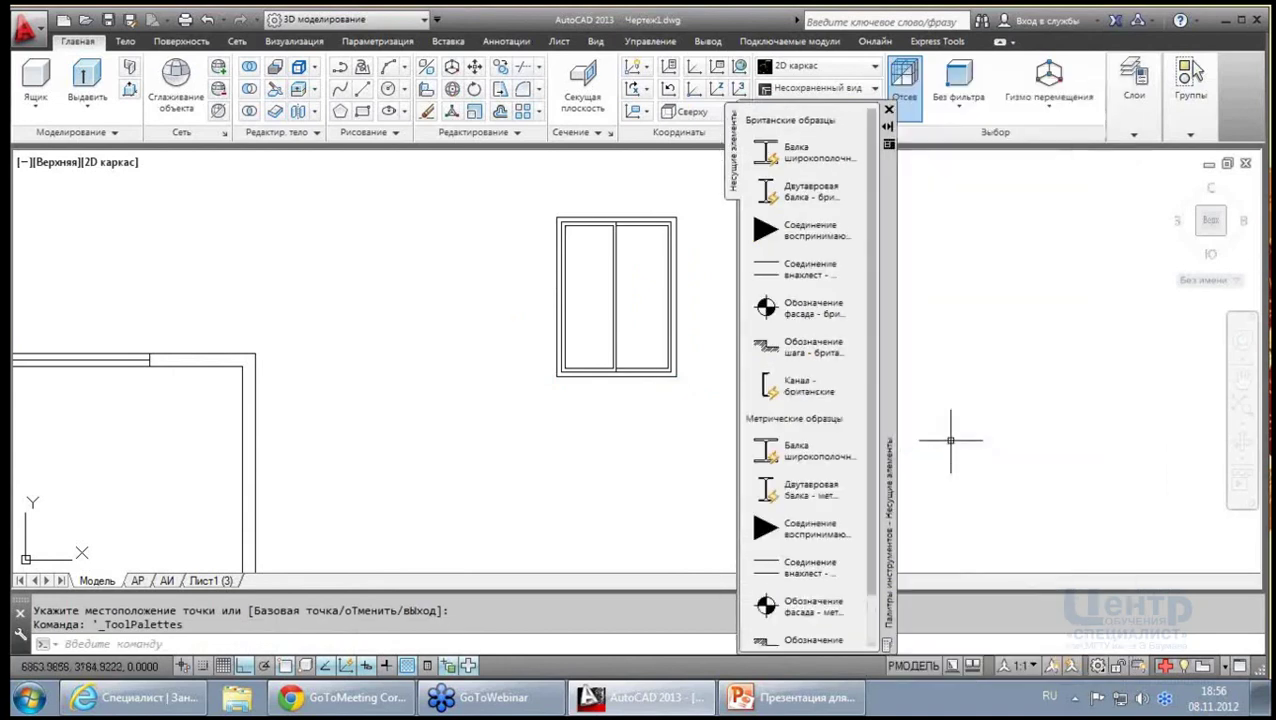
right_click(884, 410)
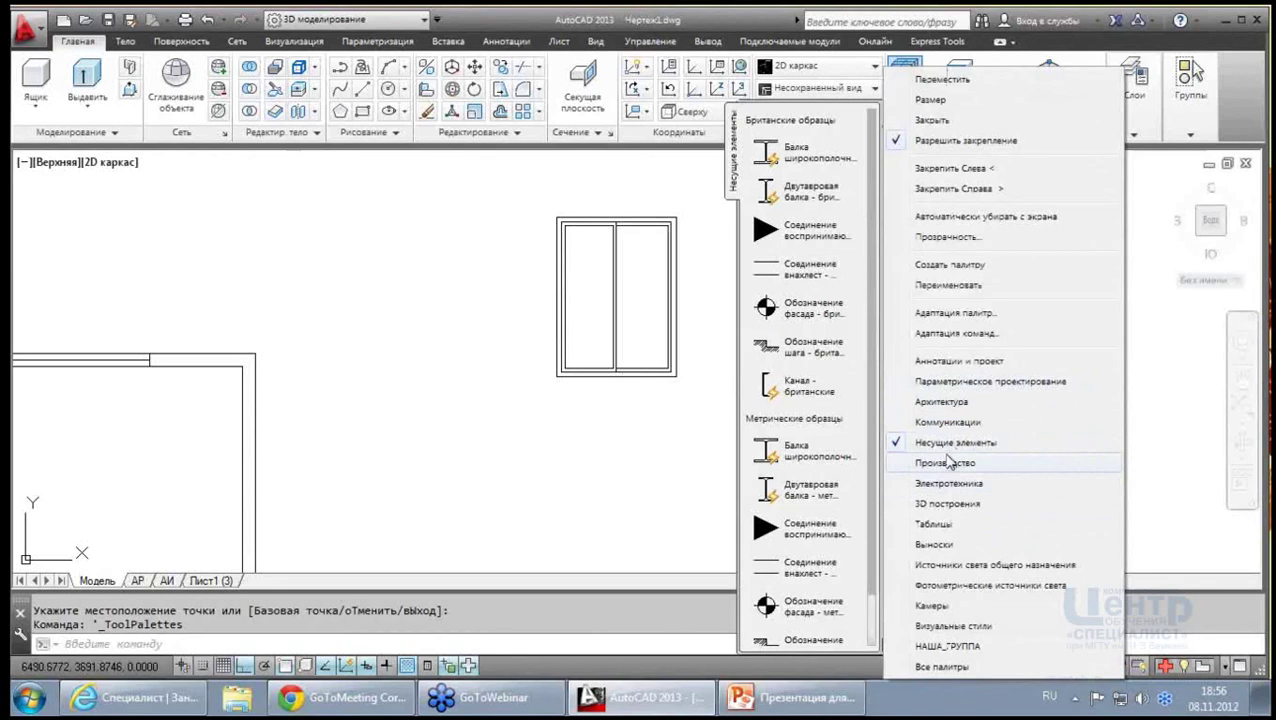
left_click(785, 167)
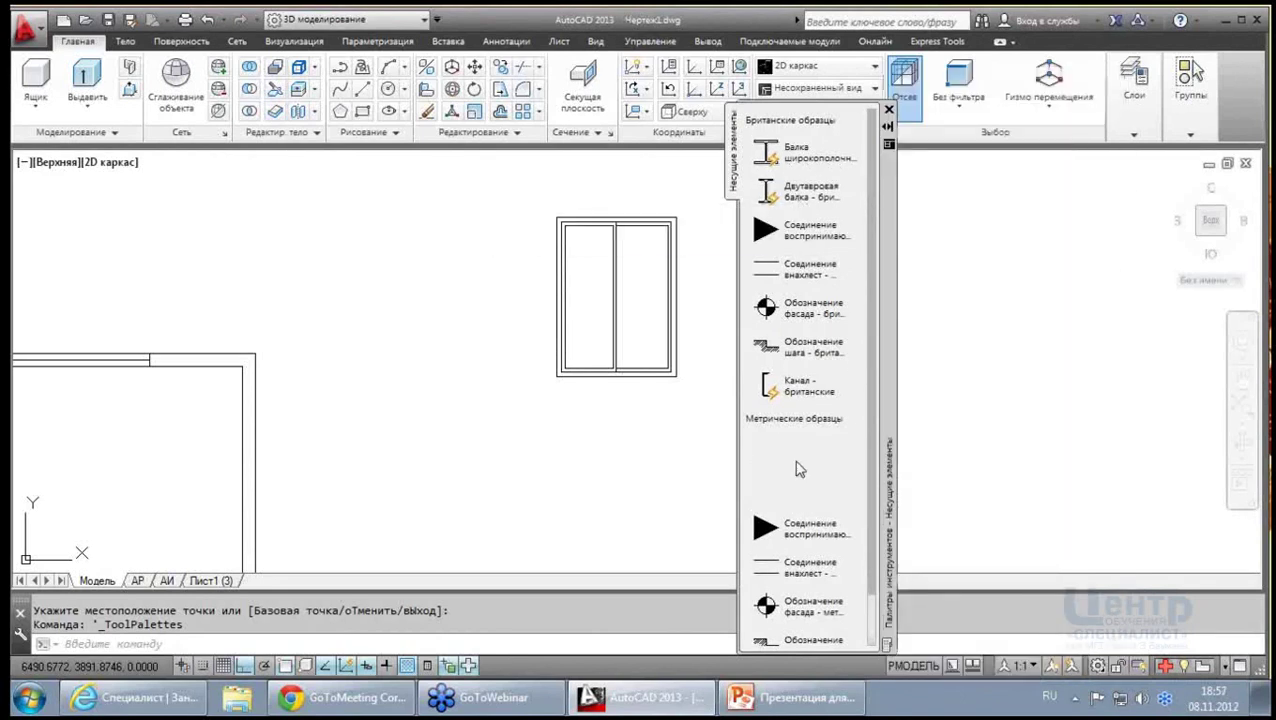
left_click_drag(797, 454, 440, 440)
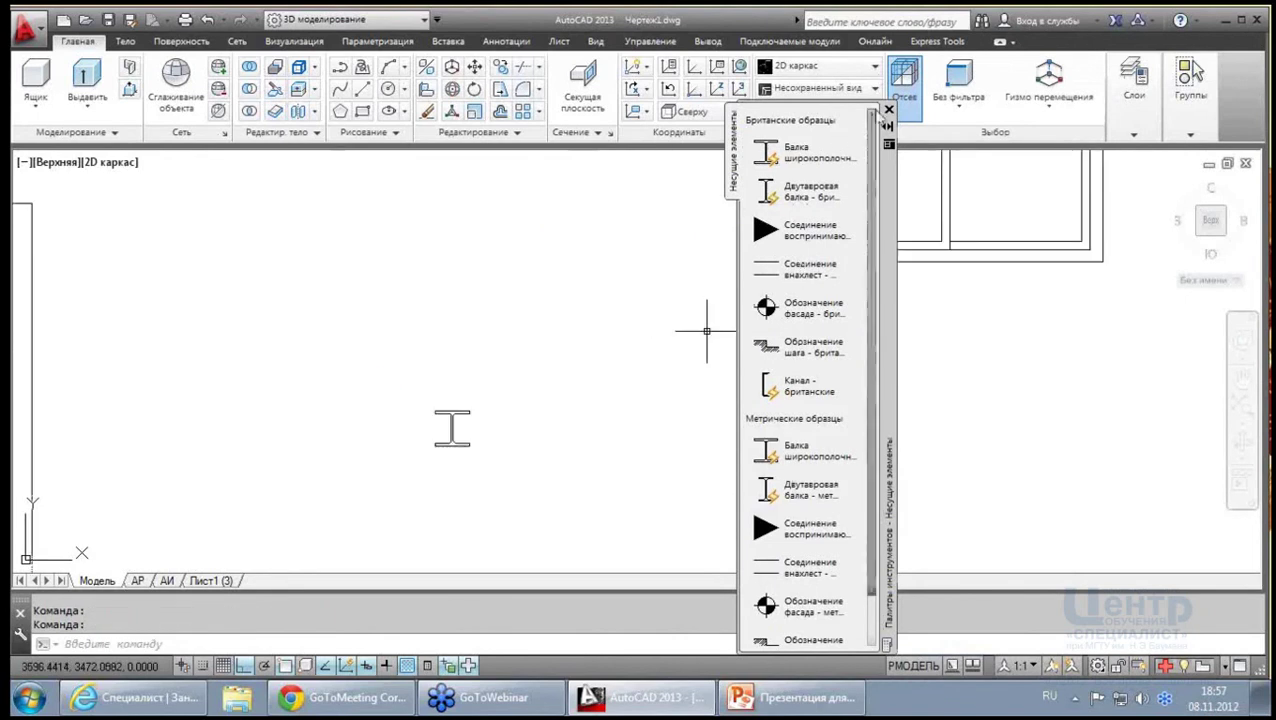
mouse_move(869, 380)
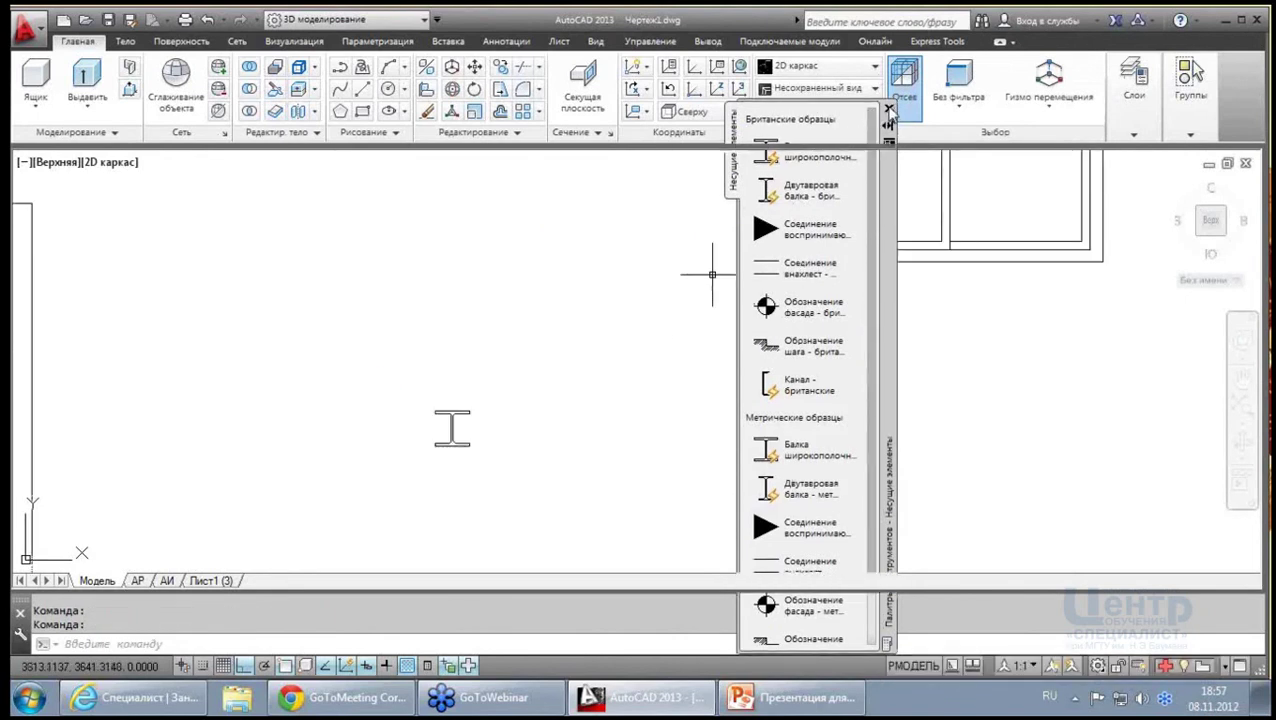
left_click(888, 108)
Set the I-beam's section size to W360x250x91 using its lookup grip
scroll(530, 378, "up", 2)
left_click(414, 440)
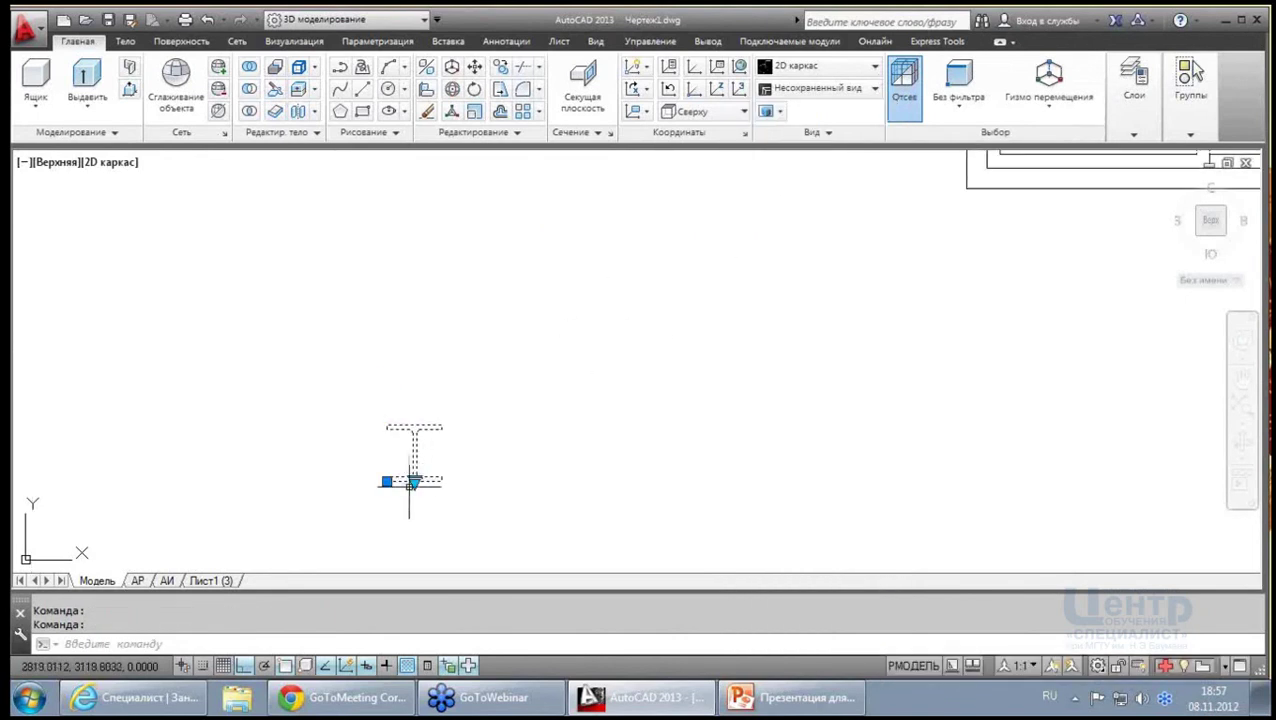
left_click(414, 481)
left_click(489, 367)
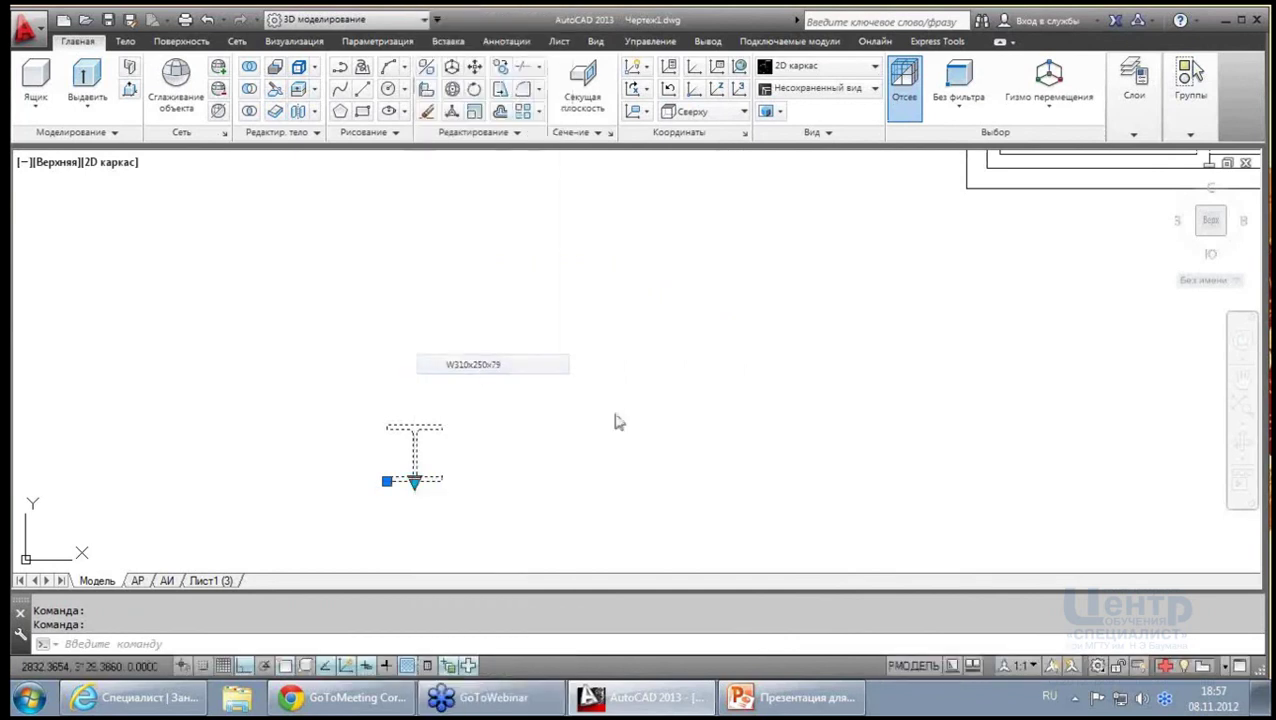
left_click(414, 481)
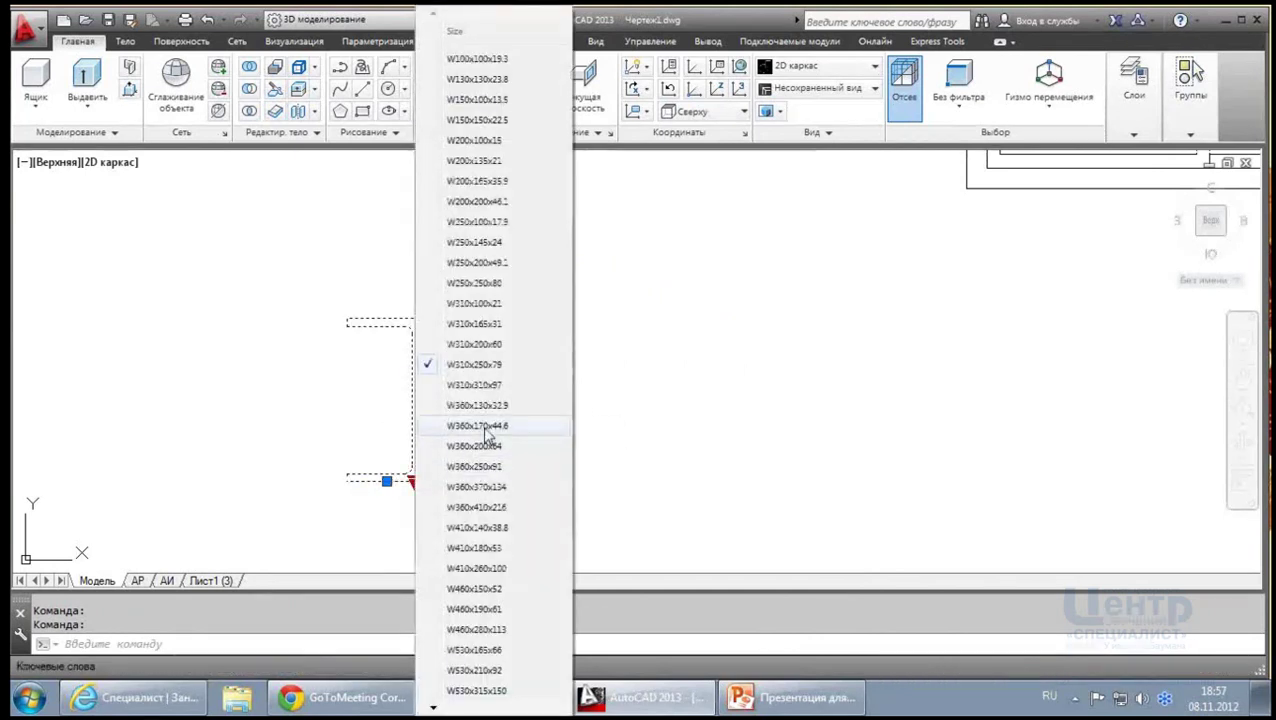
left_click(484, 436)
left_click(414, 481)
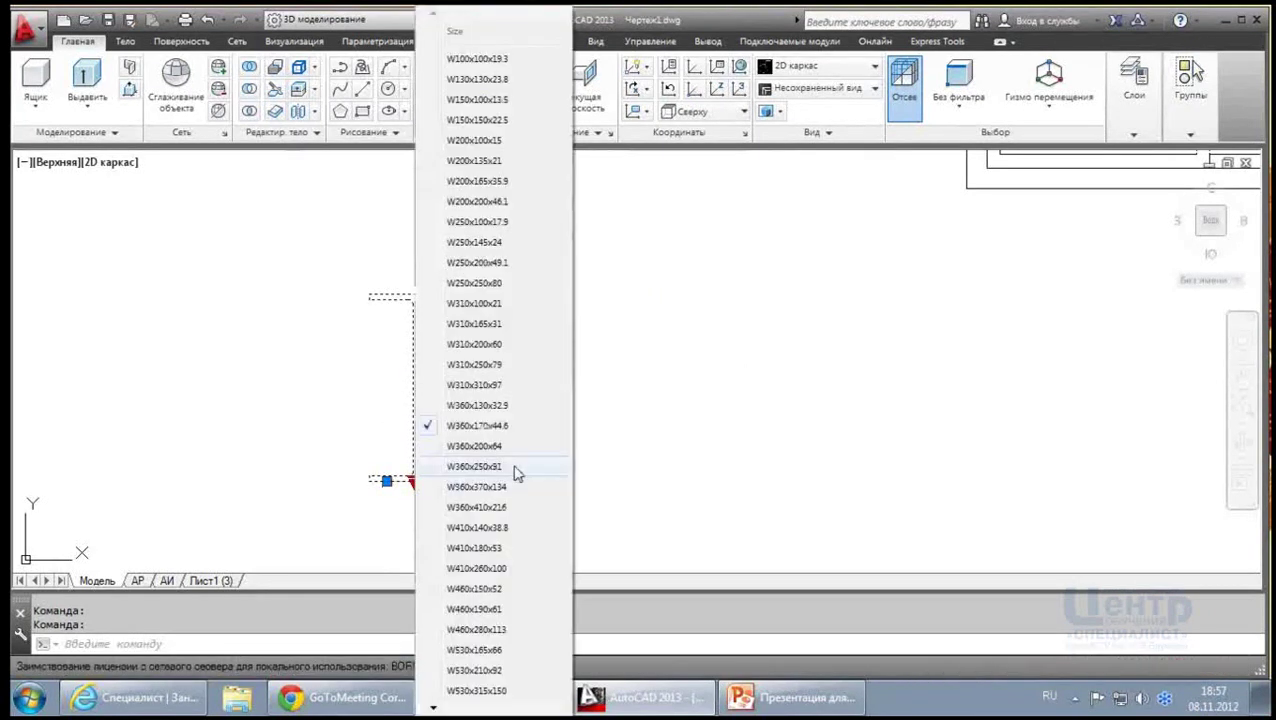
left_click(512, 467)
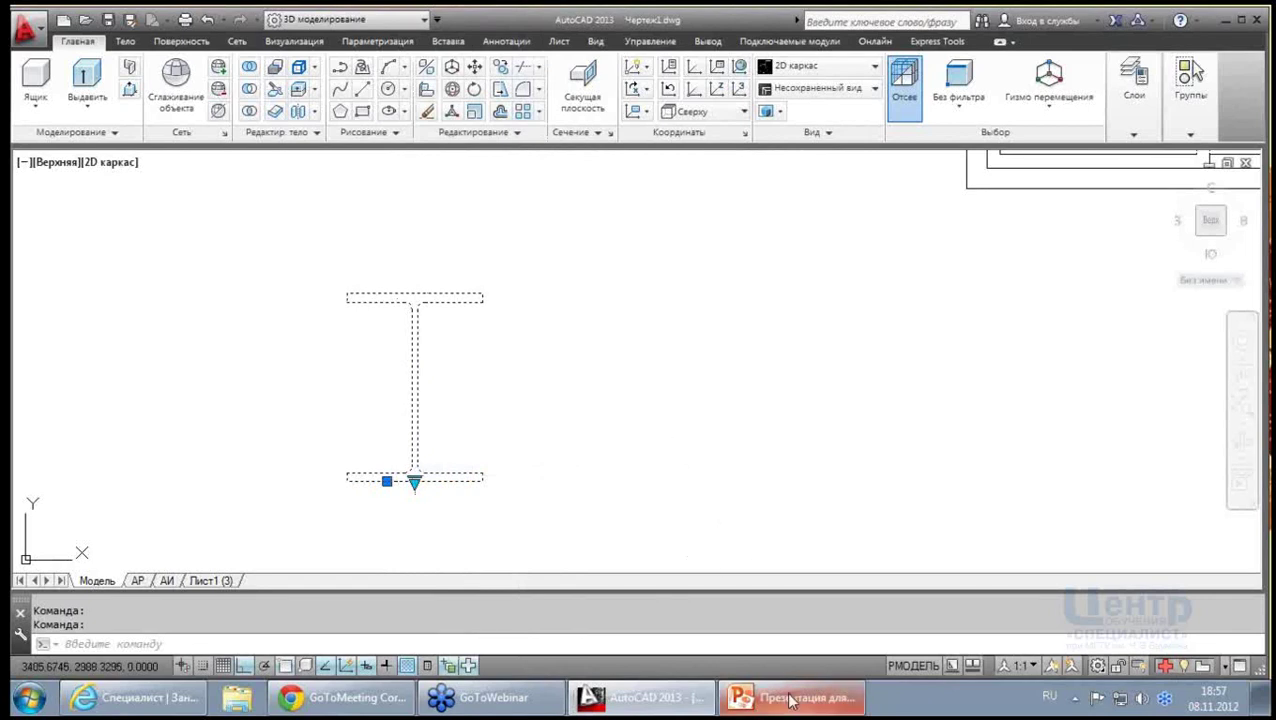
key("Escape")
Switch to PowerPoint and review slides 7 and 8 of the webinar presentation
left_click(782, 650)
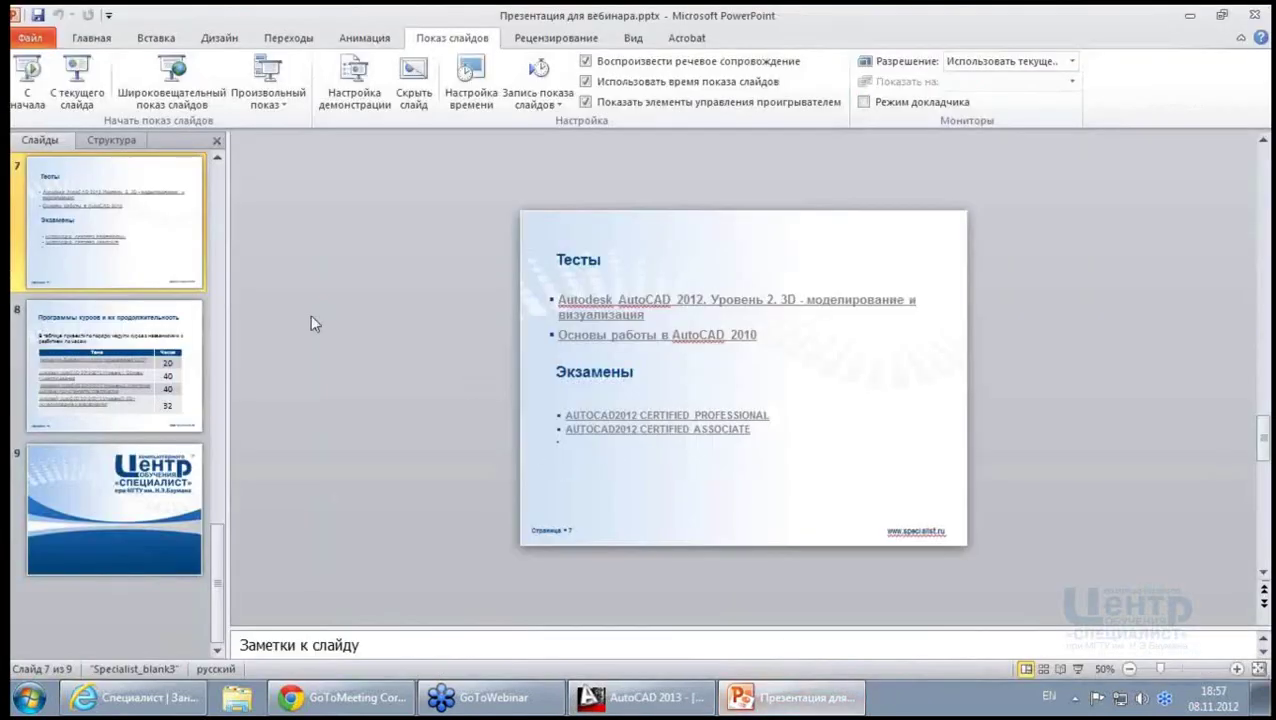
left_click(113, 388)
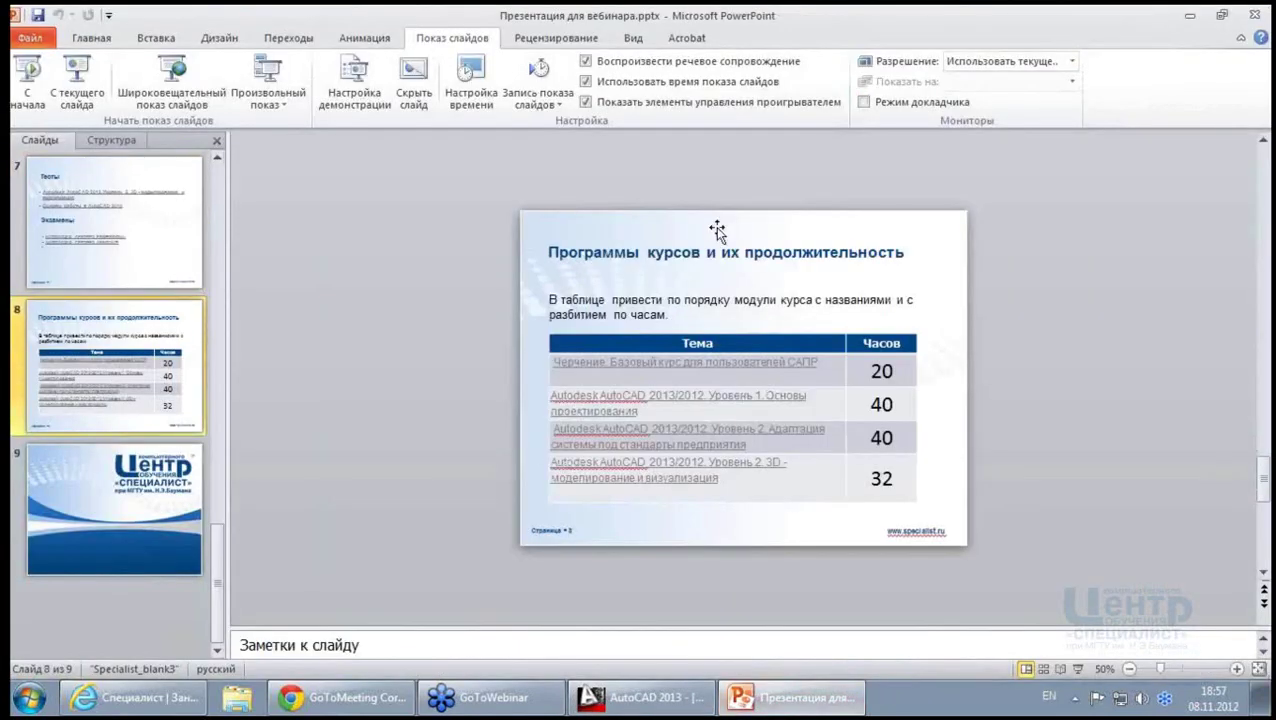
left_click(153, 228)
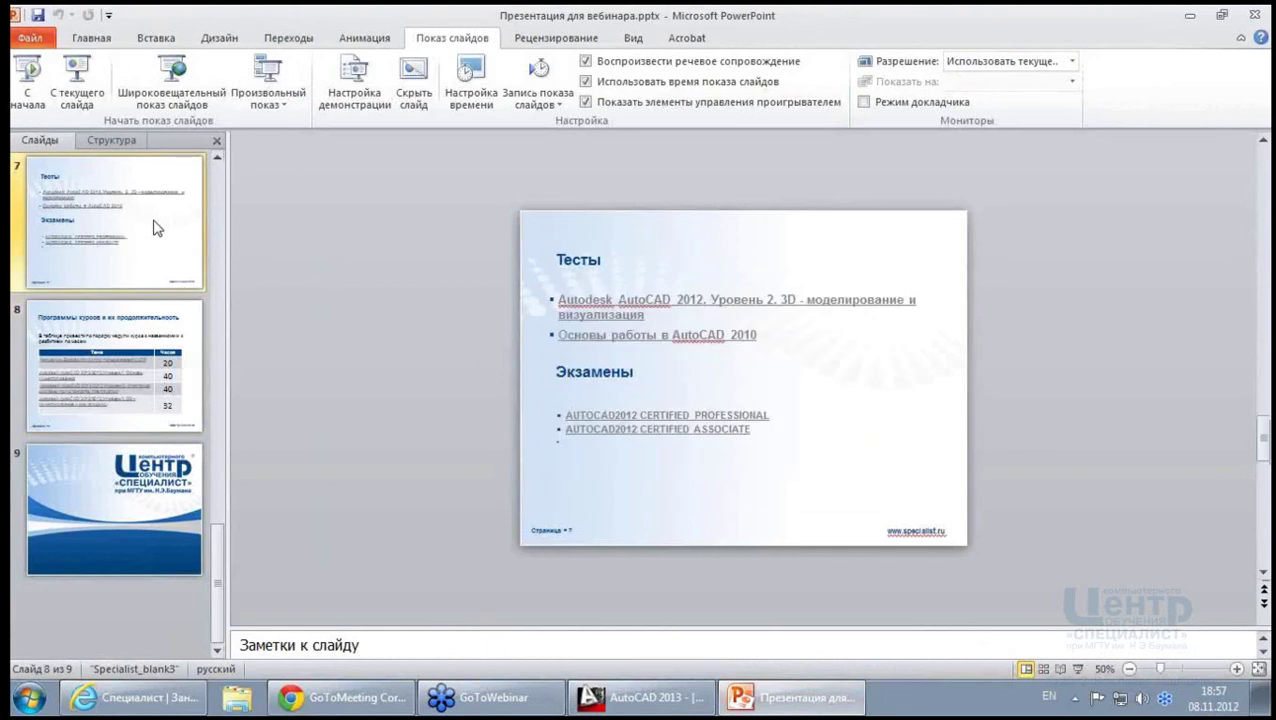
left_click(219, 158)
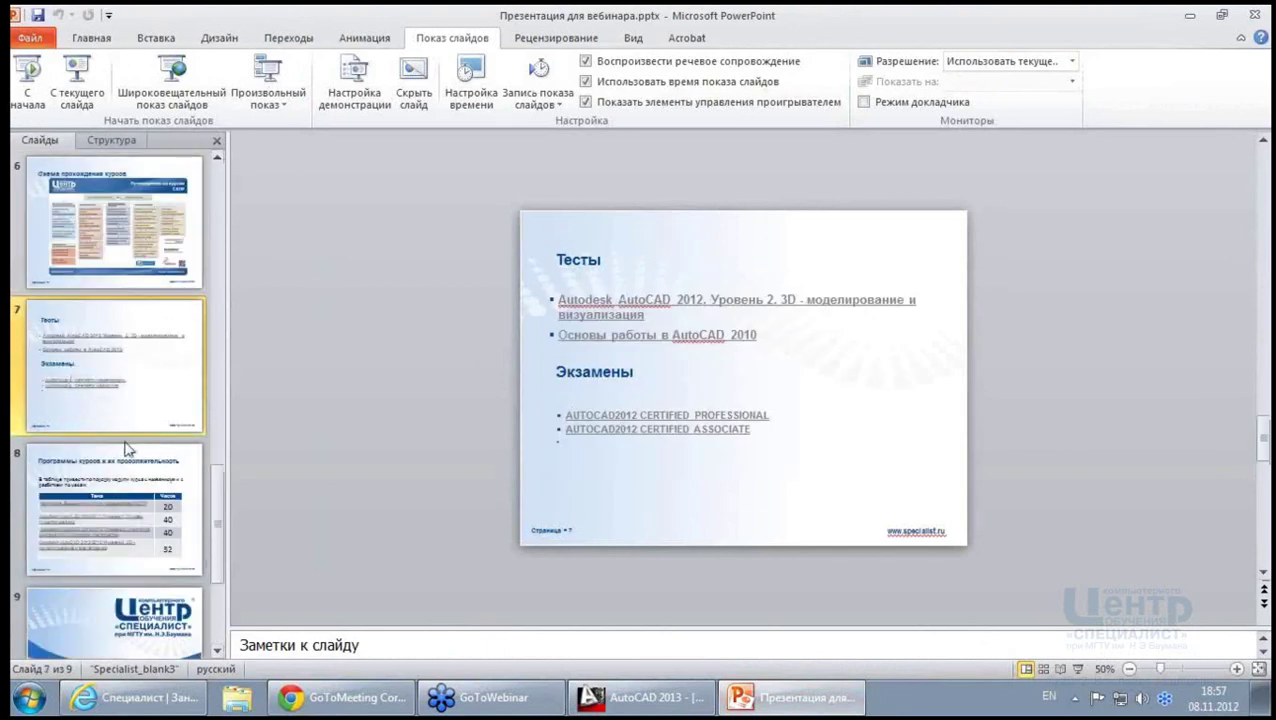
left_click(140, 476)
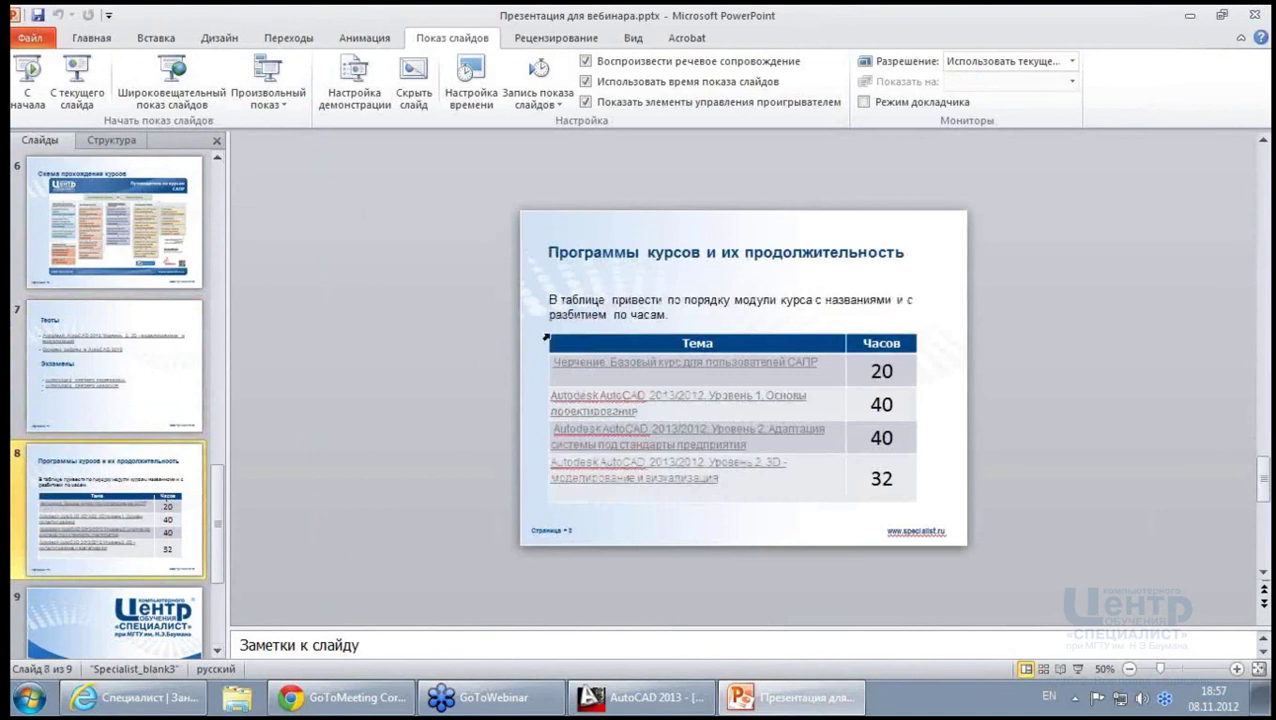
Run the slideshow from the beginning through the closing logo slide, then return to AutoCAD
left_click(28, 75)
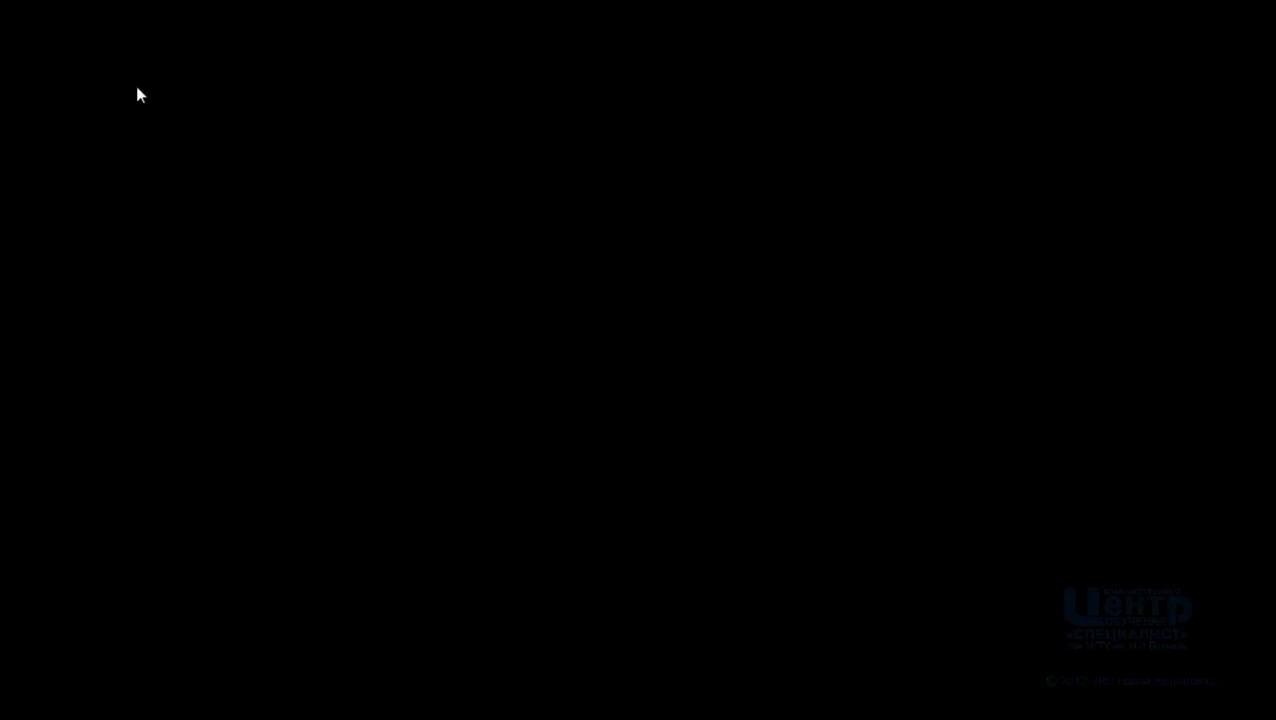
scroll(798, 552, "down", 2)
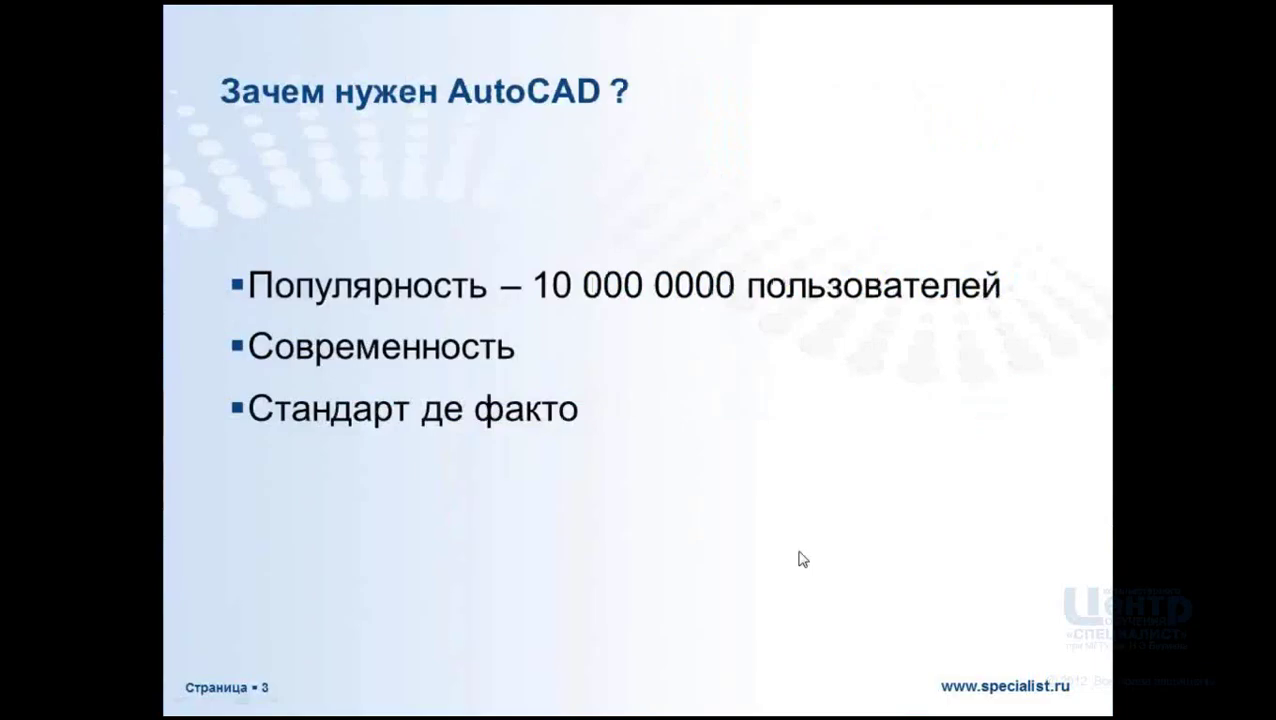
scroll(800, 556, "down", 4)
scroll(800, 558, "down", 1)
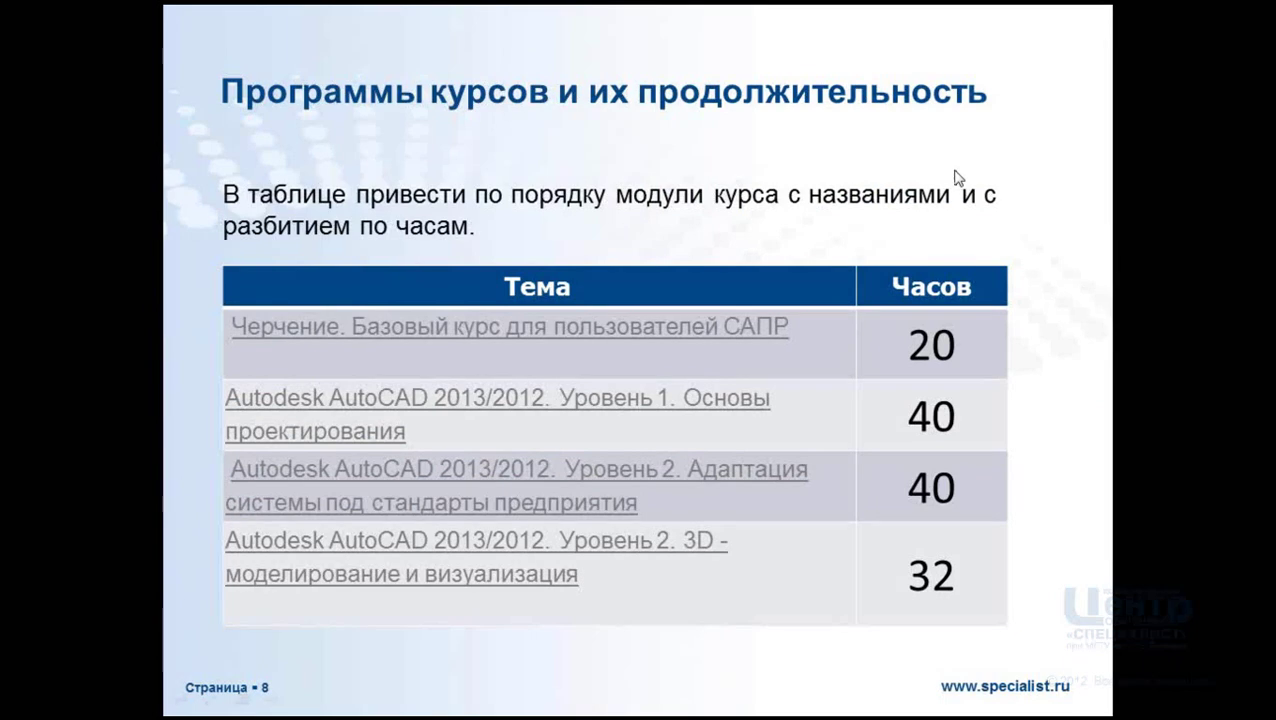
left_click(1179, 337)
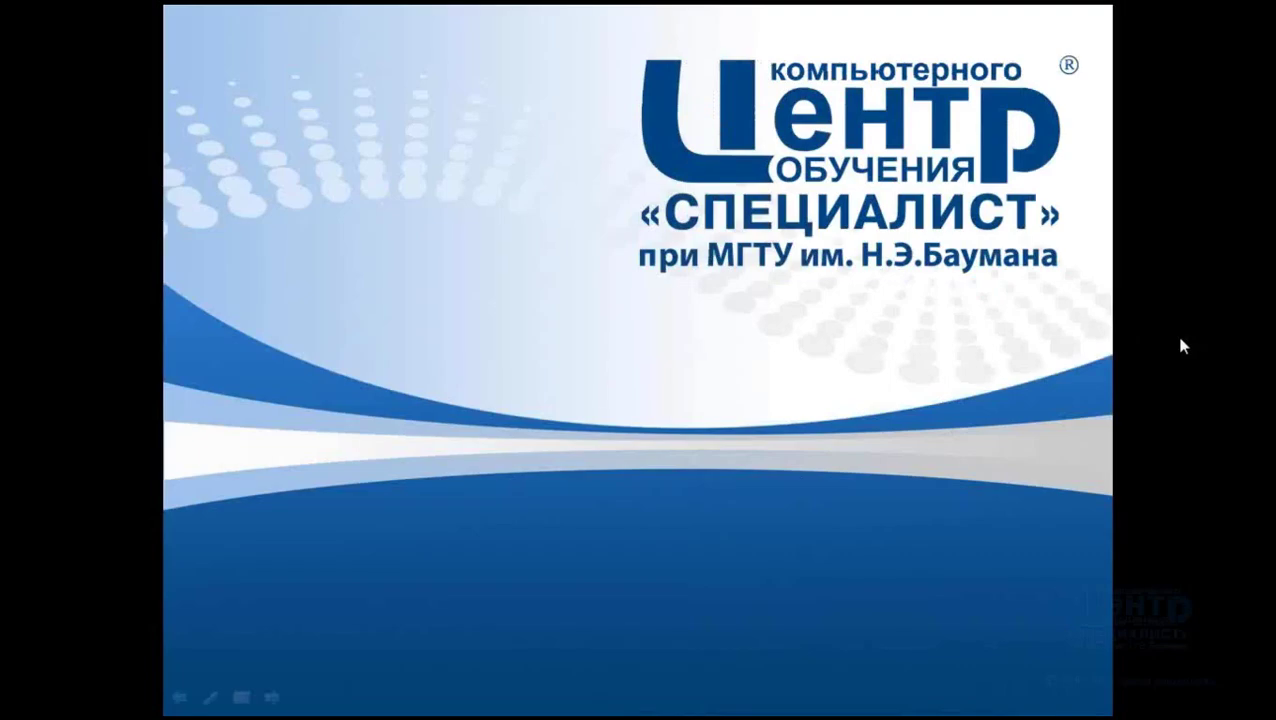
left_click(1153, 151)
left_click(922, 79)
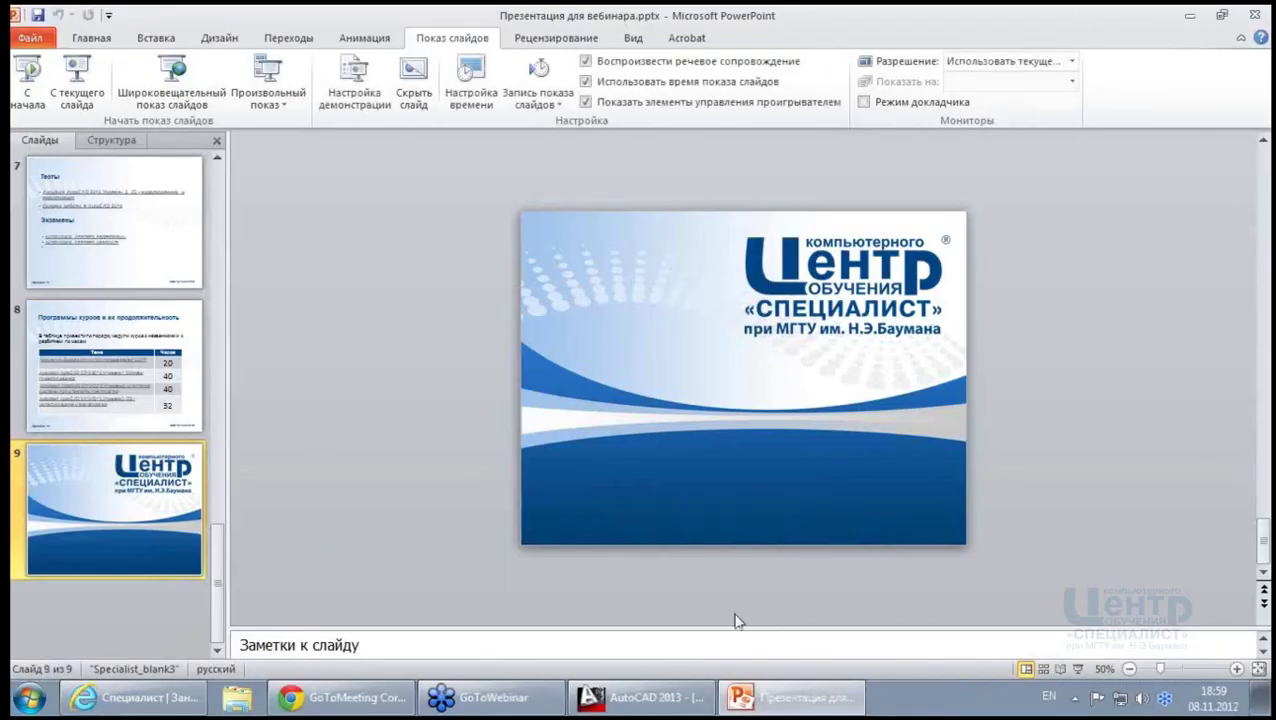
left_click(652, 698)
Enlarge and center the wall floor plan, then bring up the preset viewing directions list
scroll(570, 347, "down", 4)
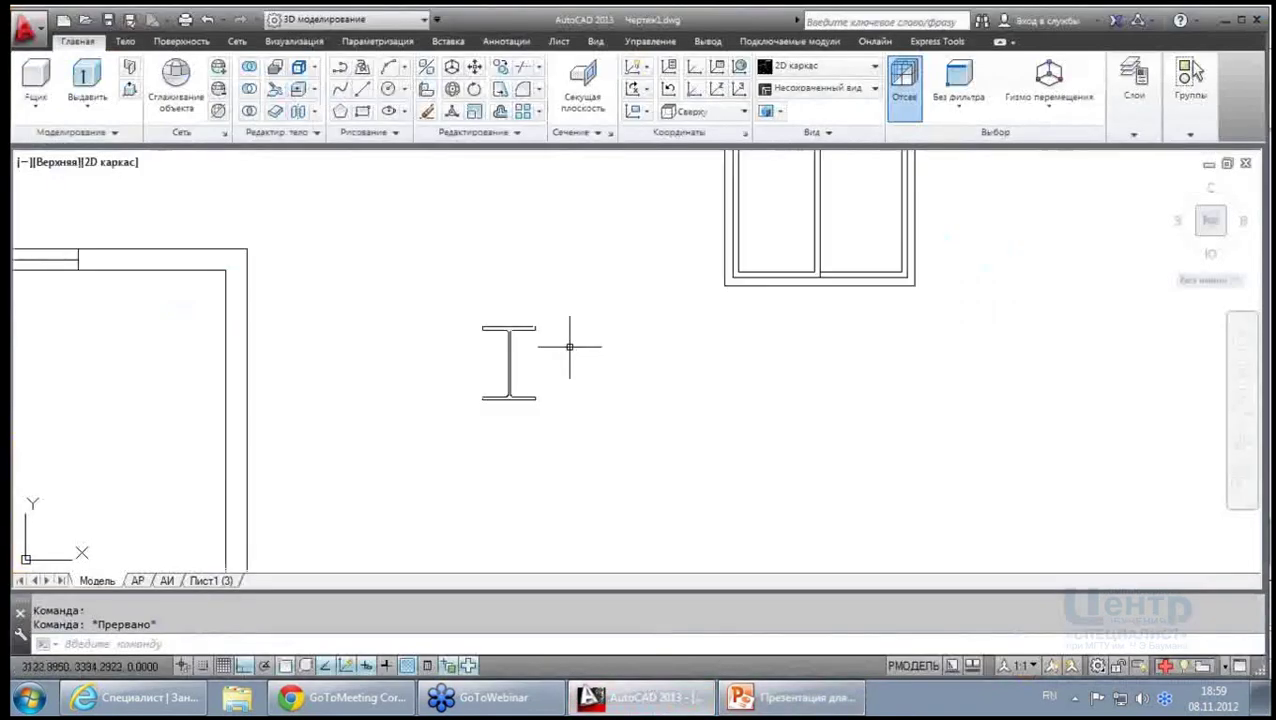
scroll(570, 350, "down", 3)
middle_click_drag(443, 369, 660, 373)
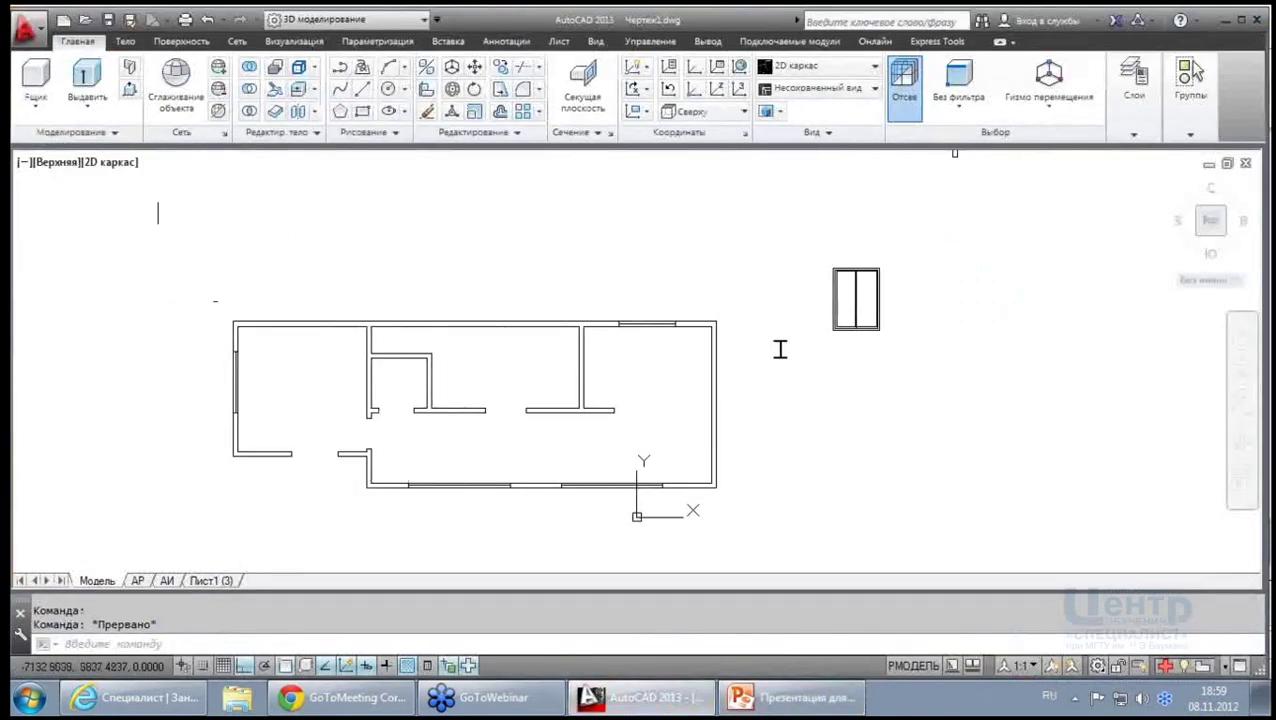
scroll(375, 425, "up", 2)
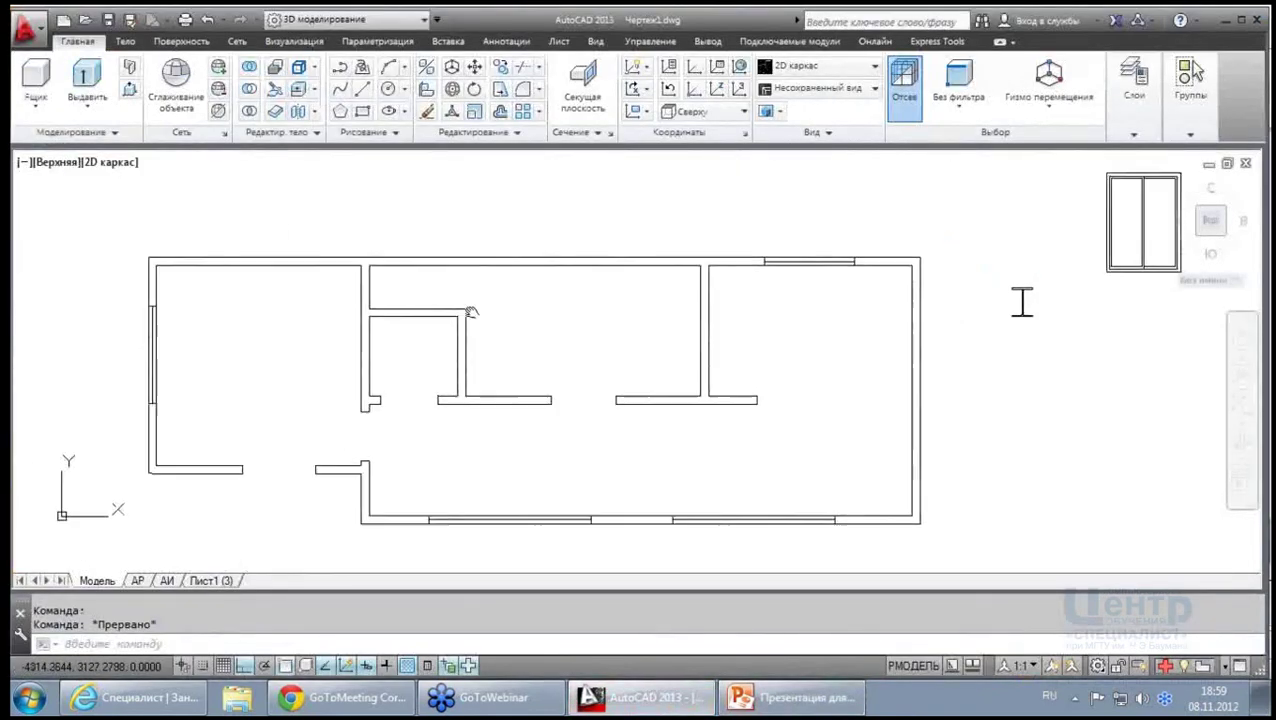
left_click(110, 166)
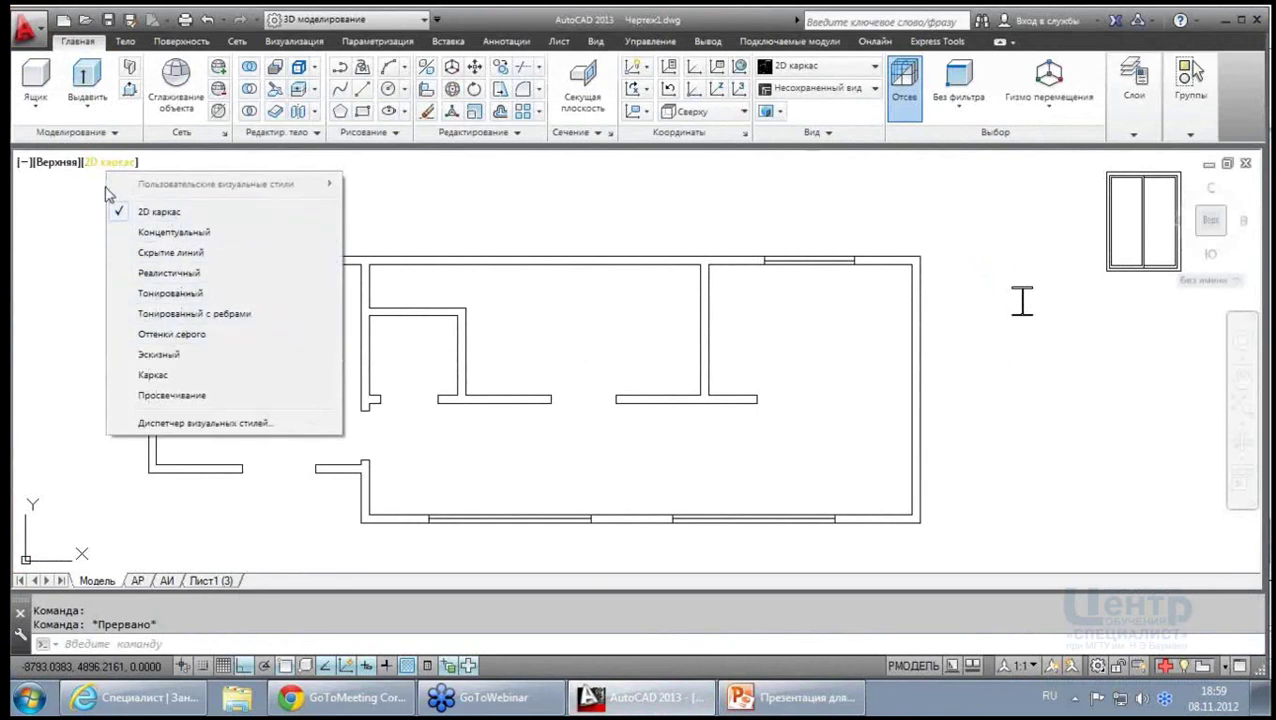
left_click(70, 163)
left_click(70, 163)
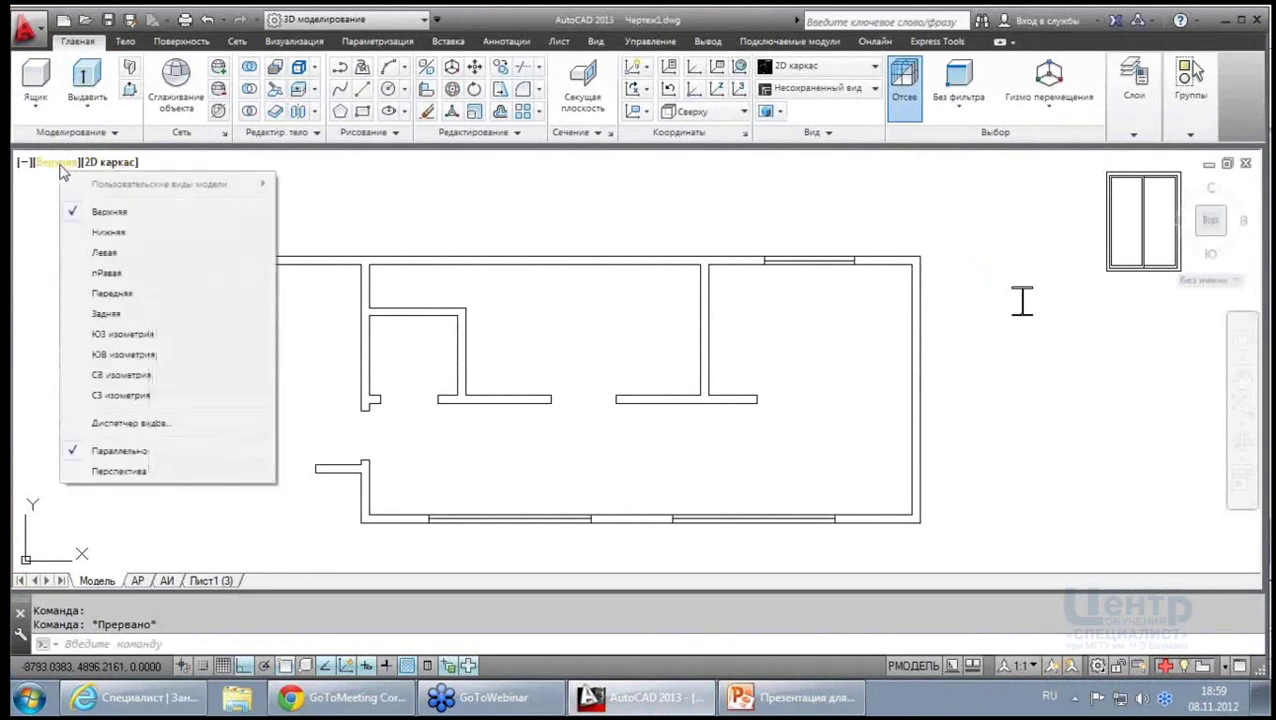
Show the walls in SE Isometric with the Shades of Gray visual style
left_click(120, 355)
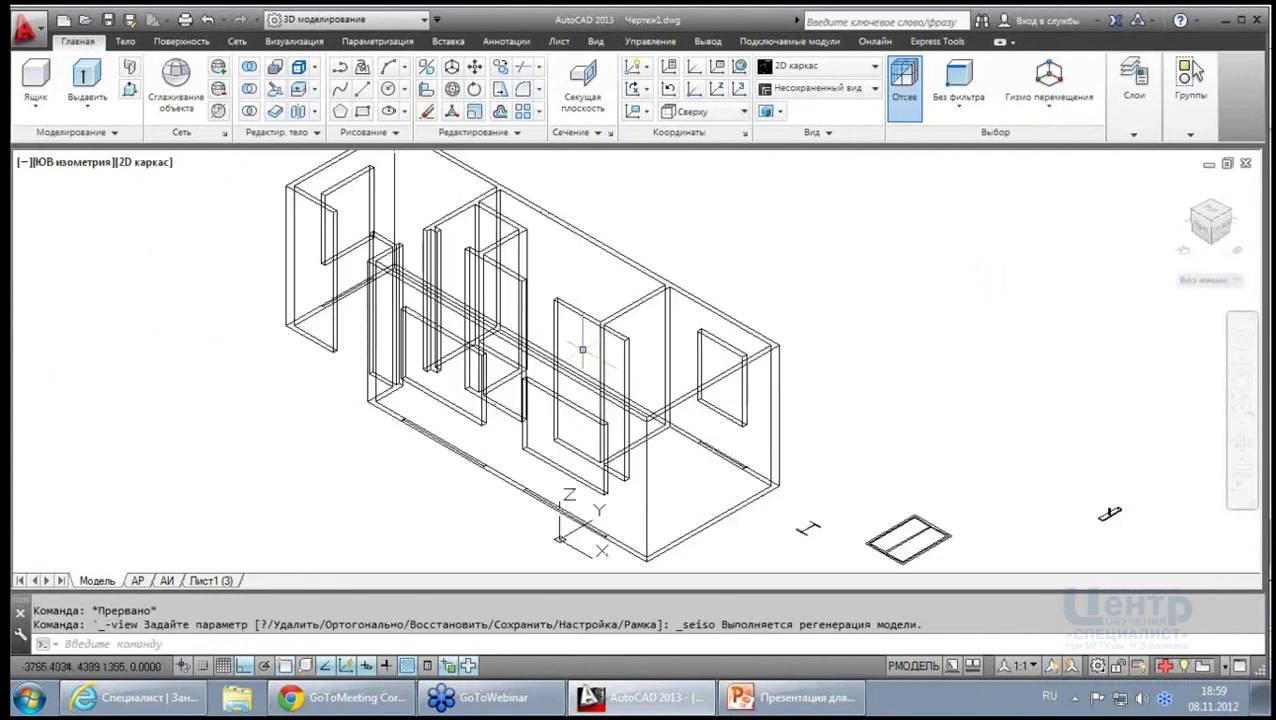
left_click(145, 162)
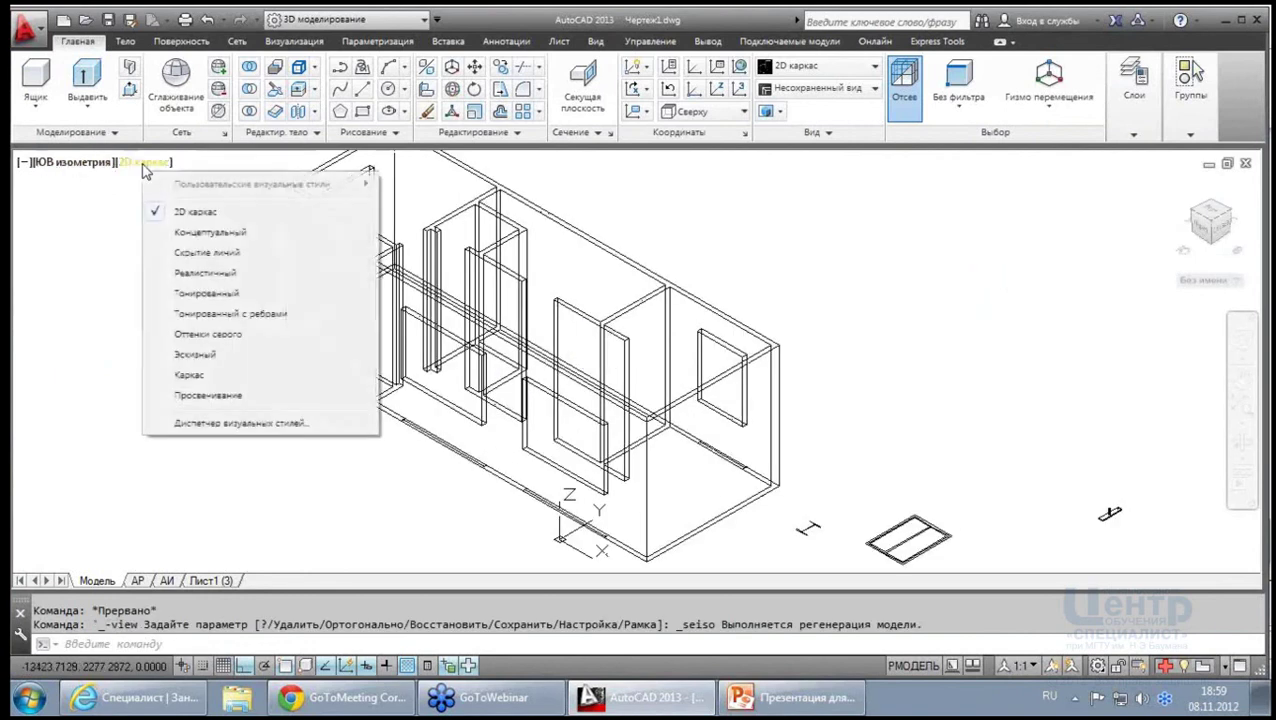
left_click(195, 334)
scroll(666, 318, "up", 3)
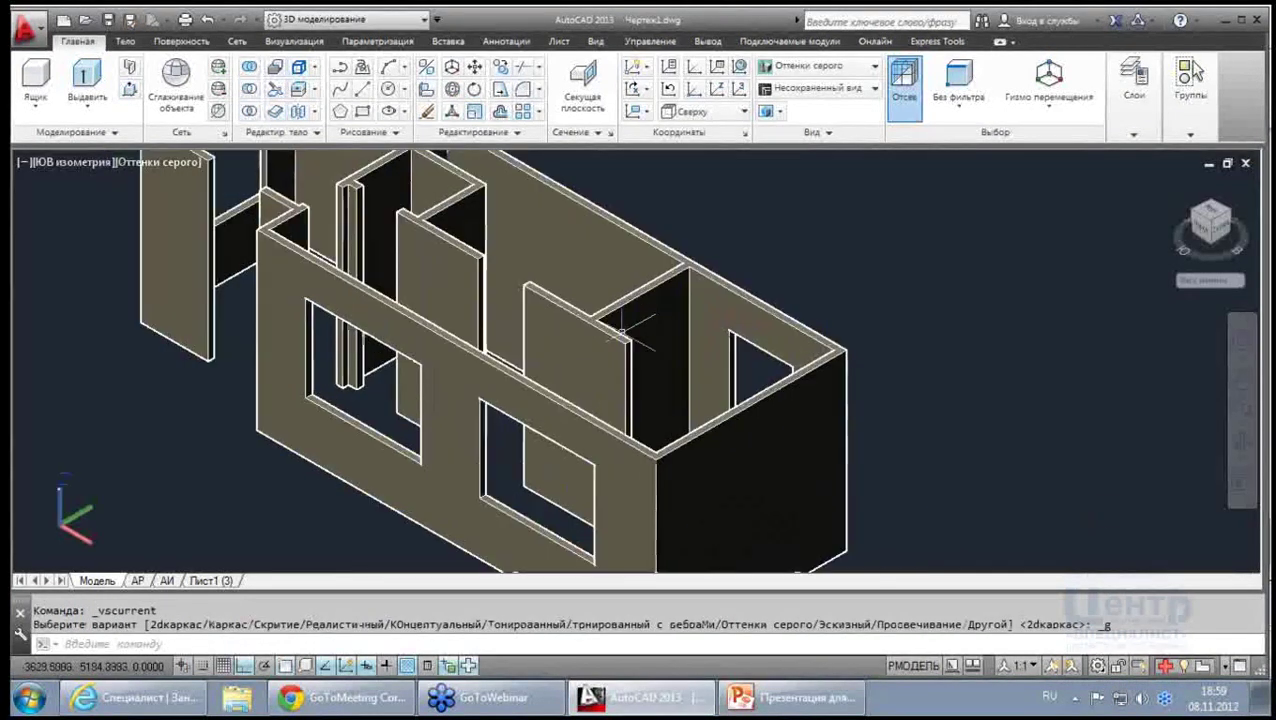
scroll(628, 329, "down", 5)
scroll(720, 420, "up", 3)
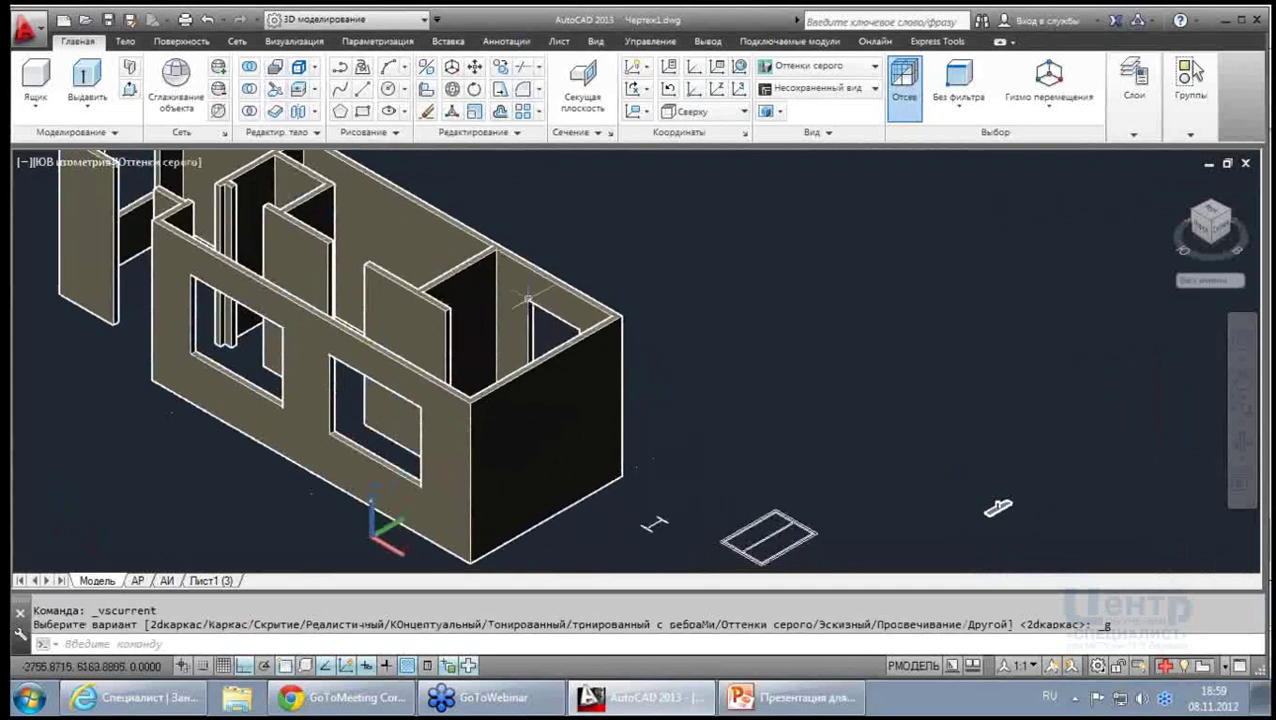
scroll(628, 395, "down", 4)
scroll(628, 395, "up", 4)
scroll(628, 395, "down", 2)
middle_click_drag(536, 406, 533, 447)
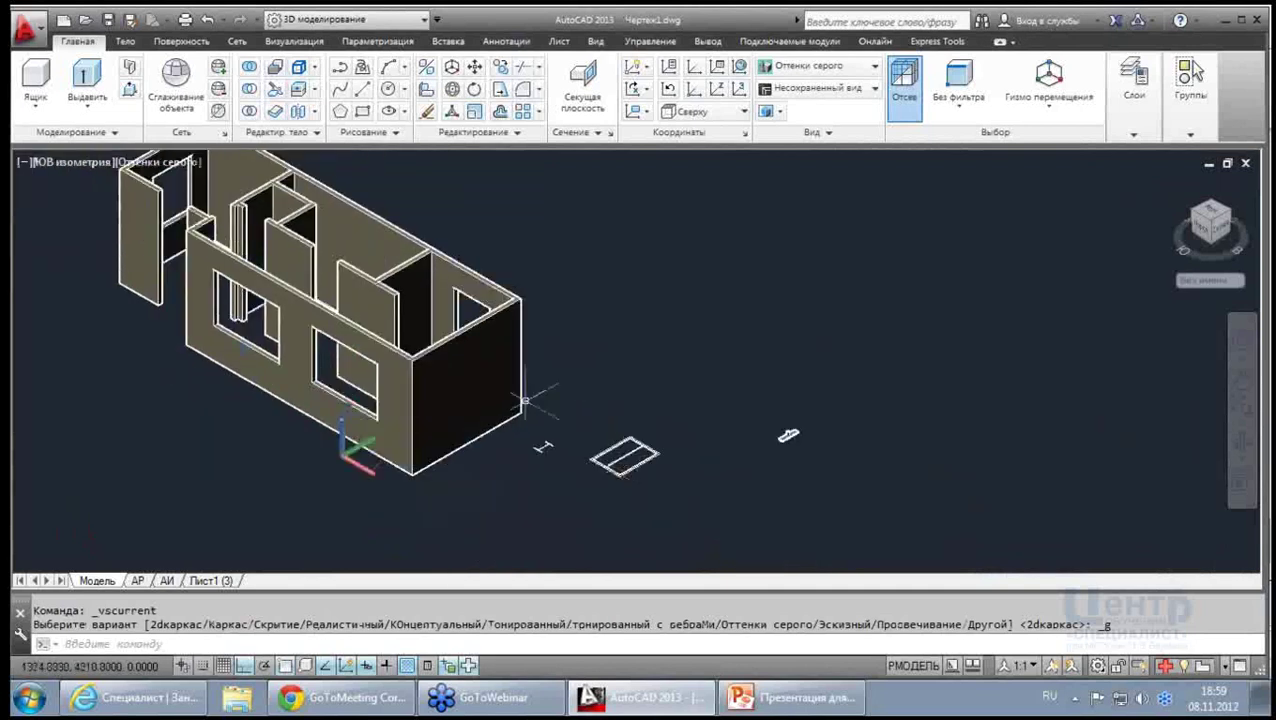
Zoom and pan around the shaded model, then switch to the Лист1 (3) layout
scroll(533, 447, "up", 3)
scroll(594, 372, "down", 2)
scroll(594, 372, "up", 2)
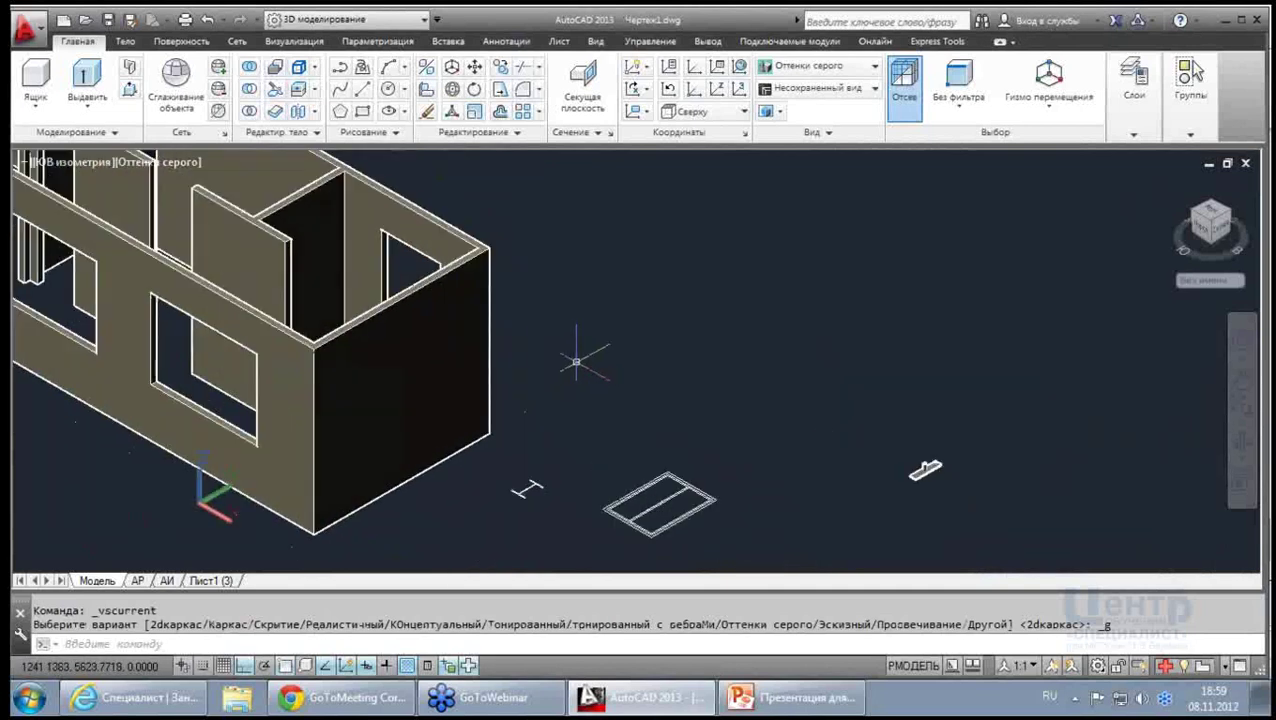
scroll(580, 362, "down", 3)
scroll(585, 351, "up", 3)
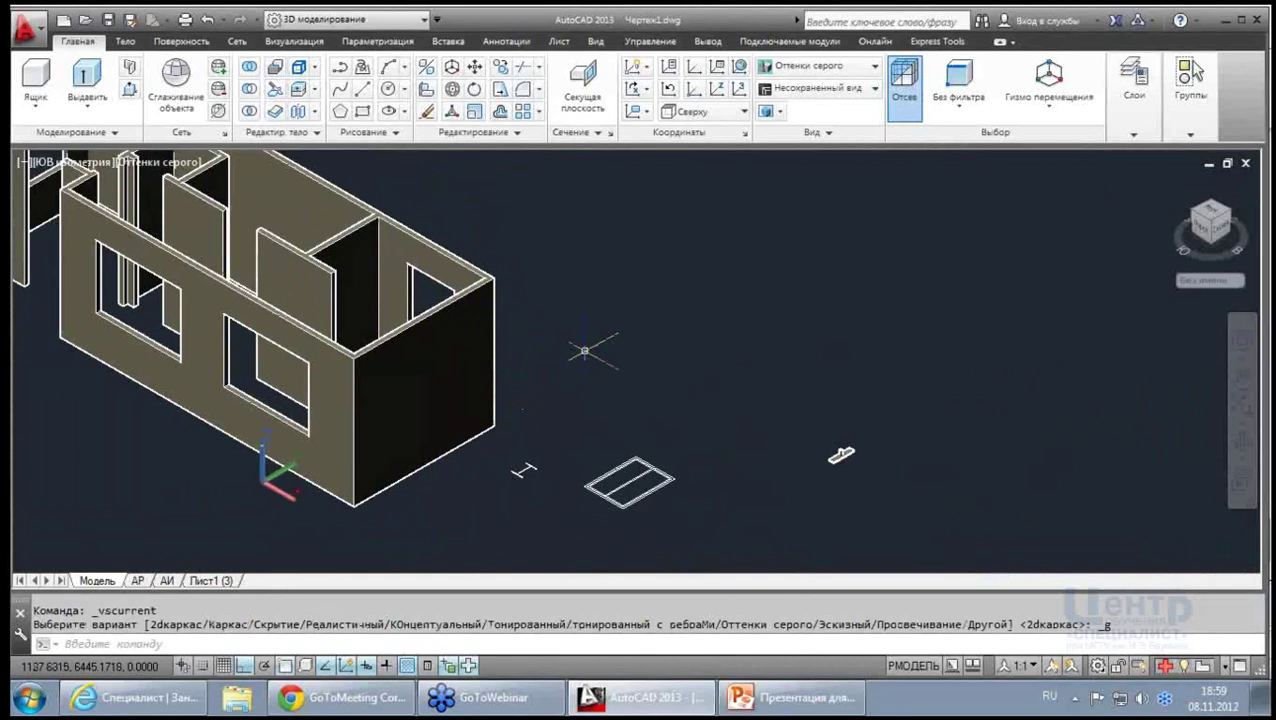
scroll(585, 351, "down", 3)
scroll(585, 351, "up", 2)
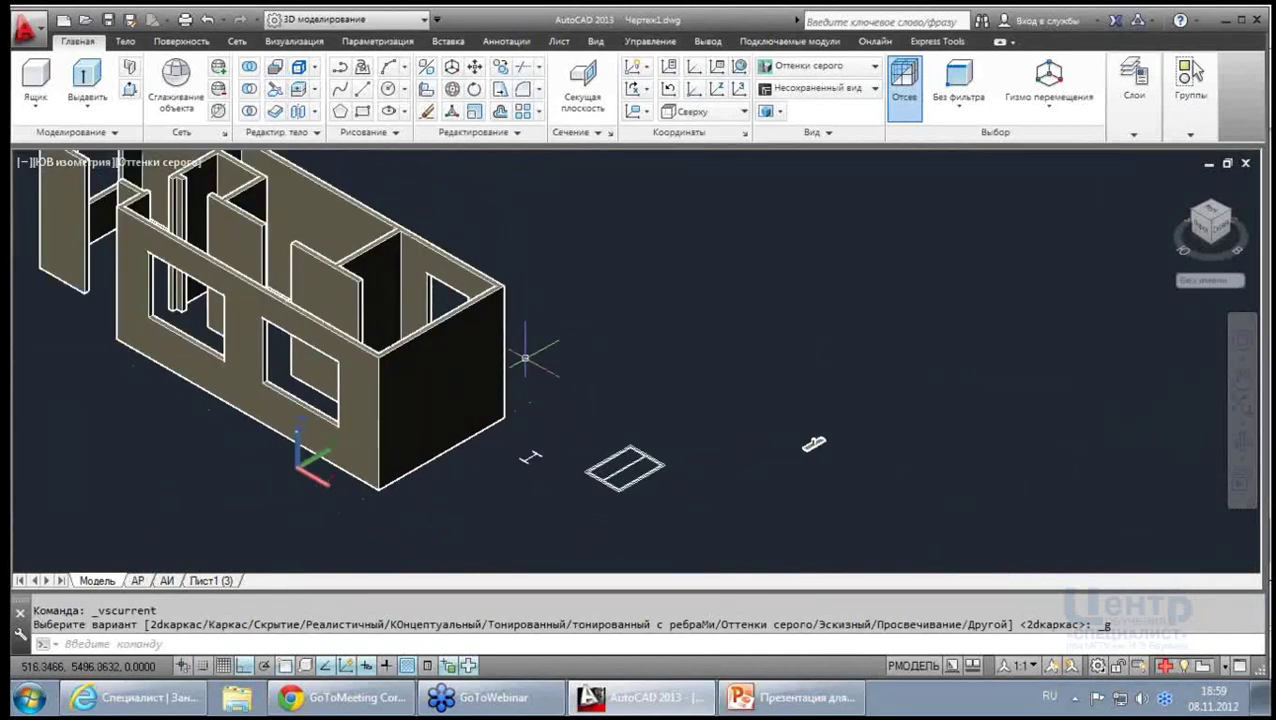
scroll(524, 353, "up", 3)
scroll(524, 353, "down", 2)
scroll(524, 353, "down", 2)
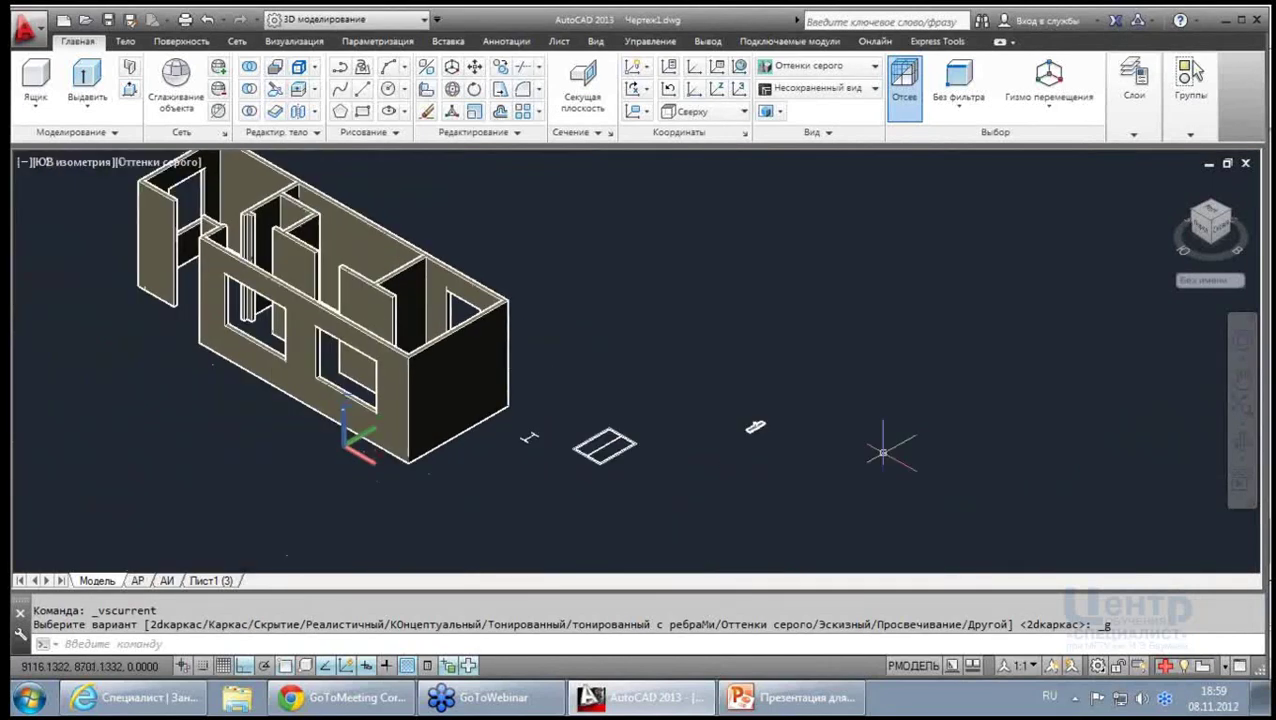
scroll(755, 428, "up", 3)
scroll(755, 428, "up", 4)
middle_click_drag(760, 420, 539, 378)
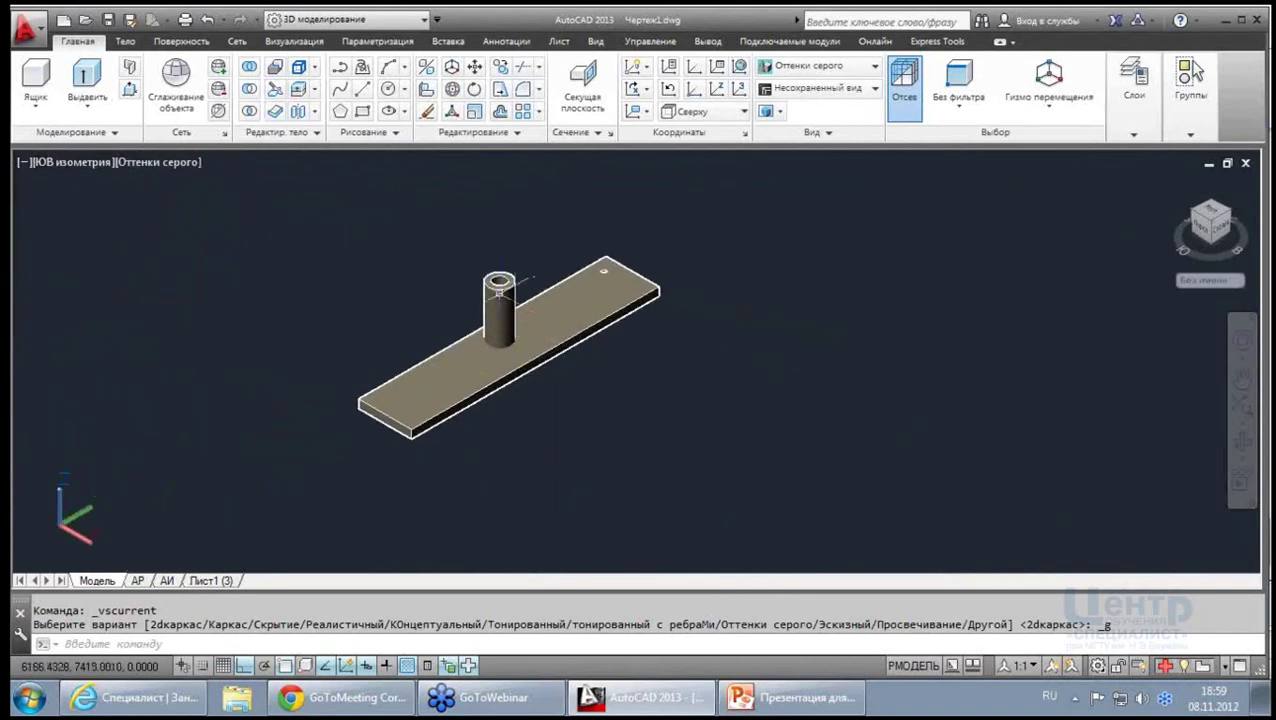
scroll(495, 318, "up", 2)
left_click(225, 584)
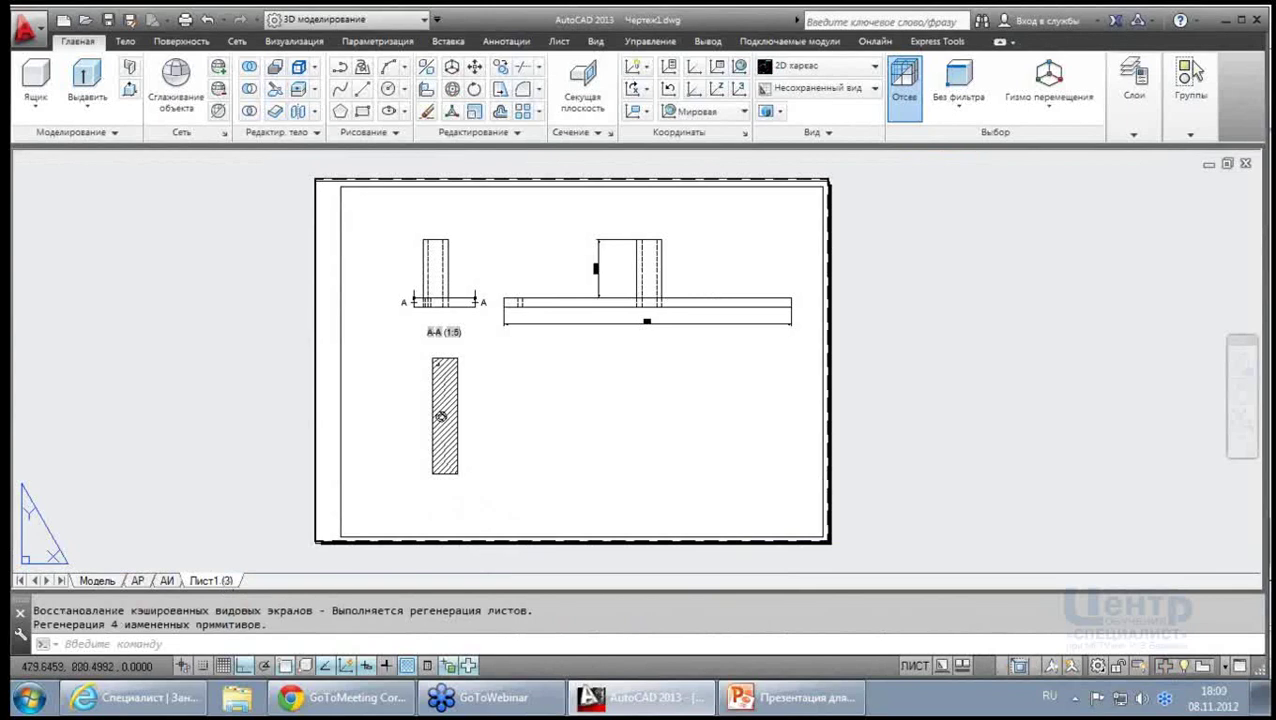
Duplicate the Лист1 (3) layout via Move/Copy with Create a copy ticked
right_click(225, 584)
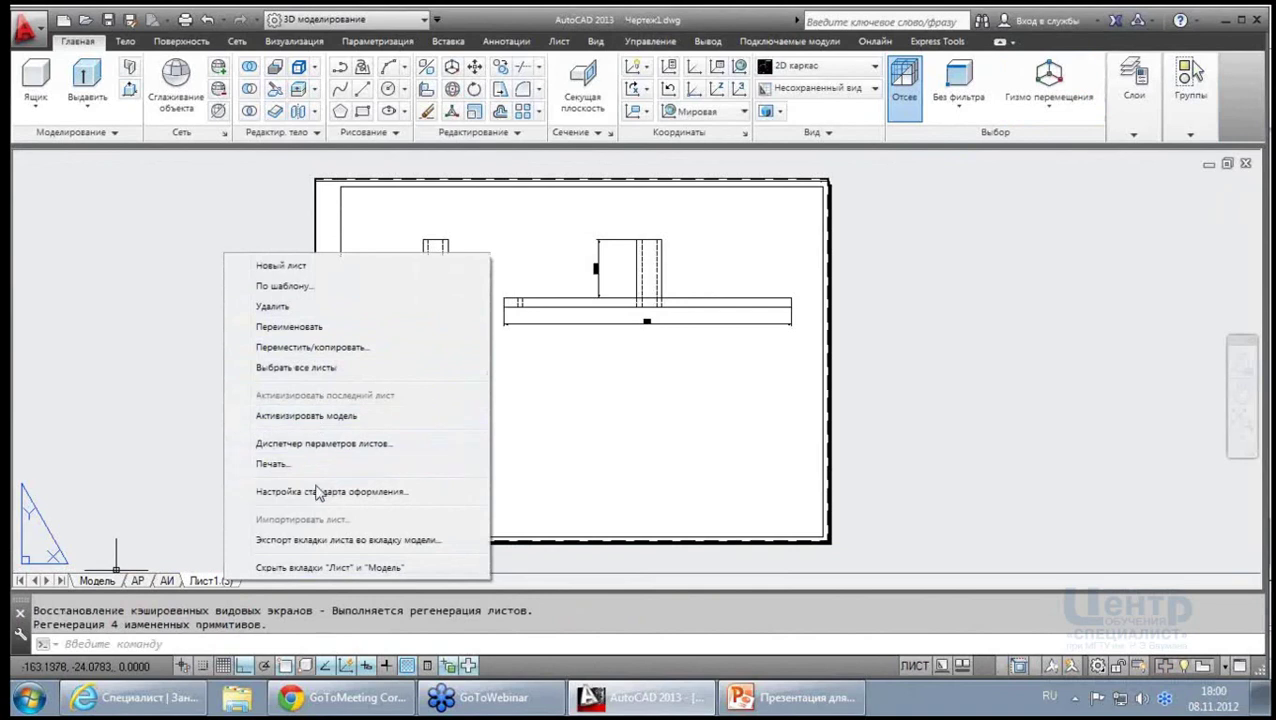
left_click(311, 348)
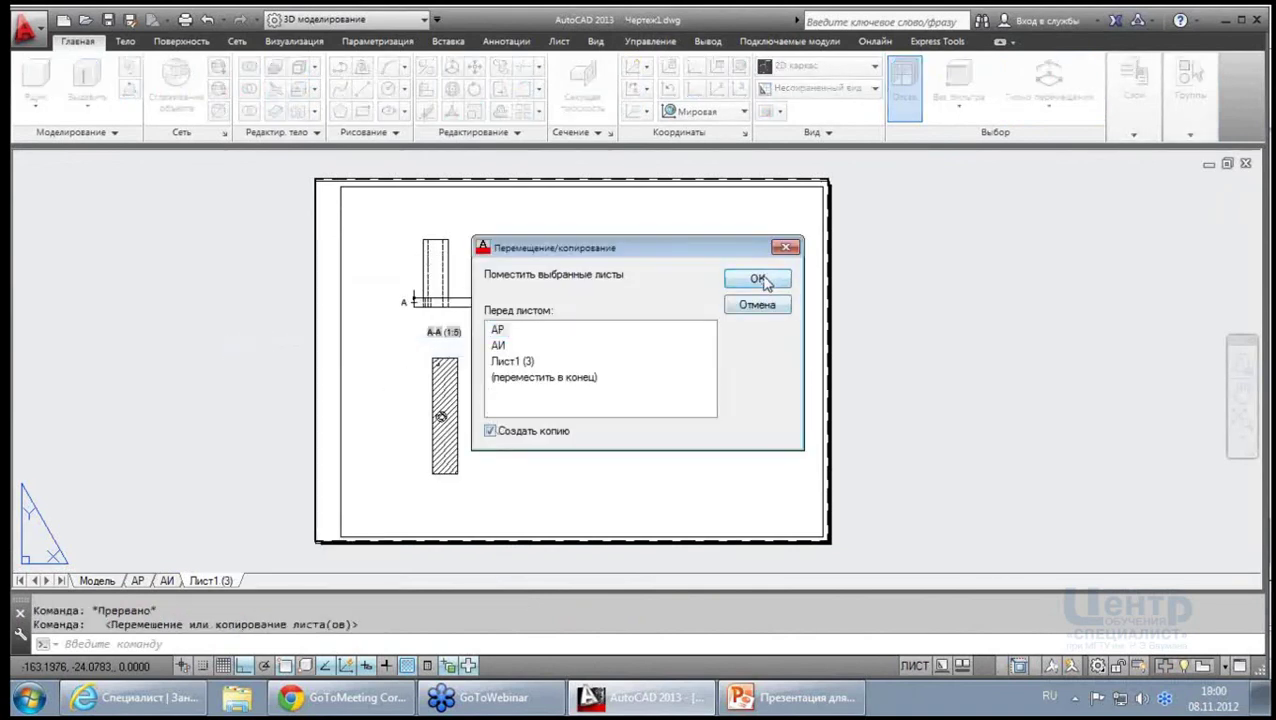
left_click(757, 279)
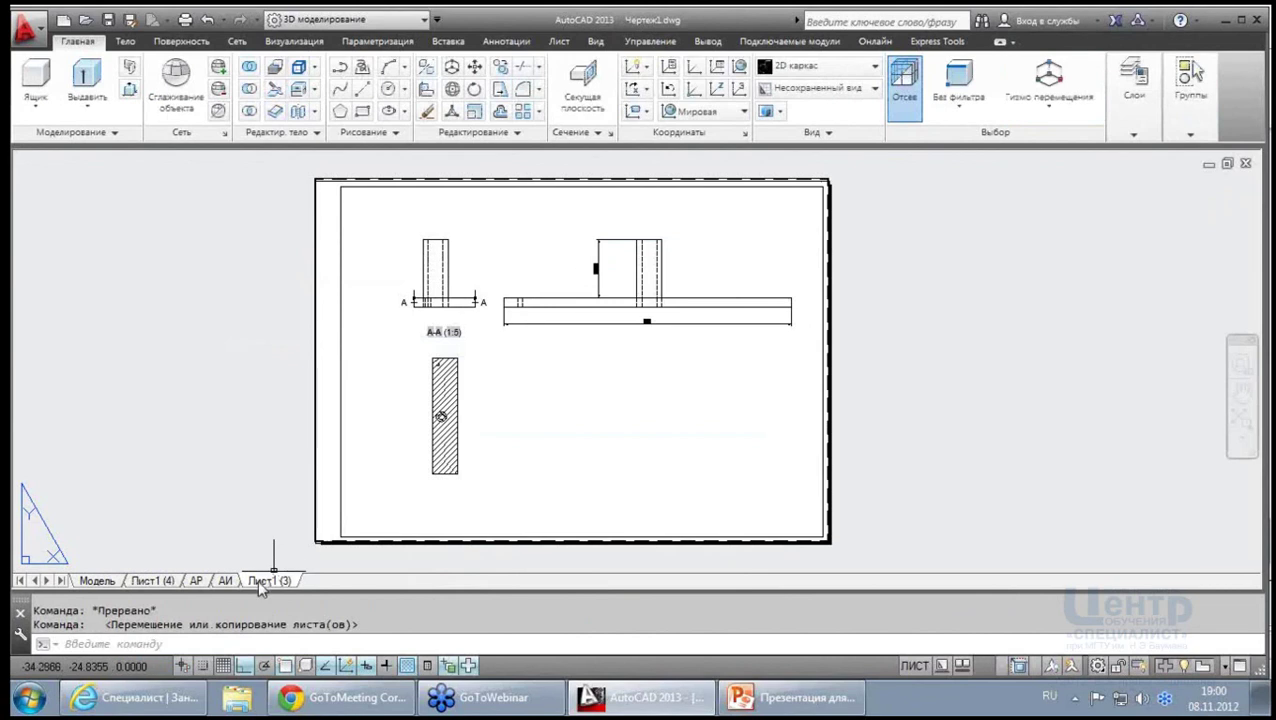
Delete the old views from the Лист1 (4) layout sheet
left_click(154, 582)
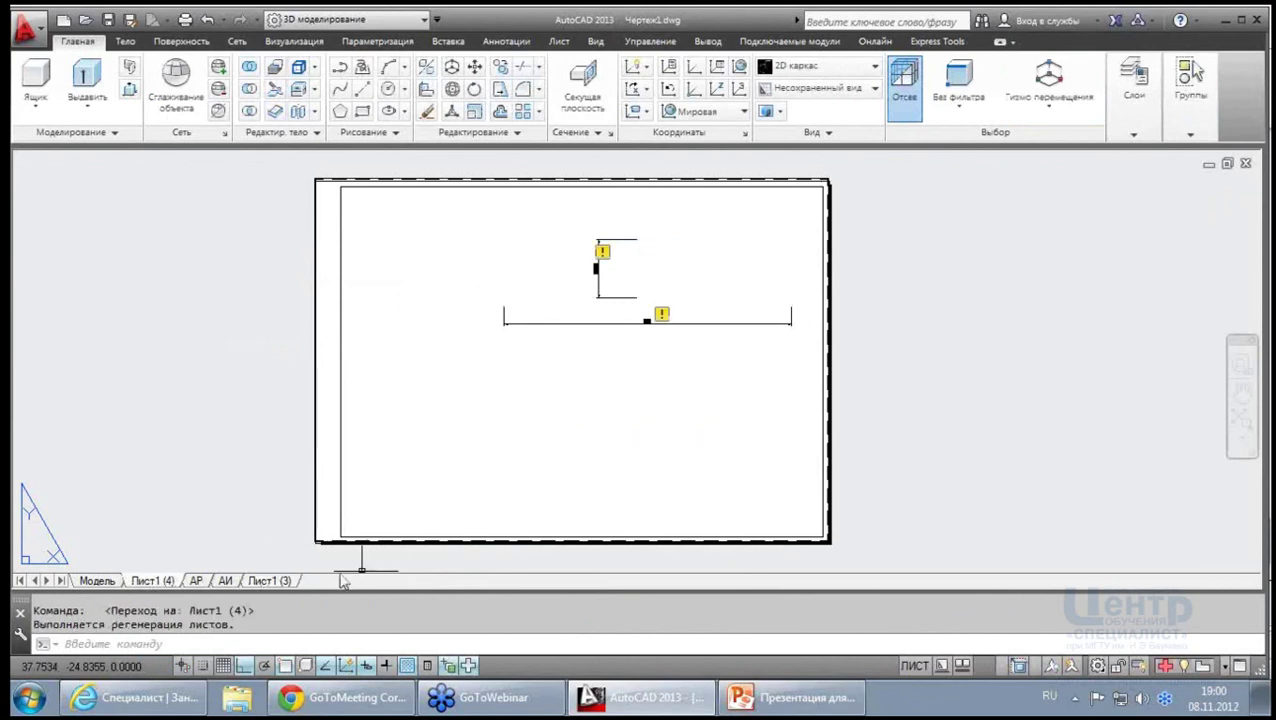
left_click_drag(788, 456, 470, 222)
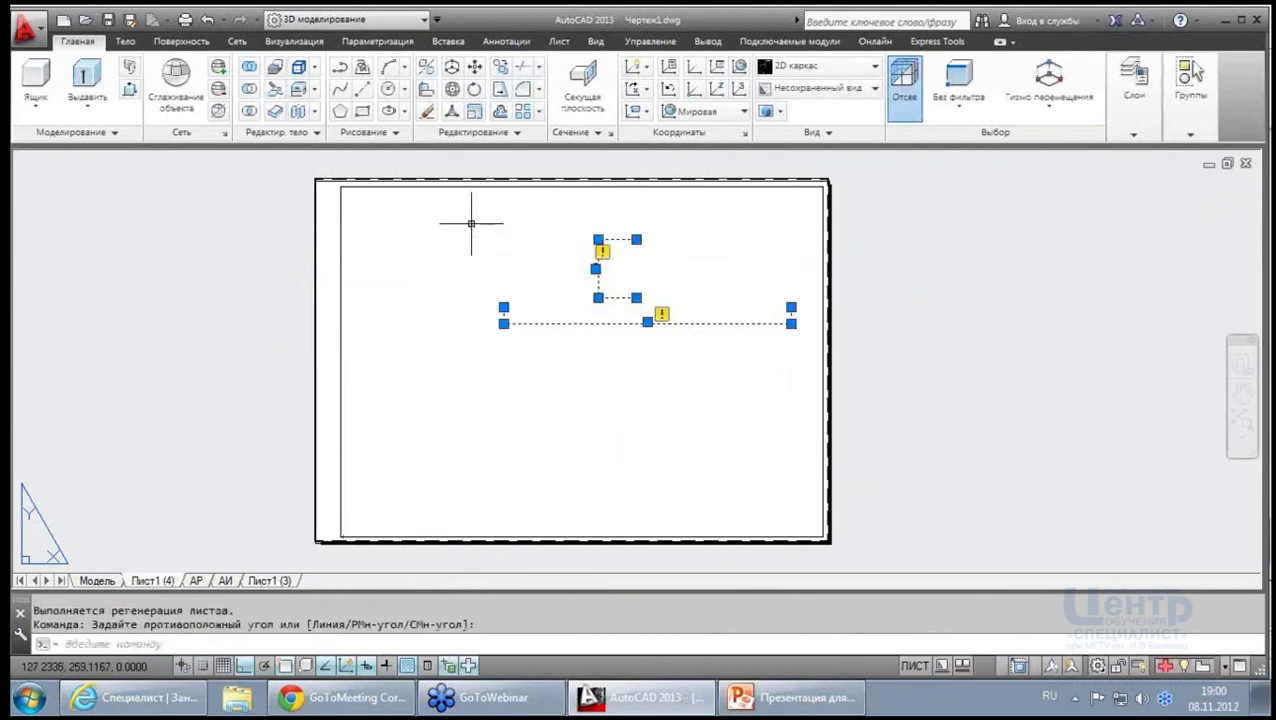
key("Delete")
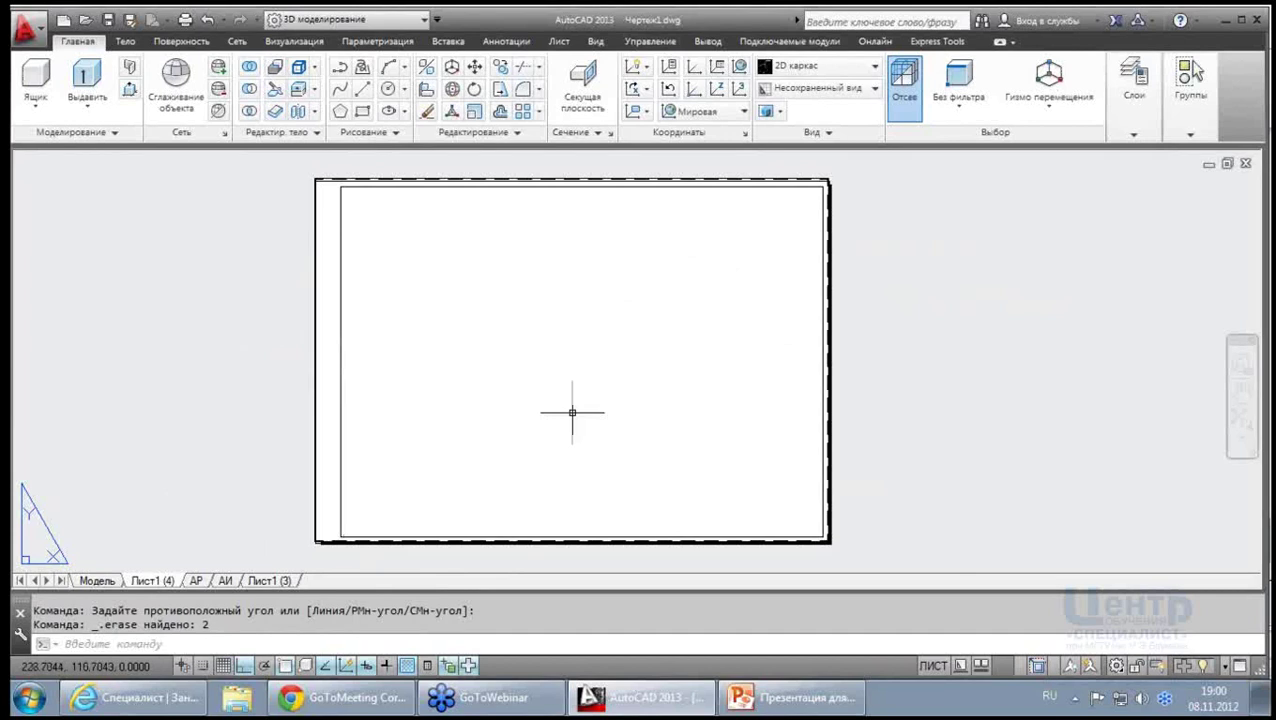
Return to model space and pan and zoom to the shaded 3D house
left_click(95, 581)
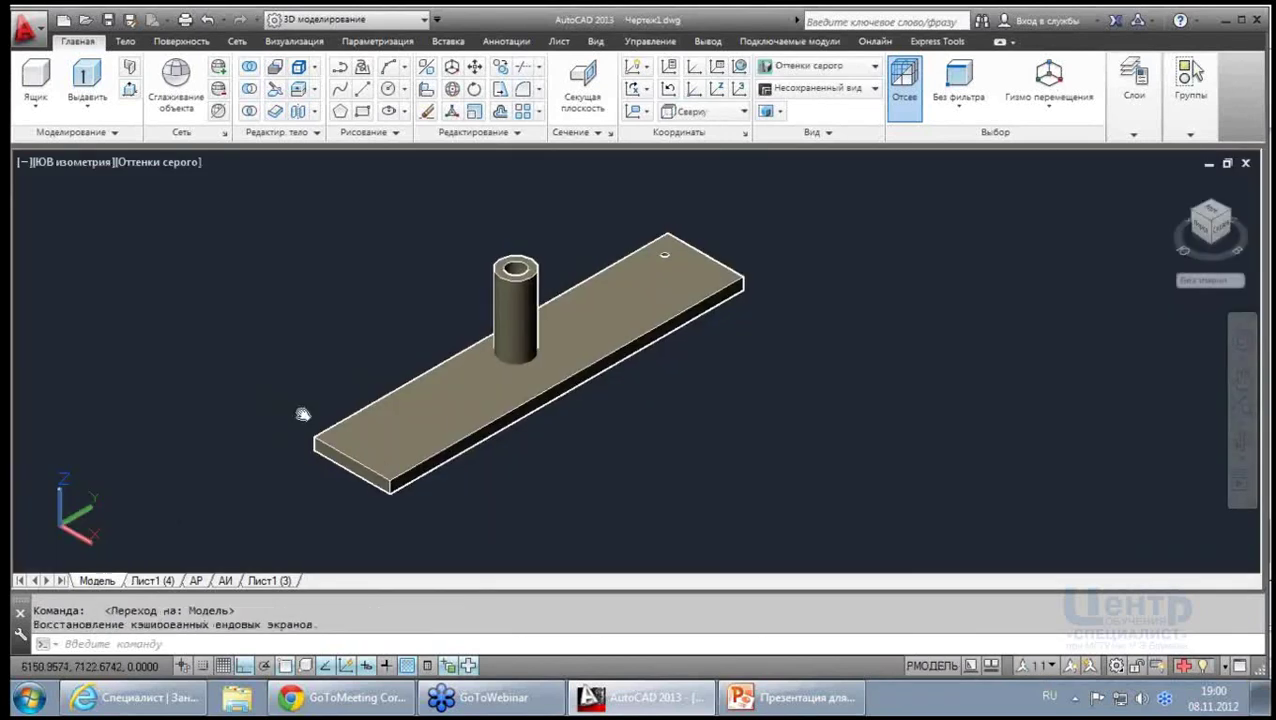
scroll(299, 413, "down", 5)
mouse_move(441, 427)
middle_mouse_down()
mouse_move(313, 384)
mouse_move(234, 400)
mouse_move(770, 520)
middle_mouse_up()
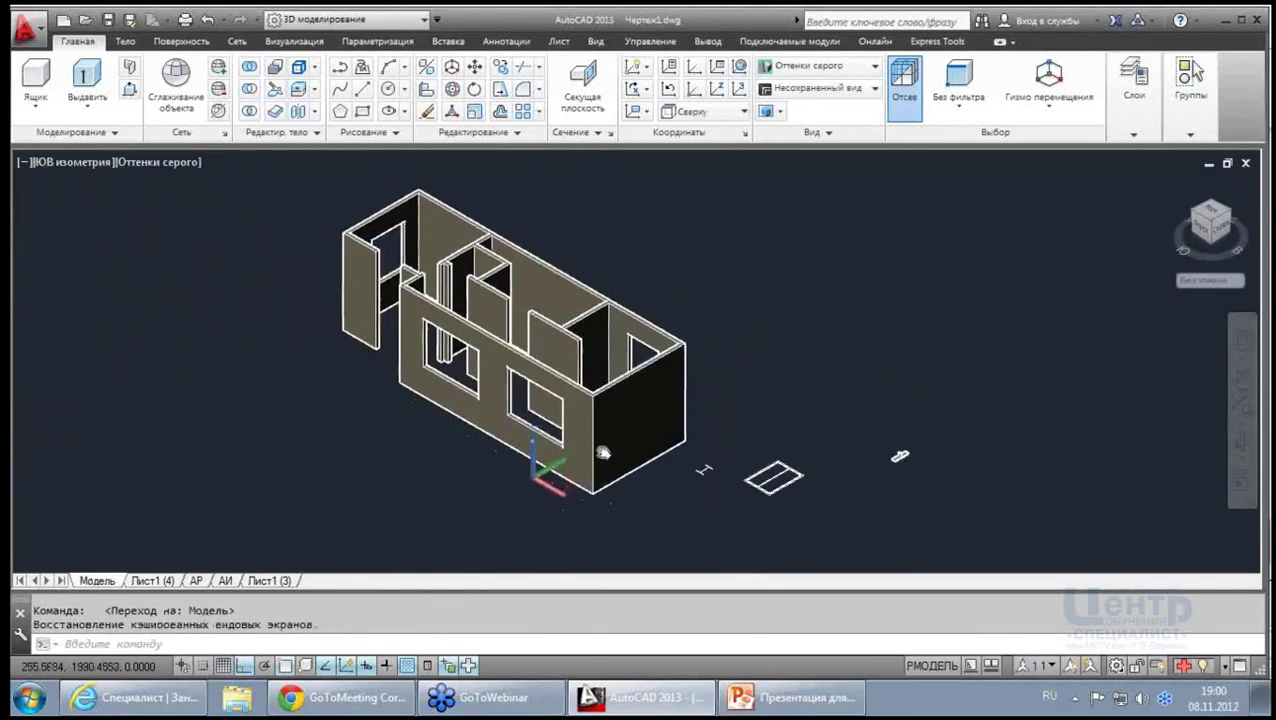
scroll(770, 520, "up", 2)
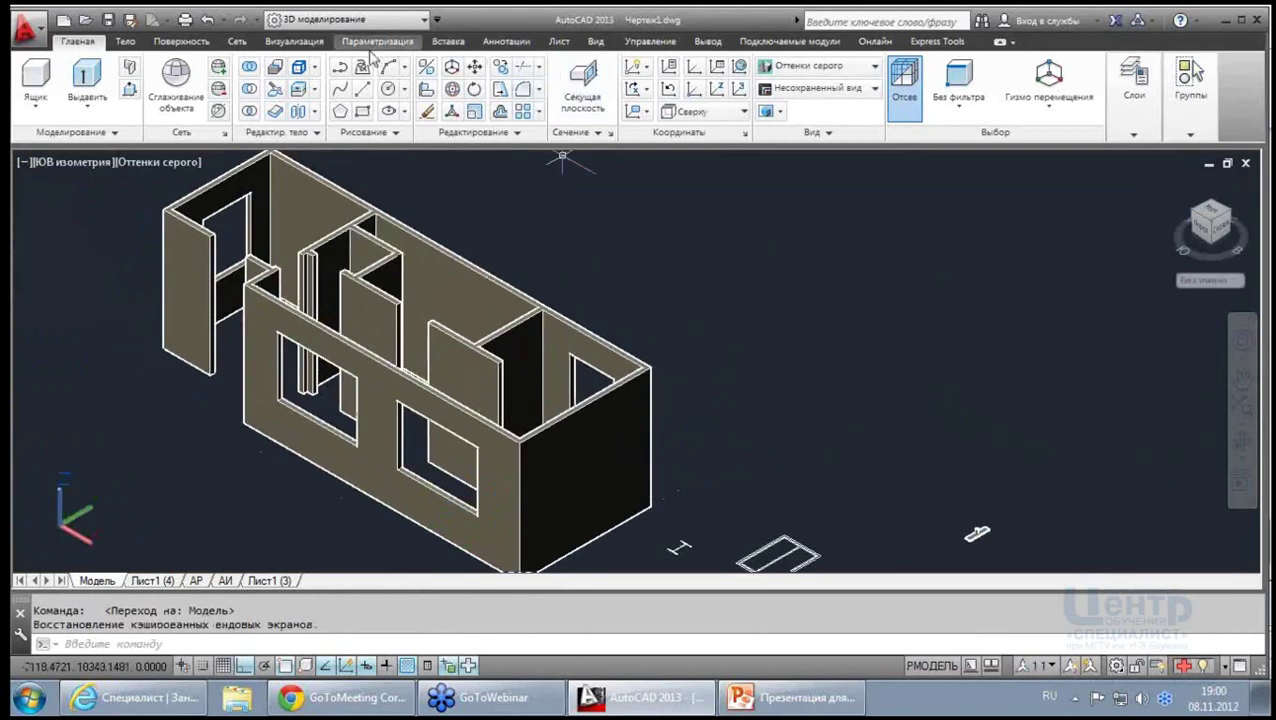
Place a model-space base view of the 3D walls on Лист1 (4), without projected views
left_click(557, 42)
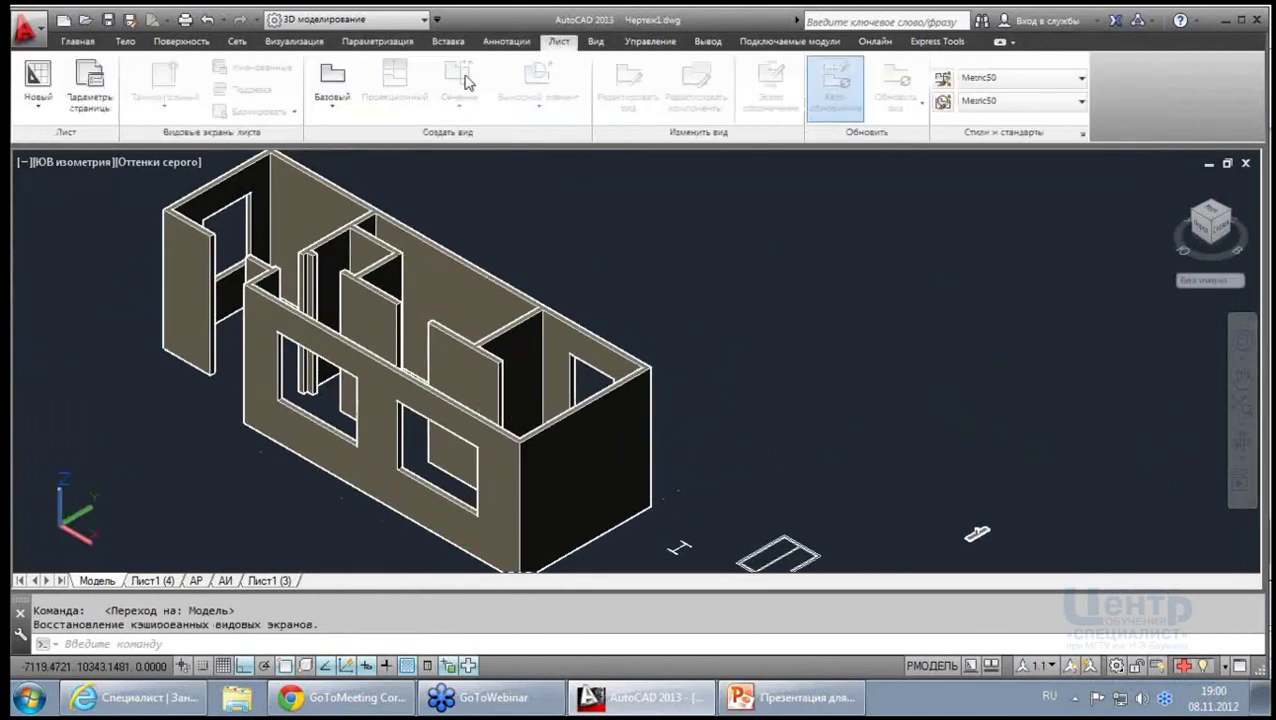
left_click(332, 96)
left_click(318, 143)
left_click(482, 271)
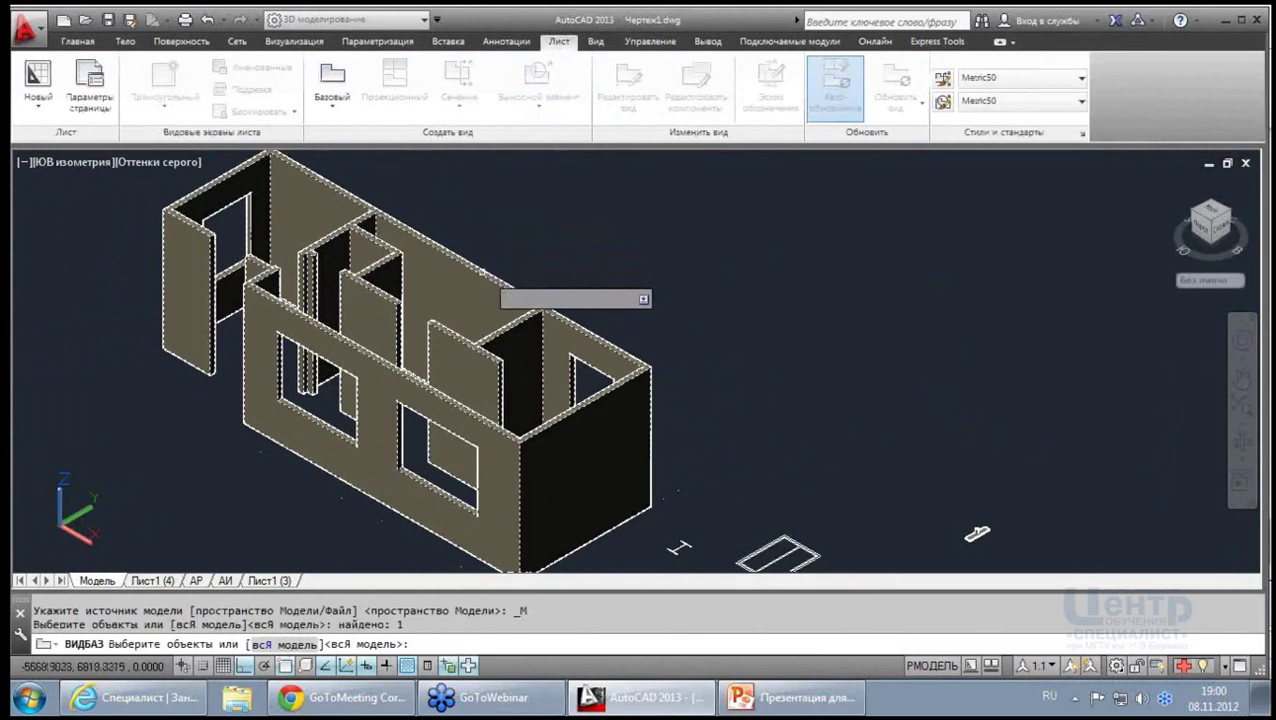
key("Return")
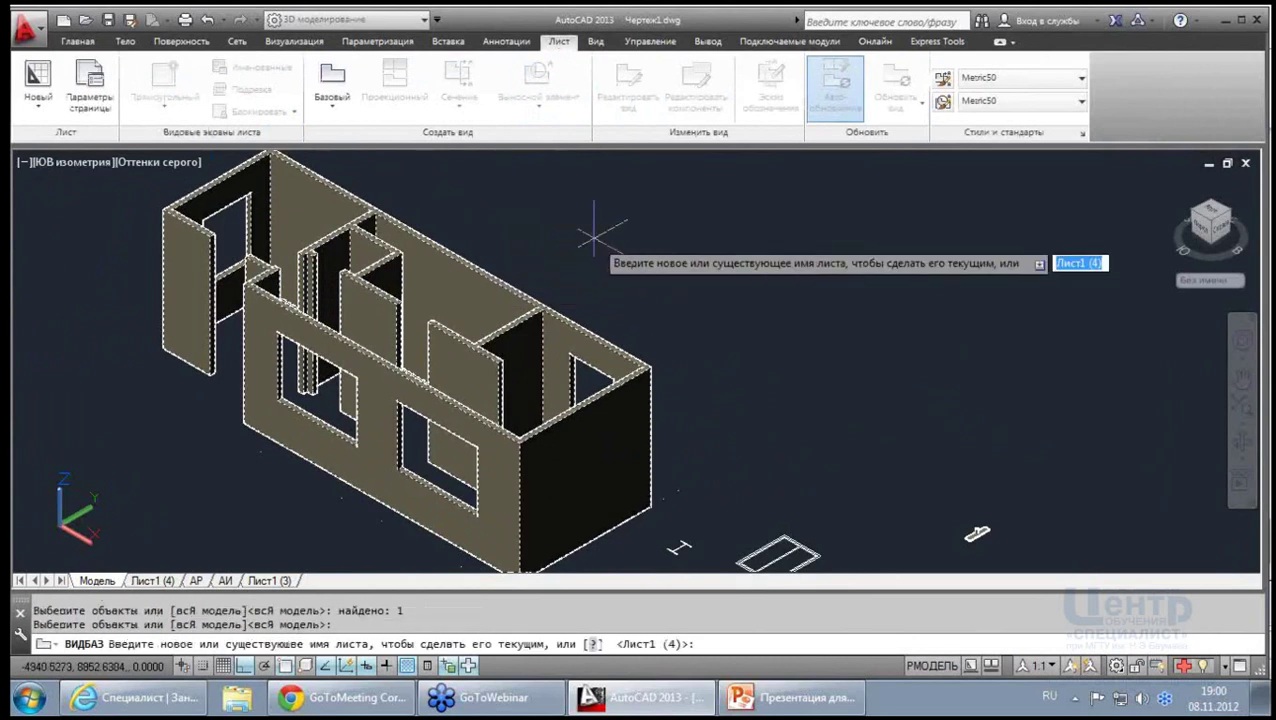
key("Return")
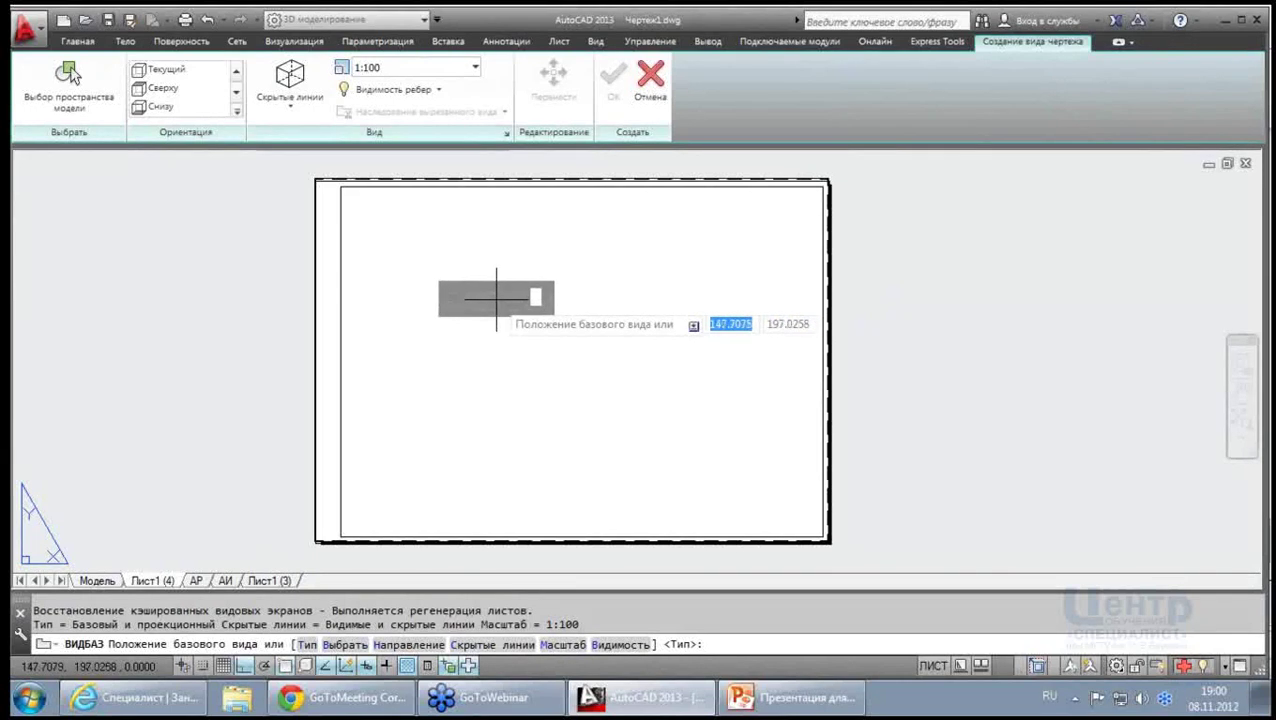
left_click(496, 298)
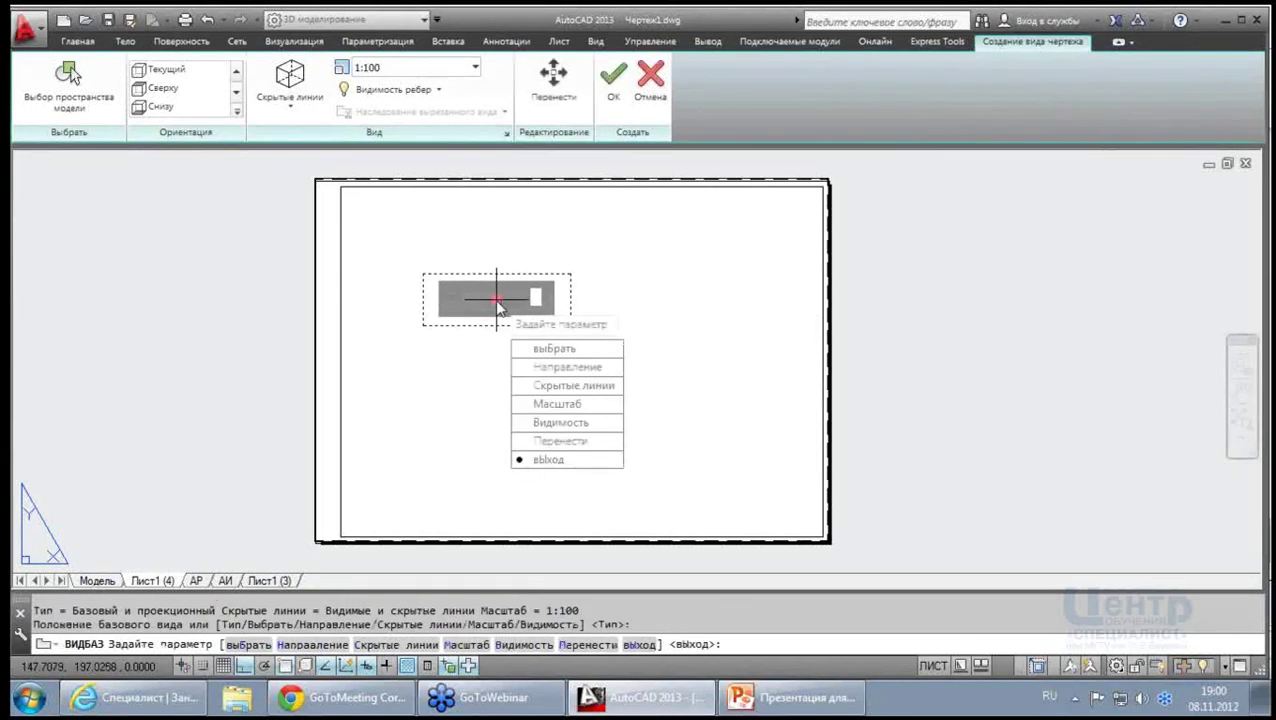
key("Return")
scroll(478, 269, "up", 4)
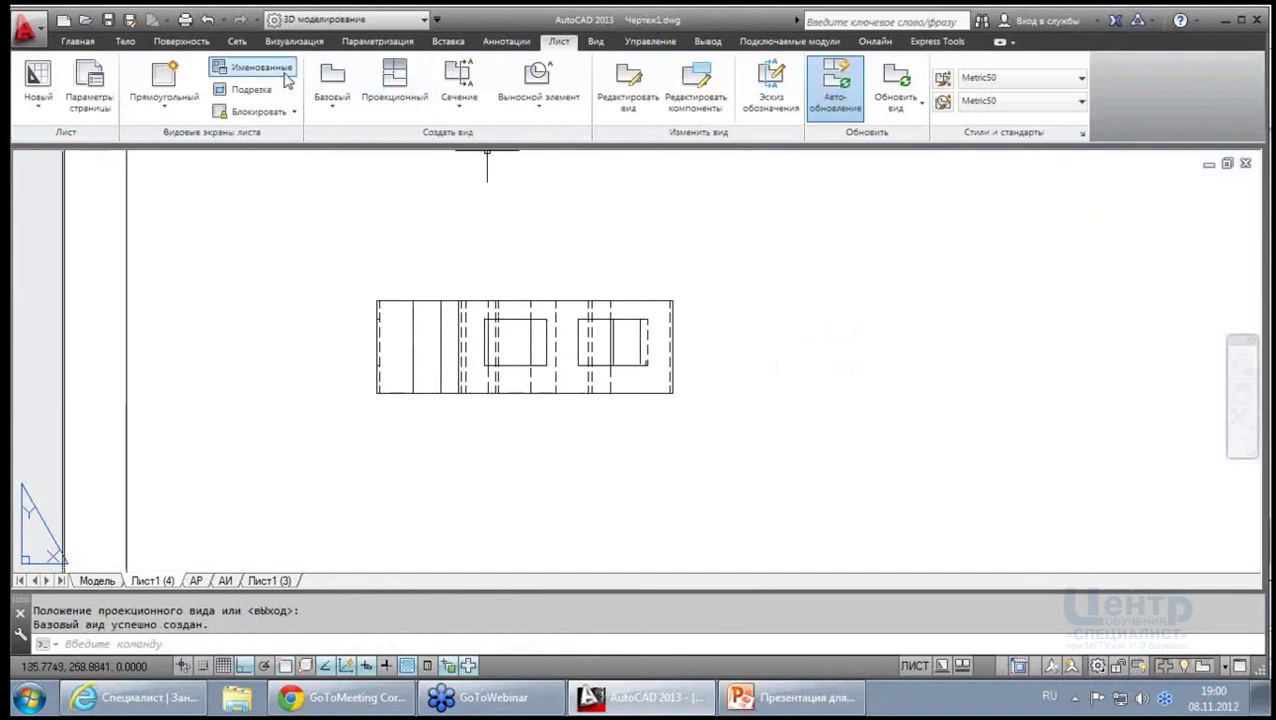
Cut section B-B across the base view and place it below, with hatching on
left_click(459, 80)
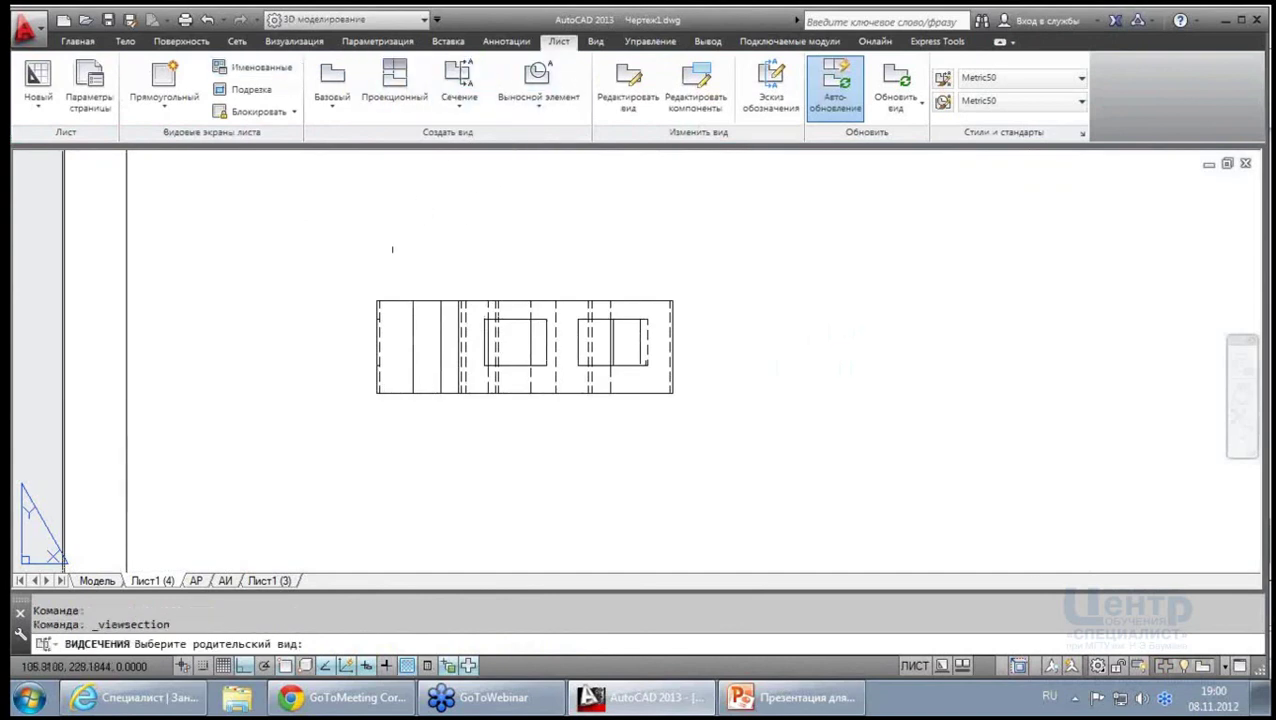
left_click(376, 341)
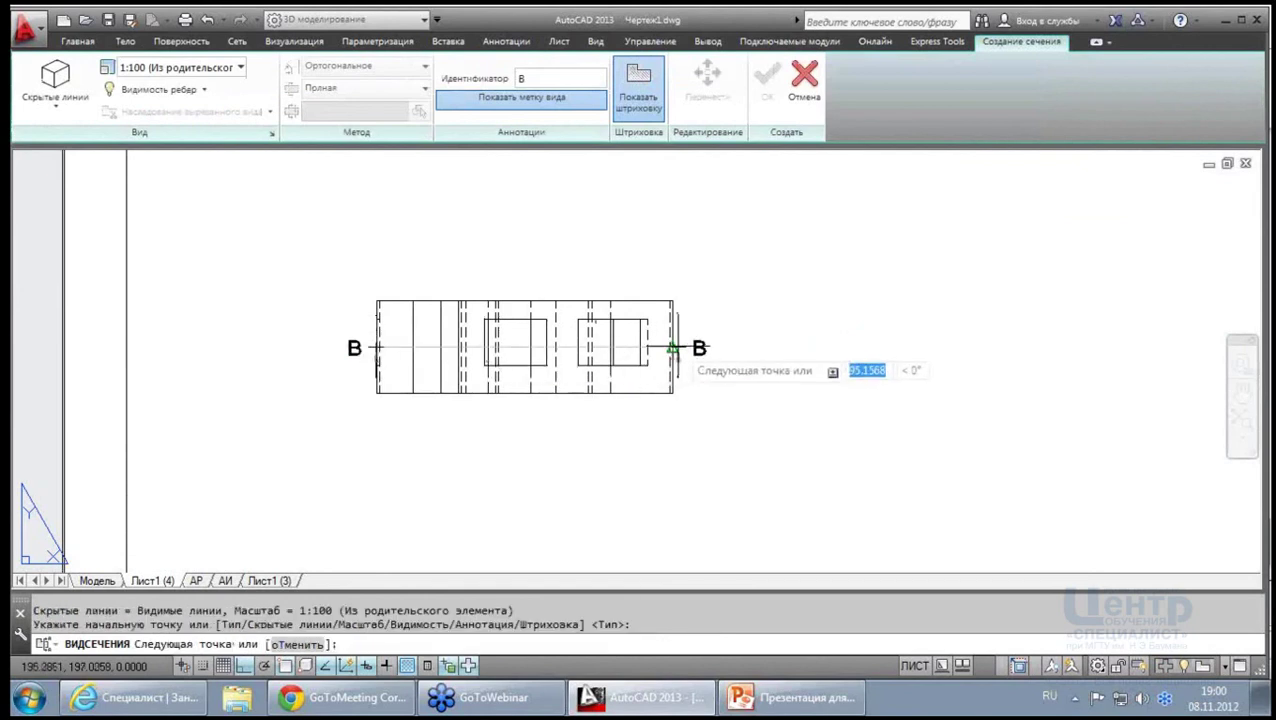
left_click(672, 347)
key("Return")
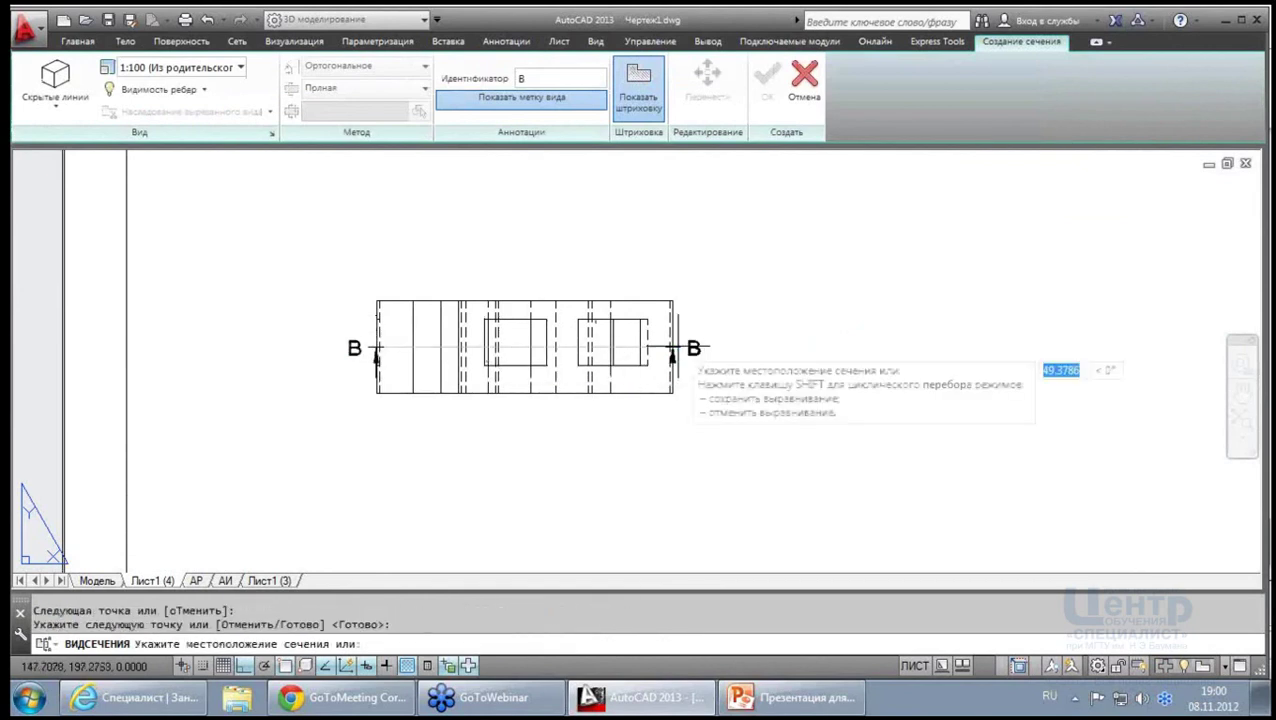
key("Return")
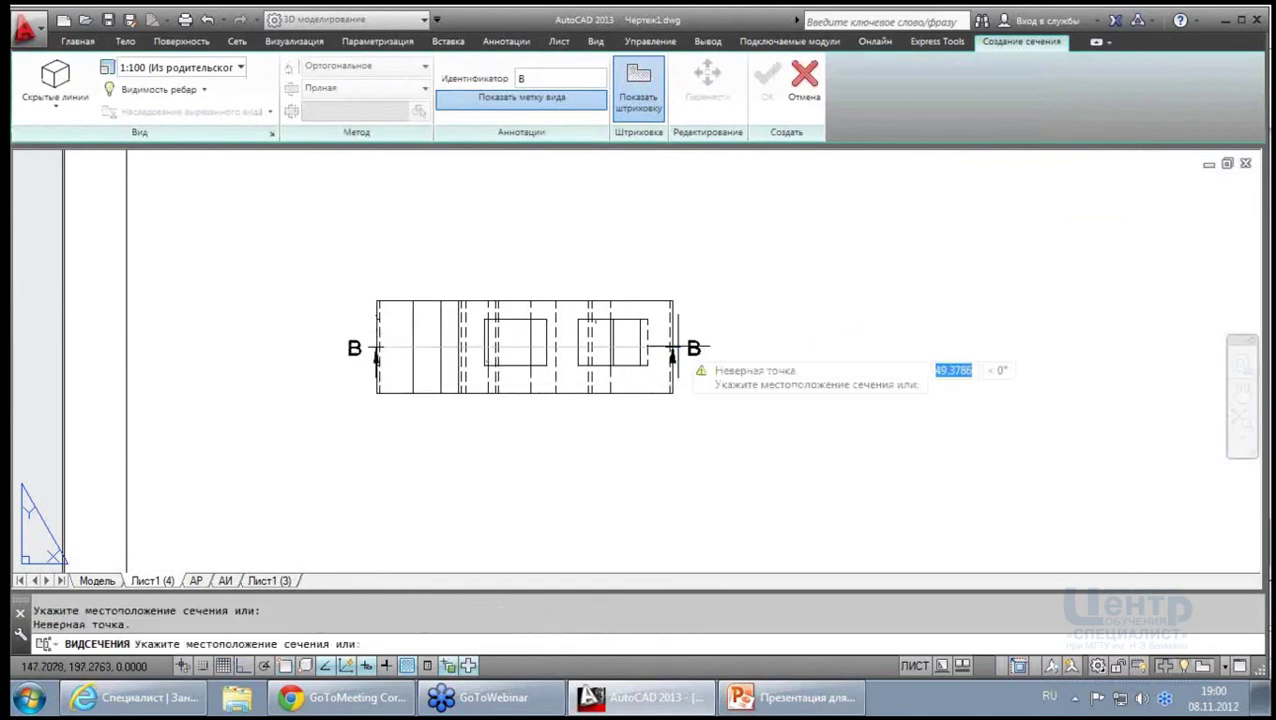
scroll(645, 395, "down", 3)
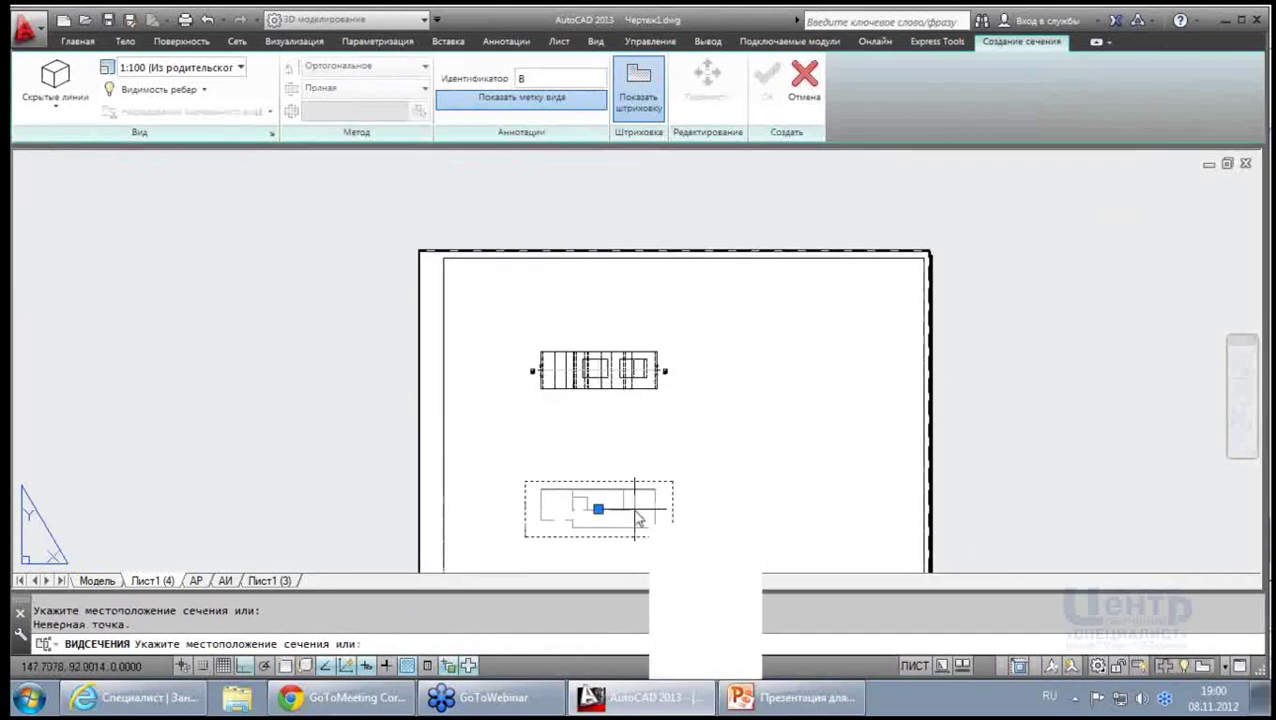
left_click(636, 513)
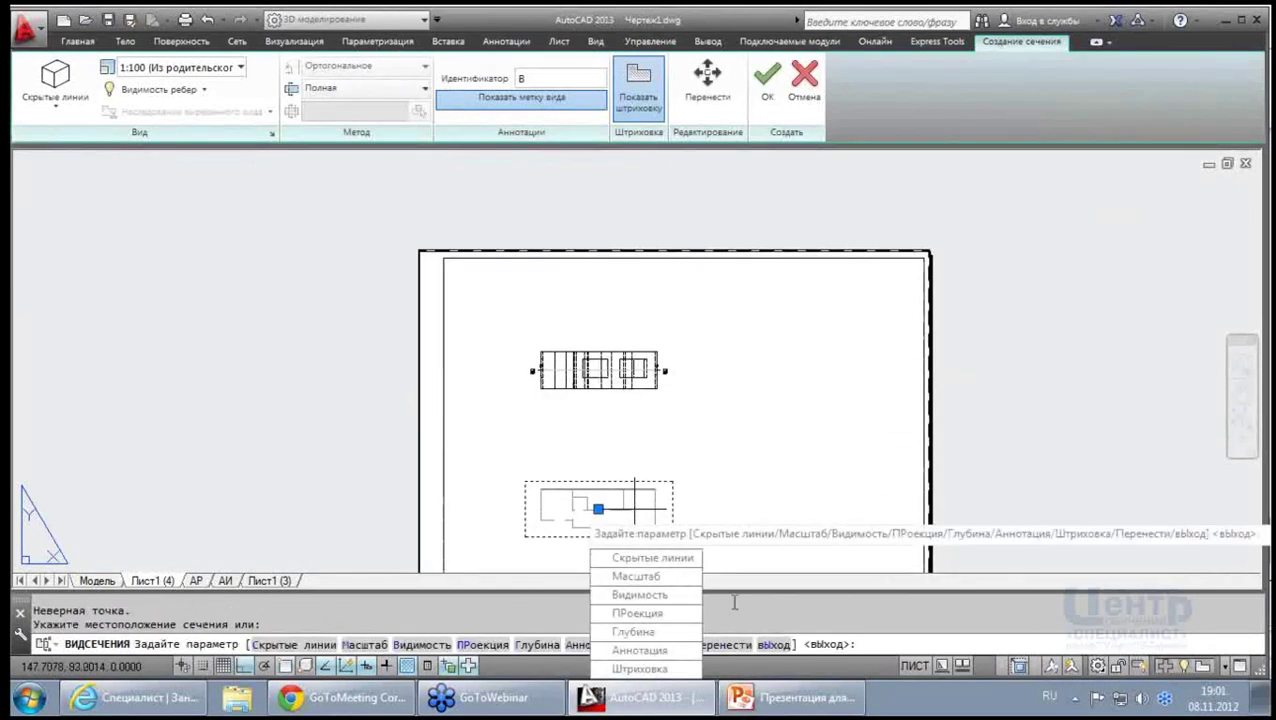
left_click(640, 668)
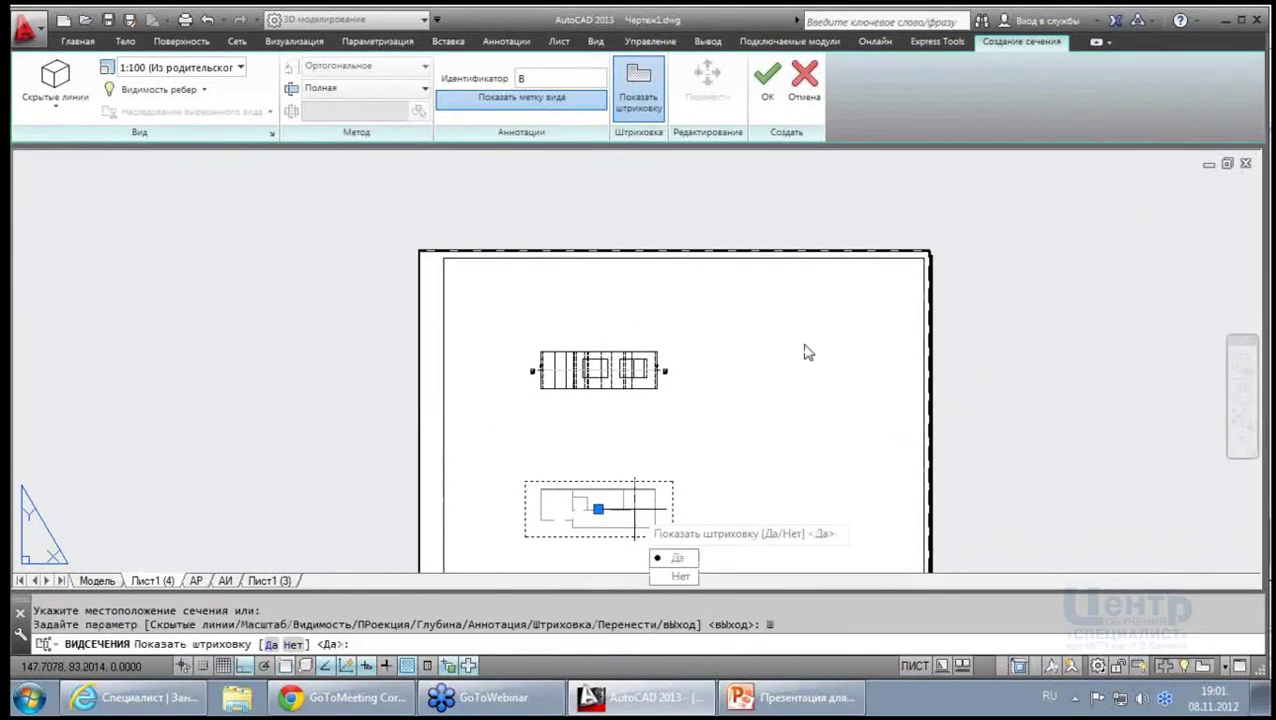
left_click(668, 558)
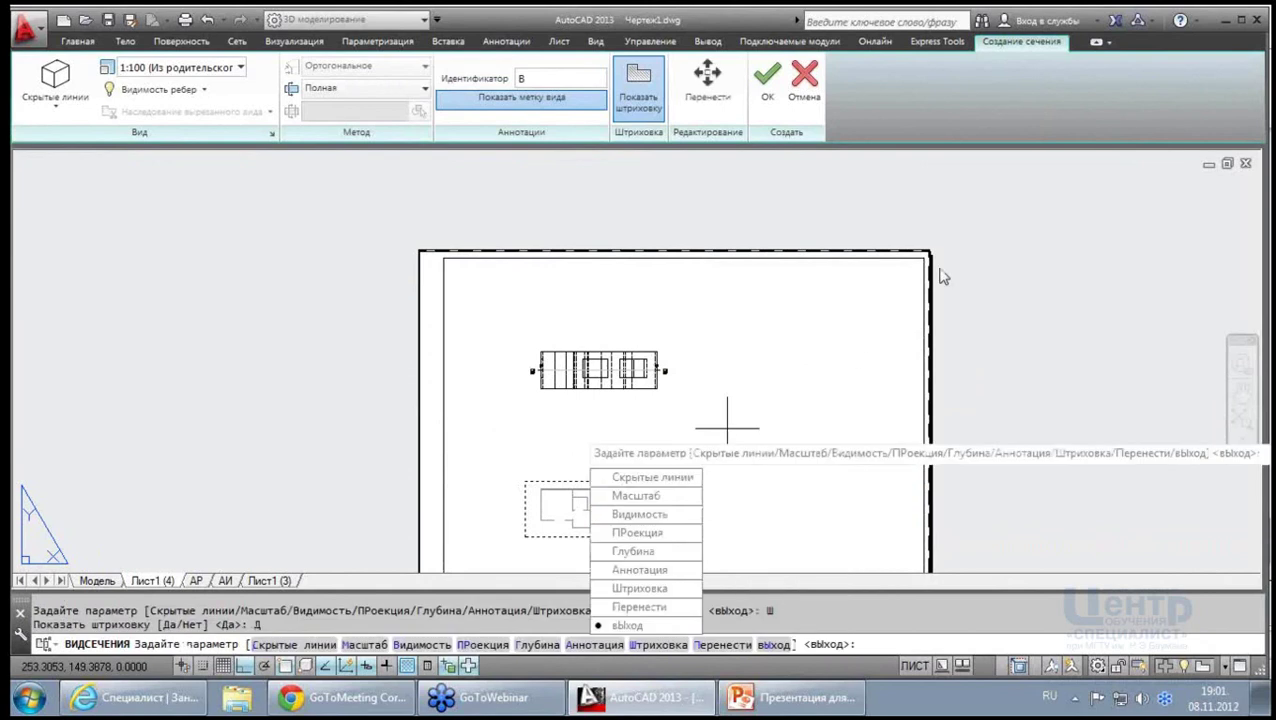
key("Return")
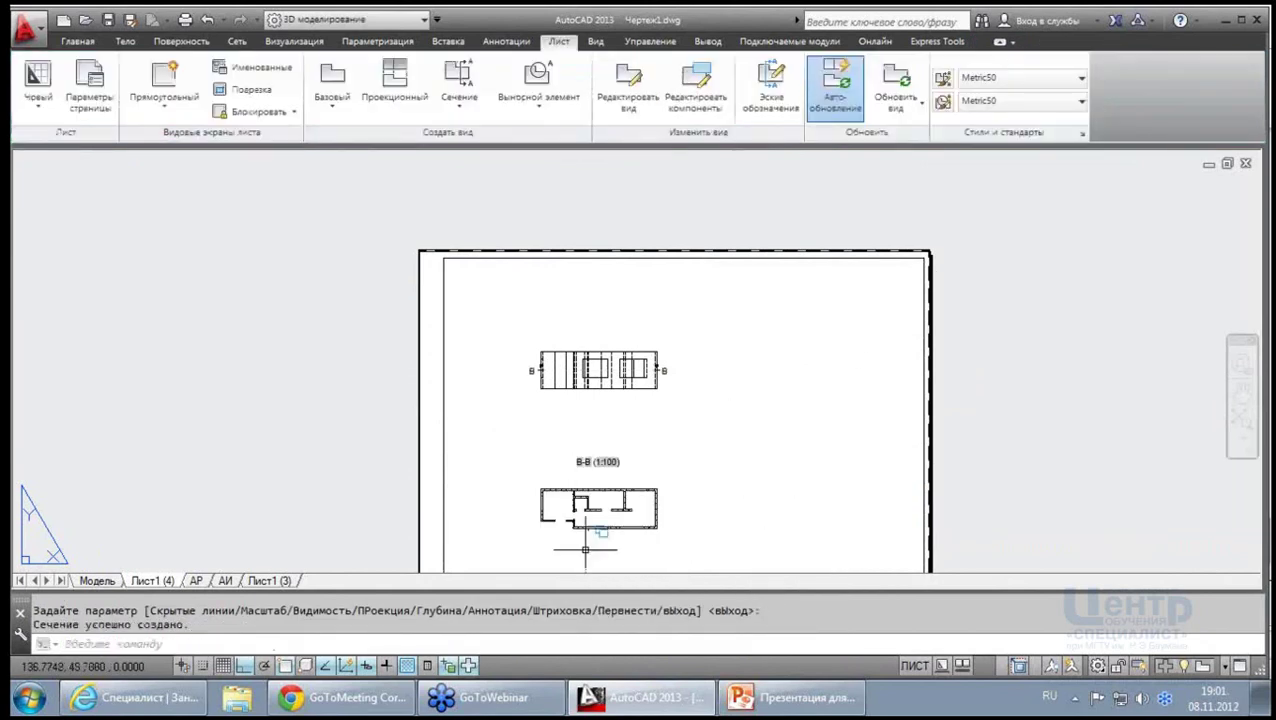
scroll(604, 530, "up", 5)
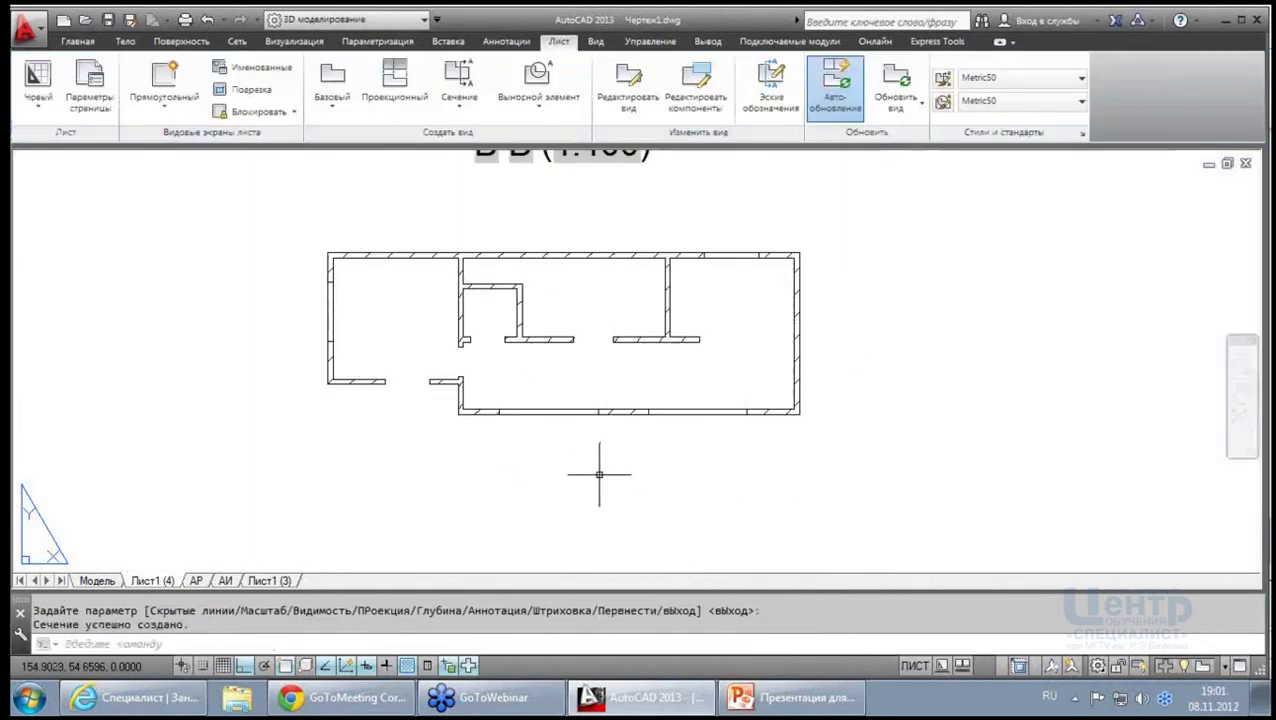
scroll(600, 490, "down", 2)
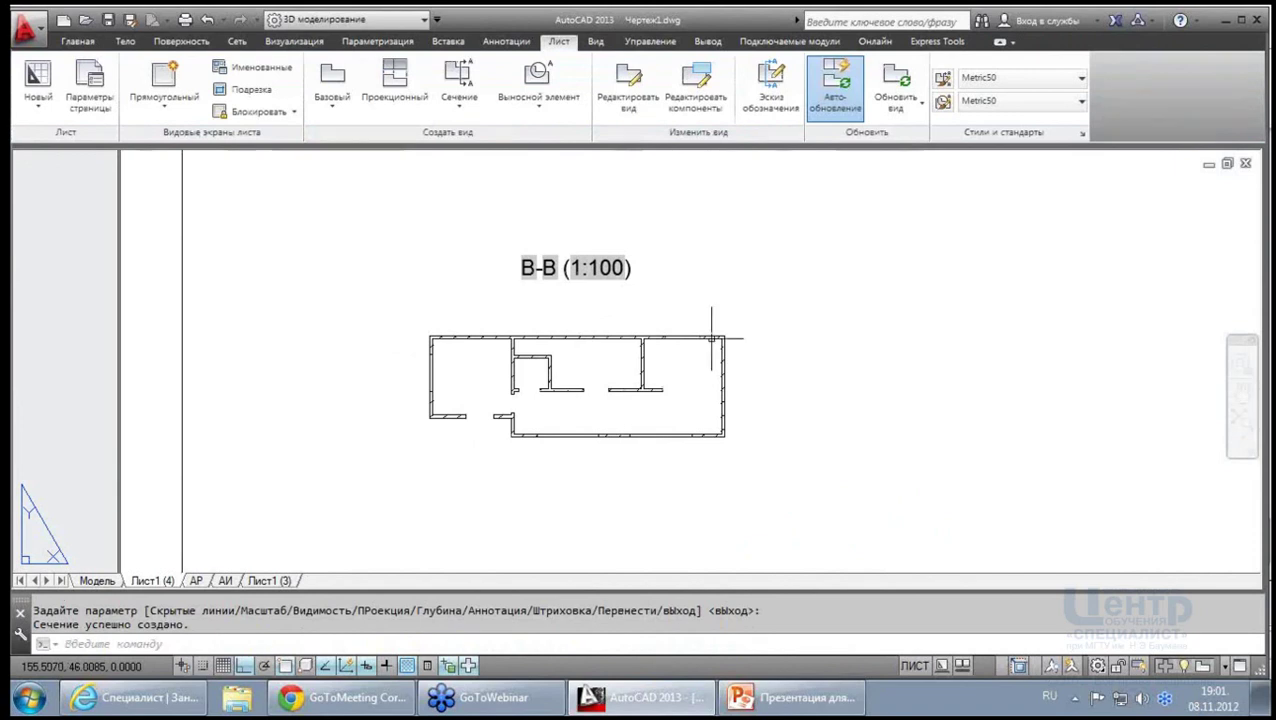
scroll(618, 392, "up", 4)
scroll(618, 392, "down", 3)
scroll(618, 392, "up", 3)
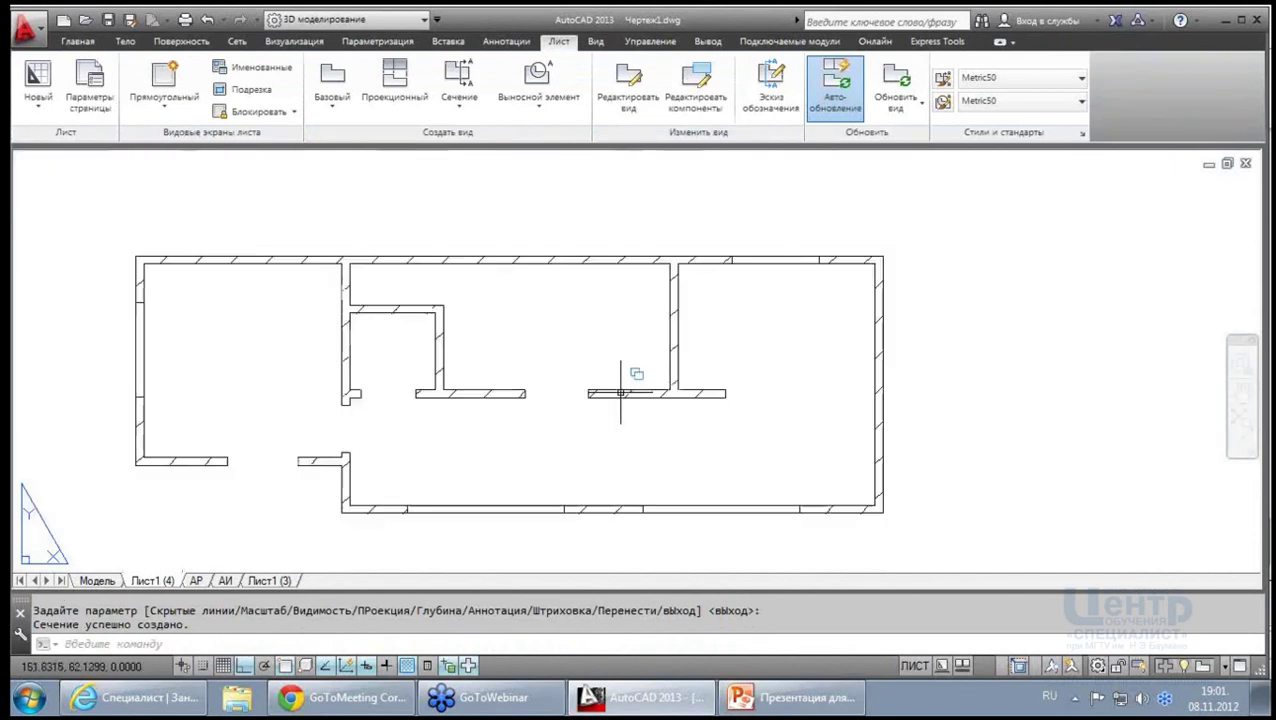
scroll(618, 392, "up", 2)
scroll(620, 391, "down", 7)
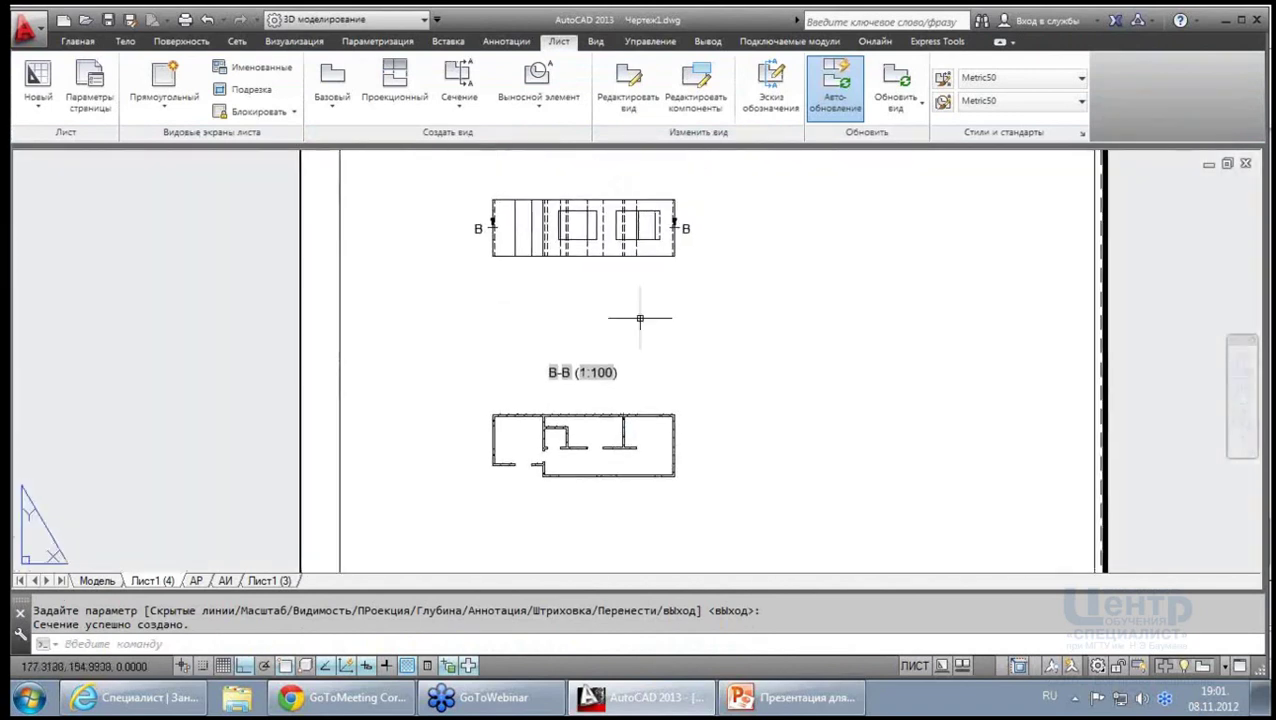
scroll(612, 480, "up", 3)
scroll(610, 473, "up", 2)
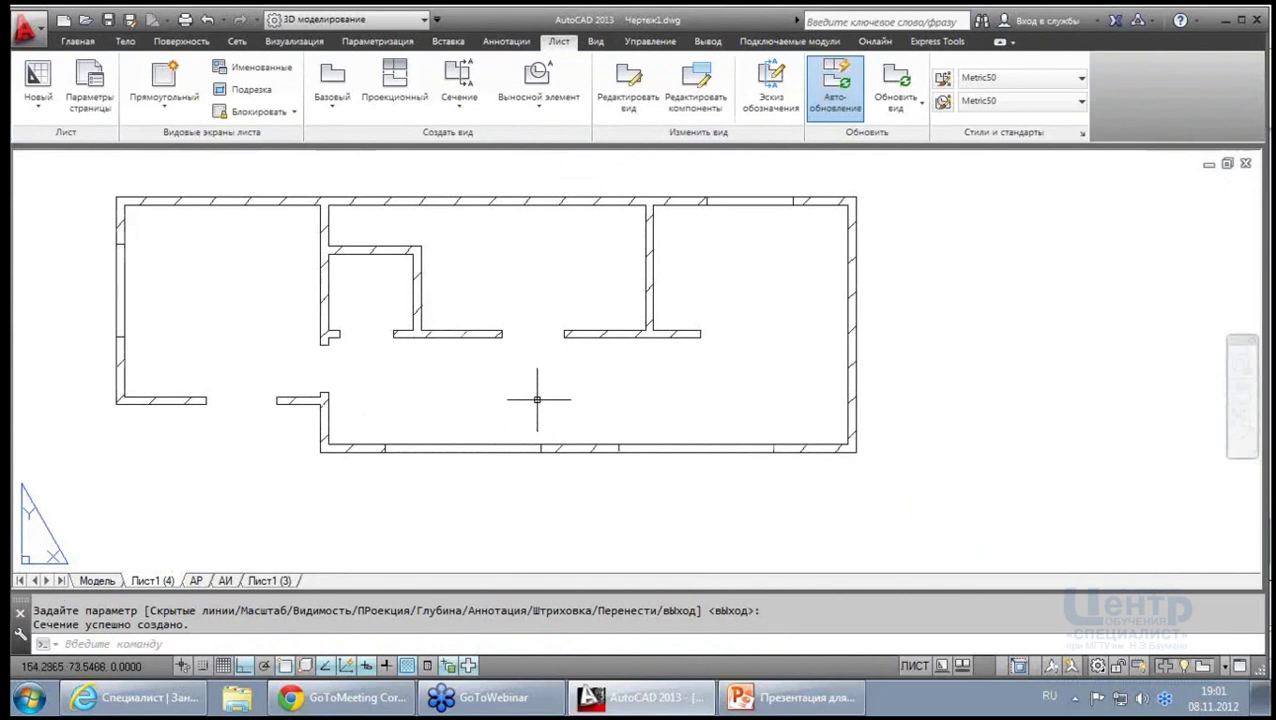
scroll(538, 399, "down", 2)
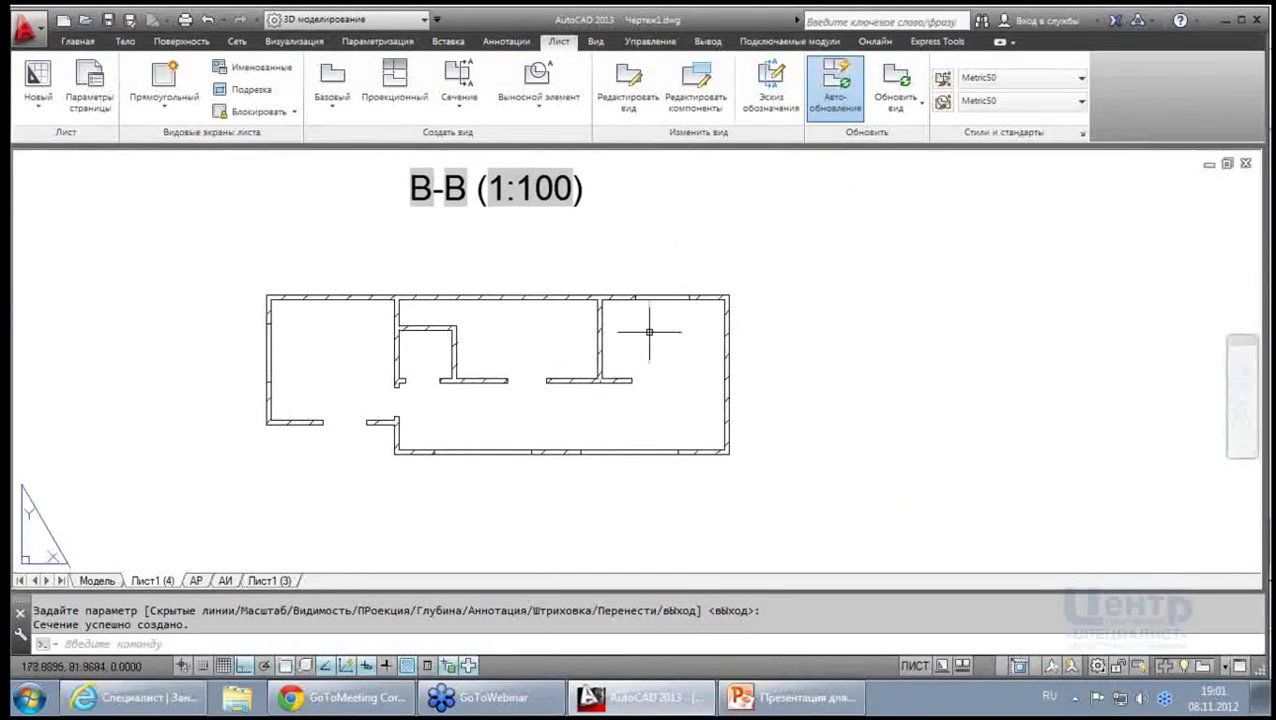
scroll(652, 332, "down", 2)
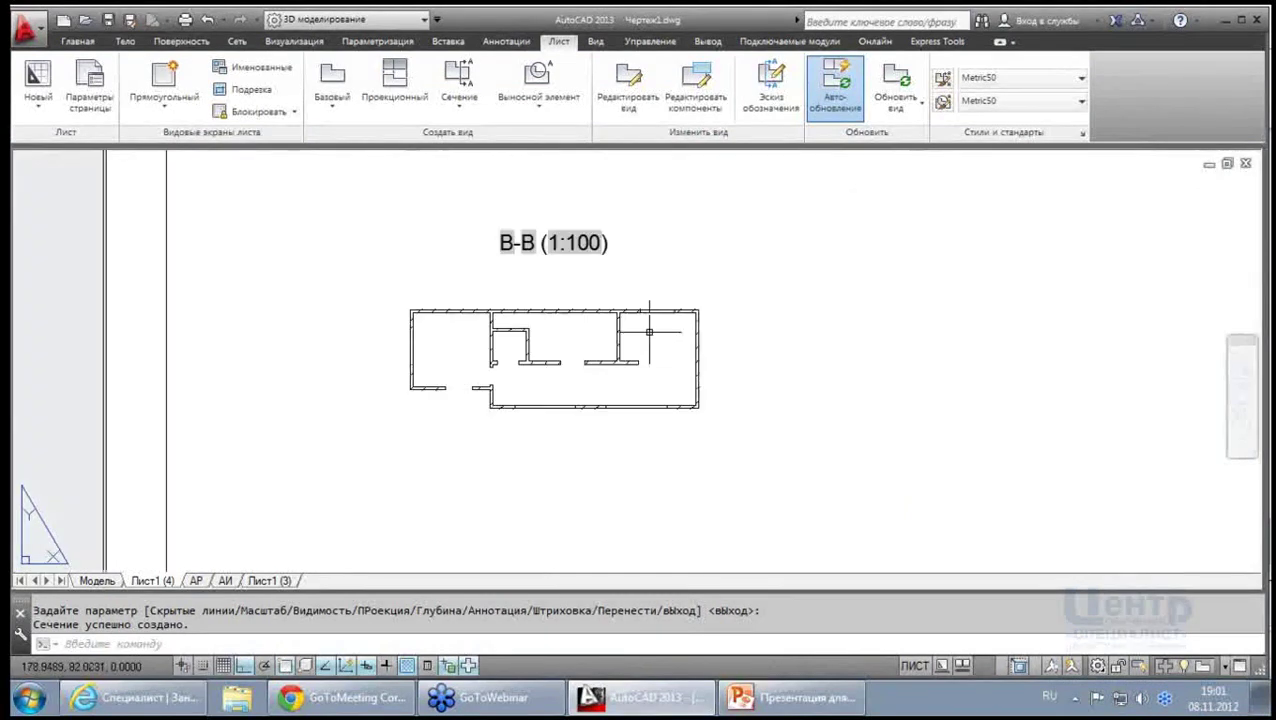
Switch to model space and zoom around the shaded 3D house walls
left_click(97, 581)
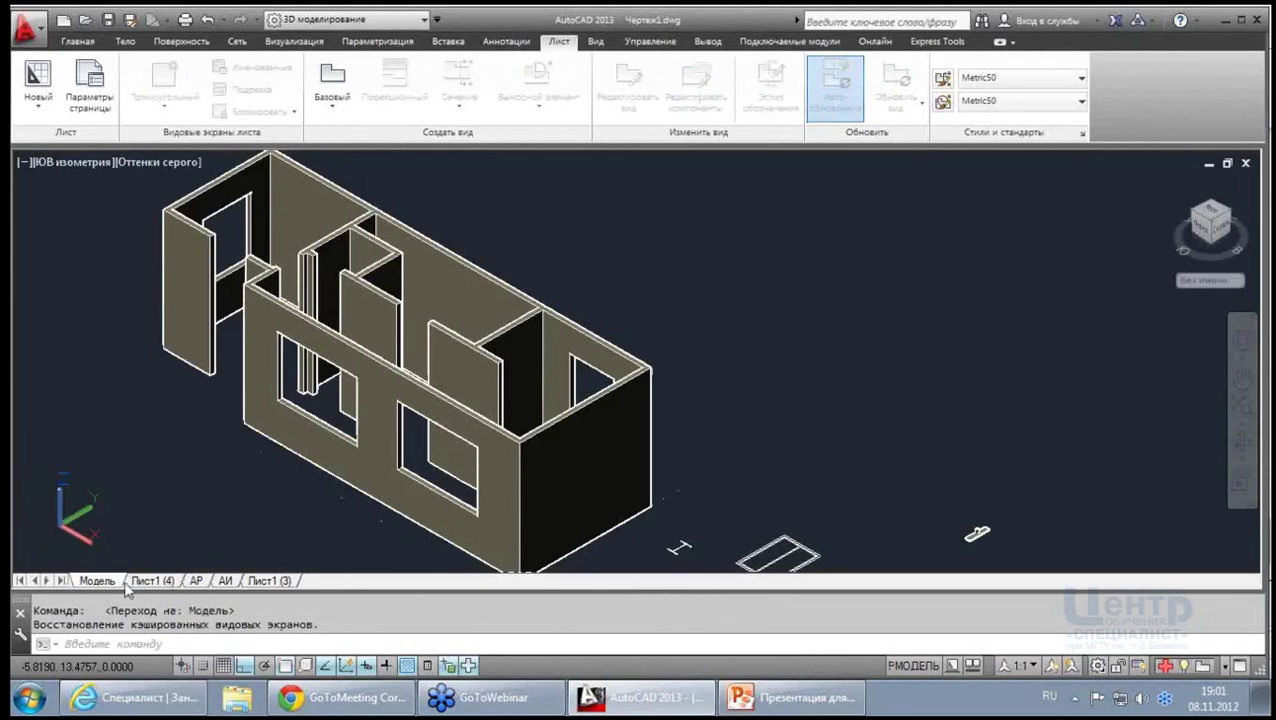
scroll(498, 365, "down", 2)
scroll(527, 356, "up", 3)
scroll(879, 430, "down", 4)
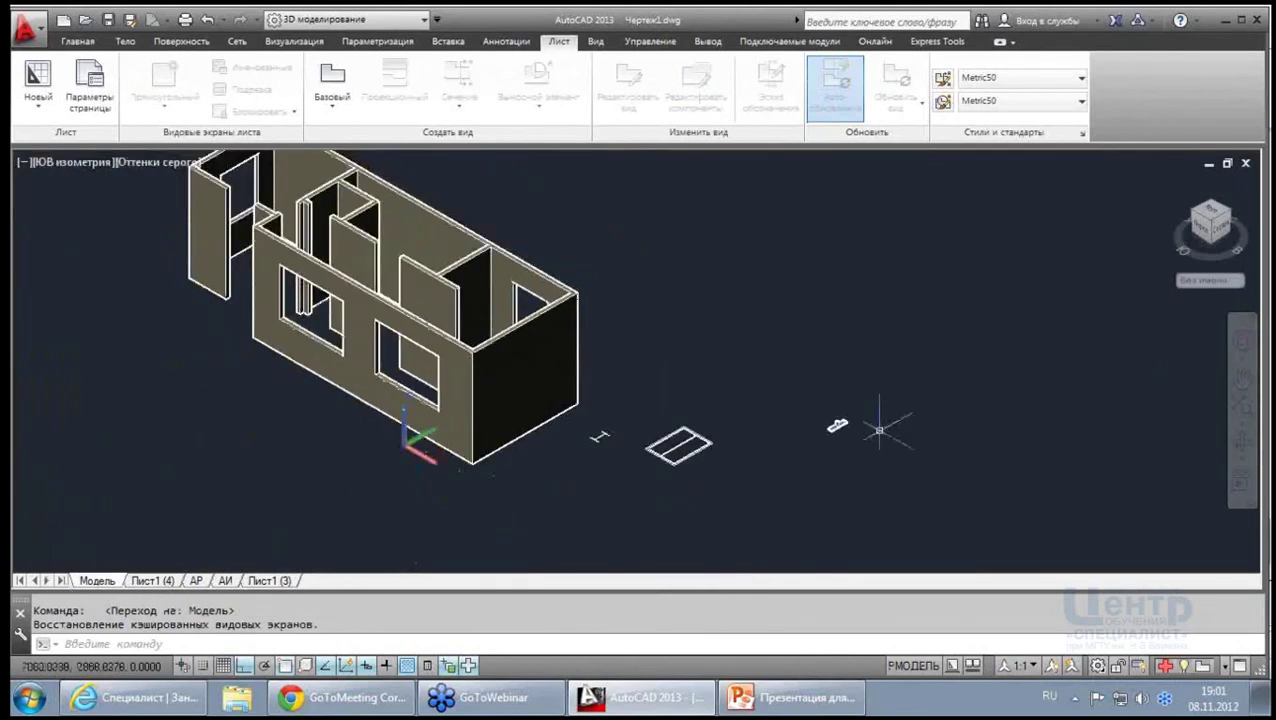
scroll(879, 430, "up", 5)
scroll(854, 389, "up", 4)
scroll(850, 390, "up", 4)
scroll(818, 405, "down", 7)
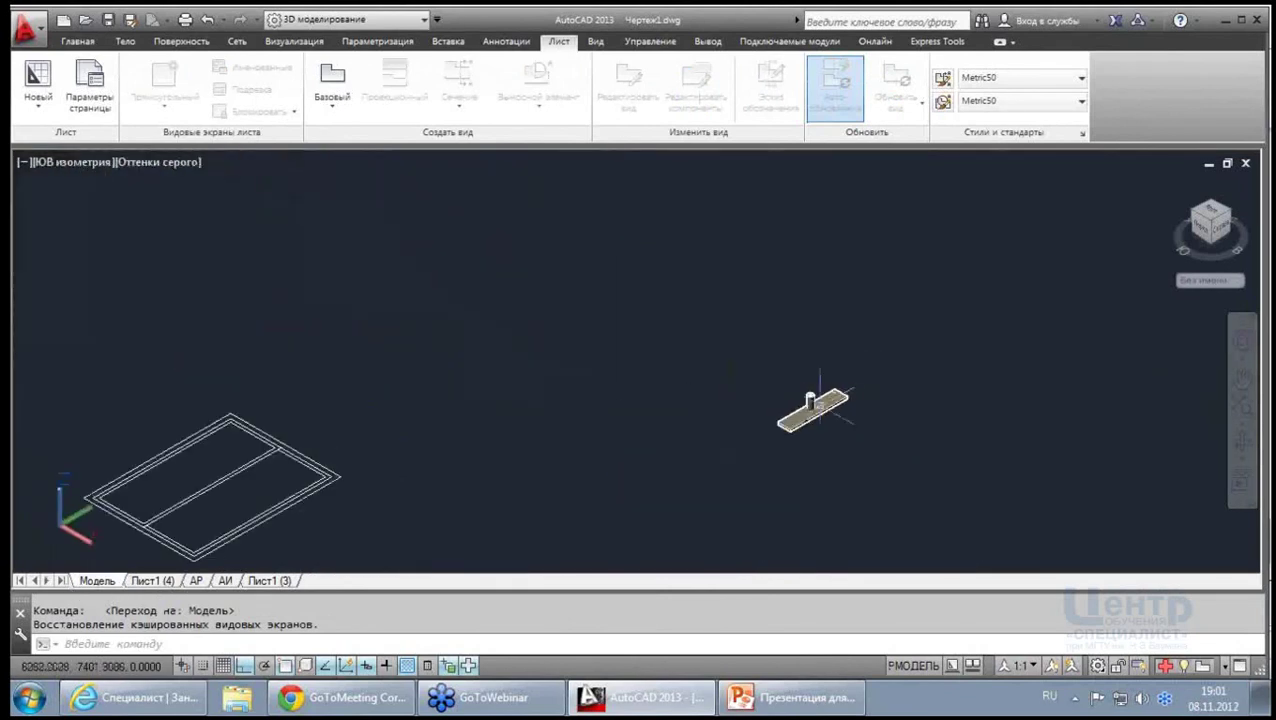
scroll(820, 400, "down", 6)
scroll(845, 445, "up", 2)
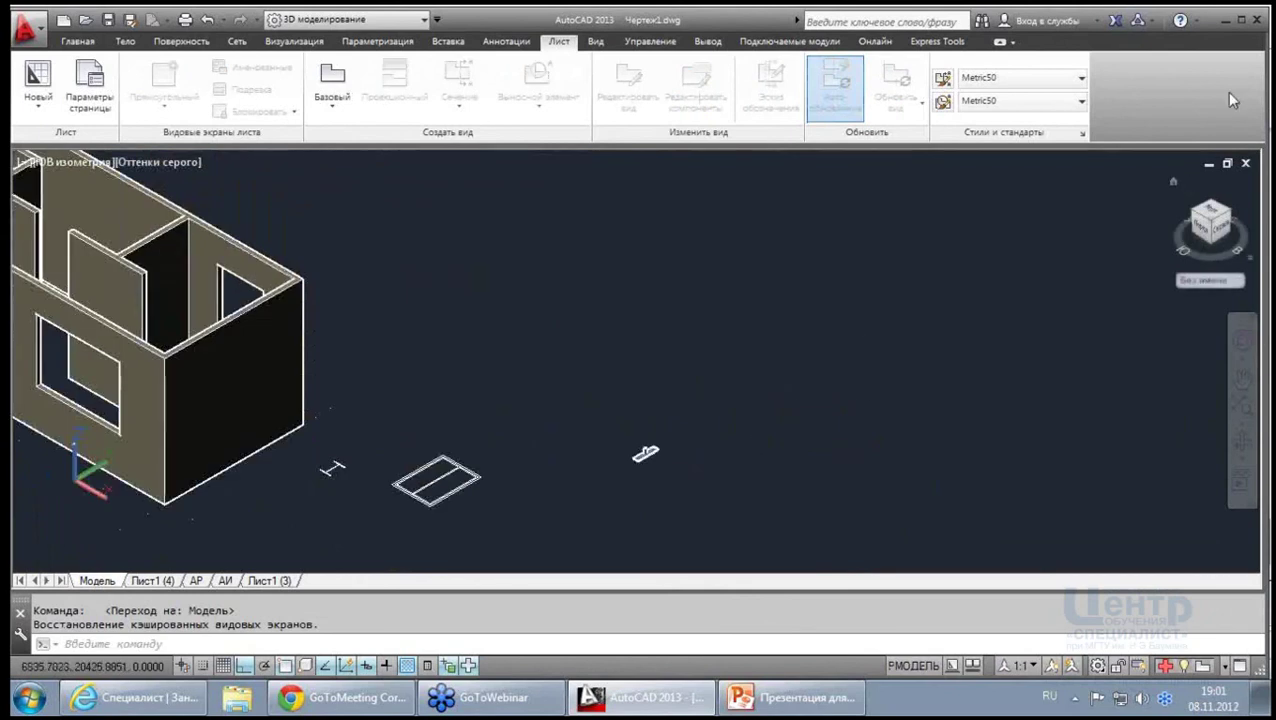